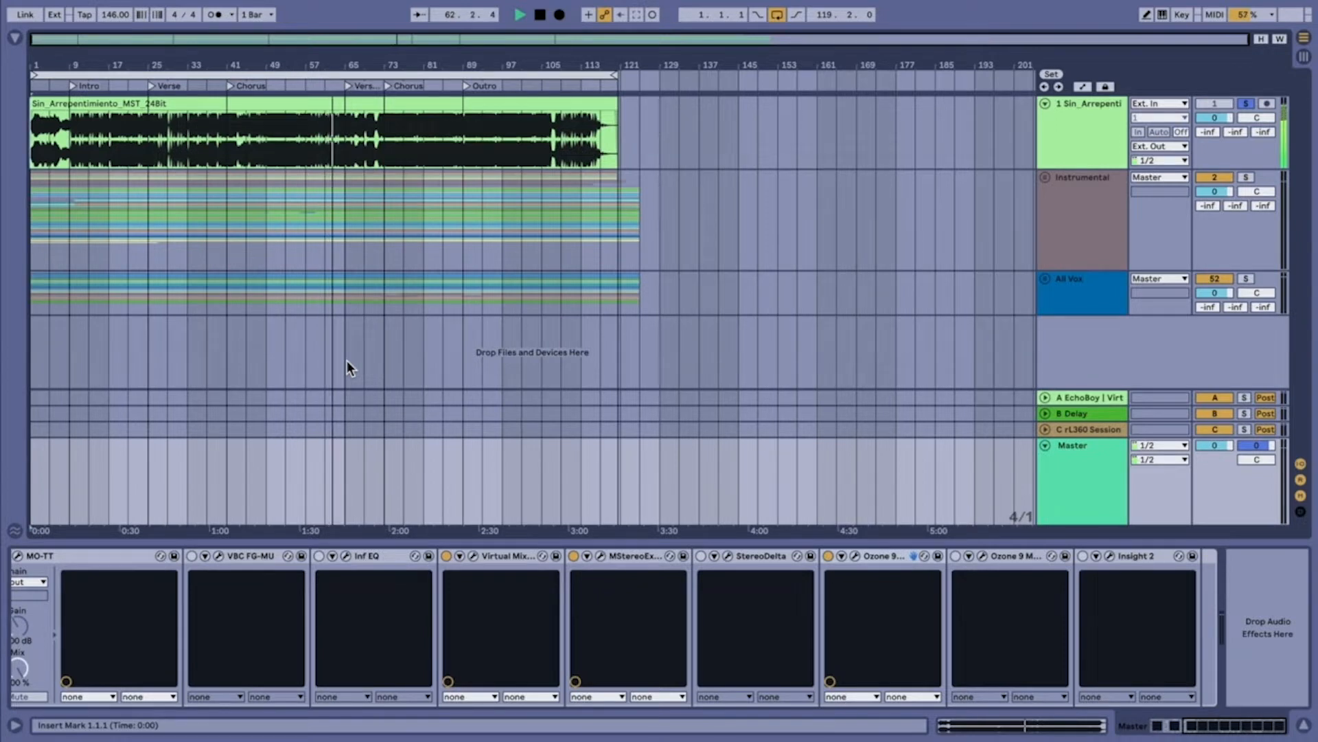
- Turn off the arrangement loop and stop the song's playback
{"action": "left_click", "coordinate": [777, 15]}
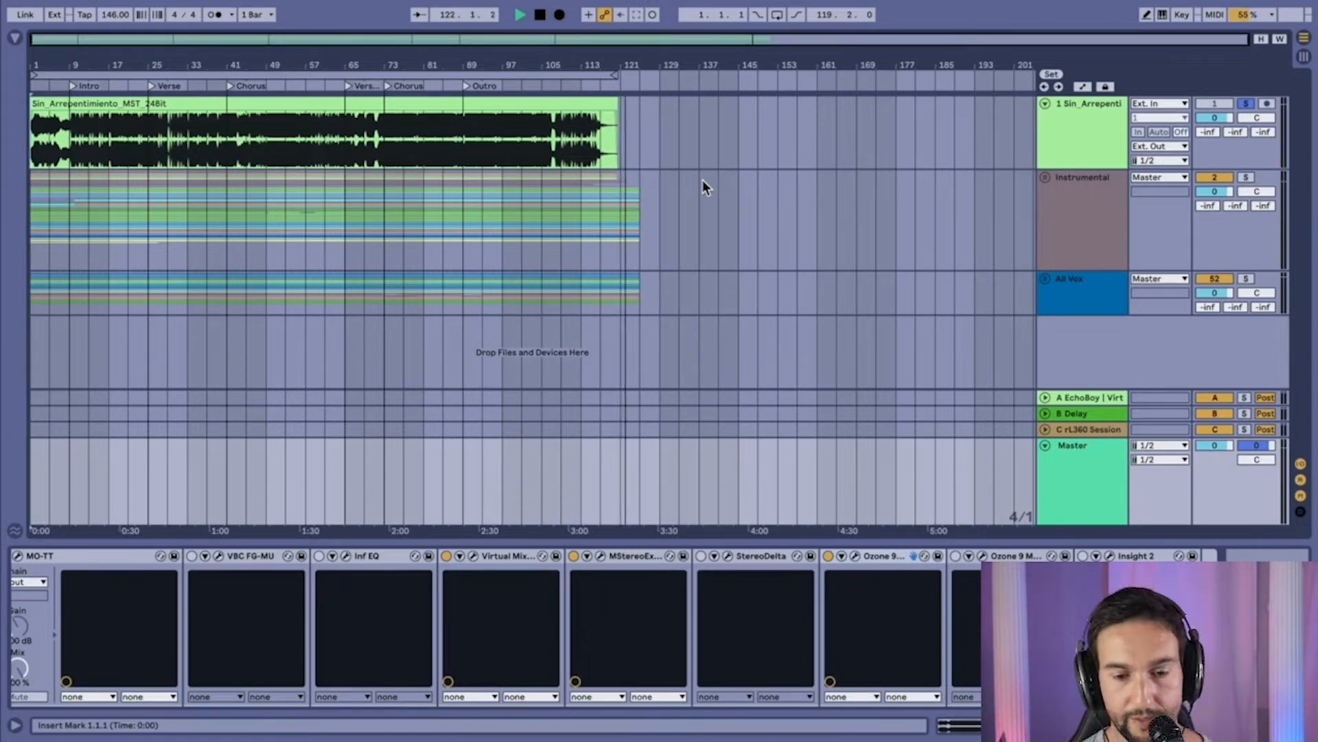
{"action": "left_click", "coordinate": [698, 176]}
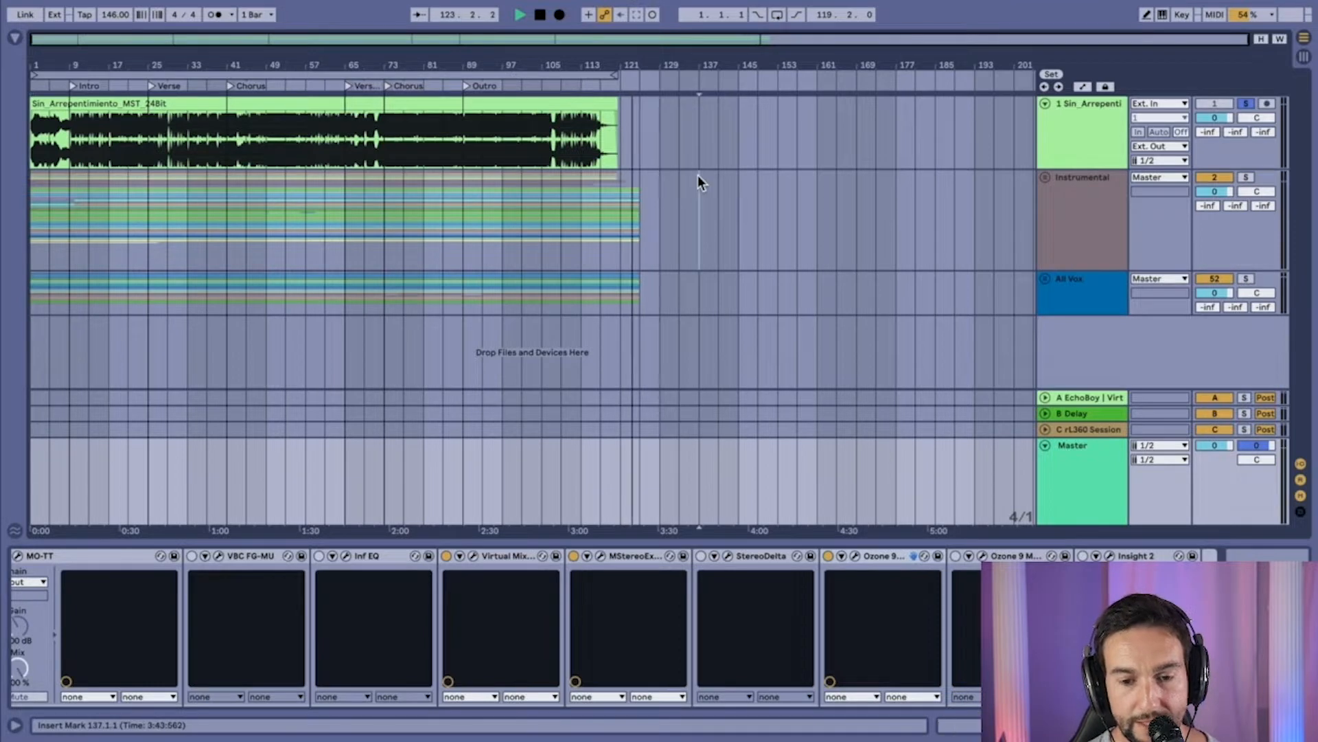
{"action": "left_click", "coordinate": [698, 175]}
{"action": "key", "text": "space"}
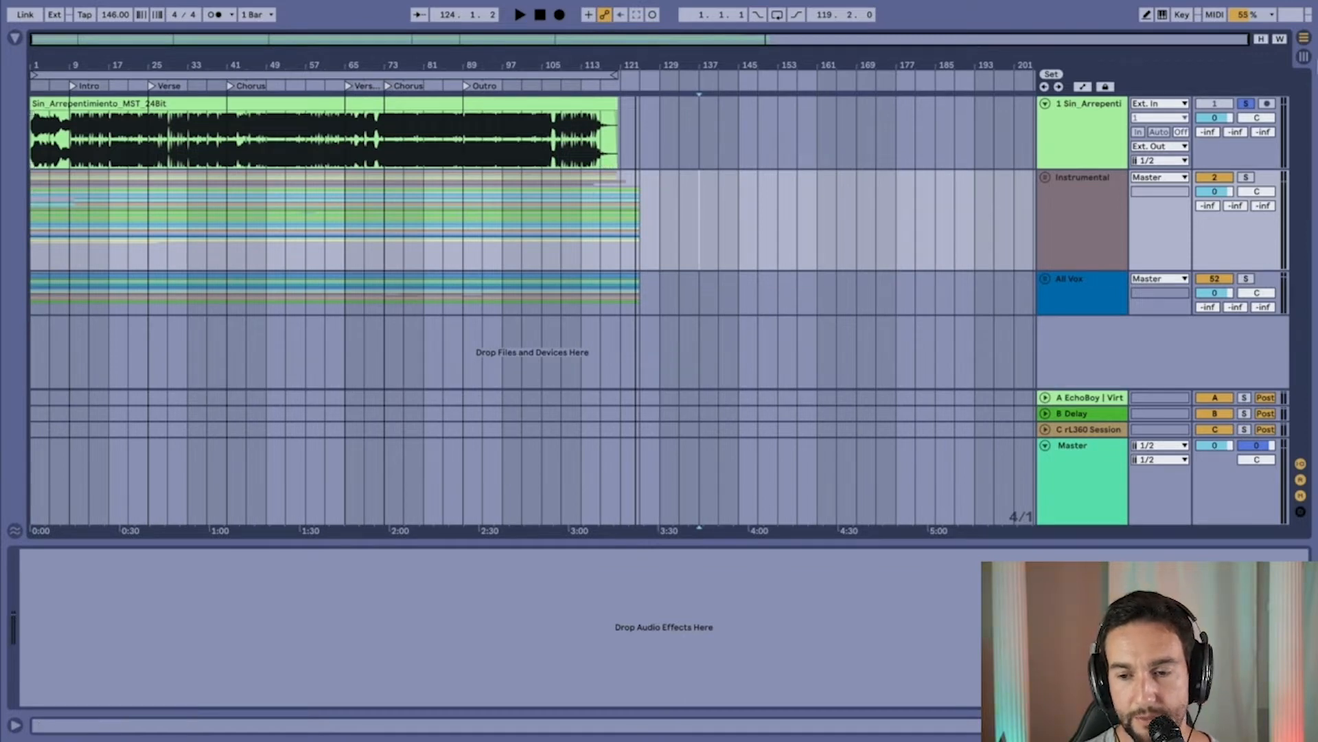
- Unsolo the mastered Sin_Arrepentimiento track and zoom the arrangement in to fit the song's length
{"action": "left_click", "coordinate": [1246, 103]}
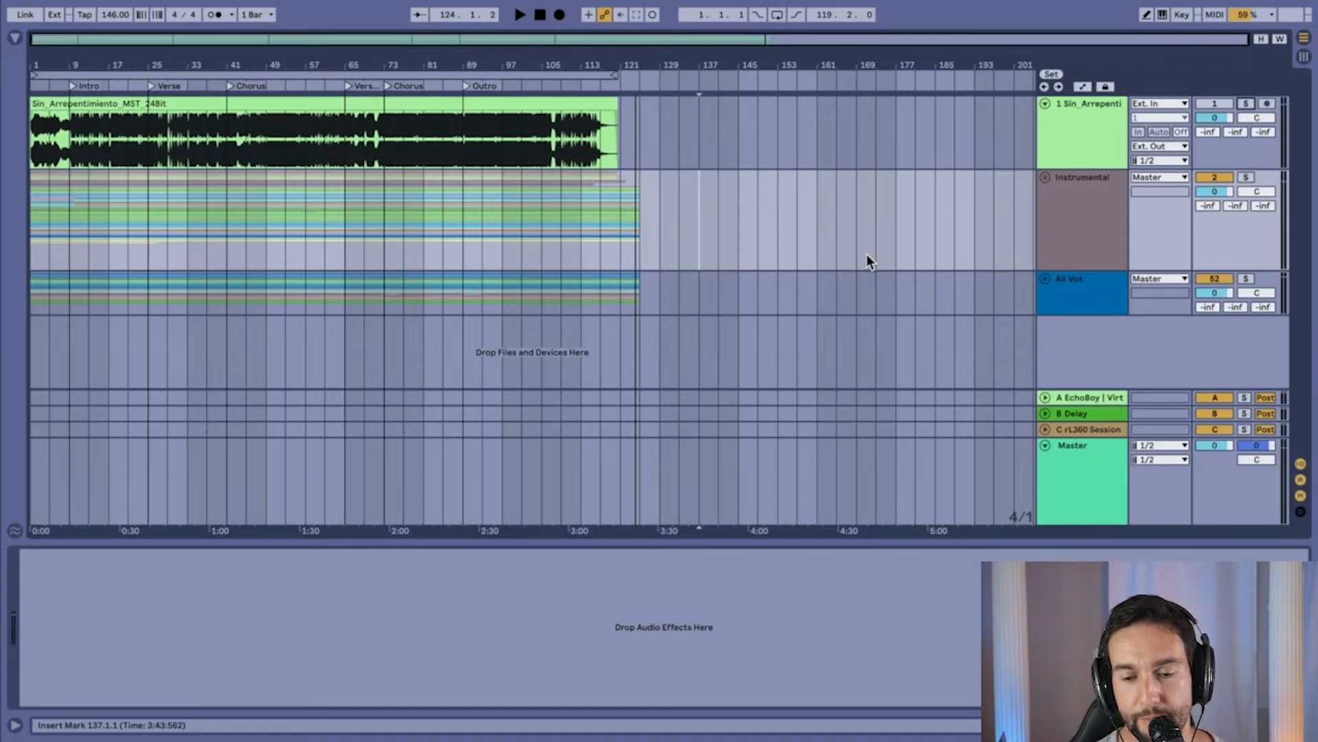
{"action": "left_click", "coordinate": [1083, 202]}
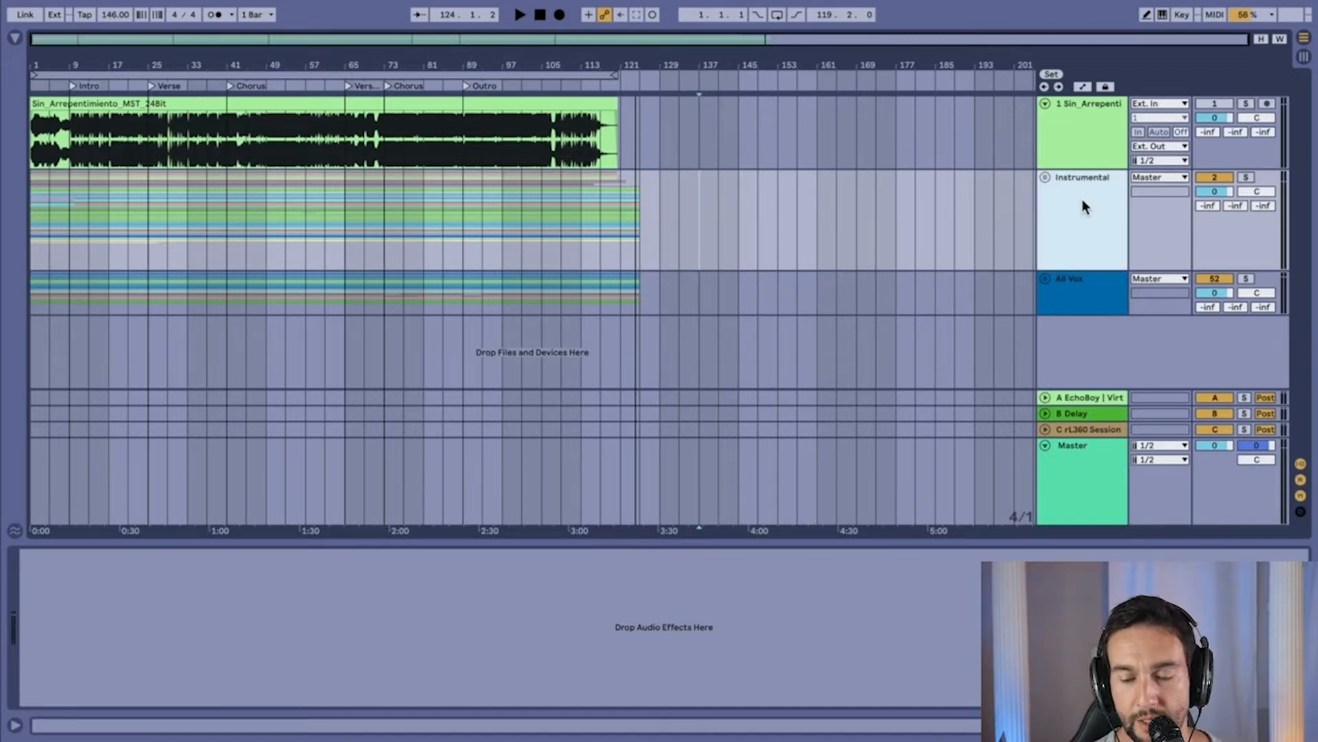
{"action": "left_click", "coordinate": [1082, 309]}
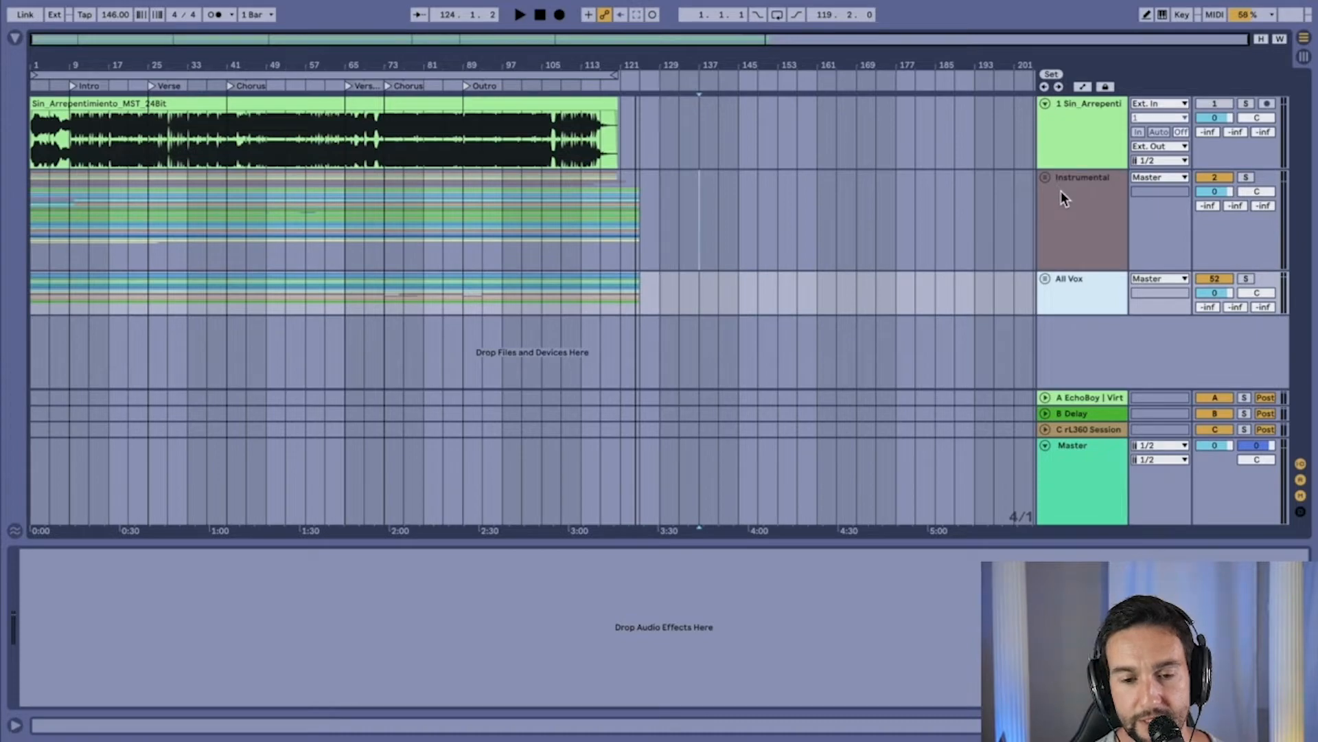
{"action": "key", "text": "z"}
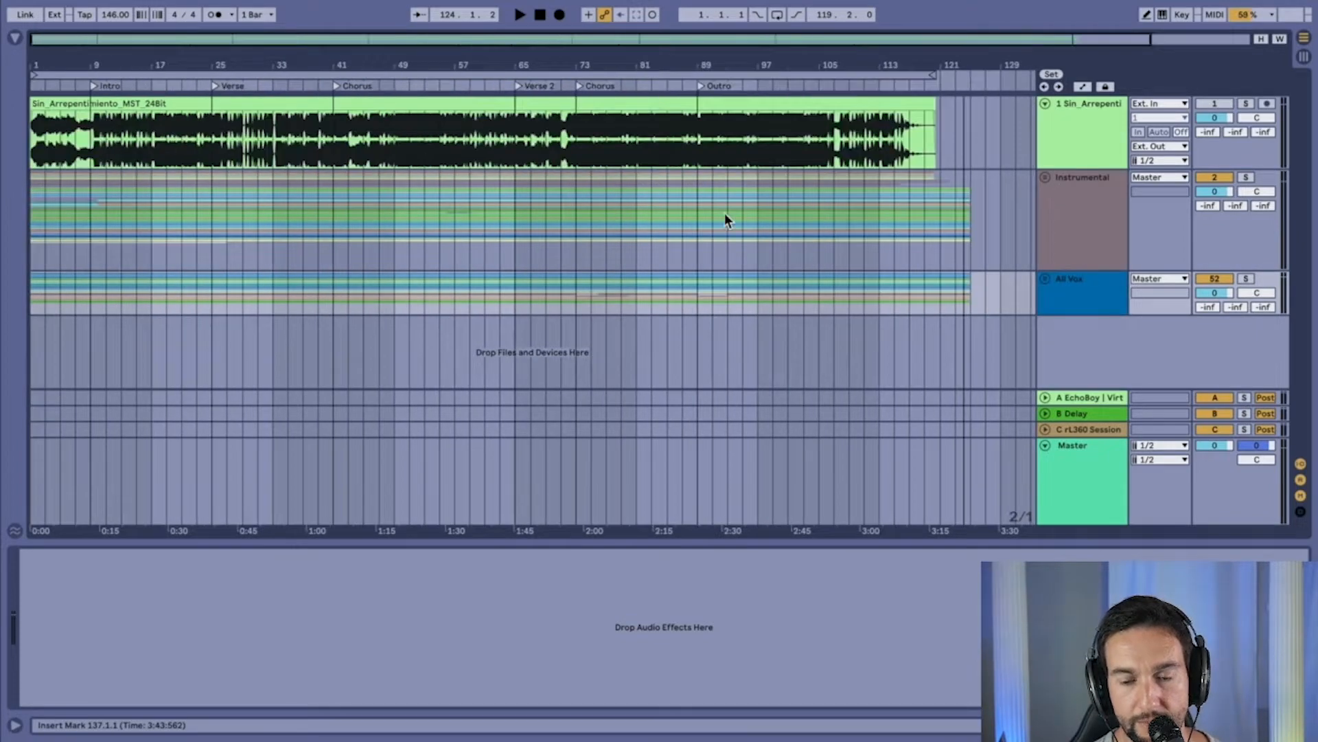
- Unfold the Instrumental group to look over its drum tracks, and fold it again
{"action": "left_click", "coordinate": [1071, 221]}
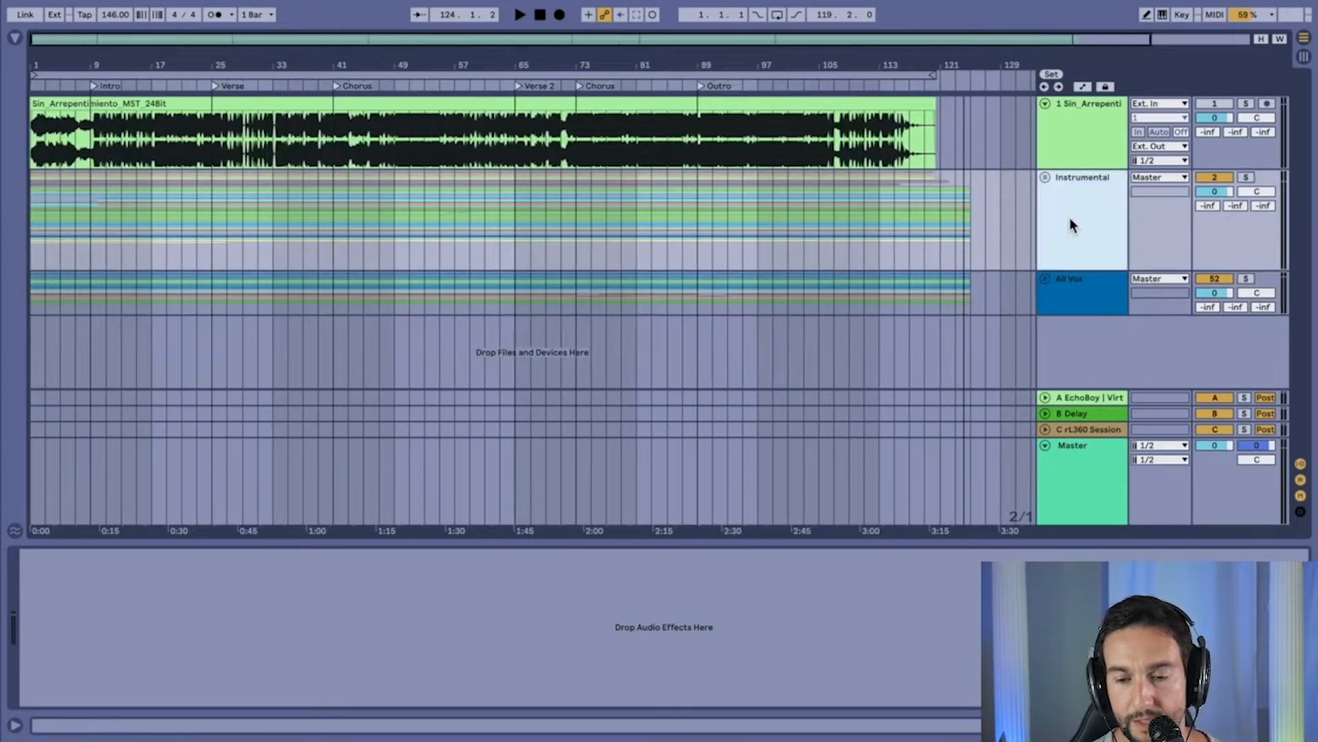
{"action": "left_click", "coordinate": [1045, 176]}
{"action": "scroll", "coordinate": [1086, 261], "scroll_direction": "down", "scroll_amount": 5}
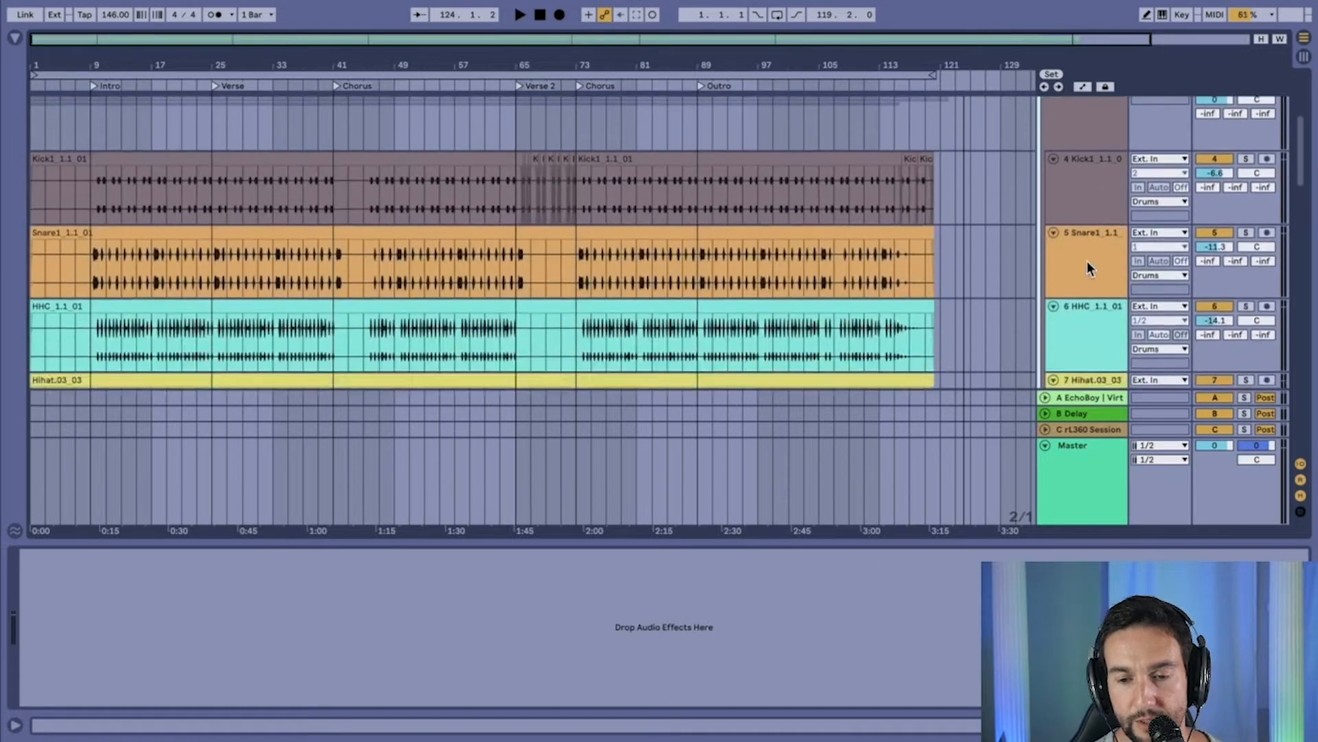
{"action": "scroll", "coordinate": [1086, 261], "scroll_direction": "up", "scroll_amount": 2}
{"action": "scroll", "coordinate": [1086, 261], "scroll_direction": "up", "scroll_amount": 5}
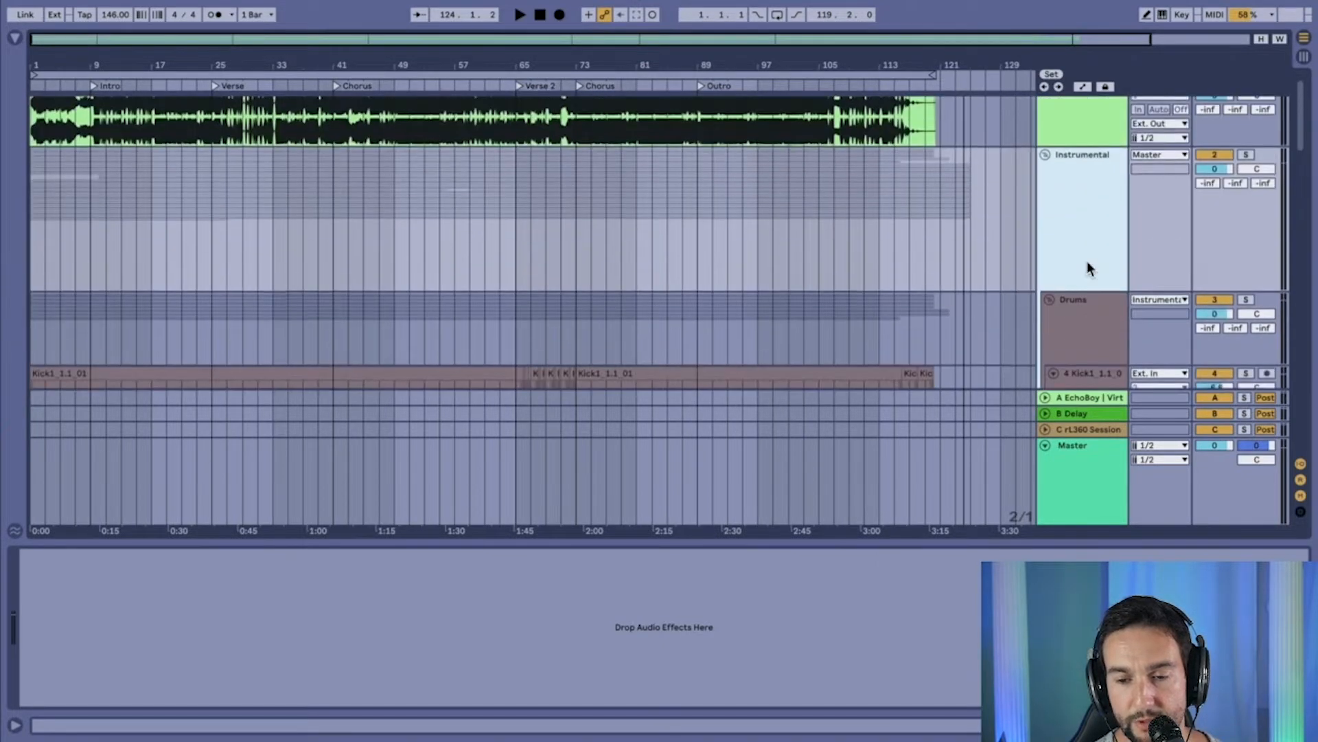
{"action": "left_click", "coordinate": [1044, 151]}
- Examine the mastered Sin_Arrepentimiento clip and the Master track's effect chain
{"action": "left_click", "coordinate": [1069, 155]}
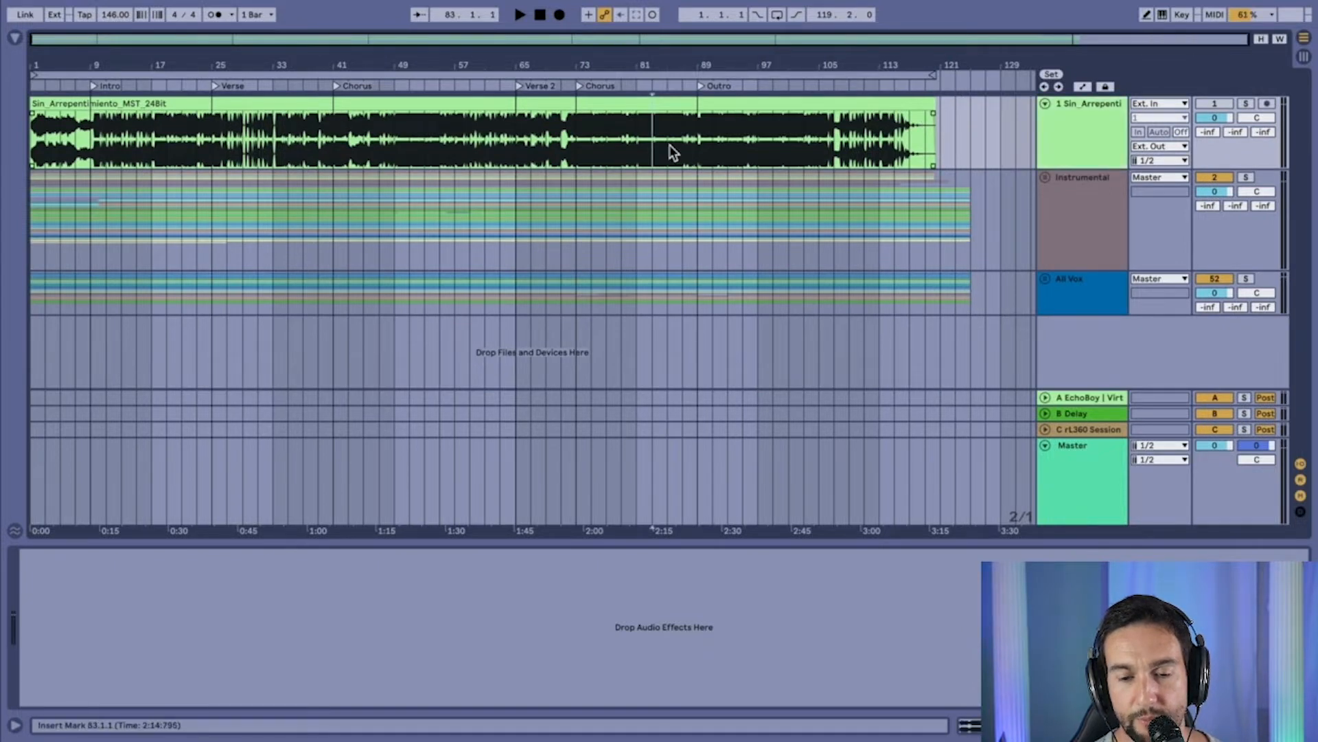
{"action": "left_click", "coordinate": [758, 144]}
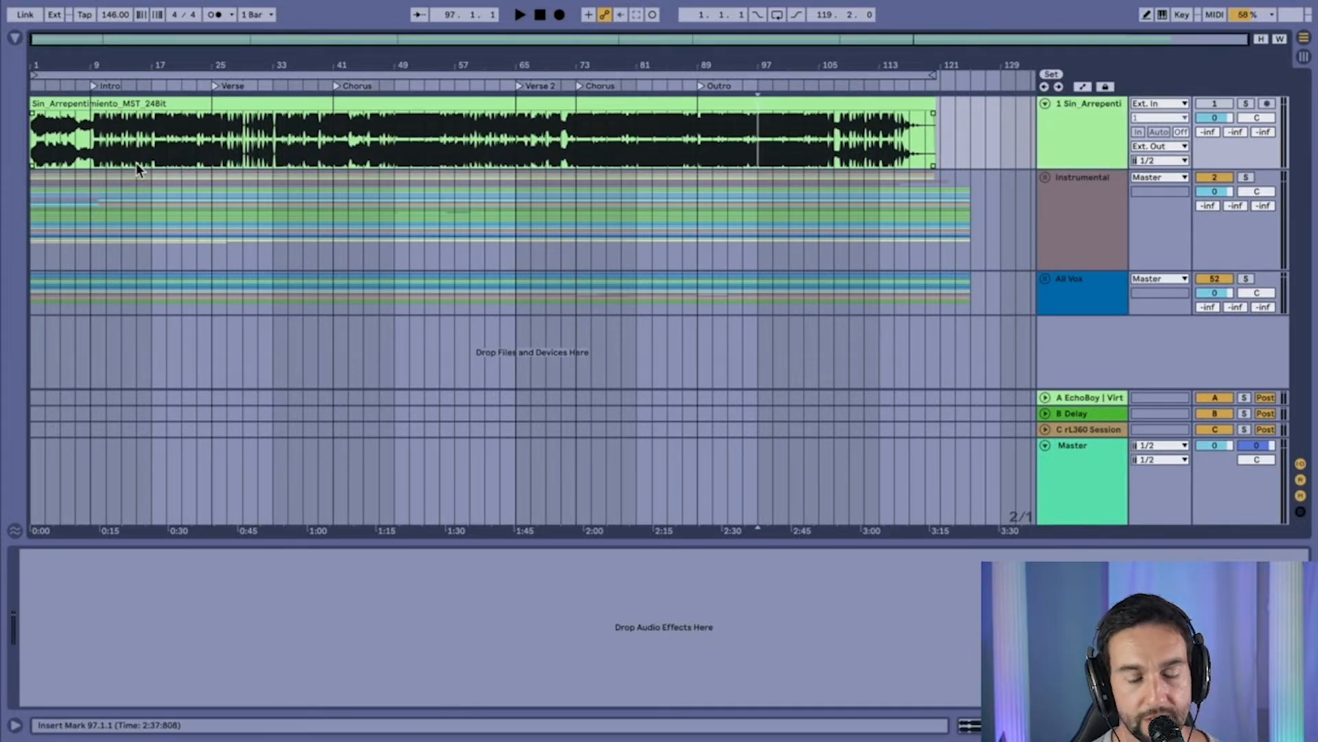
{"action": "left_click", "coordinate": [591, 141]}
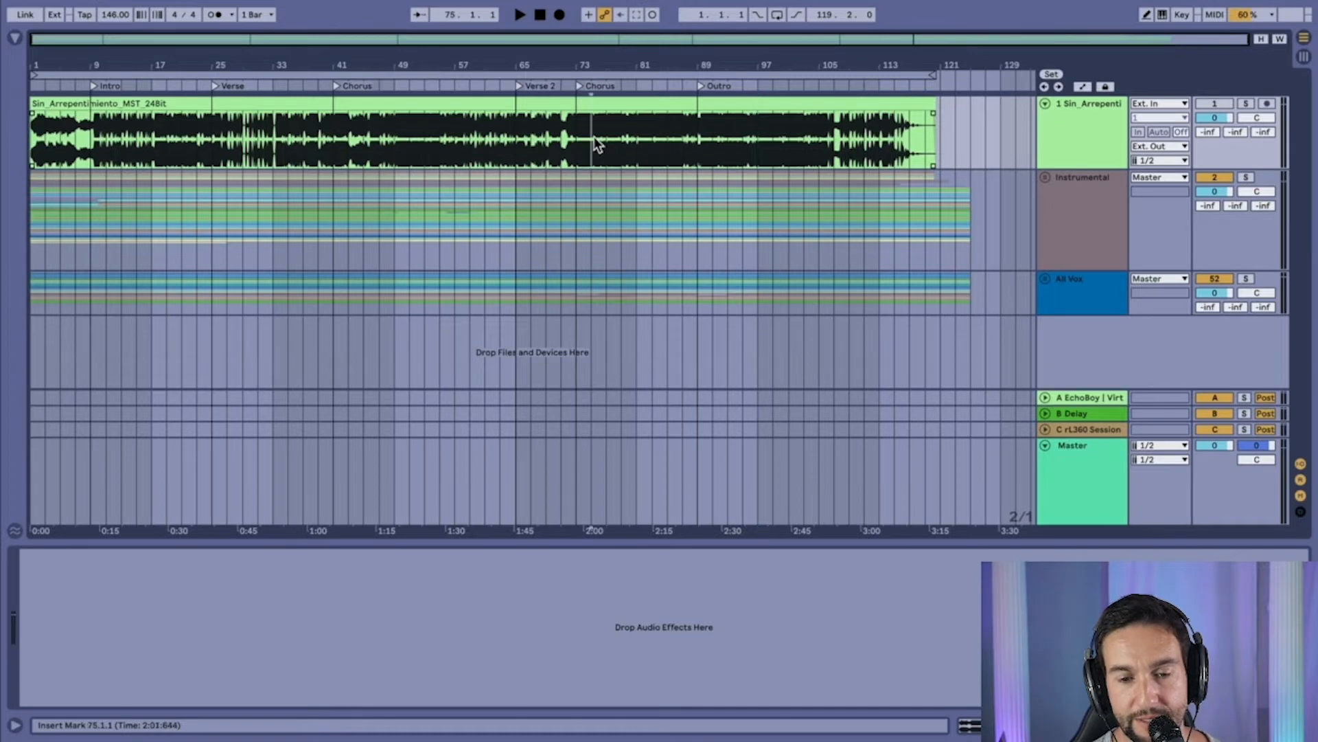
{"action": "left_click", "coordinate": [1102, 505]}
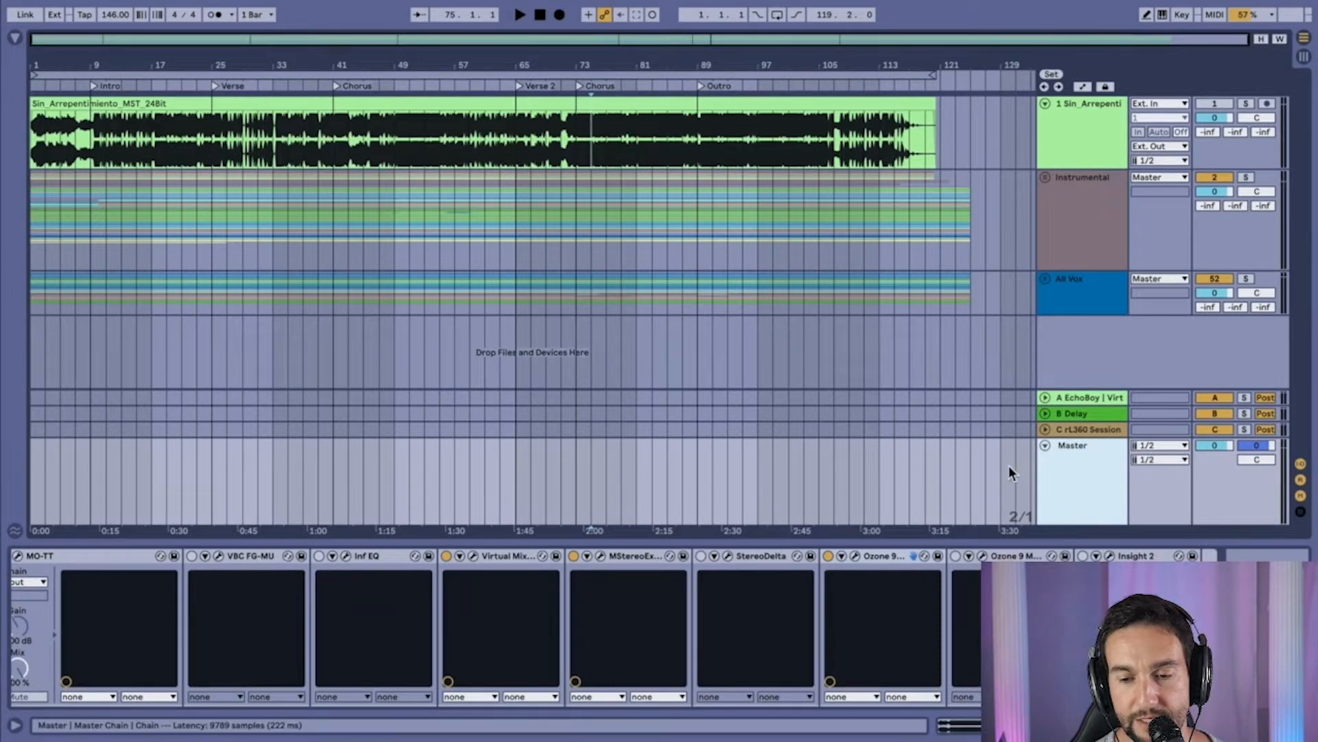
{"action": "left_click", "coordinate": [1086, 225]}
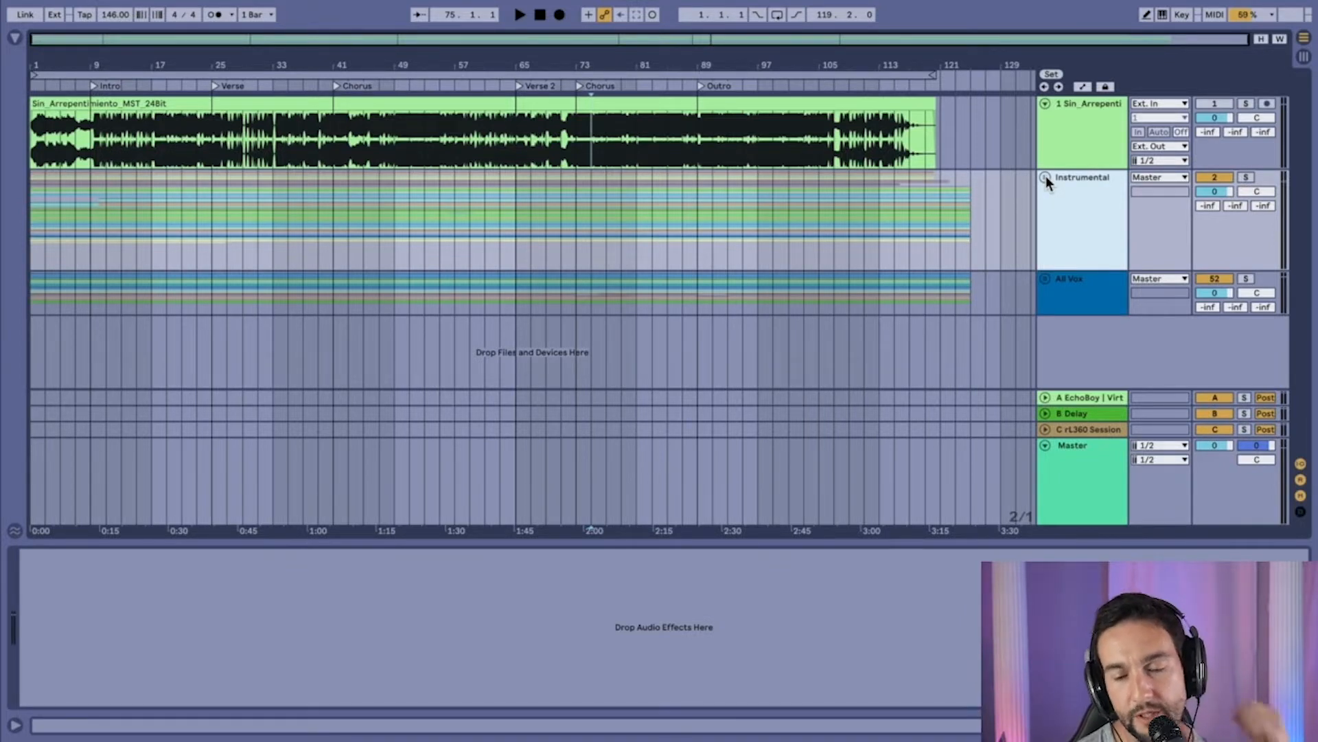
- Place the insert marker at bar 81 on the mastered Sin_Arrepentimiento track
{"action": "left_click", "coordinate": [1071, 117]}
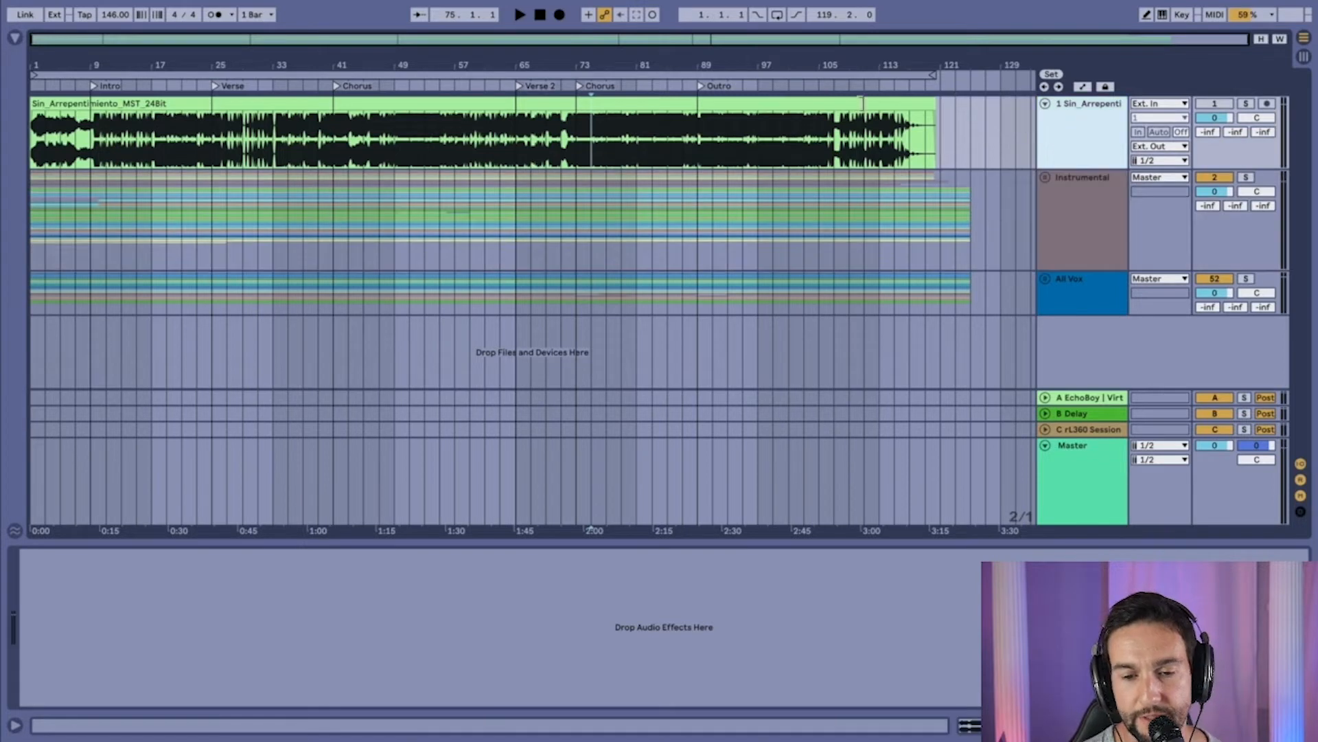
{"action": "left_click", "coordinate": [637, 140]}
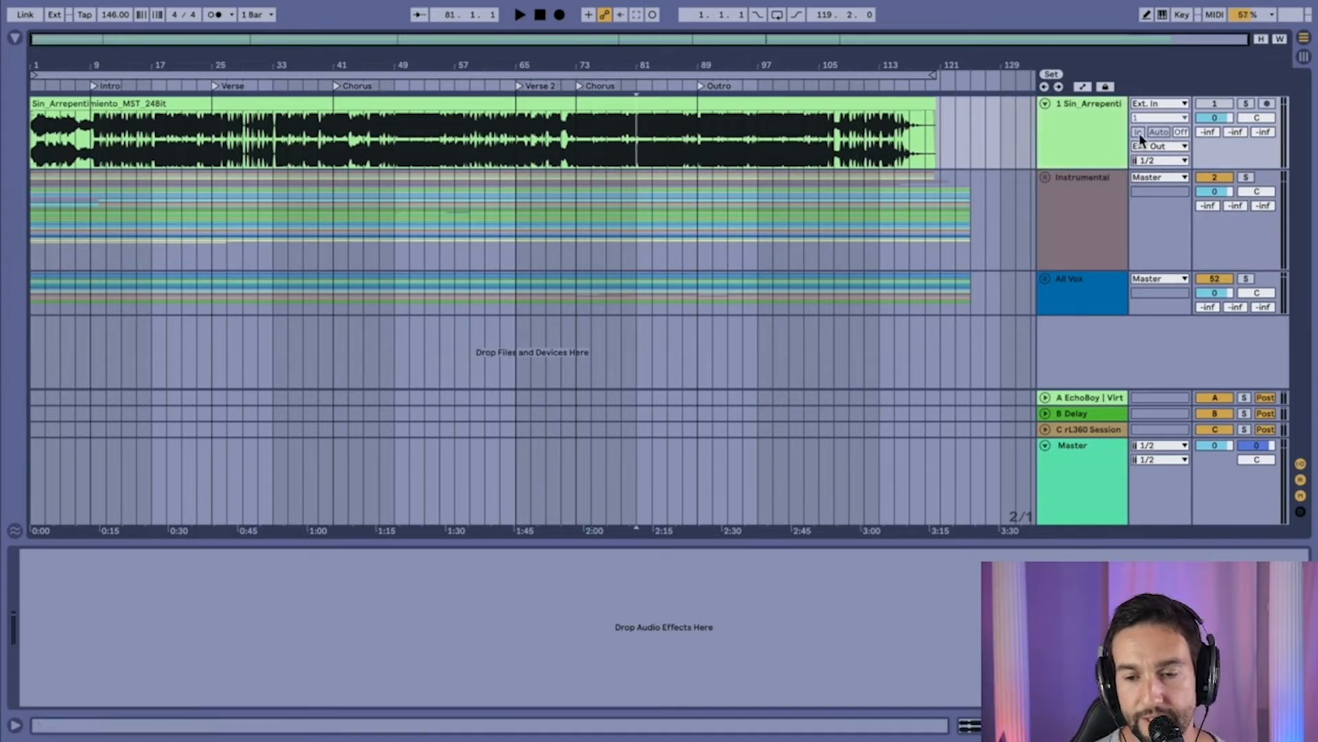
{"action": "left_click", "coordinate": [1105, 132]}
- Unfold the Instrumental group and show the effect devices of the Kick1 track
{"action": "left_click", "coordinate": [1089, 233]}
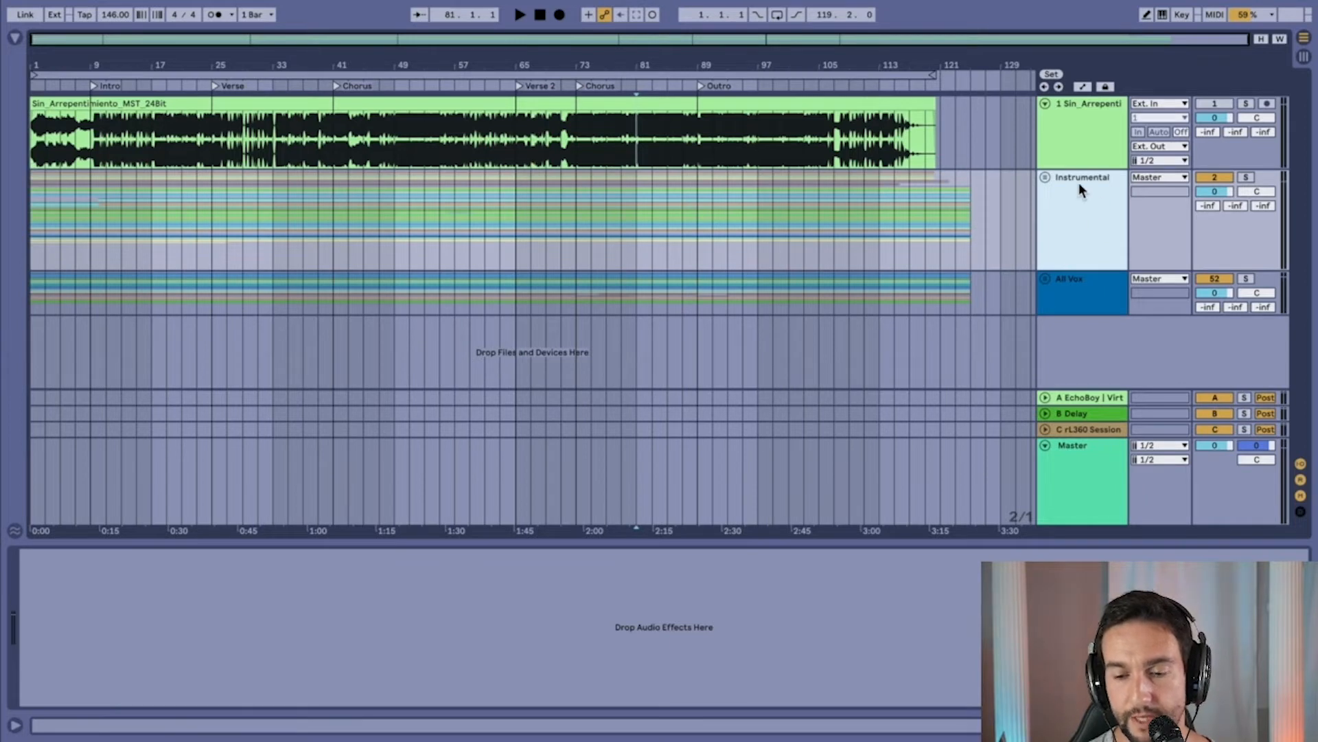
{"action": "left_click", "coordinate": [1045, 178]}
{"action": "scroll", "coordinate": [1085, 262], "scroll_direction": "down", "scroll_amount": 5}
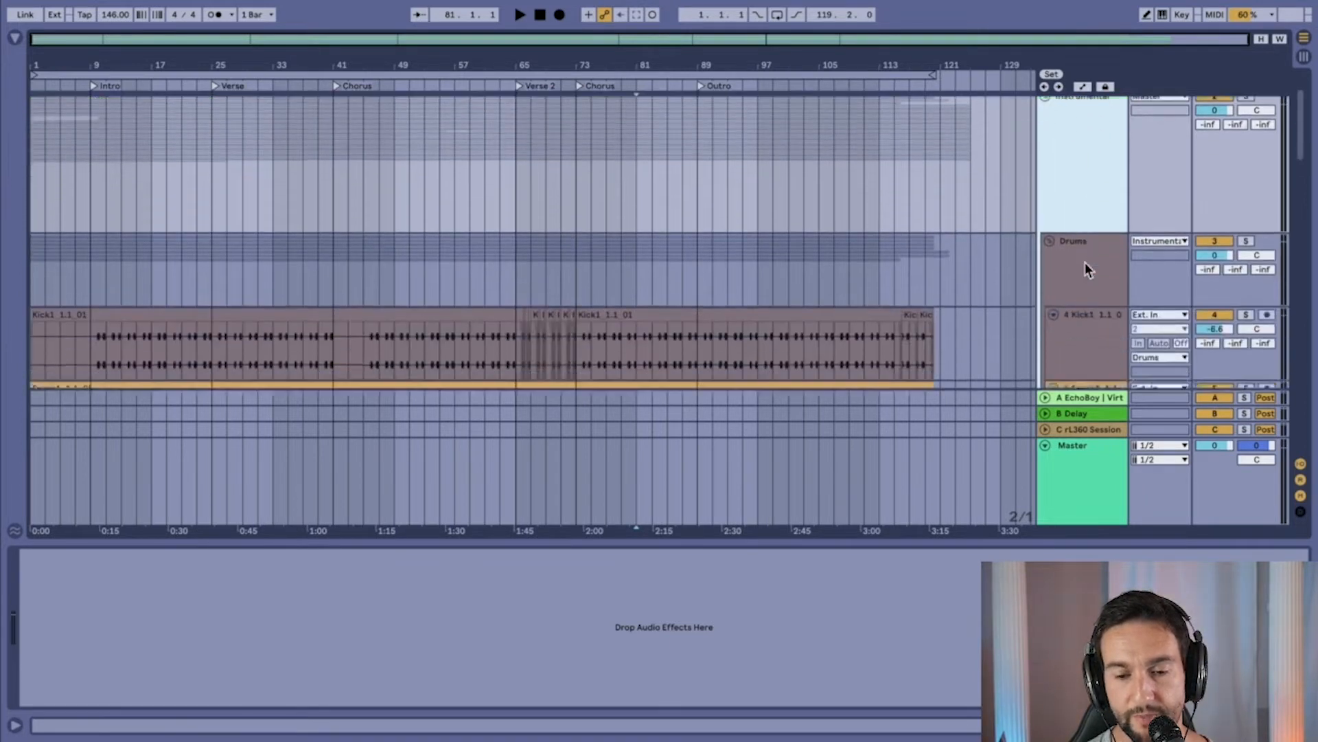
{"action": "scroll", "coordinate": [1085, 263], "scroll_direction": "up", "scroll_amount": 2}
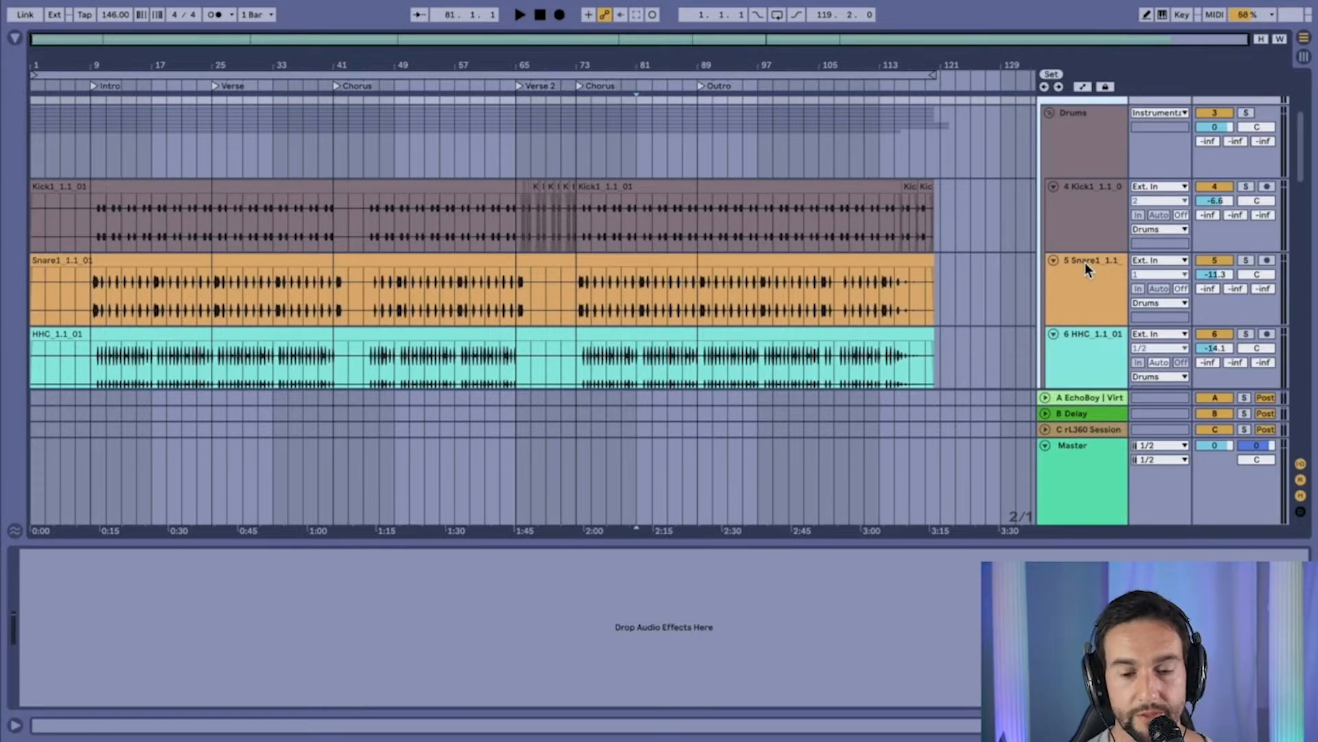
{"action": "left_click", "coordinate": [1089, 215]}
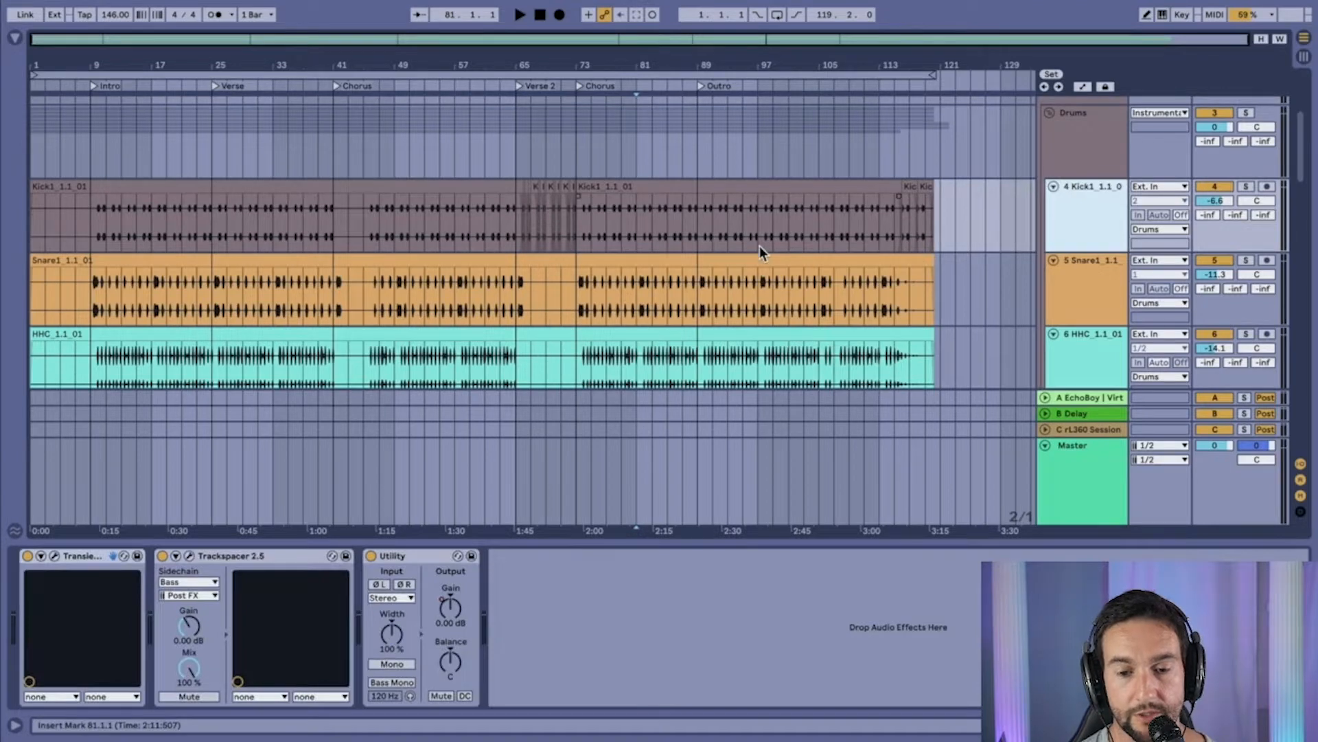
- Fold the Drums group inside the Instrumental group
{"action": "scroll", "coordinate": [759, 246], "scroll_direction": "up", "scroll_amount": 3}
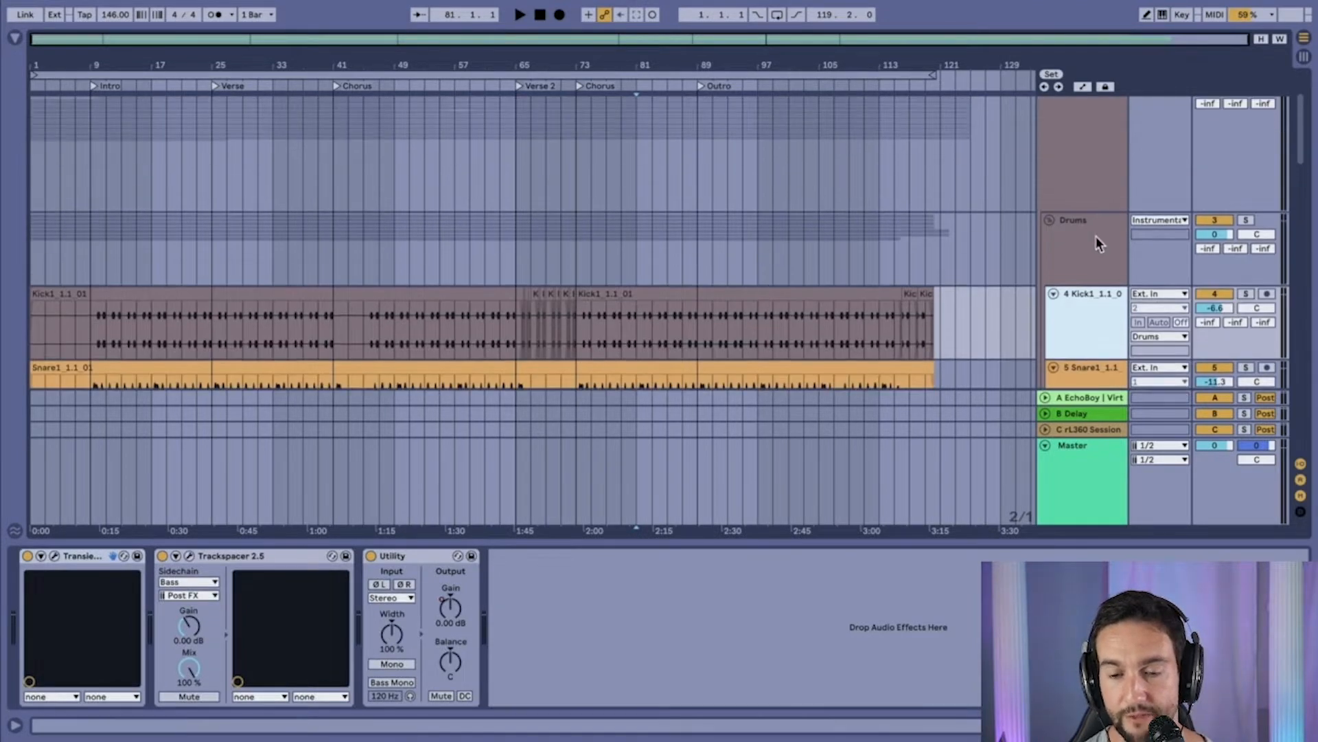
{"action": "left_click", "coordinate": [1058, 225]}
{"action": "left_click", "coordinate": [1049, 220]}
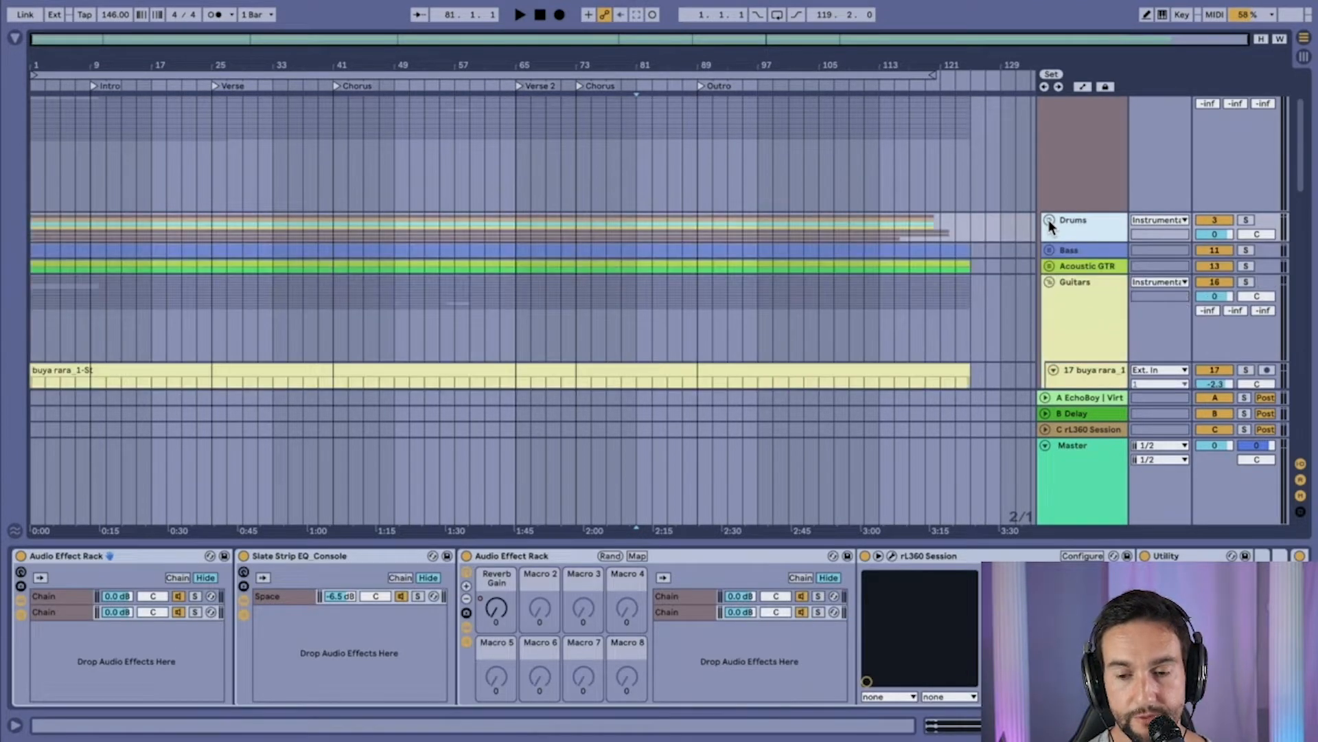
- View the effect devices of the Bass and Acoustic GTR groups, and fold the Guitars group
{"action": "left_click", "coordinate": [1071, 249]}
{"action": "scroll", "coordinate": [1075, 250], "scroll_direction": "down", "scroll_amount": 2}
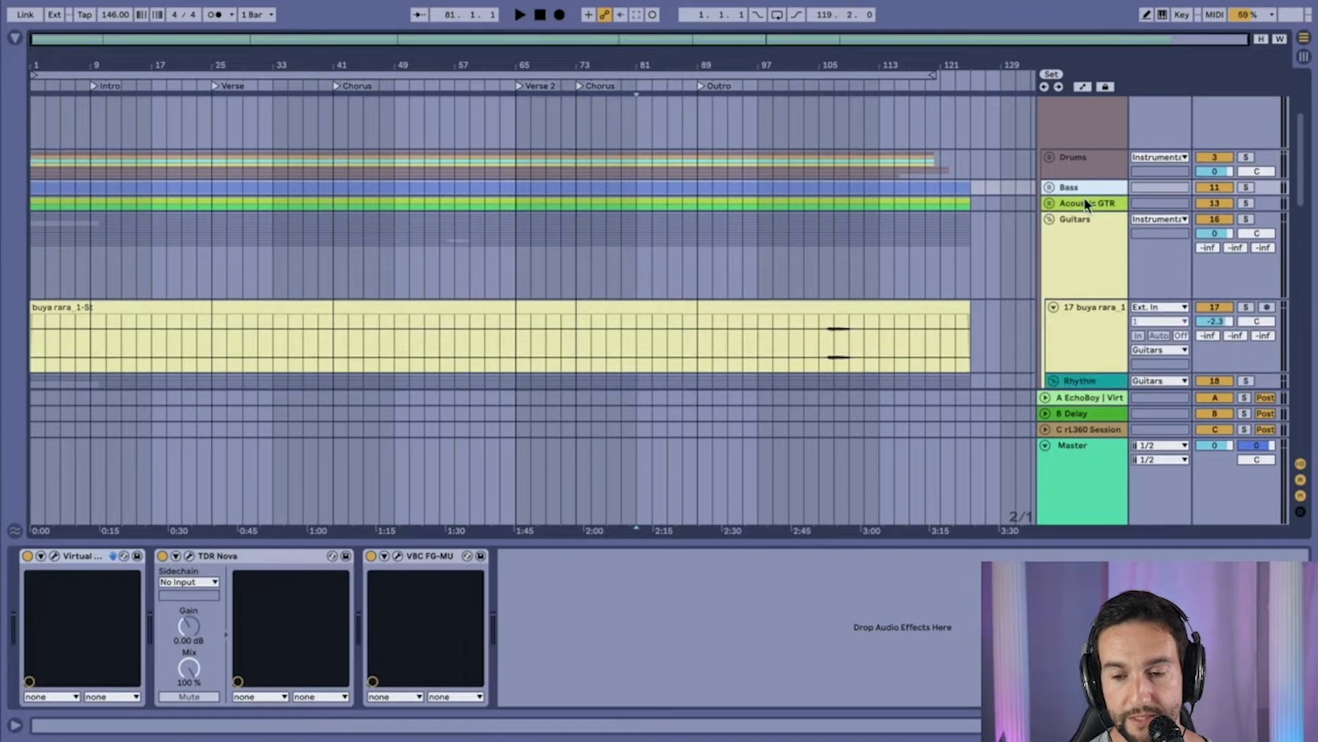
{"action": "left_click", "coordinate": [1083, 203]}
{"action": "left_click", "coordinate": [1081, 248]}
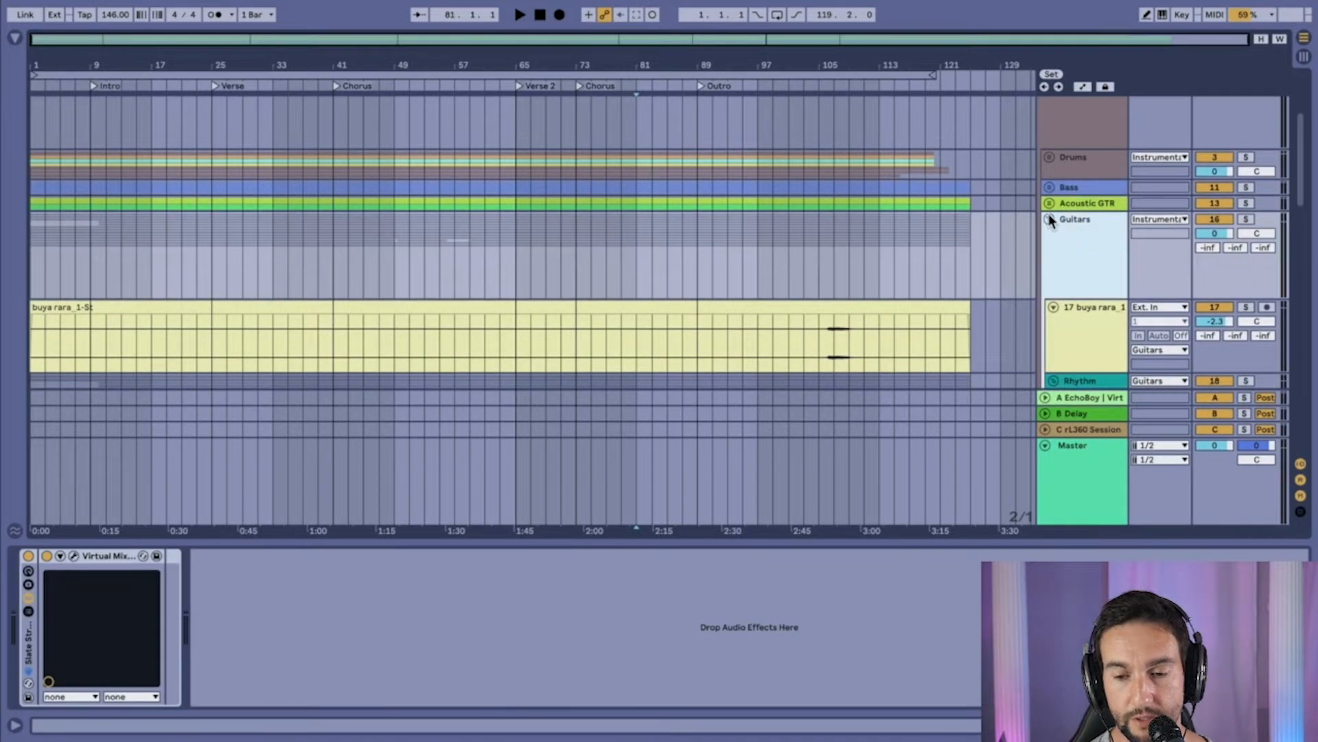
{"action": "left_click", "coordinate": [1049, 219]}
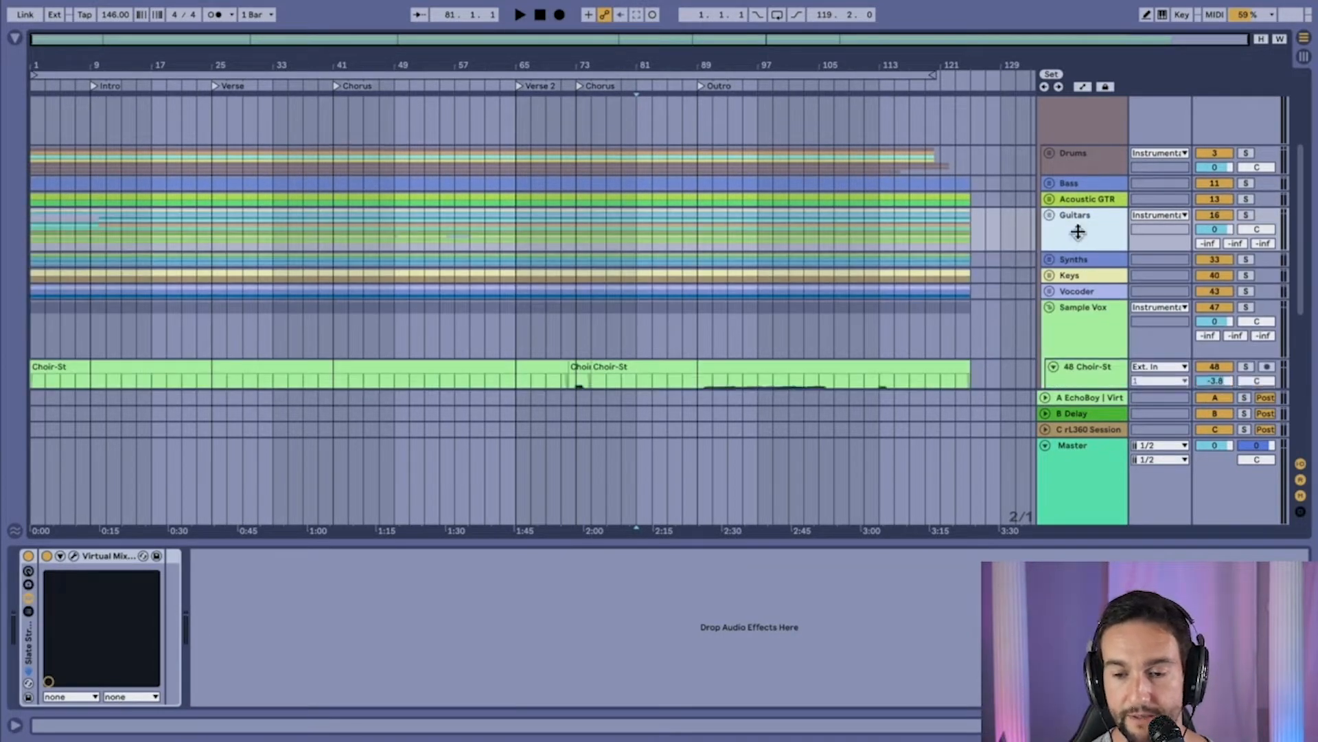
- Go through the Synths, Keys and Vocoder groups to view their effect devices
{"action": "scroll", "coordinate": [1093, 204], "scroll_direction": "down", "scroll_amount": 2}
{"action": "left_click", "coordinate": [1084, 211]}
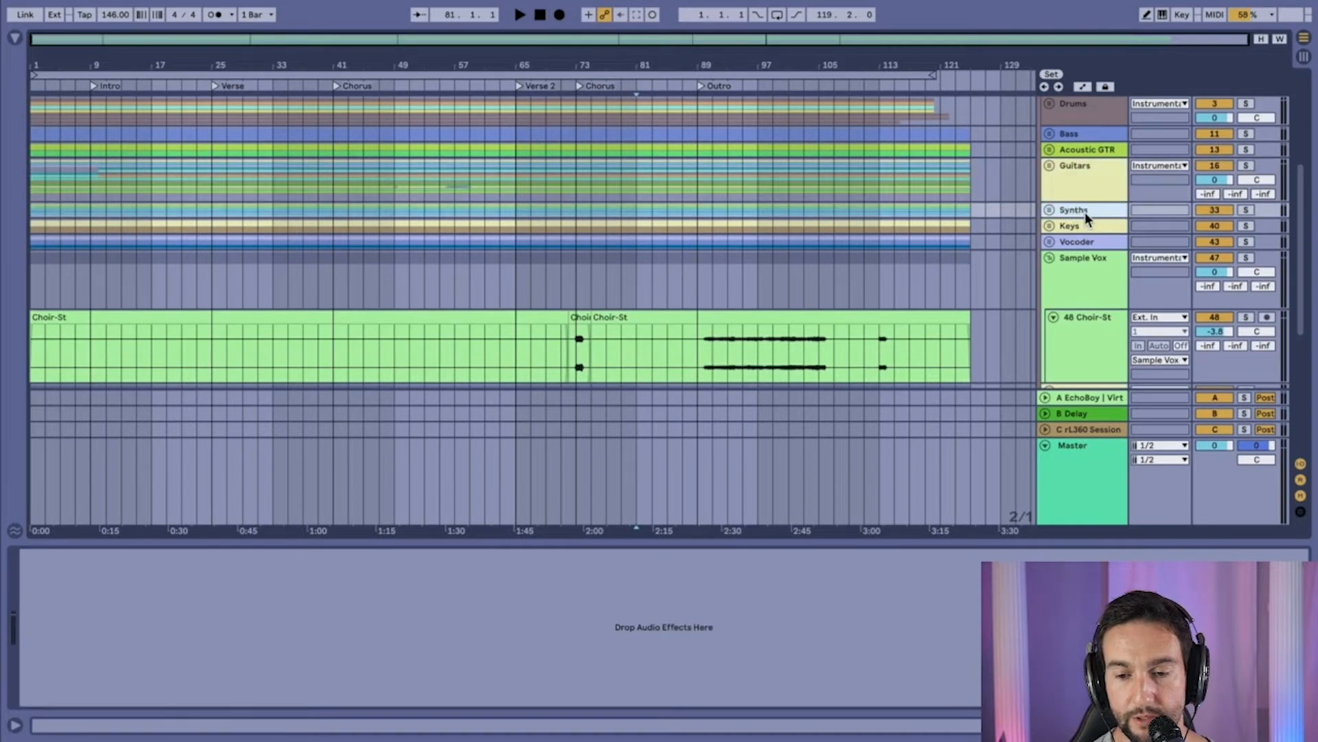
{"action": "left_click", "coordinate": [1079, 224]}
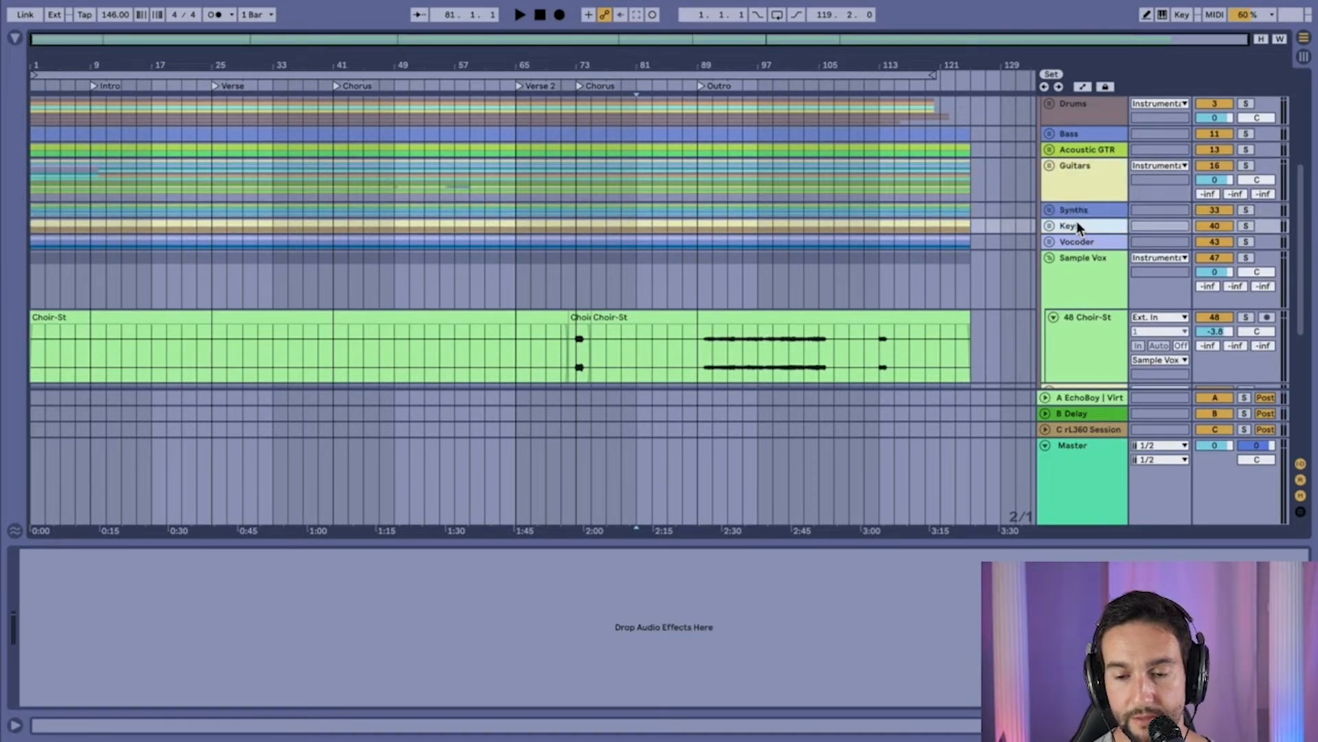
{"action": "scroll", "coordinate": [1089, 234], "scroll_direction": "down", "scroll_amount": 2}
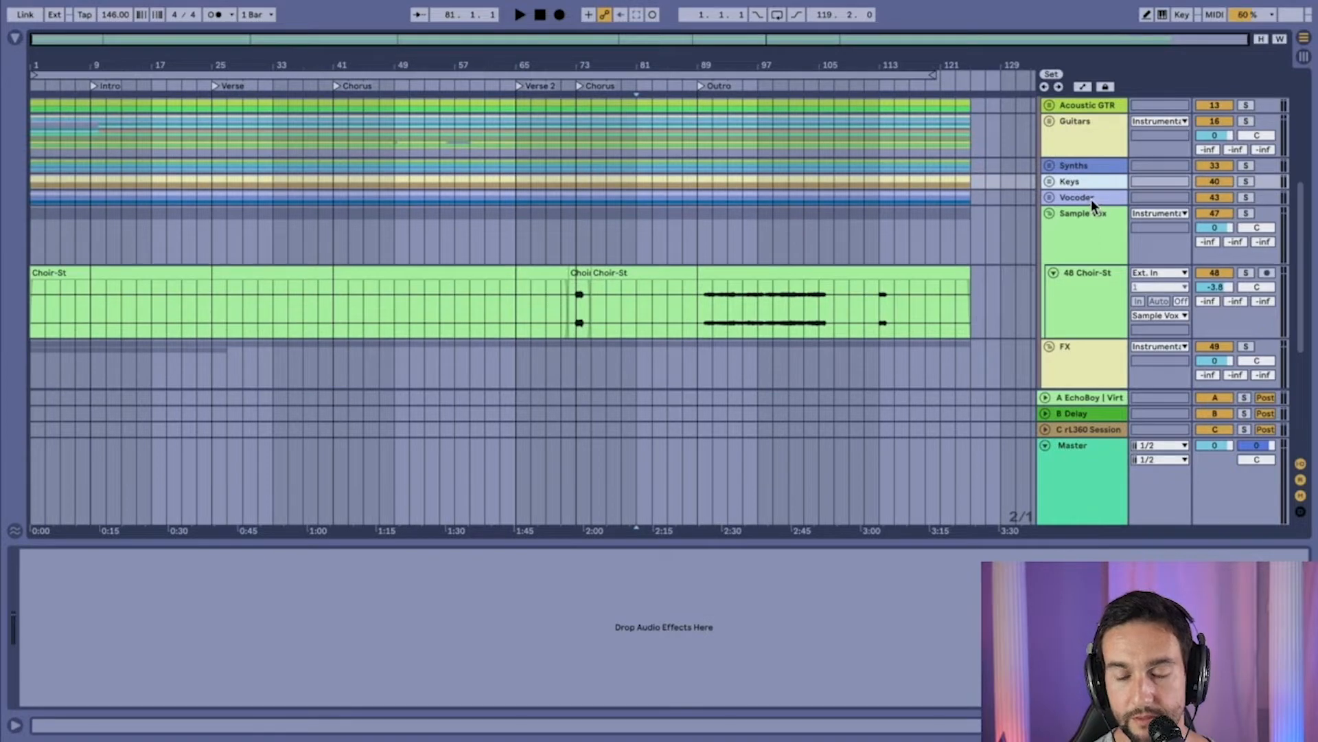
{"action": "left_click", "coordinate": [1092, 204]}
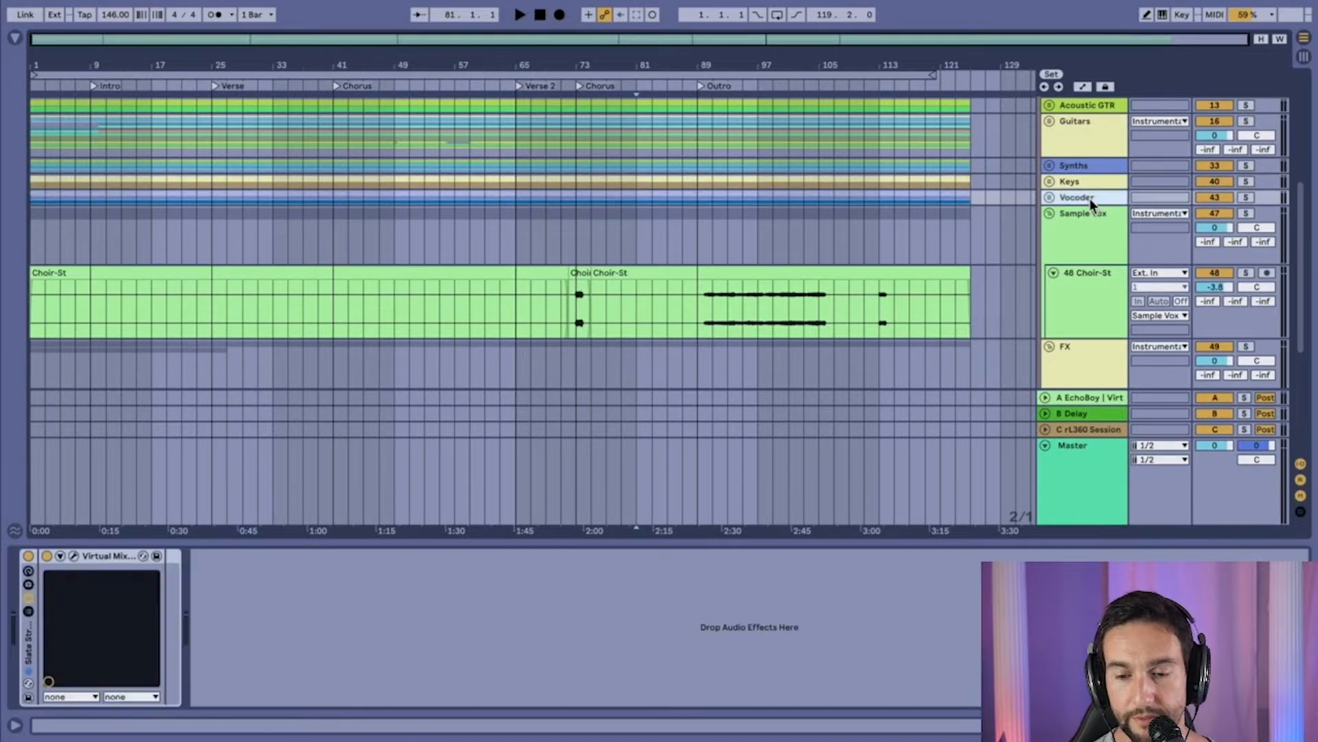
- Fold the Sample Vox and FX groups
{"action": "left_click", "coordinate": [1091, 235]}
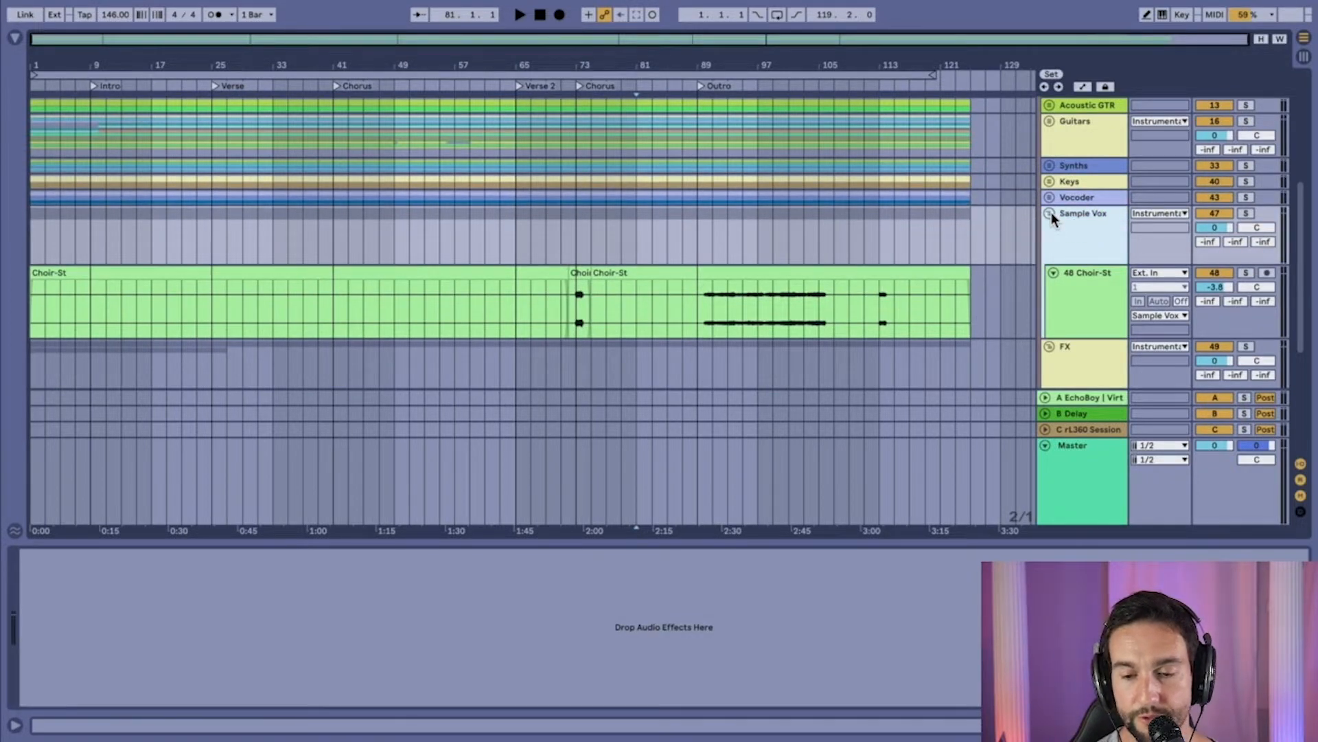
{"action": "left_click", "coordinate": [1052, 212]}
{"action": "left_click", "coordinate": [1083, 255]}
{"action": "scroll", "coordinate": [1083, 255], "scroll_direction": "down", "scroll_amount": 3}
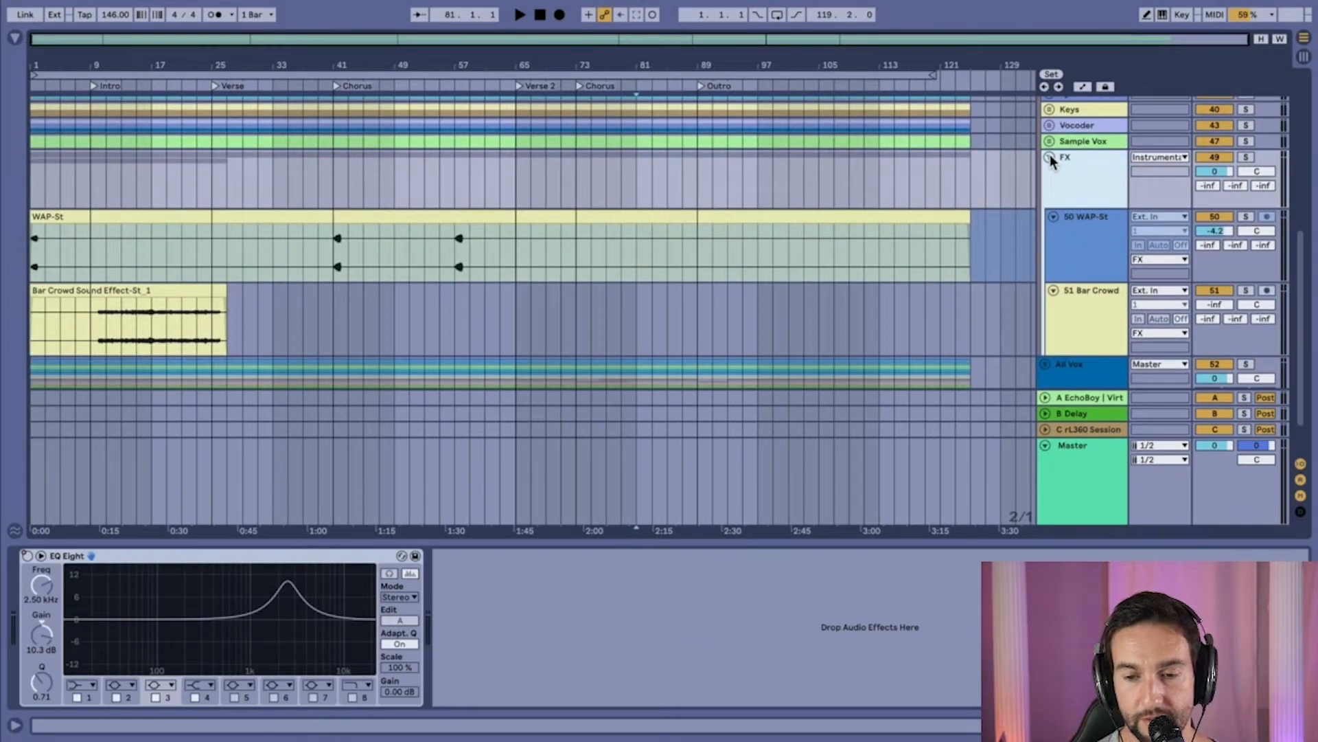
{"action": "left_click", "coordinate": [1049, 157]}
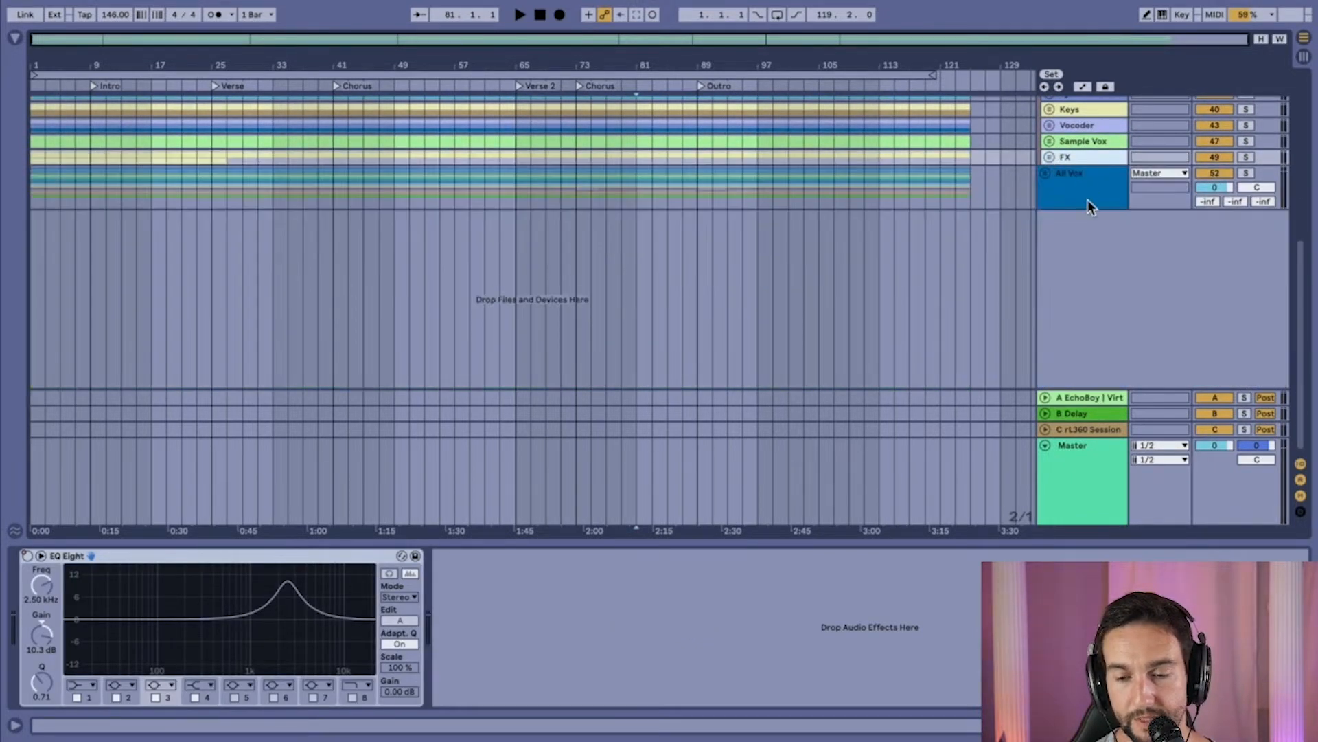
- Unfold the All Vox group and look over its Lead vocal tracks
{"action": "left_click", "coordinate": [1047, 174]}
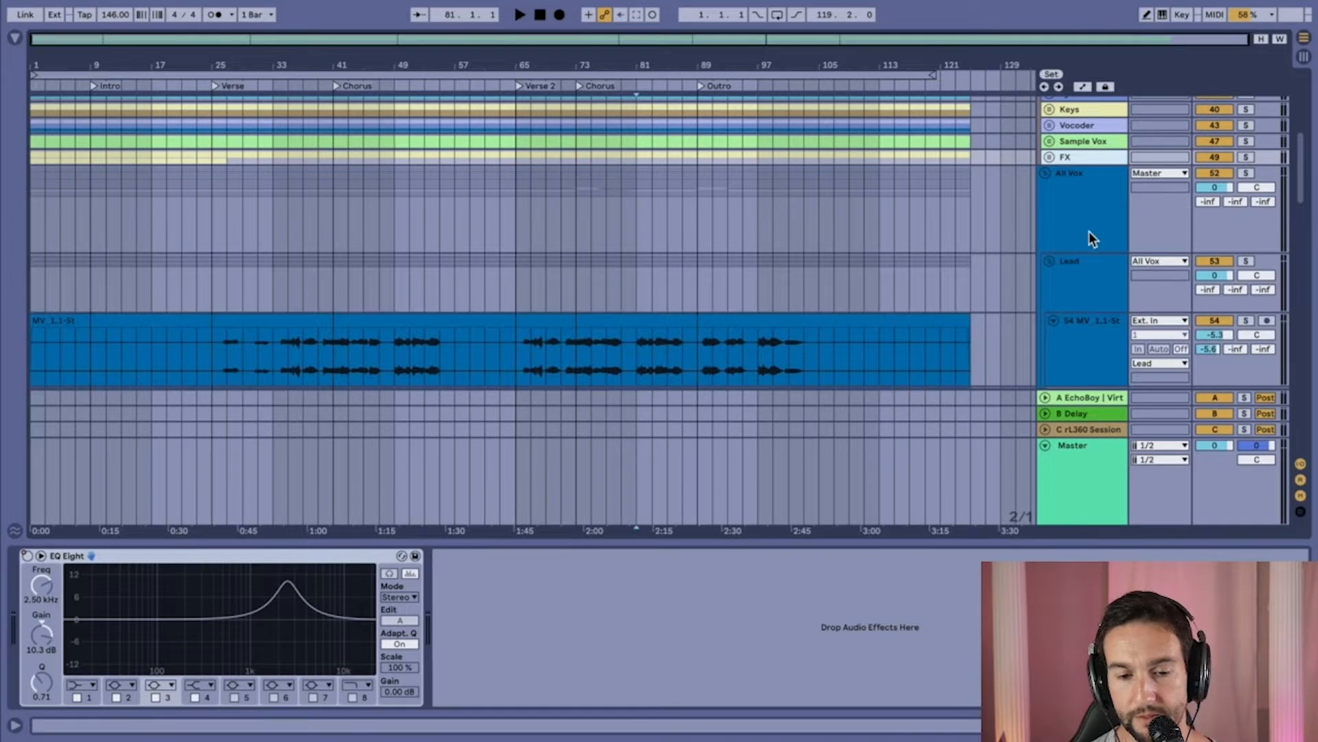
{"action": "scroll", "coordinate": [1089, 232], "scroll_direction": "down", "scroll_amount": 3}
{"action": "scroll", "coordinate": [1089, 232], "scroll_direction": "up", "scroll_amount": 4}
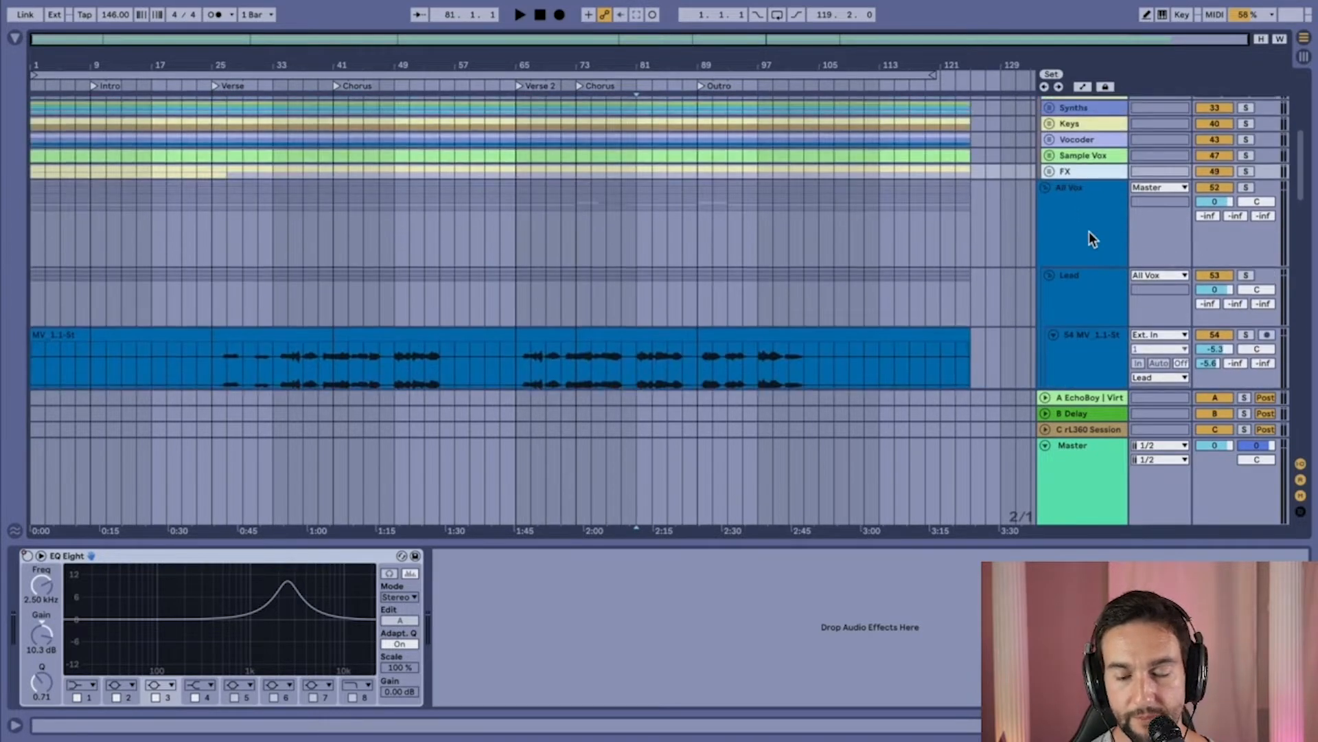
- View the effect devices of the All Vox and Lead groups, and fold the Lead group
{"action": "scroll", "coordinate": [1089, 233], "scroll_direction": "down", "scroll_amount": 4}
{"action": "left_click", "coordinate": [1086, 217]}
{"action": "left_click", "coordinate": [1077, 182]}
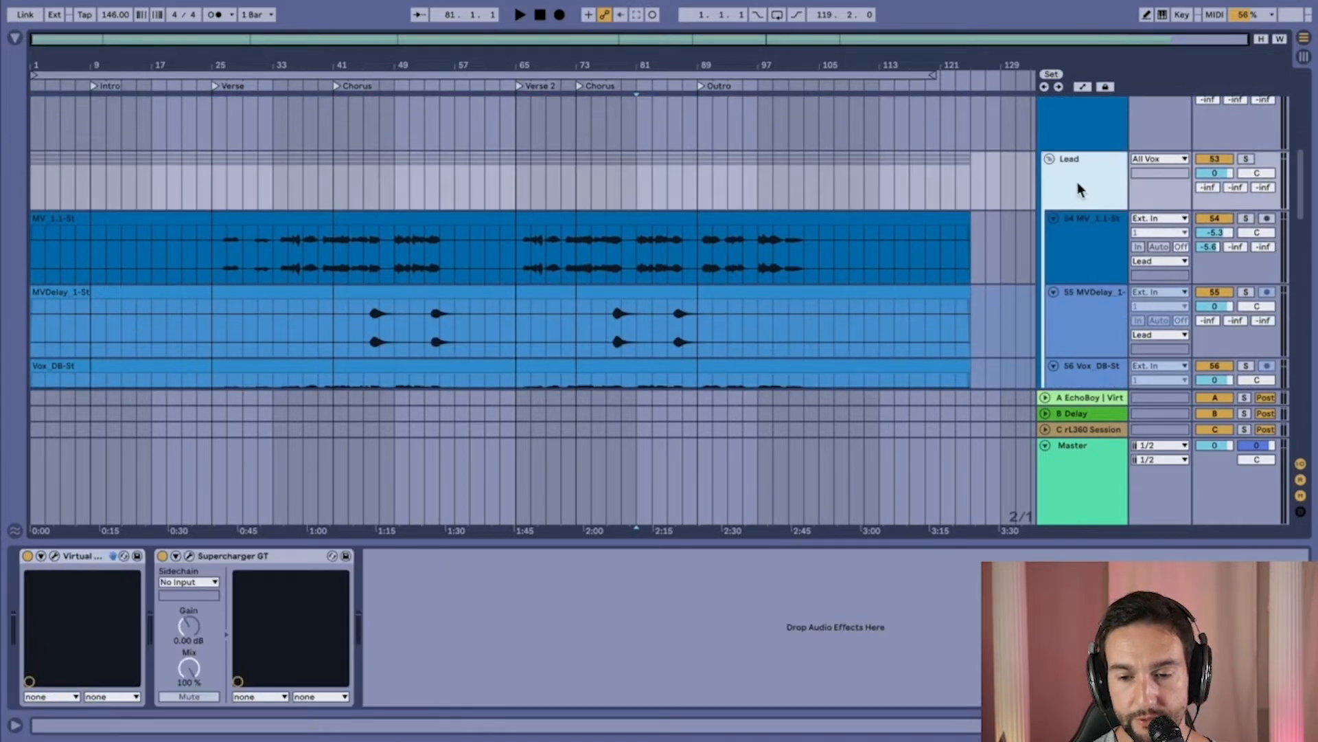
{"action": "left_click", "coordinate": [1048, 157]}
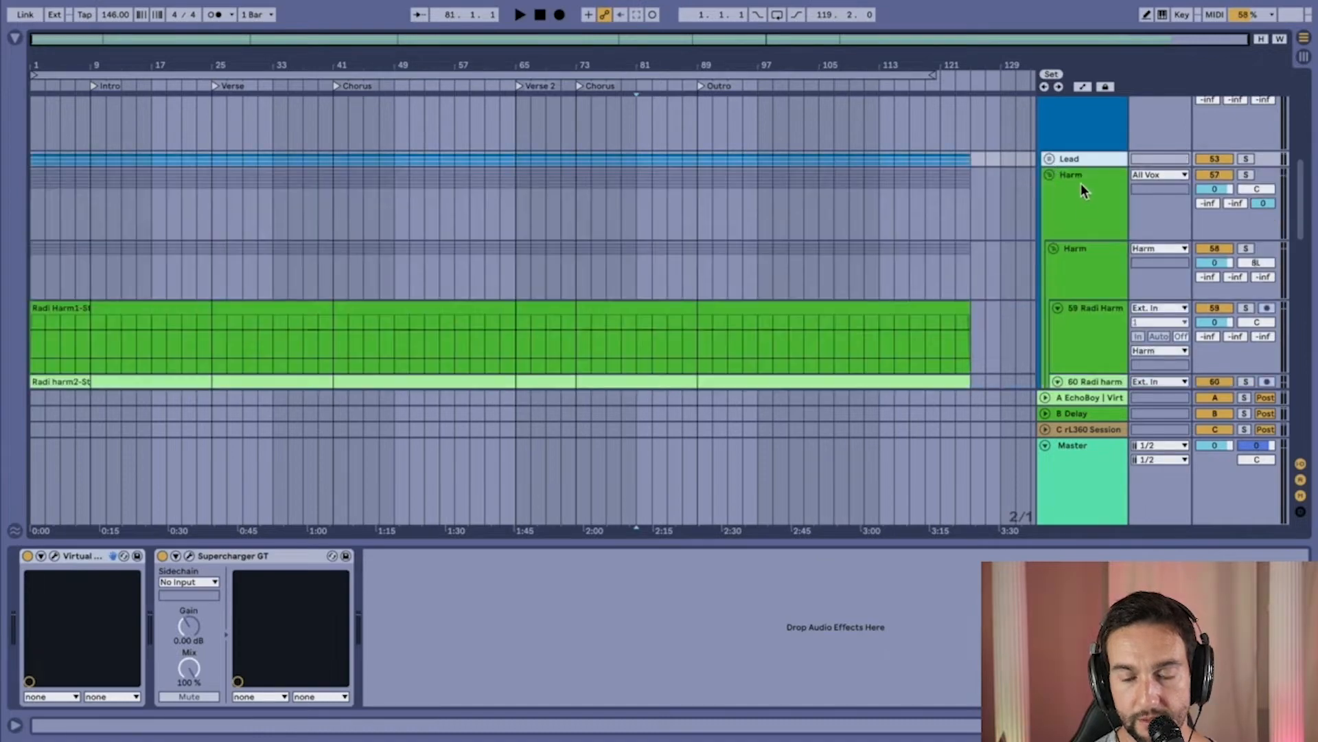
- View the Harm group's effect devices and tracks, and fold the outer Harm group
{"action": "left_click", "coordinate": [1075, 203]}
{"action": "scroll", "coordinate": [1075, 203], "scroll_direction": "down", "scroll_amount": 3}
{"action": "scroll", "coordinate": [1076, 203], "scroll_direction": "up", "scroll_amount": 3}
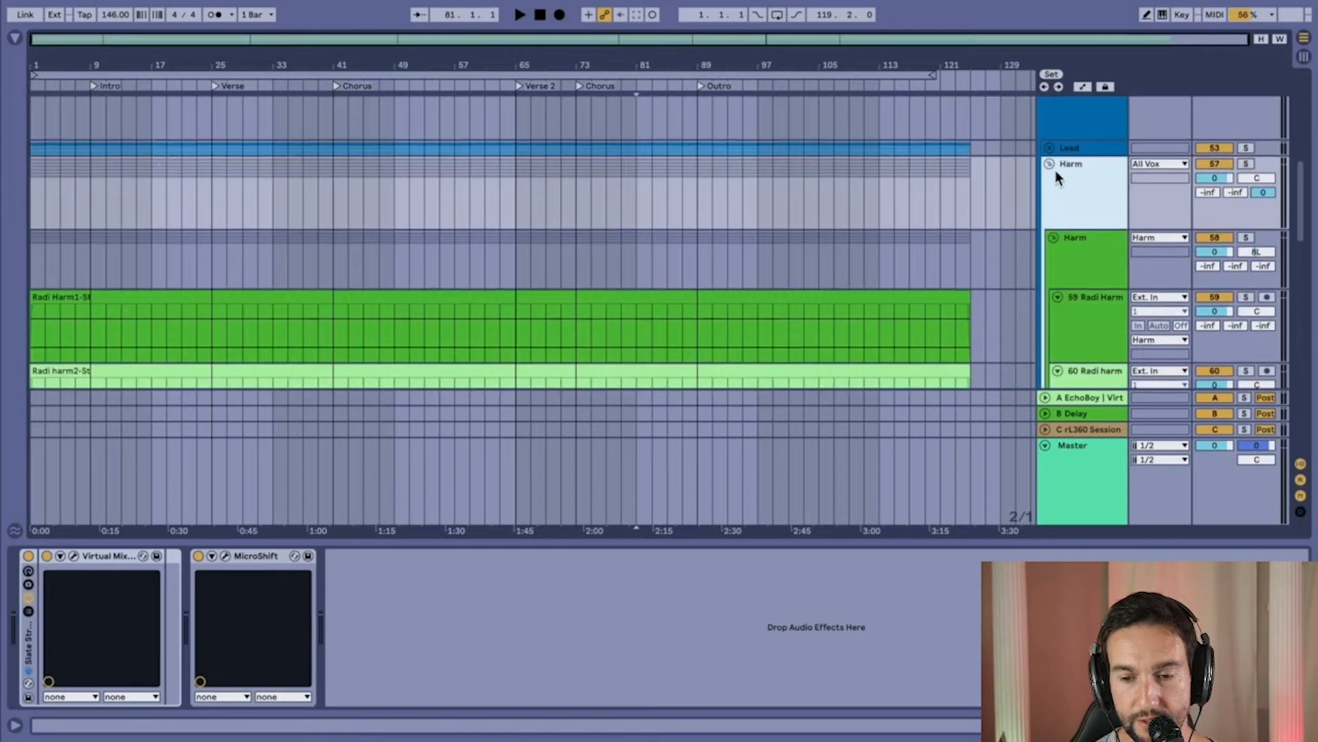
{"action": "left_click", "coordinate": [1048, 163]}
- View the effect devices of the BGVs and Whisper groups, and fold both groups
{"action": "left_click", "coordinate": [1074, 205]}
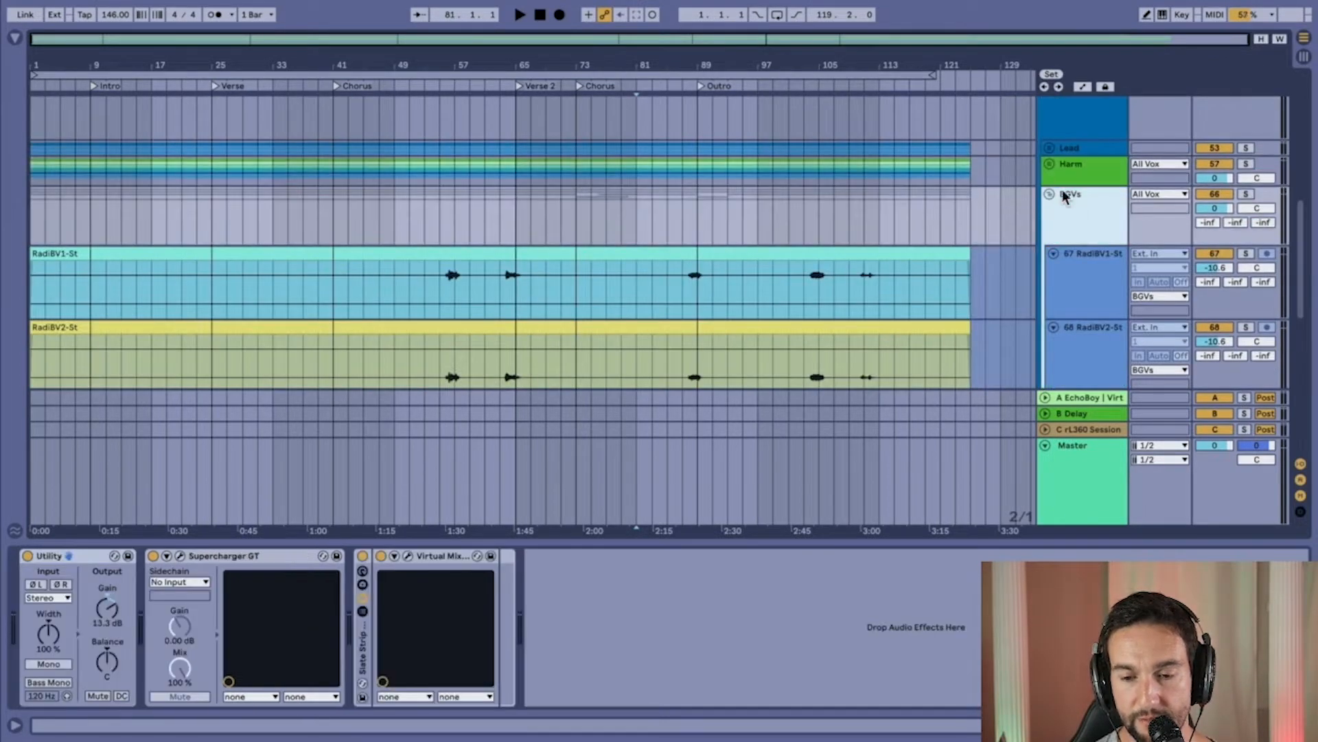
{"action": "left_click", "coordinate": [1048, 193]}
{"action": "left_click", "coordinate": [1068, 220]}
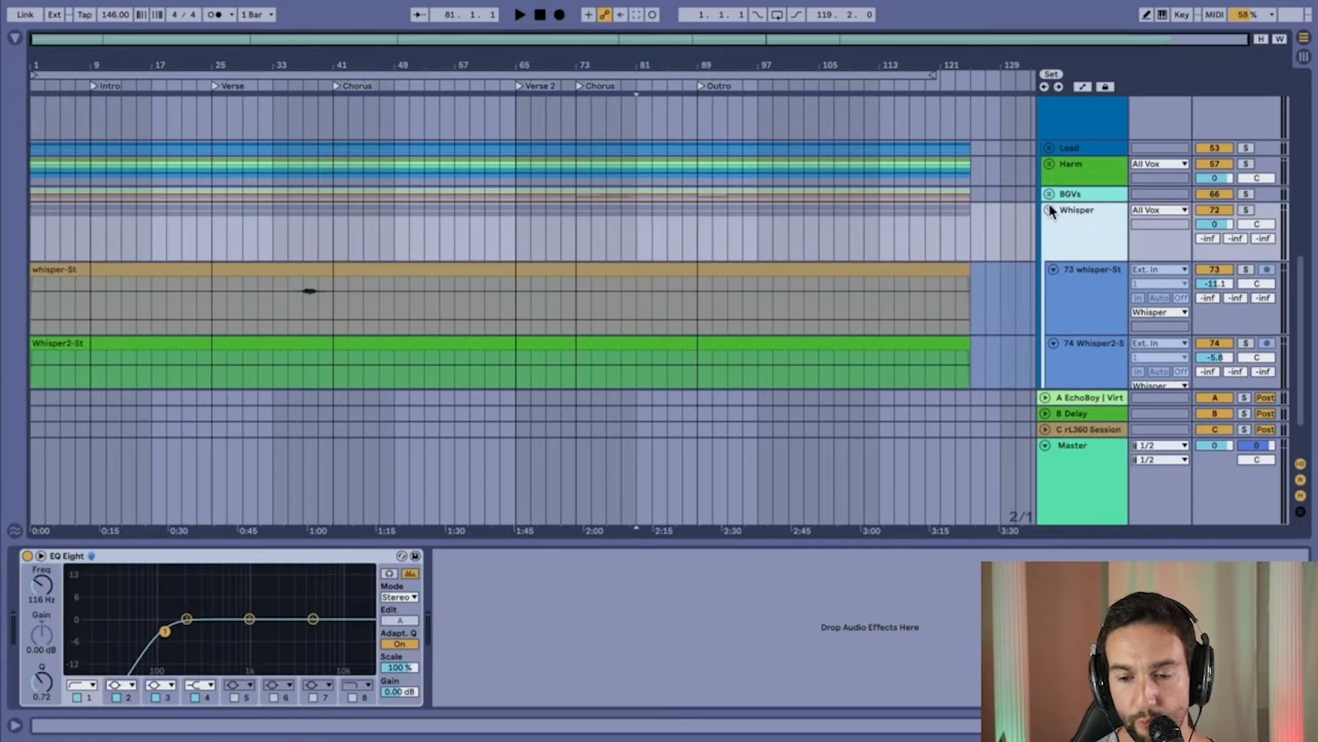
{"action": "left_click", "coordinate": [1049, 209]}
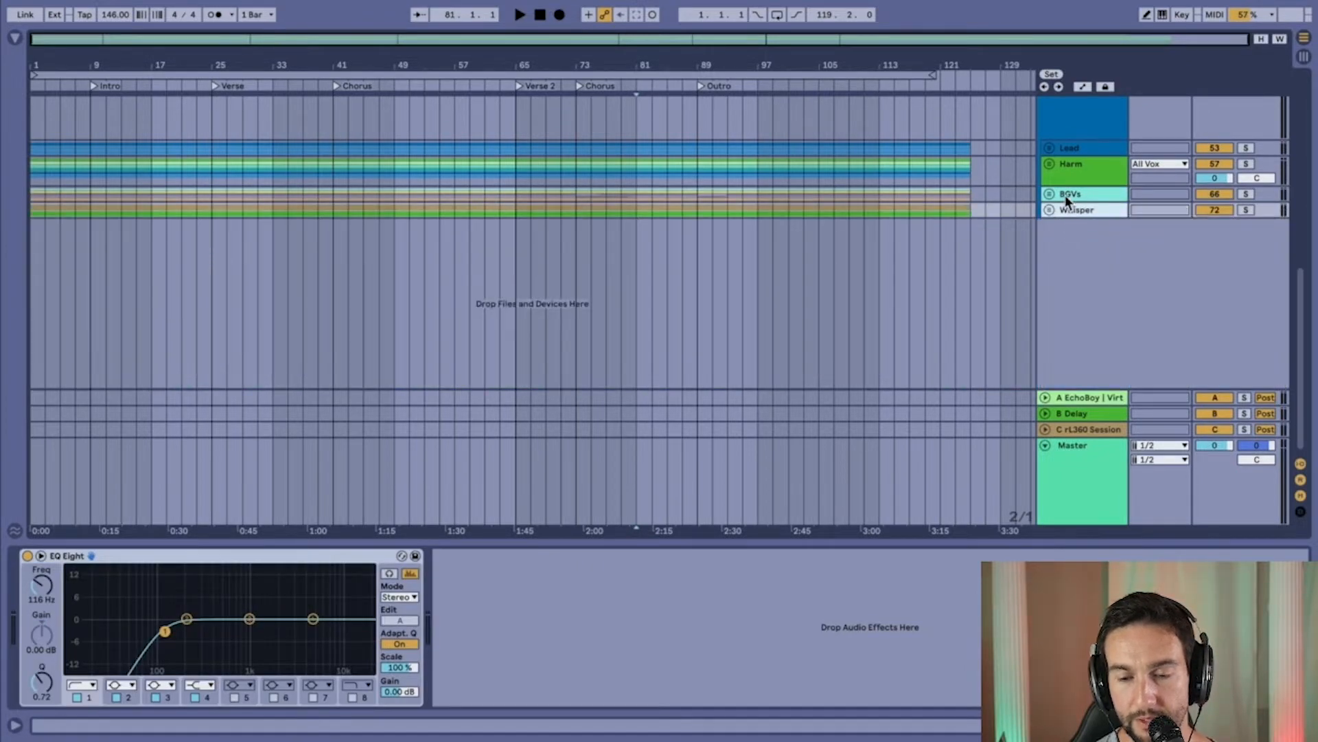
- Check the device chain of the All Vox group
{"action": "scroll", "coordinate": [1065, 195], "scroll_direction": "up", "scroll_amount": 4}
{"action": "left_click", "coordinate": [1073, 236]}
{"action": "scroll", "coordinate": [1073, 236], "scroll_direction": "up", "scroll_amount": 5}
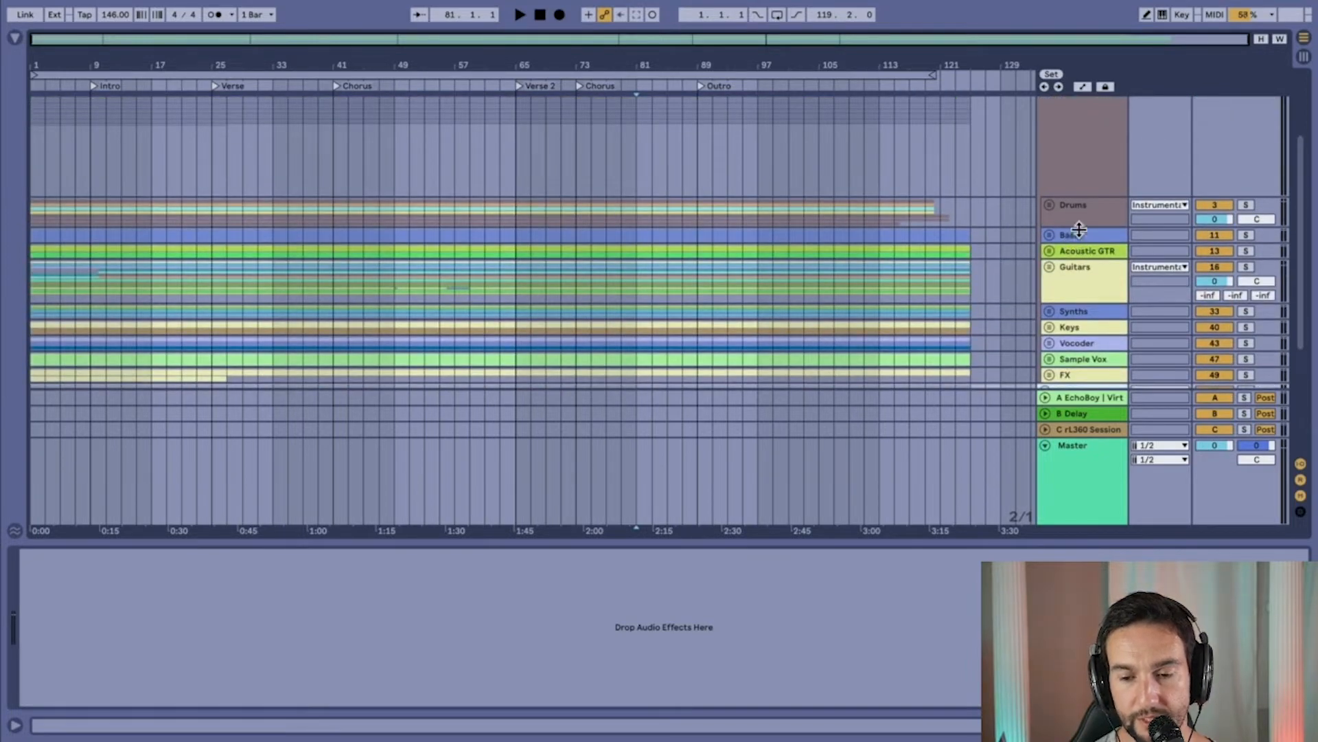
- View the Drums group's effect devices and unfold the group to look over its tracks
{"action": "left_click", "coordinate": [1073, 210]}
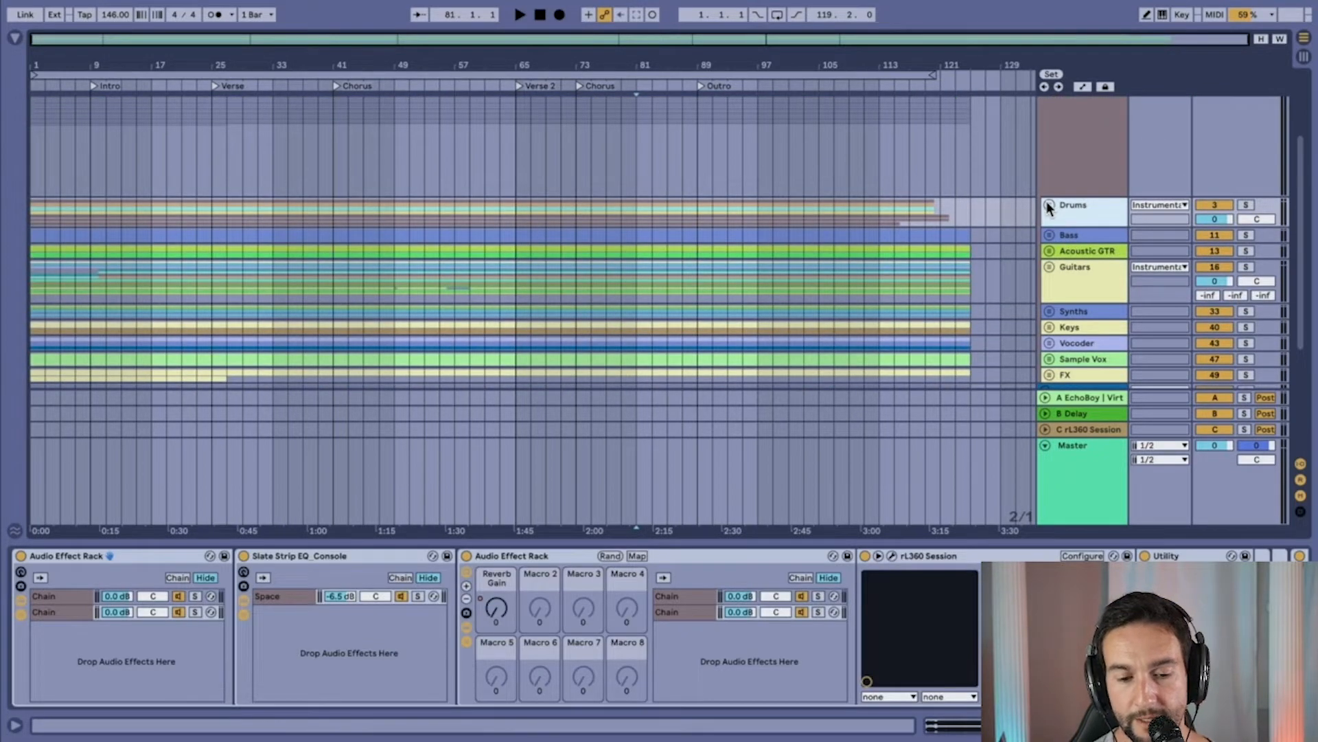
{"action": "left_click", "coordinate": [1048, 204]}
{"action": "scroll", "coordinate": [1067, 316], "scroll_direction": "down", "scroll_amount": 2}
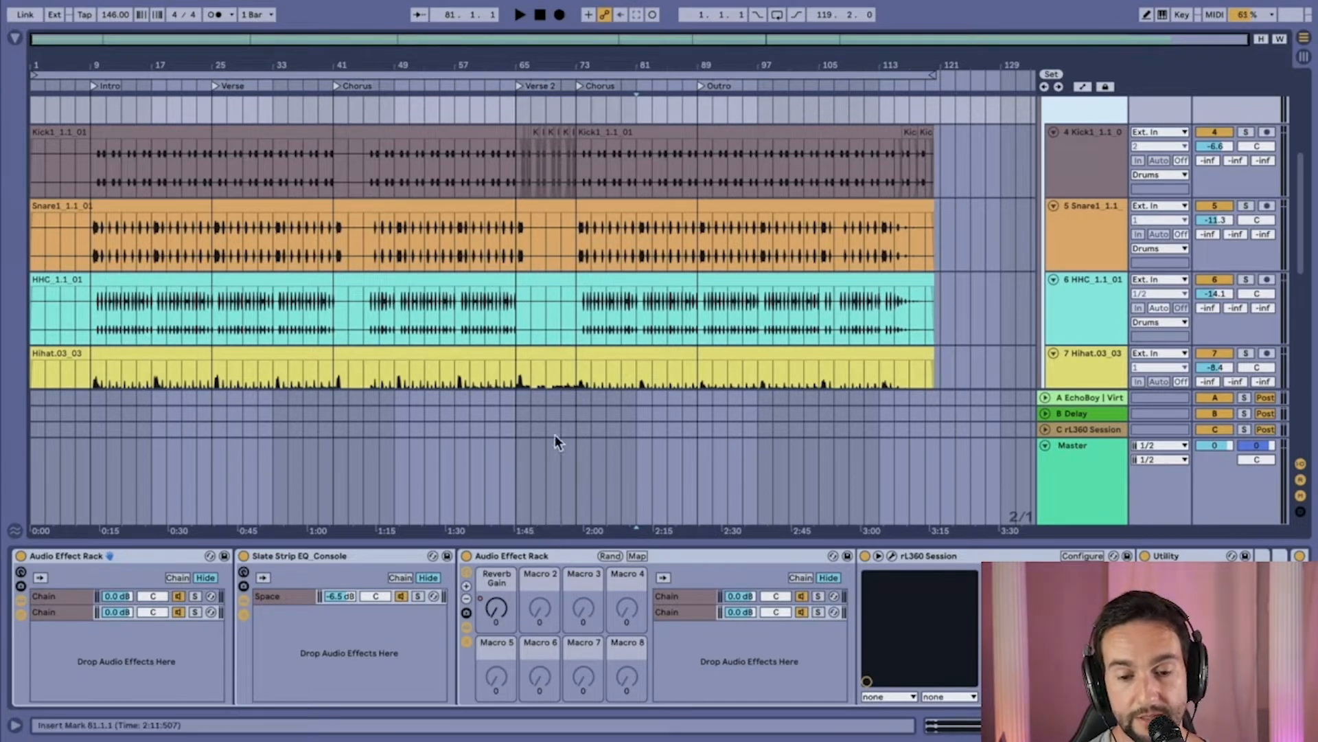
{"action": "scroll", "coordinate": [624, 321], "scroll_direction": "up", "scroll_amount": 2}
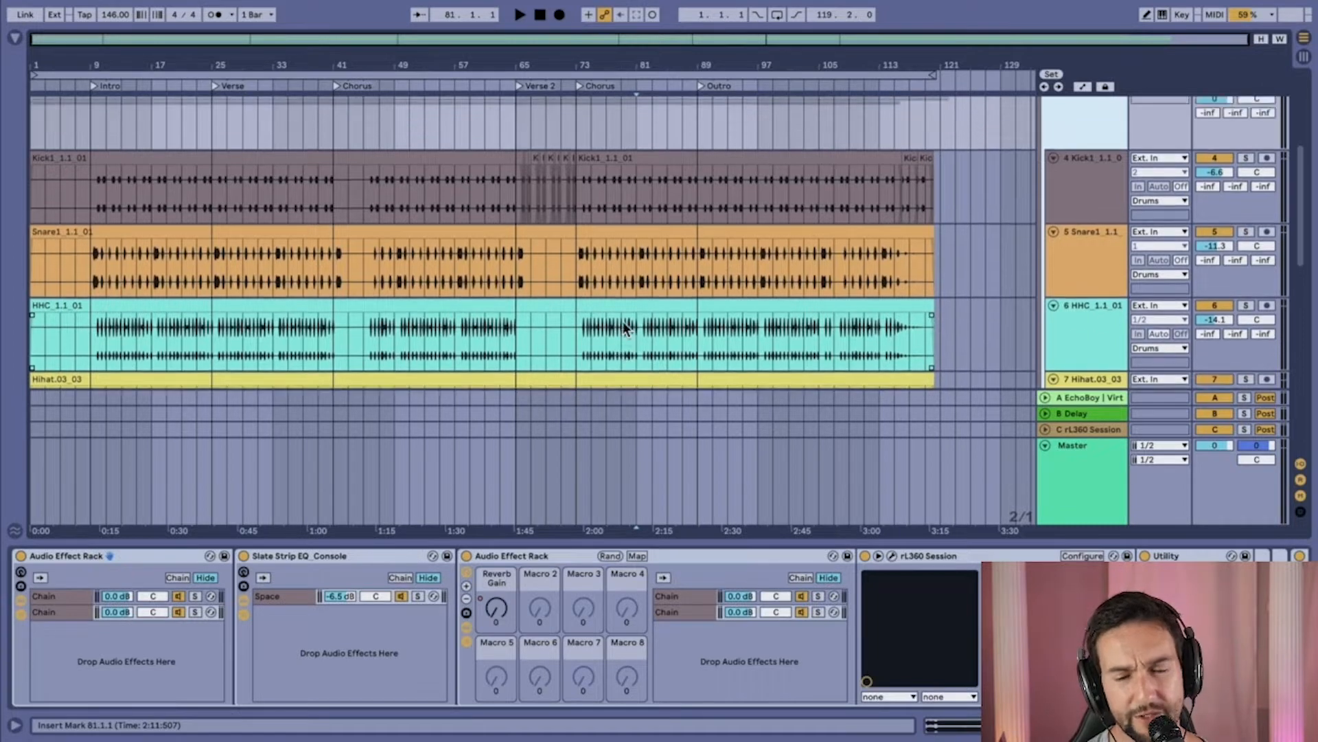
- View the effect devices on the Kick, Snare and HHC tracks one after another
{"action": "left_click", "coordinate": [1098, 197]}
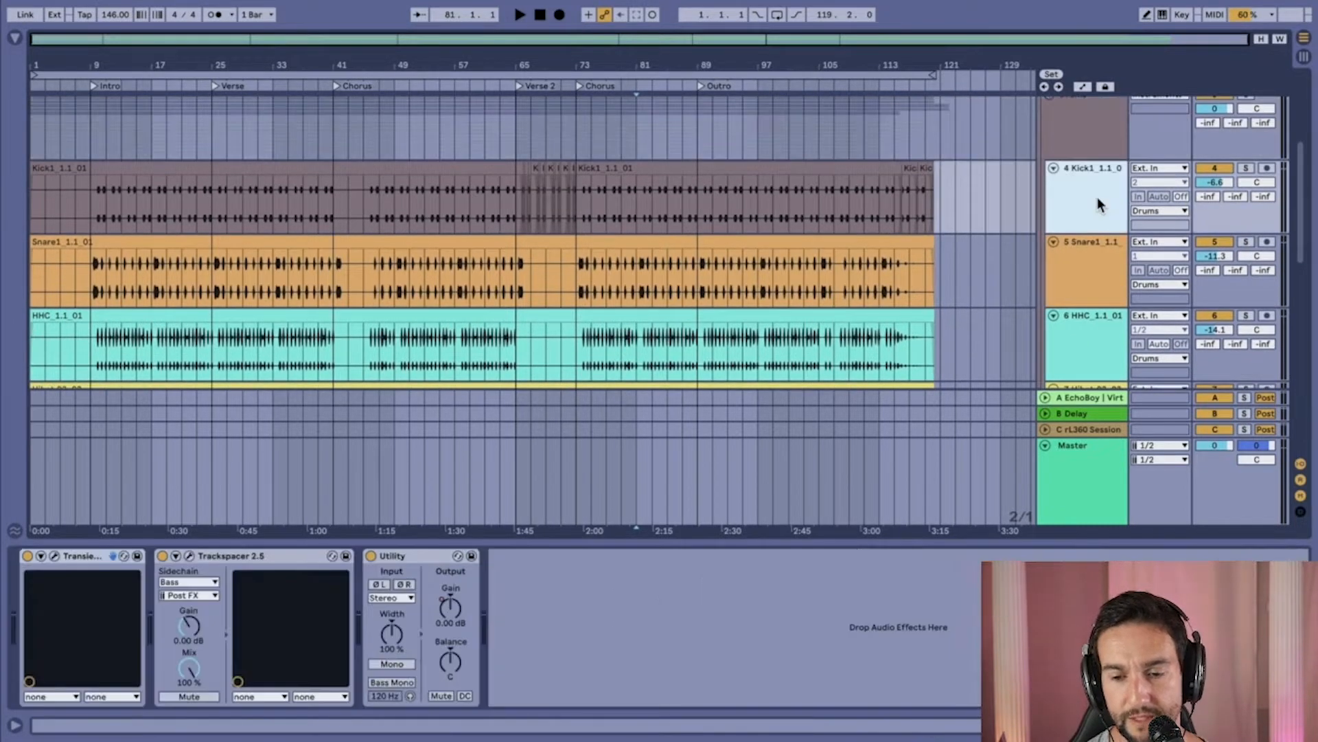
{"action": "left_click", "coordinate": [1089, 272]}
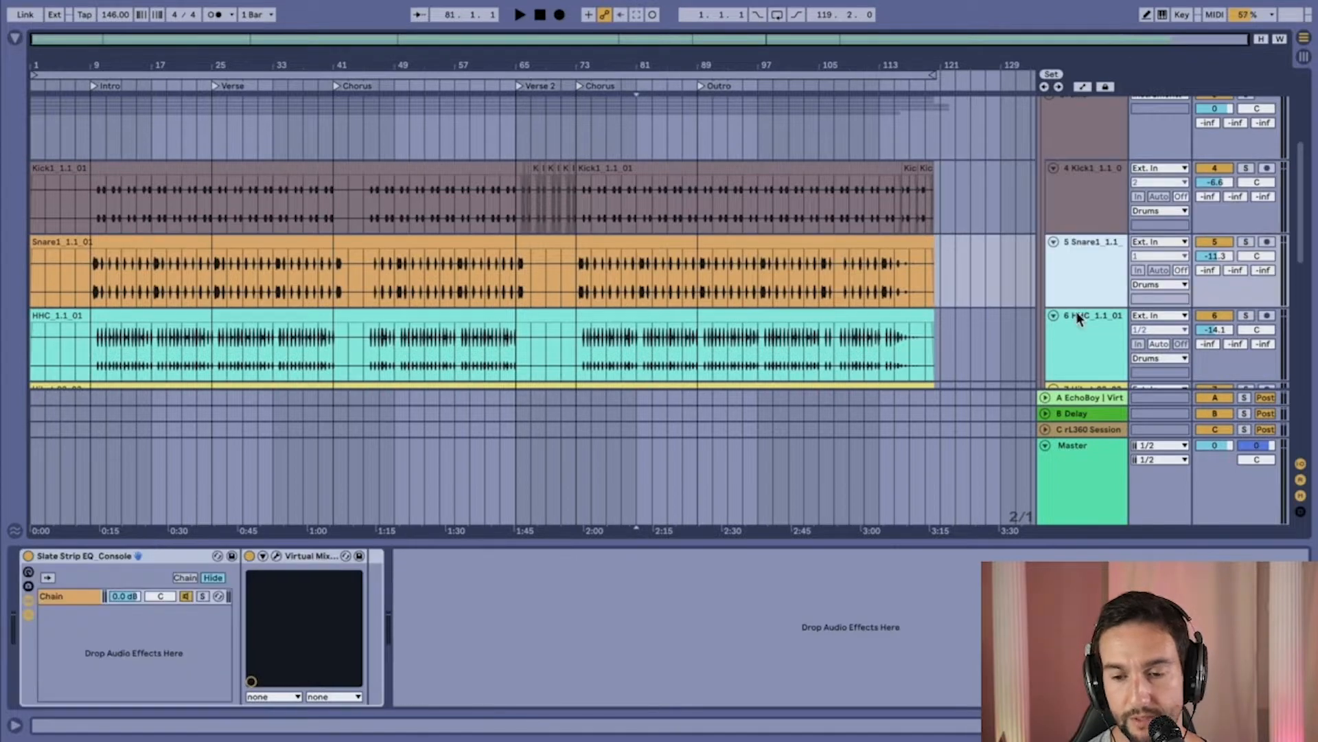
{"action": "left_click", "coordinate": [1085, 331]}
{"action": "scroll", "coordinate": [1085, 331], "scroll_direction": "down", "scroll_amount": 4}
{"action": "scroll", "coordinate": [1085, 331], "scroll_direction": "up", "scroll_amount": 3}
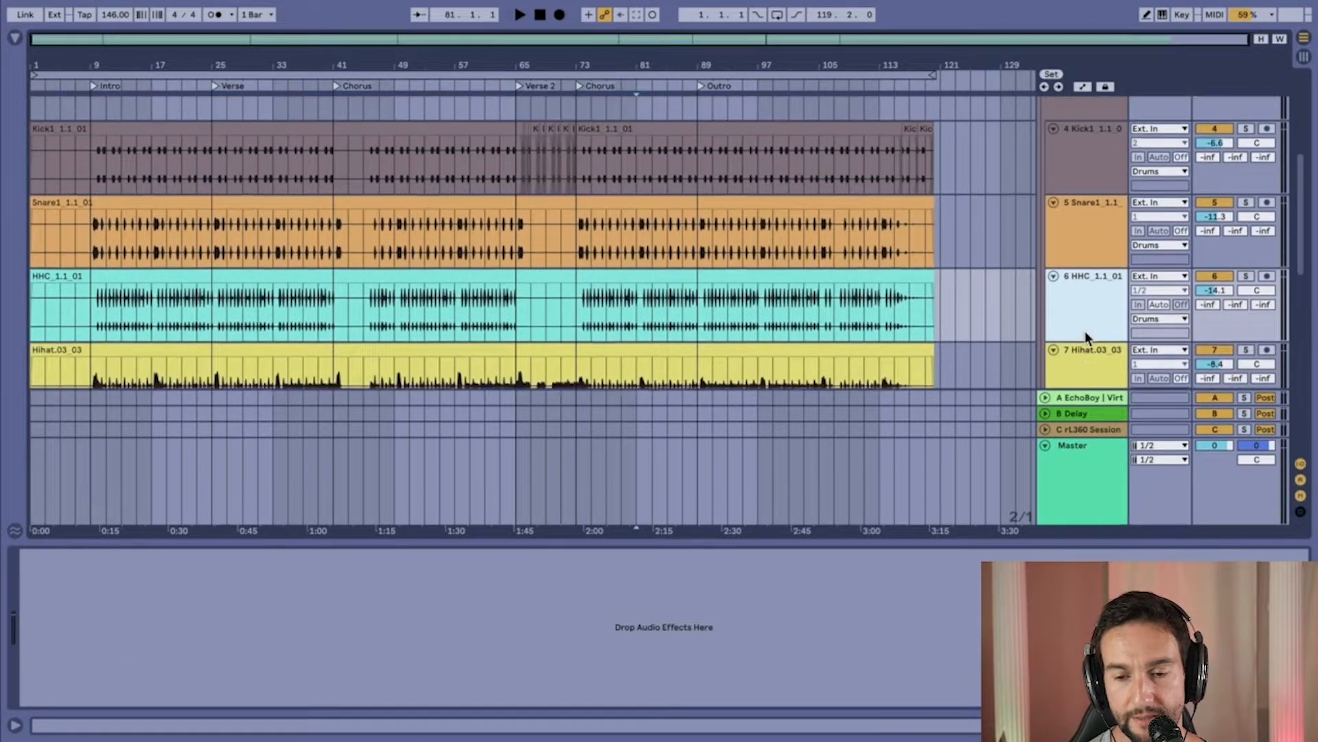
- Compare the Kick track's effect devices with the Drums group's chain, and look over the individual drum tracks
{"action": "left_click", "coordinate": [1087, 175]}
{"action": "scroll", "coordinate": [1087, 175], "scroll_direction": "up", "scroll_amount": 2}
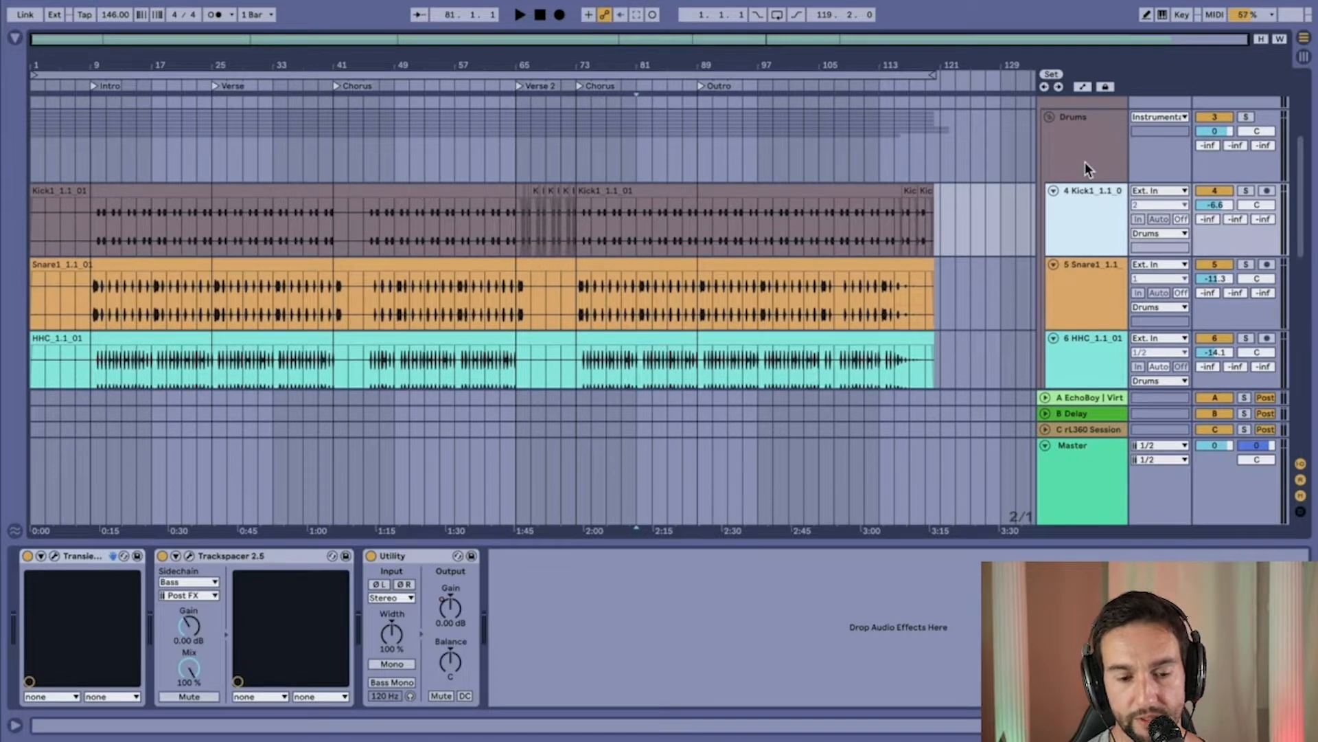
{"action": "left_click", "coordinate": [1085, 162]}
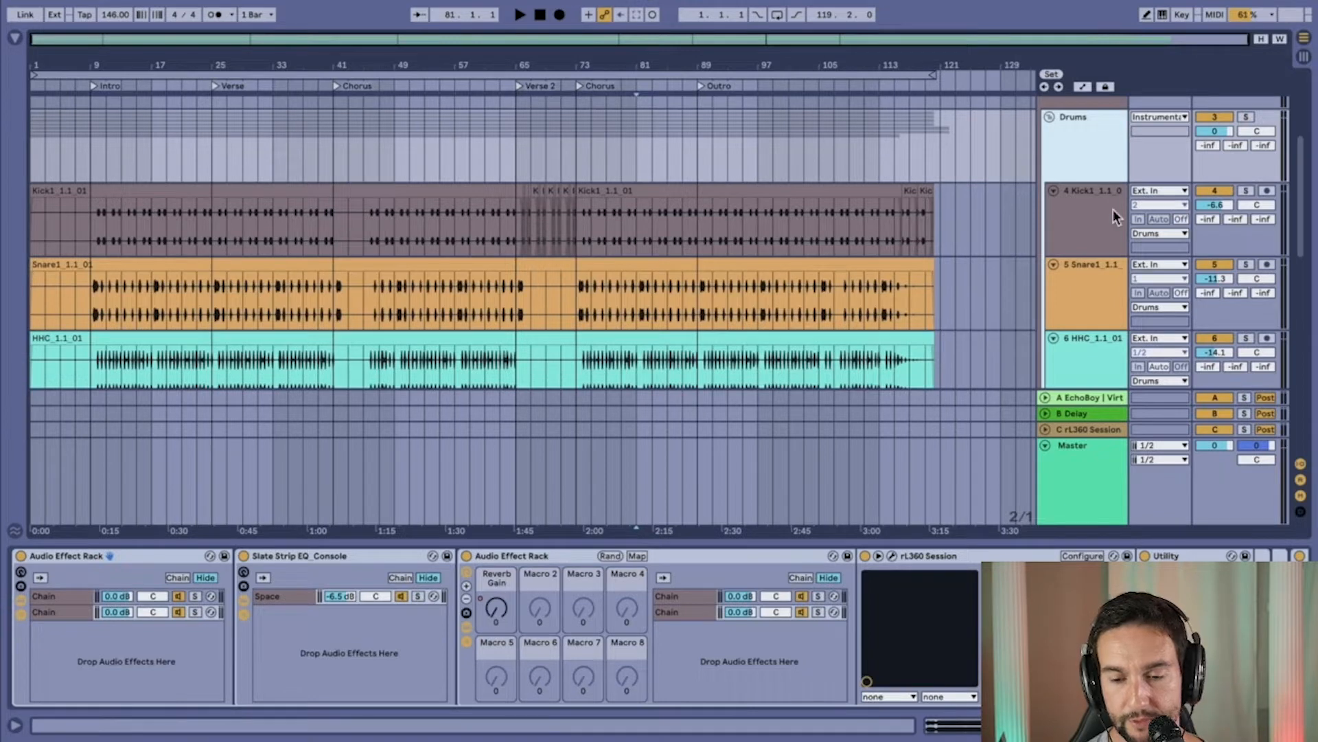
{"action": "scroll", "coordinate": [1114, 209], "scroll_direction": "down", "scroll_amount": 1}
{"action": "left_click", "coordinate": [1089, 204]}
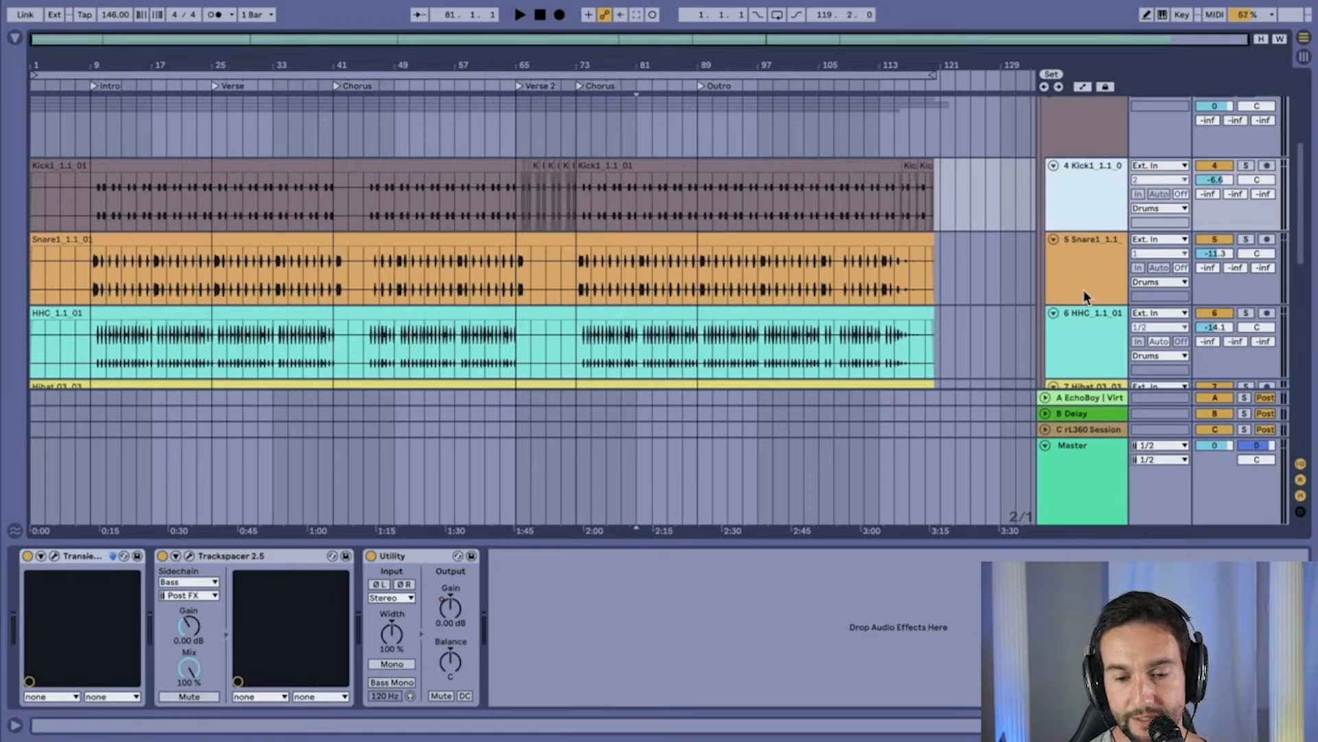
{"action": "scroll", "coordinate": [1083, 289], "scroll_direction": "down", "scroll_amount": 3}
{"action": "scroll", "coordinate": [1084, 289], "scroll_direction": "up", "scroll_amount": 3}
{"action": "scroll", "coordinate": [1083, 290], "scroll_direction": "down", "scroll_amount": 2}
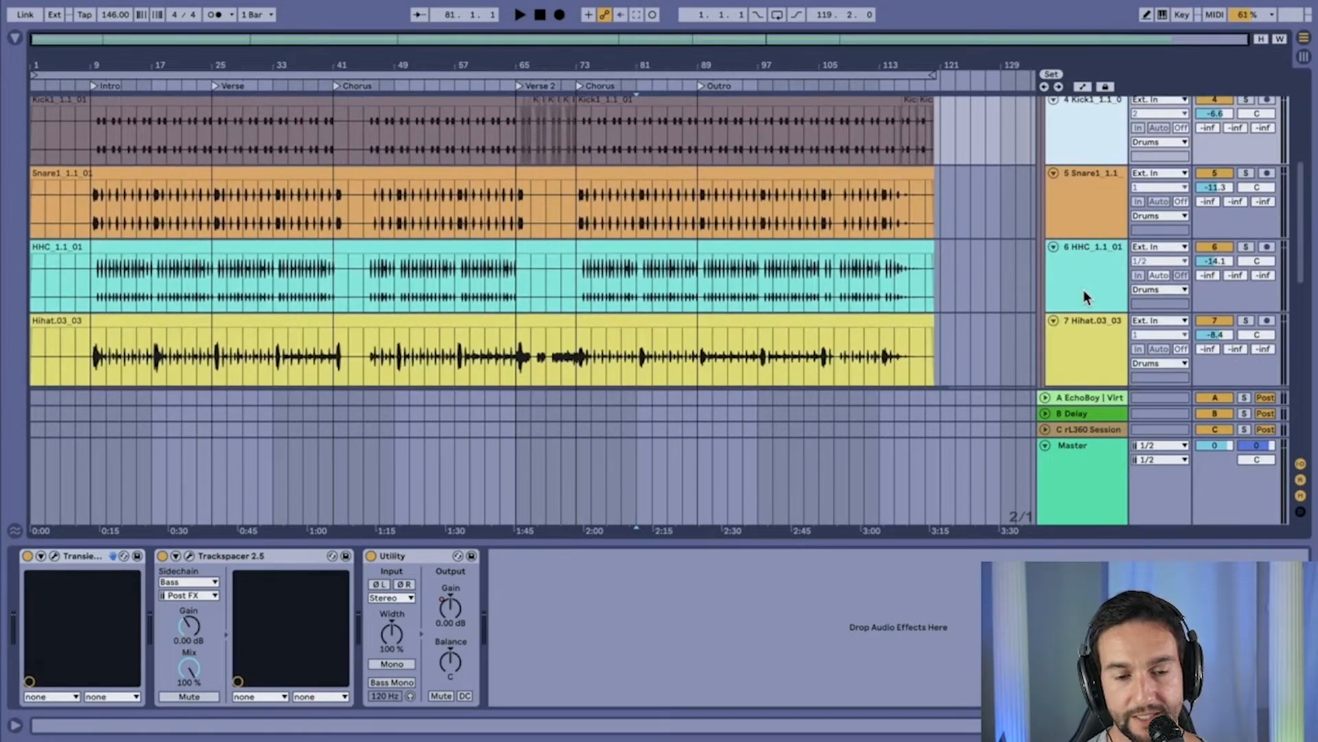
{"action": "scroll", "coordinate": [1089, 137], "scroll_direction": "up", "scroll_amount": 2}
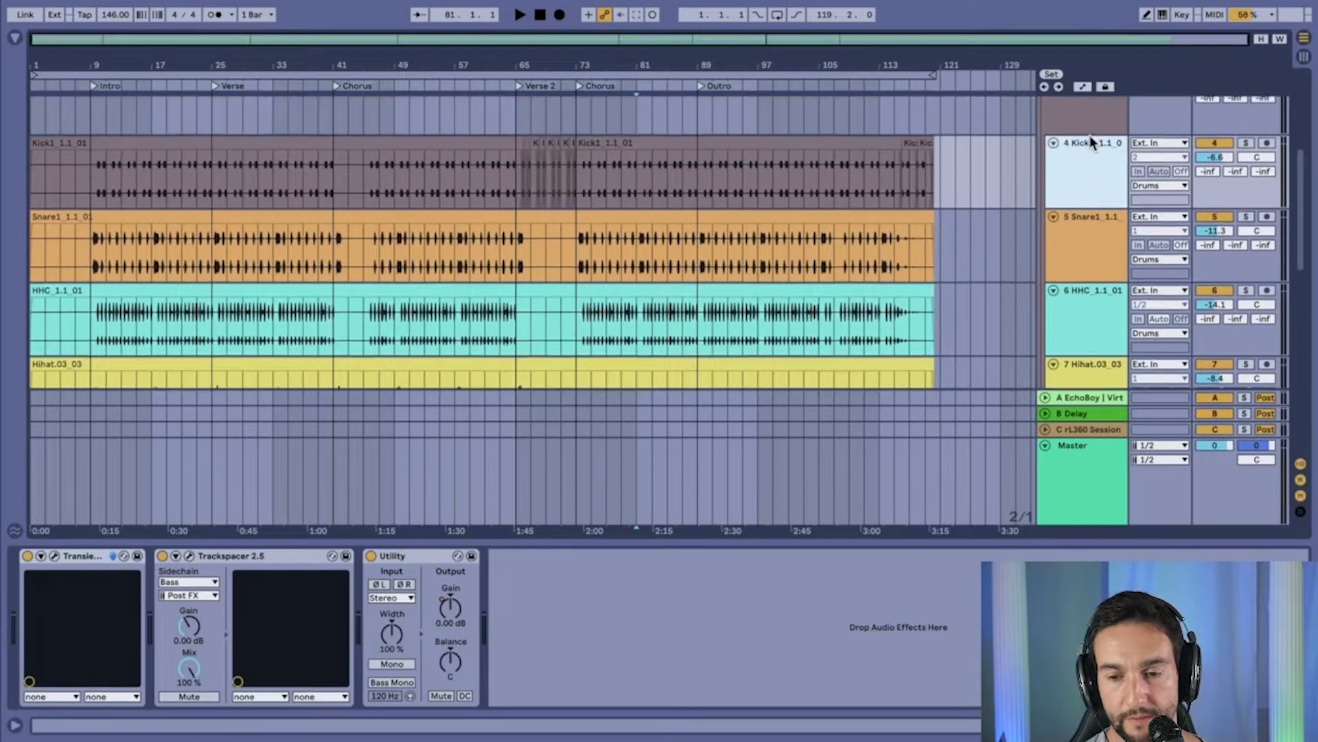
- Select the Drums group to show its effect devices and fold the group
{"action": "left_click", "coordinate": [1088, 130]}
{"action": "scroll", "coordinate": [1082, 131], "scroll_direction": "up", "scroll_amount": 2}
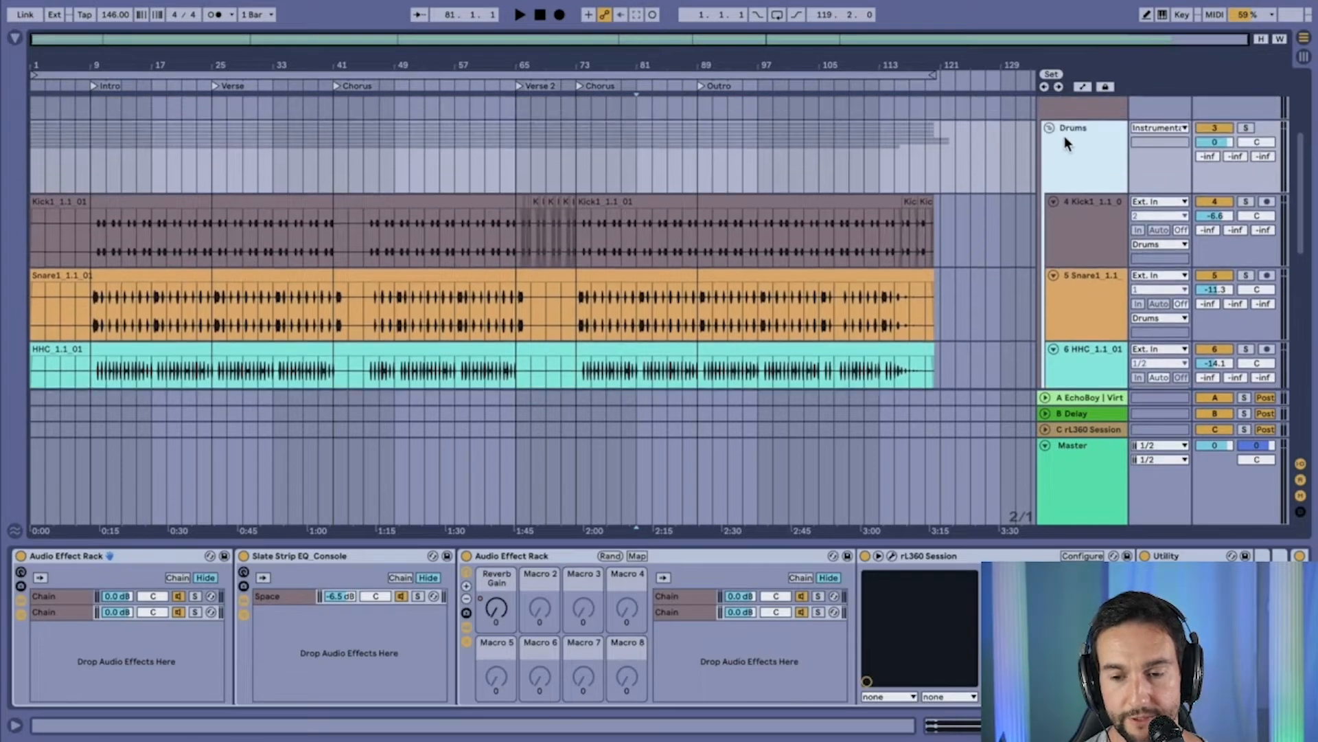
{"action": "left_click", "coordinate": [1050, 128]}
- Open the Inf EQ plugin at the end of the Drums chain and move its window clear of the devices
{"action": "scroll", "coordinate": [909, 639], "scroll_direction": "down", "scroll_amount": 5}
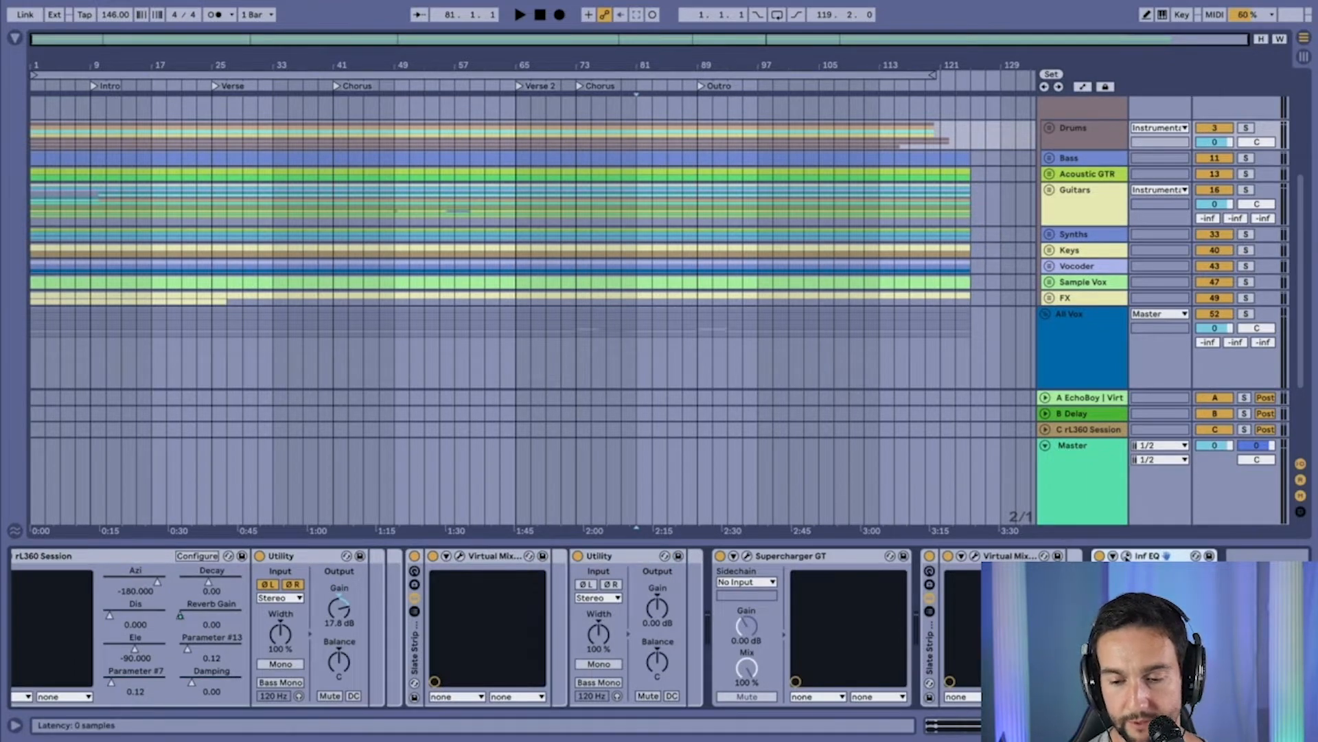
{"action": "left_click", "coordinate": [1126, 555]}
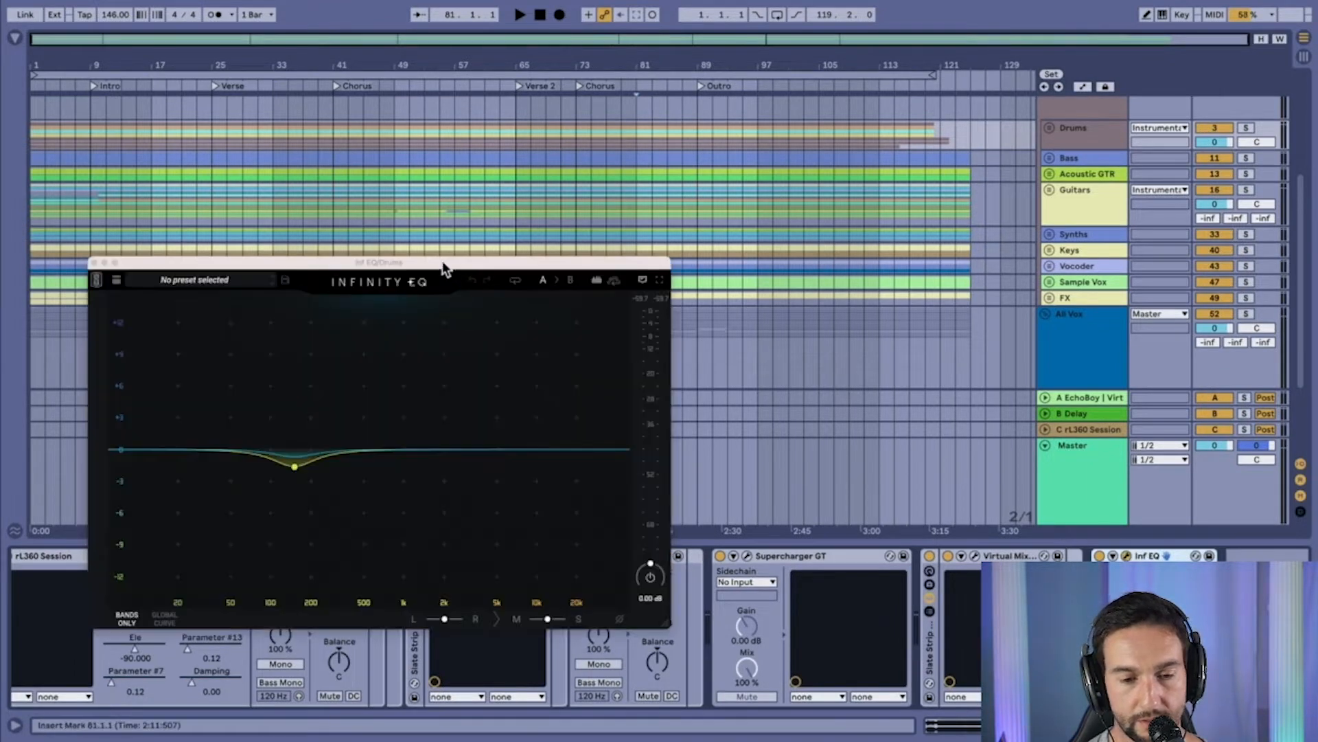
{"action": "left_click_drag", "start_coordinate": [442, 260], "coordinate": [608, 18]}
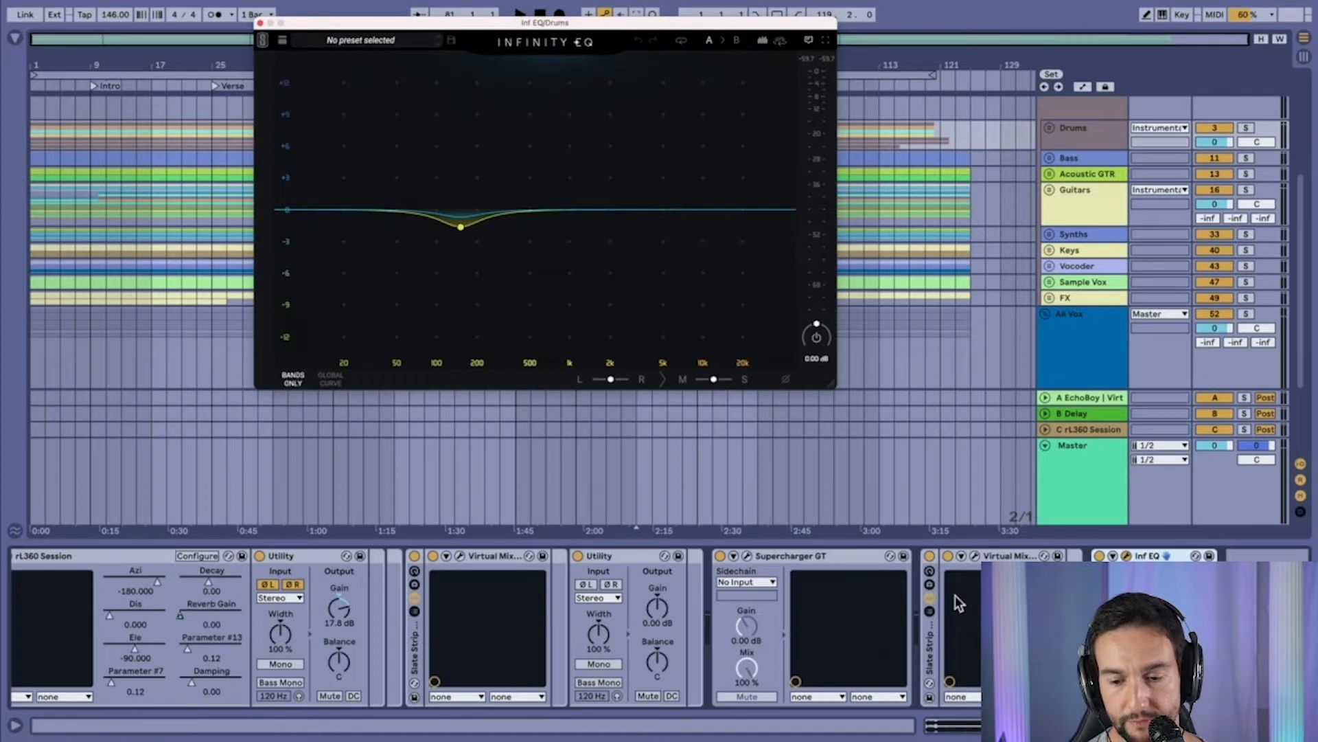
- Open the Virtual Mix Rack just before Inf EQ in the Drums chain and place both plugin windows side by side
{"action": "left_click", "coordinate": [975, 556]}
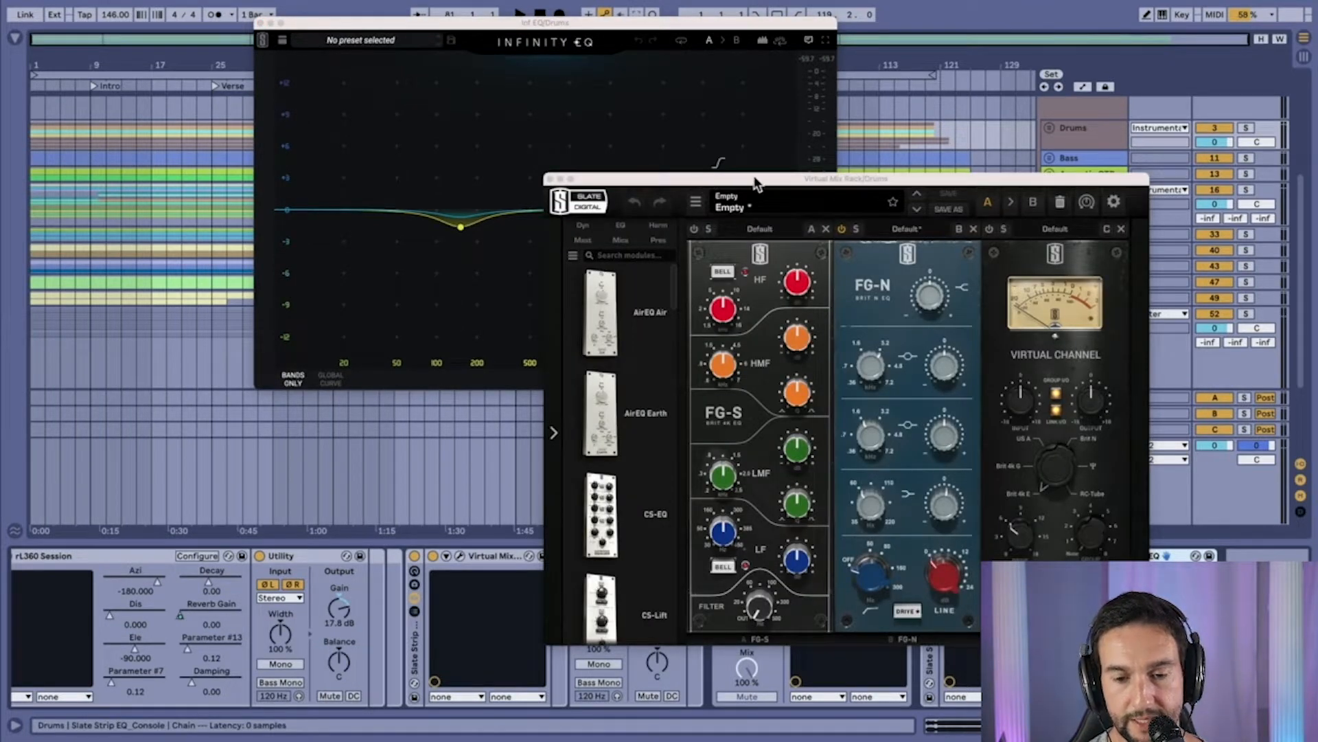
{"action": "left_click_drag", "start_coordinate": [703, 179], "coordinate": [857, 51]}
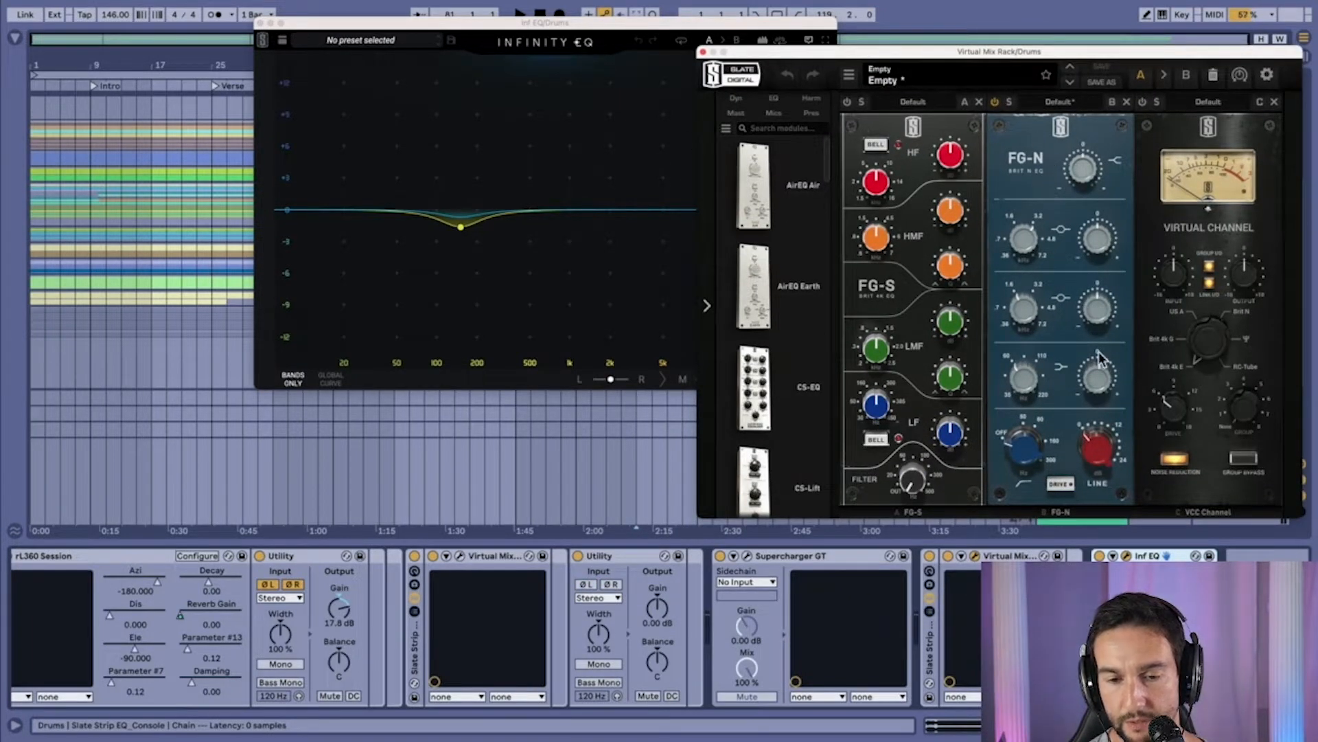
{"action": "left_click_drag", "start_coordinate": [589, 24], "coordinate": [464, 24]}
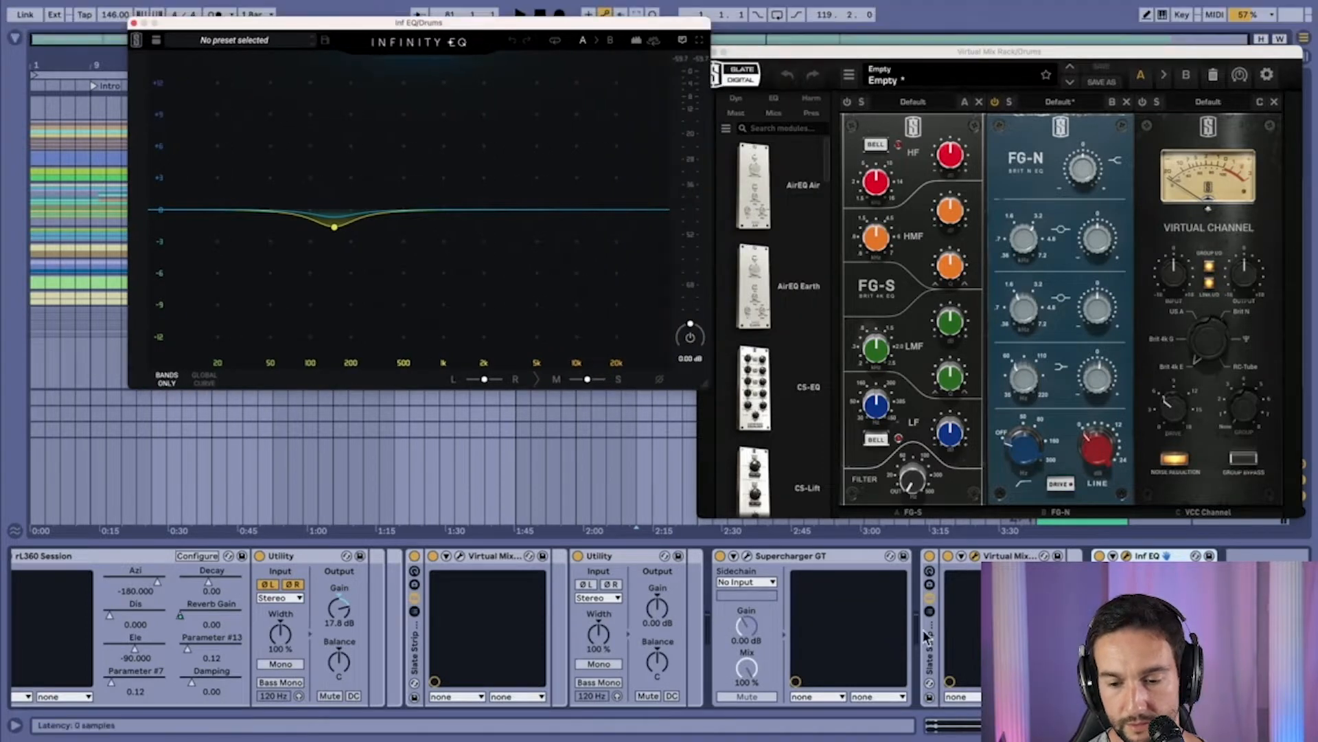
- Open Supercharger GT and the earlier Virtual Mix Rack in the Drums chain, and arrange their windows above the devices
{"action": "left_click", "coordinate": [747, 557]}
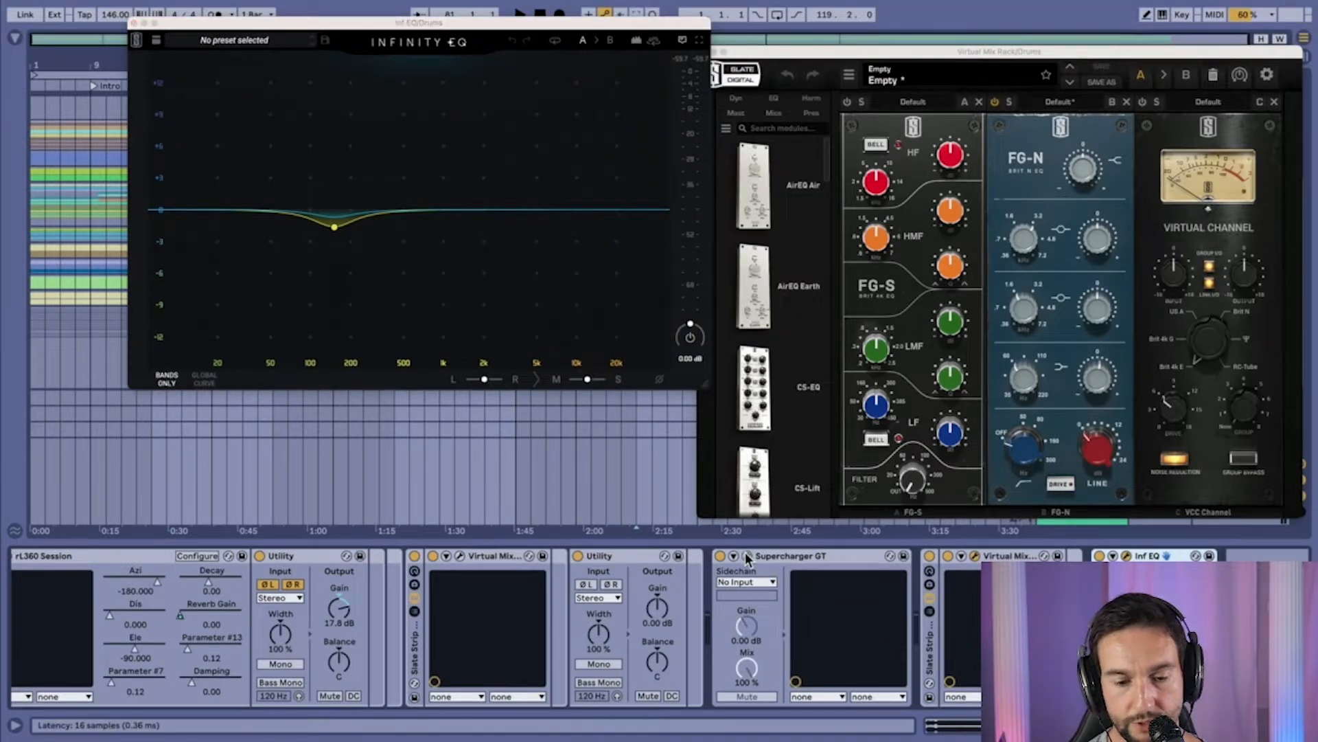
{"action": "left_click_drag", "start_coordinate": [669, 170], "coordinate": [456, 204]}
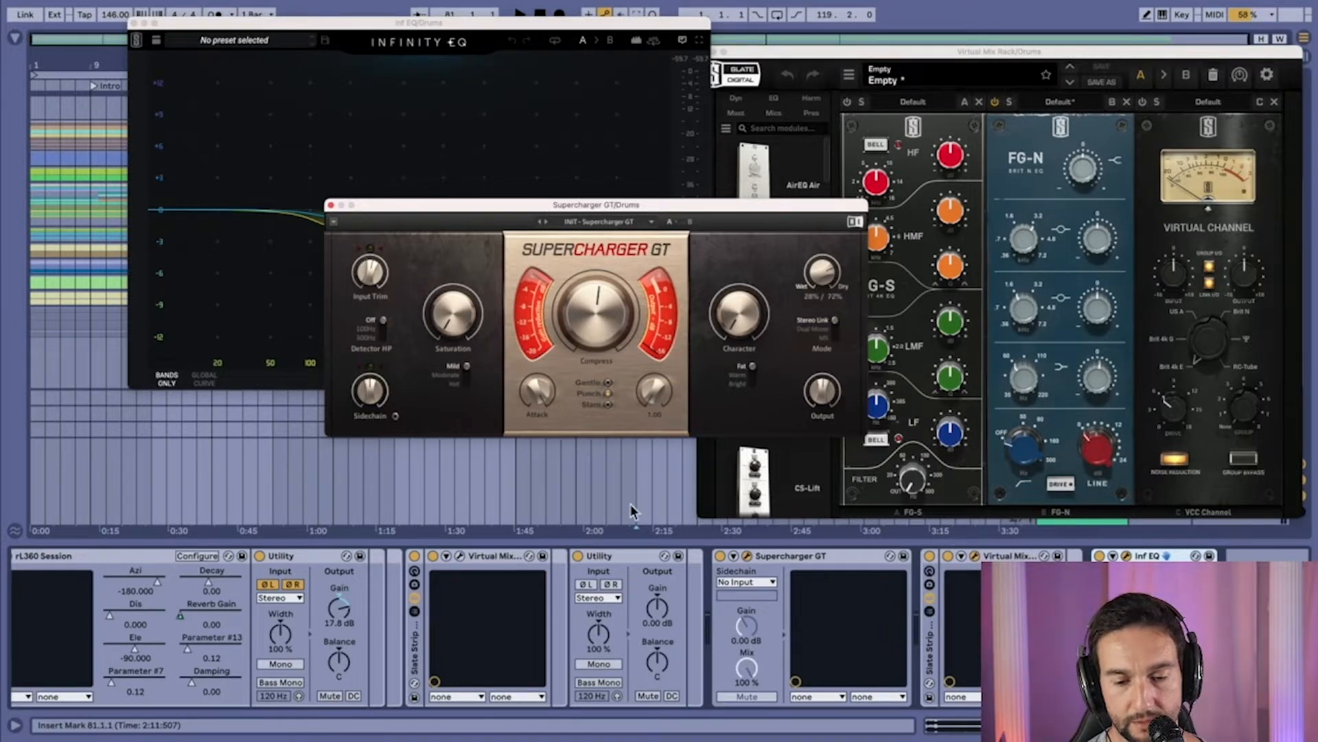
{"action": "left_click", "coordinate": [460, 557]}
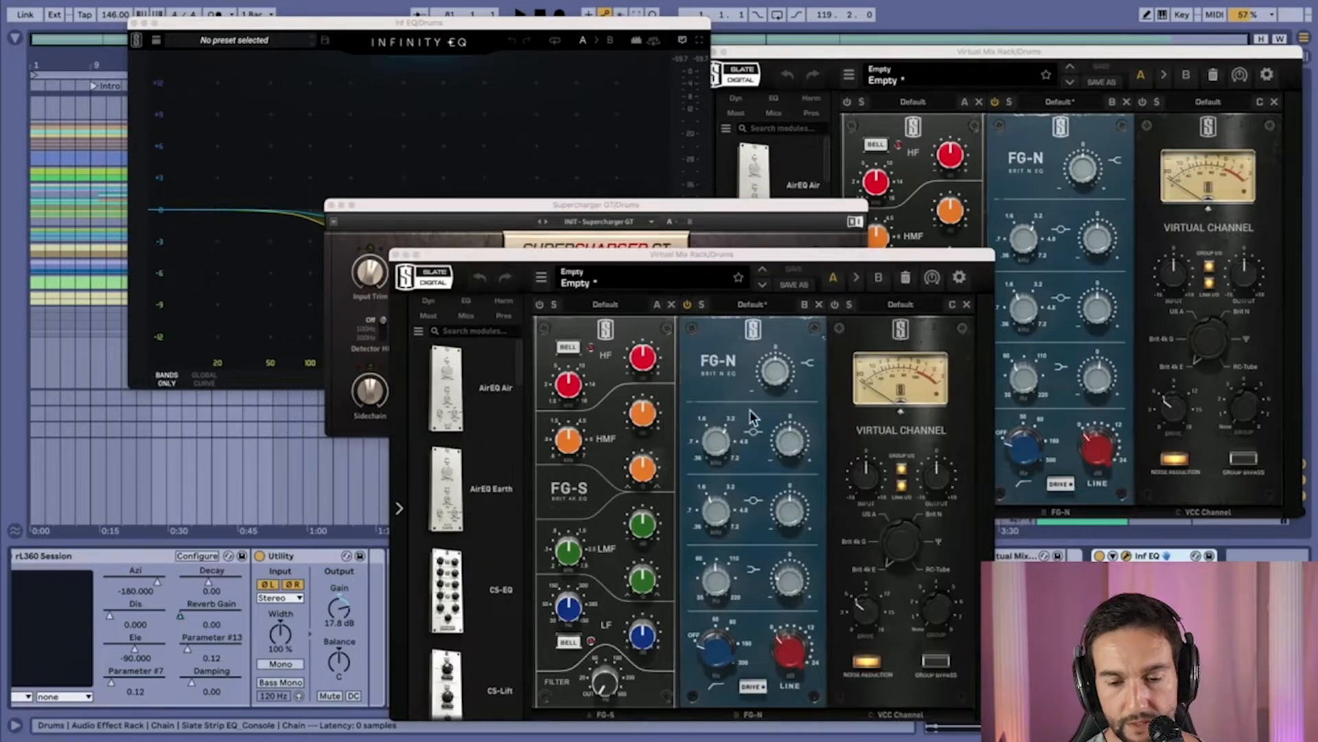
{"action": "left_click_drag", "start_coordinate": [790, 256], "coordinate": [1024, 200]}
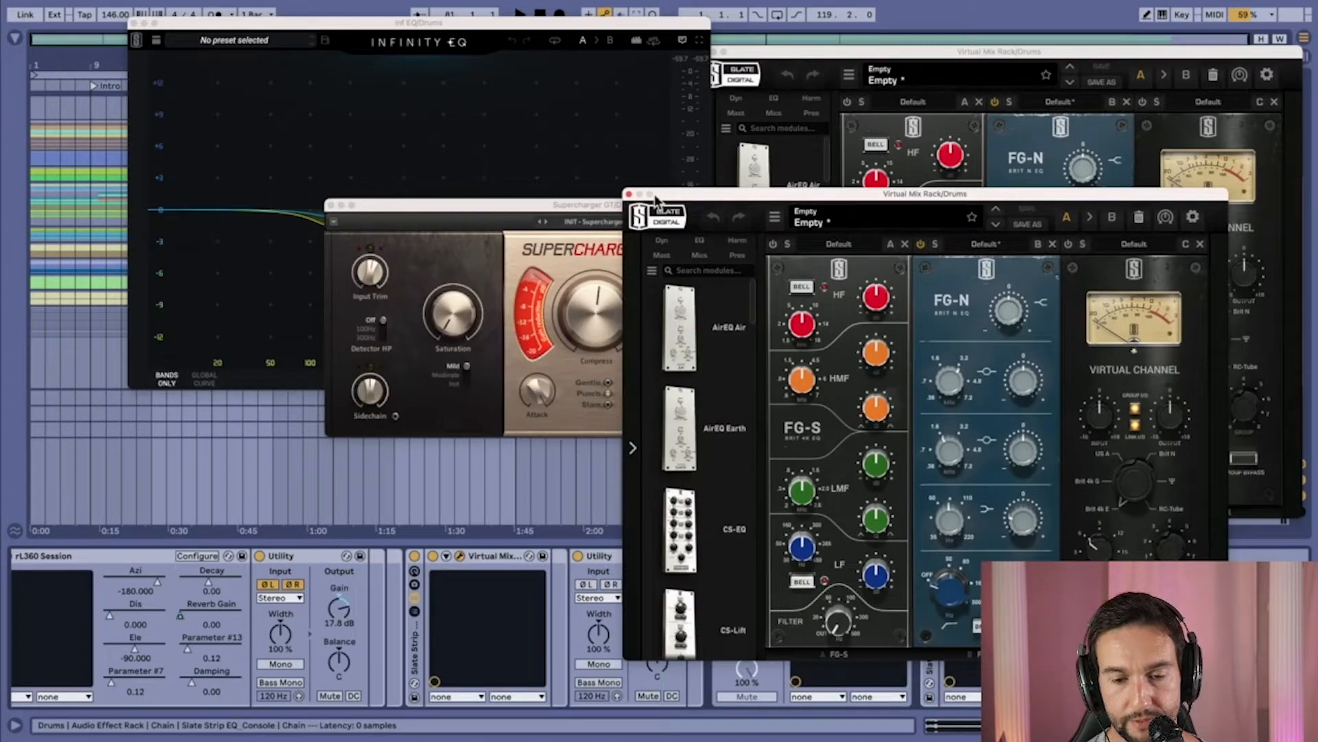
{"action": "left_click_drag", "start_coordinate": [683, 197], "coordinate": [366, 55]}
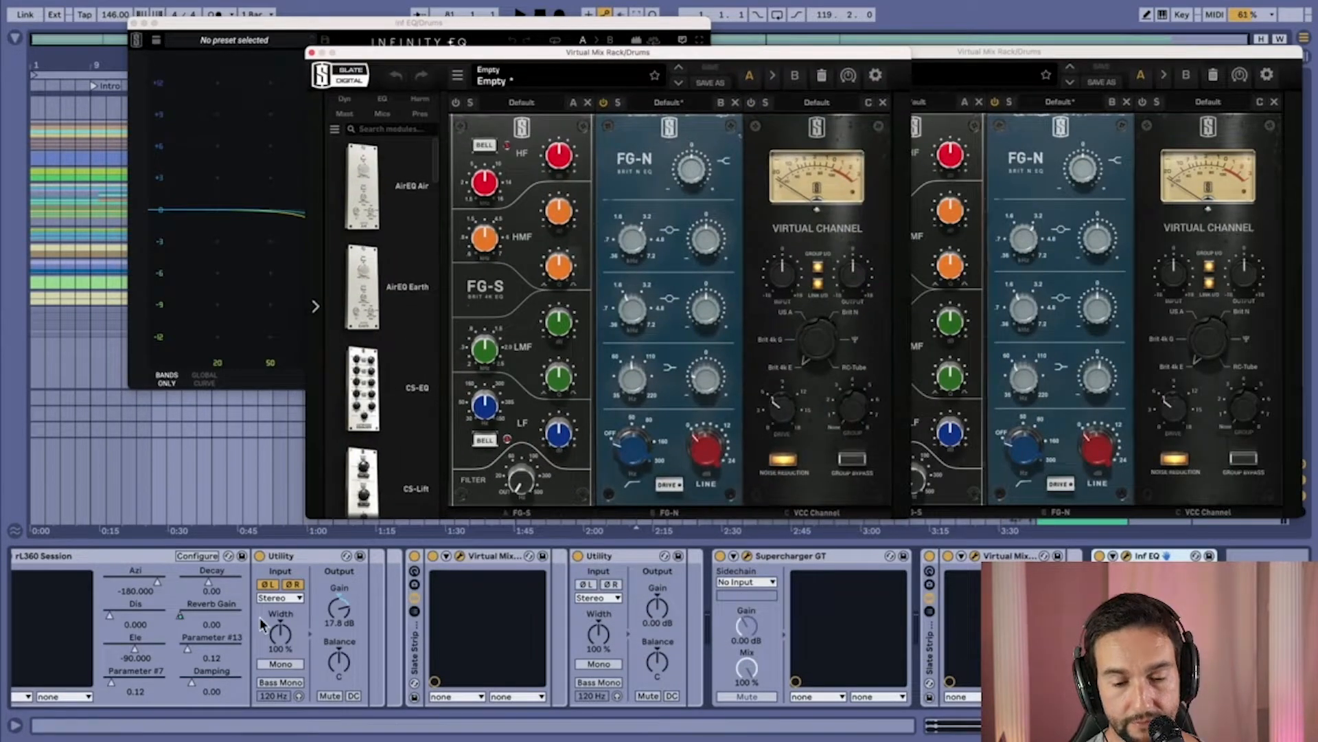
- Select the upper chain in the first Audio Effect Rack on Drums, open Virtual Tape Machines, and move its window aside
{"action": "scroll", "coordinate": [262, 623], "scroll_direction": "left", "scroll_amount": 5}
{"action": "scroll", "coordinate": [262, 623], "scroll_direction": "left", "scroll_amount": 8}
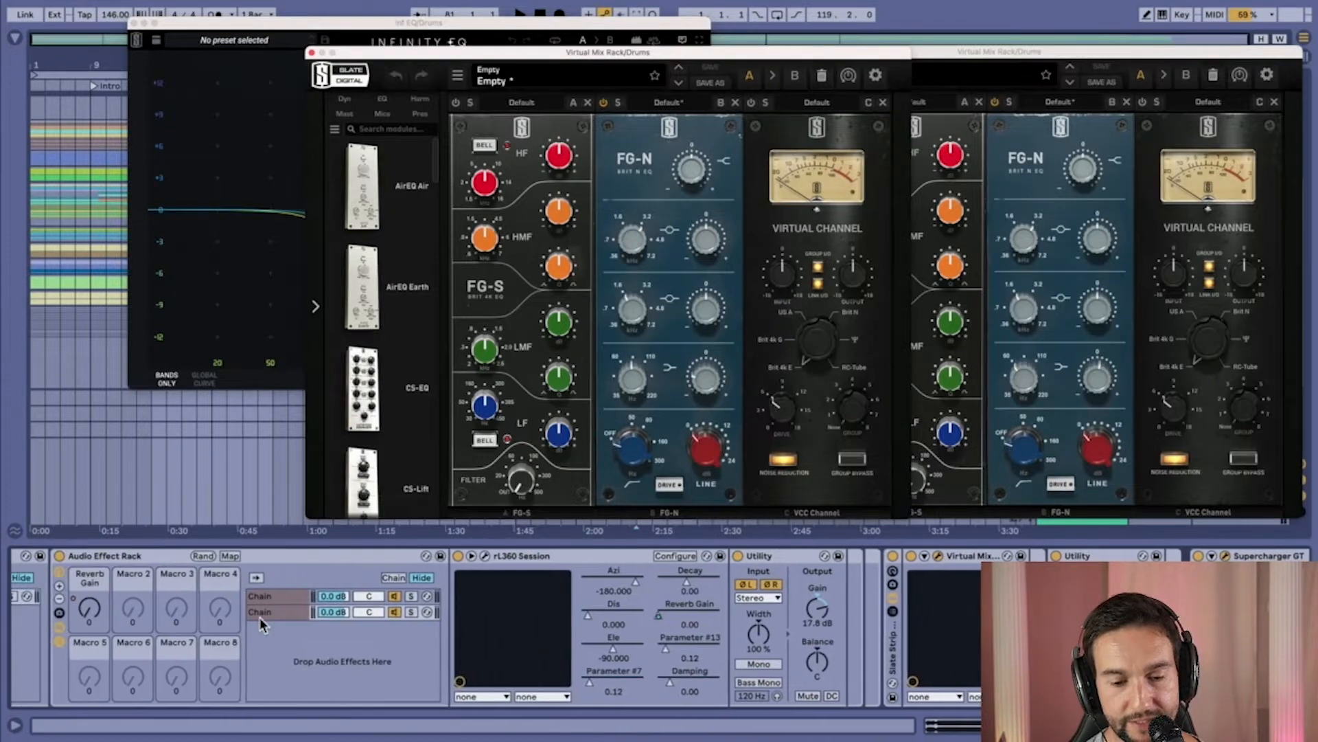
{"action": "scroll", "coordinate": [260, 625], "scroll_direction": "right", "scroll_amount": 9}
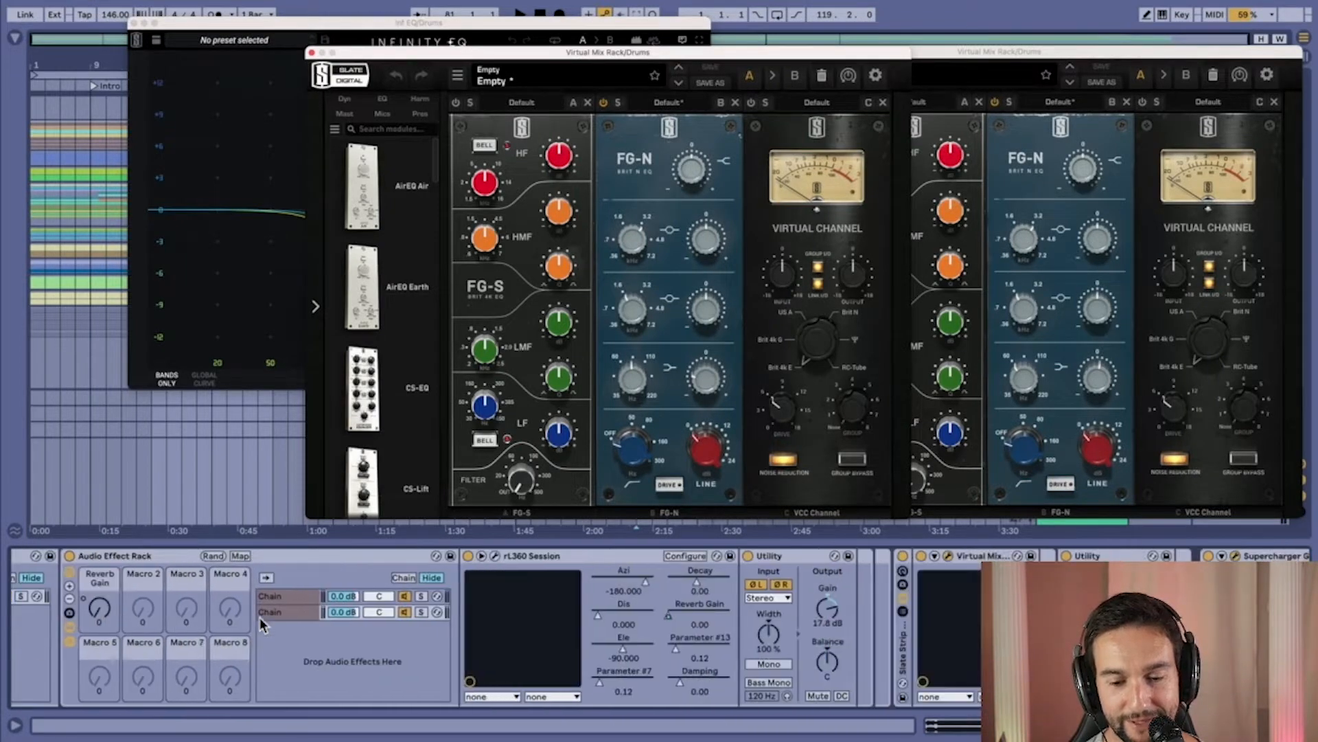
{"action": "scroll", "coordinate": [259, 624], "scroll_direction": "left", "scroll_amount": 9}
{"action": "left_click", "coordinate": [65, 597]}
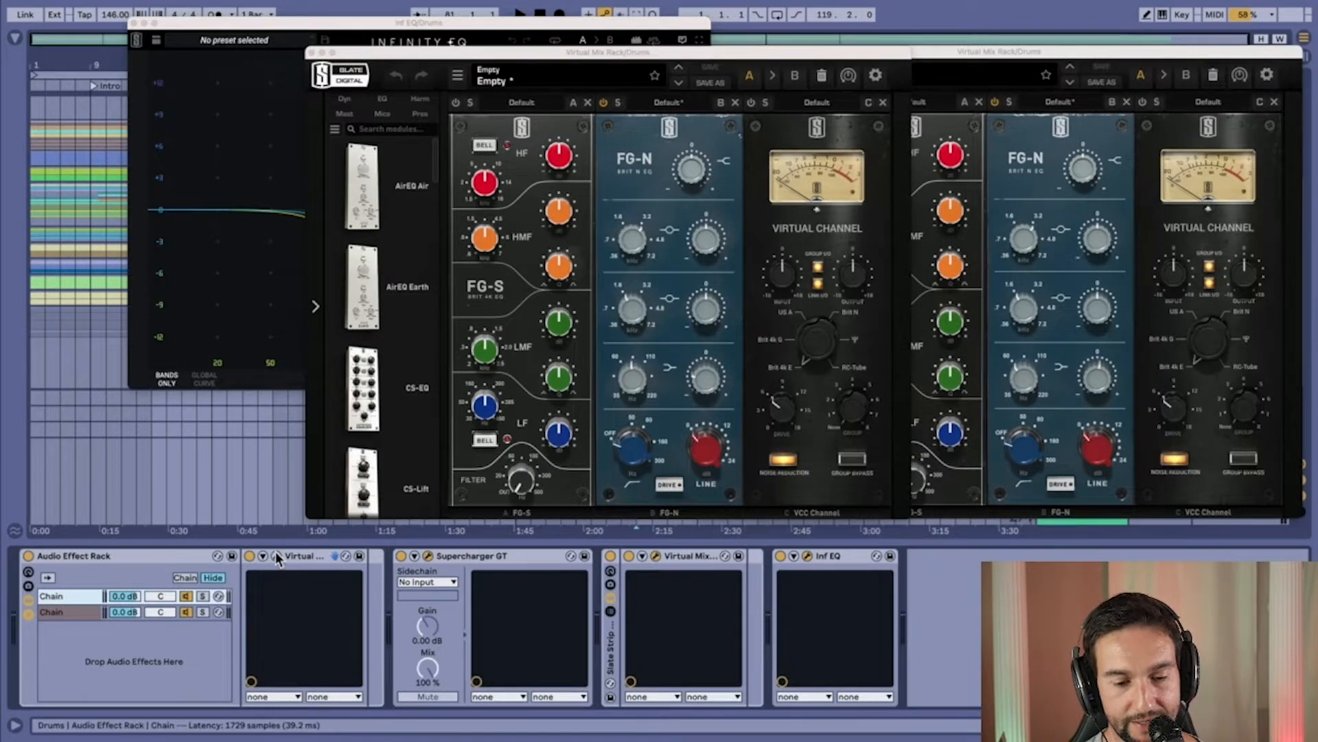
{"action": "left_click", "coordinate": [277, 555]}
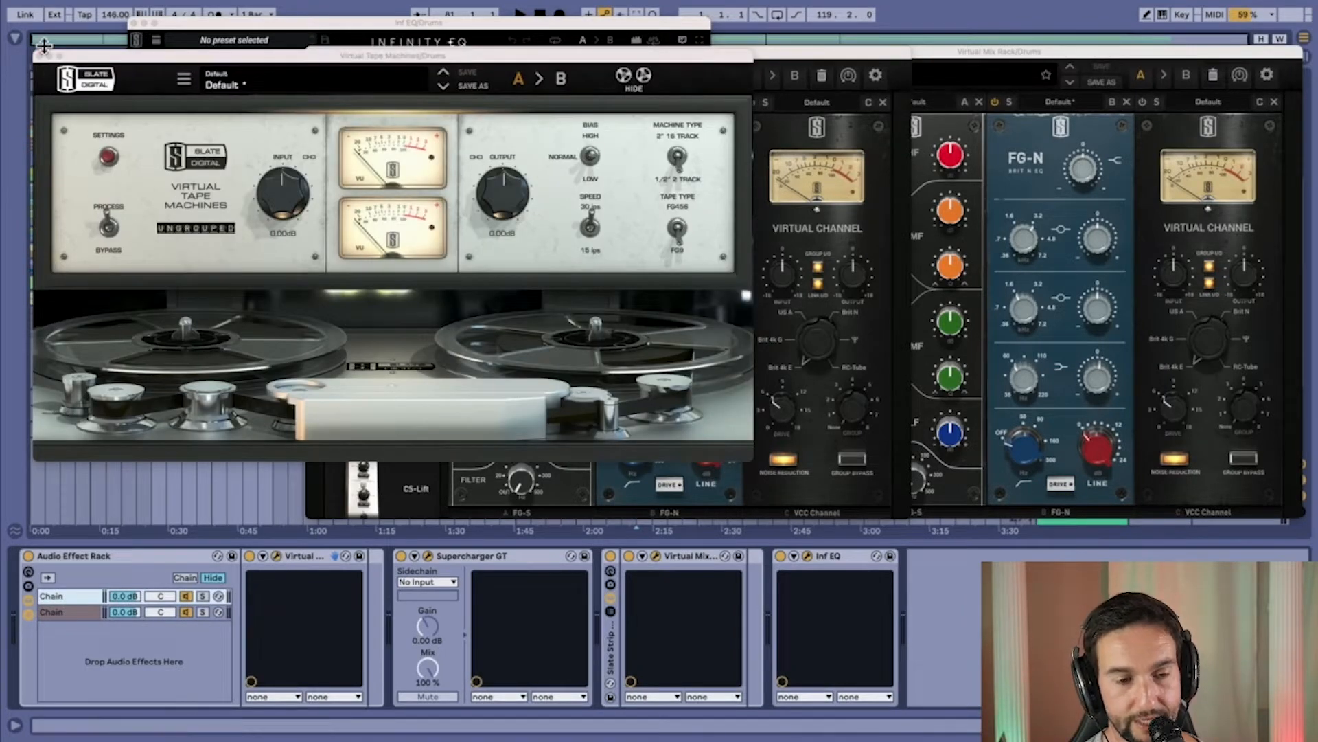
{"action": "left_click_drag", "start_coordinate": [100, 58], "coordinate": [338, 46]}
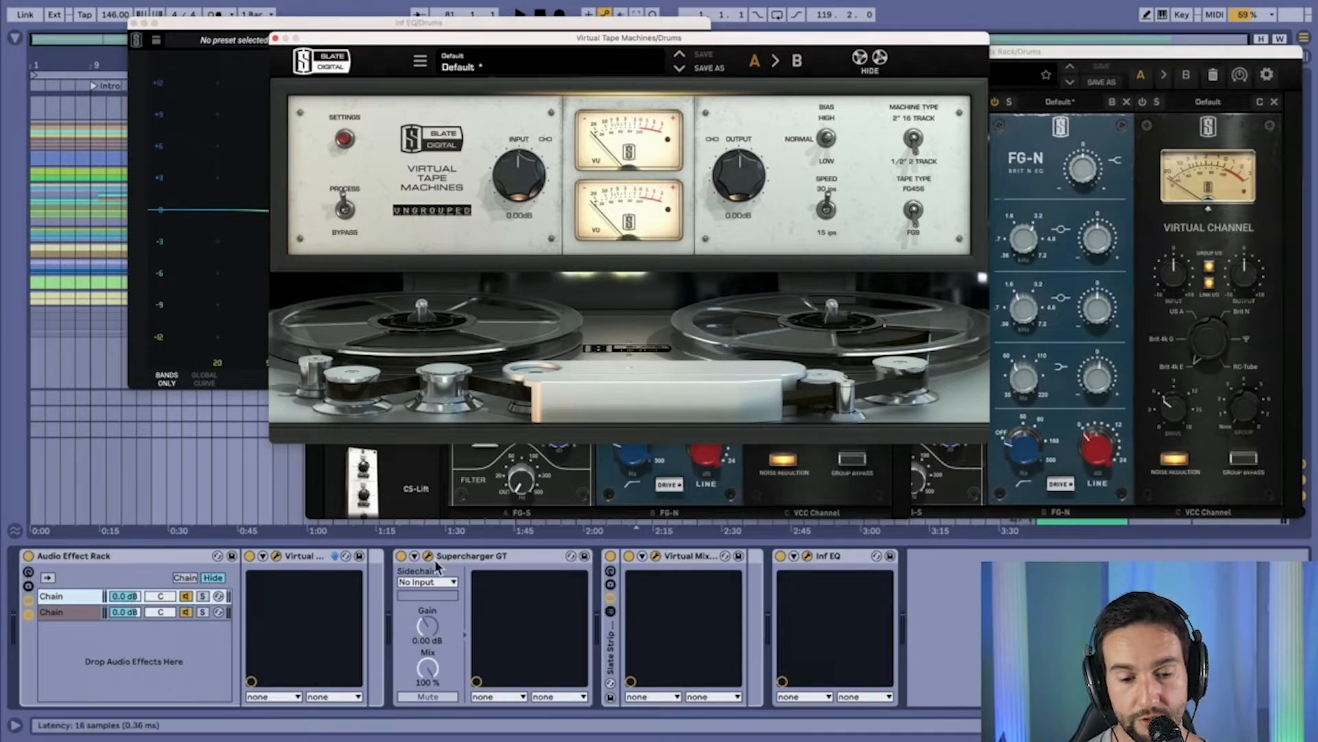
- Deactivate the lower chain in the first Audio Effect Rack on Drums and fold the rack
{"action": "left_click", "coordinate": [72, 610]}
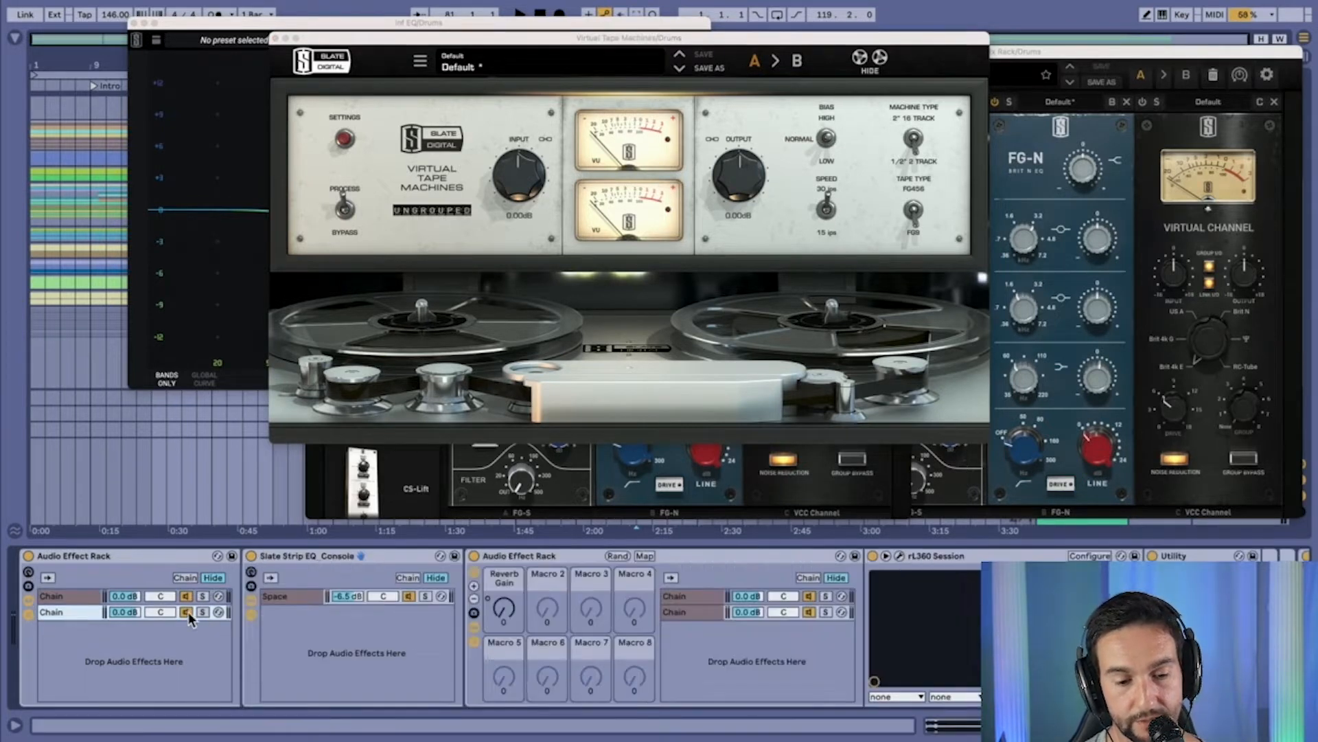
{"action": "key", "text": "0"}
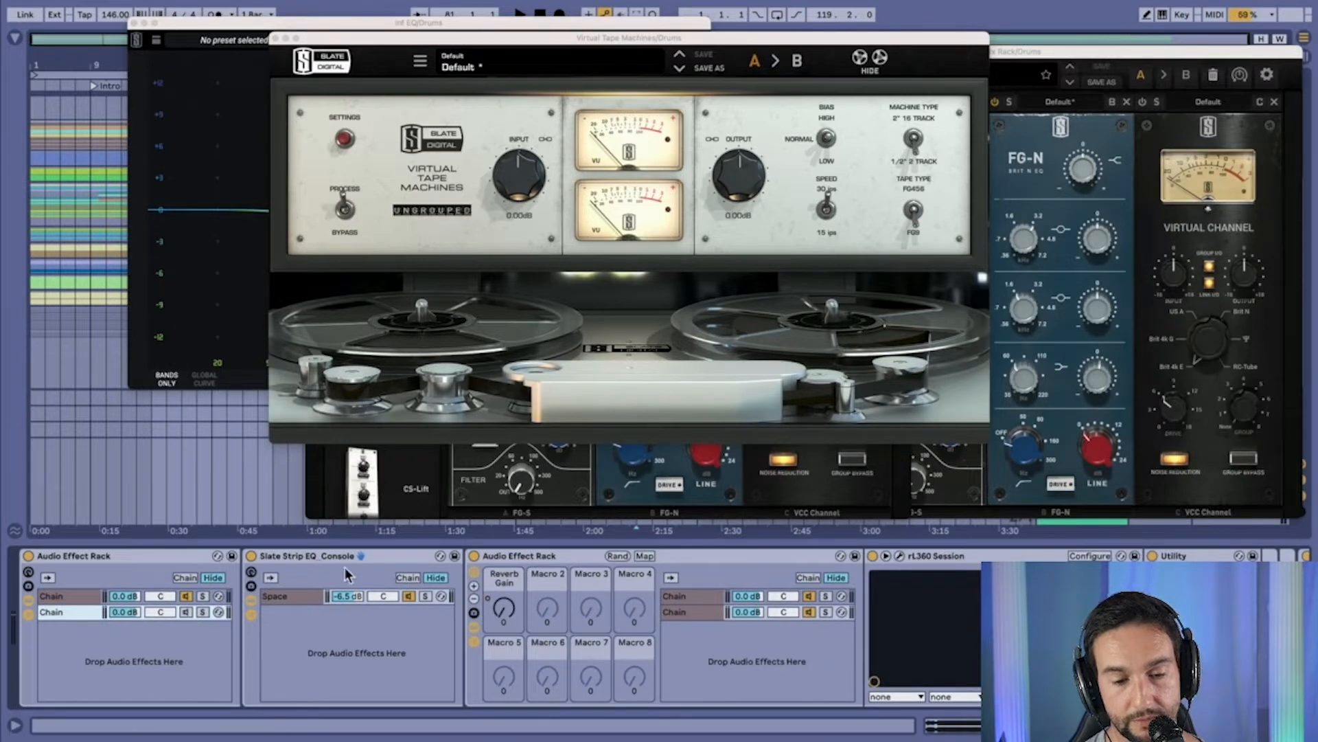
{"action": "double_click", "coordinate": [133, 556]}
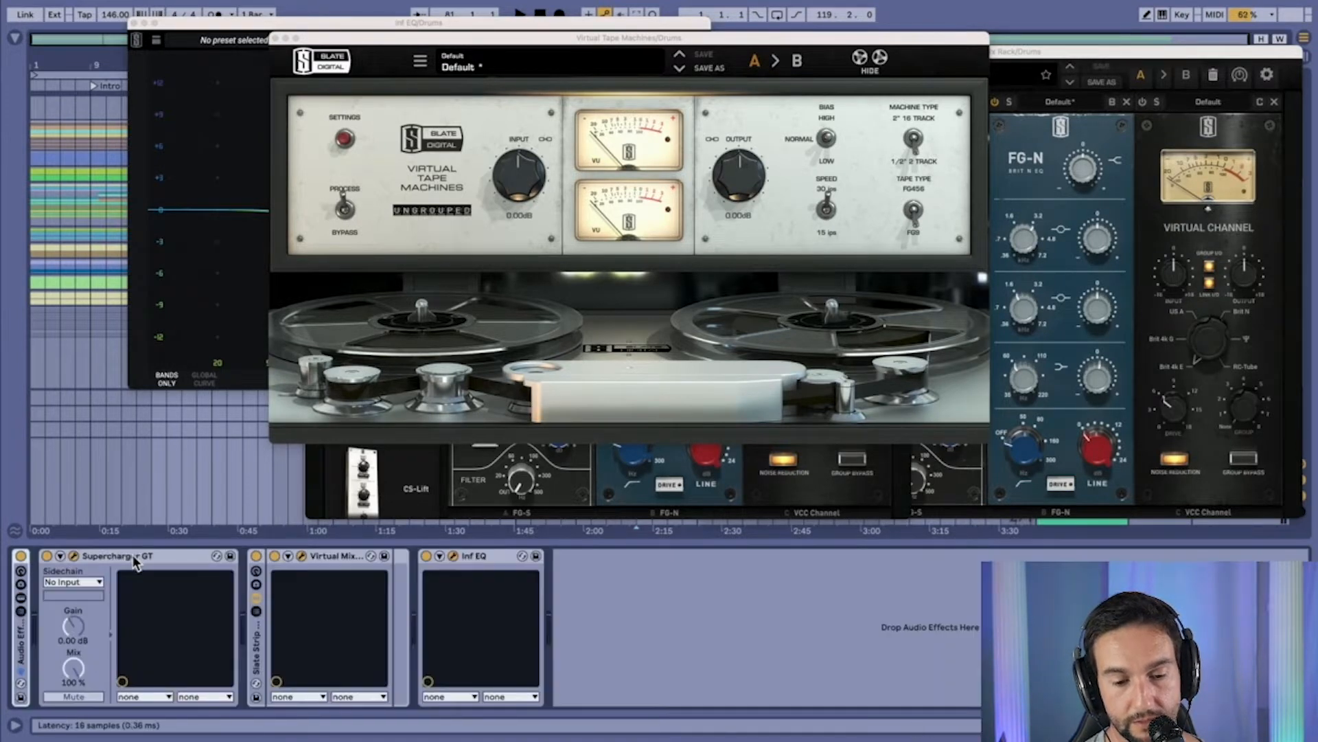
- Turn off Inf EQ, the Slate Strip rack before it, and Supercharger GT in the Drums chain
{"action": "left_click", "coordinate": [425, 555]}
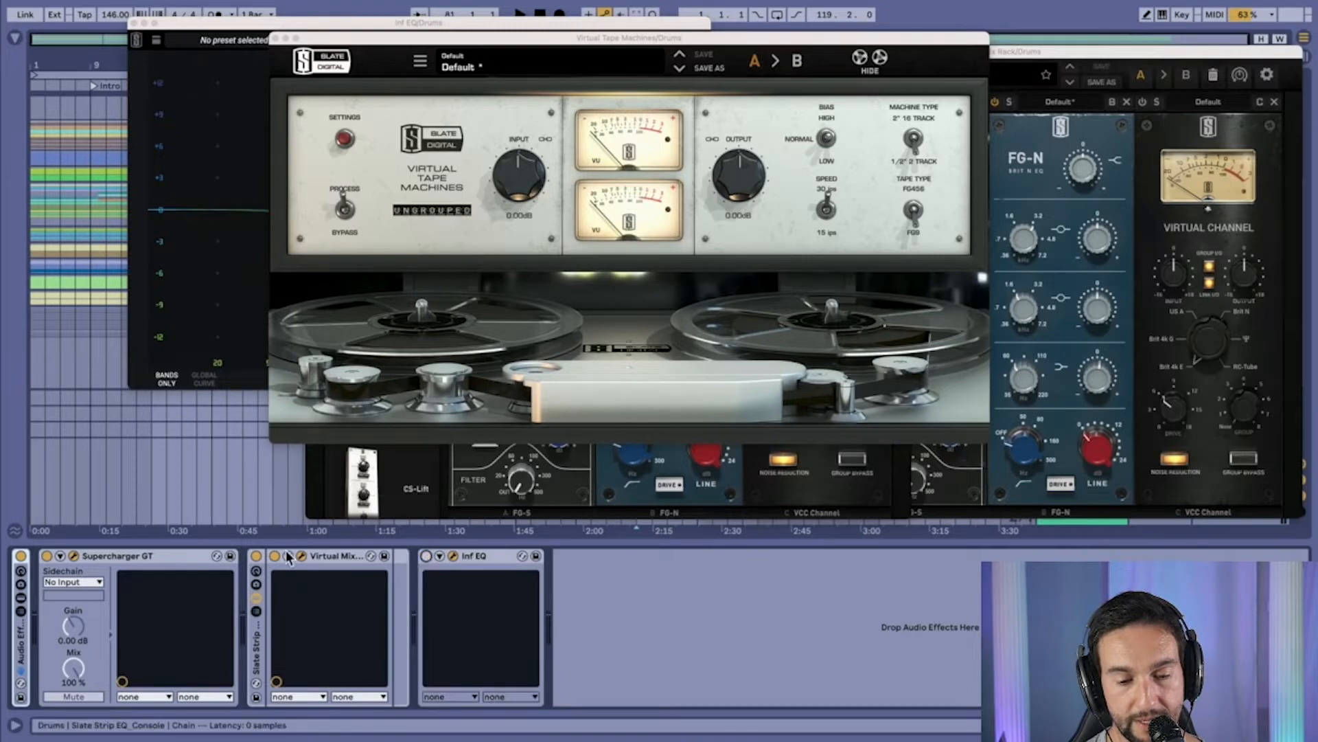
{"action": "left_click", "coordinate": [256, 556]}
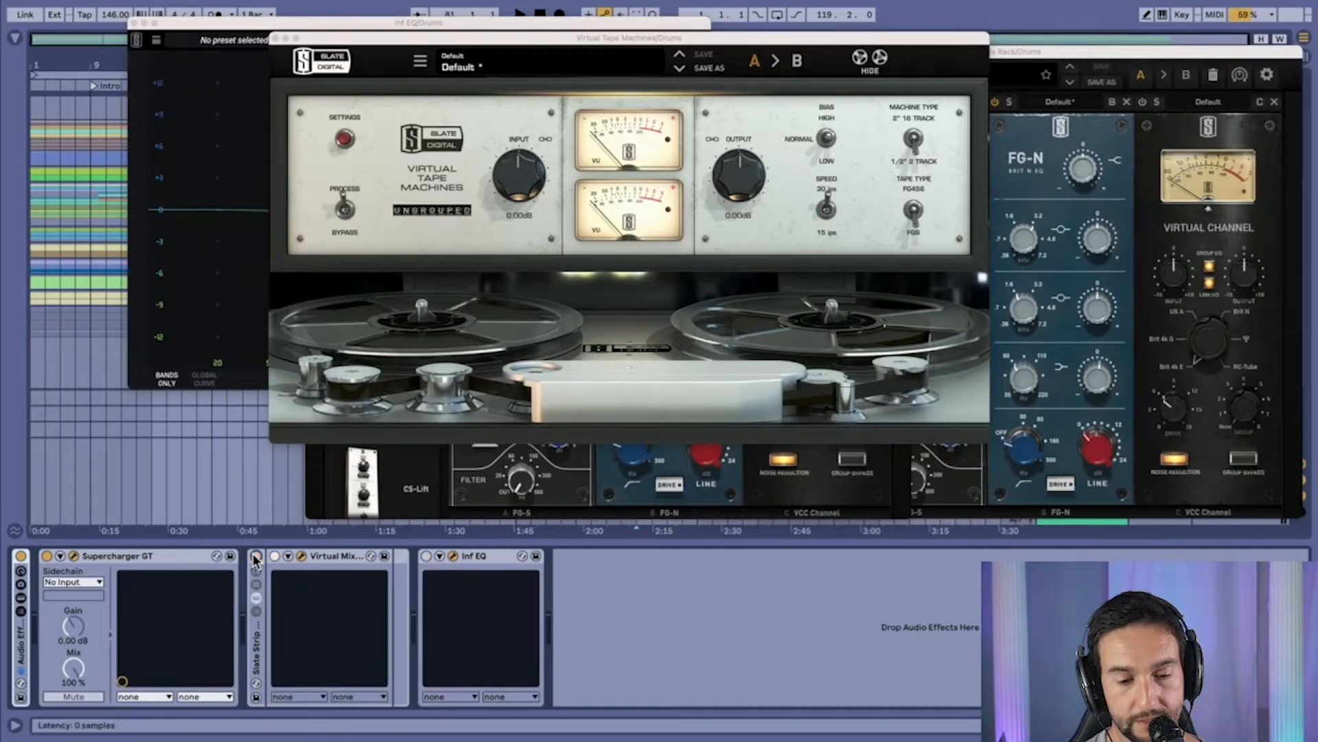
{"action": "left_click", "coordinate": [47, 556]}
- Solo the Drums group and move the open plugin windows down to uncover the arrangement timeline
{"action": "left_click_drag", "start_coordinate": [1138, 64], "coordinate": [805, 186]}
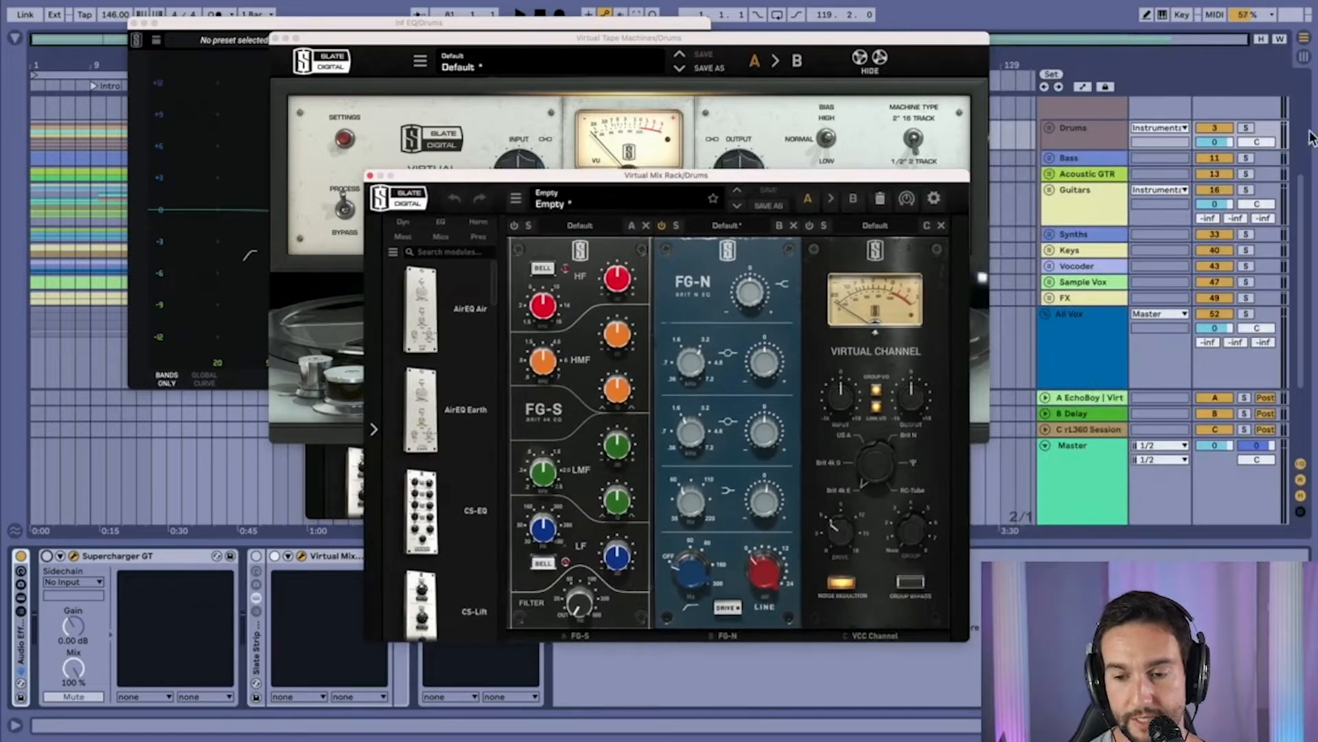
{"action": "left_click", "coordinate": [1245, 127]}
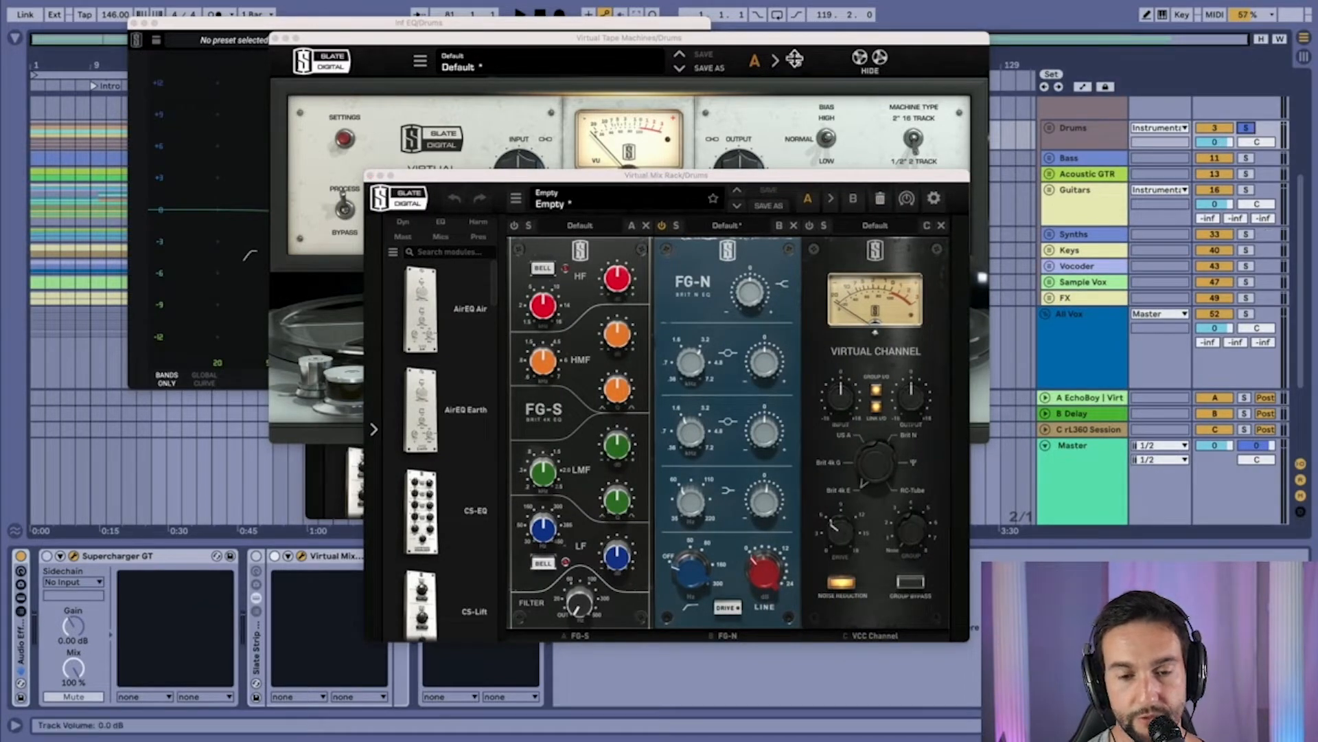
{"action": "left_click_drag", "start_coordinate": [376, 22], "coordinate": [397, 213]}
{"action": "left_click_drag", "start_coordinate": [389, 43], "coordinate": [425, 342]}
{"action": "left_click", "coordinate": [377, 61]}
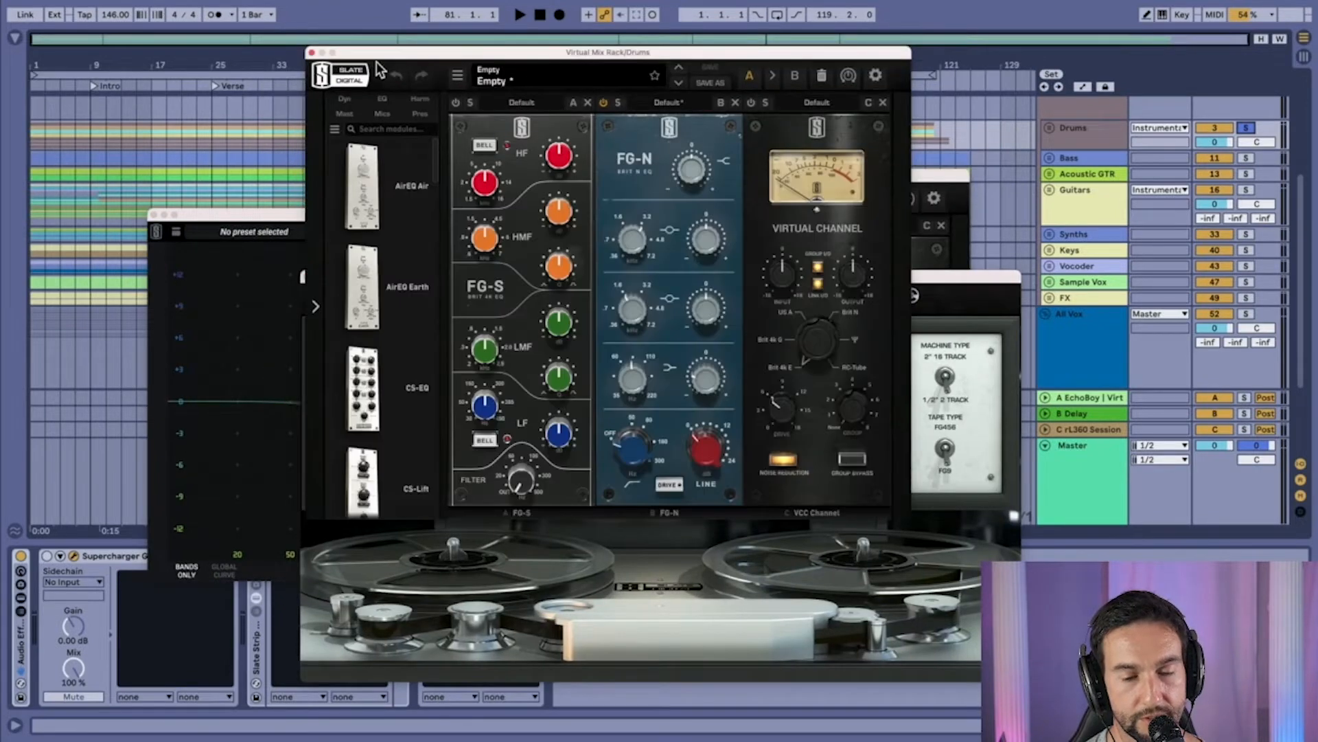
{"action": "left_click_drag", "start_coordinate": [382, 58], "coordinate": [362, 301]}
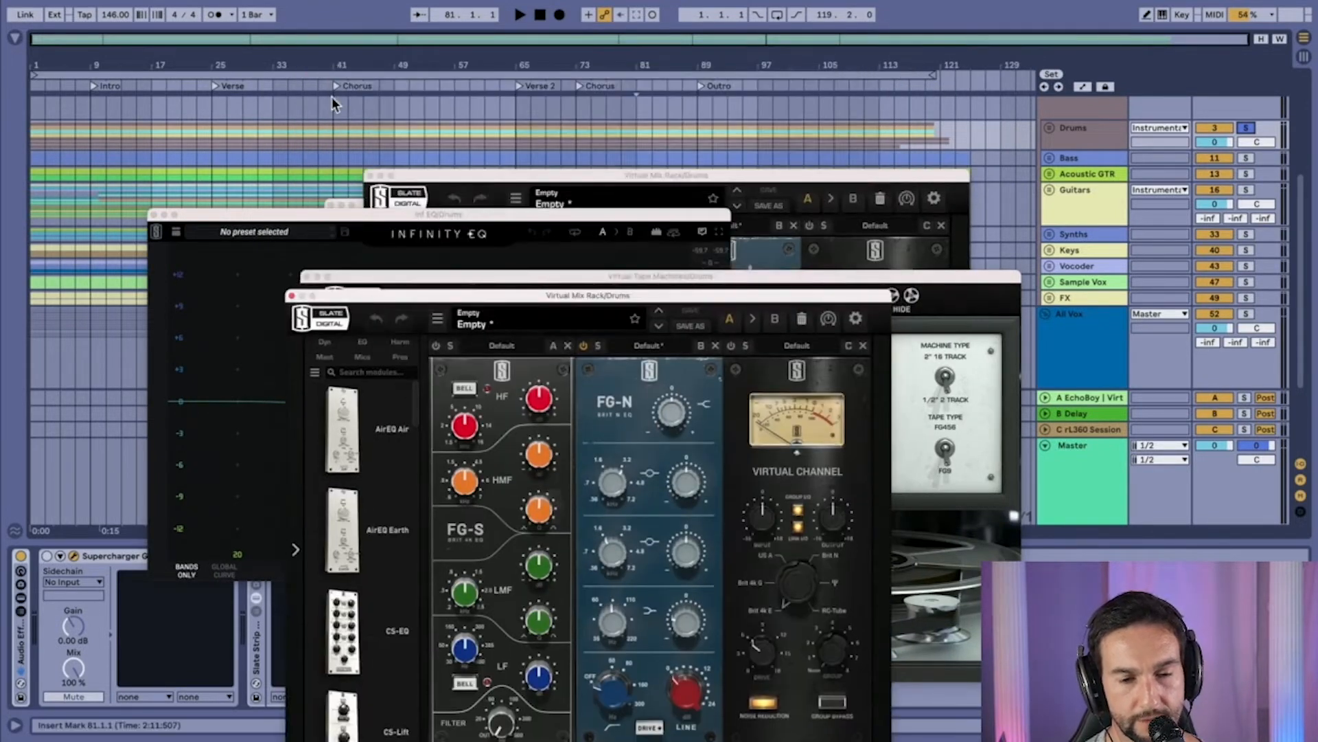
- Loop the first Chorus from bar 41 to 65, start playback, and shorten the loop to begin at bar 49
{"action": "left_click_drag", "start_coordinate": [334, 102], "coordinate": [512, 120]}
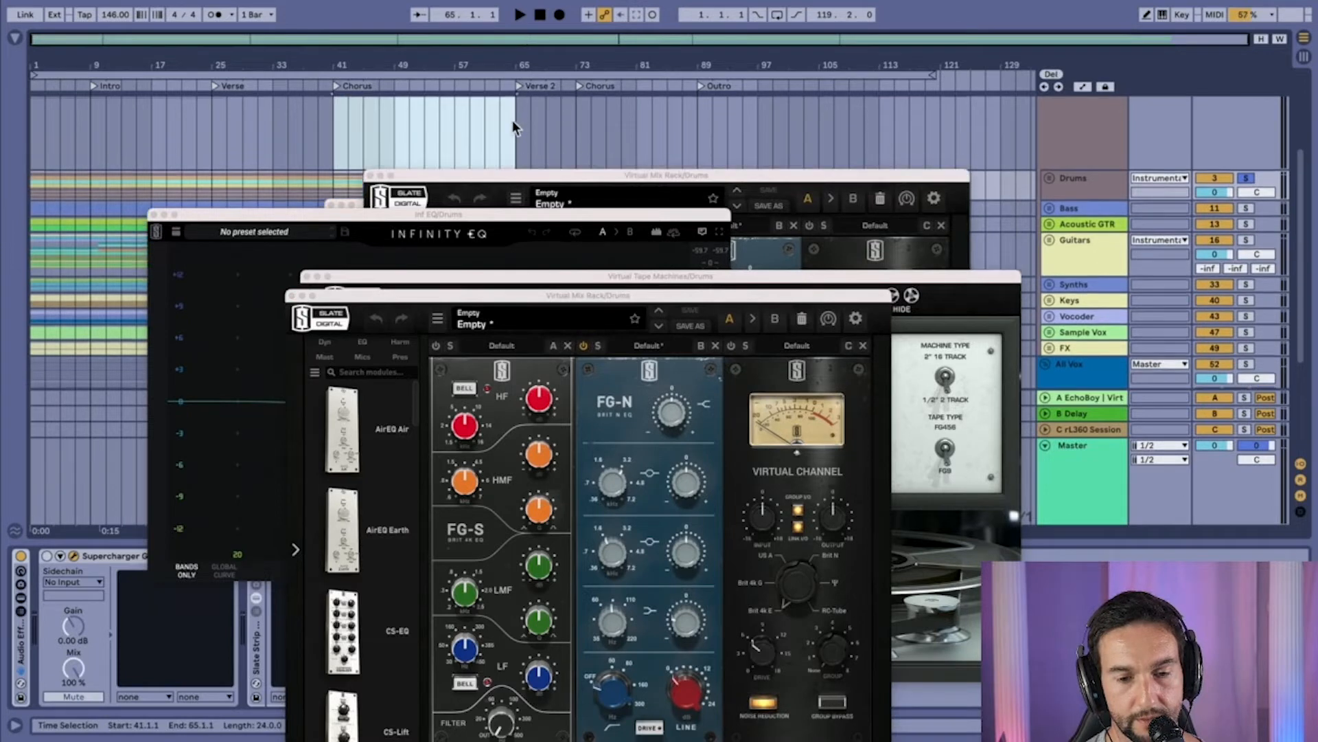
{"action": "key", "text": "super+l"}
{"action": "key", "text": "space"}
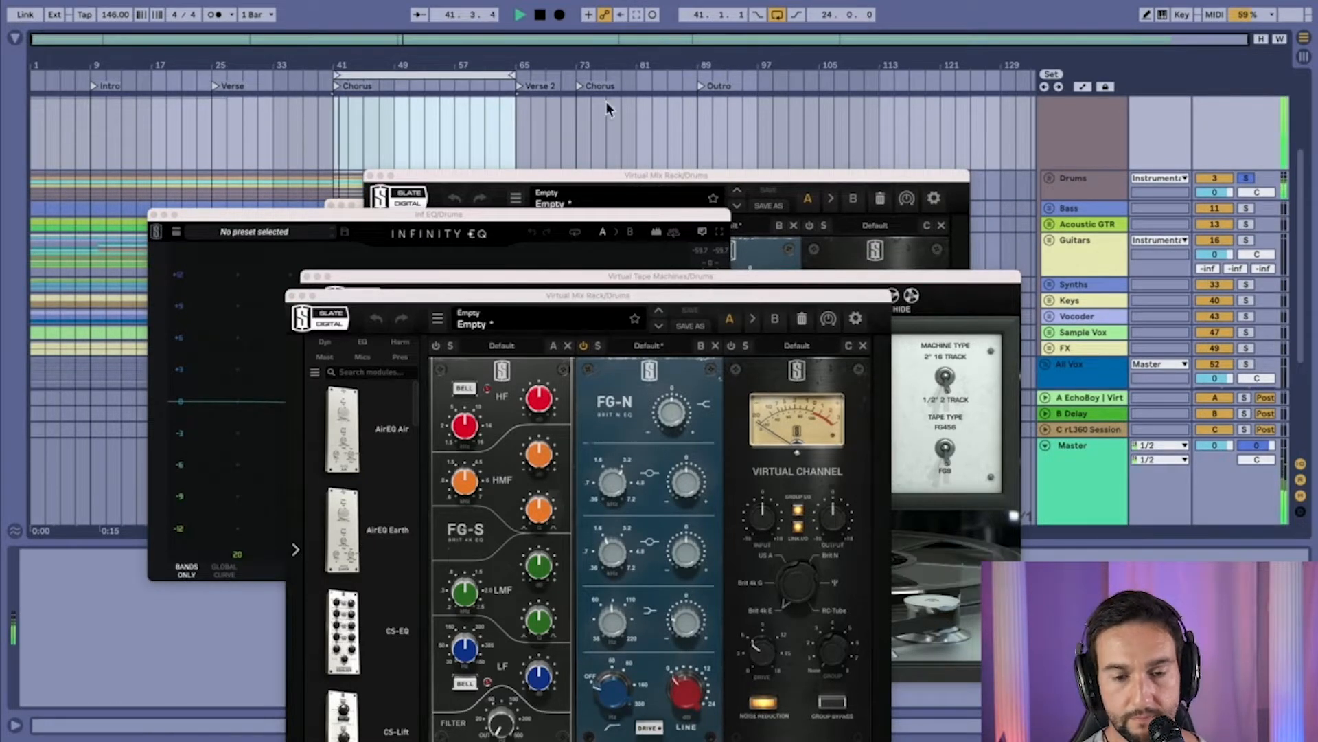
{"action": "scroll", "coordinate": [546, 128], "scroll_direction": "down", "scroll_amount": 4}
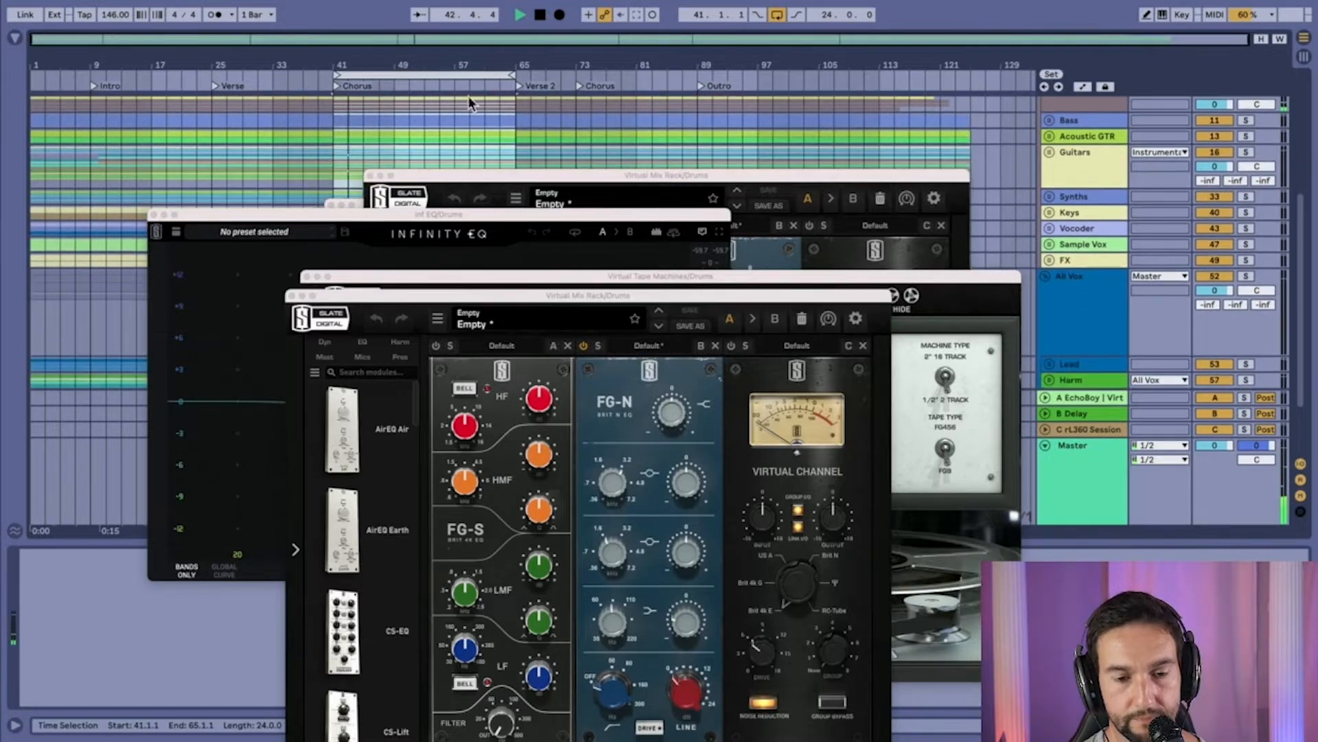
{"action": "left_click_drag", "start_coordinate": [336, 76], "coordinate": [390, 79]}
{"action": "left_click", "coordinate": [390, 80]}
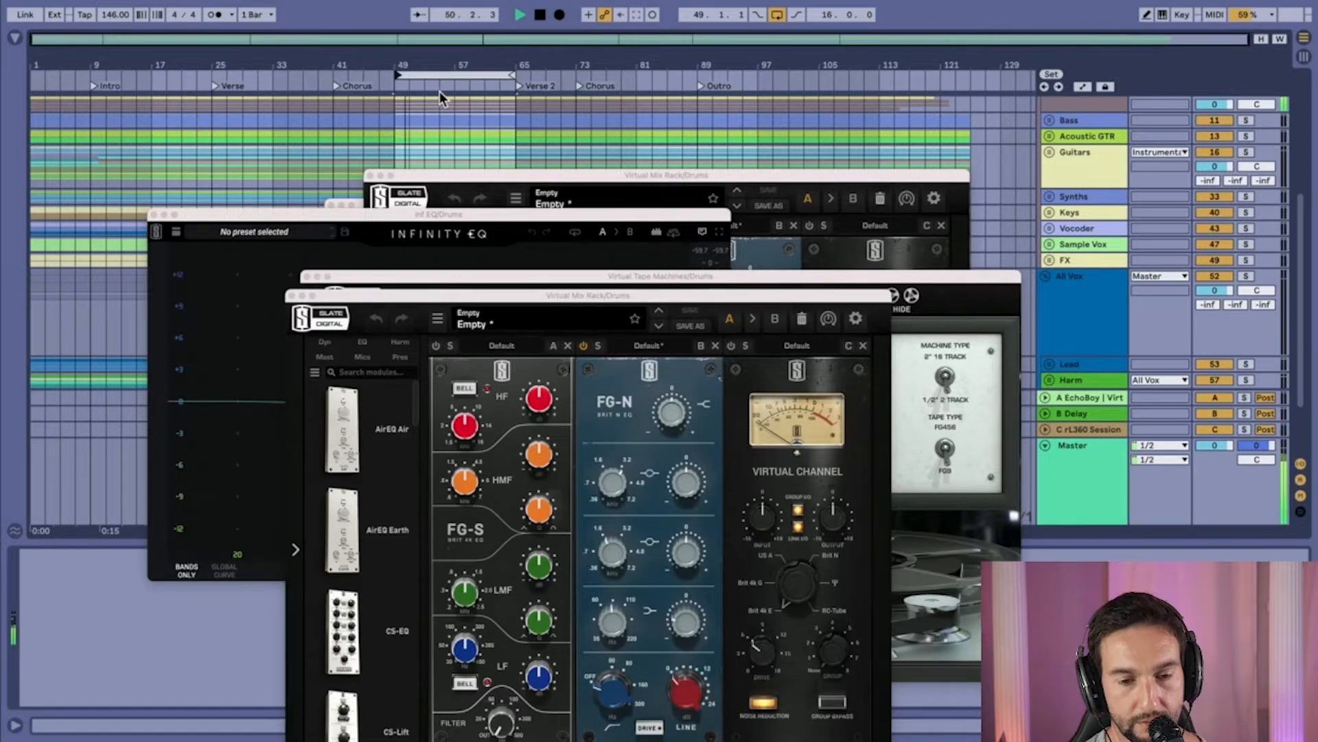
- Bring Virtual Tape Machines to the front, select the Drums group, and unfold its first Audio Effect Rack
{"action": "left_click_drag", "start_coordinate": [890, 274], "coordinate": [844, 82]}
{"action": "scroll", "coordinate": [1085, 144], "scroll_direction": "up", "scroll_amount": 5}
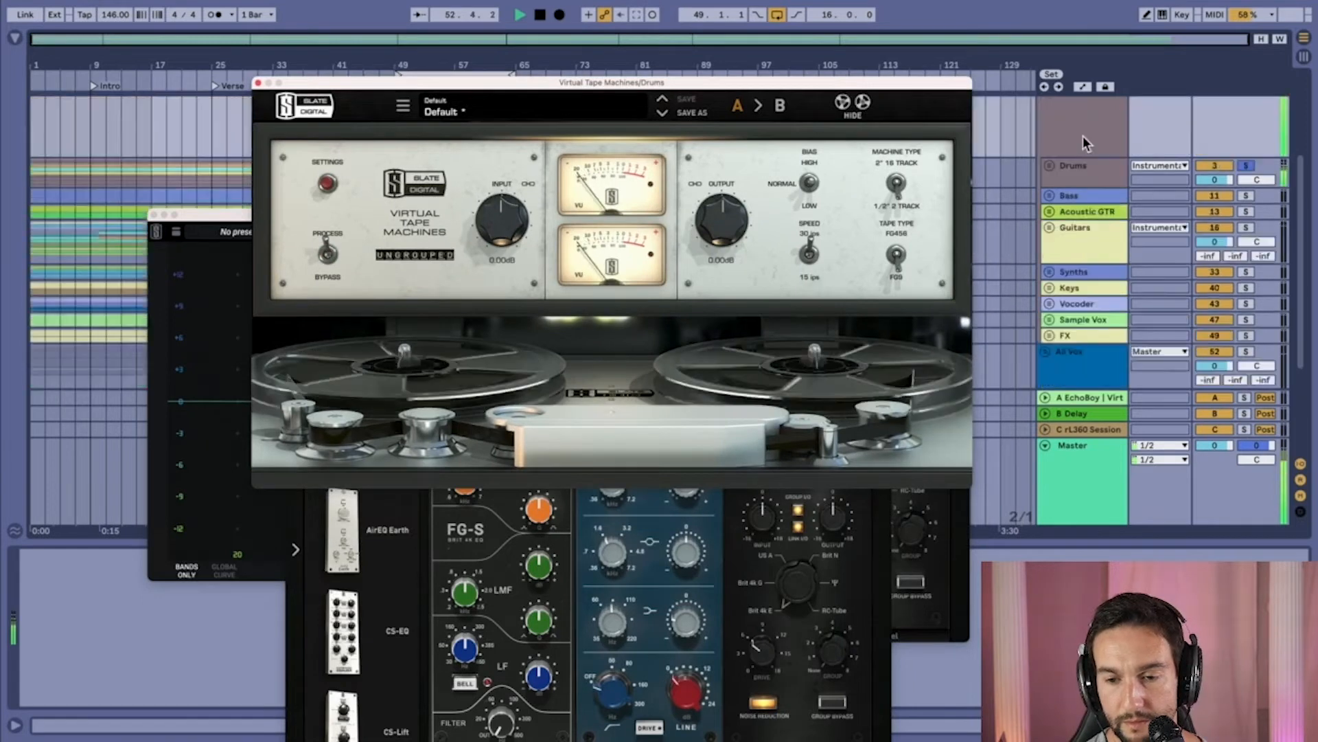
{"action": "left_click", "coordinate": [1077, 205]}
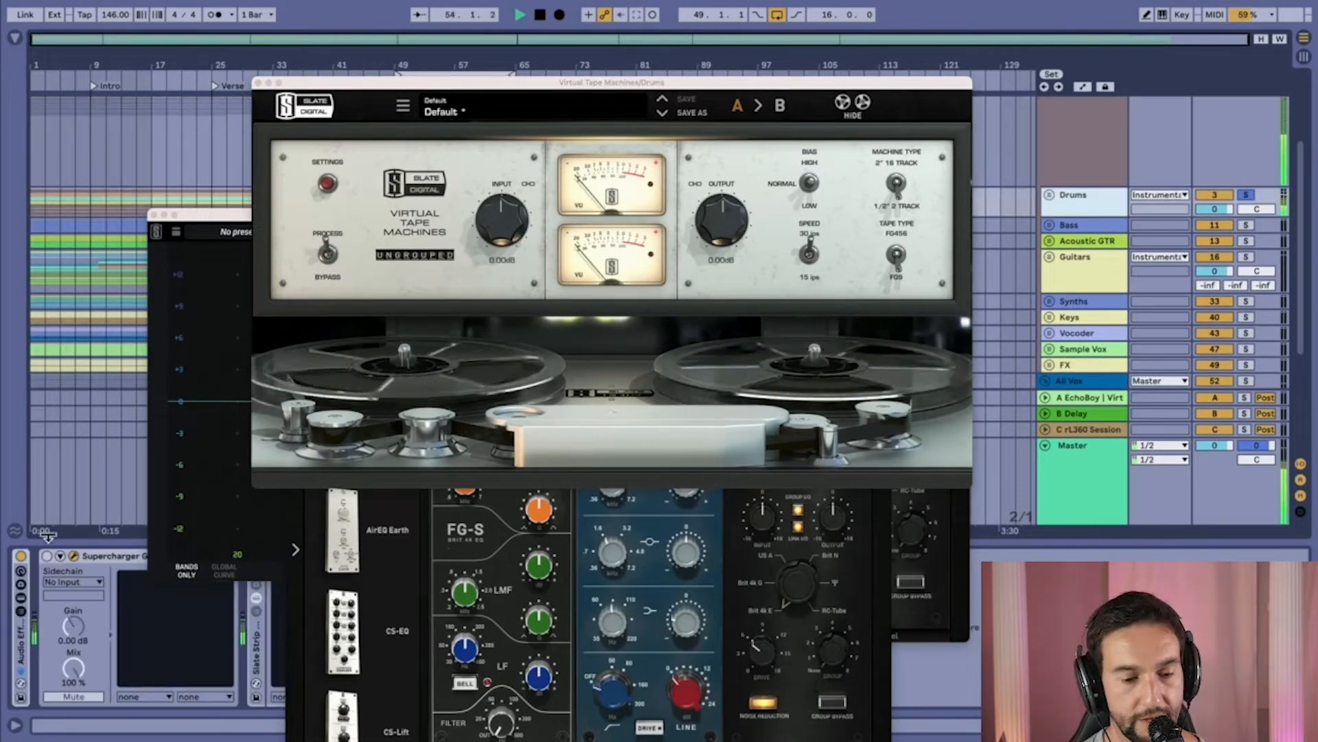
{"action": "double_click", "coordinate": [18, 653]}
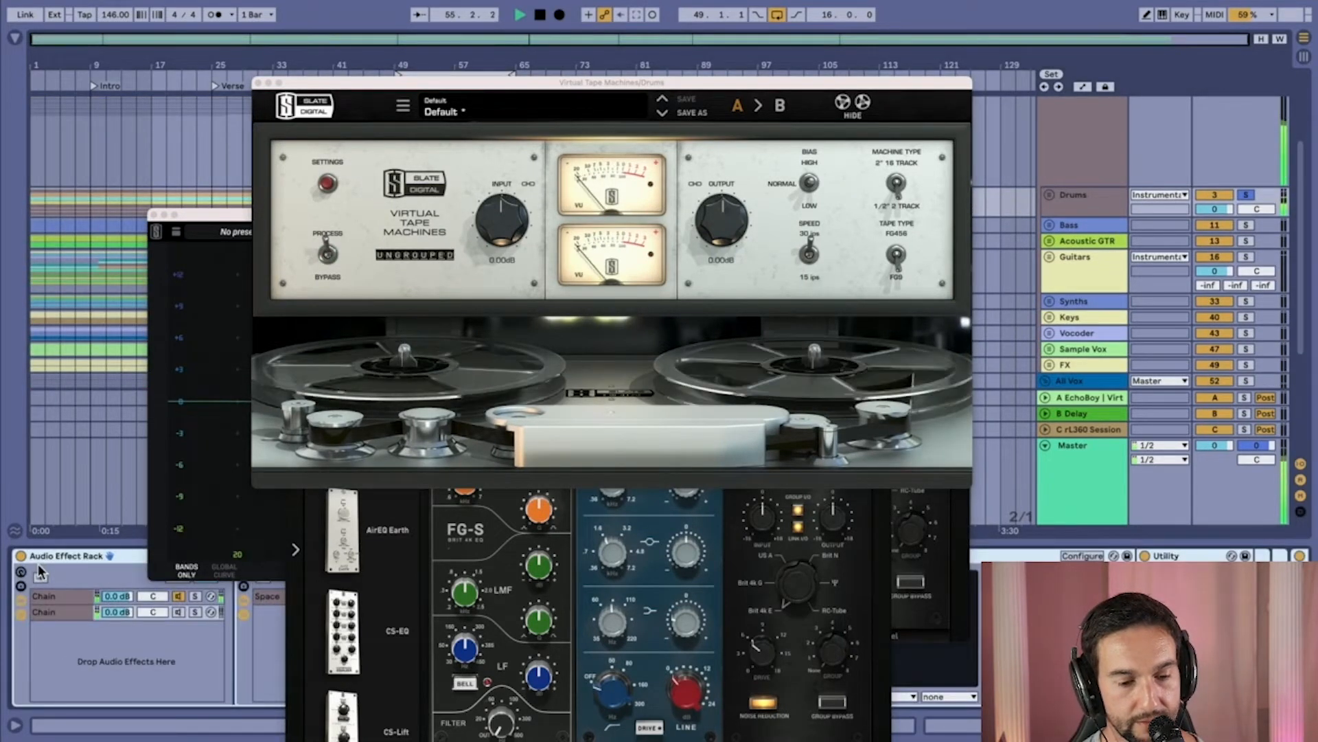
- Compare the drums with the first Audio Effect Rack bypassed and active during playback, leave it on, and stop playback
{"action": "left_click", "coordinate": [21, 555]}
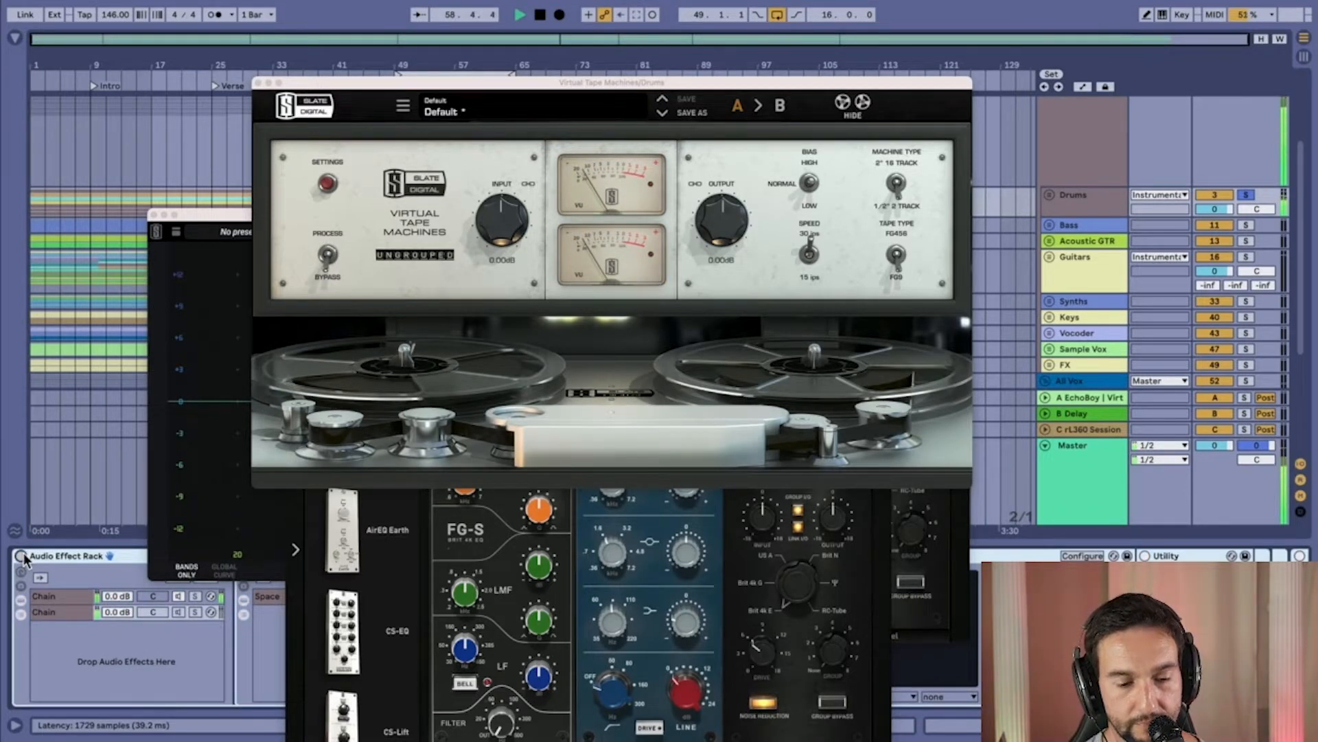
{"action": "left_click", "coordinate": [21, 556]}
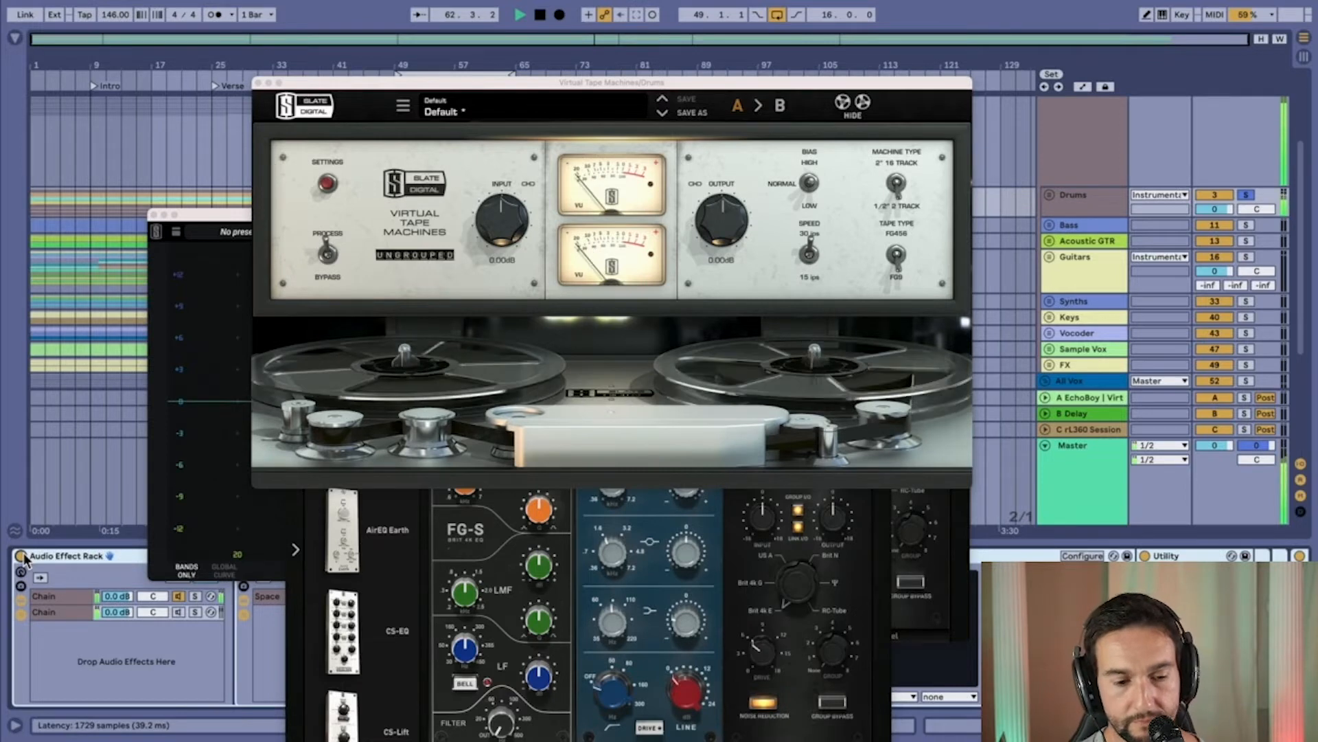
{"action": "left_click", "coordinate": [21, 555]}
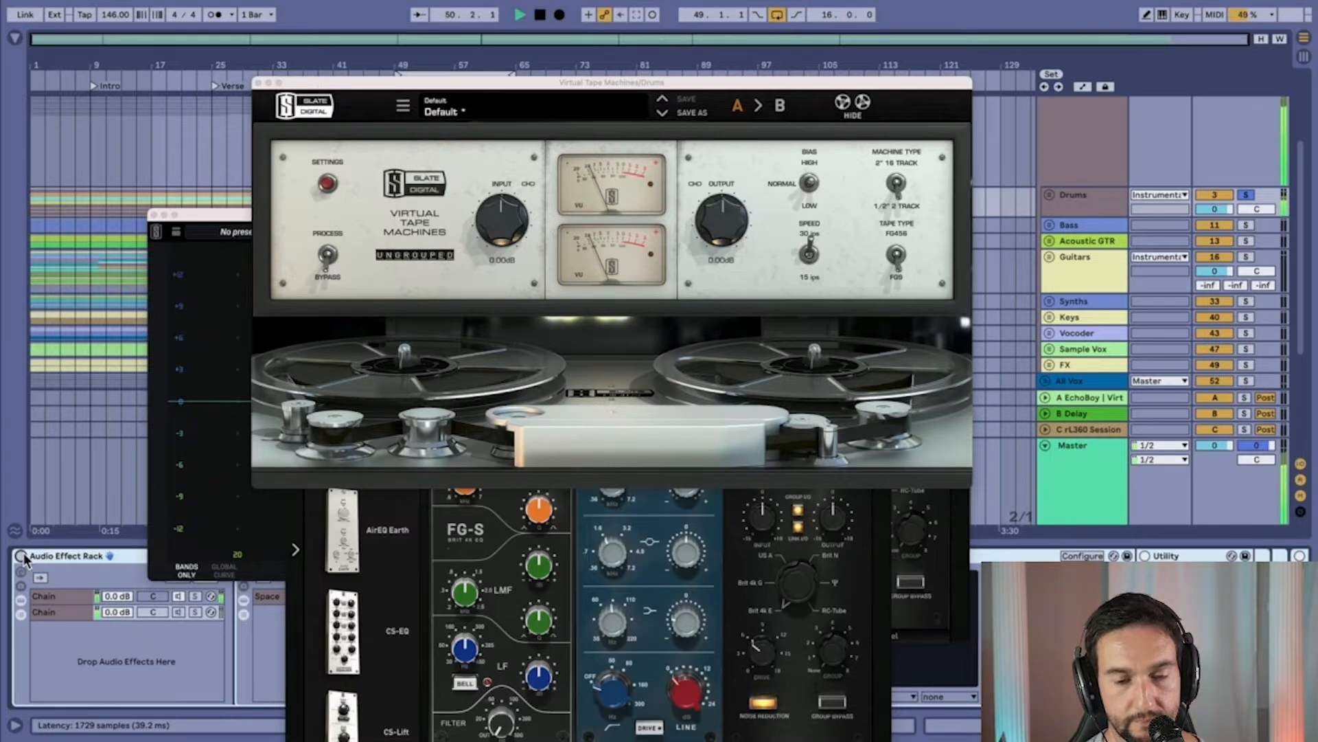
{"action": "left_click", "coordinate": [21, 555]}
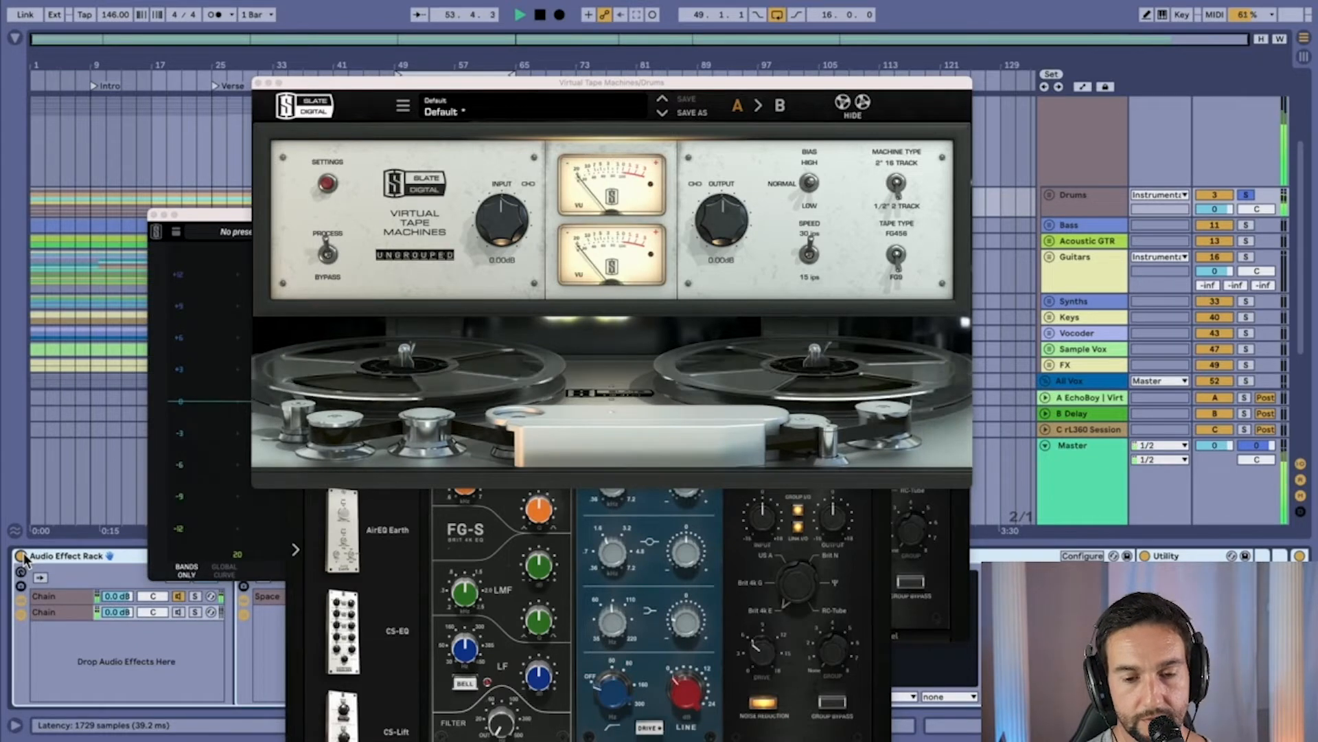
{"action": "key", "text": "space"}
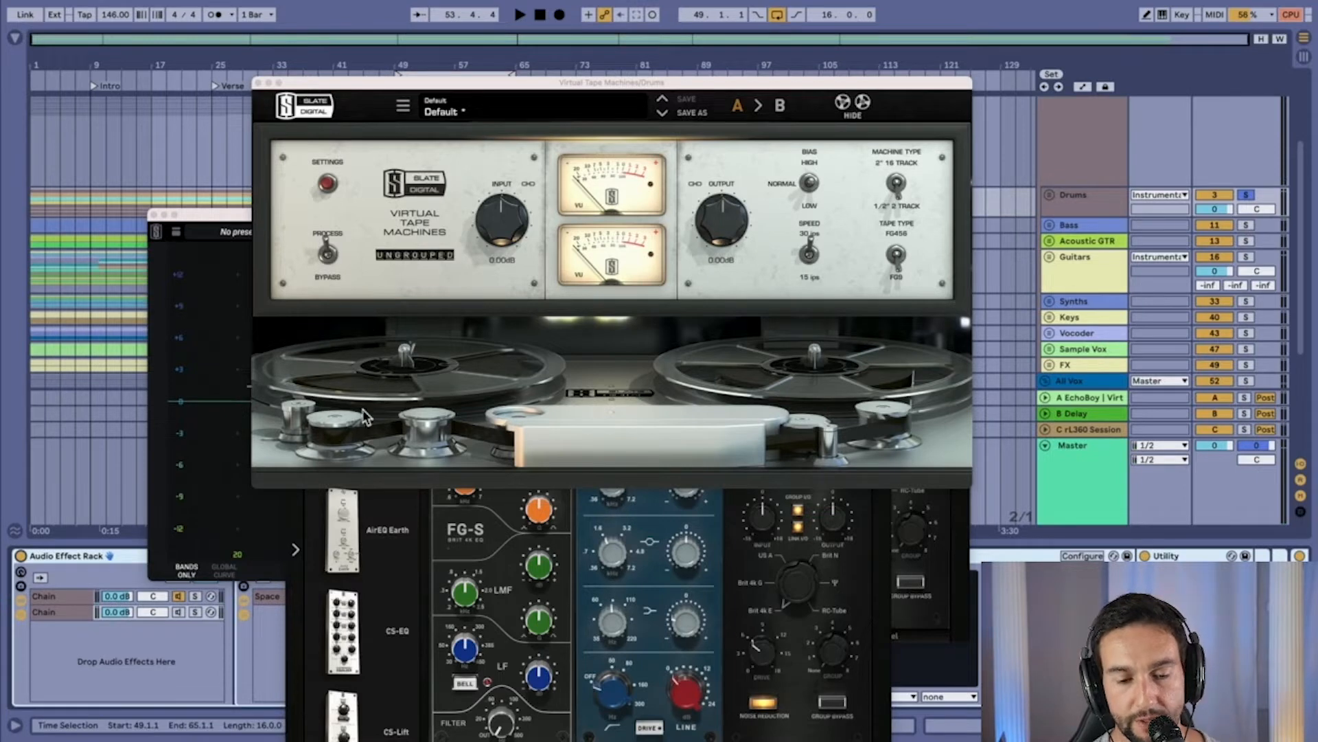
- Show the Virtual Tape Machines settings with the calibration levels, close them, and point out the A/B comparison
{"action": "left_click", "coordinate": [328, 184]}
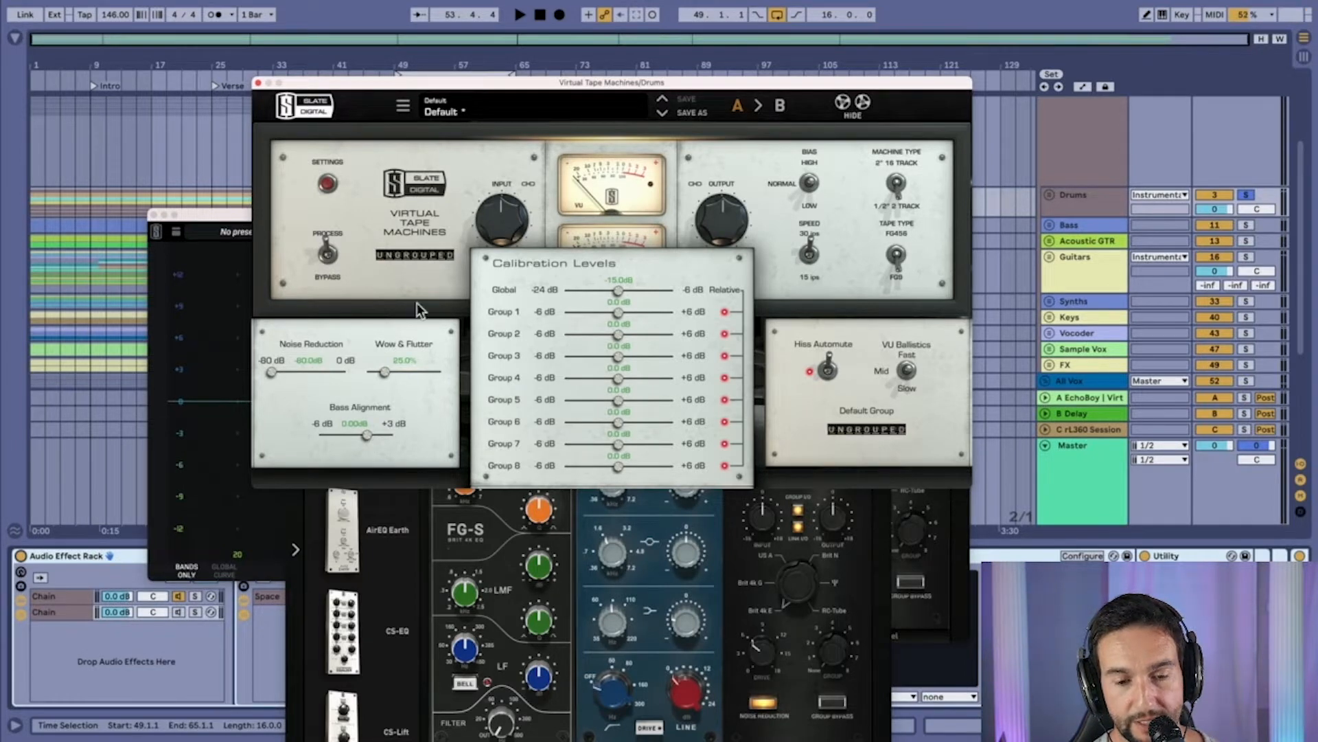
{"action": "left_click", "coordinate": [486, 158]}
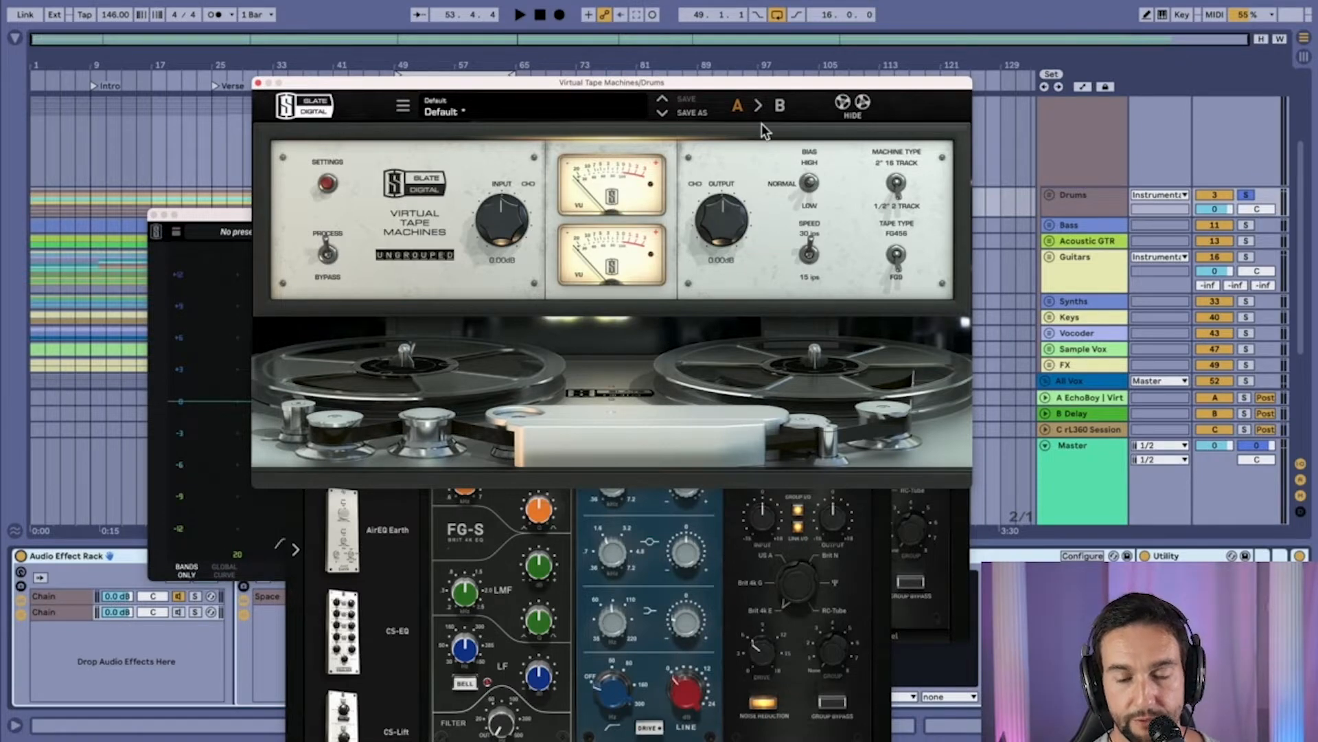
{"action": "left_click", "coordinate": [781, 108]}
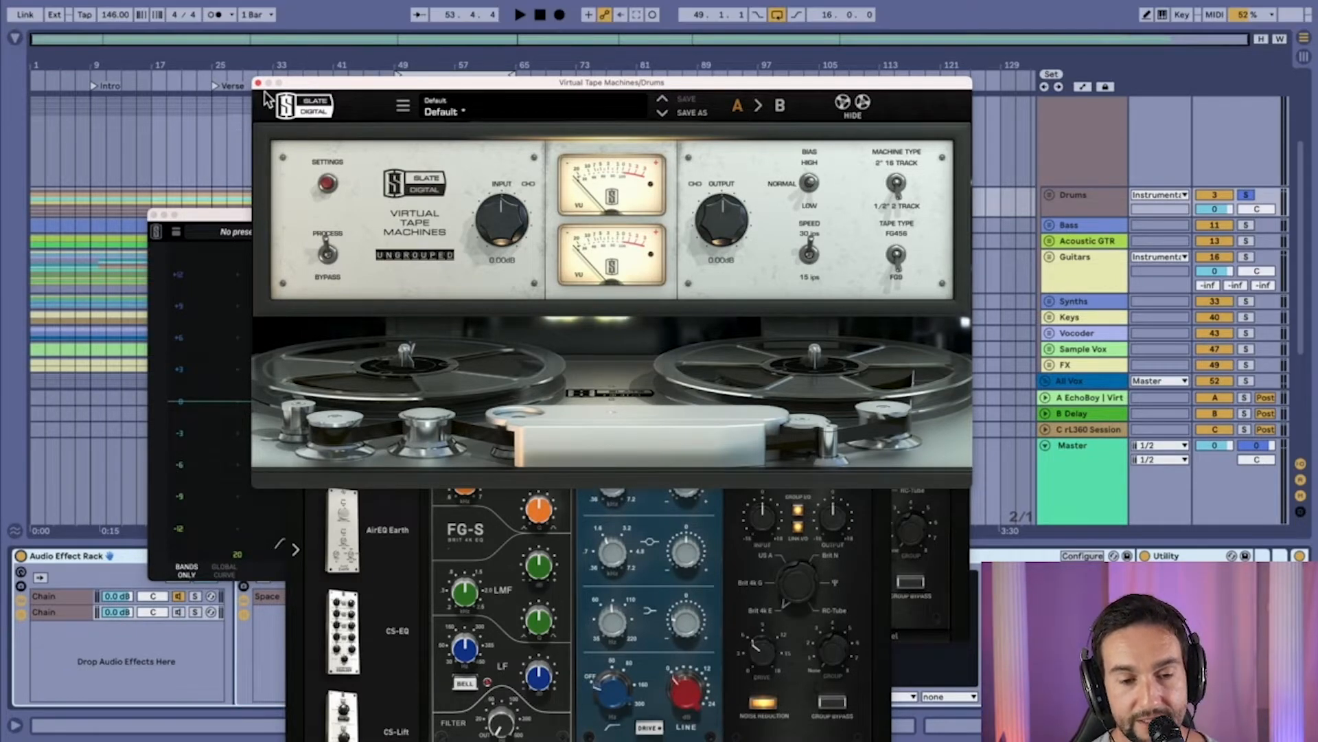
- Spread the plugin windows apart and close all except Virtual Tape Machines
{"action": "left_click_drag", "start_coordinate": [307, 87], "coordinate": [571, 27]}
{"action": "left_click_drag", "start_coordinate": [414, 291], "coordinate": [410, 88]}
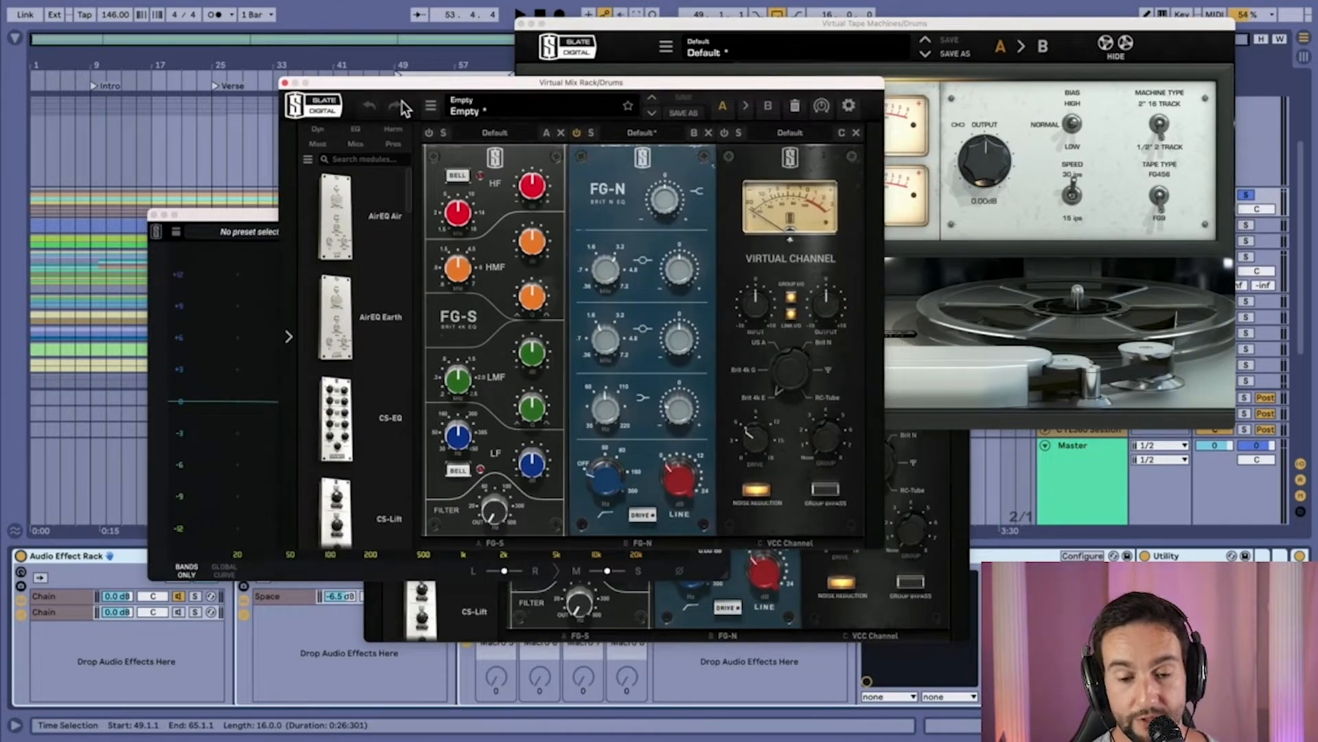
{"action": "left_click_drag", "start_coordinate": [226, 217], "coordinate": [132, 159]}
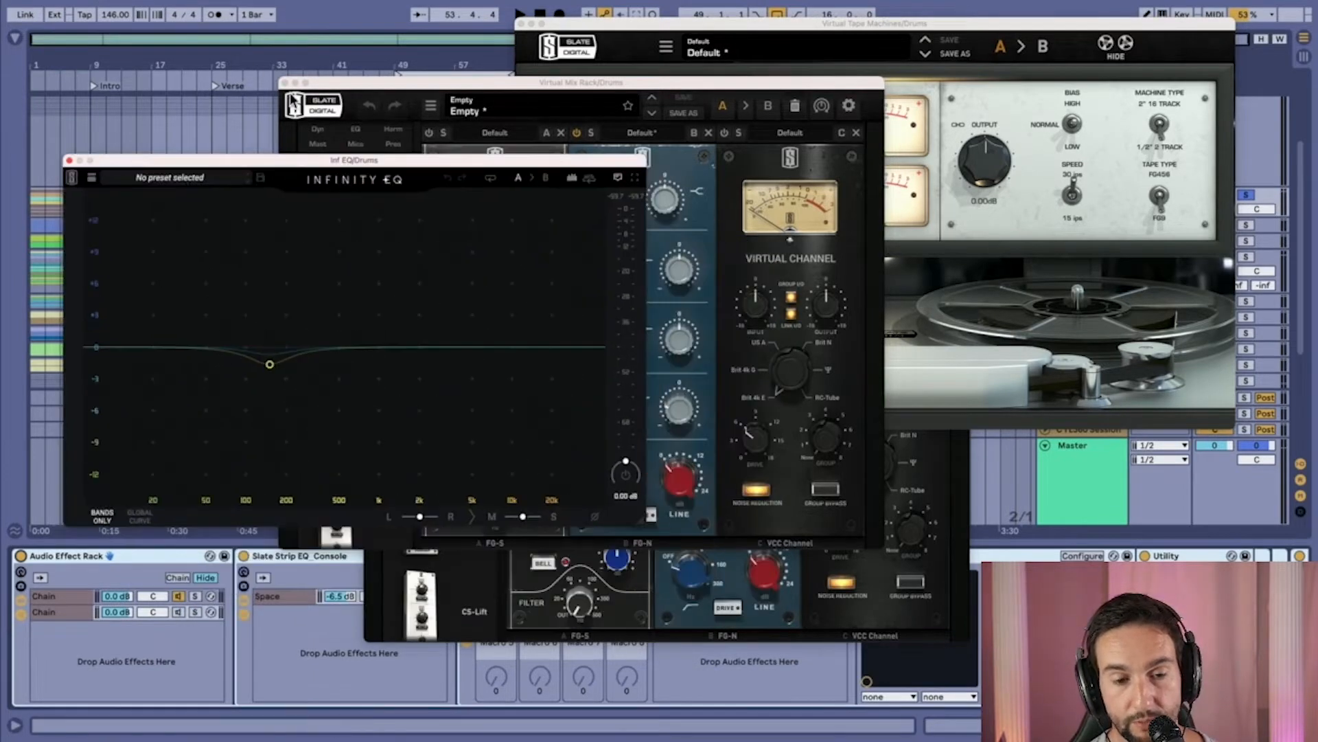
{"action": "left_click", "coordinate": [285, 83]}
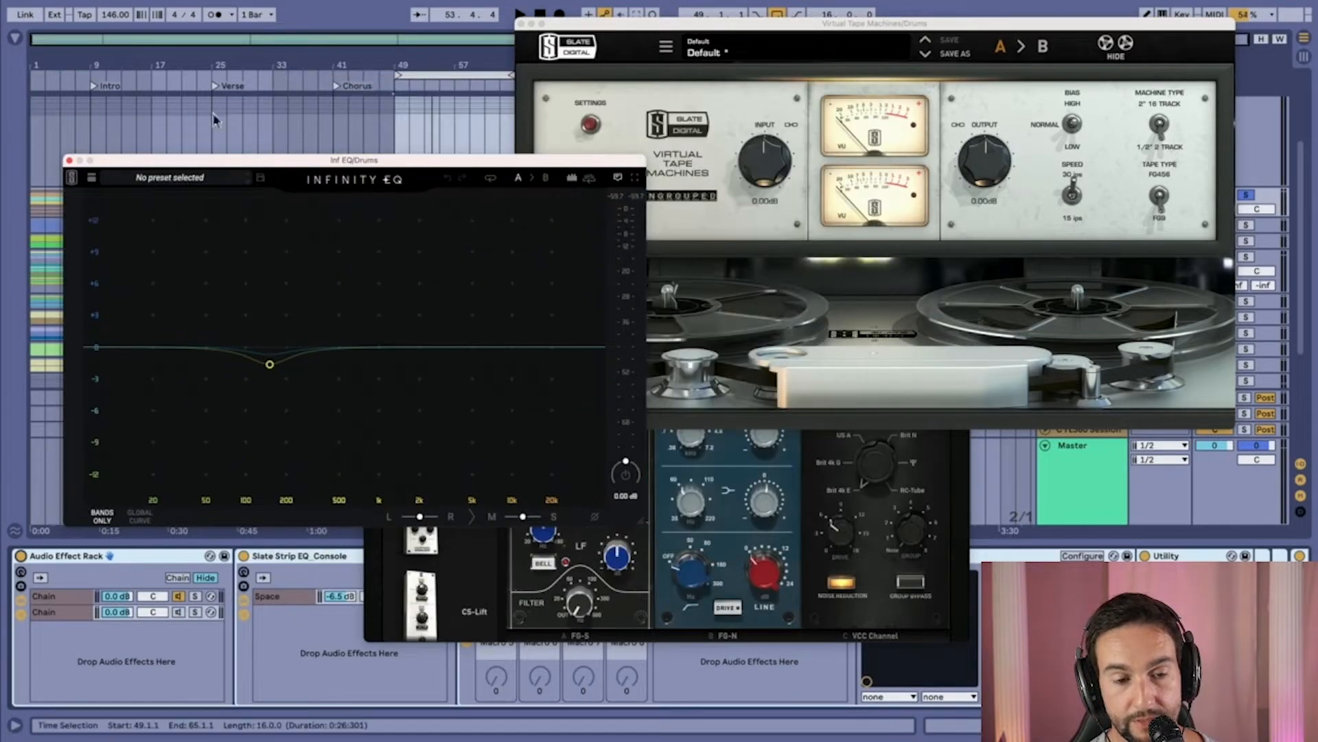
{"action": "left_click", "coordinate": [69, 162]}
{"action": "left_click", "coordinate": [332, 182]}
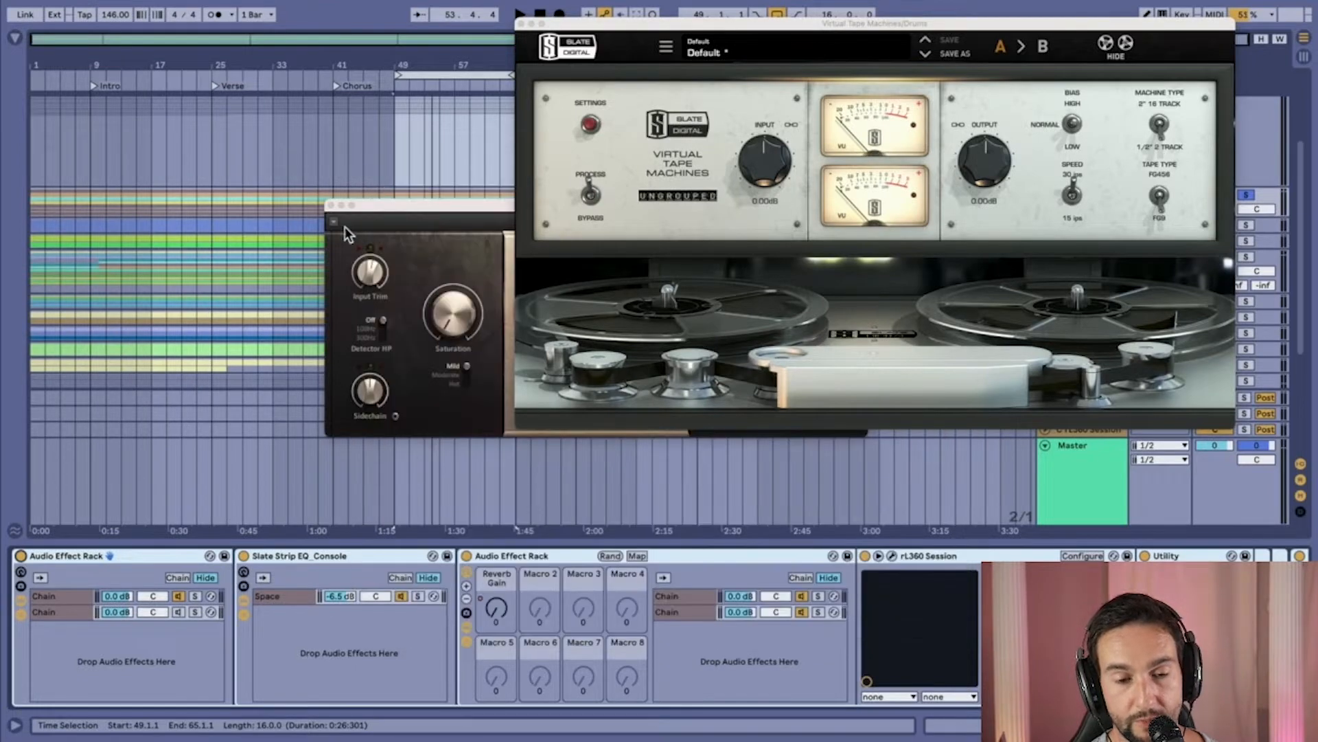
{"action": "left_click", "coordinate": [330, 205]}
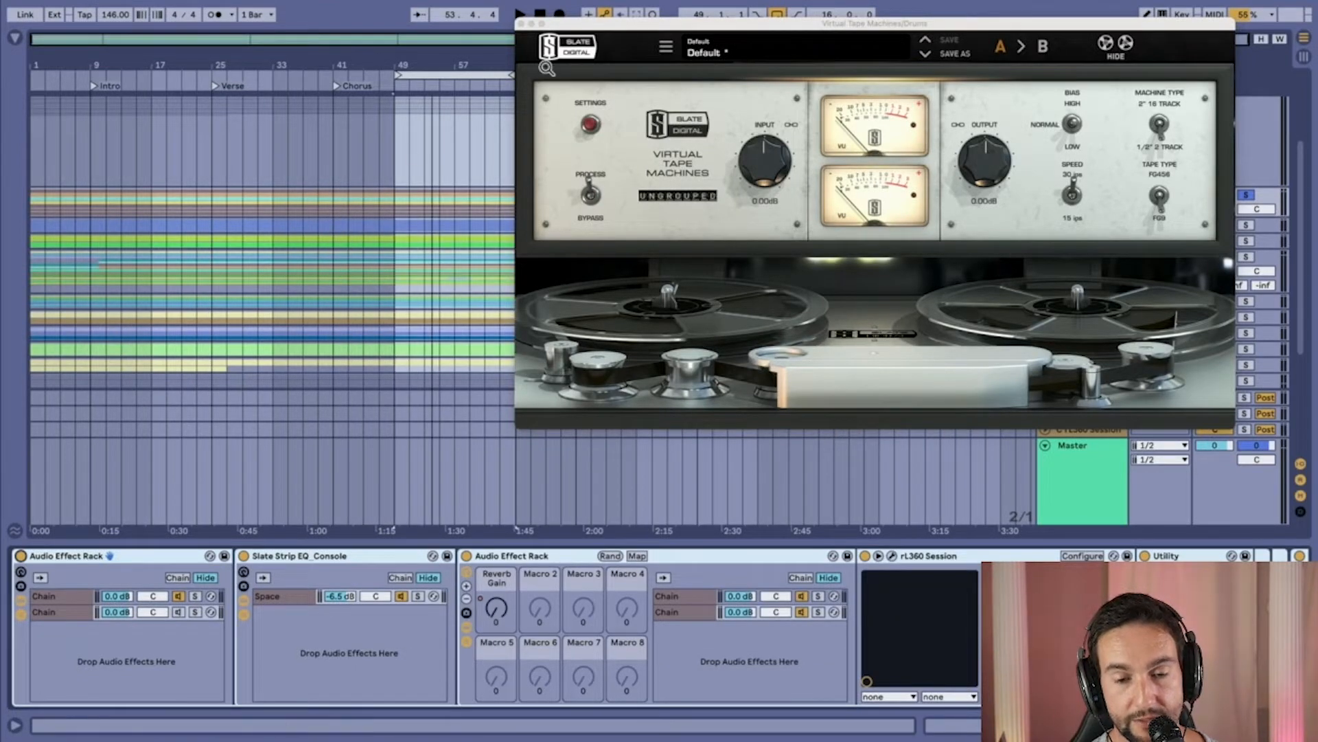
- Move Virtual Tape Machines back over the arrangement, show its settings once more, and close the plugin window
{"action": "left_click_drag", "start_coordinate": [595, 24], "coordinate": [334, 66]}
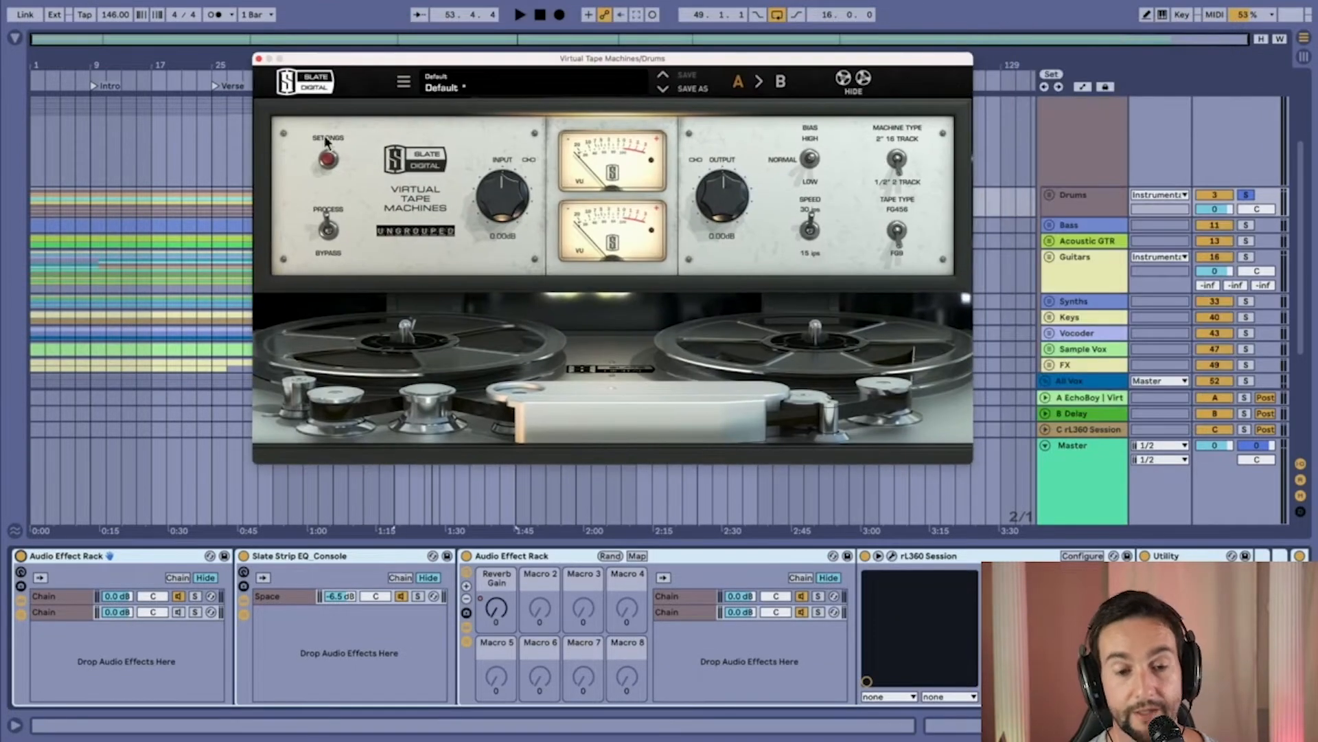
{"action": "left_click", "coordinate": [327, 161]}
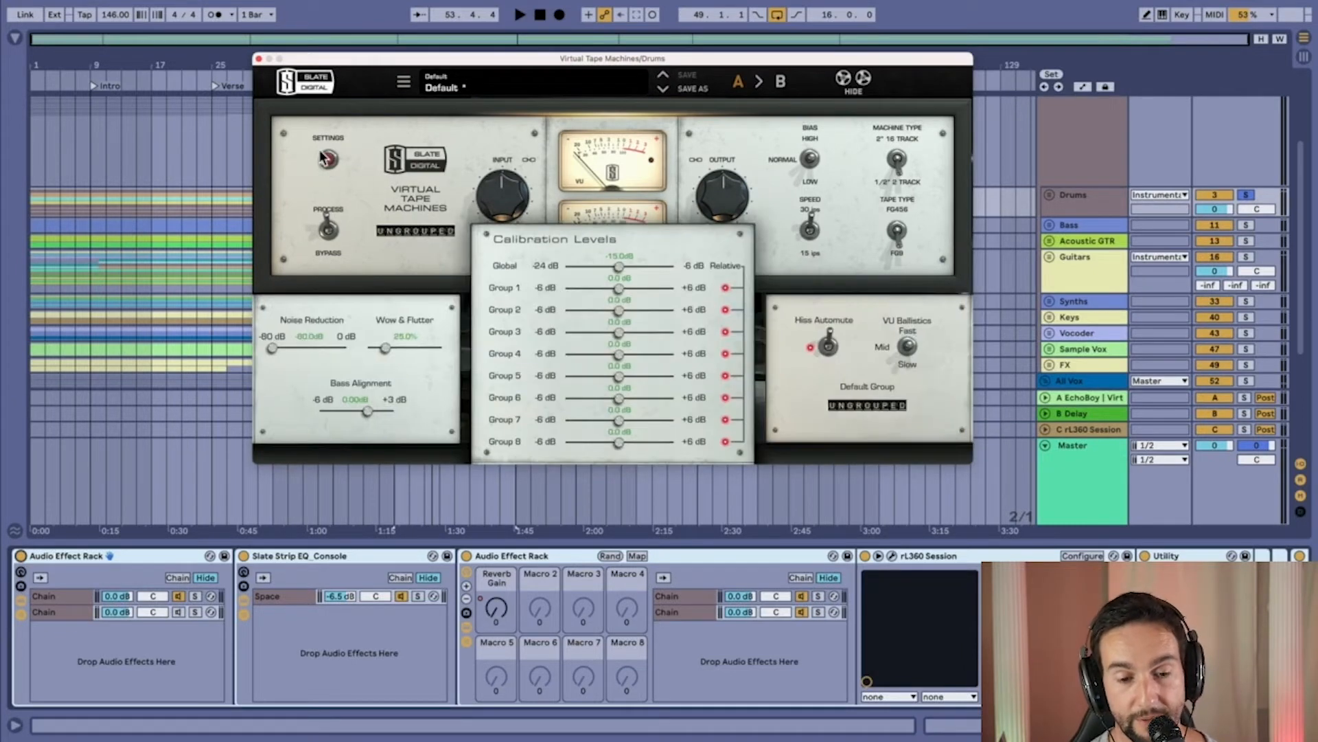
{"action": "left_click", "coordinate": [259, 58]}
- Open the Virtual Mix Rack between the two Utility devices in the Drums chain
{"action": "scroll", "coordinate": [728, 657], "scroll_direction": "right", "scroll_amount": 10}
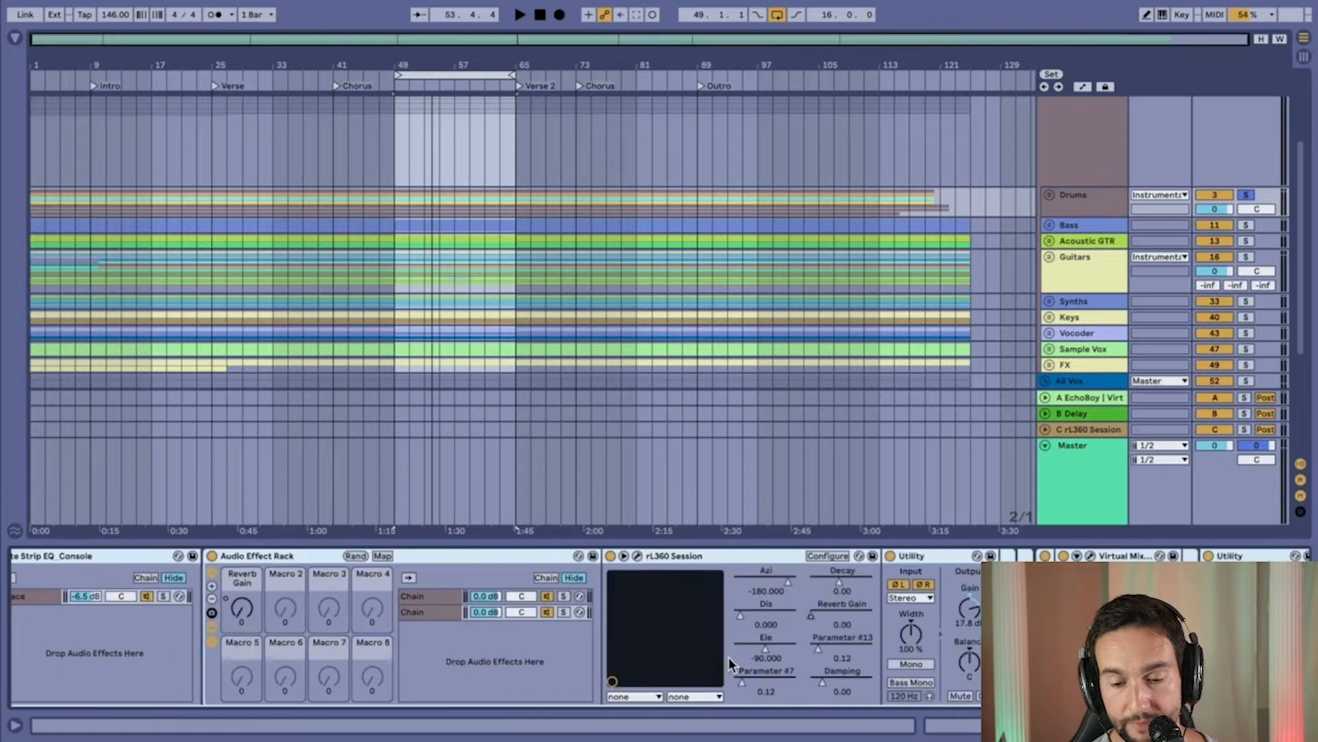
{"action": "scroll", "coordinate": [698, 649], "scroll_direction": "right", "scroll_amount": 5}
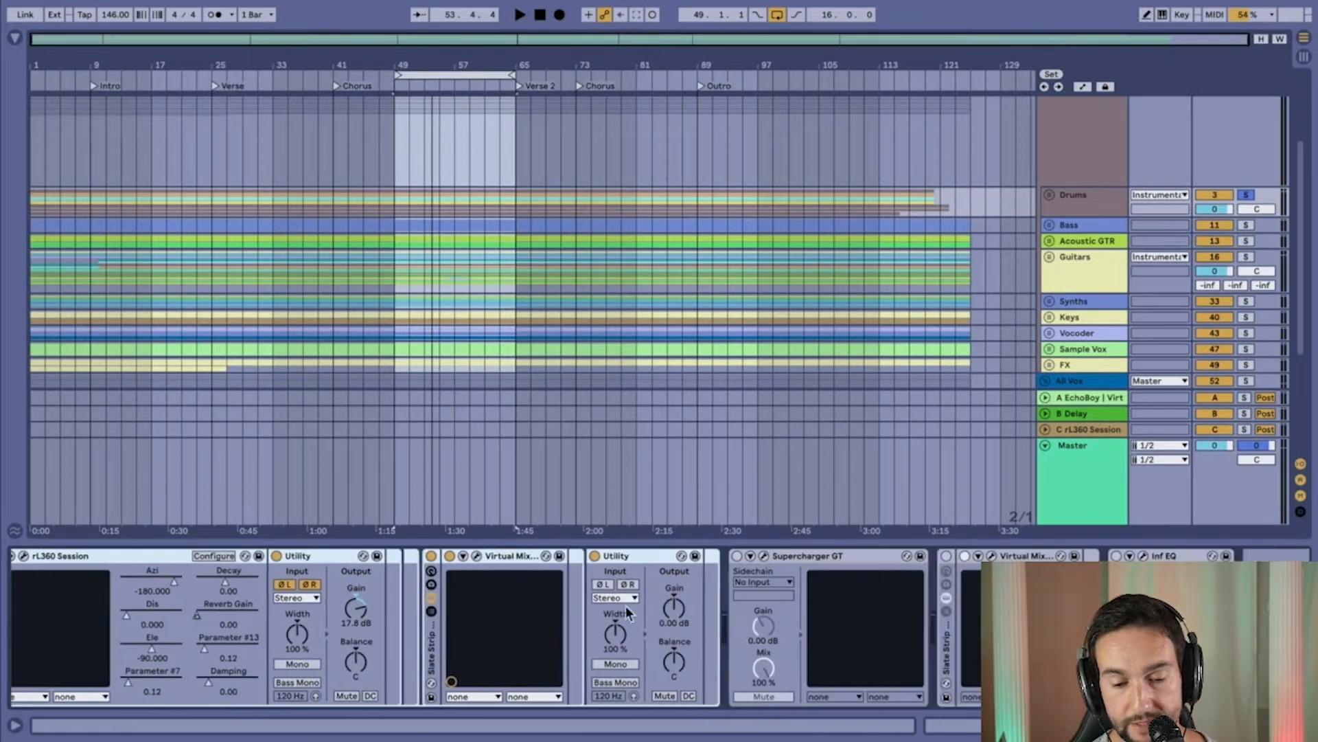
{"action": "left_click", "coordinate": [478, 556]}
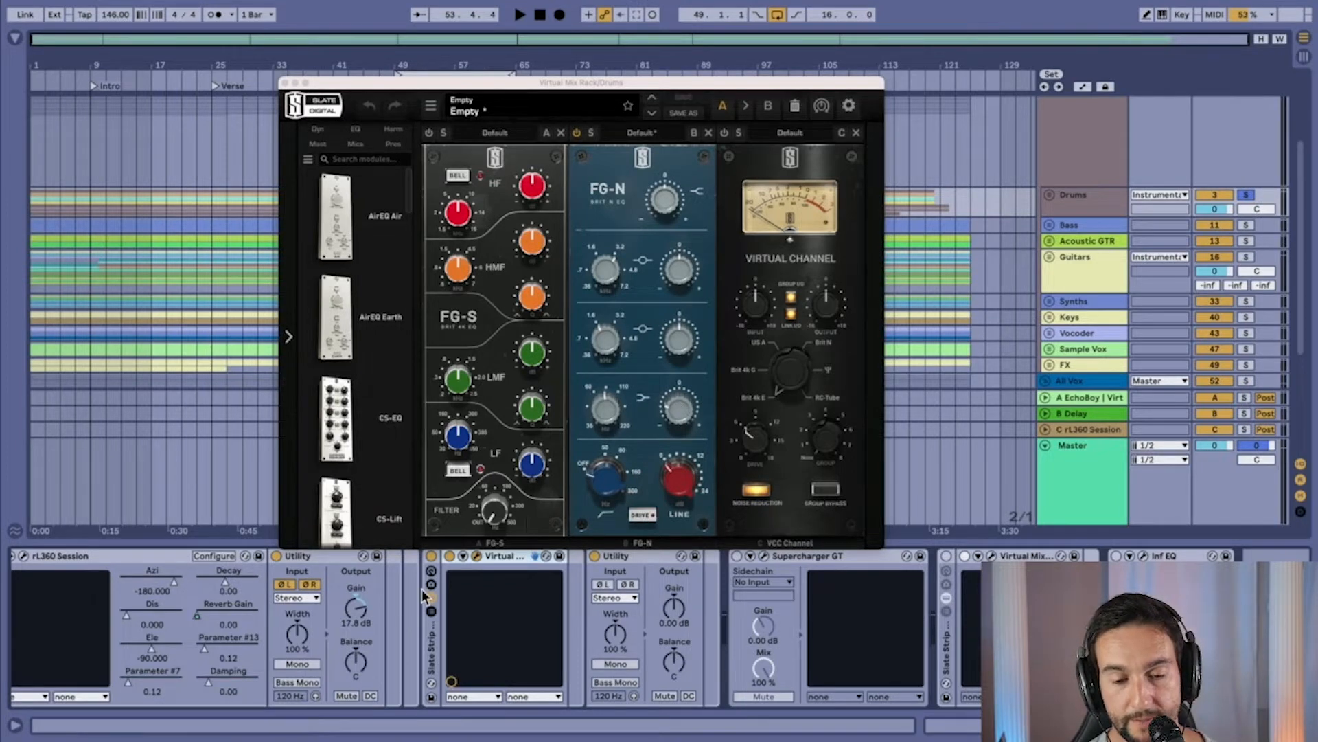
{"action": "scroll", "coordinate": [465, 635], "scroll_direction": "left", "scroll_amount": 2}
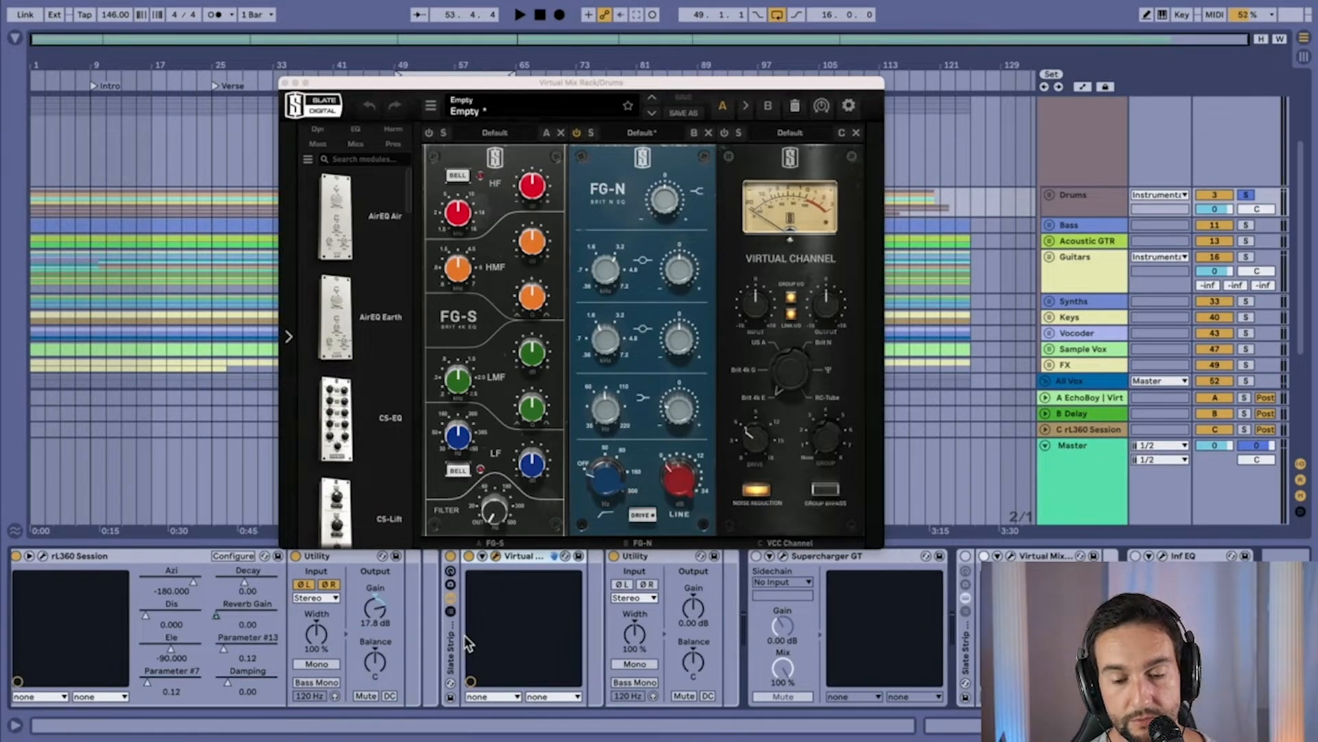
- Return to the outer Audio Effect Rack of the Drums group and review the devices in its second chain
{"action": "scroll", "coordinate": [465, 643], "scroll_direction": "right", "scroll_amount": 4}
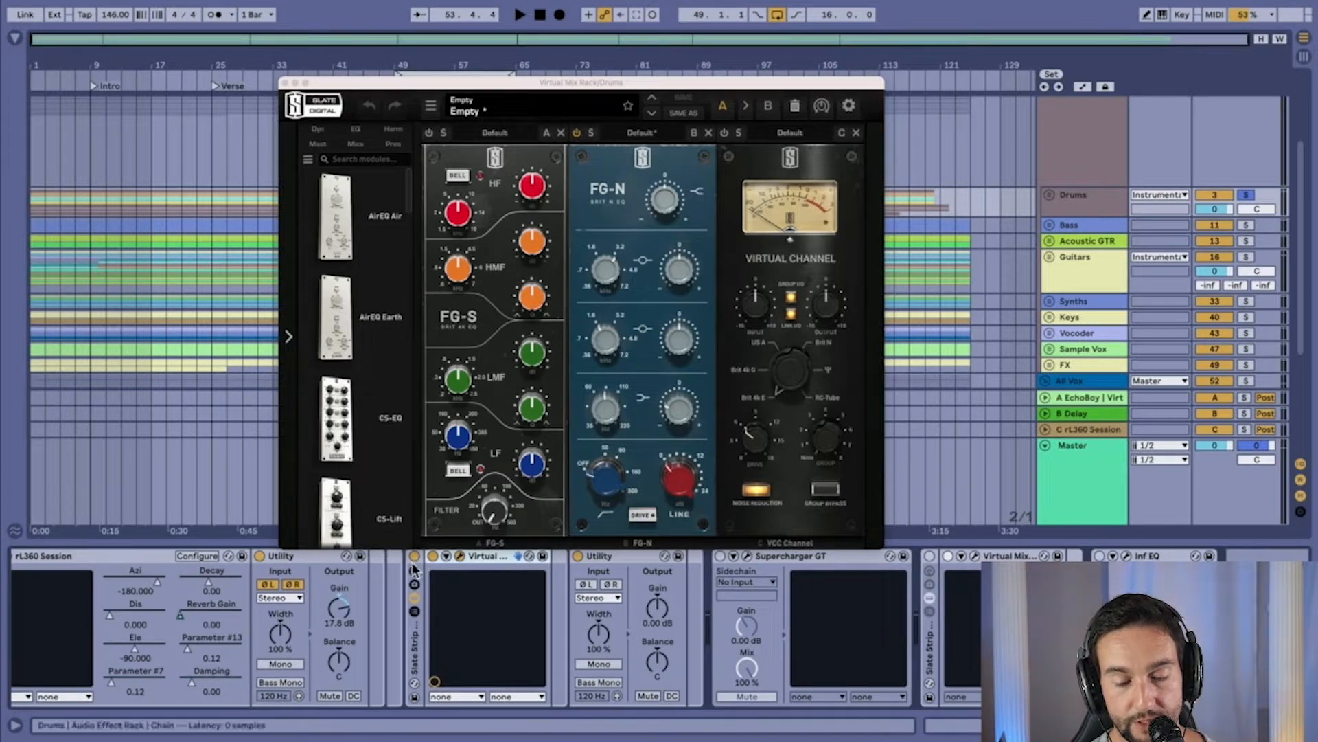
{"action": "left_click", "coordinate": [379, 643]}
{"action": "scroll", "coordinate": [402, 641], "scroll_direction": "left", "scroll_amount": 5}
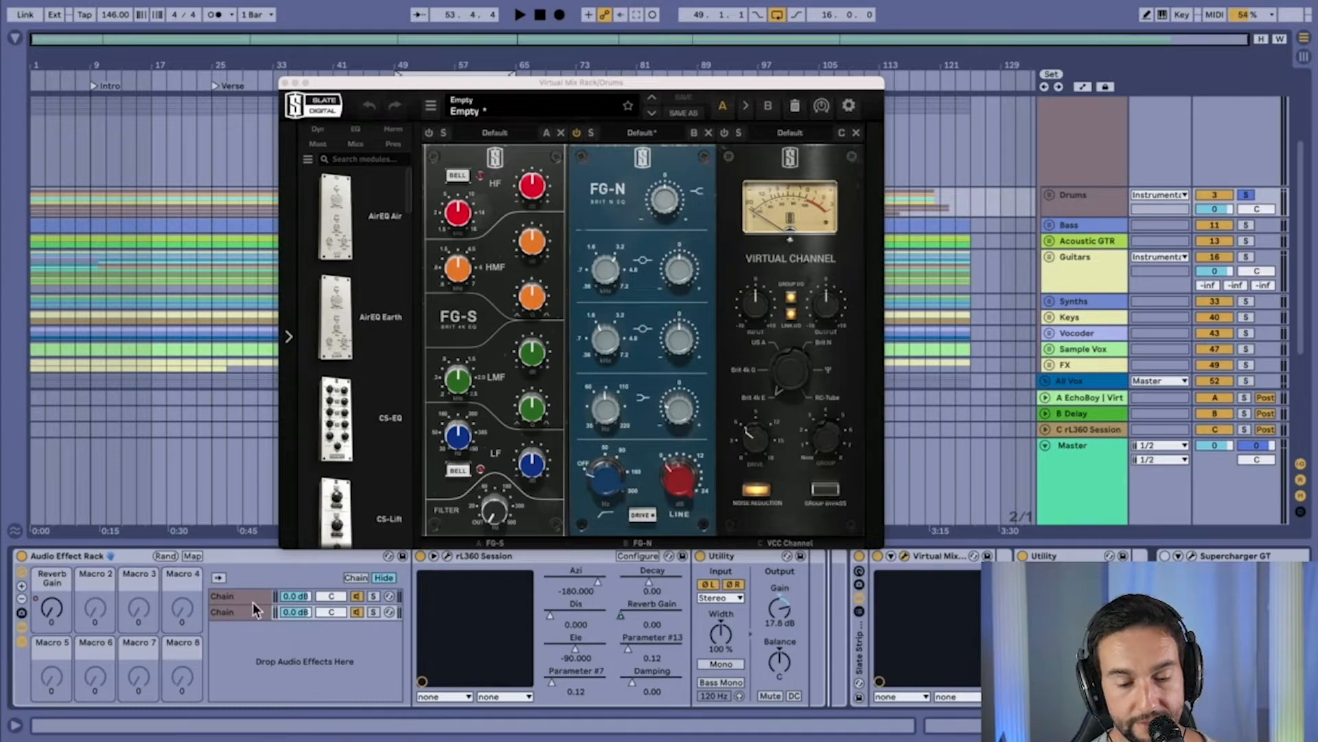
{"action": "scroll", "coordinate": [253, 602], "scroll_direction": "left", "scroll_amount": 5}
{"action": "left_click", "coordinate": [72, 599]}
{"action": "left_click", "coordinate": [72, 616]}
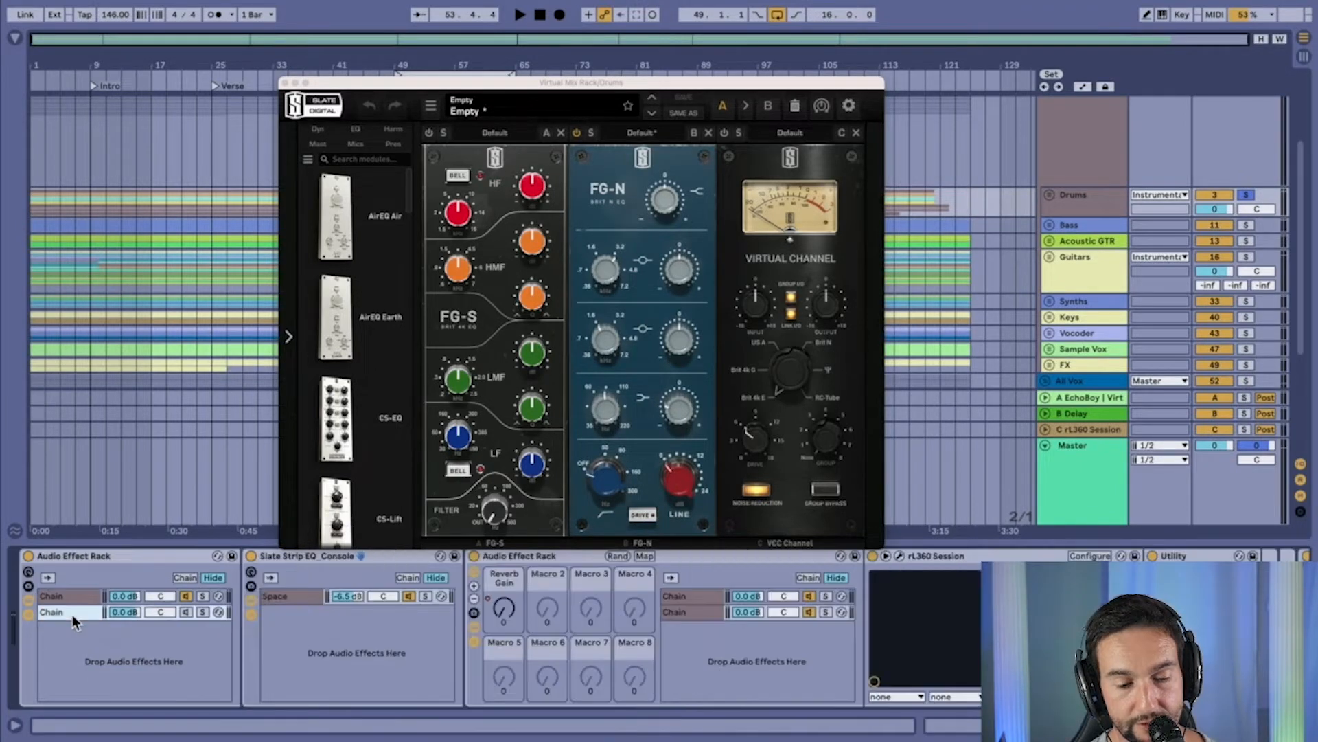
{"action": "scroll", "coordinate": [648, 644], "scroll_direction": "right", "scroll_amount": 10}
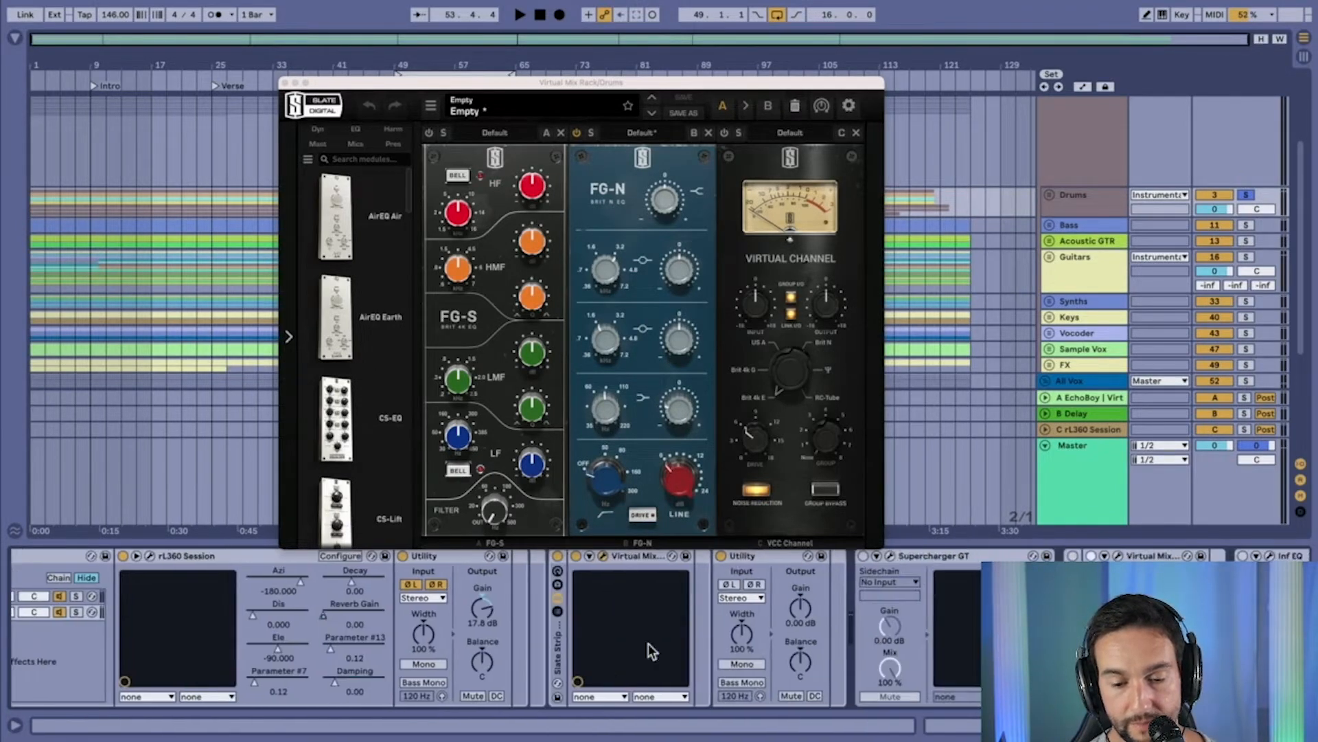
{"action": "scroll", "coordinate": [648, 645], "scroll_direction": "left", "scroll_amount": 10}
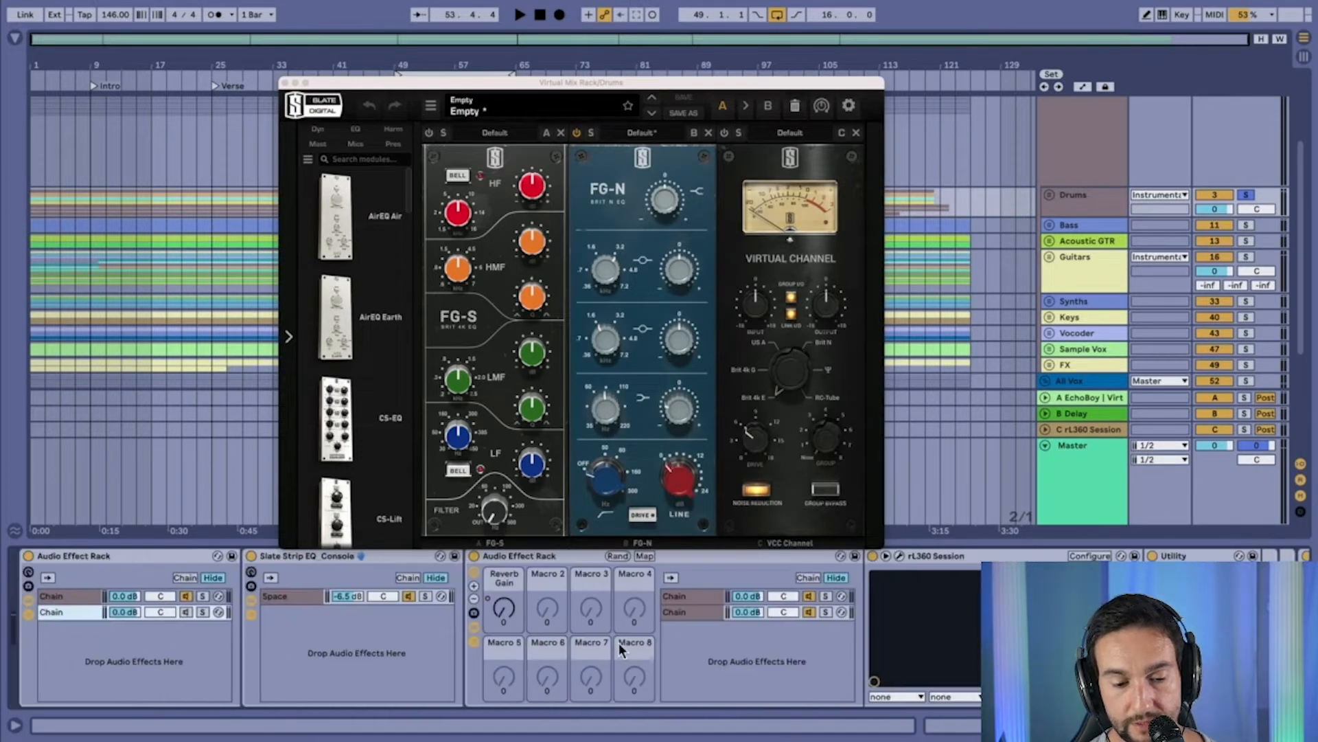
- Show the first chain's devices, switch back to the second chain, and close the Virtual Mix Rack window
{"action": "left_click", "coordinate": [76, 595]}
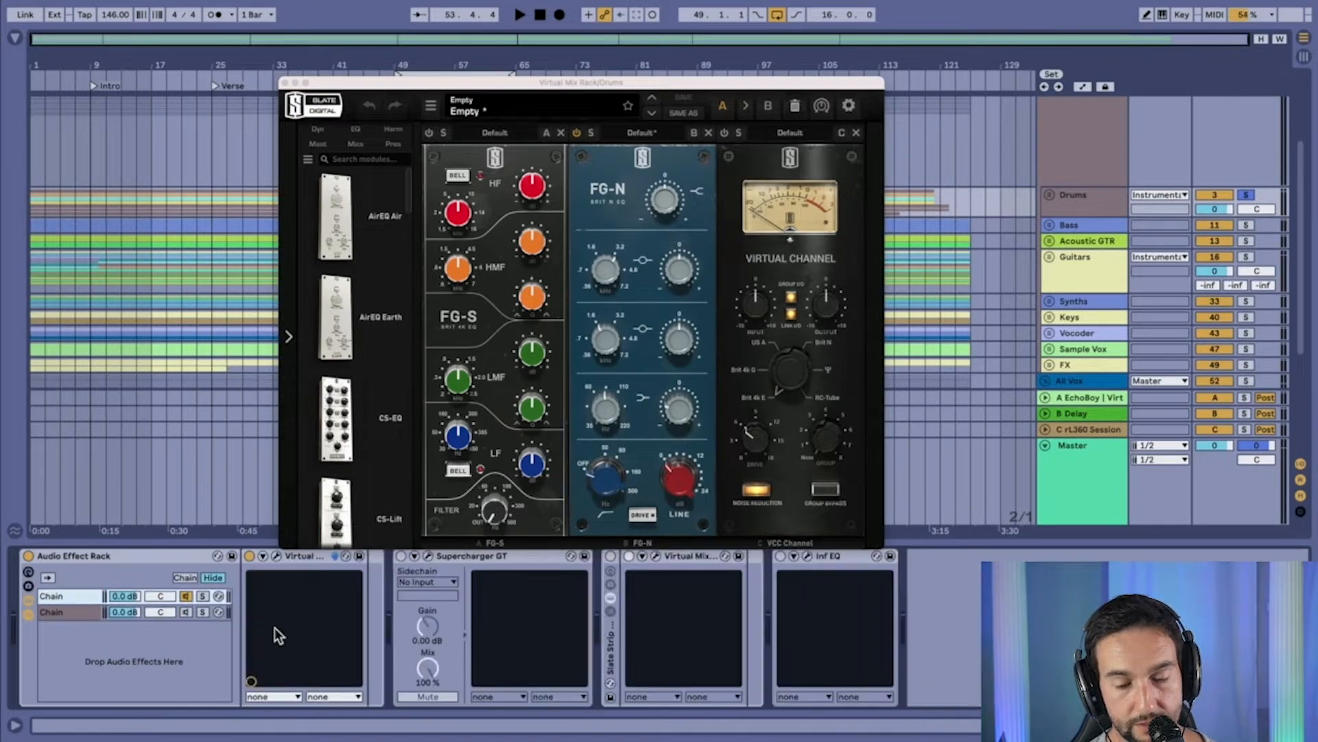
{"action": "left_click", "coordinate": [68, 613]}
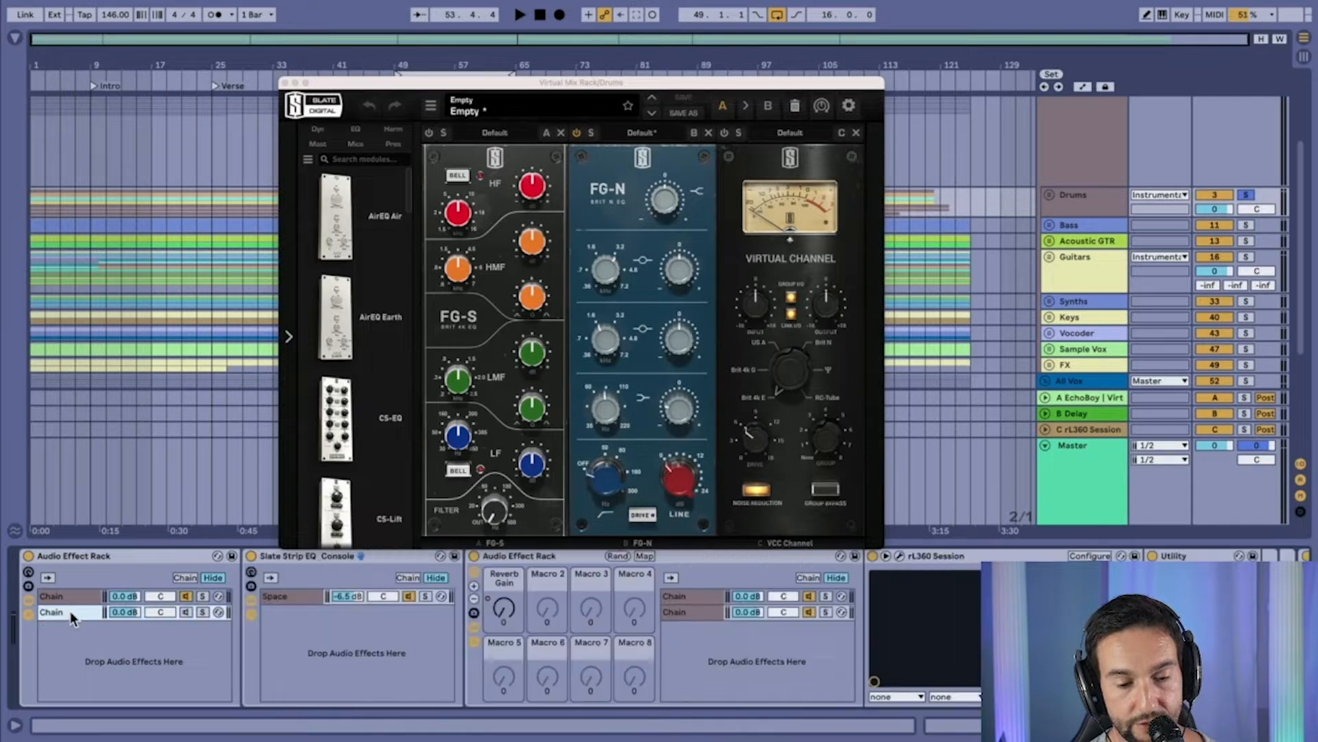
{"action": "left_click", "coordinate": [287, 82]}
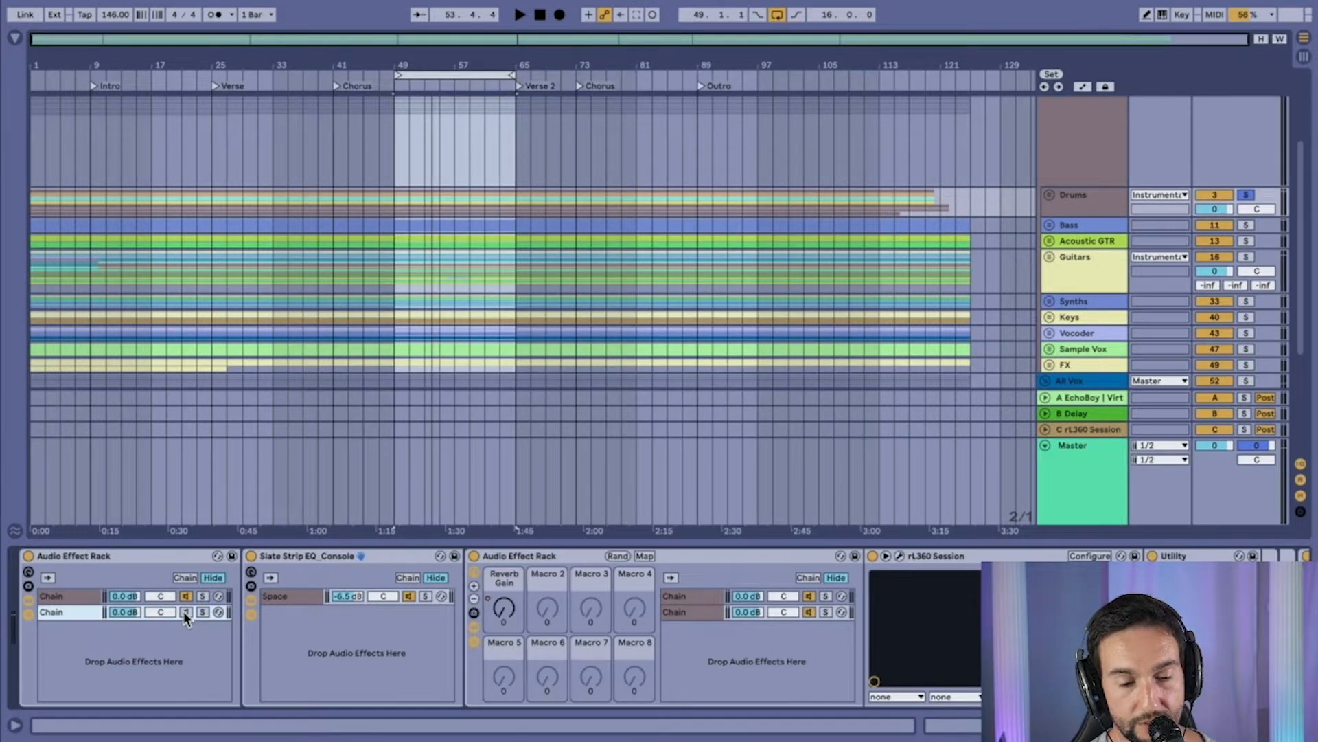
- Switch on Supercharger GT in the Drums chain, open its plugin window, and place it over the upper arrangement
{"action": "scroll", "coordinate": [258, 640], "scroll_direction": "right", "scroll_amount": 5}
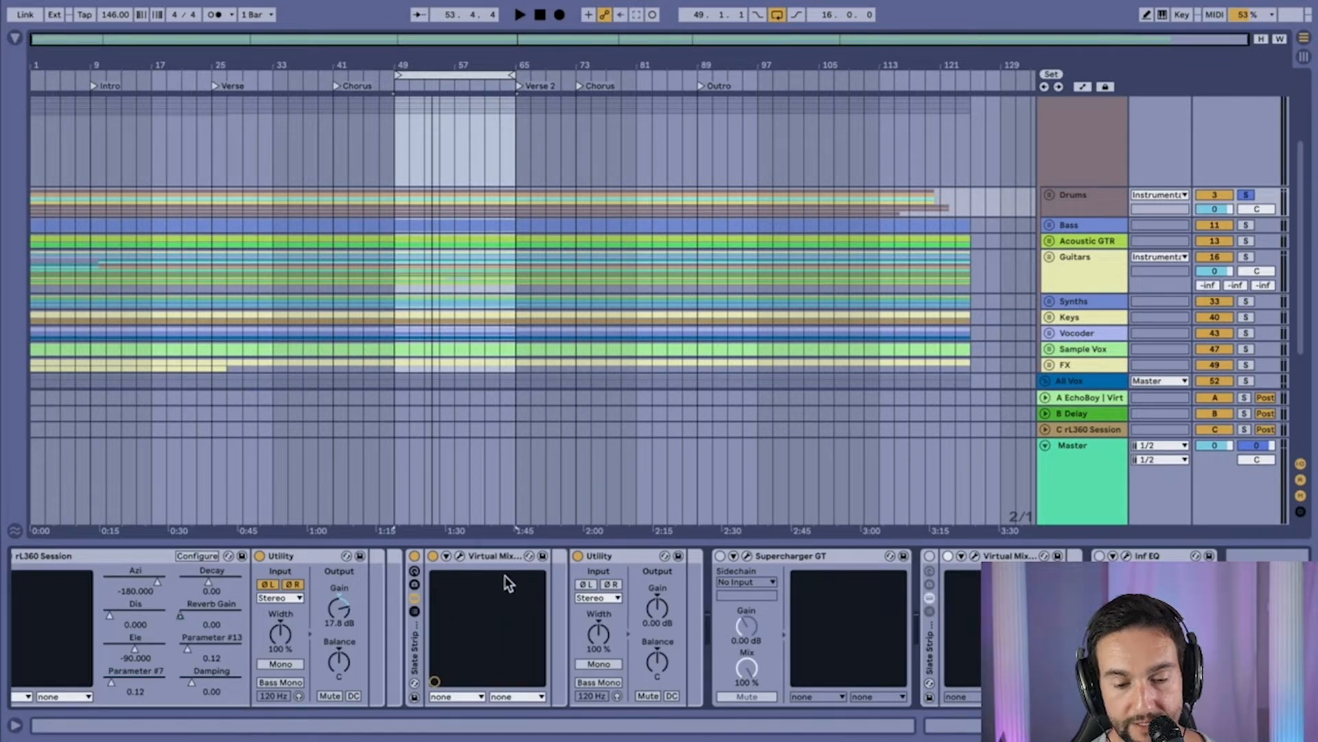
{"action": "left_click", "coordinate": [783, 557]}
{"action": "left_click", "coordinate": [720, 555]}
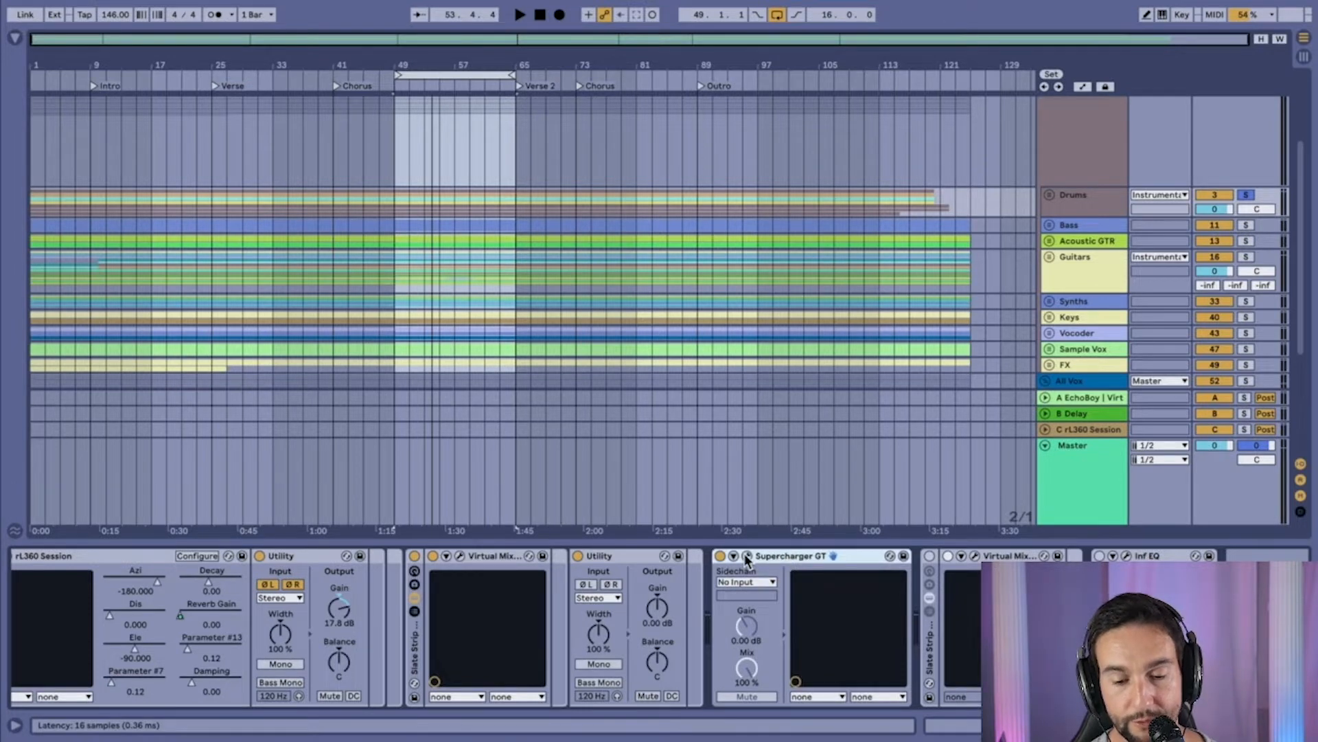
{"action": "left_click", "coordinate": [747, 556]}
{"action": "left_click_drag", "start_coordinate": [644, 203], "coordinate": [575, 75]}
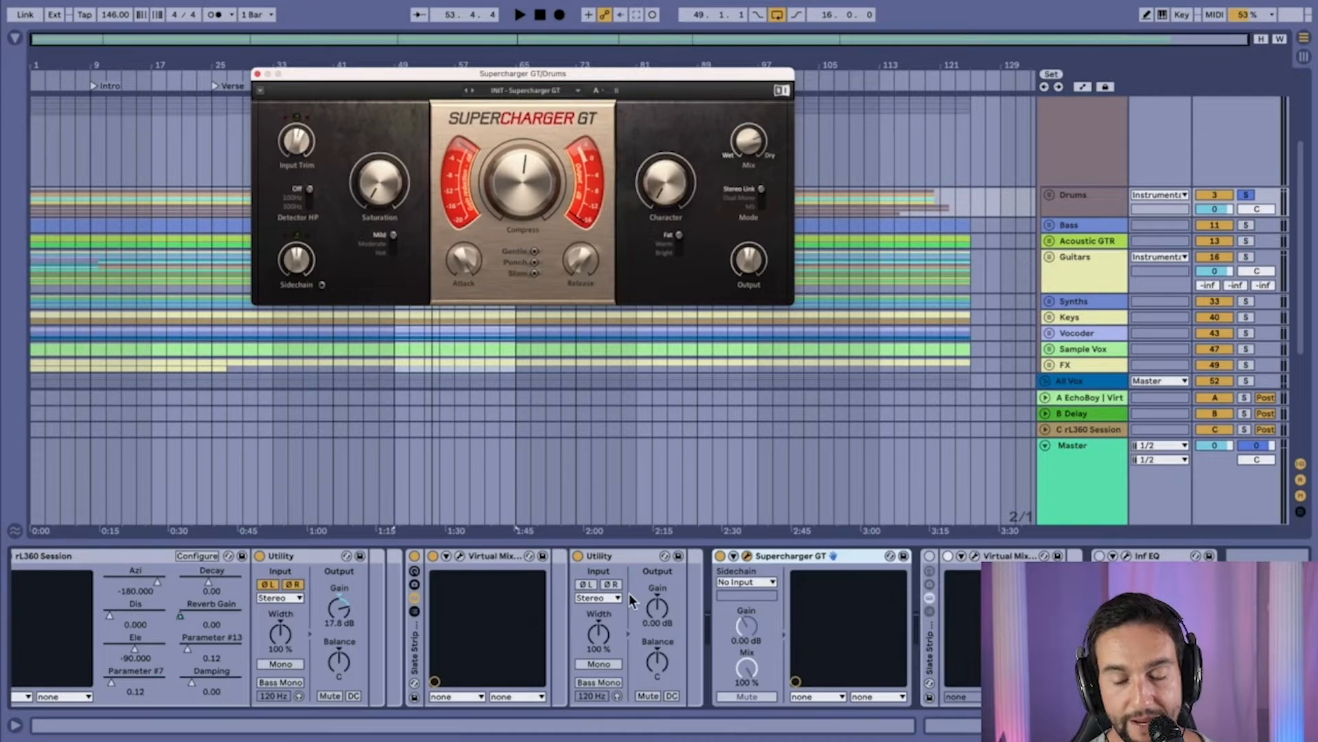
- Play the looped chorus while alternately bypassing and enabling Supercharger GT to compare the sound, and stop playback
{"action": "left_click", "coordinate": [720, 556]}
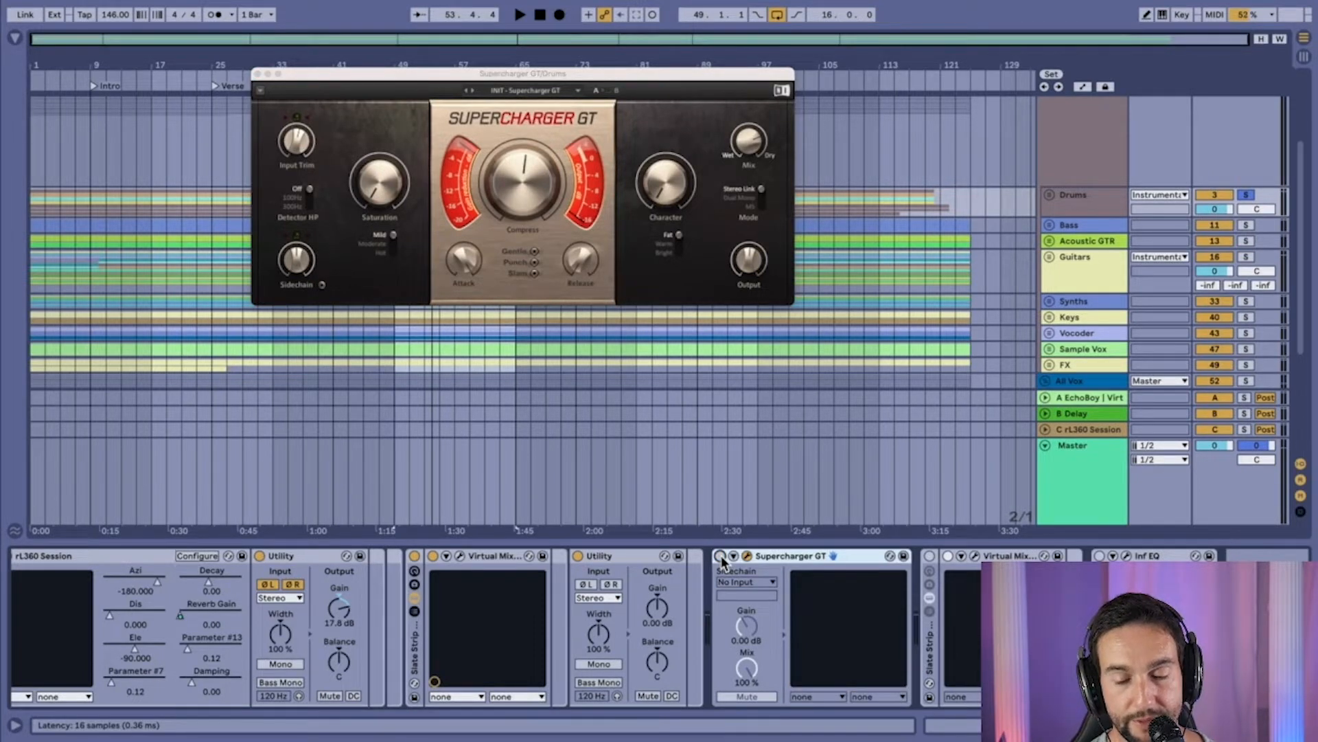
{"action": "left_click", "coordinate": [721, 556]}
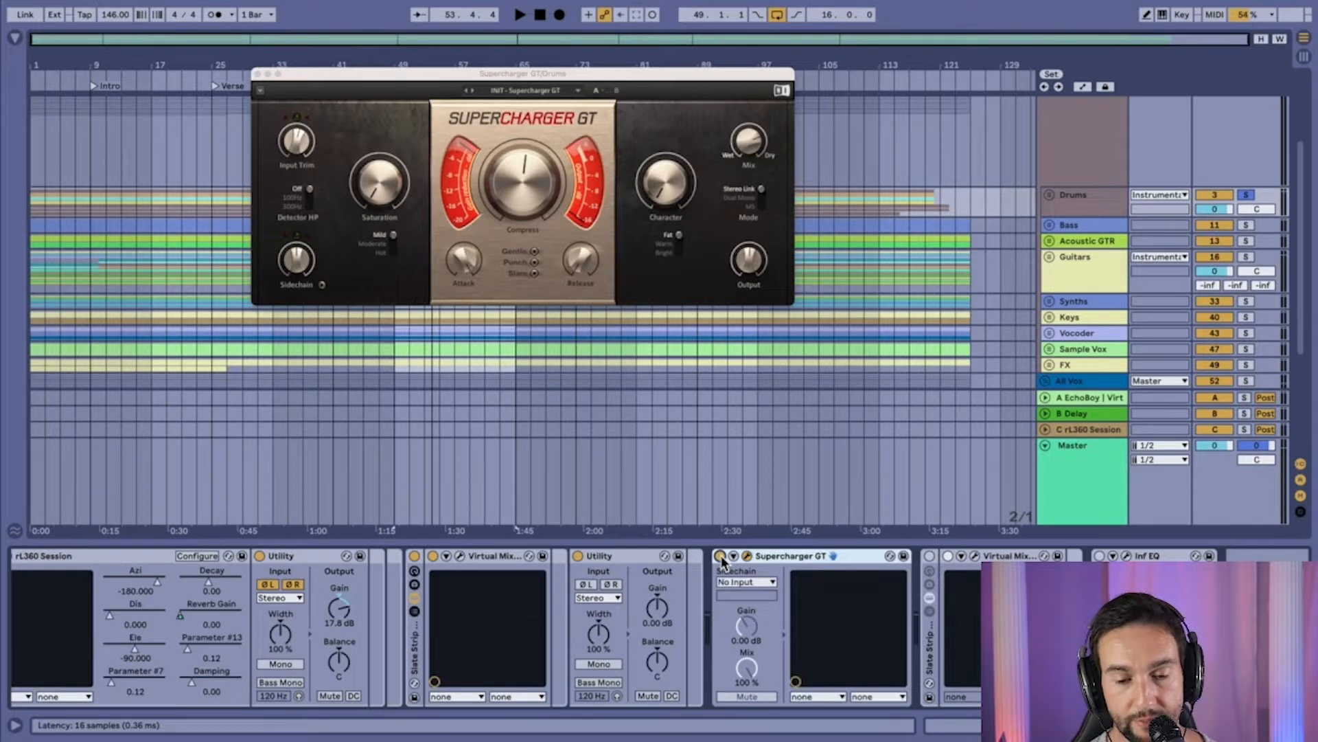
{"action": "left_click", "coordinate": [720, 556]}
{"action": "key", "text": "space"}
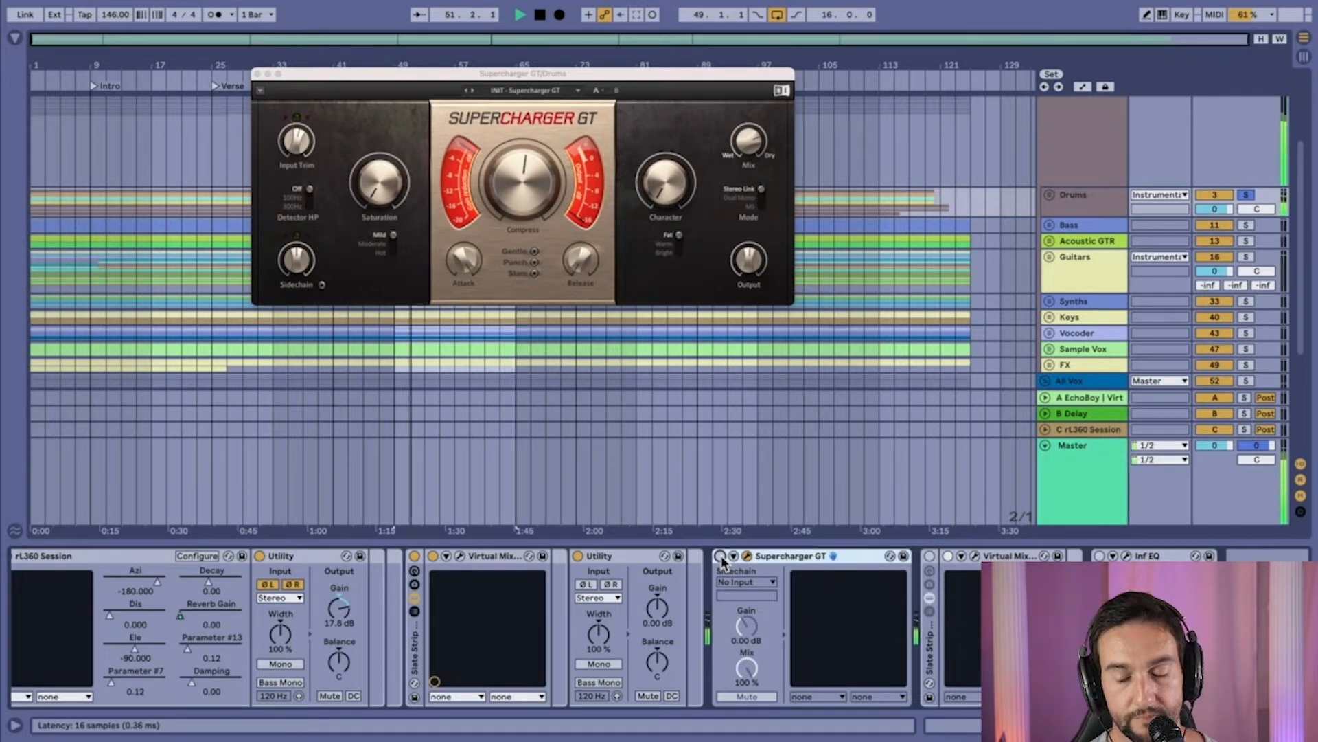
{"action": "left_click", "coordinate": [720, 556]}
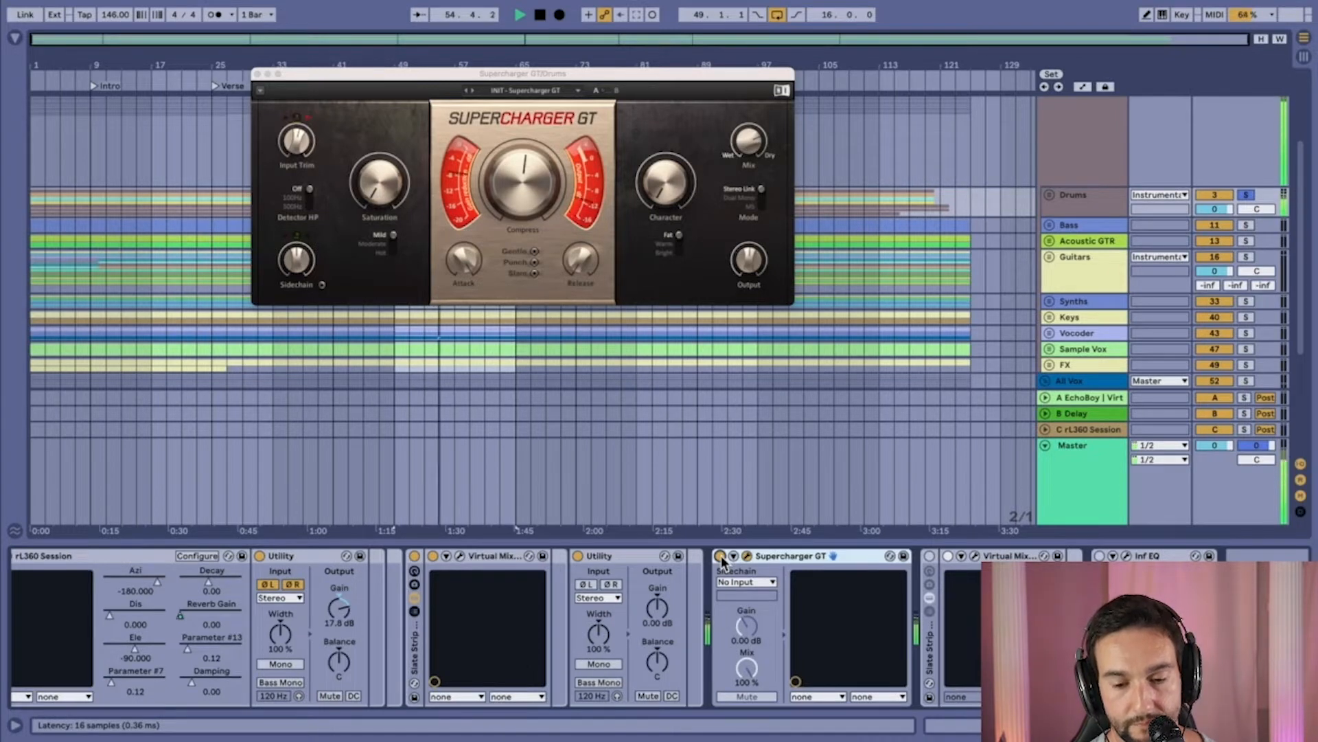
{"action": "left_click", "coordinate": [720, 556]}
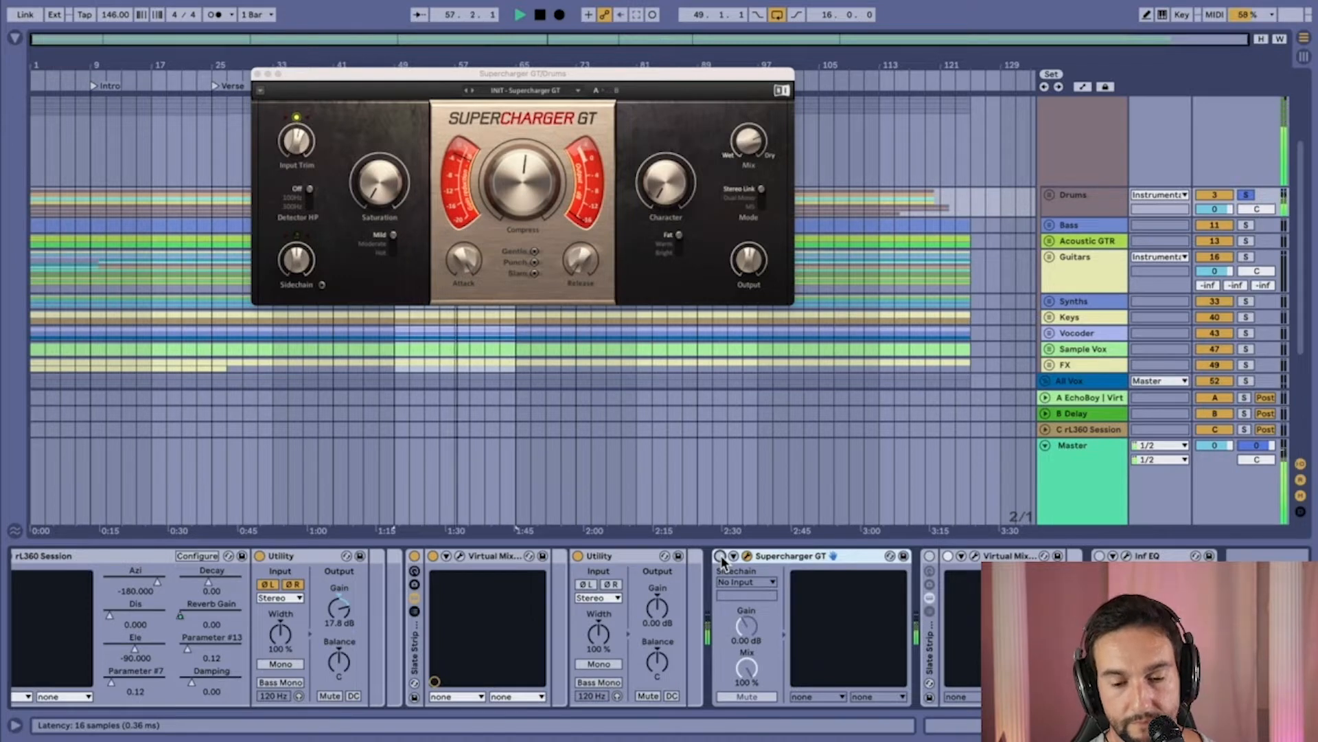
{"action": "left_click", "coordinate": [720, 556]}
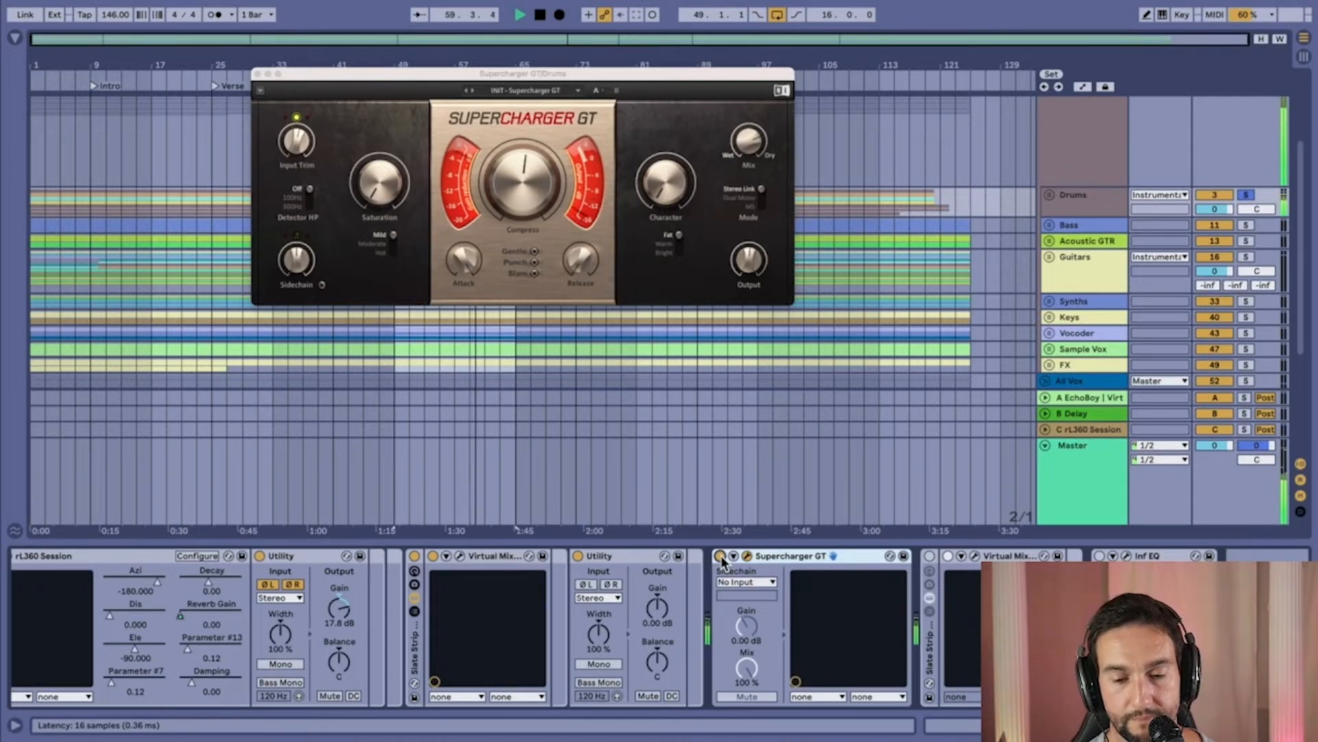
{"action": "left_click", "coordinate": [721, 556]}
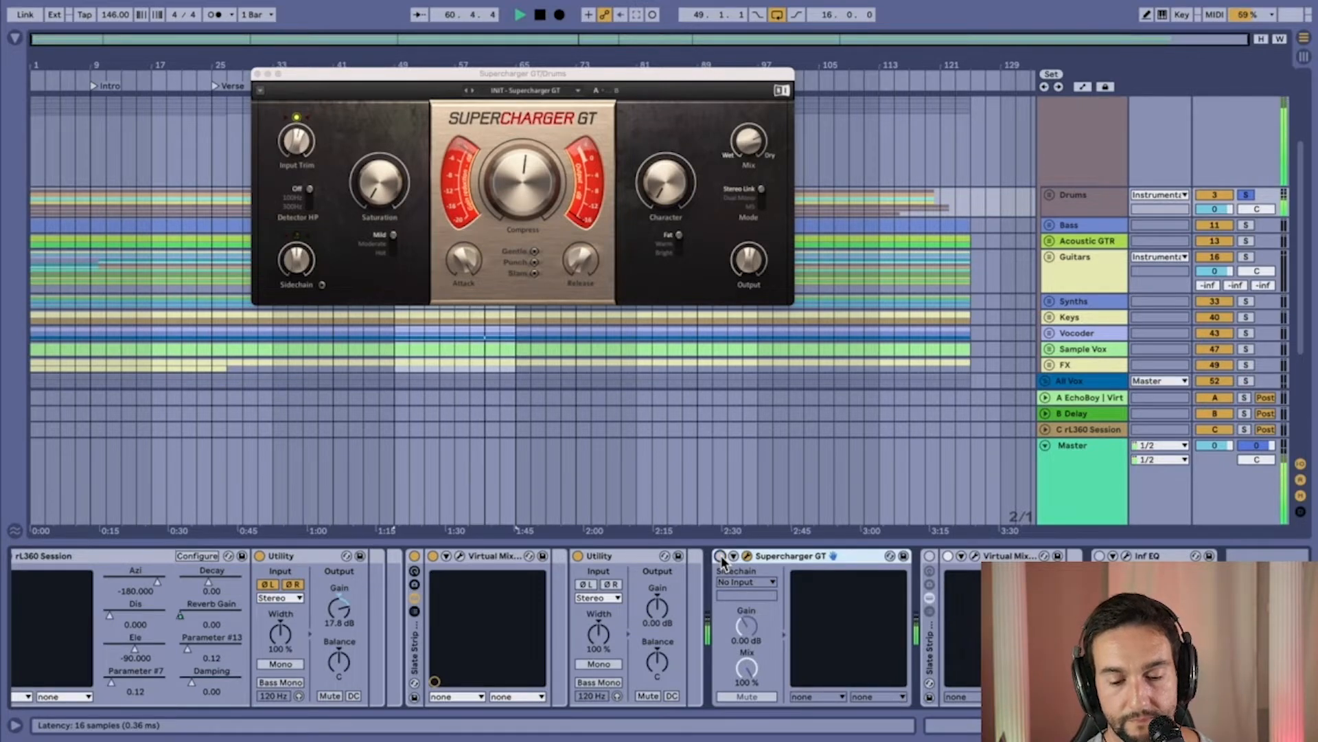
{"action": "key", "text": "space"}
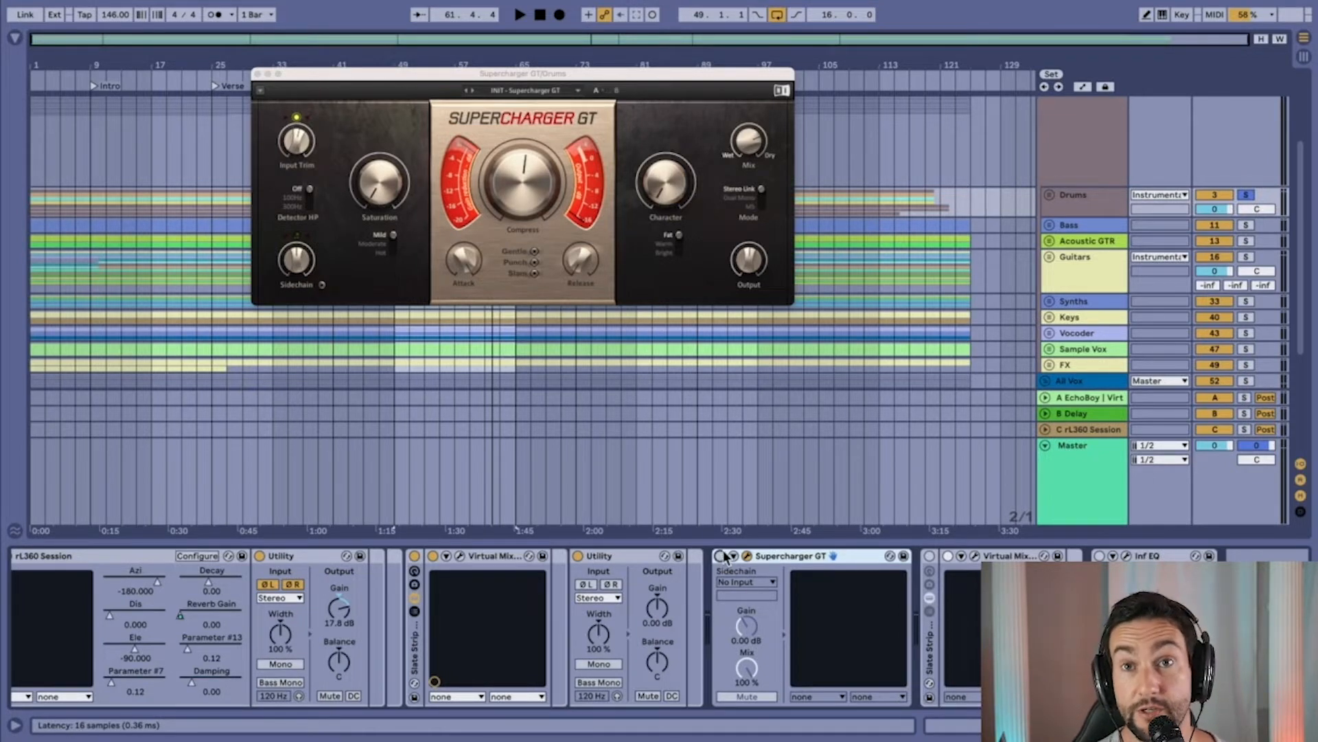
- Try Supercharger GT's Mix knob, replay the looped chorus to compare the compressor on and off, and stop with it enabled
{"action": "mouse_move", "coordinate": [754, 154]}
{"action": "left_click", "coordinate": [750, 143]}
{"action": "double_click", "coordinate": [750, 143]}
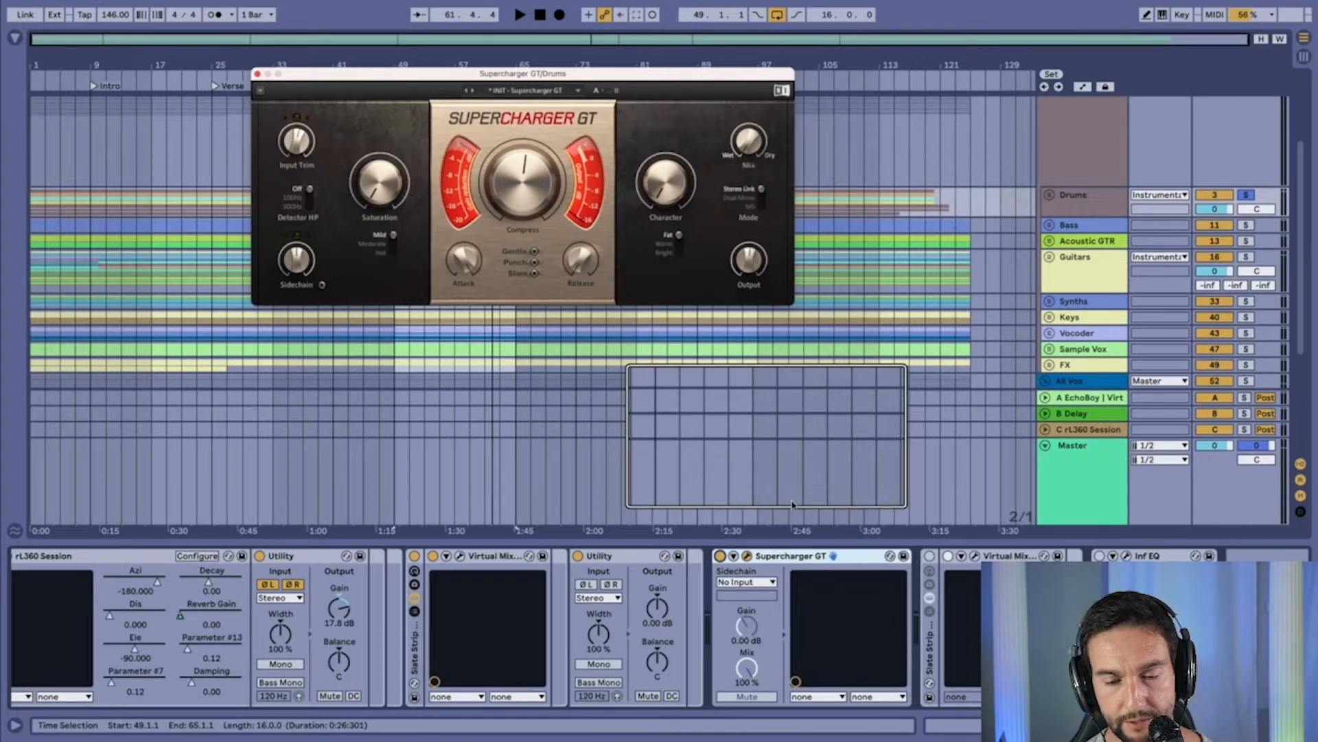
{"action": "key", "text": "space"}
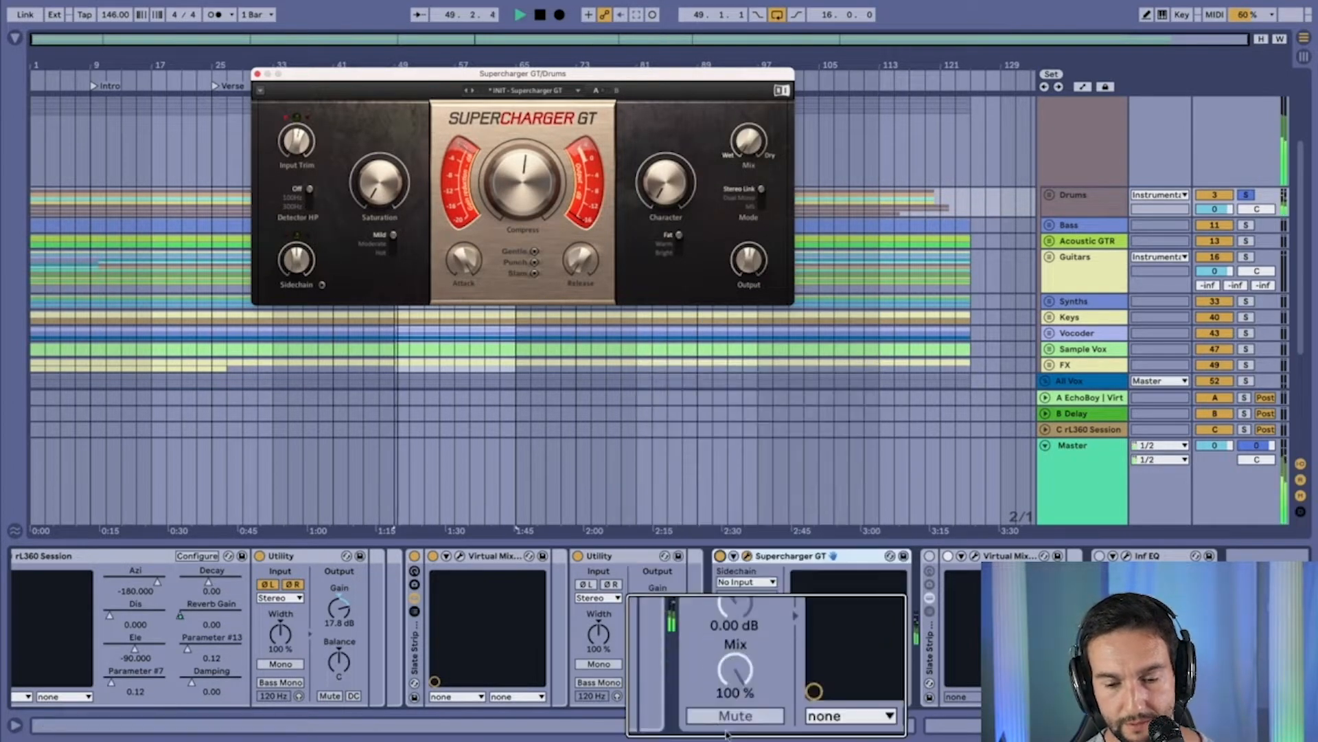
{"action": "left_click", "coordinate": [721, 557]}
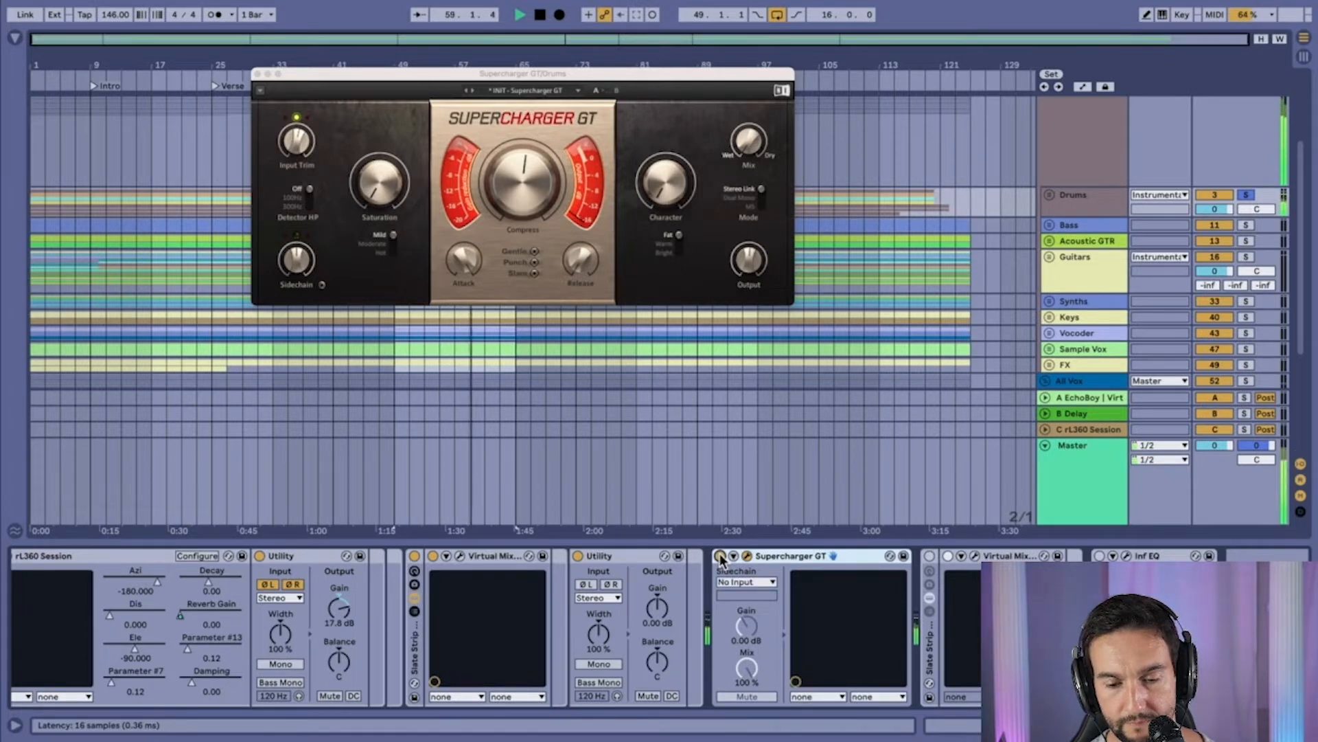
{"action": "key", "text": "space"}
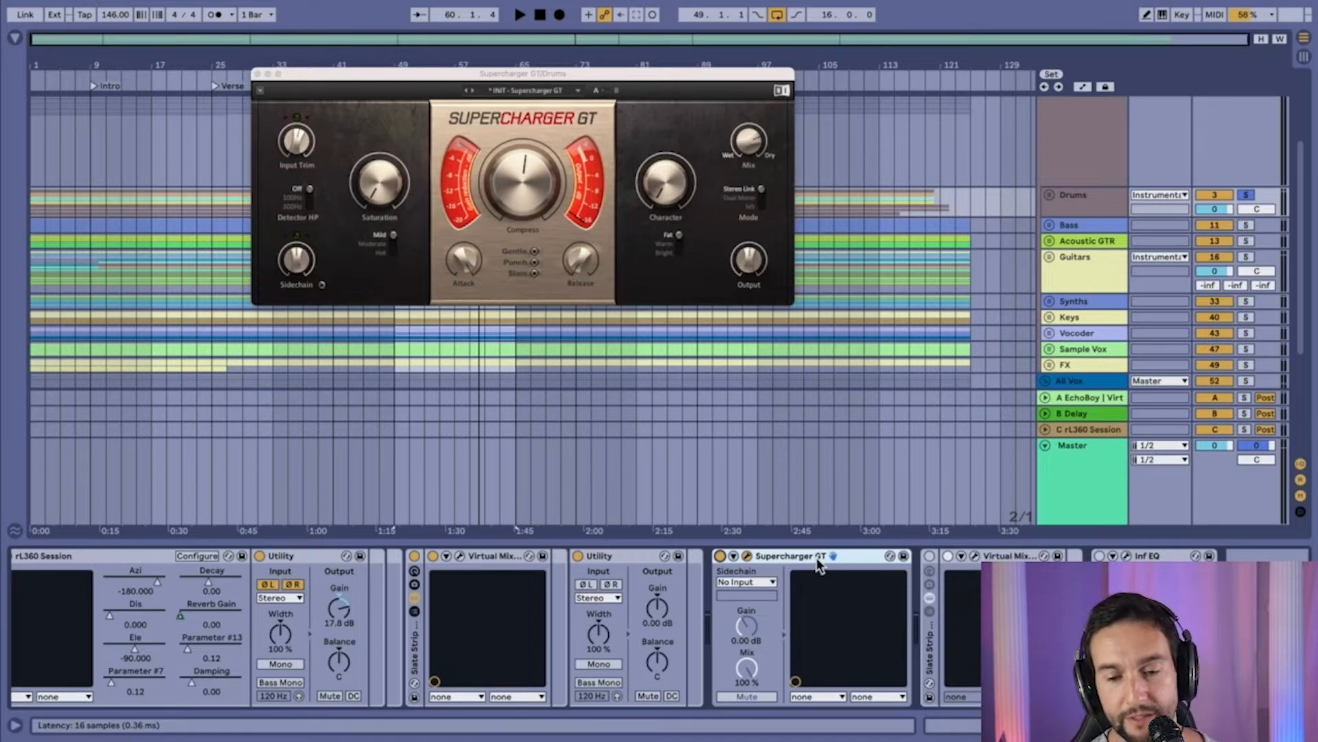
{"action": "mouse_move", "coordinate": [758, 146]}
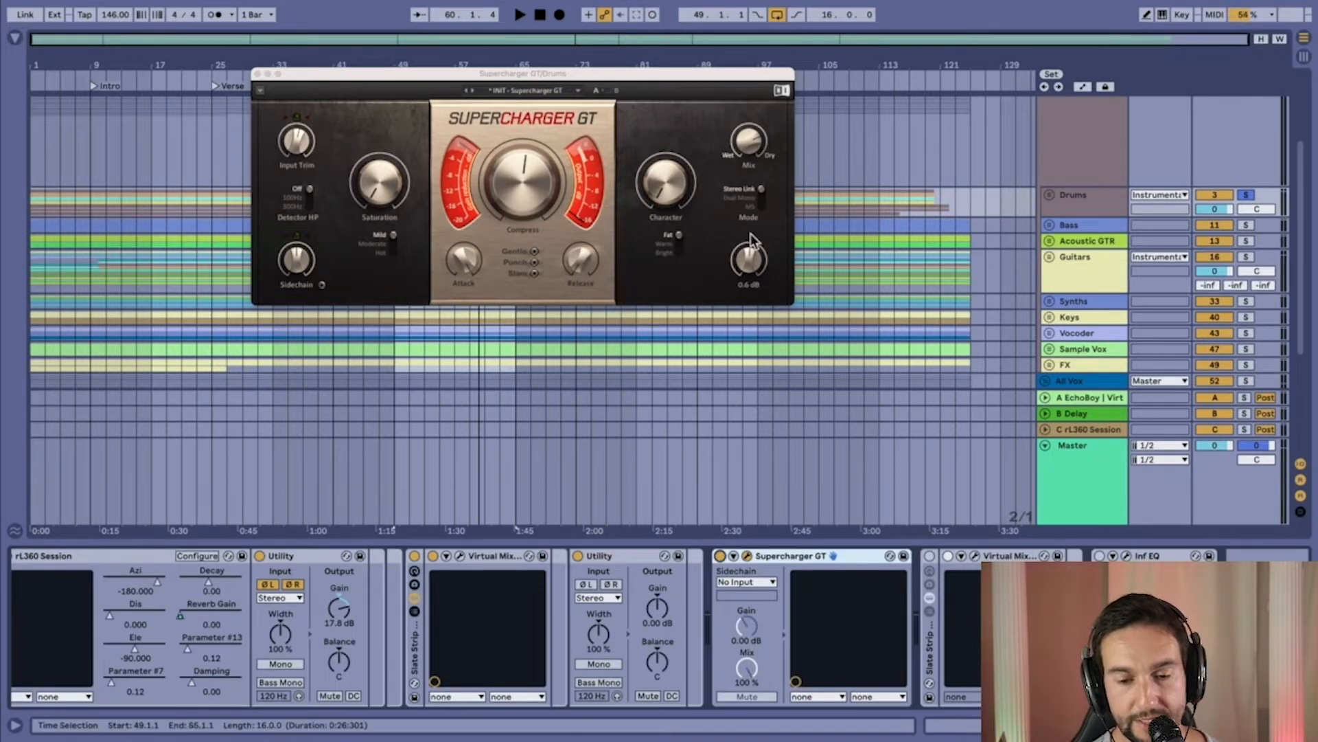
- Enable the Slate Strip rack after Supercharger GT, show its Virtual Mix Rack settings, and close both open plugin windows
{"action": "left_click", "coordinate": [939, 597]}
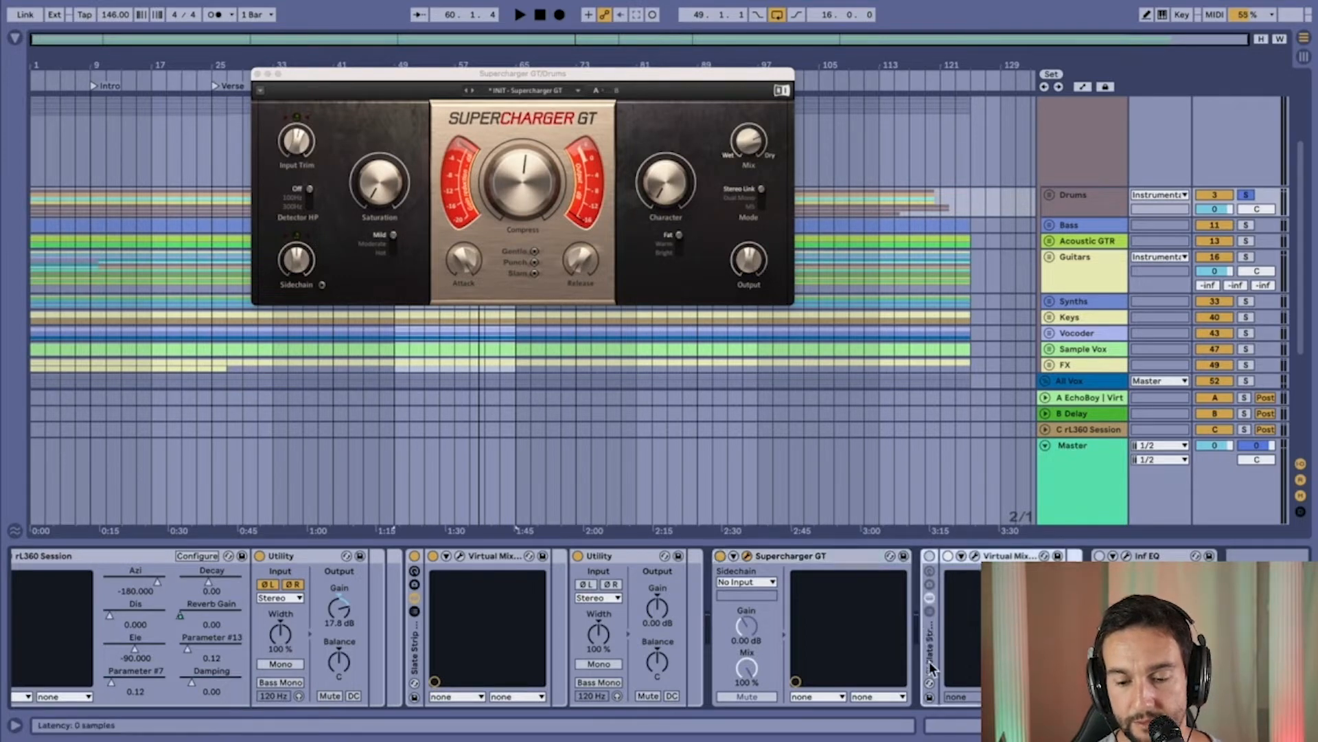
{"action": "left_click", "coordinate": [928, 556]}
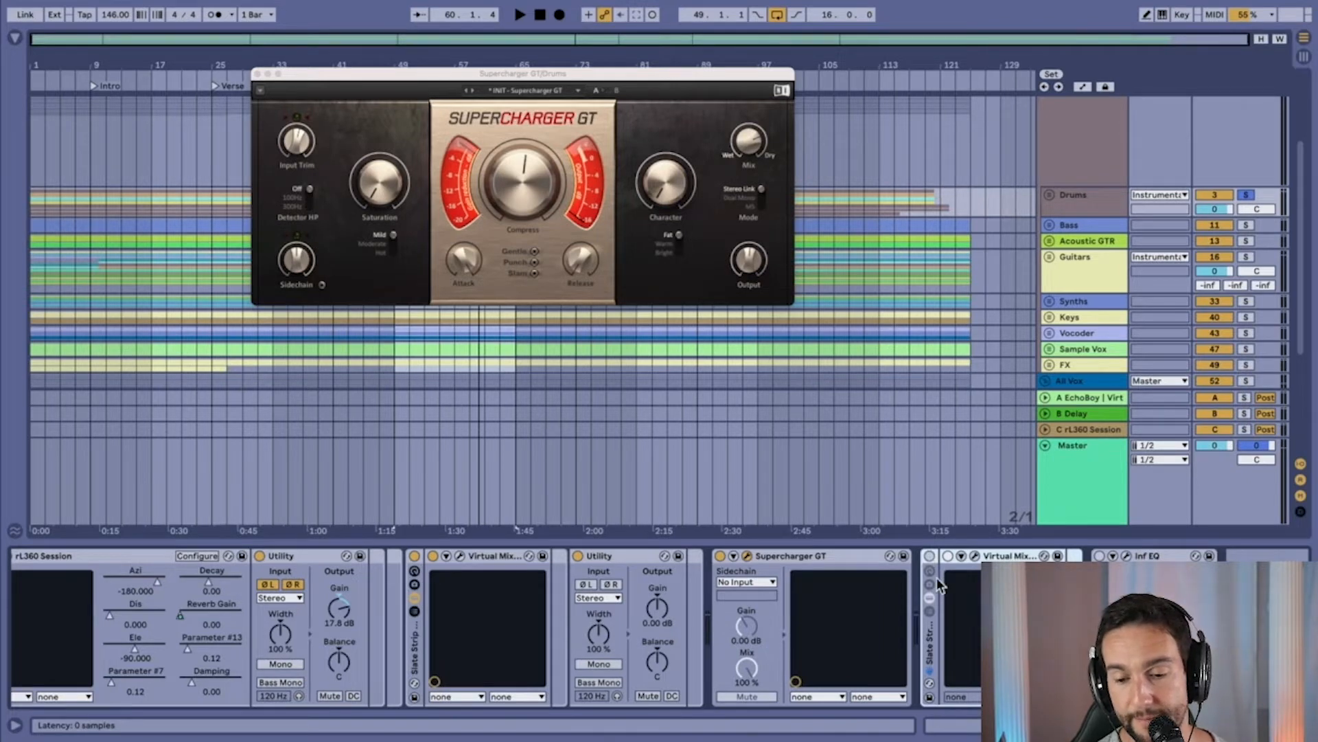
{"action": "left_click", "coordinate": [975, 556]}
{"action": "left_click_drag", "start_coordinate": [690, 175], "coordinate": [606, 46]}
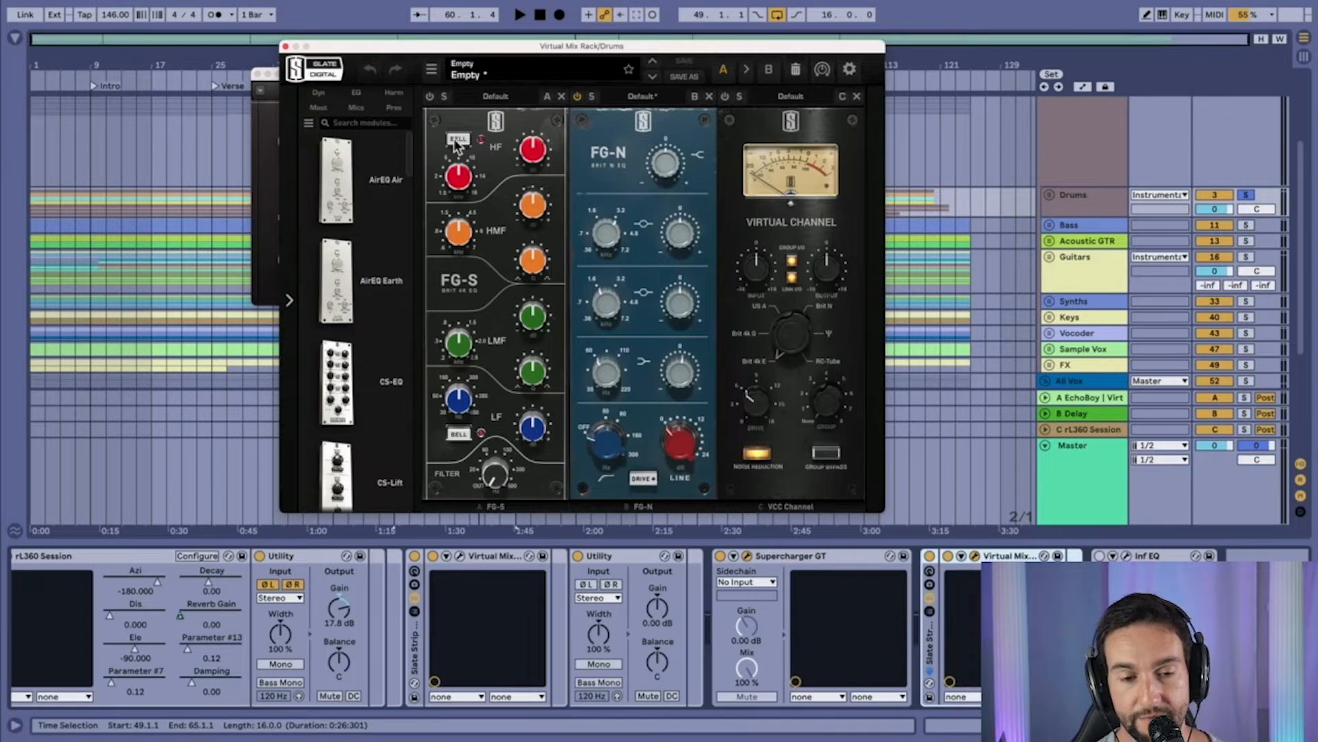
{"action": "left_click", "coordinate": [285, 46]}
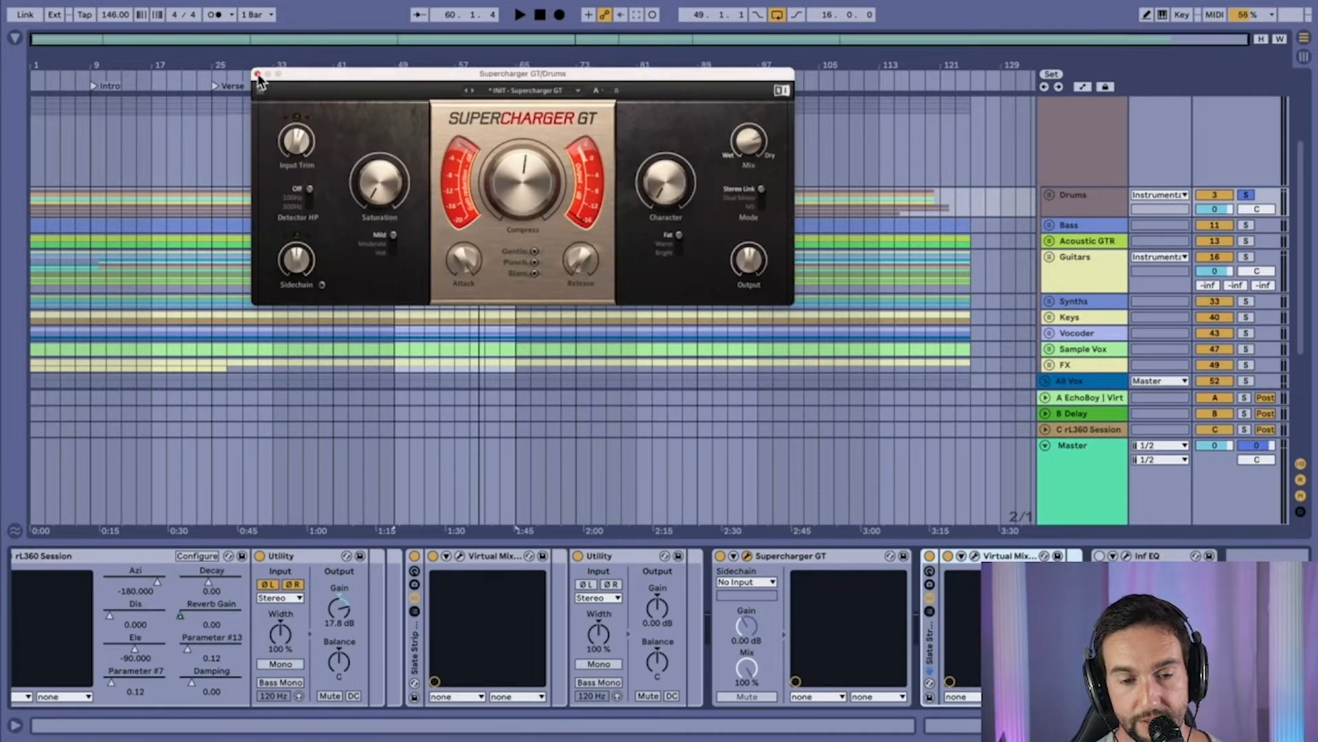
{"action": "left_click", "coordinate": [258, 74]}
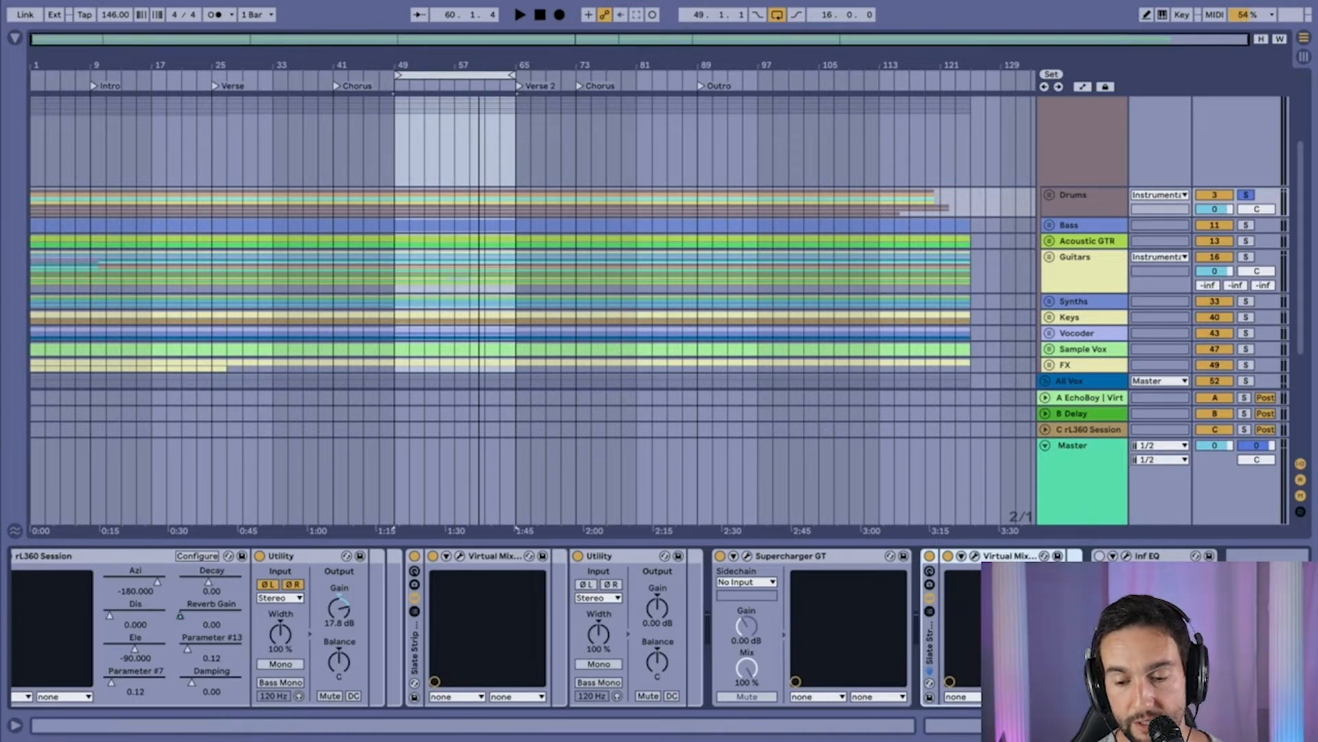
- Open Inf EQ at the end of the chain, move its window over the arrangement, and have the device switched on
{"action": "left_click", "coordinate": [1128, 556]}
{"action": "left_click_drag", "start_coordinate": [427, 160], "coordinate": [755, 100]}
{"action": "mouse_move", "coordinate": [594, 272]}
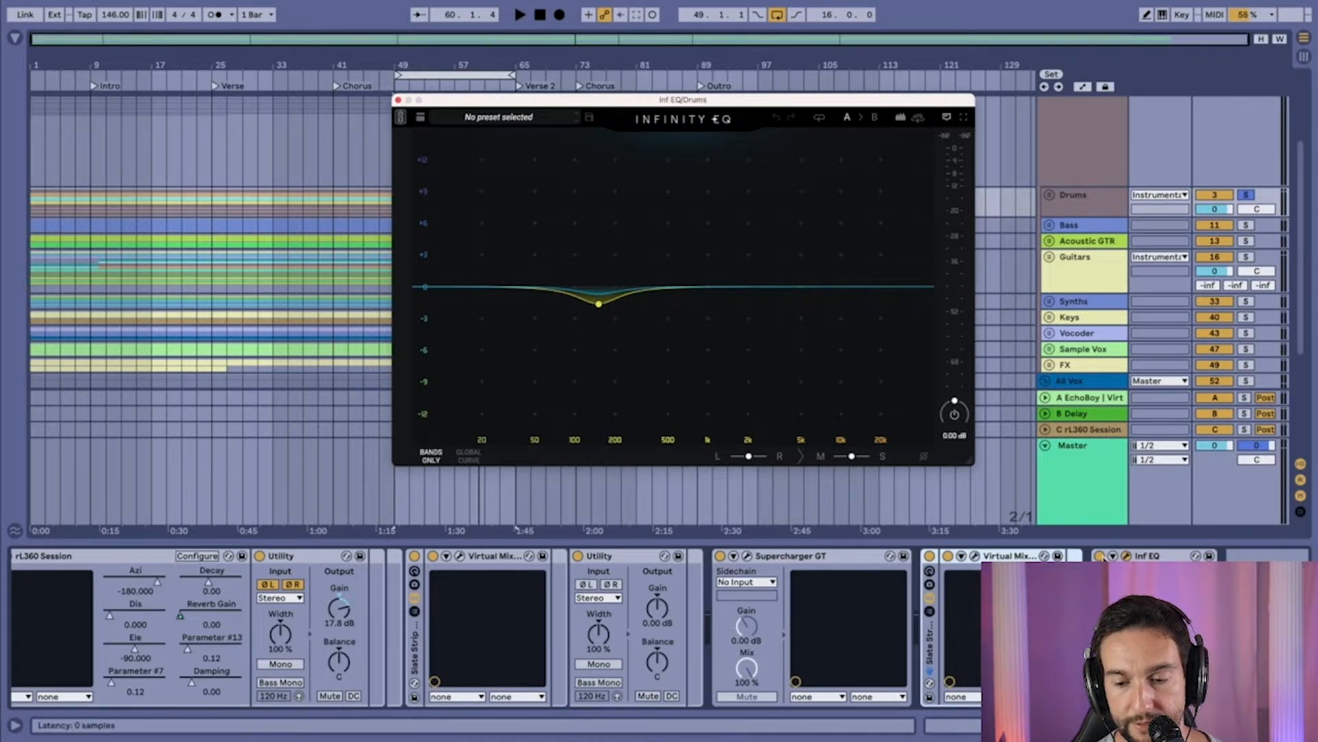
- Play the looped chorus with Inf EQ bypassed and re-enabled, stop playback, and show the controls of its low-mid cut band
{"action": "key", "text": "space"}
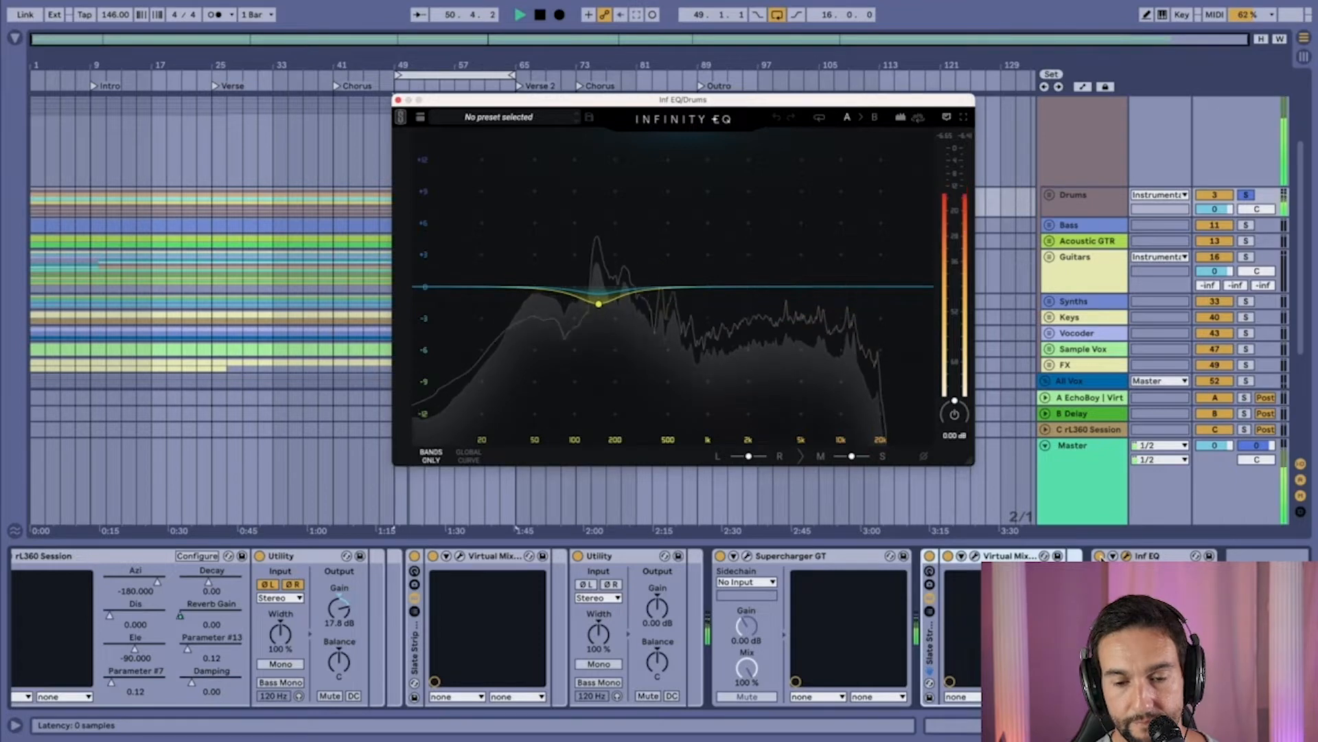
{"action": "left_click", "coordinate": [1099, 556]}
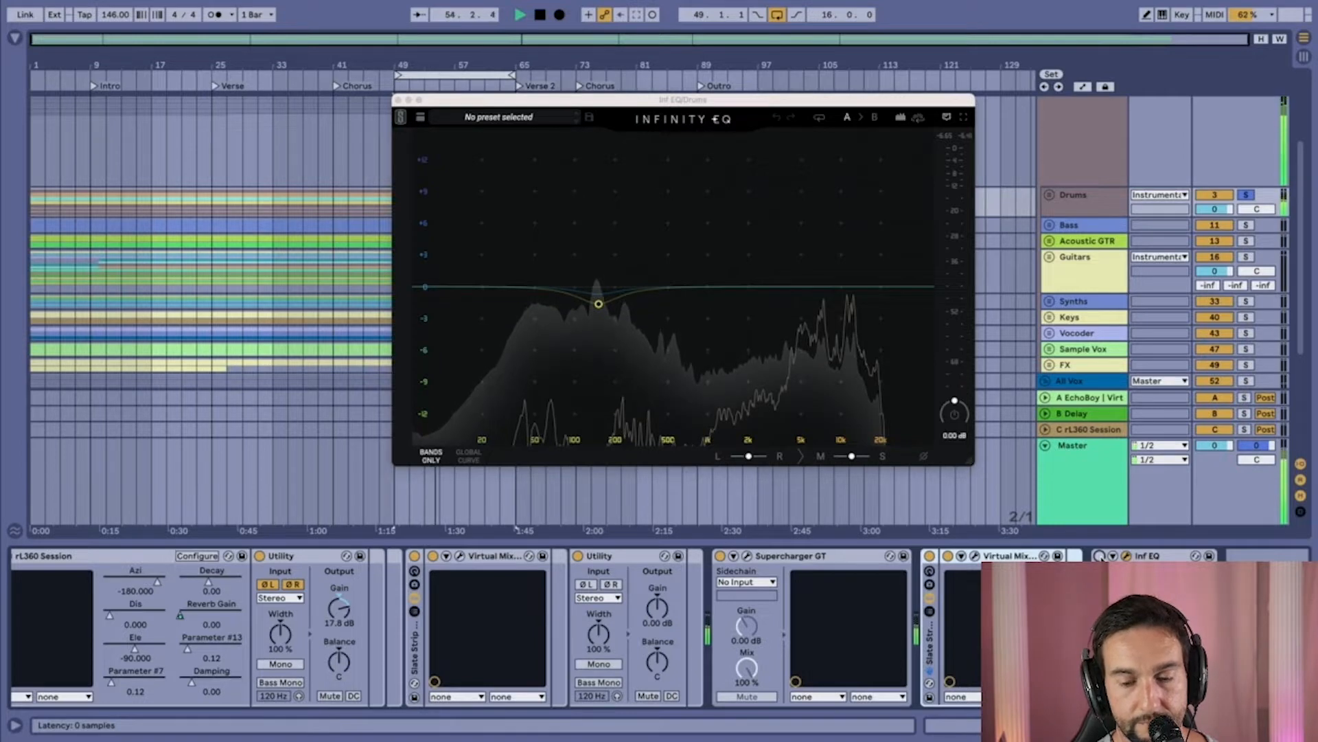
{"action": "left_click", "coordinate": [1100, 555]}
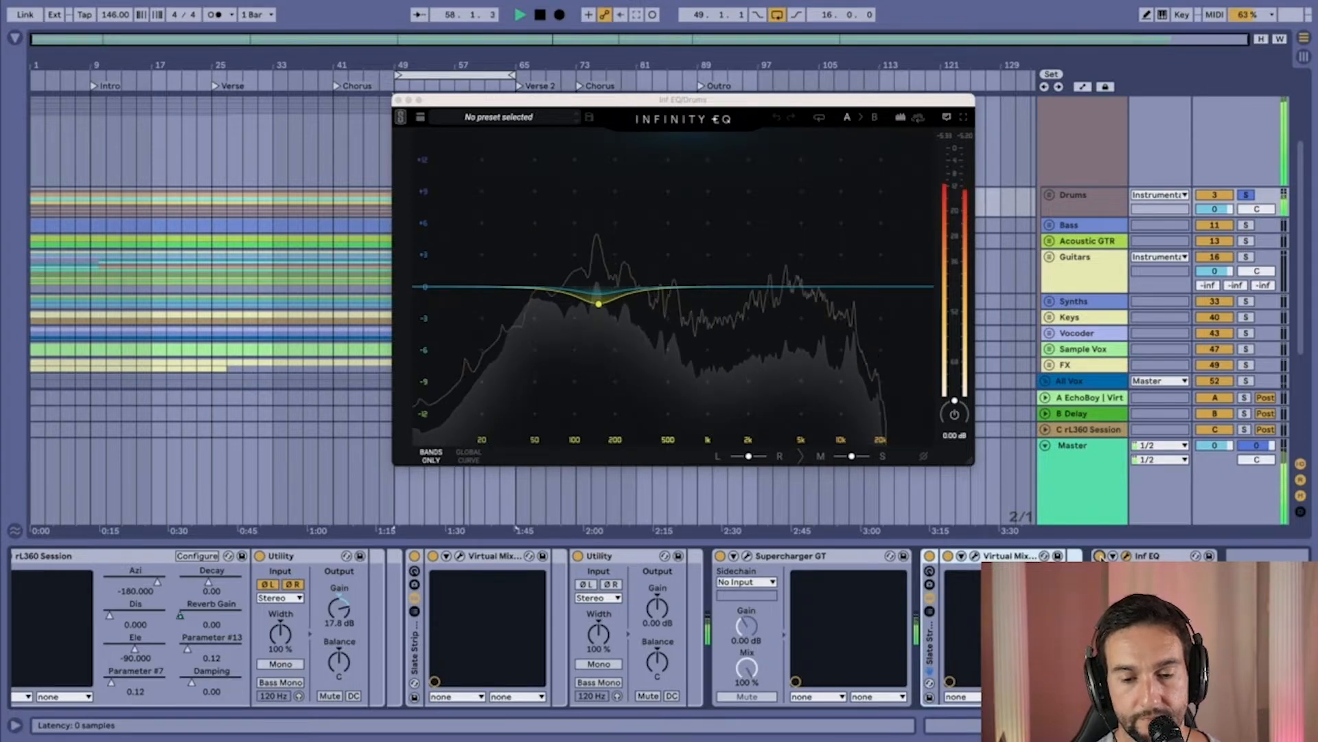
{"action": "key", "text": "space"}
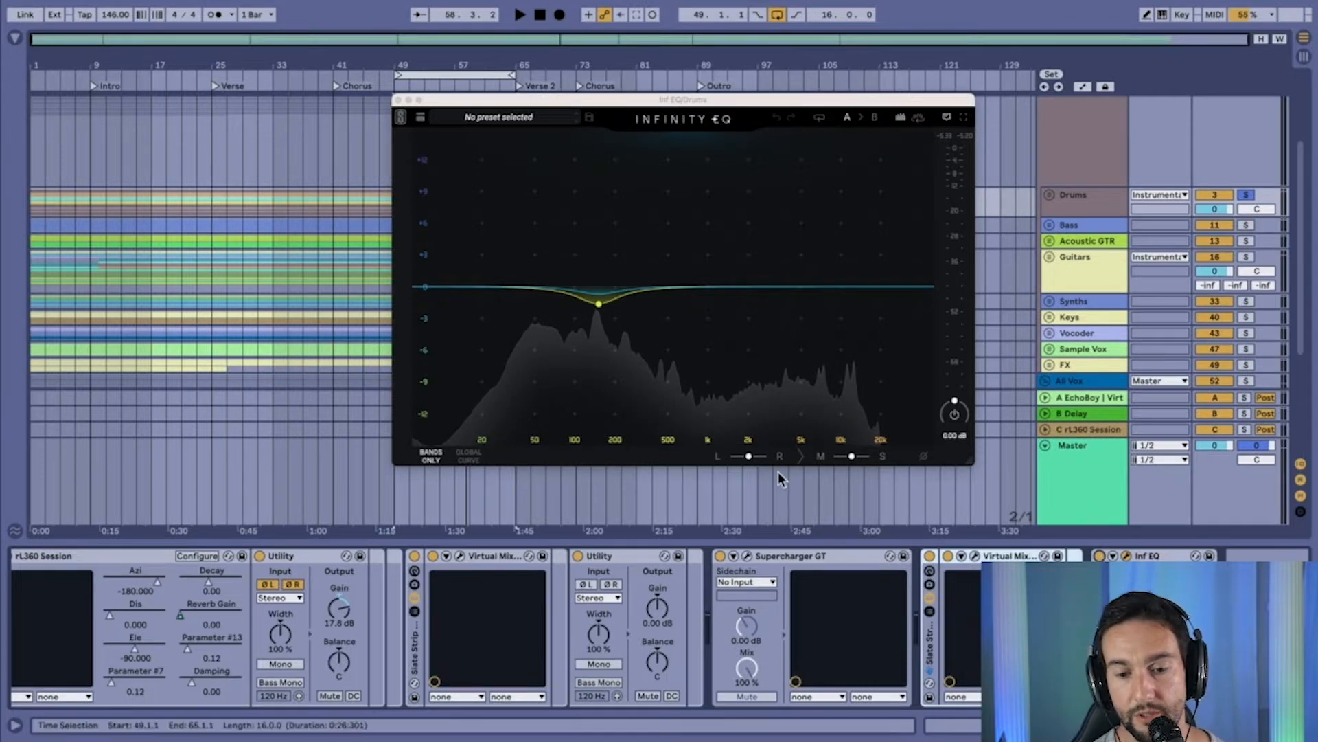
{"action": "mouse_move", "coordinate": [601, 309]}
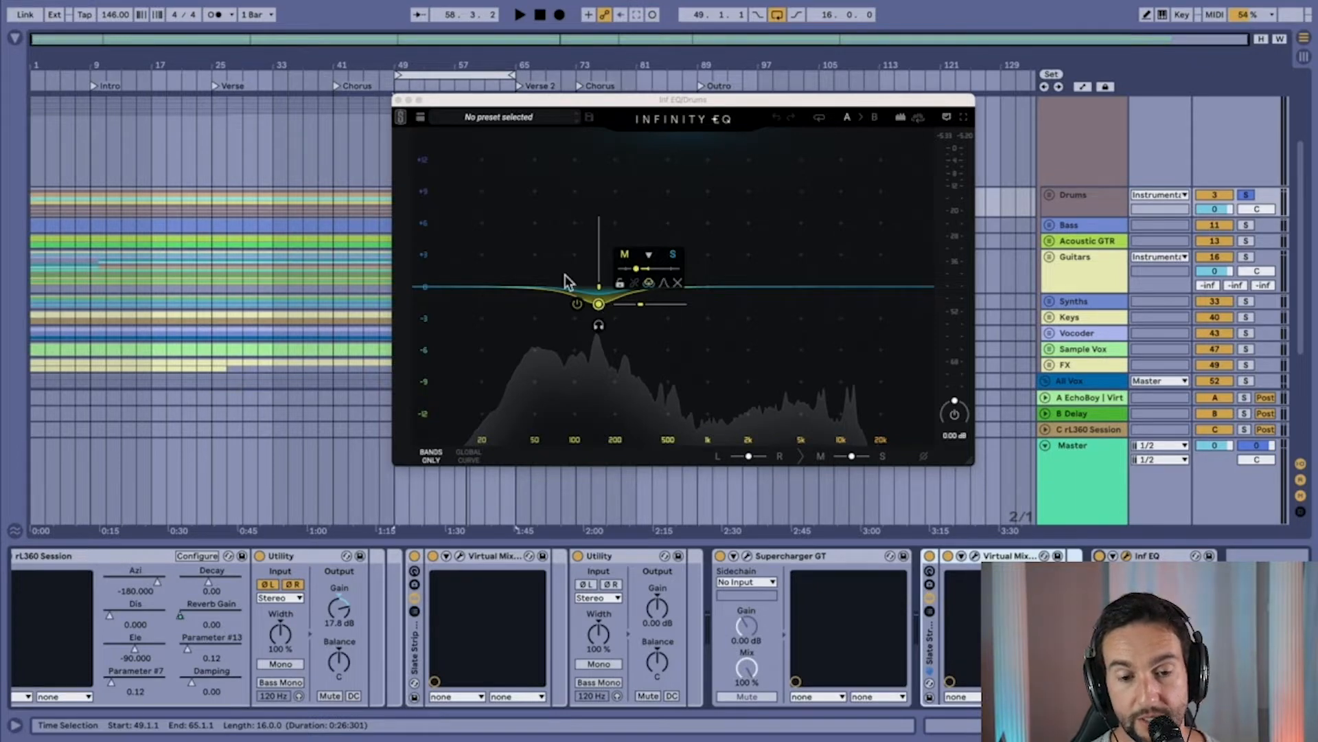
- Close Inf EQ, select the first rack's second chain, and open rL360 Session from the nested Reverb Gain rack's first chain
{"action": "left_click", "coordinate": [399, 100]}
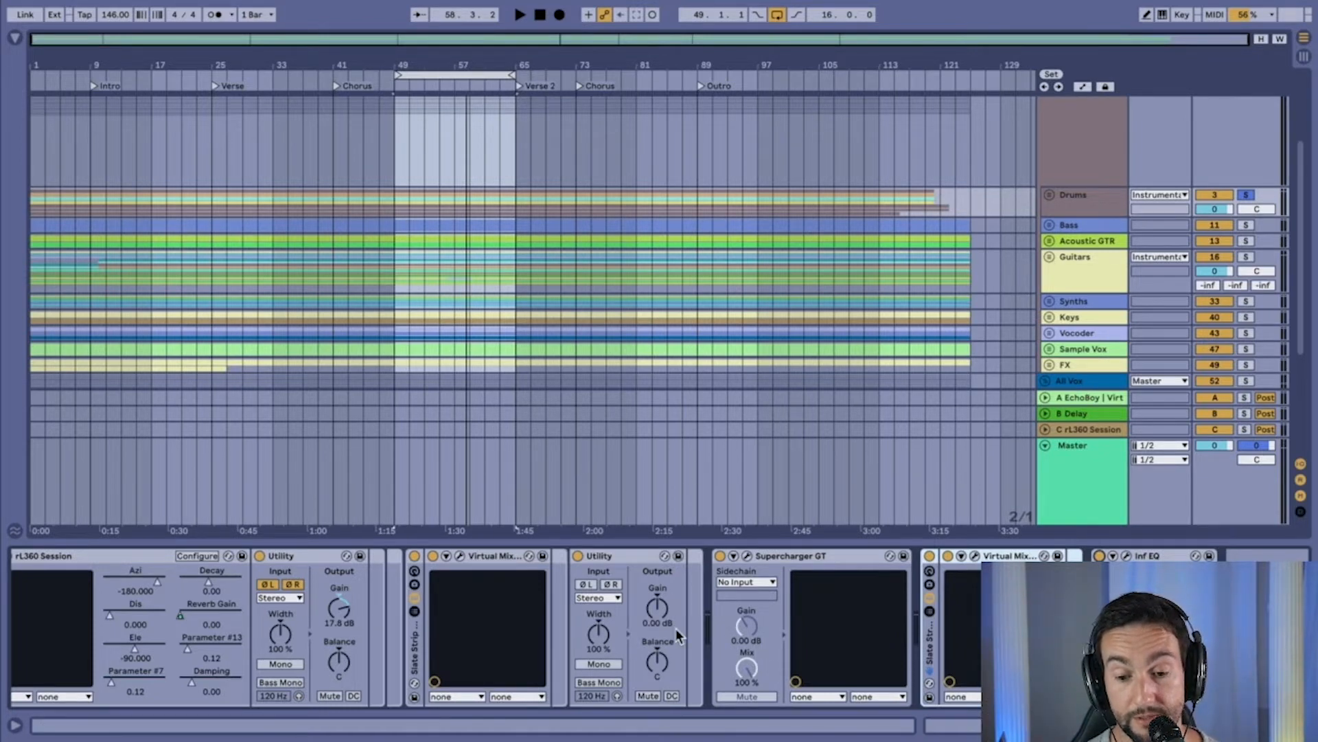
{"action": "scroll", "coordinate": [642, 620], "scroll_direction": "up", "scroll_amount": 5}
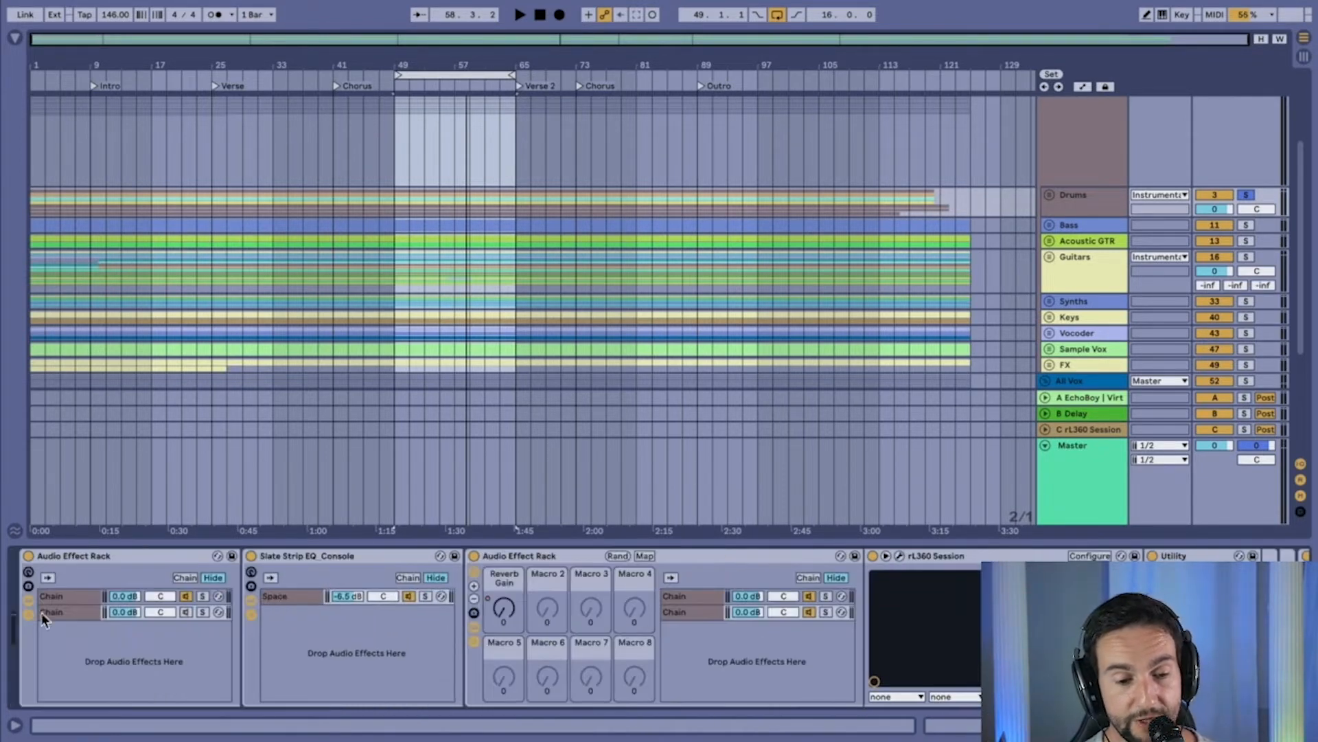
{"action": "left_click", "coordinate": [72, 615]}
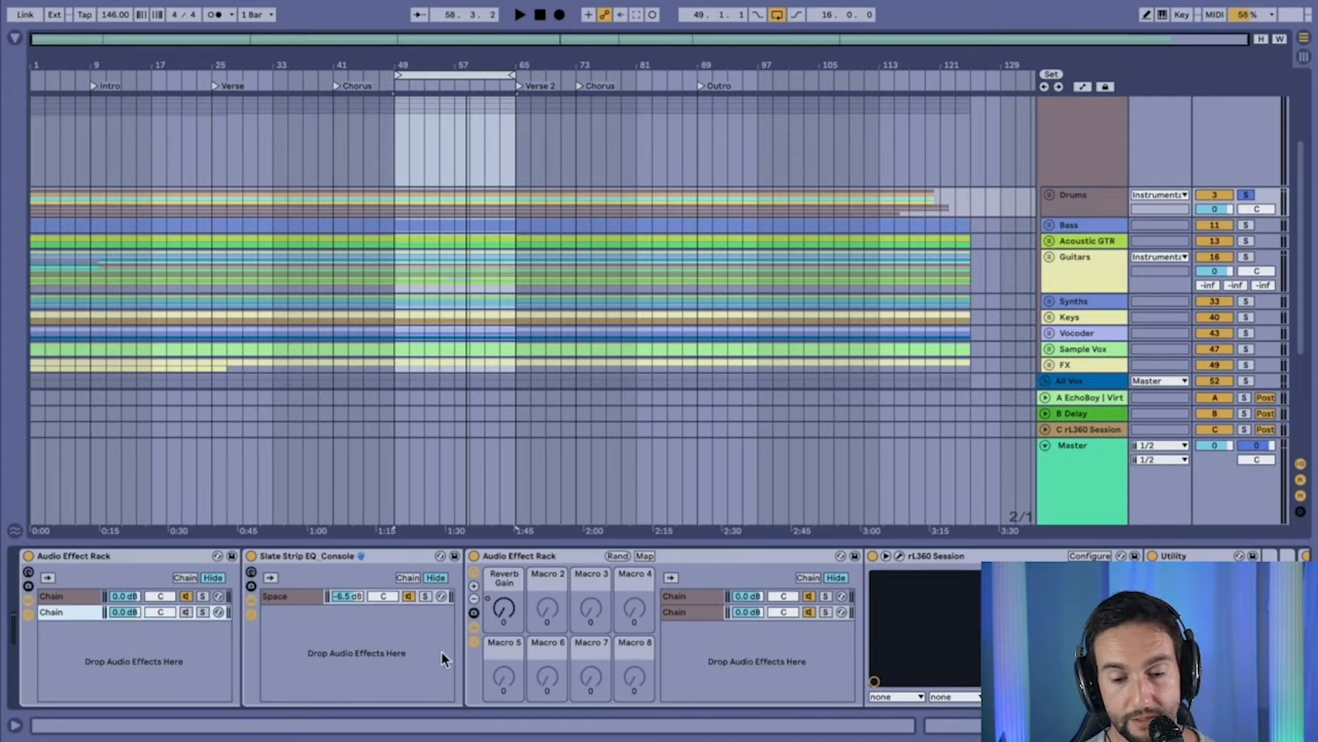
{"action": "scroll", "coordinate": [442, 652], "scroll_direction": "right", "scroll_amount": 8}
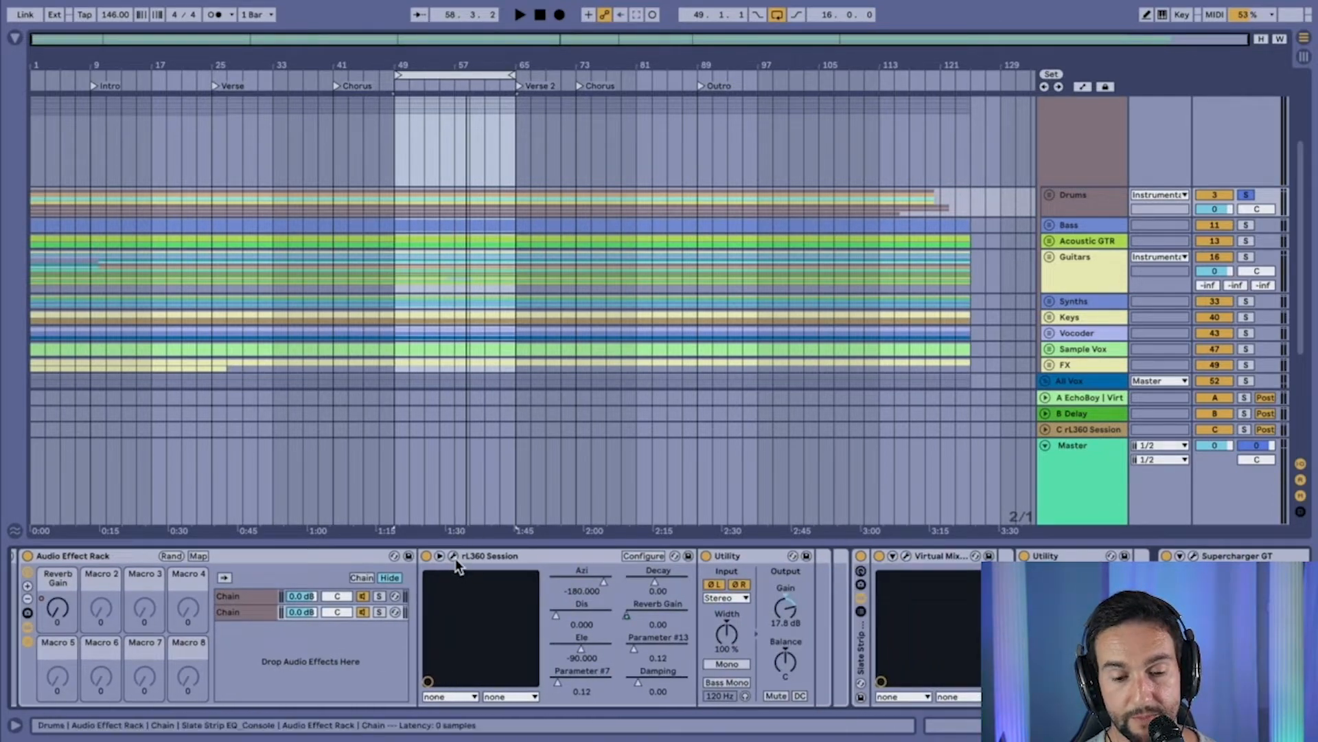
{"action": "left_click", "coordinate": [259, 596]}
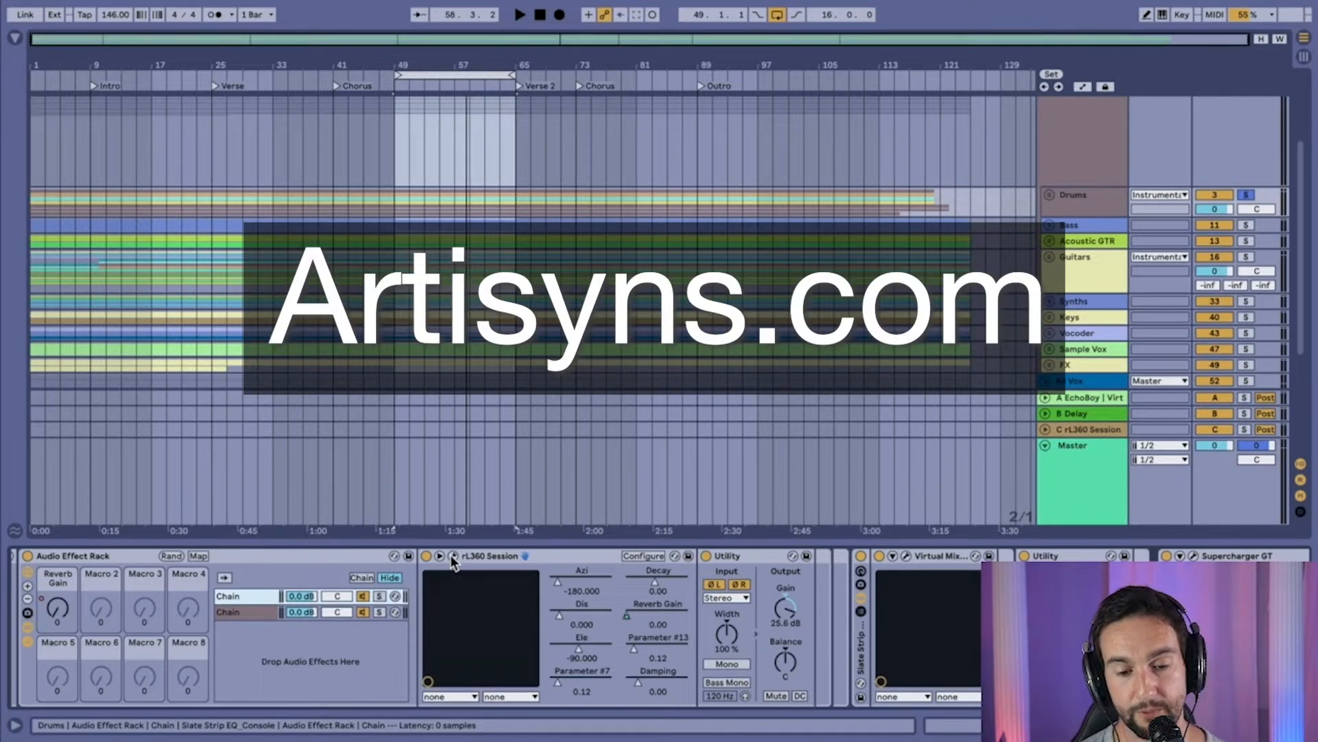
{"action": "left_click", "coordinate": [454, 556]}
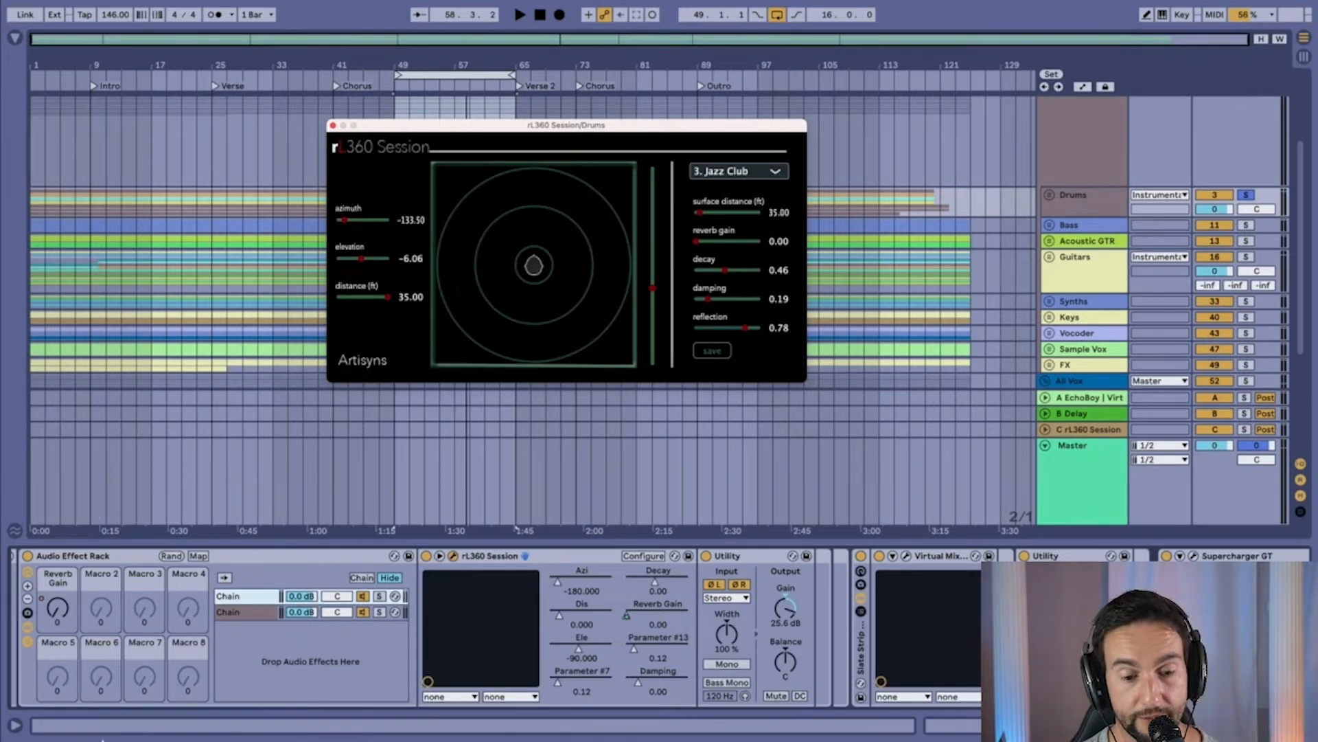
- Open the nested rack's second-chain rL360 Session beside the first one to compare their settings, and close both windows
{"action": "left_click", "coordinate": [263, 594]}
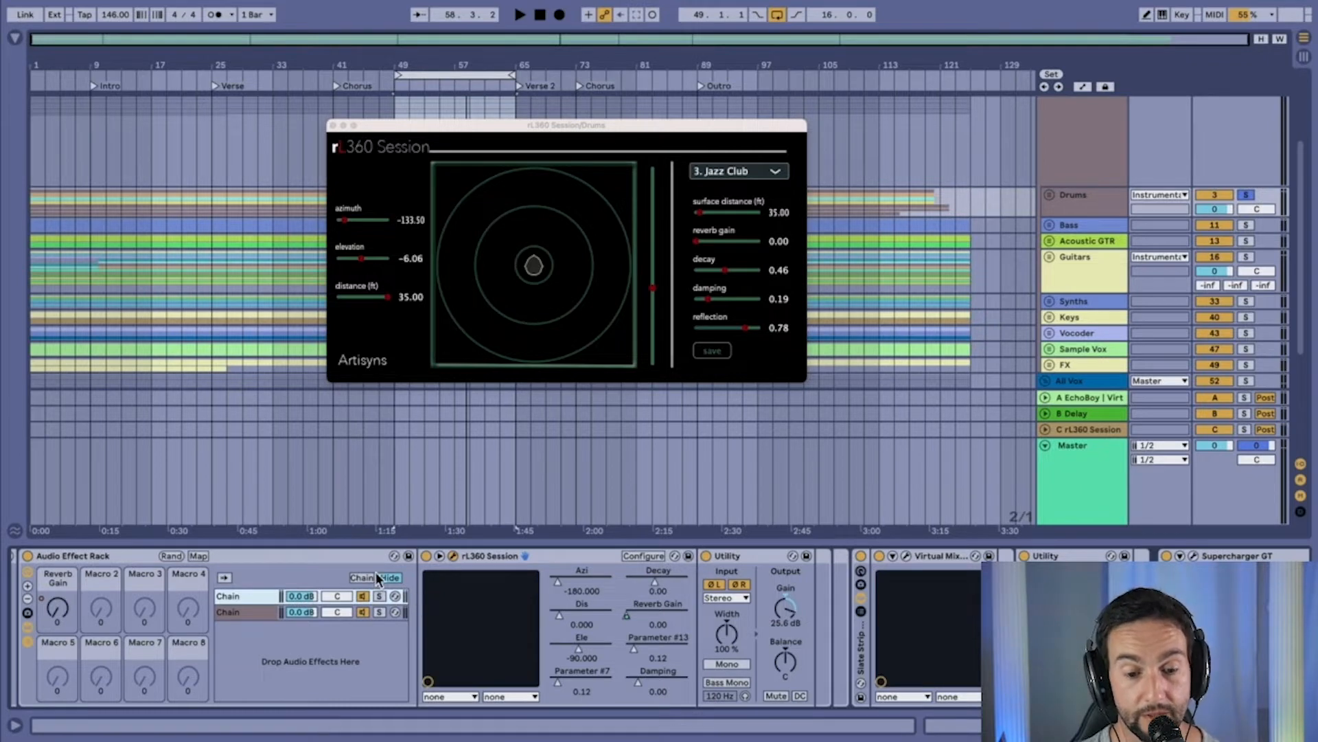
{"action": "left_click", "coordinate": [271, 613]}
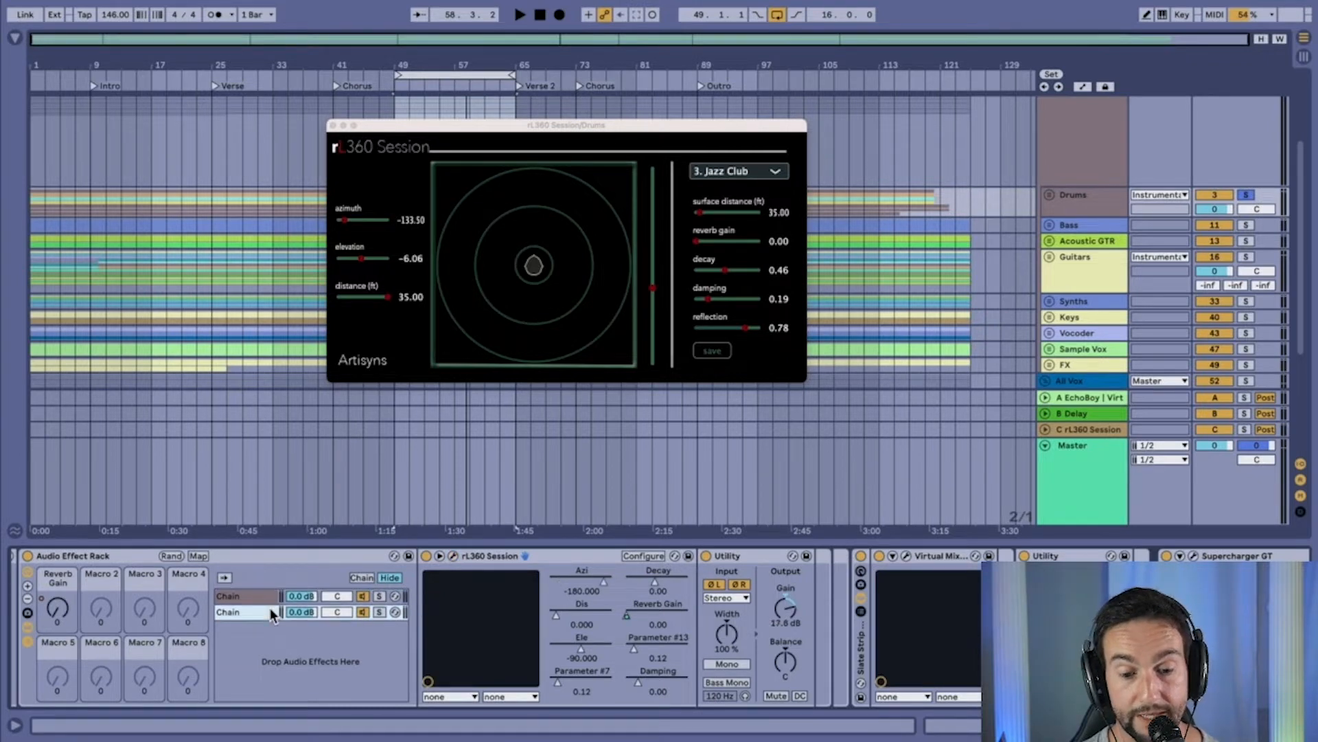
{"action": "left_click", "coordinate": [454, 555]}
{"action": "left_click_drag", "start_coordinate": [742, 165], "coordinate": [863, 243]}
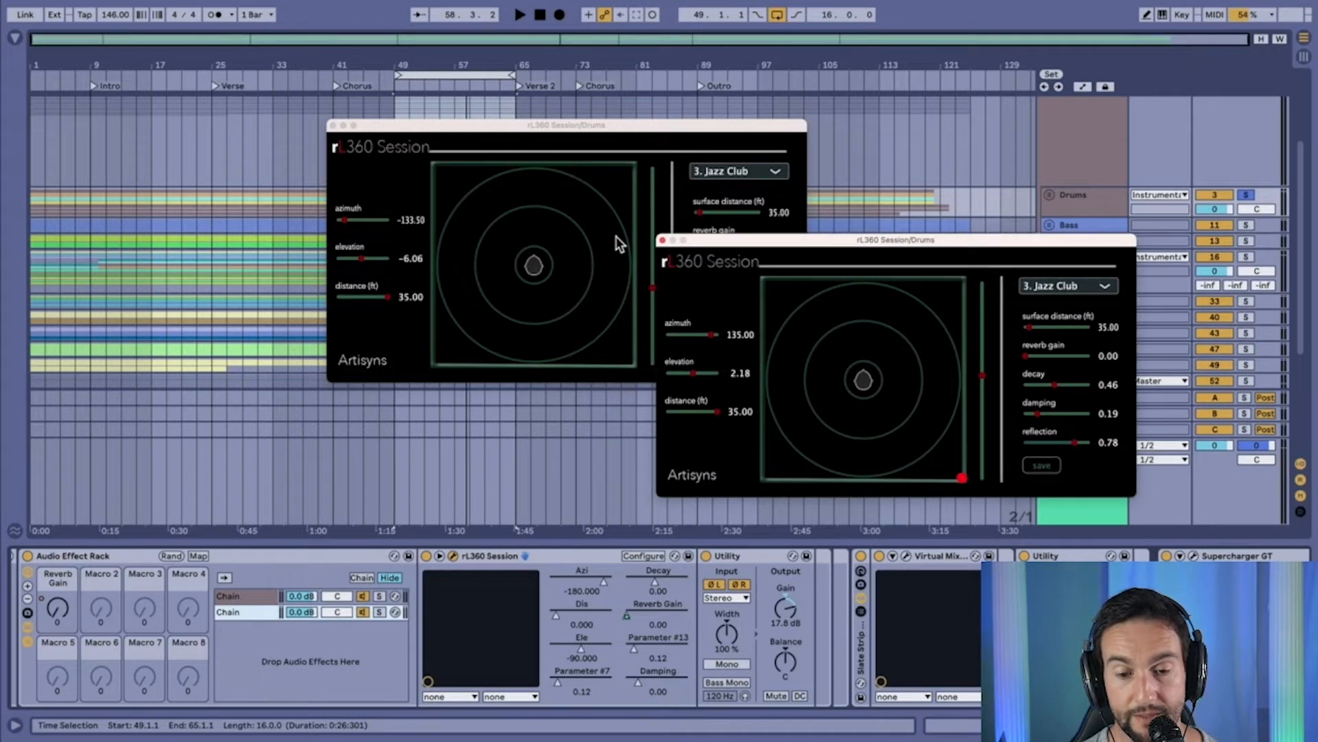
{"action": "left_click", "coordinate": [662, 239]}
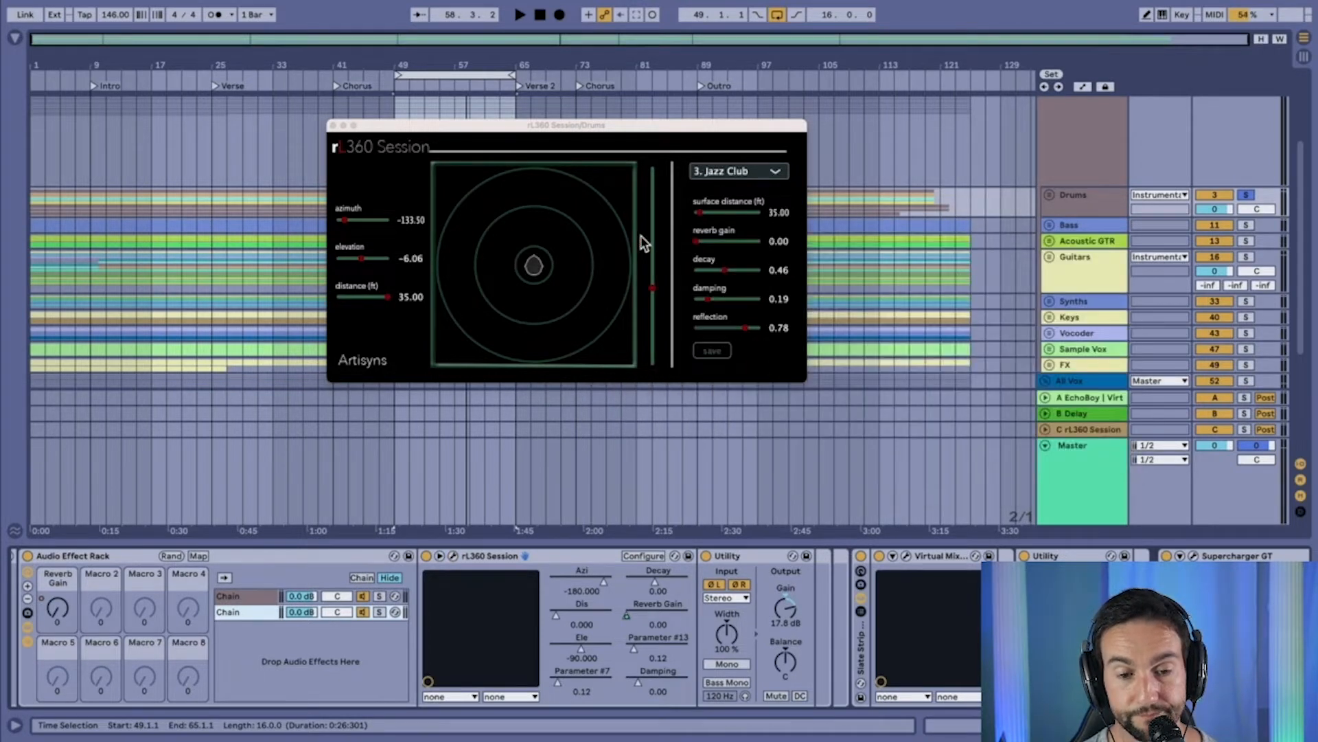
{"action": "left_click", "coordinate": [334, 126]}
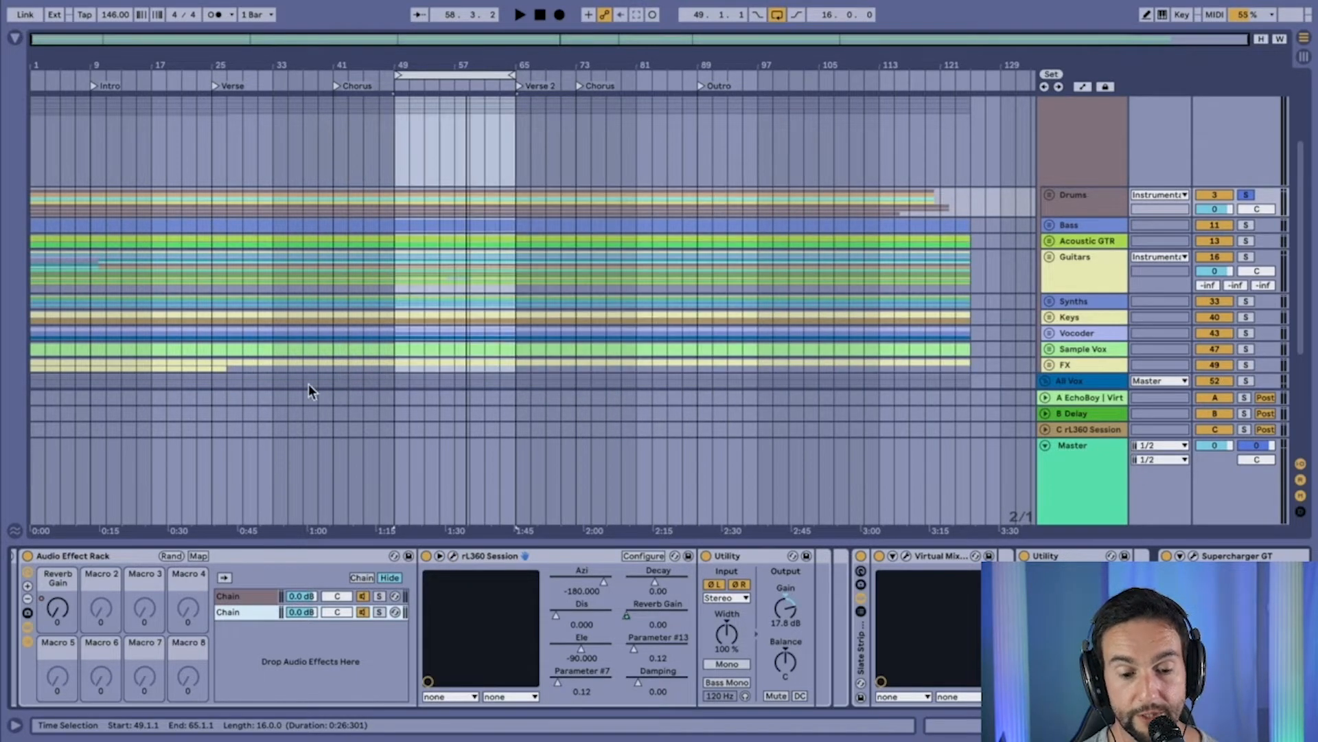
- Mute the first chain of the nested Reverb Gain rack and switch it back on
{"action": "left_click", "coordinate": [245, 594]}
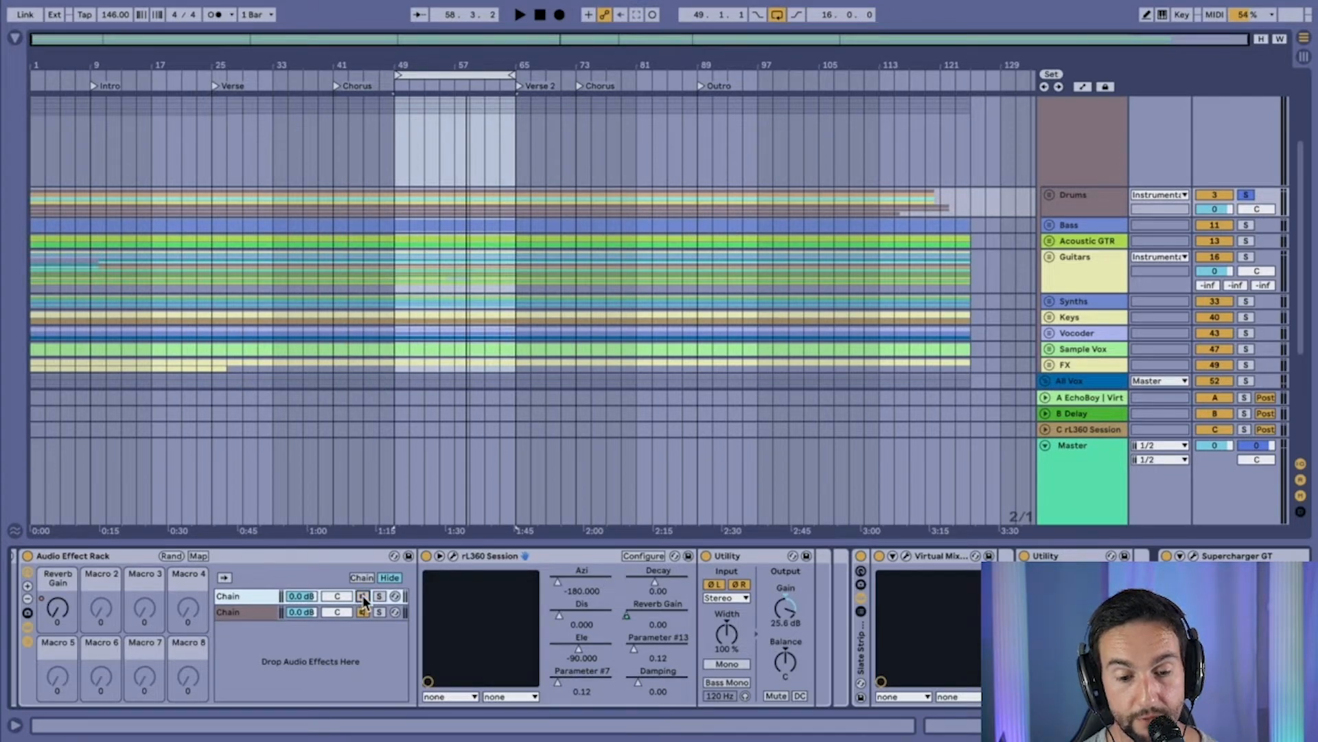
{"action": "scroll", "coordinate": [250, 608], "scroll_direction": "left", "scroll_amount": 6}
{"action": "scroll", "coordinate": [648, 578], "scroll_direction": "right", "scroll_amount": 1}
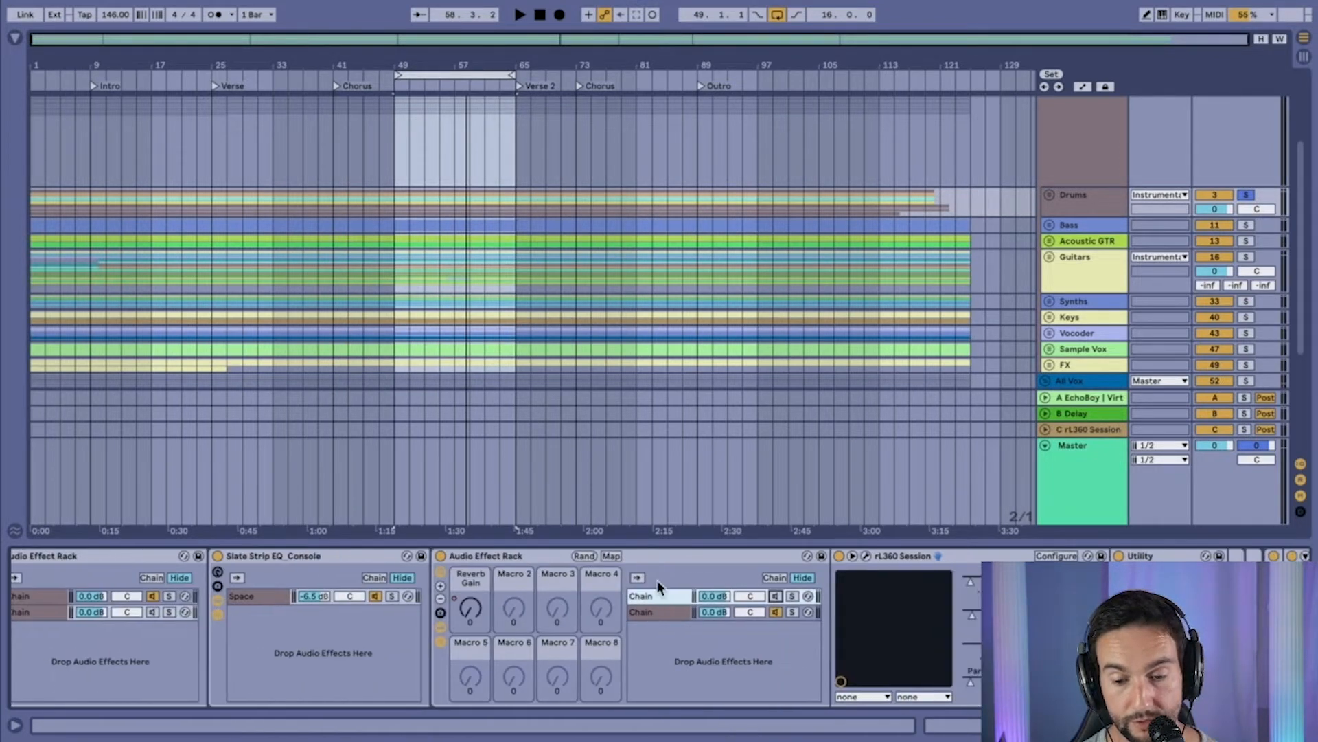
{"action": "left_click", "coordinate": [775, 594]}
{"action": "scroll", "coordinate": [380, 648], "scroll_direction": "left", "scroll_amount": 1}
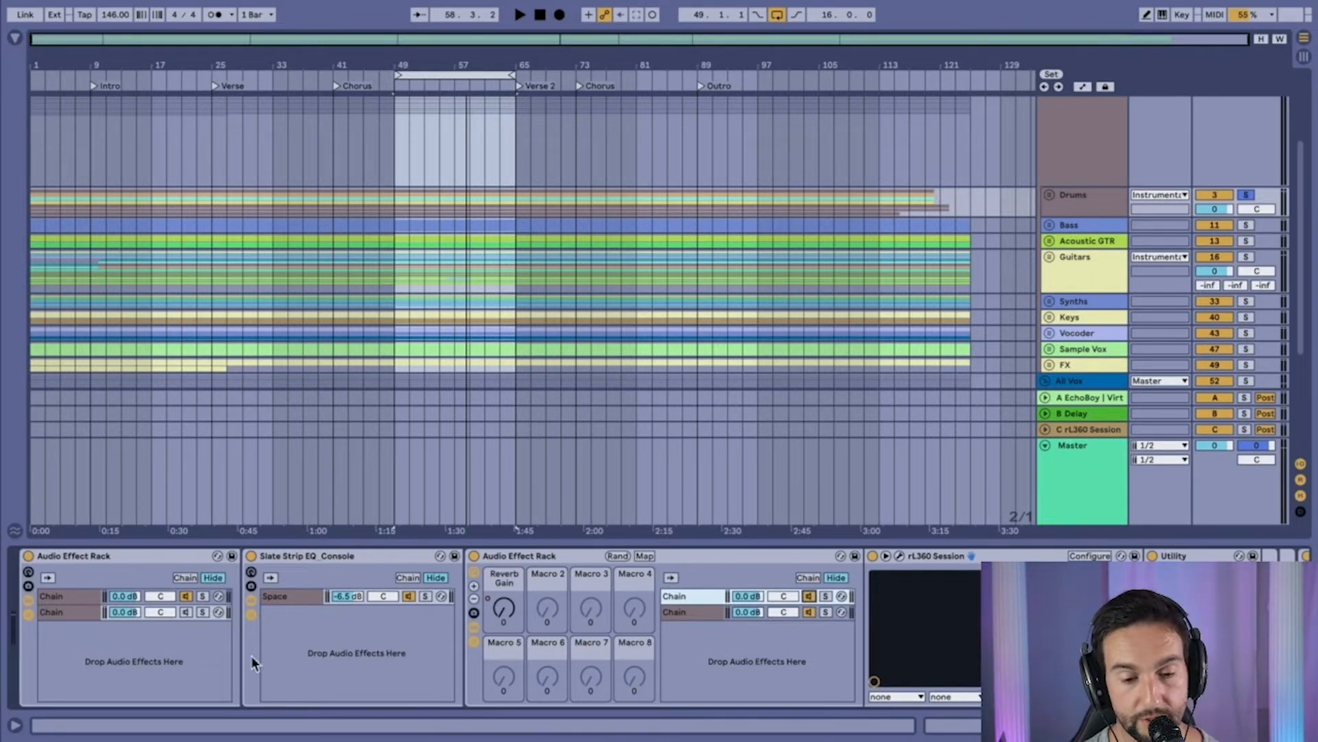
- Alternate between the outer Audio Effect Rack's two chains to compare their devices, leaving both chains active and the second one selected
{"action": "left_click", "coordinate": [184, 610]}
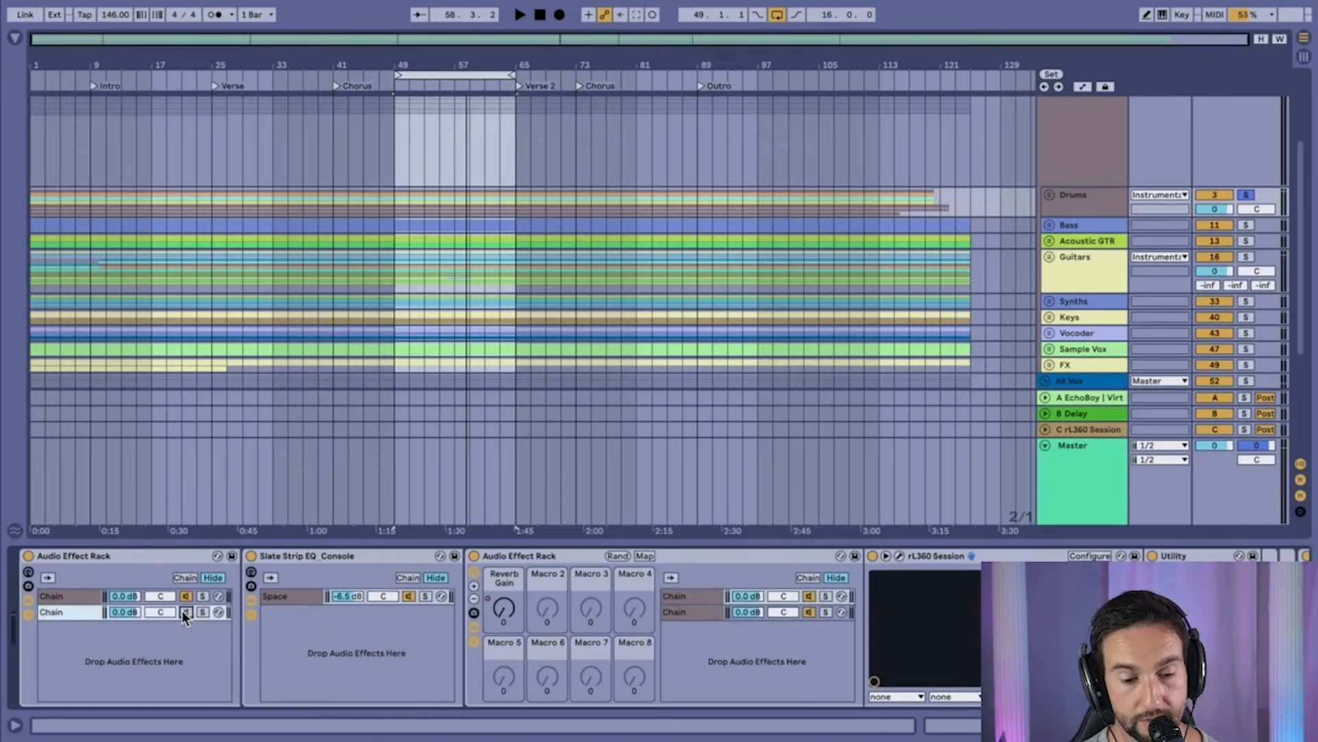
{"action": "left_click", "coordinate": [58, 597]}
{"action": "left_click", "coordinate": [67, 608]}
{"action": "left_click", "coordinate": [67, 595]}
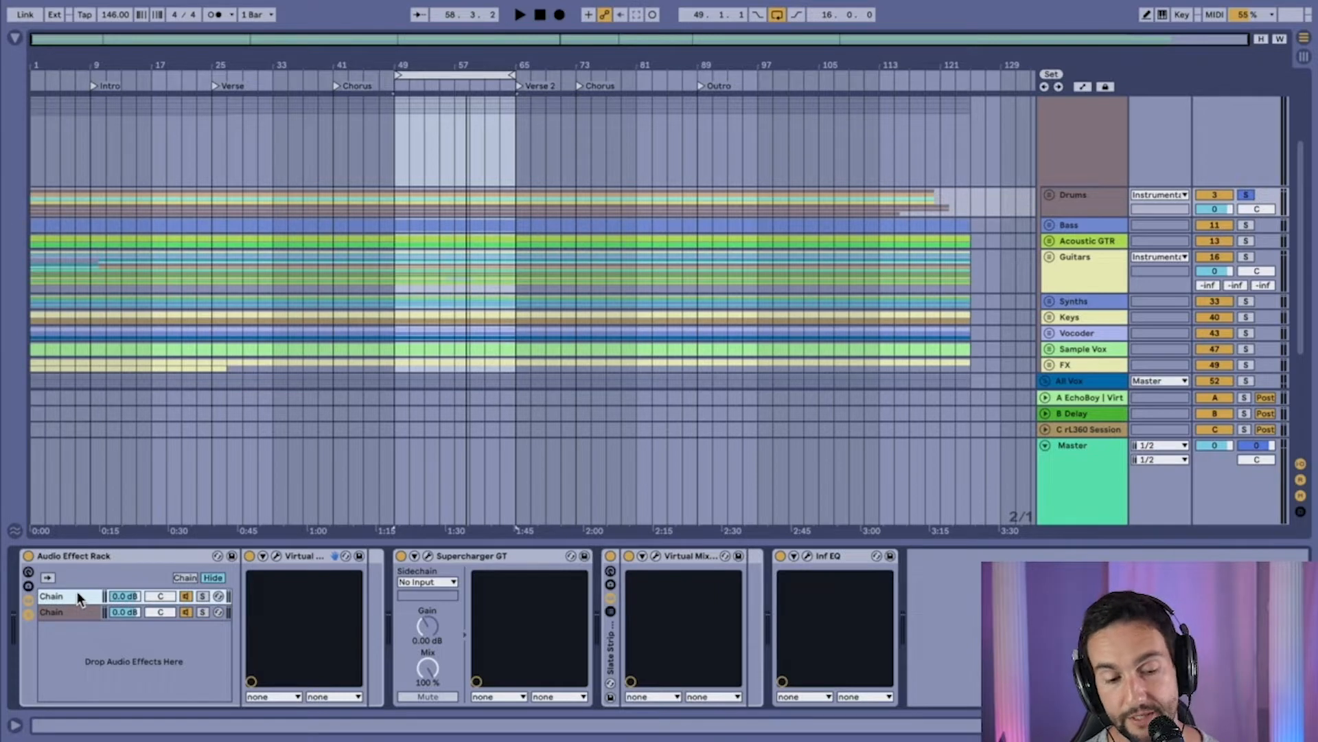
{"action": "left_click", "coordinate": [76, 615]}
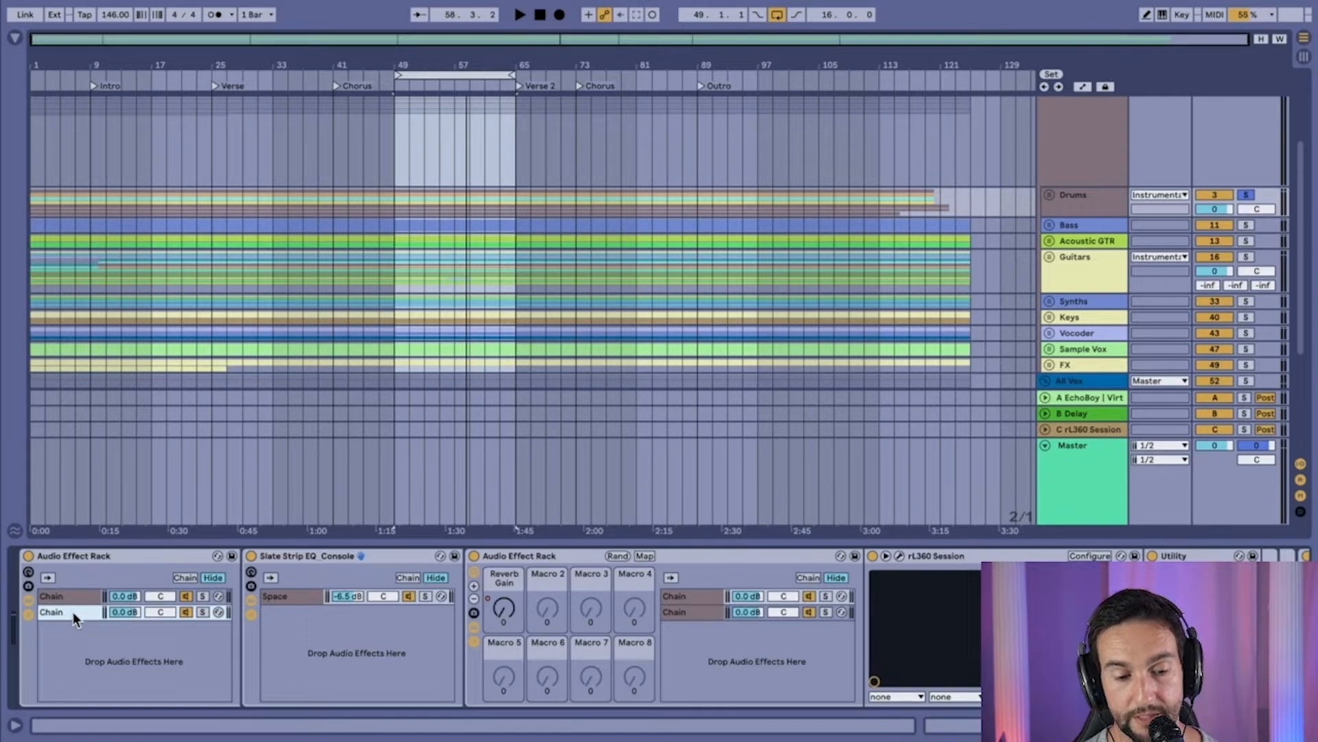
{"action": "left_click", "coordinate": [75, 596]}
{"action": "left_click", "coordinate": [68, 615]}
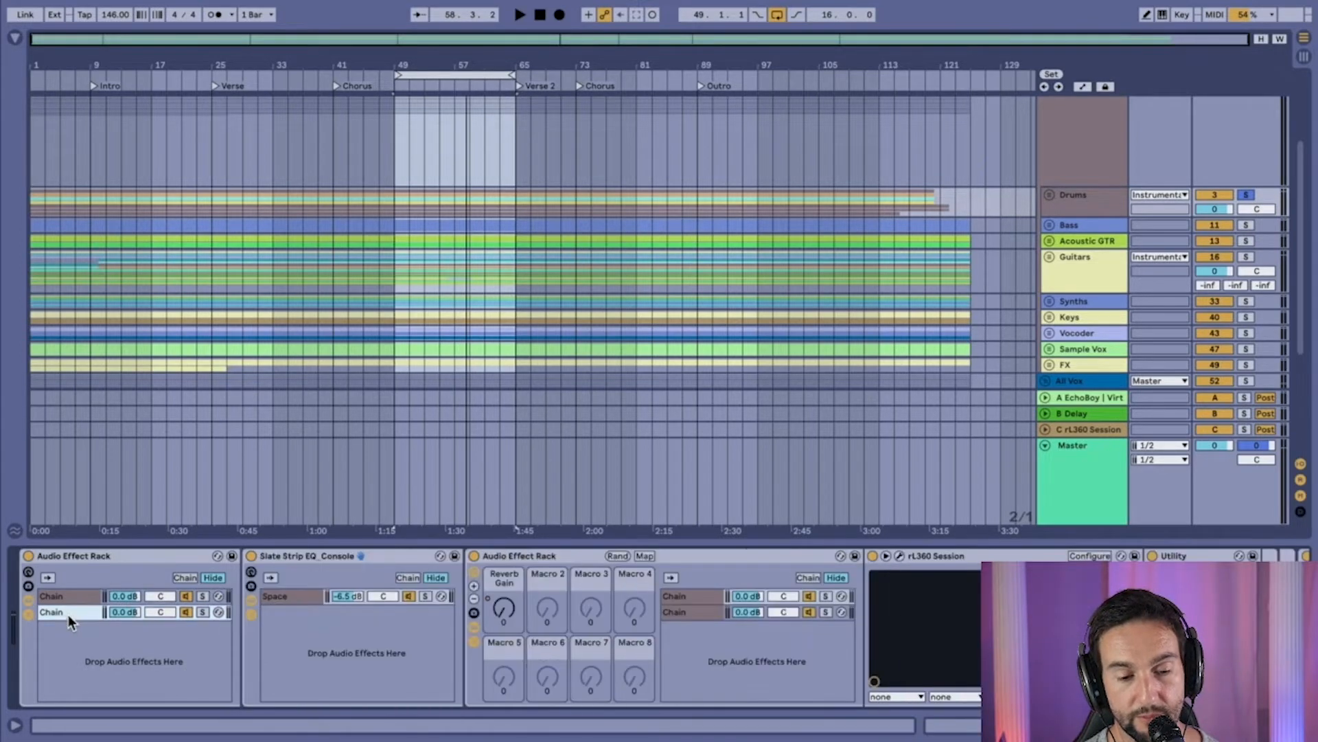
- Mute the outer rack's second chain and play the looped chorus through the first chain only, stopping after a few bars
{"action": "left_click", "coordinate": [73, 598]}
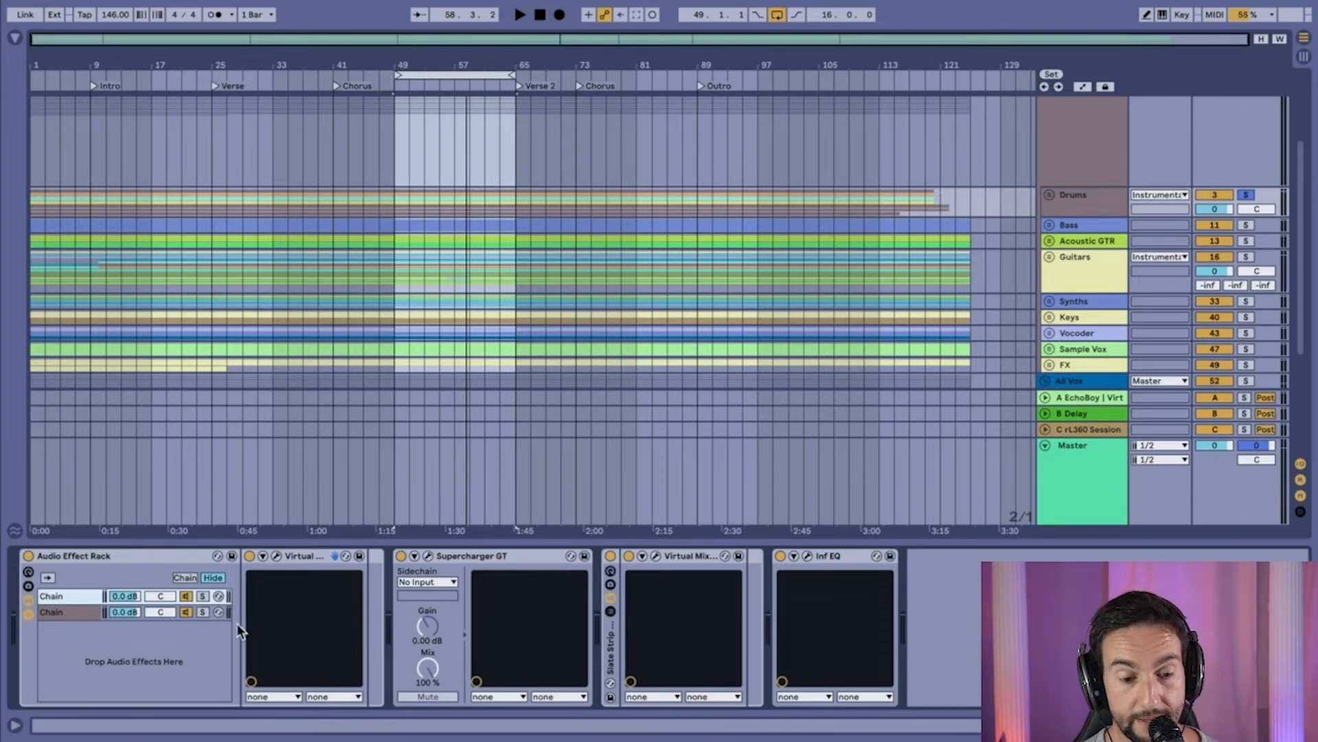
{"action": "left_click", "coordinate": [183, 609]}
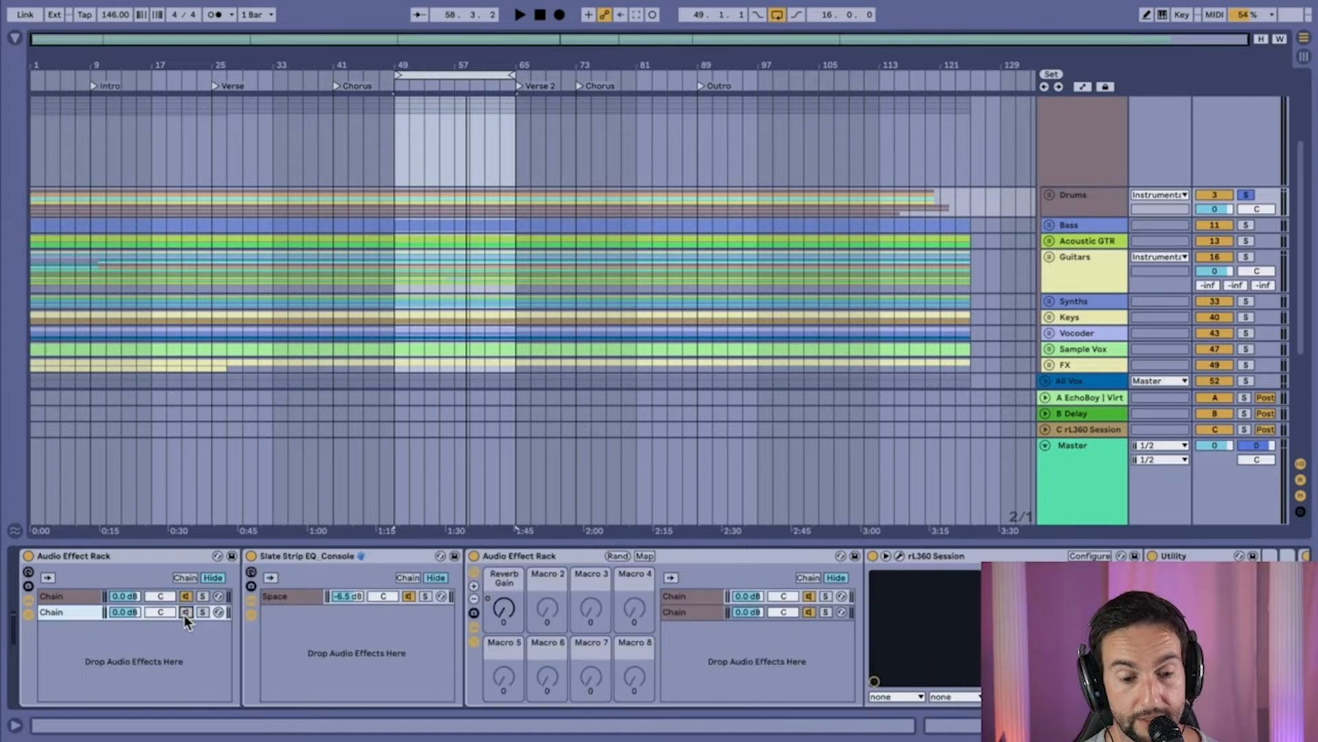
{"action": "left_click", "coordinate": [77, 595]}
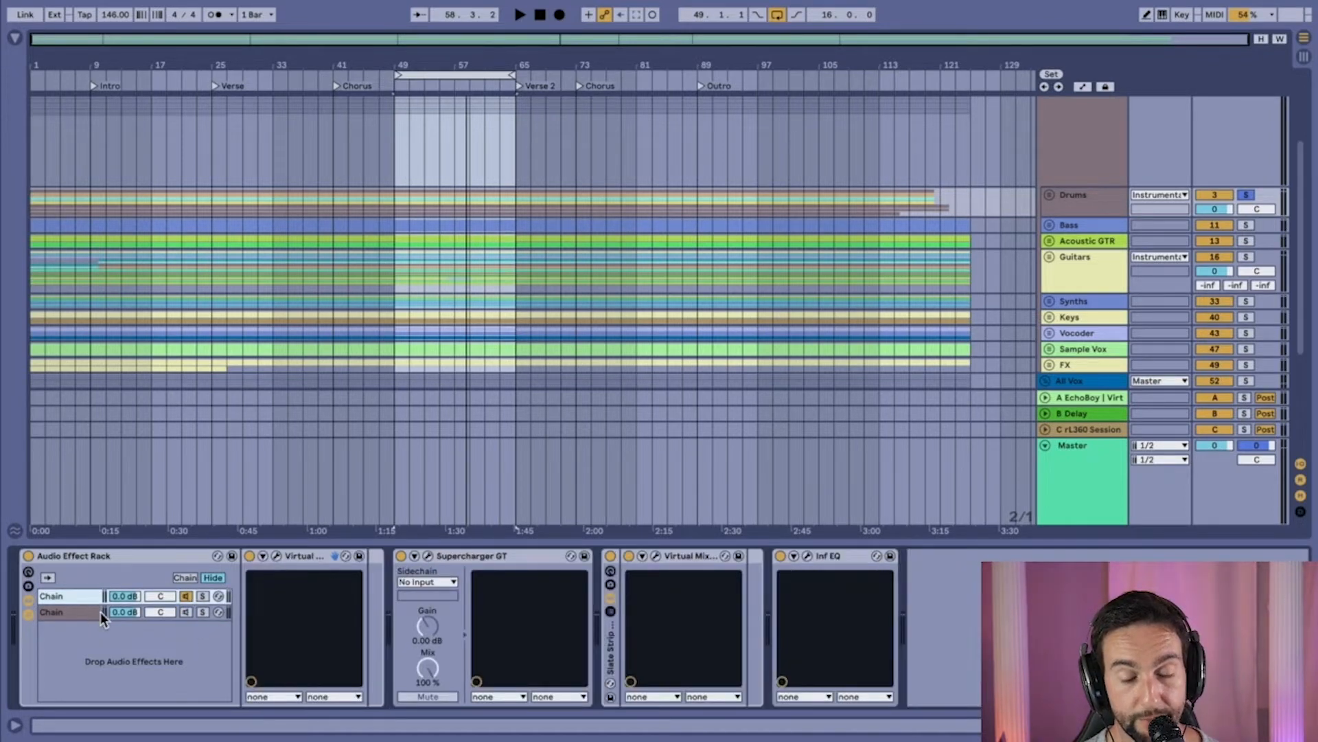
{"action": "key", "text": "space"}
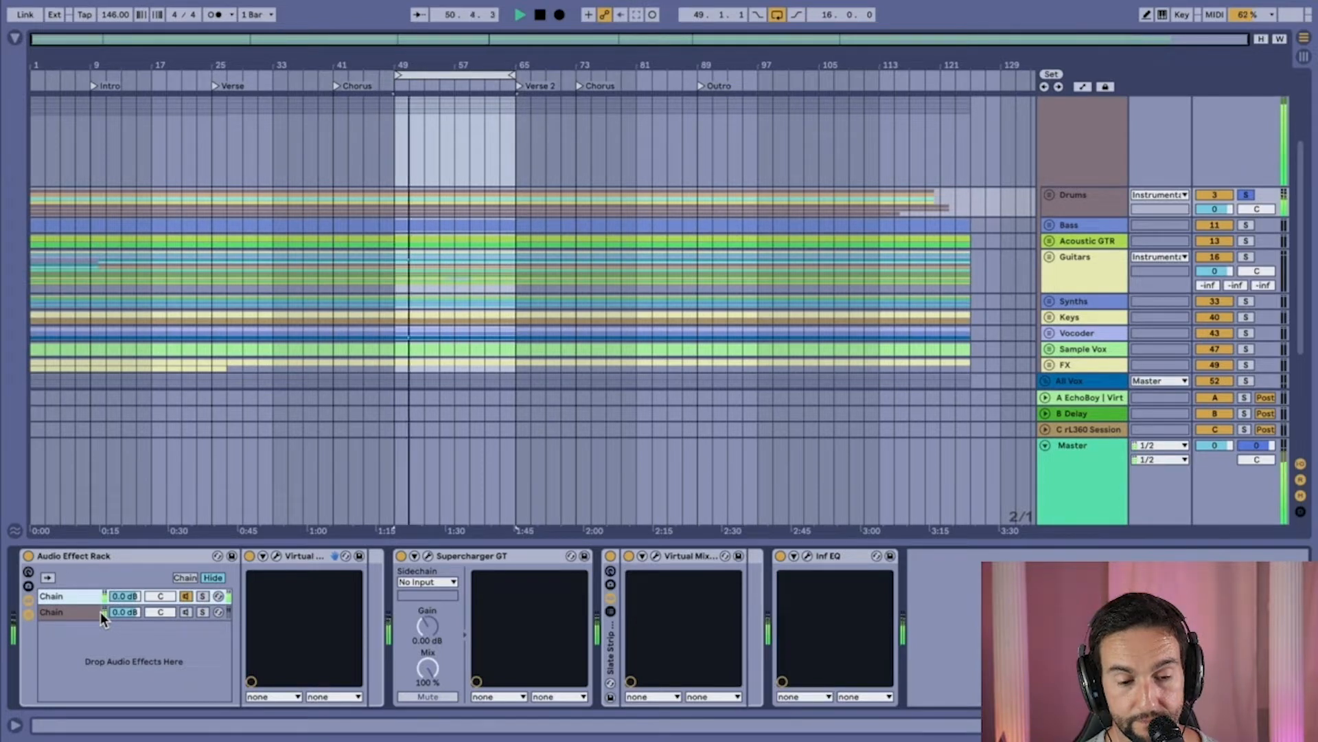
{"action": "key", "text": "space"}
- Mute the outer rack's first chain, reactivate the second, and play the looped chorus through the reverb chain alone
{"action": "left_click", "coordinate": [182, 596]}
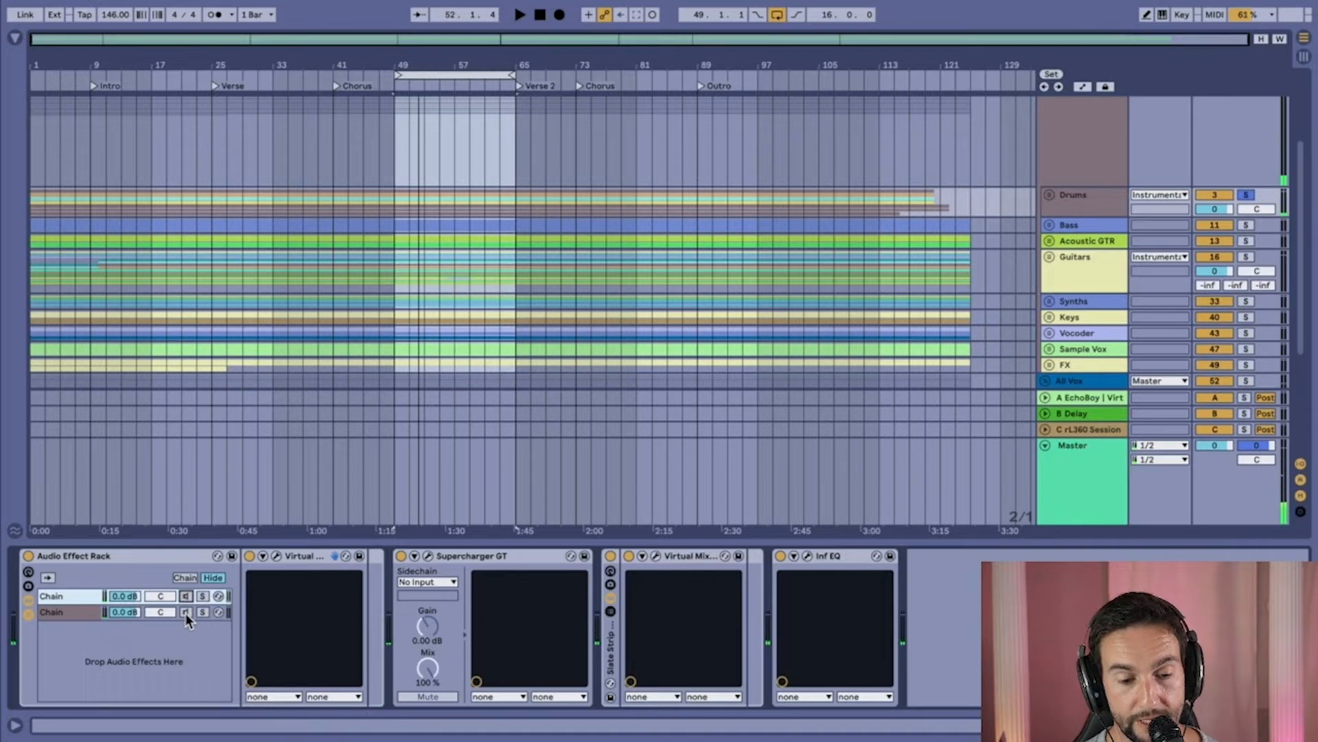
{"action": "left_click", "coordinate": [185, 612]}
{"action": "key", "text": "space"}
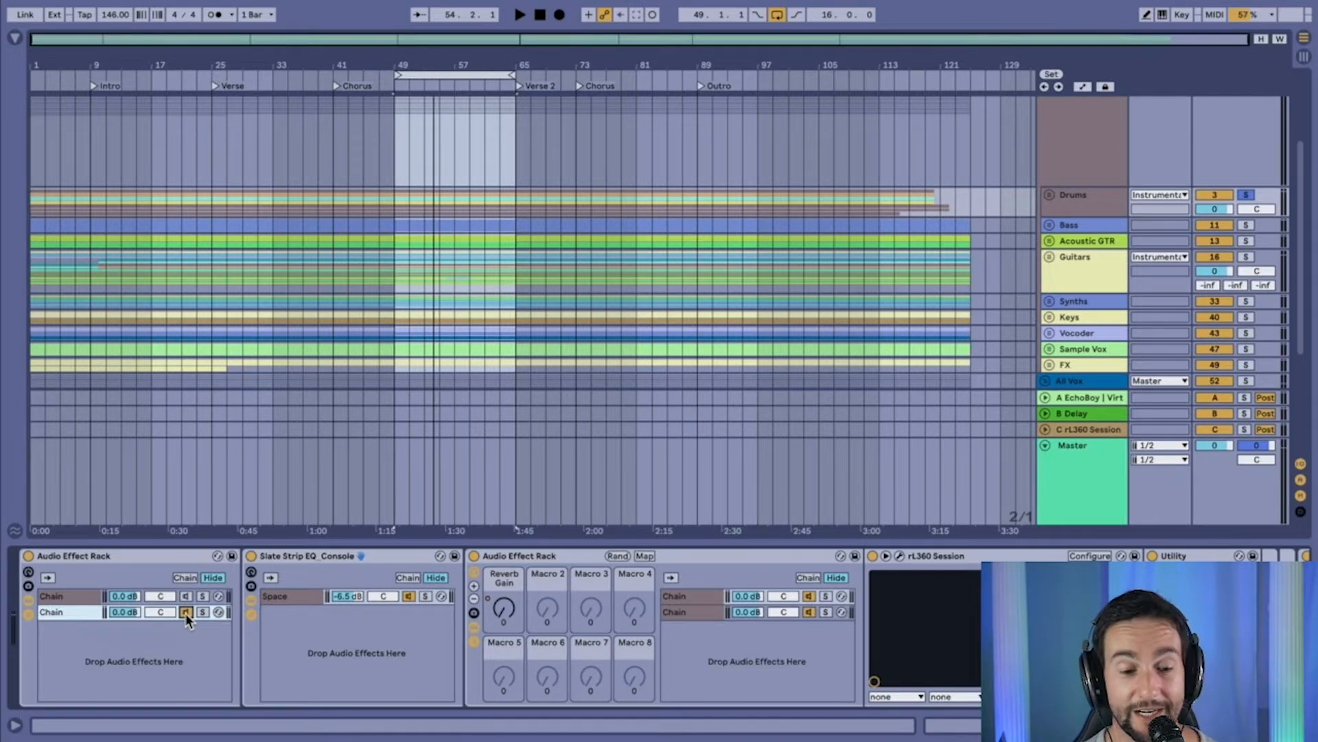
- Reactivate the outer rack's first chain, mute the second, and play the looped chorus while toggling the second chain on and off
{"action": "left_click", "coordinate": [186, 596]}
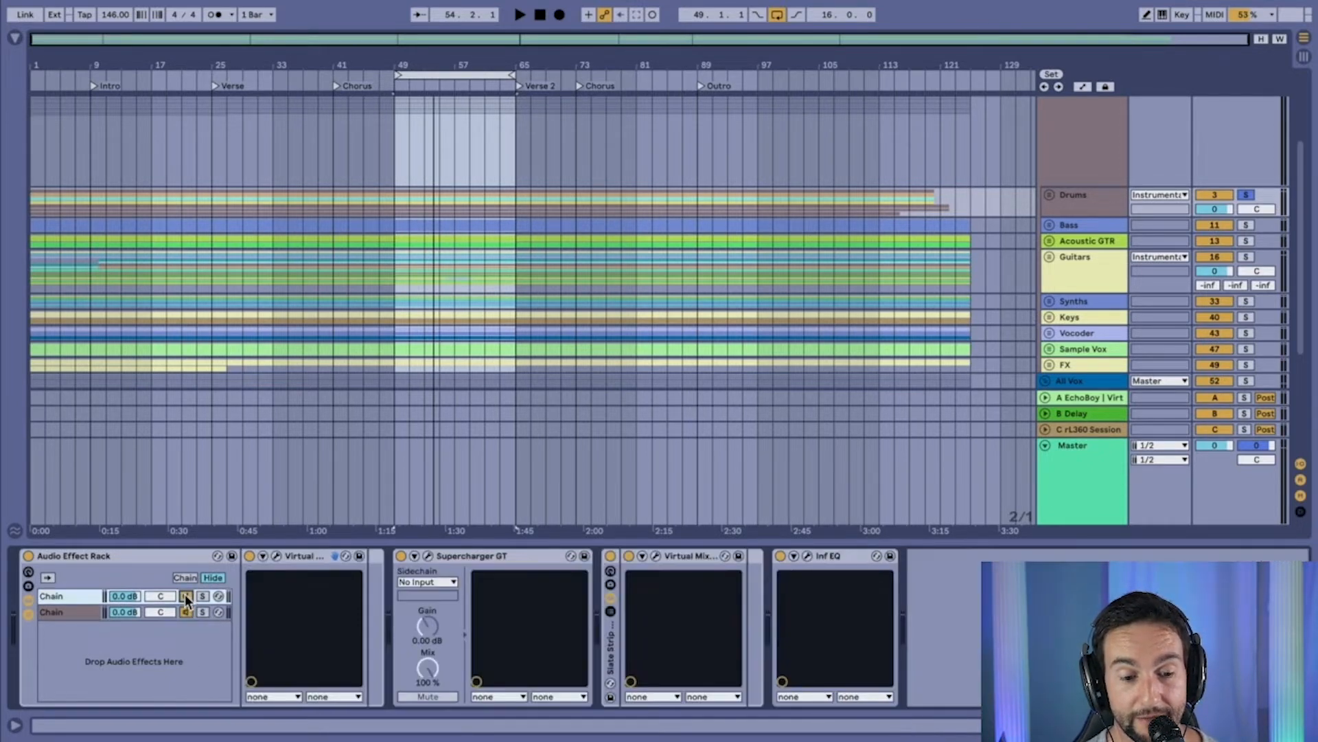
{"action": "left_click", "coordinate": [186, 613]}
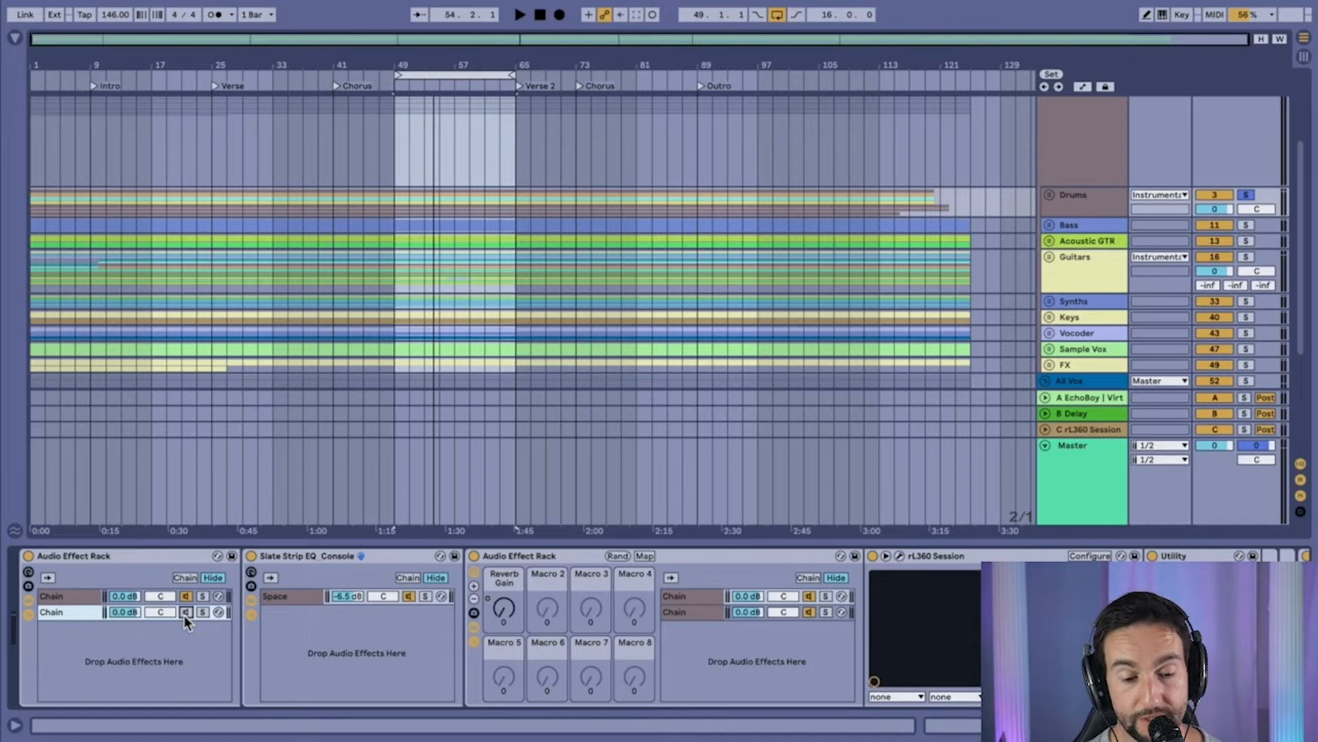
{"action": "key", "text": "space"}
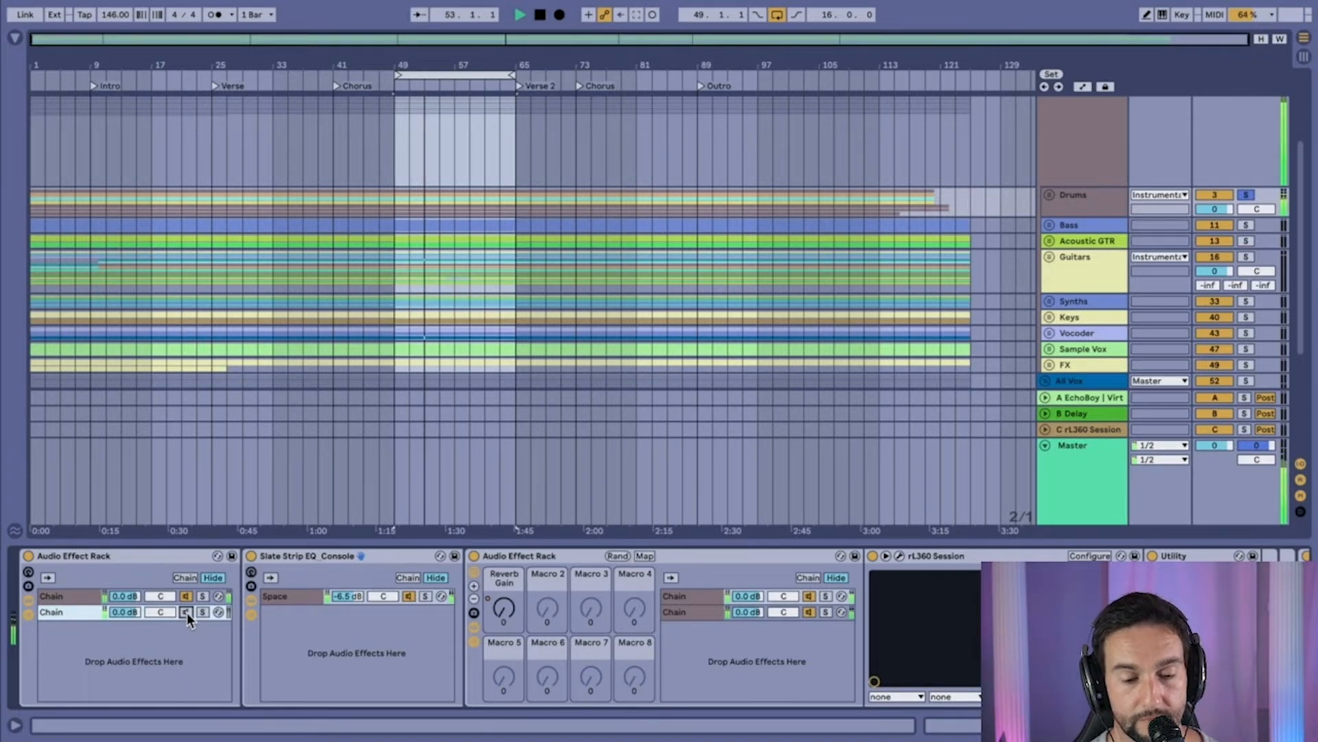
{"action": "left_click", "coordinate": [186, 612]}
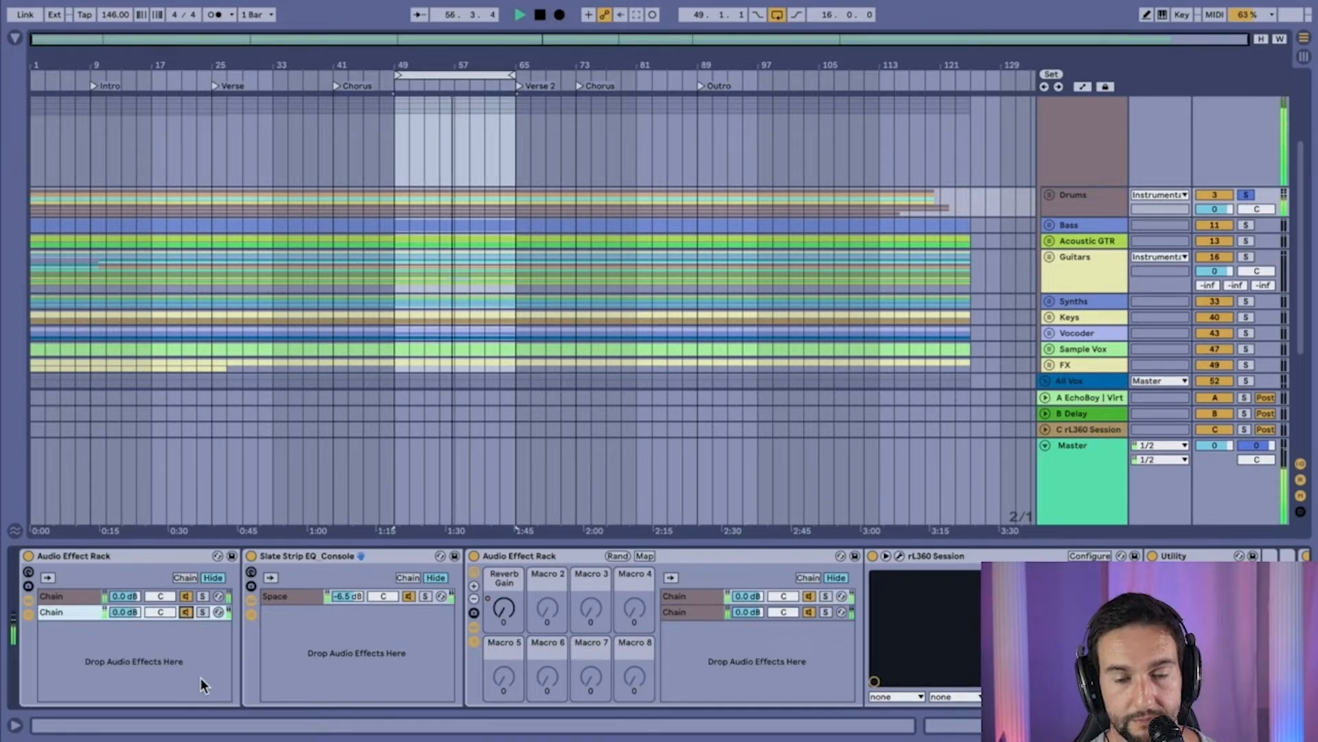
{"action": "left_click", "coordinate": [185, 612]}
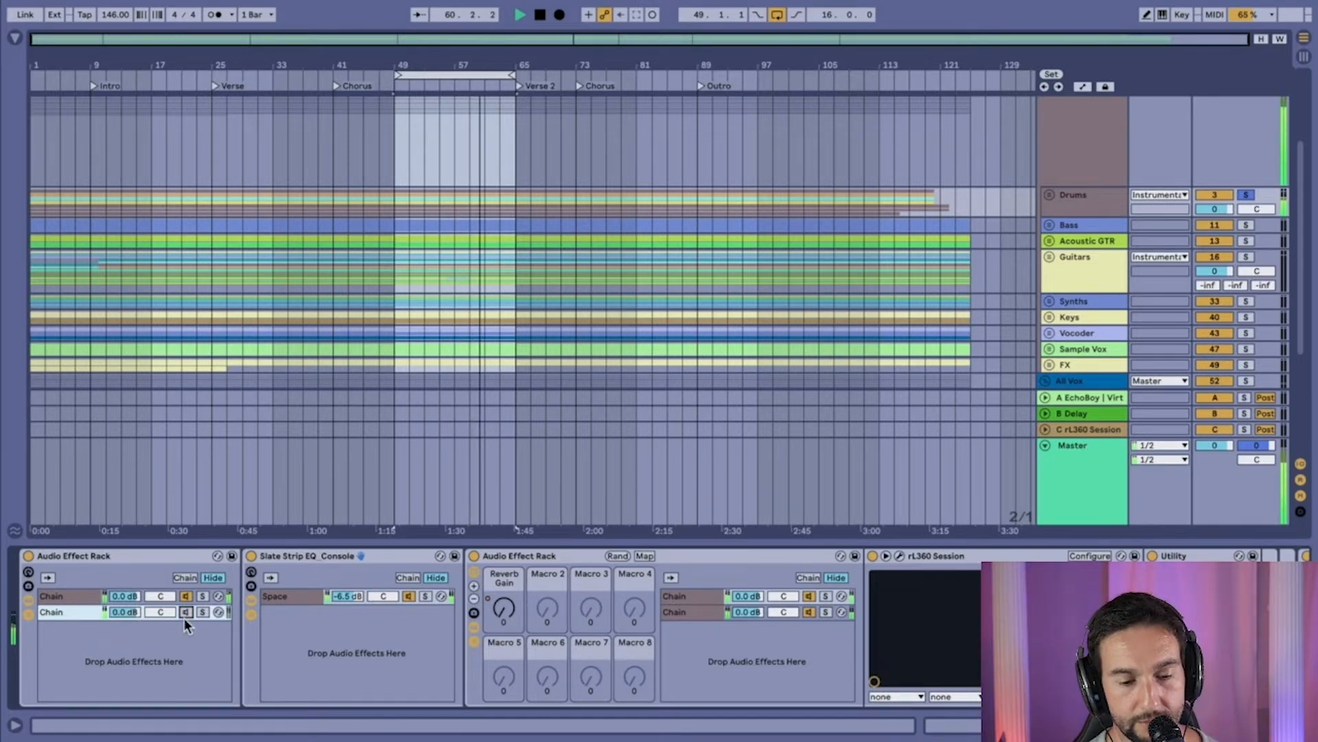
- Set the outer rack's second chain volume to -6.7 dB while comparing it muted and active in the looped chorus, and stop playback
{"action": "left_click_drag", "start_coordinate": [130, 609], "coordinate": [131, 639]}
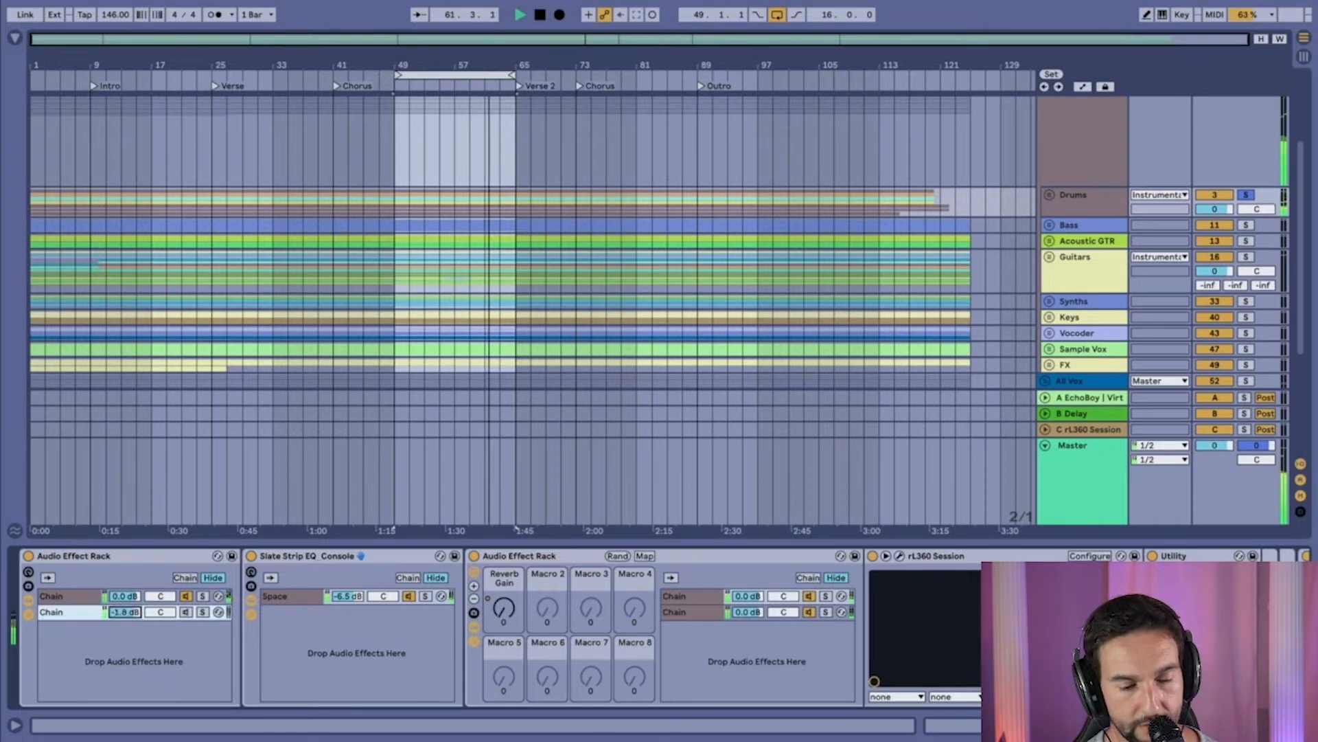
{"action": "left_click", "coordinate": [185, 612]}
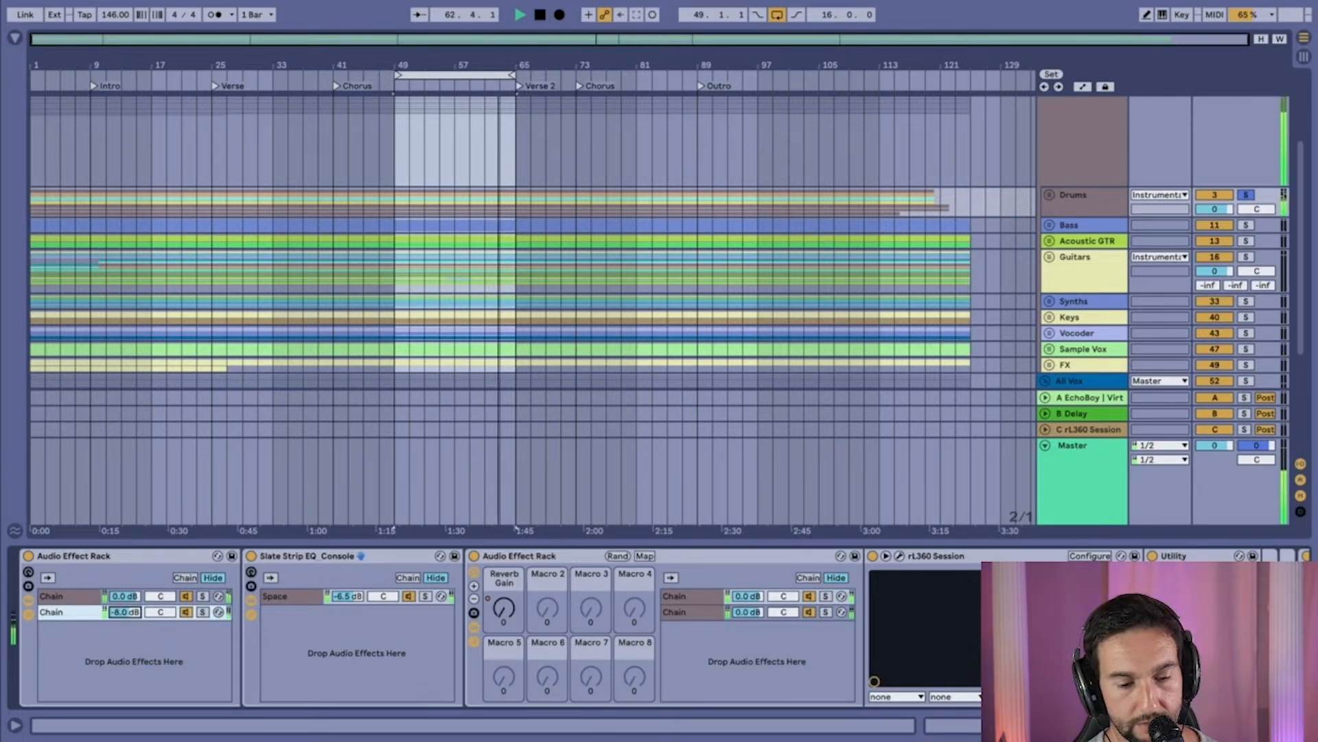
{"action": "left_click_drag", "start_coordinate": [125, 612], "coordinate": [125, 617]}
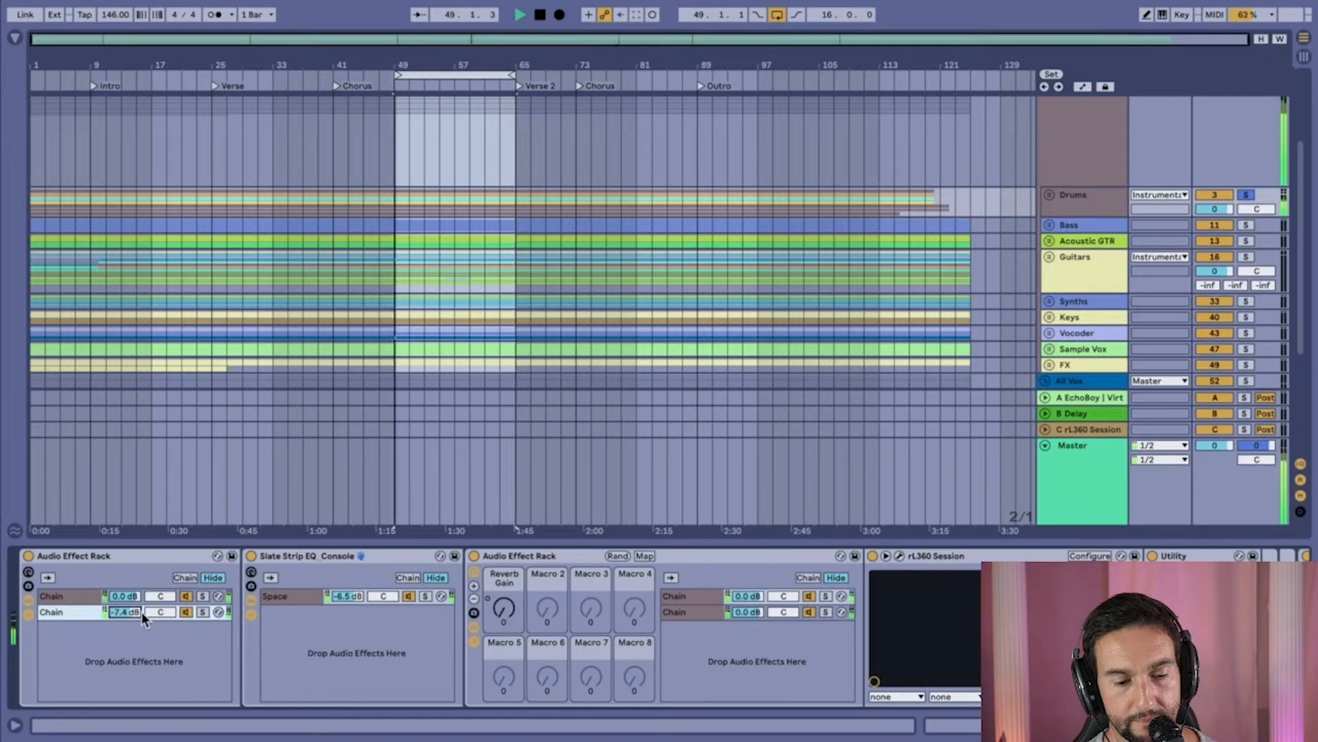
{"action": "left_click", "coordinate": [186, 612]}
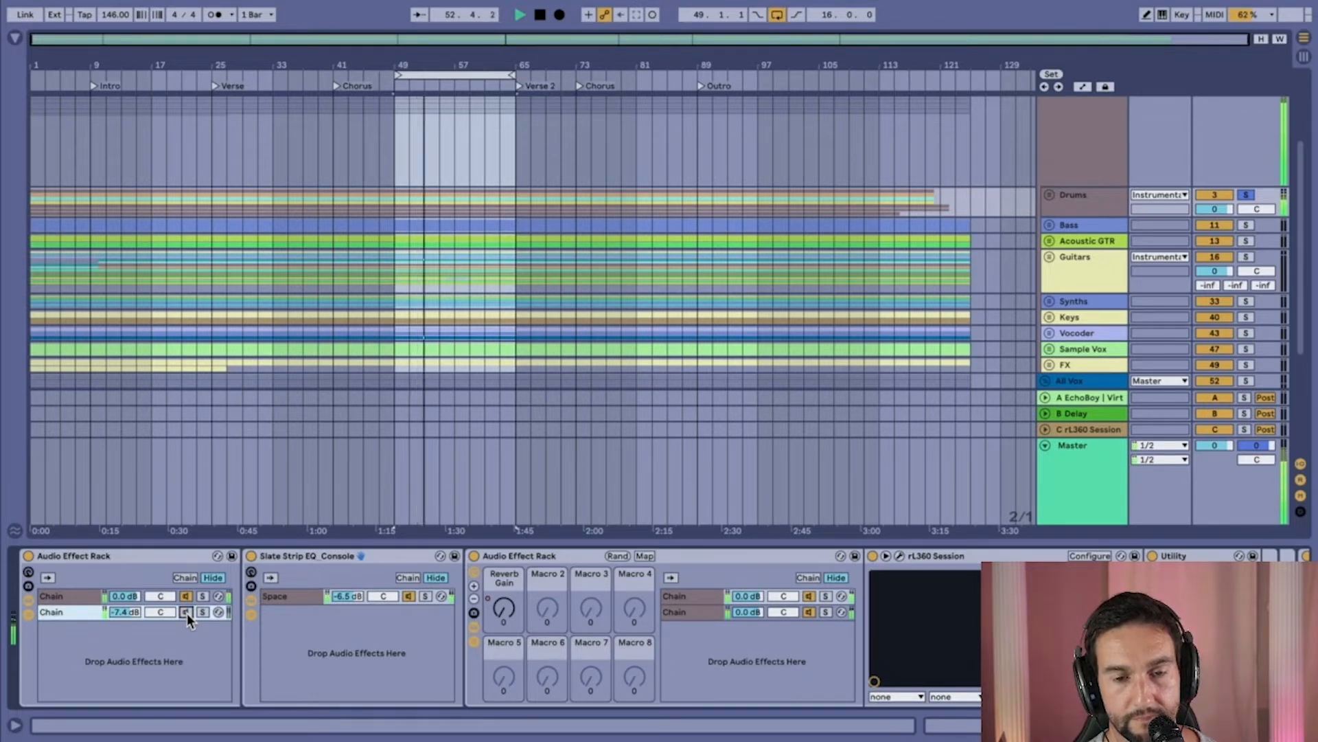
{"action": "left_click", "coordinate": [186, 612]}
{"action": "left_click_drag", "start_coordinate": [135, 613], "coordinate": [135, 622]}
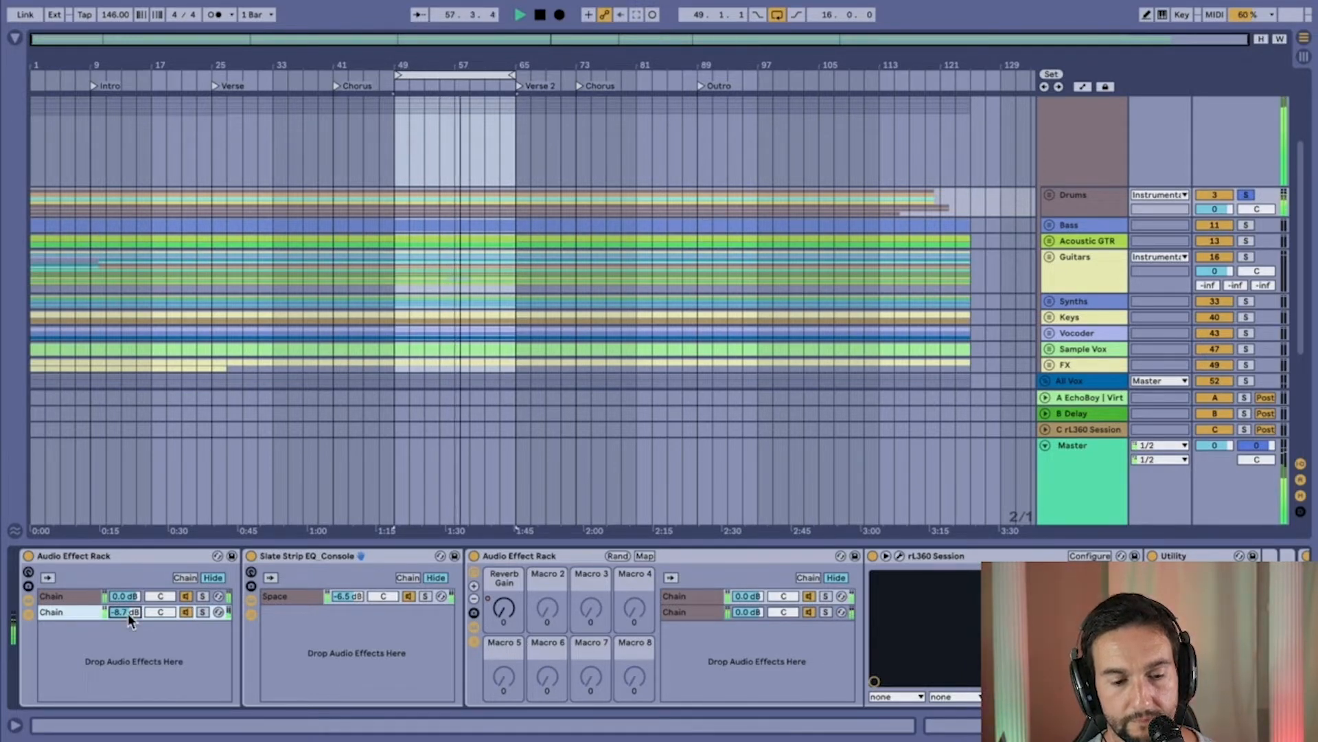
{"action": "key", "text": "space"}
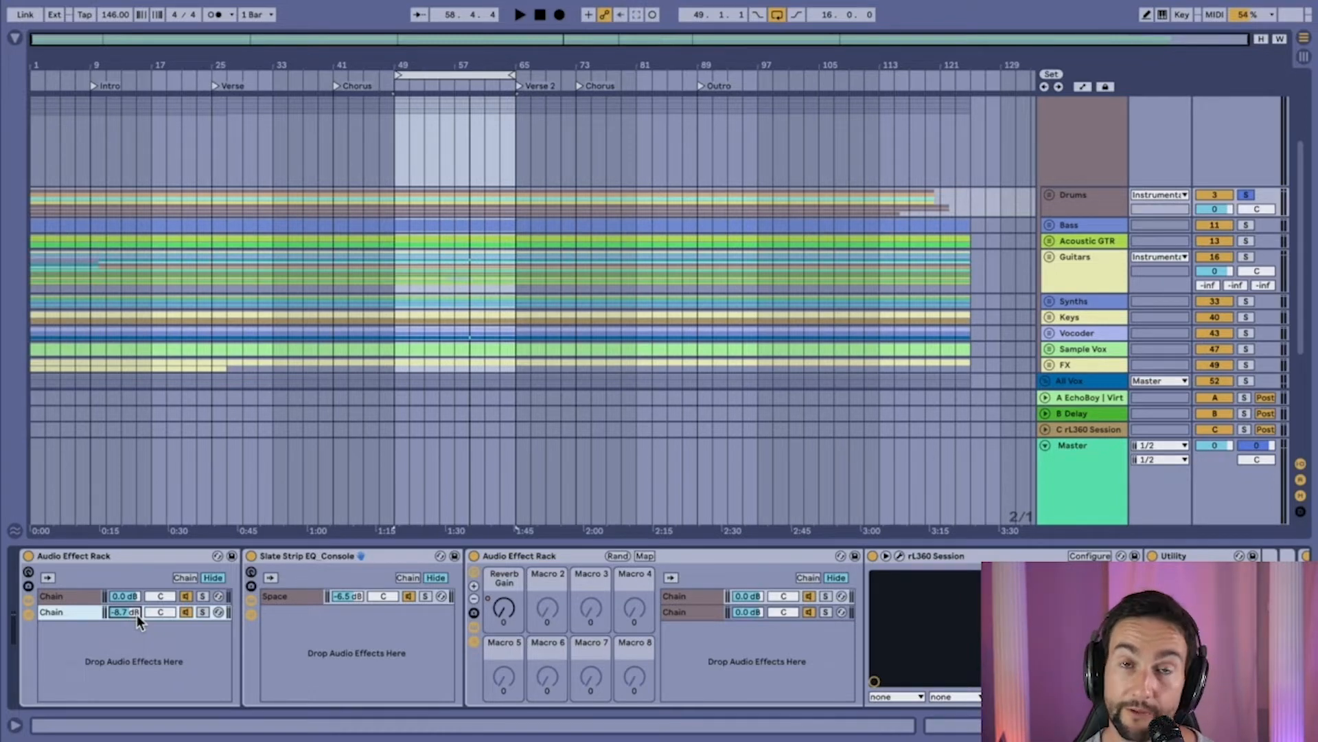
- Set the outer rack's second chain volume to -9.3 dB while comparing it muted and active in the looped chorus, and stop playback
{"action": "left_click", "coordinate": [188, 611]}
{"action": "key", "text": "space"}
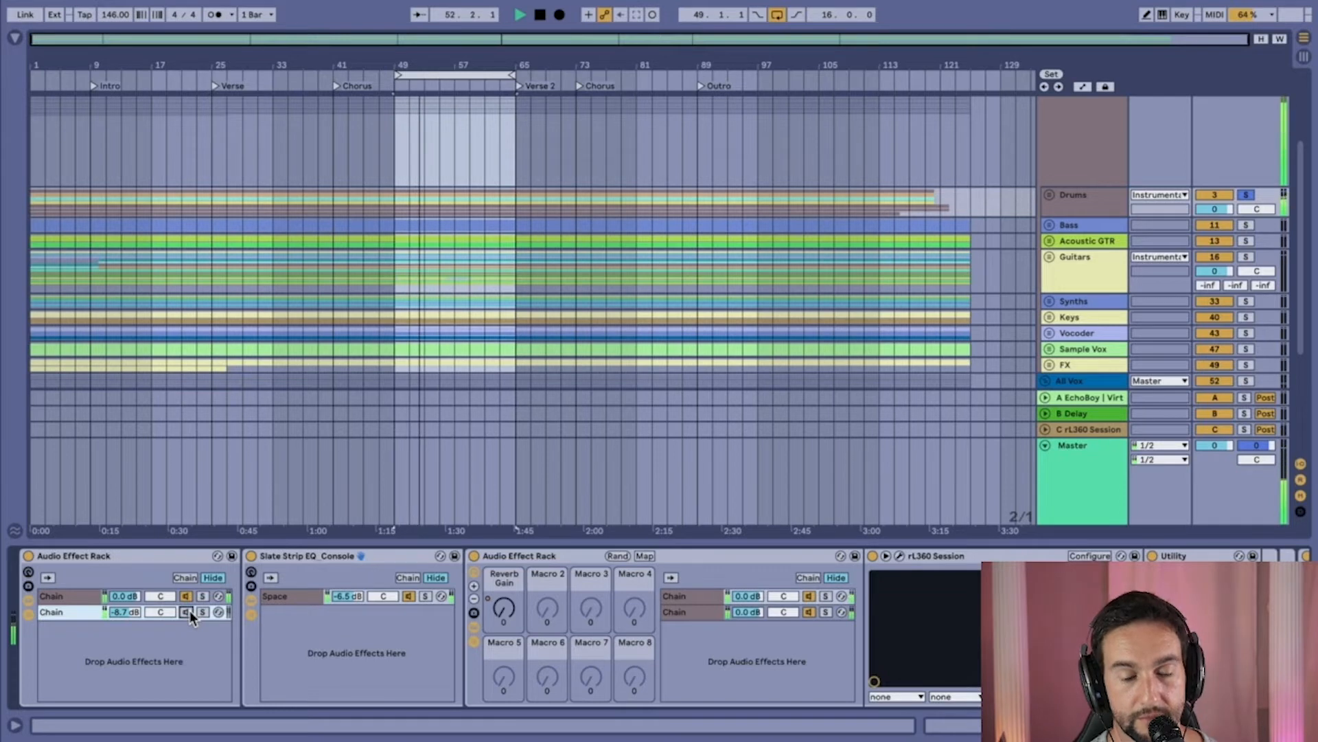
{"action": "left_click", "coordinate": [186, 612]}
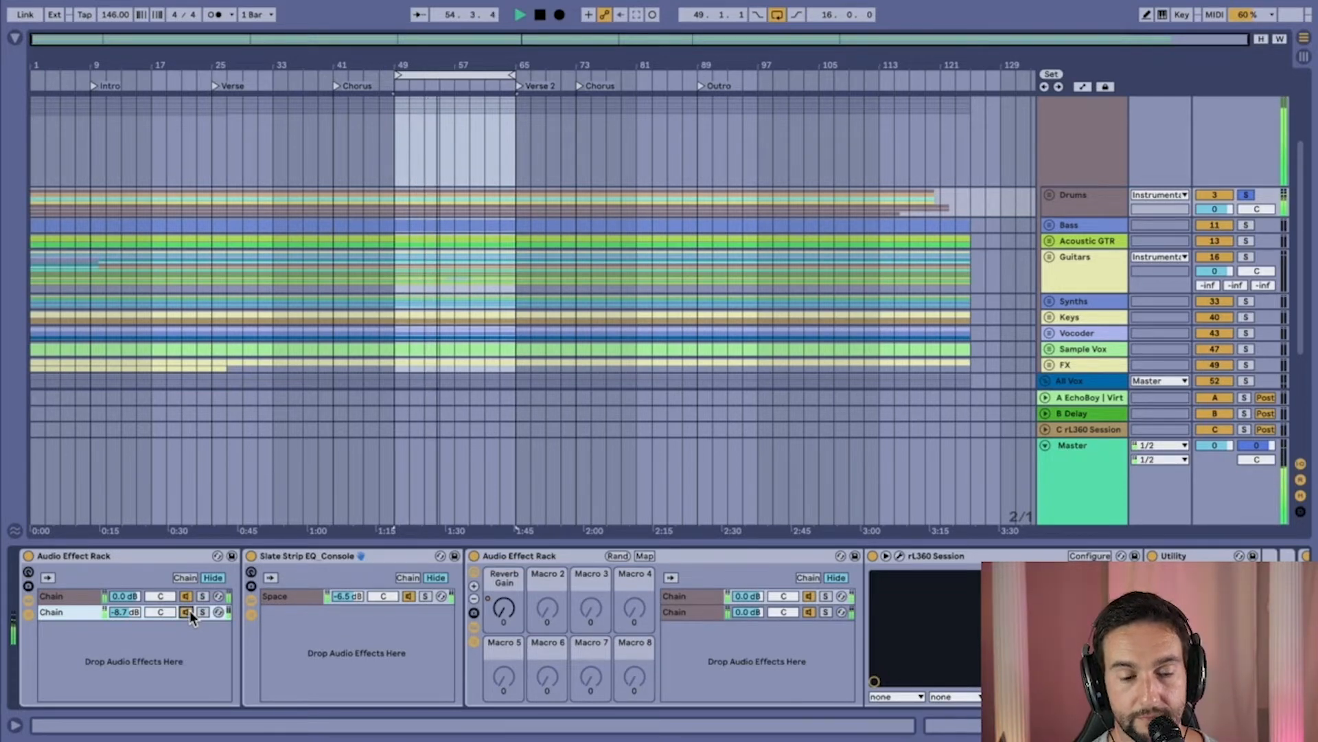
{"action": "left_click_drag", "start_coordinate": [130, 611], "coordinate": [130, 611]}
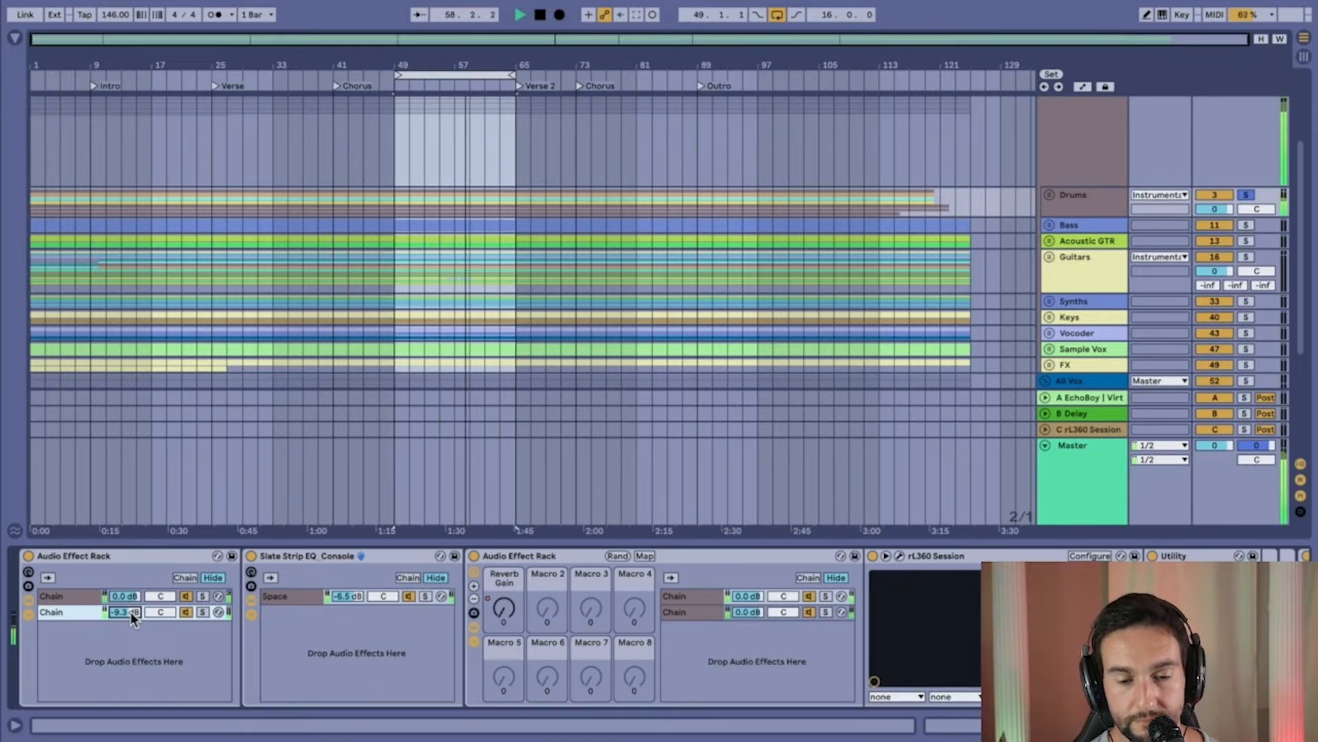
{"action": "key", "text": "space"}
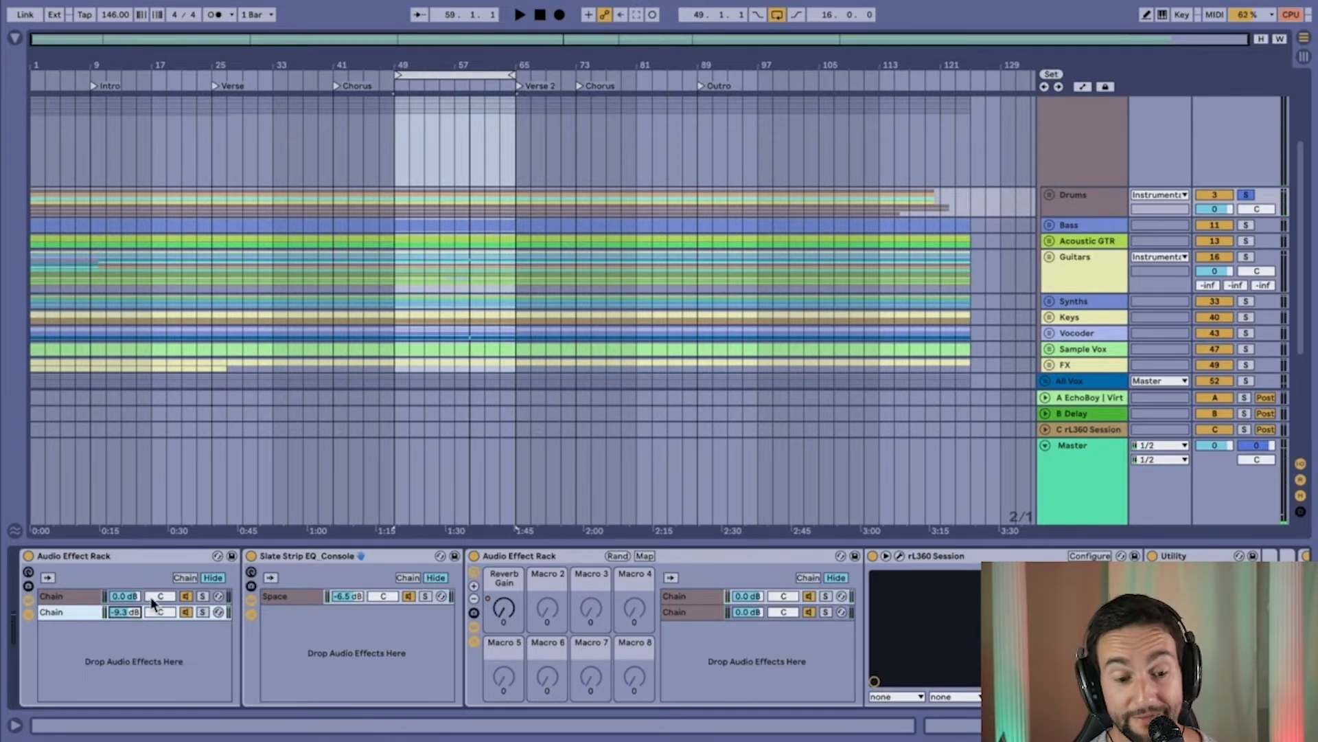
- Expand the Drums group and open the Kick1 track's Transient Master to inspect its attack amount
{"action": "scroll", "coordinate": [340, 645], "scroll_direction": "right", "scroll_amount": 6}
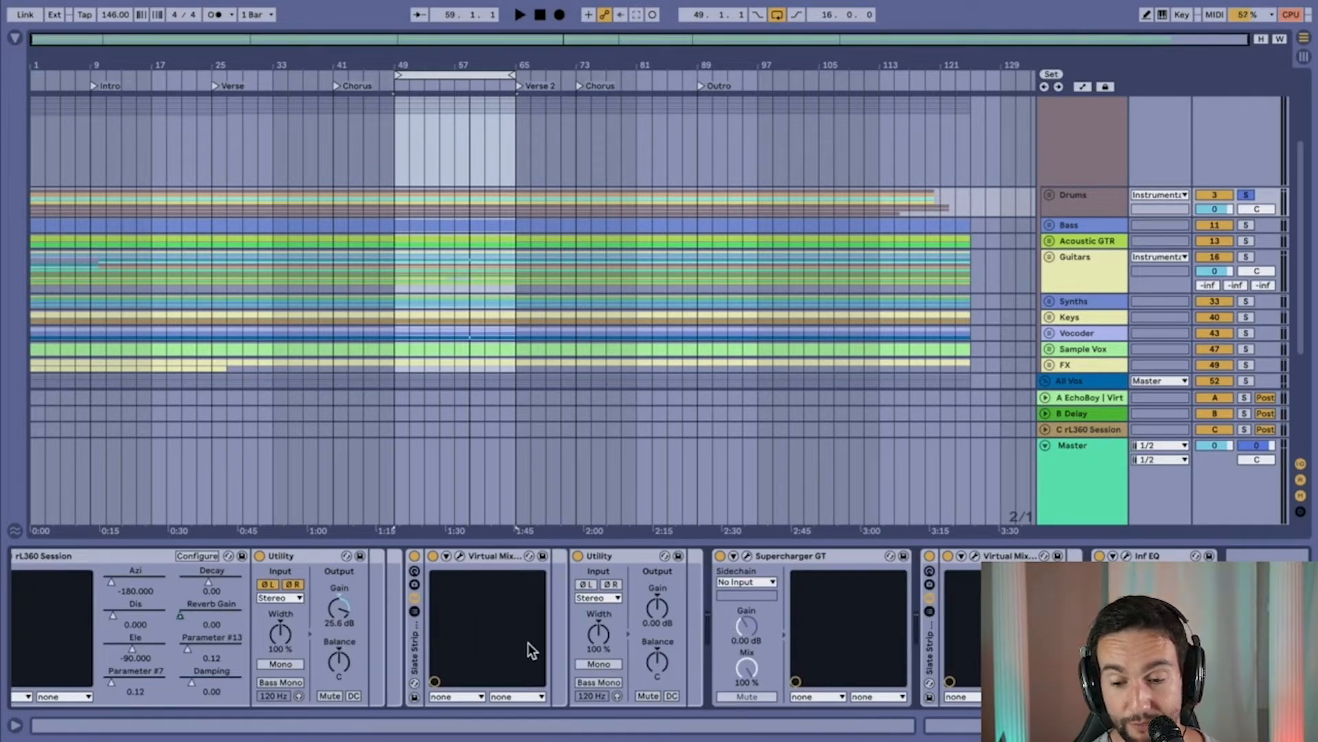
{"action": "left_click", "coordinate": [1049, 195]}
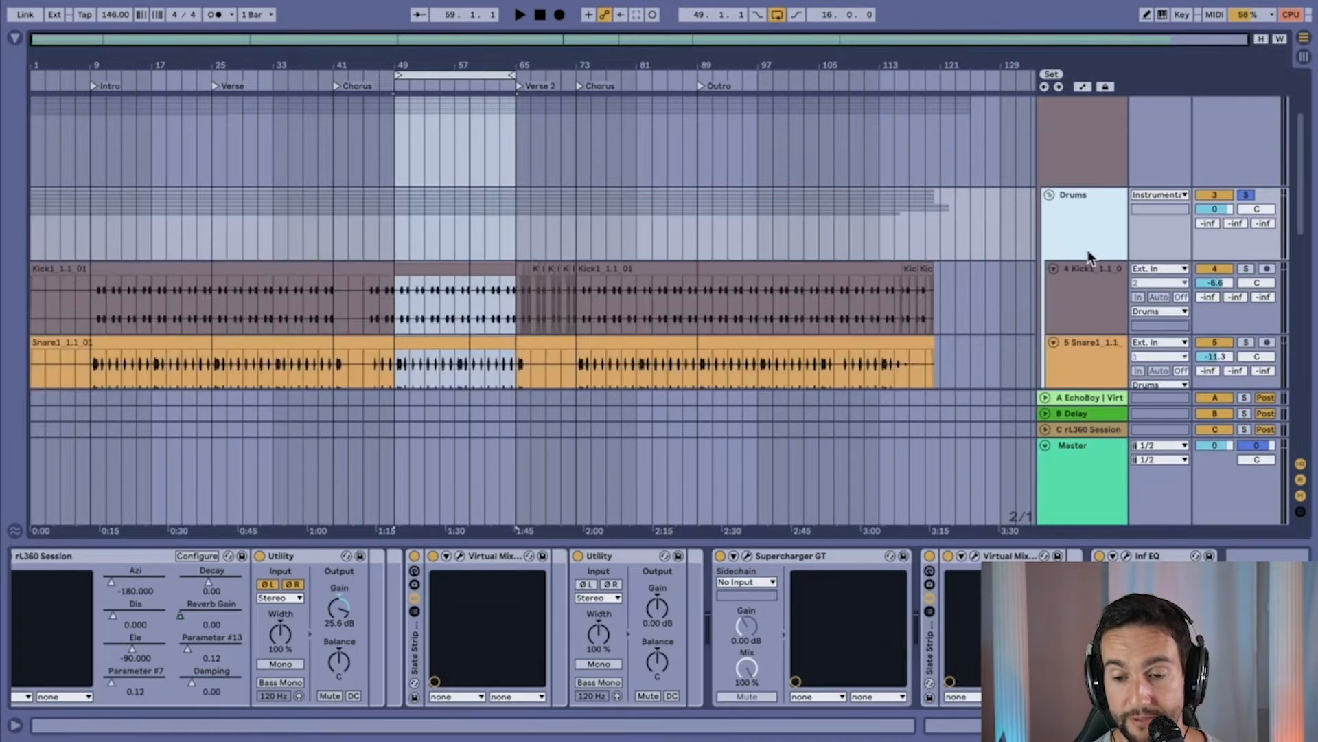
{"action": "scroll", "coordinate": [1090, 254], "scroll_direction": "down", "scroll_amount": 1}
{"action": "left_click", "coordinate": [1093, 259]}
{"action": "scroll", "coordinate": [1093, 260], "scroll_direction": "down", "scroll_amount": 2}
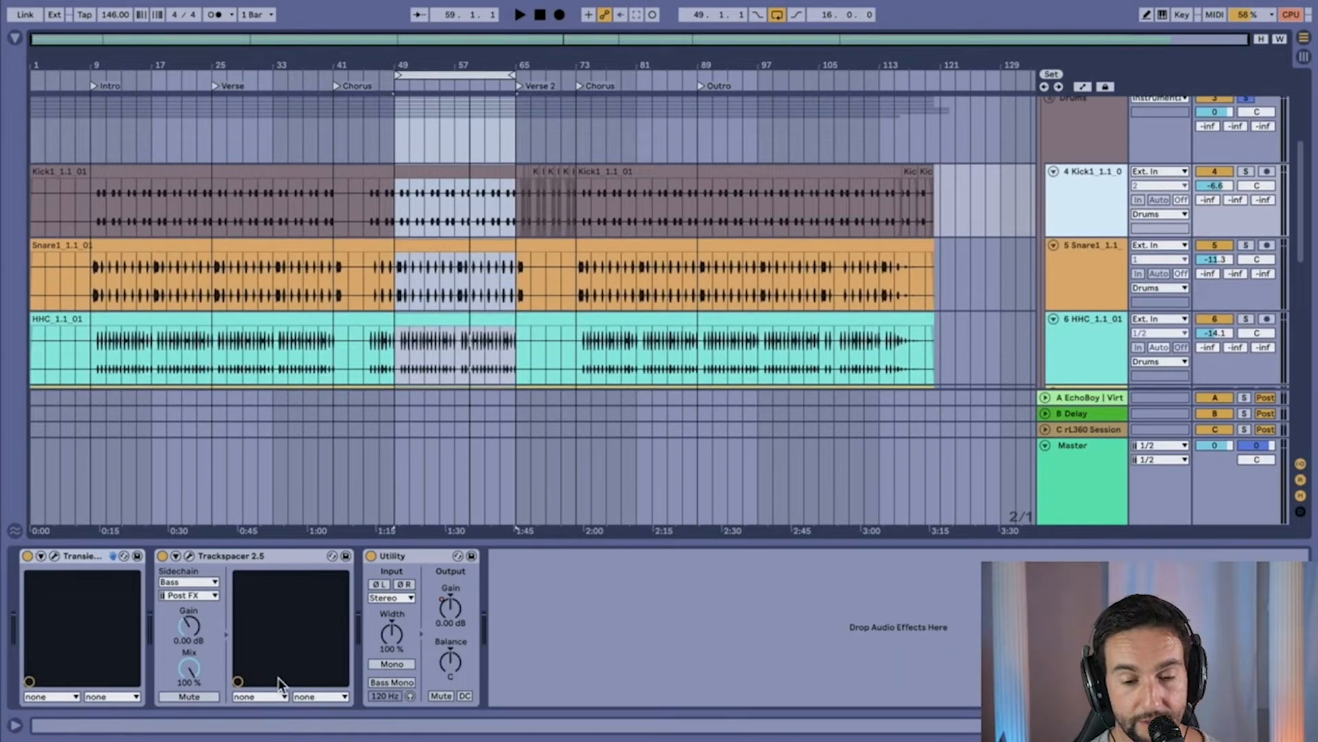
{"action": "left_click", "coordinate": [53, 556]}
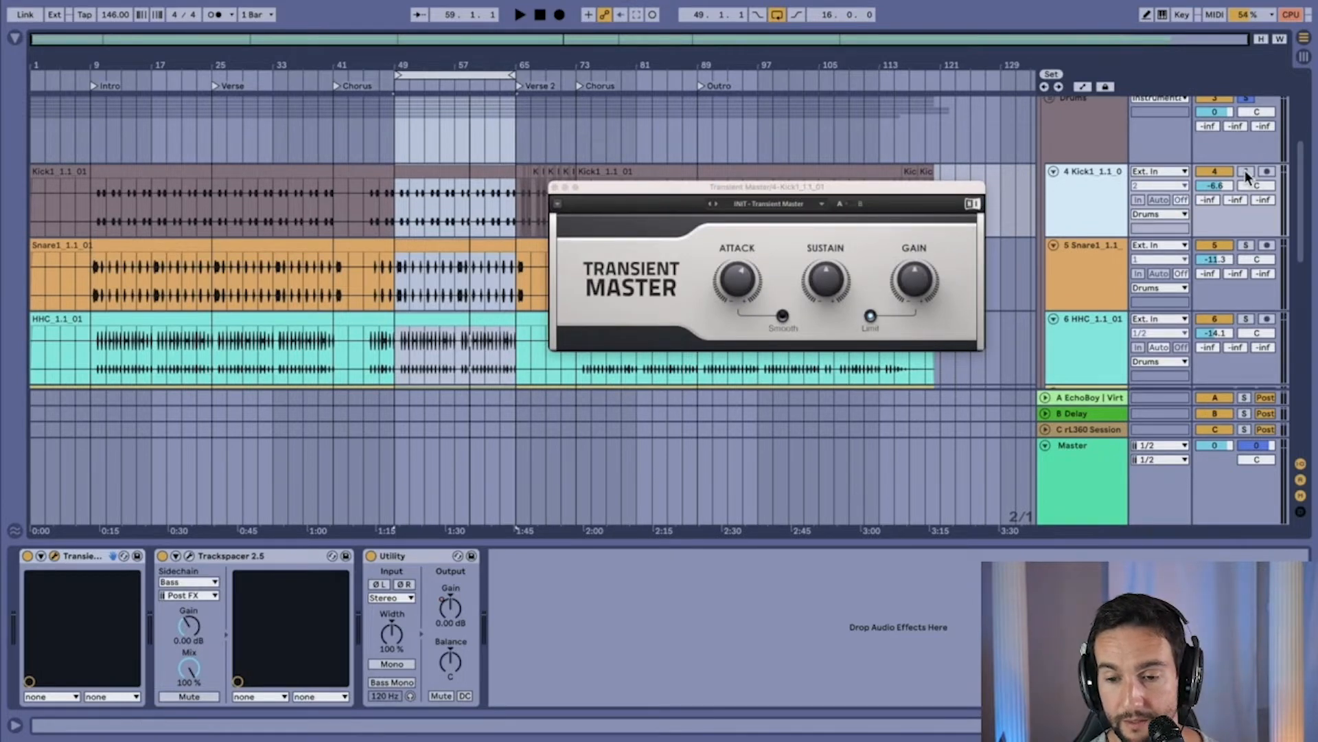
{"action": "left_click_drag", "start_coordinate": [741, 297], "coordinate": [744, 275]}
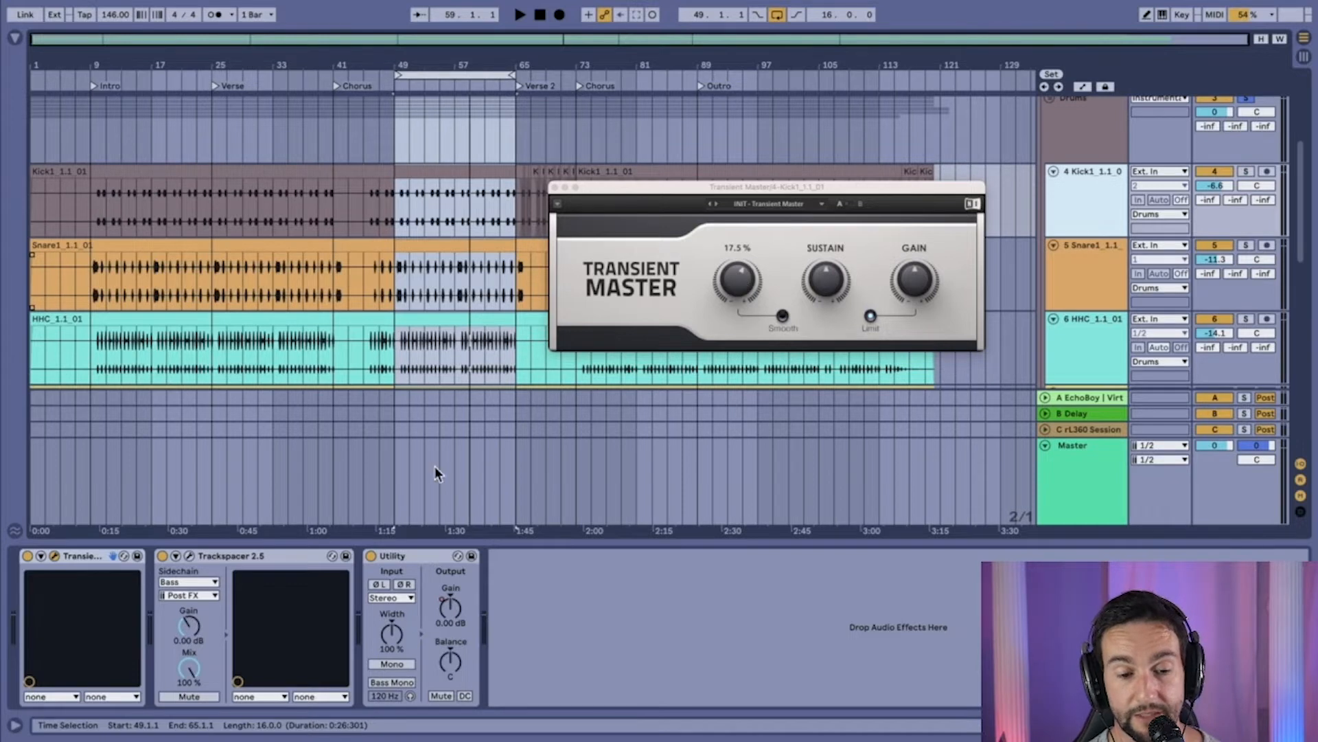
- Solo the kick and play the looped chorus while bypassing and reactivating Transient Master twice, and stop playback
{"action": "left_click", "coordinate": [1243, 171]}
{"action": "key", "text": "space"}
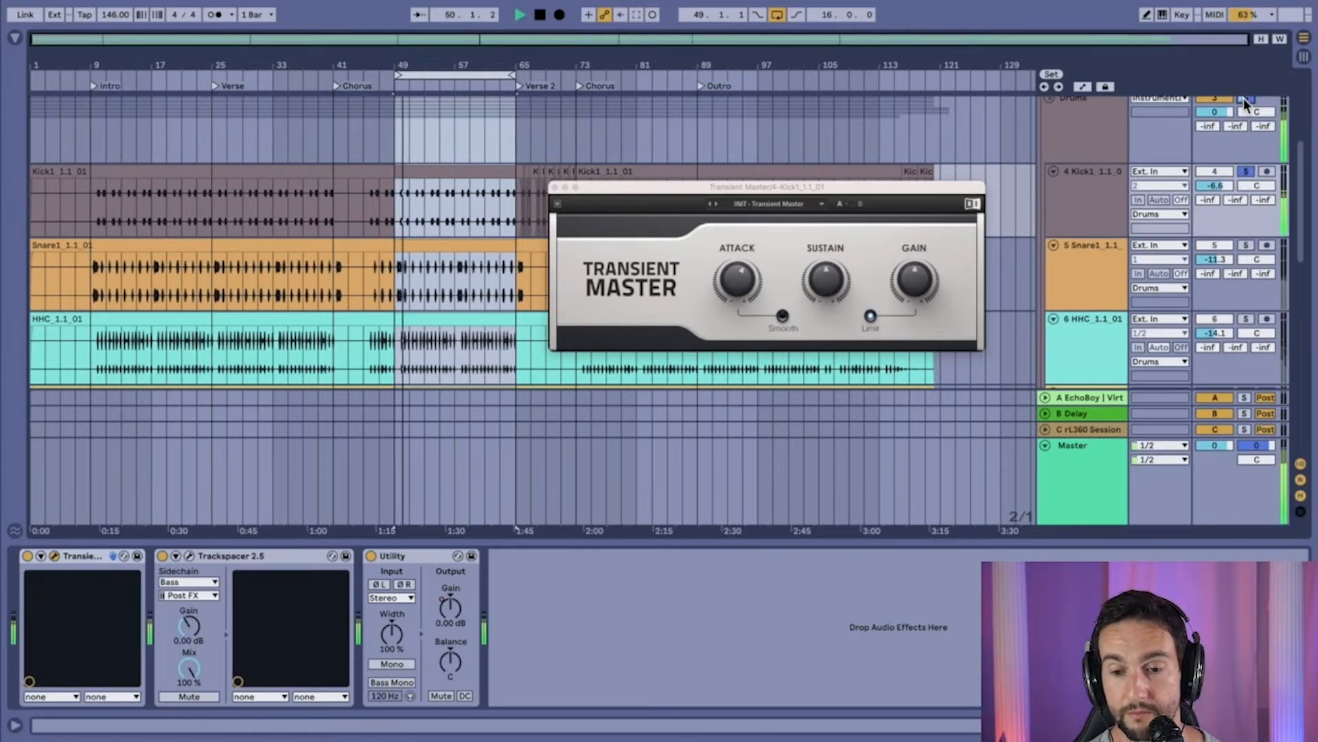
{"action": "left_click", "coordinate": [28, 555]}
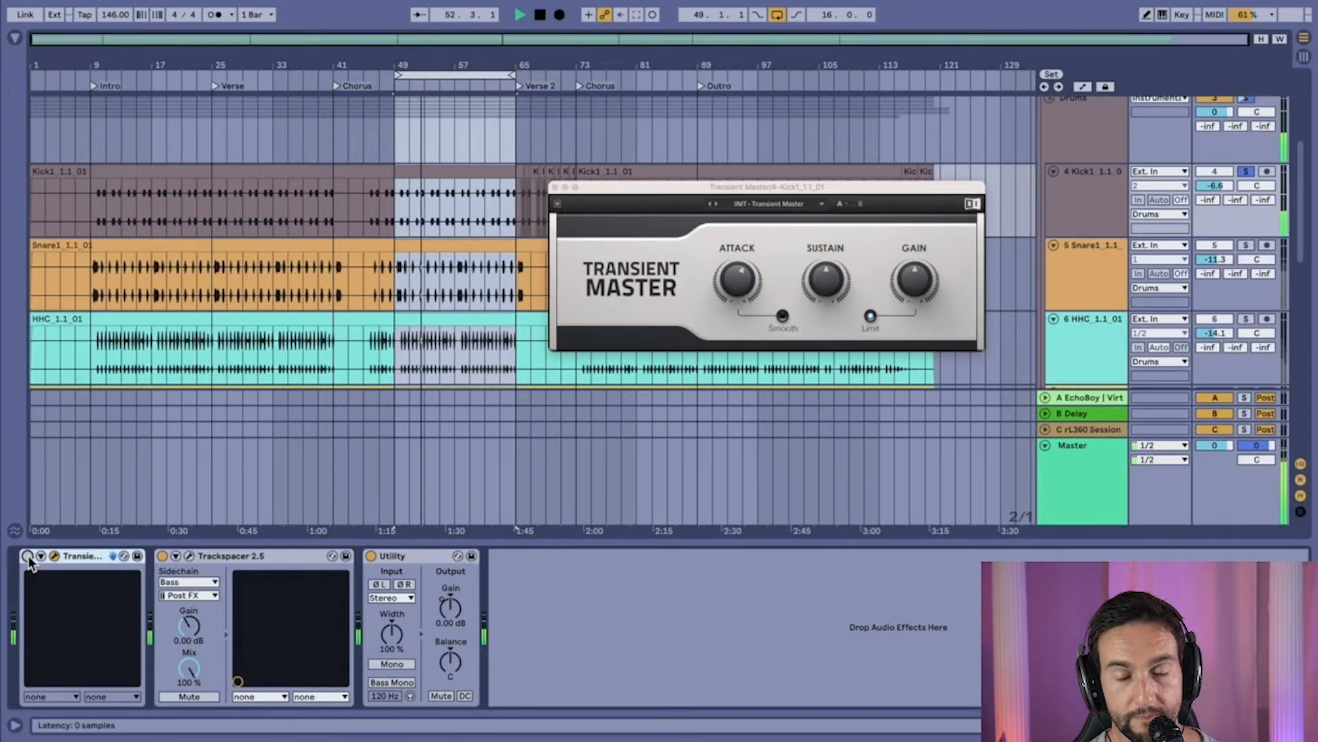
{"action": "left_click", "coordinate": [27, 555]}
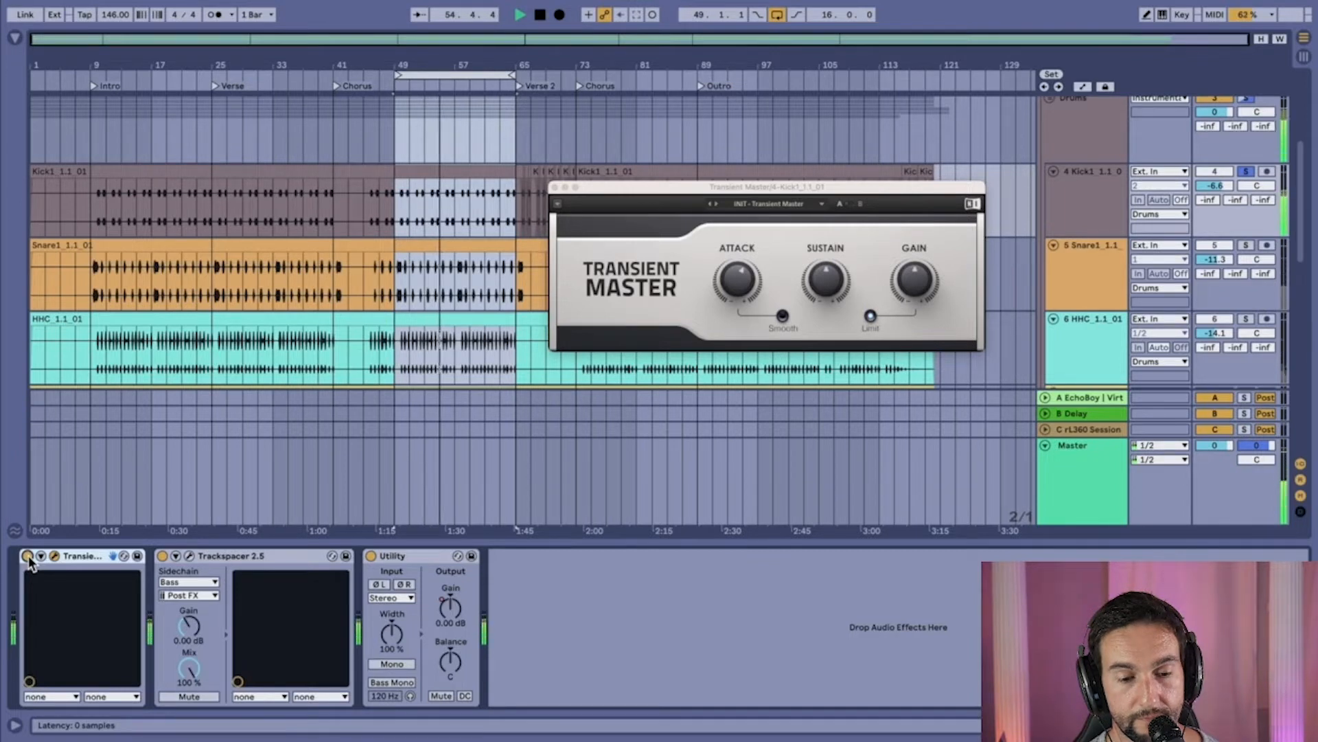
{"action": "left_click", "coordinate": [27, 555]}
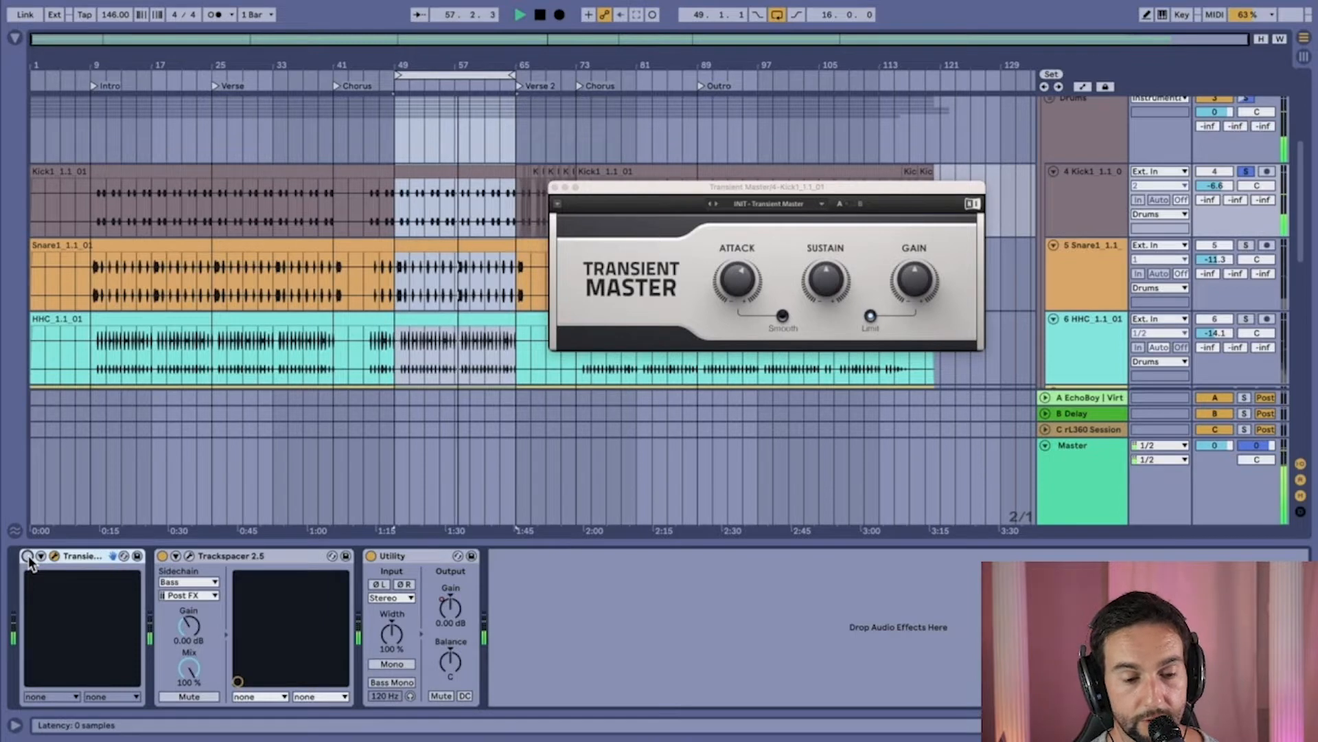
{"action": "left_click", "coordinate": [27, 555]}
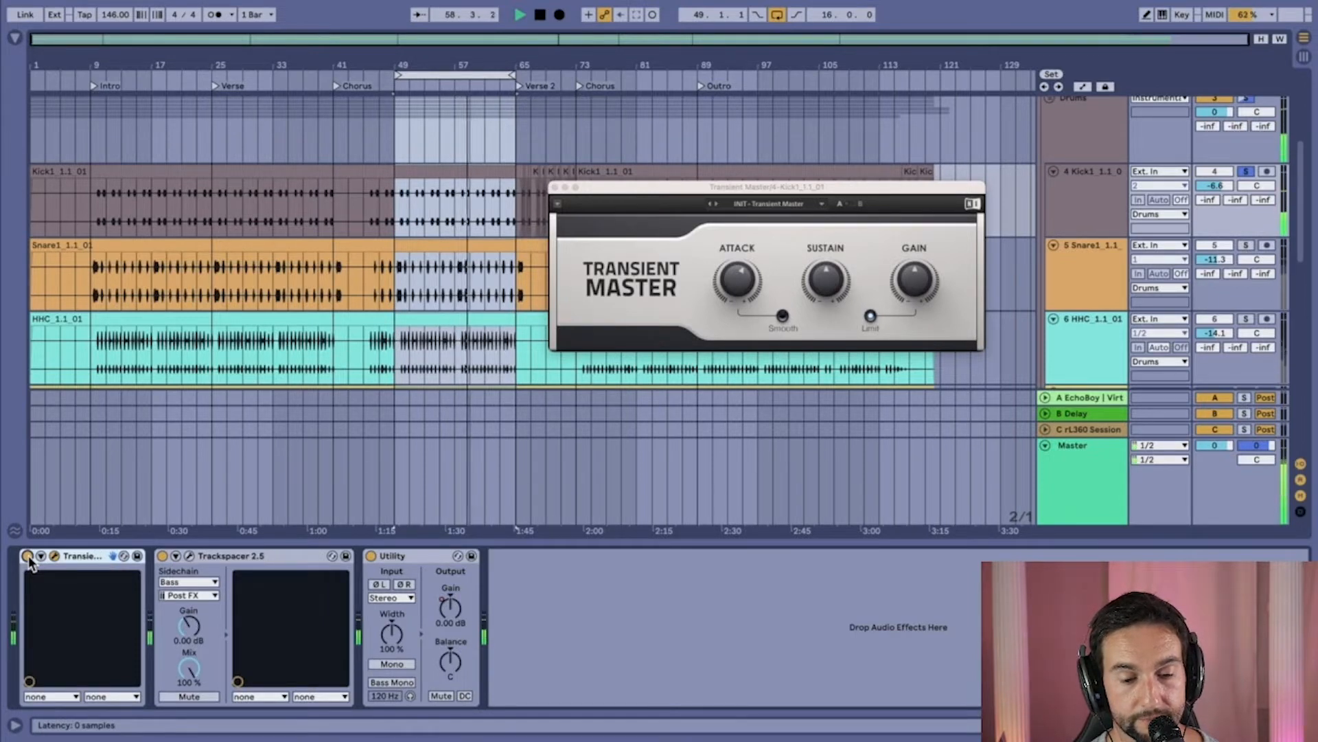
{"action": "key", "text": "space"}
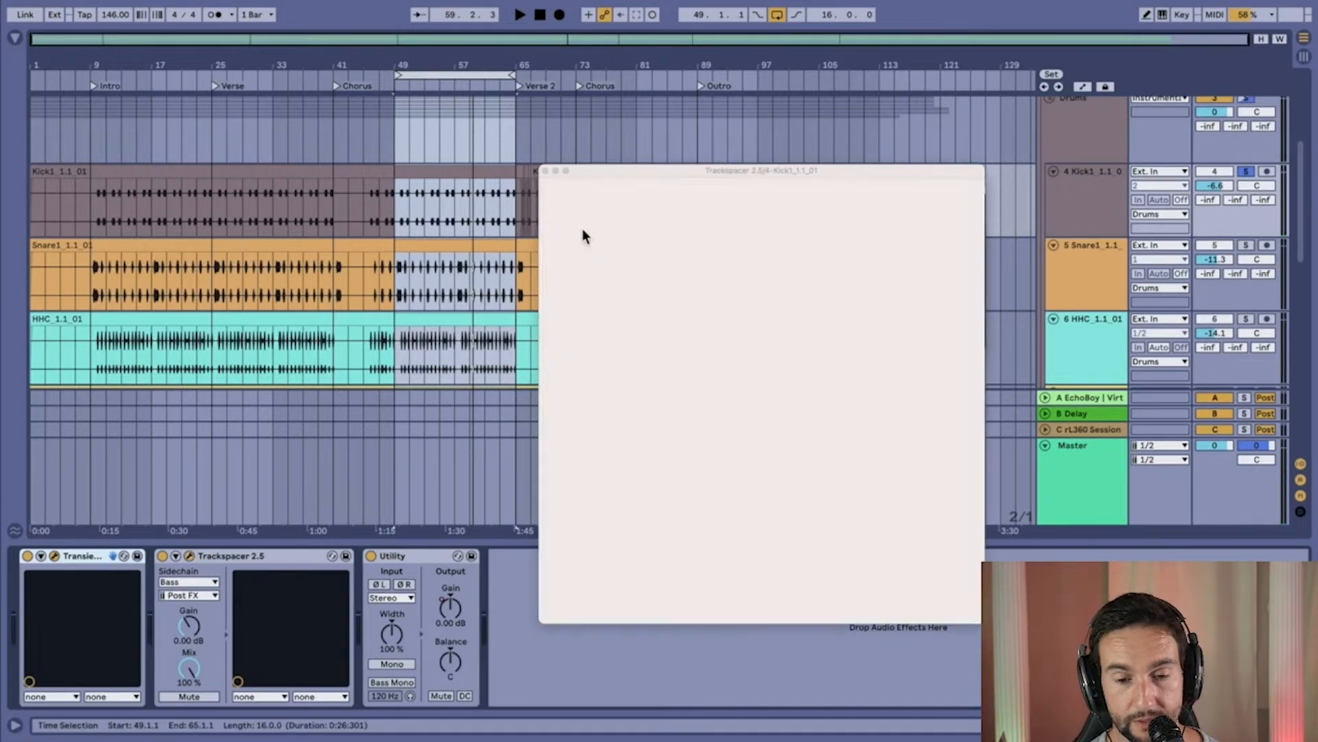
- Examine the kick's Trackspacer 2.5 while the looped chorus plays with the kick unsoloed, stop playback and close the plugin window
{"action": "left_click_drag", "start_coordinate": [659, 167], "coordinate": [500, 81]}
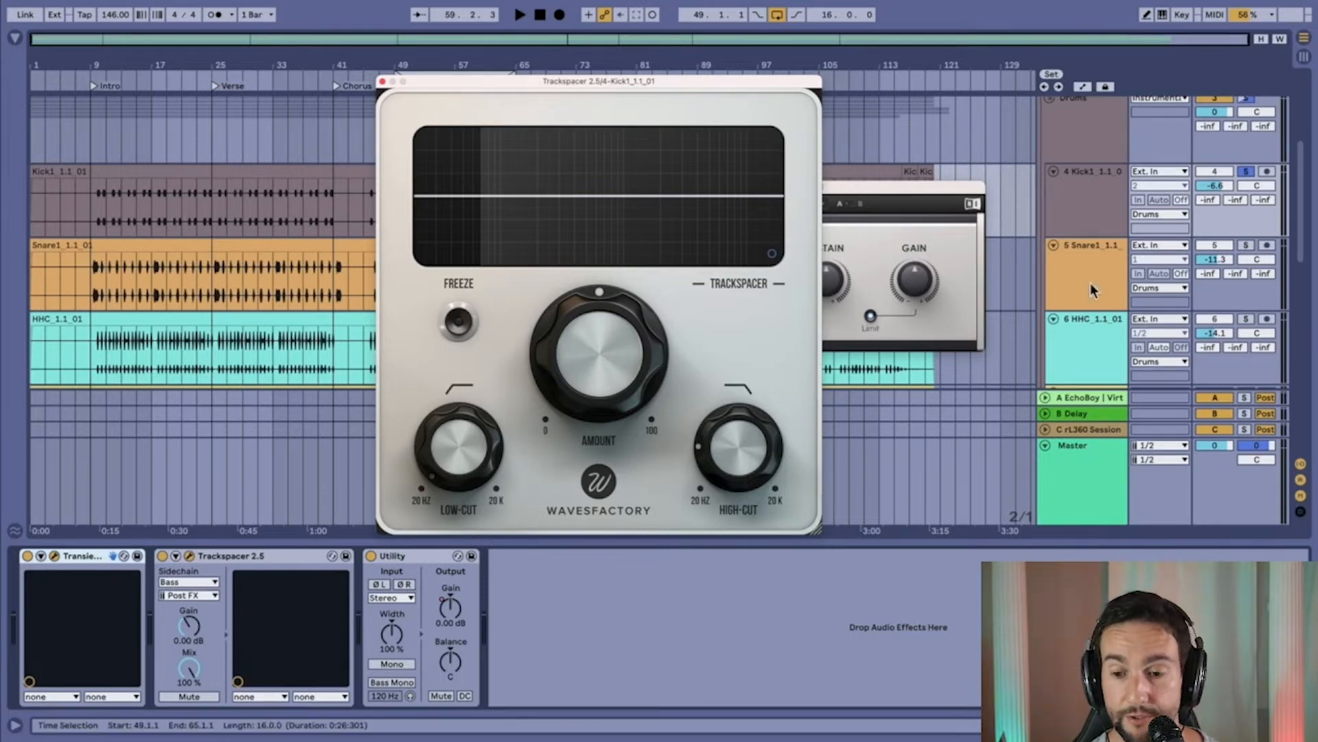
{"action": "left_click", "coordinate": [1245, 171]}
{"action": "key", "text": "space"}
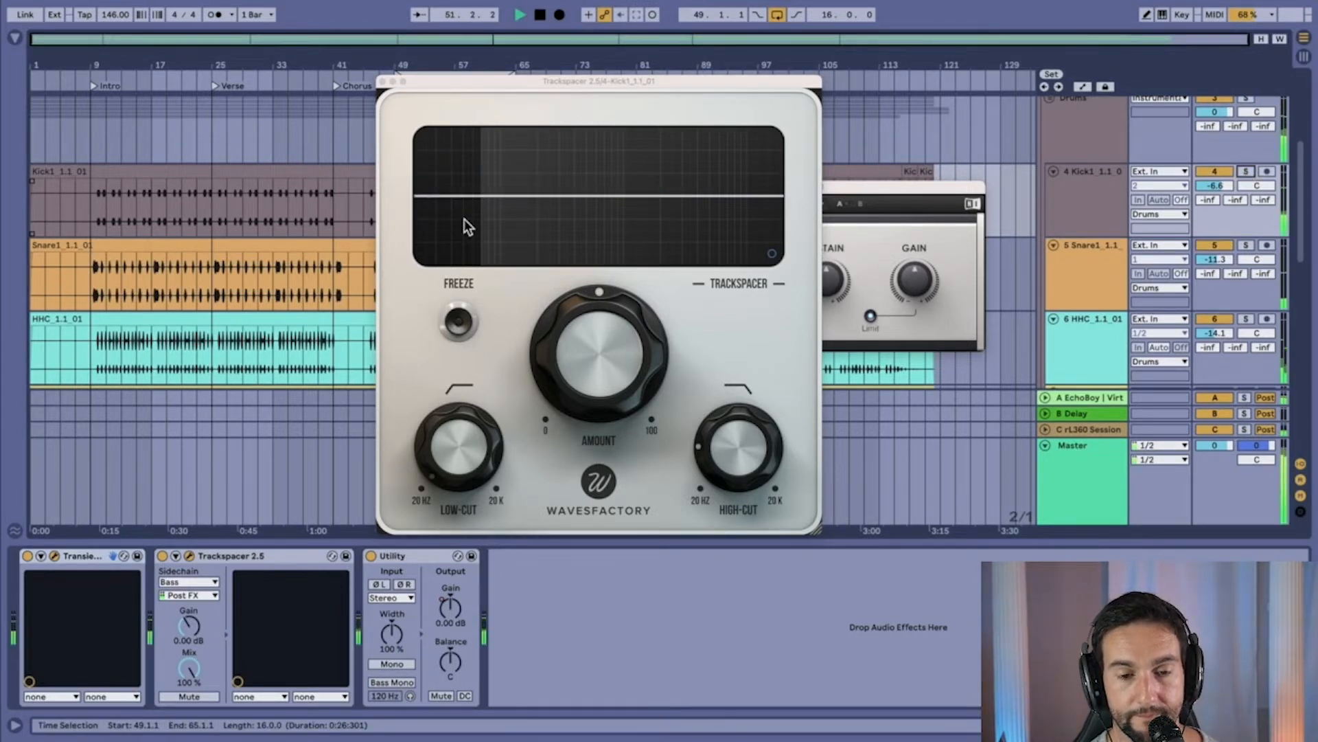
{"action": "key", "text": "space"}
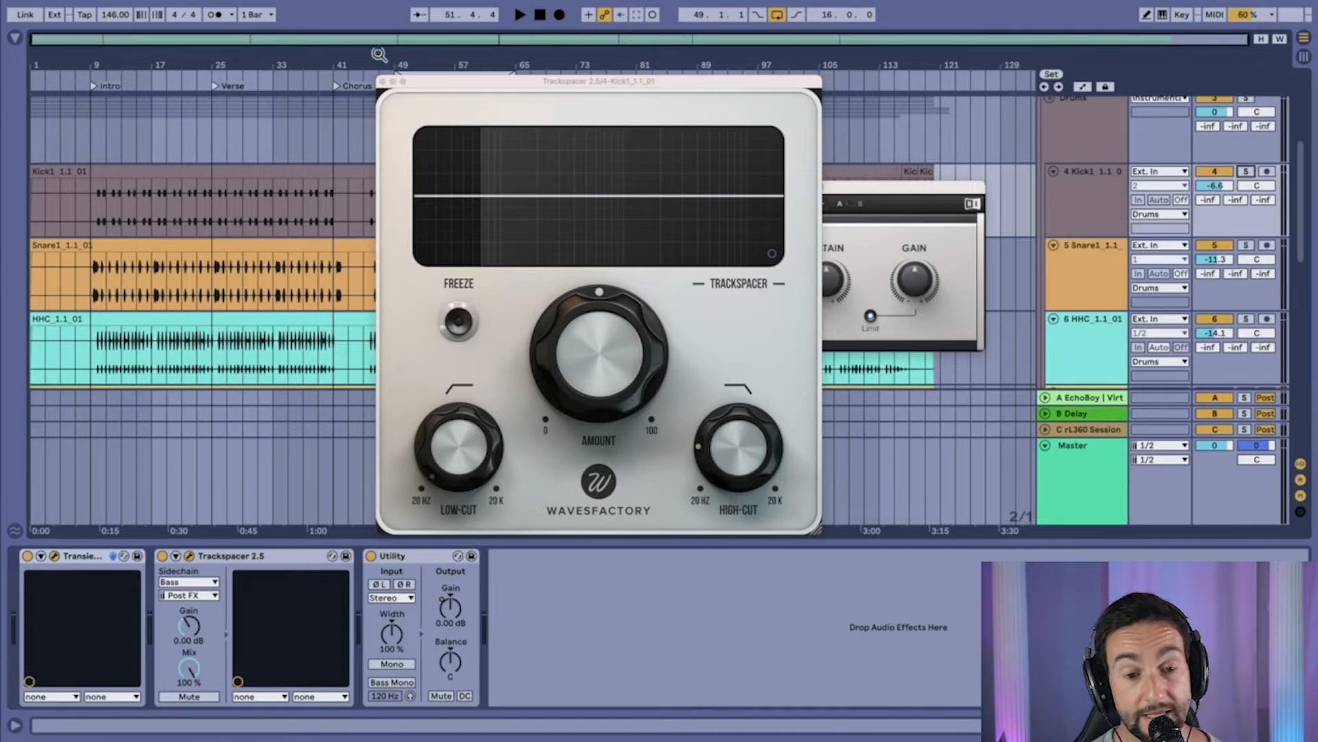
{"action": "left_click", "coordinate": [383, 82]}
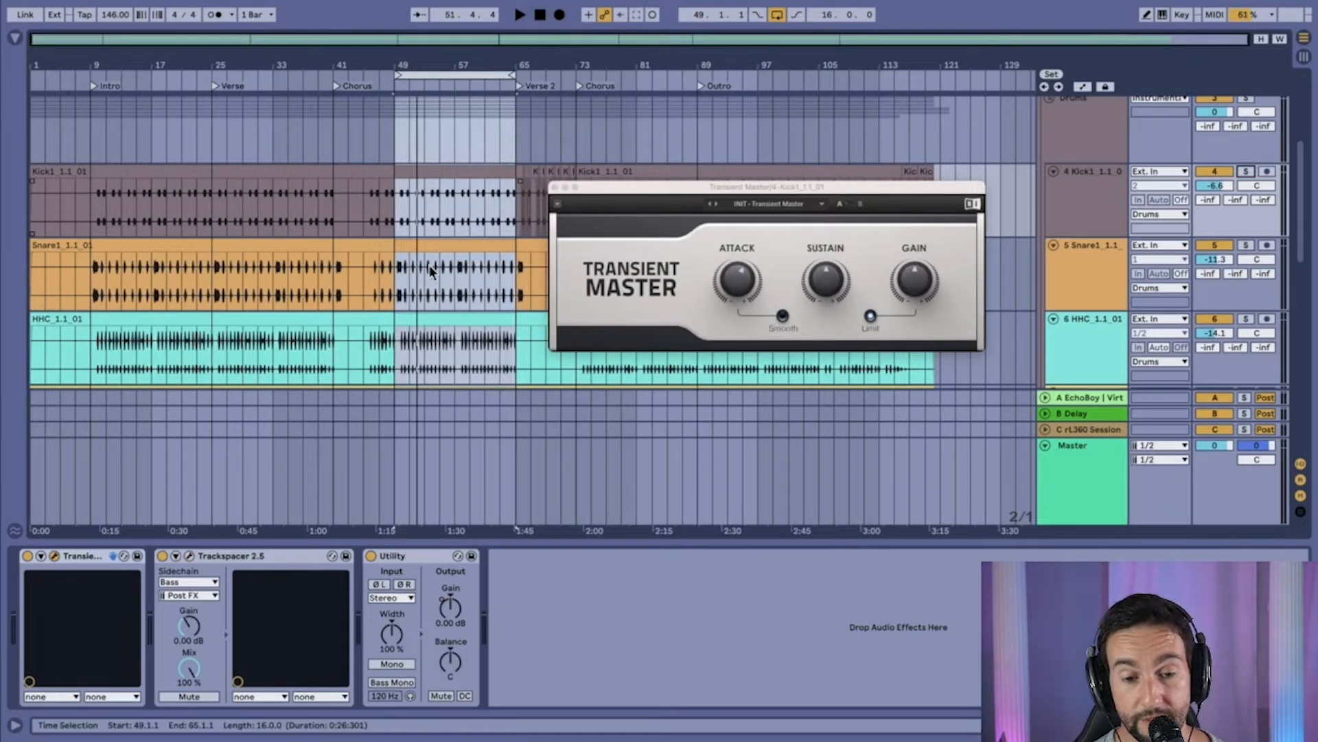
- Close the Transient Master window and show the gain automation of the Utility on the Kick1 track
{"action": "left_click", "coordinate": [431, 144]}
{"action": "left_click", "coordinate": [437, 146]}
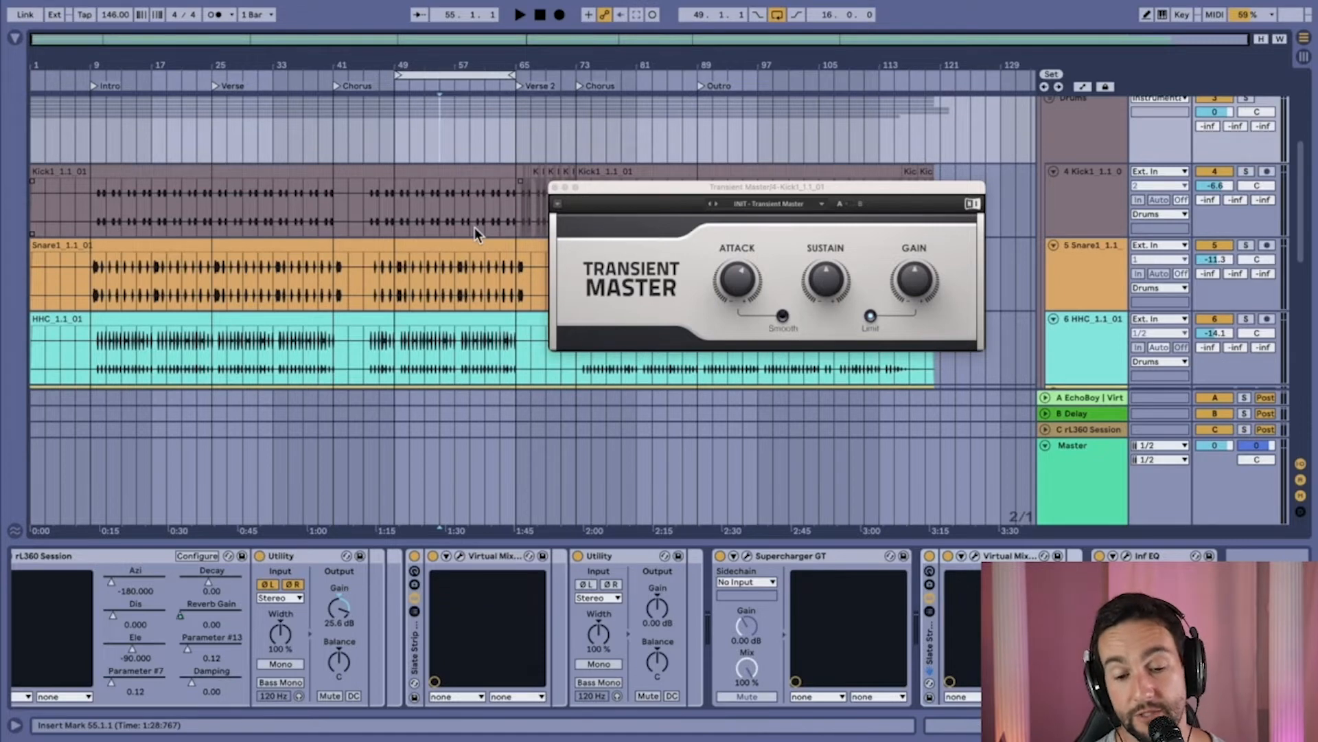
{"action": "left_click", "coordinate": [554, 188]}
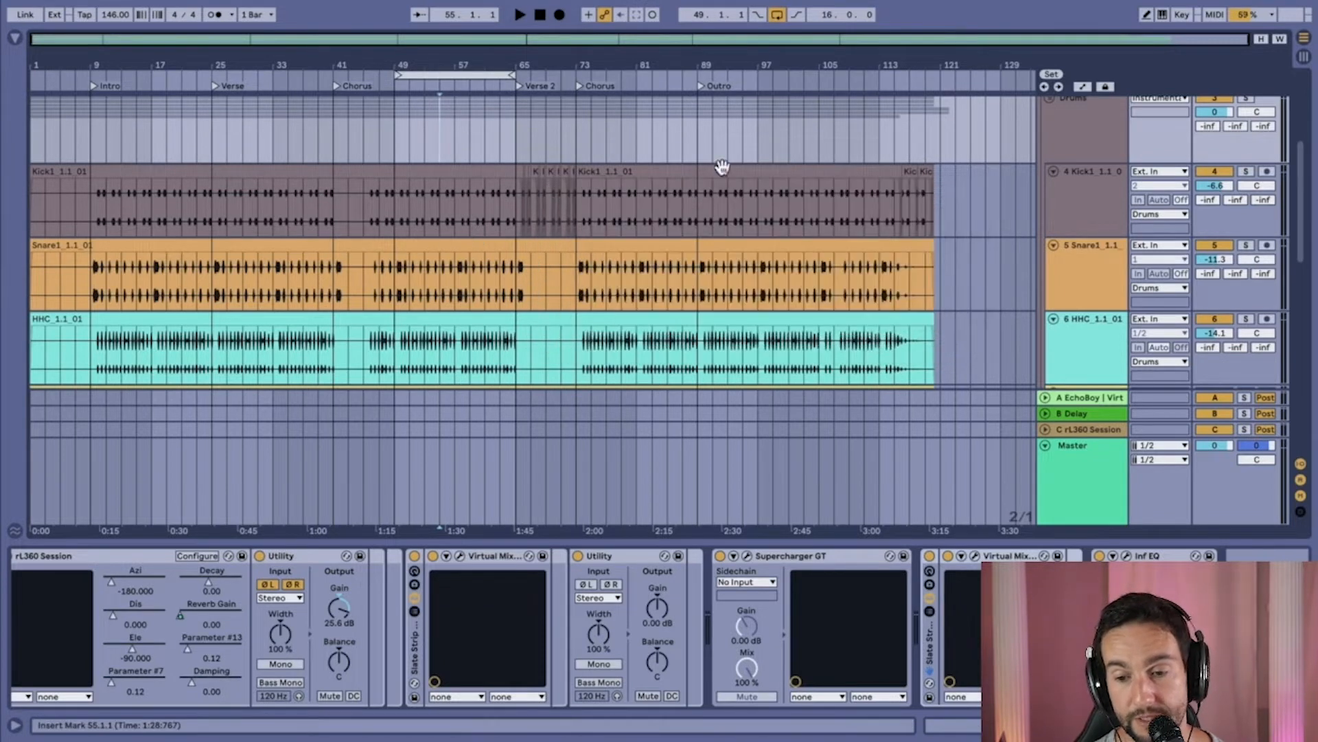
{"action": "left_click", "coordinate": [1079, 199]}
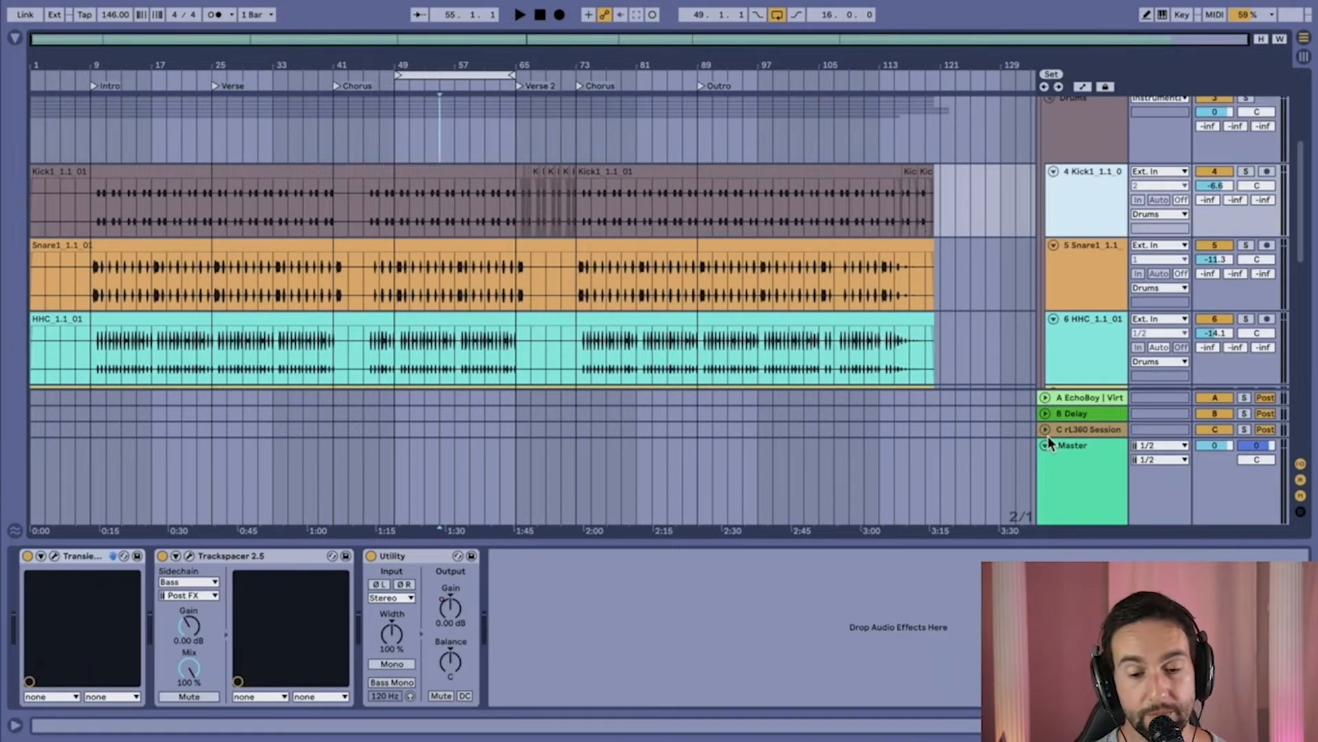
{"action": "left_click", "coordinate": [455, 611]}
{"action": "key", "text": "a"}
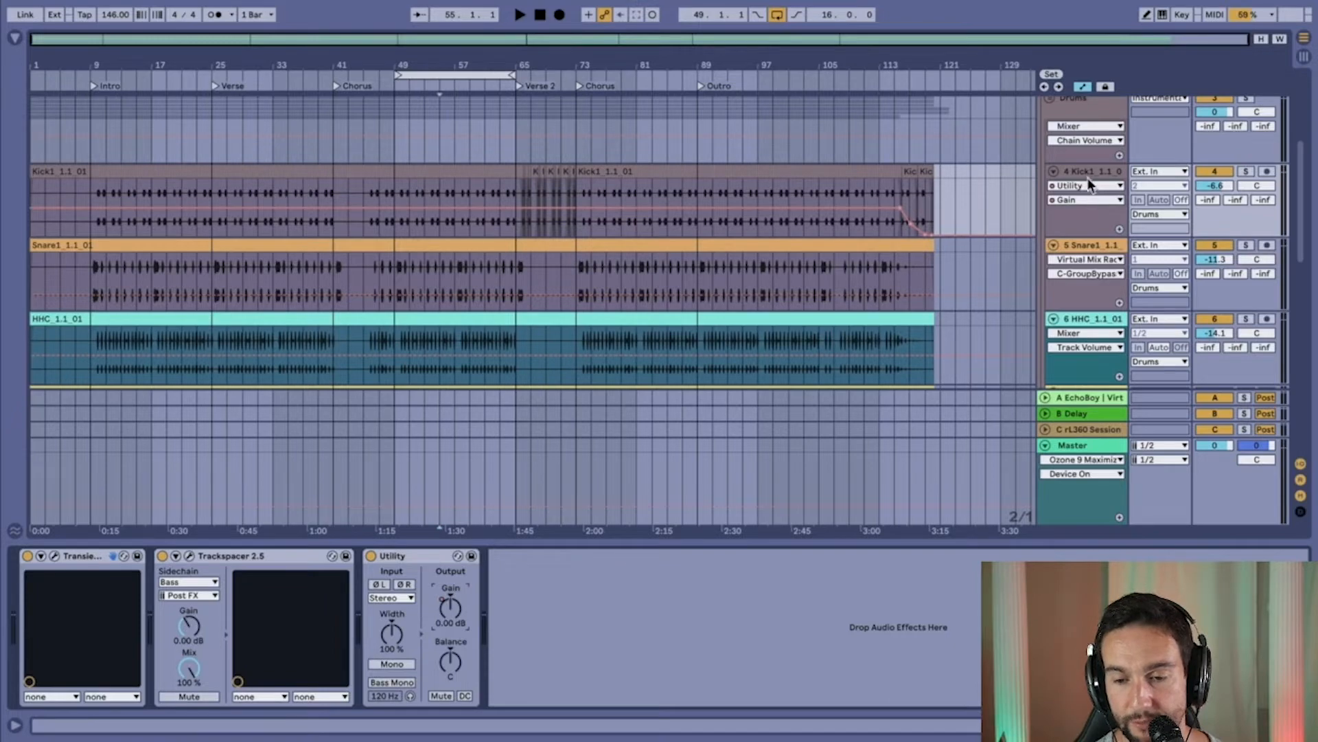
- Hide the automation lanes and open the Virtual Mix Rack on the Snare1 track, placing its window clear of the track controls
{"action": "left_click", "coordinate": [1086, 247]}
{"action": "key", "text": "a"}
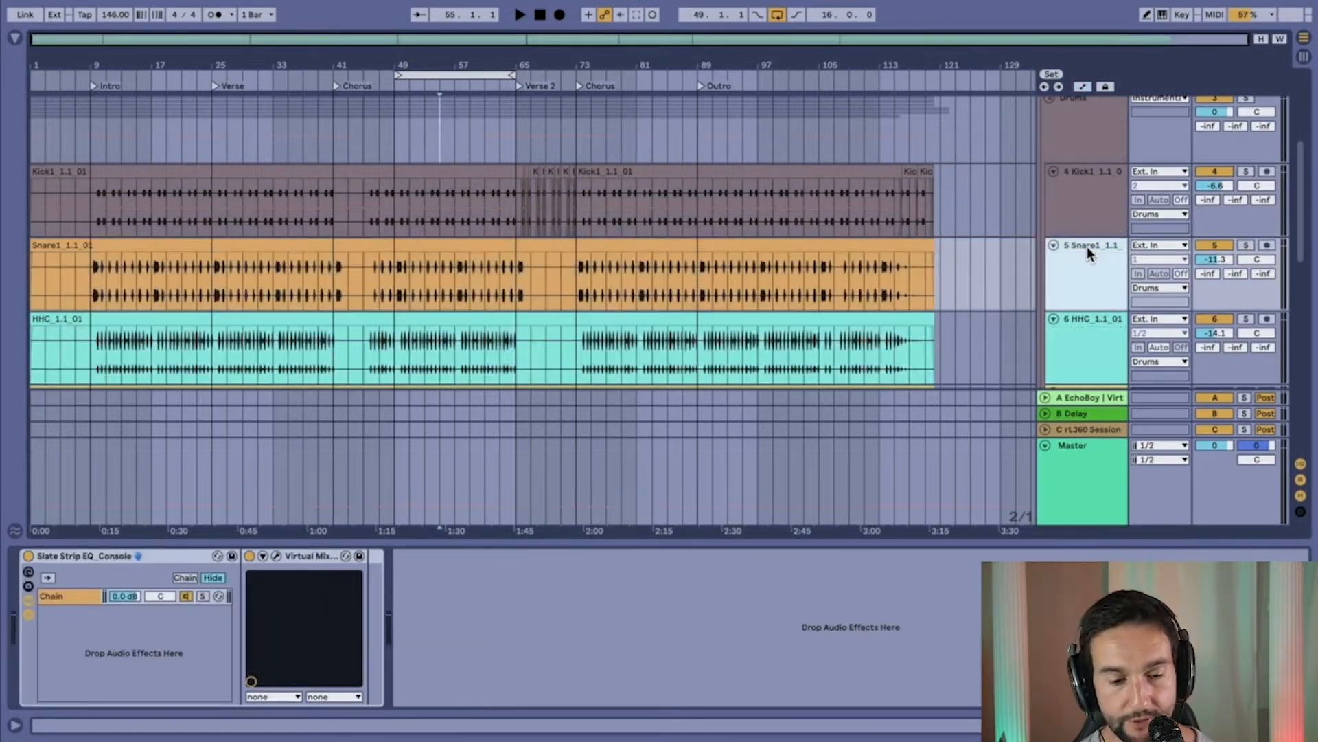
{"action": "left_click", "coordinate": [276, 555]}
{"action": "left_click", "coordinate": [276, 556]}
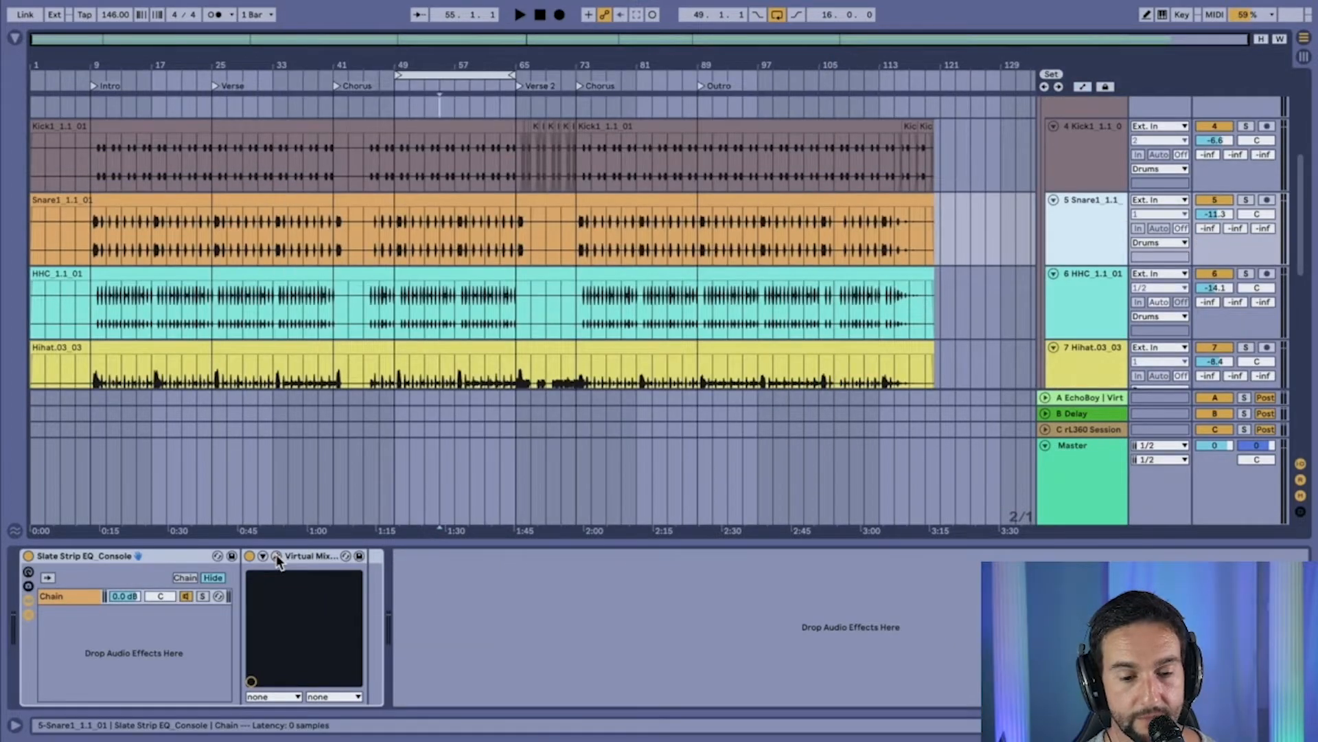
{"action": "left_click", "coordinate": [276, 555]}
{"action": "left_click_drag", "start_coordinate": [456, 60], "coordinate": [588, 60]}
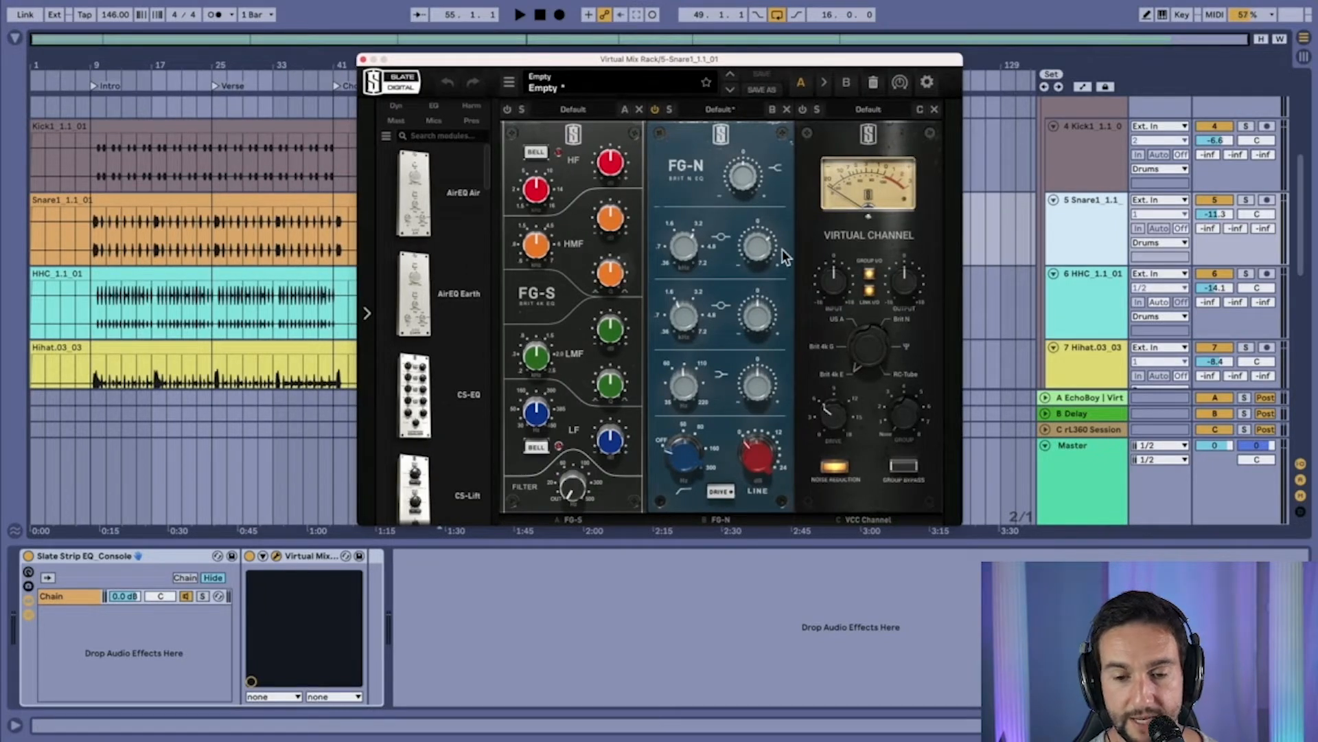
- Solo the snare and play the chorus while bypassing and reactivating its Slate Strip EQ_Console rack, unsolo it and stop playback
{"action": "left_click", "coordinate": [1245, 201]}
{"action": "key", "text": "space"}
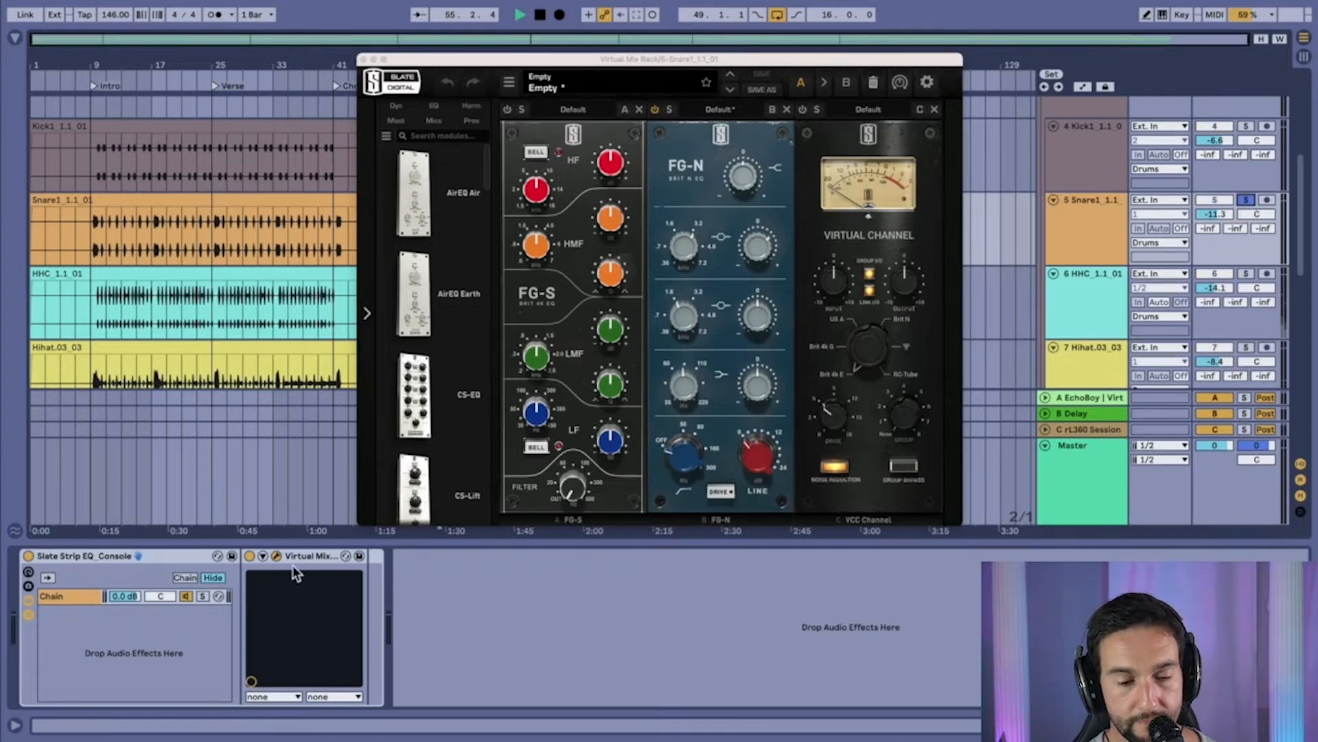
{"action": "left_click", "coordinate": [28, 556]}
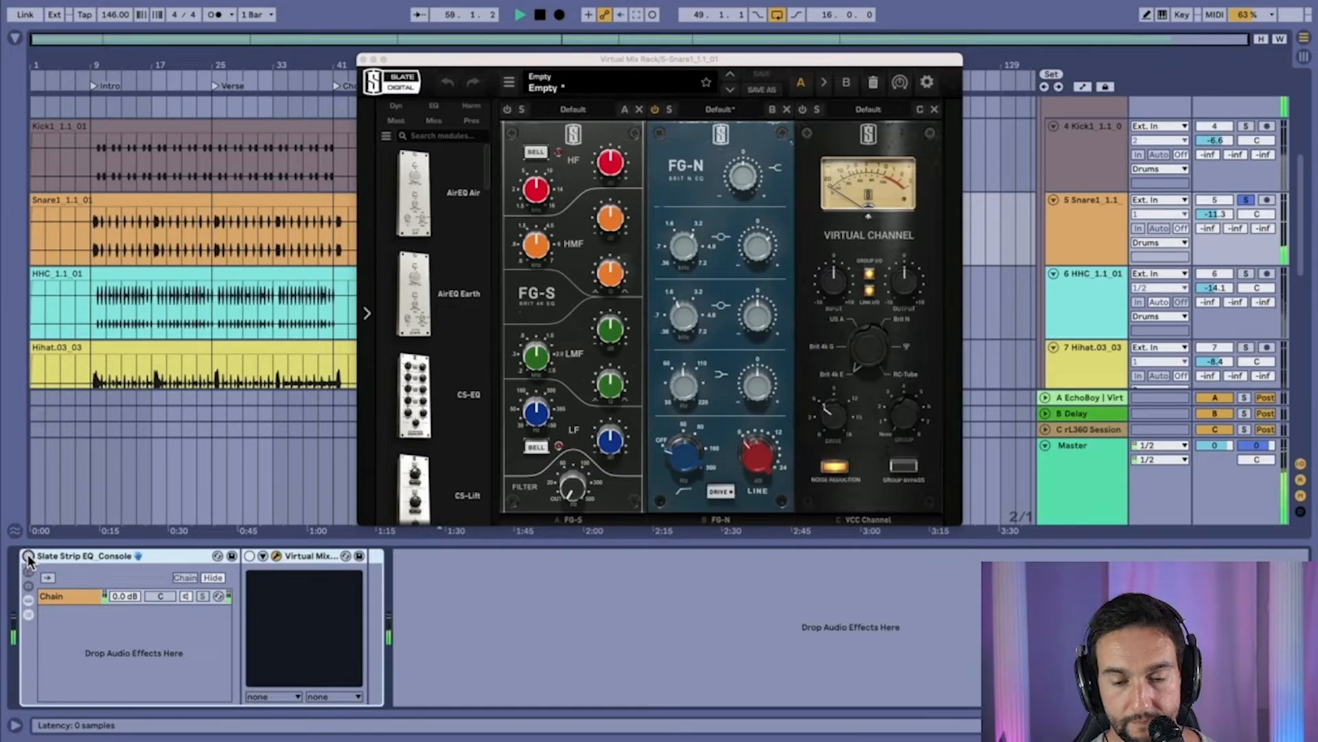
{"action": "left_click", "coordinate": [27, 556]}
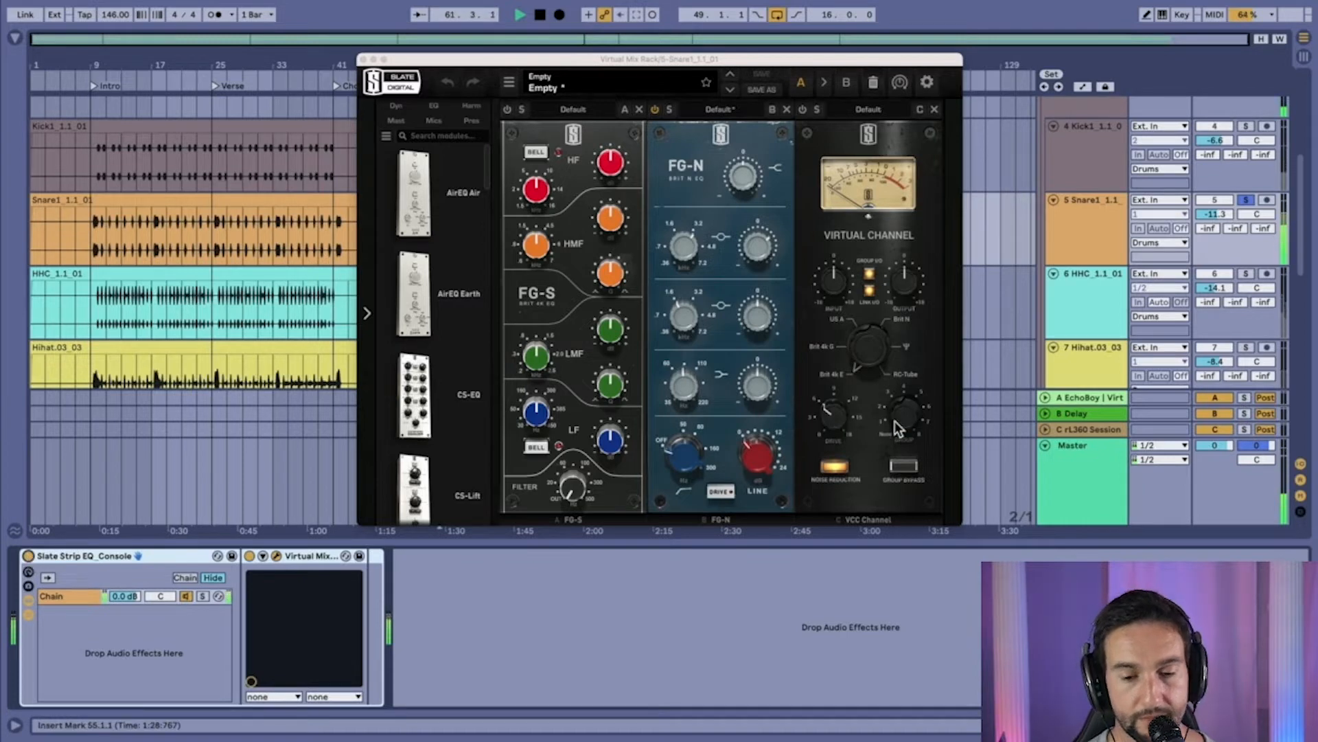
{"action": "left_click", "coordinate": [1246, 199]}
{"action": "key", "text": "space"}
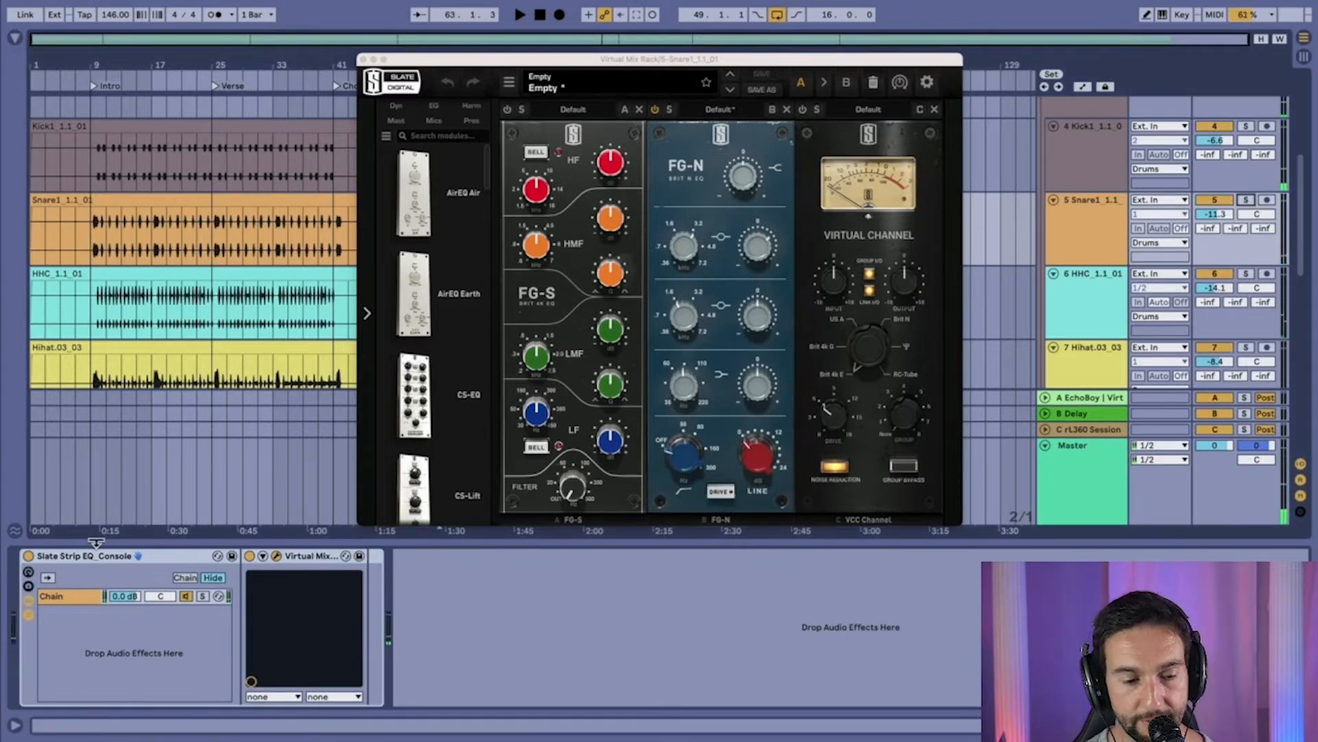
- Compare the snare's Slate Strip EQ_Console rack bypassed and active while the chorus plays with the other tracks, and stop playback
{"action": "left_click", "coordinate": [28, 556]}
{"action": "key", "text": "space"}
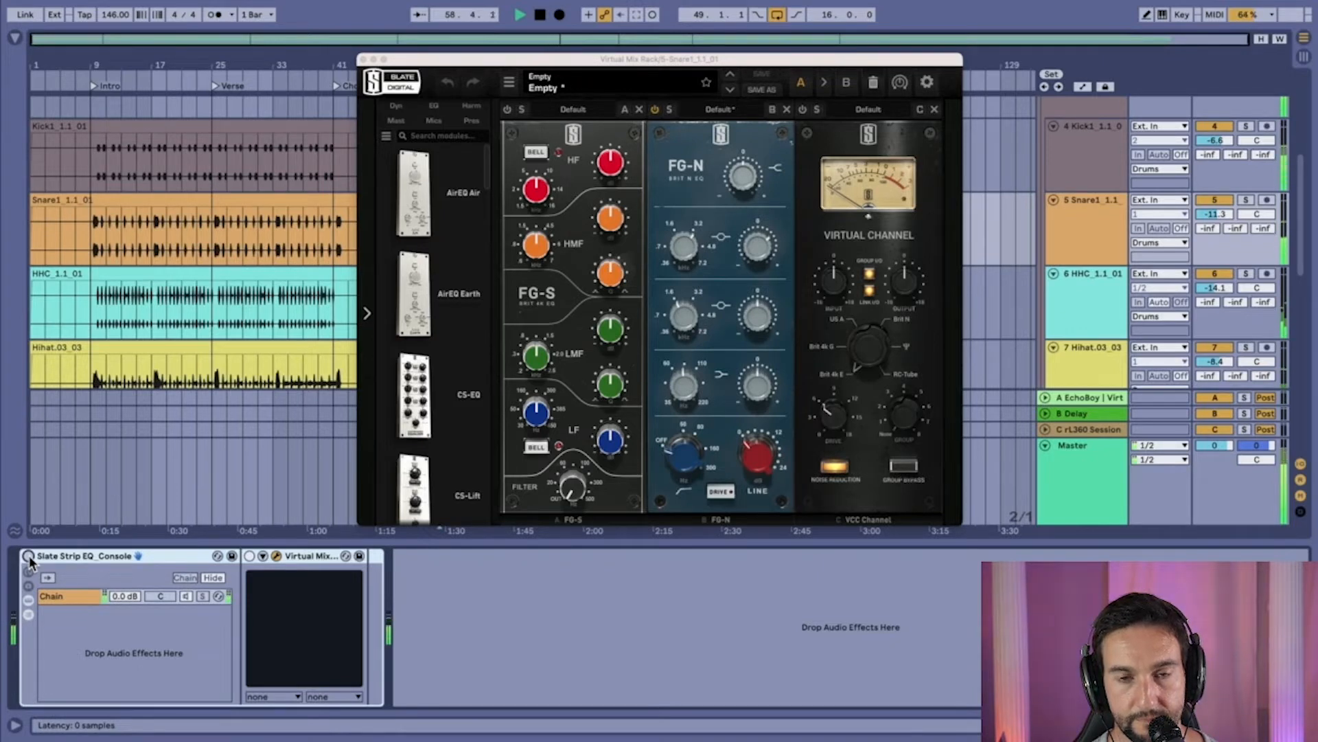
{"action": "left_click", "coordinate": [28, 555]}
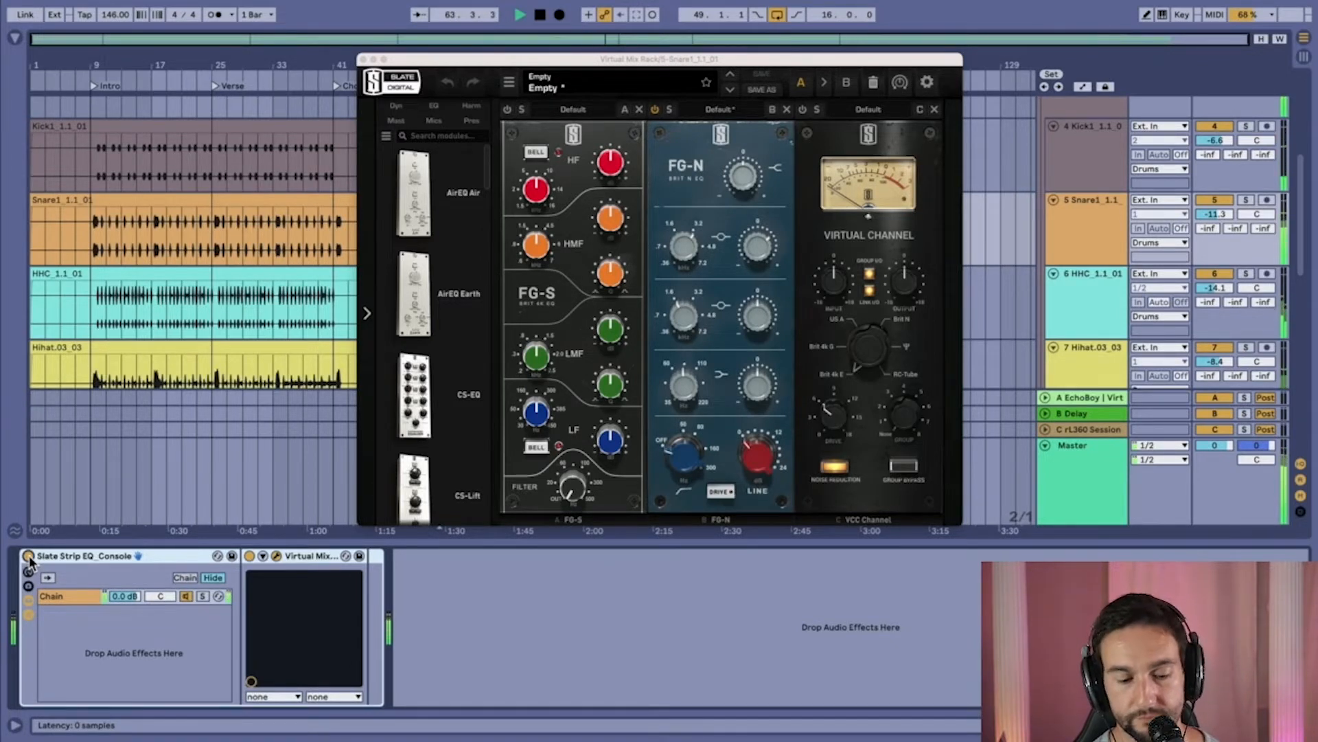
{"action": "key", "text": "space"}
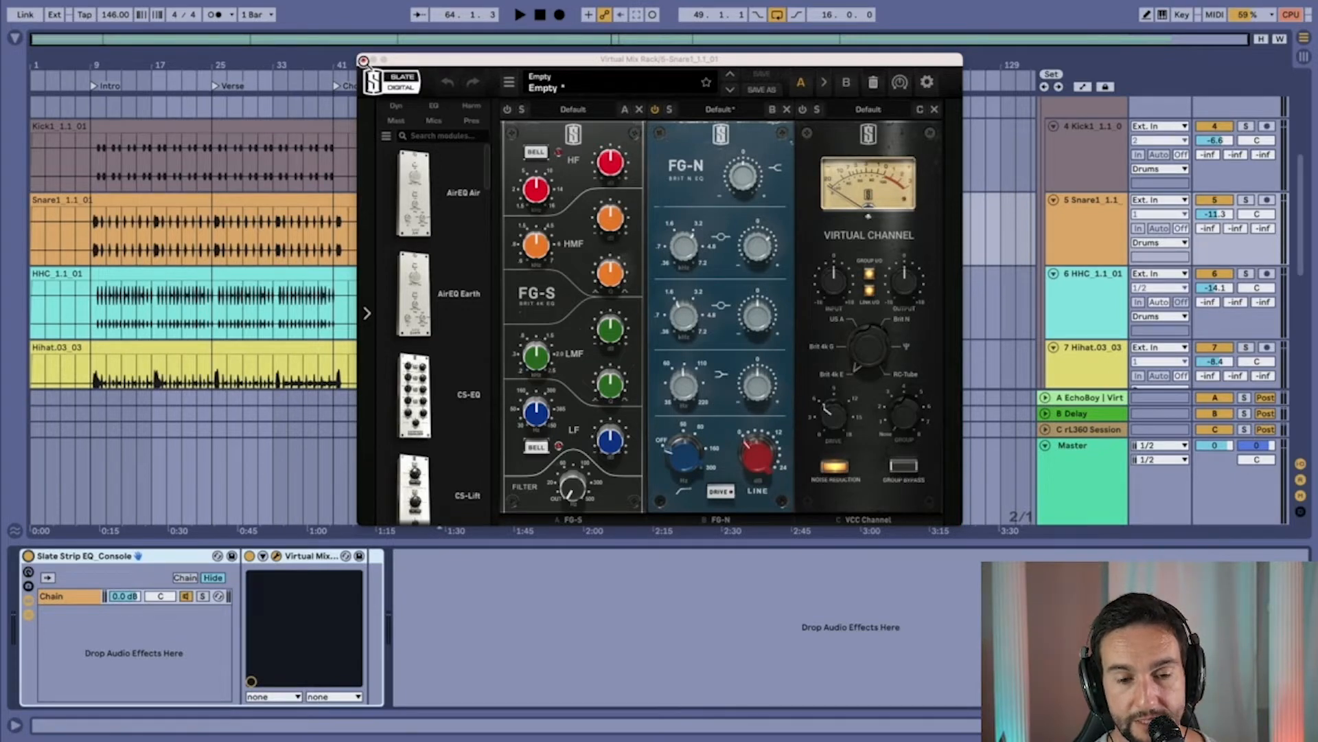
- Close the snare's Virtual Mix Rack window and select the HHC track to view its devices
{"action": "left_click", "coordinate": [363, 61]}
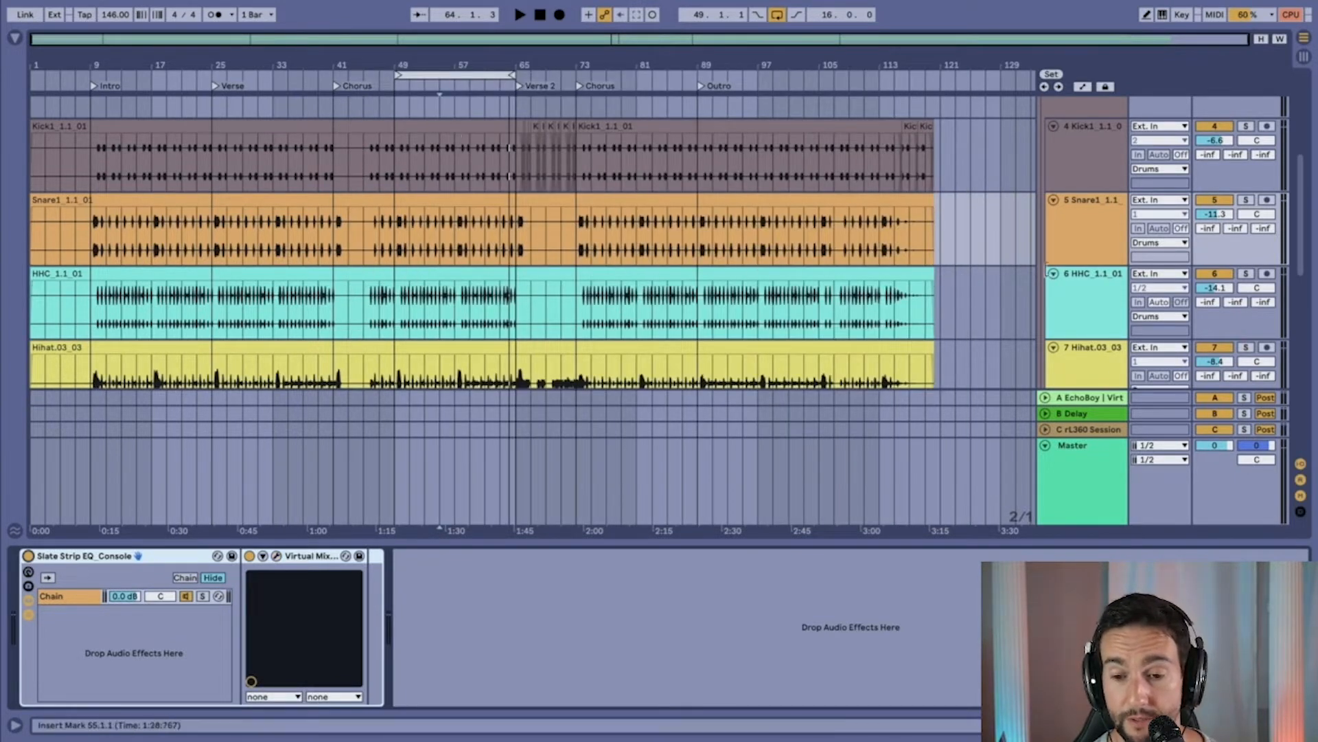
{"action": "left_click", "coordinate": [1113, 287]}
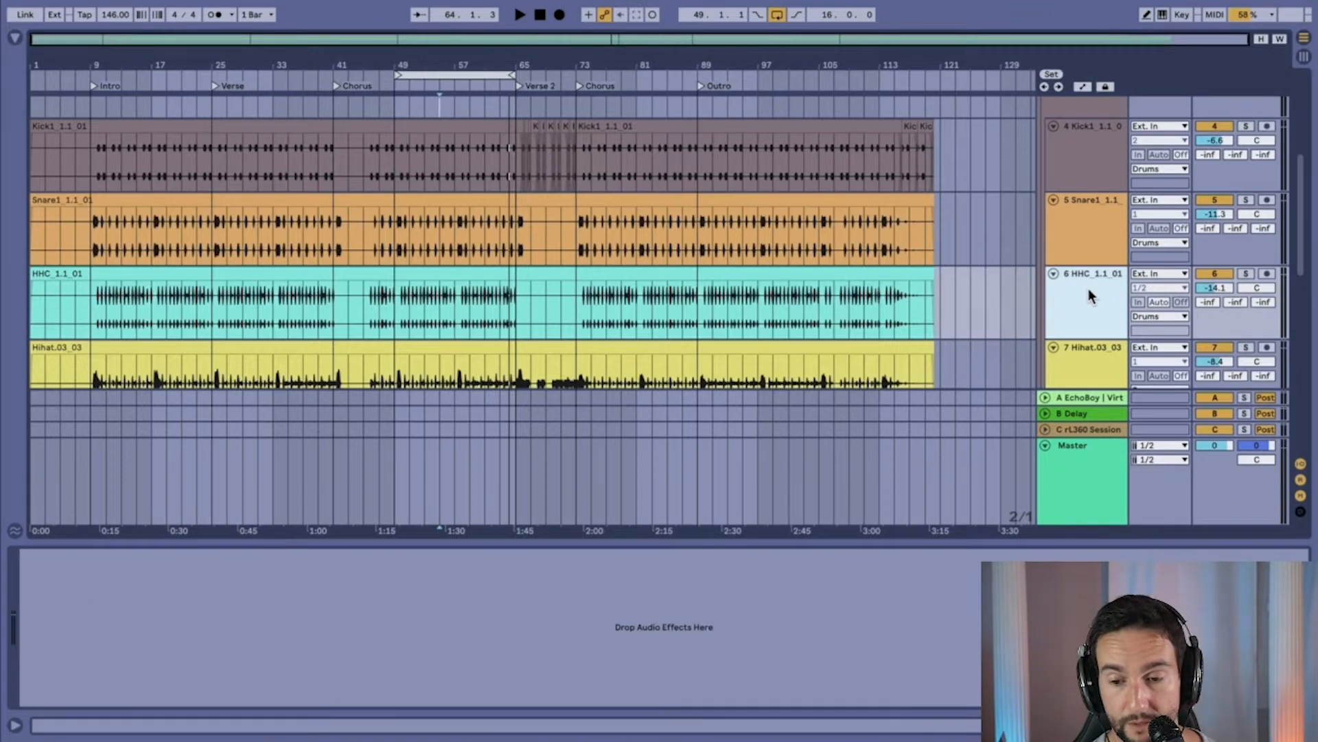
- Select the Hihat.03_03, HHC and Snare1 tracks in turn to examine their device chains
{"action": "scroll", "coordinate": [1089, 288], "scroll_direction": "down", "scroll_amount": 2}
{"action": "left_click", "coordinate": [1087, 300]}
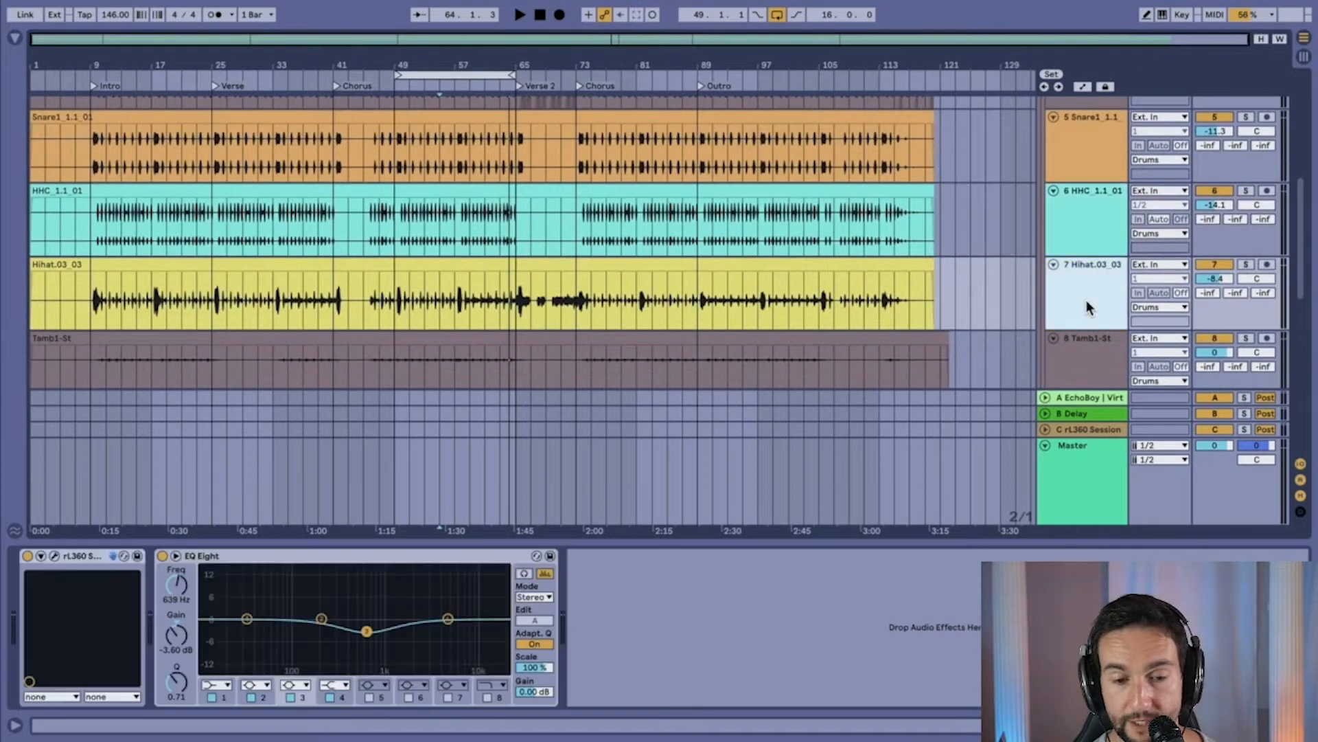
{"action": "scroll", "coordinate": [1087, 300], "scroll_direction": "down", "scroll_amount": 2}
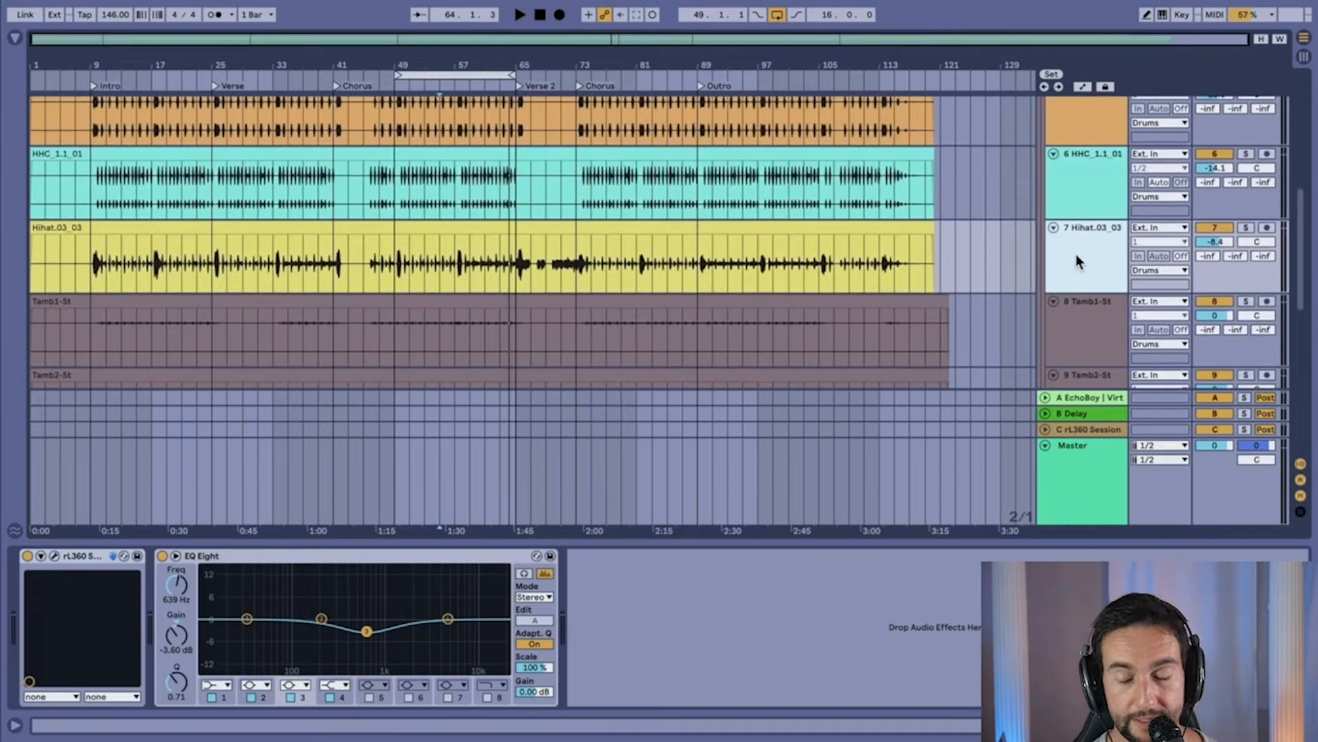
{"action": "scroll", "coordinate": [1081, 251], "scroll_direction": "up", "scroll_amount": 2}
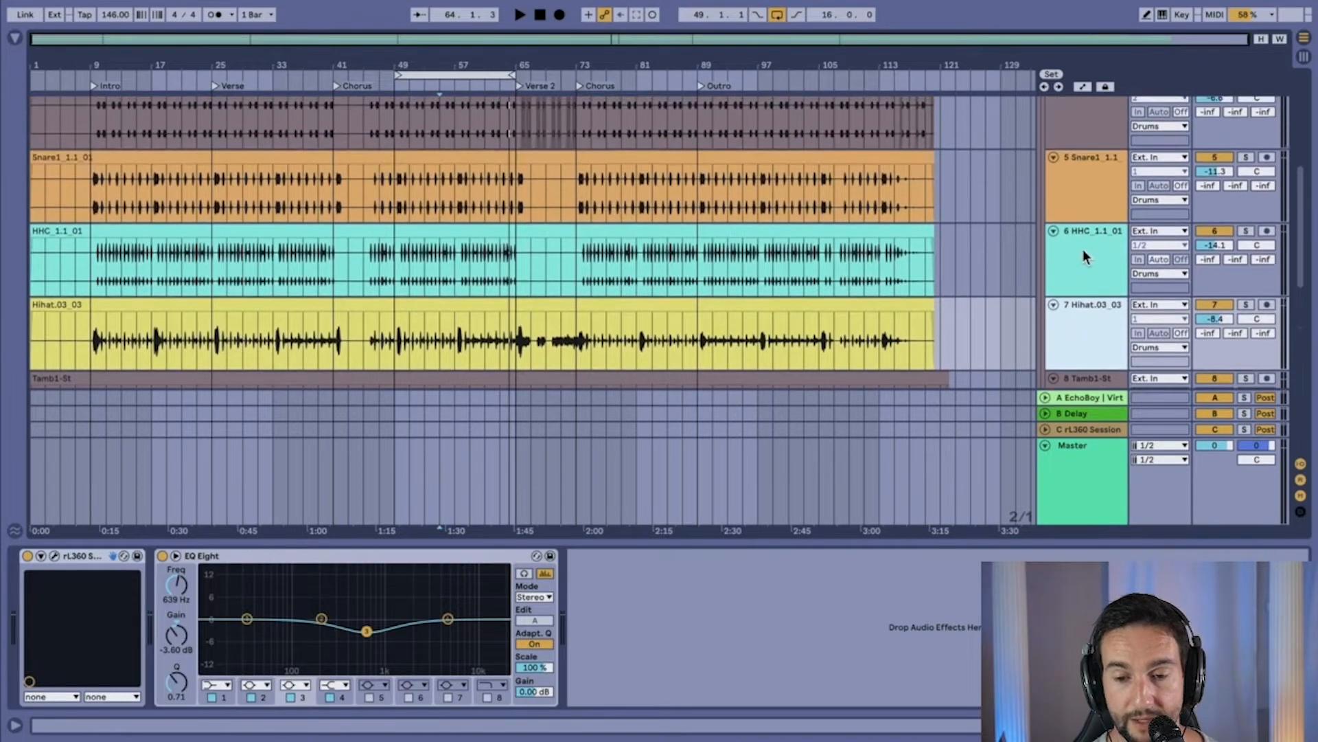
{"action": "left_click", "coordinate": [1082, 251]}
{"action": "scroll", "coordinate": [1084, 253], "scroll_direction": "up", "scroll_amount": 1}
{"action": "left_click", "coordinate": [1084, 245]}
{"action": "scroll", "coordinate": [1083, 245], "scroll_direction": "down", "scroll_amount": 6}
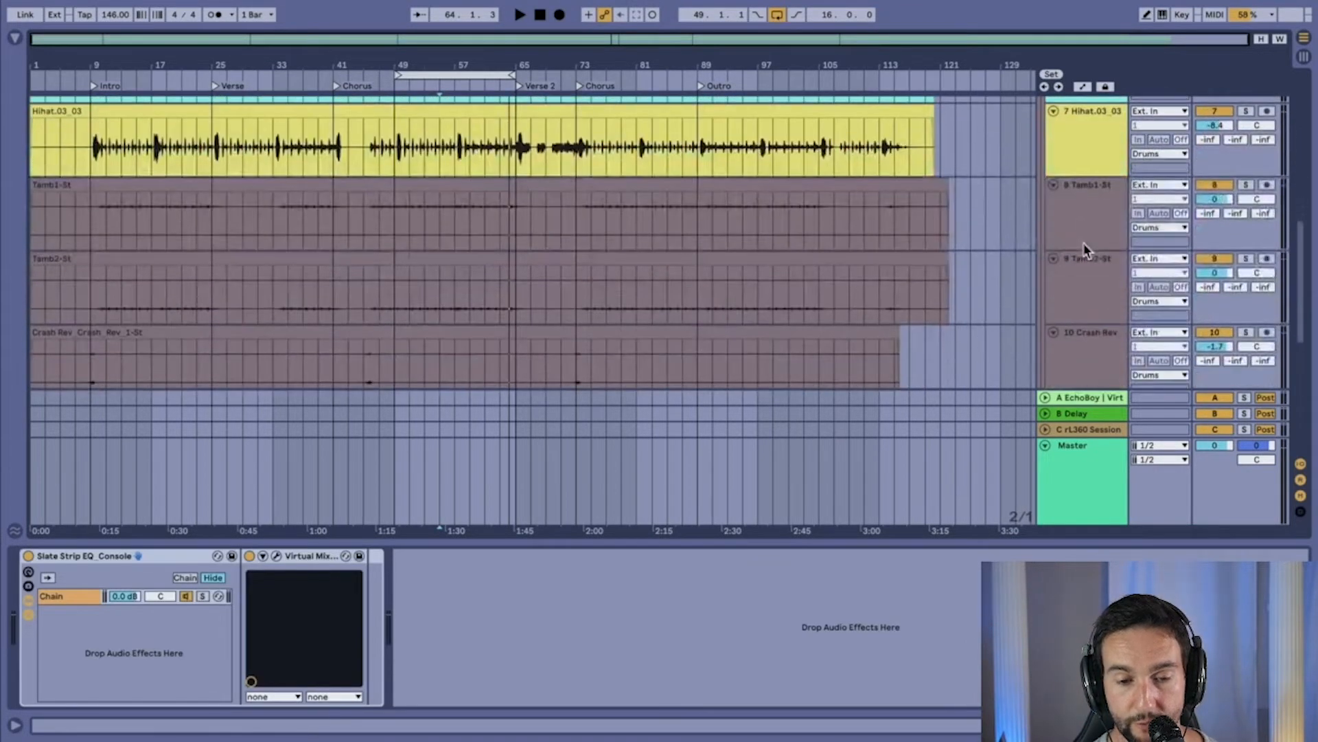
- Check the Tamb1-St, Tamb2-St and Crash Rev tracks for audio effects
{"action": "left_click", "coordinate": [1085, 234]}
{"action": "scroll", "coordinate": [1084, 232], "scroll_direction": "up", "scroll_amount": 2}
{"action": "scroll", "coordinate": [1085, 232], "scroll_direction": "down", "scroll_amount": 3}
{"action": "left_click", "coordinate": [1081, 237]}
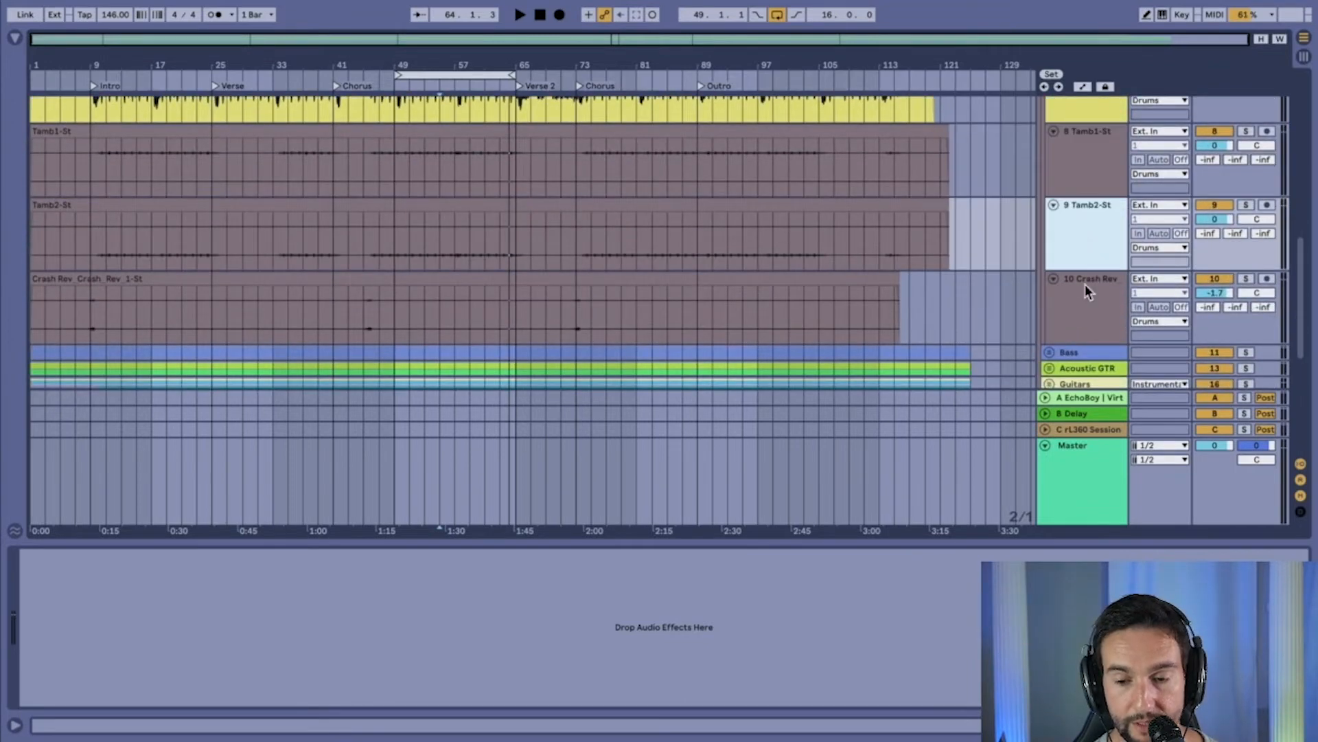
{"action": "scroll", "coordinate": [1085, 285], "scroll_direction": "down", "scroll_amount": 1}
{"action": "left_click", "coordinate": [1085, 245]}
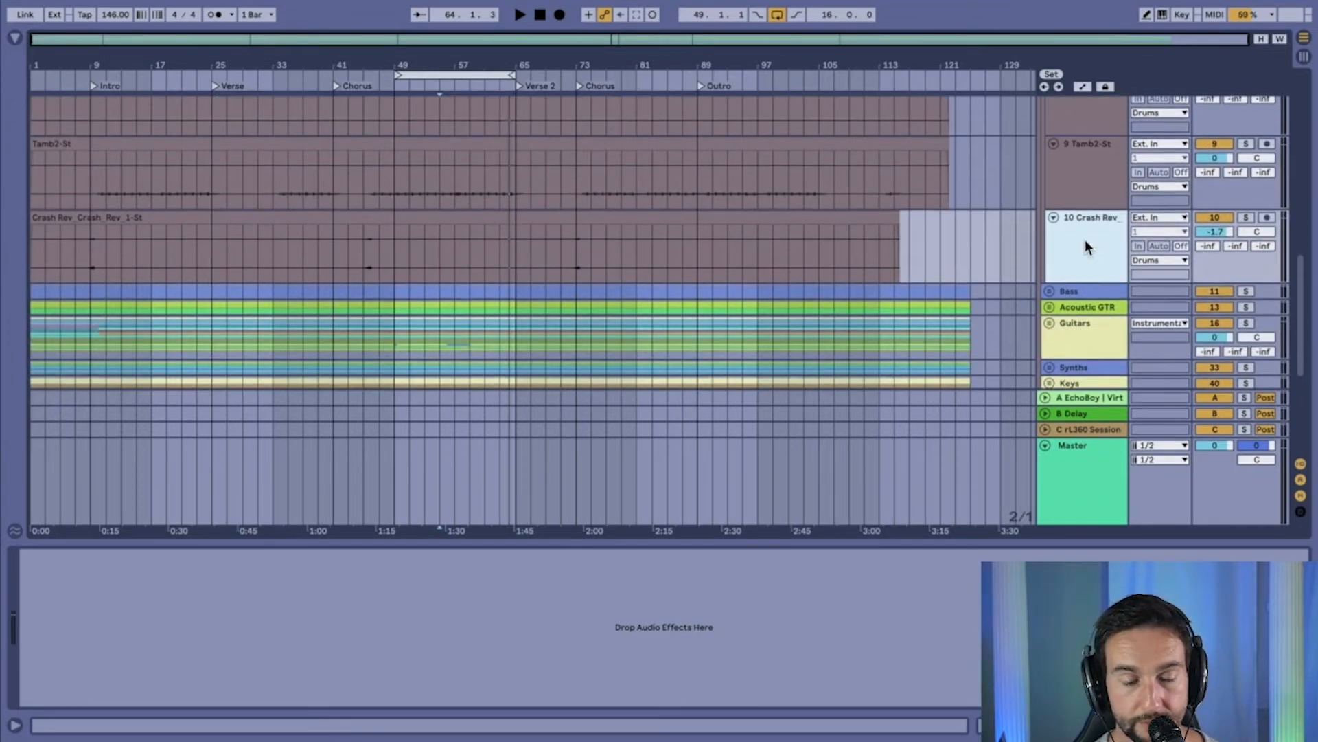
{"action": "scroll", "coordinate": [1085, 241], "scroll_direction": "up", "scroll_amount": 2}
{"action": "left_click", "coordinate": [1085, 235]}
{"action": "left_click", "coordinate": [1082, 203]}
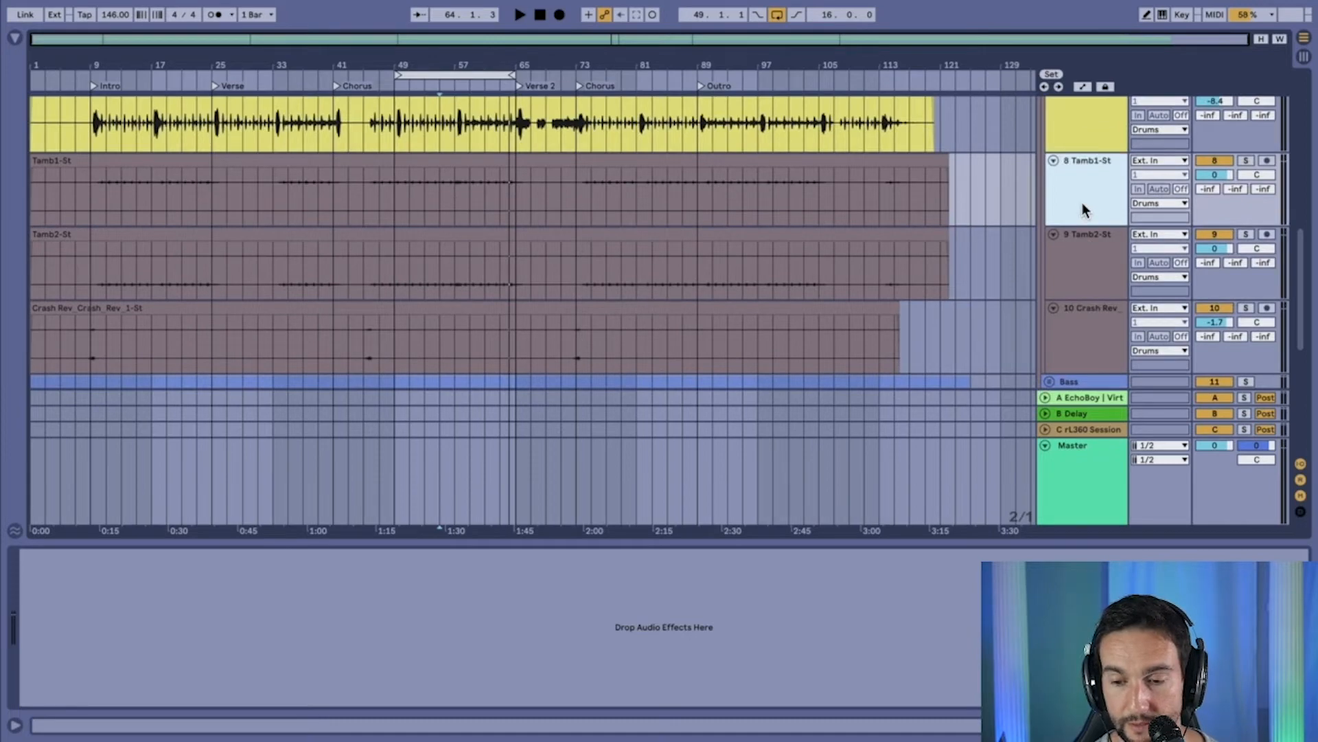
{"action": "left_click", "coordinate": [1085, 331]}
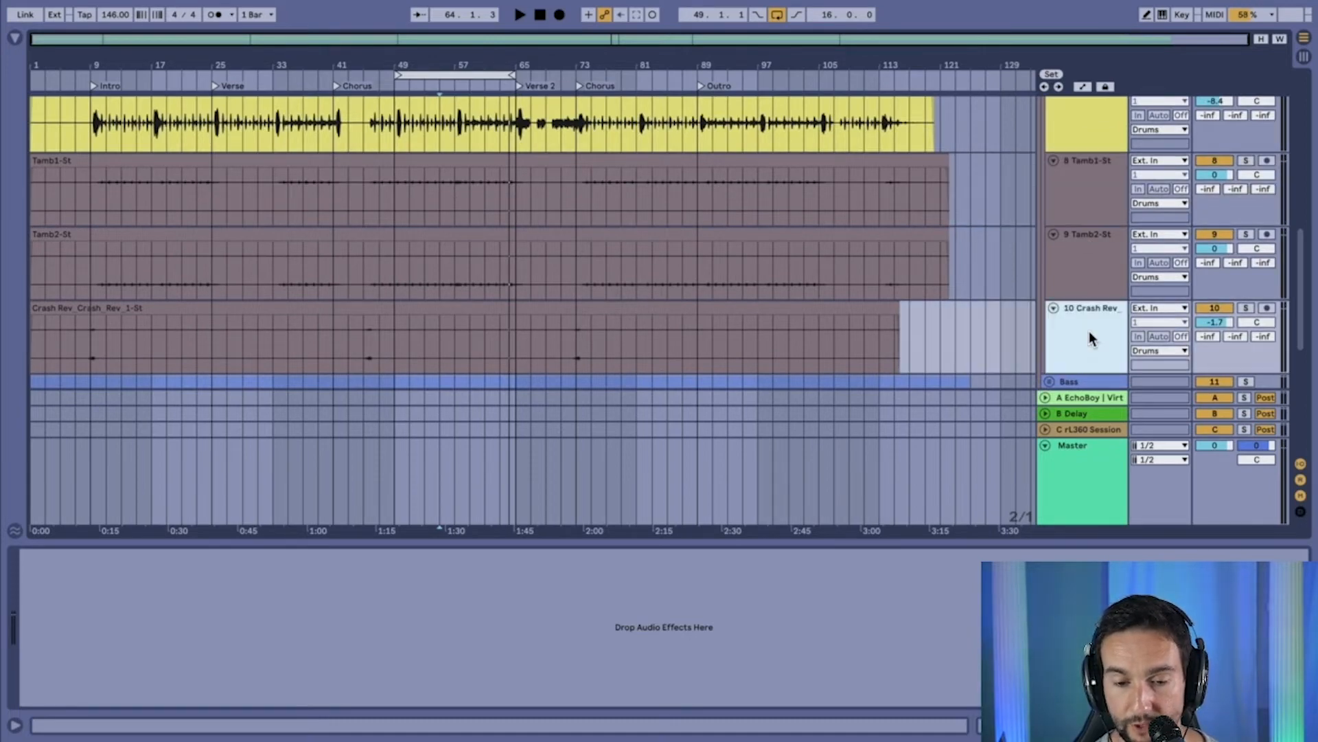
- Collapse the Drums group and unfold the Bass group to expose its Bass_1-St track
{"action": "scroll", "coordinate": [1017, 256], "scroll_direction": "up", "scroll_amount": 10}
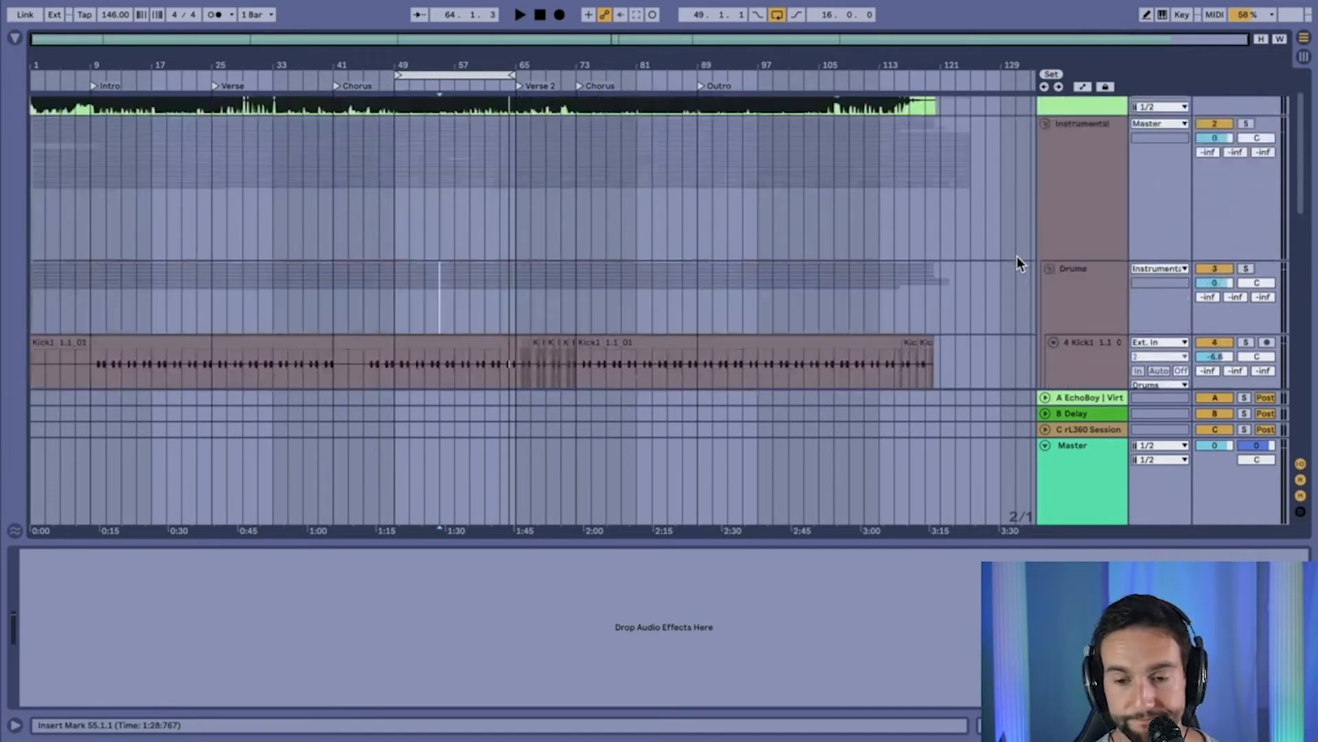
{"action": "scroll", "coordinate": [1065, 306], "scroll_direction": "down", "scroll_amount": 10}
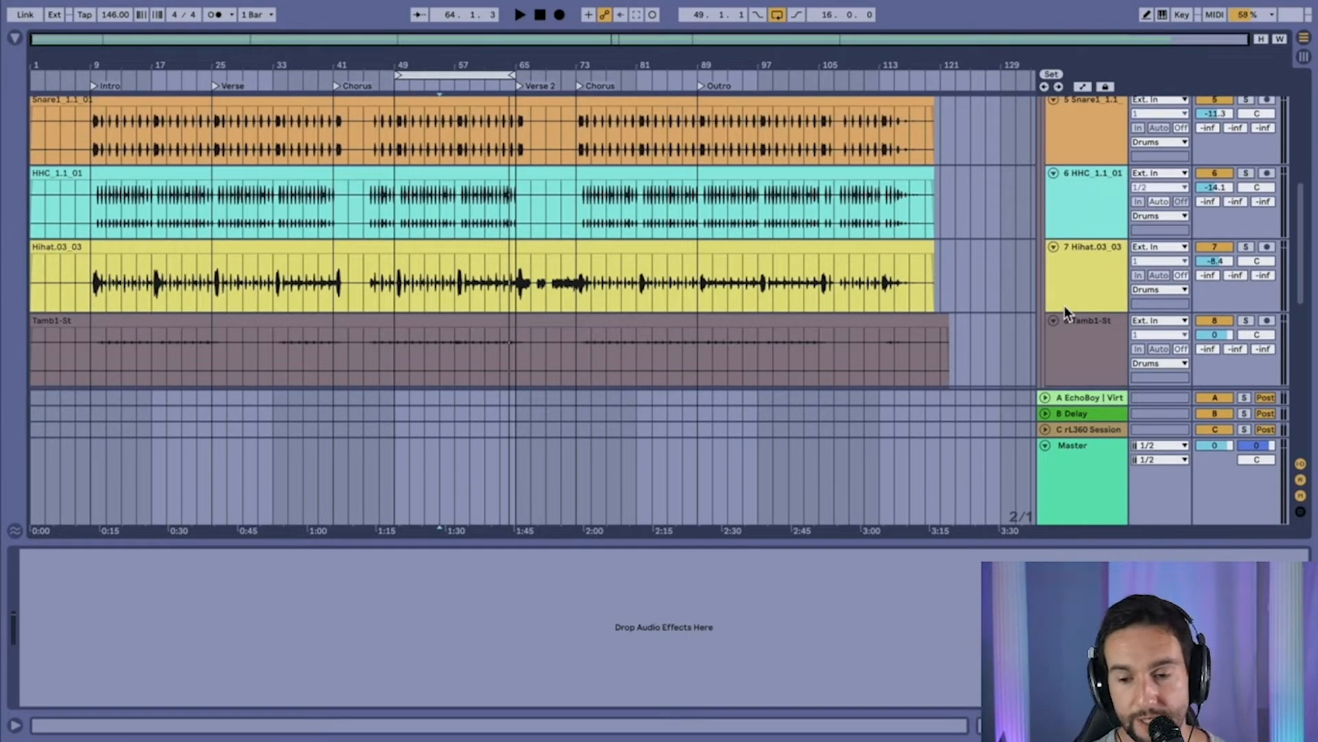
{"action": "scroll", "coordinate": [1074, 196], "scroll_direction": "up", "scroll_amount": 10}
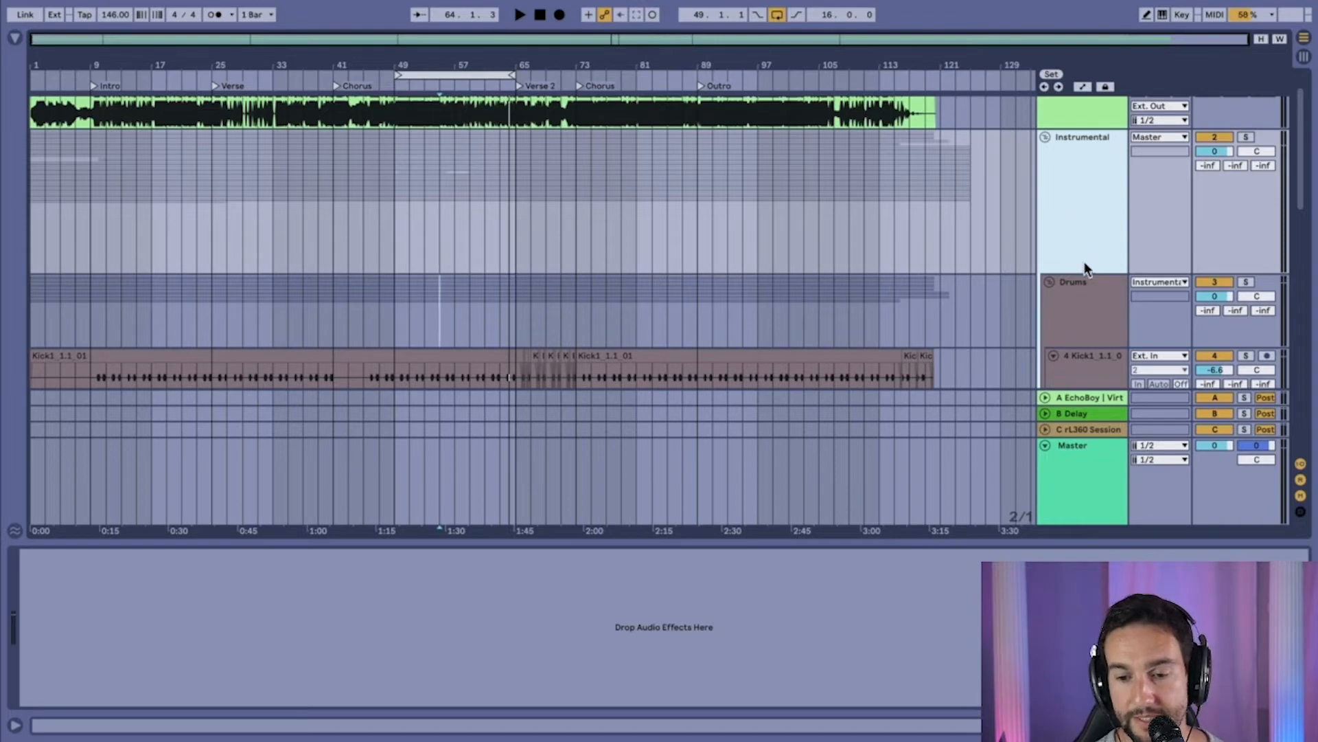
{"action": "left_click", "coordinate": [1088, 300]}
{"action": "left_click", "coordinate": [1049, 282]}
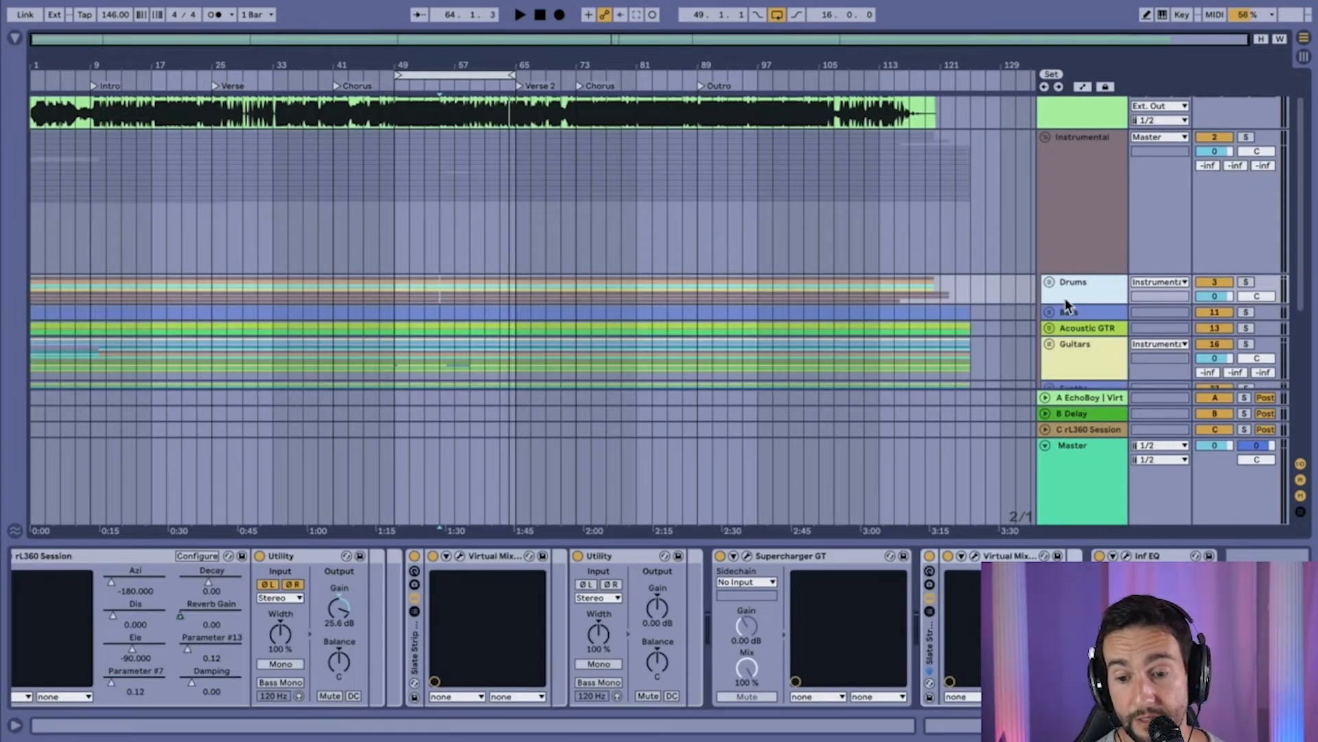
{"action": "scroll", "coordinate": [1065, 298], "scroll_direction": "down", "scroll_amount": 1}
{"action": "left_click", "coordinate": [1074, 252]}
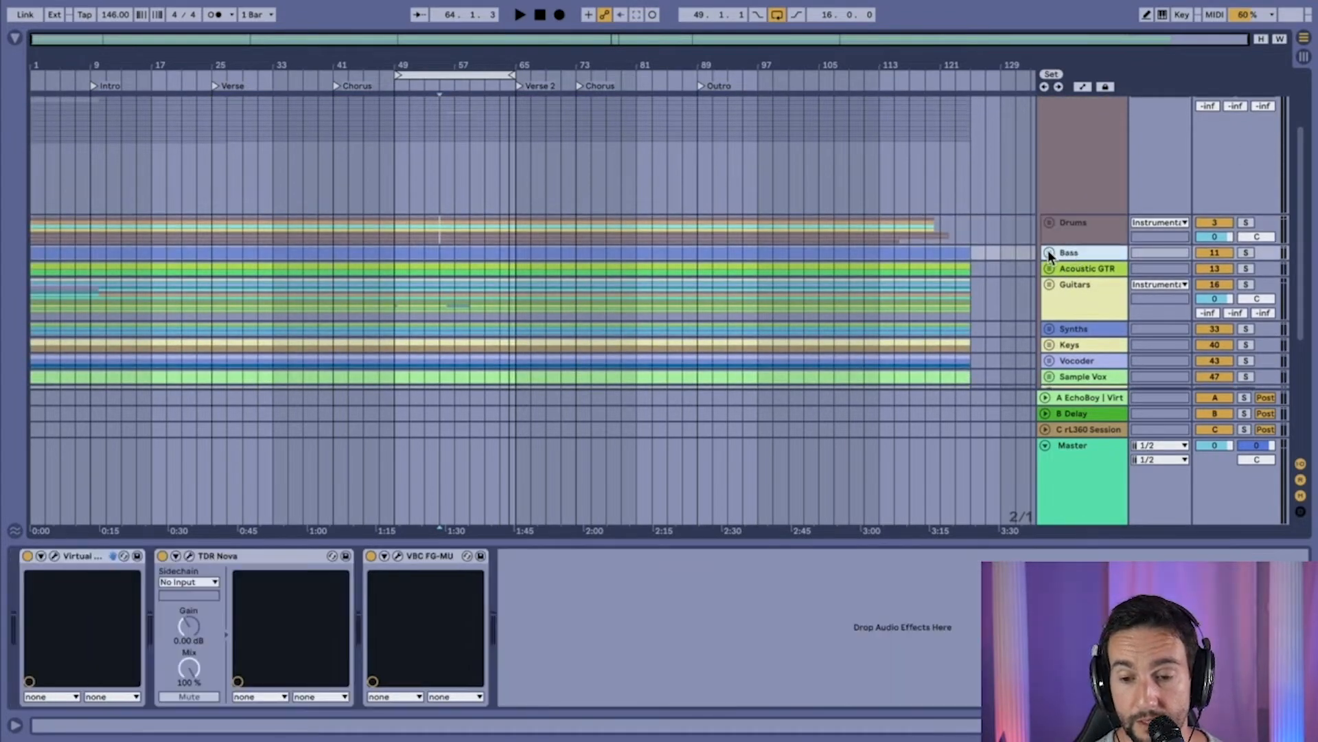
{"action": "left_click", "coordinate": [1049, 252]}
{"action": "scroll", "coordinate": [1082, 265], "scroll_direction": "down", "scroll_amount": 2}
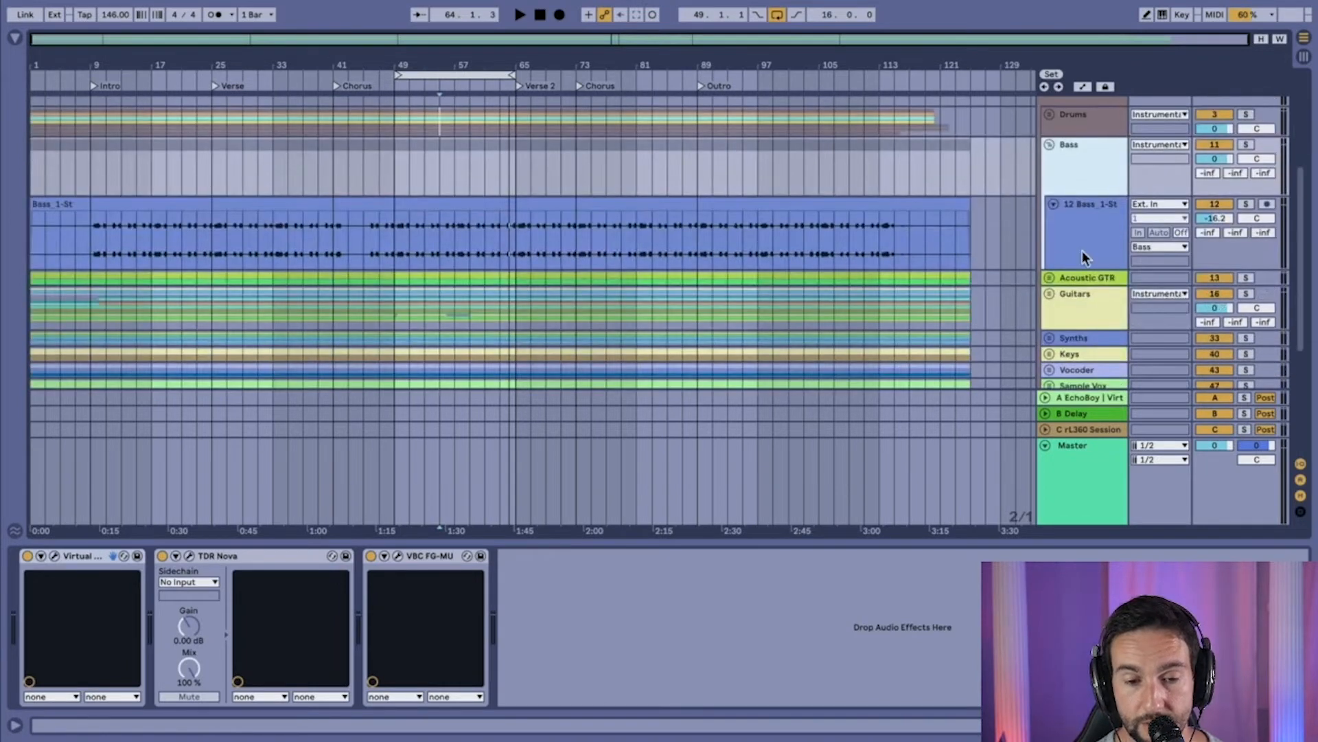
- Solo the Bass group, play the Bass_1-St track from bar 13 with its processing active, and stop playback
{"action": "left_click", "coordinate": [116, 249]}
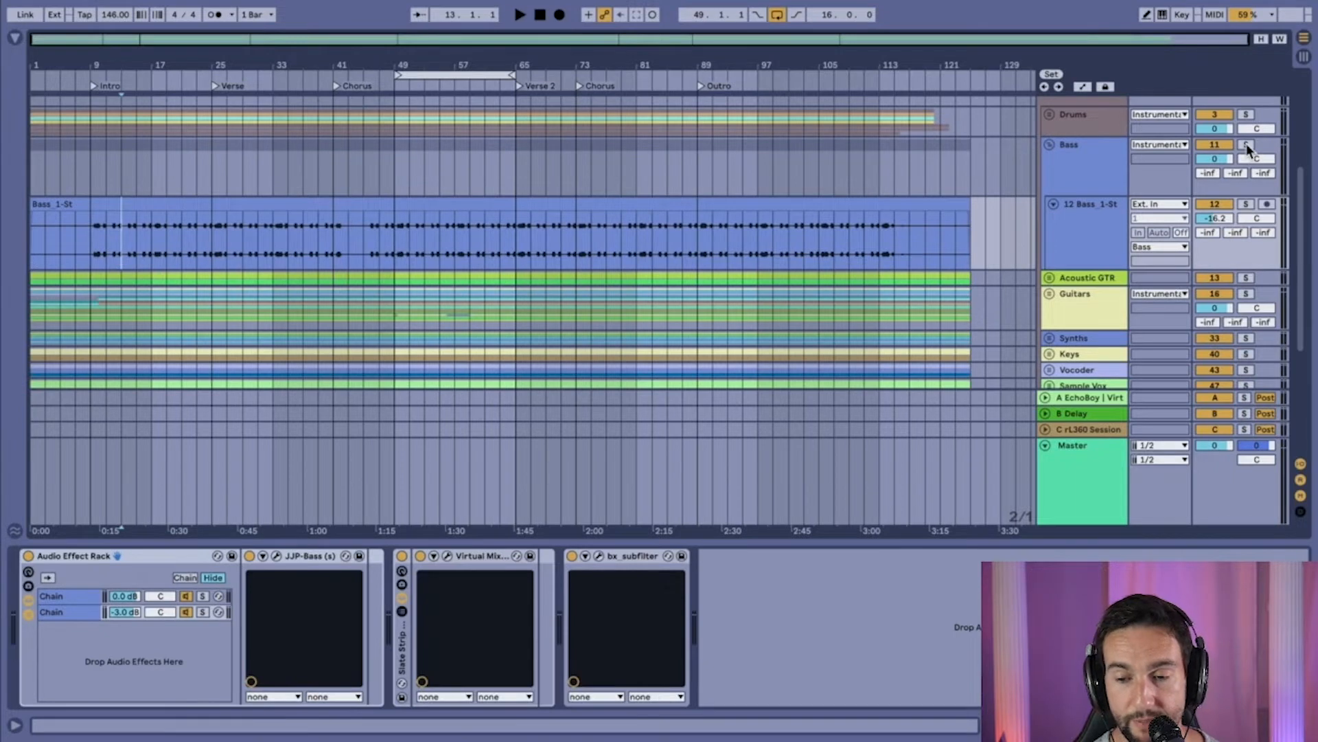
{"action": "key", "text": "space"}
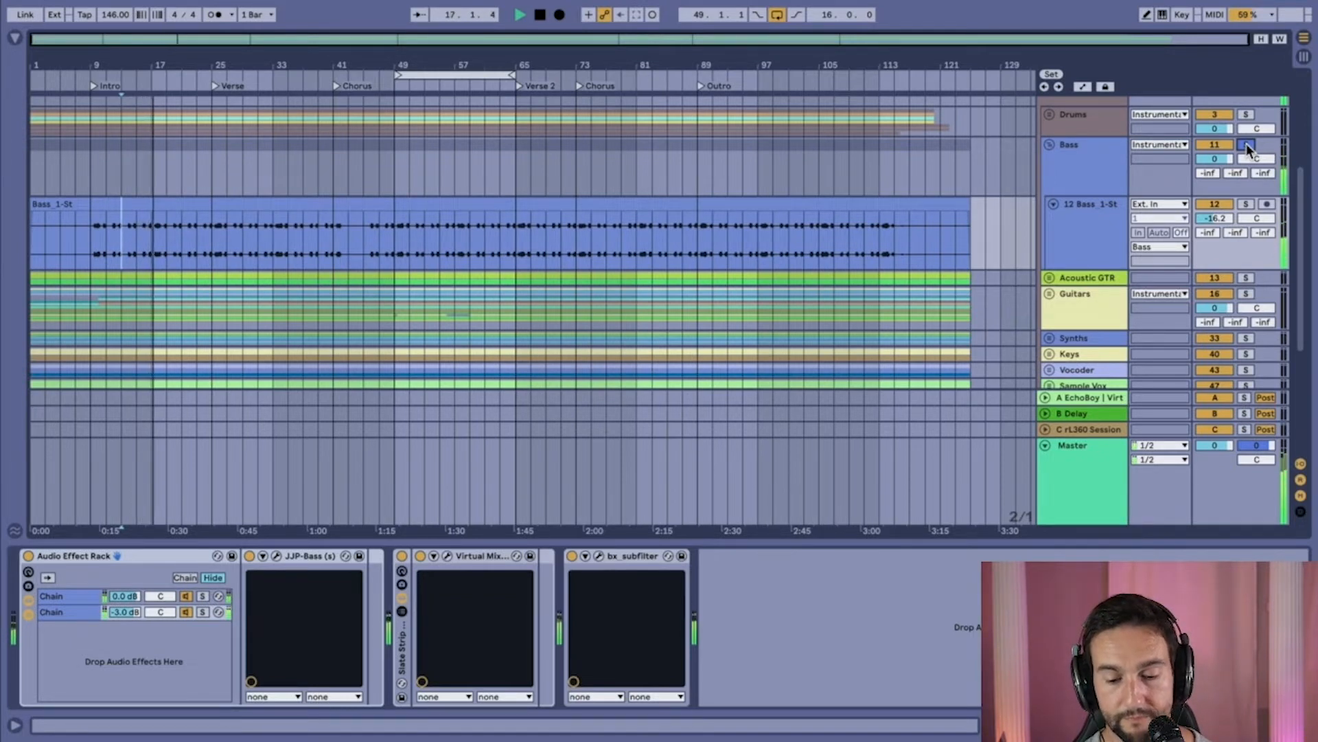
{"action": "key", "text": "space"}
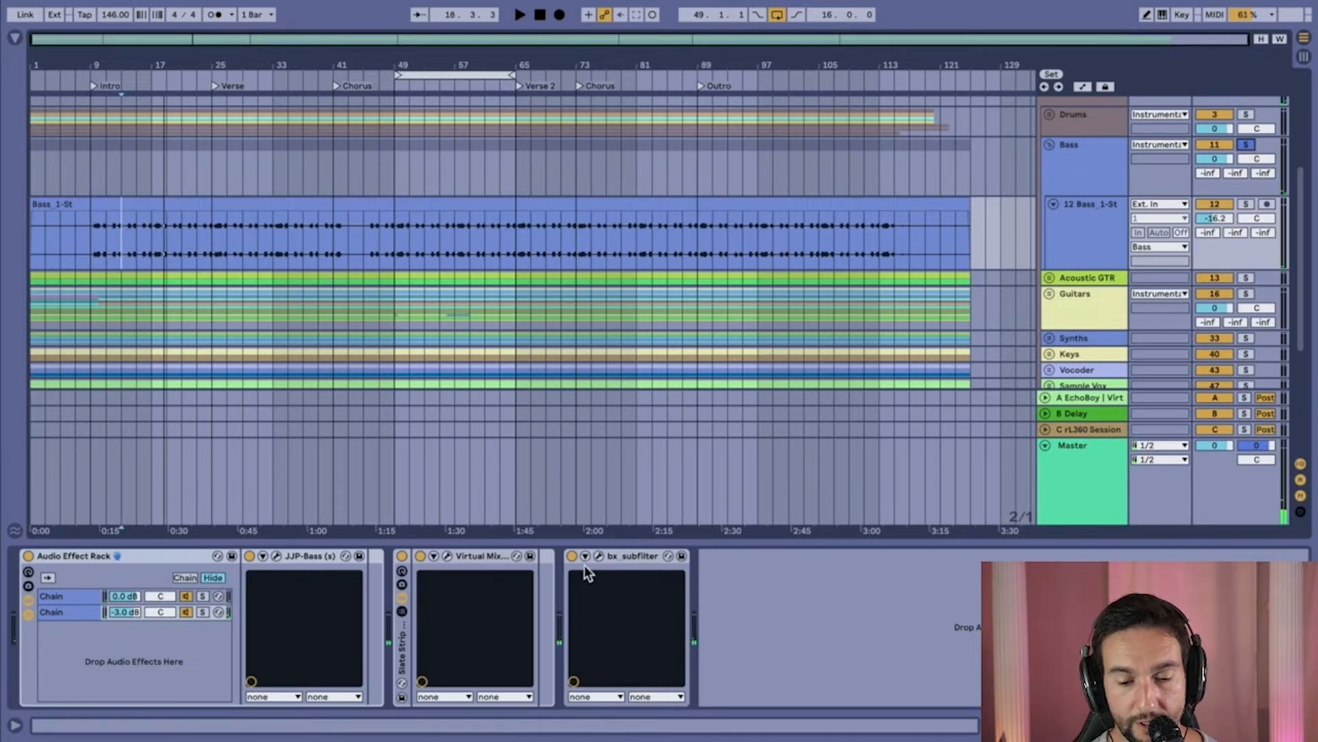
- Bypass the bass track's bx_subfilter, Slate Strip rack and Audio Effect Rack, and play the unprocessed bass before stopping playback
{"action": "left_click", "coordinate": [573, 556]}
{"action": "left_click", "coordinate": [401, 555]}
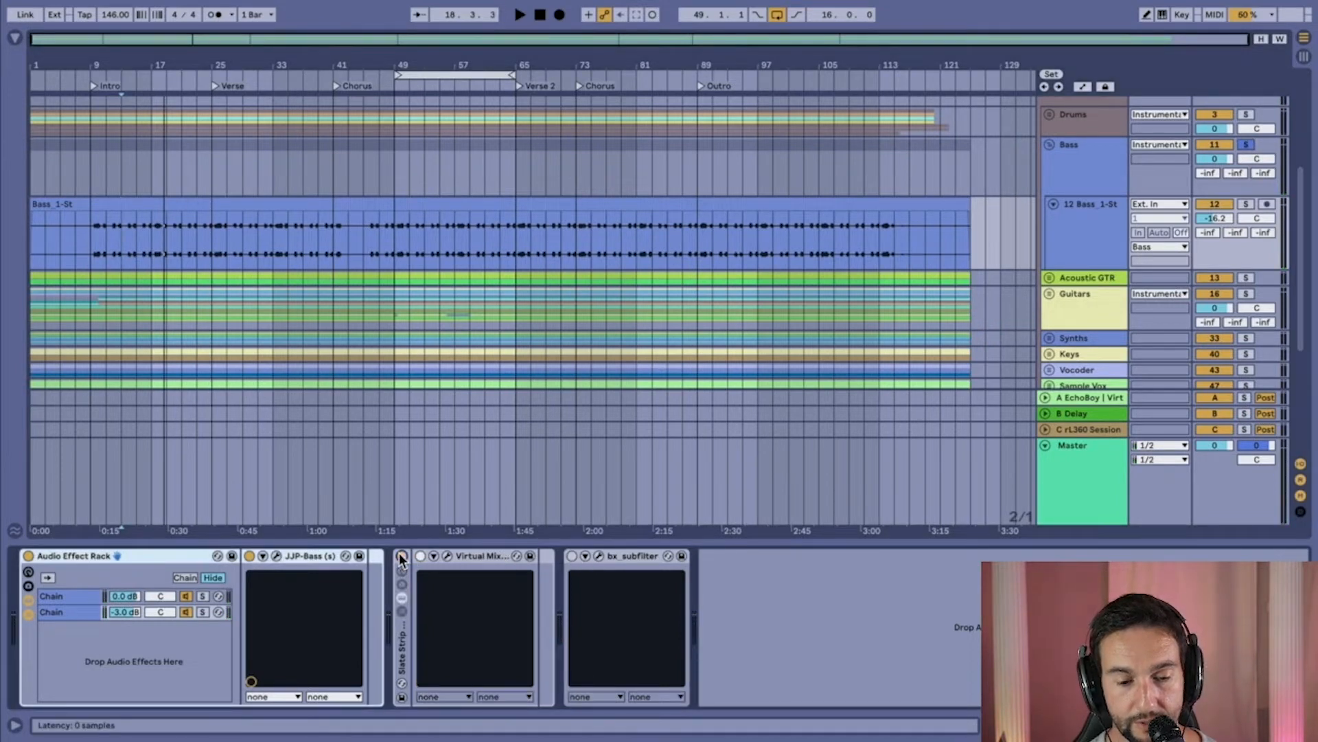
{"action": "left_click", "coordinate": [28, 556]}
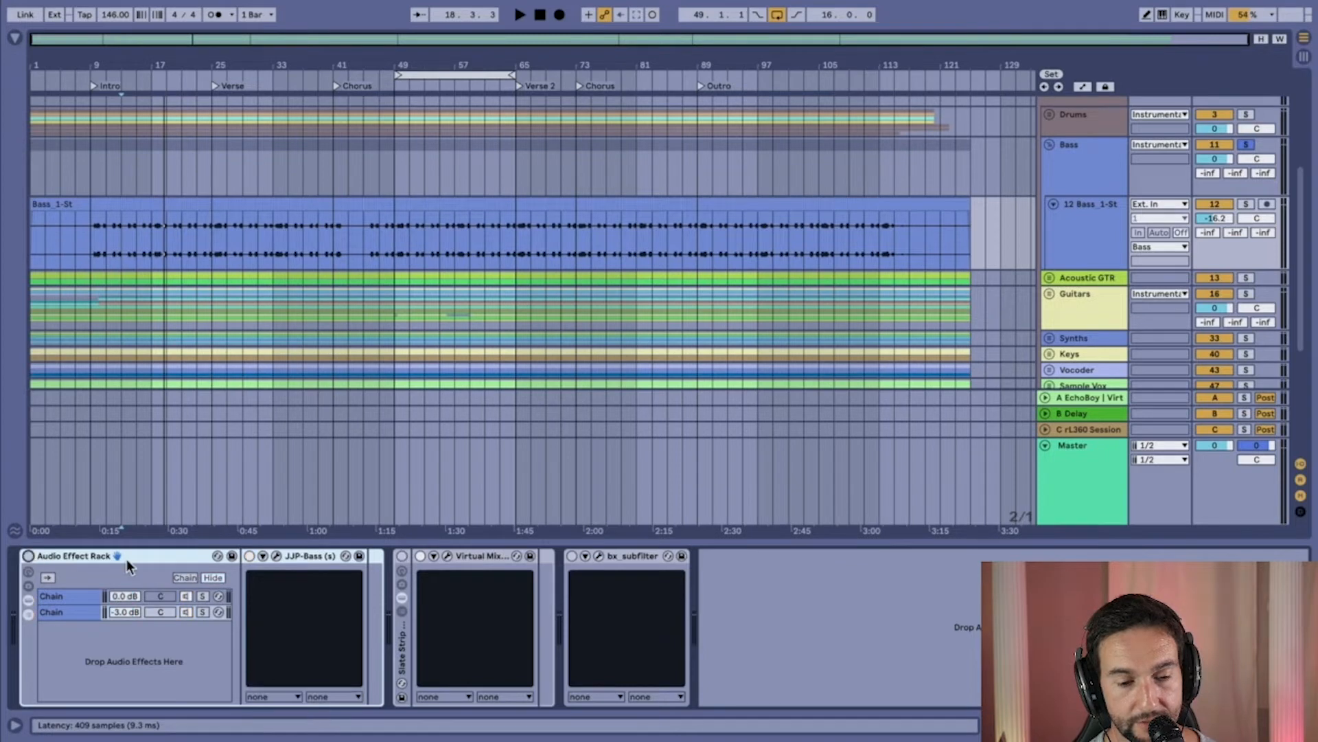
{"action": "key", "text": "space"}
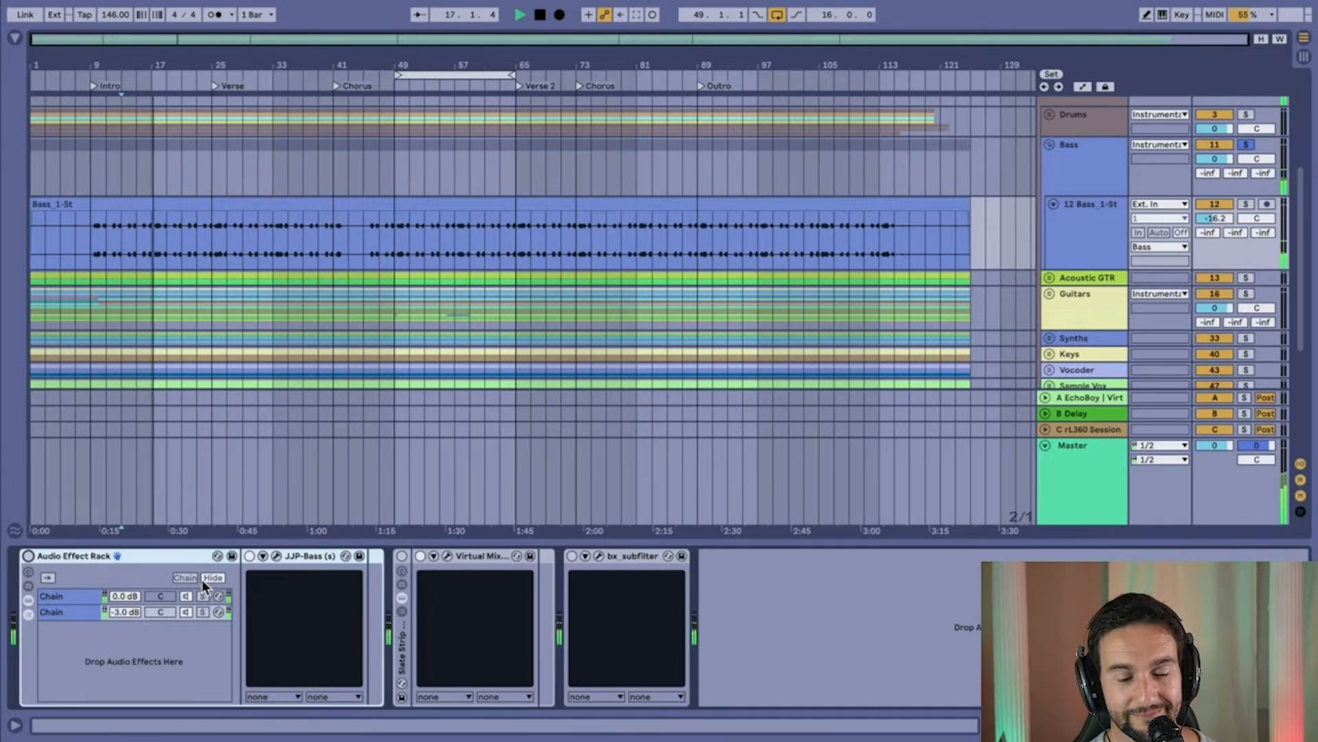
{"action": "key", "text": "space"}
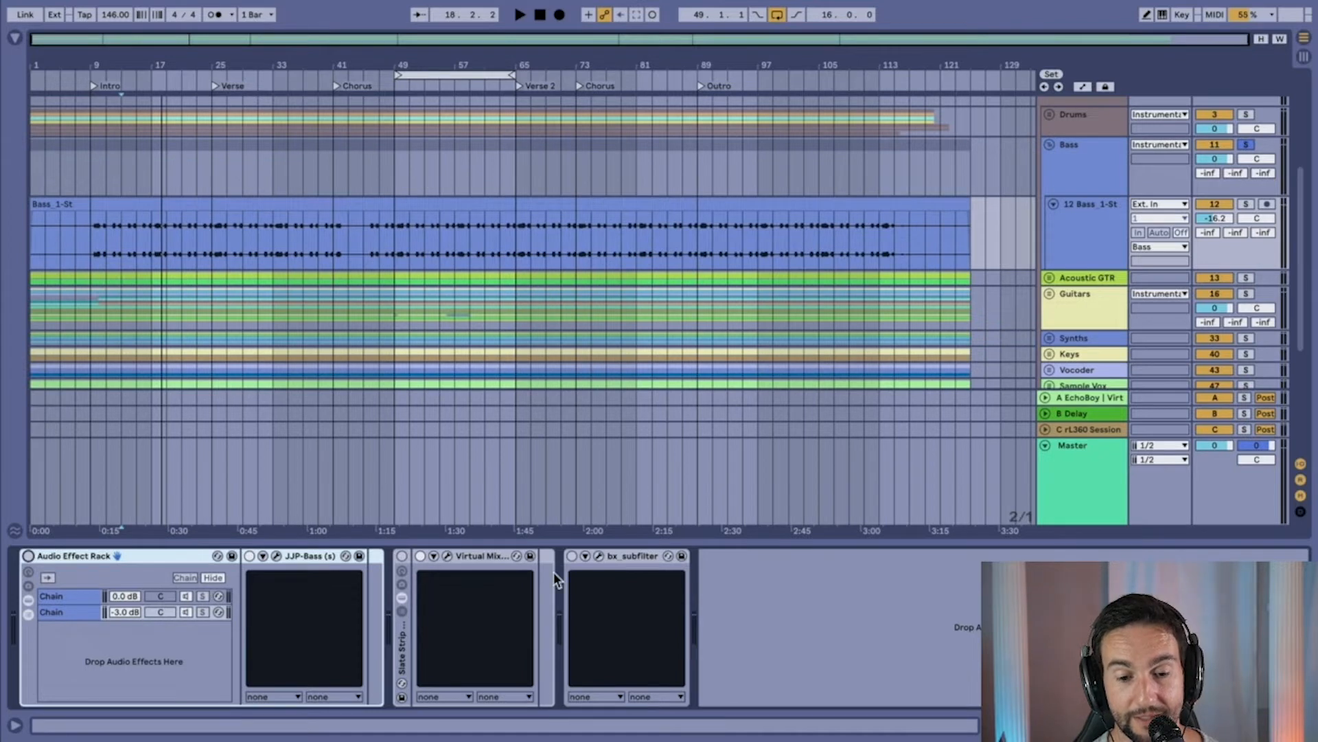
- Select the chorus loop from bar 49 to 65 and look through both chains of the bass Audio Effect Rack
{"action": "left_click", "coordinate": [448, 70]}
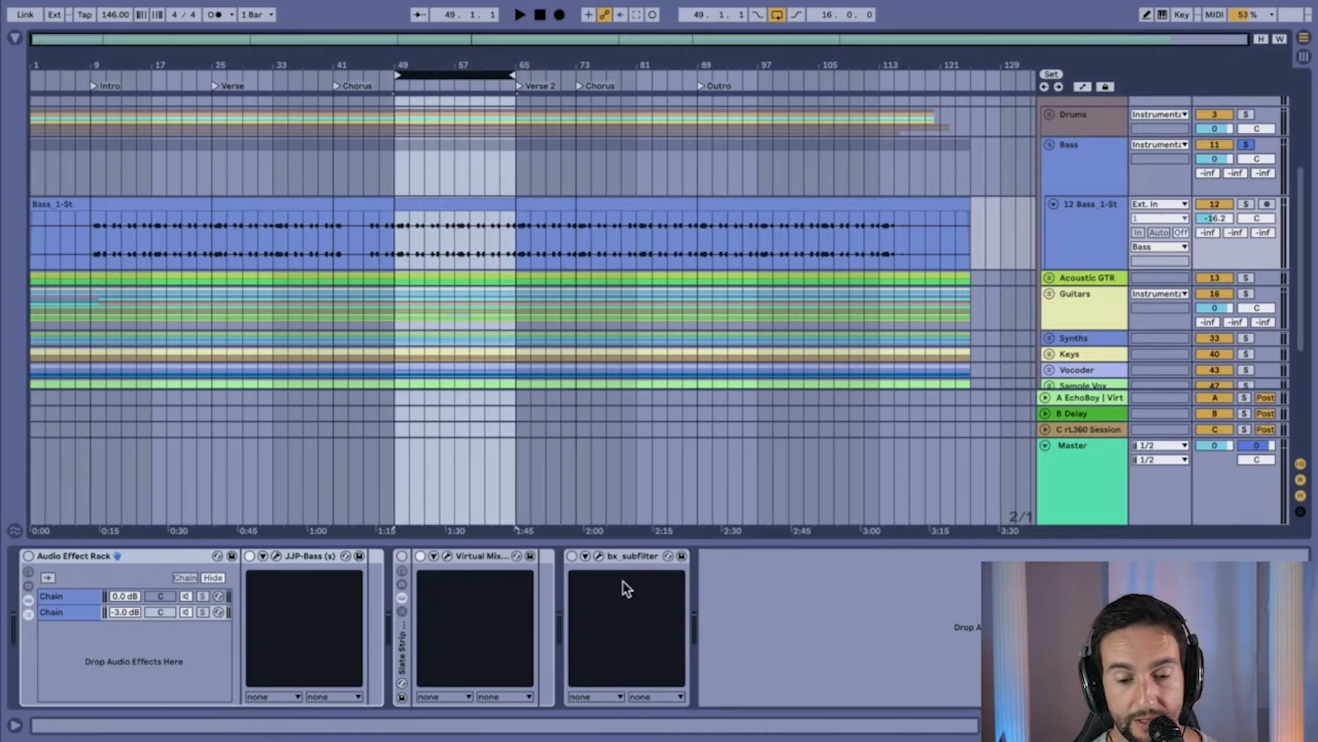
{"action": "left_click", "coordinate": [76, 597]}
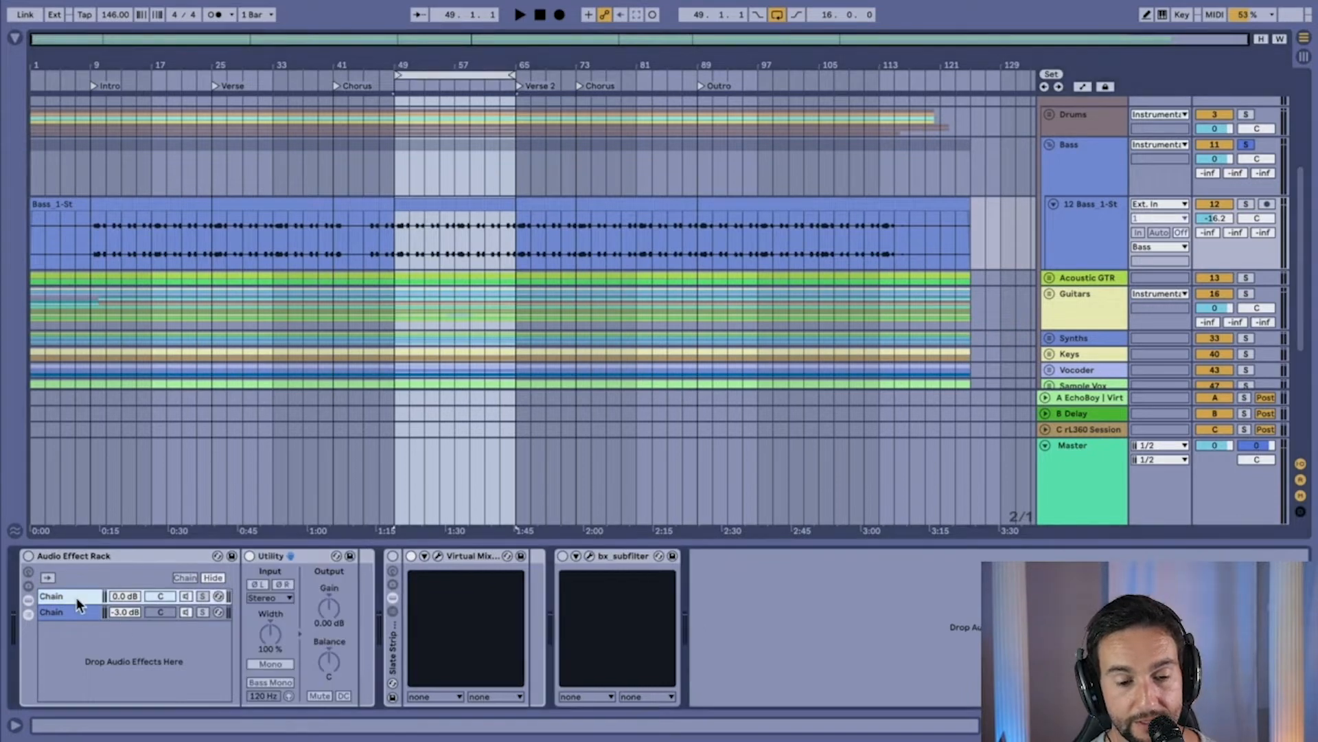
{"action": "left_click", "coordinate": [76, 613]}
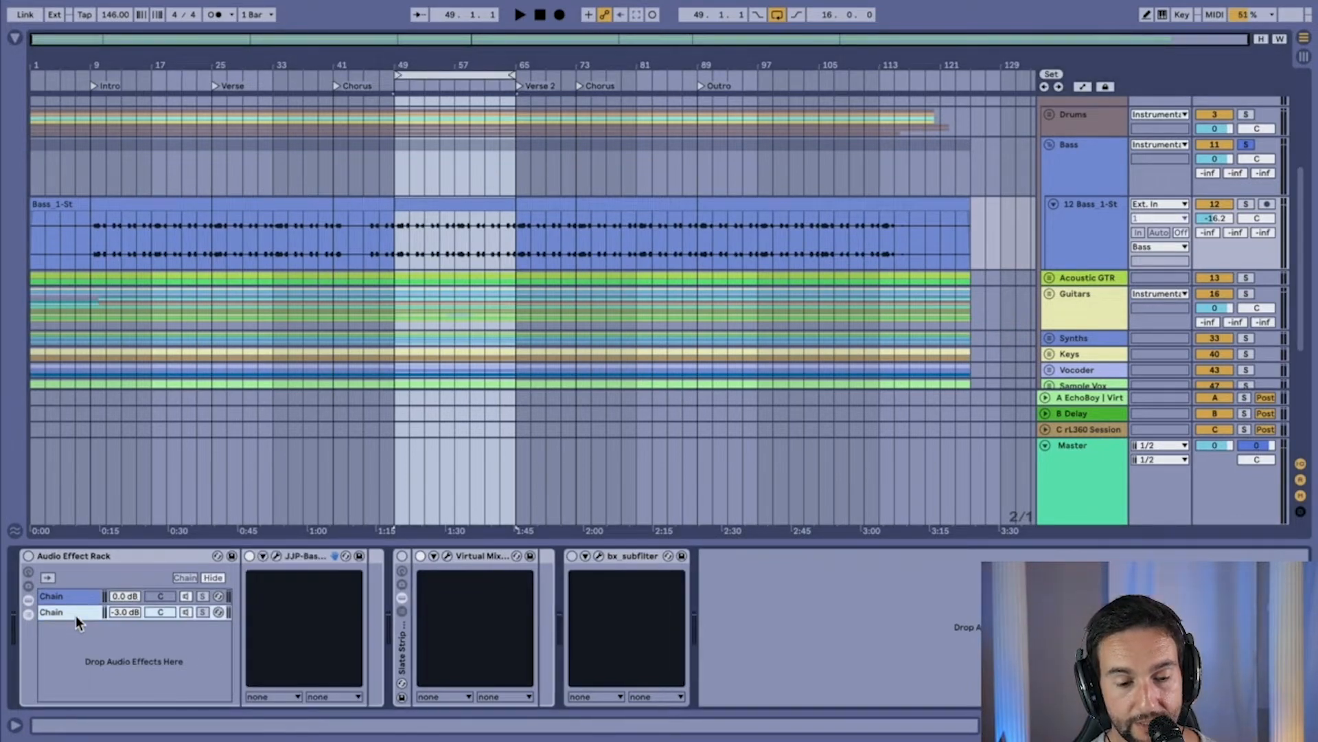
{"action": "left_click", "coordinate": [76, 593]}
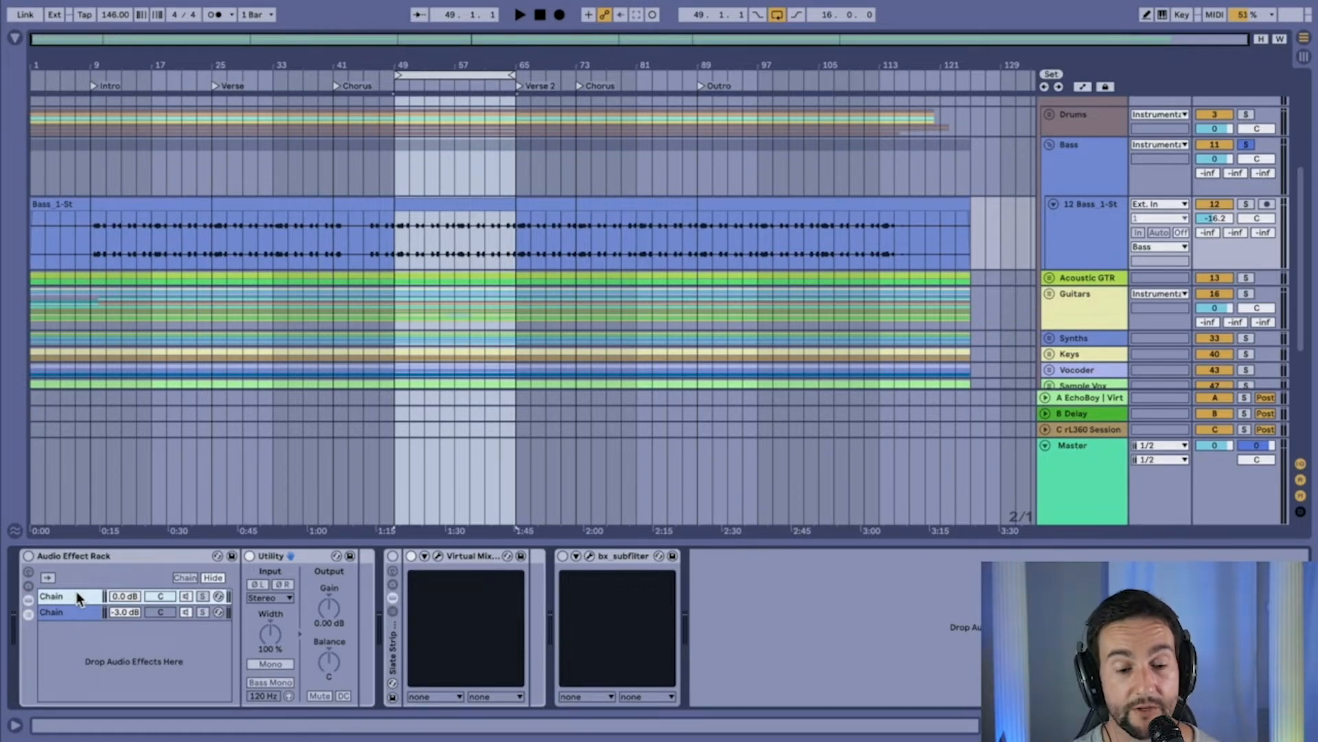
- Reactivate the Audio Effect Rack and open the JJP-Bass plug-in from its -3.0 dB chain, moving its window above the device chain
{"action": "left_click", "coordinate": [69, 611]}
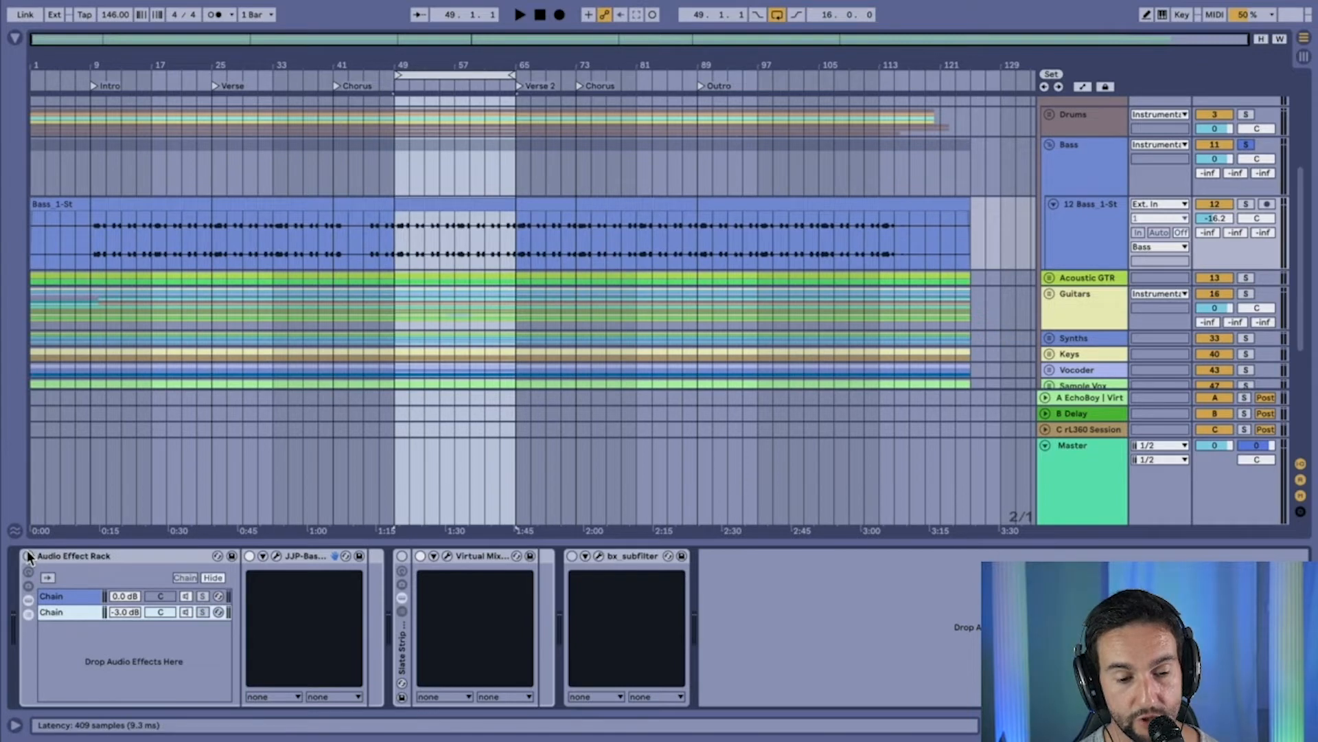
{"action": "left_click", "coordinate": [276, 555]}
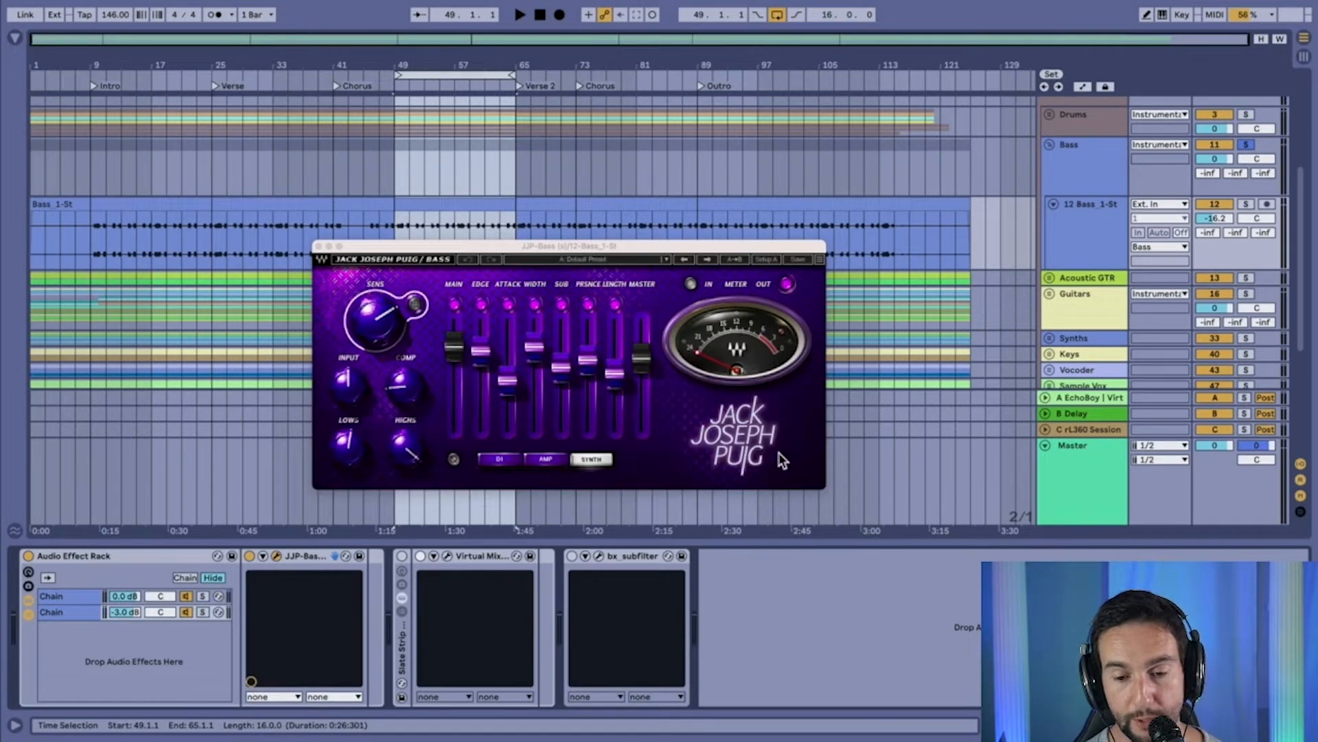
{"action": "left_click_drag", "start_coordinate": [402, 247], "coordinate": [575, 125]}
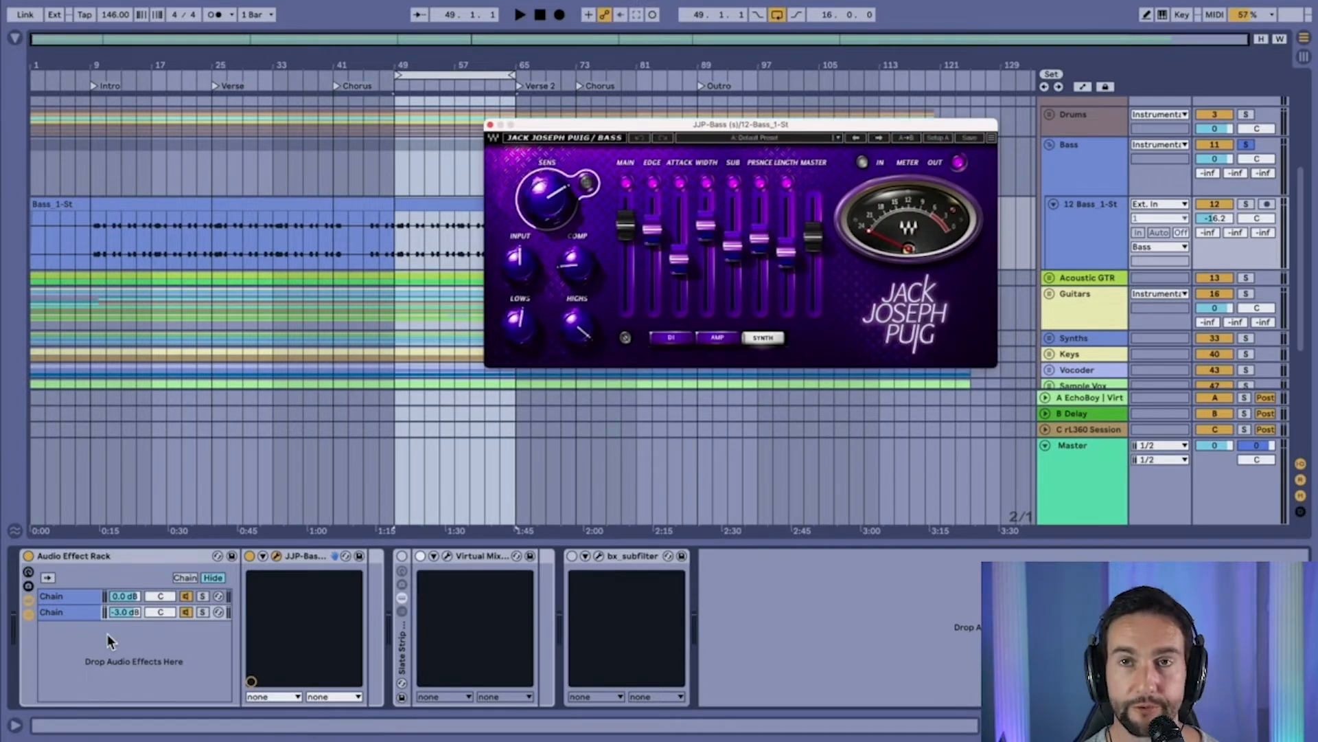
- Compare the rack's Utility chain with its JJP-Bass chain and move the plug-in window aside to examine the bass settings
{"action": "left_click", "coordinate": [74, 597]}
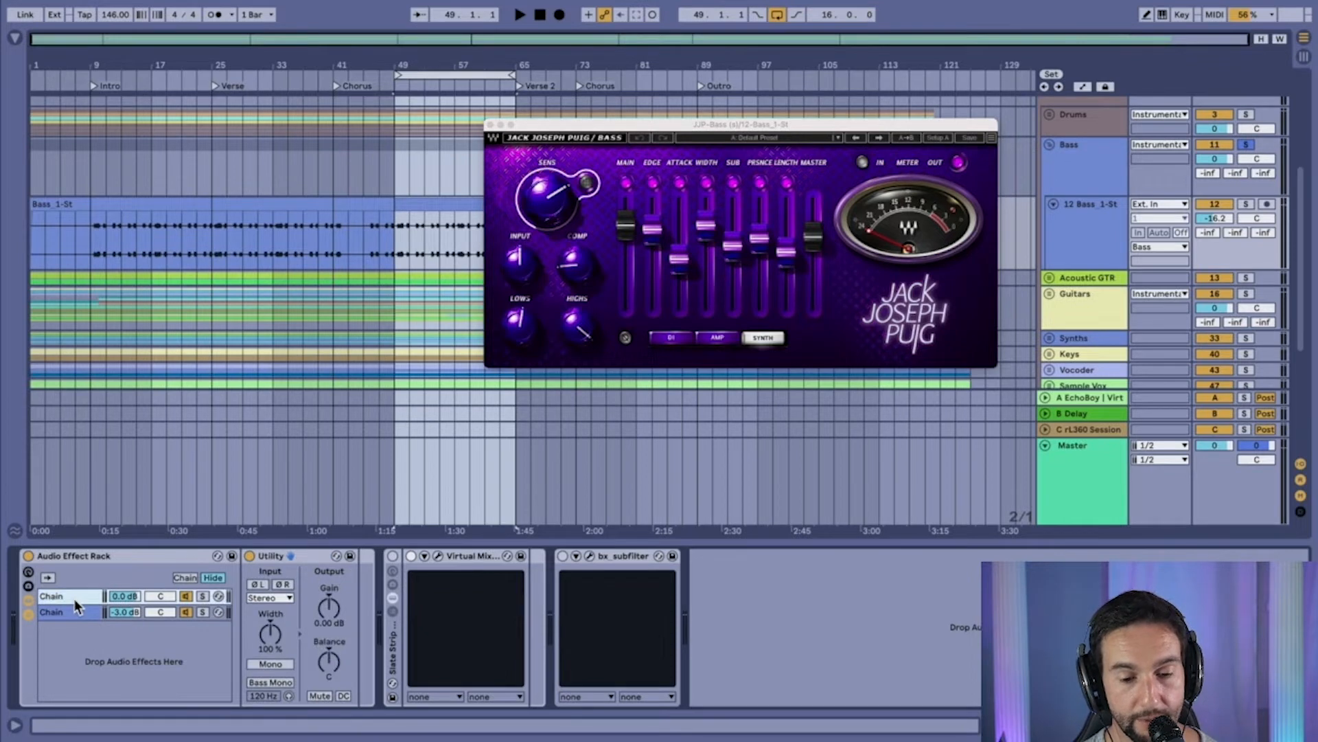
{"action": "left_click", "coordinate": [293, 553]}
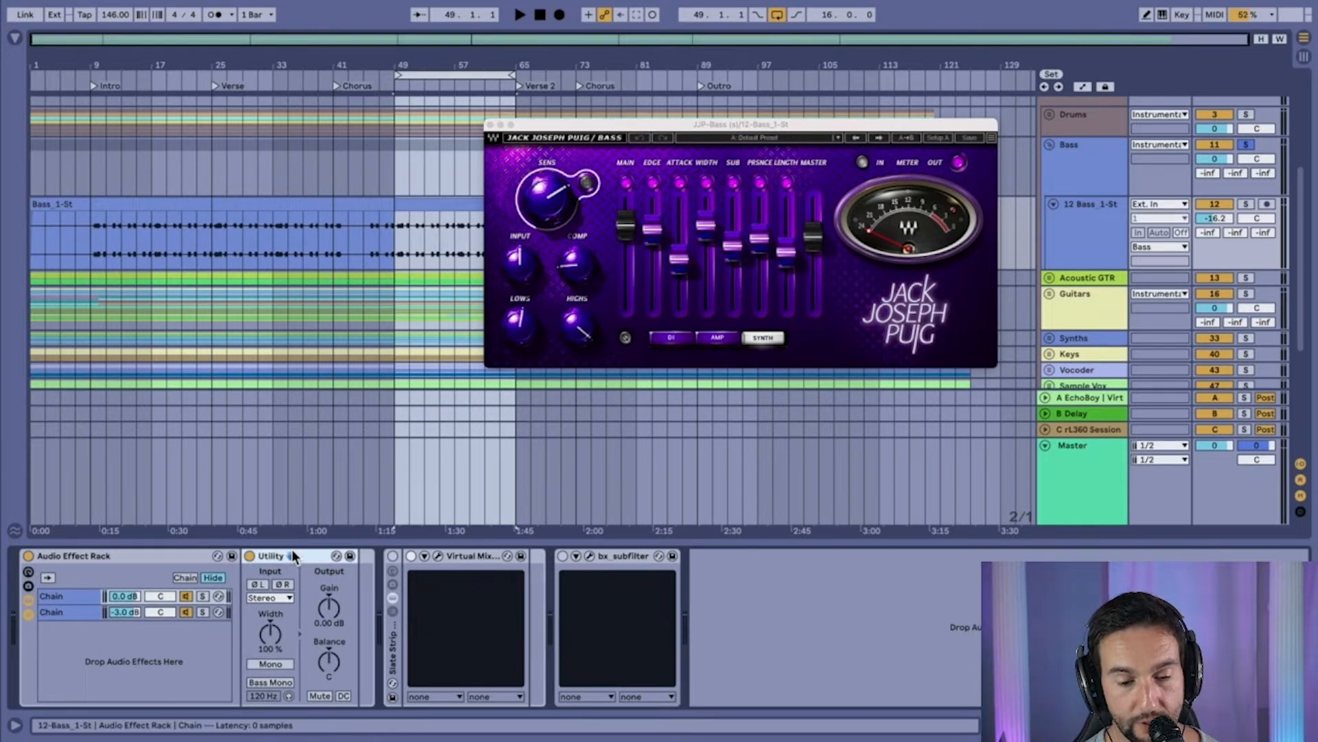
{"action": "left_click", "coordinate": [66, 598]}
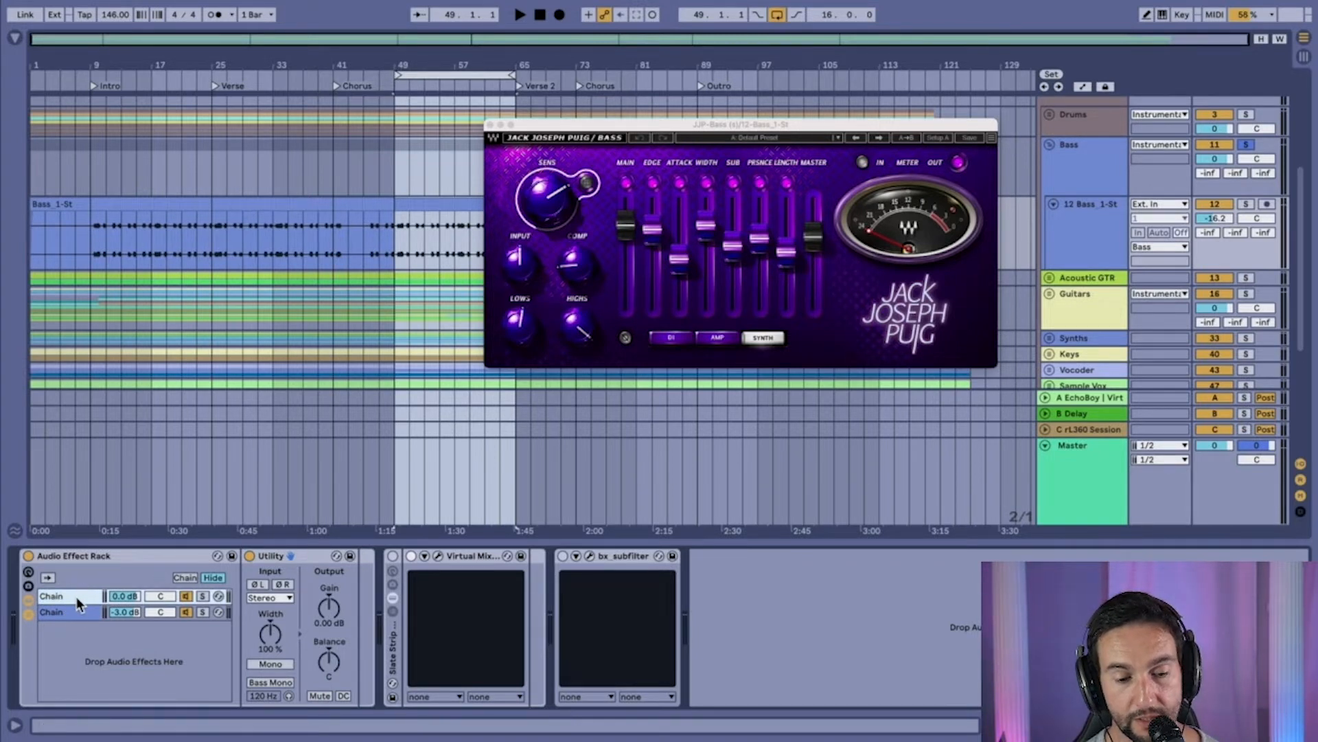
{"action": "left_click", "coordinate": [73, 611]}
{"action": "left_click", "coordinate": [81, 601], "text": "shift"}
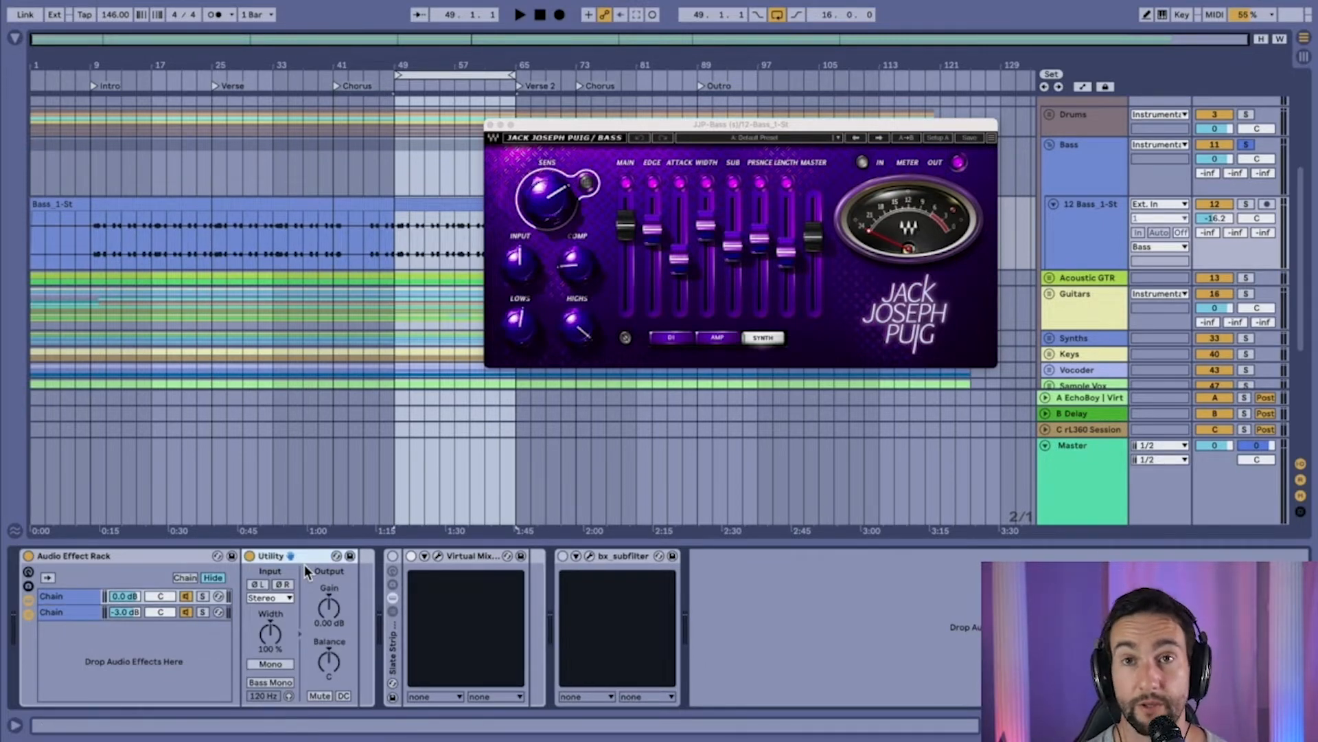
{"action": "left_click", "coordinate": [63, 613]}
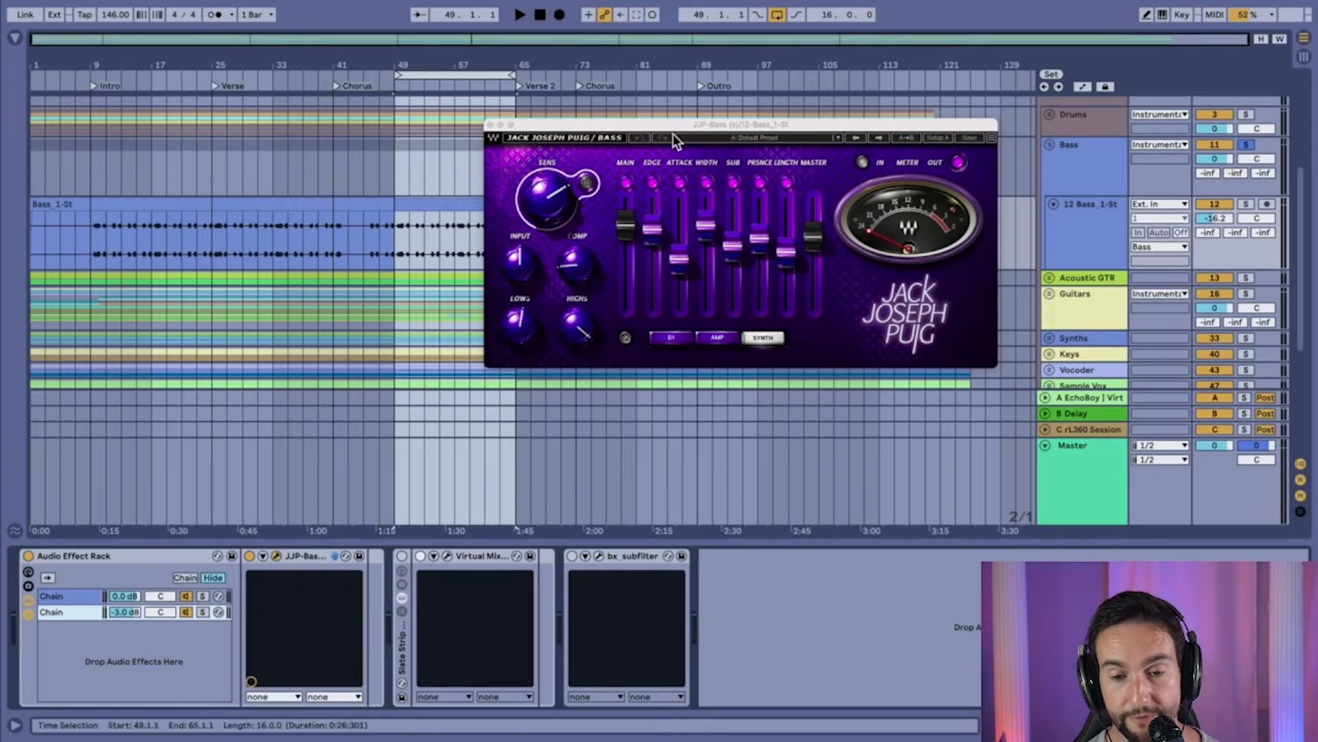
{"action": "left_click_drag", "start_coordinate": [695, 130], "coordinate": [454, 133]}
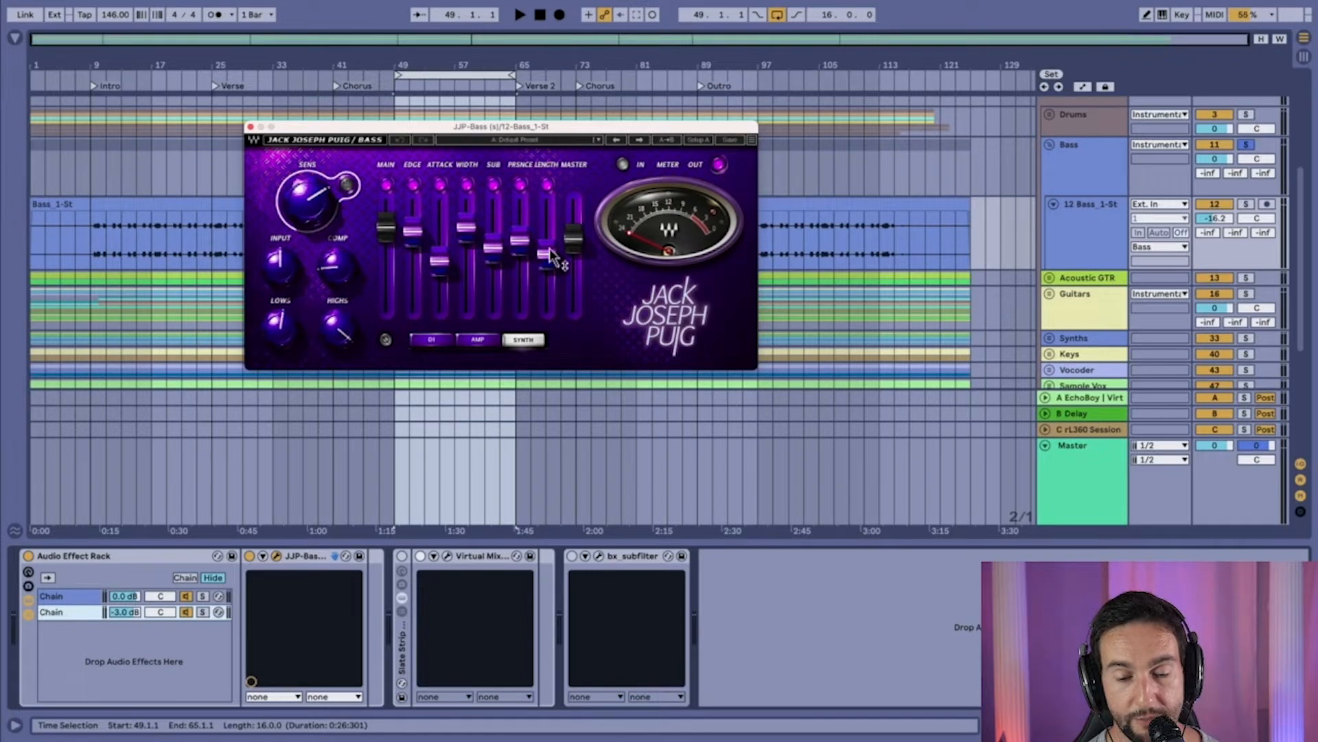
{"action": "mouse_move", "coordinate": [549, 249]}
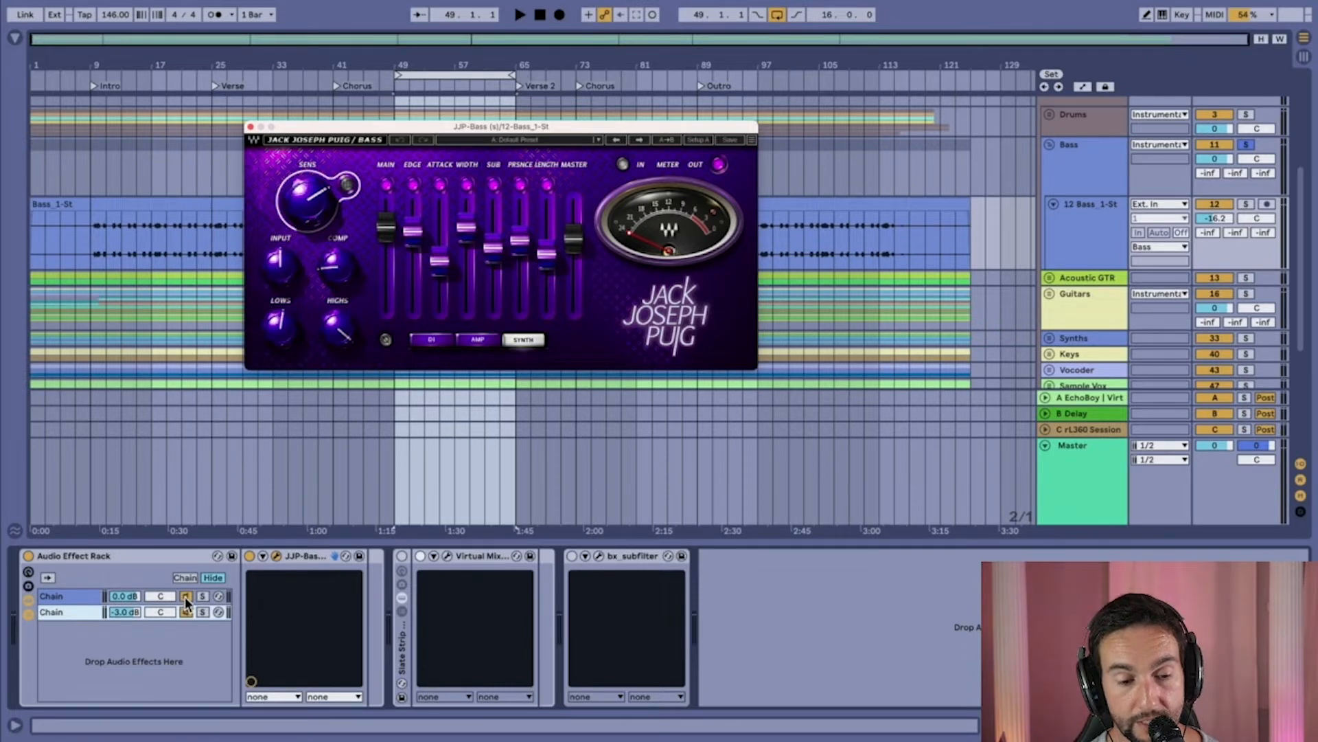
- Compare the soloed bass with its Audio Effect Rack bypassed and active, and close the JJP-Bass plug-in window
{"action": "left_click", "coordinate": [27, 555]}
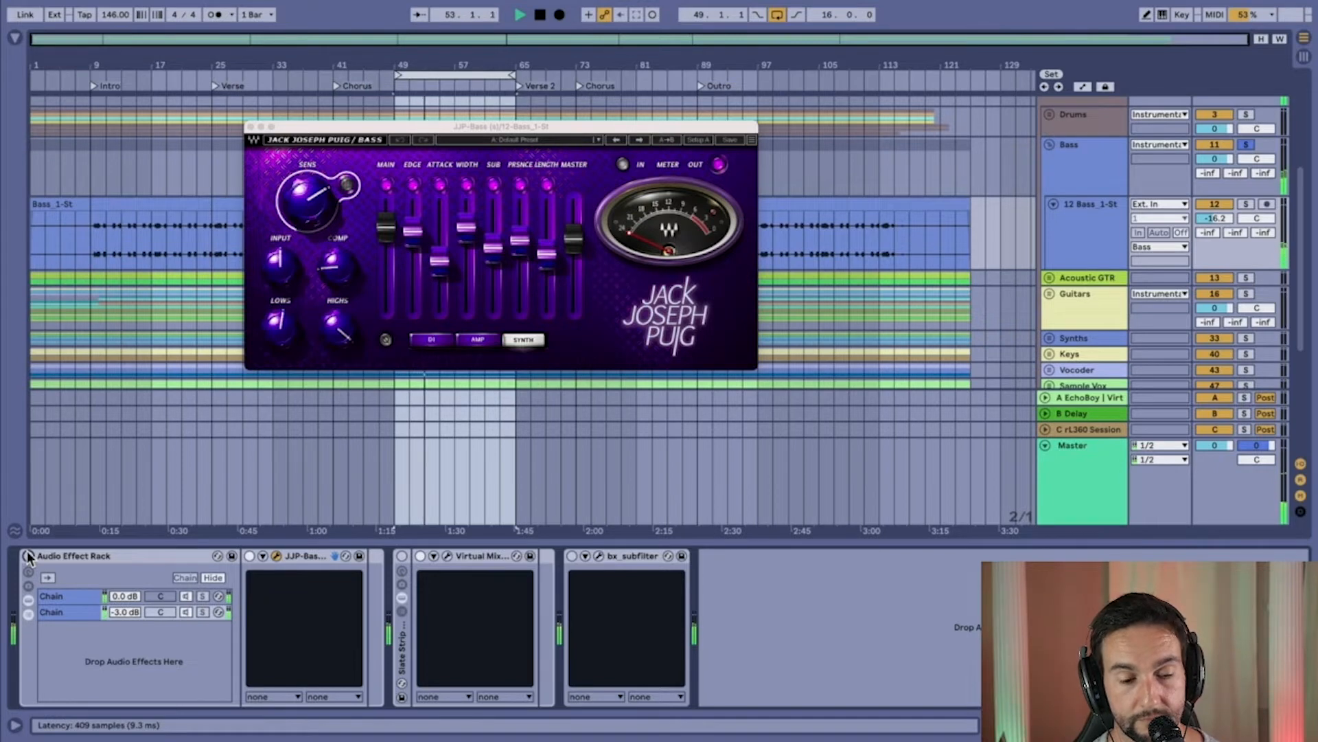
{"action": "left_click", "coordinate": [28, 554]}
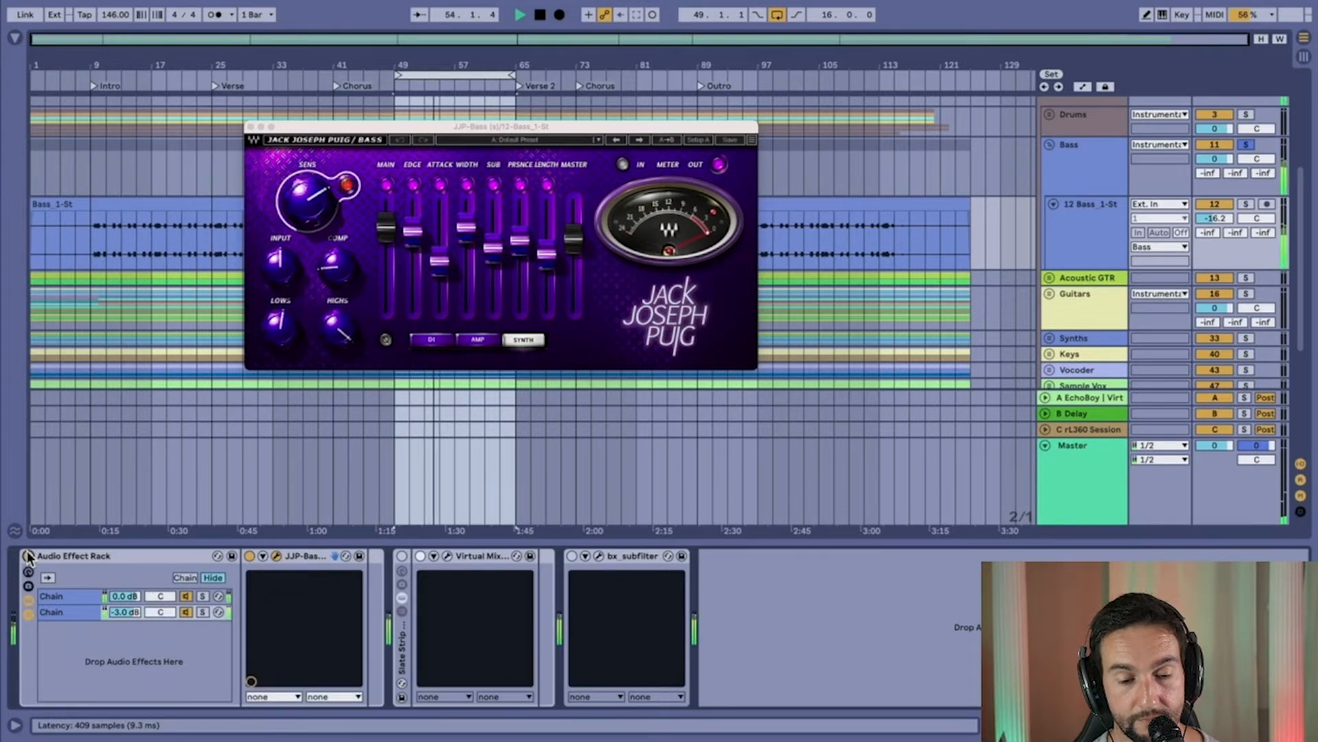
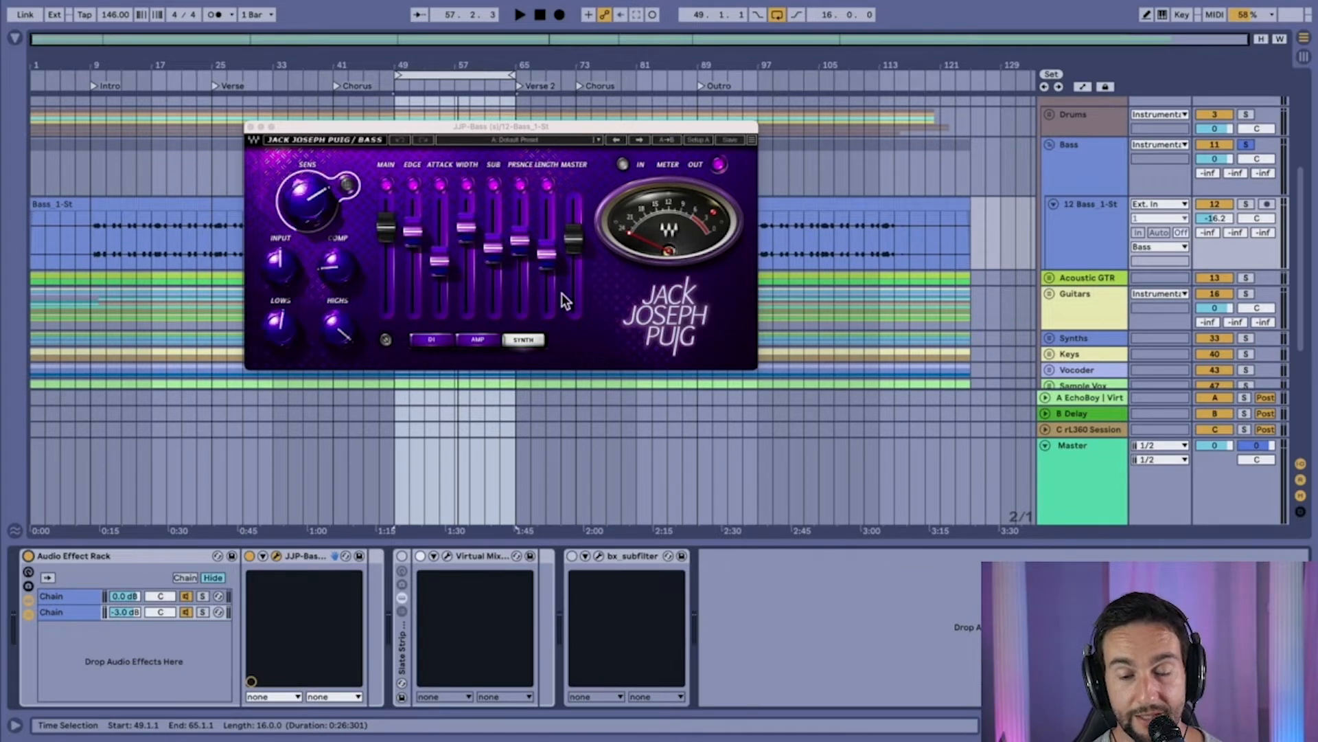
{"action": "left_click", "coordinate": [250, 128]}
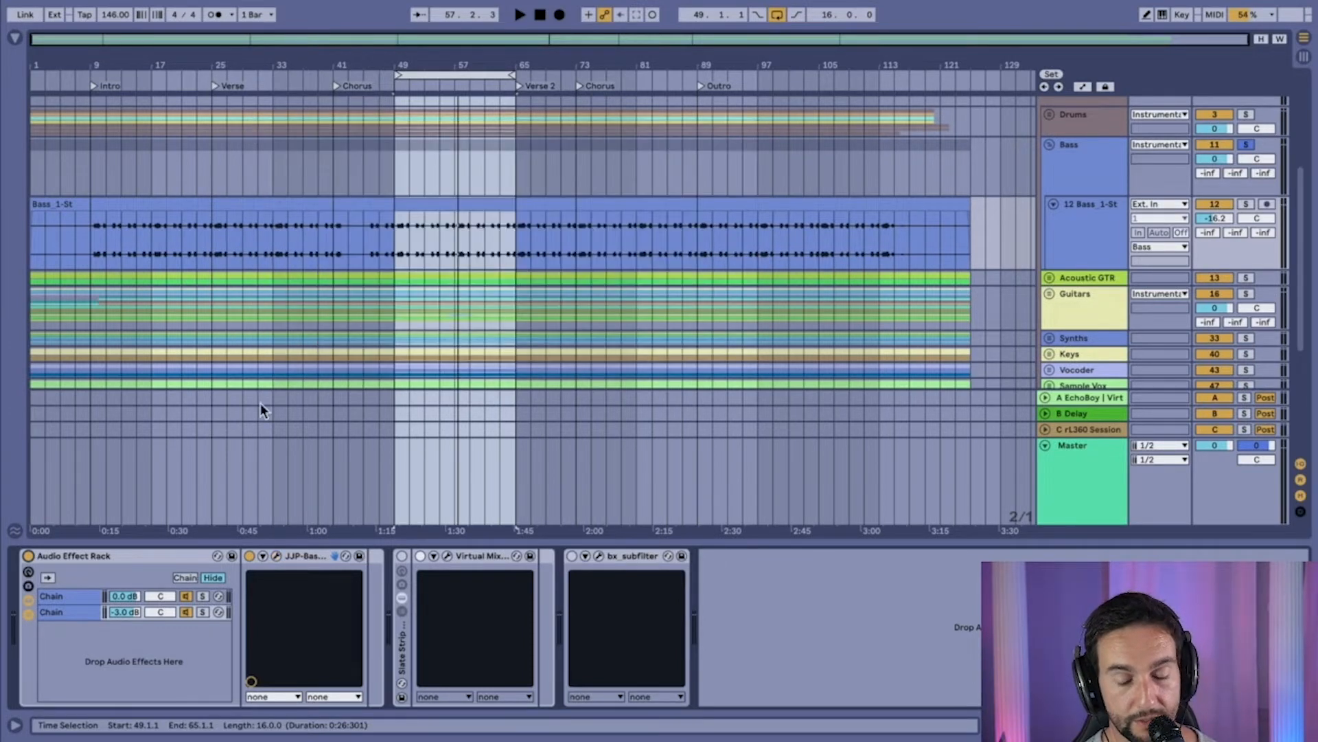
- Reactivate the bass track's Slate Strip rack and open its Virtual Mix Rack plug-in, moving the window above the device chain
{"action": "left_click", "coordinate": [404, 651]}
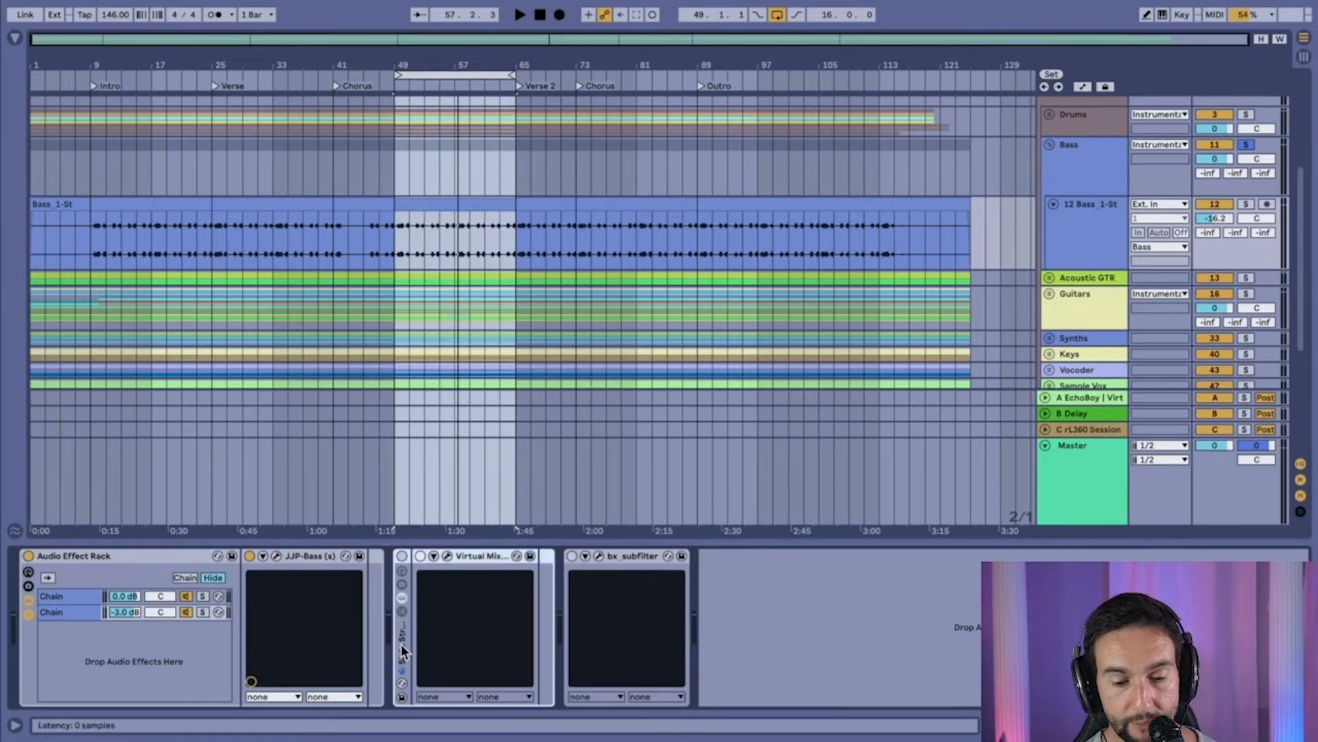
{"action": "left_click", "coordinate": [402, 556]}
{"action": "left_click", "coordinate": [447, 555]}
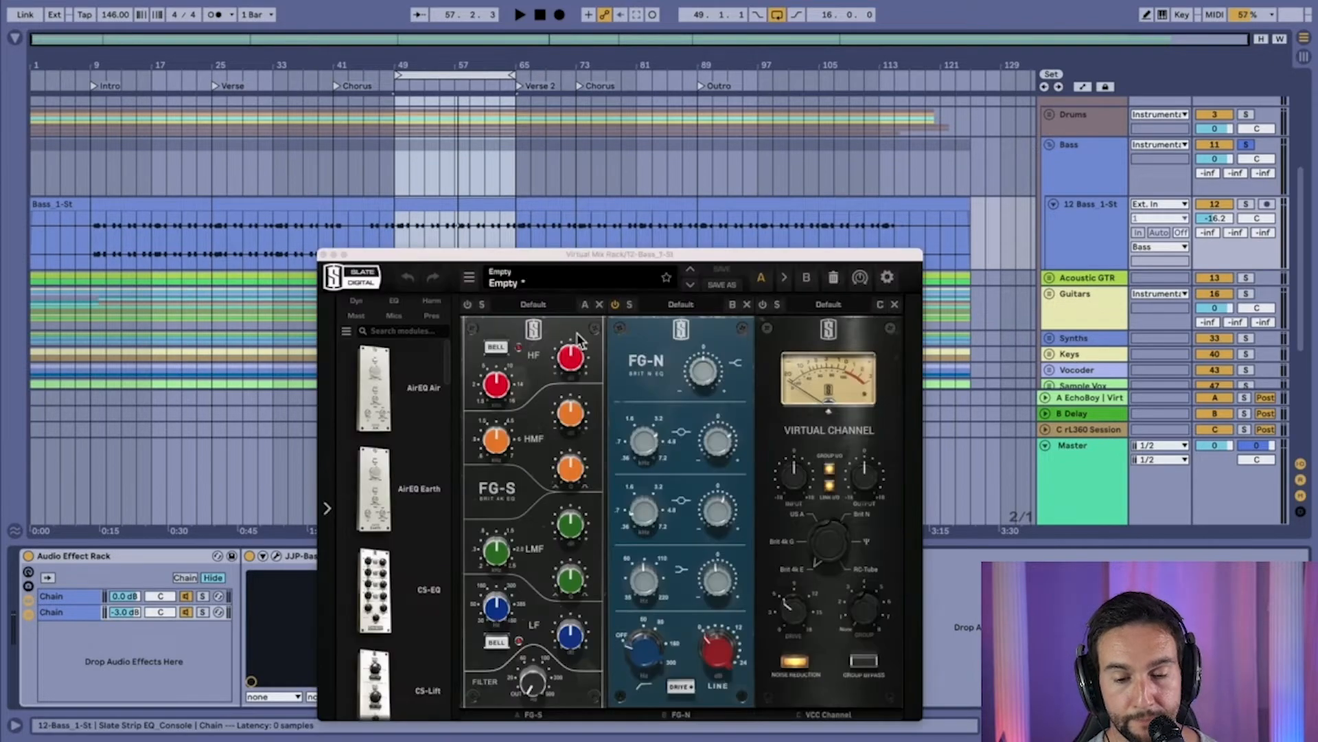
{"action": "left_click_drag", "start_coordinate": [582, 260], "coordinate": [549, 7]}
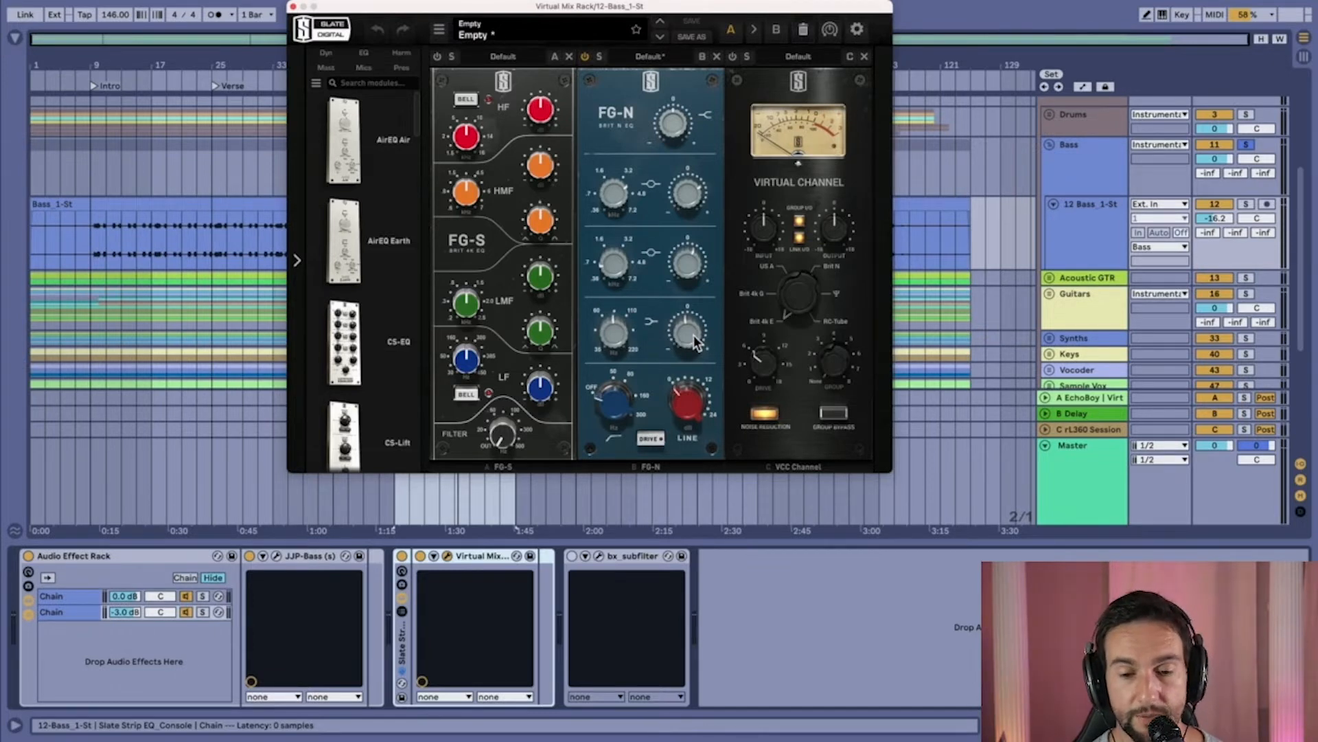
- Play the soloed bass with the Slate Strip rack bypassed and switch the rack back on during playback
{"action": "left_click", "coordinate": [403, 557]}
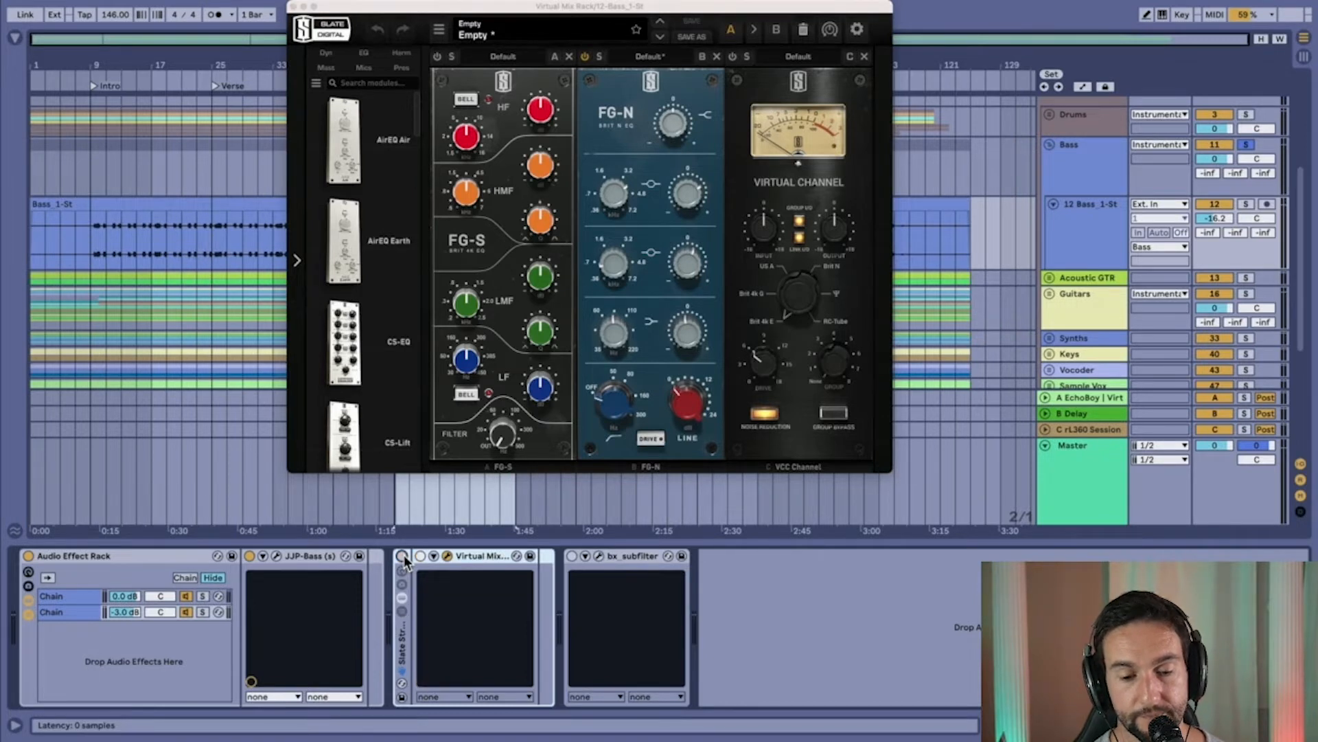
{"action": "key", "text": "space"}
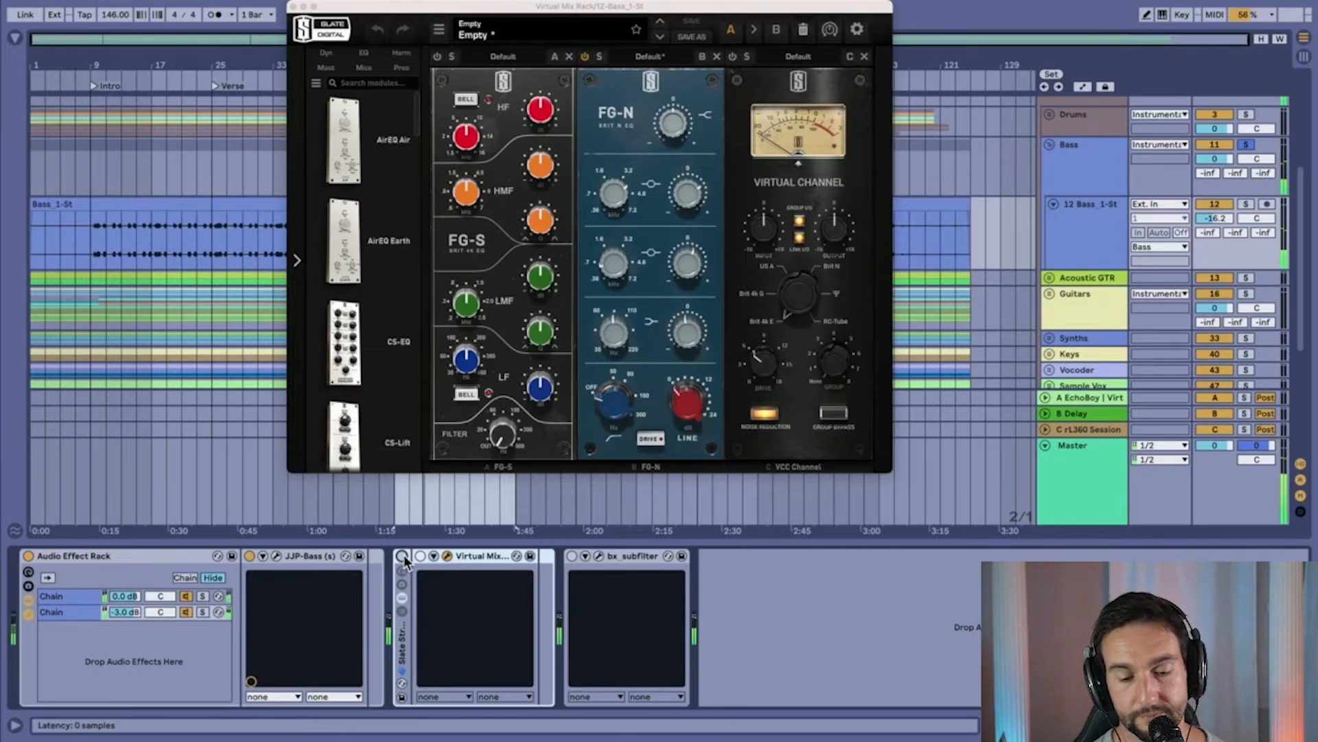
{"action": "left_click", "coordinate": [402, 556]}
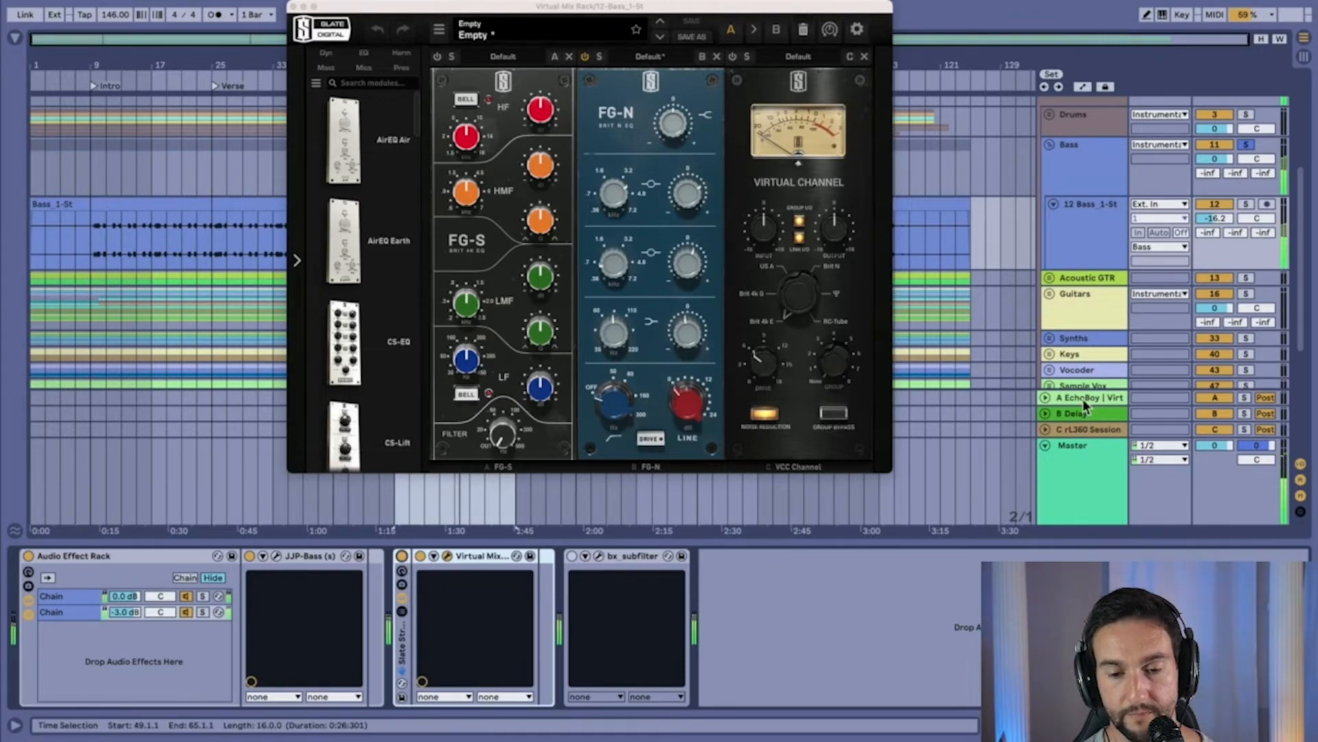
- Unsolo the Bass group and compare the Slate Strip rack bypassed and active within the full mix
{"action": "left_click", "coordinate": [1248, 146]}
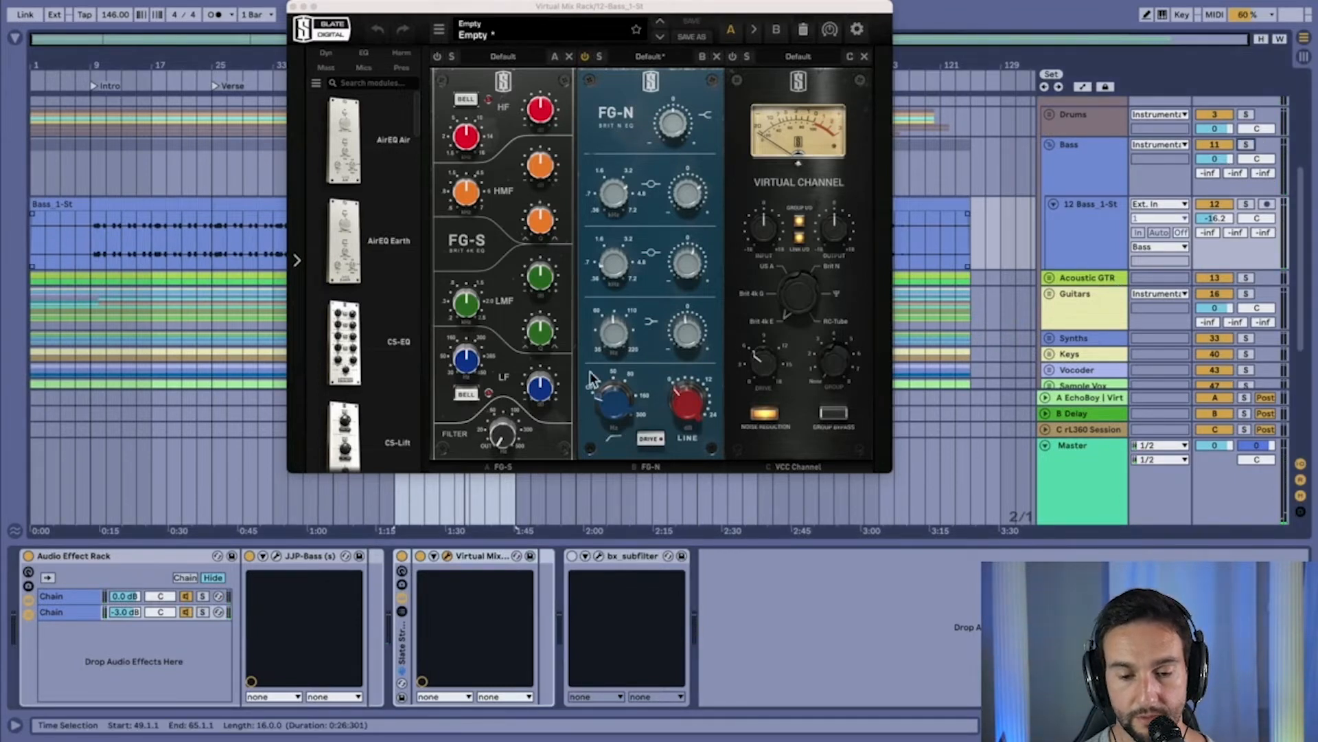
{"action": "left_click", "coordinate": [403, 557]}
{"action": "key", "text": "space"}
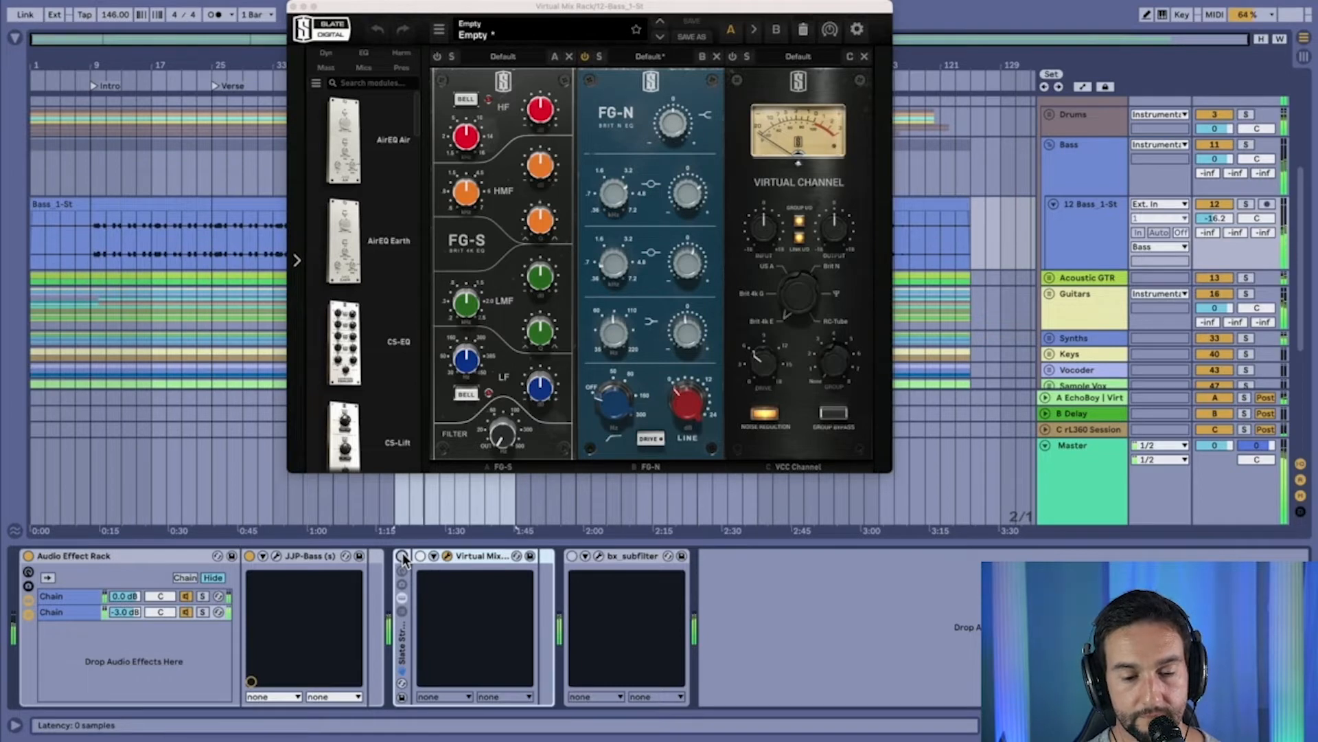
{"action": "left_click", "coordinate": [402, 556]}
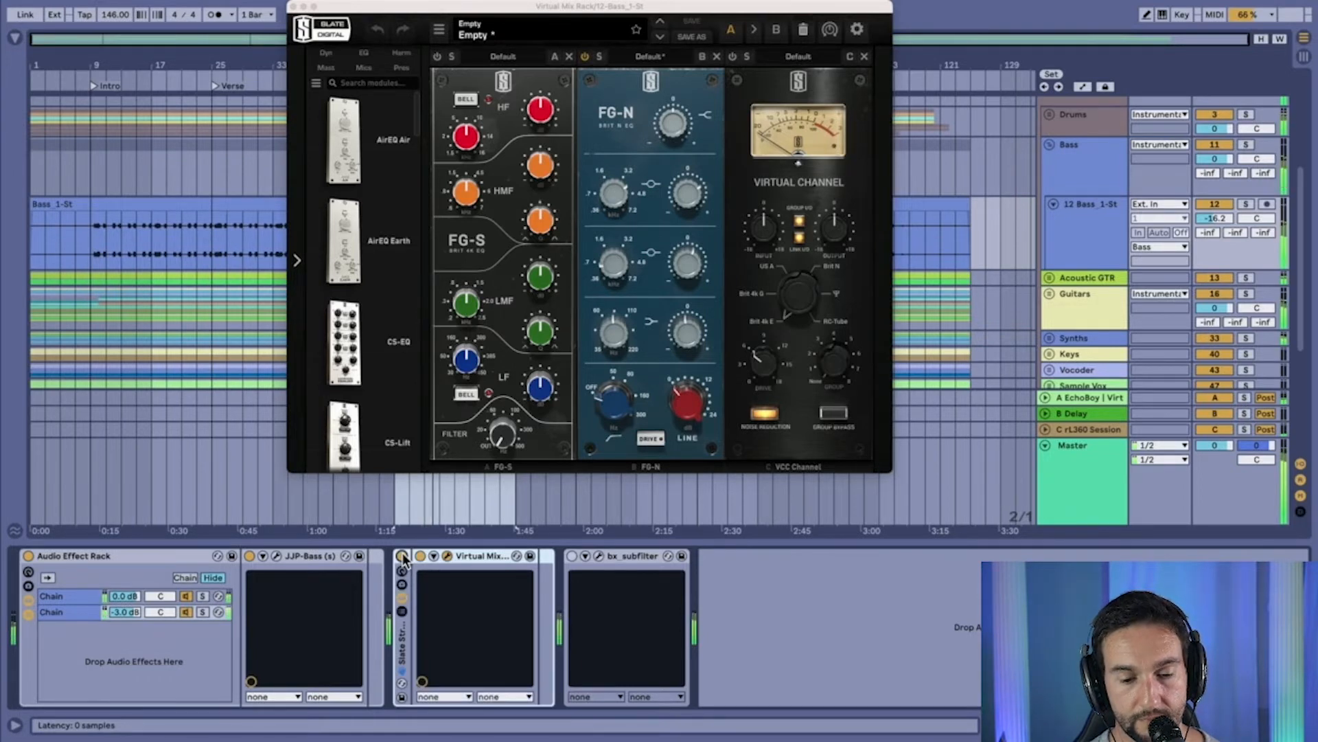
- Mute the All Vox group and compare the bass track's Slate Strip rack bypassed and active within the instrumental mix
{"action": "left_click", "coordinate": [1048, 145]}
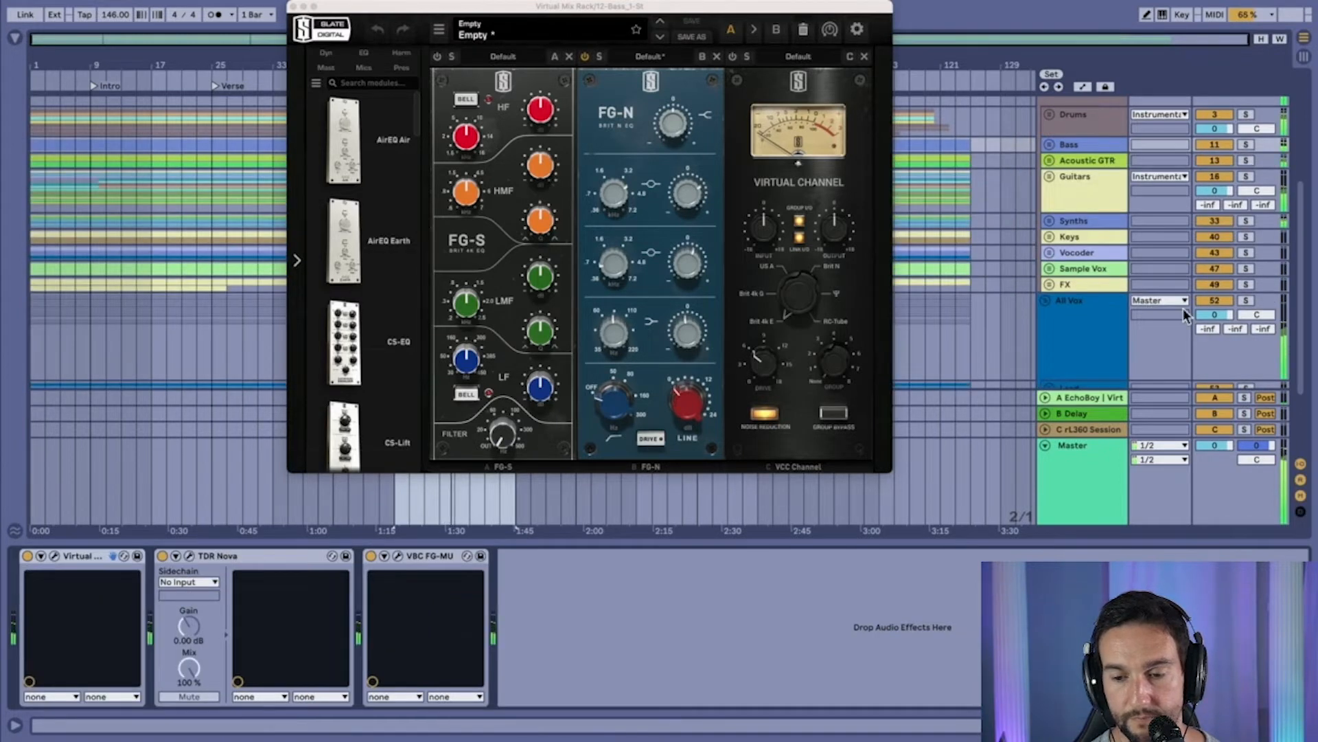
{"action": "left_click", "coordinate": [1213, 303]}
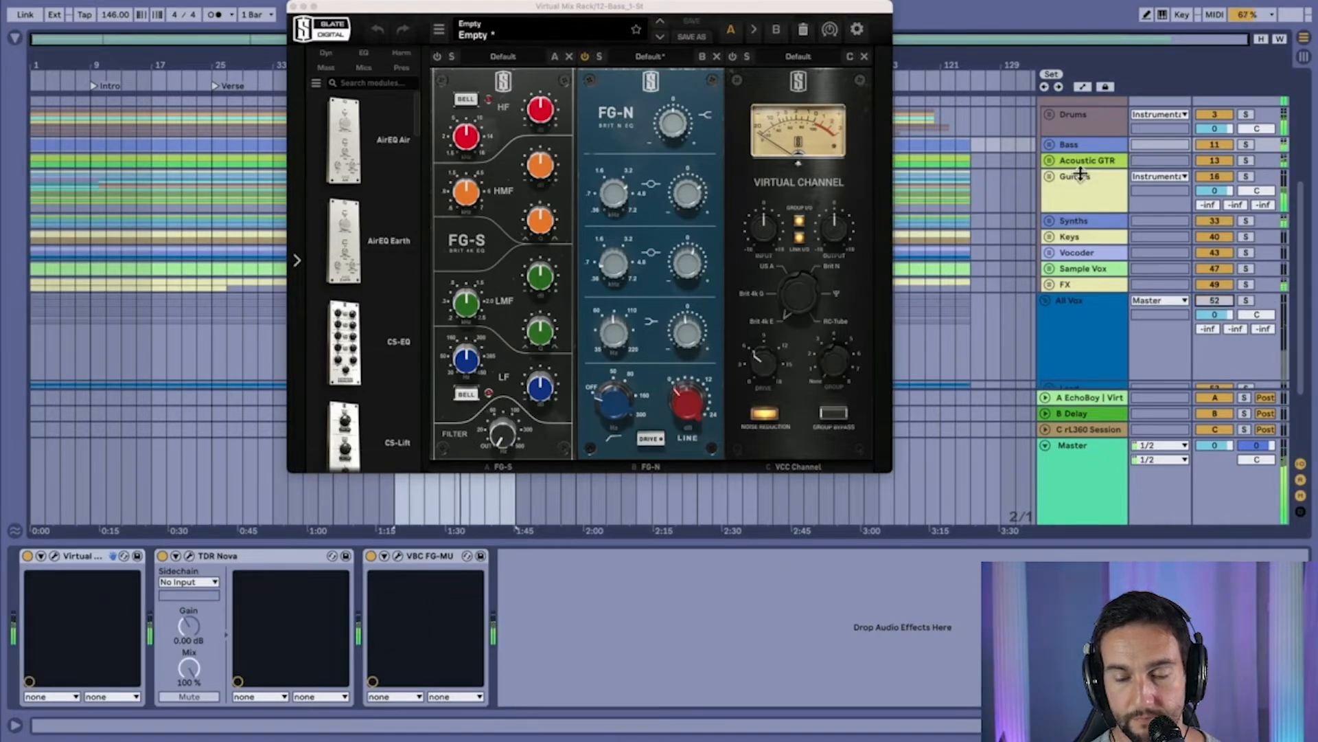
{"action": "left_click", "coordinate": [1047, 144]}
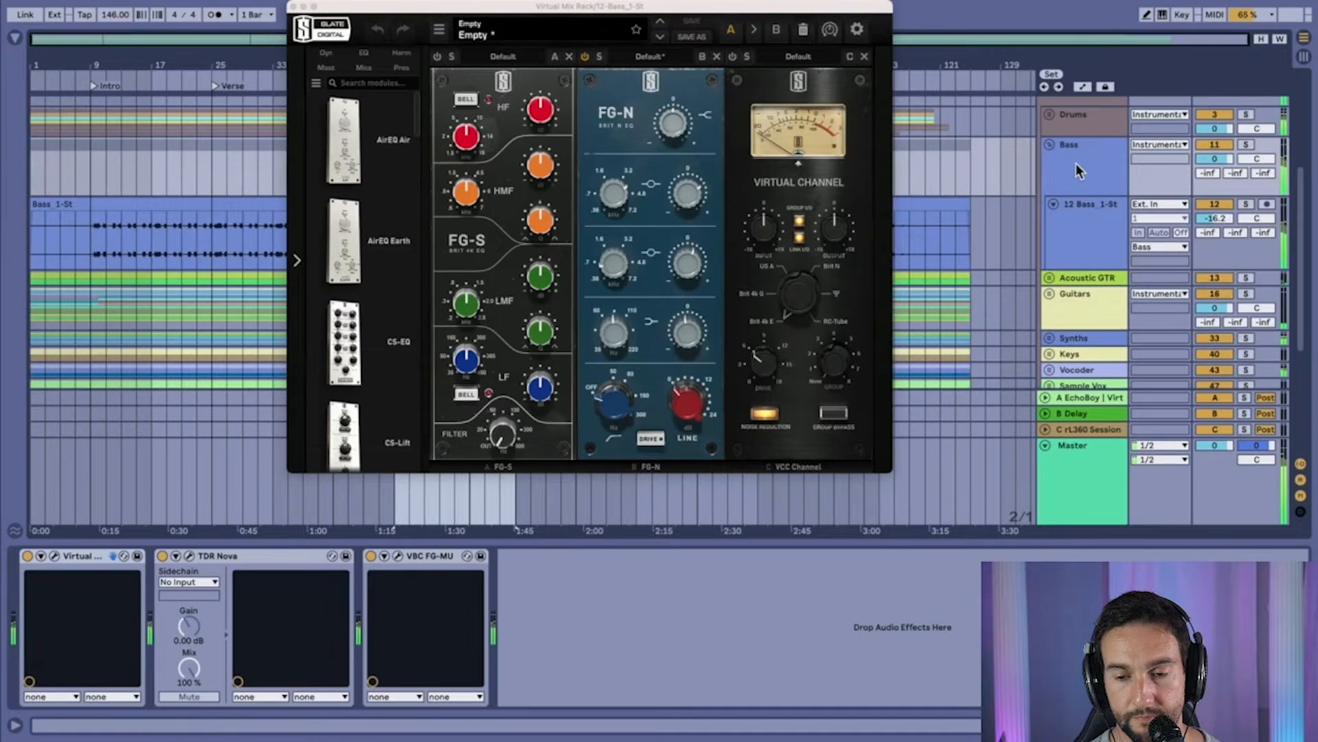
{"action": "left_click", "coordinate": [1083, 220]}
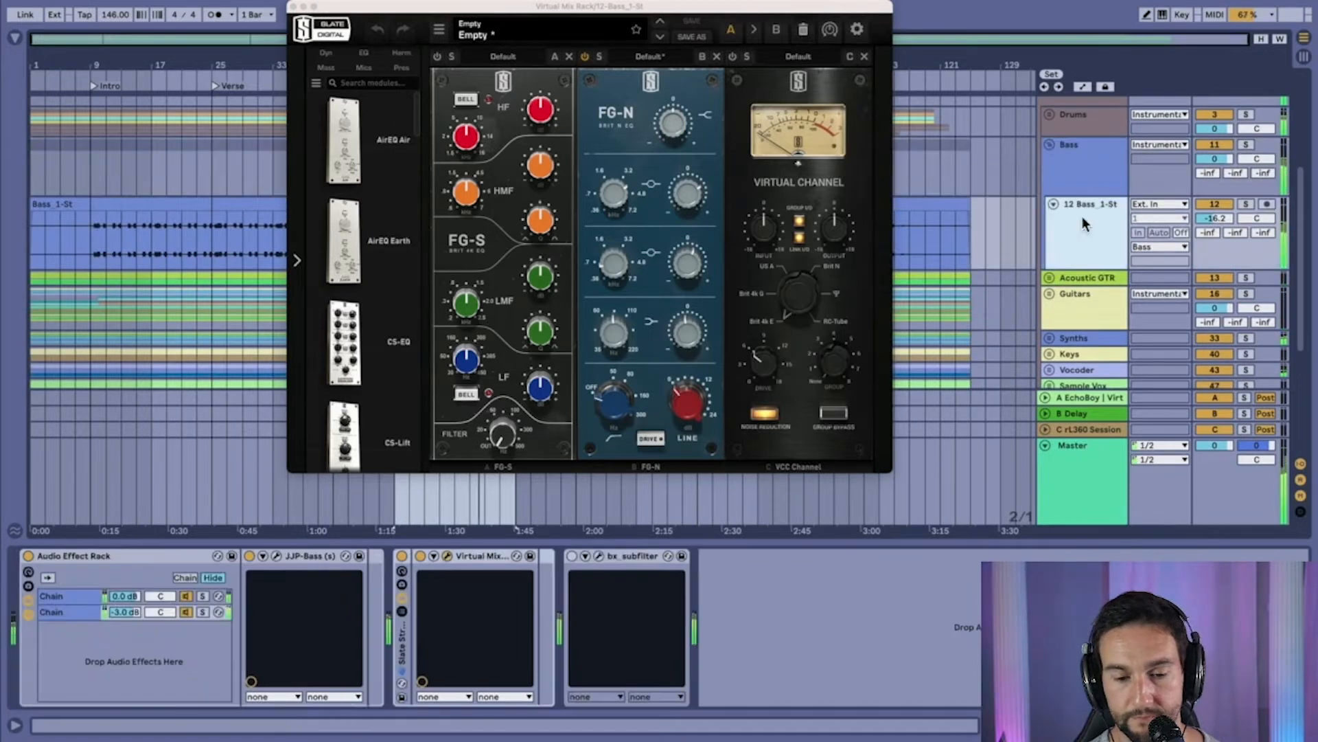
{"action": "left_click", "coordinate": [402, 557]}
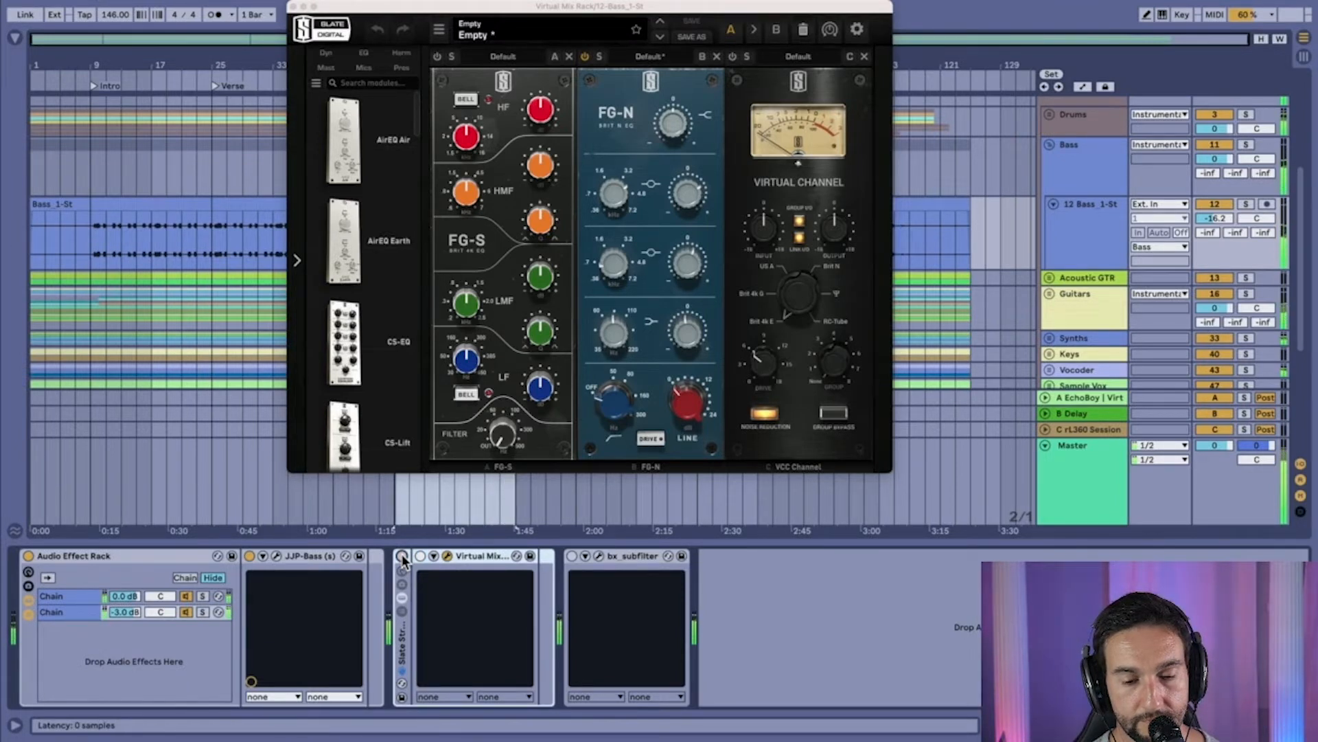
{"action": "left_click", "coordinate": [402, 557]}
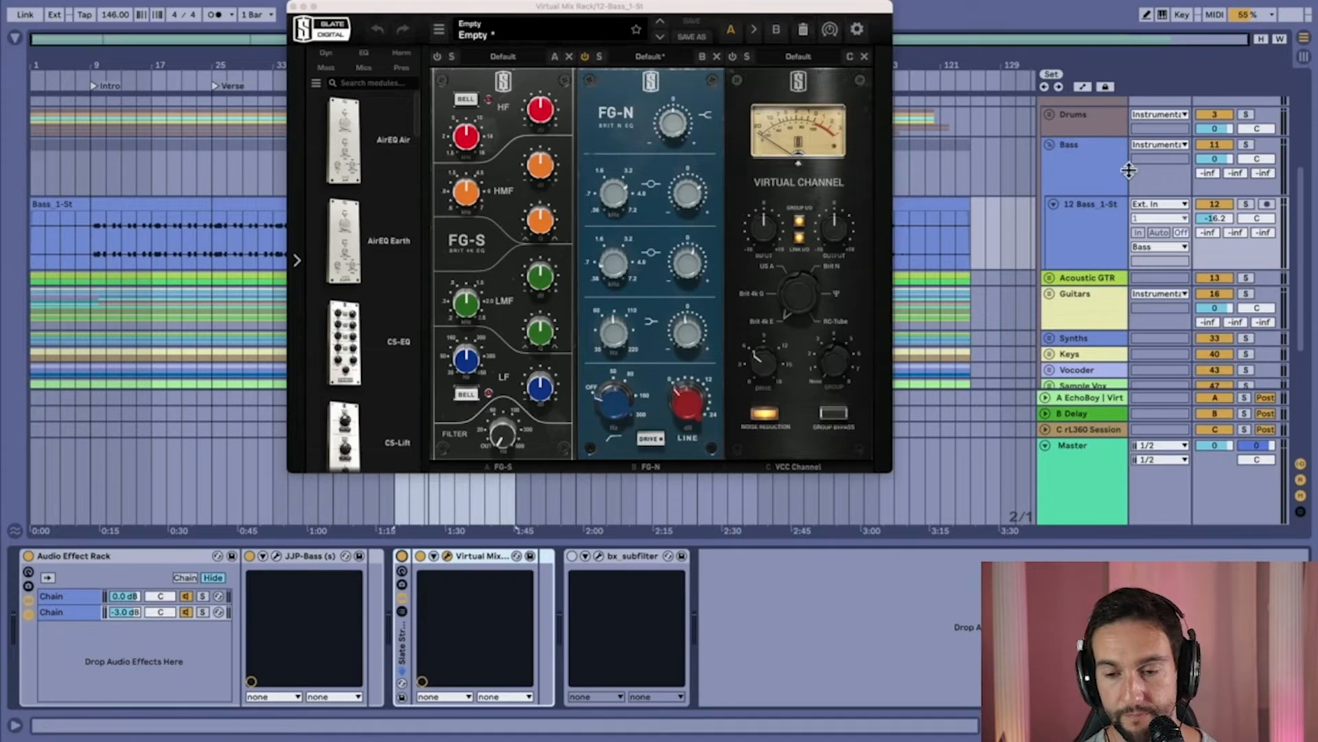
- Try adjusting the lower midrange gain of the FG-N module in Virtual Mix Rack, and close the plug-in window
{"action": "left_click", "coordinate": [686, 265]}
{"action": "left_click_drag", "start_coordinate": [687, 265], "coordinate": [695, 212]}
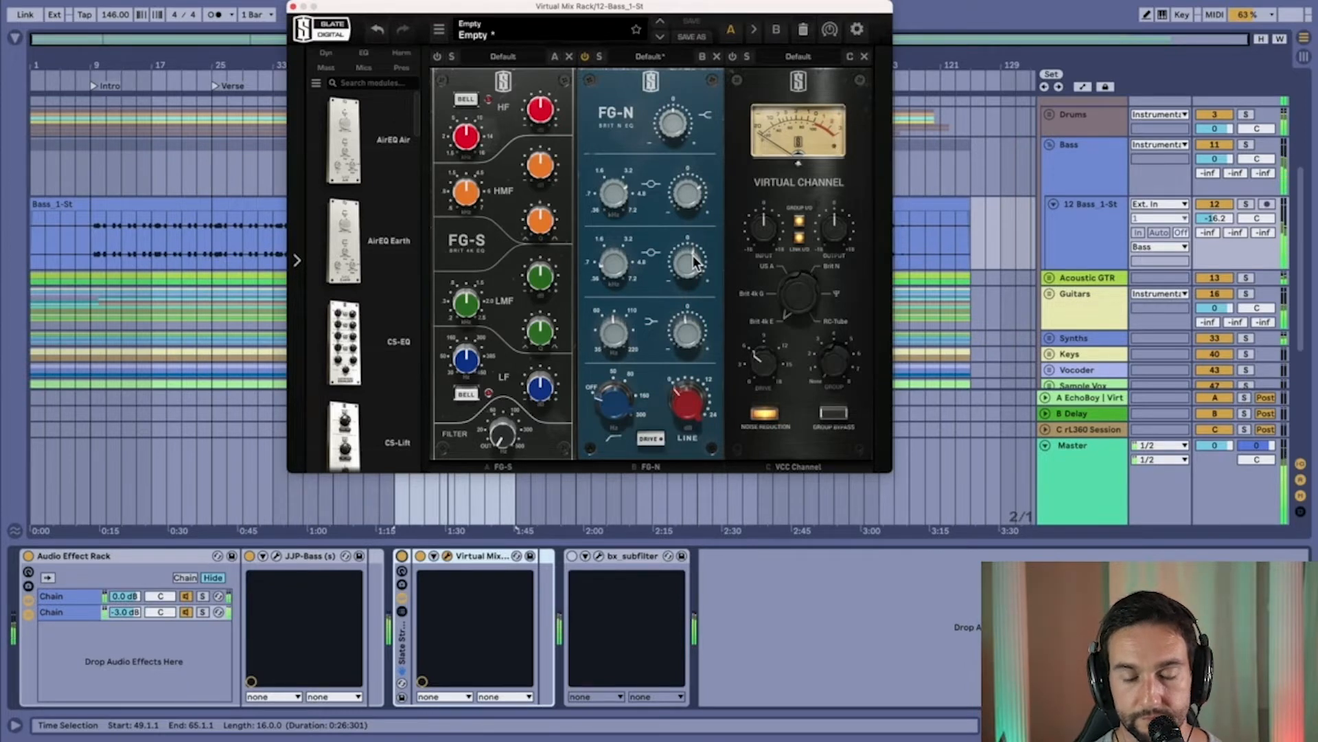
{"action": "mouse_move", "coordinate": [692, 278]}
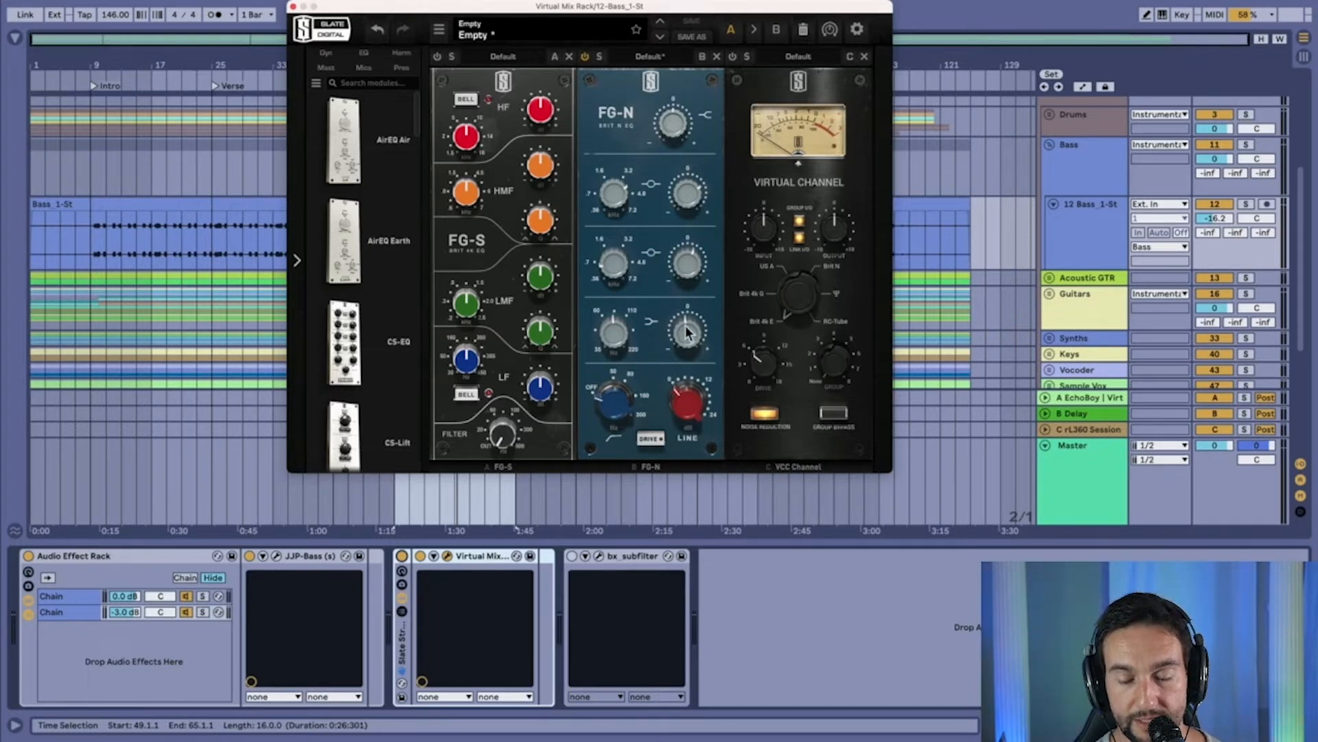
{"action": "left_click", "coordinate": [293, 6]}
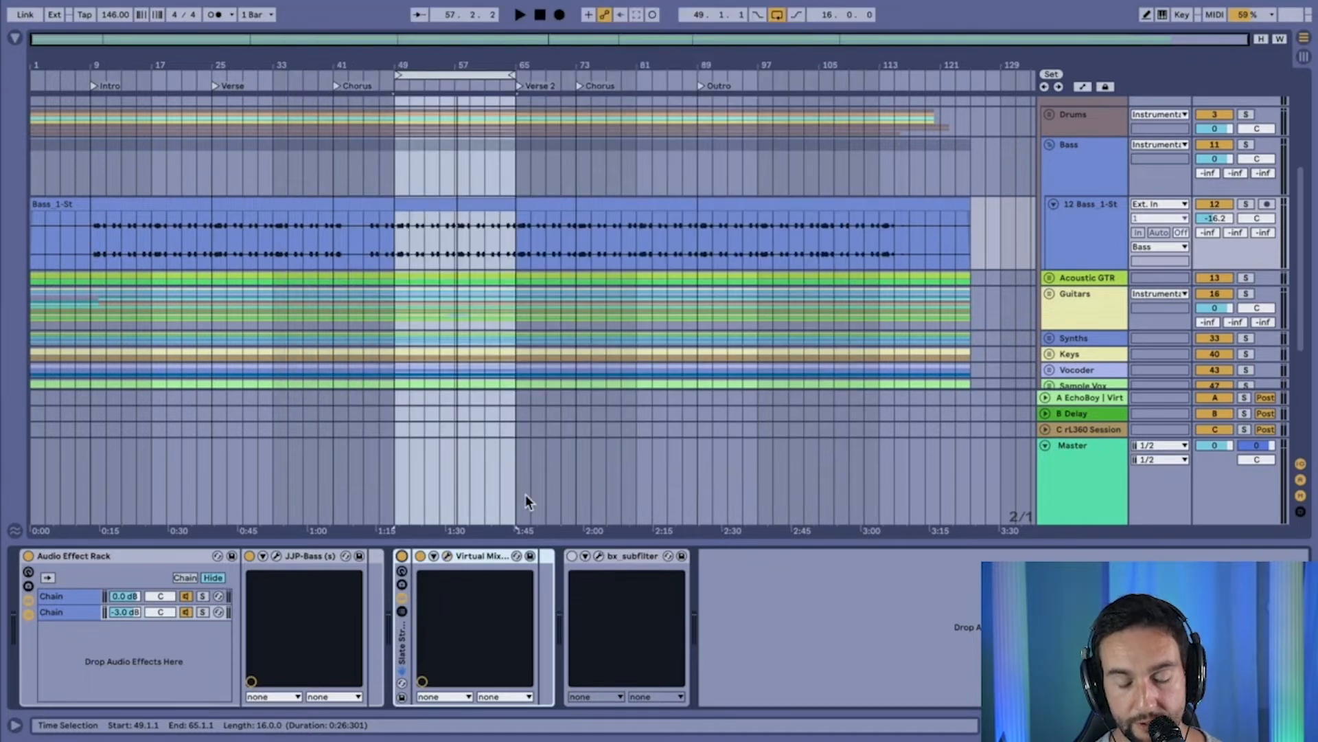
- Reactivate the bass track's bx_subfilter and open its plug-in window, positioning it above the device chain to examine its settings
{"action": "left_click", "coordinate": [637, 557]}
{"action": "left_click", "coordinate": [572, 556]}
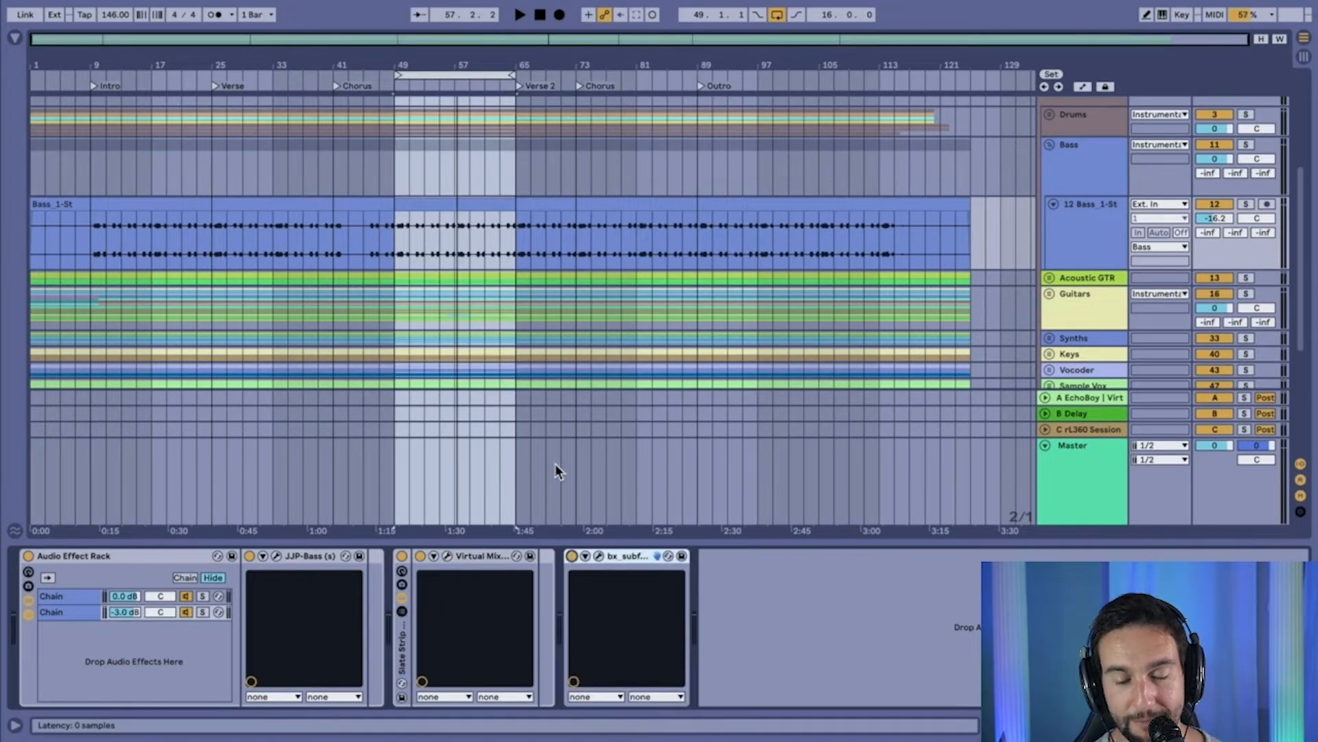
{"action": "left_click", "coordinate": [598, 556]}
{"action": "left_click_drag", "start_coordinate": [769, 180], "coordinate": [604, 141]}
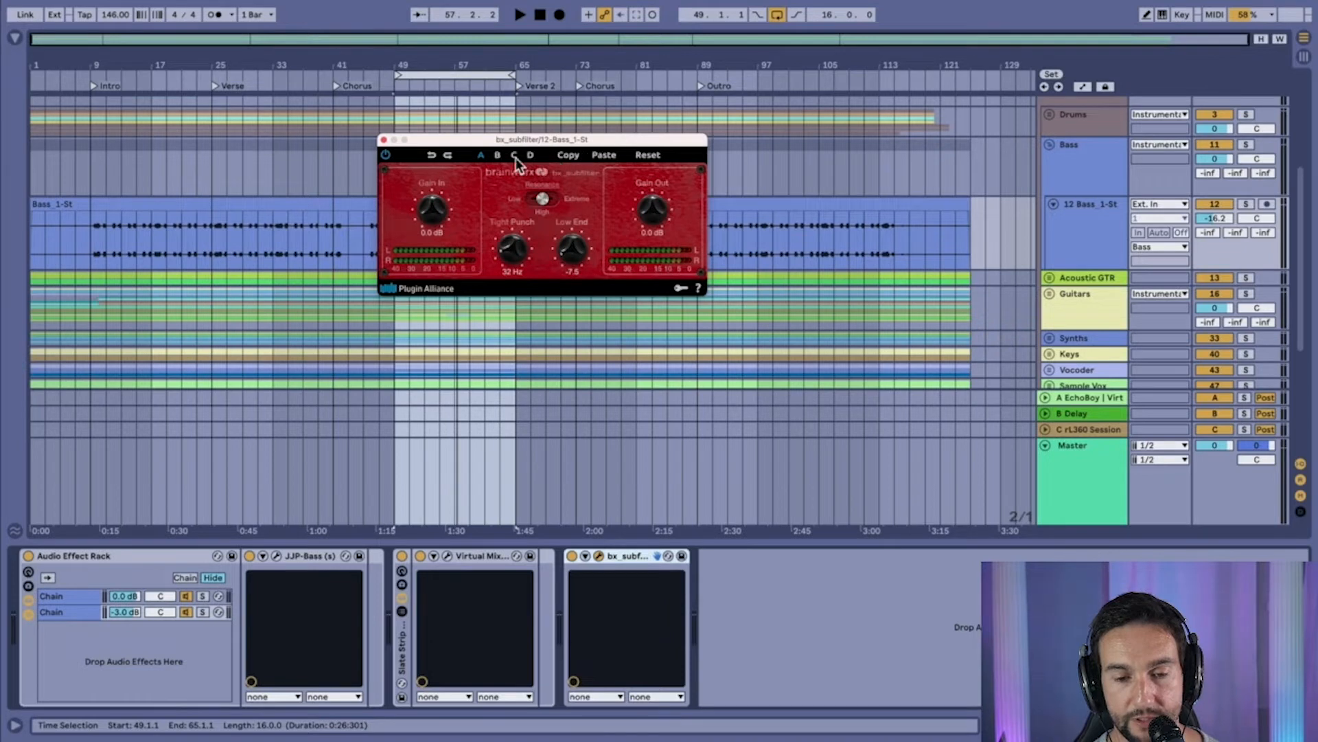
{"action": "left_click_drag", "start_coordinate": [508, 143], "coordinate": [574, 136]}
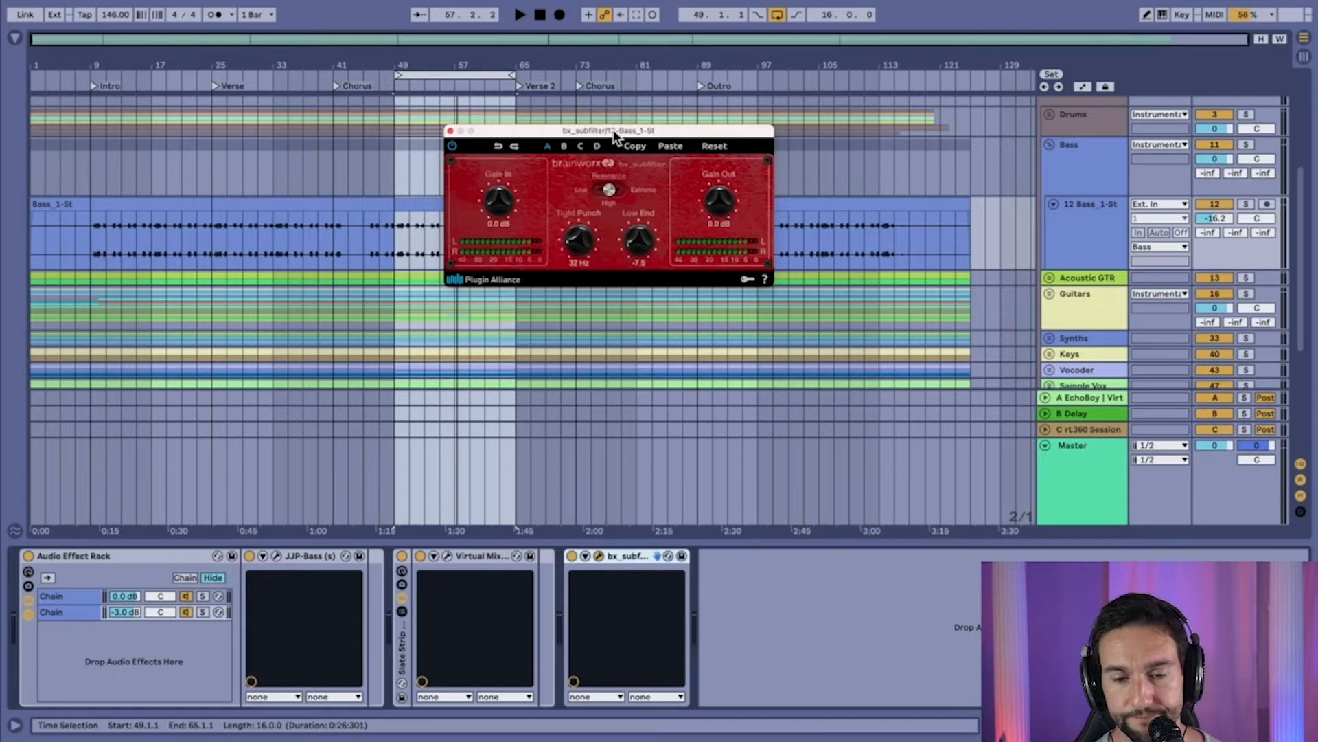
{"action": "left_click_drag", "start_coordinate": [615, 136], "coordinate": [659, 169]}
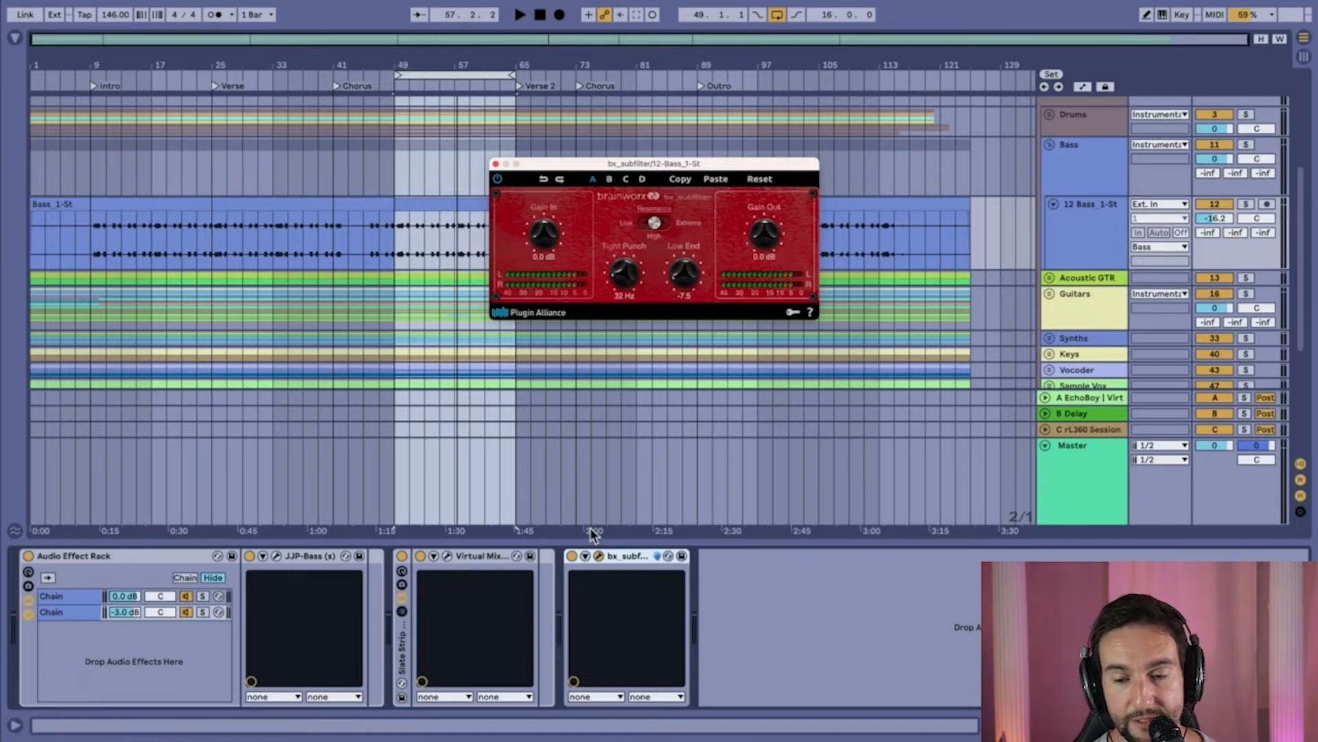
- Solo the Bass group and compare the bass with bx_subfilter bypassed and active during playback, leaving the plug-in on
{"action": "left_click", "coordinate": [1246, 144]}
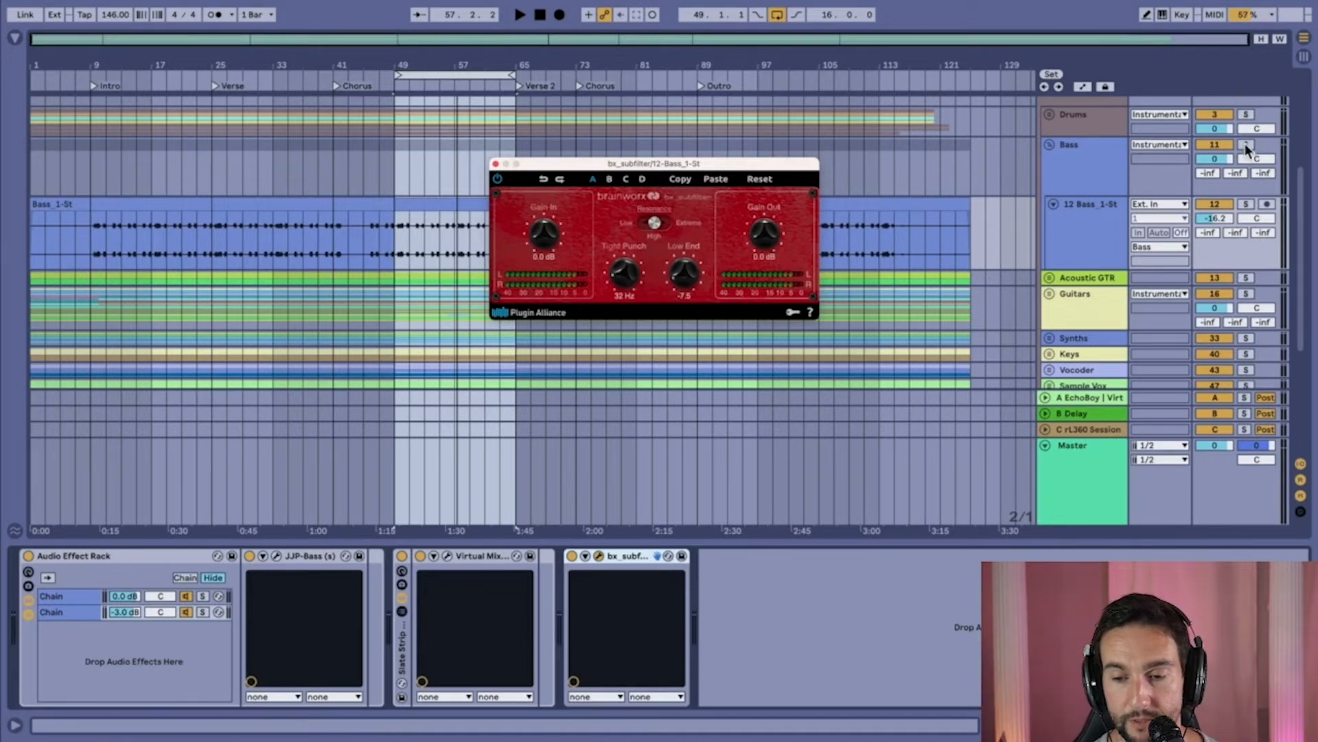
{"action": "left_click", "coordinate": [573, 557]}
{"action": "key", "text": "space"}
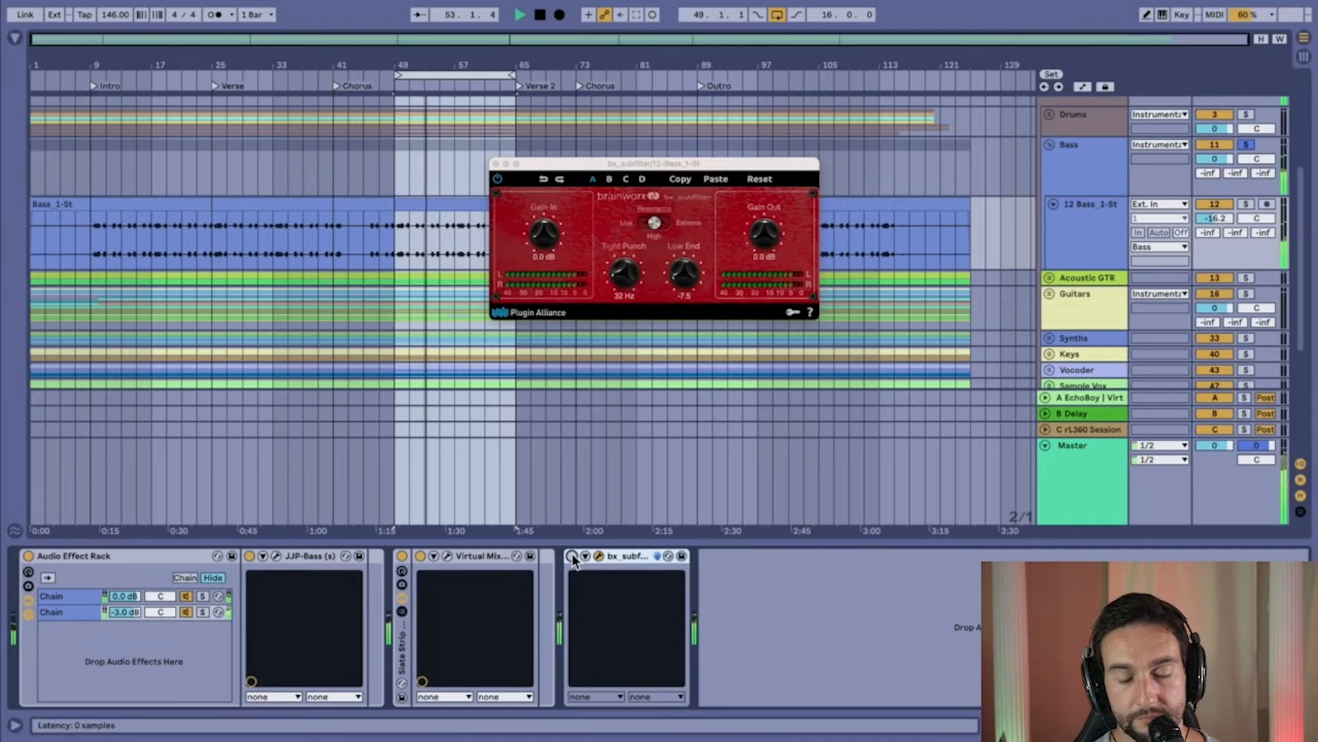
{"action": "left_click", "coordinate": [572, 556]}
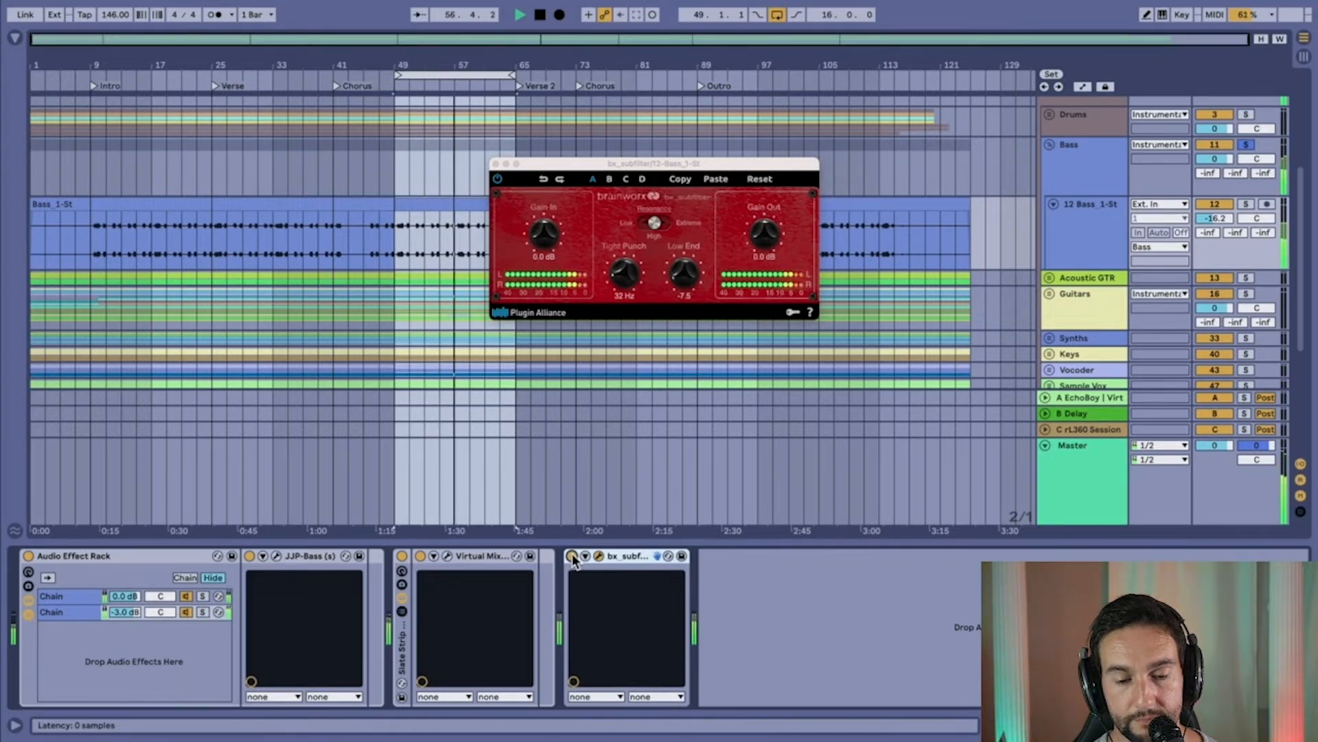
{"action": "left_click", "coordinate": [573, 556]}
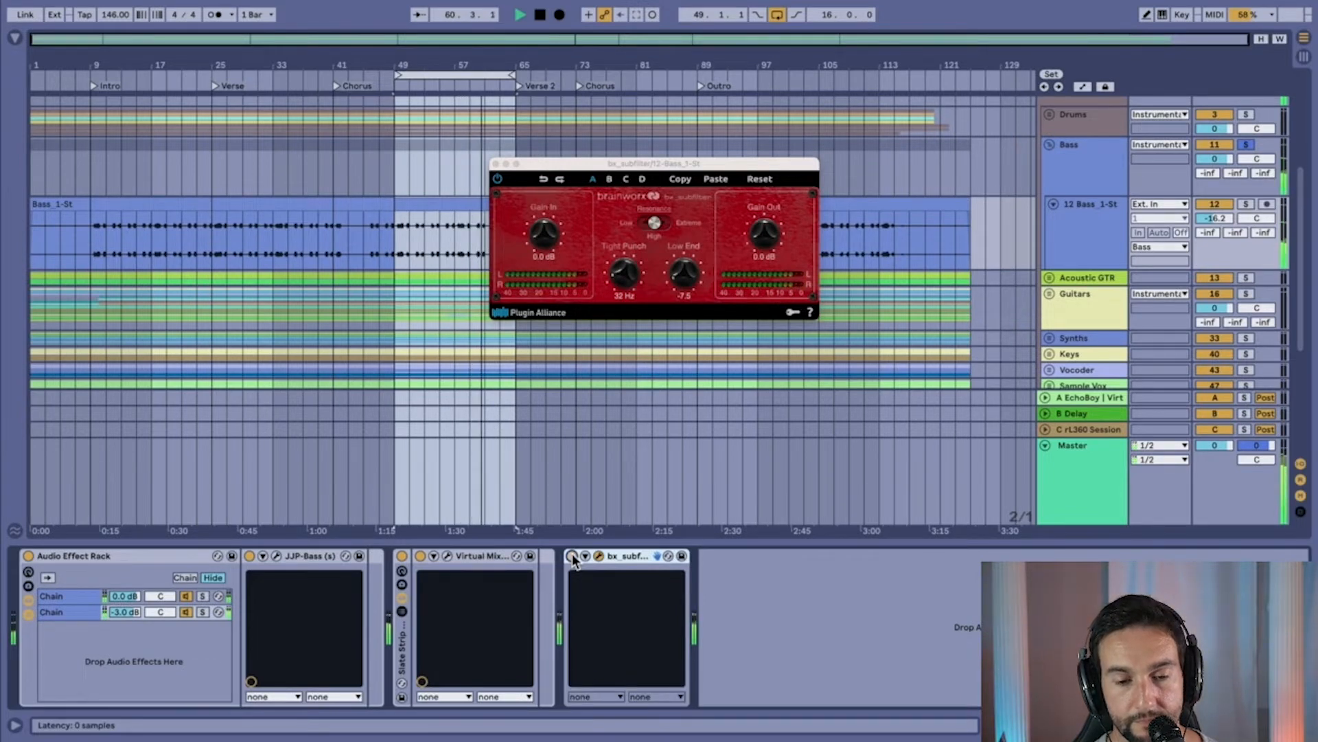
{"action": "left_click", "coordinate": [573, 556]}
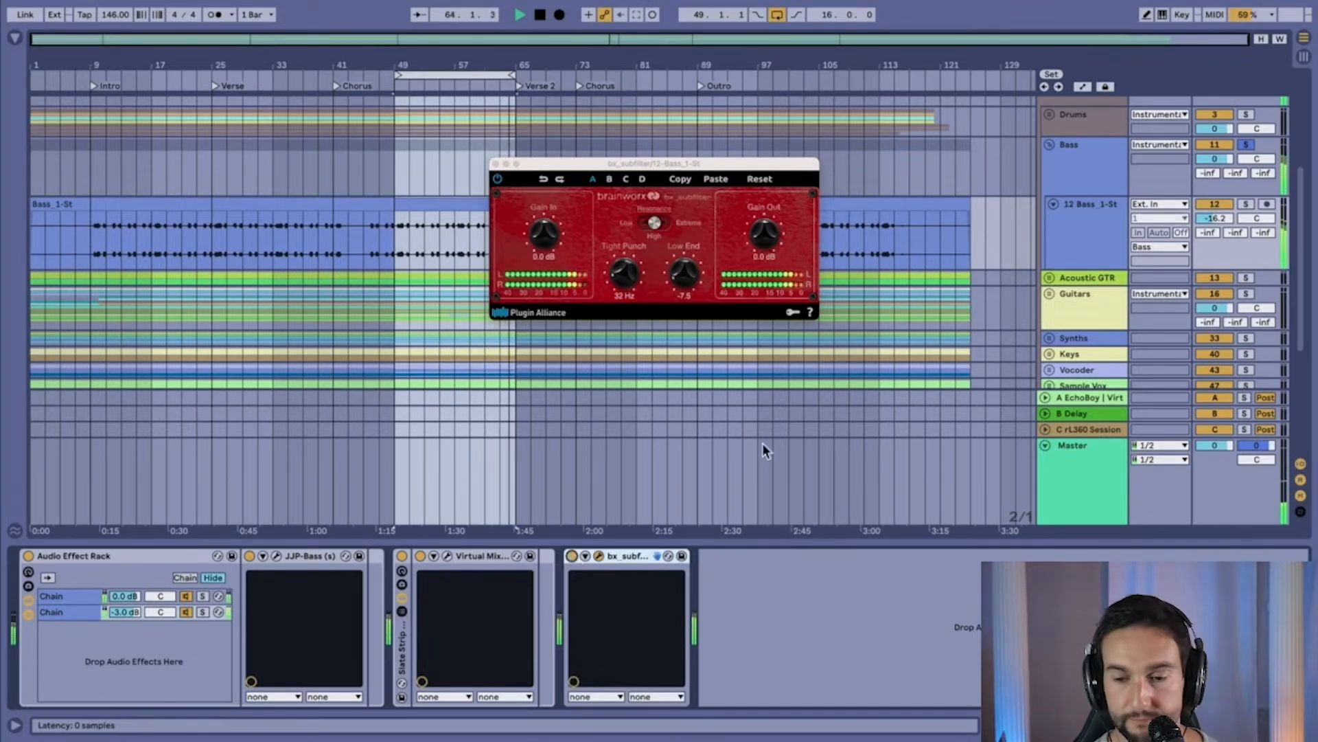
- Unsolo the Bass group to hear it in the mix, stop playback and move the bx_subfilter window aside to examine its controls
{"action": "left_click", "coordinate": [1246, 145]}
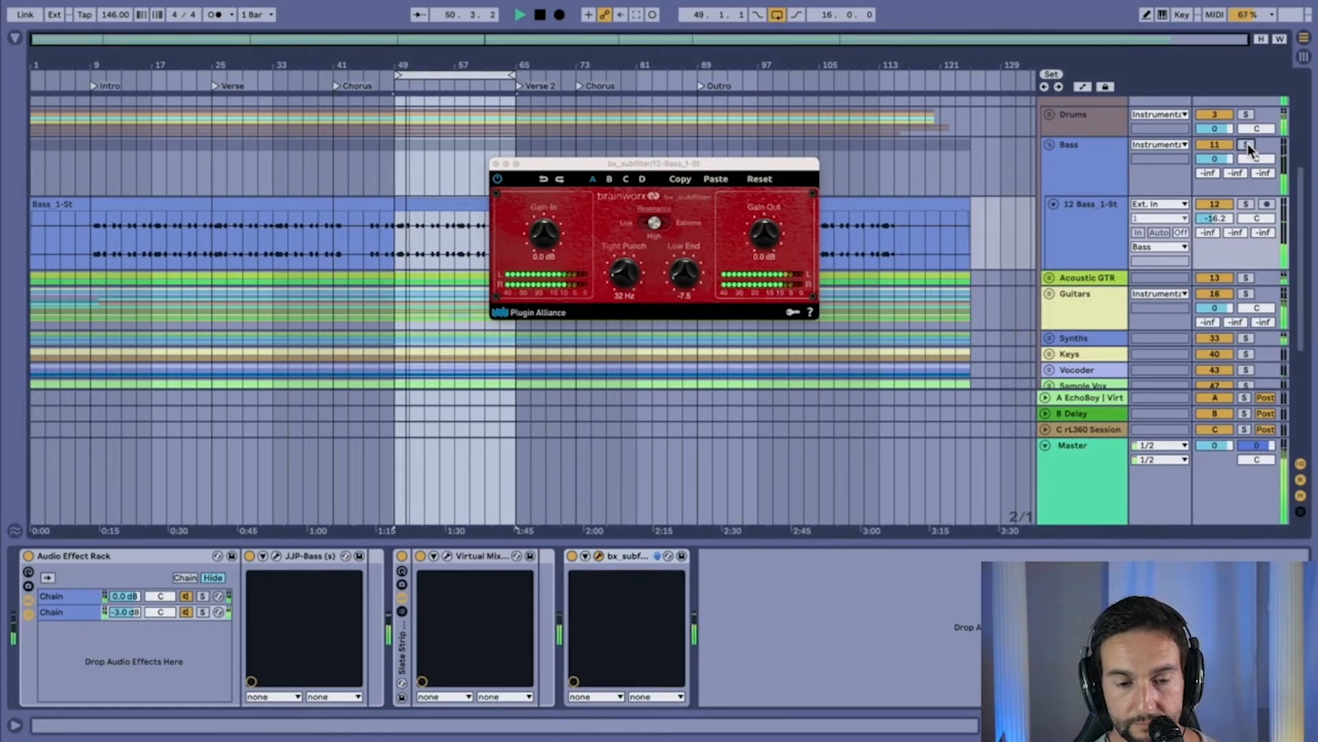
{"action": "key", "text": "space"}
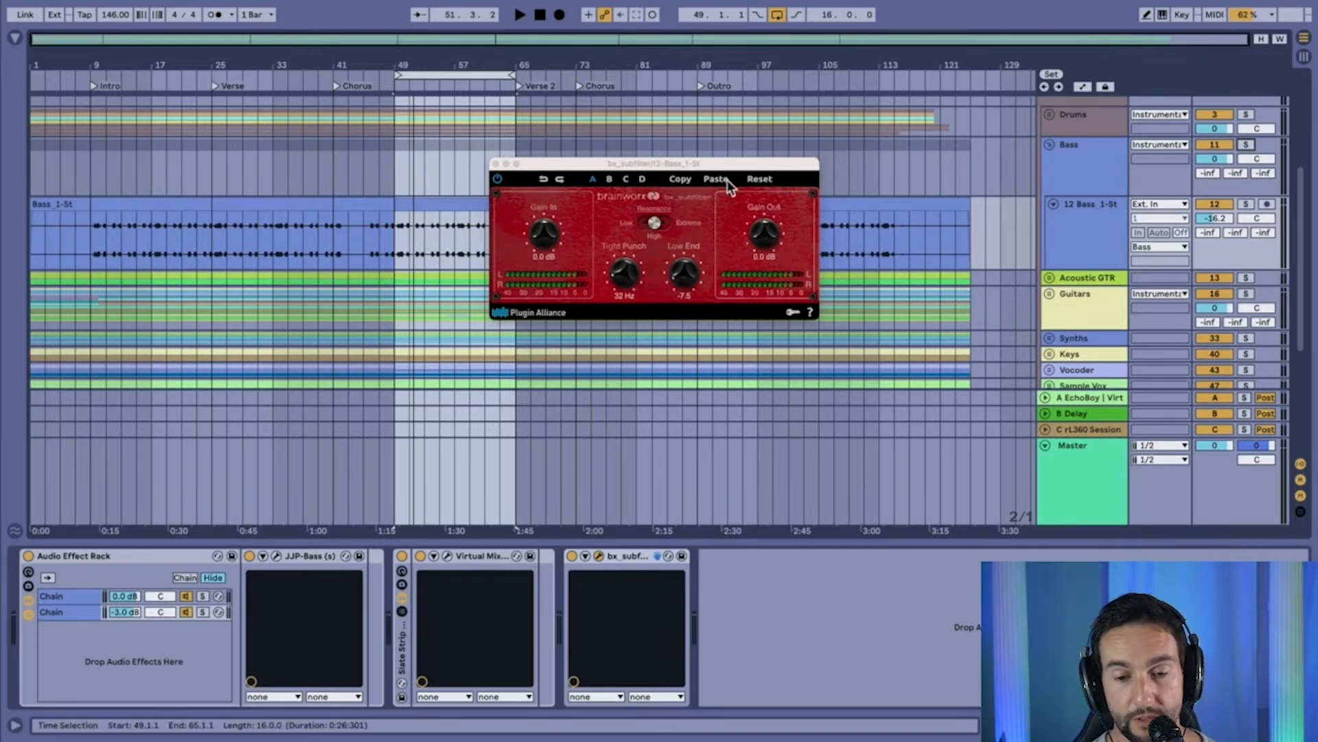
{"action": "left_click_drag", "start_coordinate": [669, 169], "coordinate": [643, 155]}
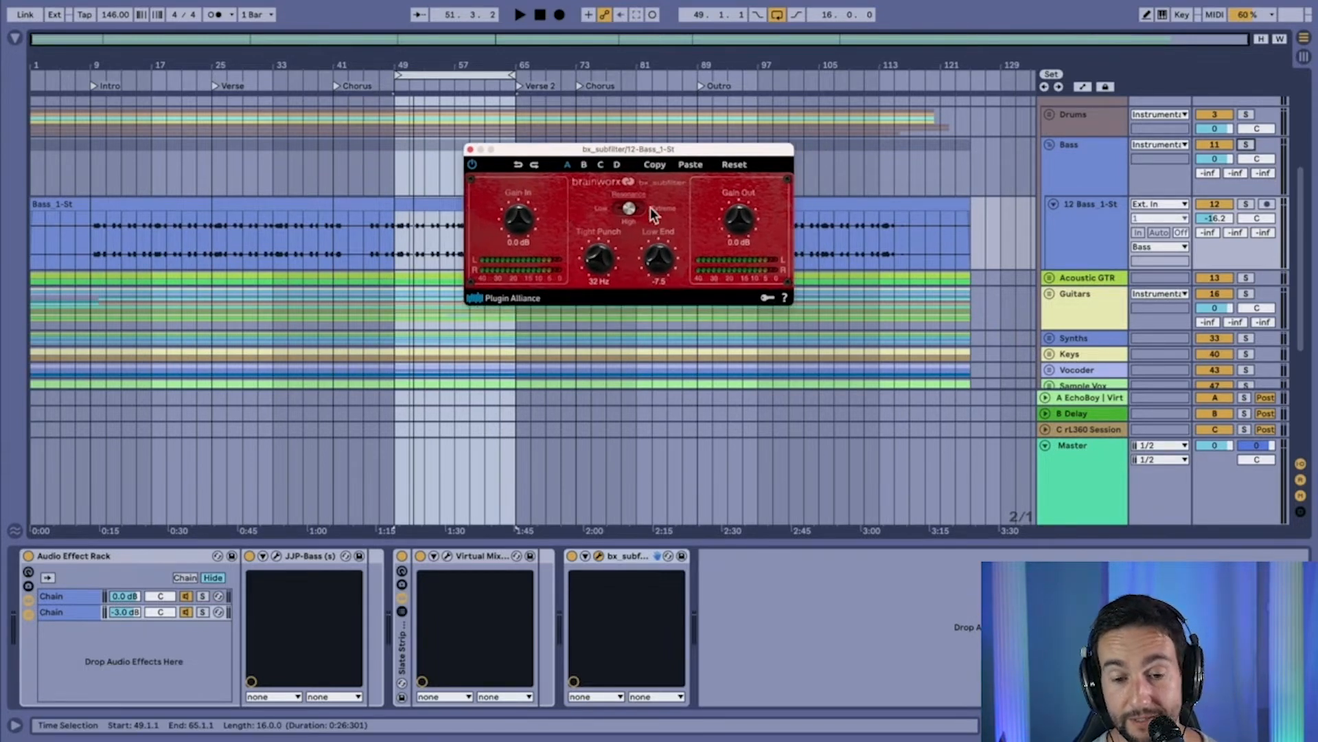
{"action": "left_click_drag", "start_coordinate": [545, 149], "coordinate": [410, 129]}
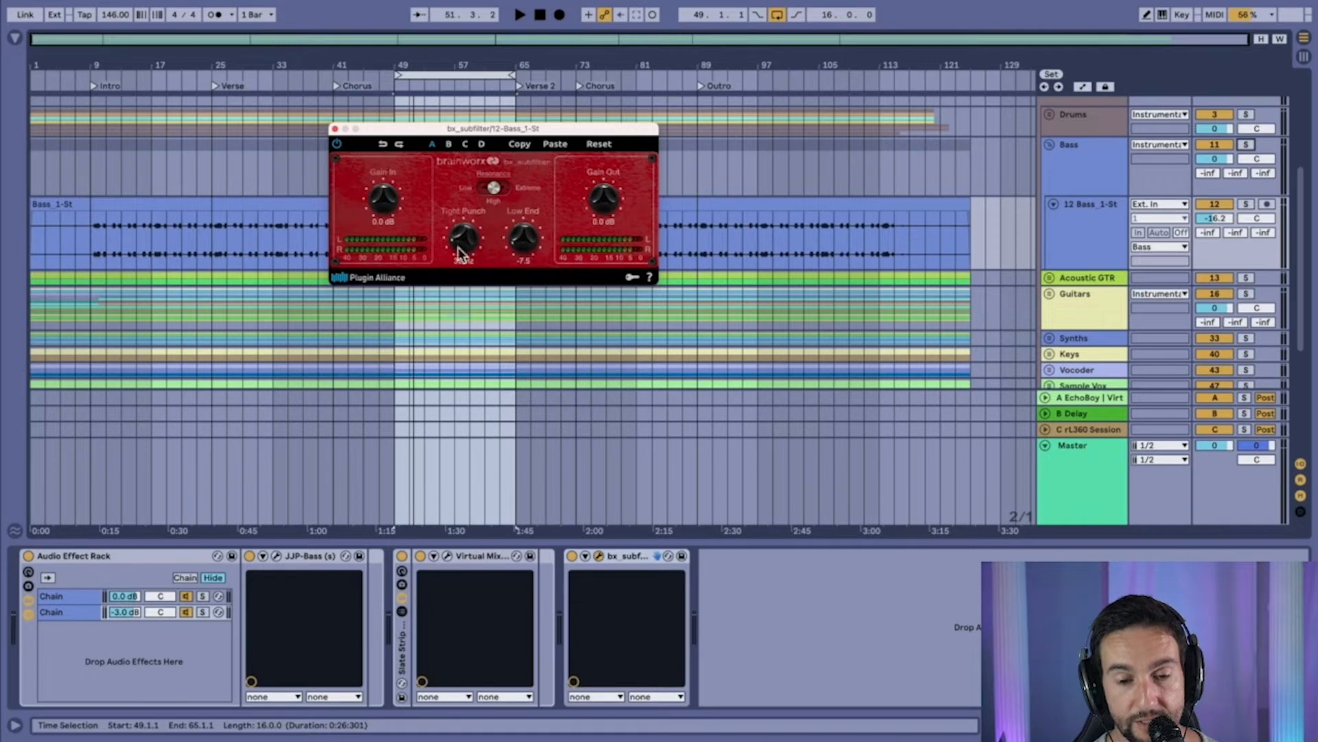
- Close the bx_subfilter window and compare the device chains of the Bass group and its Bass_1-St track
{"action": "left_click", "coordinate": [335, 128]}
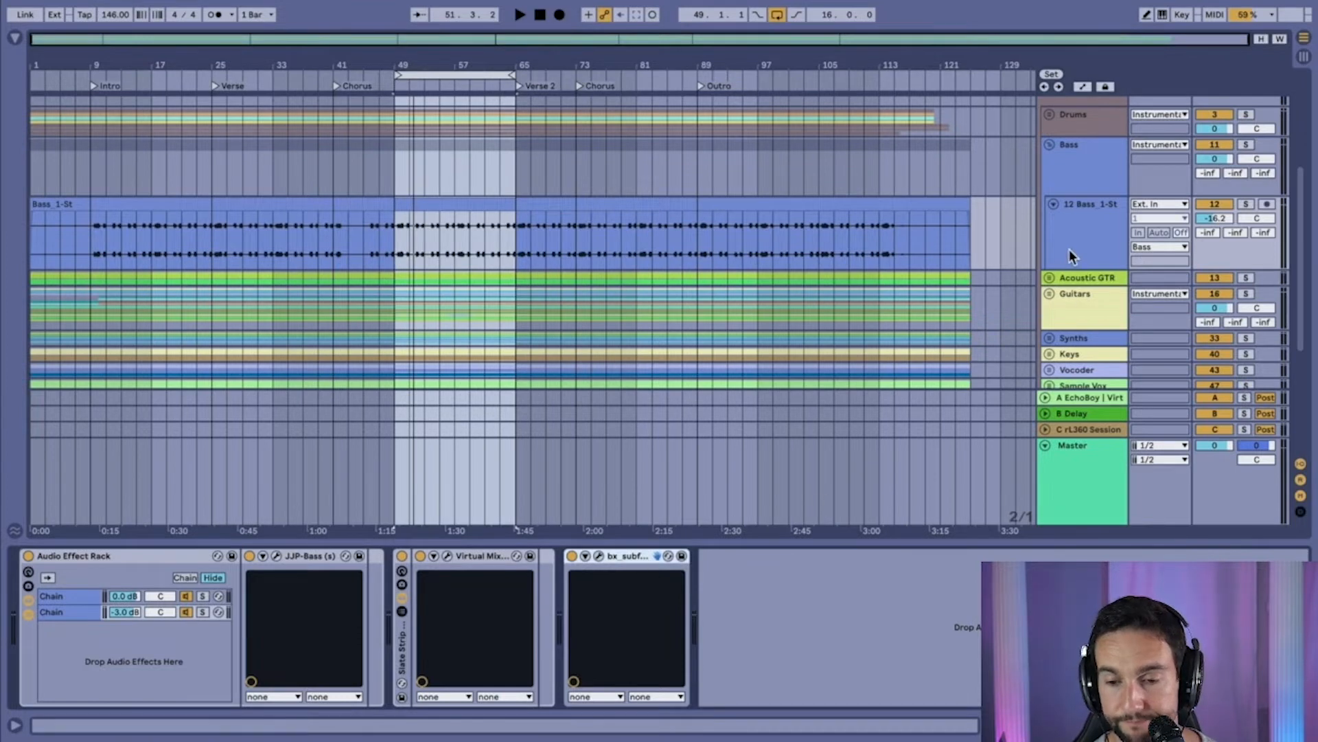
{"action": "left_click", "coordinate": [1077, 157]}
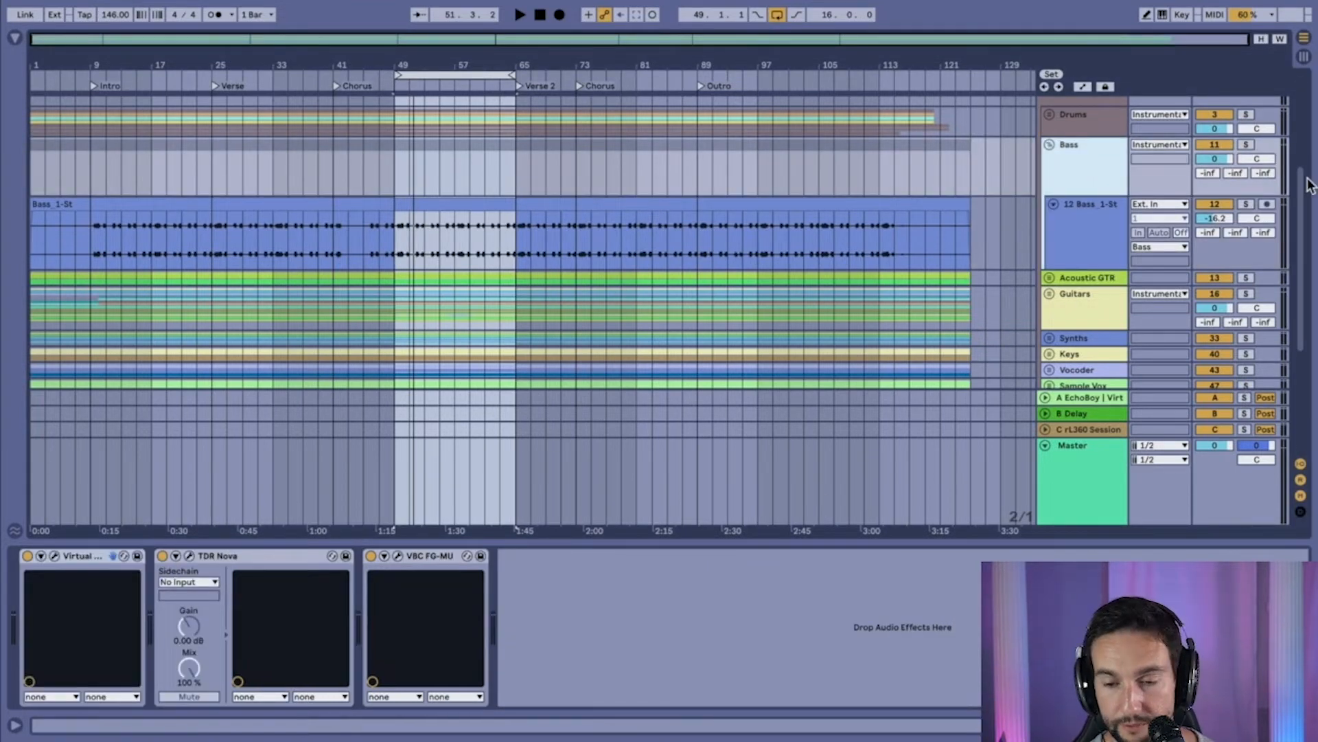
{"action": "left_click", "coordinate": [1031, 174]}
{"action": "left_click", "coordinate": [1098, 172]}
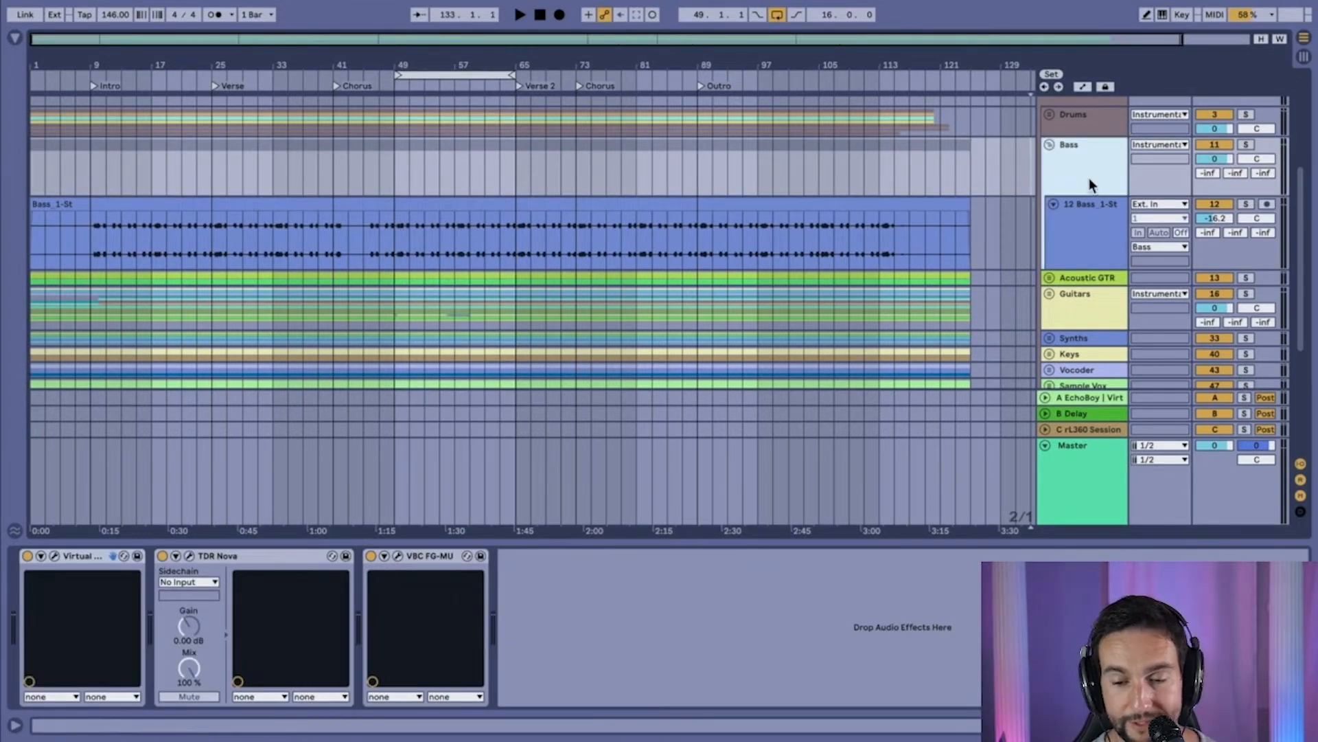
{"action": "left_click", "coordinate": [1083, 219]}
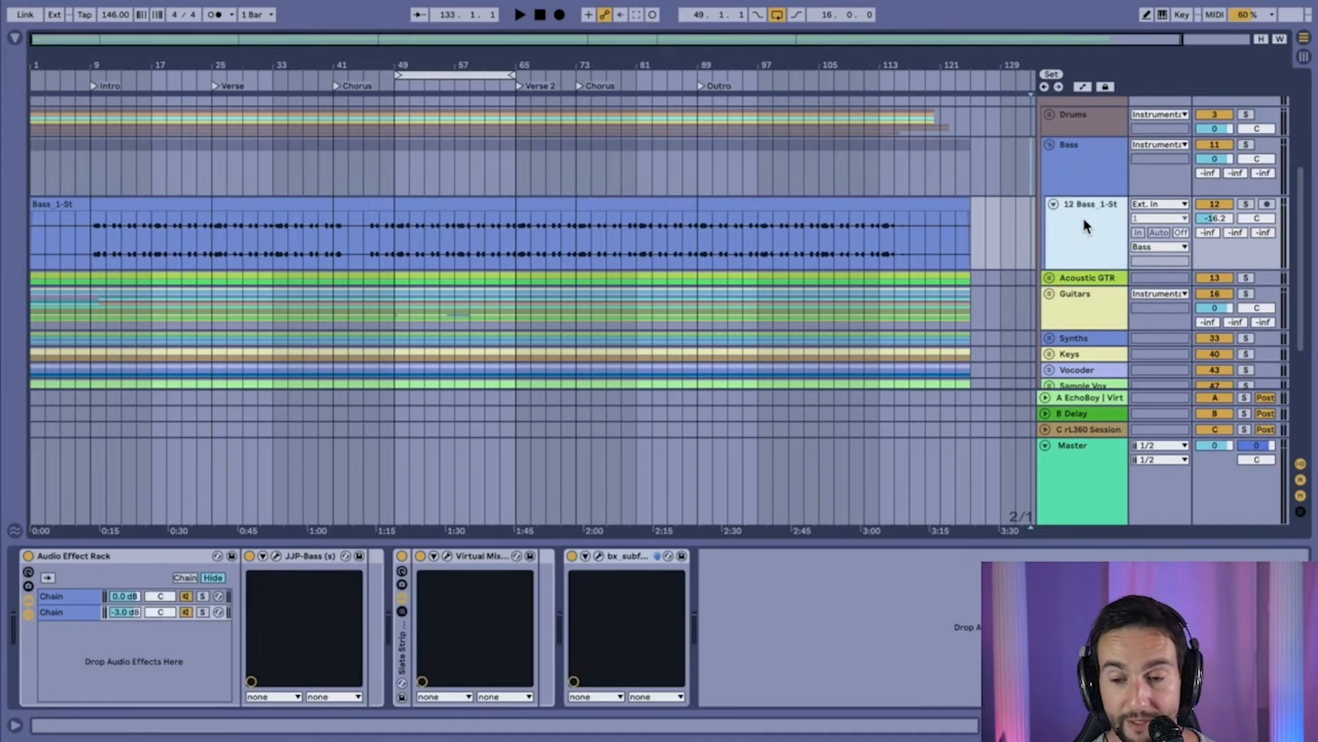
{"action": "left_click", "coordinate": [1086, 180]}
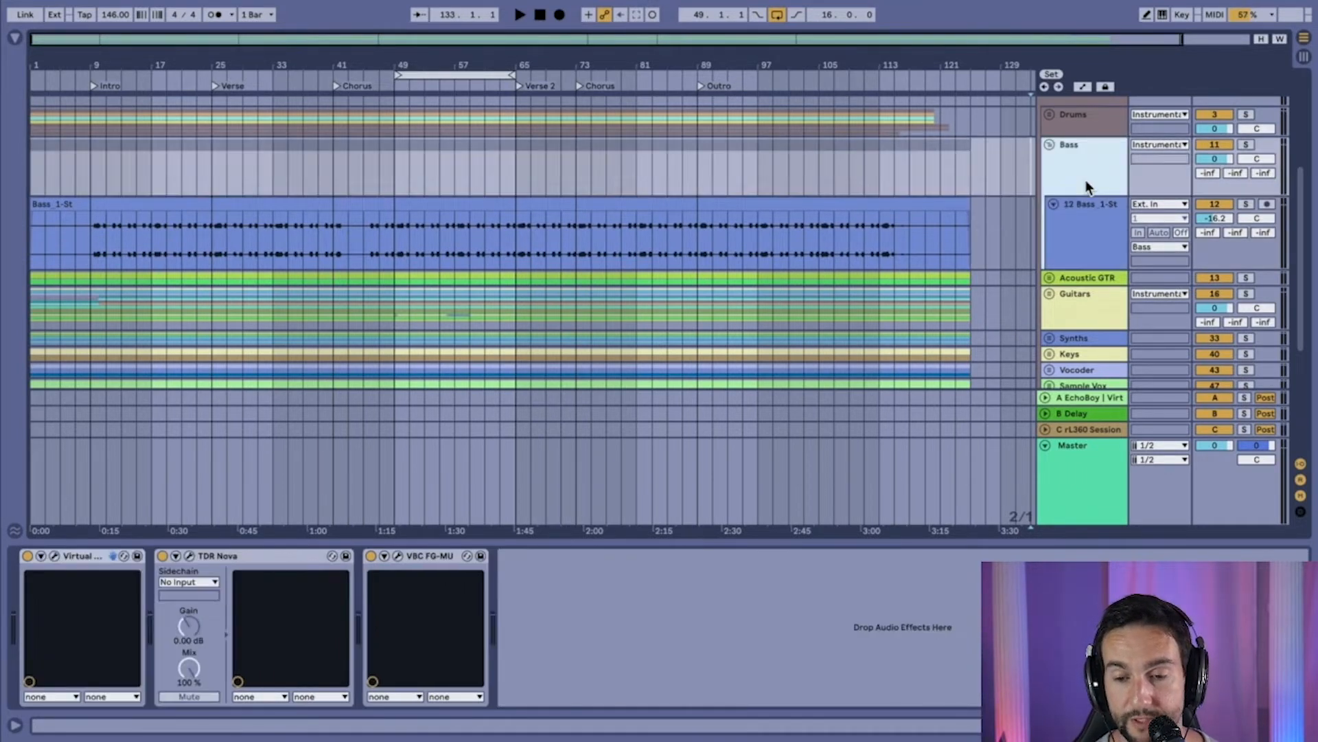
{"action": "left_click", "coordinate": [1085, 246]}
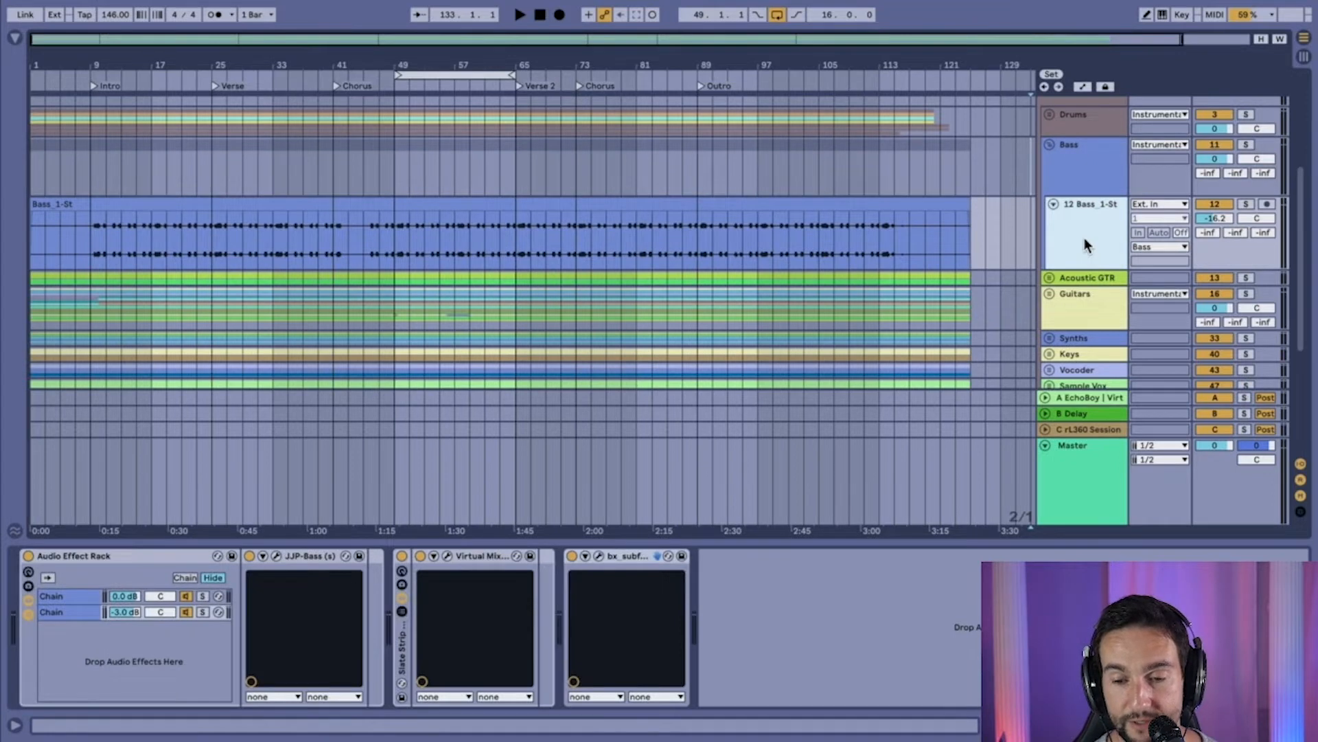
{"action": "left_click", "coordinate": [1075, 177]}
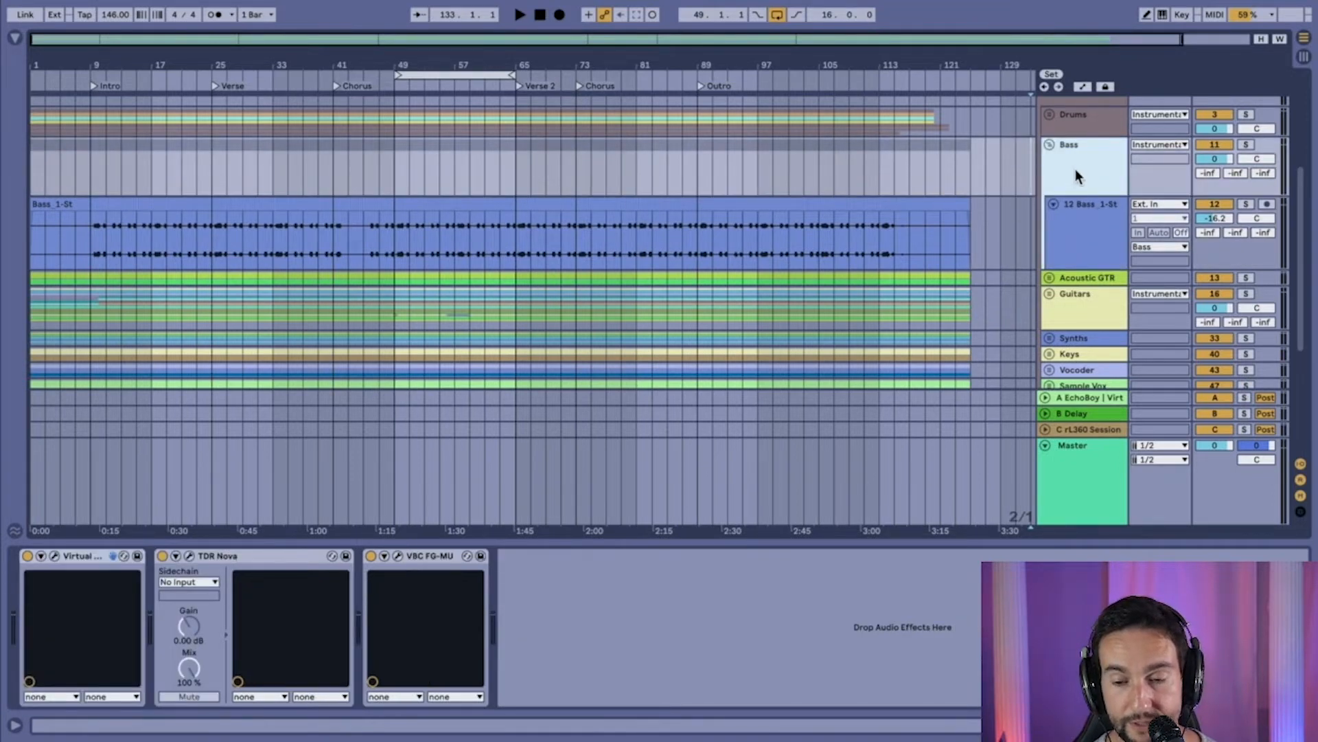
- Open the Bass group's Virtual Tape Machines window, place it above the device chain and show its calibration and bass alignment settings
{"action": "left_click", "coordinate": [53, 555]}
{"action": "left_click_drag", "start_coordinate": [604, 340], "coordinate": [502, 120]}
{"action": "left_click", "coordinate": [388, 217]}
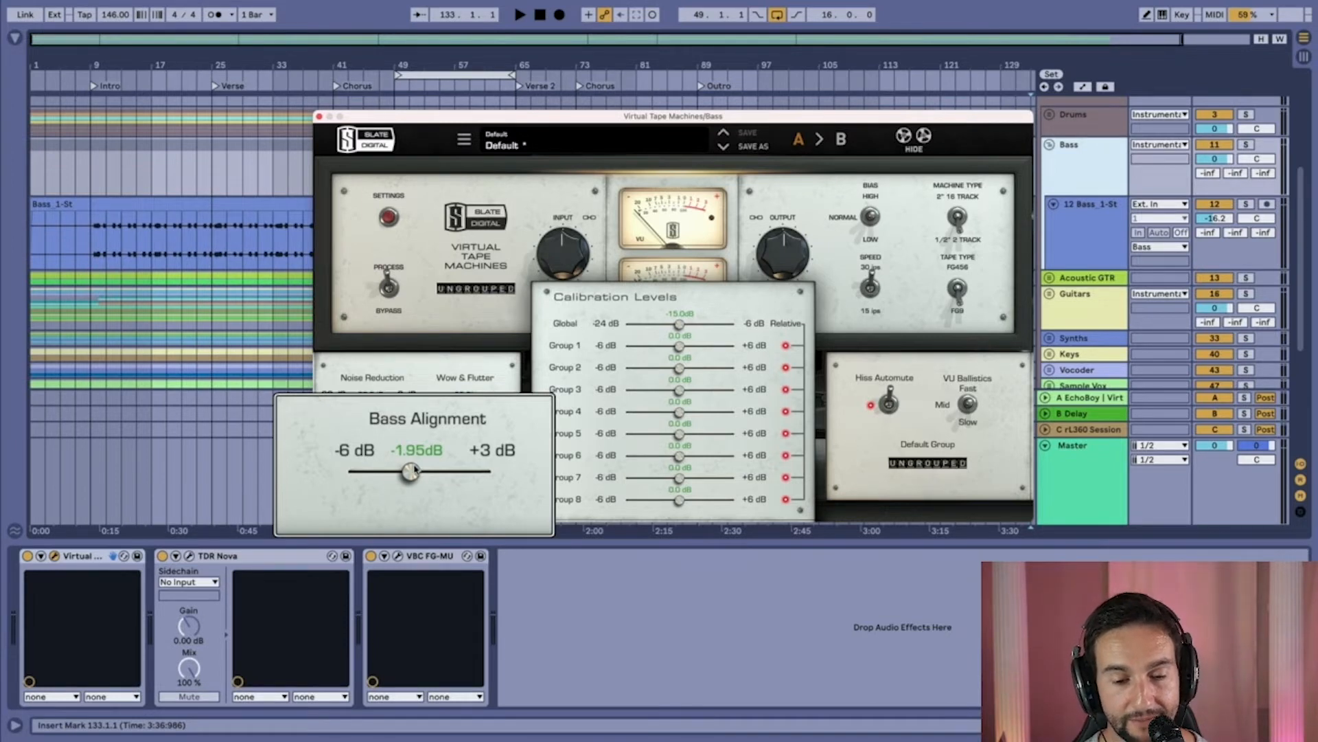
- Open JJP-Bass on the Bass_1-St track to examine its faders, and close its window
{"action": "left_click", "coordinate": [1066, 257]}
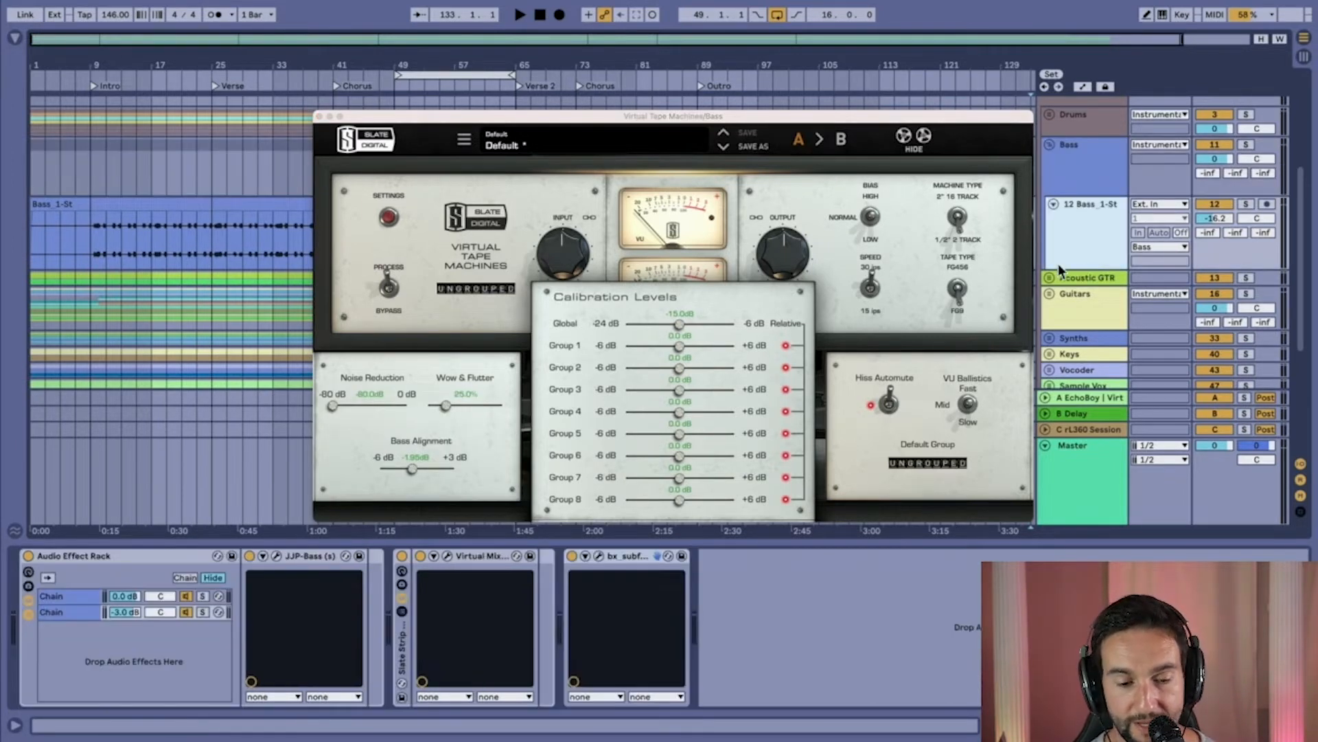
{"action": "left_click", "coordinate": [277, 555]}
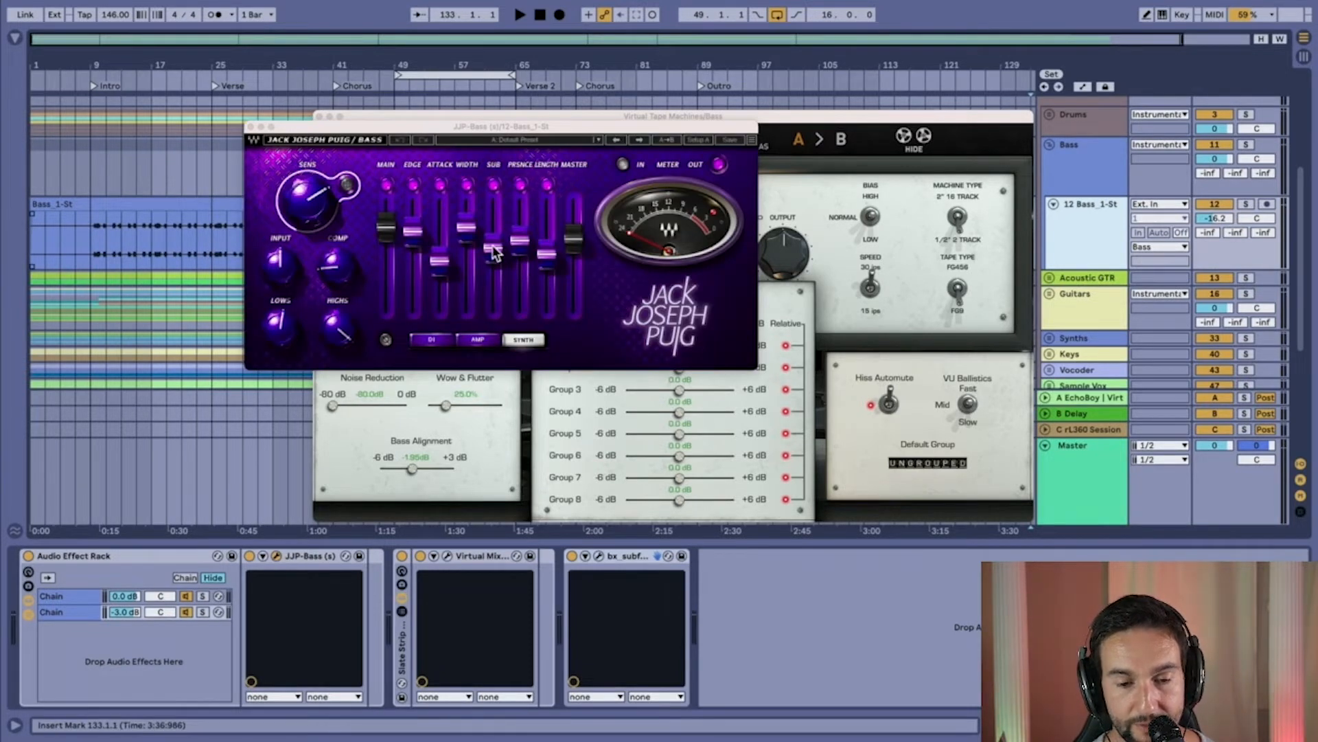
{"action": "left_click", "coordinate": [251, 127]}
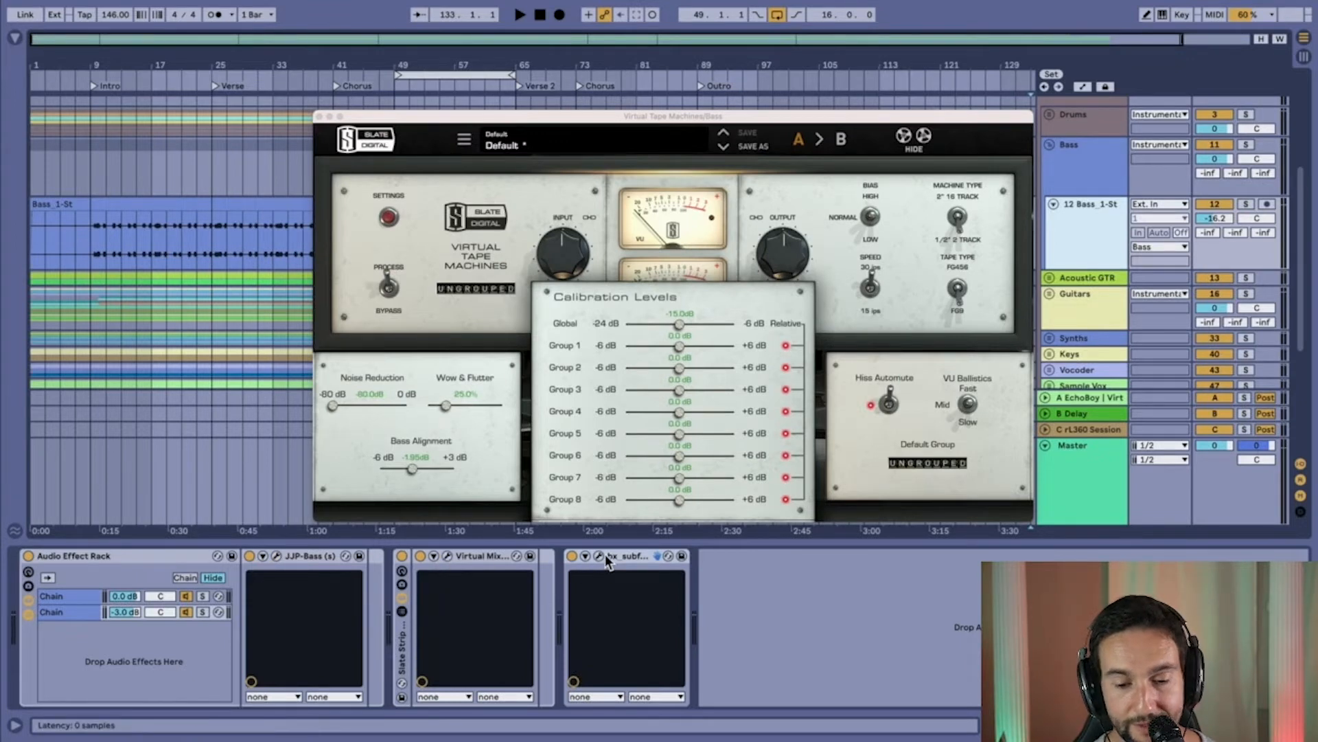
- Hide the calibration settings of Virtual Tape Machines and close its window
{"action": "left_click", "coordinate": [592, 132]}
{"action": "left_click", "coordinate": [388, 218]}
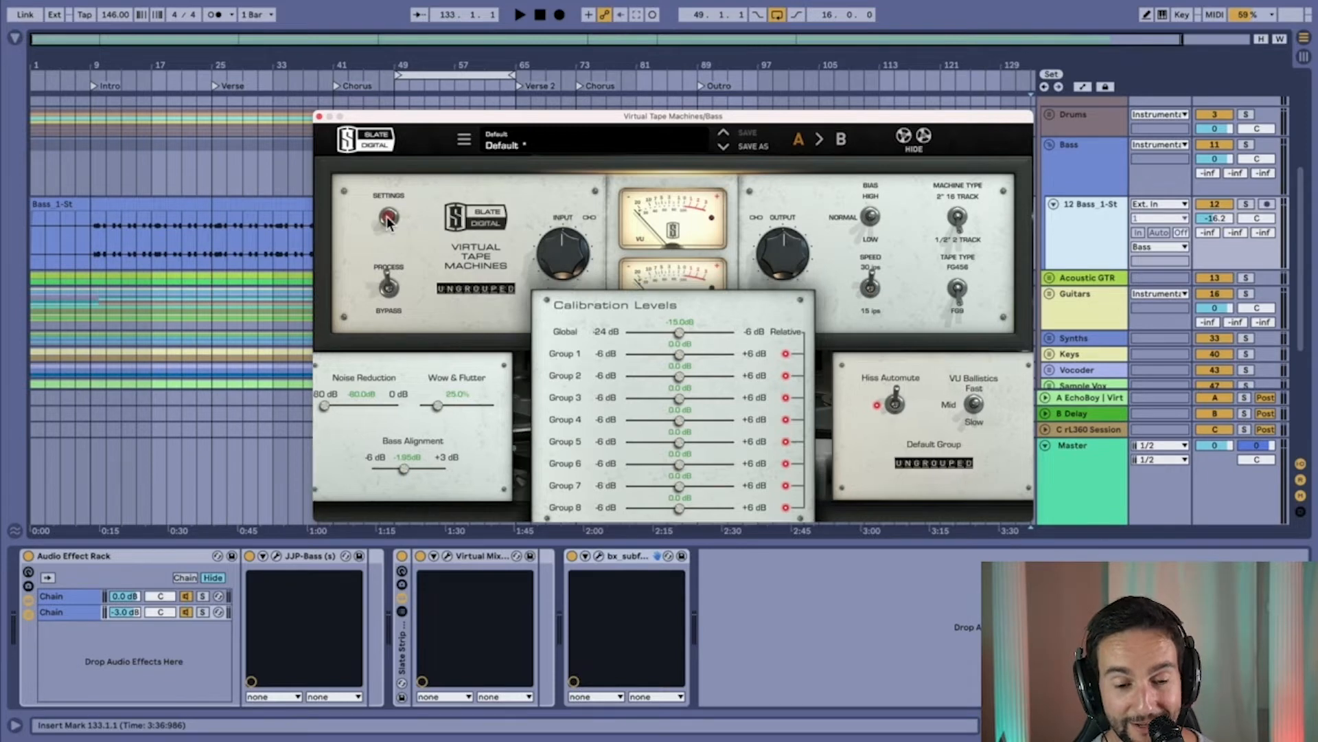
{"action": "left_click", "coordinate": [319, 117]}
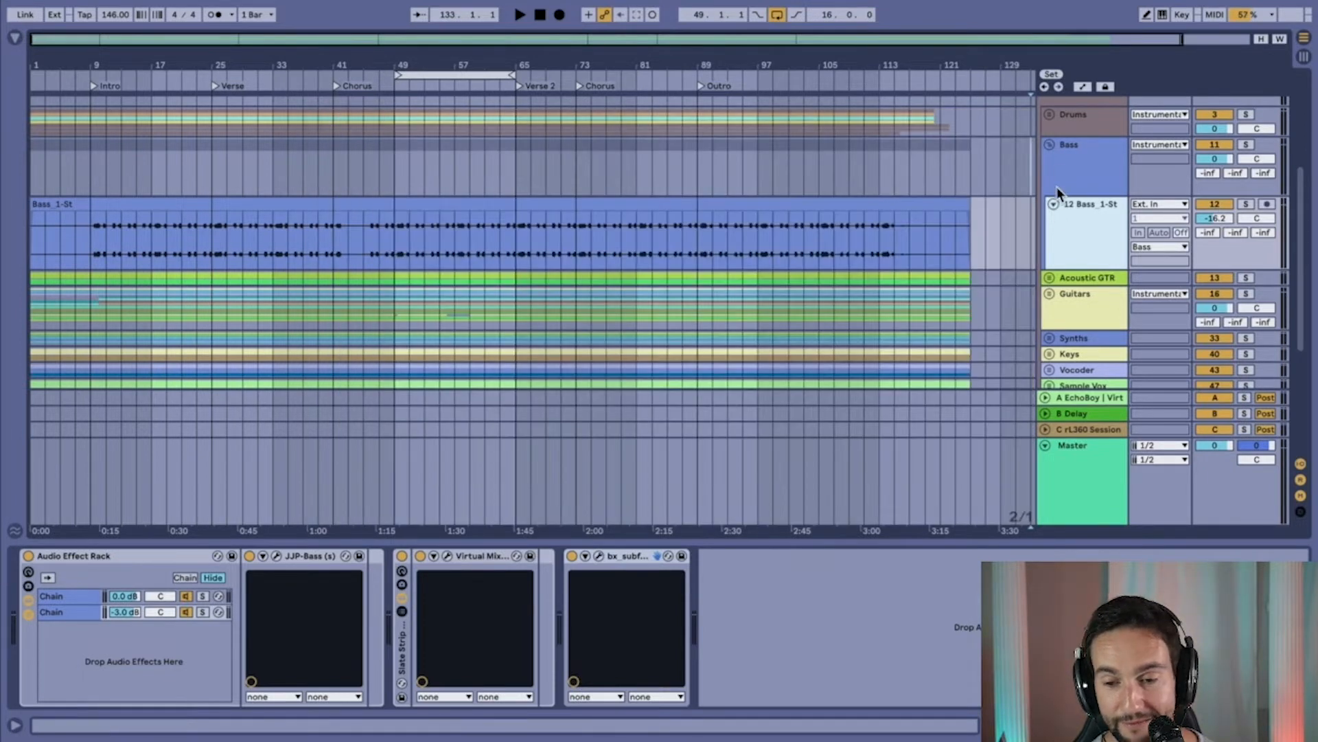
- Open the Bass group's TDR Nova window and position it above the device chain to examine its low band
{"action": "left_click", "coordinate": [1064, 160]}
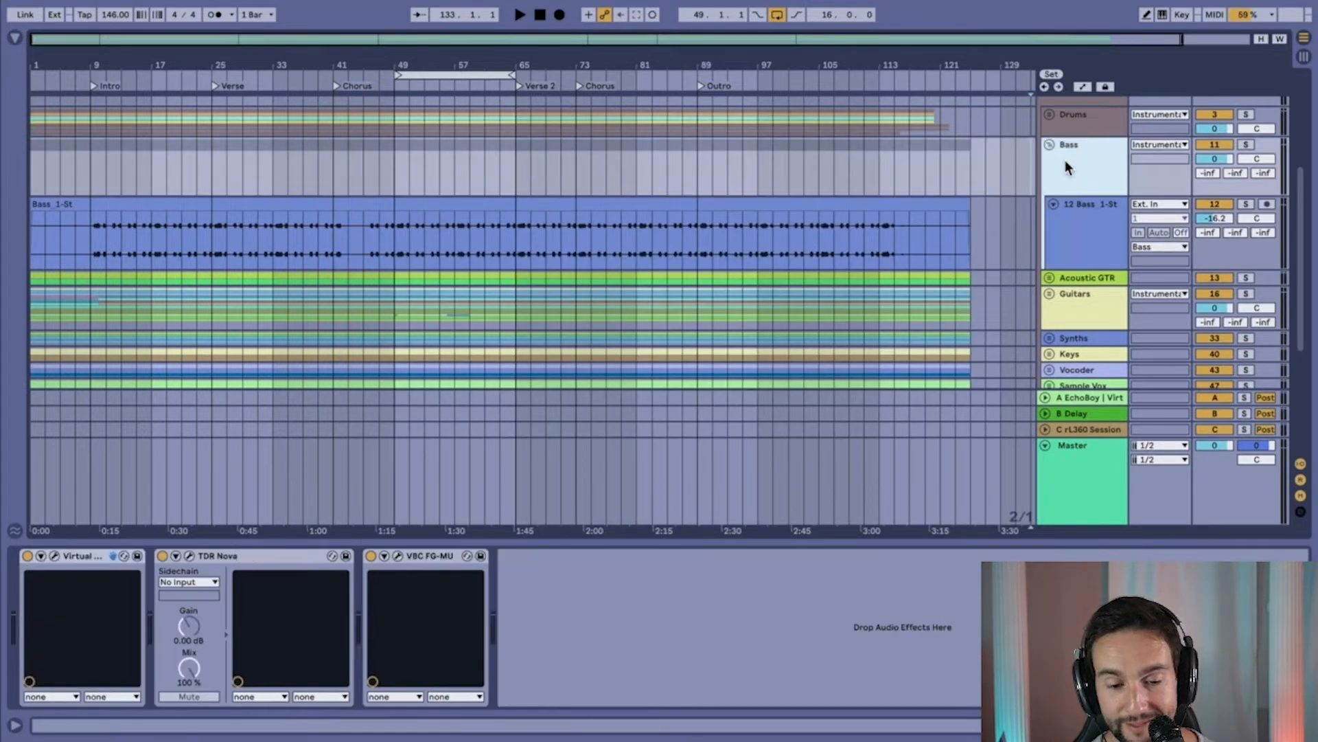
{"action": "left_click", "coordinate": [189, 555]}
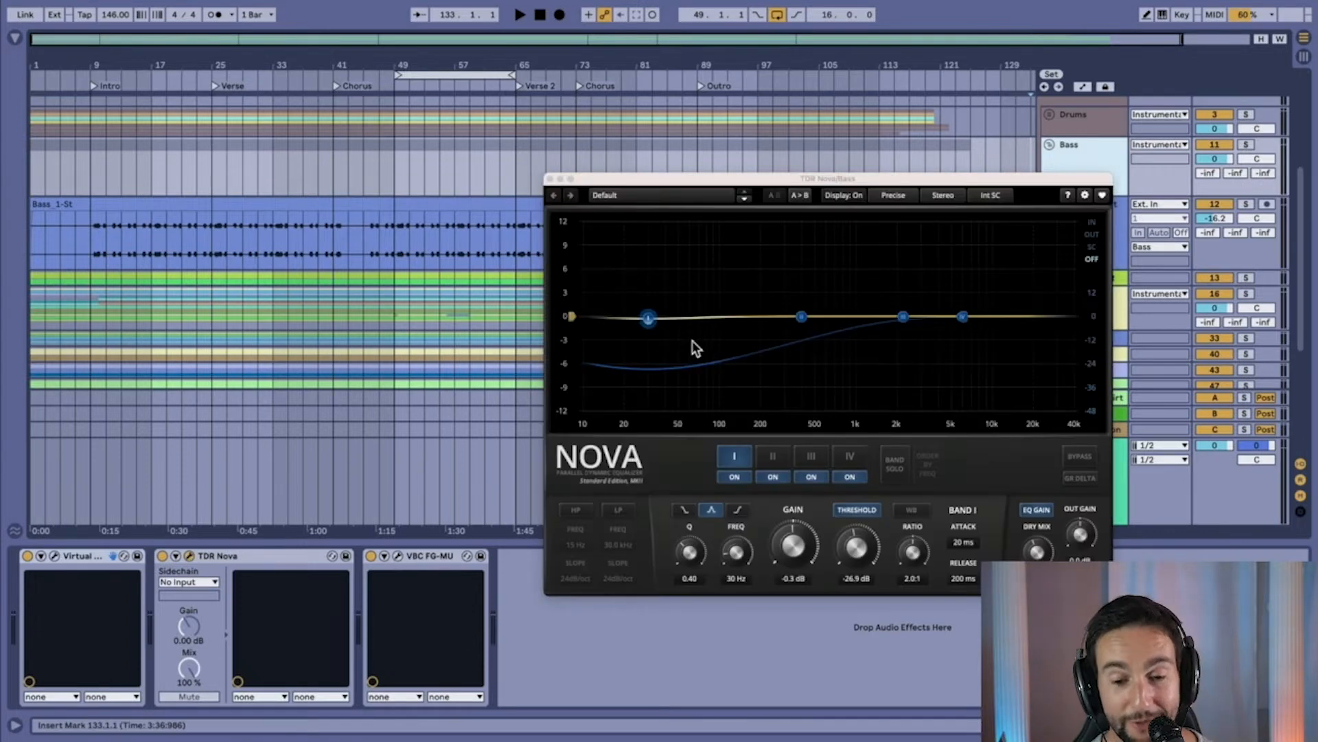
{"action": "left_click_drag", "start_coordinate": [688, 180], "coordinate": [527, 115]}
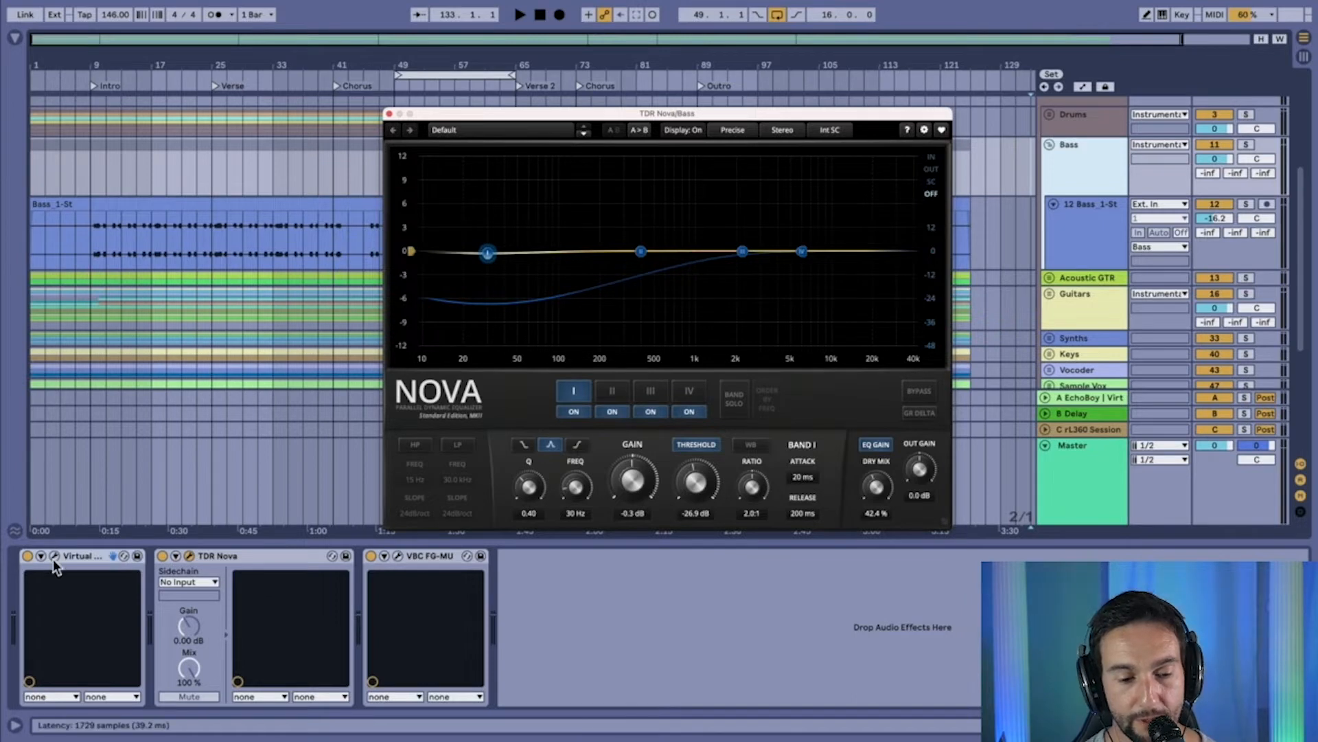
- Review the Bass_1-St track's devices, and return to the Bass group's chain with TDR Nova selected
{"action": "left_click", "coordinate": [1089, 217]}
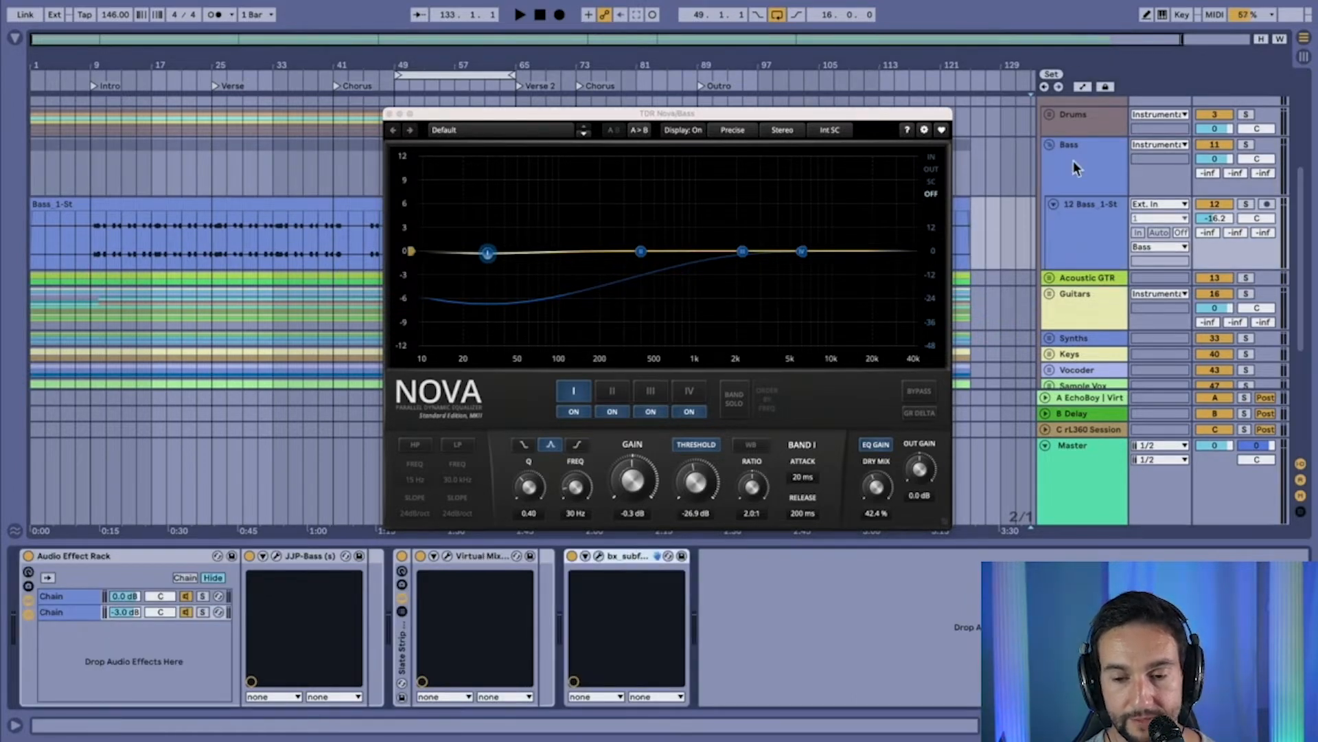
{"action": "left_click", "coordinate": [1073, 158]}
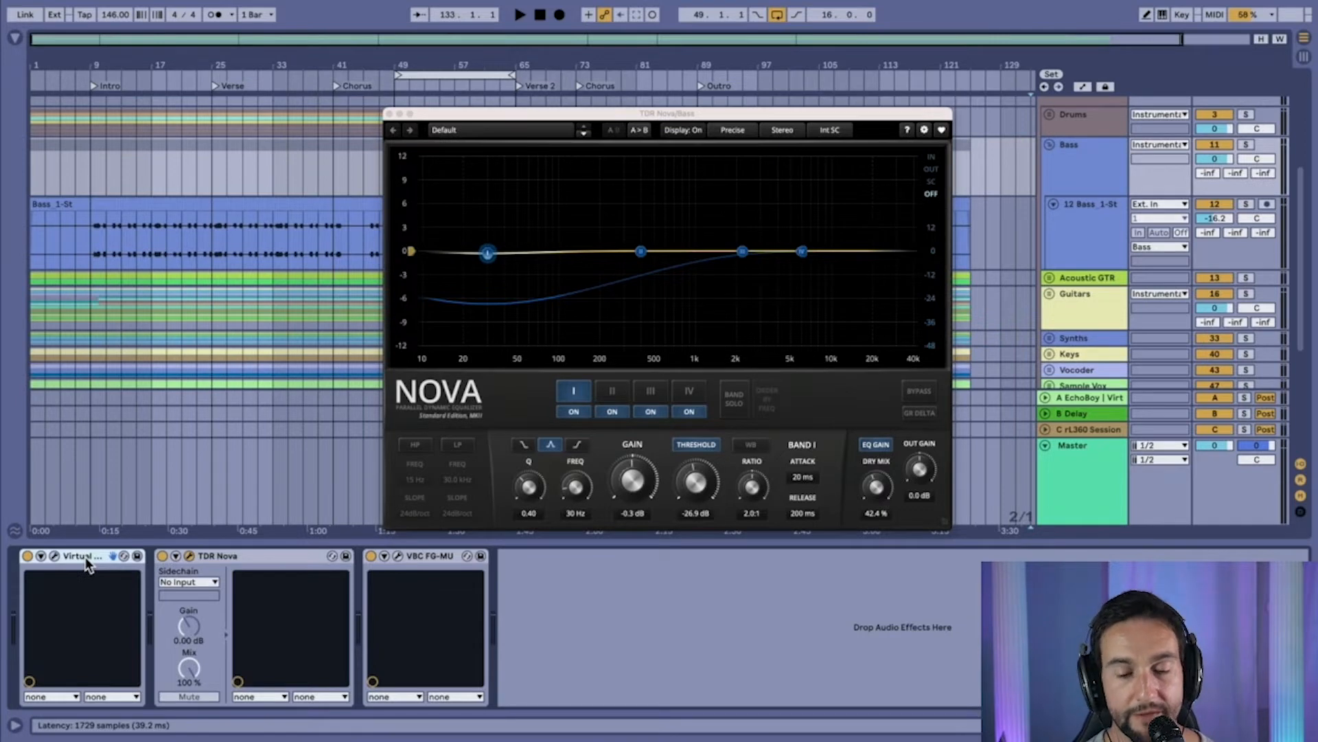
{"action": "left_click", "coordinate": [292, 554]}
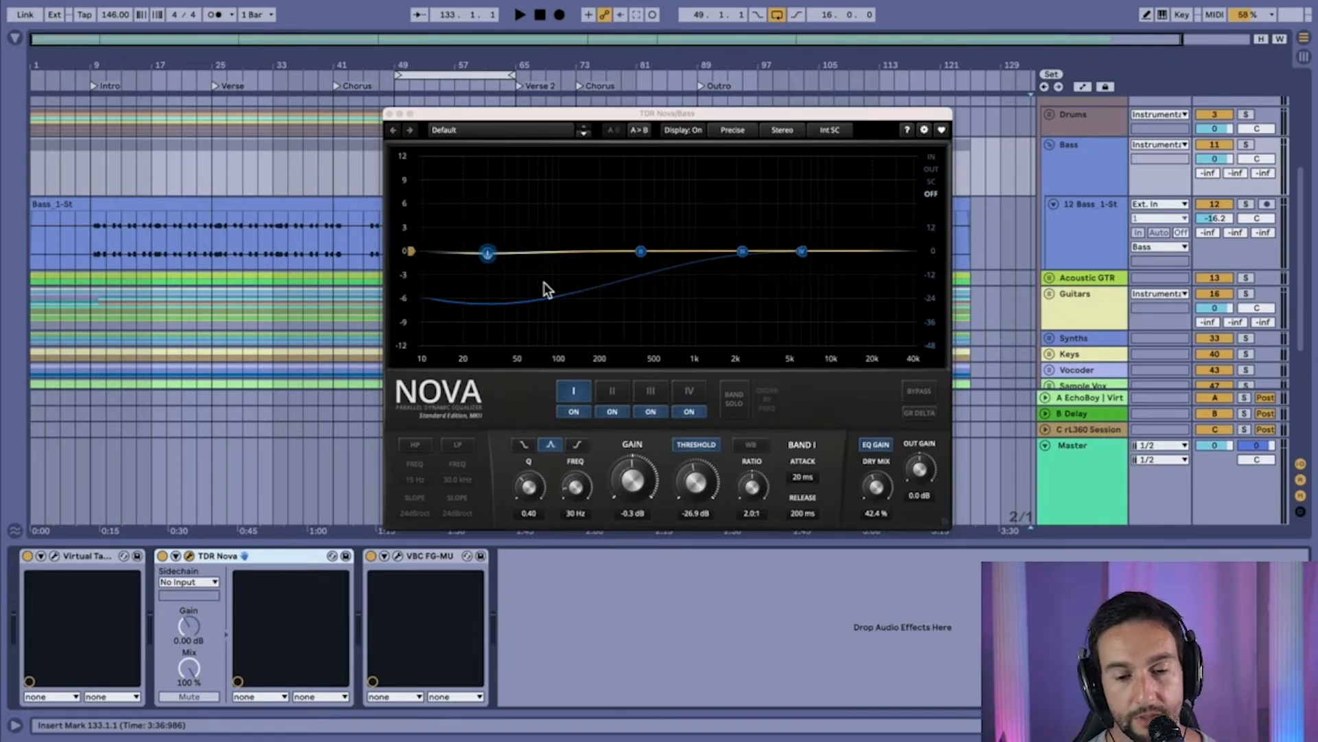
- Reopen Virtual Tape Machines on the Bass group to examine it, and close it to leave the TDR Nova window showing
{"action": "left_click", "coordinate": [55, 556]}
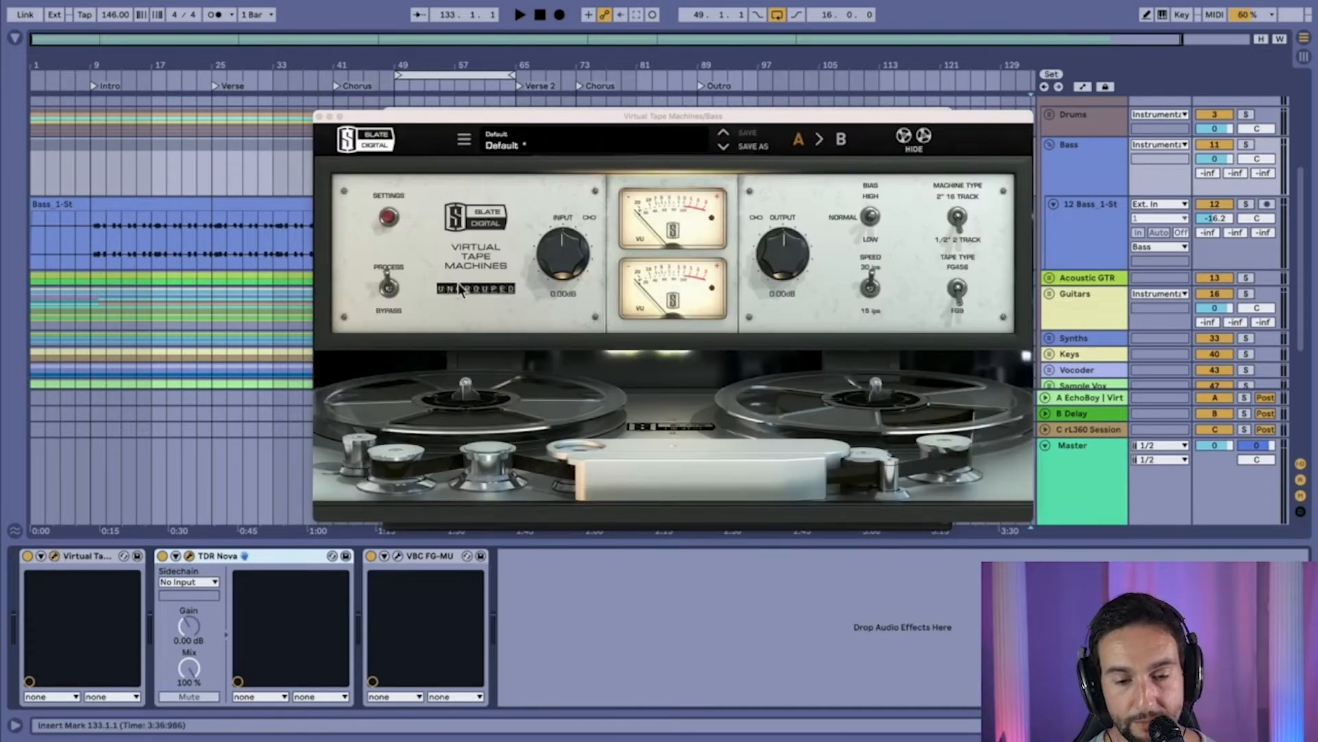
{"action": "left_click", "coordinate": [320, 118]}
{"action": "left_click", "coordinate": [187, 556]}
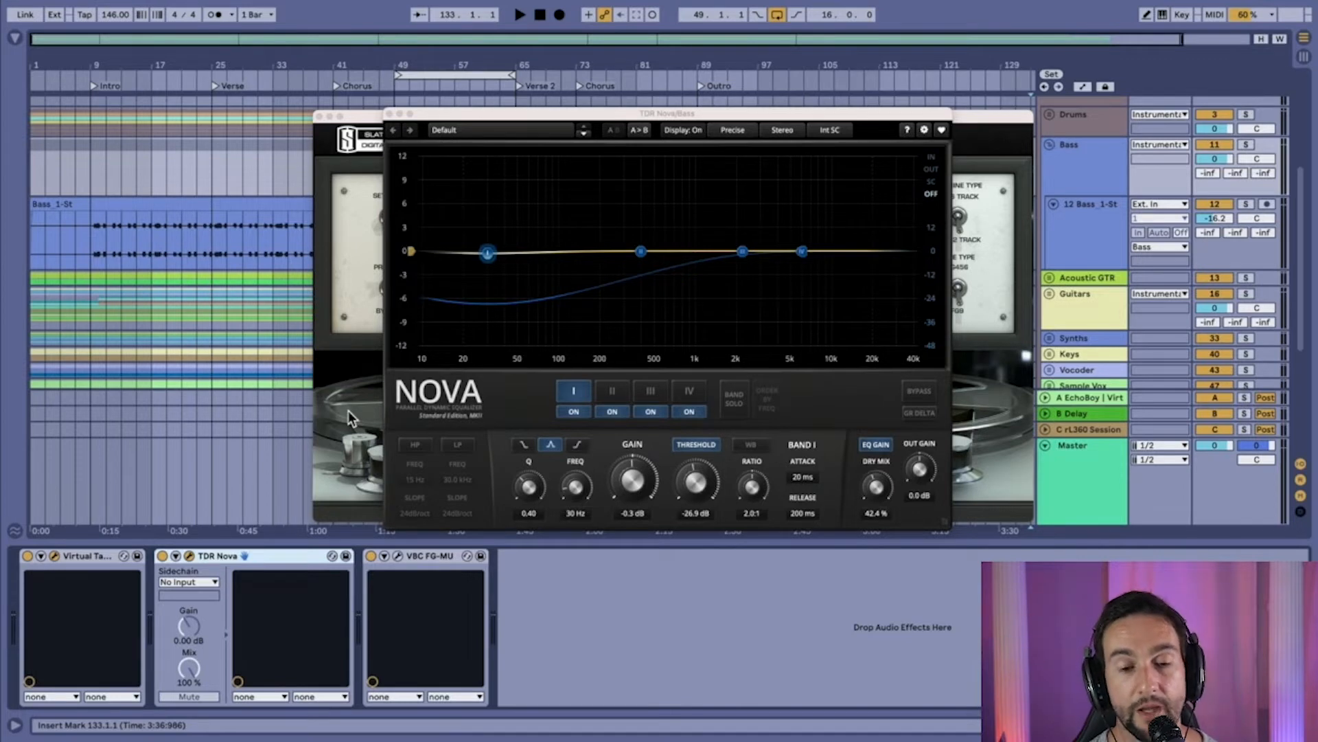
{"action": "left_click", "coordinate": [320, 117]}
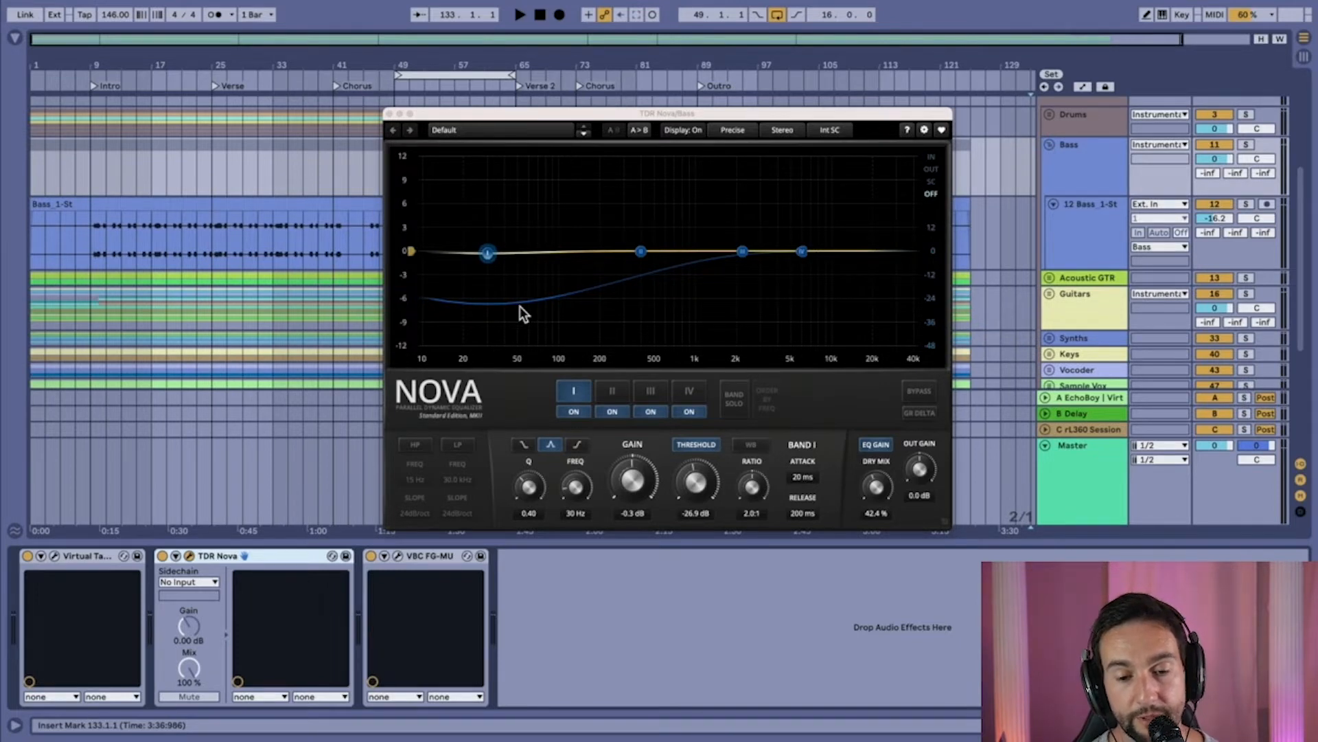
- Trace the bass processing order from the Bass_1-St track's devices to the Bass group's chain
{"action": "left_click", "coordinate": [81, 556]}
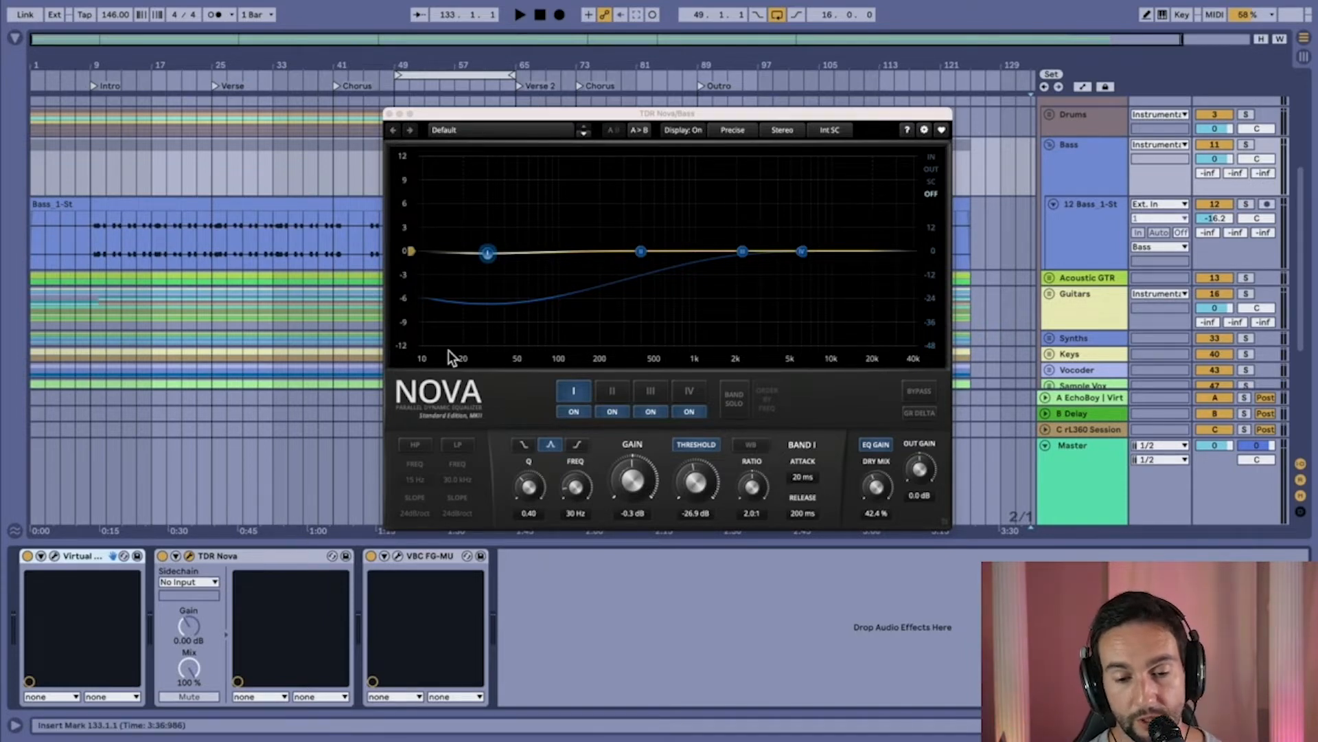
{"action": "left_click", "coordinate": [1097, 228]}
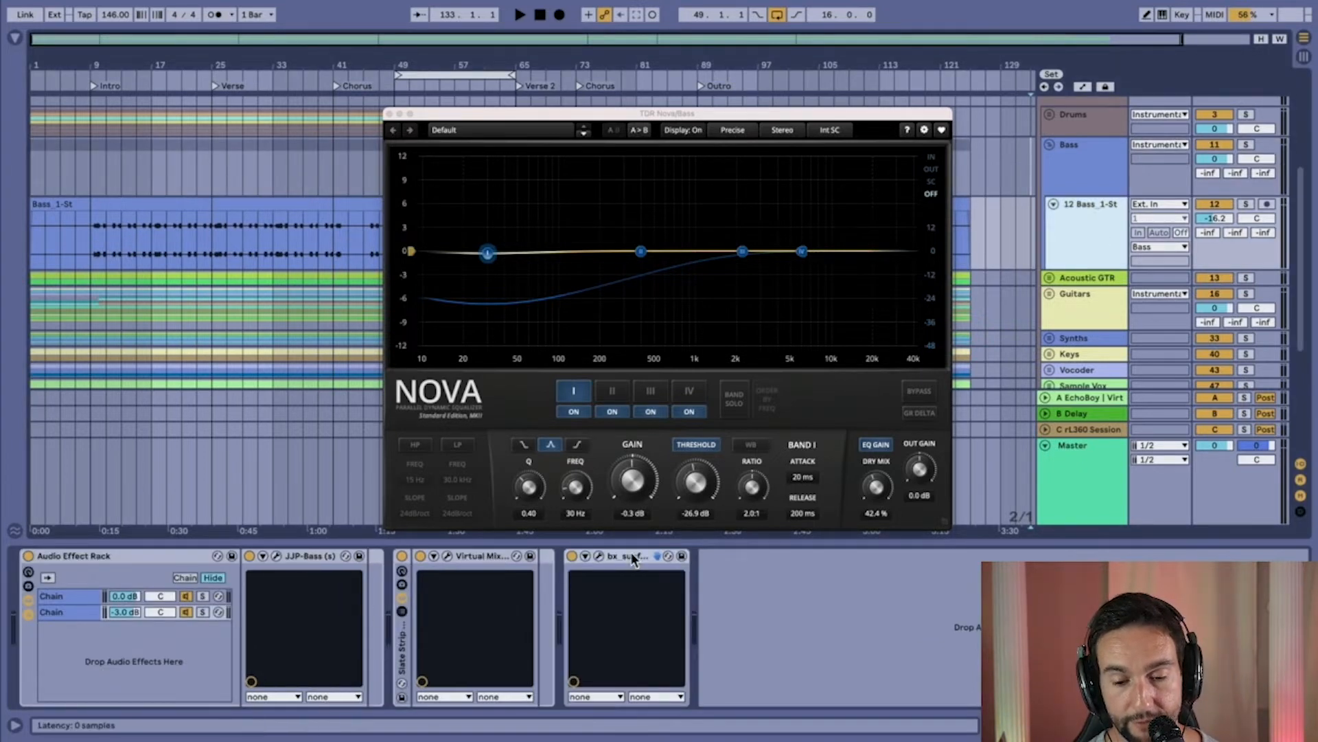
{"action": "left_click", "coordinate": [1104, 163]}
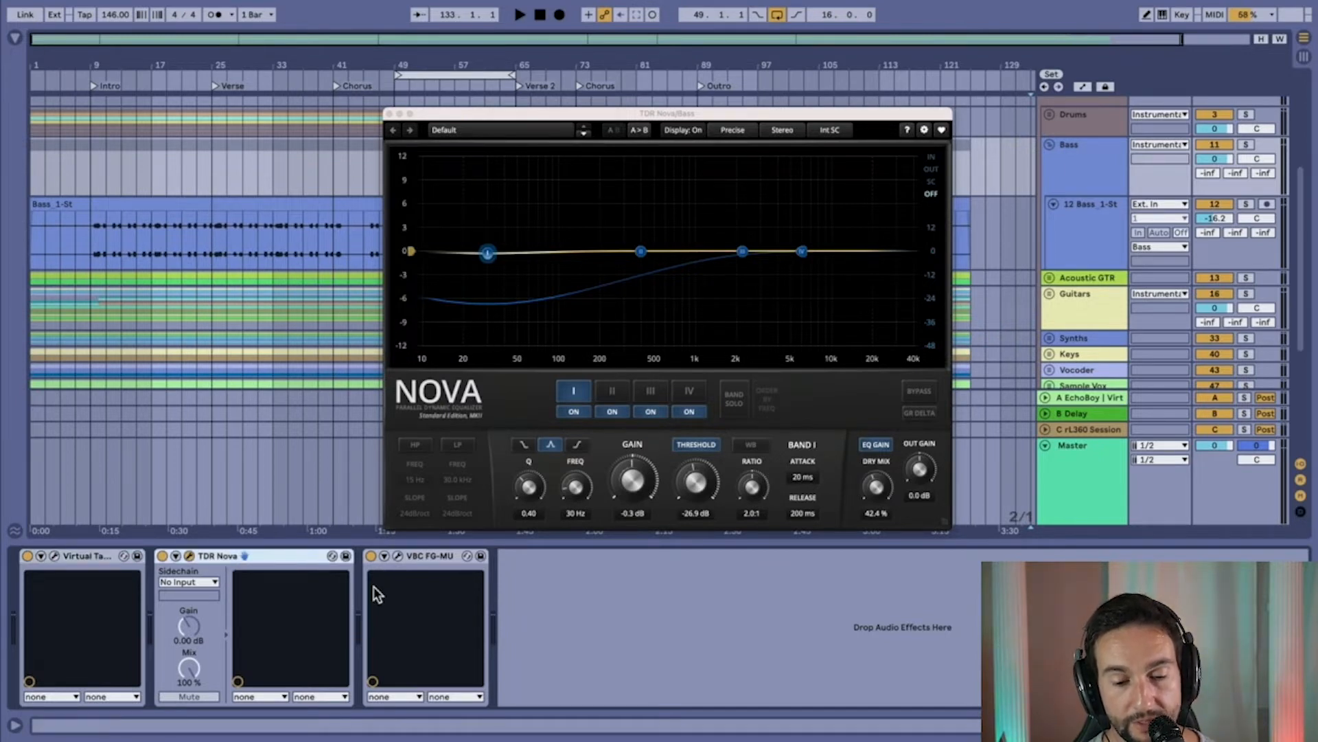
- Open the Bass group's VBC FG-MU compressor, move its window up slightly and close the TDR Nova window
{"action": "left_click", "coordinate": [398, 556]}
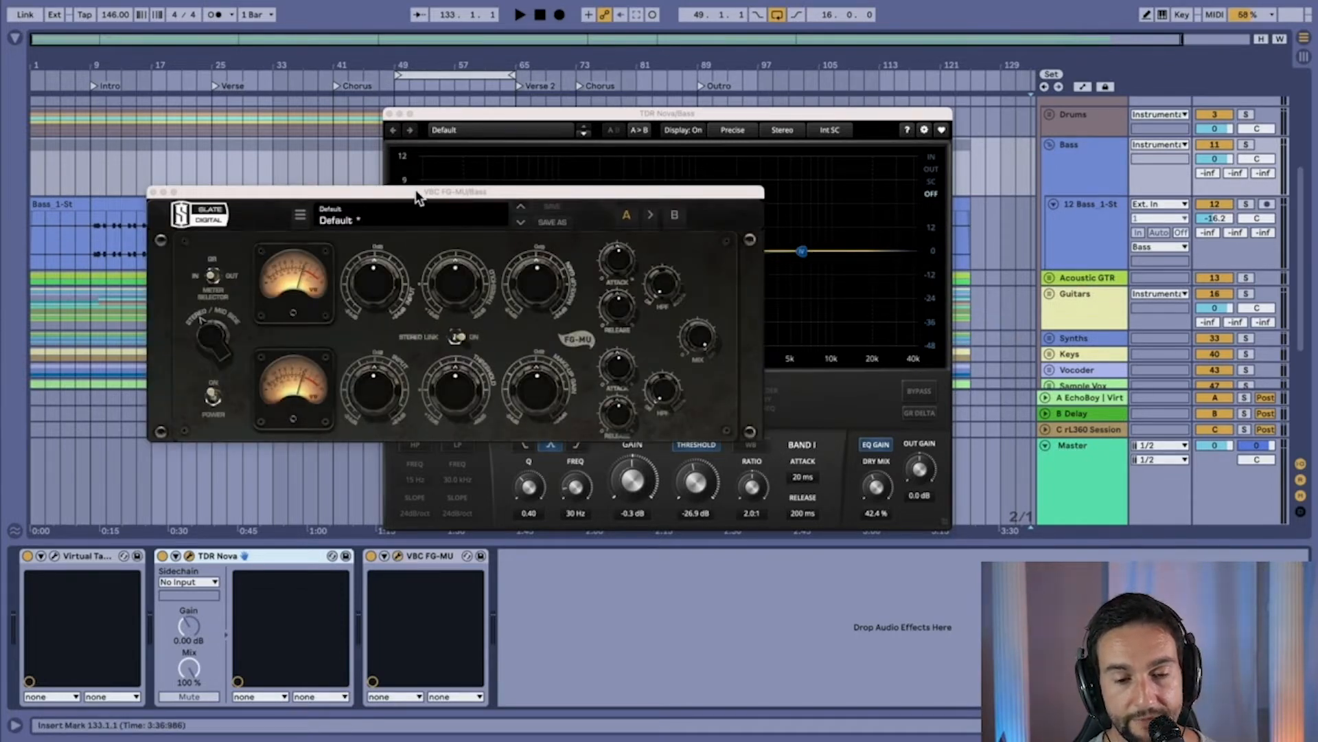
{"action": "left_click_drag", "start_coordinate": [415, 193], "coordinate": [418, 161]}
{"action": "left_click", "coordinate": [398, 113]}
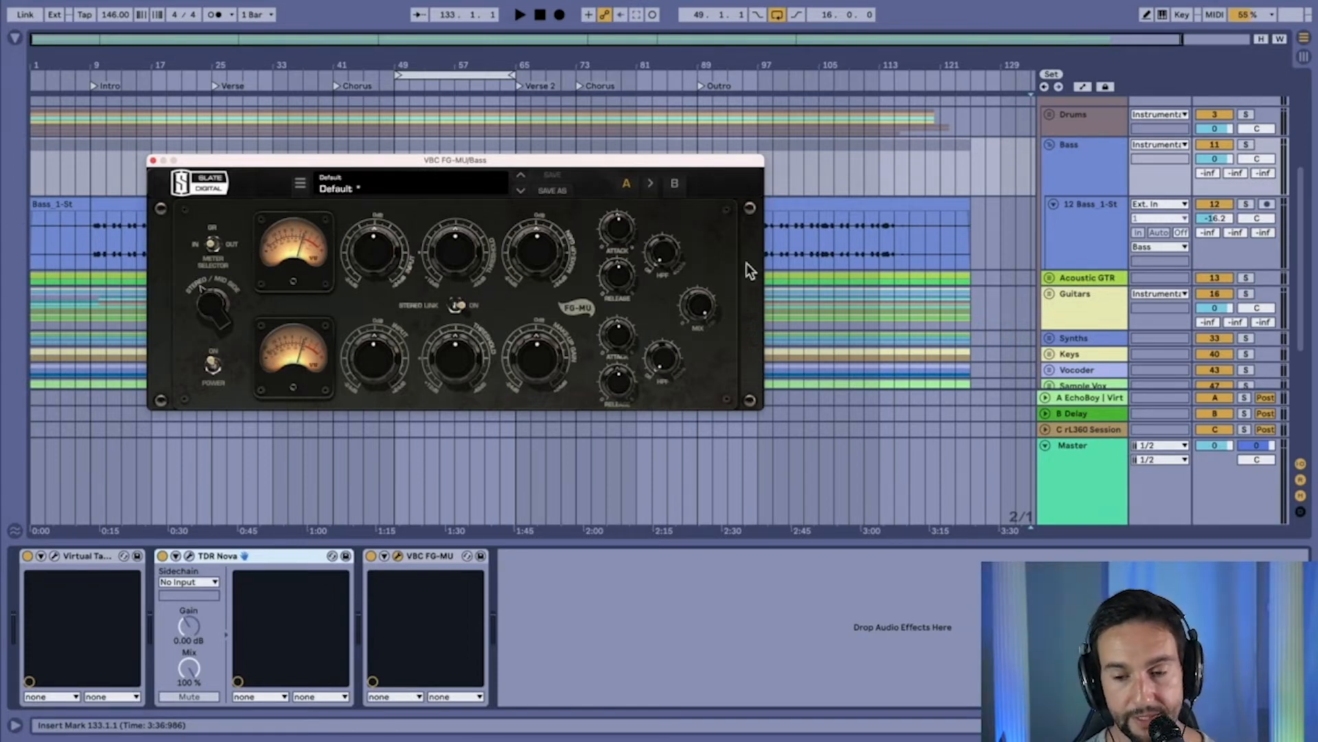
- Play the looped section from bar 49 to watch the VBC FG-MU meters in the mix, and stop playback
{"action": "key", "text": "space"}
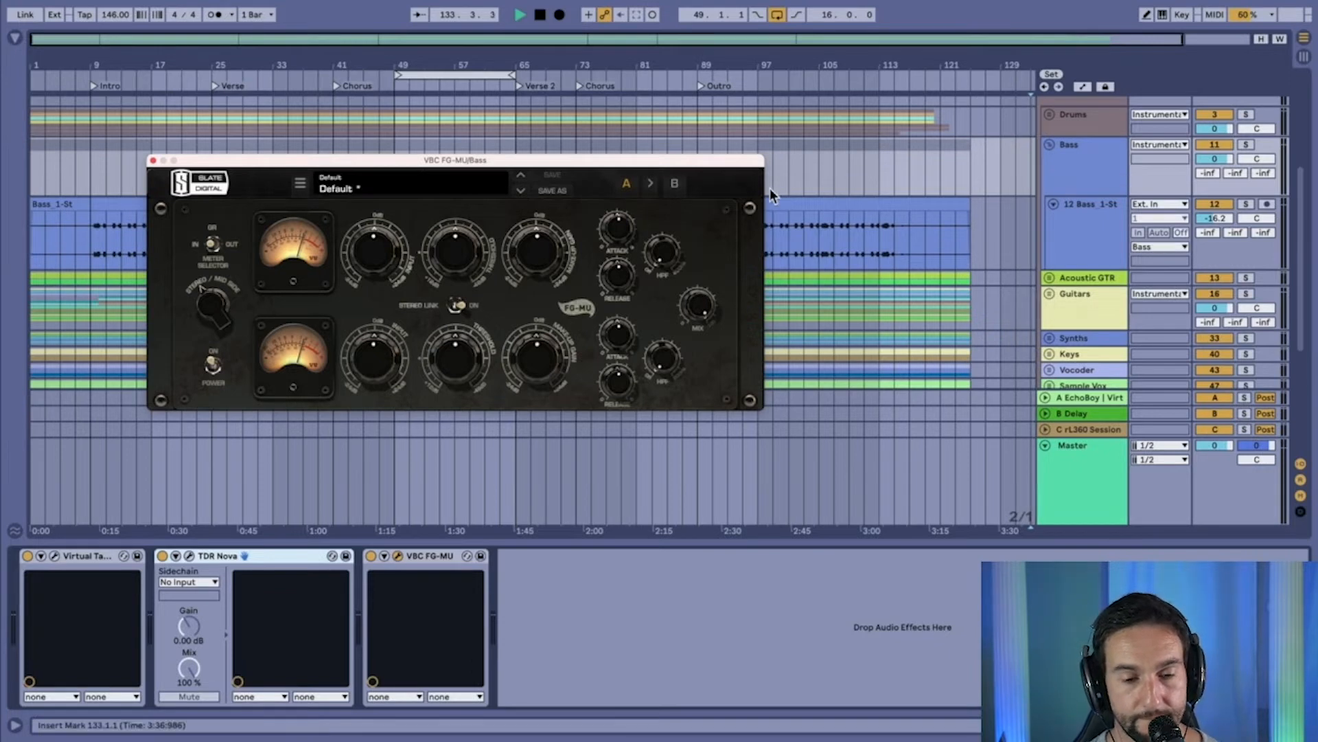
{"action": "left_click", "coordinate": [458, 79]}
{"action": "key", "text": "space"}
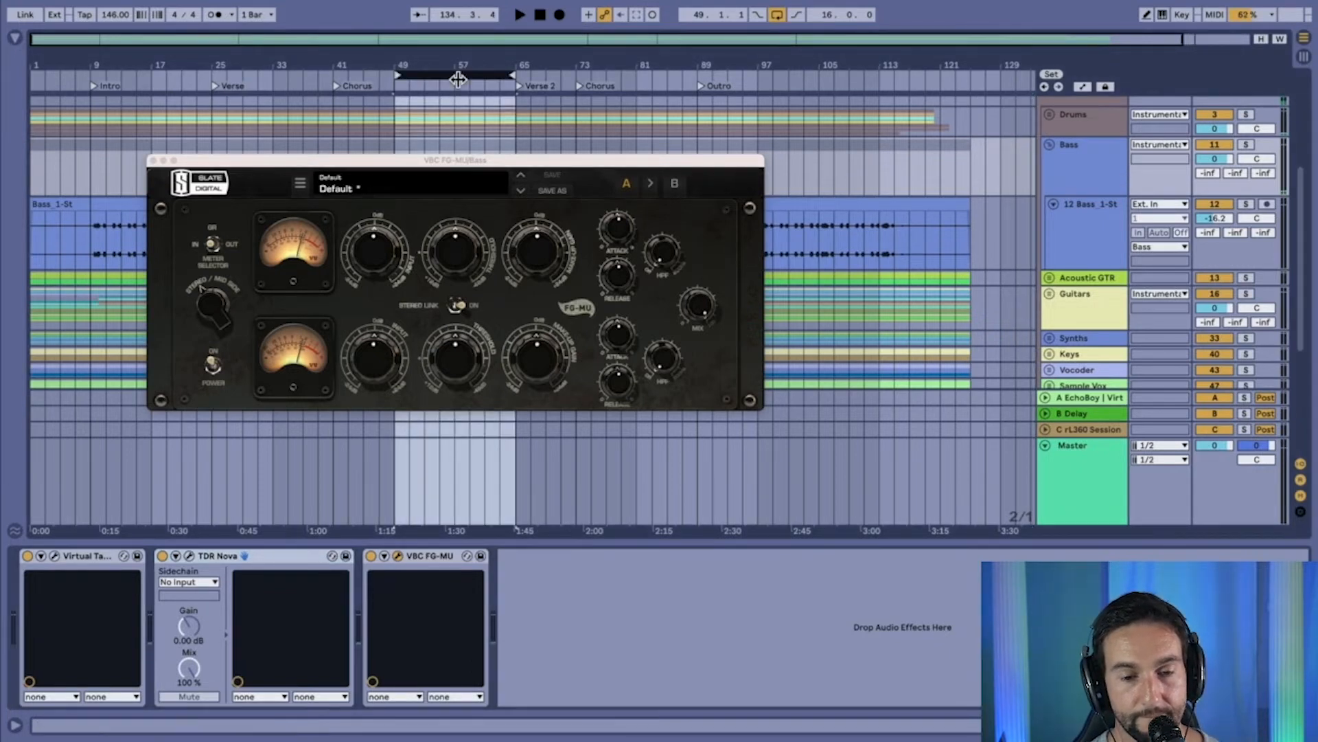
{"action": "key", "text": "space"}
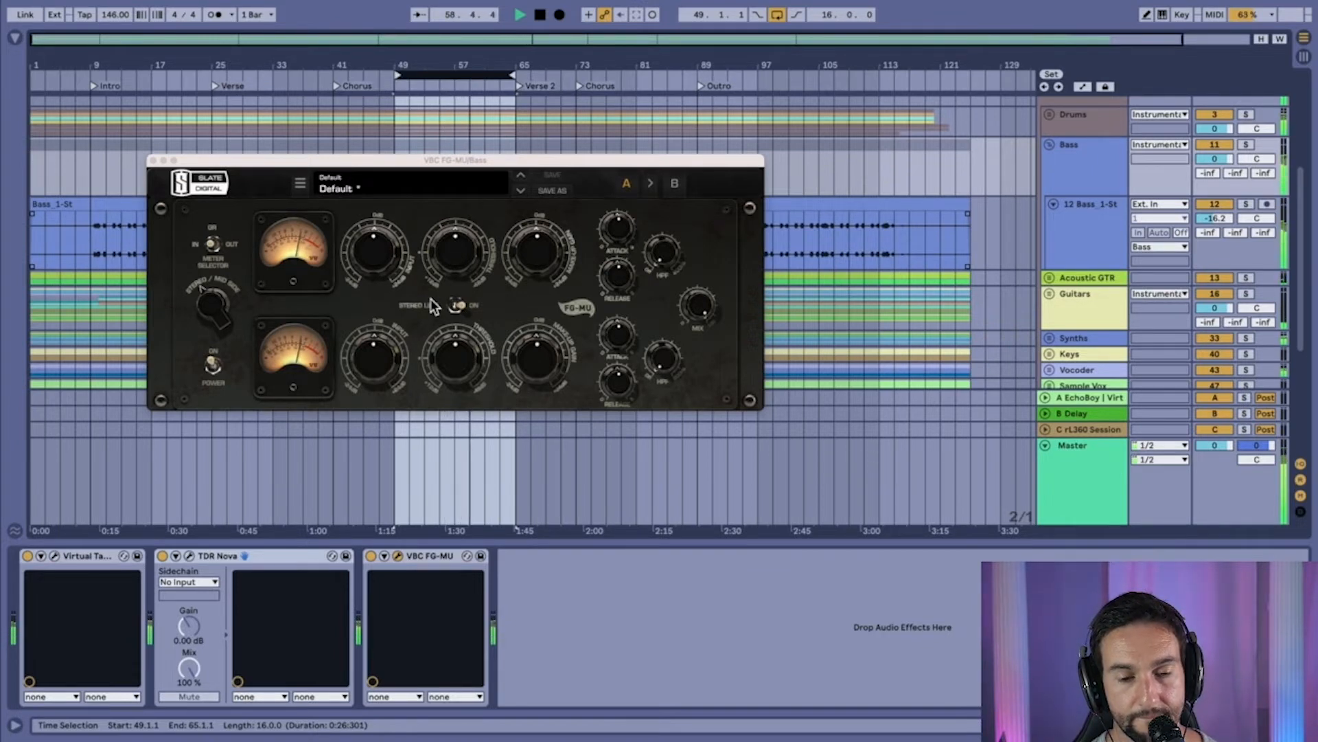
{"action": "key", "text": "space"}
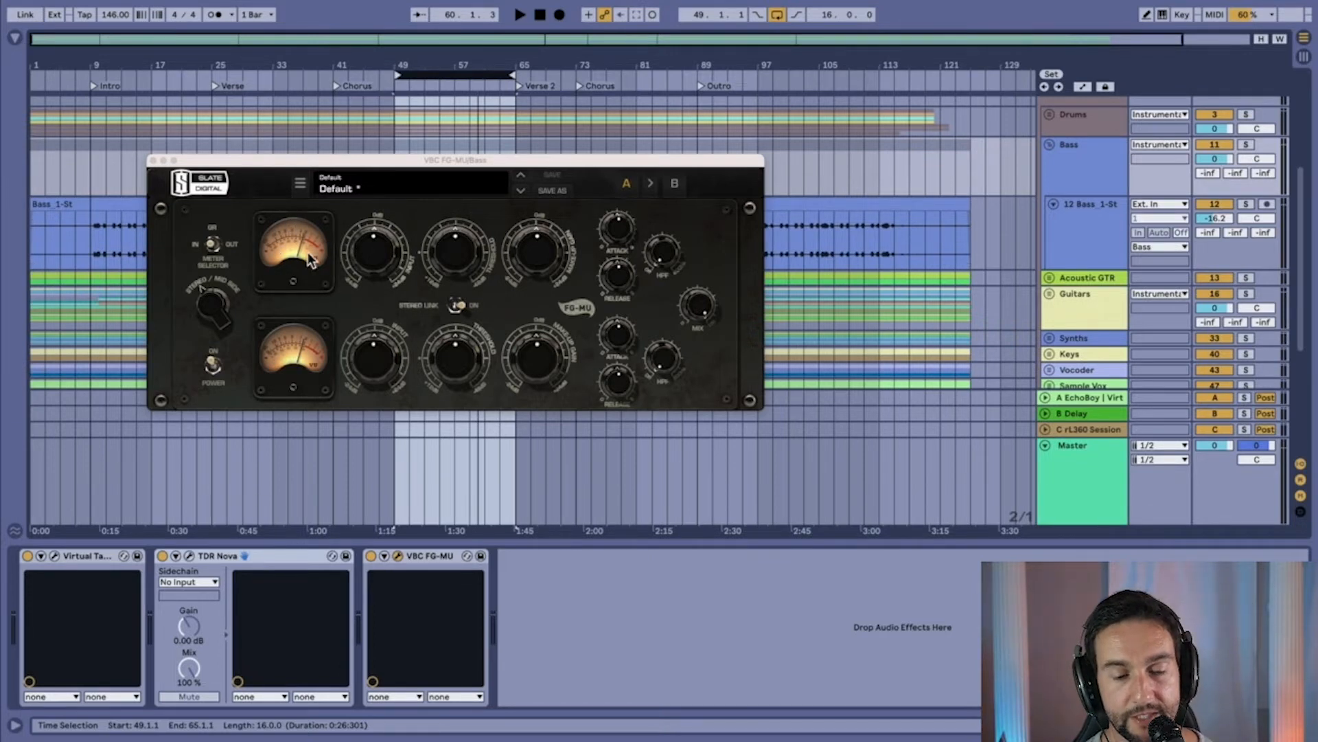
- Reopen TDR Nova and arrange its window in front of and above the VBC FG-MU window to examine both
{"action": "left_click", "coordinate": [189, 556]}
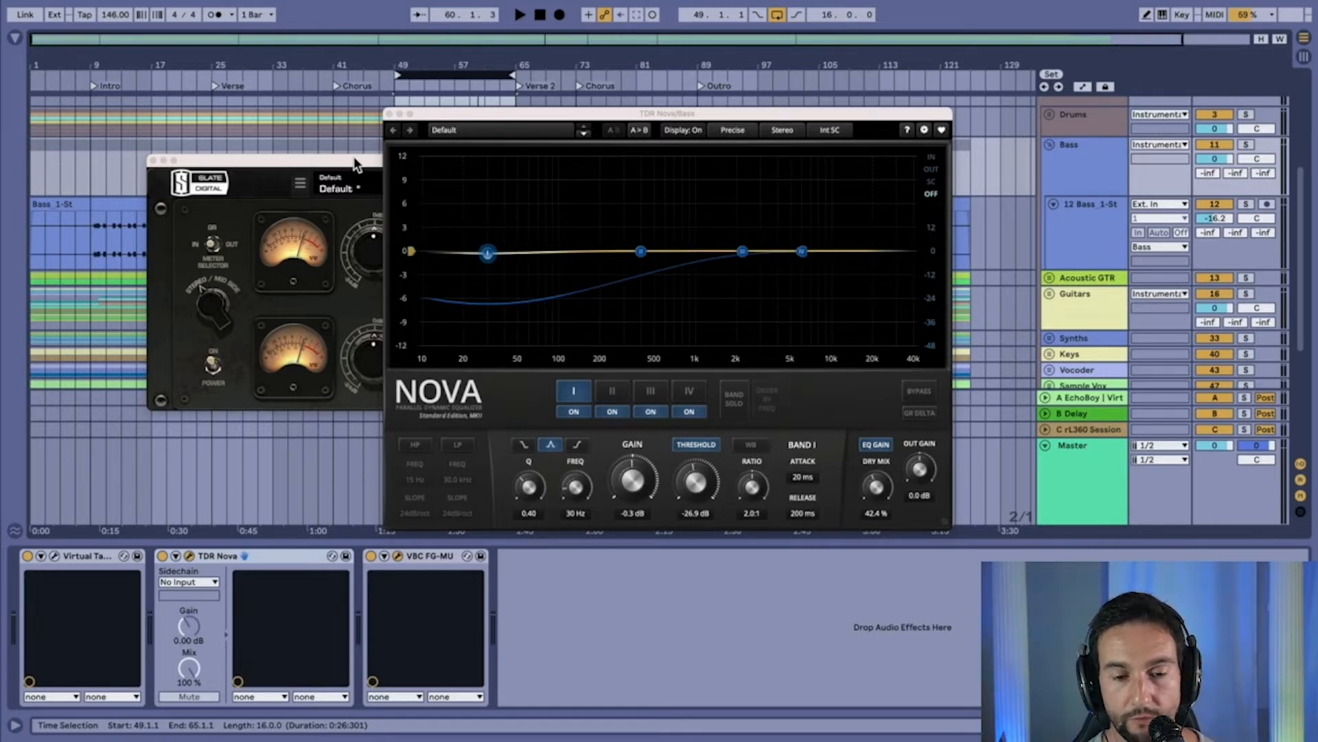
{"action": "left_click_drag", "start_coordinate": [353, 157], "coordinate": [353, 123]}
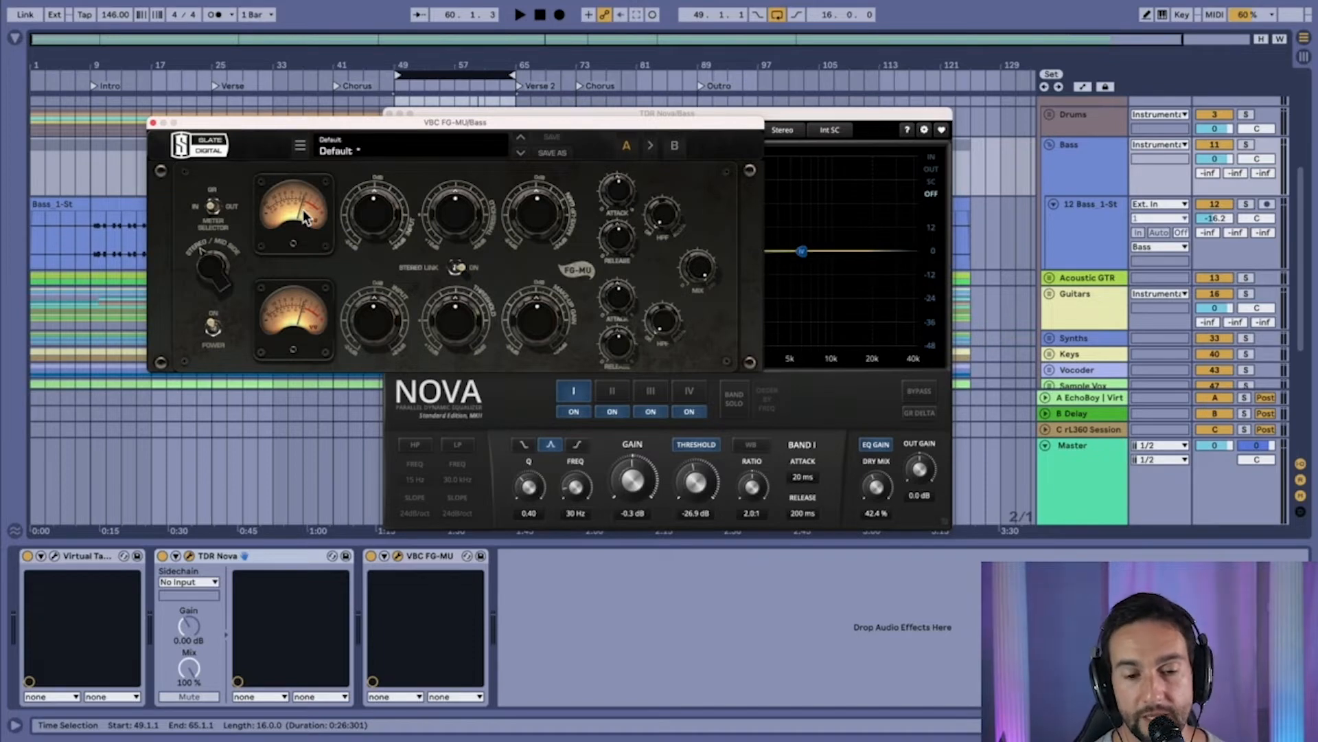
{"action": "left_click_drag", "start_coordinate": [230, 122], "coordinate": [312, 248]}
{"action": "left_click", "coordinate": [460, 111]}
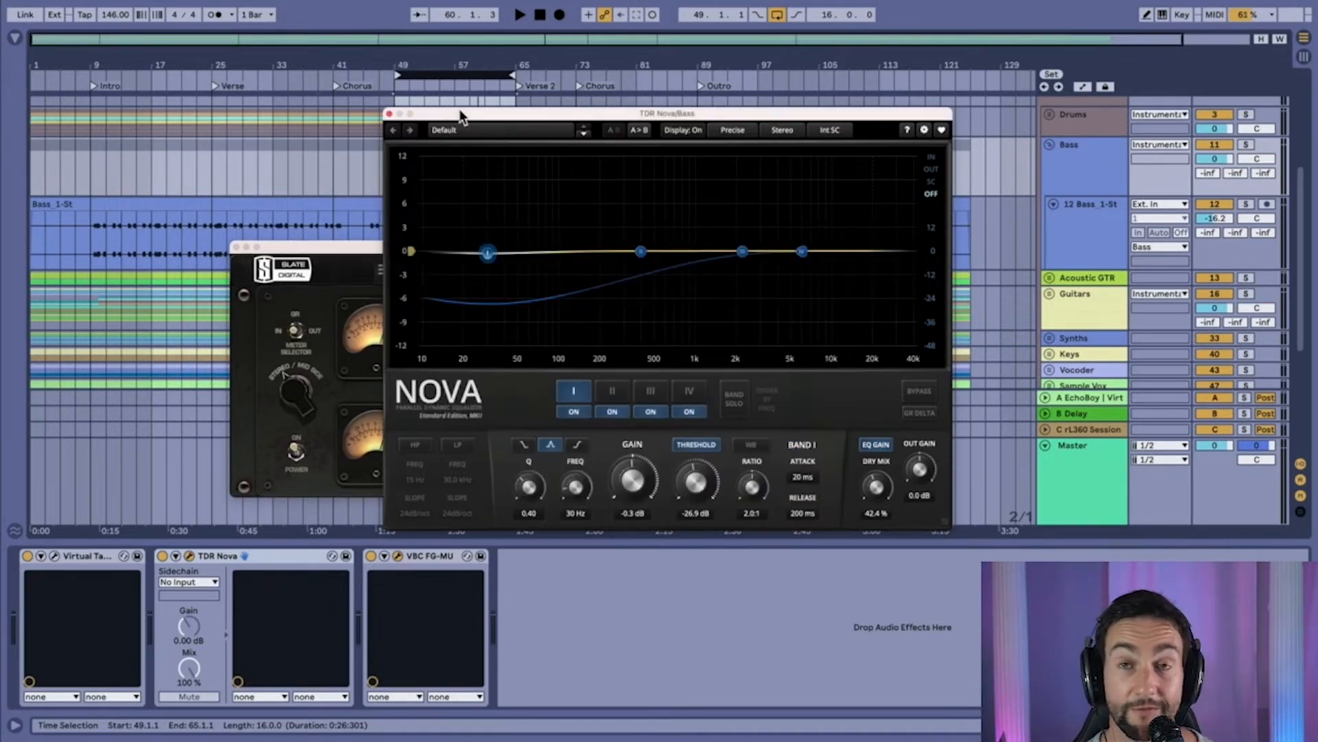
{"action": "left_click_drag", "start_coordinate": [459, 112], "coordinate": [530, 95]}
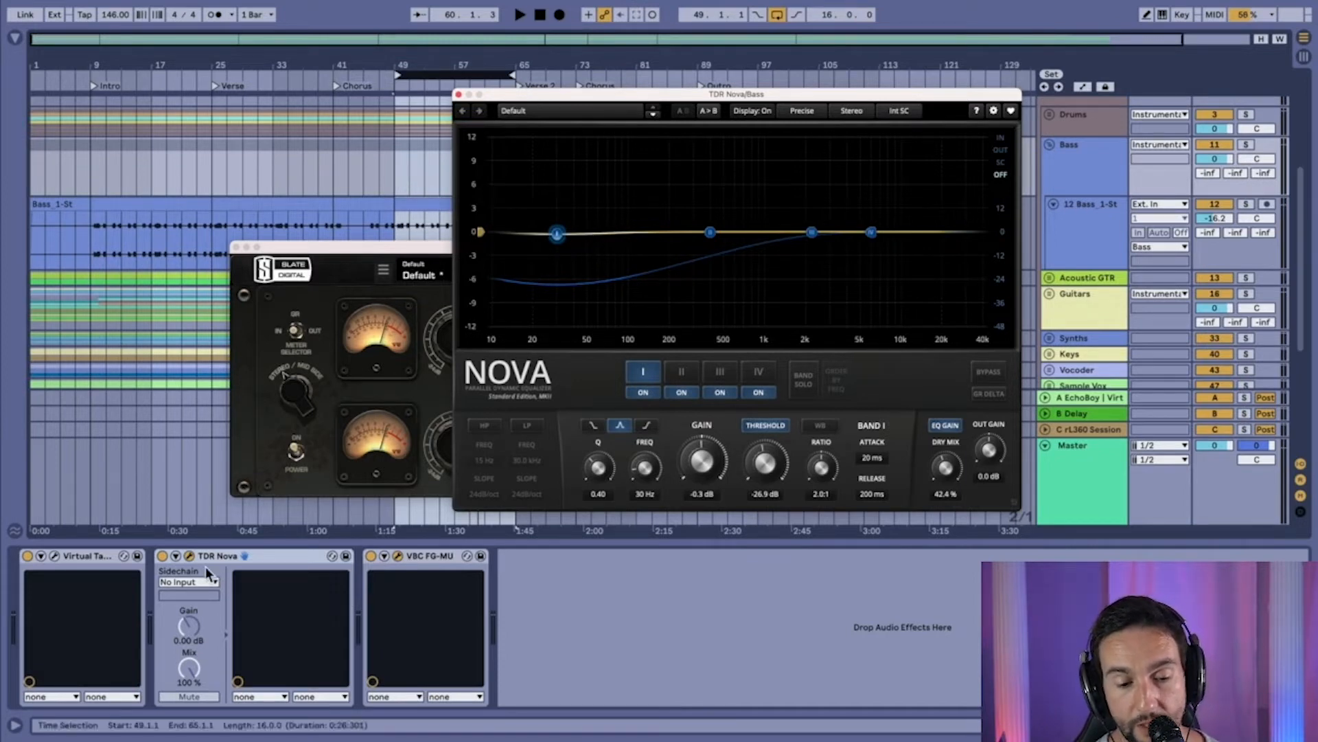
- Play the loop with the Bass group soloed and toggle TDR Nova off and on to compare its effect
{"action": "key", "text": "space"}
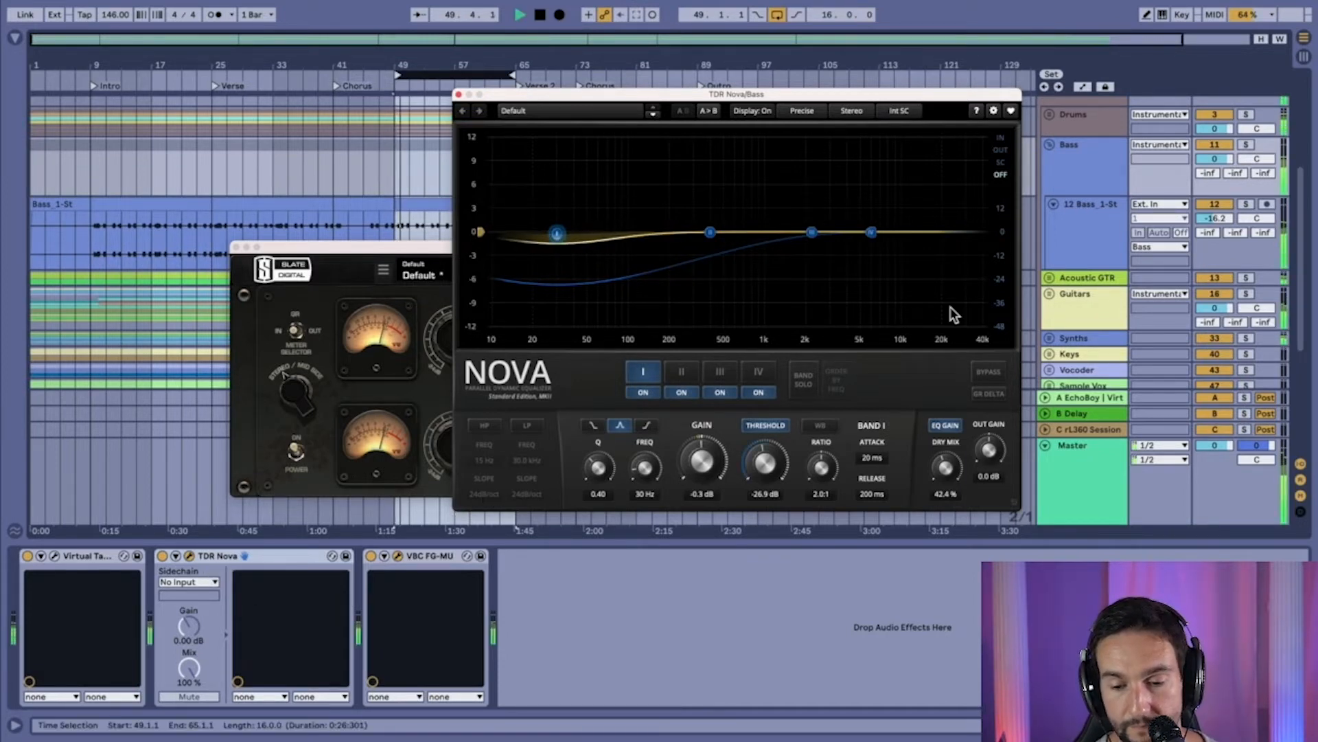
{"action": "left_click", "coordinate": [1246, 144]}
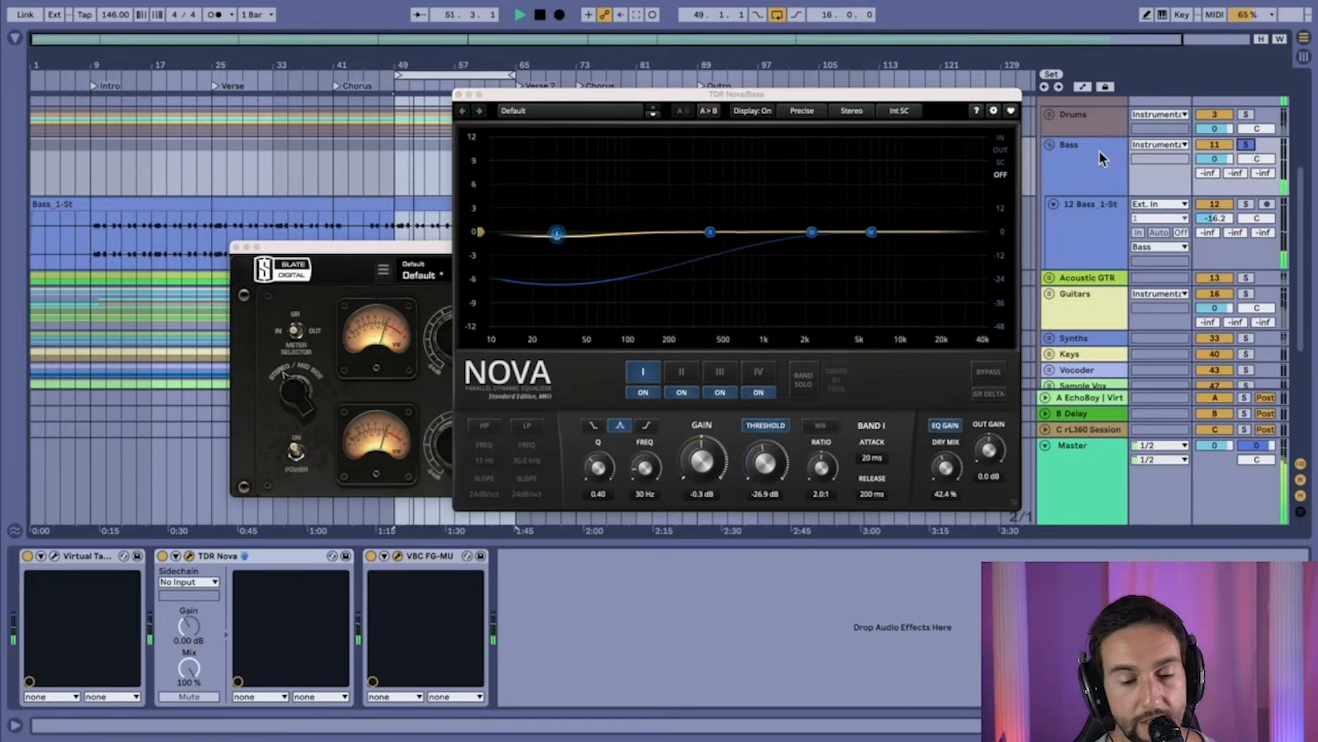
{"action": "left_click", "coordinate": [163, 557]}
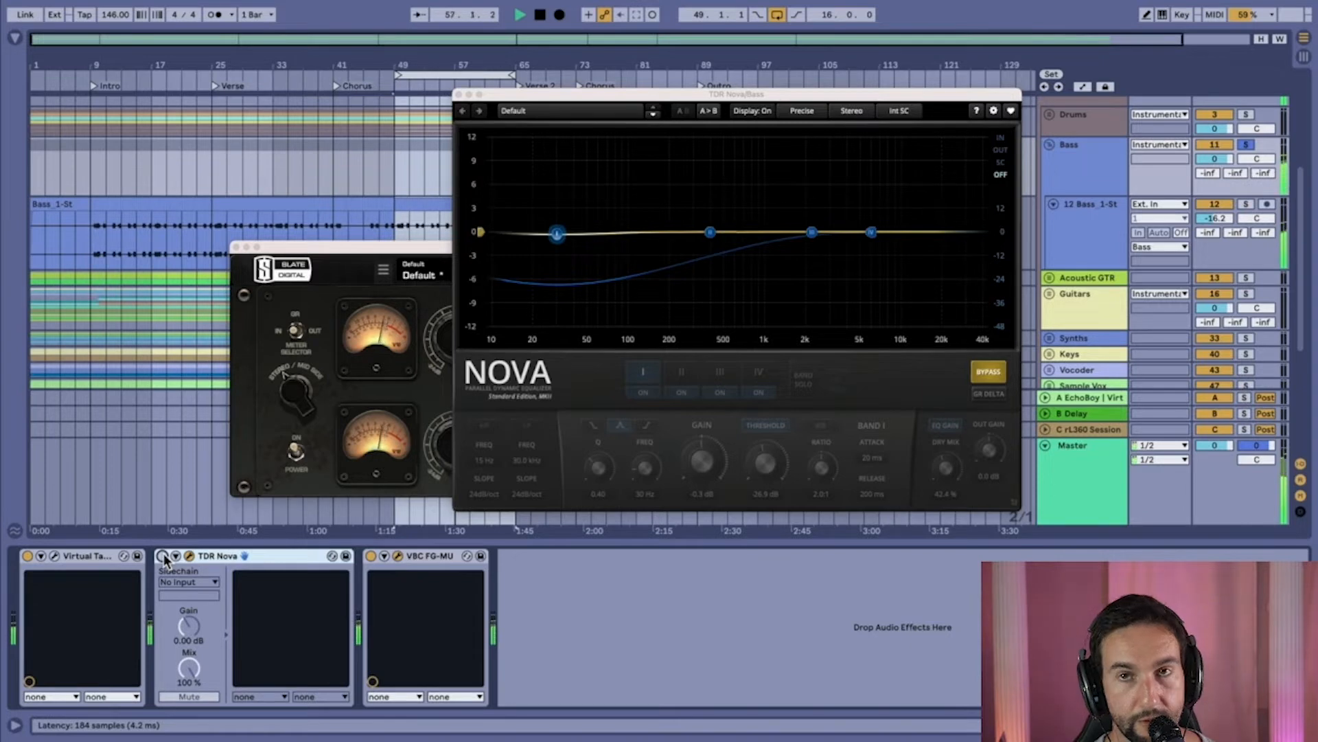
{"action": "left_click", "coordinate": [163, 557]}
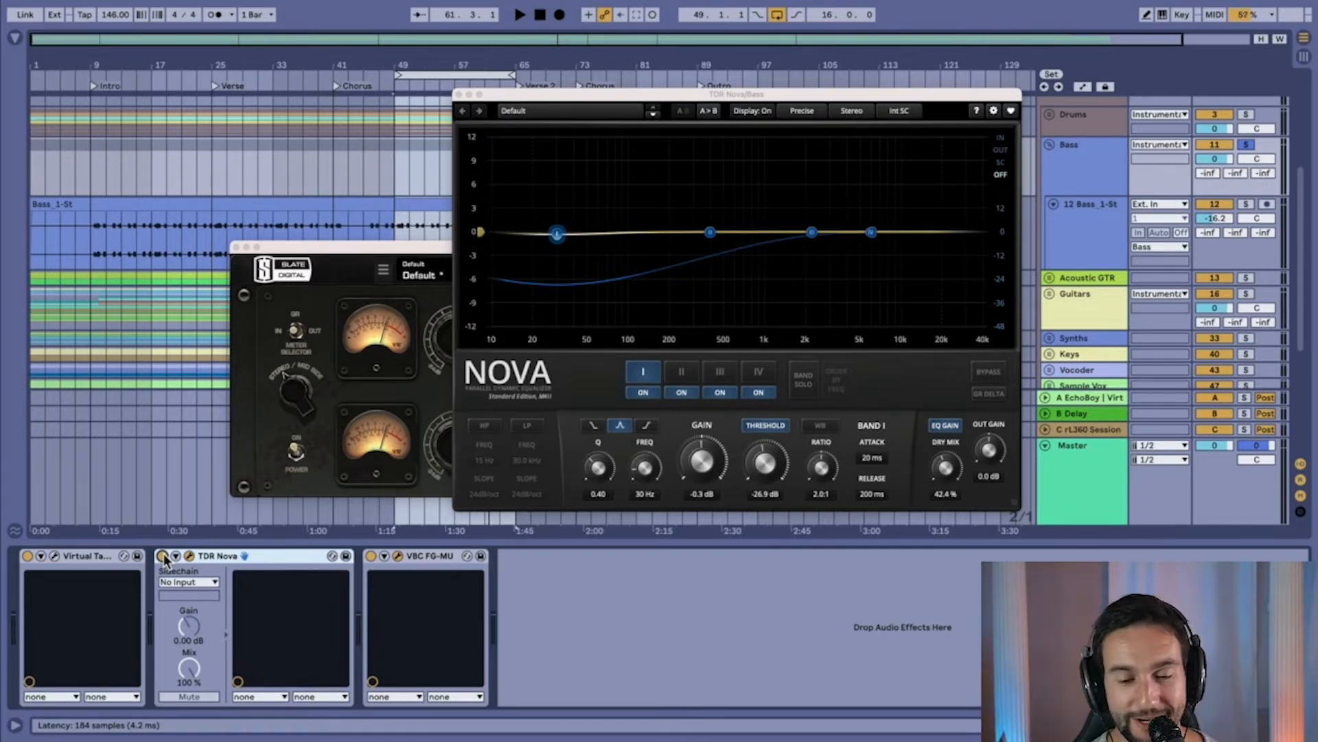
- Move the TDR Nova window aside, then close the VBC FG-MU and TDR Nova windows
{"action": "left_click_drag", "start_coordinate": [563, 98], "coordinate": [658, 70]}
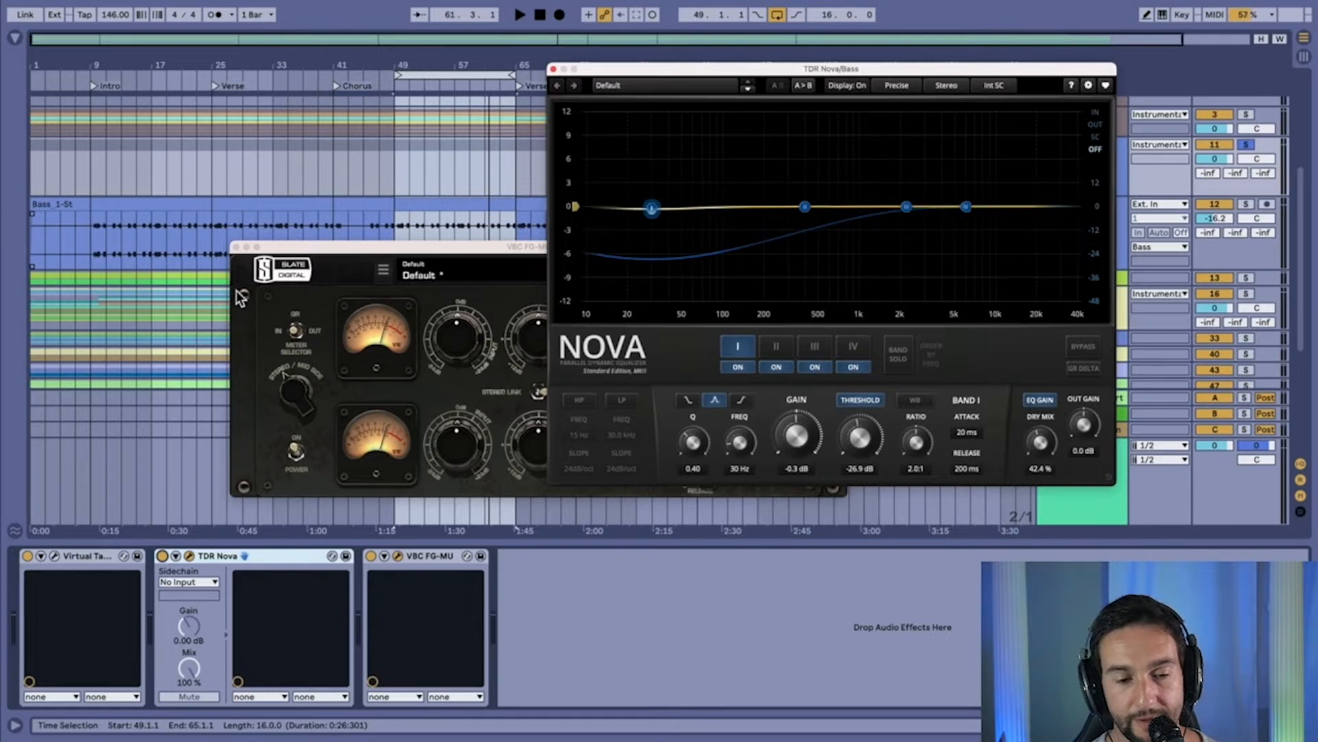
{"action": "left_click", "coordinate": [235, 246]}
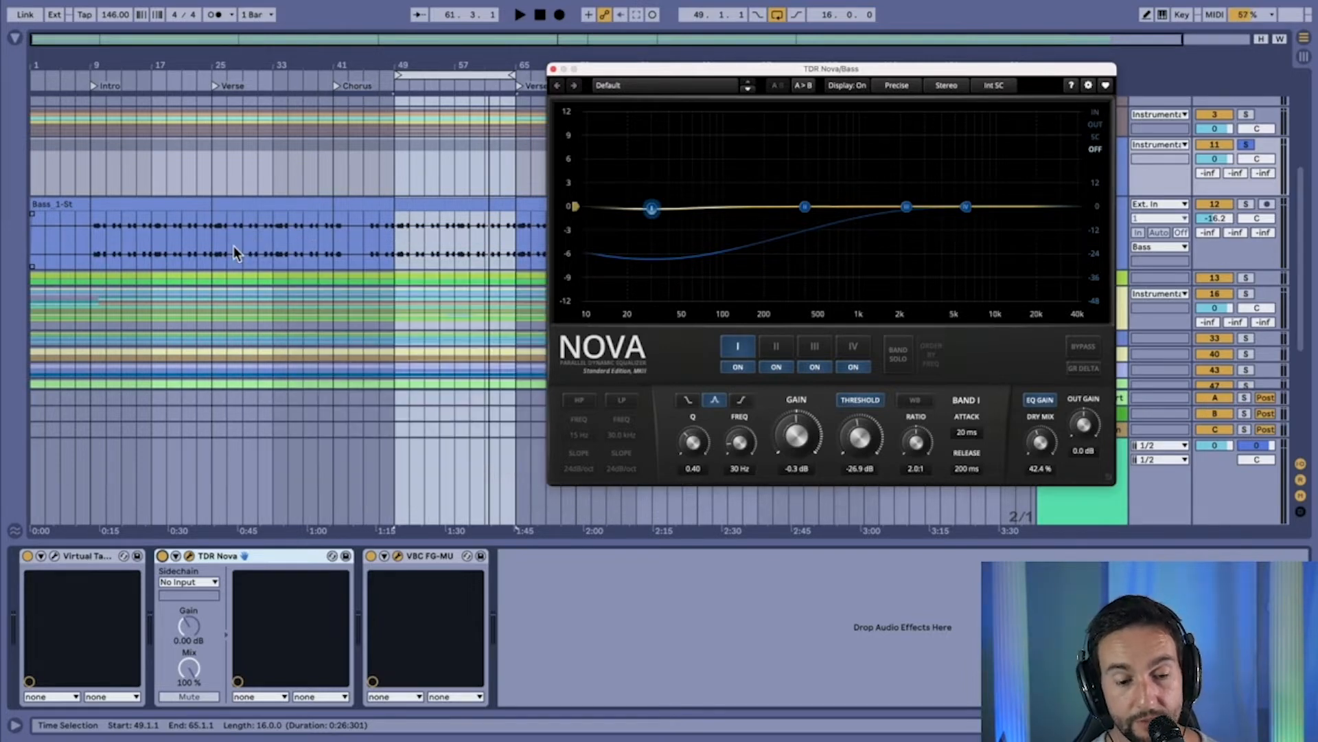
{"action": "left_click", "coordinate": [76, 560]}
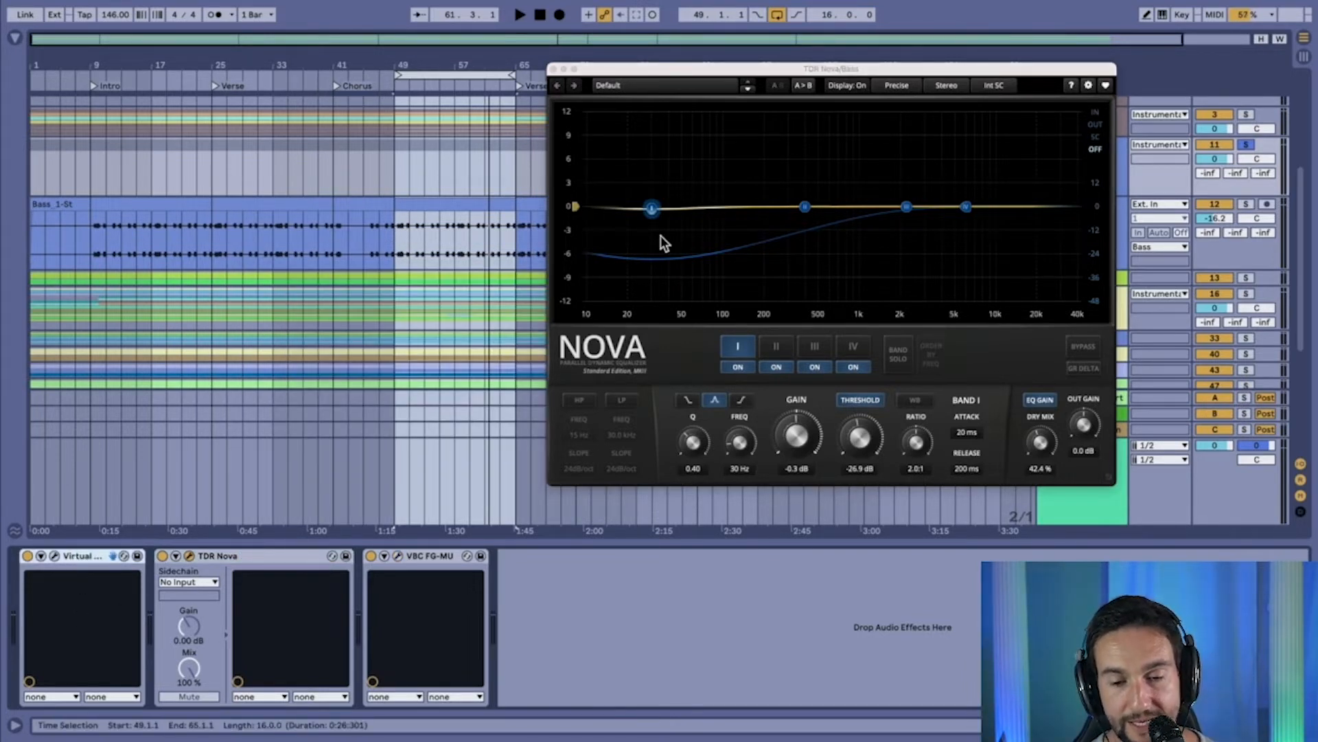
{"action": "left_click", "coordinate": [553, 69]}
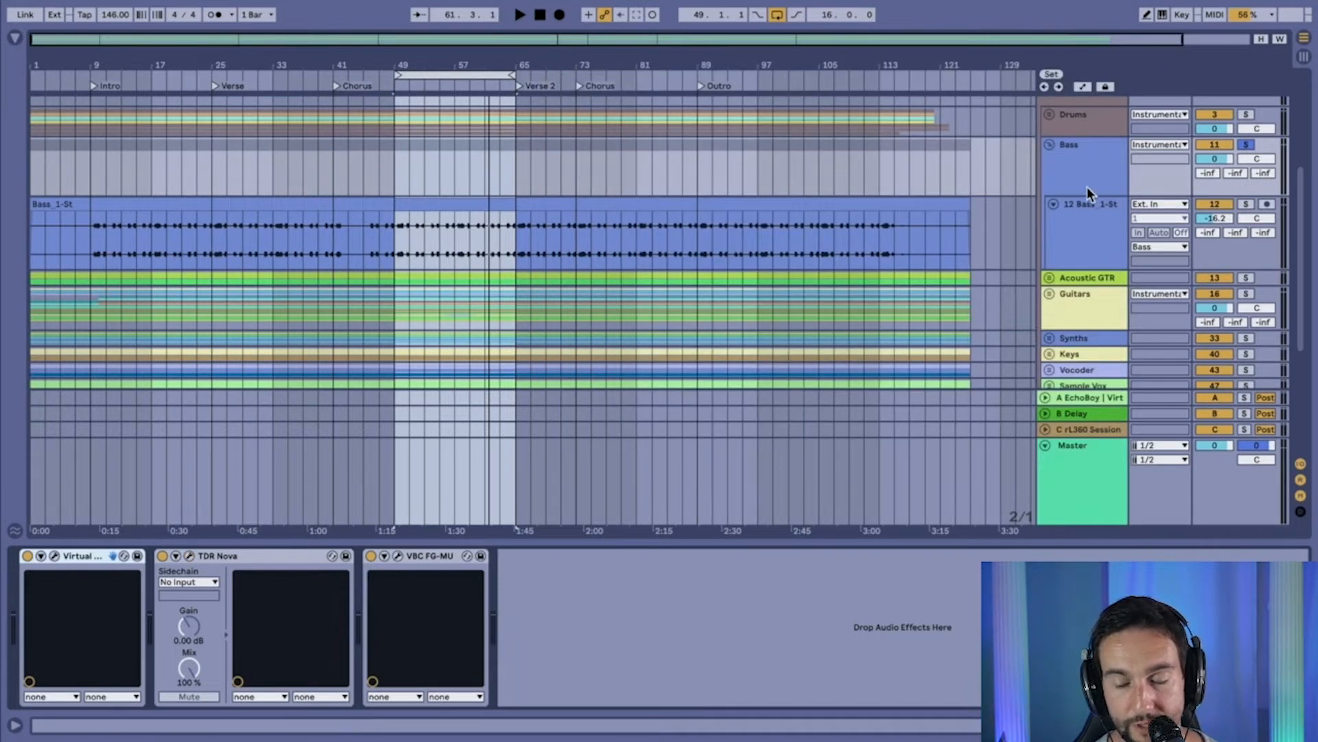
- Collapse the Bass group and expand the Acoustic GTR group to show its tracks
{"action": "left_click", "coordinate": [1081, 166]}
{"action": "left_click", "coordinate": [1049, 145]}
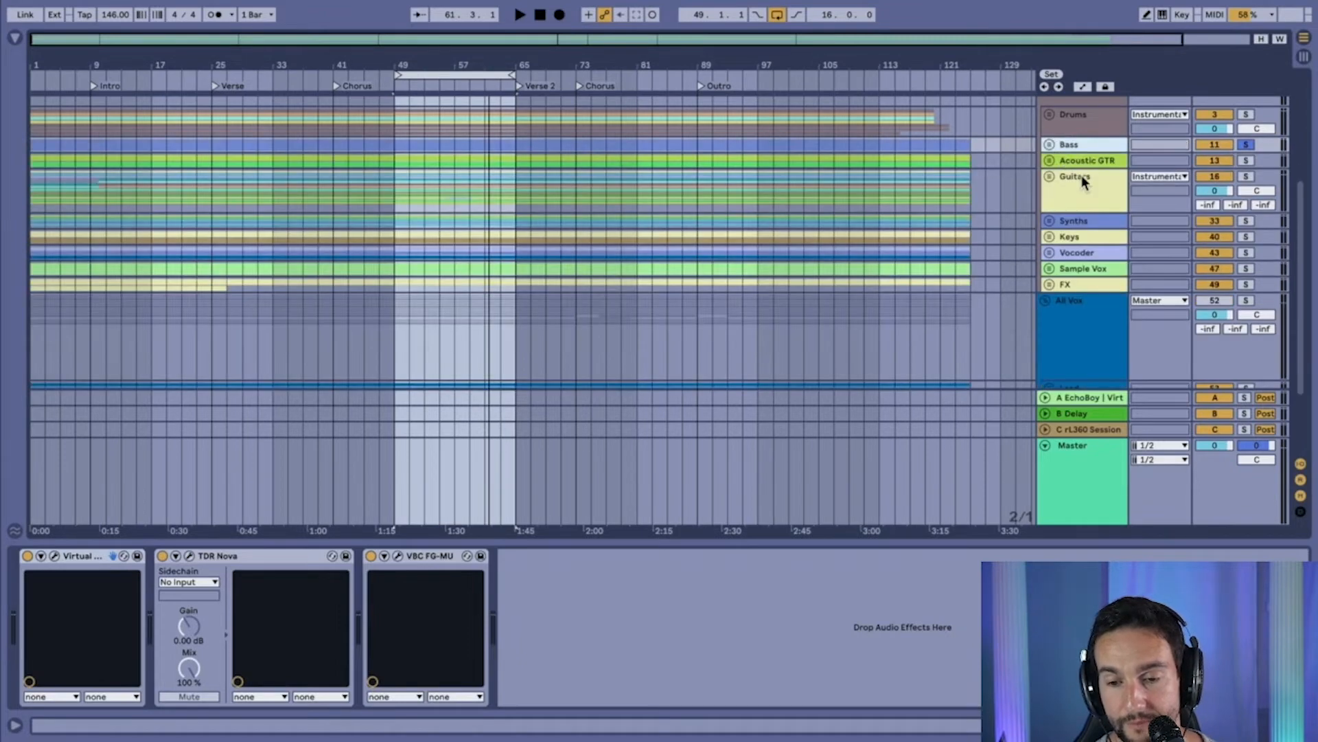
{"action": "left_click", "coordinate": [1070, 161]}
{"action": "left_click", "coordinate": [1048, 161]}
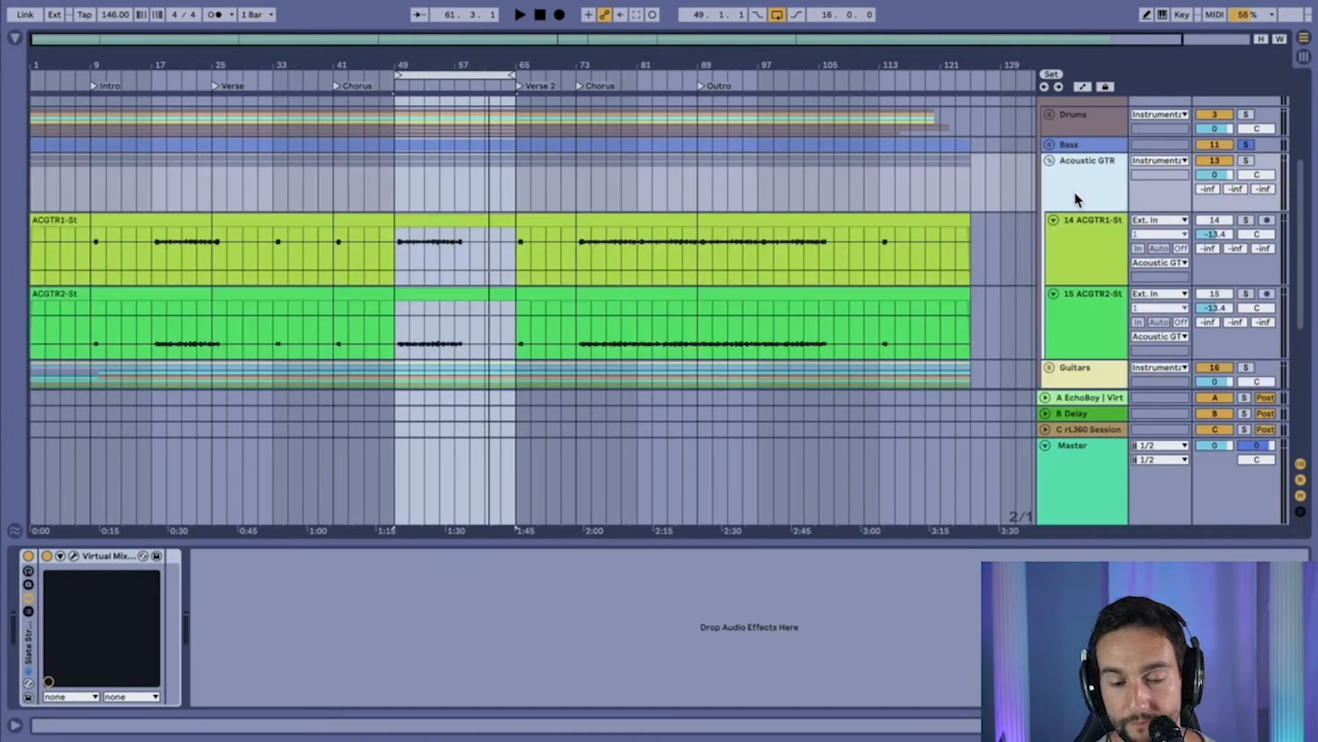
- Set the playback start to bar 17 and check the device chains of both ACGTR tracks and the Acoustic GTR group
{"action": "scroll", "coordinate": [1073, 273], "scroll_direction": "down", "scroll_amount": 3}
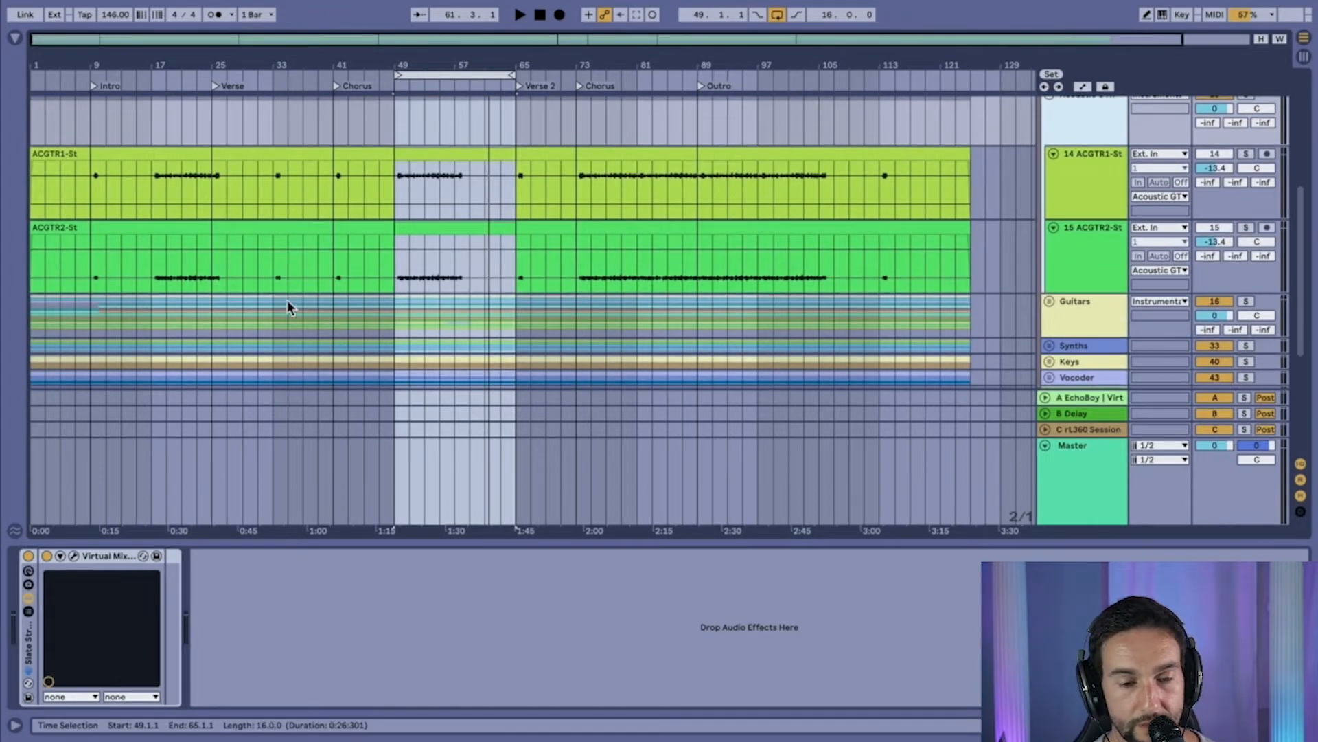
{"action": "left_click", "coordinate": [151, 195]}
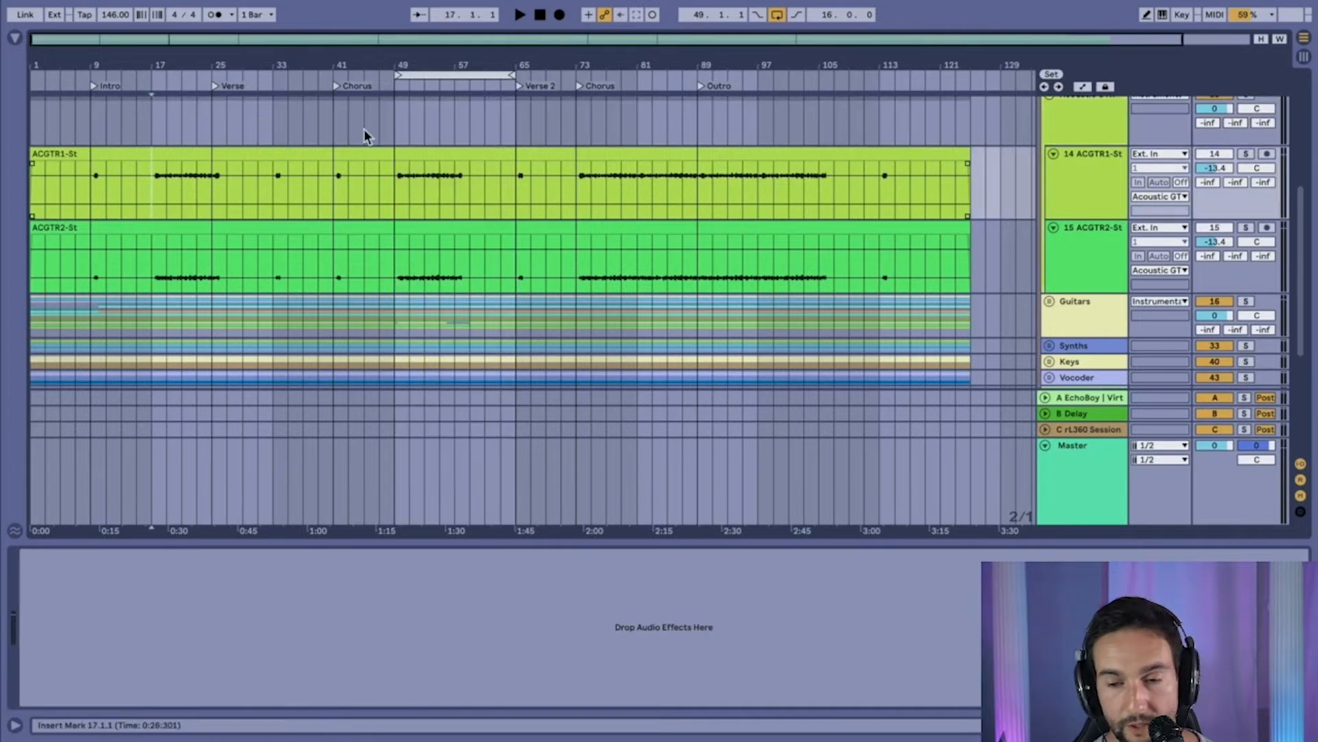
{"action": "scroll", "coordinate": [1134, 158], "scroll_direction": "up", "scroll_amount": 1}
{"action": "left_click", "coordinate": [1108, 154]}
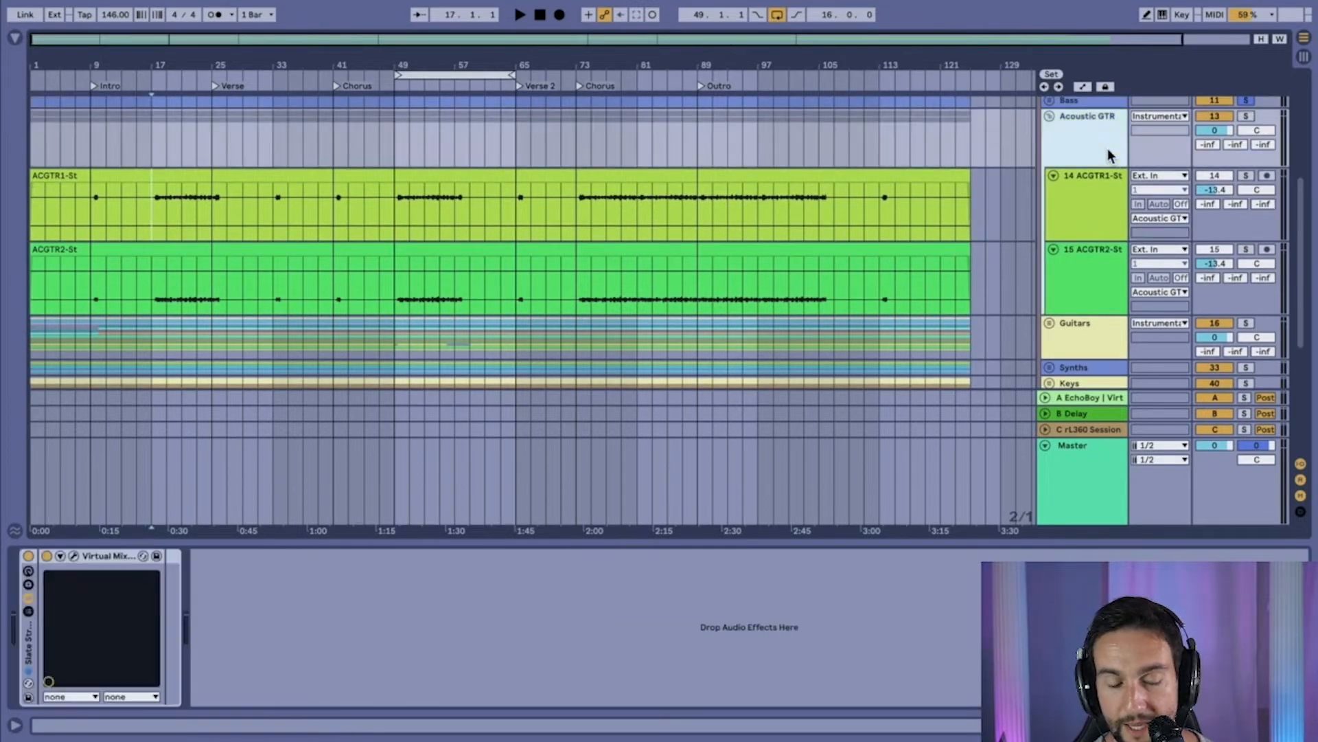
{"action": "left_click", "coordinate": [1088, 187]}
{"action": "left_click", "coordinate": [1085, 279]}
{"action": "left_click", "coordinate": [1082, 192]}
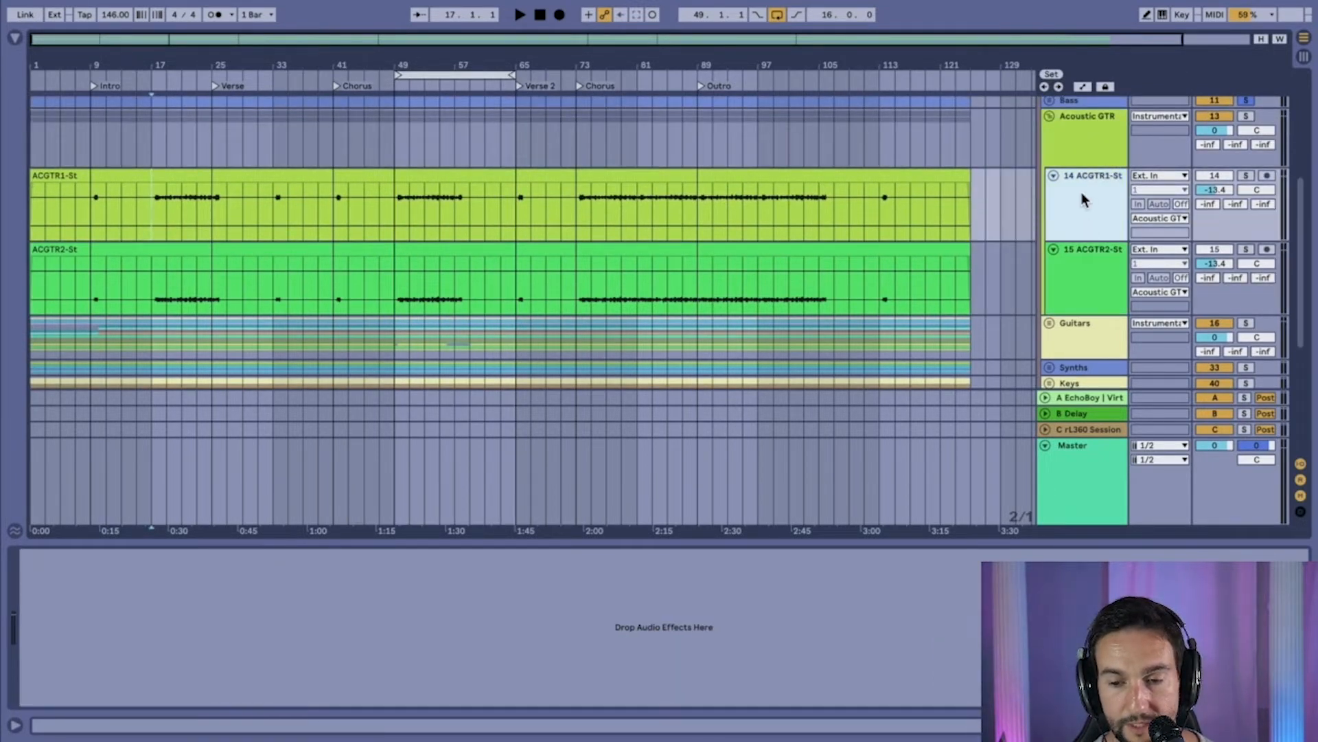
{"action": "left_click", "coordinate": [1083, 152]}
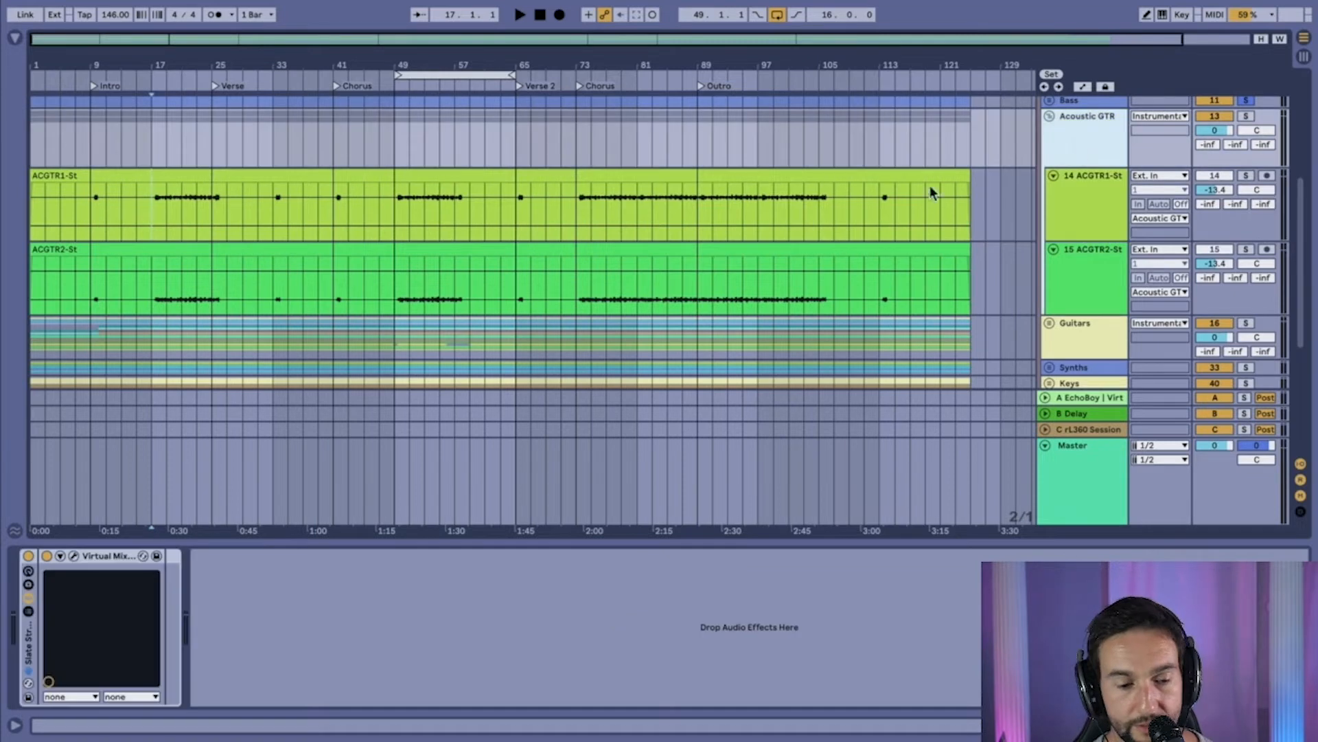
- Open the Acoustic GTR group's Virtual Mix Rack and solo the group
{"action": "left_click", "coordinate": [74, 556]}
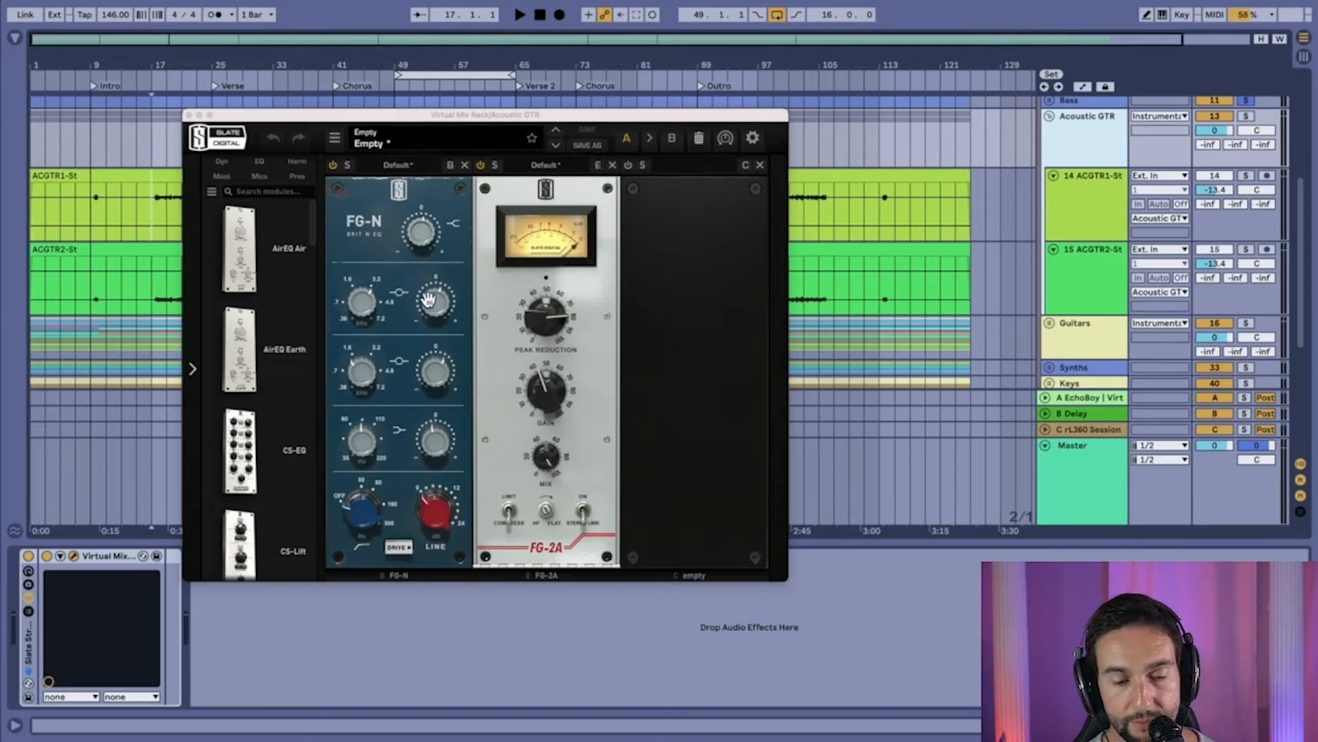
{"action": "left_click", "coordinate": [1246, 117]}
{"action": "scroll", "coordinate": [1246, 120], "scroll_direction": "up", "scroll_amount": 3}
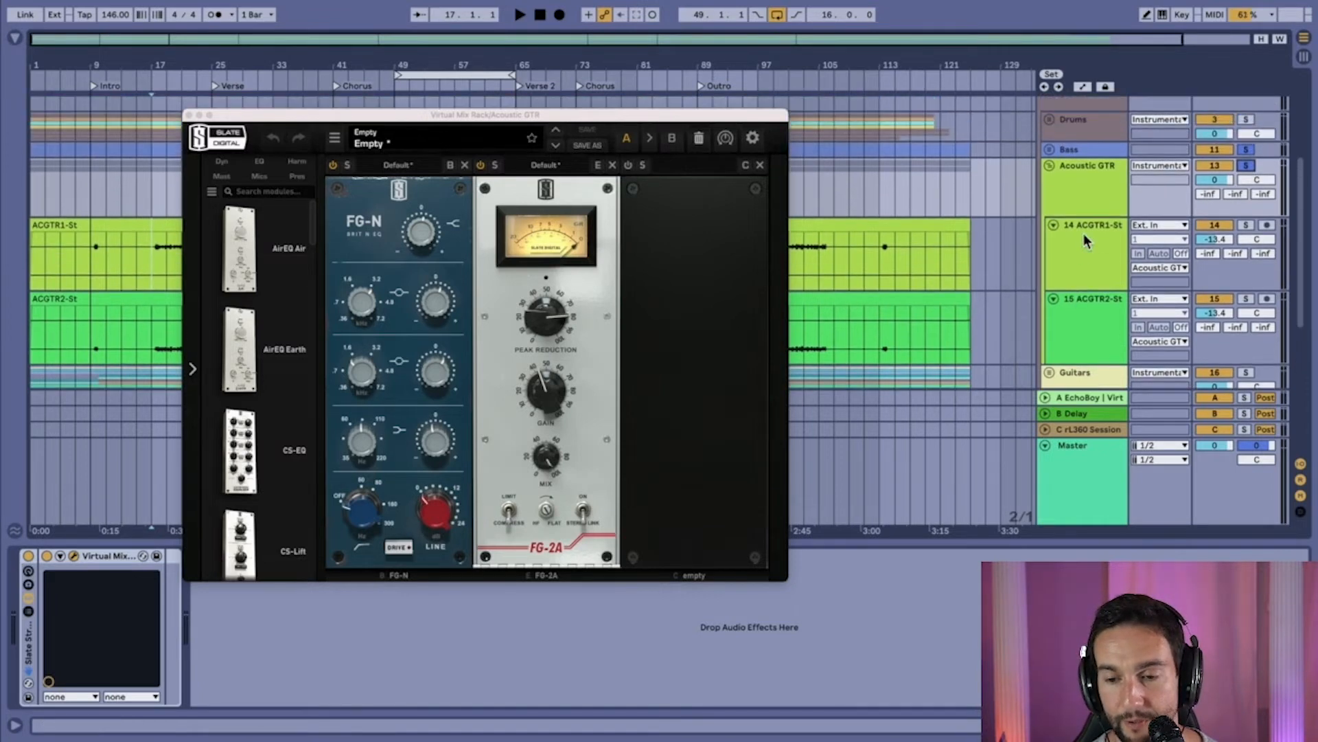
- Play from bar 17 while switching the Slate Strip rack between bypassed and active to compare the acoustic guitars, and stop playback
{"action": "left_click", "coordinate": [27, 557]}
{"action": "key", "text": "space"}
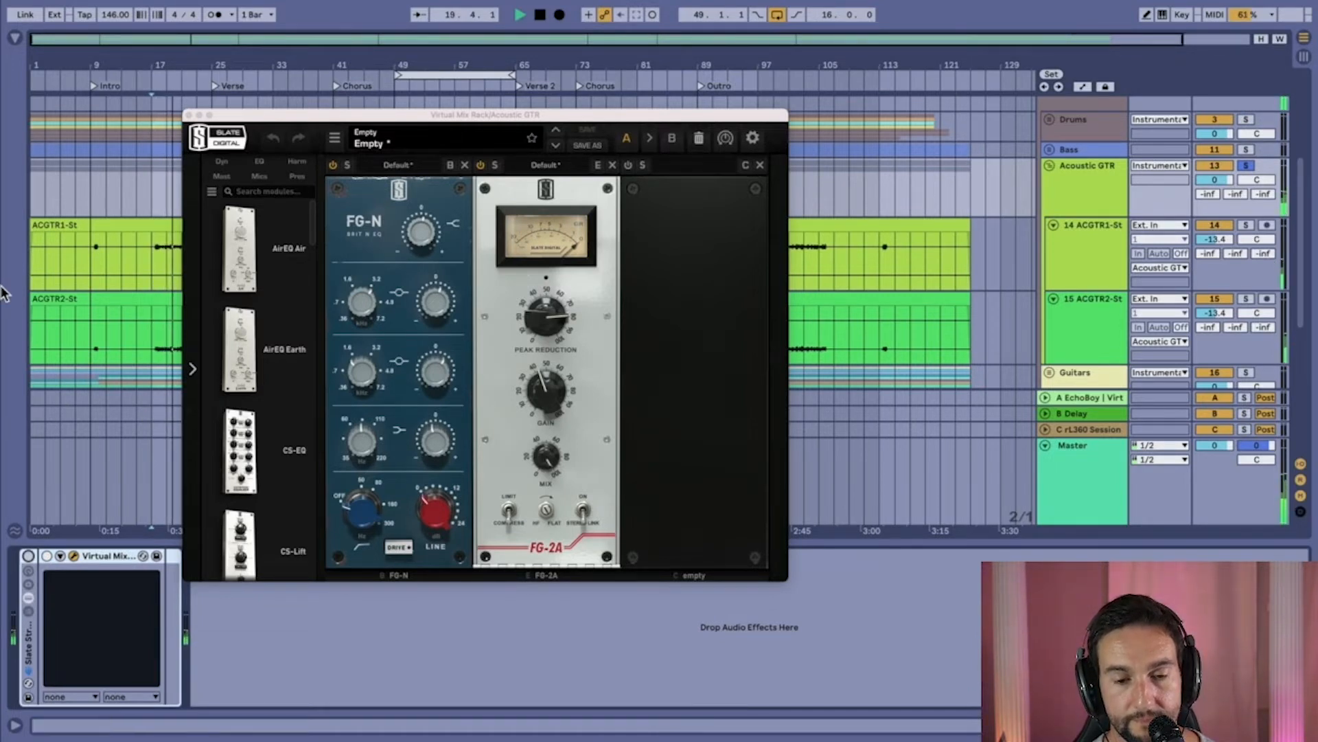
{"action": "left_click", "coordinate": [28, 557]}
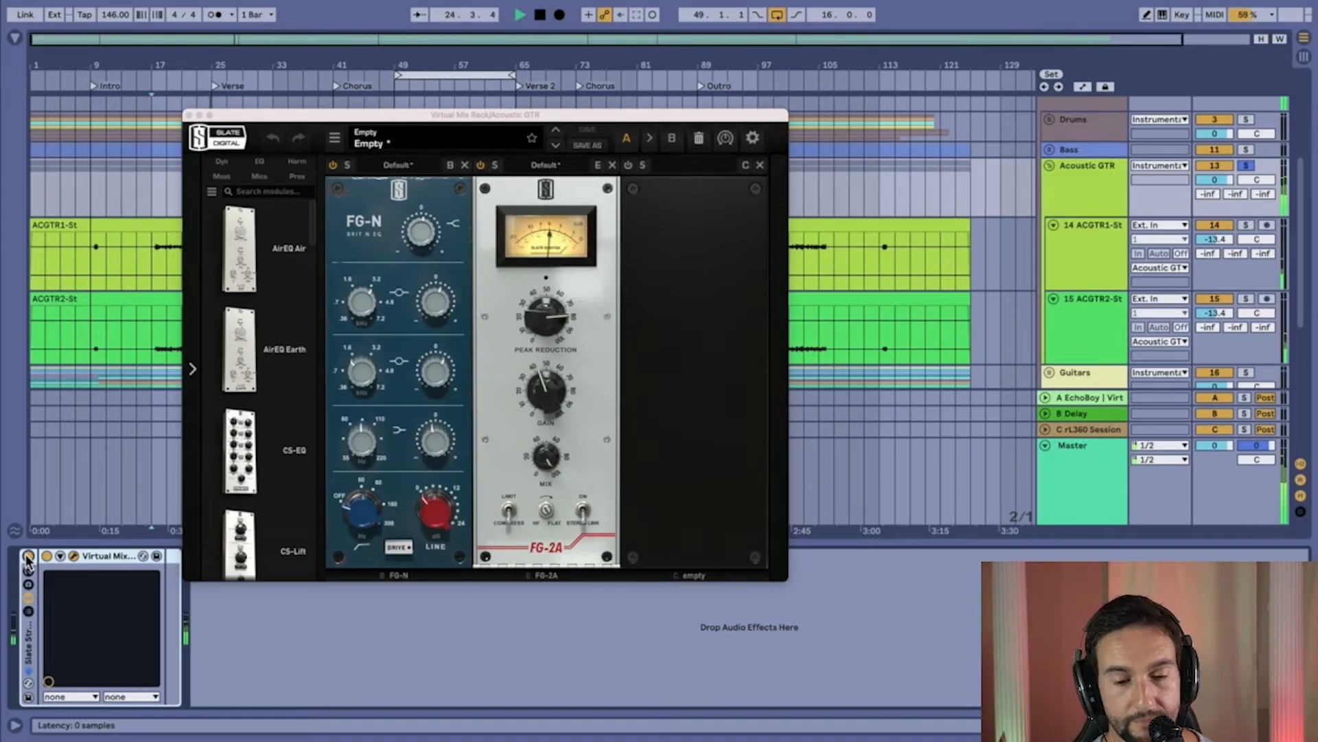
{"action": "left_click", "coordinate": [28, 558]}
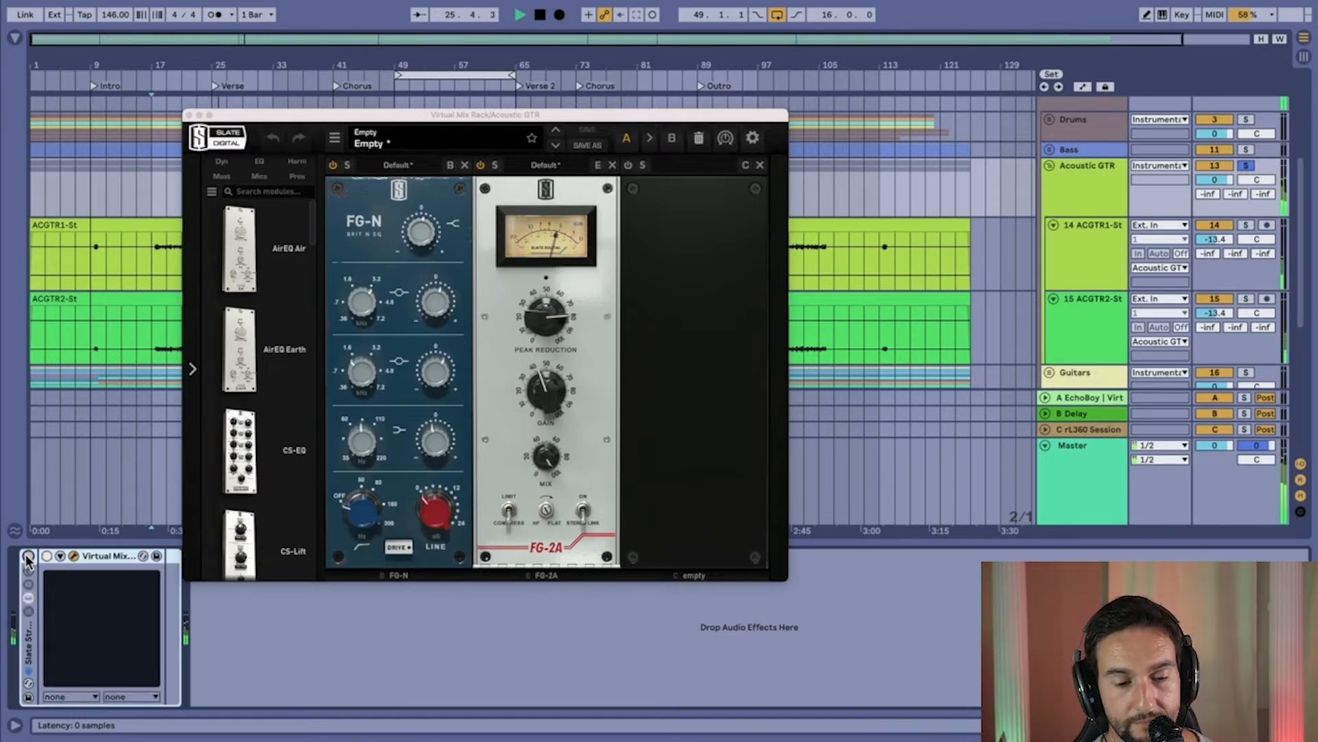
{"action": "key", "text": "space"}
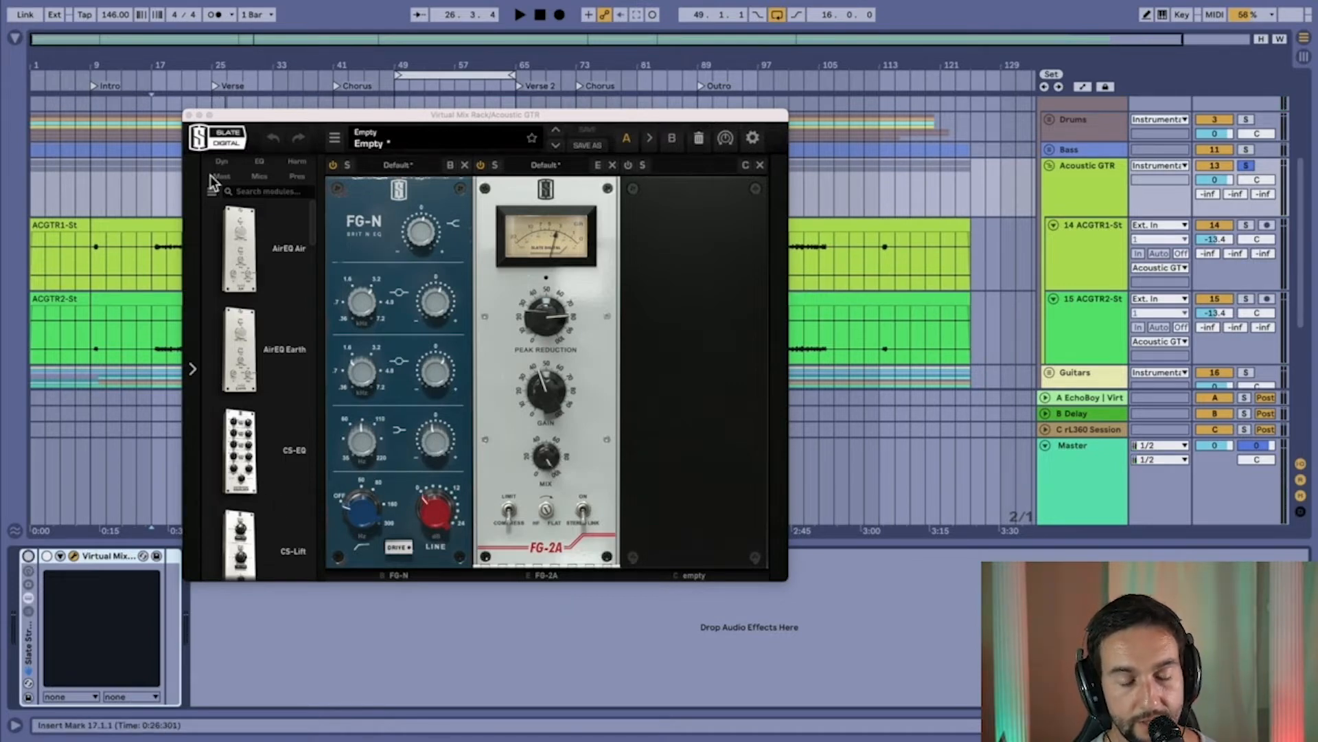
- Show the browser, move the Virtual Mix Rack window clear of it, and add Utility after Virtual Mix Rack in the Slate Strip rack
{"action": "left_click", "coordinate": [16, 38]}
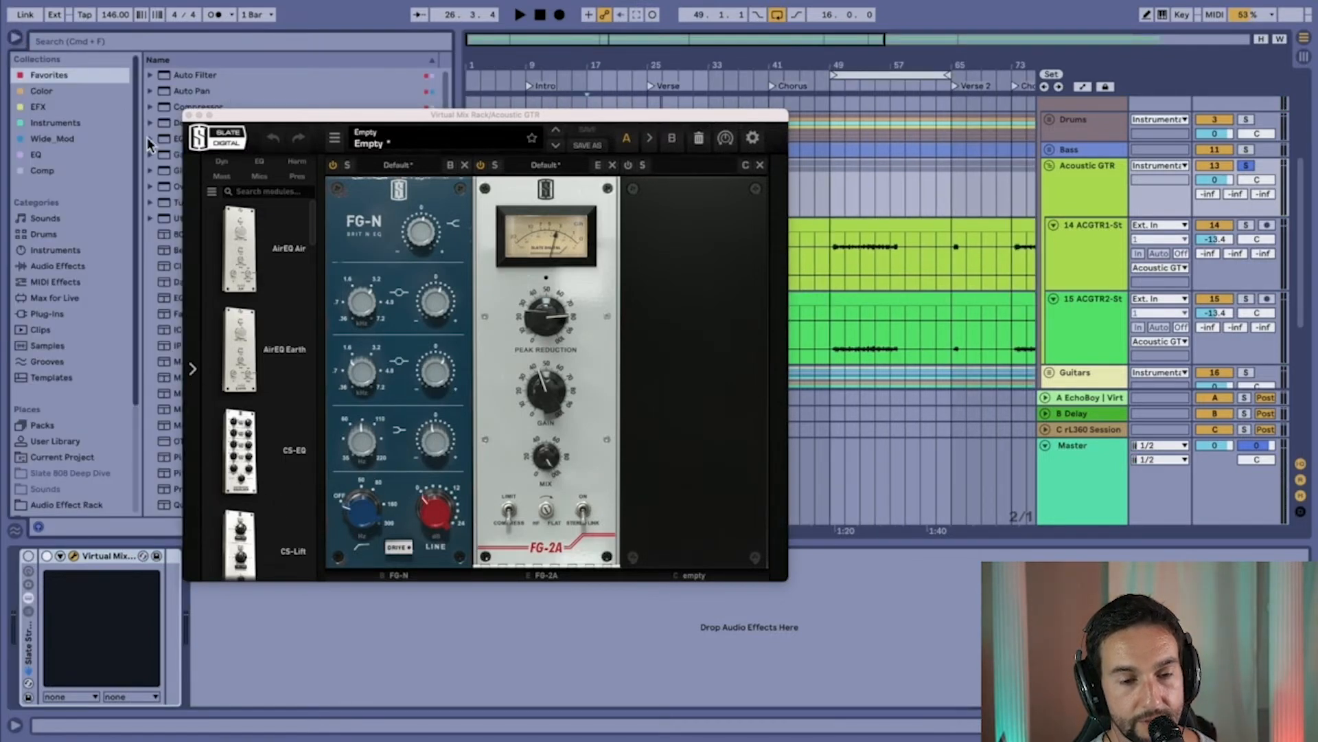
{"action": "left_click_drag", "start_coordinate": [258, 110], "coordinate": [400, 92]}
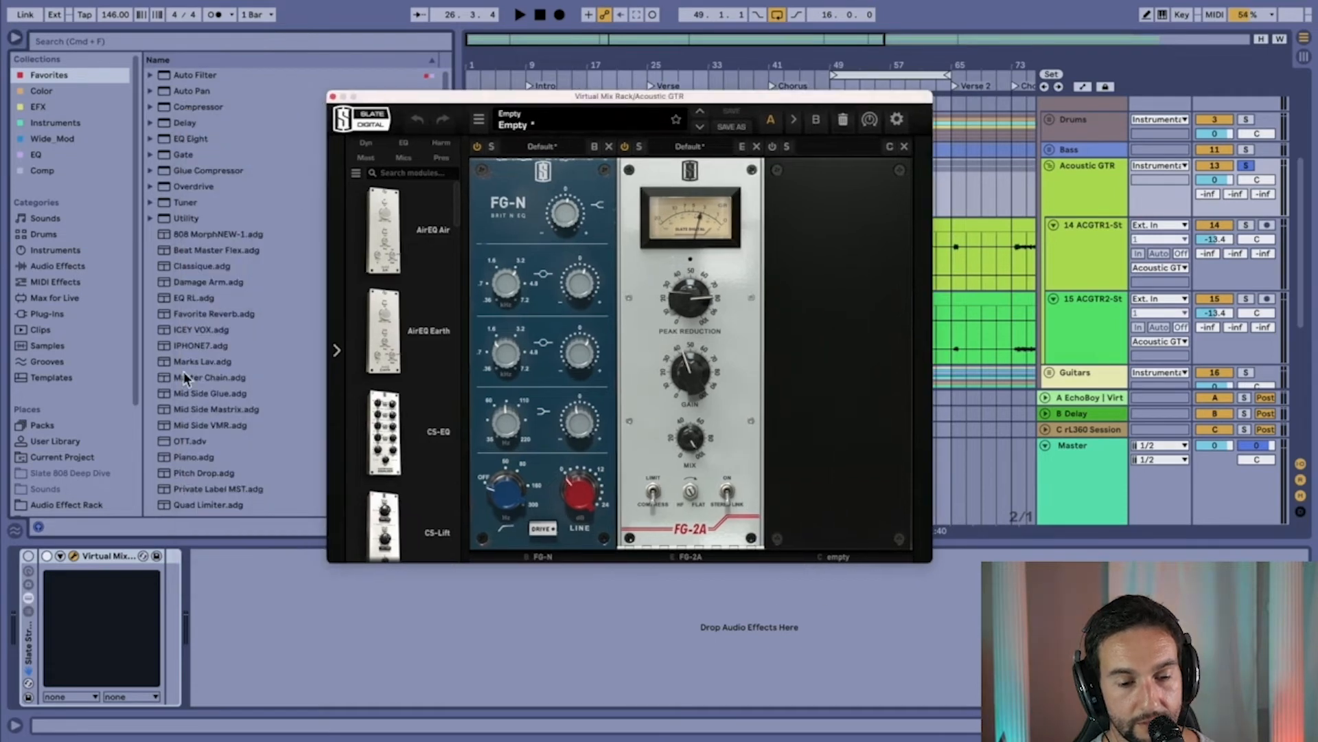
{"action": "left_click", "coordinate": [184, 217]}
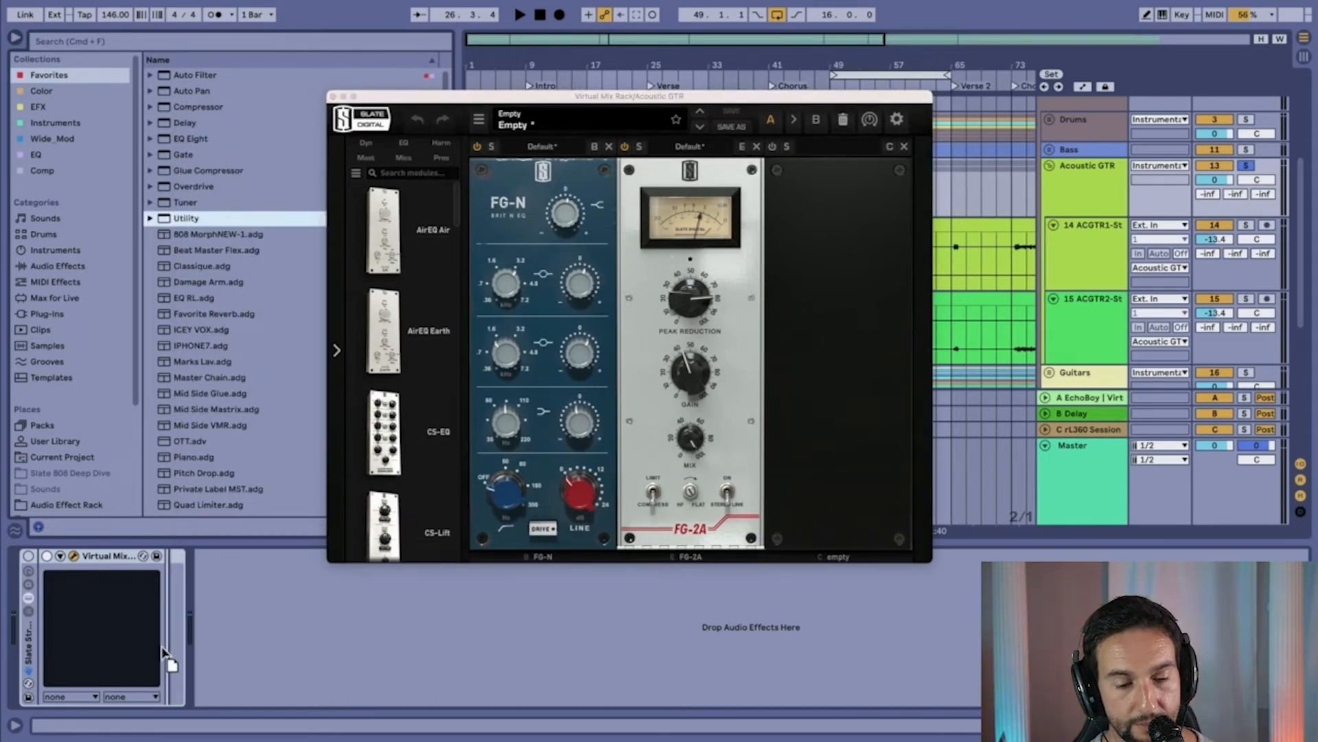
{"action": "left_click_drag", "start_coordinate": [165, 645], "coordinate": [172, 642]}
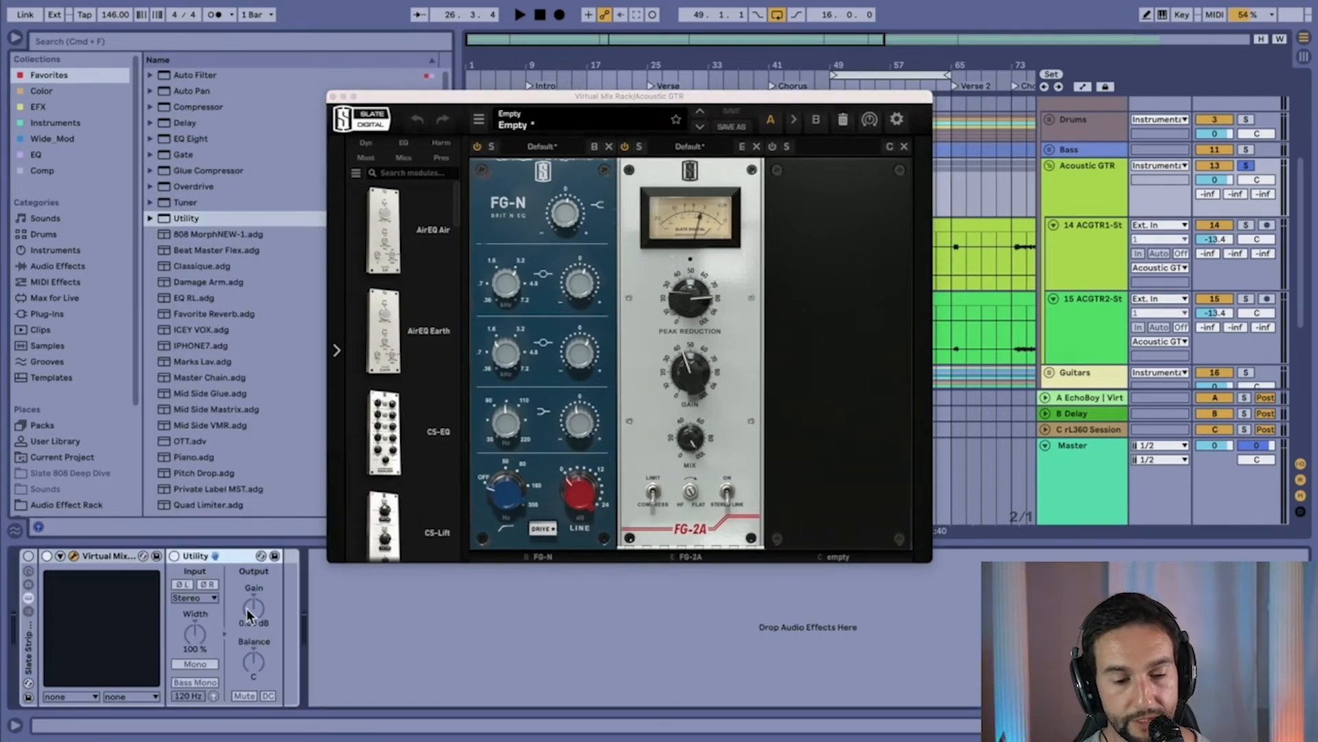
- Lower Utility's gain to -8 dB for level matching while playing from bar 17 with the Slate Strip rack active
{"action": "left_click", "coordinate": [252, 607]}
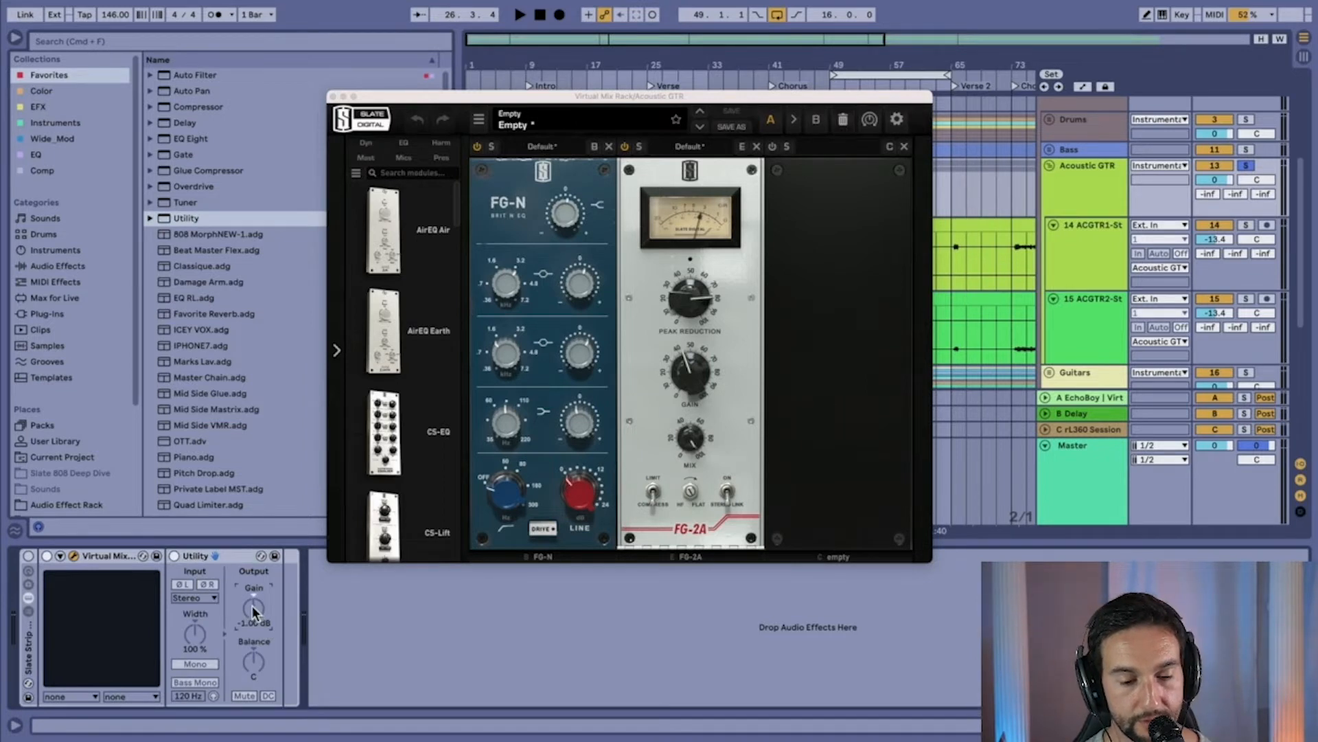
{"action": "key", "text": "Down"}
{"action": "key", "text": "Down"}
{"action": "key", "text": "space"}
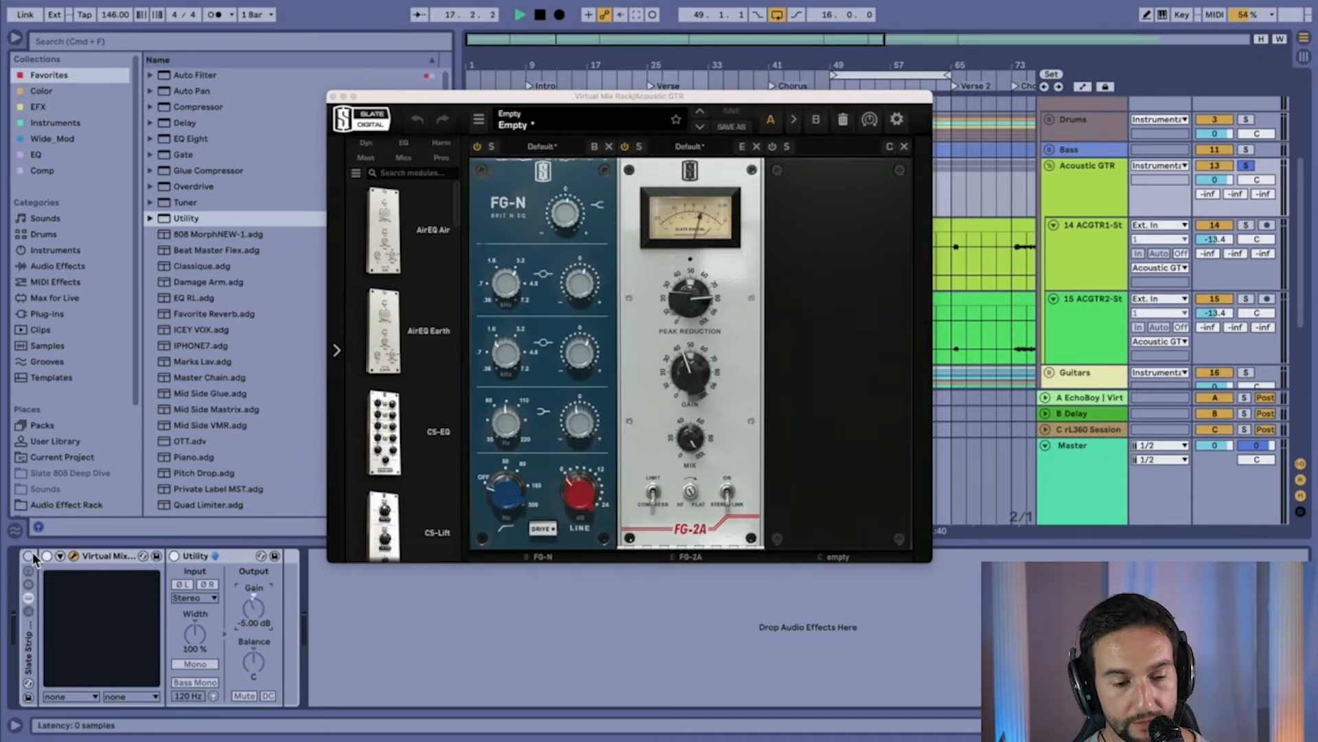
{"action": "left_click", "coordinate": [28, 556]}
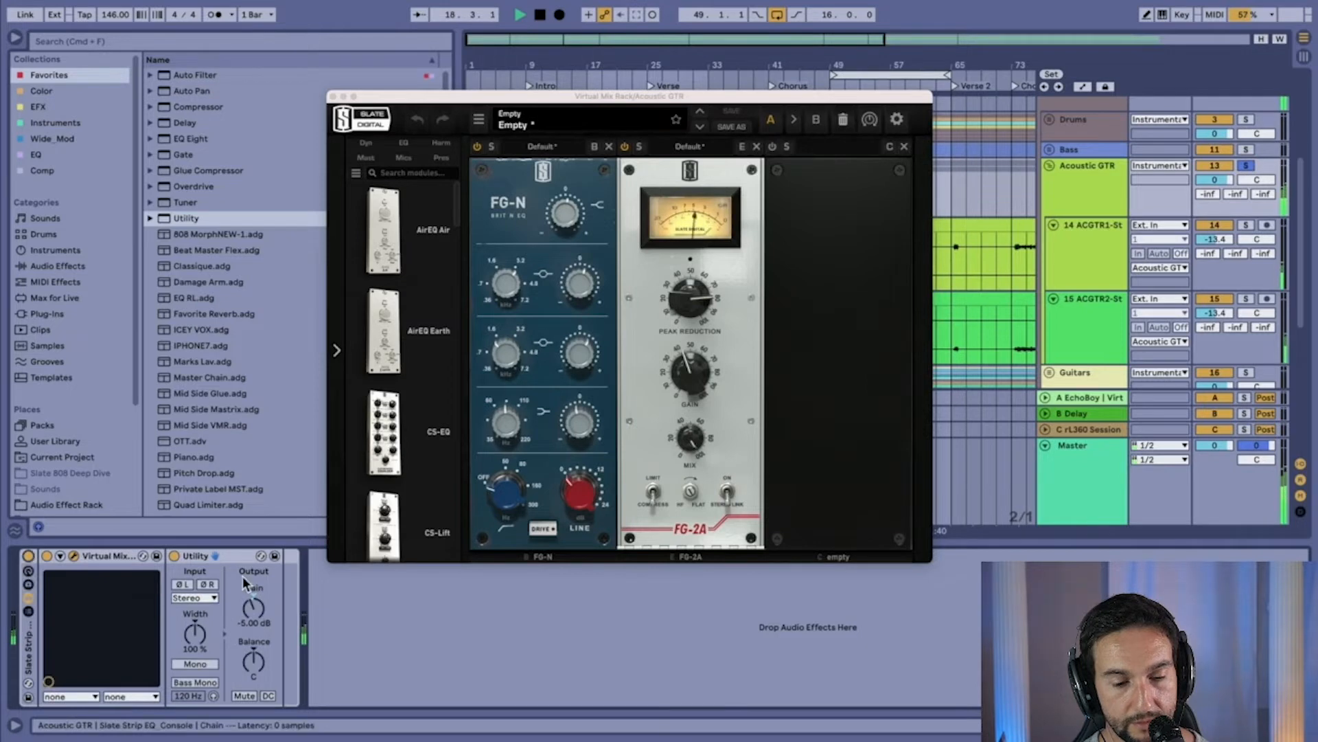
{"action": "left_click", "coordinate": [259, 602]}
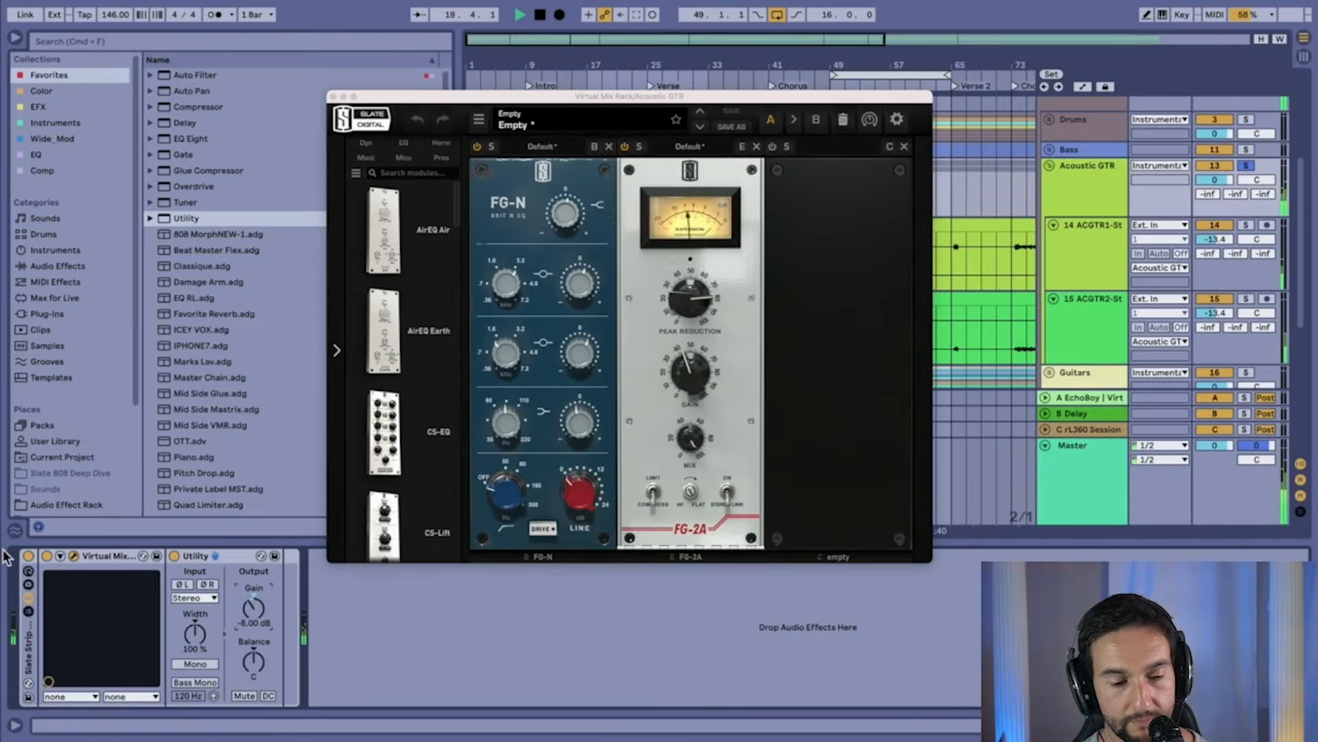
- Bypass and reactivate the Slate Strip rack to compare at matched level, stop playback and delete the Utility
{"action": "left_click", "coordinate": [28, 556]}
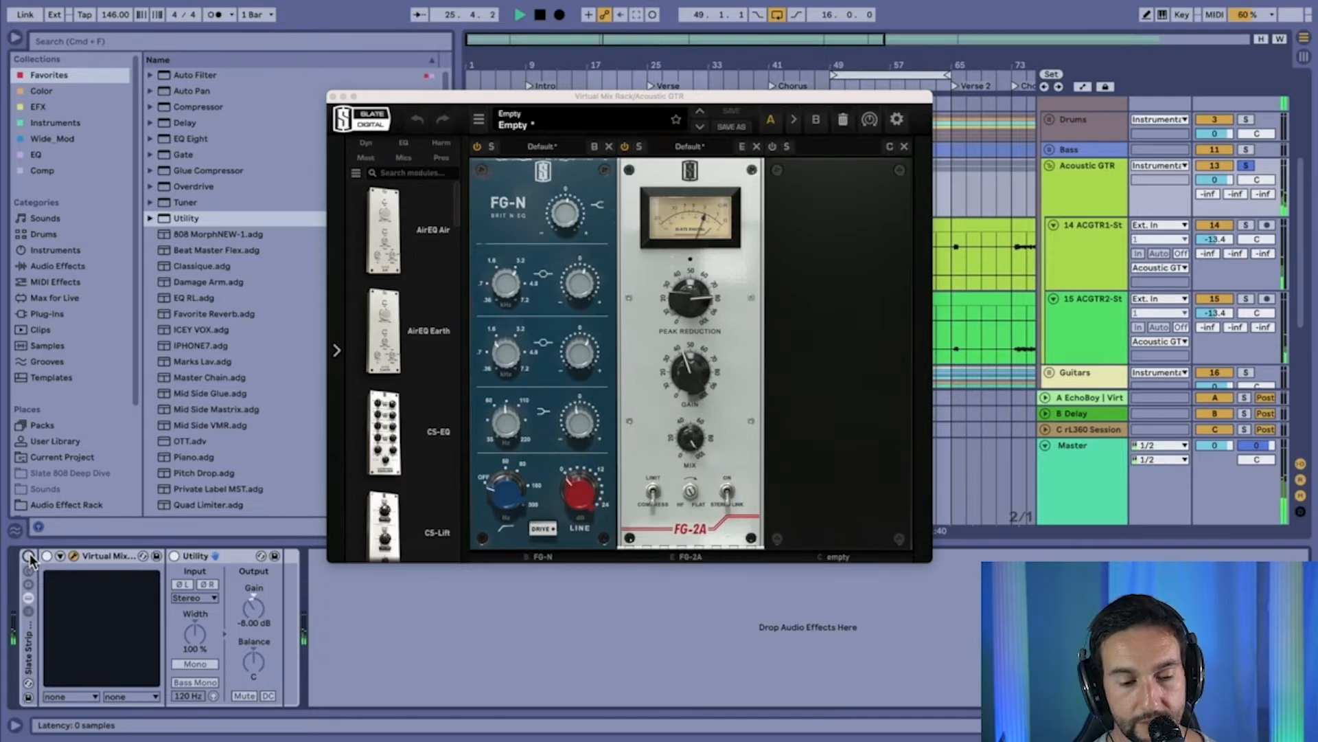
{"action": "left_click", "coordinate": [28, 557]}
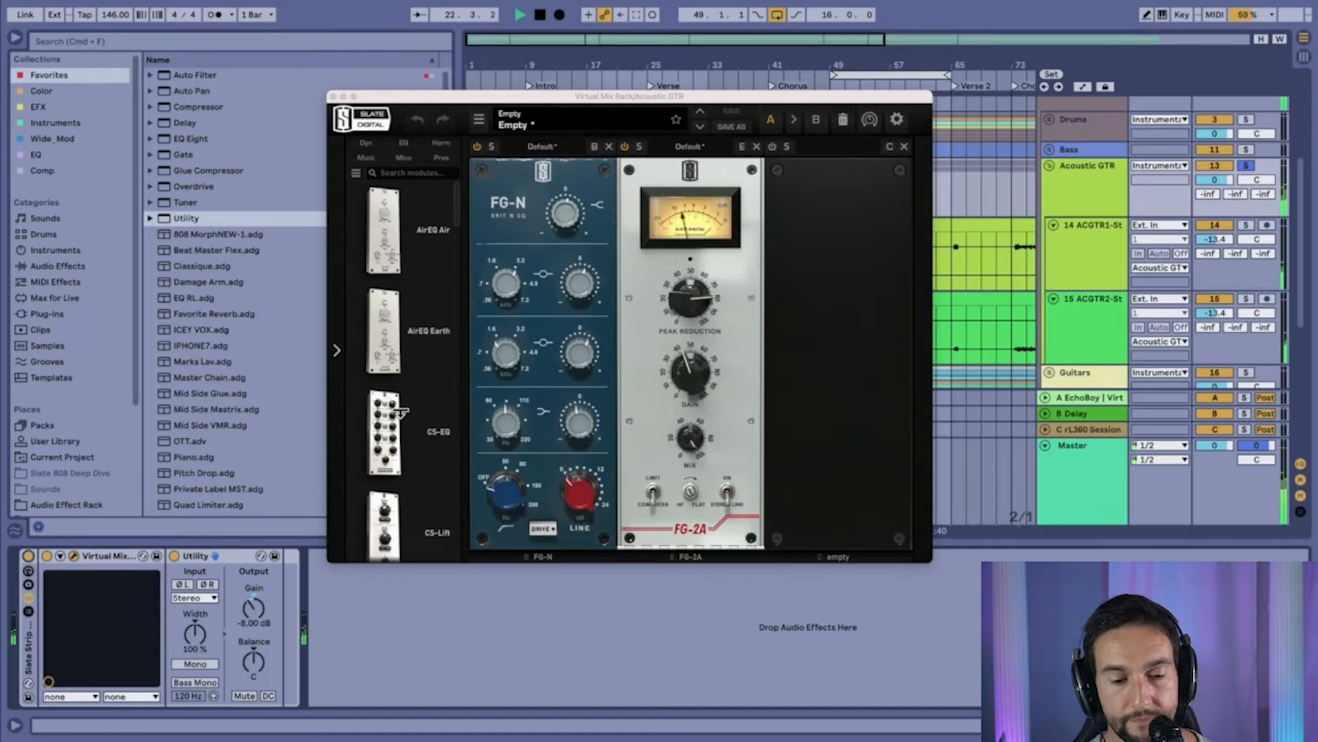
{"action": "key", "text": "space"}
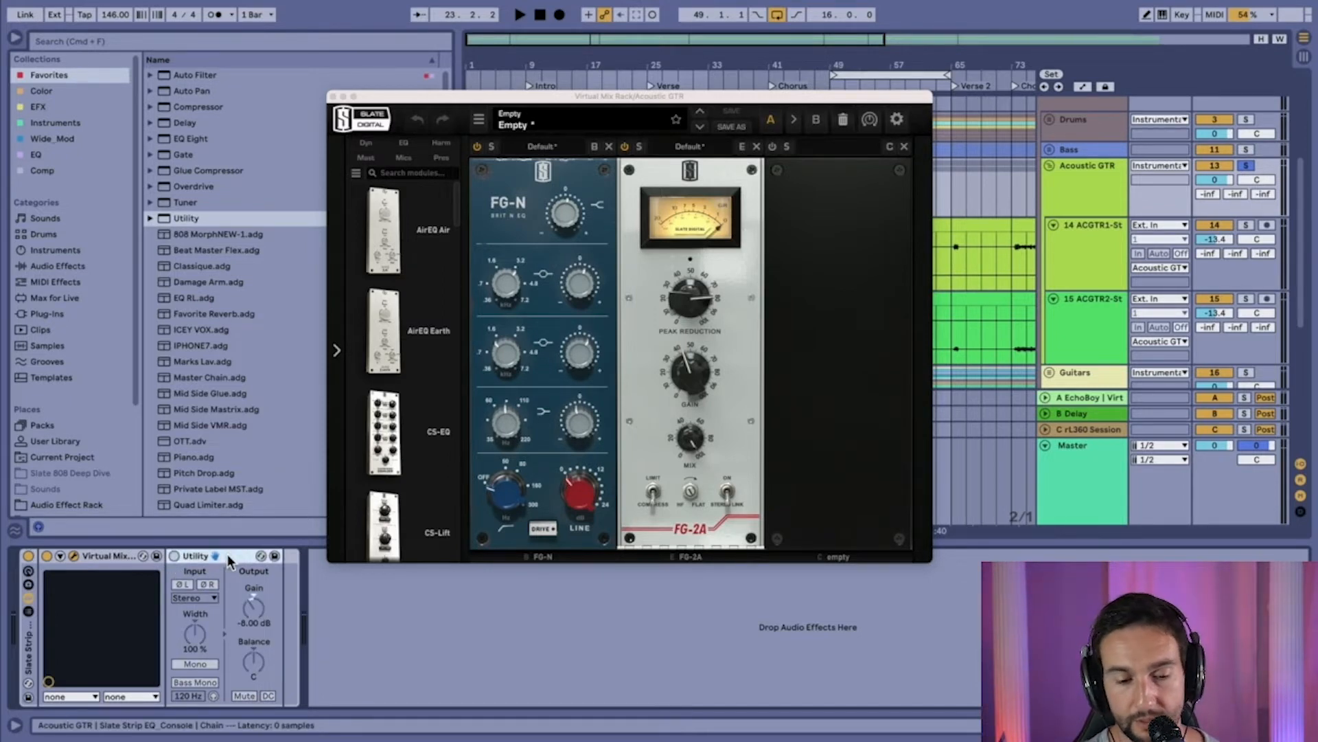
{"action": "key", "text": "Delete"}
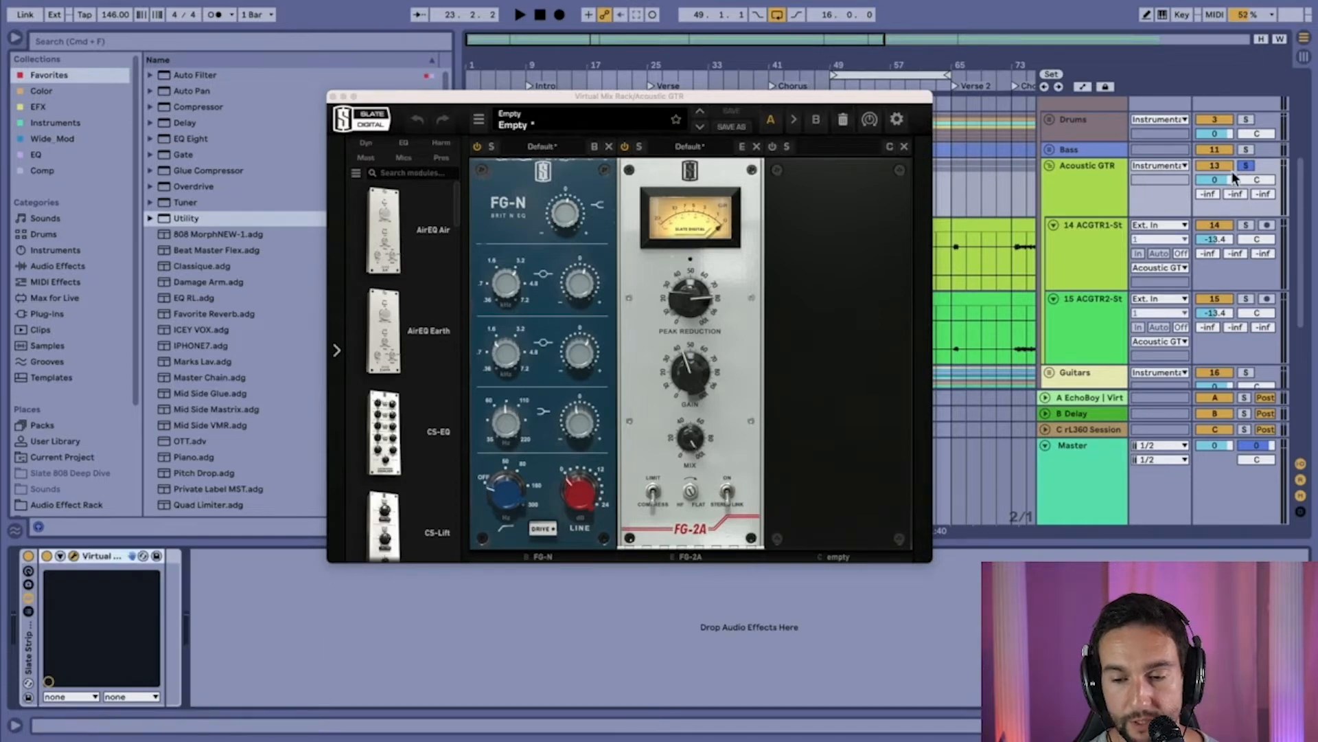
- Unsolo the Acoustic GTR group, play from bar 17, and mute and unmute the group to compare the full mix without and with it
{"action": "left_click", "coordinate": [1110, 194]}
{"action": "key", "text": "space"}
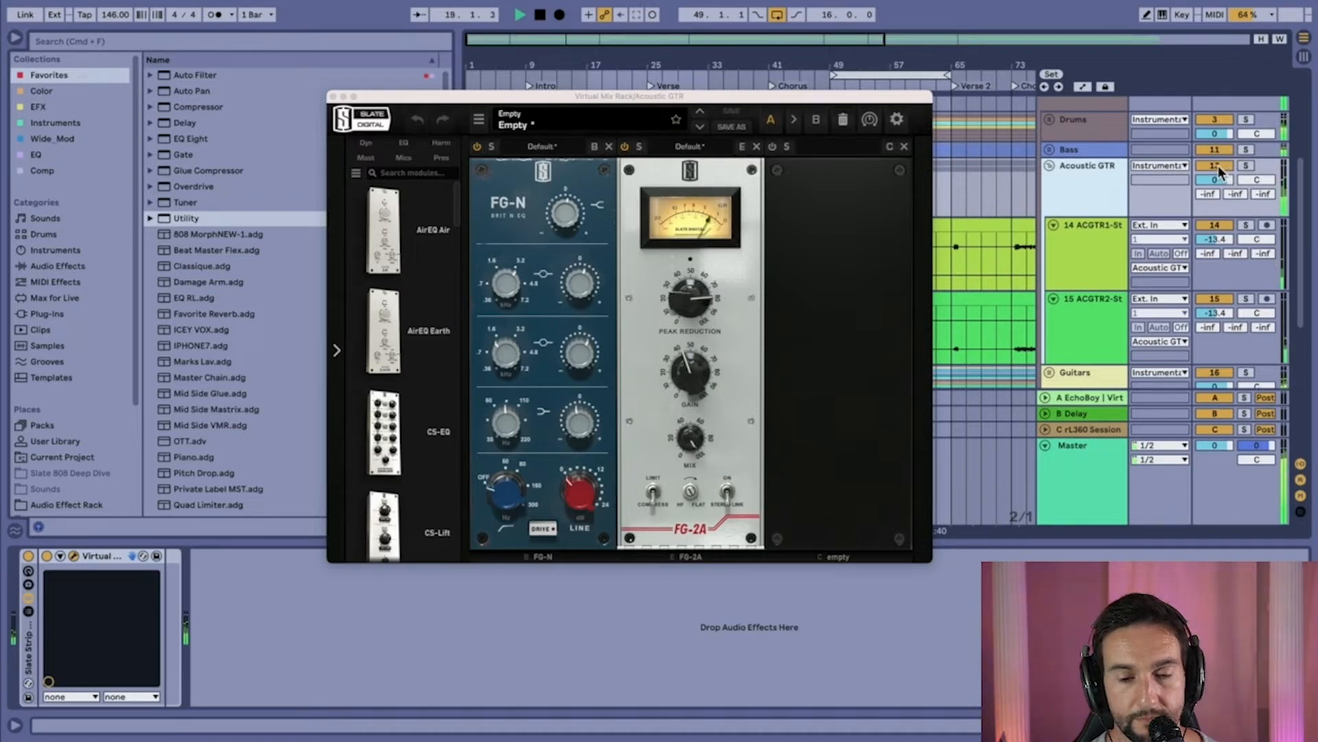
{"action": "left_click", "coordinate": [1218, 166]}
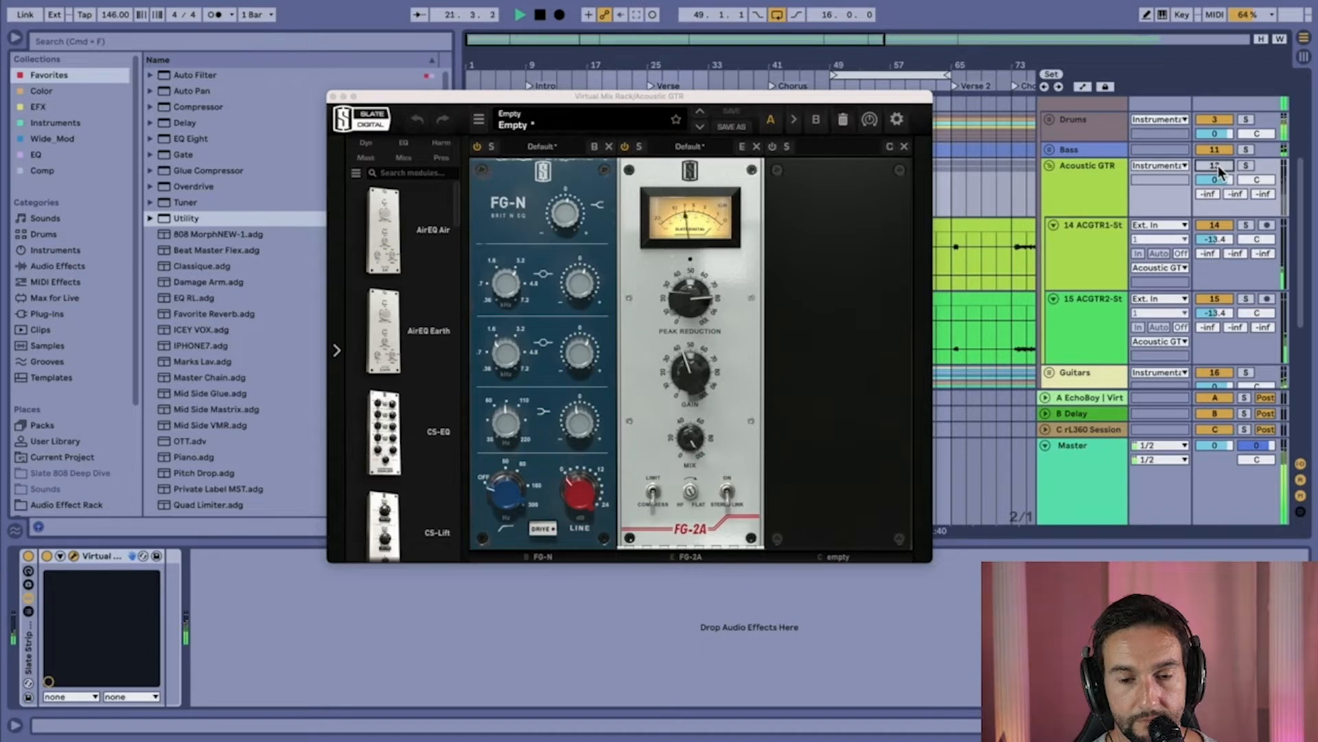
{"action": "left_click", "coordinate": [1218, 166]}
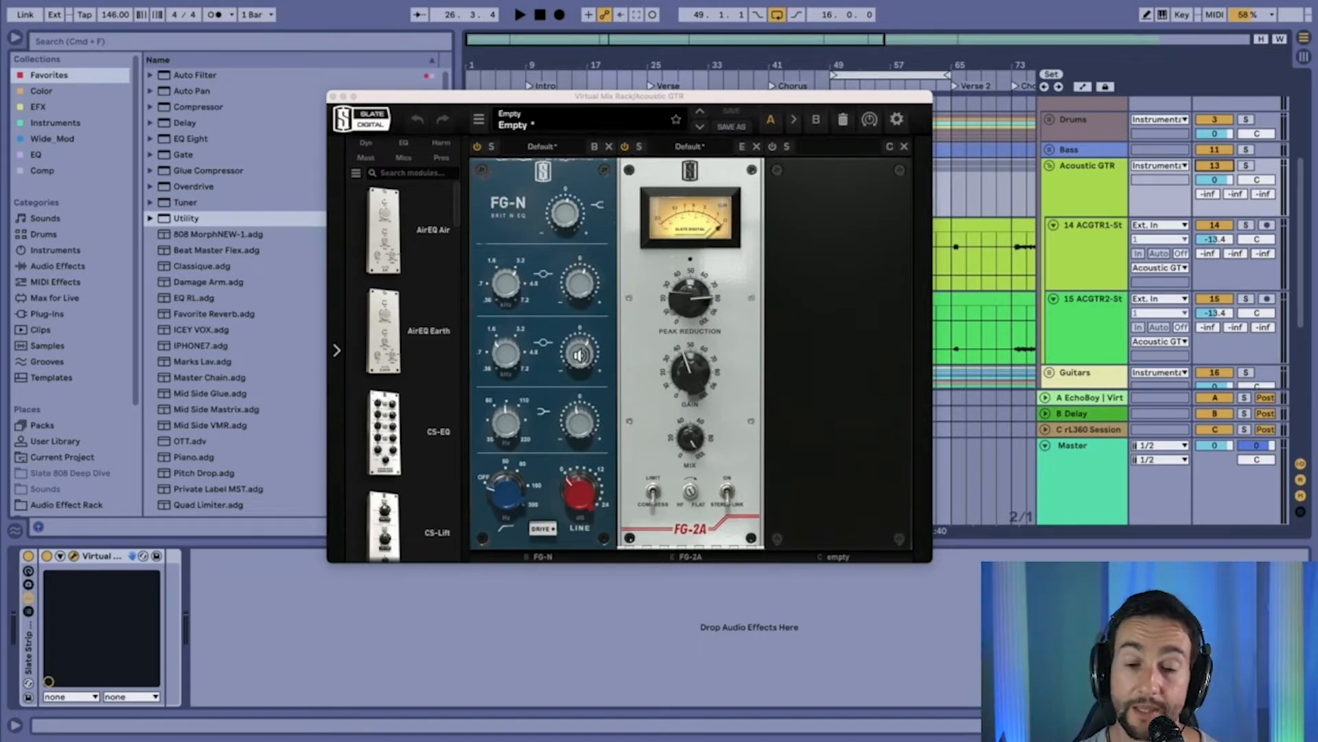
- Boost the gain of FG-N's second midrange band during playback, solo the Acoustic GTR group to hear it, and stop playback
{"action": "key", "text": "space"}
{"action": "left_click_drag", "start_coordinate": [583, 353], "coordinate": [596, 301]}
{"action": "left_click", "coordinate": [1246, 166]}
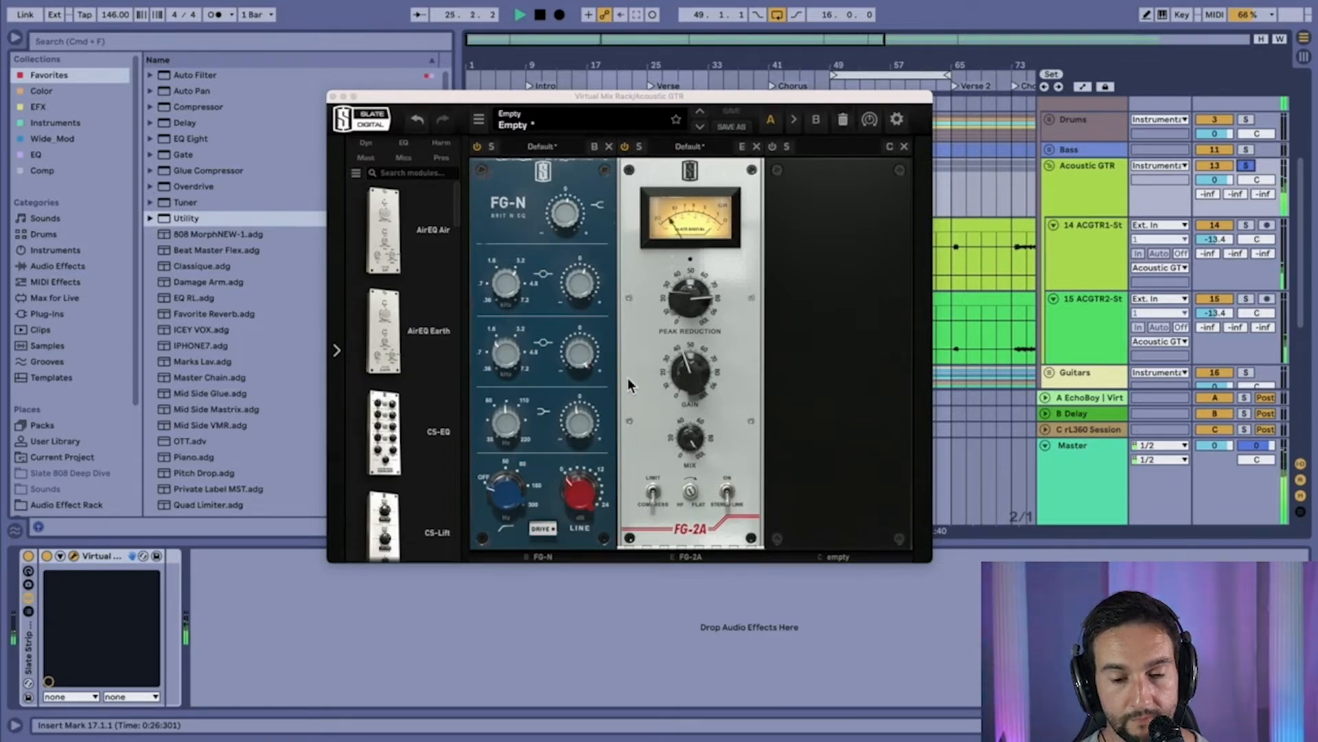
{"action": "key", "text": "space"}
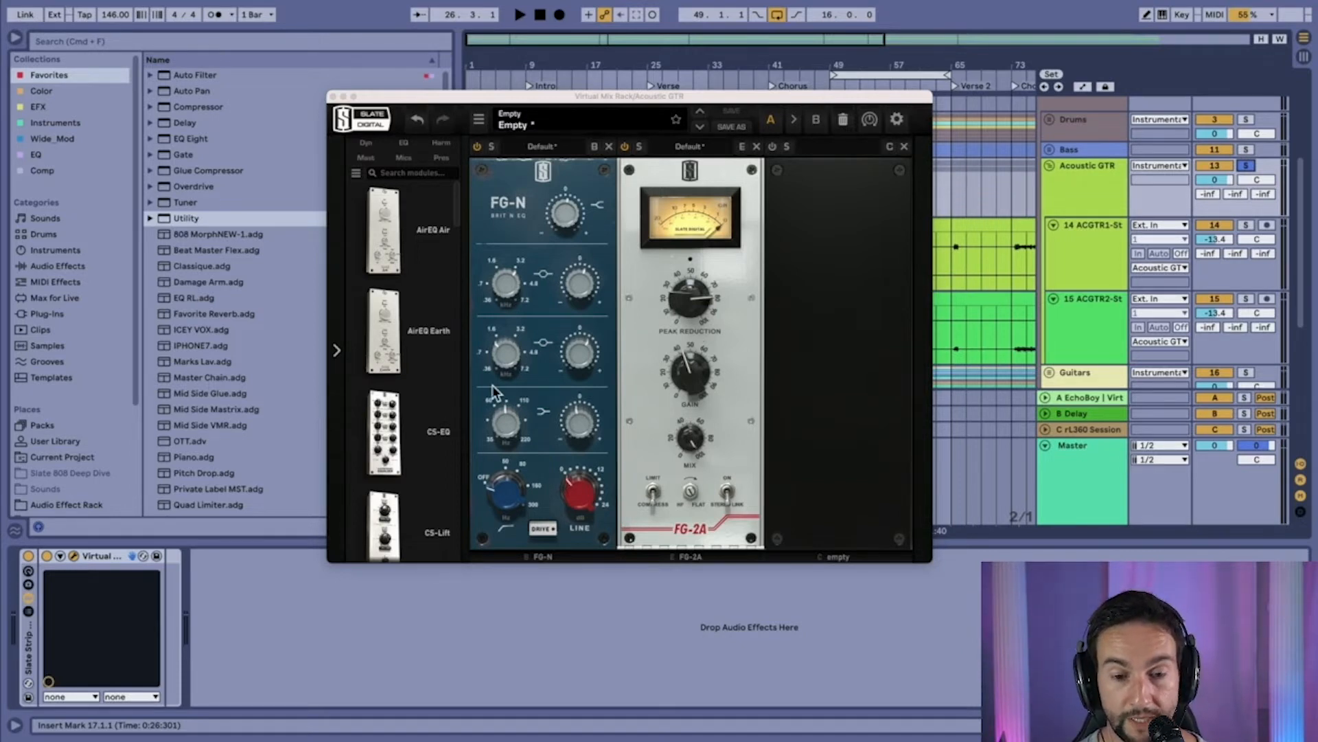
{"action": "left_click", "coordinate": [570, 180]}
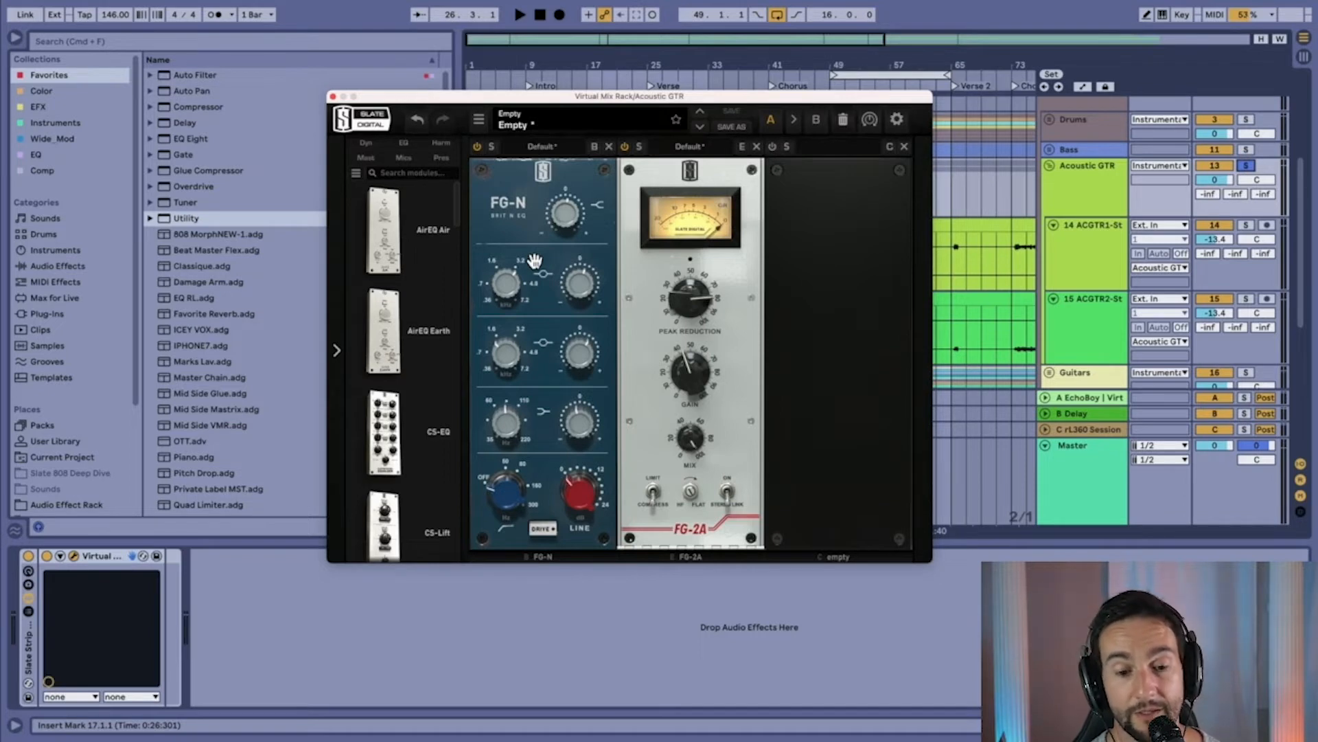
- Insert an FG-S module ahead of FG-N in Virtual Mix Rack, remove it again and close the plug-in window
{"action": "scroll", "coordinate": [414, 417], "scroll_direction": "down", "scroll_amount": 8}
{"action": "scroll", "coordinate": [415, 418], "scroll_direction": "down", "scroll_amount": 6}
{"action": "scroll", "coordinate": [415, 418], "scroll_direction": "down", "scroll_amount": 3}
{"action": "left_click_drag", "start_coordinate": [410, 417], "coordinate": [526, 332]}
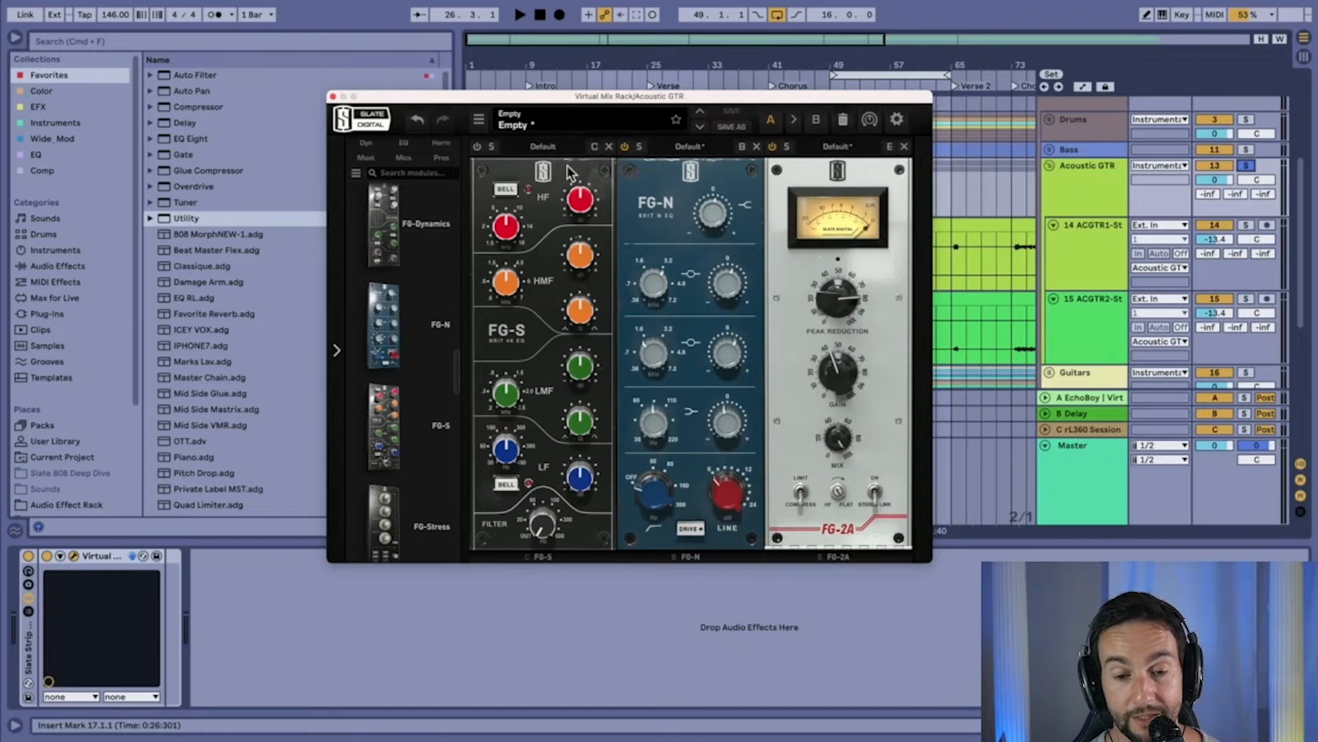
{"action": "left_click", "coordinate": [609, 146]}
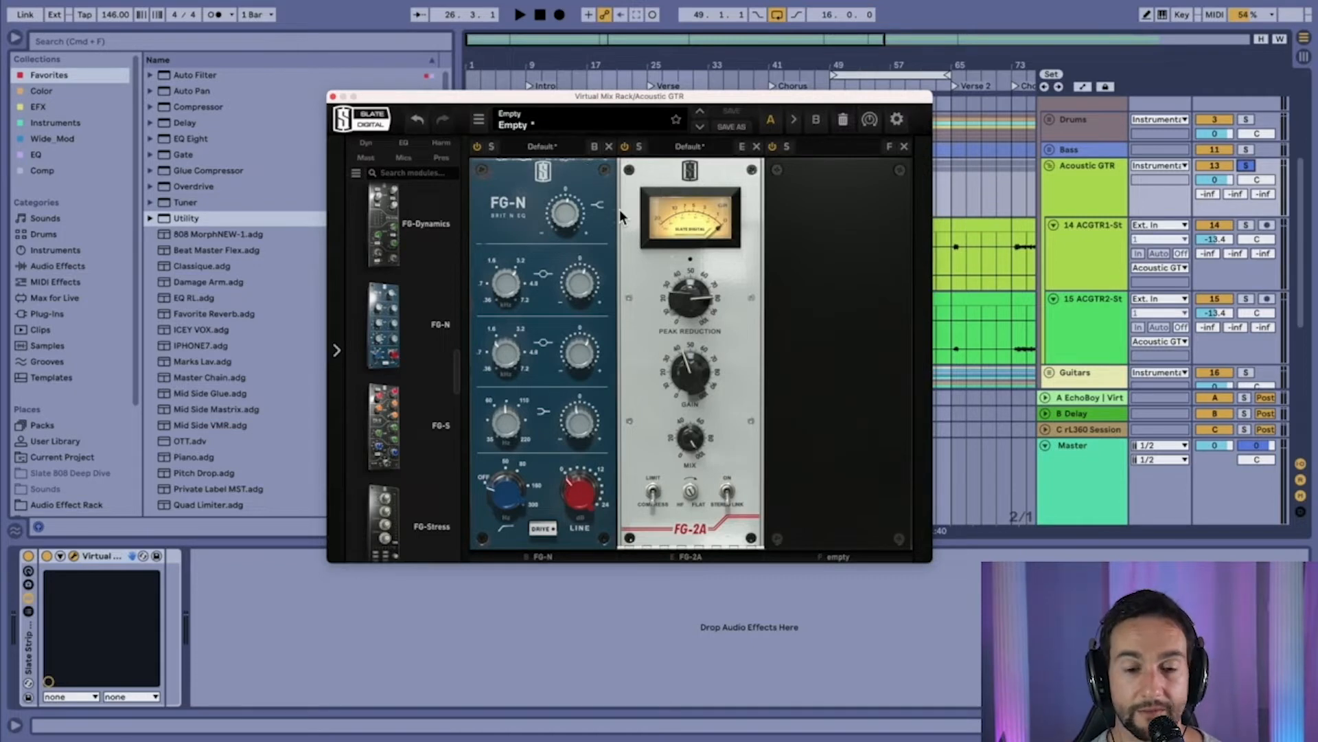
{"action": "left_click", "coordinate": [332, 97]}
- Load Slate Strip EQ_Console.adg from the EQ collection onto the Acoustic GTR group, close its plug-in window and delete the added rack
{"action": "left_click", "coordinate": [27, 155]}
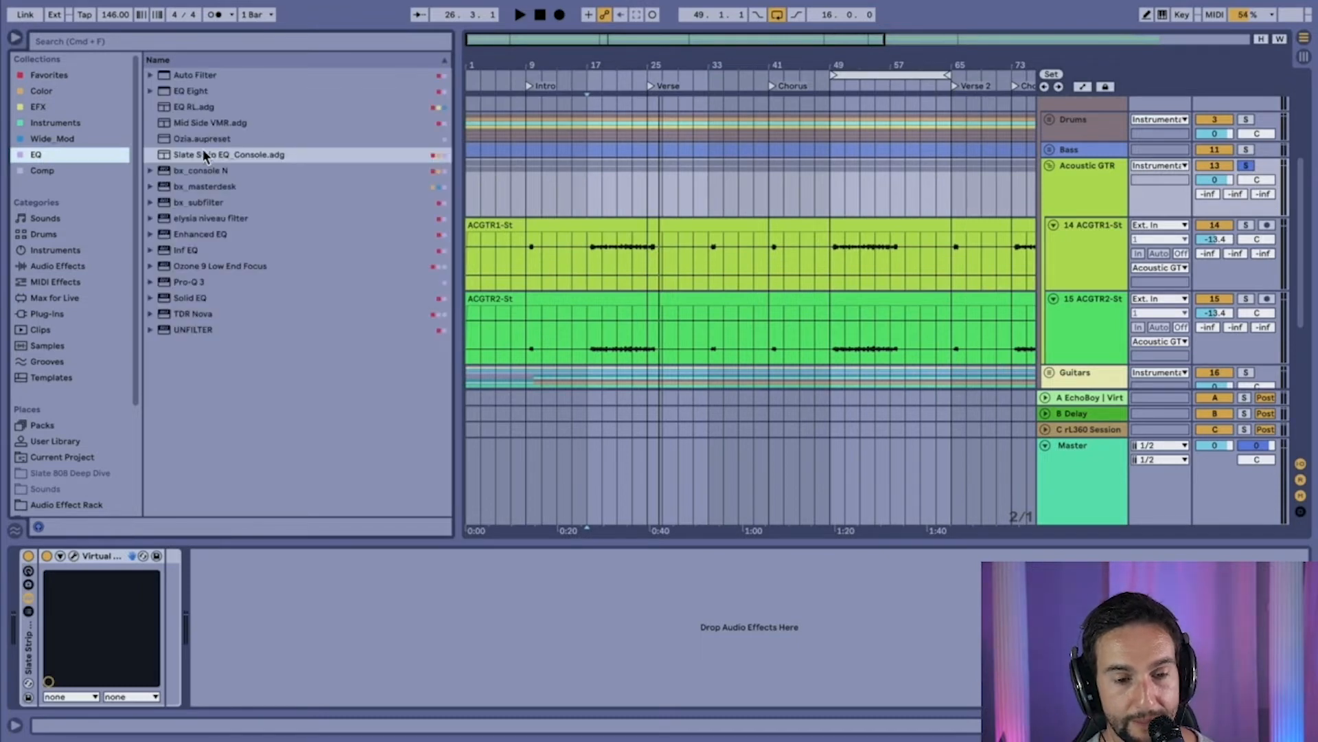
{"action": "double_click", "coordinate": [203, 151]}
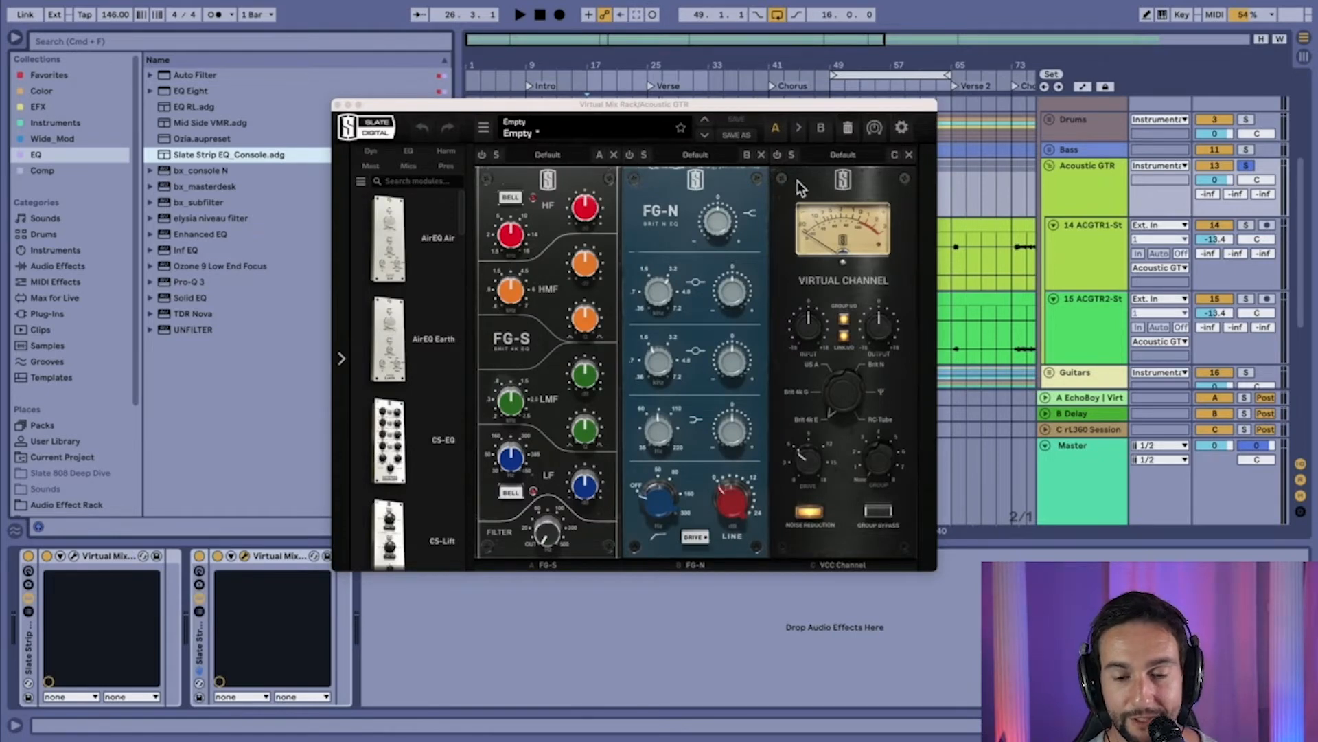
{"action": "left_click", "coordinate": [338, 105]}
{"action": "left_click", "coordinate": [201, 658]}
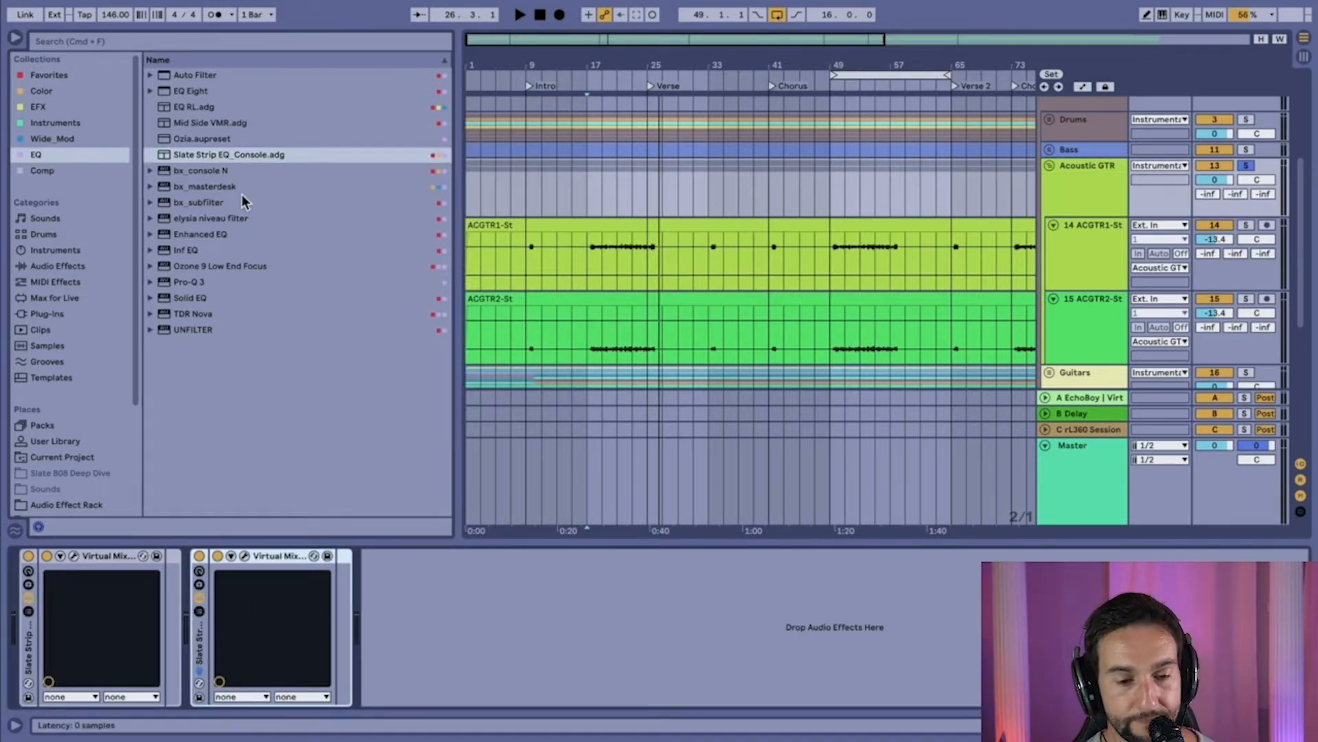
{"action": "key", "text": "Delete"}
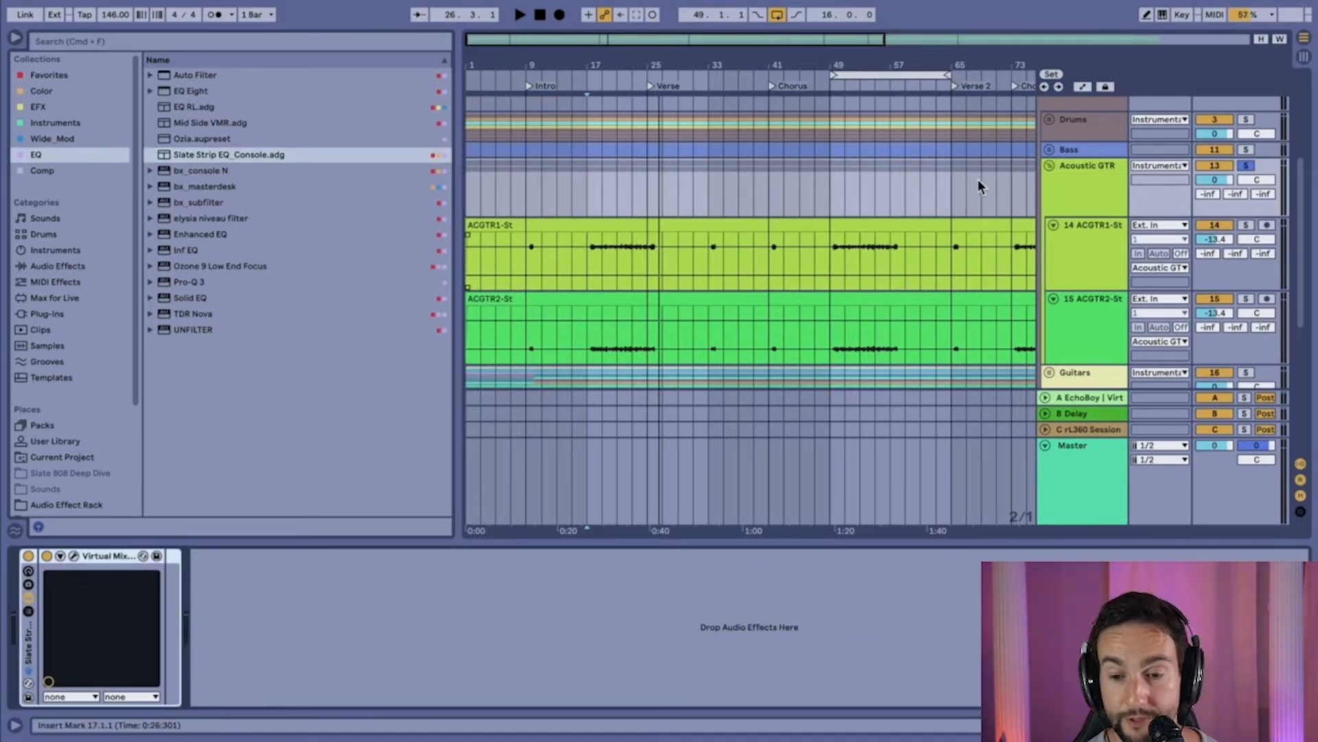
- Unsolo and fold the Acoustic GTR group, and unfold the Guitars group to show its tracks
{"action": "left_click", "coordinate": [1095, 191]}
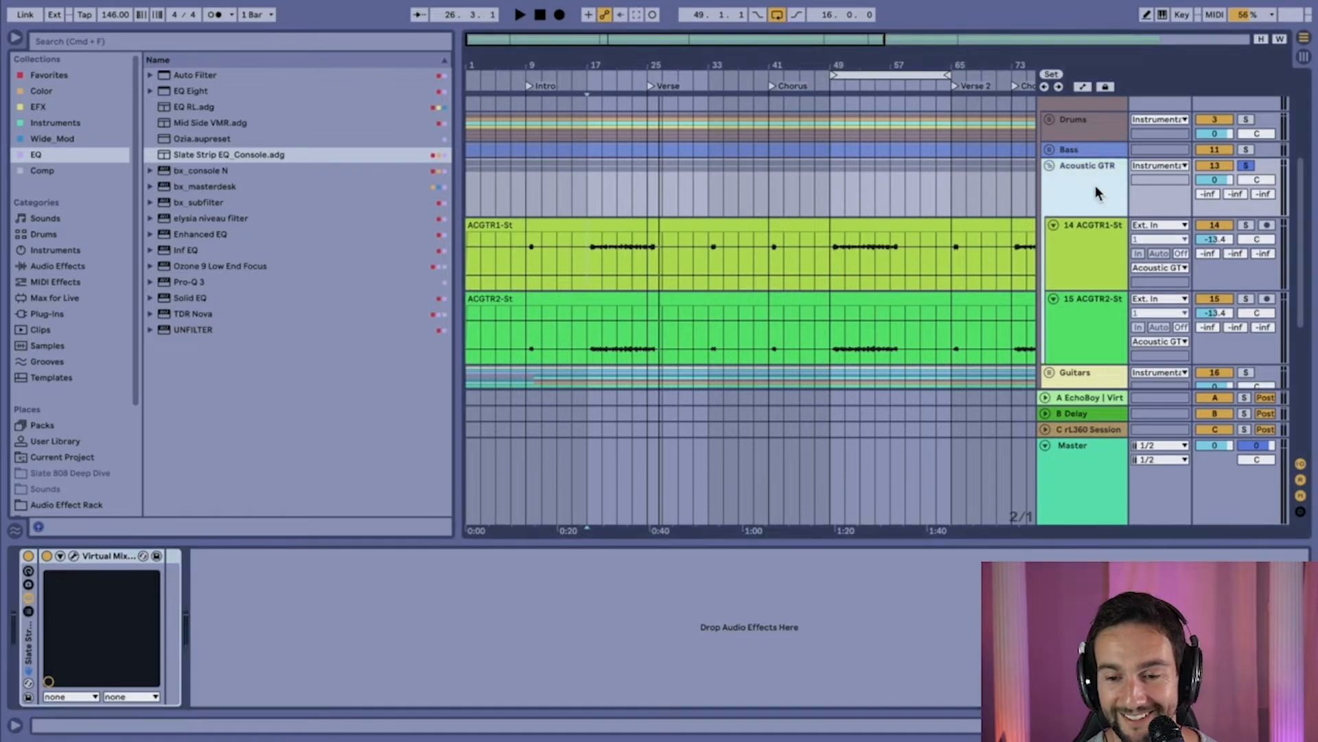
{"action": "left_click", "coordinate": [1048, 166]}
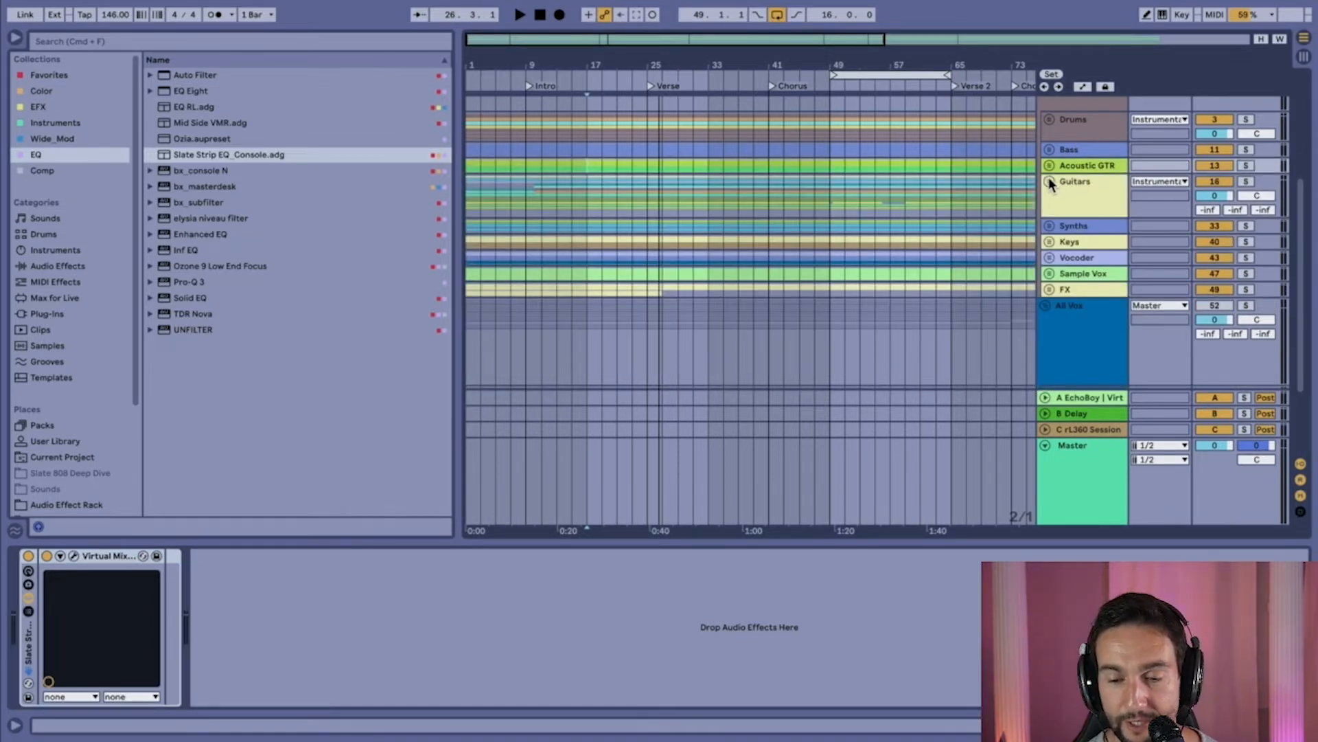
{"action": "left_click", "coordinate": [1048, 180]}
{"action": "scroll", "coordinate": [1080, 234], "scroll_direction": "down", "scroll_amount": 5}
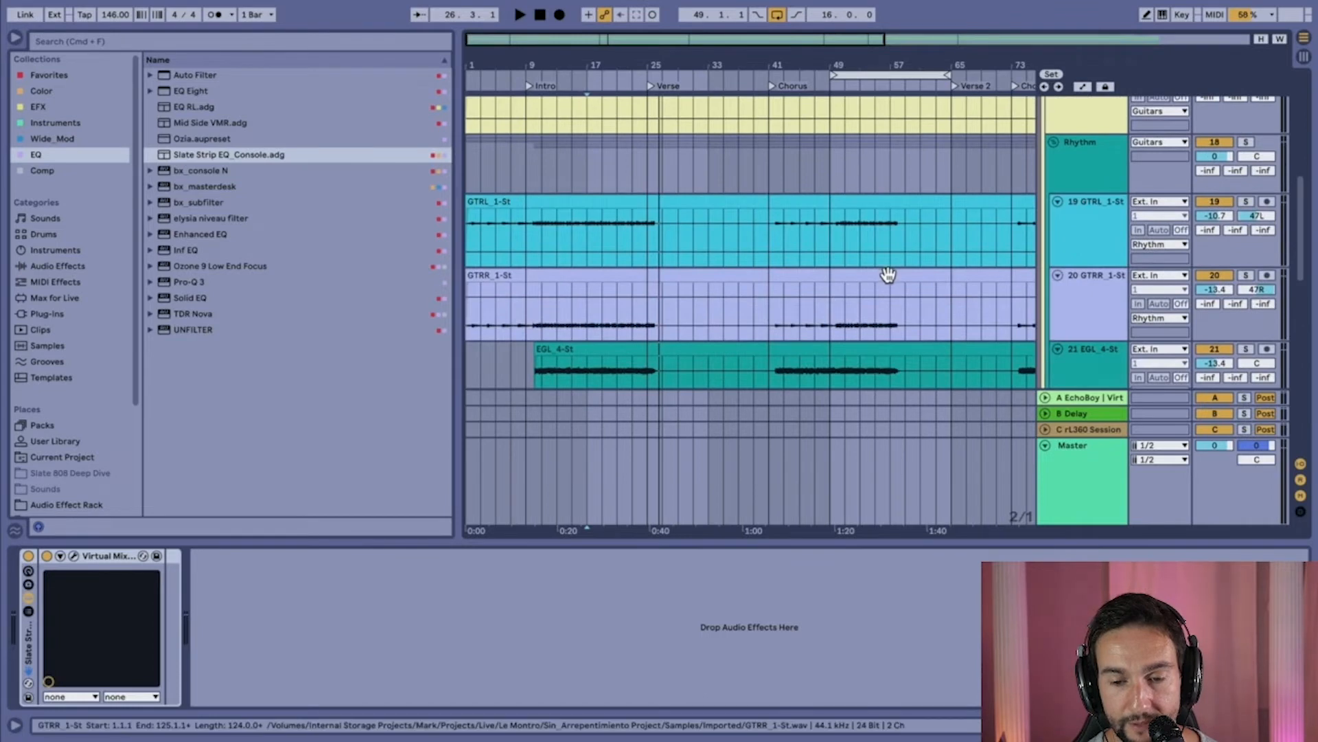
- Play the buya rara guitar track in the Guitars group from bar 105 to hear its rL360 Session movement, and stop playback
{"action": "scroll", "coordinate": [888, 274], "scroll_direction": "down", "scroll_amount": 3}
{"action": "scroll", "coordinate": [888, 275], "scroll_direction": "up", "scroll_amount": 3}
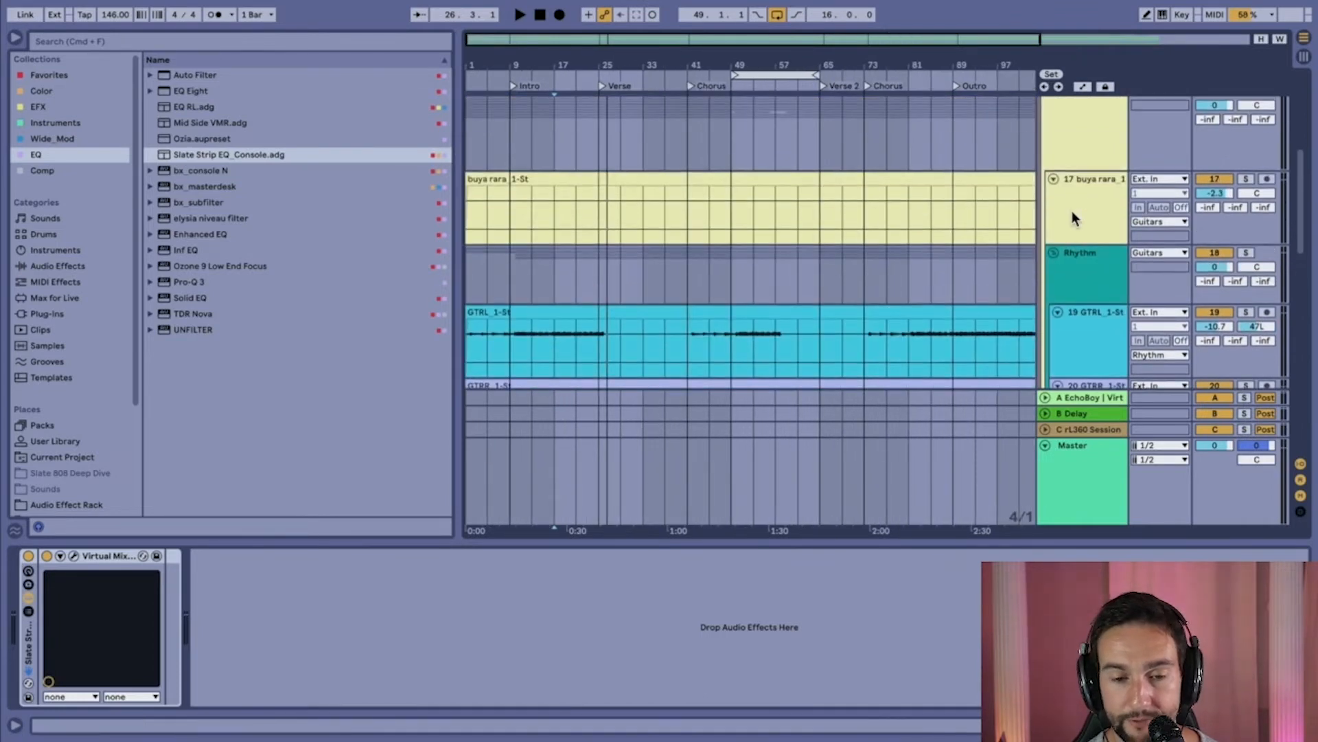
{"action": "scroll", "coordinate": [698, 249], "scroll_direction": "down", "scroll_amount": 3}
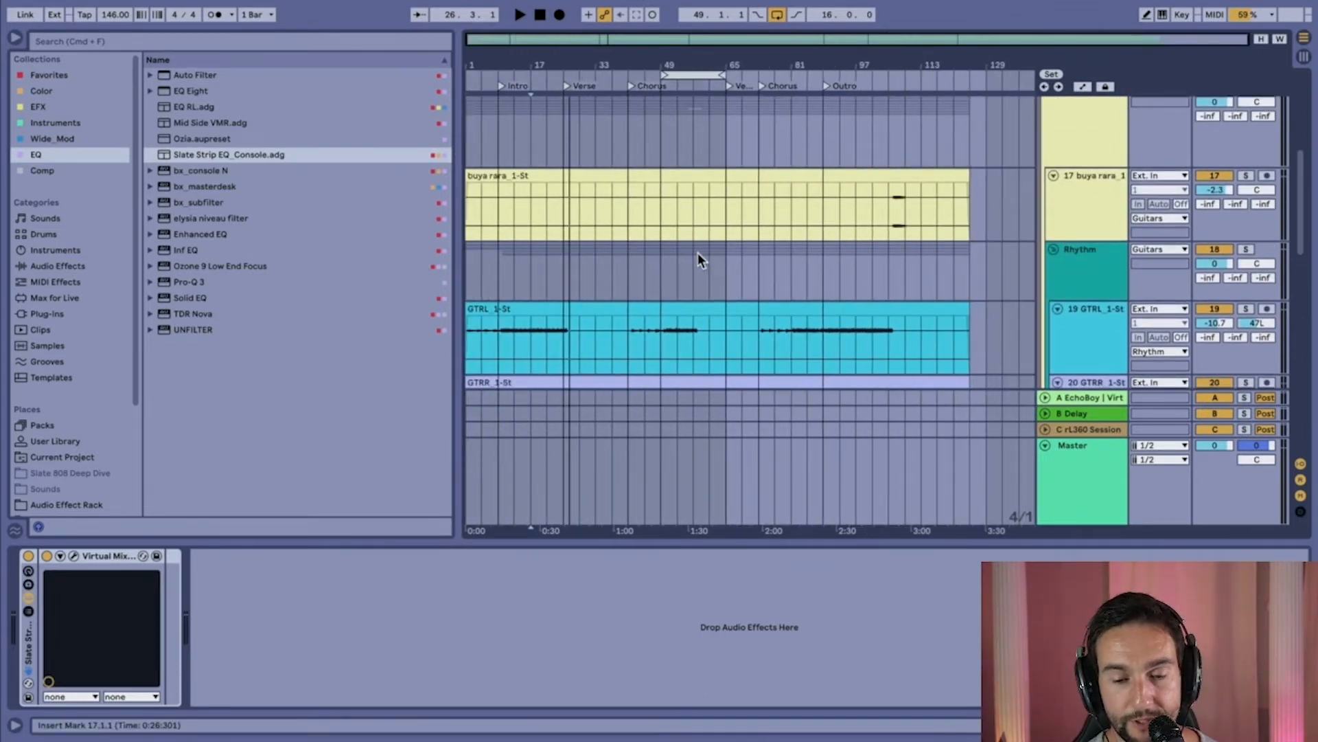
{"action": "left_click", "coordinate": [888, 217]}
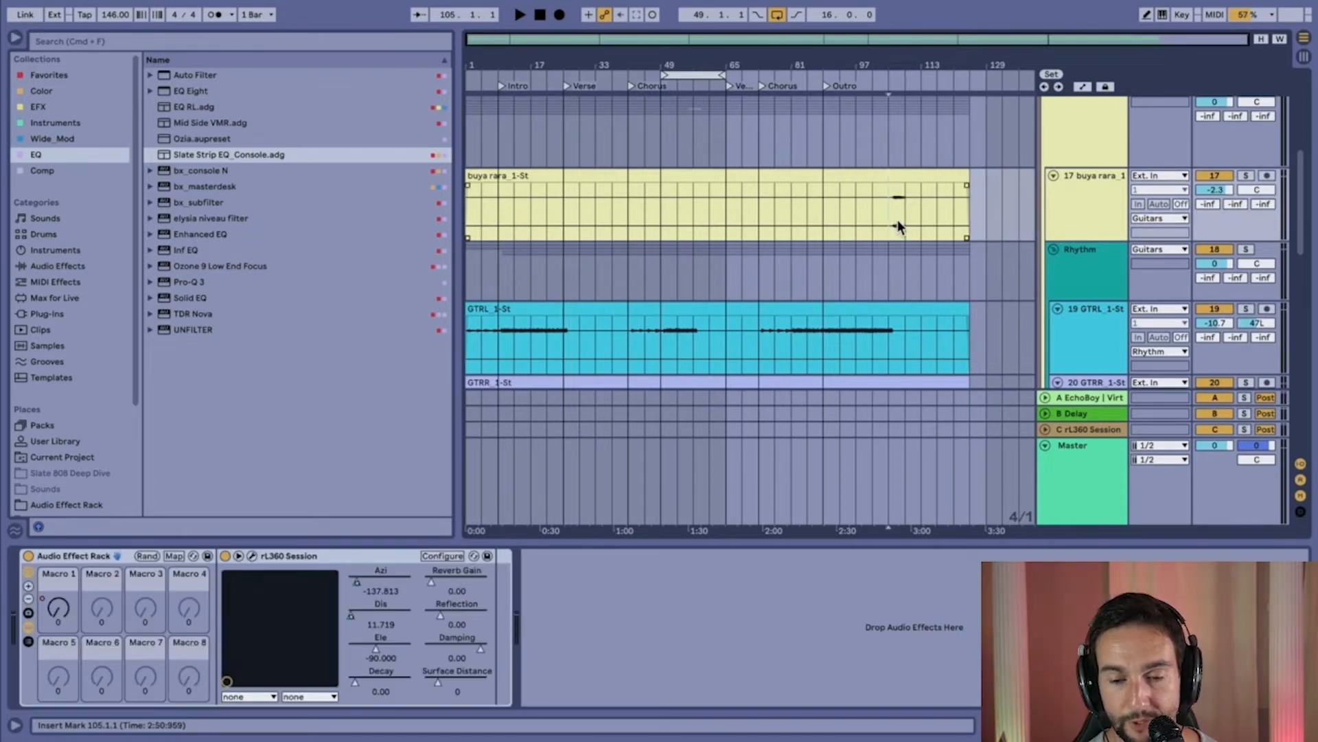
{"action": "key", "text": "space"}
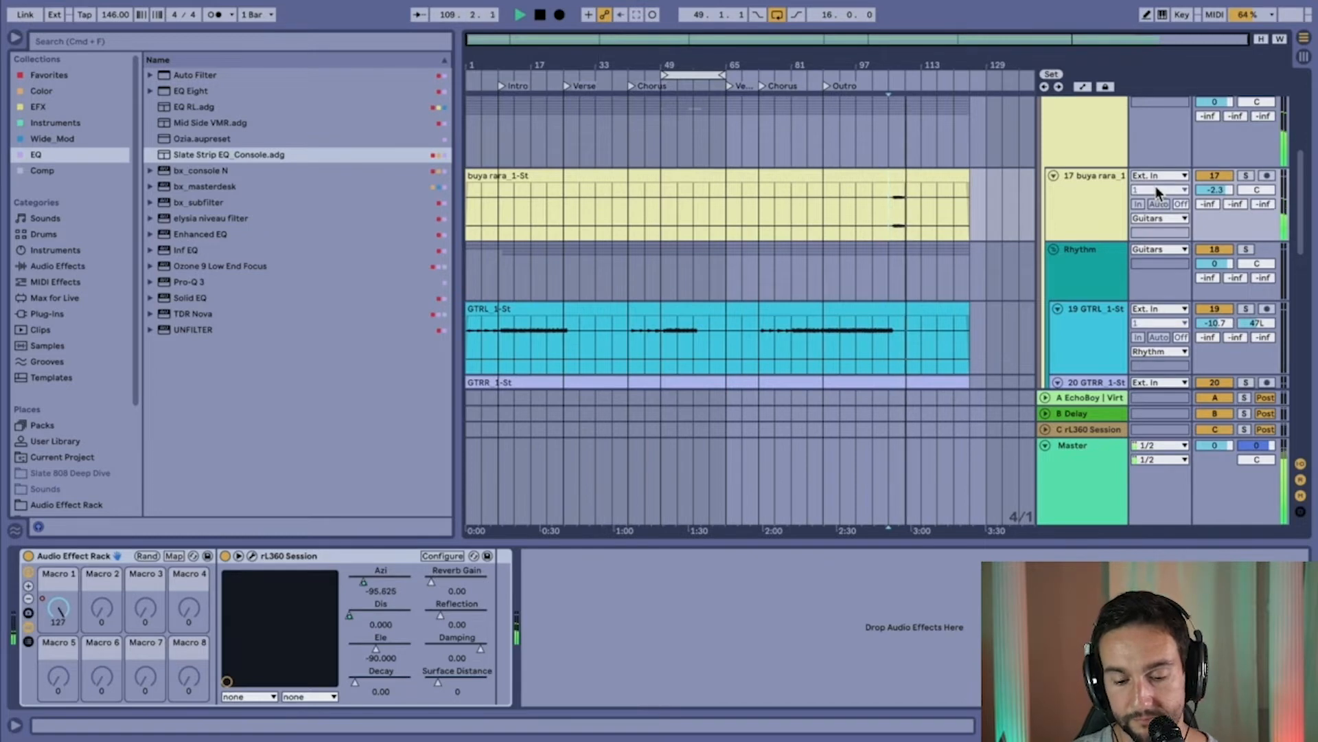
{"action": "key", "text": "space"}
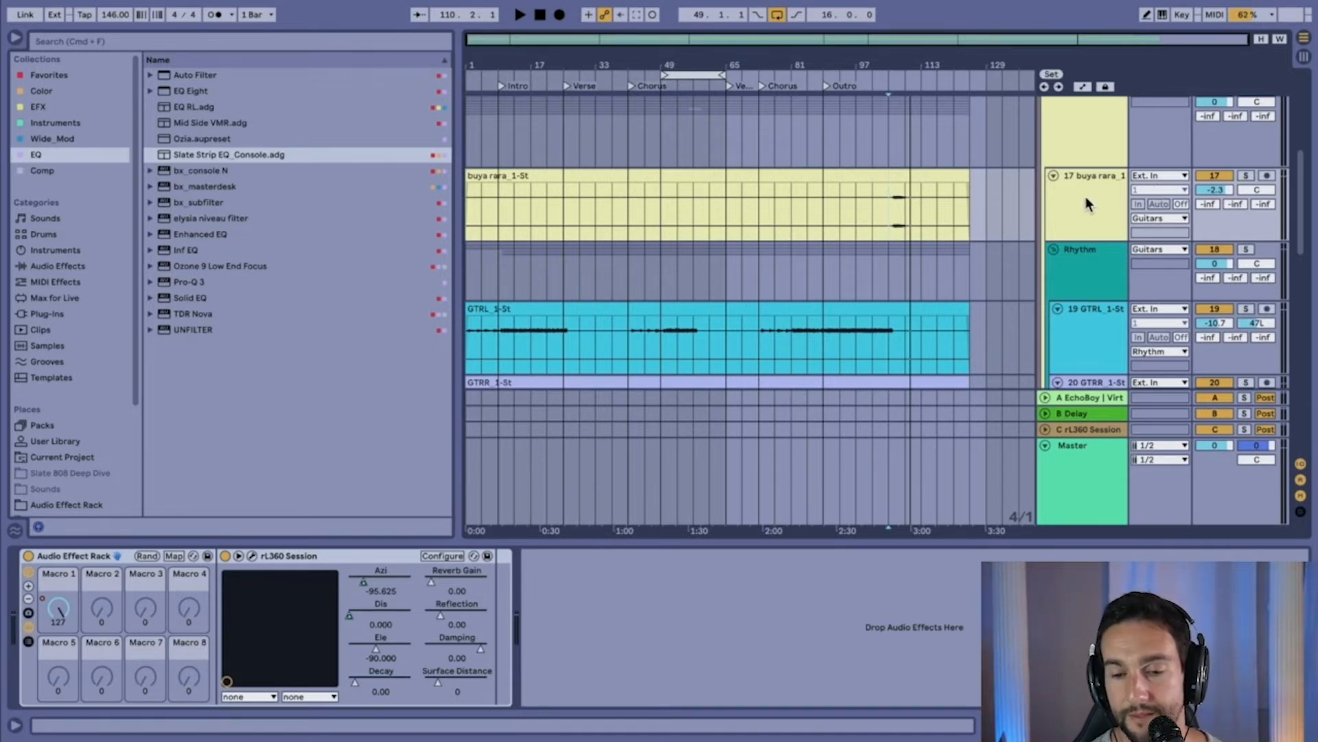
- Set the playback start back to bar 105 on the buya rara track and examine the guitar clips around the end of the Outro
{"action": "left_click", "coordinate": [893, 215]}
{"action": "scroll", "coordinate": [903, 219], "scroll_direction": "up", "scroll_amount": 5}
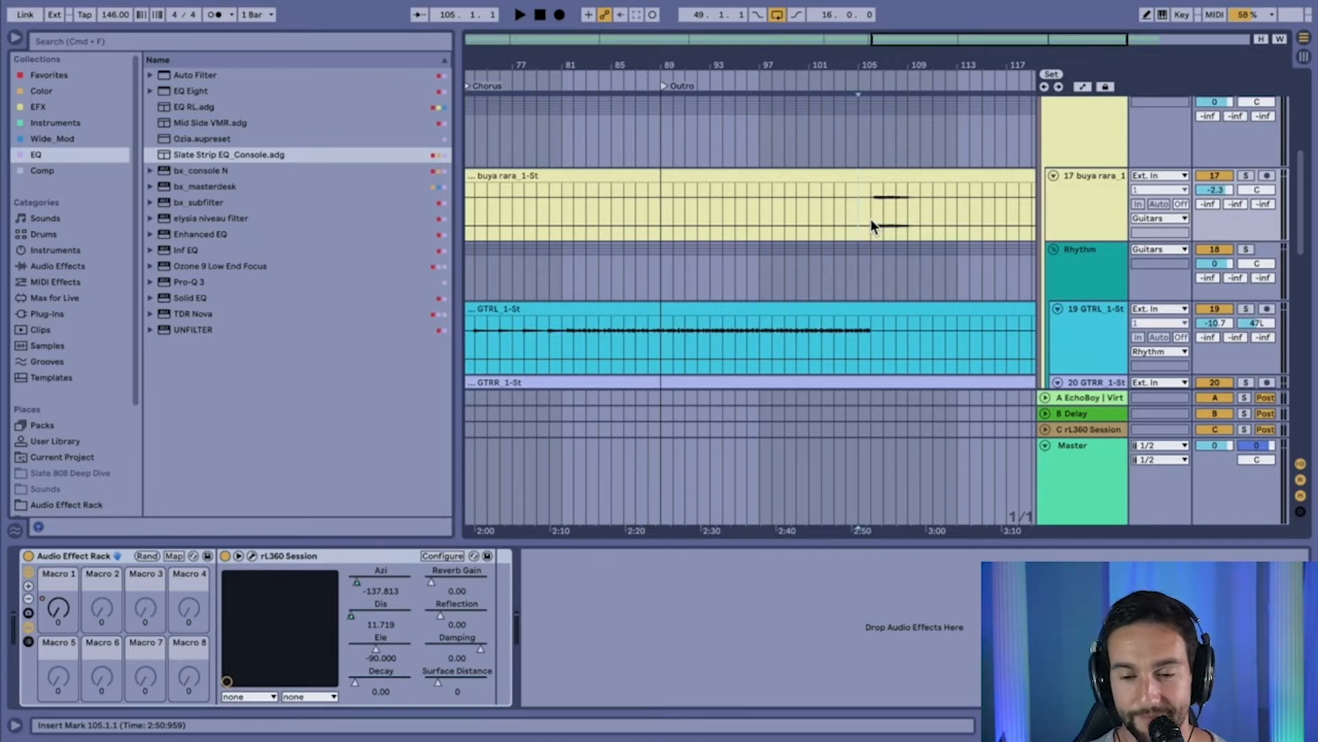
{"action": "scroll", "coordinate": [876, 200], "scroll_direction": "down", "scroll_amount": 5}
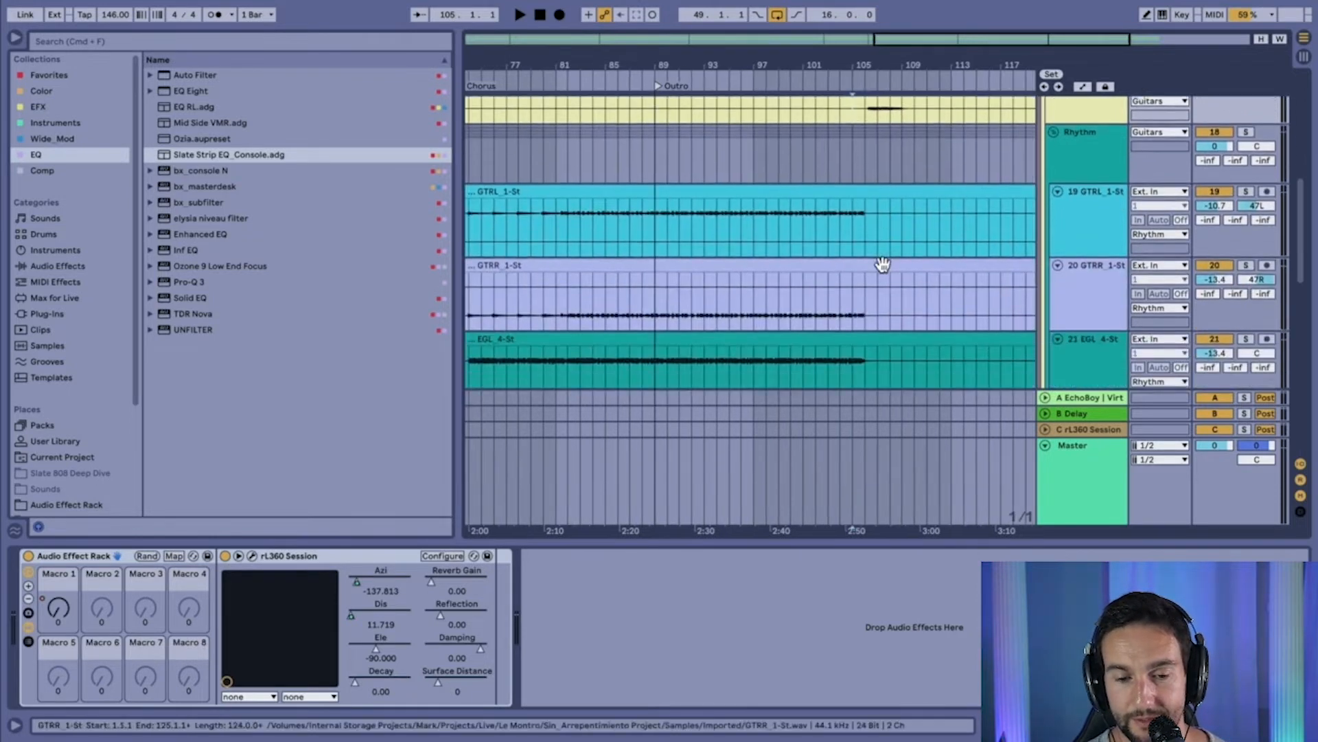
{"action": "scroll", "coordinate": [883, 265], "scroll_direction": "up", "scroll_amount": 3}
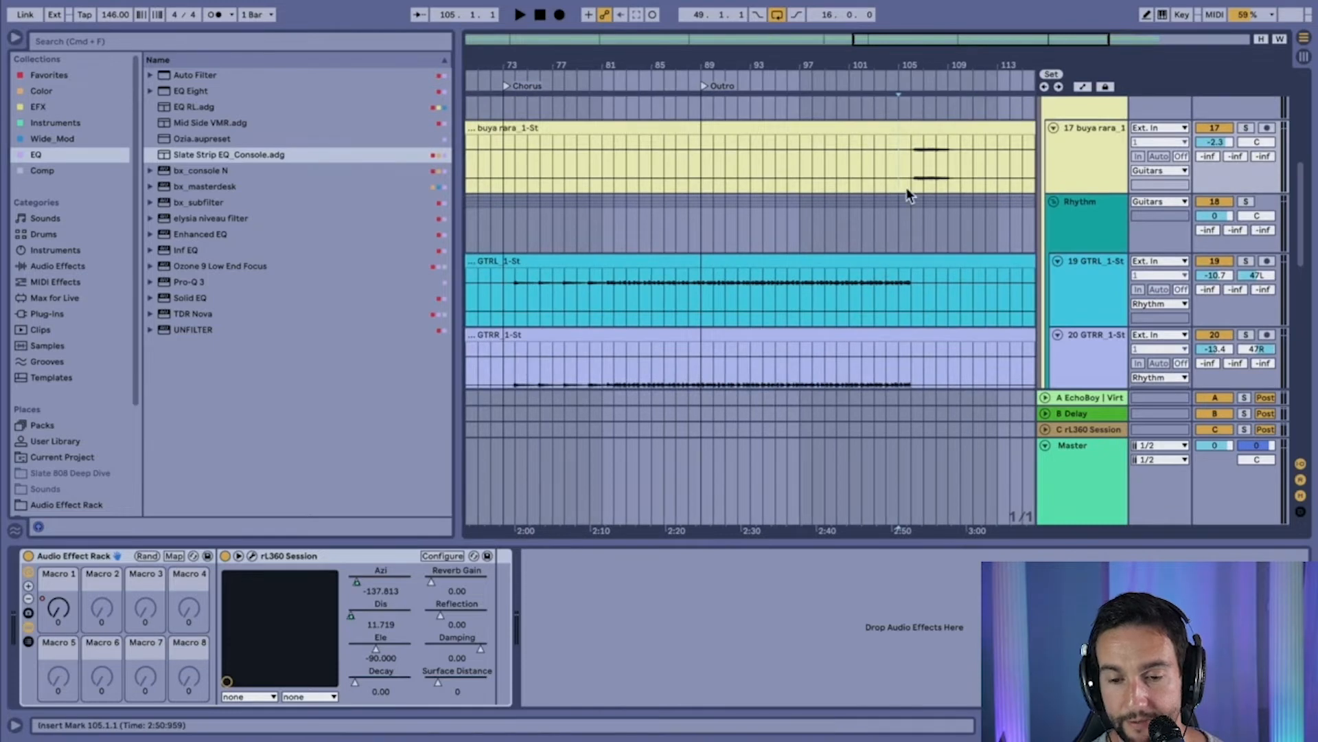
- Select the Rhythm group track, solo it and start playback
{"action": "scroll", "coordinate": [917, 175], "scroll_direction": "down", "scroll_amount": 3}
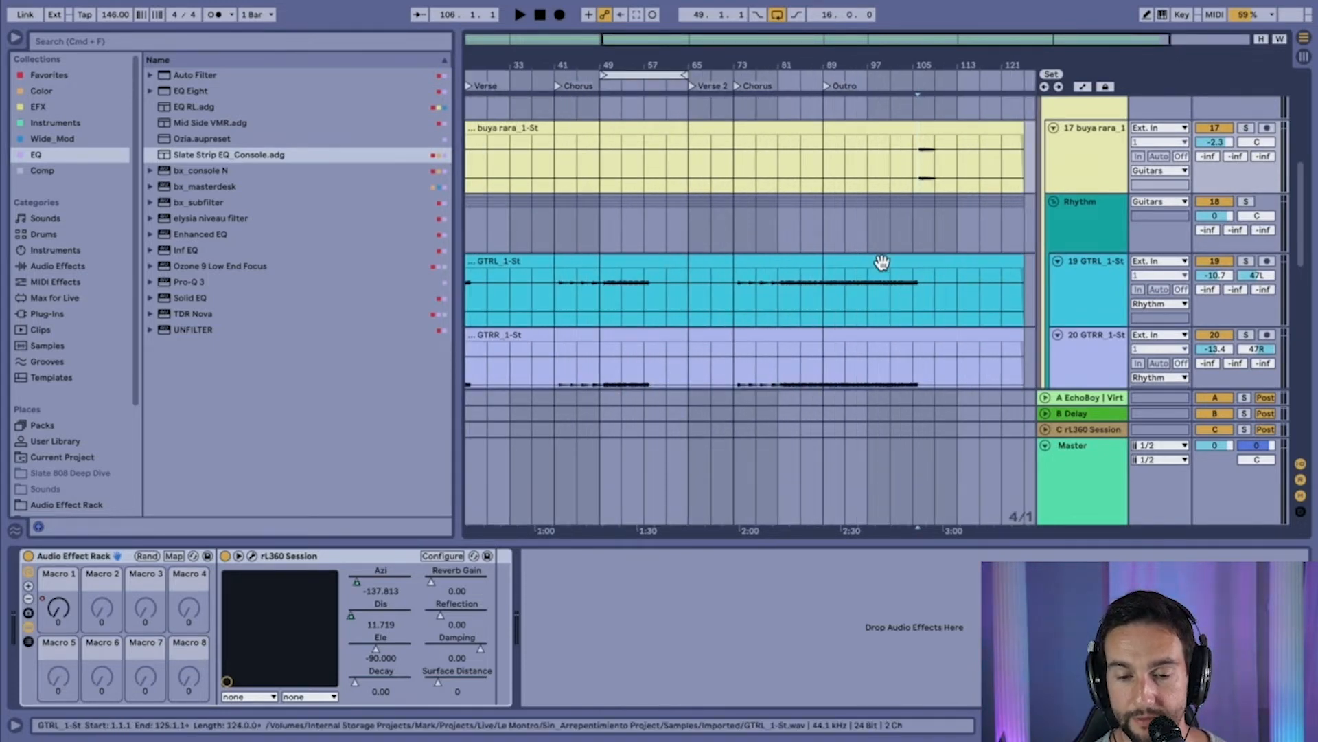
{"action": "scroll", "coordinate": [883, 262], "scroll_direction": "left", "scroll_amount": 4}
{"action": "scroll", "coordinate": [883, 262], "scroll_direction": "down", "scroll_amount": 2}
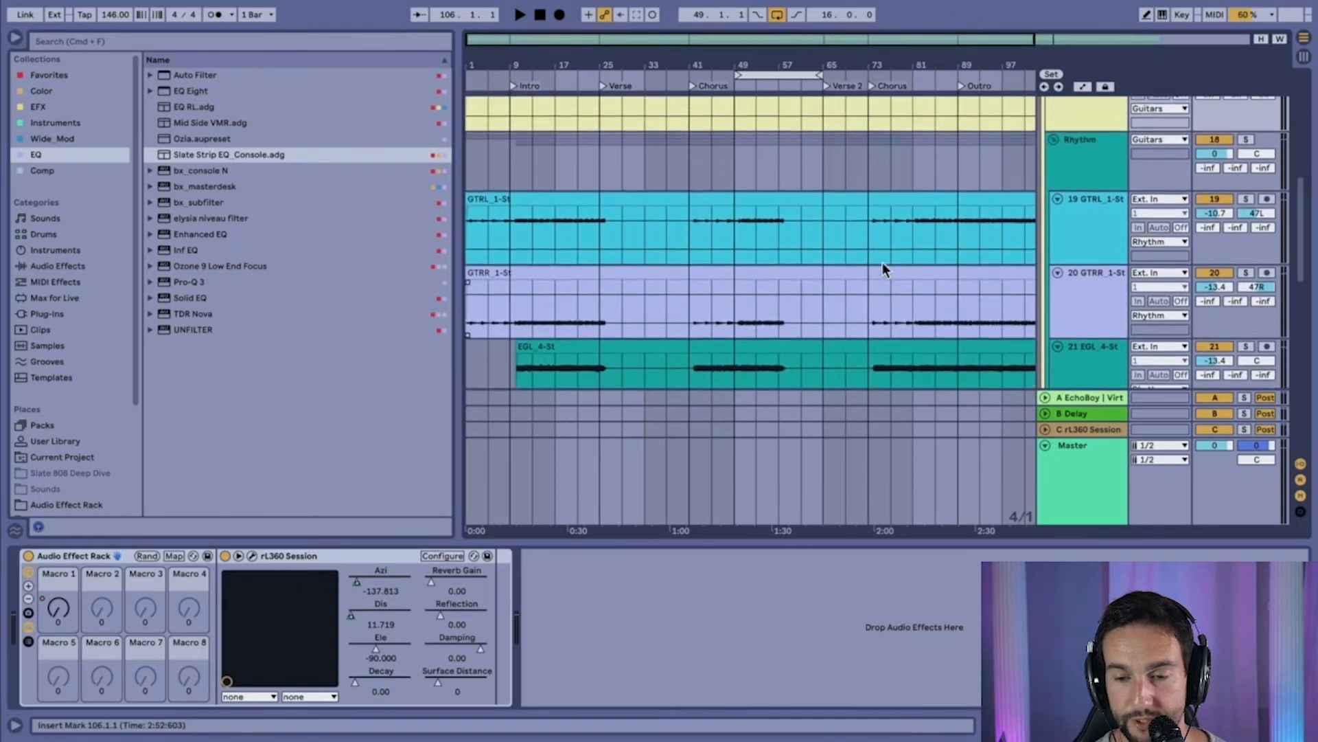
{"action": "left_click", "coordinate": [1058, 165]}
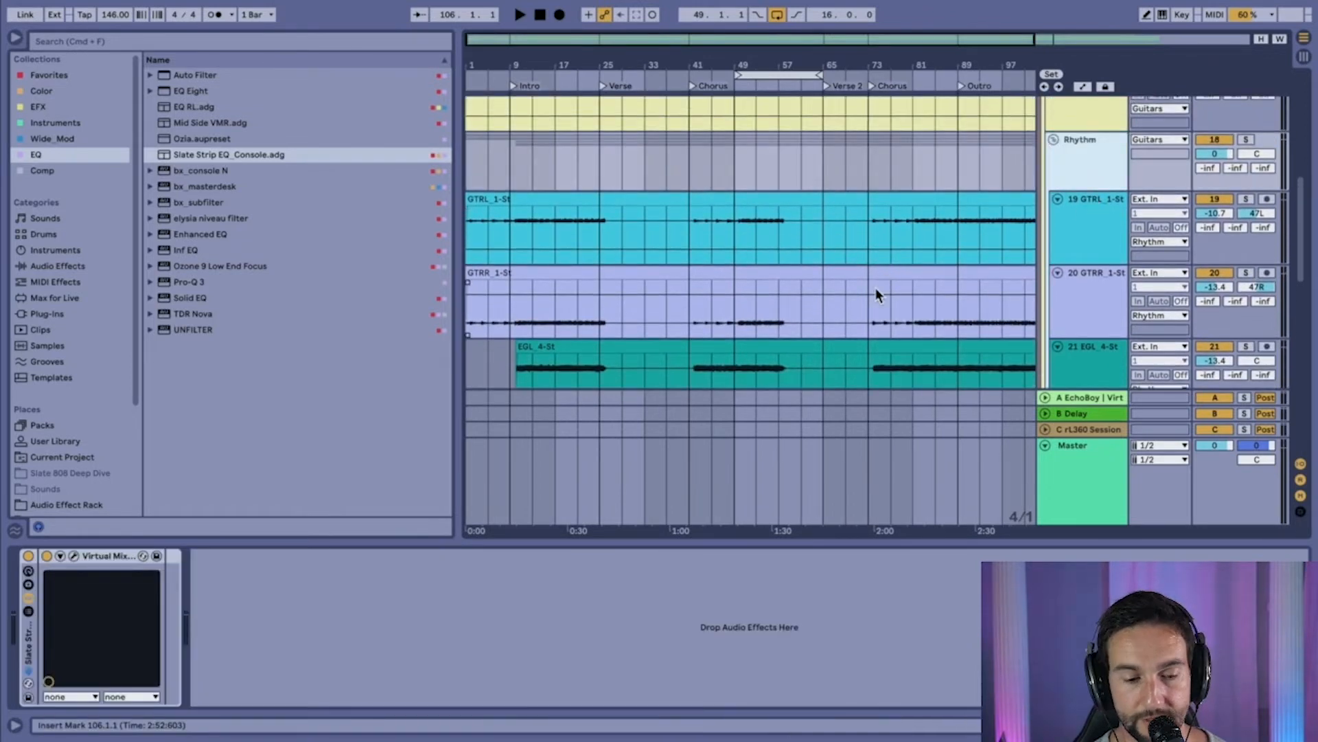
{"action": "scroll", "coordinate": [876, 287], "scroll_direction": "down", "scroll_amount": 1}
{"action": "scroll", "coordinate": [966, 235], "scroll_direction": "up", "scroll_amount": 2}
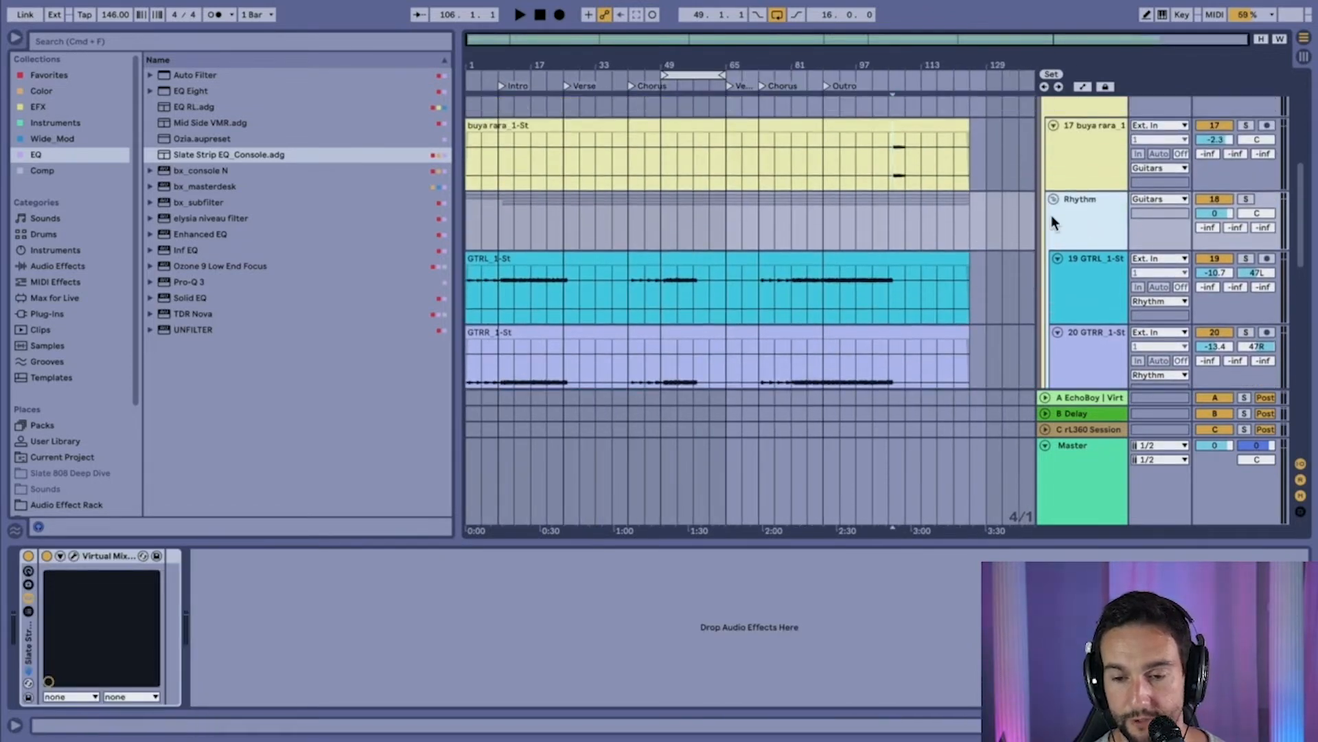
{"action": "left_click", "coordinate": [1247, 200]}
{"action": "key", "text": "space"}
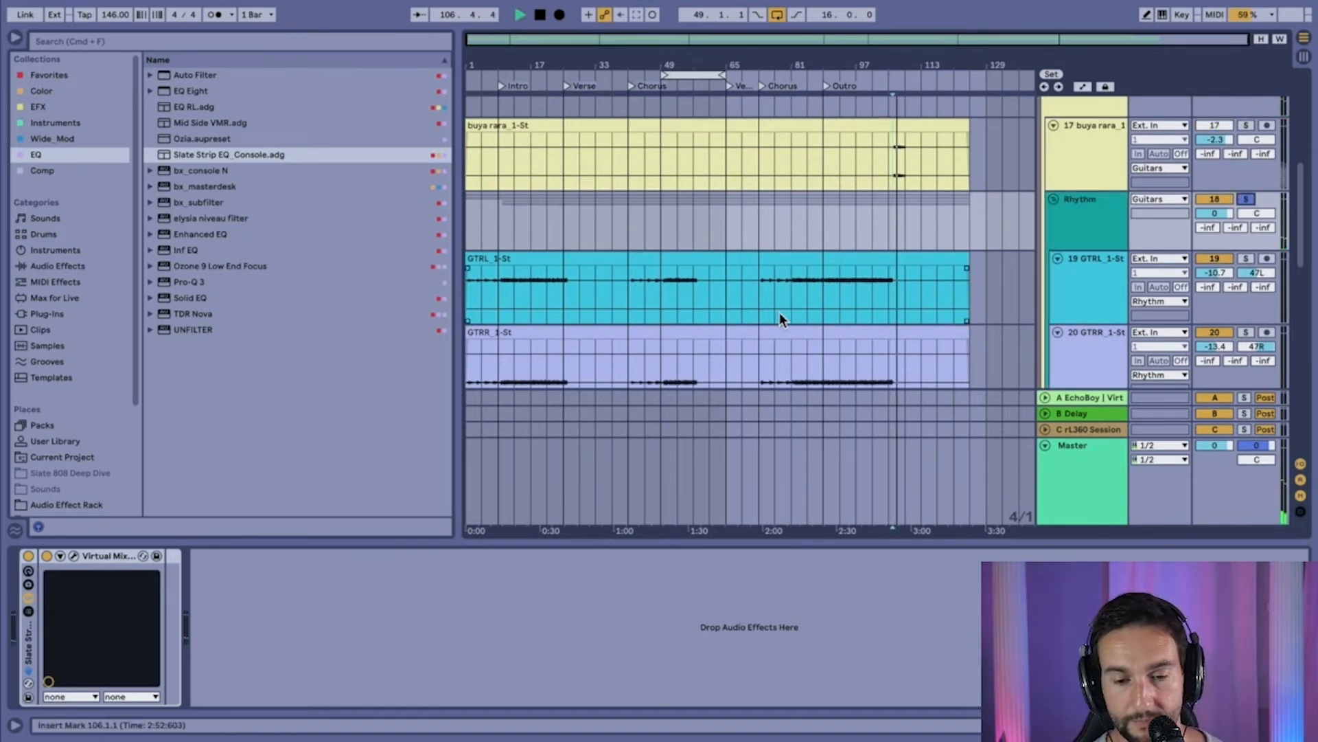
- Play the soloed rhythm guitars from bar 11 in the Intro, then stop playback
{"action": "scroll", "coordinate": [780, 312], "scroll_direction": "down", "scroll_amount": 1}
{"action": "scroll", "coordinate": [780, 312], "scroll_direction": "up", "scroll_amount": 3}
{"action": "scroll", "coordinate": [780, 311], "scroll_direction": "left", "scroll_amount": 5}
{"action": "left_click", "coordinate": [538, 288]}
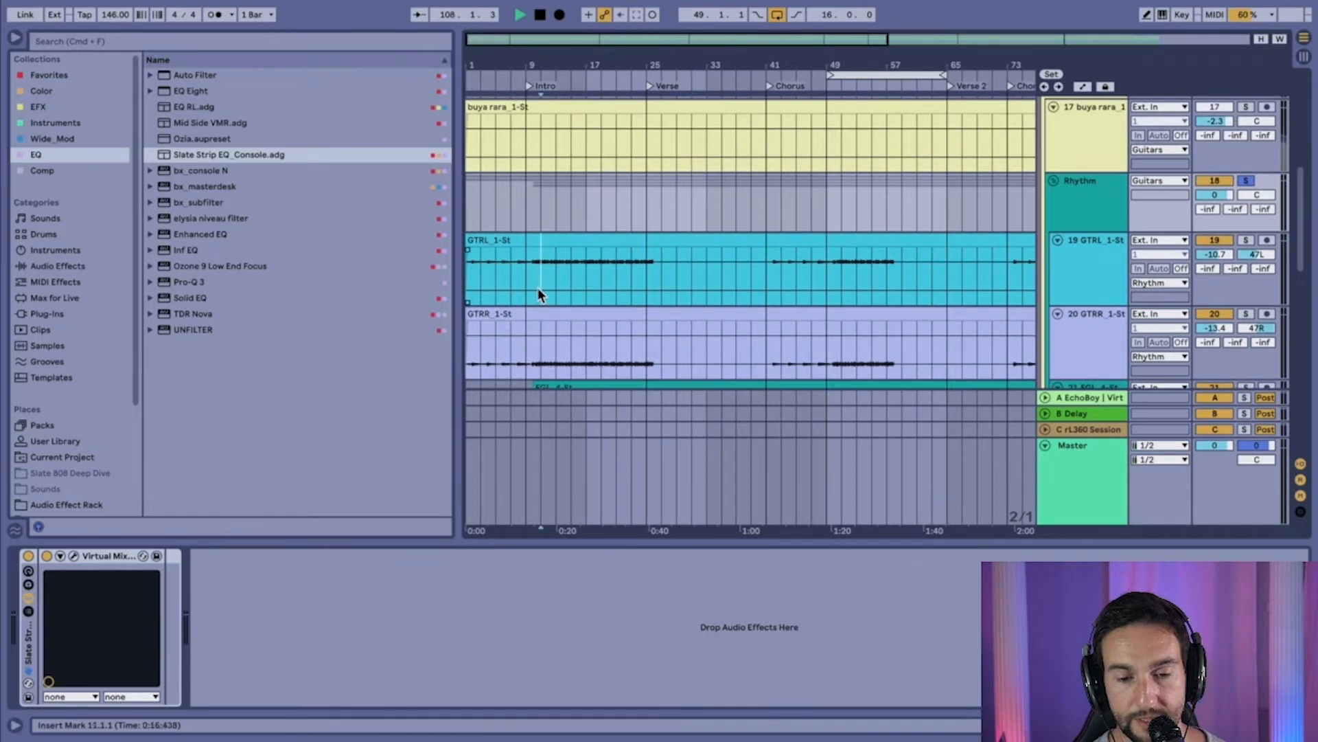
{"action": "key", "text": "space"}
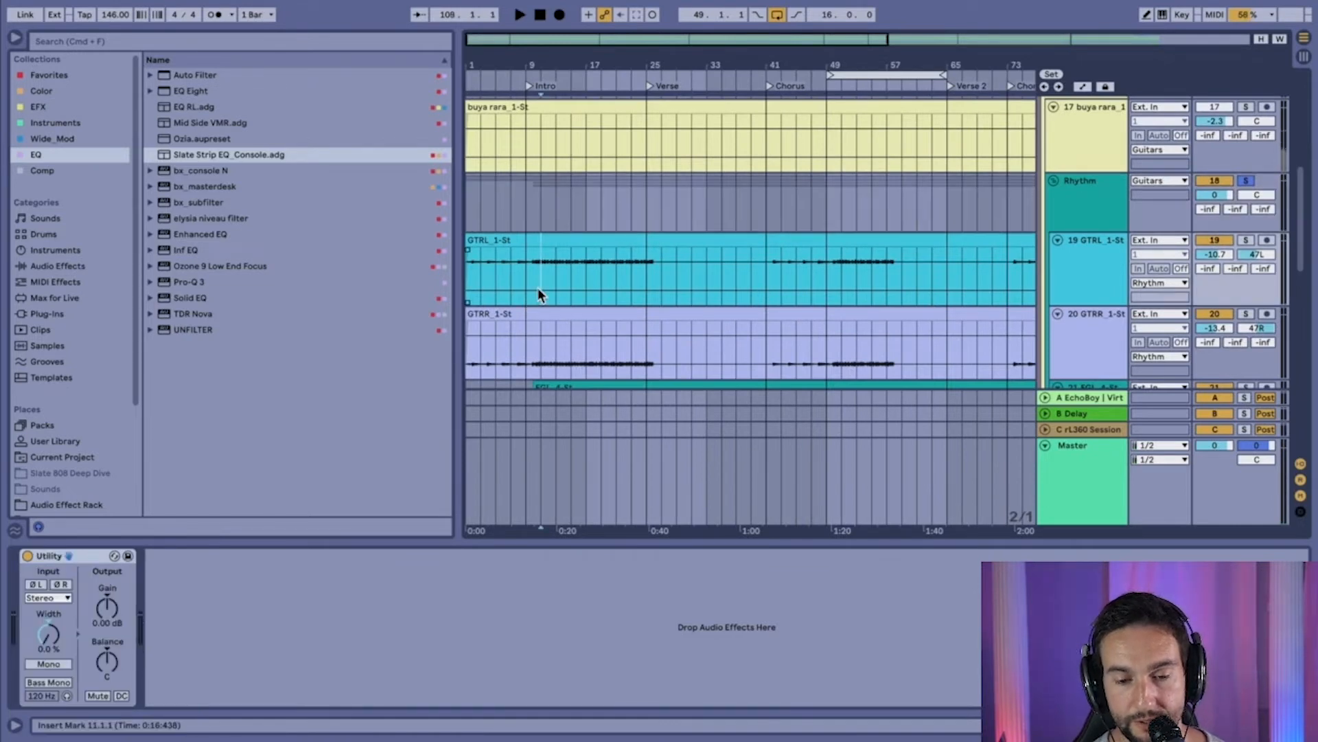
{"action": "key", "text": "space"}
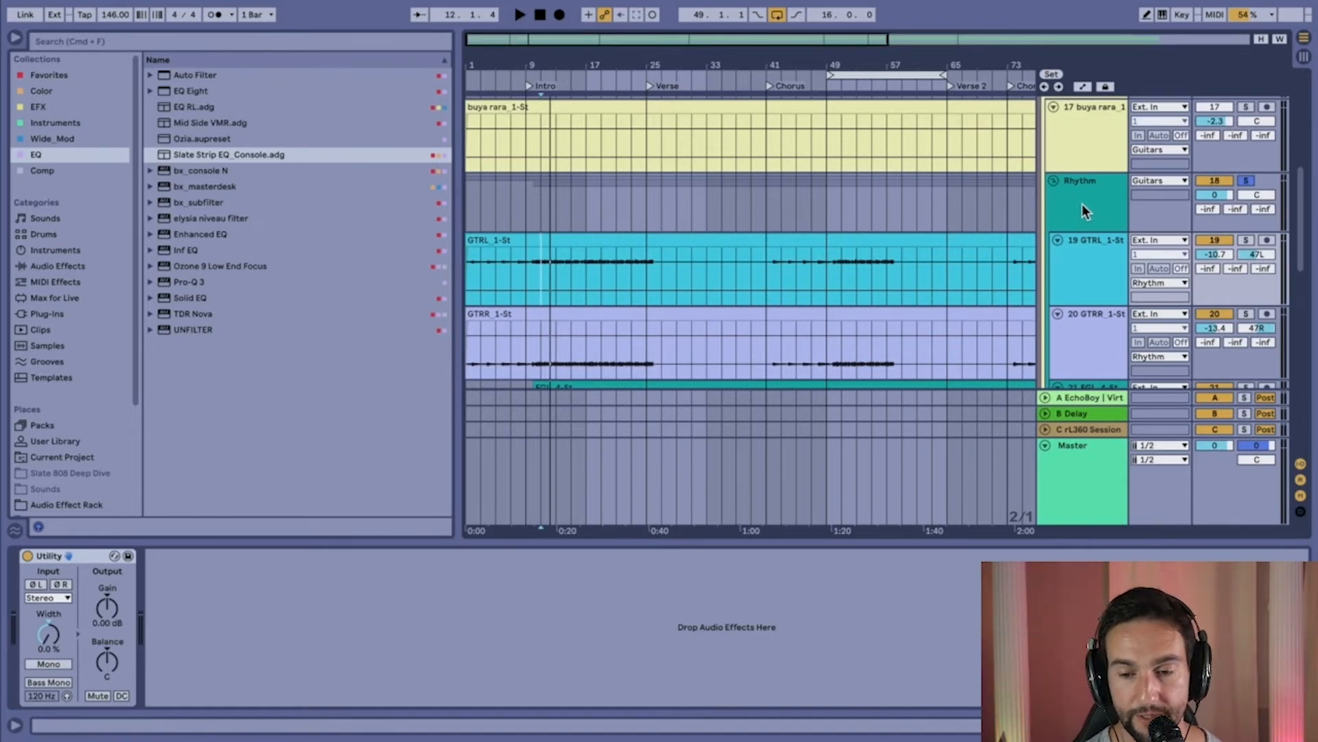
- Open the Rhythm group's Virtual Mix Rack and remove its FG-S EQ module
{"action": "left_click", "coordinate": [578, 295]}
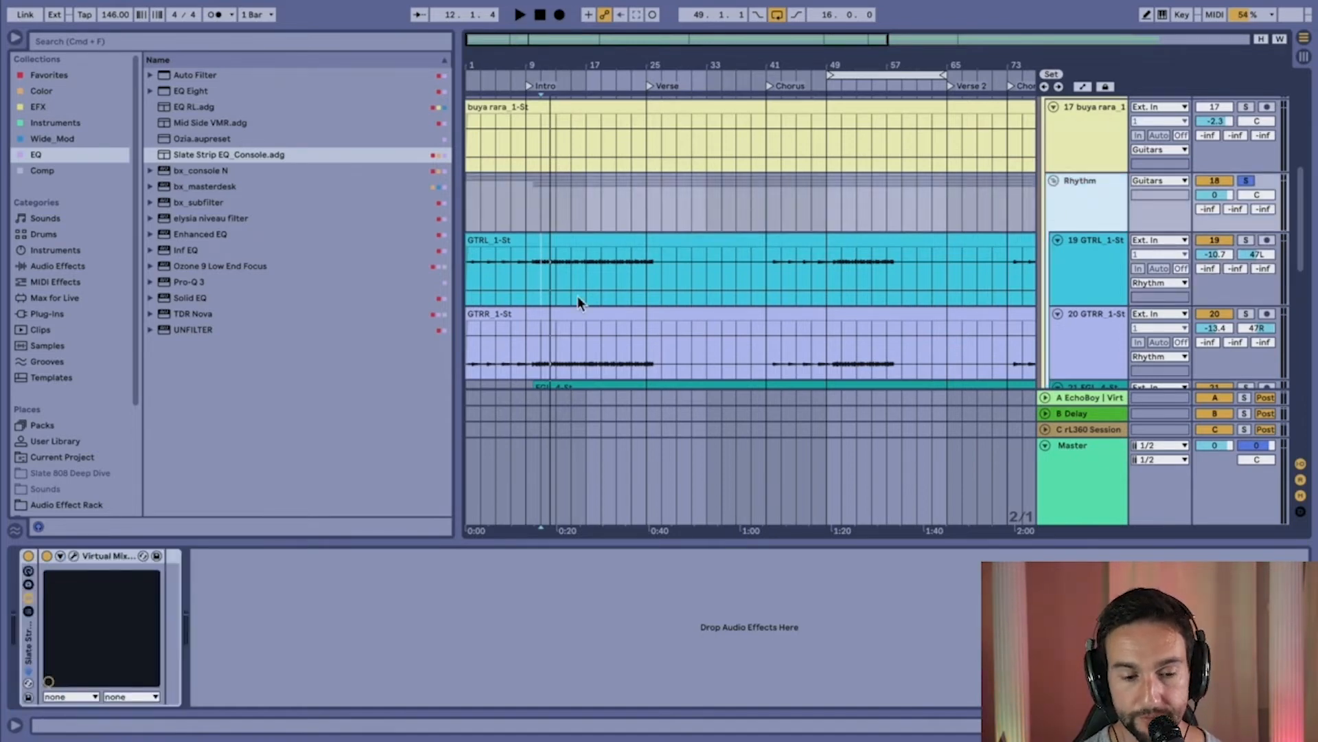
{"action": "left_click", "coordinate": [73, 554]}
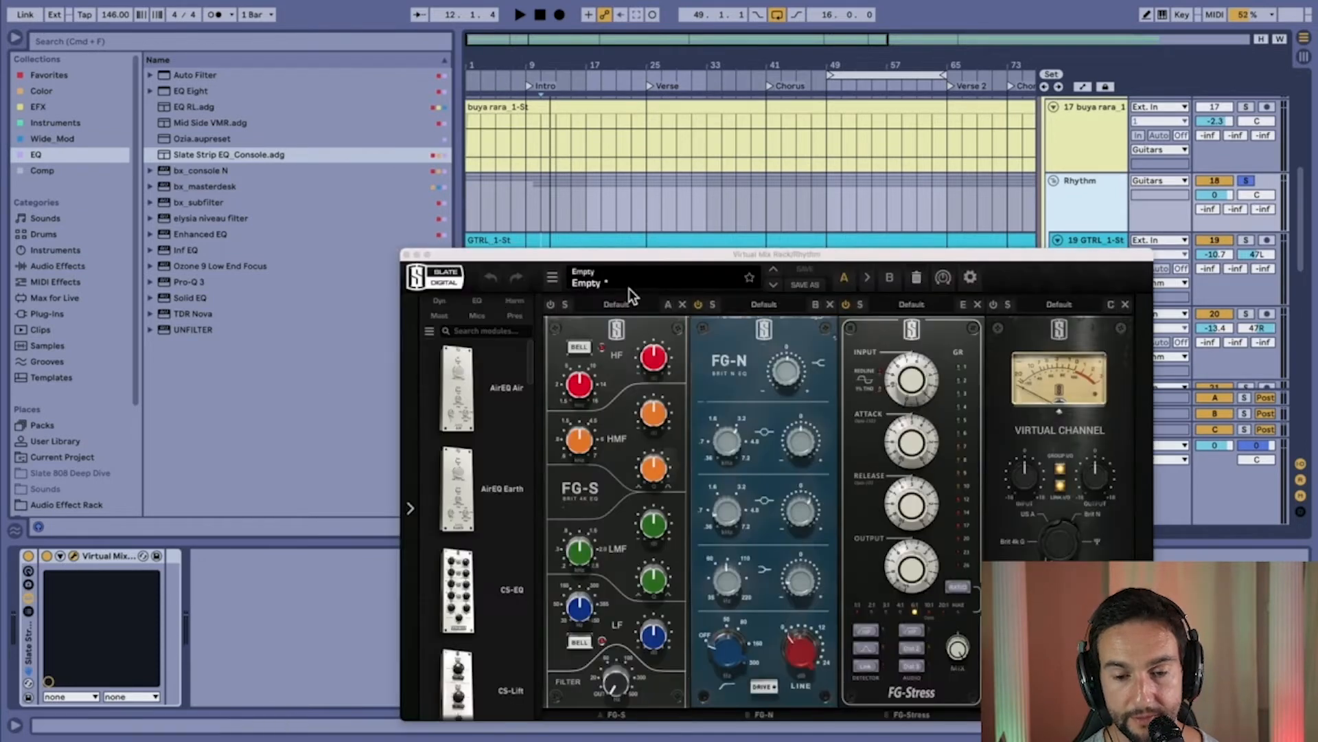
{"action": "left_click", "coordinate": [645, 253]}
{"action": "left_click_drag", "start_coordinate": [645, 253], "coordinate": [763, 150]}
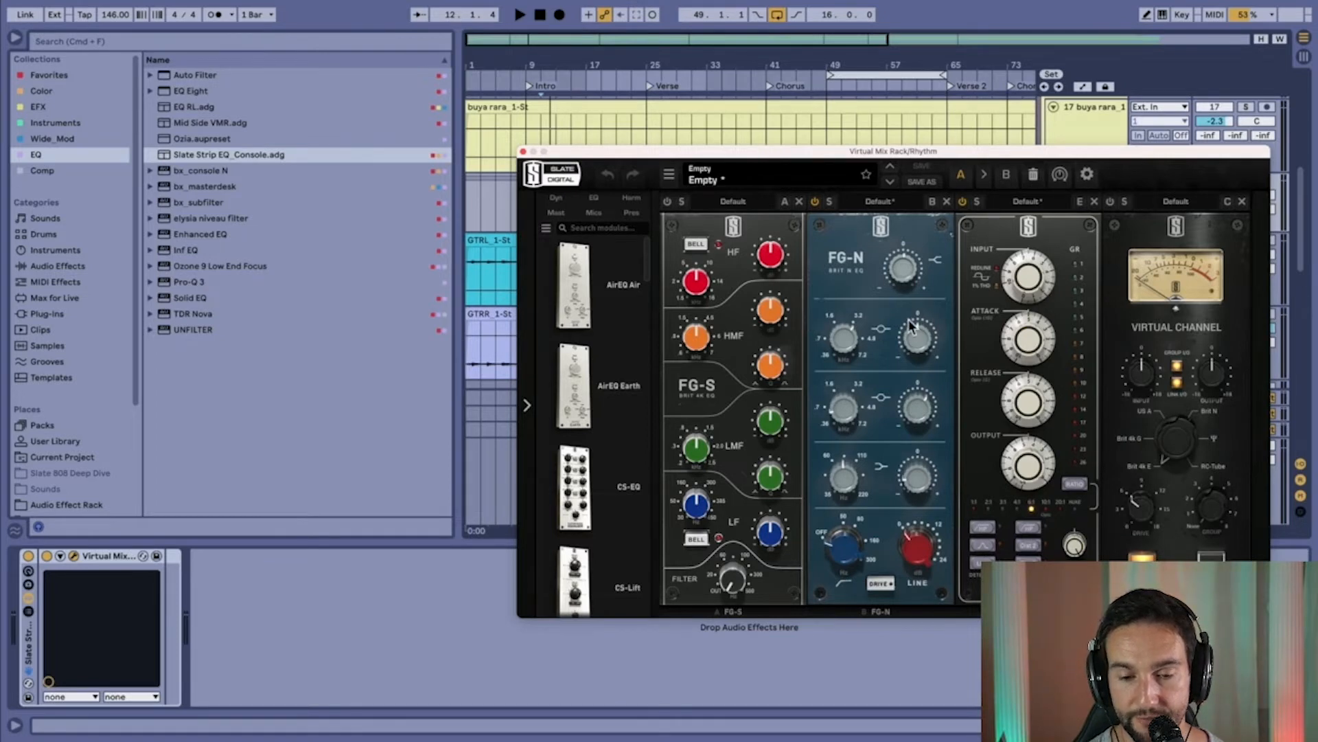
{"action": "left_click", "coordinate": [798, 201]}
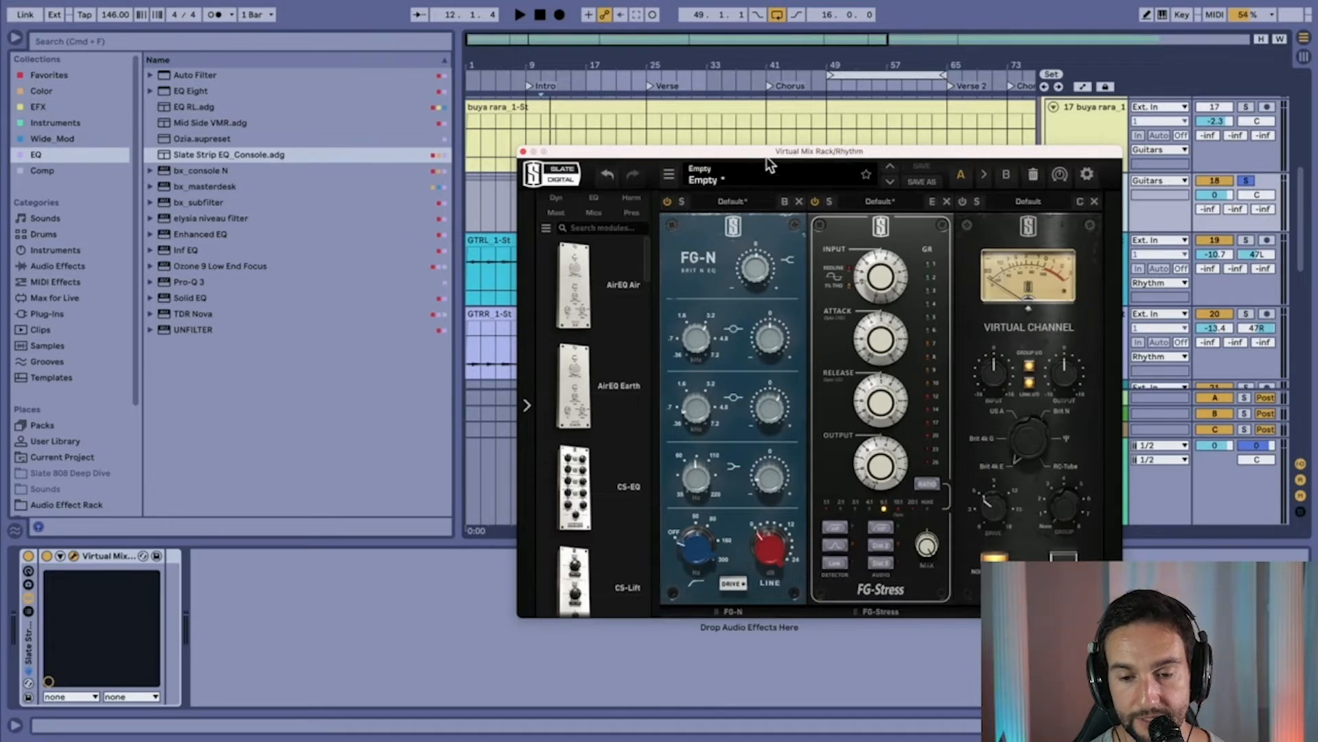
- Shorten the arrangement loop starting at bar 49 to 10 bars and play it with the plug-in window moved clear of the timeline
{"action": "left_click_drag", "start_coordinate": [769, 165], "coordinate": [603, 167]}
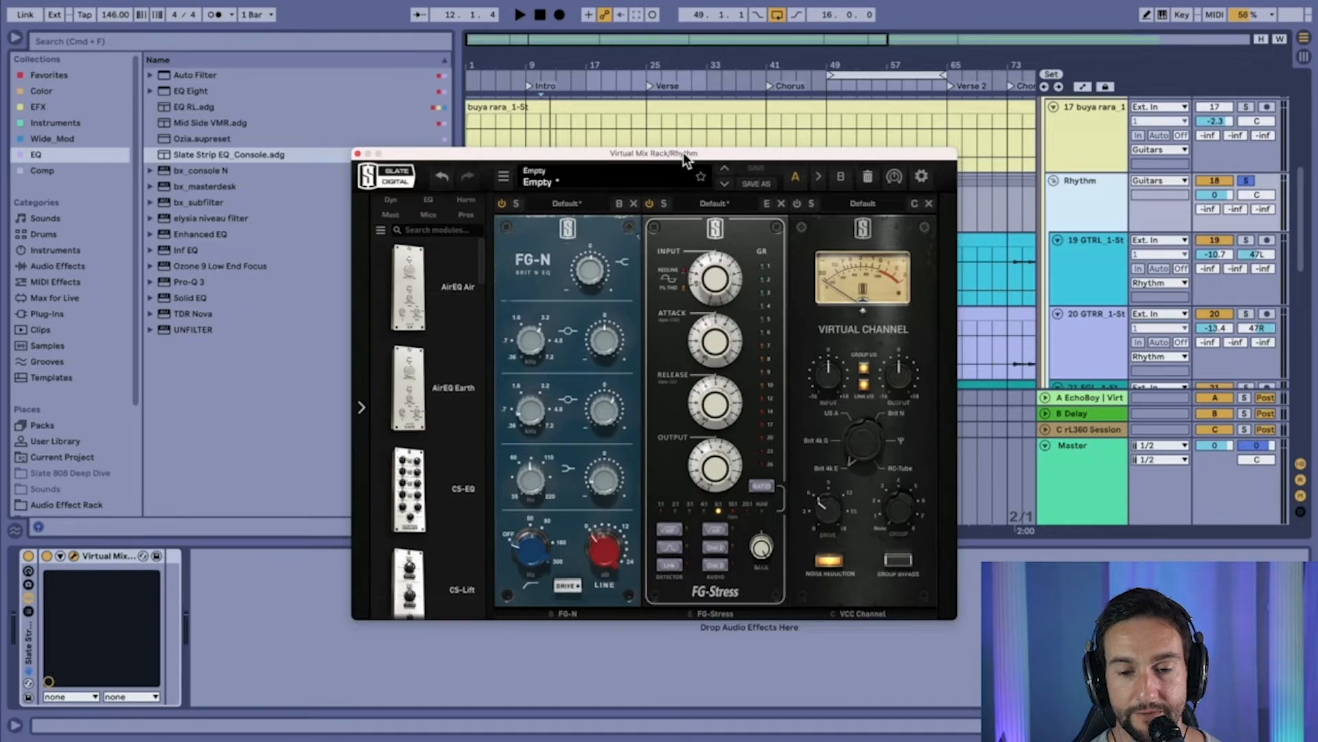
{"action": "left_click_drag", "start_coordinate": [683, 152], "coordinate": [678, 185]}
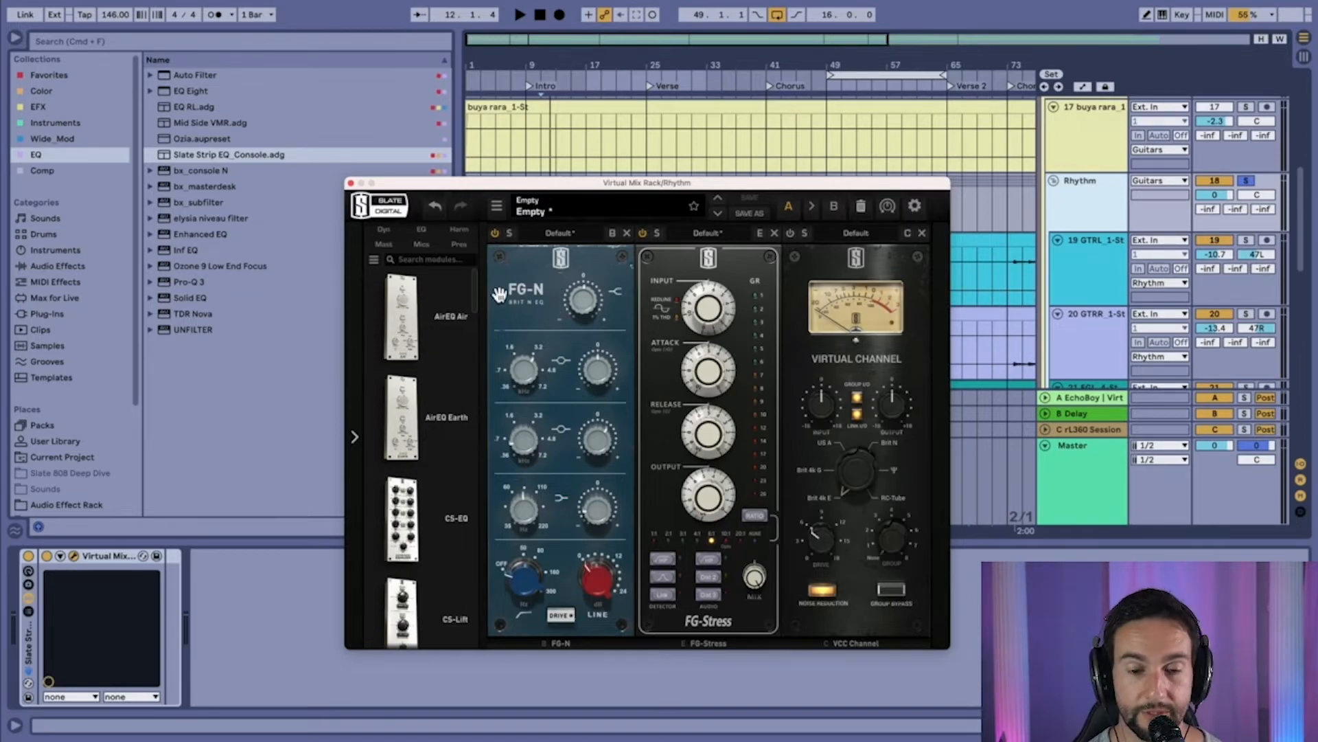
{"action": "left_click_drag", "start_coordinate": [493, 184], "coordinate": [620, 376]}
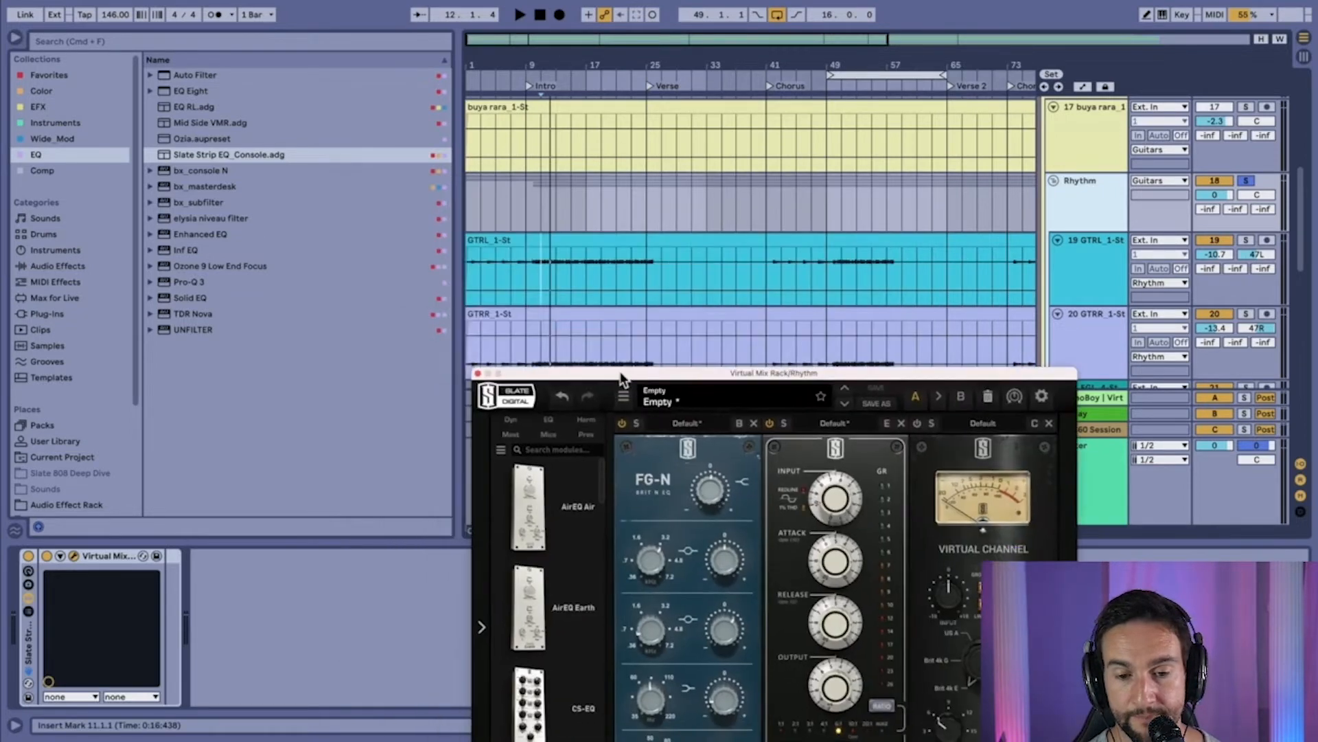
{"action": "left_click", "coordinate": [555, 275]}
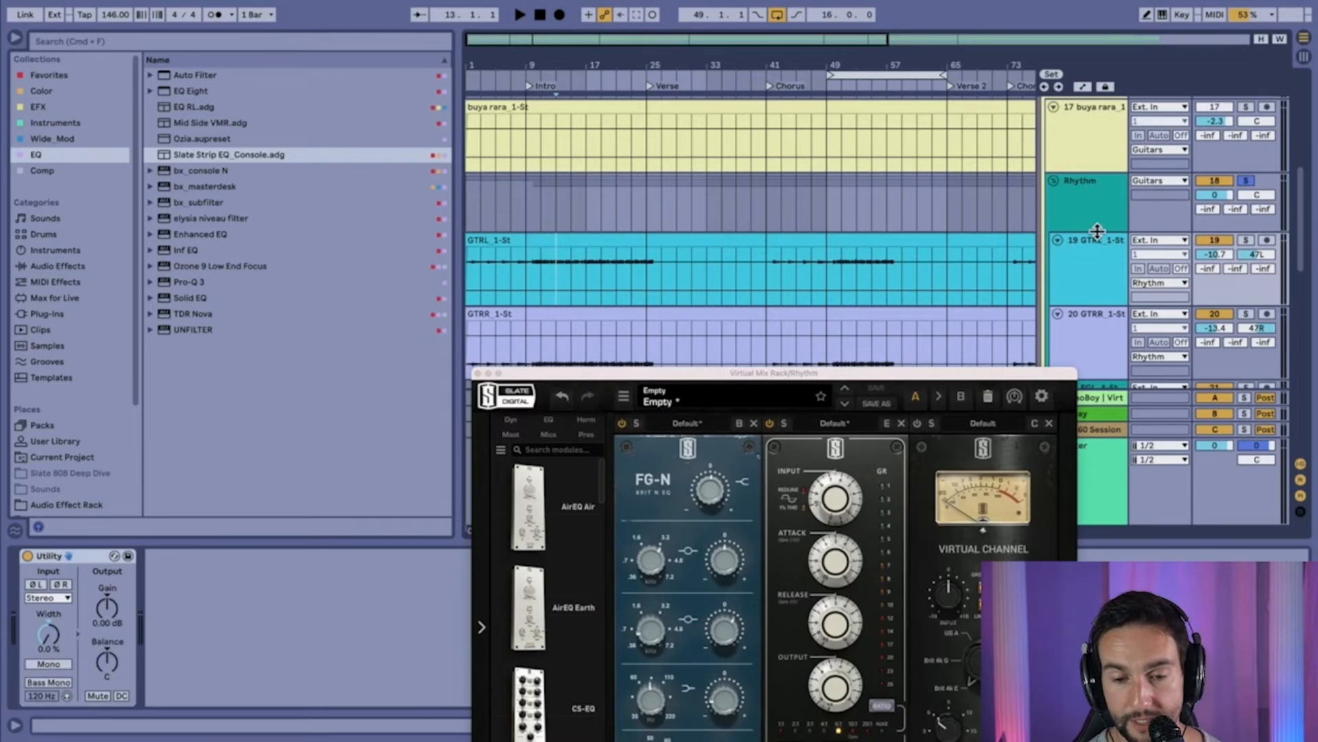
{"action": "left_click", "coordinate": [858, 75]}
{"action": "key", "text": "space"}
{"action": "left_click_drag", "start_coordinate": [944, 74], "coordinate": [897, 74]}
{"action": "left_click_drag", "start_coordinate": [842, 371], "coordinate": [836, 259]}
- Compare the Rhythm group's sound with the Slate Strip rack bypassed and re-enabled during playback
{"action": "left_click", "coordinate": [1082, 193]}
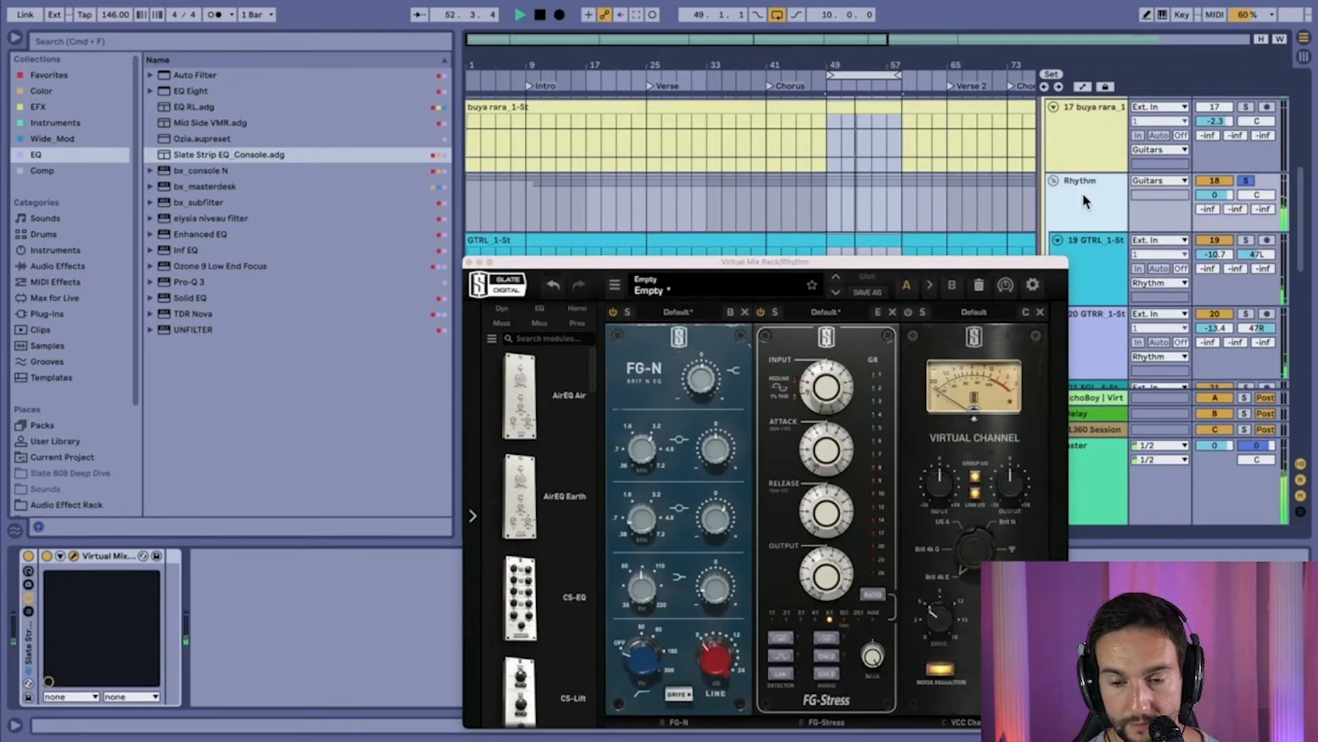
{"action": "left_click", "coordinate": [29, 555]}
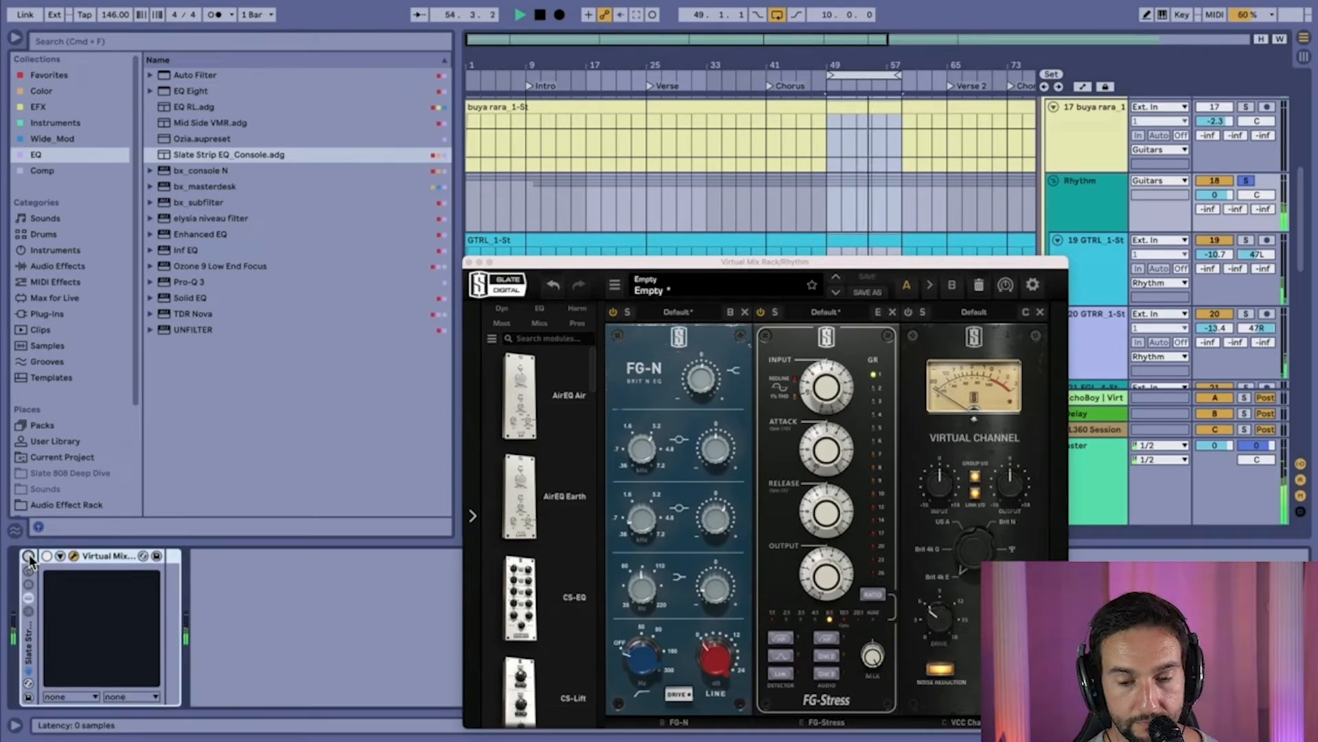
{"action": "left_click", "coordinate": [29, 557]}
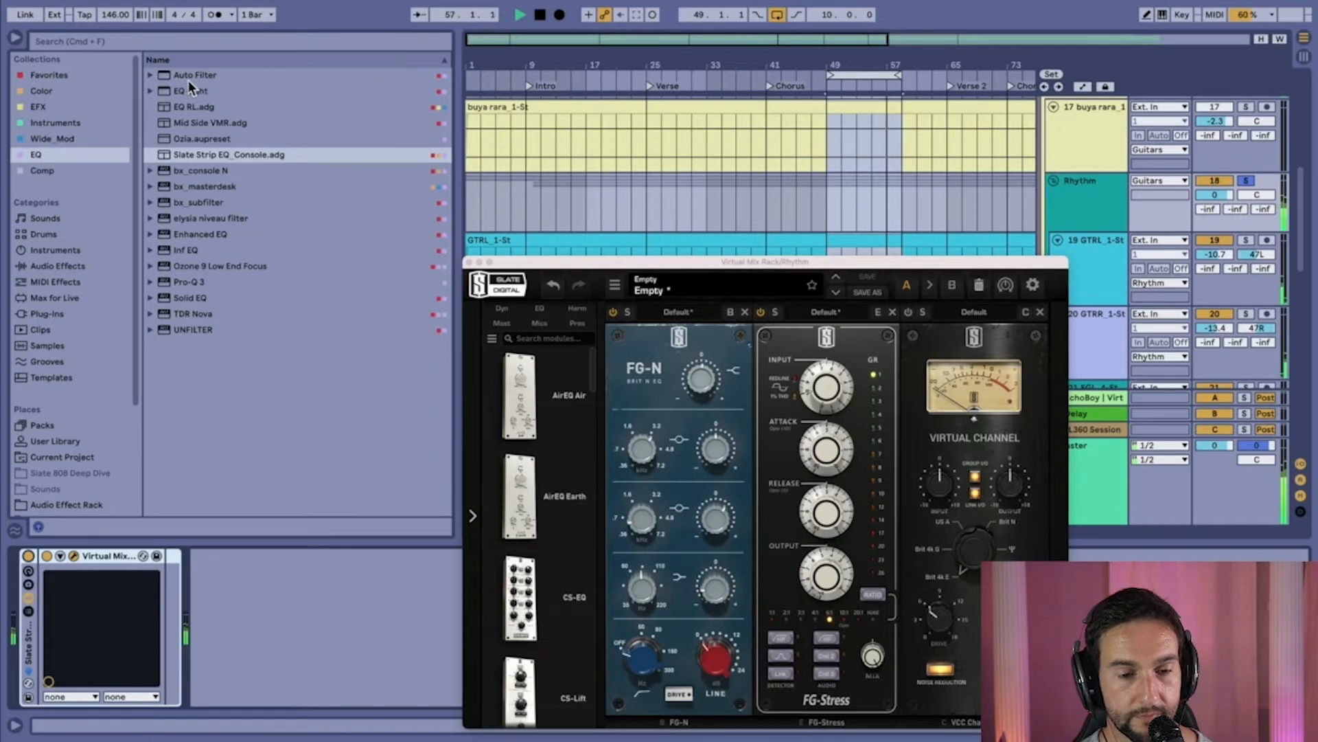
- Add a Utility device after the Virtual Mix Rack on the Rhythm group, set its gain to -3.00 dB and play the loop
{"action": "left_click", "coordinate": [85, 76]}
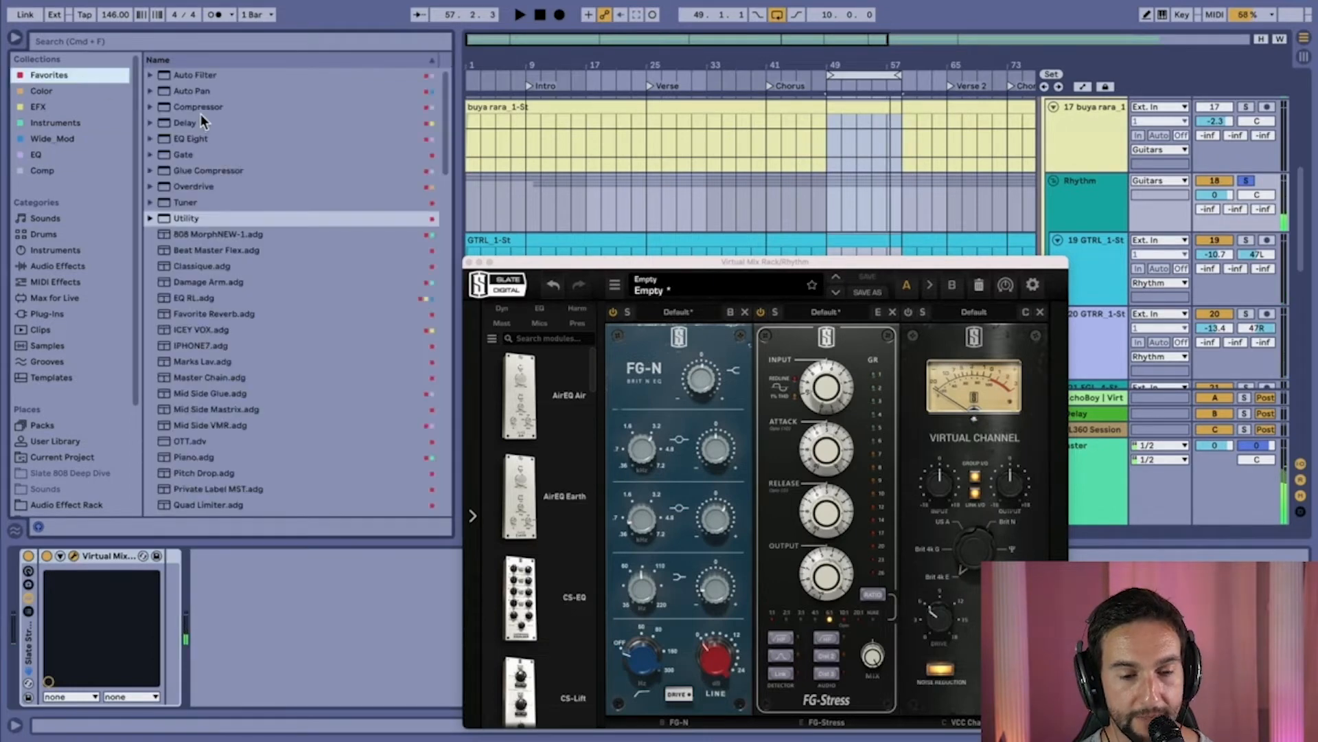
{"action": "left_click_drag", "start_coordinate": [187, 219], "coordinate": [169, 594]}
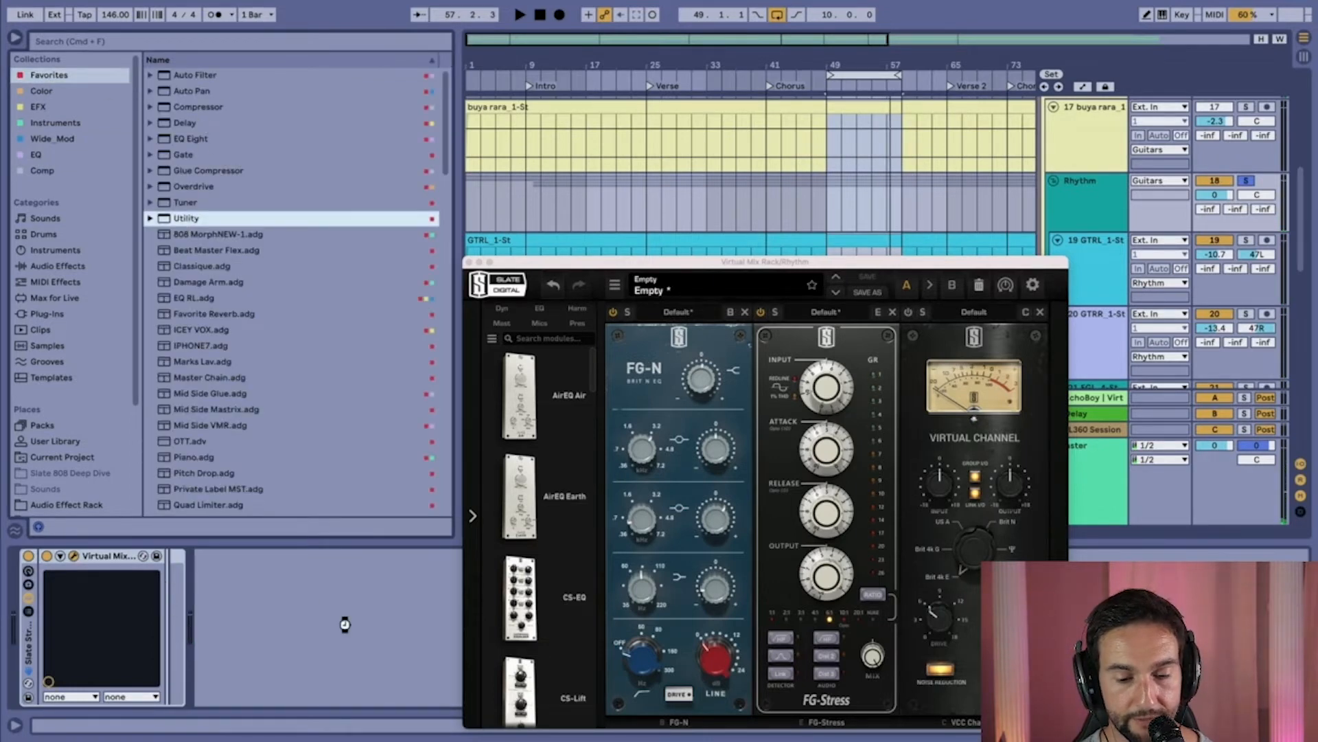
{"action": "left_click", "coordinate": [251, 611]}
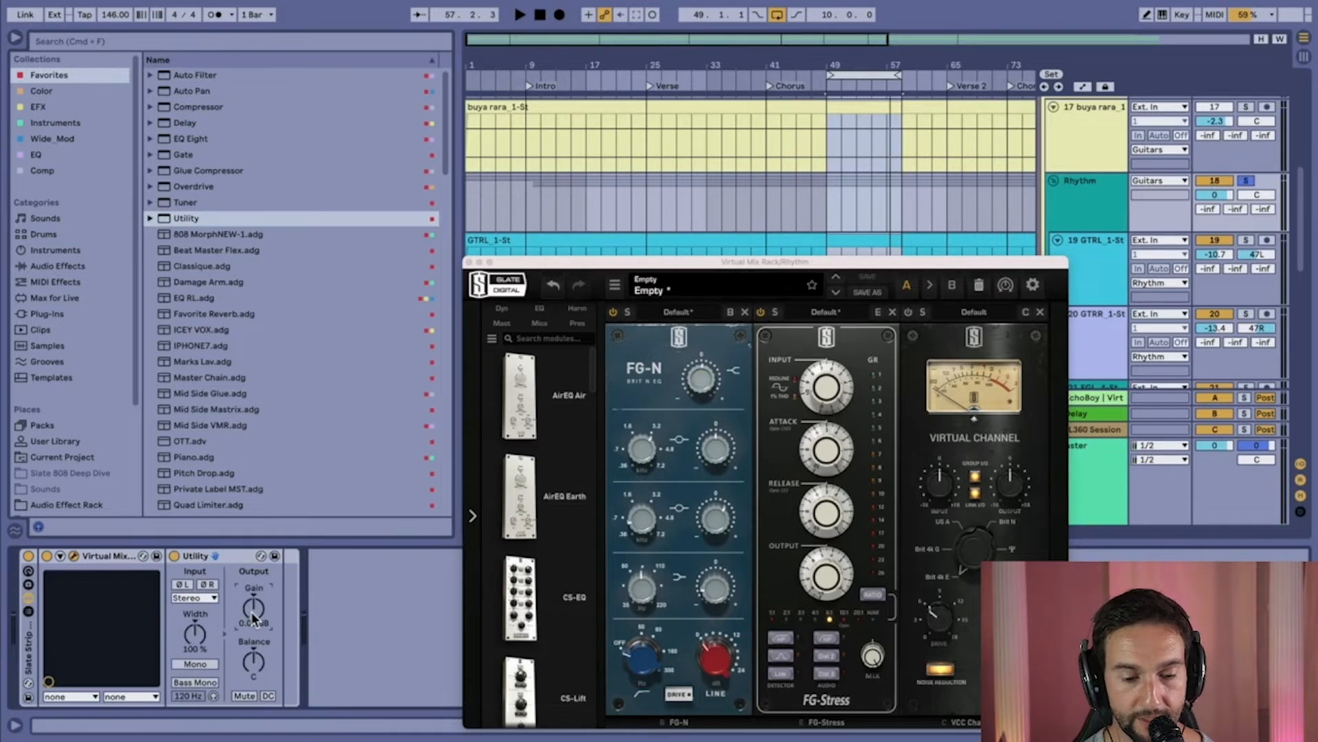
{"action": "key", "text": "Down"}
{"action": "key", "text": "space"}
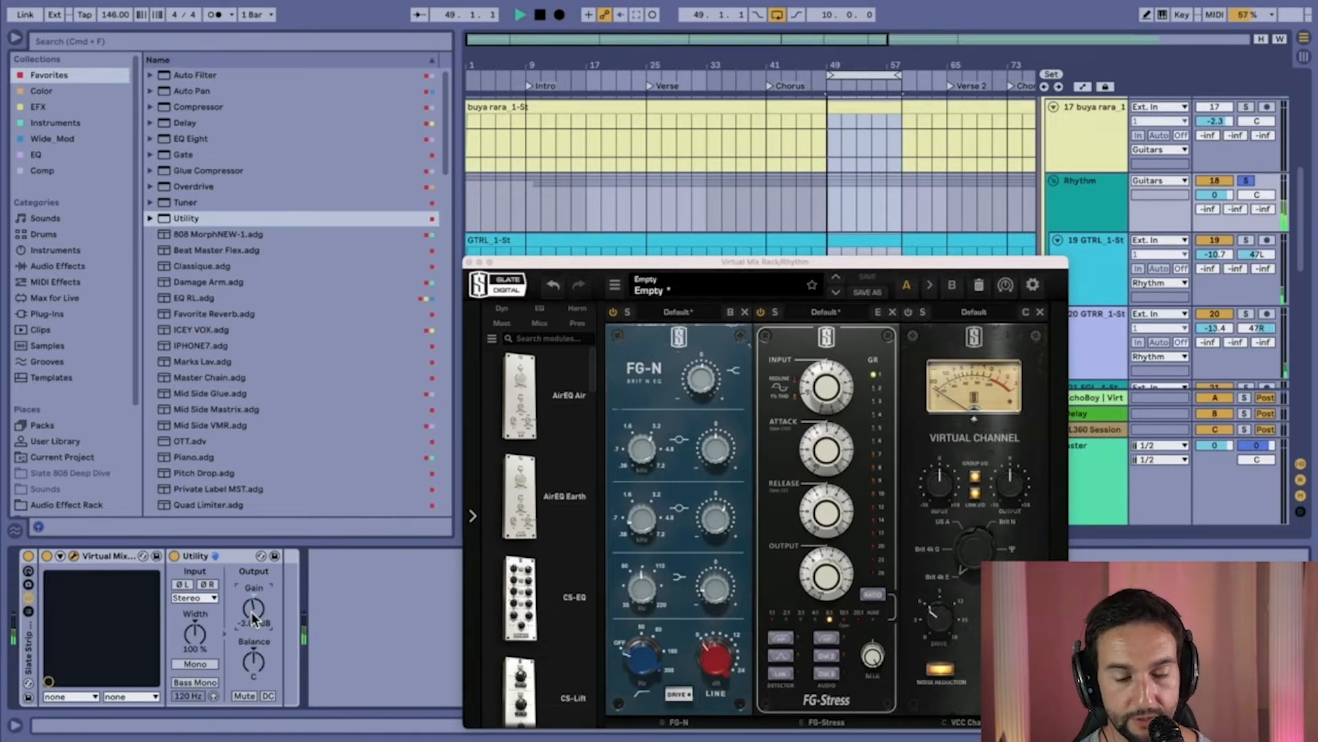
- Compare the level-matched Rhythm chain by bypassing and re-enabling the whole rack twice, then stop playback
{"action": "left_click", "coordinate": [30, 557]}
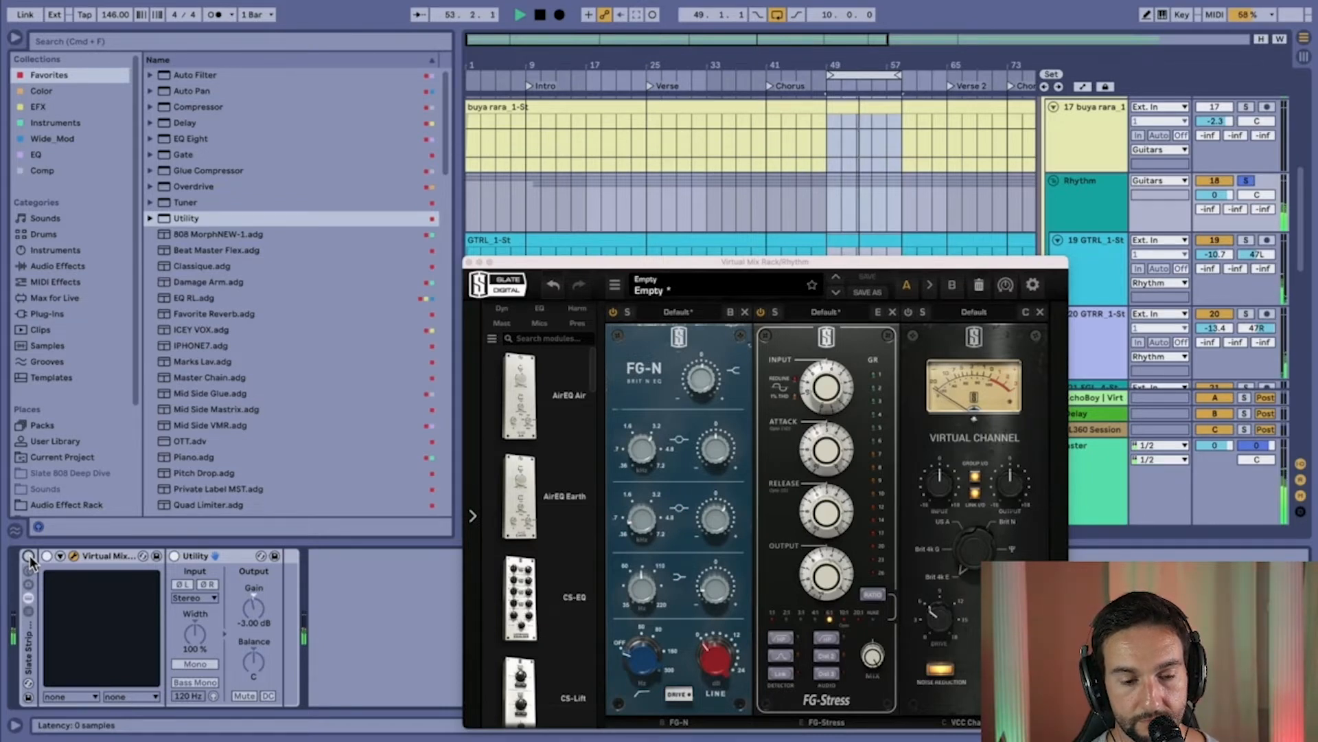
{"action": "left_click", "coordinate": [29, 557]}
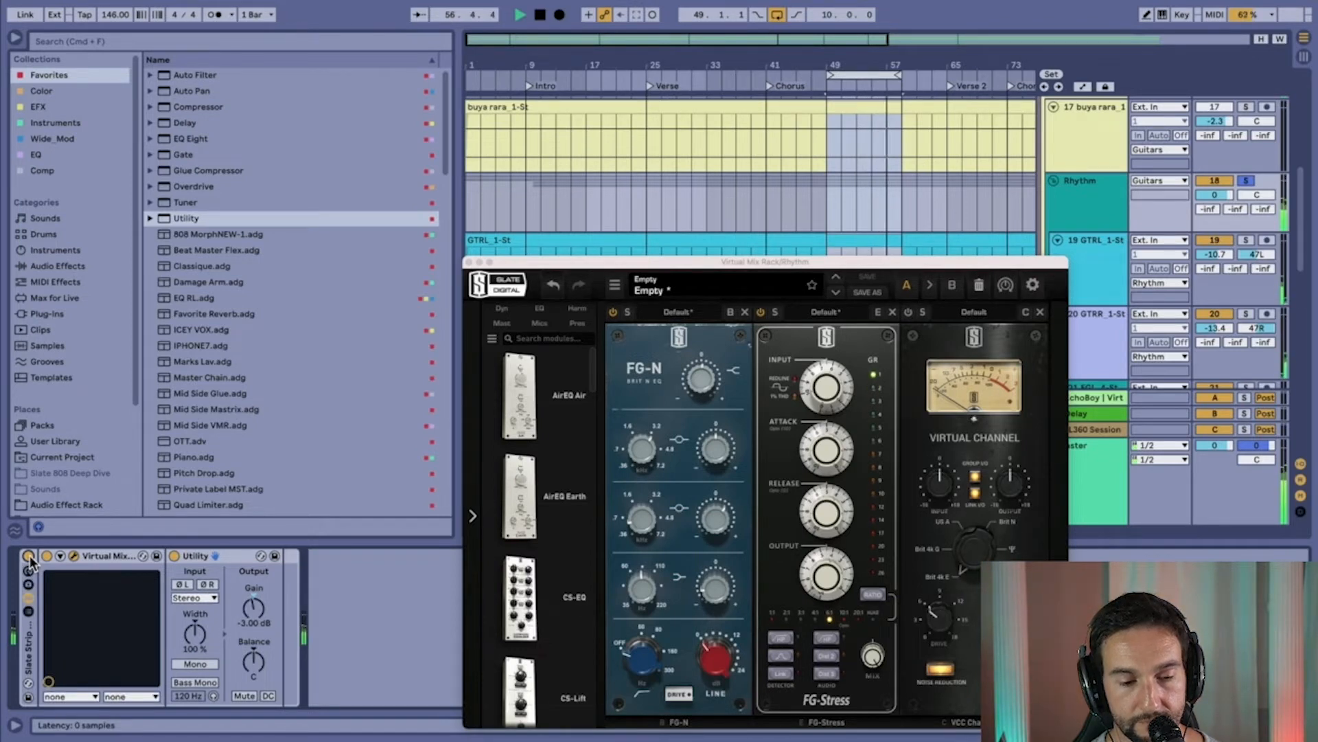
{"action": "left_click", "coordinate": [28, 556]}
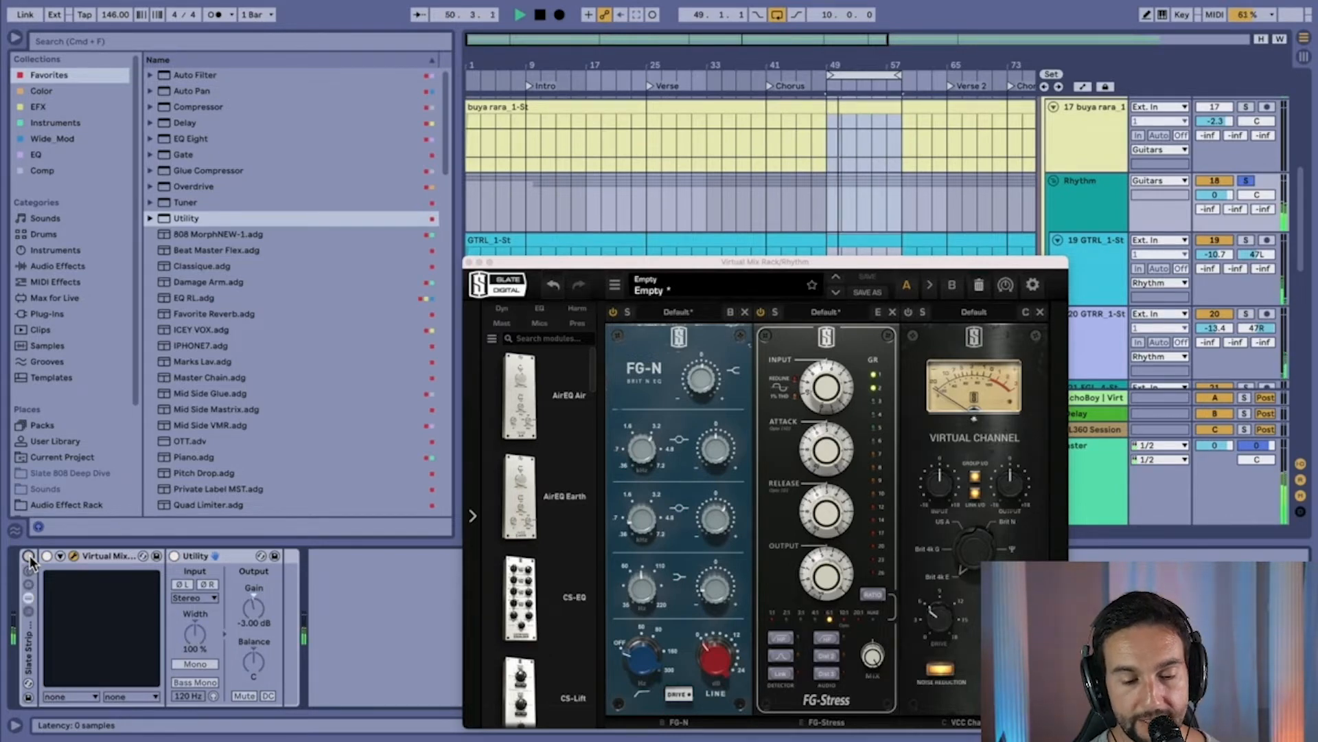
{"action": "left_click", "coordinate": [29, 557]}
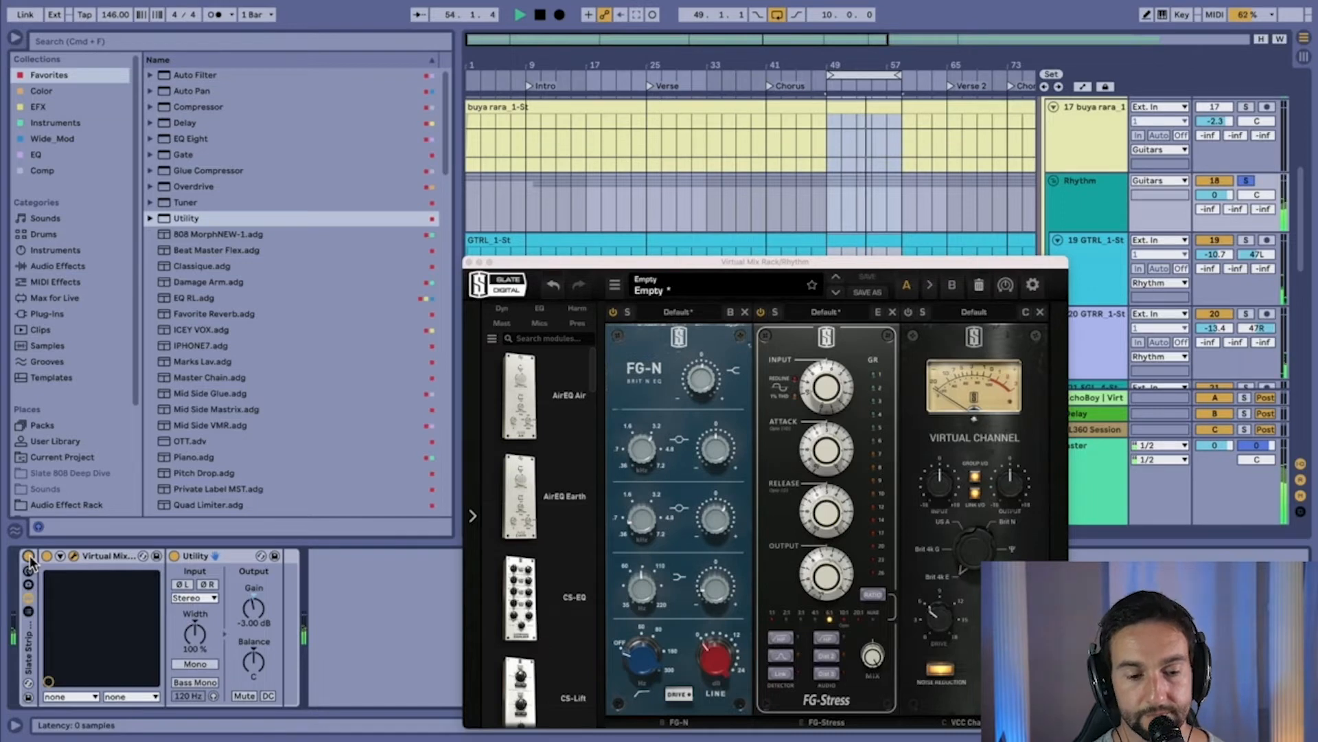
{"action": "key", "text": "space"}
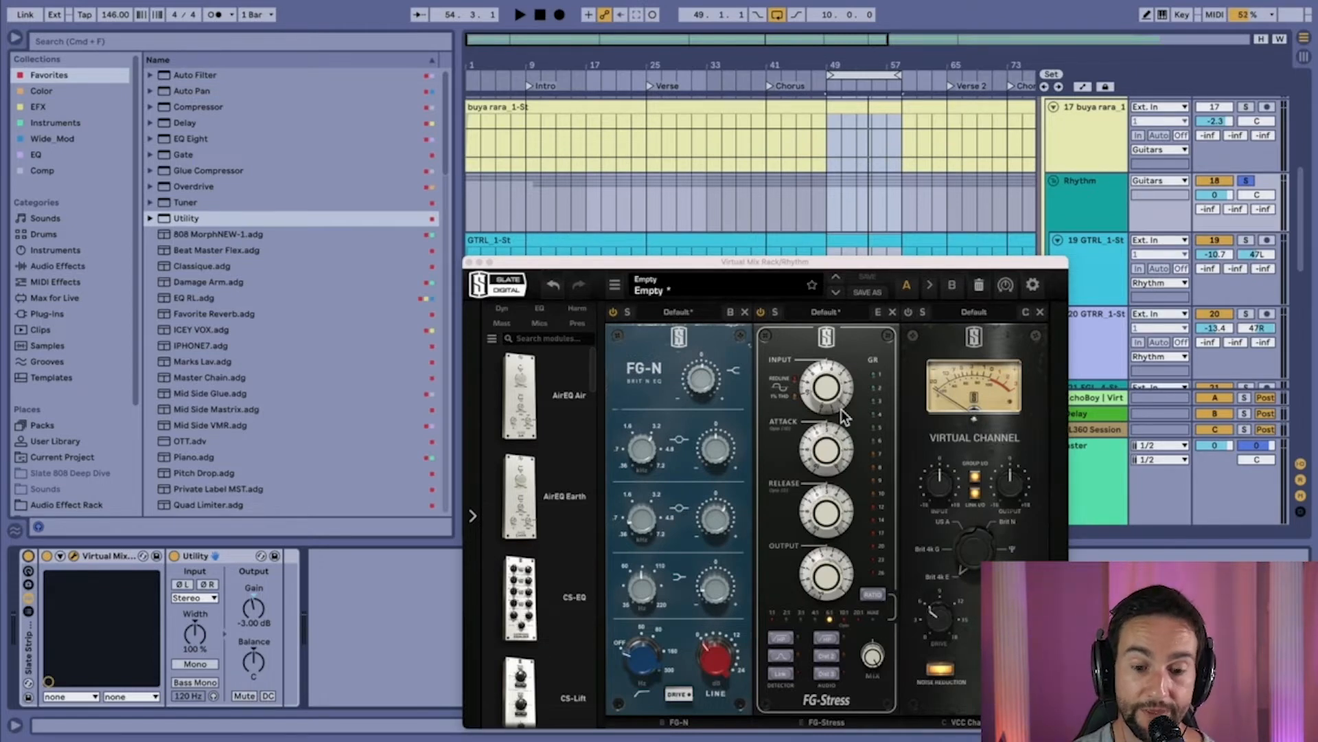
- Play the loop while examining the FG-N module's high-frequency gain, then stop and raise the plug-in window
{"action": "key", "text": "space"}
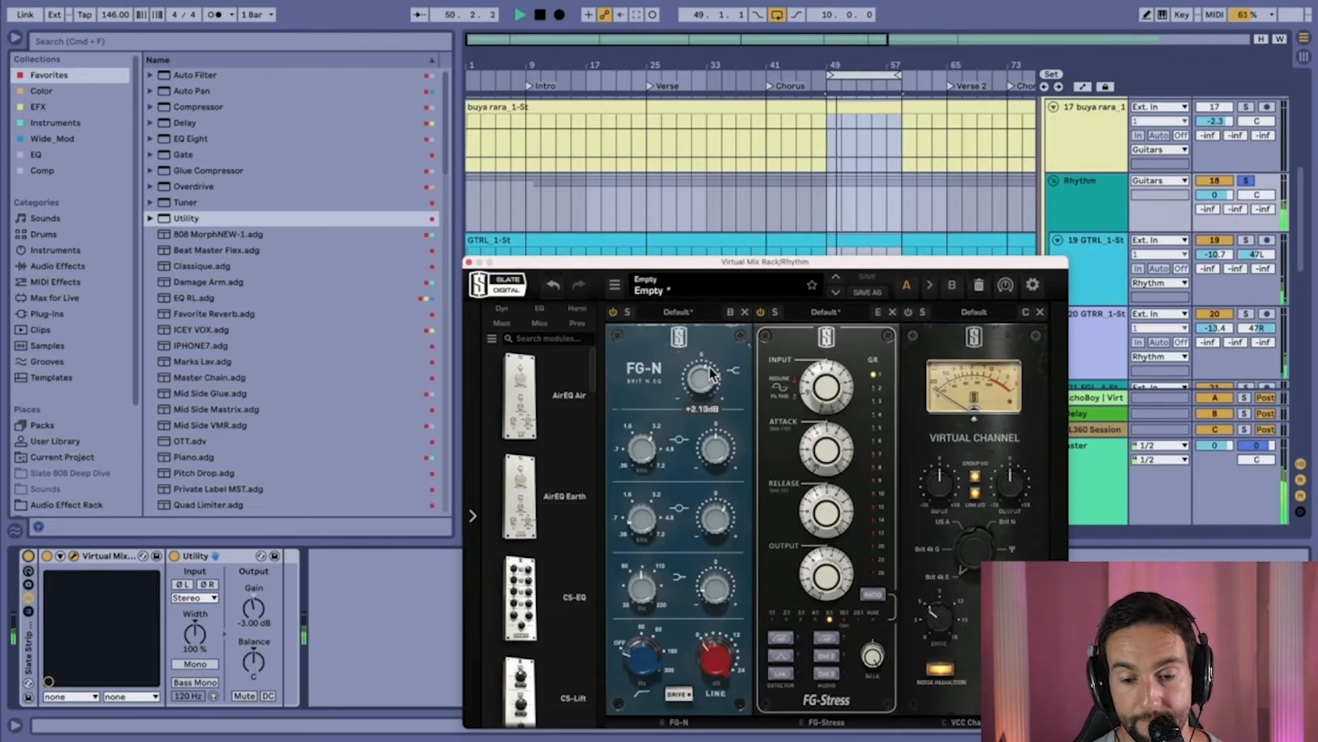
{"action": "left_click_drag", "start_coordinate": [706, 374], "coordinate": [717, 341]}
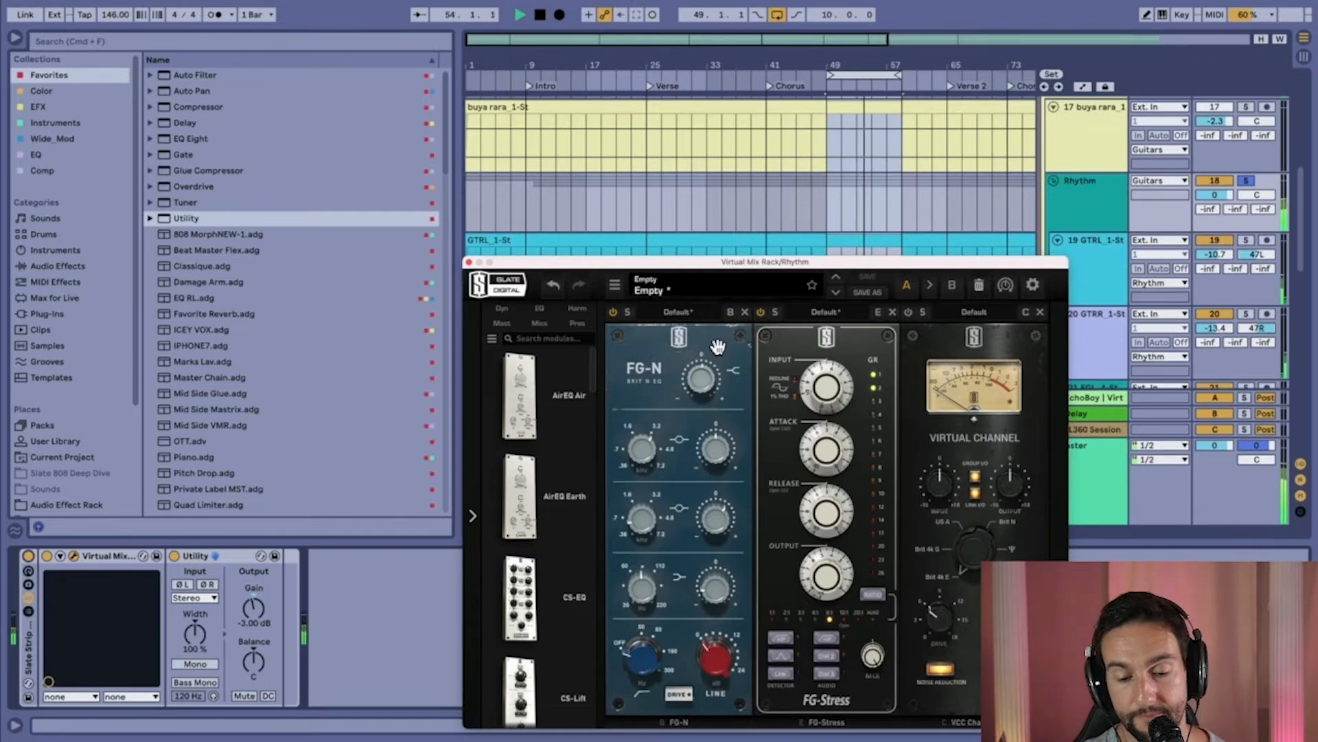
{"action": "key", "text": "space"}
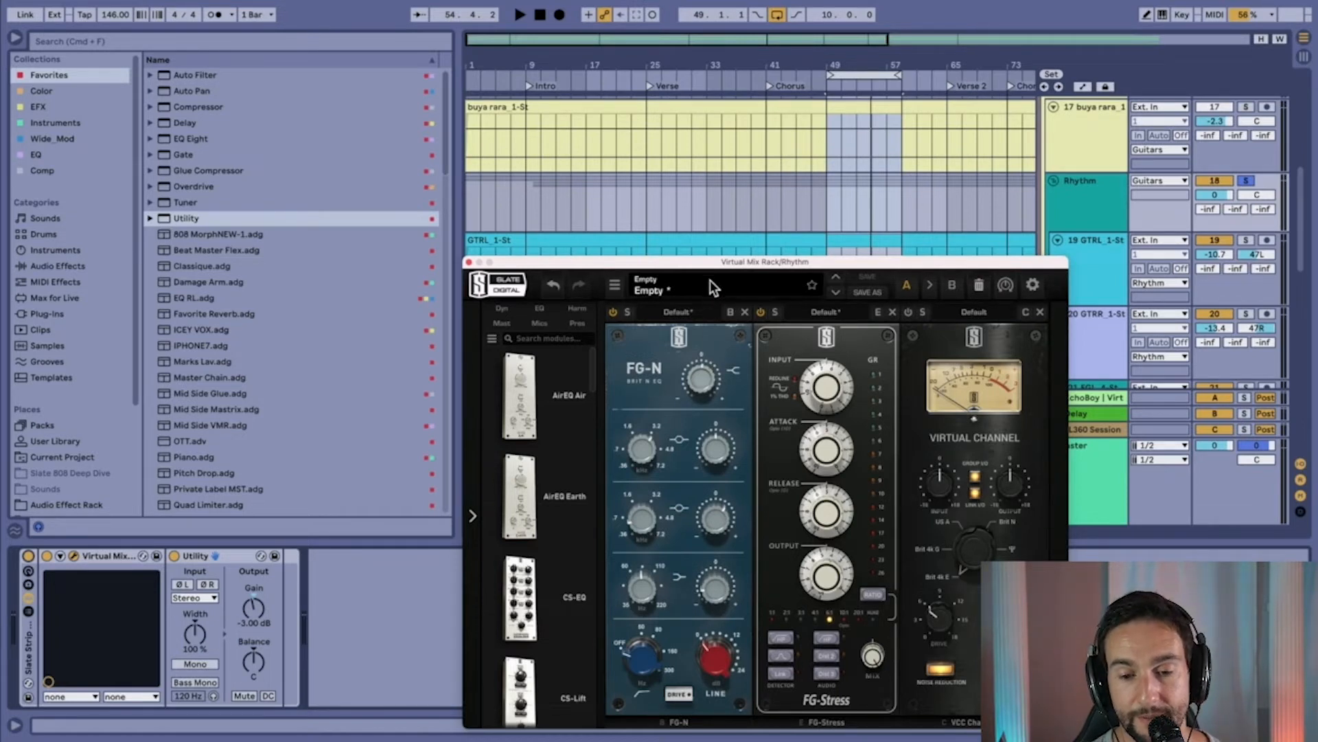
{"action": "left_click_drag", "start_coordinate": [719, 265], "coordinate": [700, 191]}
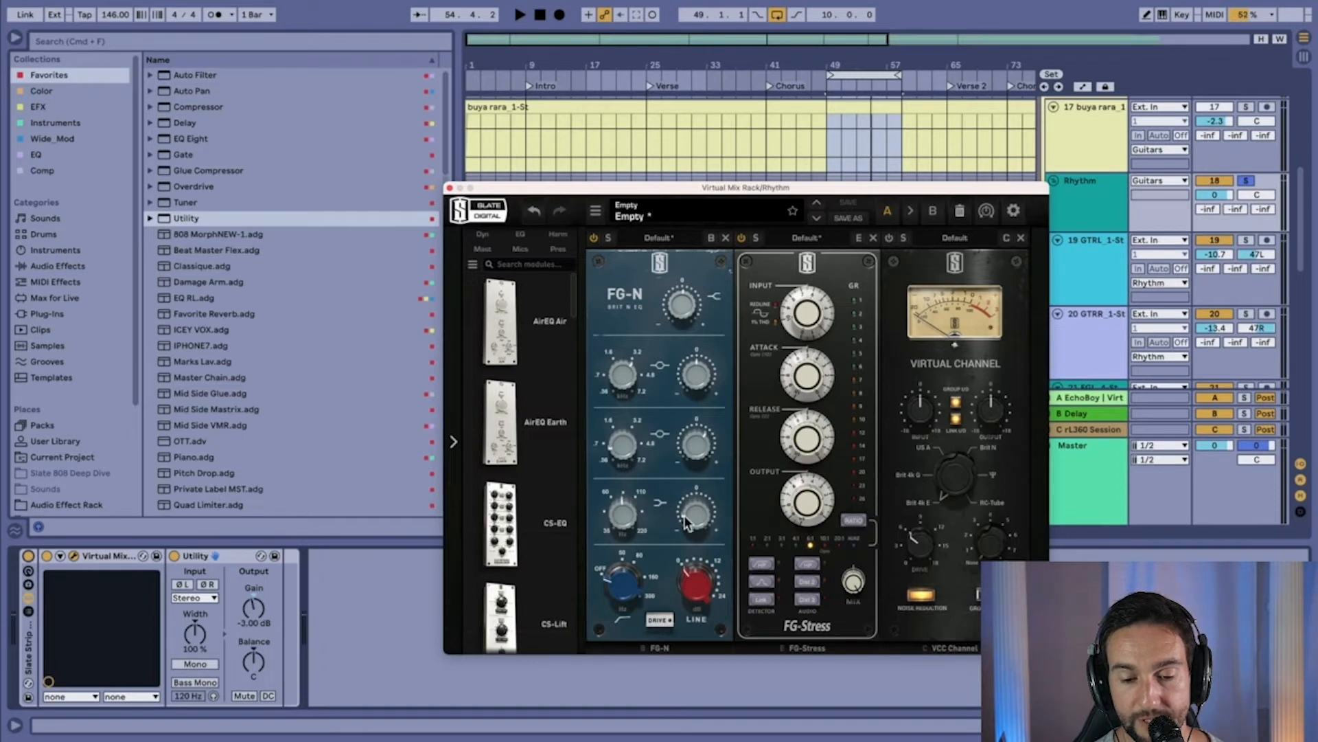
- Bypass the Utility device on the Rhythm group and switch it back on
{"action": "mouse_move", "coordinate": [704, 522]}
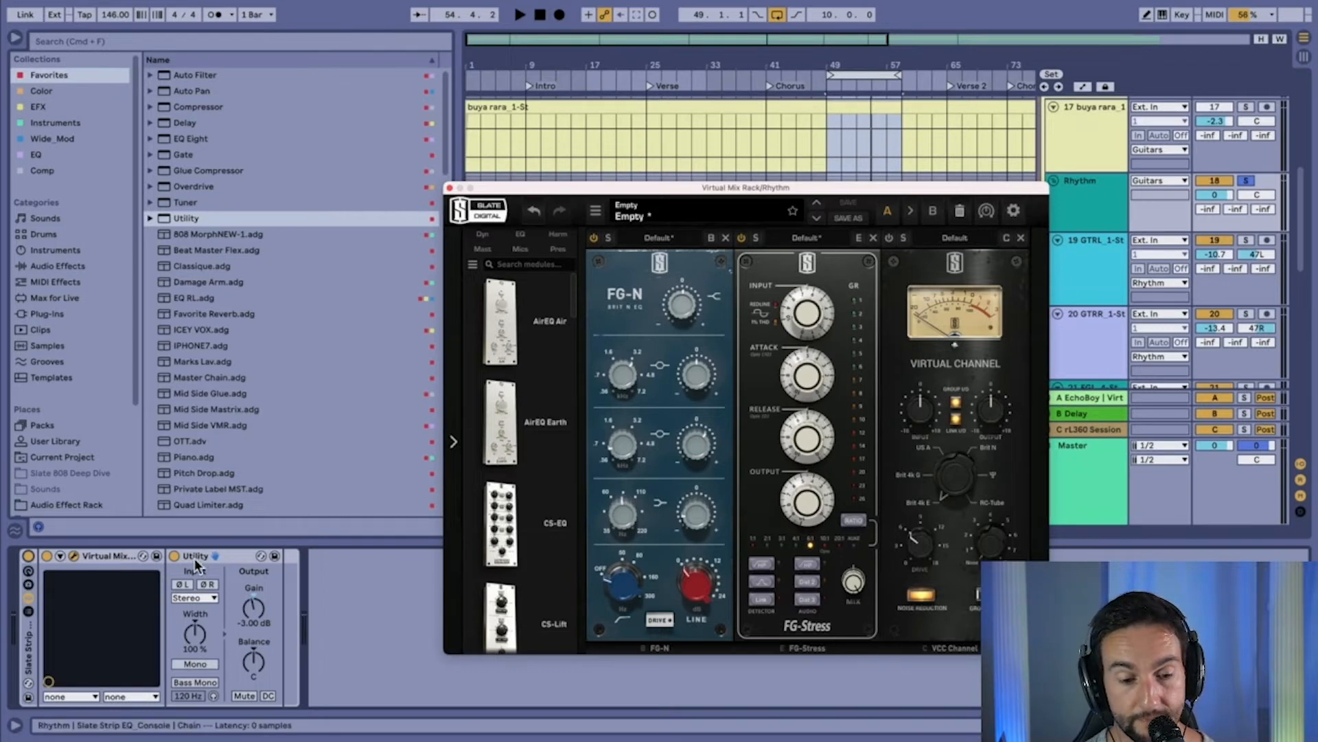
{"action": "left_click", "coordinate": [174, 556]}
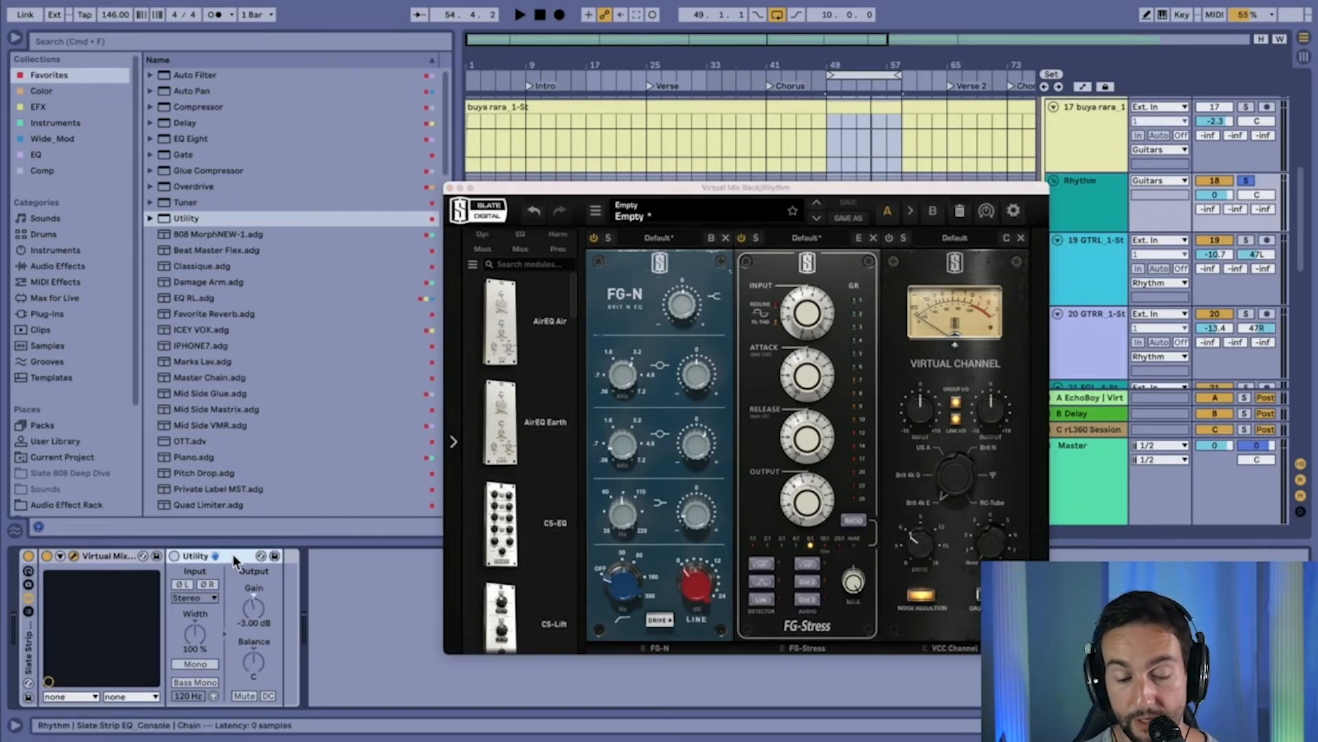
{"action": "left_click", "coordinate": [175, 555]}
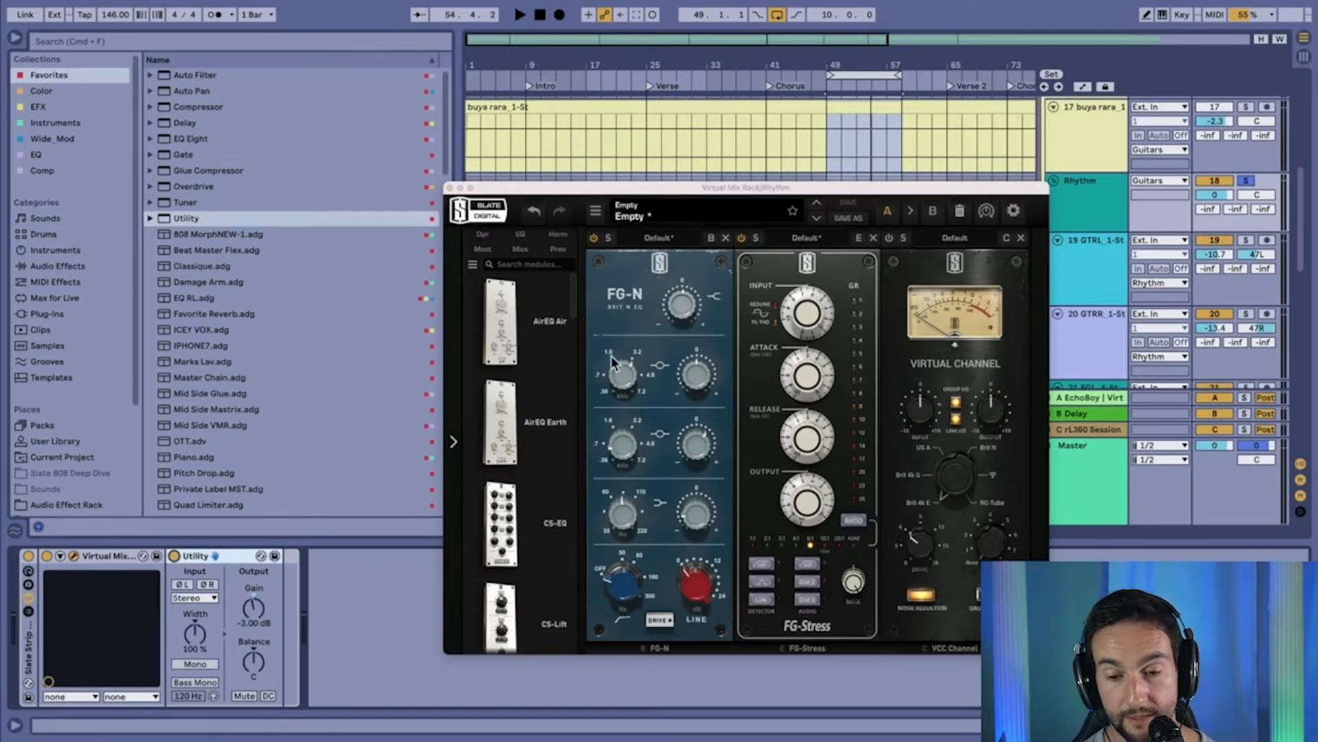
- Play the loop while bypassing and re-enabling the FG-Stress module in the Rhythm group's rack, and stop playback
{"action": "key", "text": "space"}
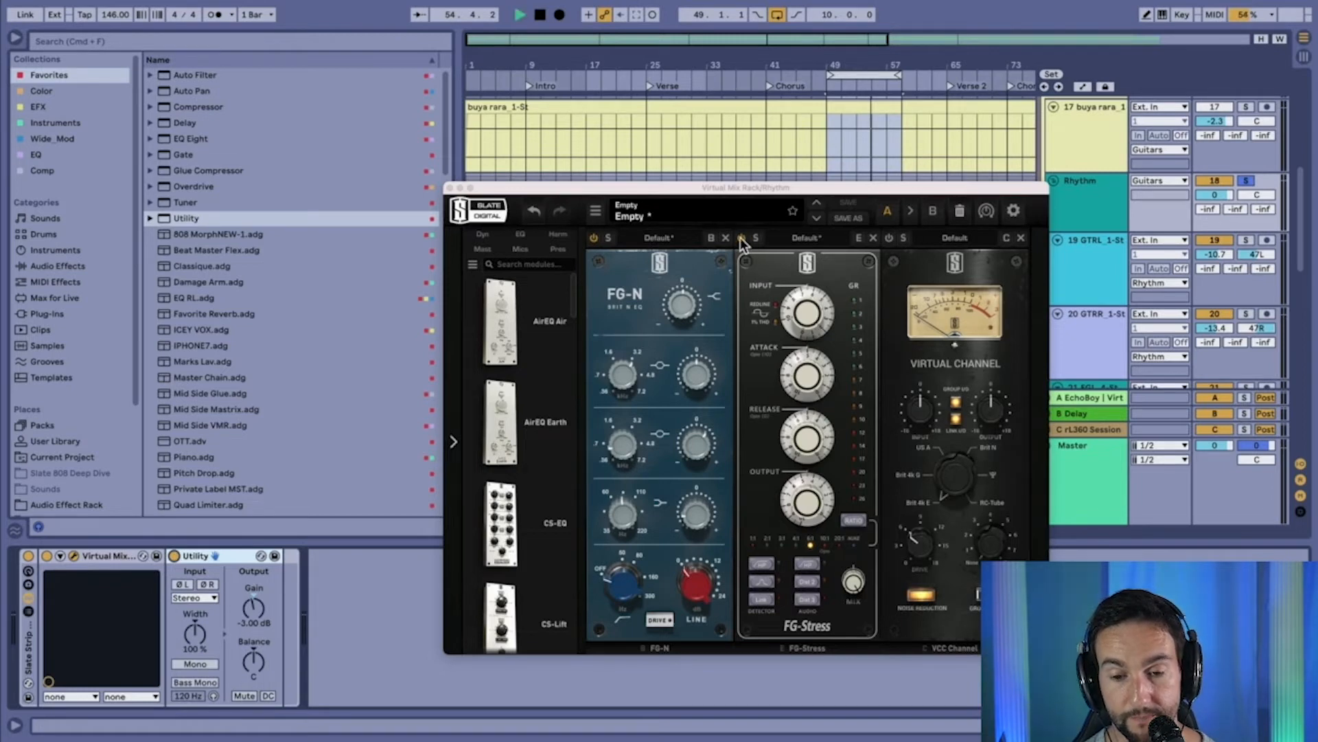
{"action": "left_click", "coordinate": [742, 240]}
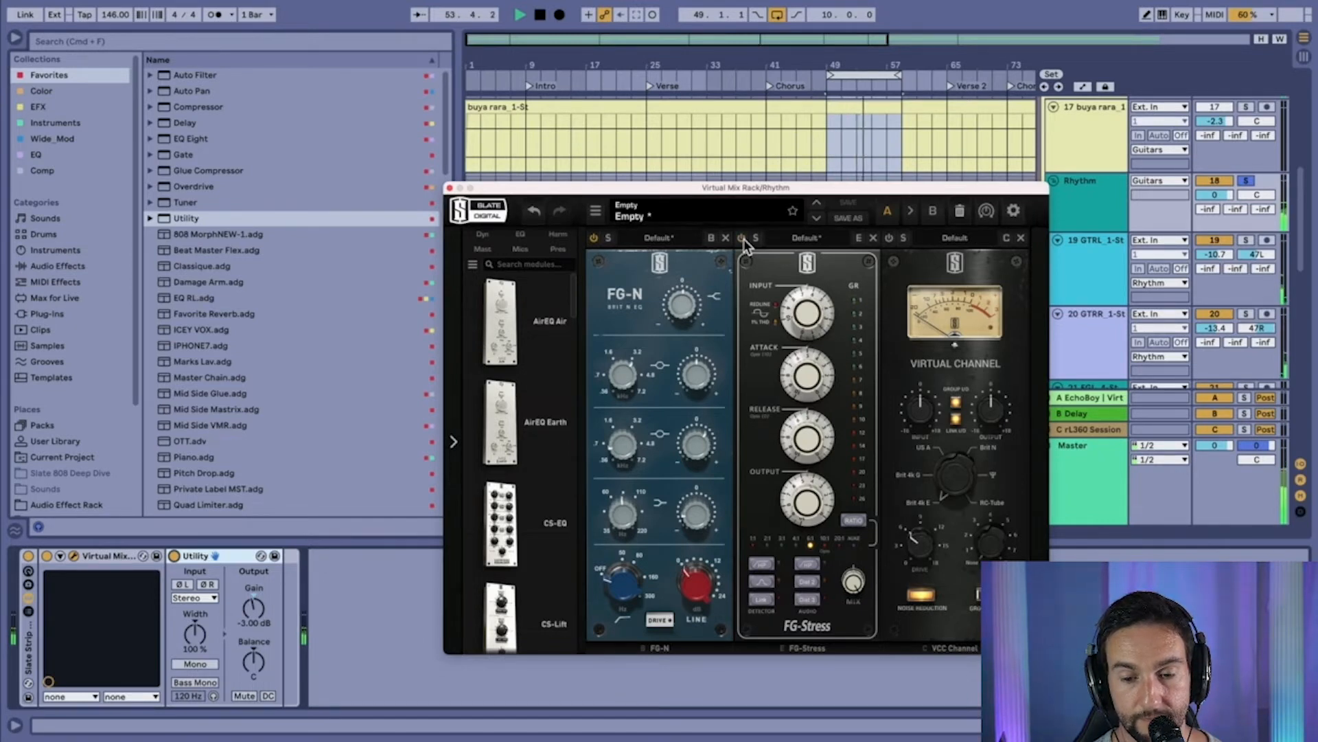
{"action": "left_click", "coordinate": [742, 239]}
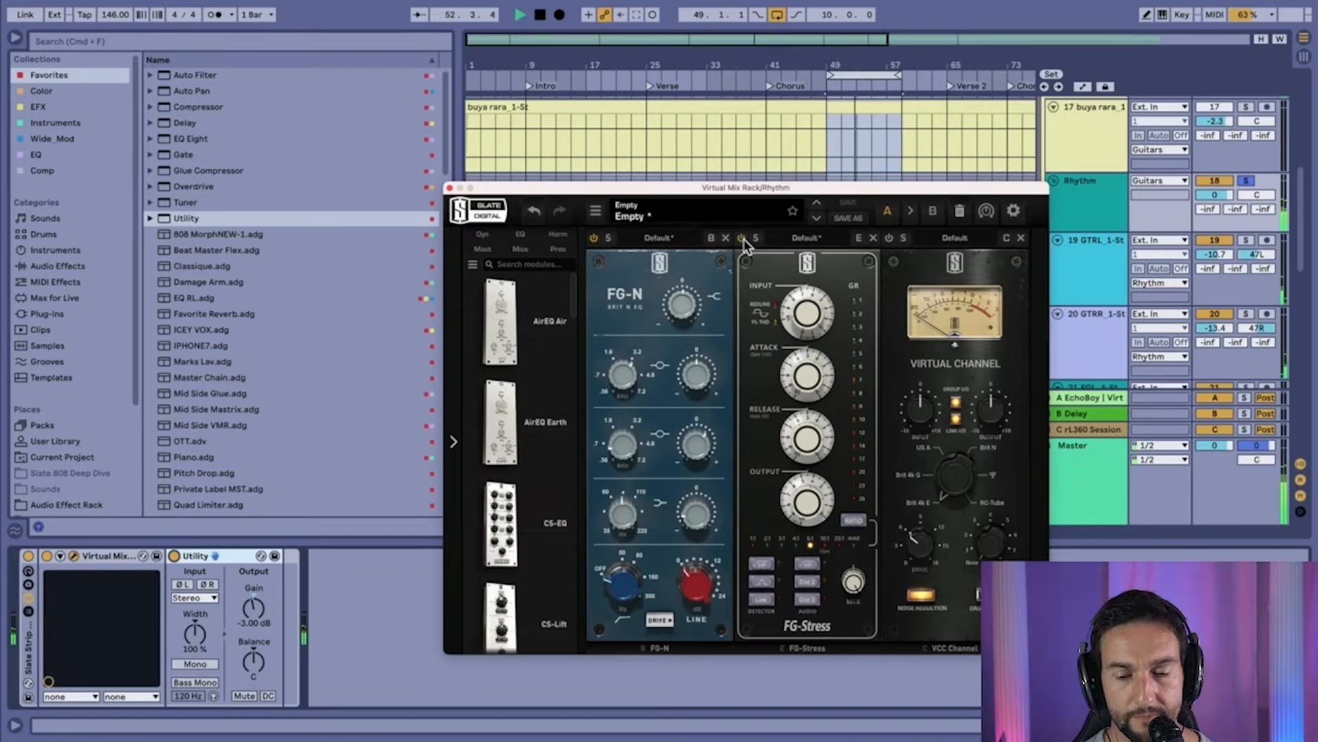
{"action": "key", "text": "space"}
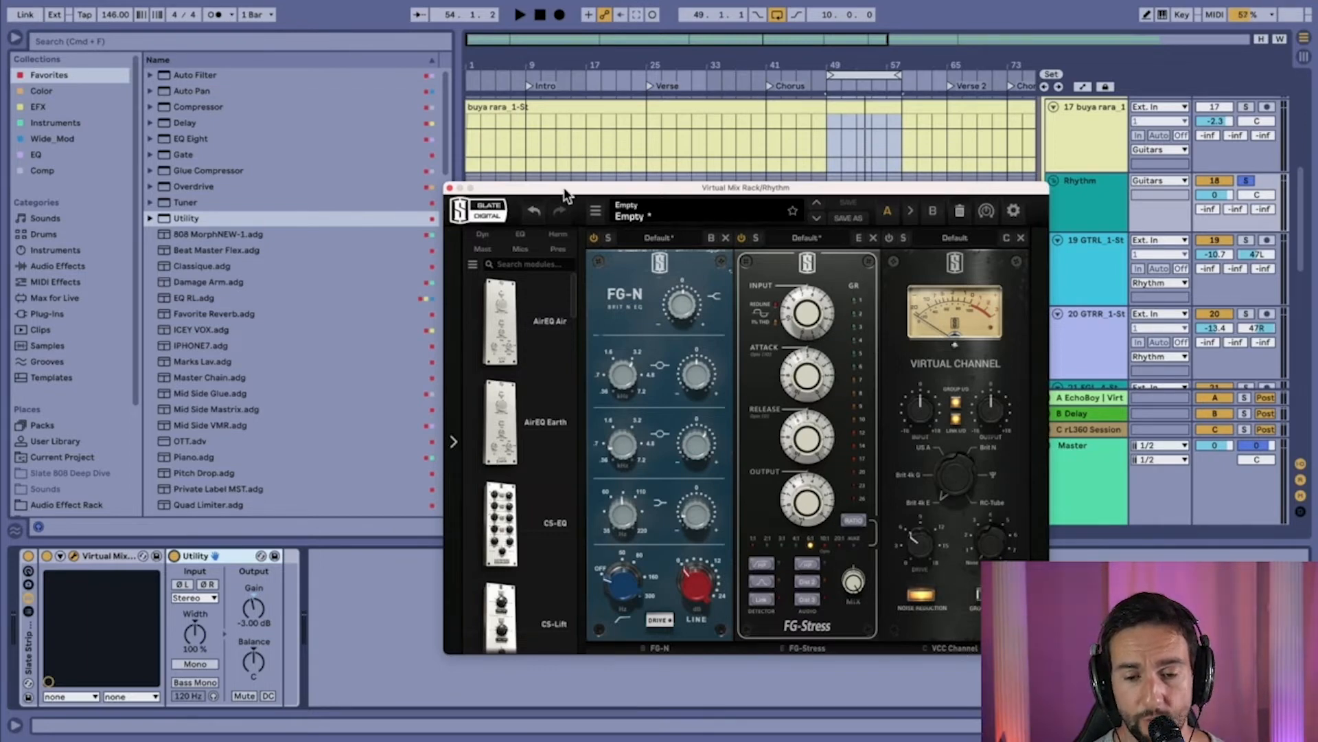
- Delete the Utility device from the Rhythm group's chain and close the Virtual Mix Rack window
{"action": "left_click", "coordinate": [234, 556]}
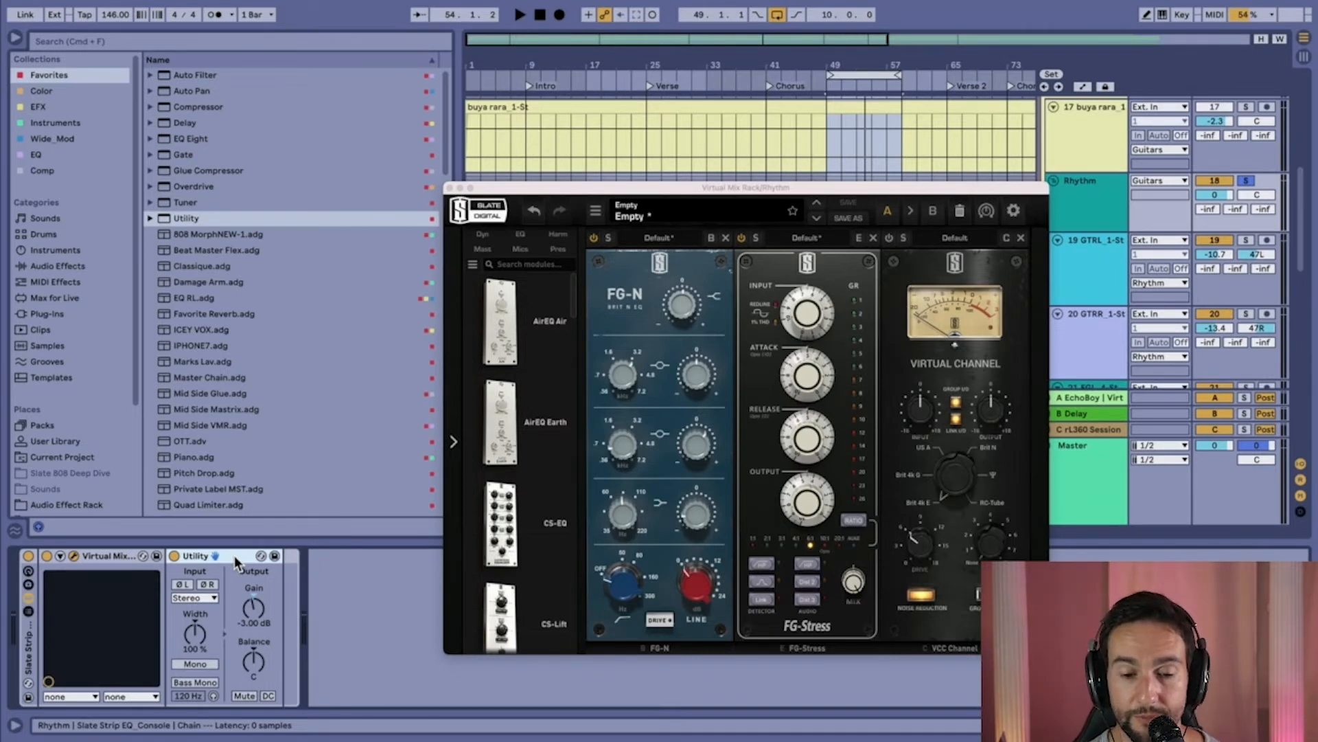
{"action": "left_click", "coordinate": [175, 556]}
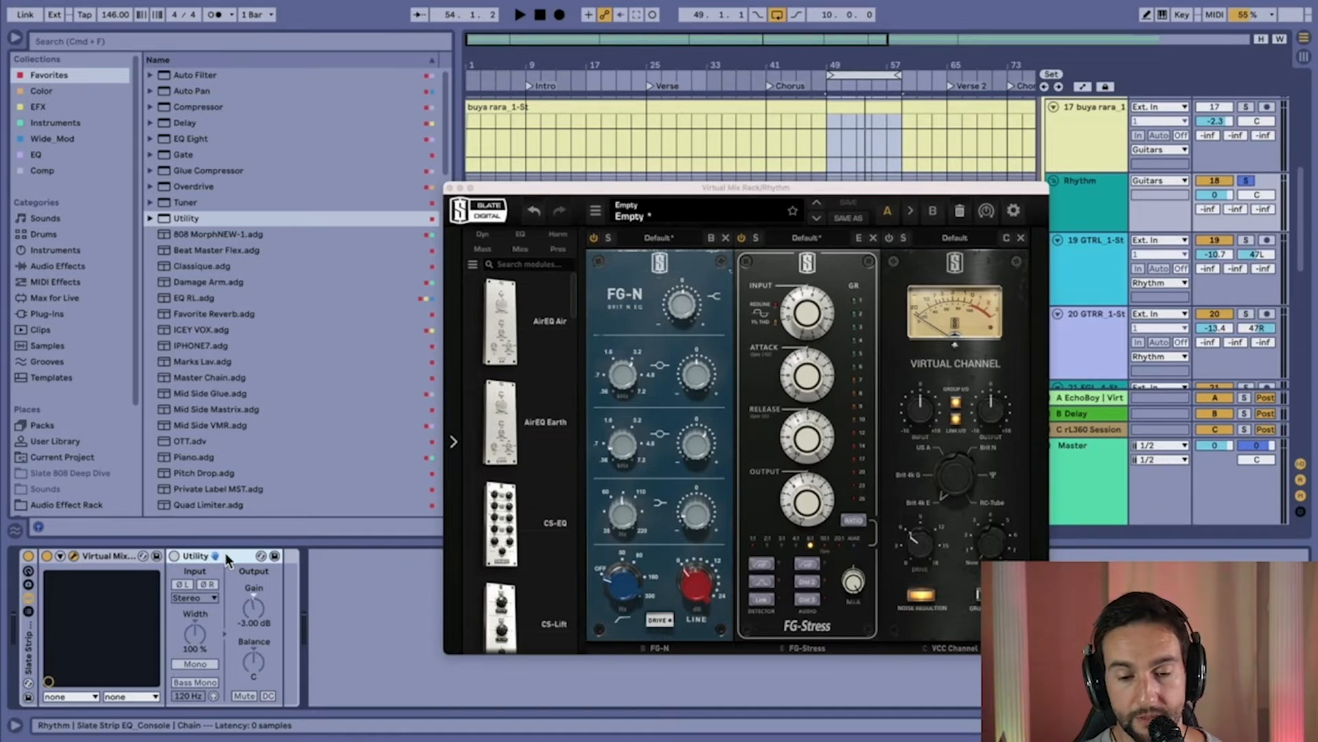
{"action": "key", "text": "Delete"}
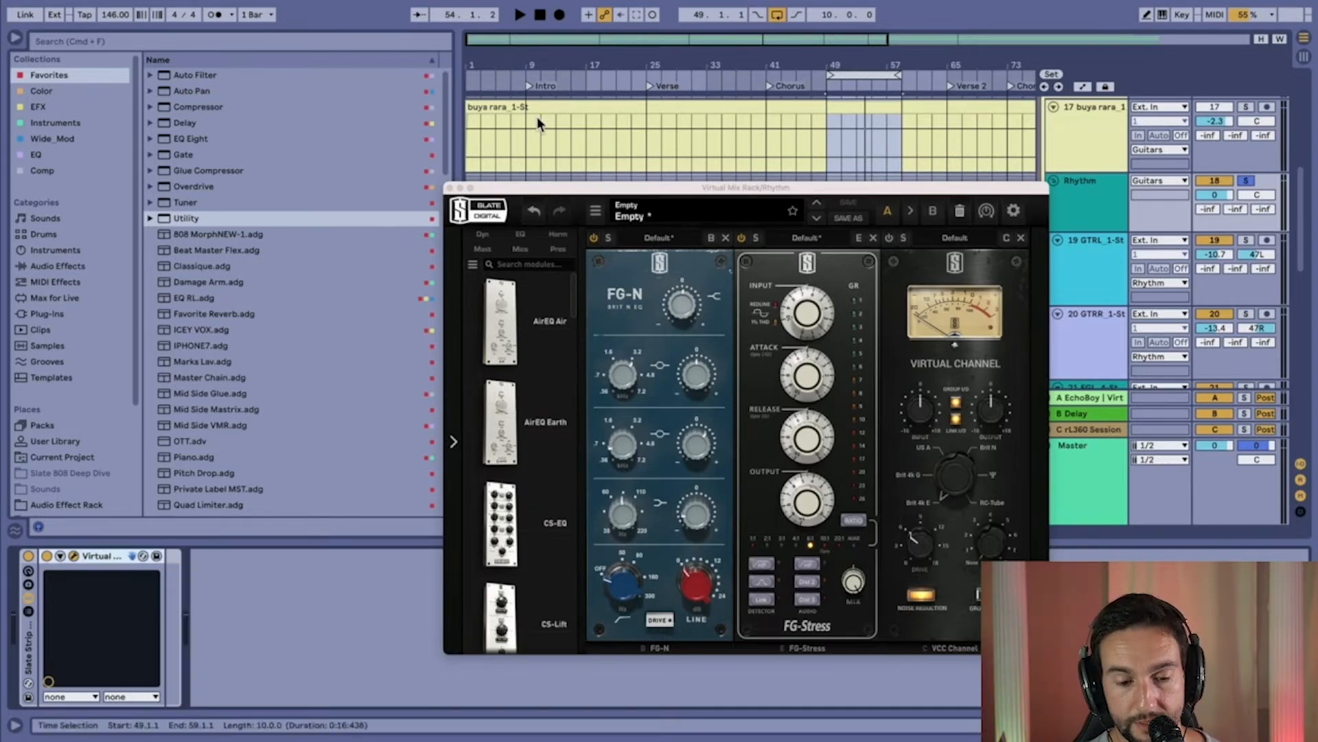
{"action": "left_click", "coordinate": [453, 187]}
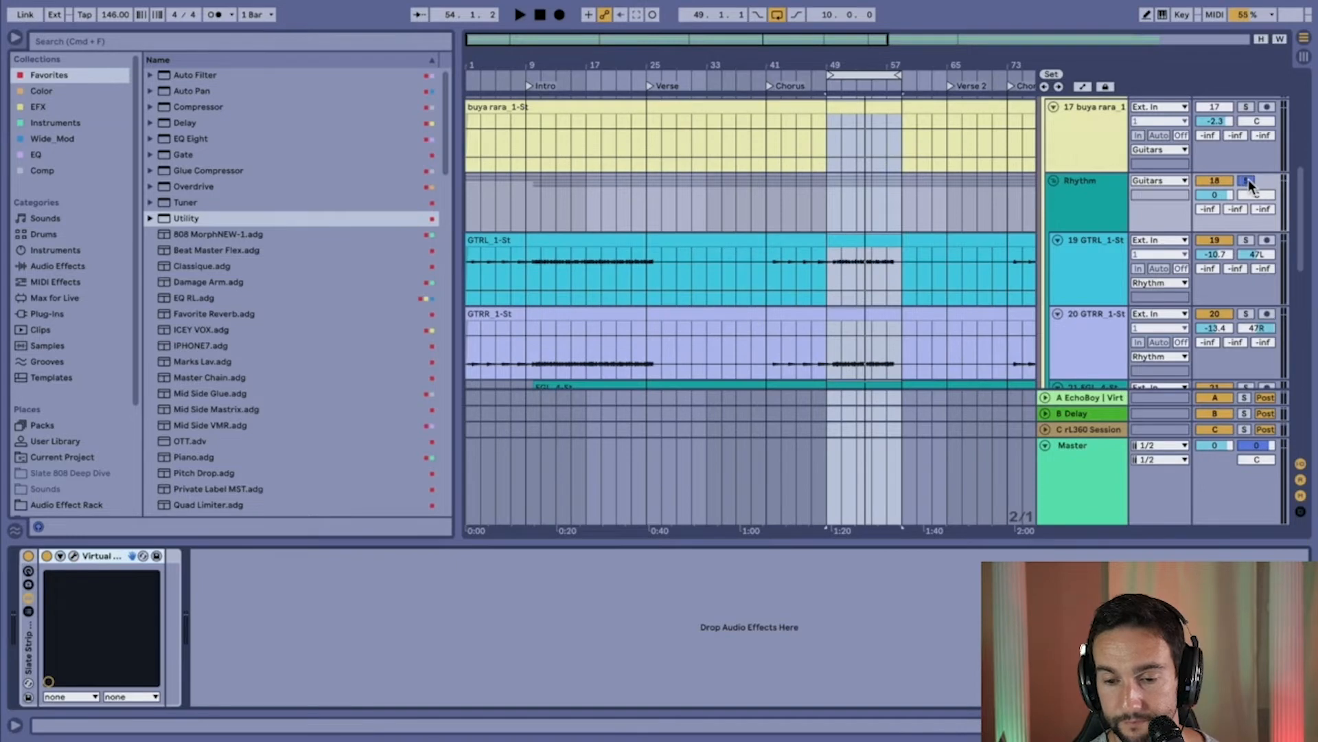
- Solo the SUS guitar group and play it from the first chorus at bar 45
{"action": "scroll", "coordinate": [1060, 321], "scroll_direction": "down", "scroll_amount": 5}
{"action": "left_click", "coordinate": [1077, 269]}
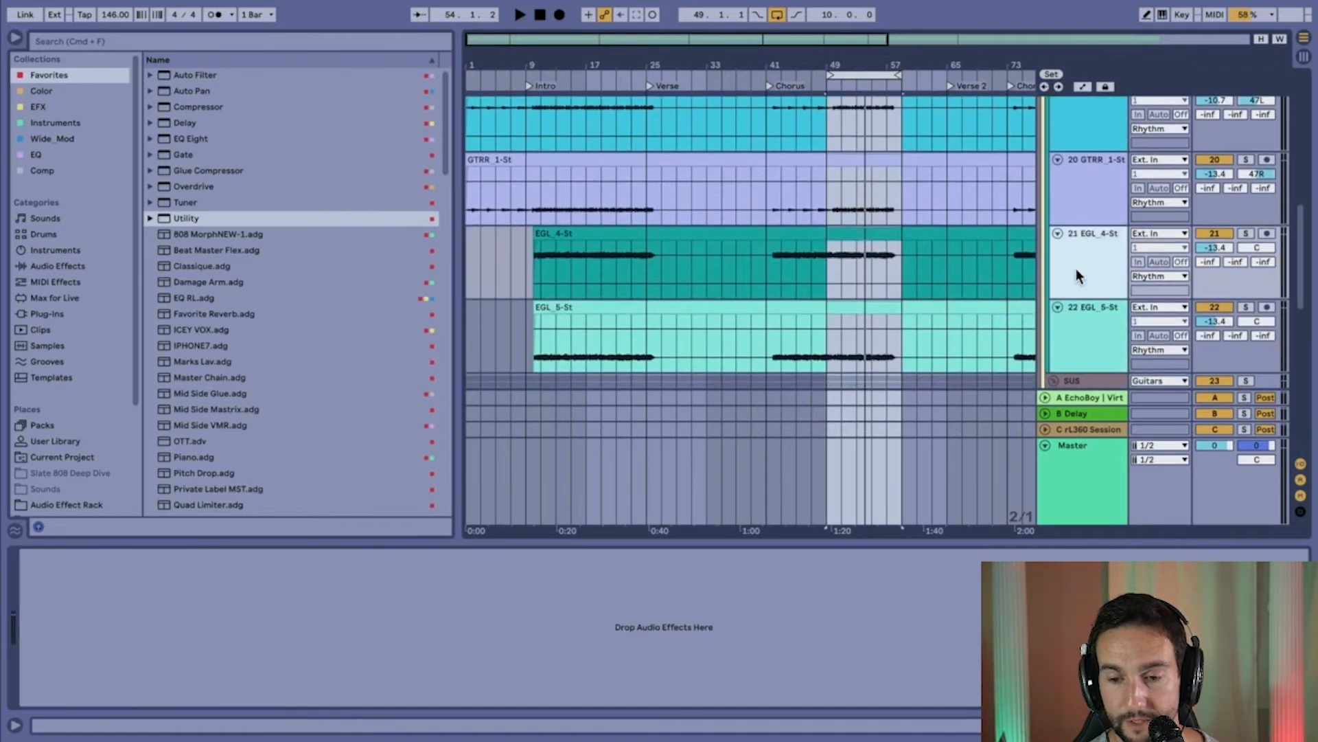
{"action": "key", "text": "minus"}
{"action": "scroll", "coordinate": [854, 344], "scroll_direction": "down", "scroll_amount": 2}
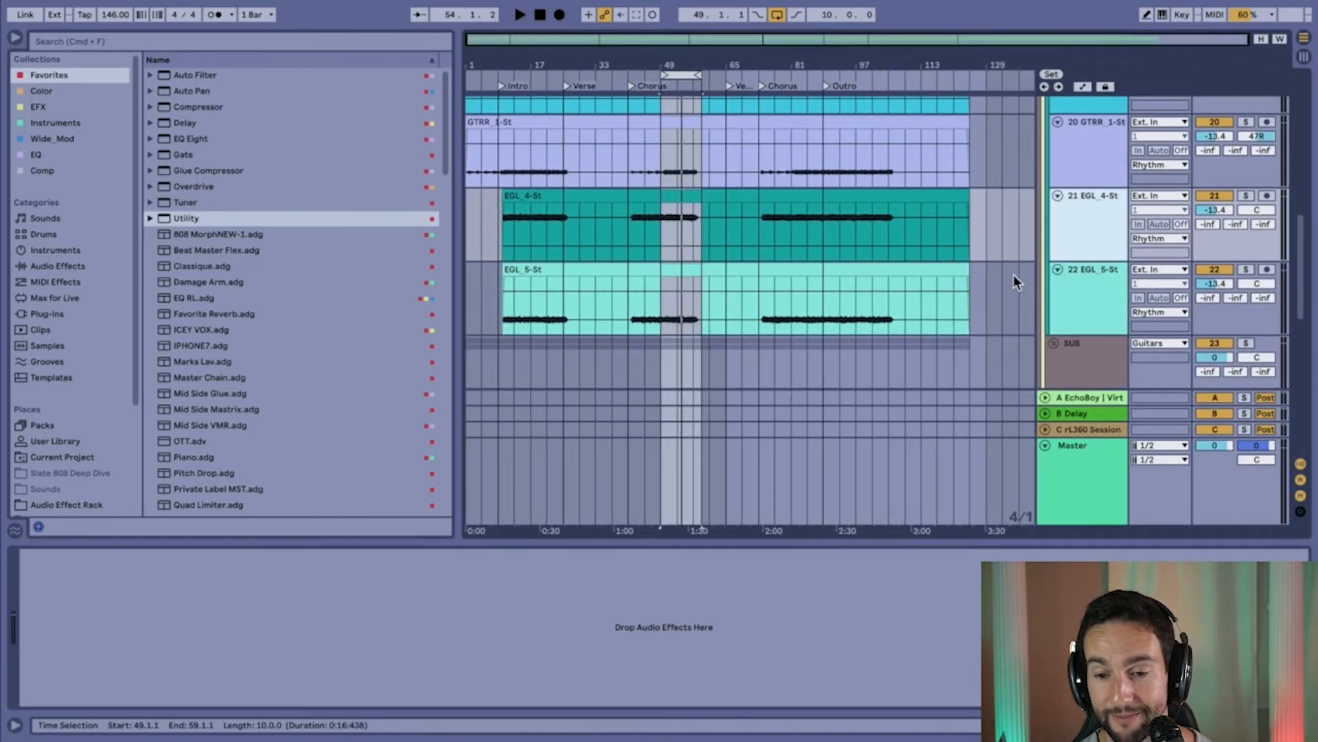
{"action": "scroll", "coordinate": [1086, 257], "scroll_direction": "down", "scroll_amount": 2}
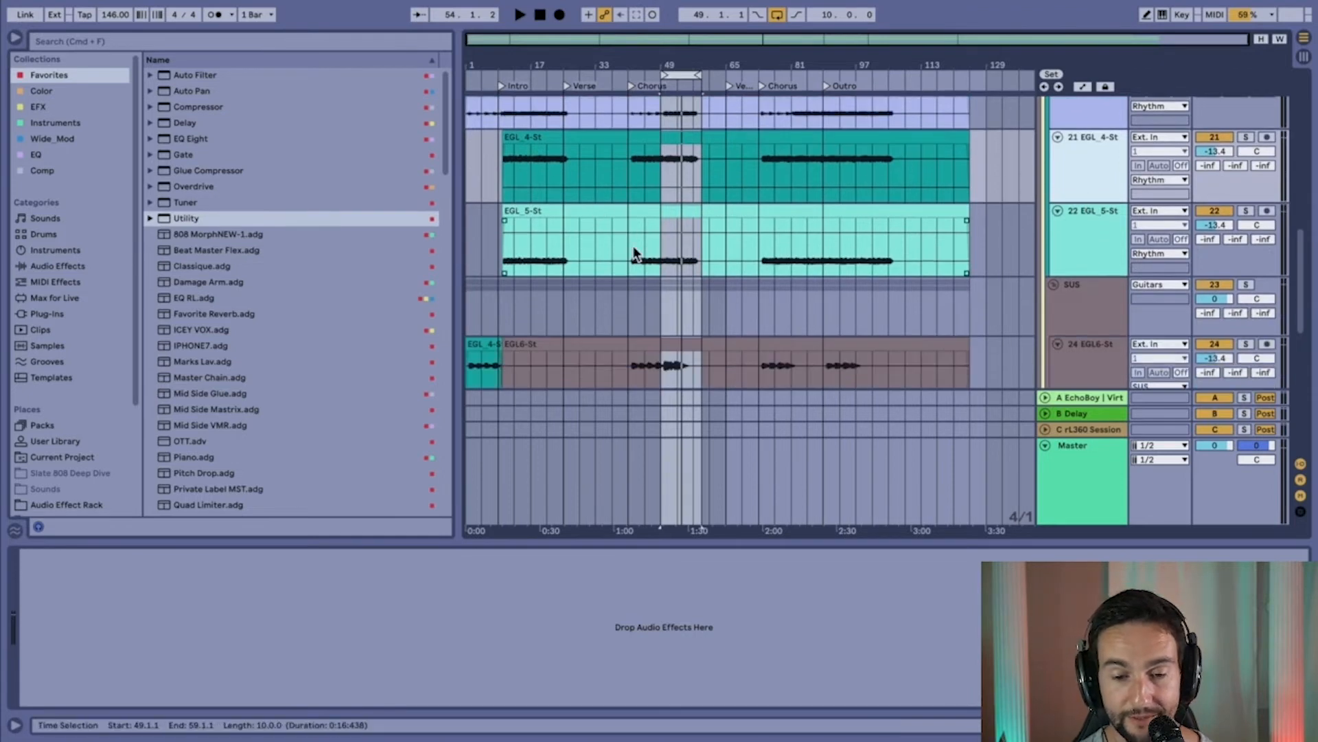
{"action": "scroll", "coordinate": [633, 245], "scroll_direction": "down", "scroll_amount": 5}
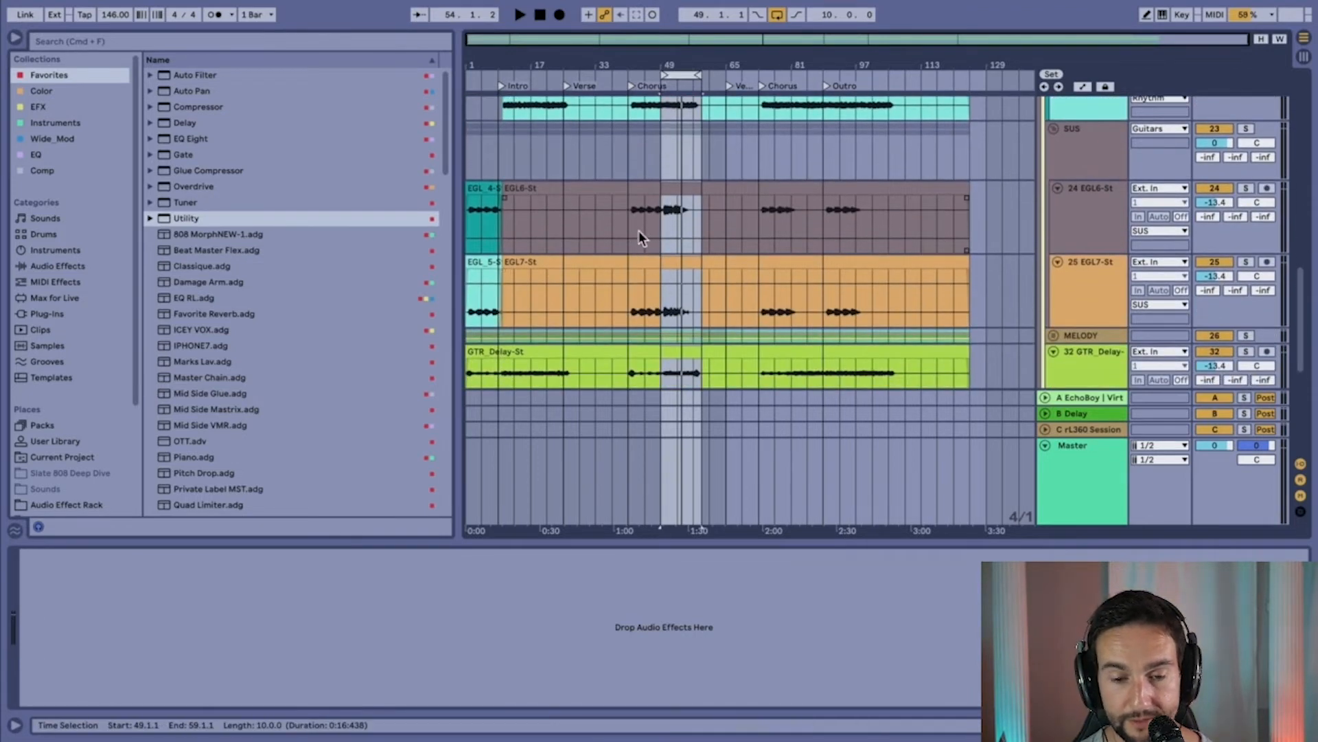
{"action": "left_click", "coordinate": [640, 223]}
{"action": "left_click", "coordinate": [1248, 125]}
{"action": "key", "text": "space"}
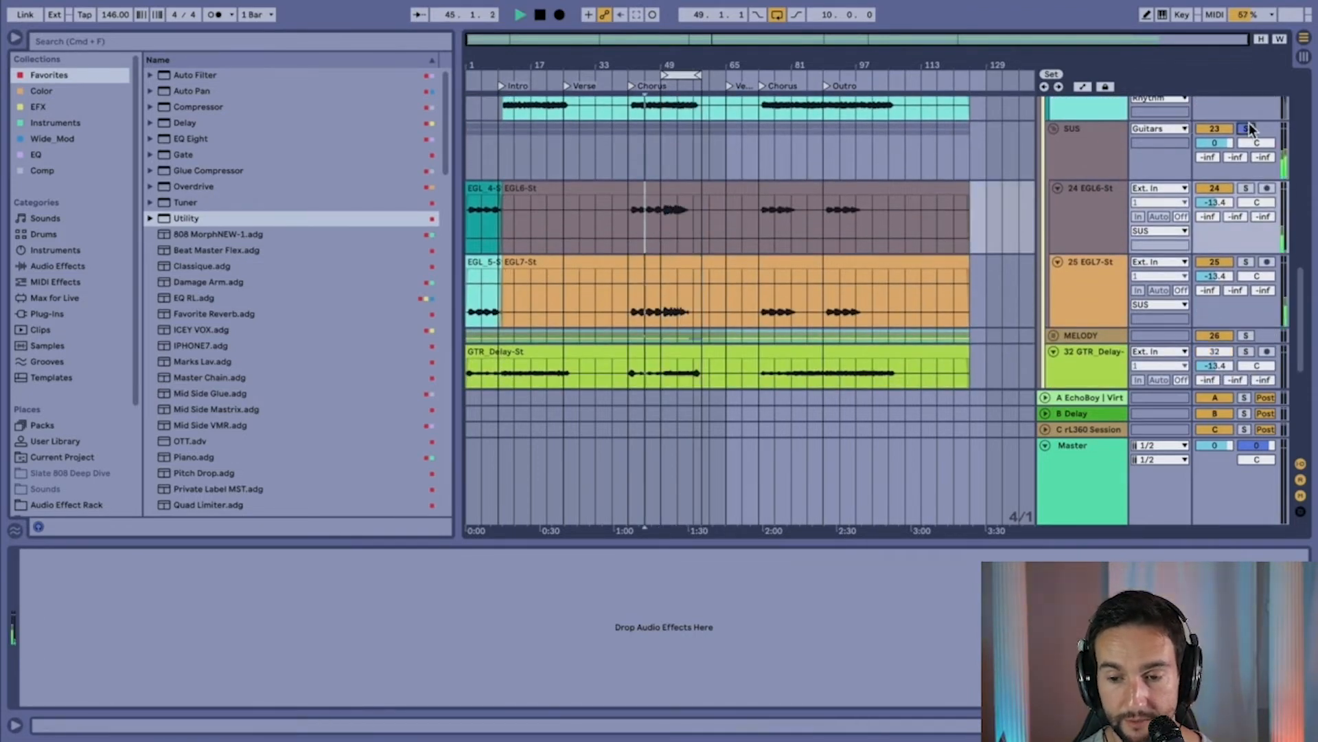
- Check the device chains of the SUS group and its two tracks, open the group's Virtual Mix Rack and stop playback
{"action": "left_click", "coordinate": [1082, 150]}
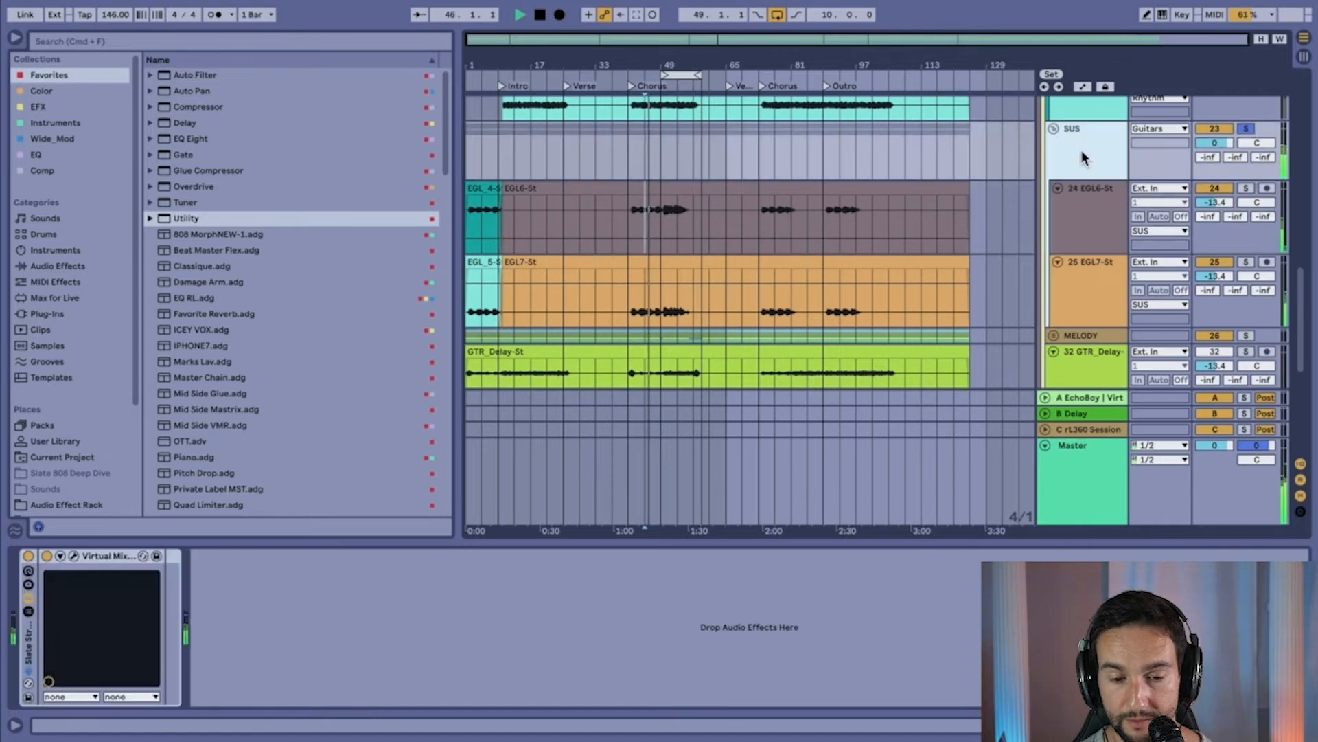
{"action": "left_click", "coordinate": [1086, 209]}
{"action": "left_click", "coordinate": [1087, 283]}
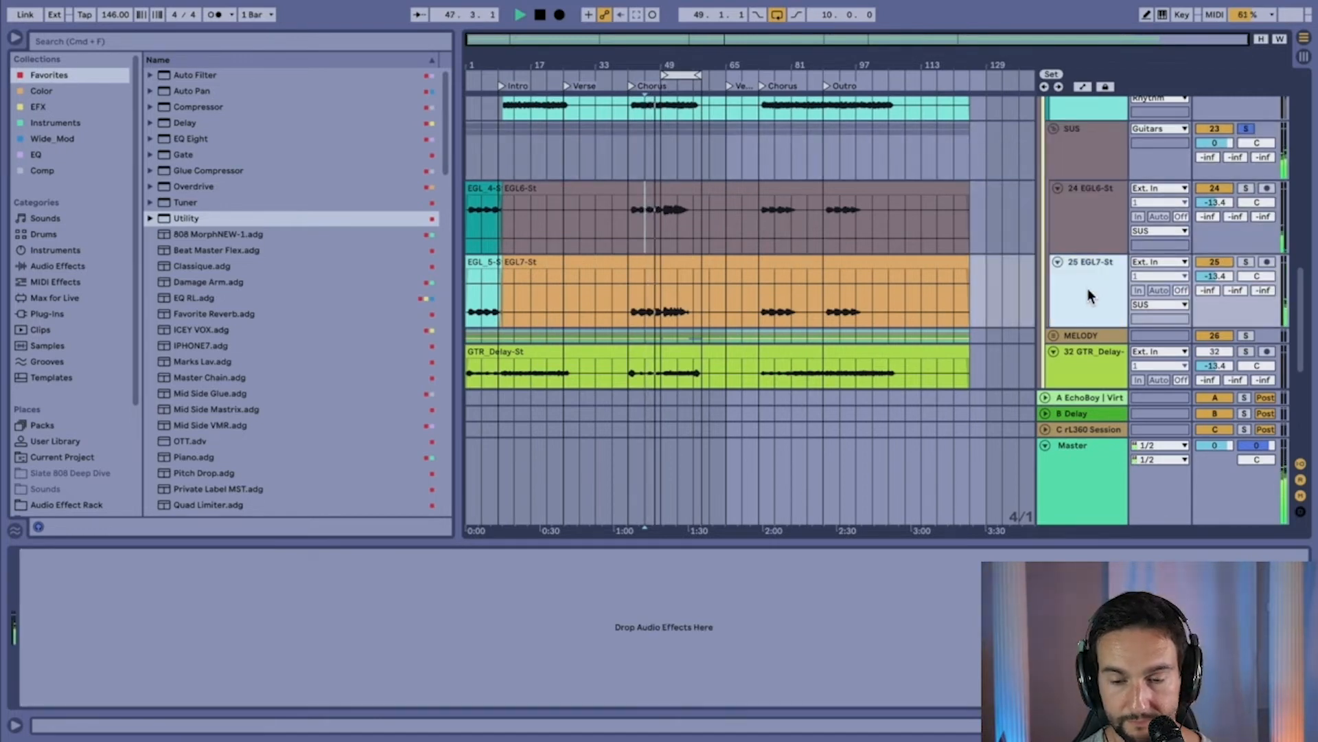
{"action": "left_click", "coordinate": [1086, 159]}
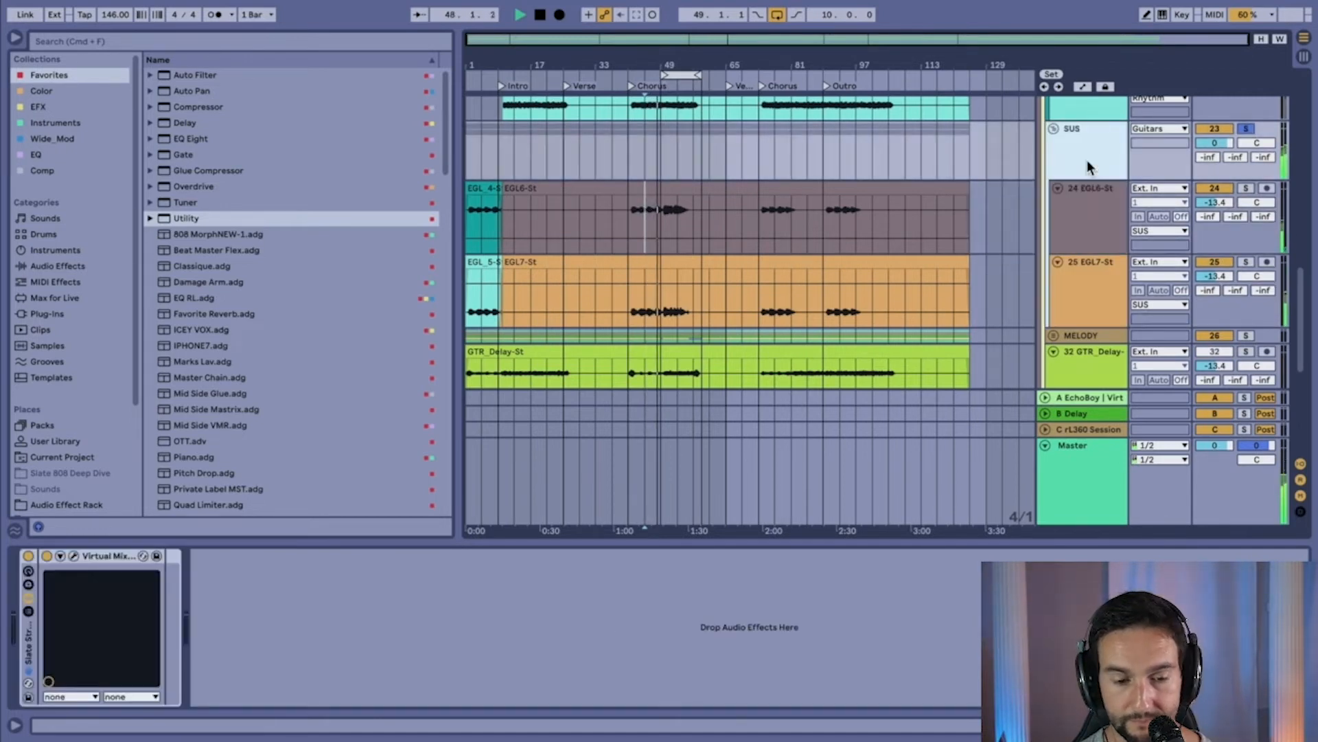
{"action": "left_click", "coordinate": [73, 556]}
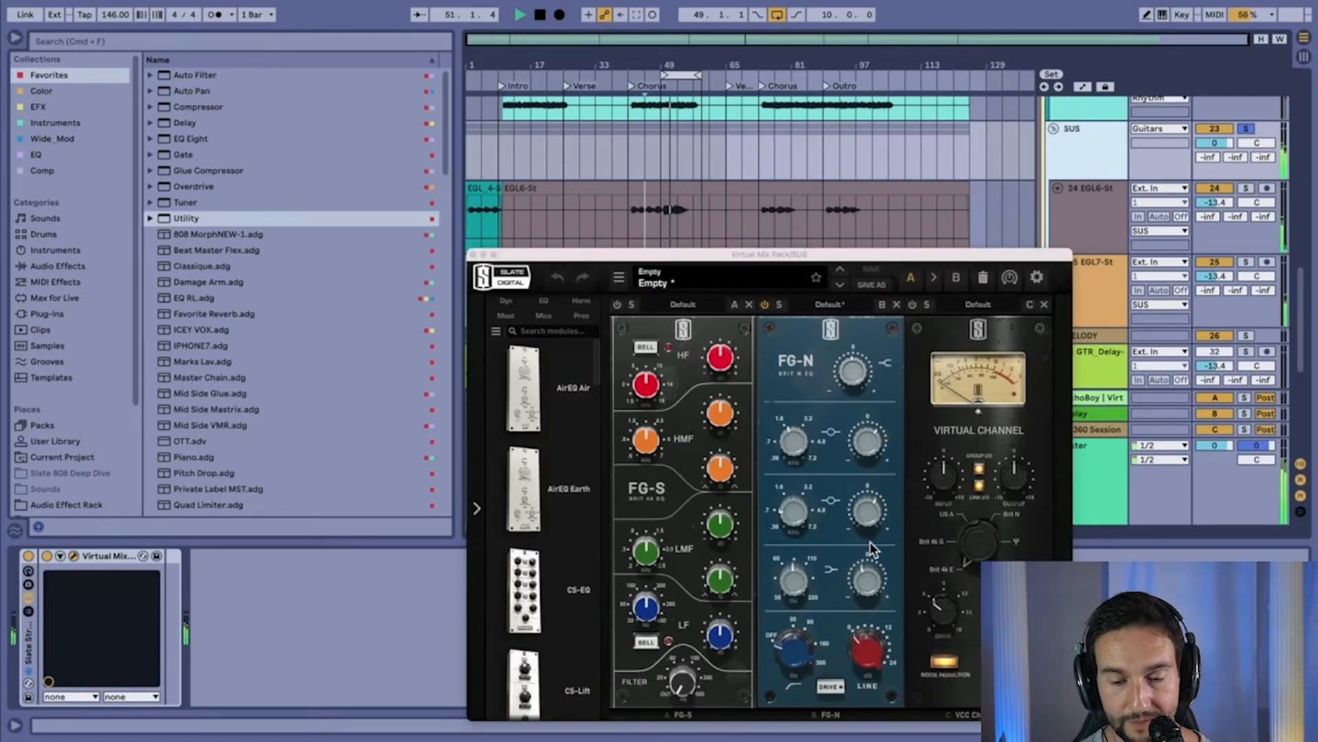
{"action": "key", "text": "space"}
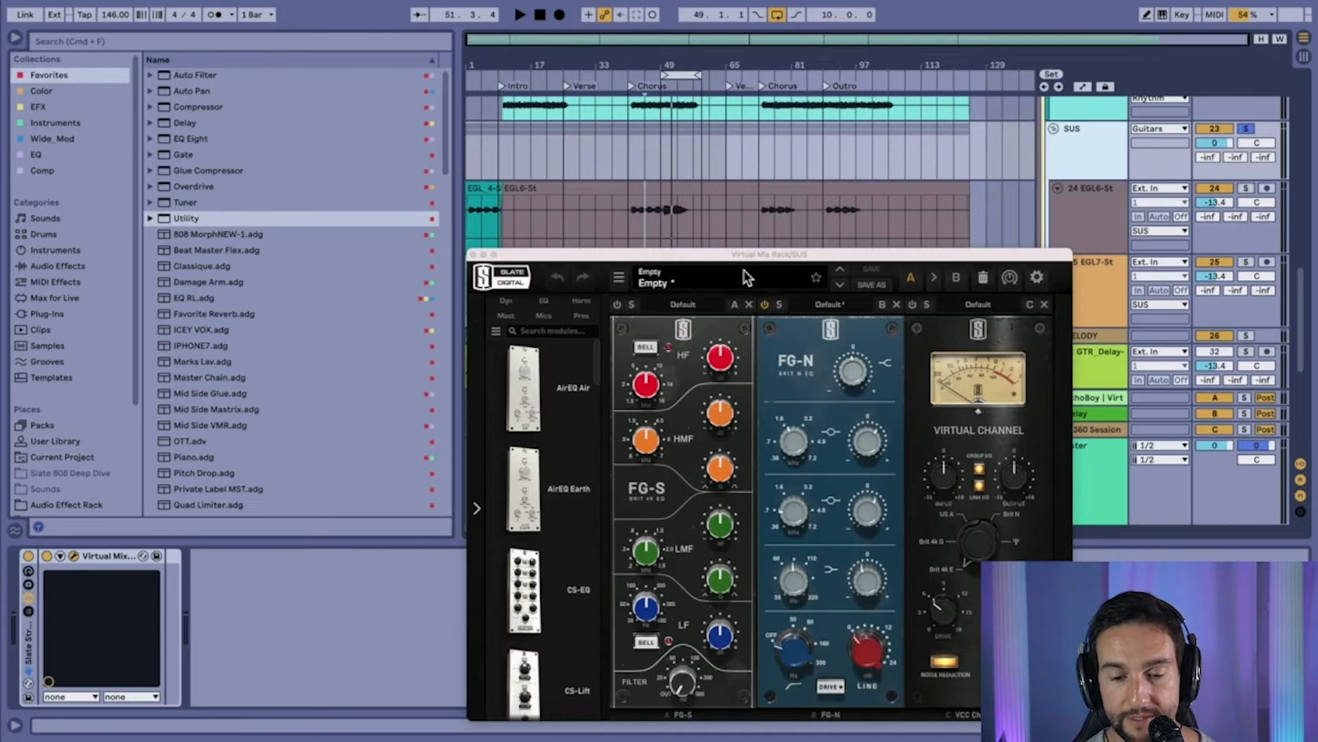
- Play from bar 45 while toggling the FG-N module's bypass in the SUS rack, then stop and close the plug-in window
{"action": "key", "text": "space"}
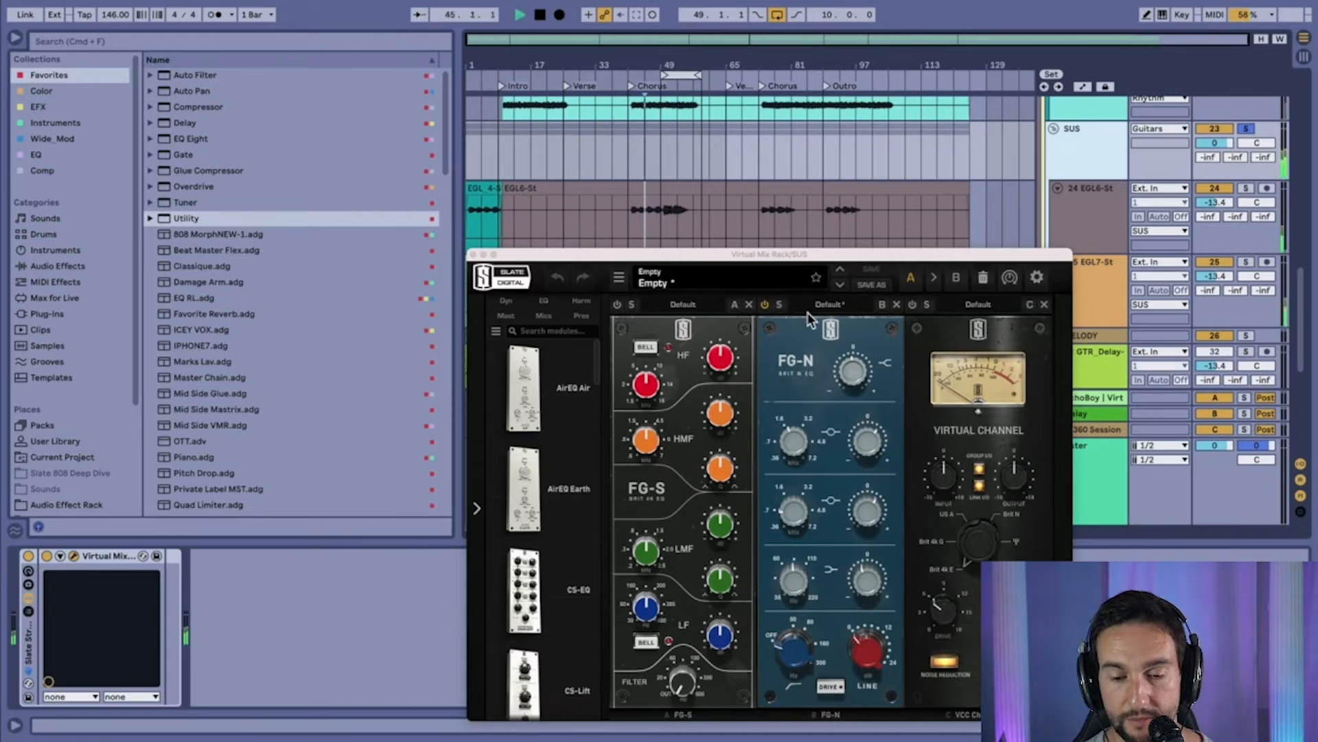
{"action": "left_click", "coordinate": [766, 304]}
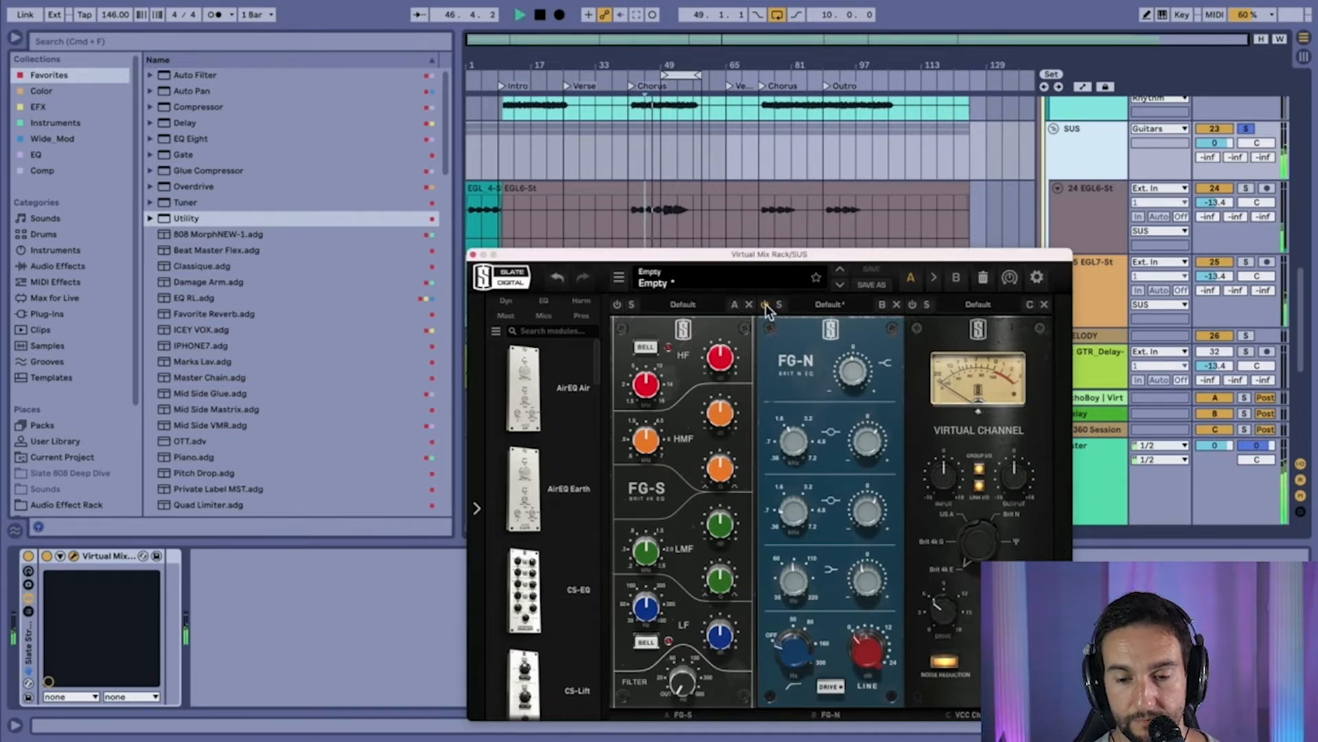
{"action": "left_click", "coordinate": [765, 304]}
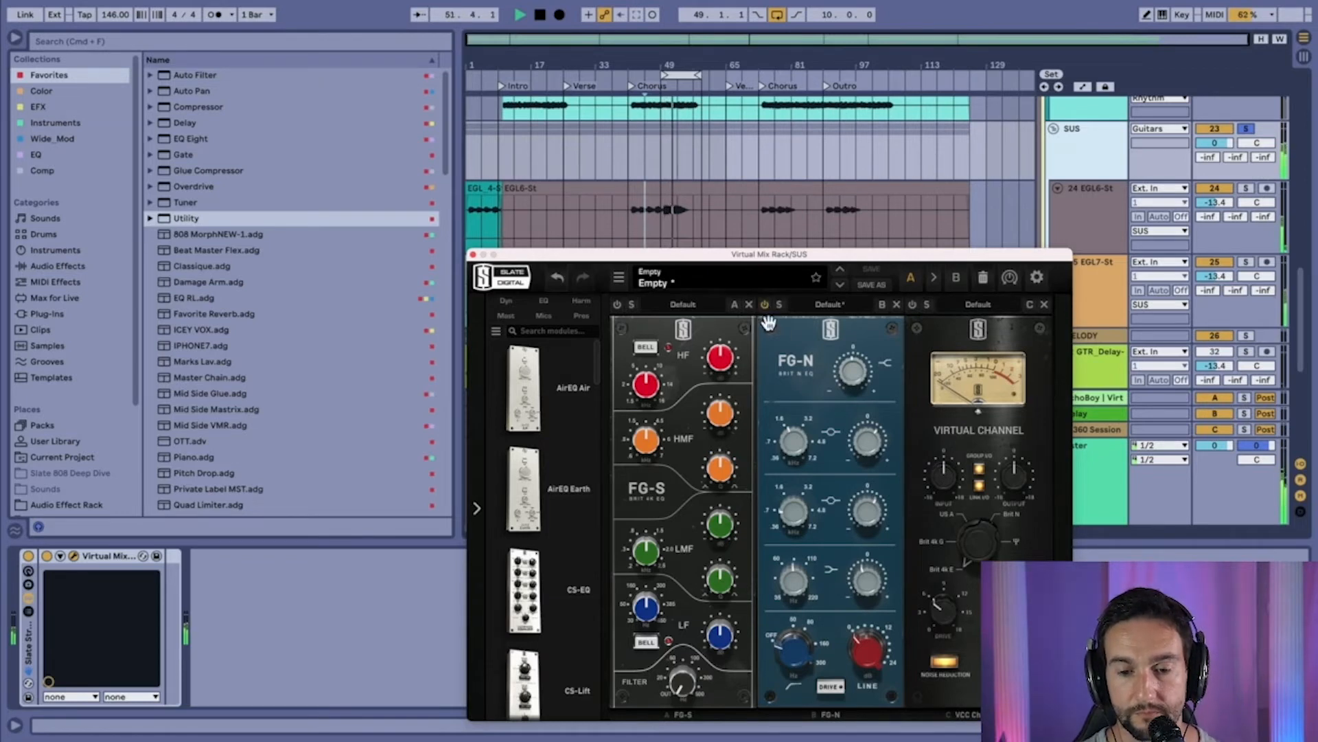
{"action": "left_click", "coordinate": [764, 305]}
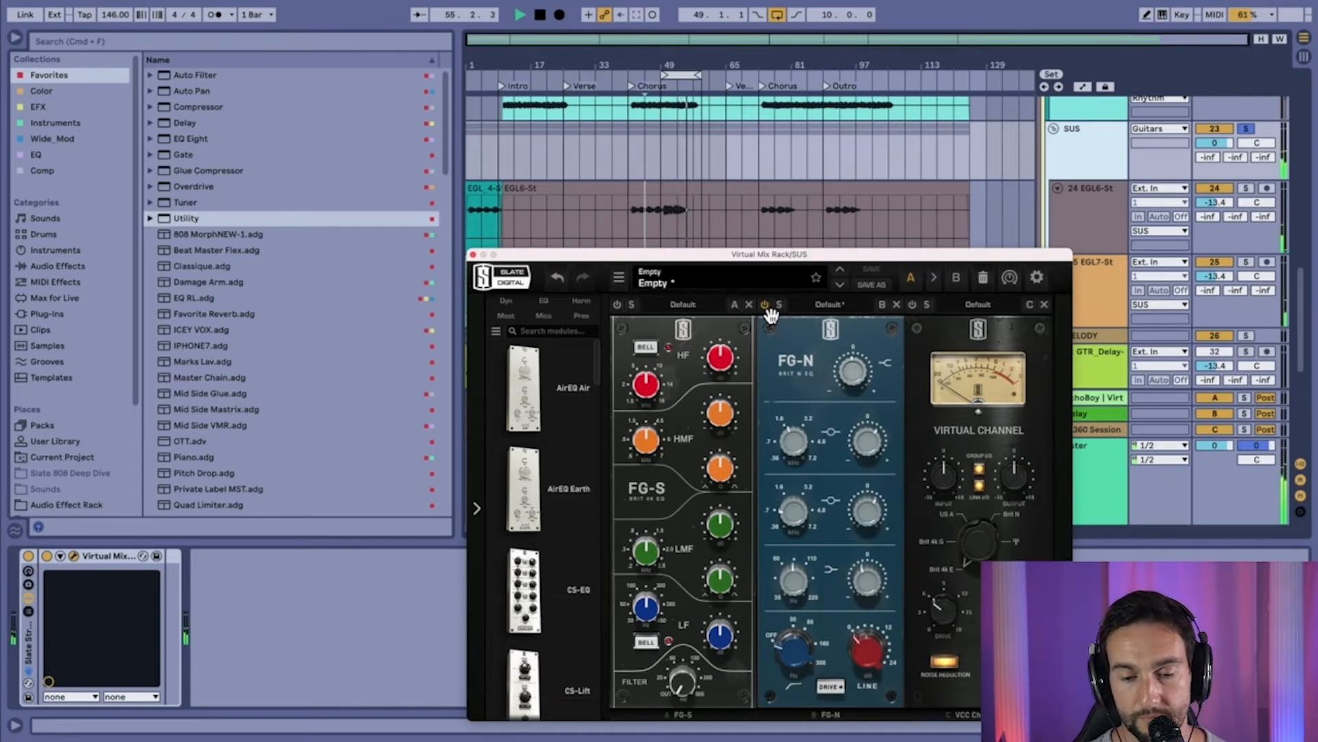
{"action": "key", "text": "space"}
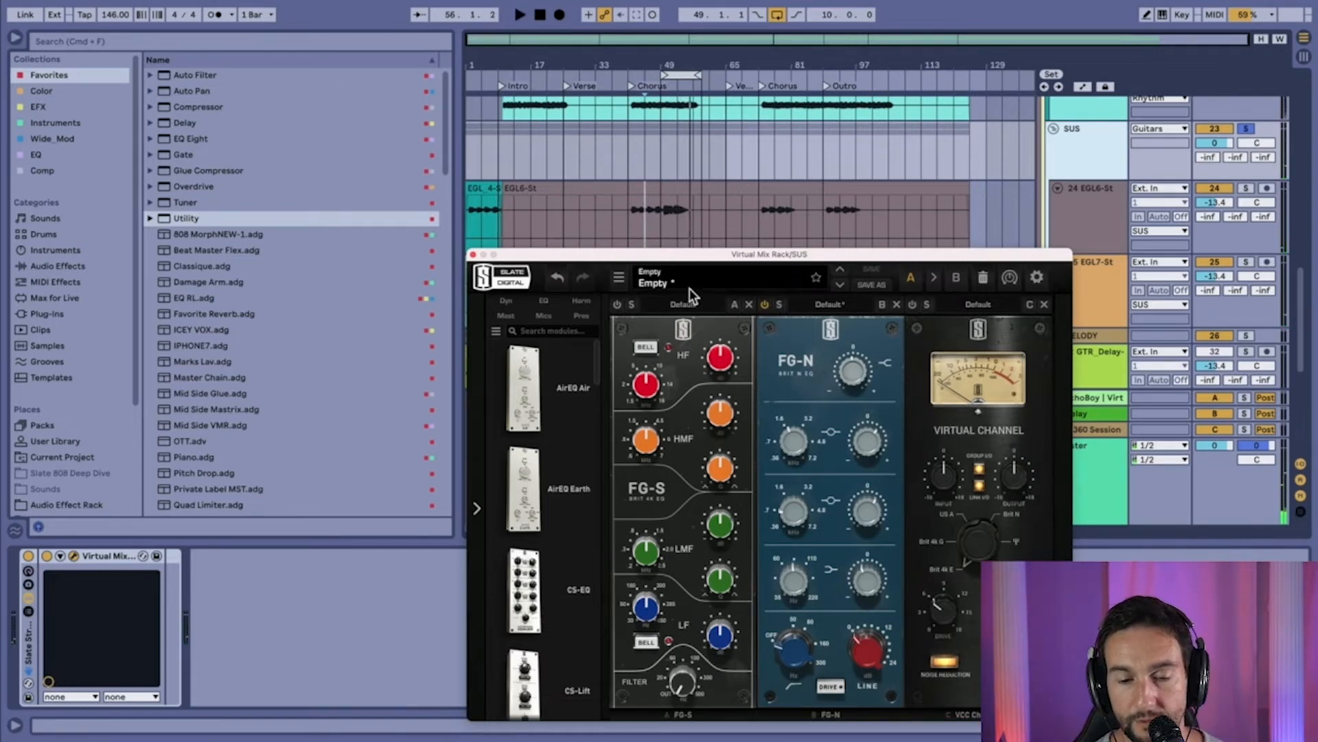
{"action": "left_click", "coordinate": [473, 255]}
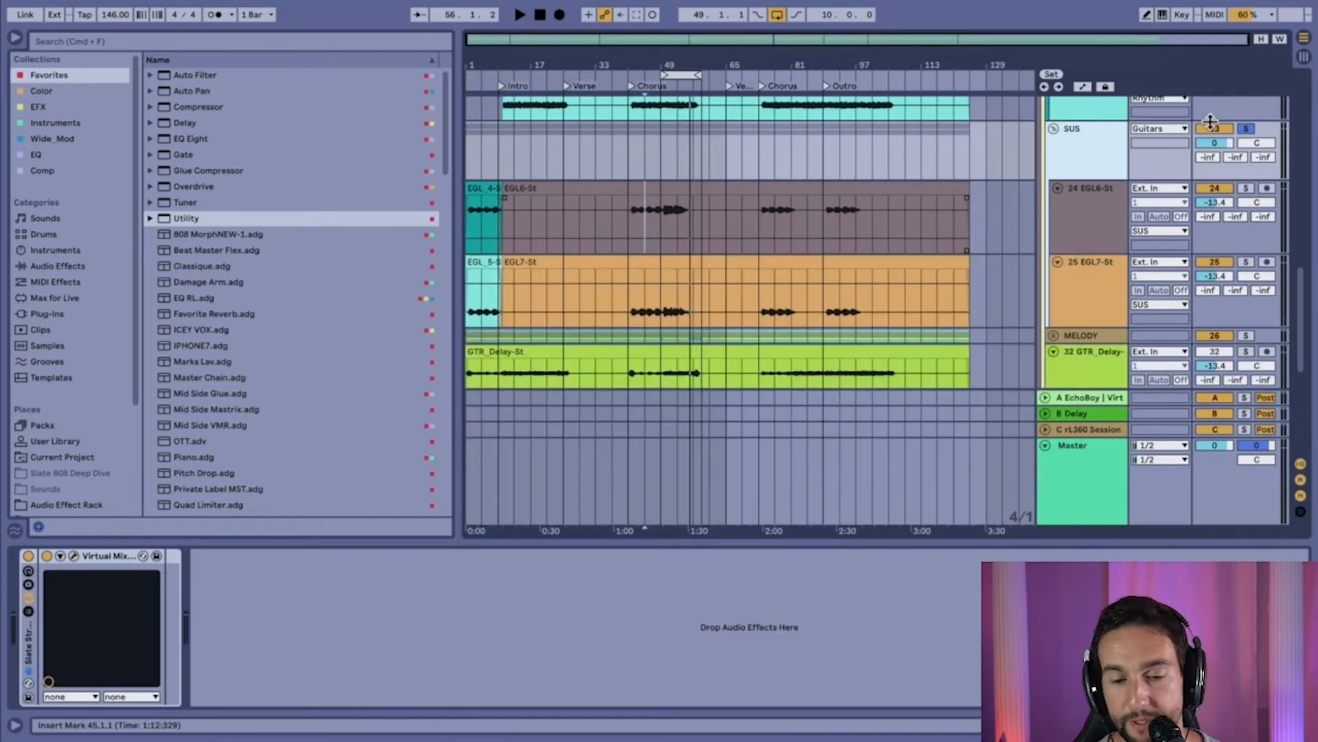
- Unsolo the SUS group and compare its whole rack in the full mix by bypassing and re-enabling it twice
{"action": "left_click", "coordinate": [1246, 128]}
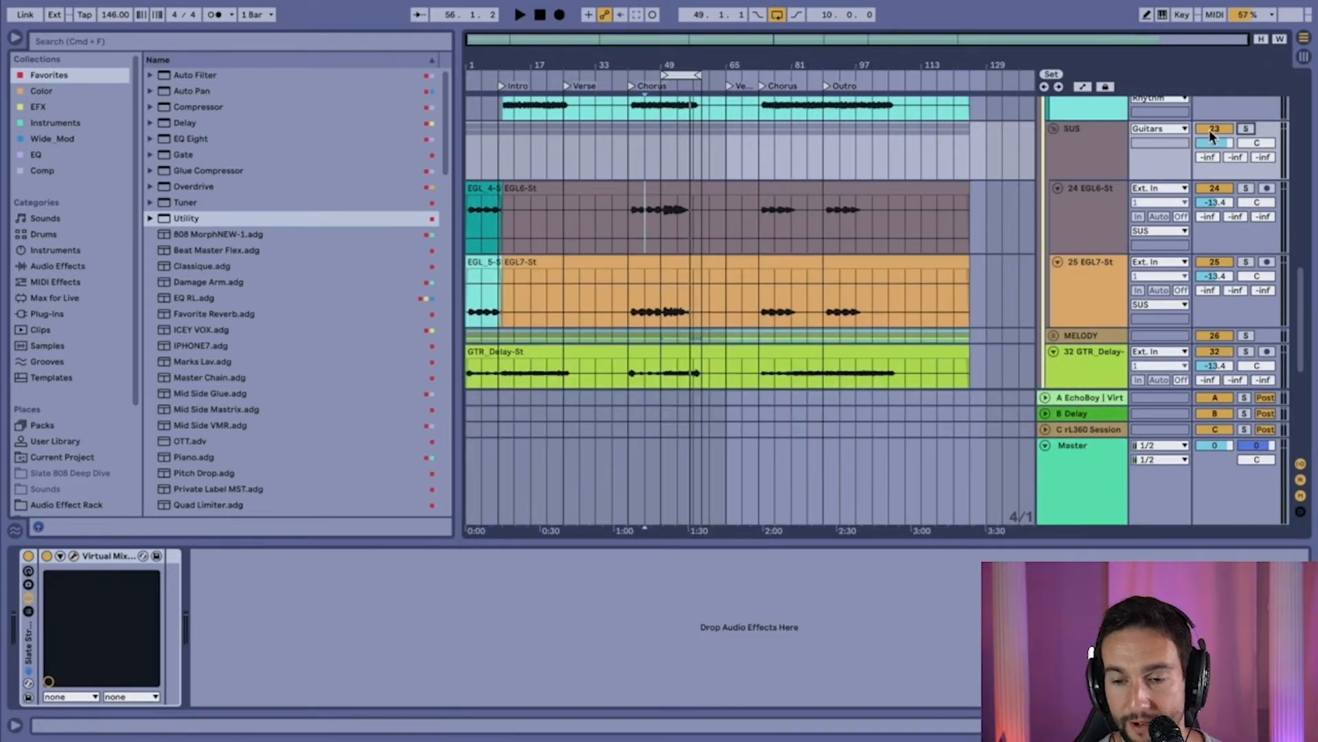
{"action": "left_click", "coordinate": [28, 556]}
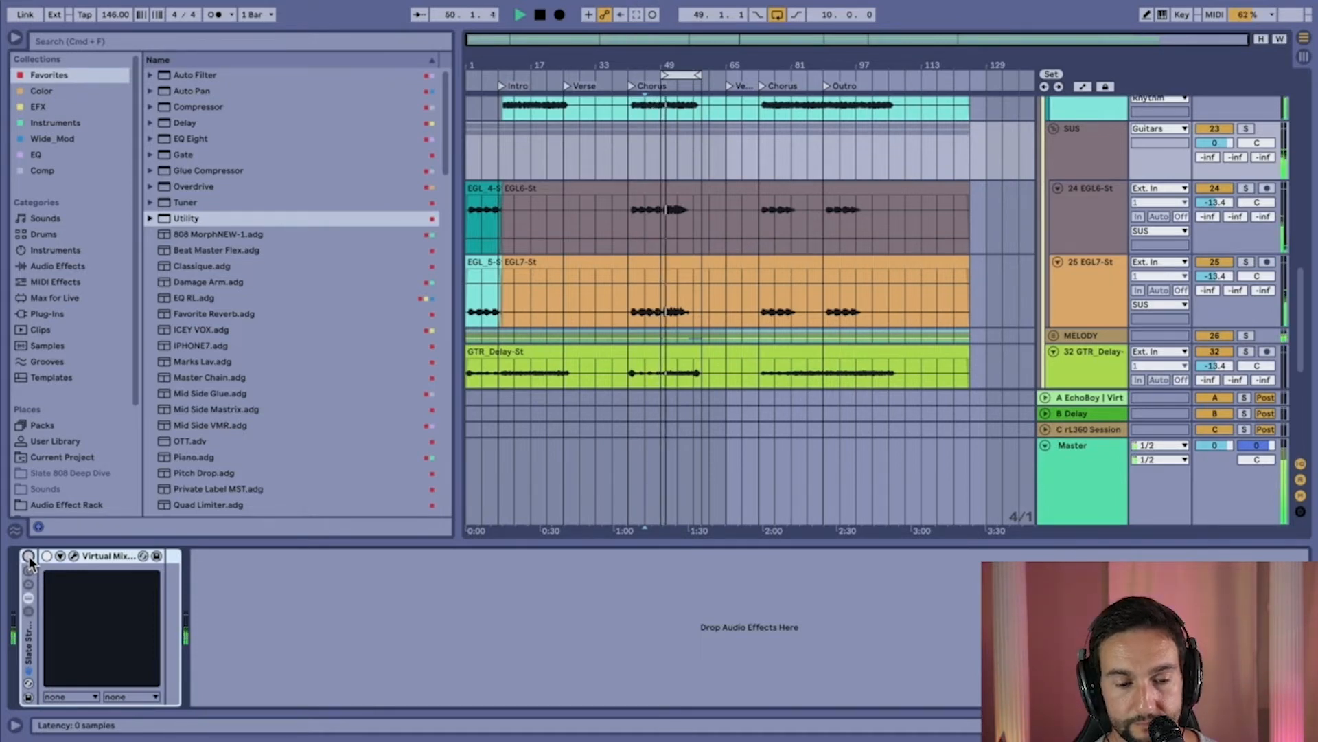
{"action": "left_click", "coordinate": [29, 556]}
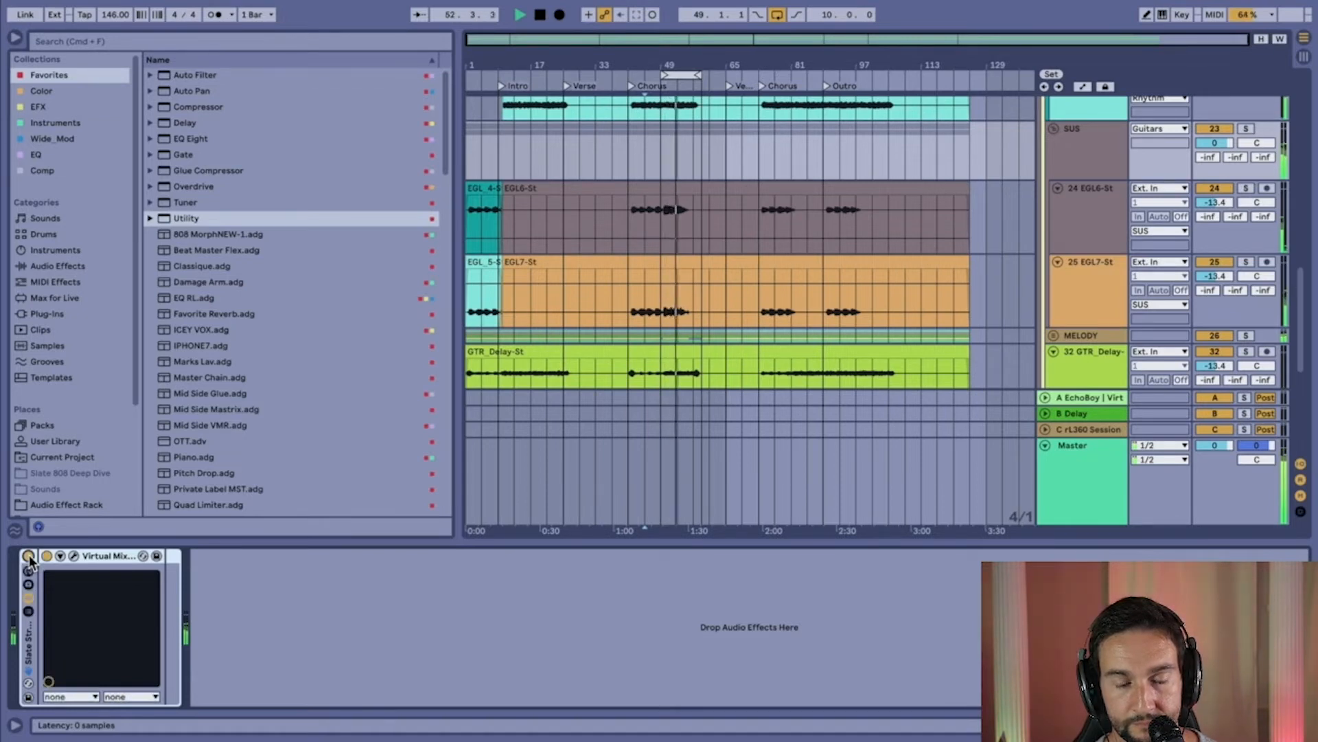
{"action": "left_click", "coordinate": [29, 556]}
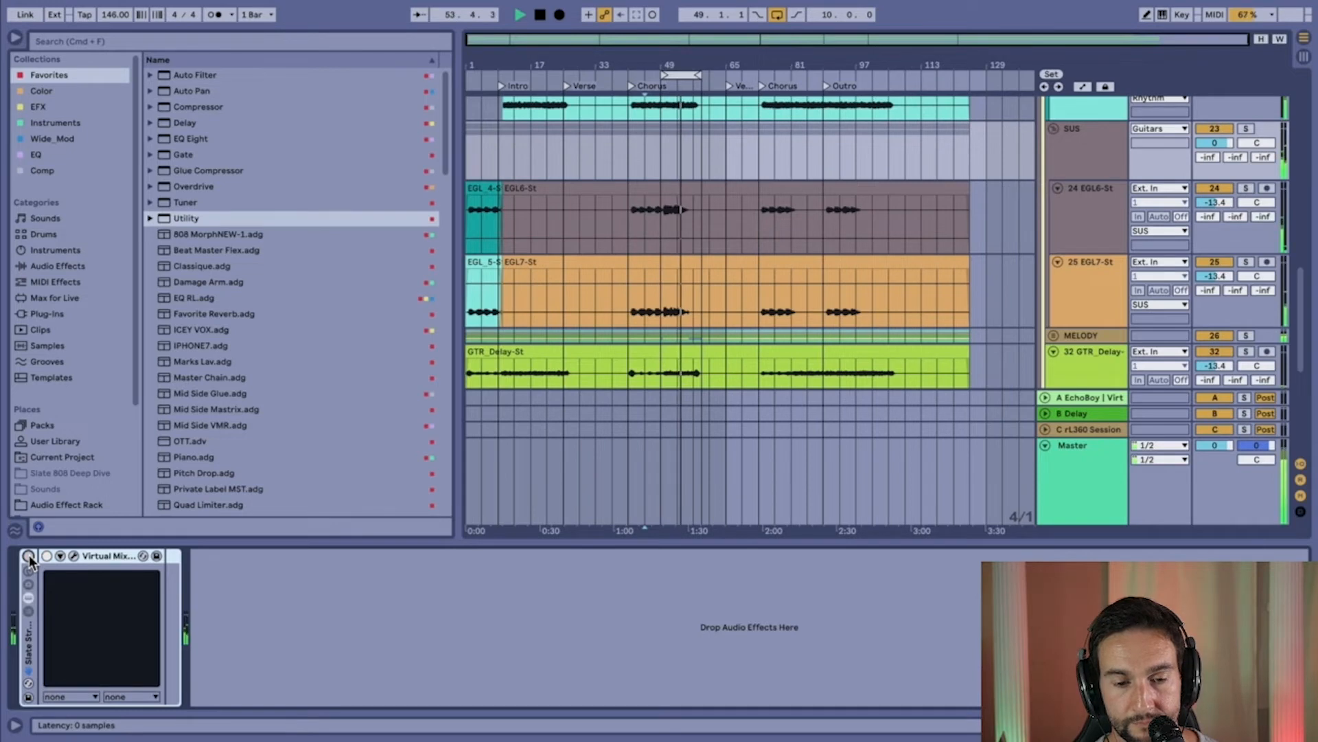
{"action": "left_click", "coordinate": [29, 558]}
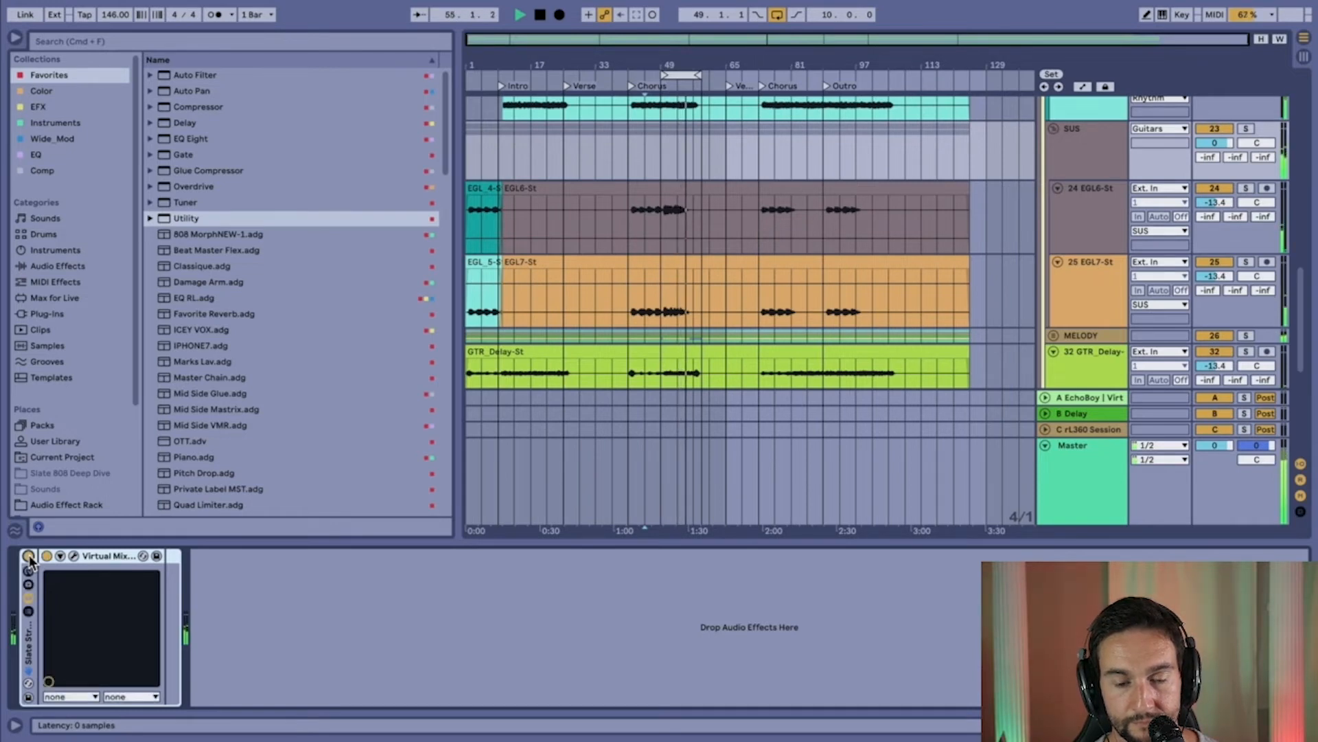
{"action": "key", "text": "space"}
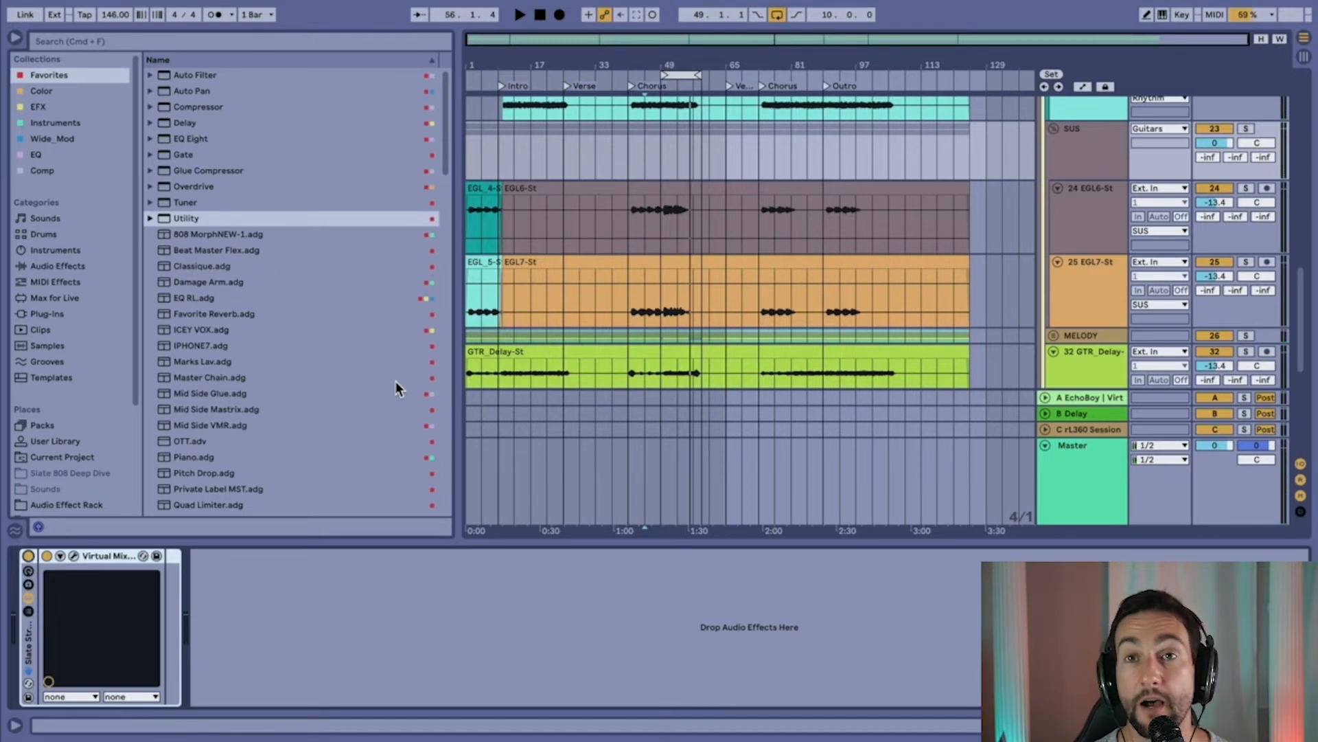
- Fold the SUS group and unfold the MELODY group to show its tracks
{"action": "left_click", "coordinate": [651, 210]}
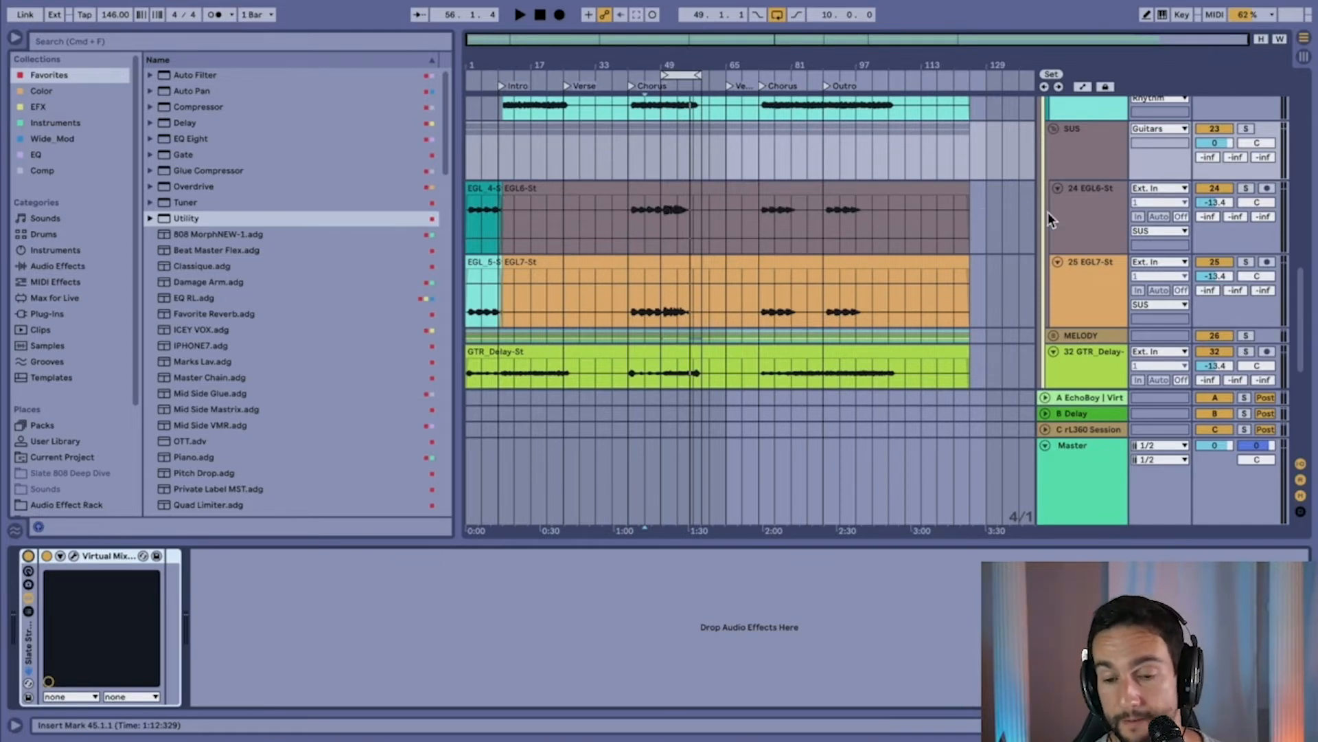
{"action": "scroll", "coordinate": [1076, 213], "scroll_direction": "up", "scroll_amount": 1}
{"action": "left_click", "coordinate": [1055, 142]}
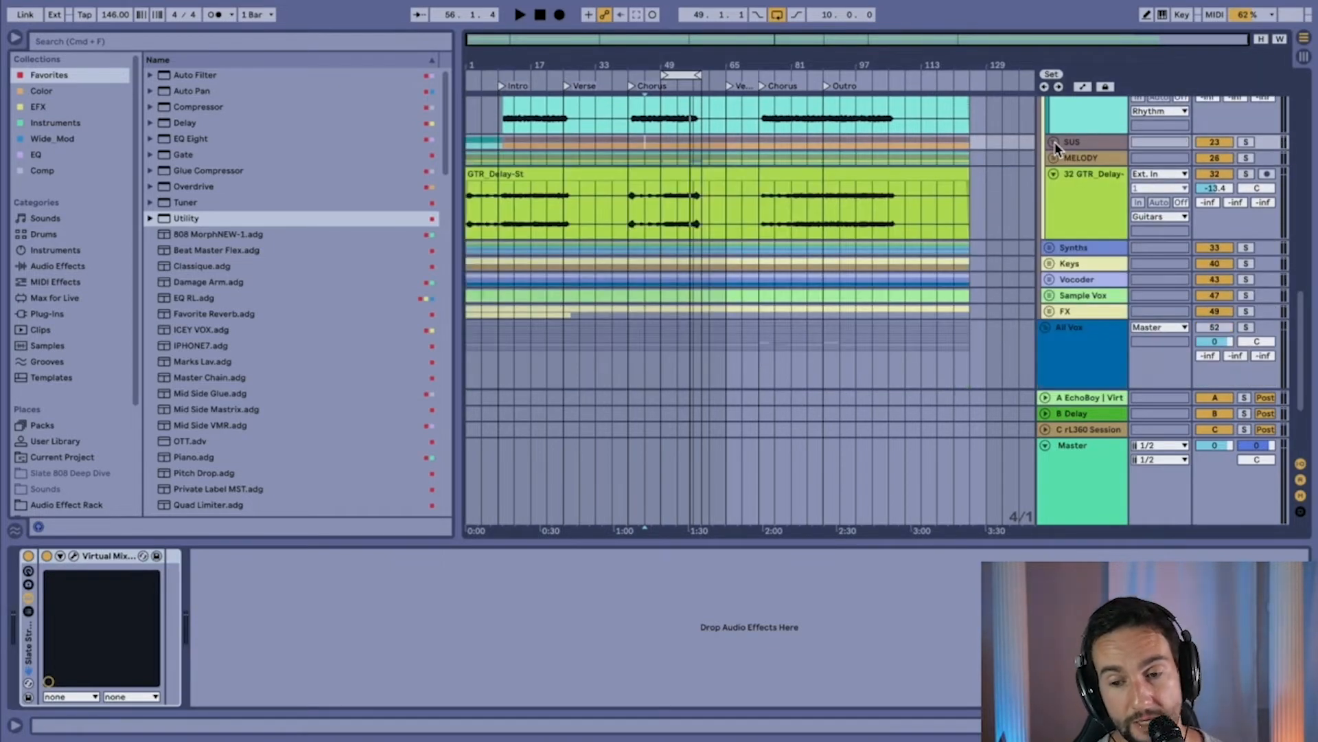
{"action": "left_click", "coordinate": [1066, 158]}
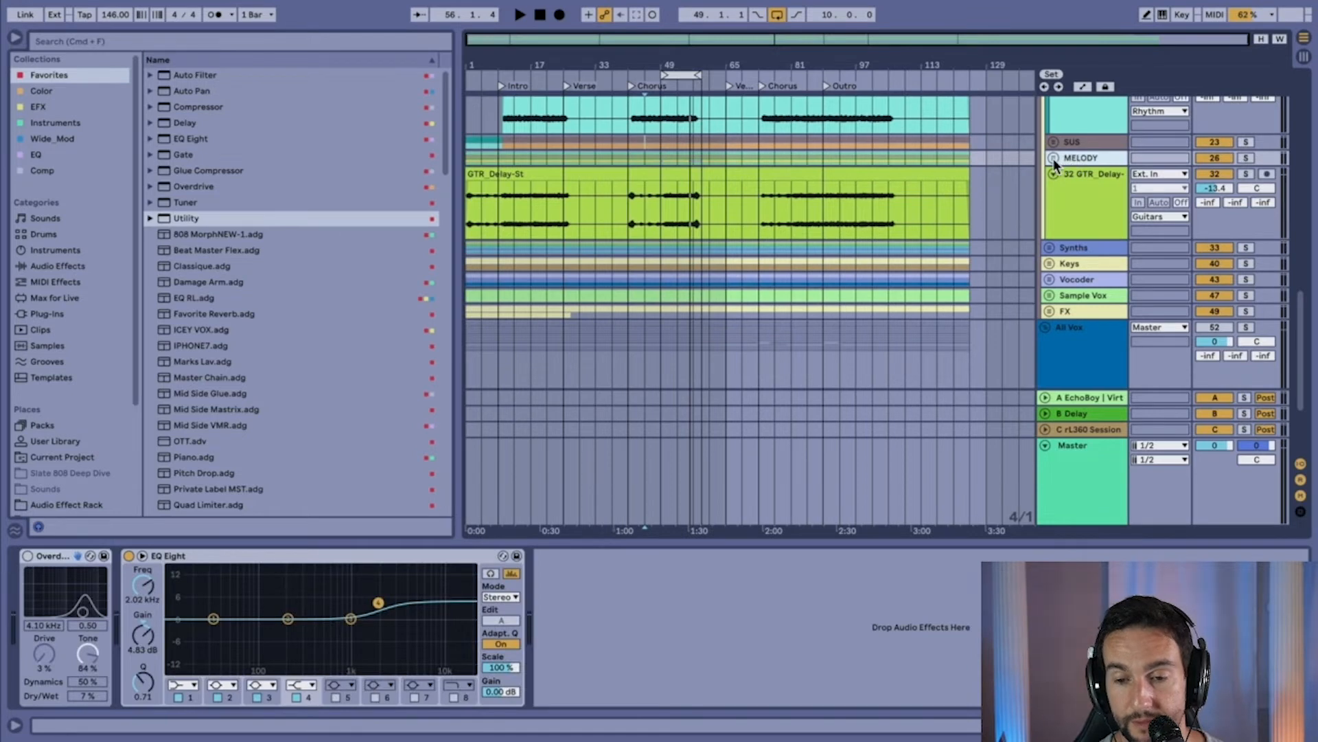
{"action": "left_click", "coordinate": [1053, 158]}
- Place the playback start at bar 17 on the EGL_3-St track in the MELODY group
{"action": "scroll", "coordinate": [1085, 233], "scroll_direction": "down", "scroll_amount": 2}
{"action": "scroll", "coordinate": [546, 205], "scroll_direction": "up", "scroll_amount": 5}
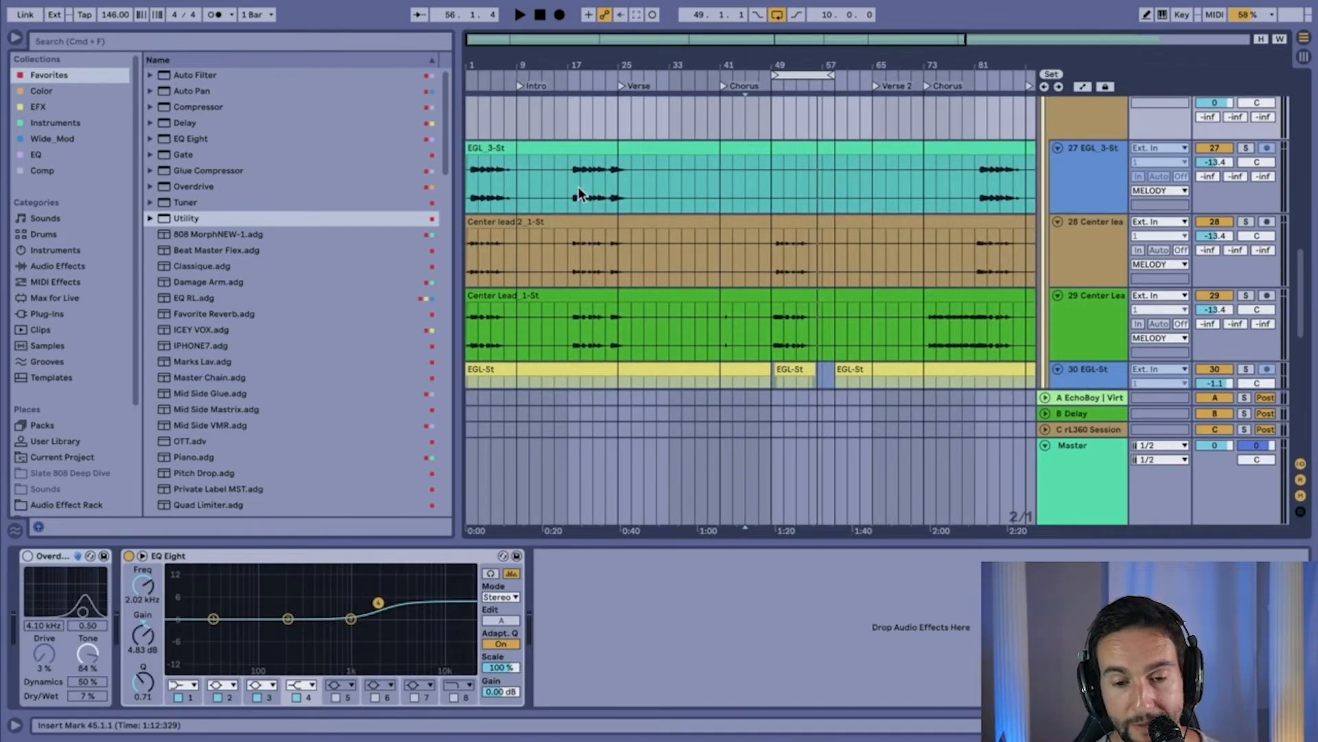
{"action": "left_click", "coordinate": [571, 188]}
{"action": "scroll", "coordinate": [571, 188], "scroll_direction": "down", "scroll_amount": 4}
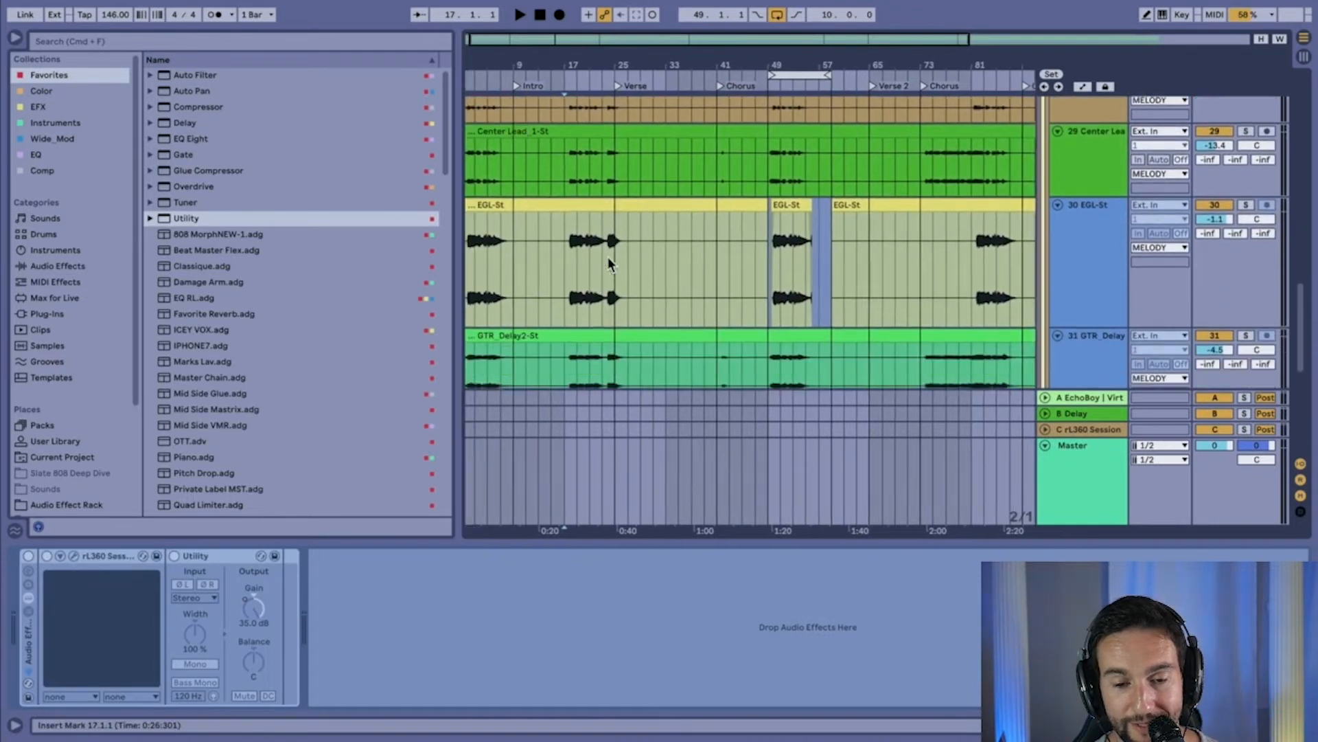
- Look through the MELODY group's tracks and select the time range from bar 17 to bar 29
{"action": "scroll", "coordinate": [607, 257], "scroll_direction": "down", "scroll_amount": 5}
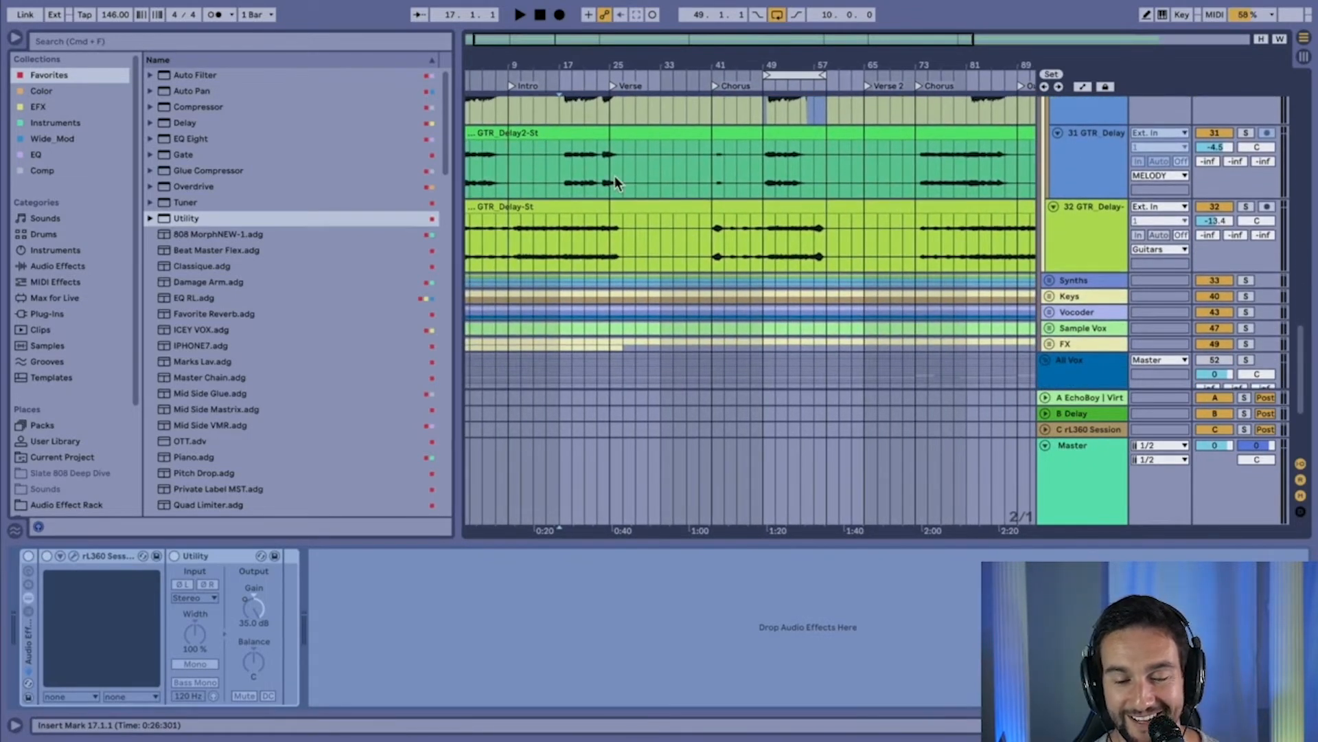
{"action": "scroll", "coordinate": [584, 239], "scroll_direction": "up", "scroll_amount": 1}
{"action": "left_click_drag", "start_coordinate": [560, 271], "coordinate": [638, 269]}
{"action": "scroll", "coordinate": [723, 259], "scroll_direction": "up", "scroll_amount": 2}
{"action": "scroll", "coordinate": [723, 257], "scroll_direction": "up", "scroll_amount": 8}
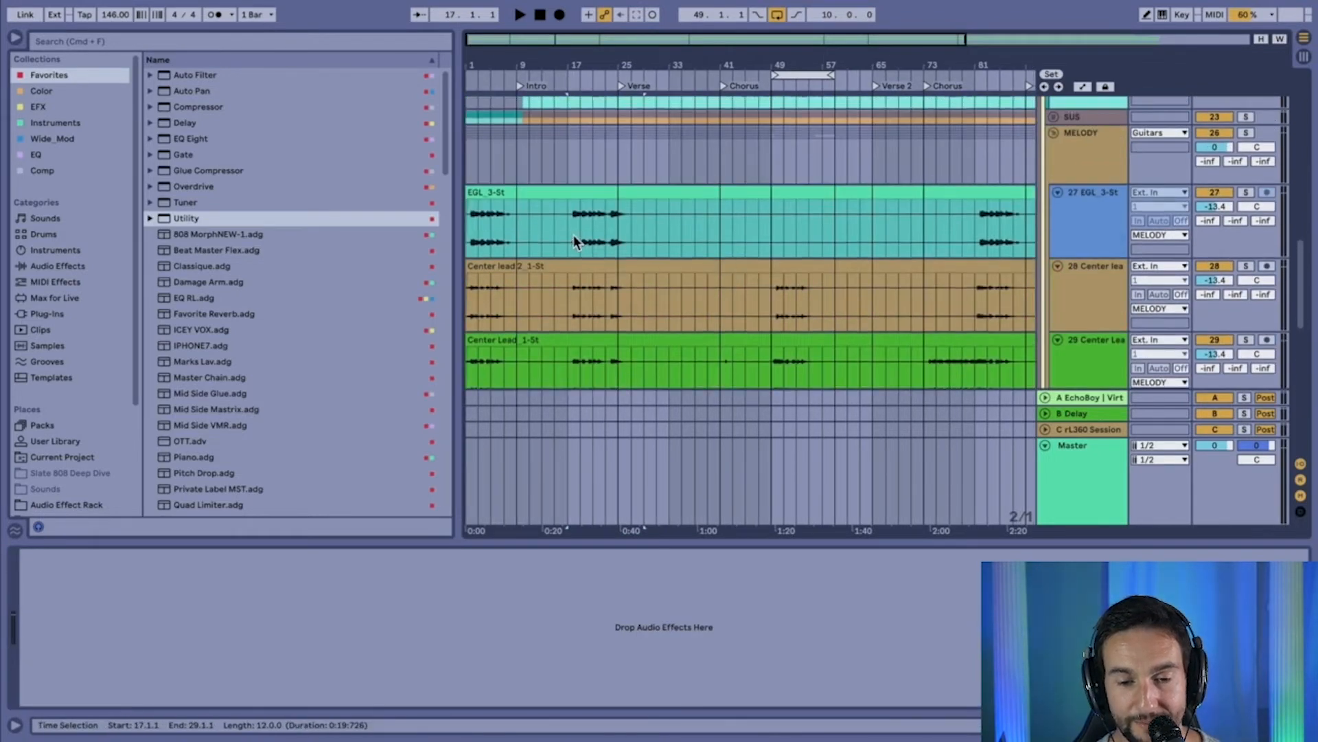
- Compare the device chains of the MELODY group and its EGL_3-St track, then bring up the group's Overdrive and EQ Eight
{"action": "left_click", "coordinate": [1245, 116]}
{"action": "left_click", "coordinate": [1110, 147]}
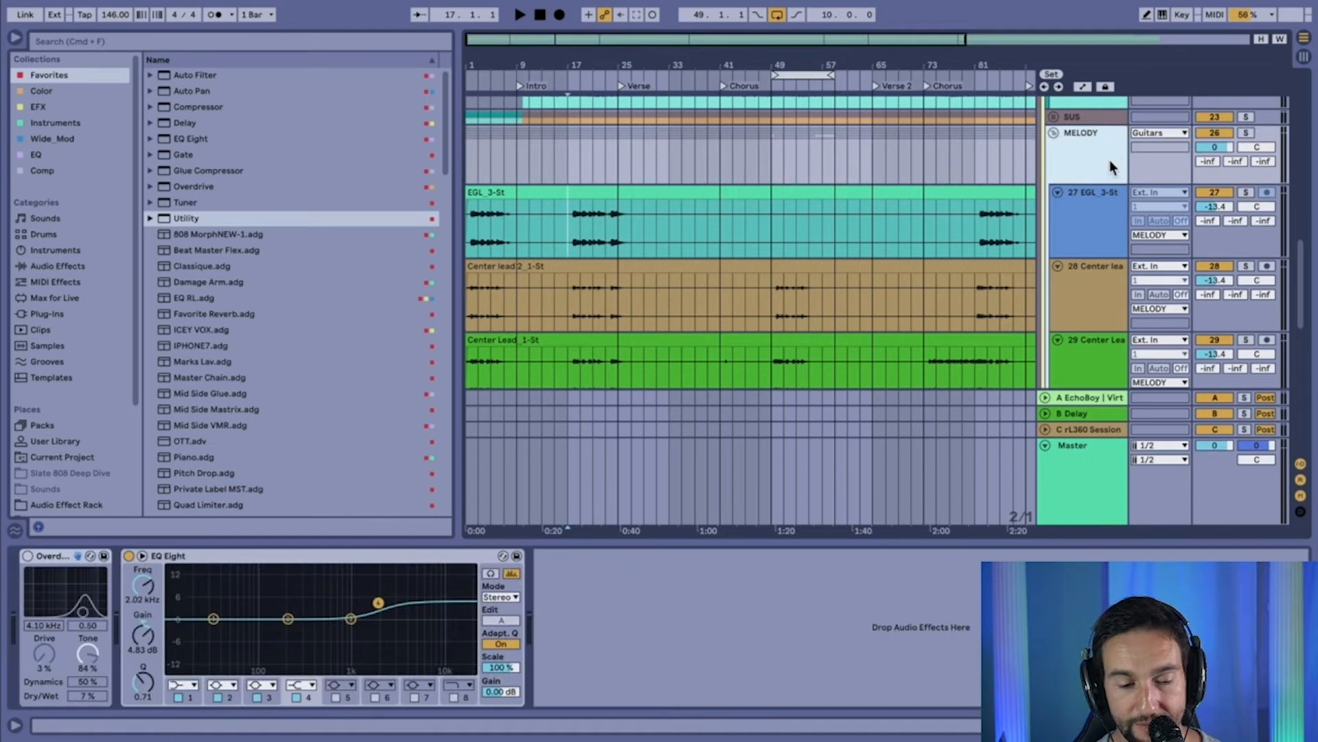
{"action": "left_click", "coordinate": [1094, 204]}
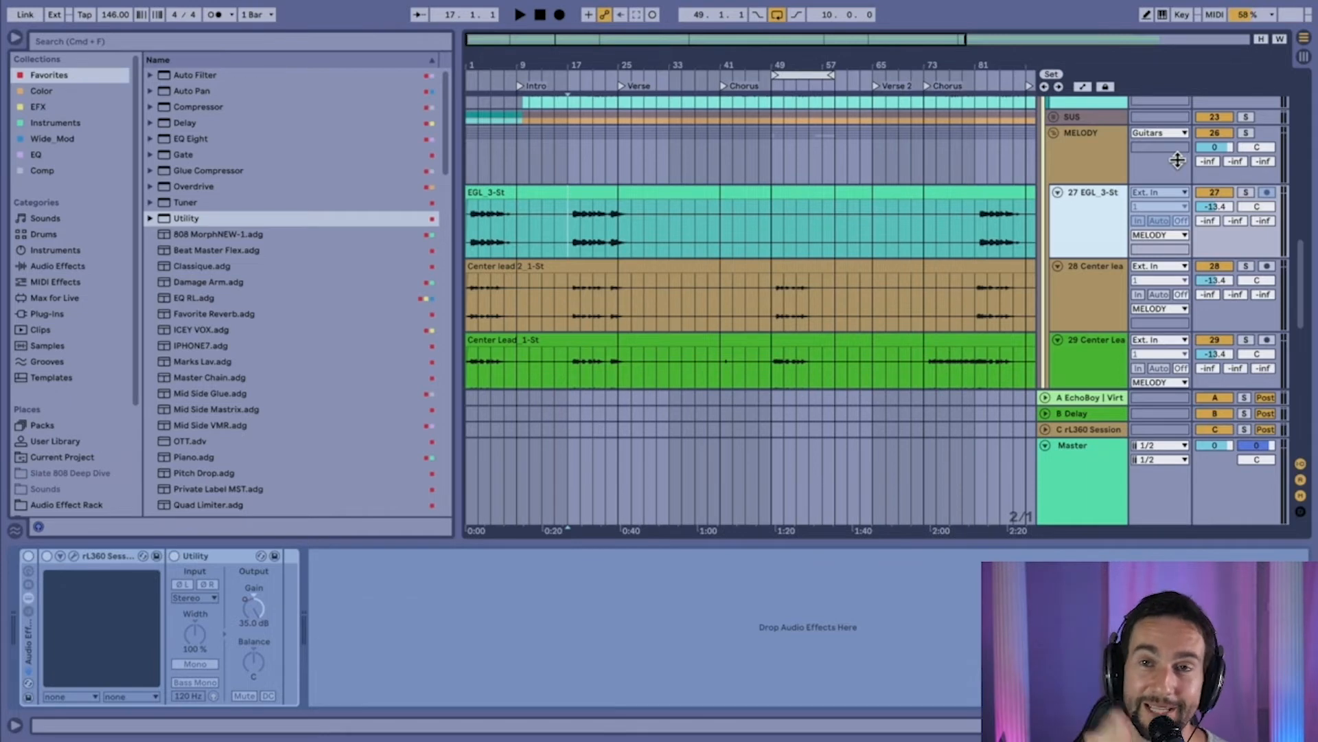
{"action": "left_click", "coordinate": [1105, 165]}
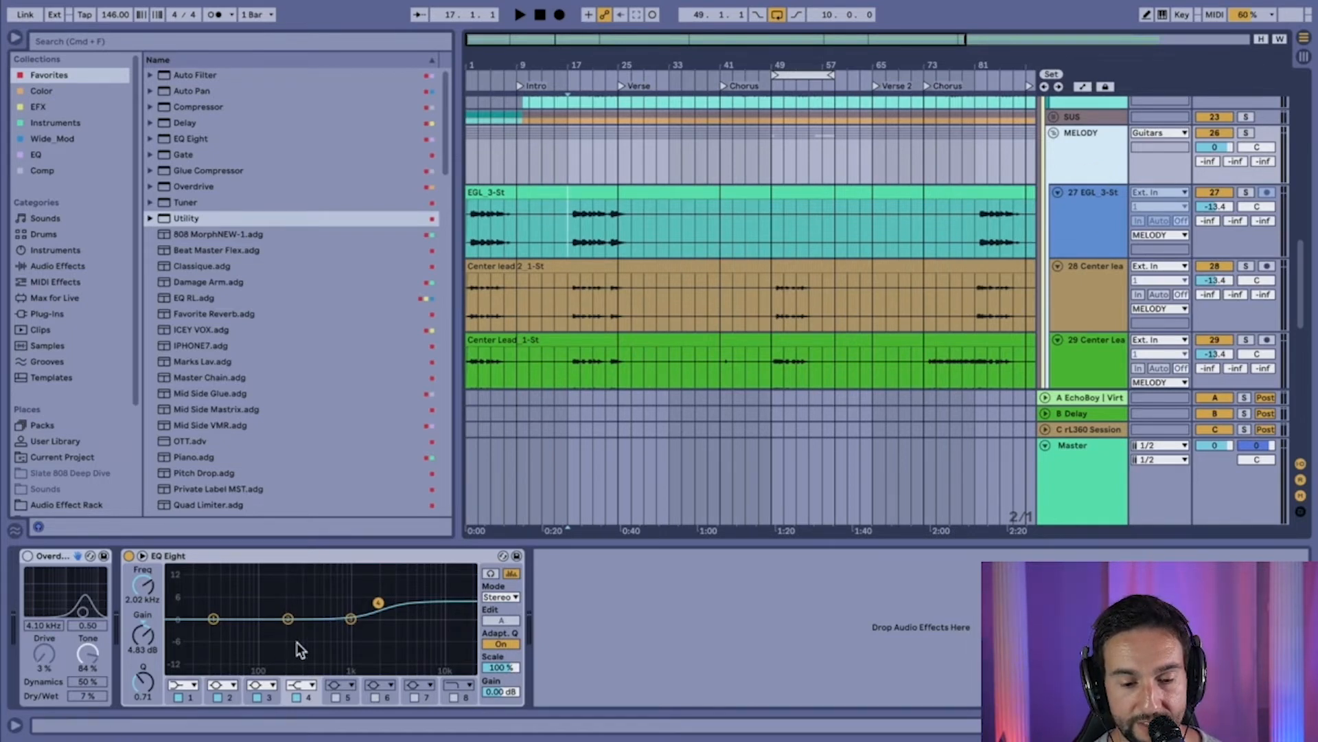
{"action": "left_click", "coordinate": [56, 557]}
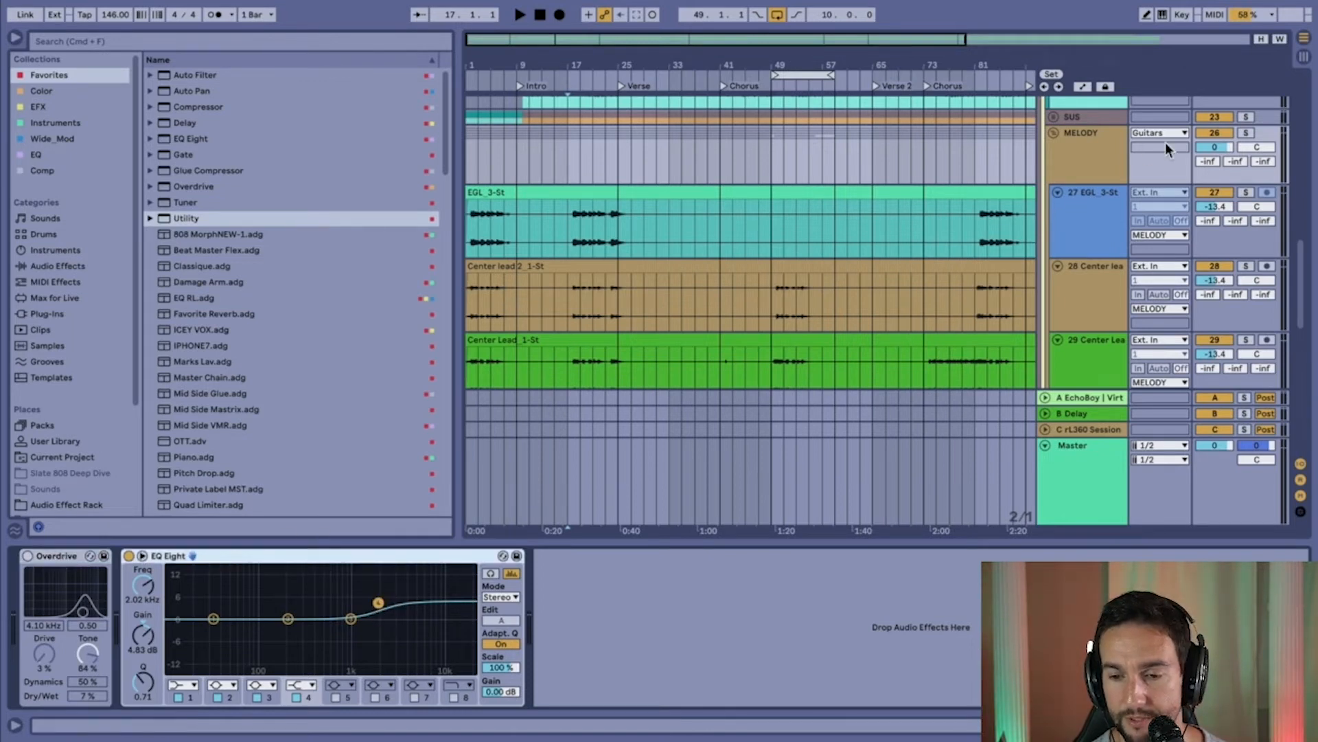
- Solo the MELODY group and play from bar 17 while bypassing and re-enabling its EQ Eight
{"action": "left_click", "coordinate": [1247, 135]}
{"action": "key", "text": "space"}
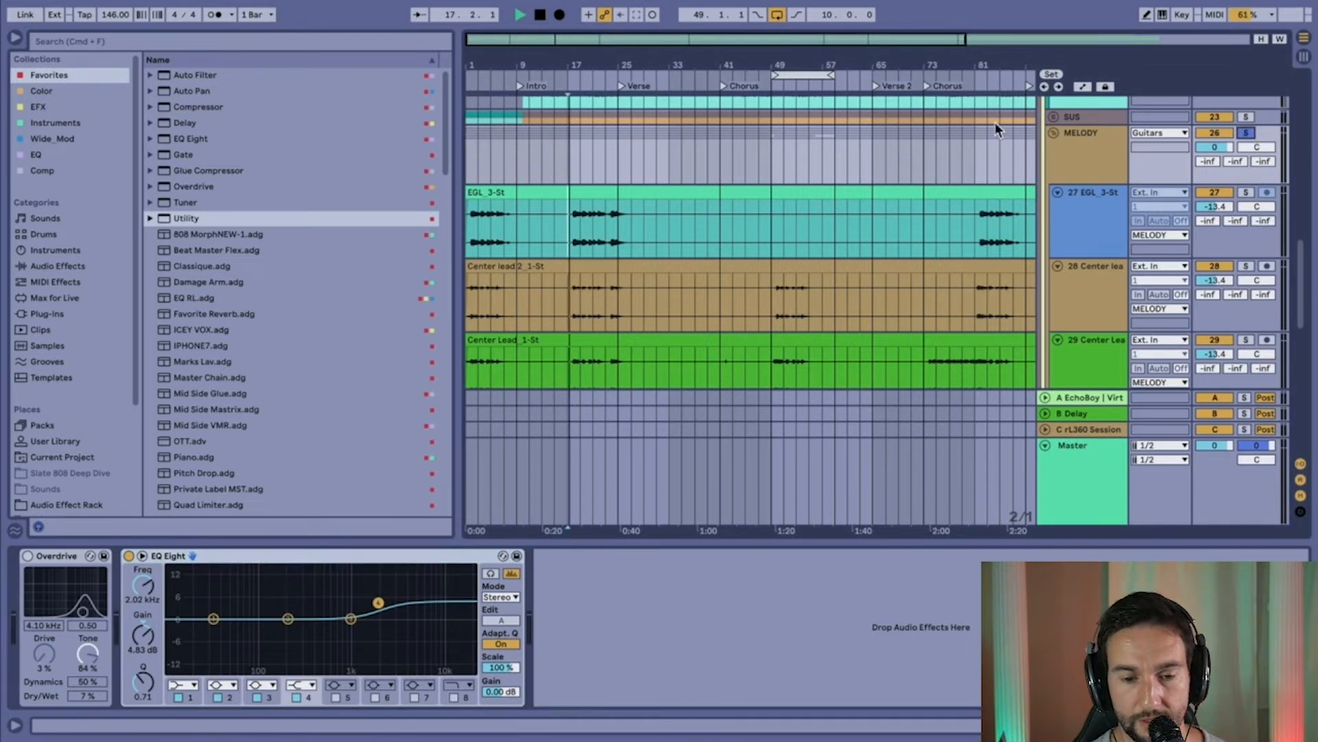
{"action": "left_click", "coordinate": [127, 557]}
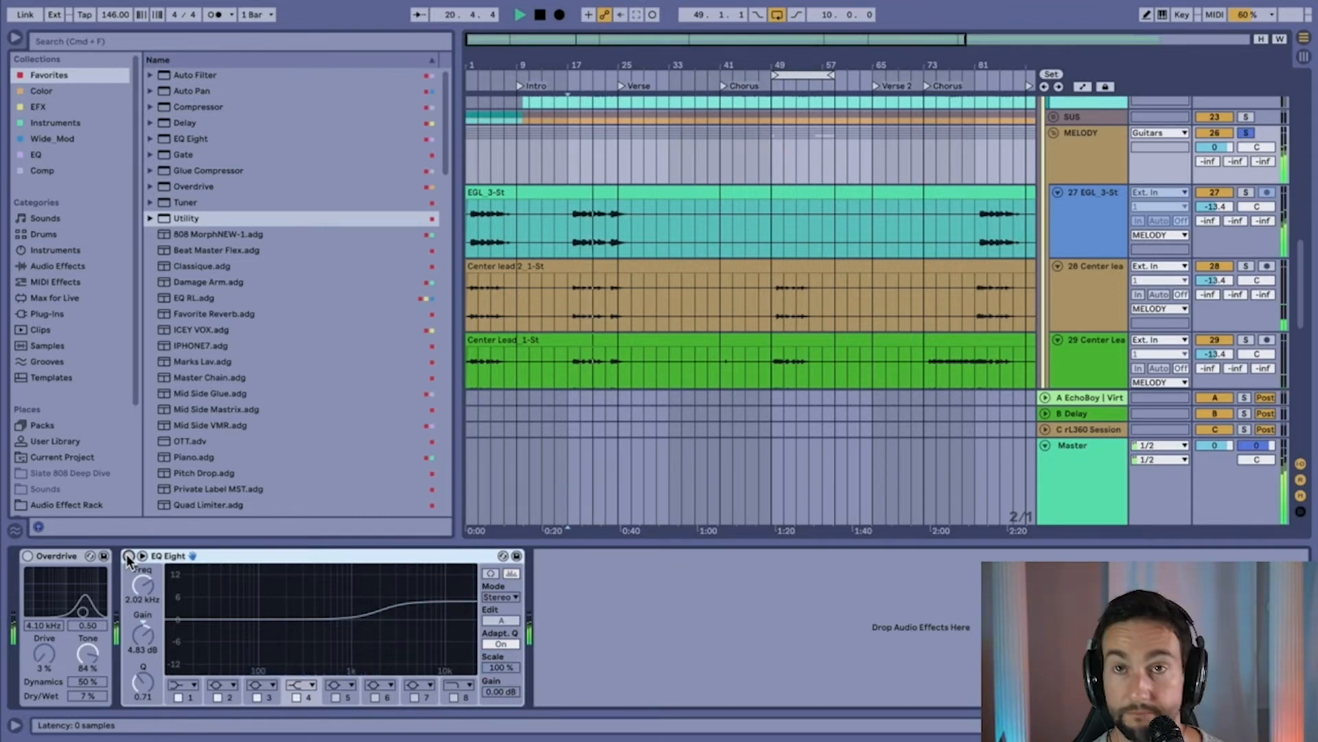
{"action": "left_click", "coordinate": [128, 557]}
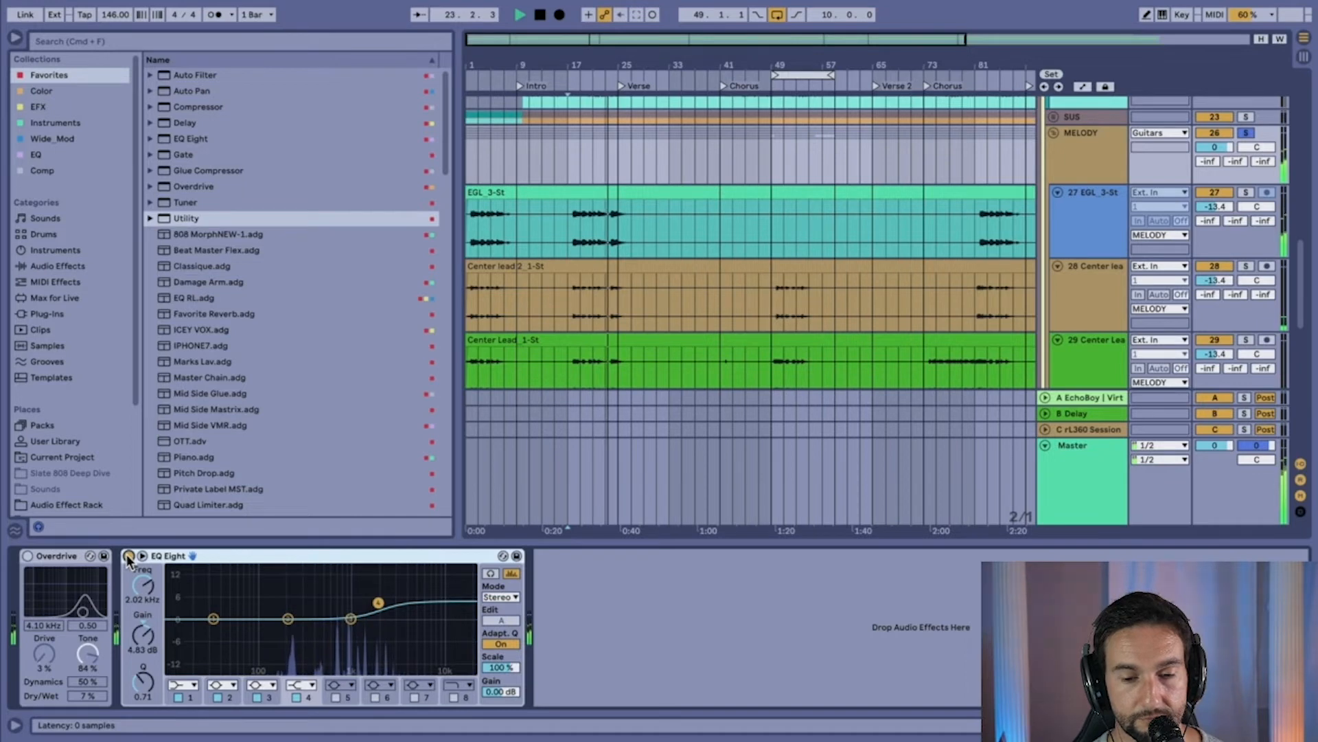
- Restart playback at bar 17 and compare the soloed MELODY group with its EQ Eight bypassed and re-enabled again
{"action": "left_click", "coordinate": [569, 221]}
{"action": "key", "text": "space"}
{"action": "key", "text": "space"}
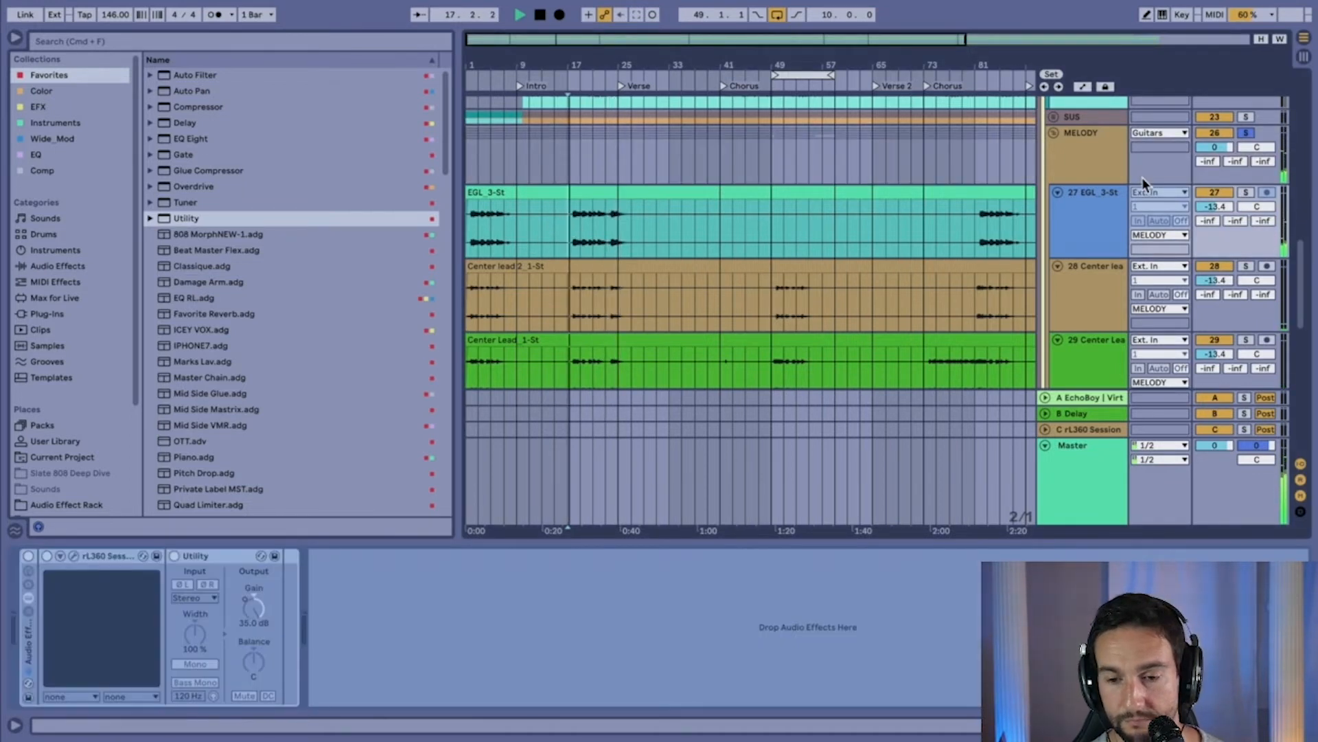
{"action": "left_click", "coordinate": [1085, 164]}
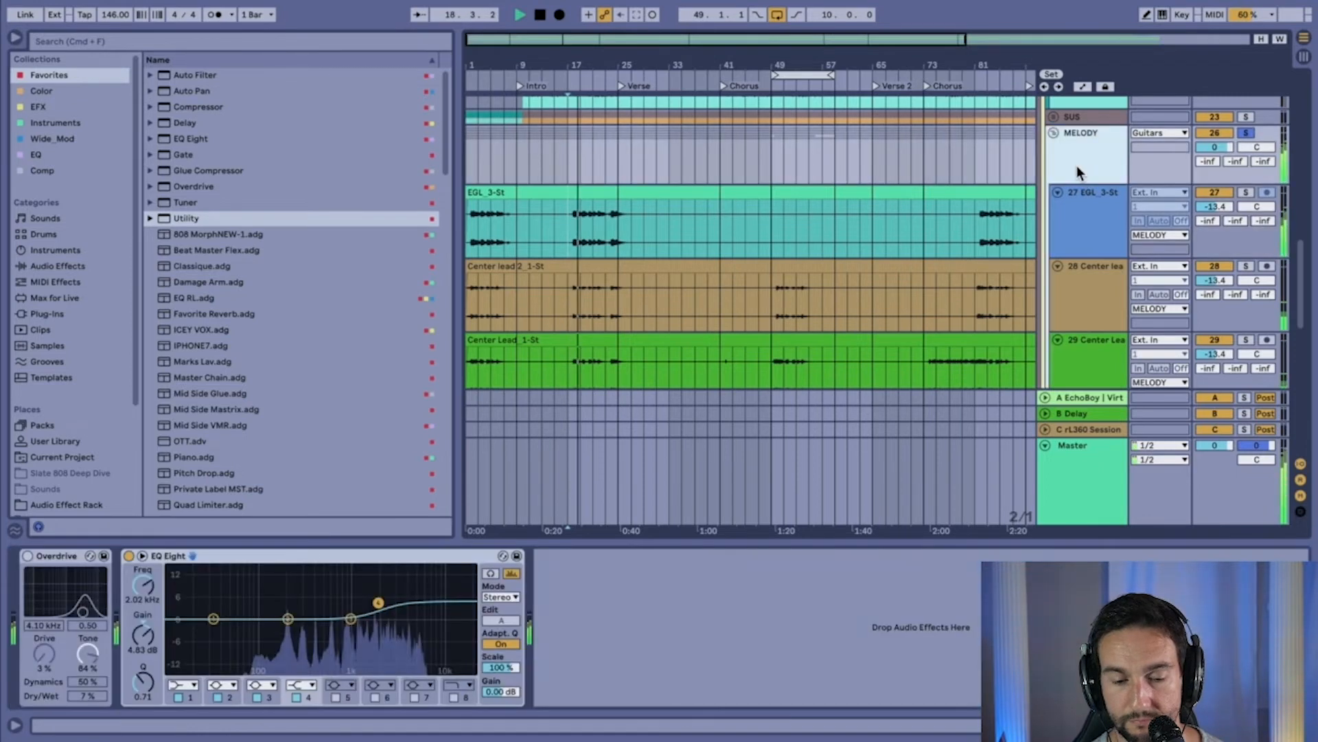
{"action": "left_click", "coordinate": [129, 556]}
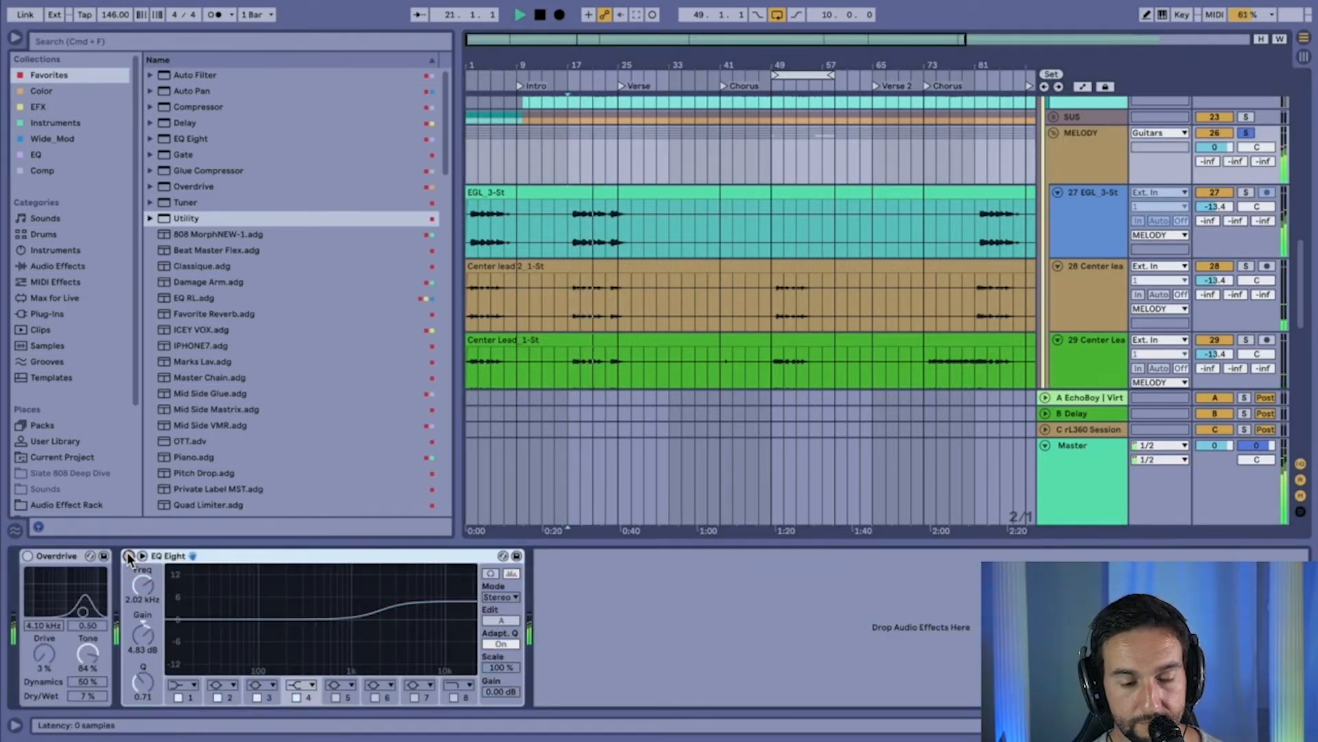
{"action": "left_click", "coordinate": [128, 556]}
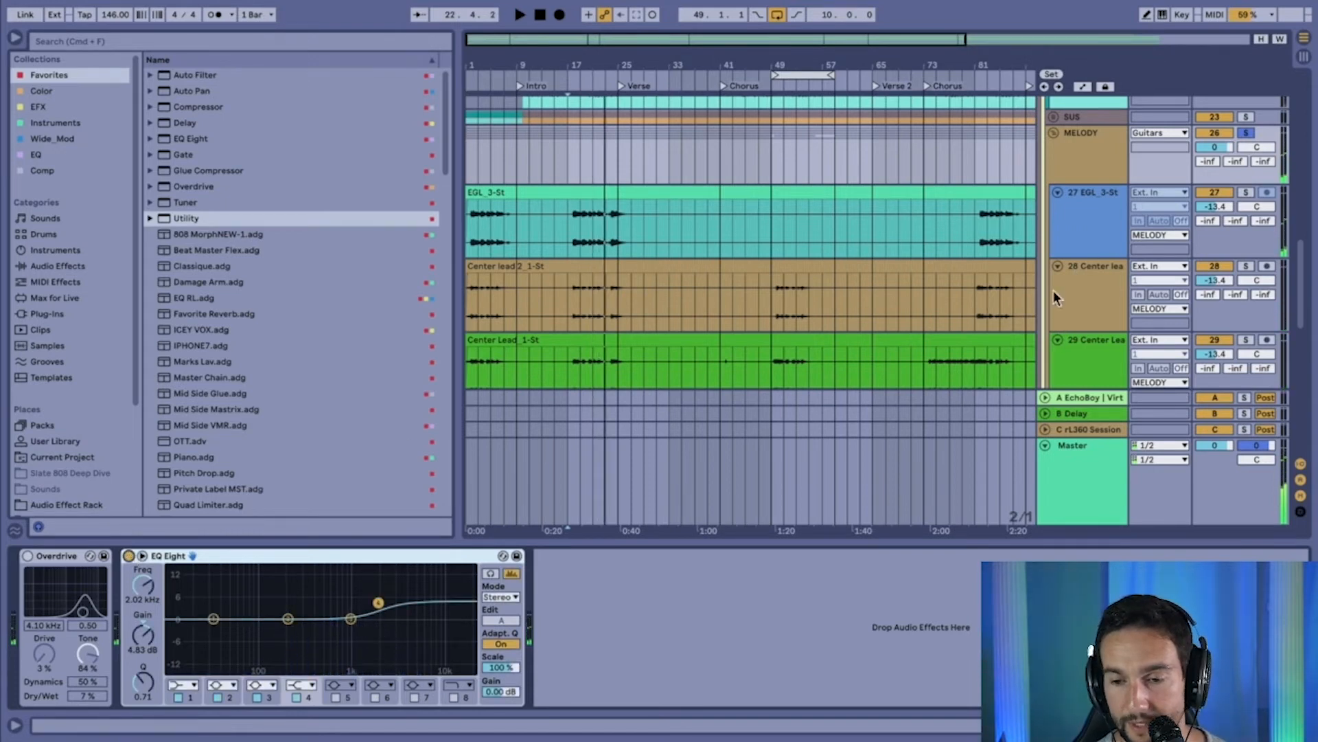
- Unsolo the MELODY group and compare its EQ Eight bypassed and enabled in the full mix, then stop playback
{"action": "left_click", "coordinate": [1243, 135]}
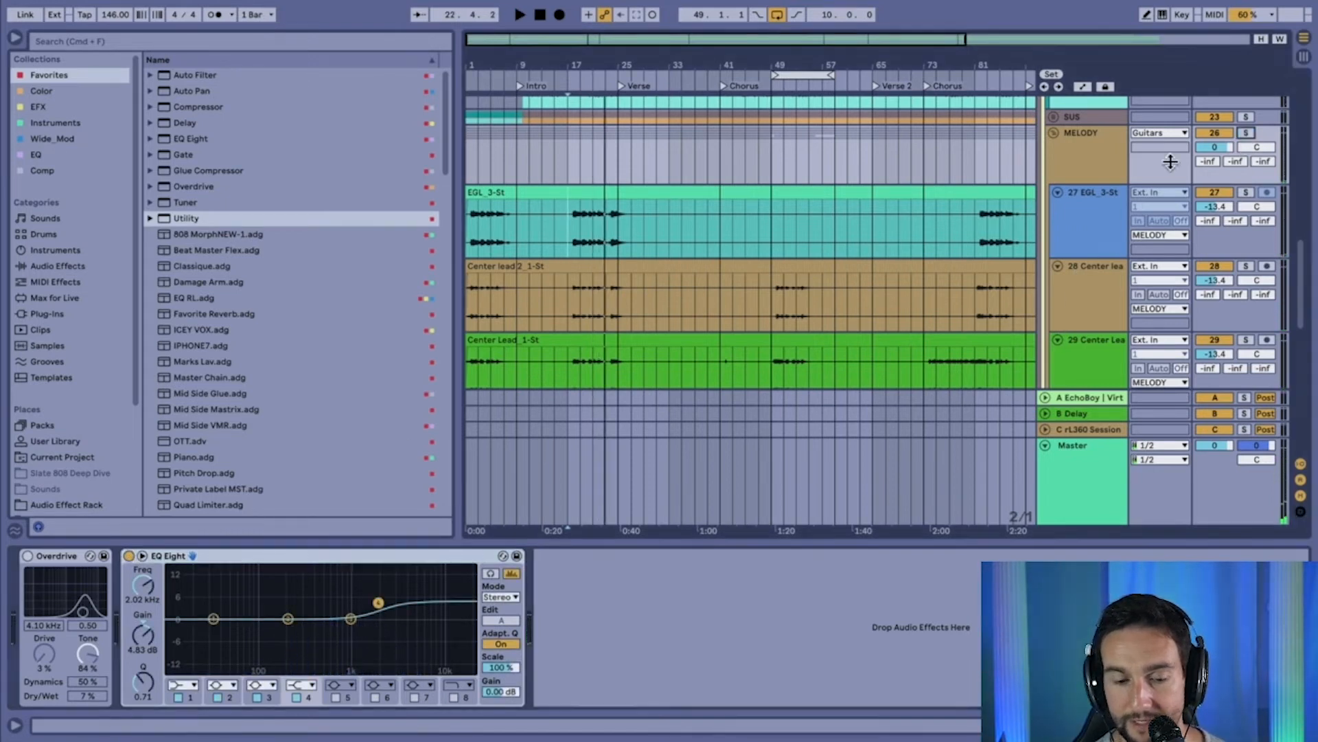
{"action": "left_click", "coordinate": [129, 556]}
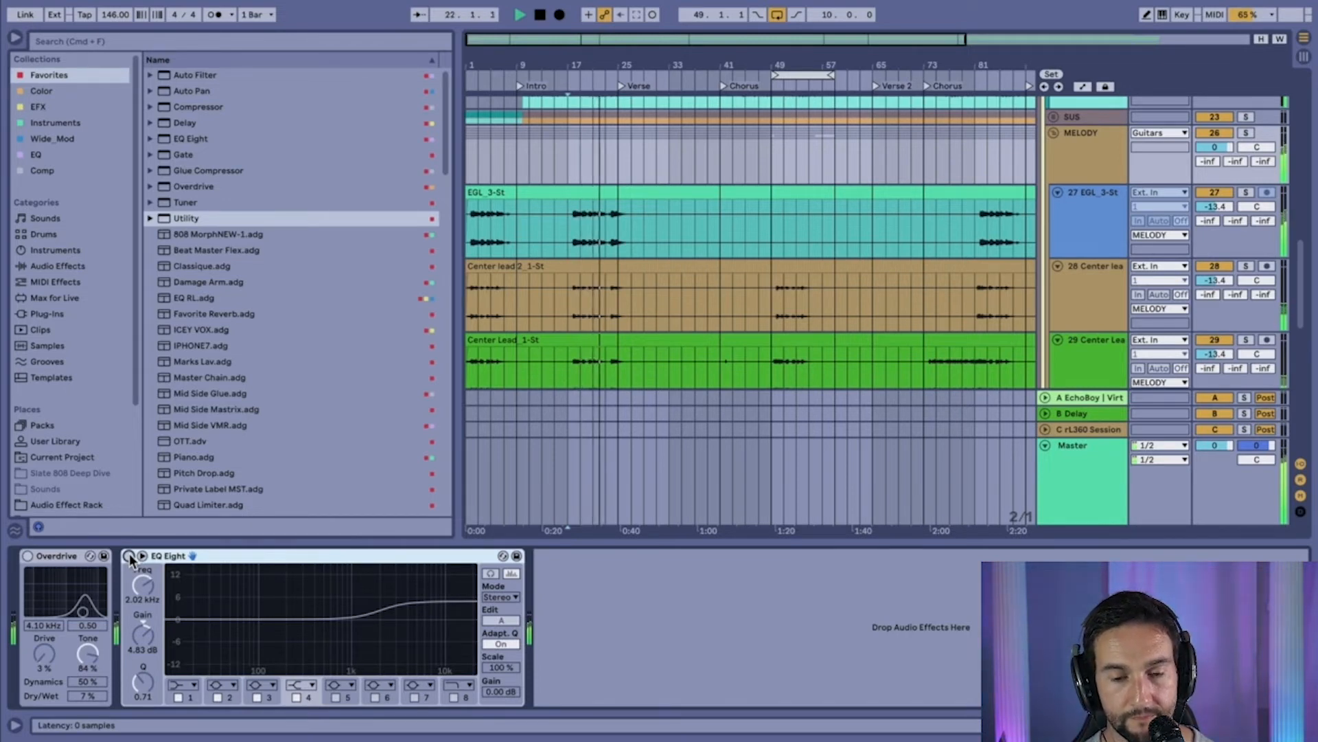
{"action": "key", "text": "space"}
{"action": "left_click", "coordinate": [129, 555]}
{"action": "key", "text": "space"}
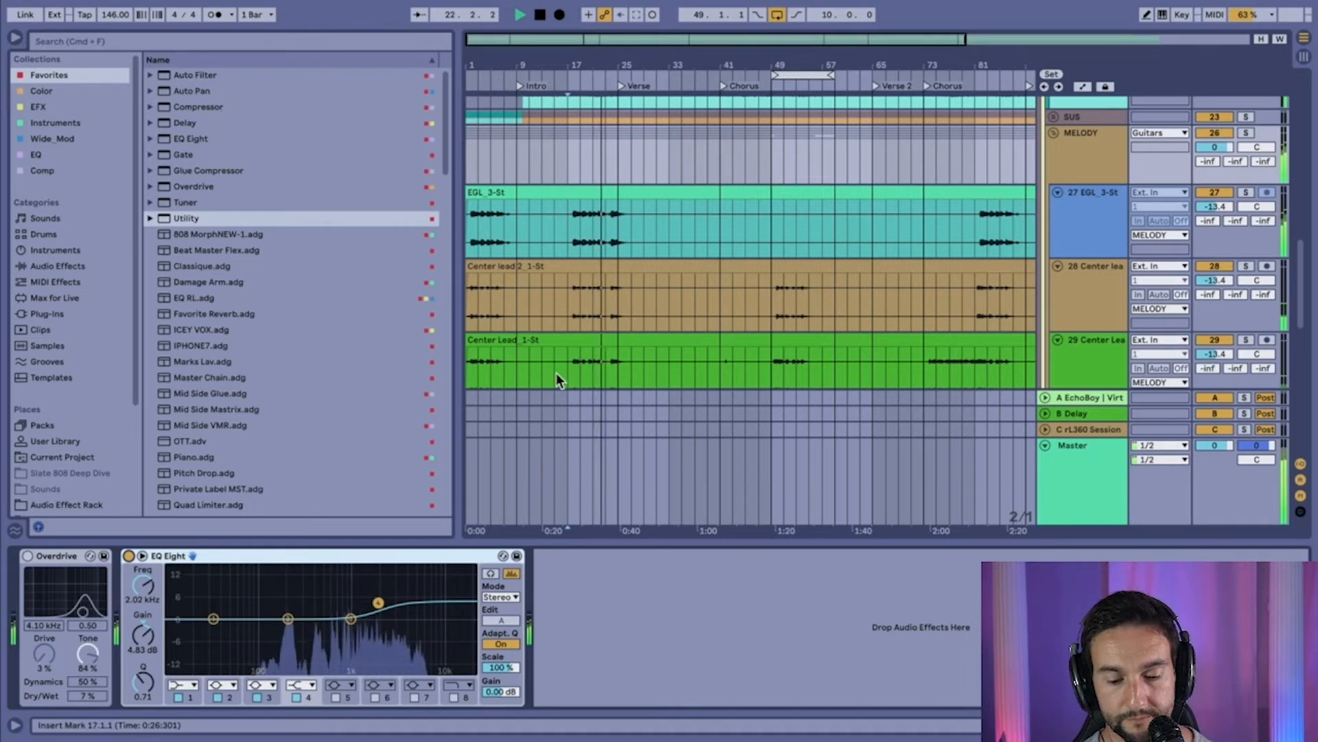
{"action": "key", "text": "space"}
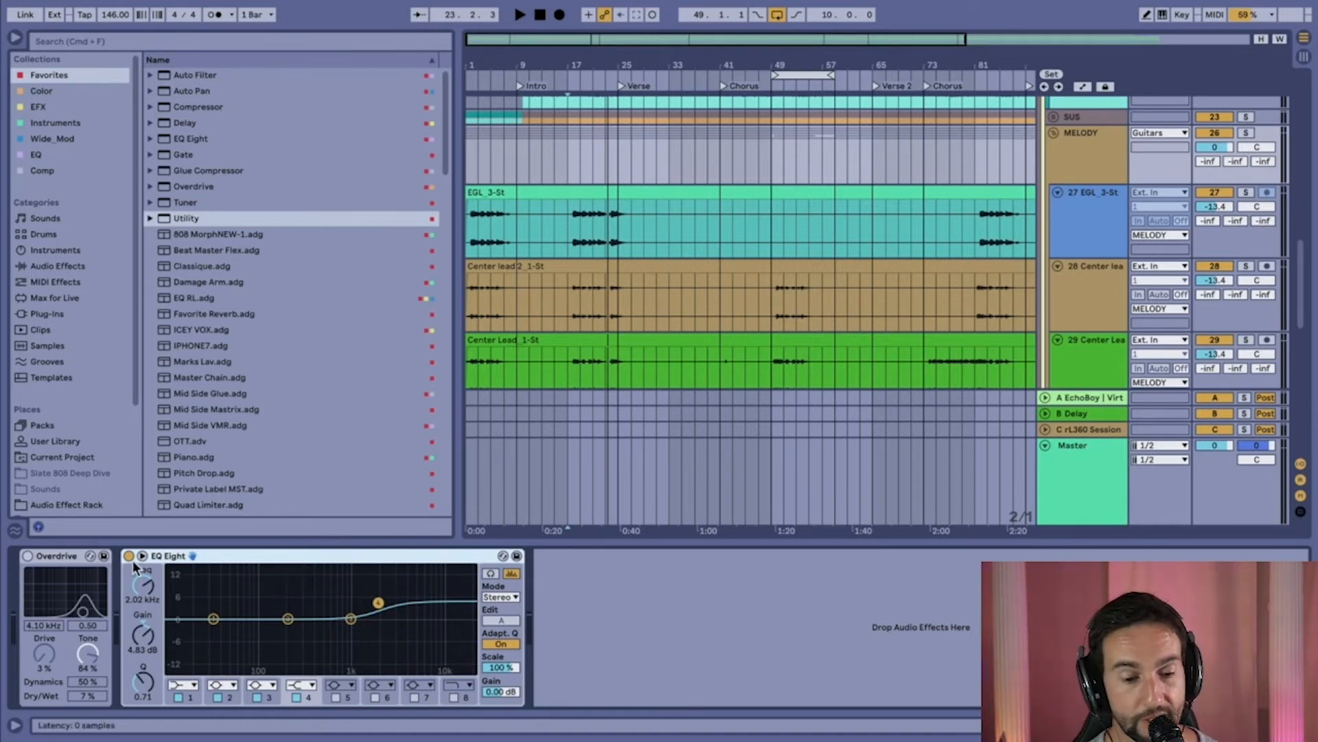
- Inspect the device chains of the MELODY group's tracks one by one, from EGL_3-St to GTR_Delay2-St
{"action": "left_click", "coordinate": [1093, 231]}
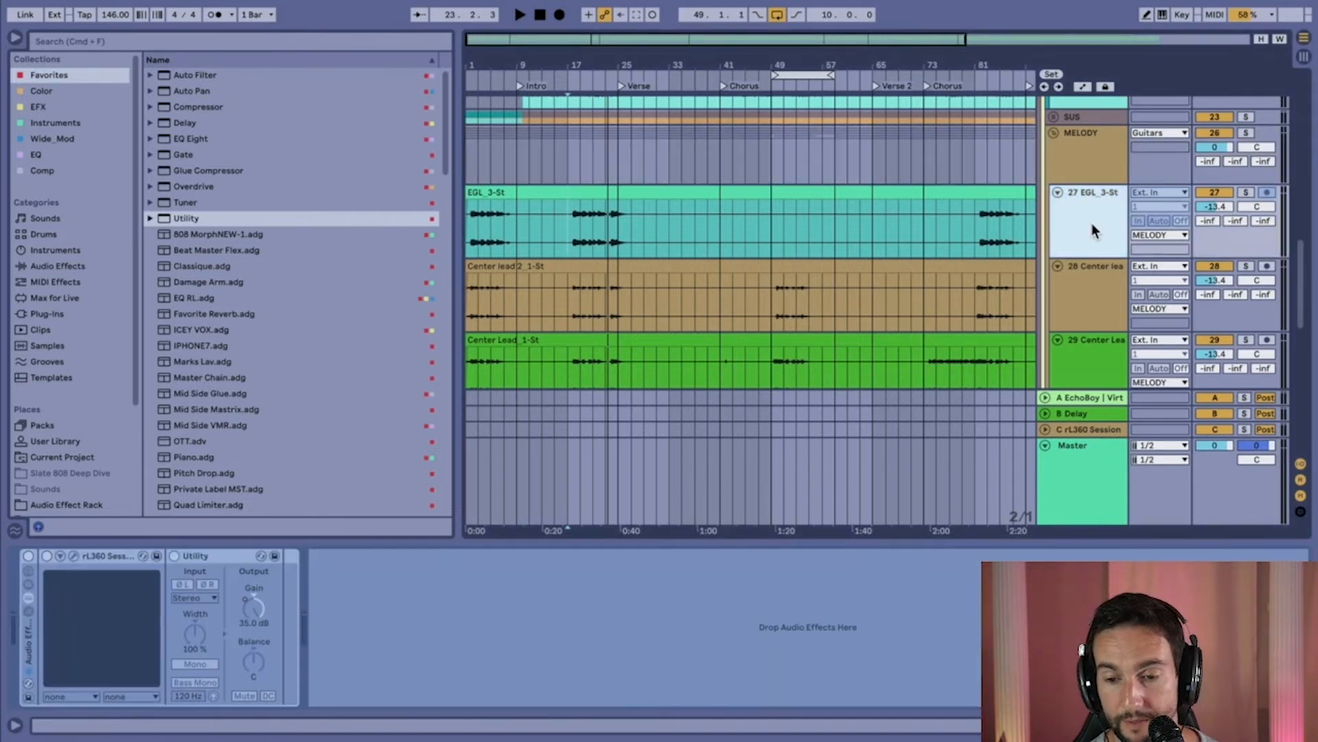
{"action": "scroll", "coordinate": [1074, 213], "scroll_direction": "down", "scroll_amount": 2}
{"action": "left_click", "coordinate": [1078, 223]}
{"action": "scroll", "coordinate": [1078, 223], "scroll_direction": "down", "scroll_amount": 2}
{"action": "left_click", "coordinate": [1081, 241]}
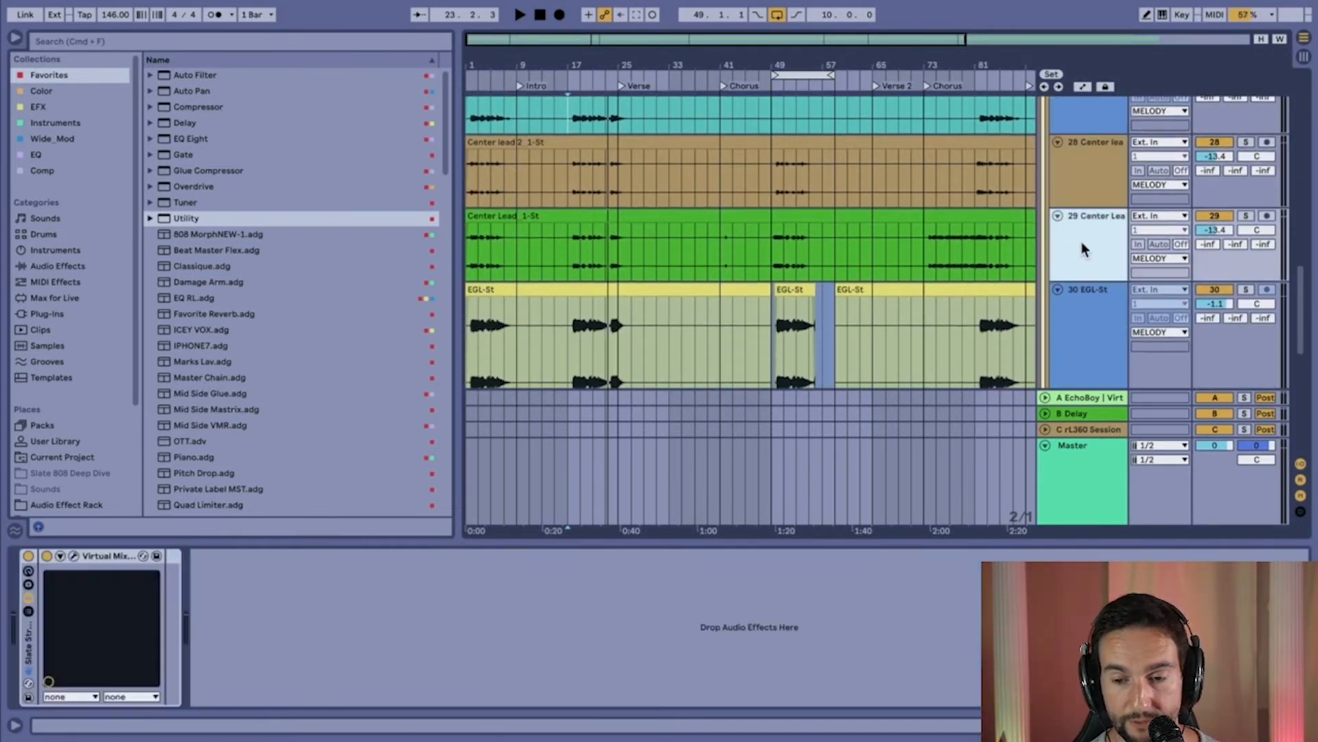
{"action": "left_click", "coordinate": [1086, 304]}
{"action": "scroll", "coordinate": [1086, 304], "scroll_direction": "down", "scroll_amount": 2}
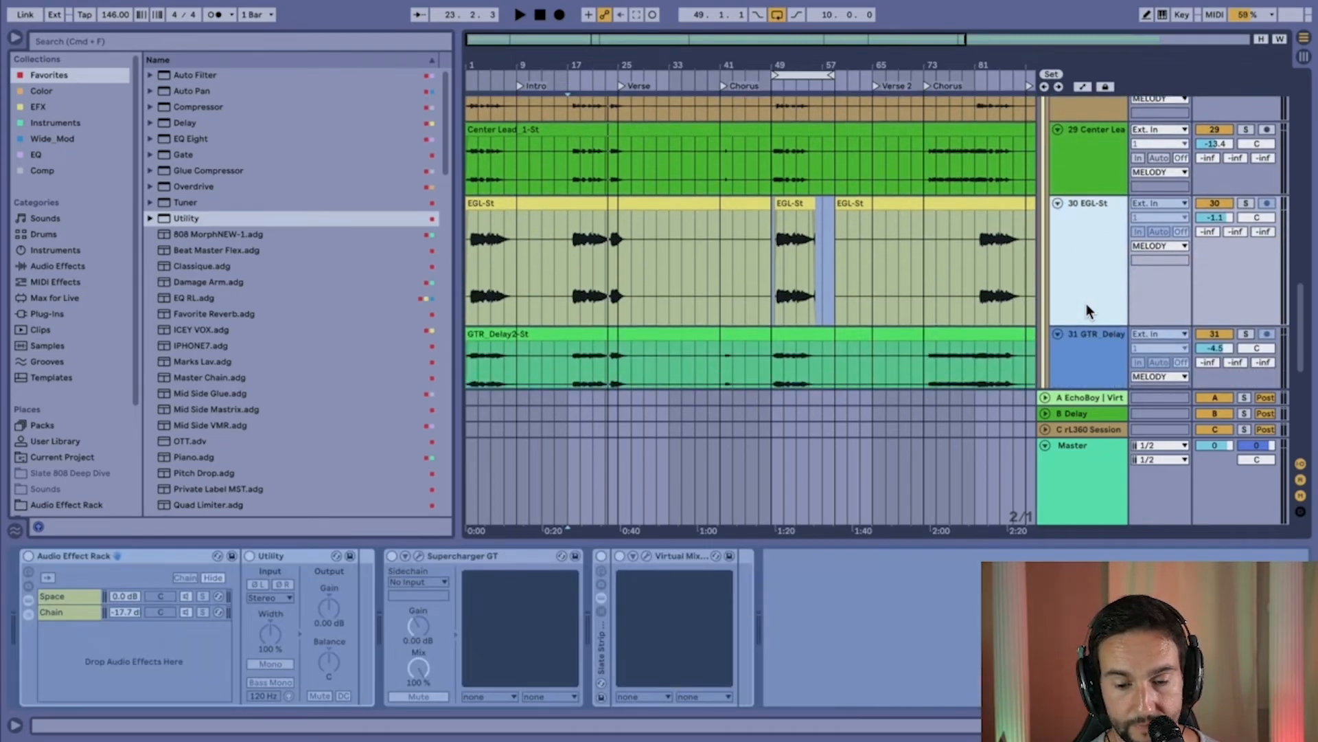
{"action": "scroll", "coordinate": [1086, 304], "scroll_direction": "down", "scroll_amount": 2}
{"action": "left_click", "coordinate": [1086, 259]}
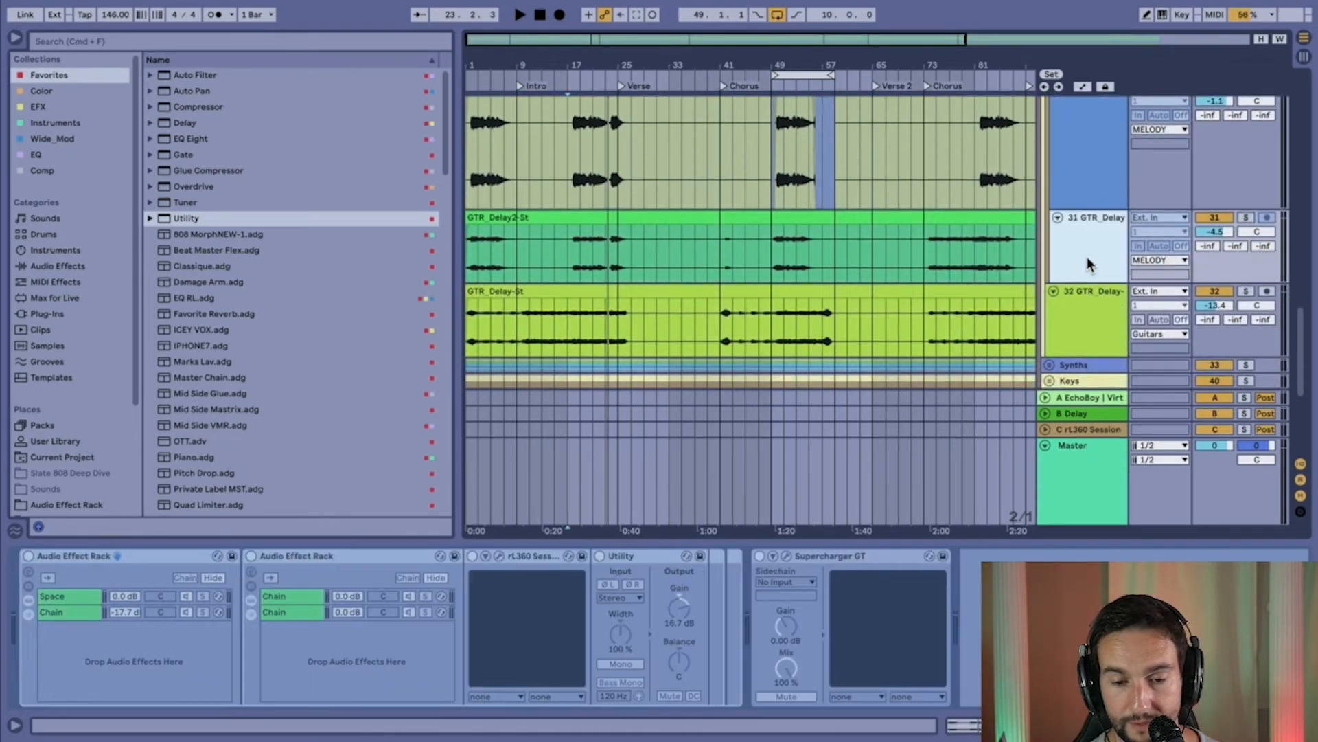
- Solo the MELODY group, play its lead parts from bar 17, then stop and unsolo the group
{"action": "scroll", "coordinate": [1087, 261], "scroll_direction": "up", "scroll_amount": 6}
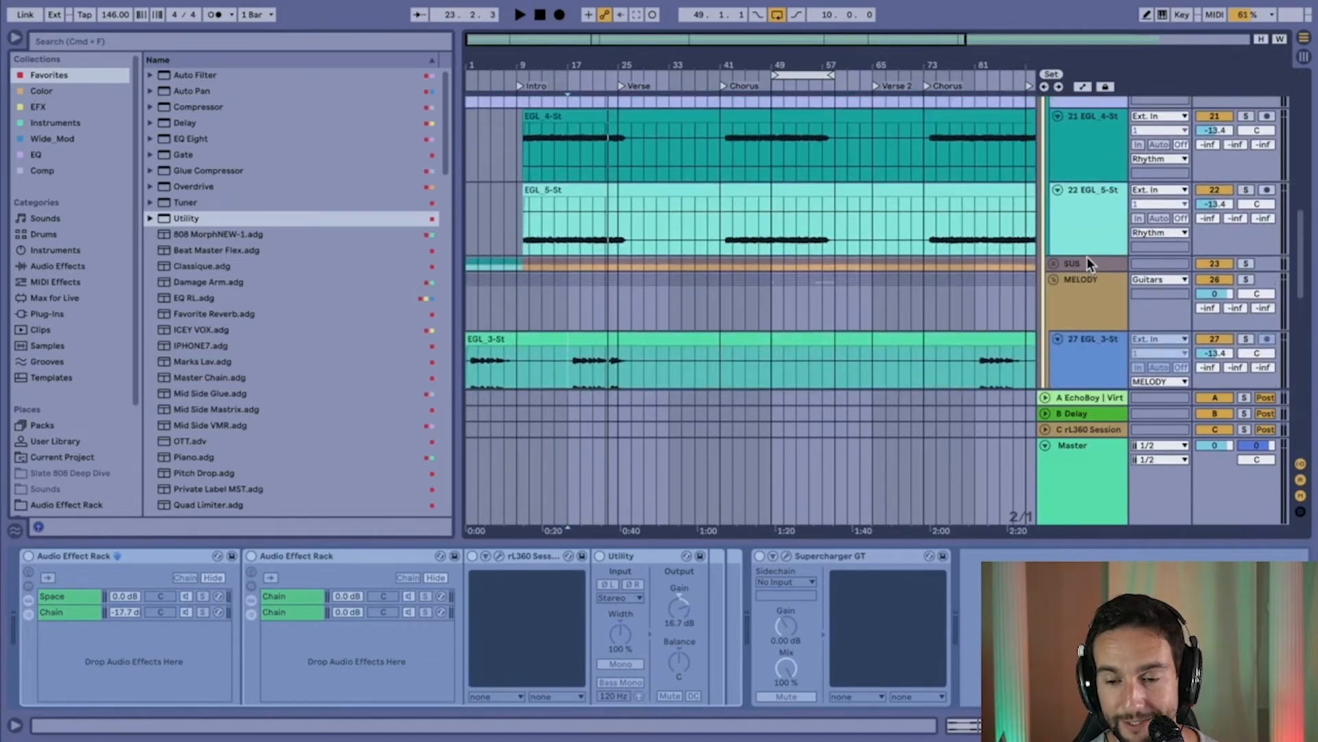
{"action": "scroll", "coordinate": [1087, 258], "scroll_direction": "down", "scroll_amount": 1}
{"action": "left_click", "coordinate": [1246, 250]}
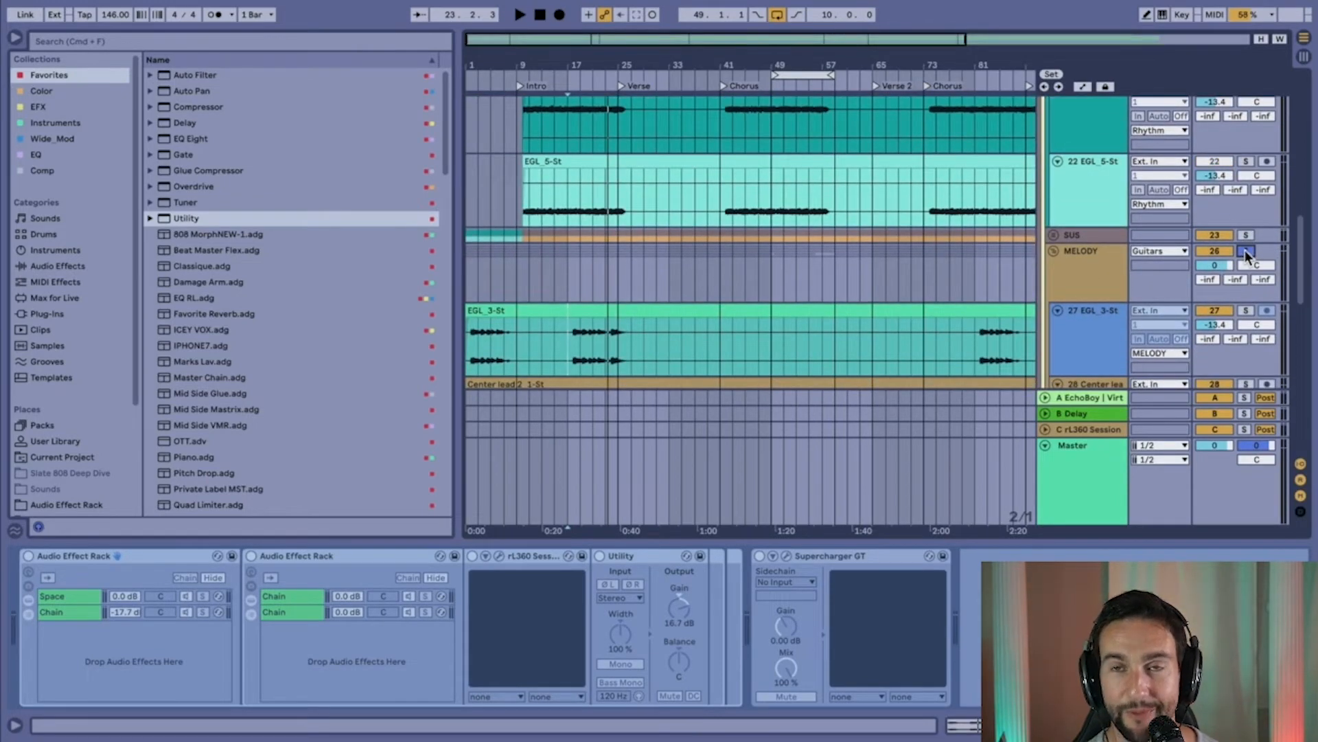
{"action": "key", "text": "space"}
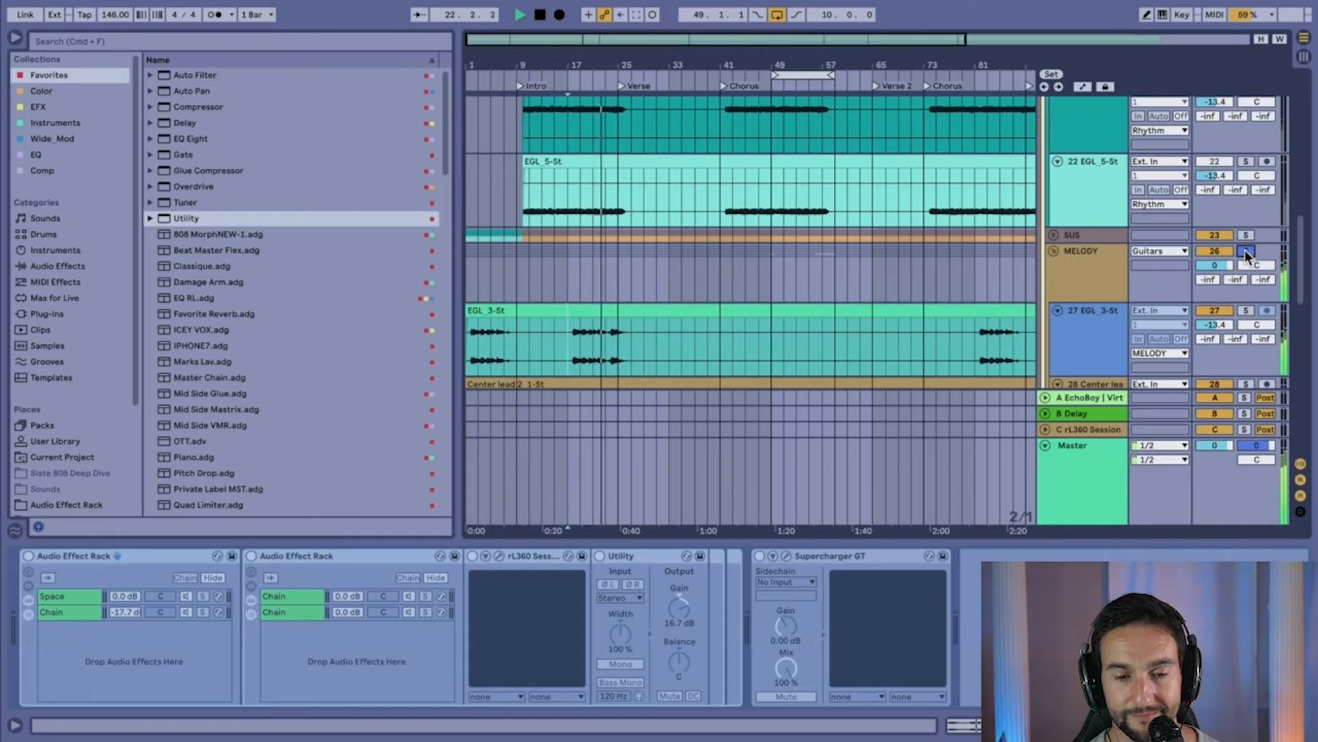
{"action": "key", "text": "space"}
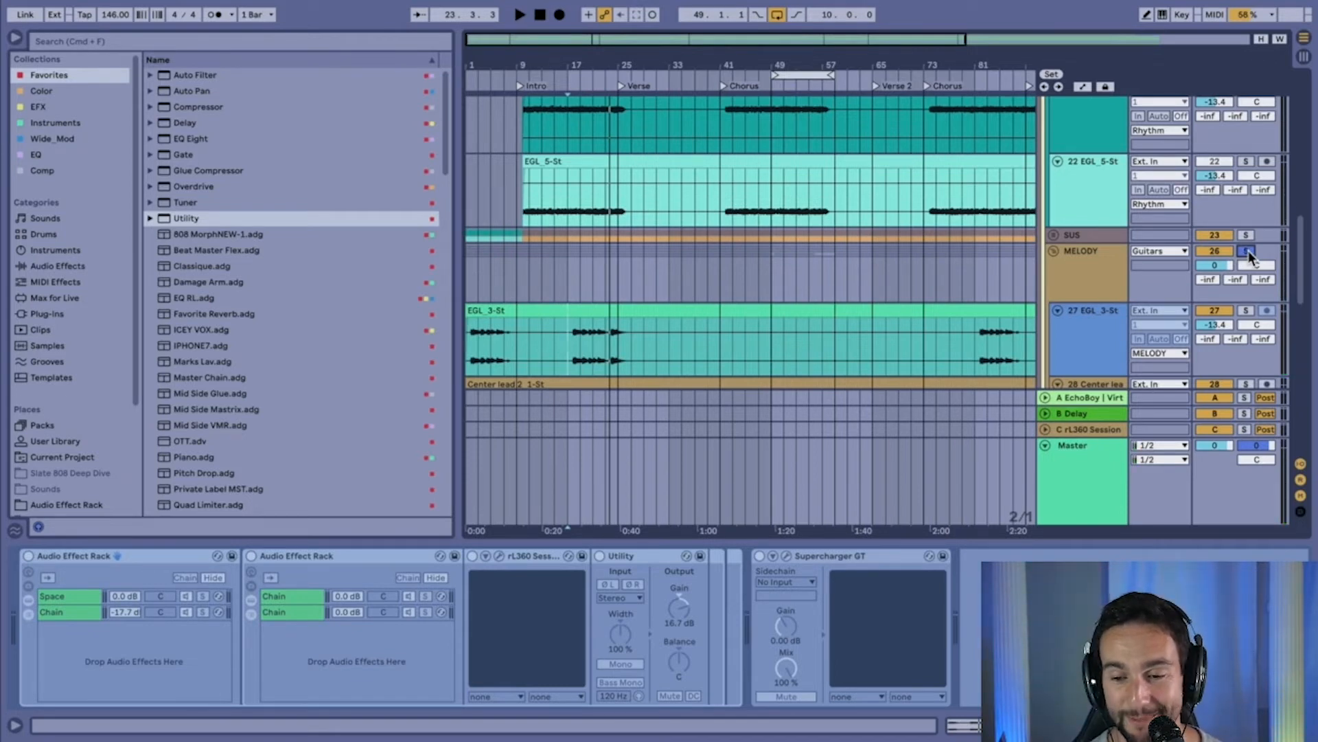
{"action": "left_click", "coordinate": [1248, 251]}
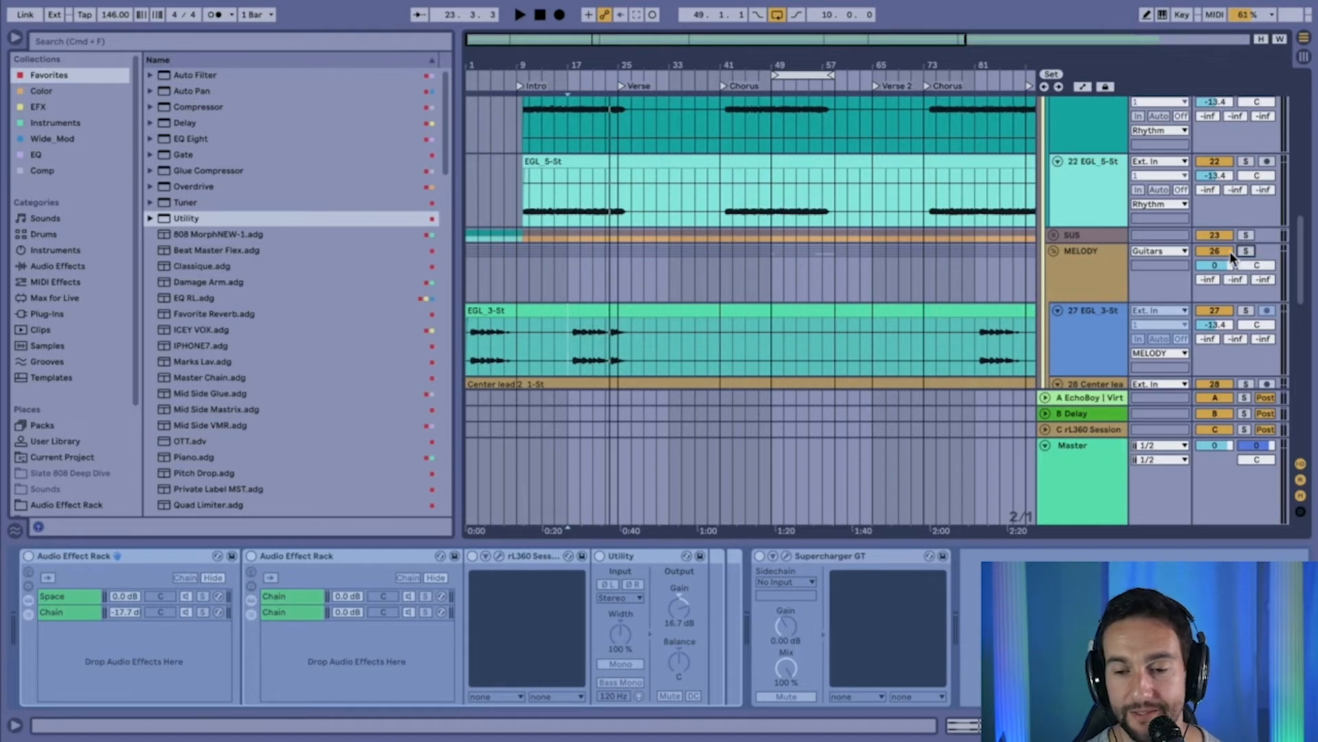
- Check the device chains of the EGL_3-St, Center Lead_1-St and EGL-St tracks in the MELODY group
{"action": "scroll", "coordinate": [1114, 294], "scroll_direction": "down", "scroll_amount": 2}
{"action": "left_click", "coordinate": [1093, 288]}
{"action": "scroll", "coordinate": [1093, 288], "scroll_direction": "down", "scroll_amount": 2}
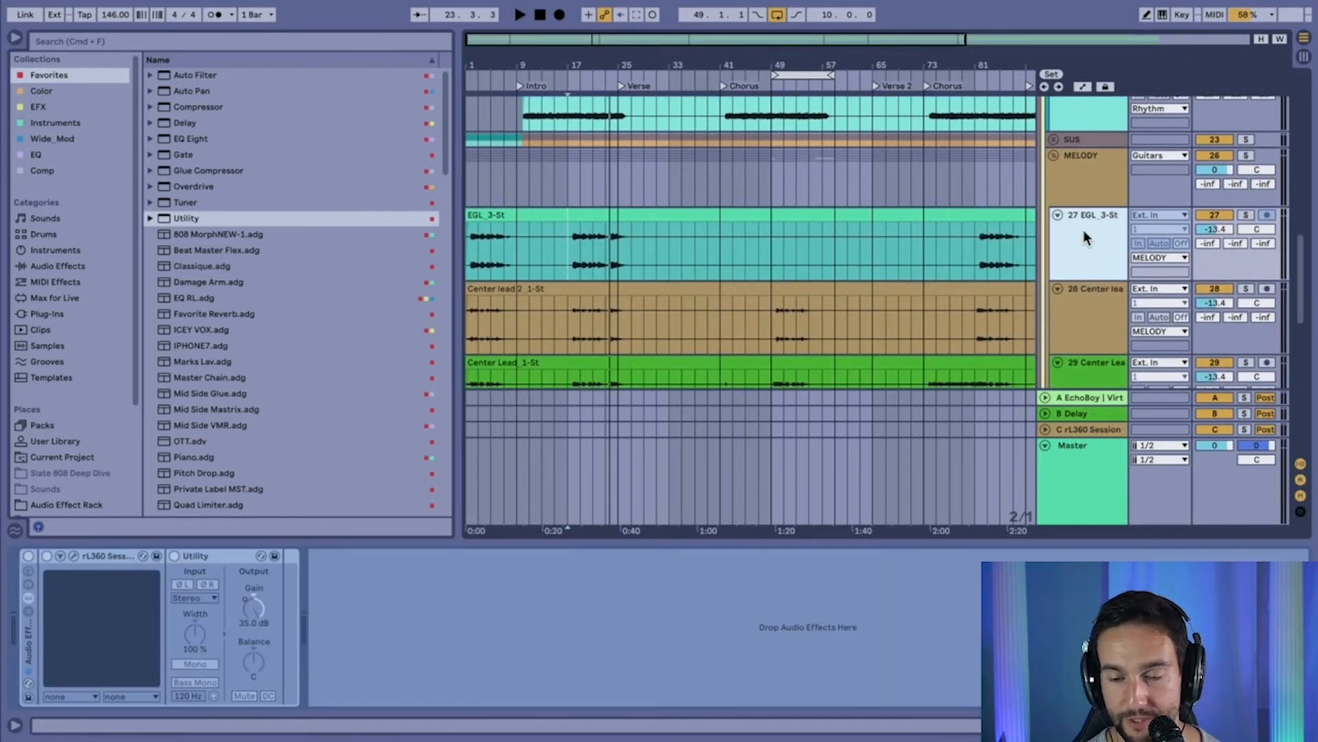
{"action": "scroll", "coordinate": [1083, 230], "scroll_direction": "down", "scroll_amount": 4}
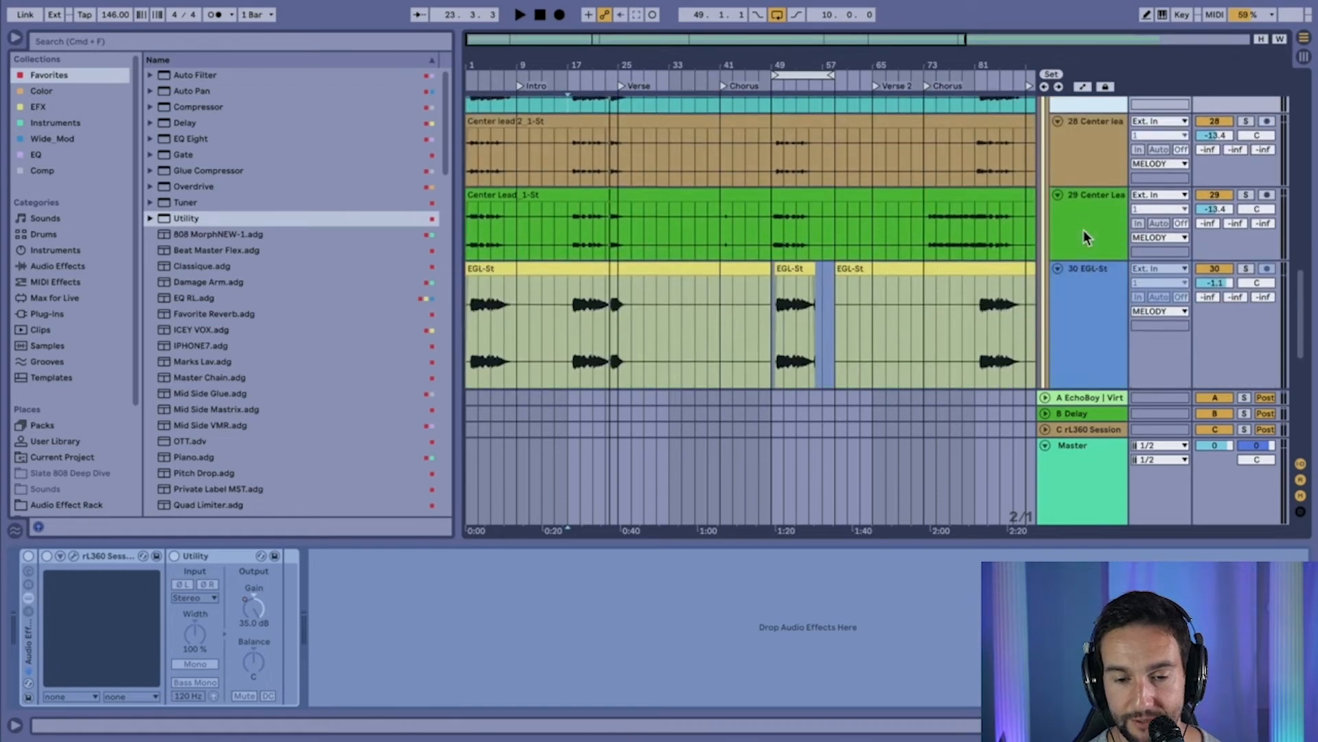
{"action": "left_click", "coordinate": [1084, 243]}
{"action": "left_click", "coordinate": [1088, 279]}
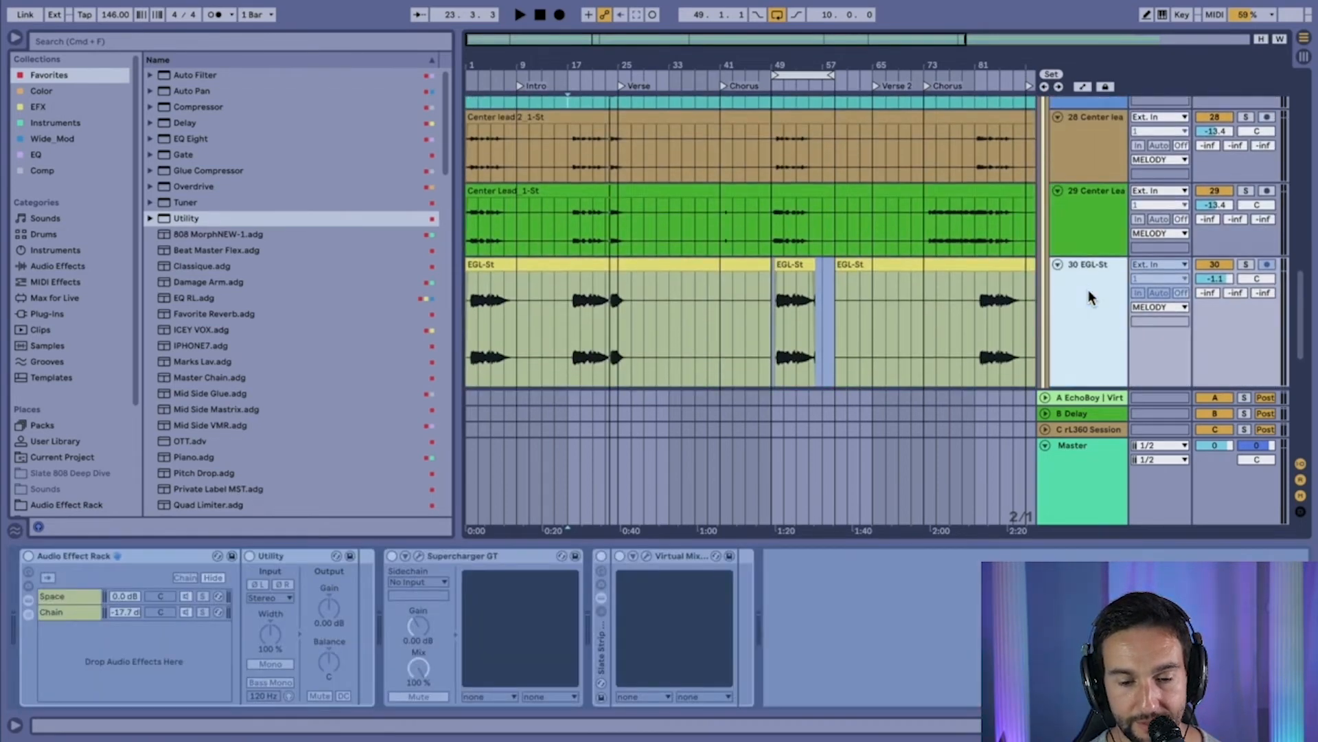
{"action": "key", "text": "Delete"}
- Unfreeze the EGL_3-St track in the MELODY group
{"action": "left_click", "coordinate": [1086, 209]}
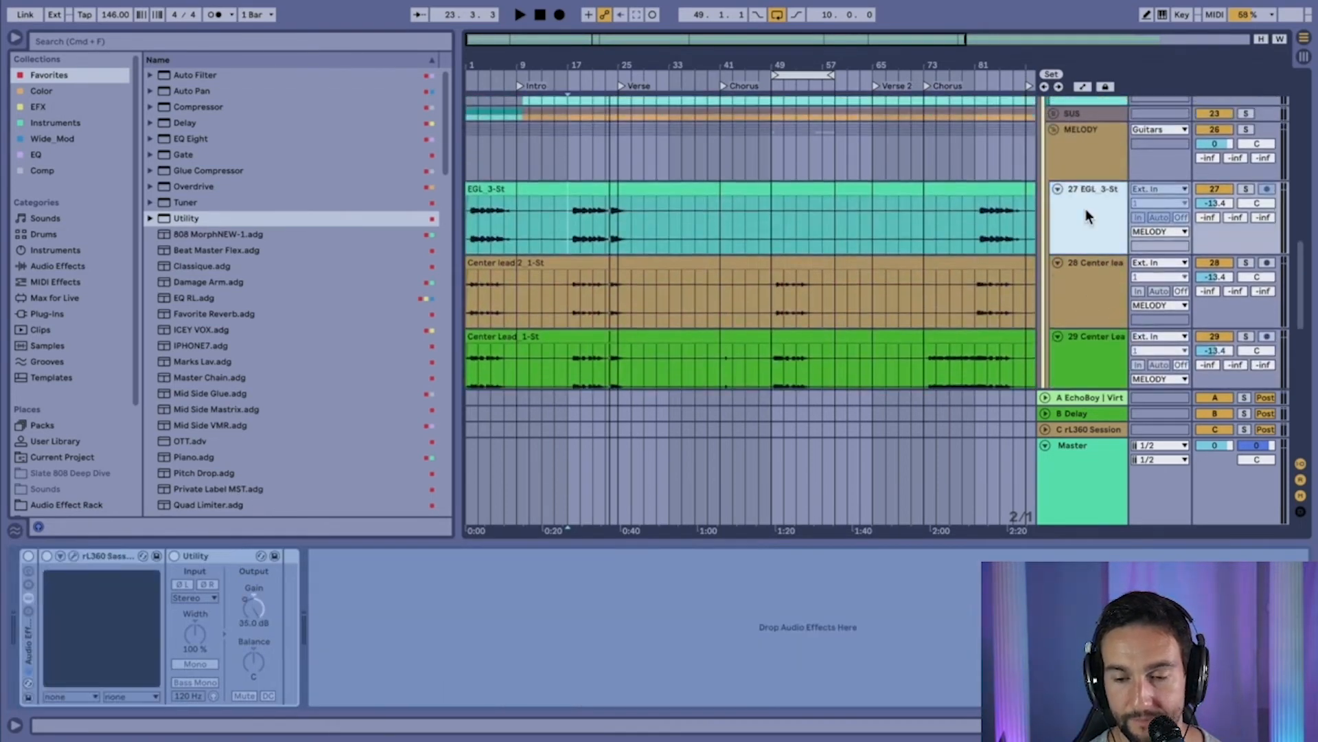
{"action": "right_click", "coordinate": [1086, 208]}
{"action": "left_click", "coordinate": [1126, 310]}
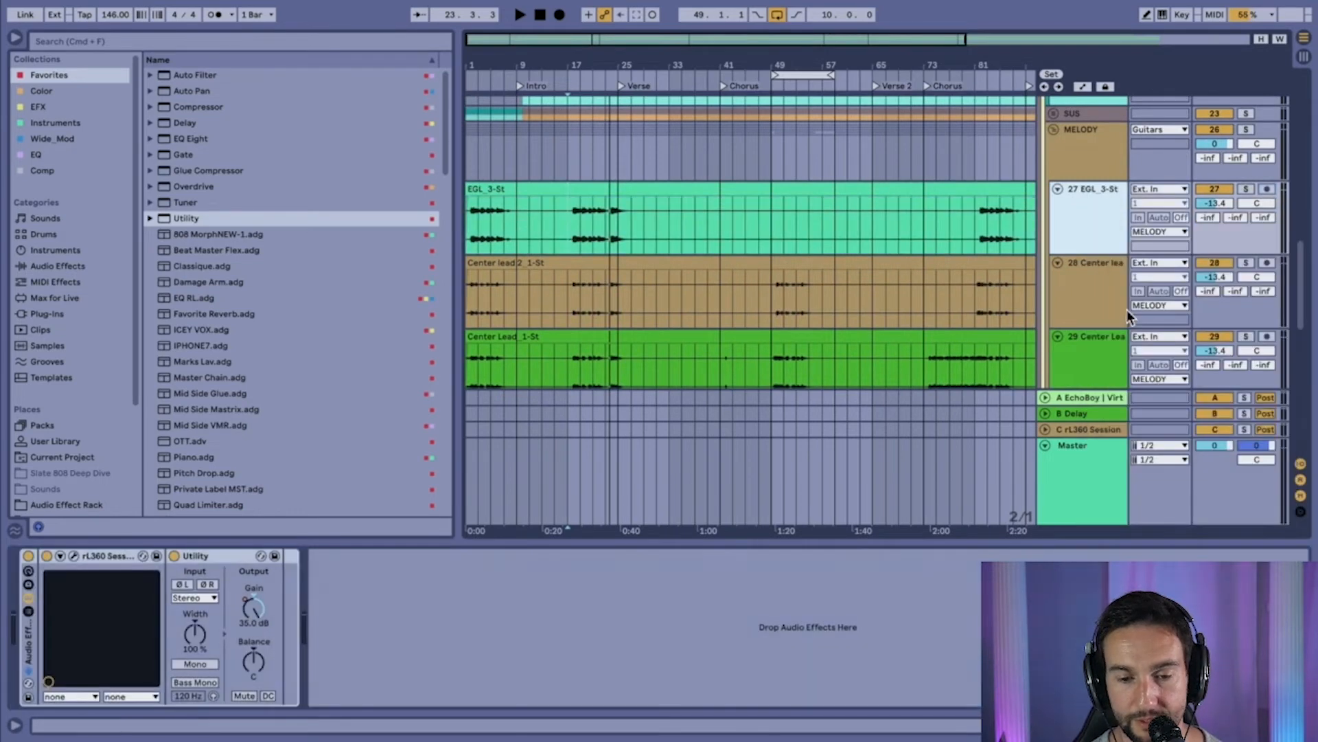
- Solo the EGL_3-St track, play it from bar 17, and bypass its effect rack during playback to compare
{"action": "left_click", "coordinate": [569, 239]}
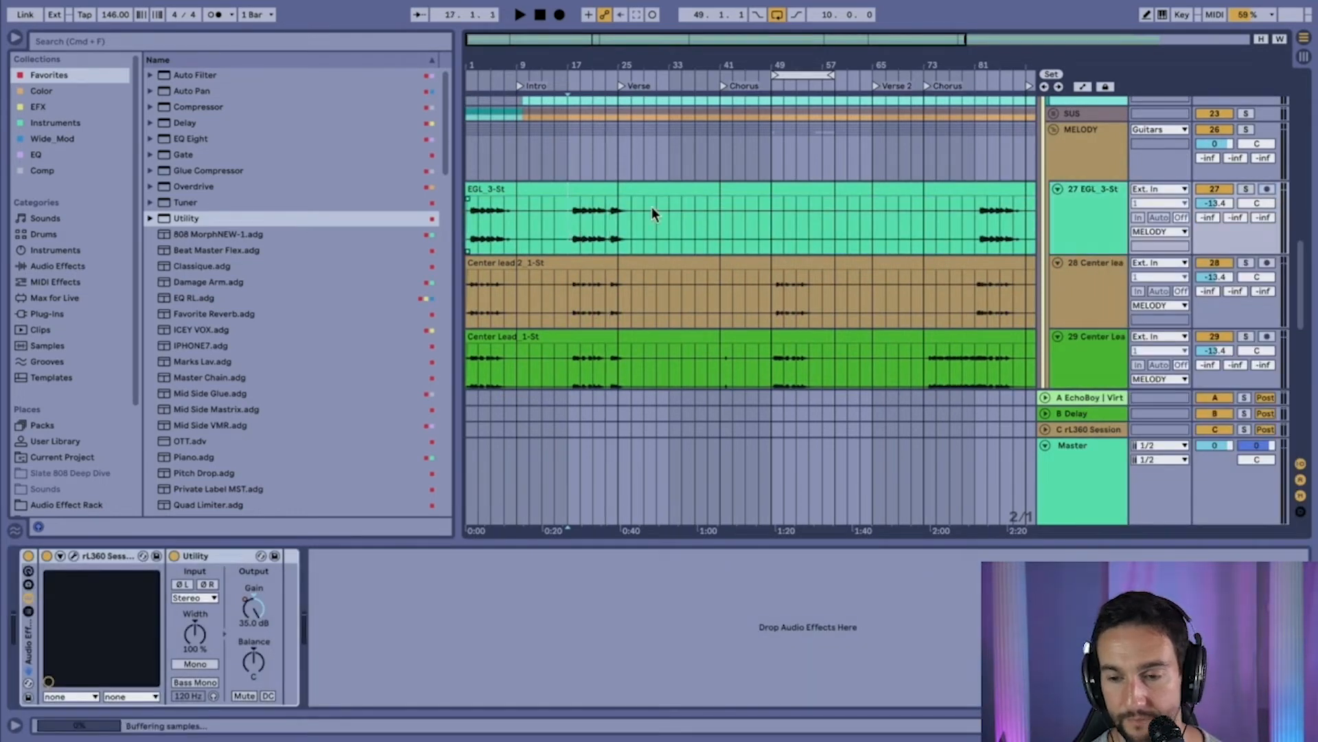
{"action": "left_click", "coordinate": [1245, 189]}
{"action": "key", "text": "space"}
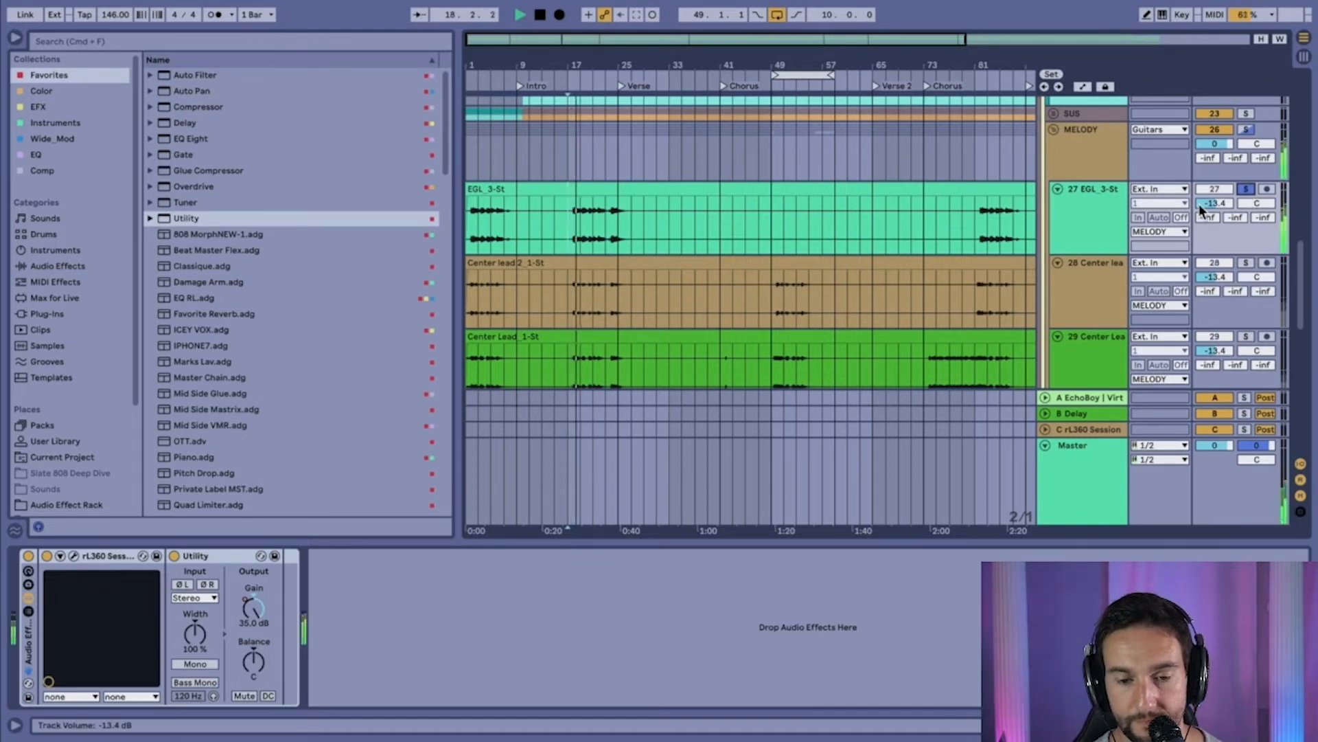
{"action": "left_click", "coordinate": [1097, 212]}
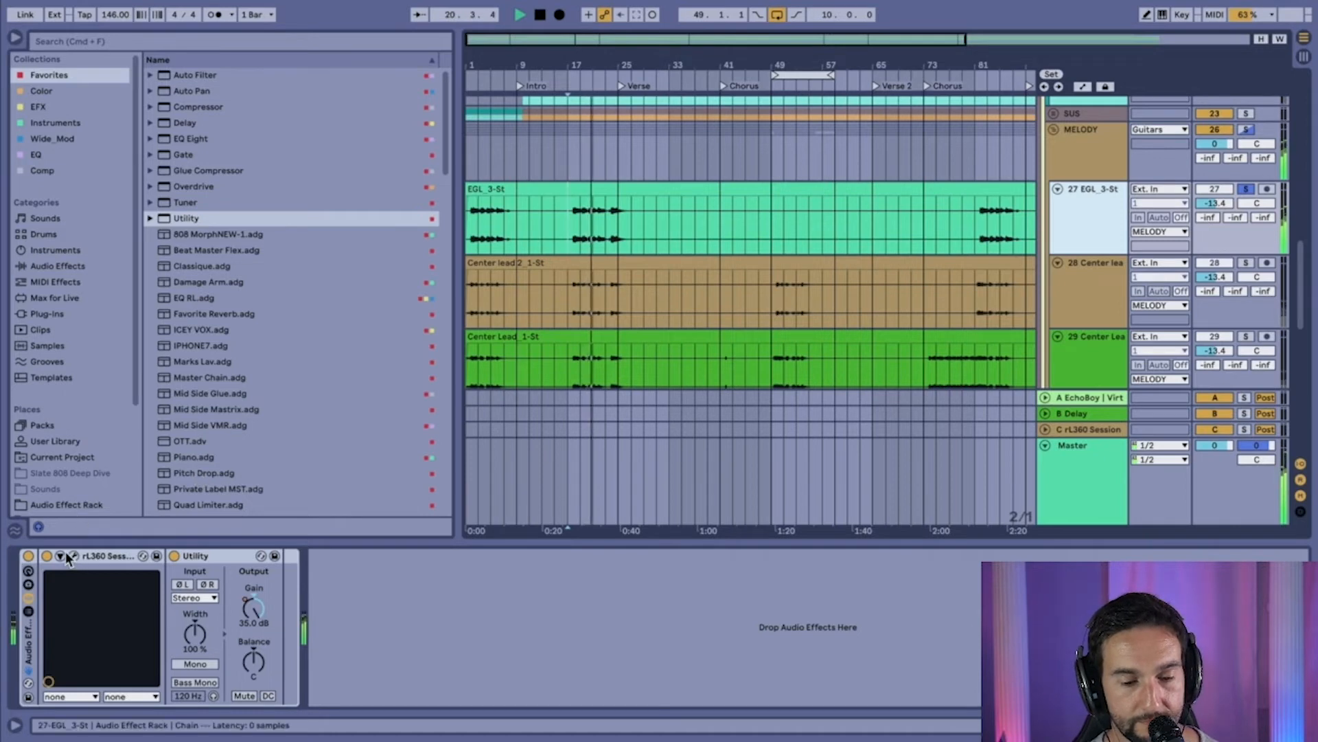
{"action": "left_click", "coordinate": [28, 556]}
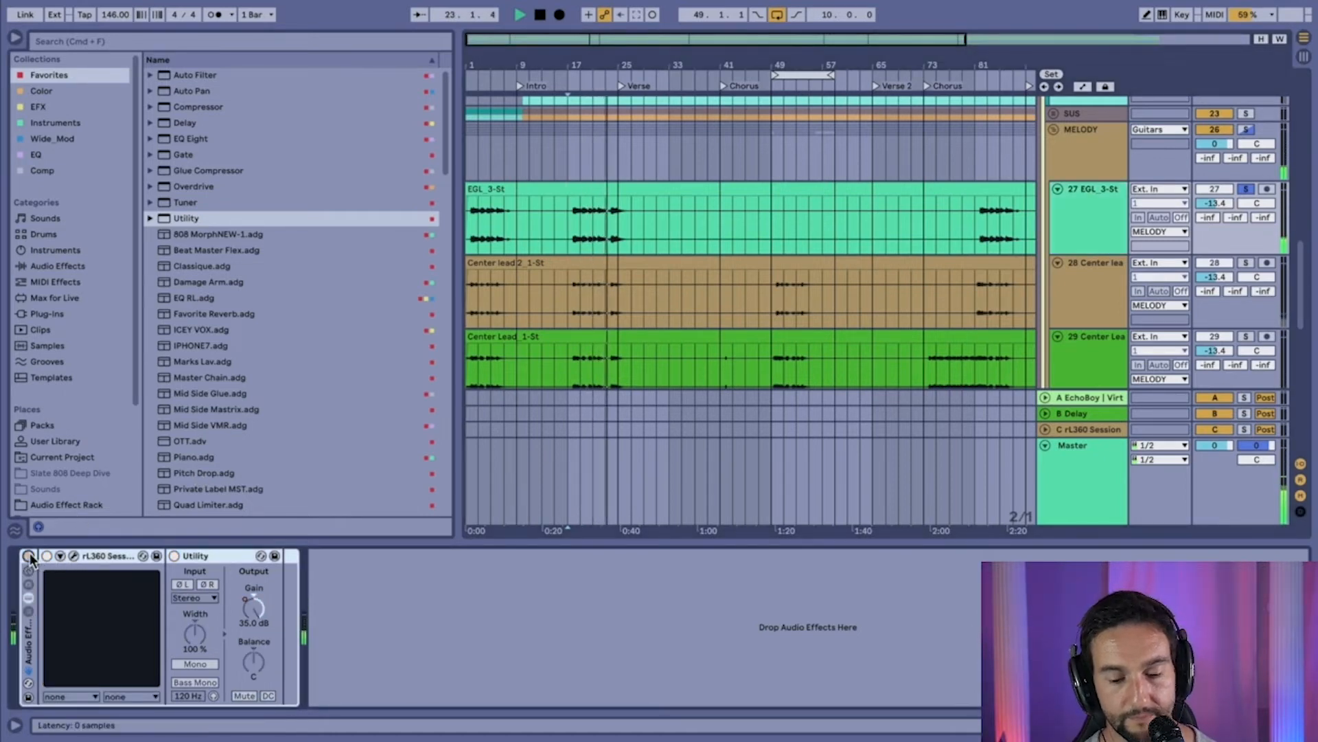
{"action": "key", "text": "space"}
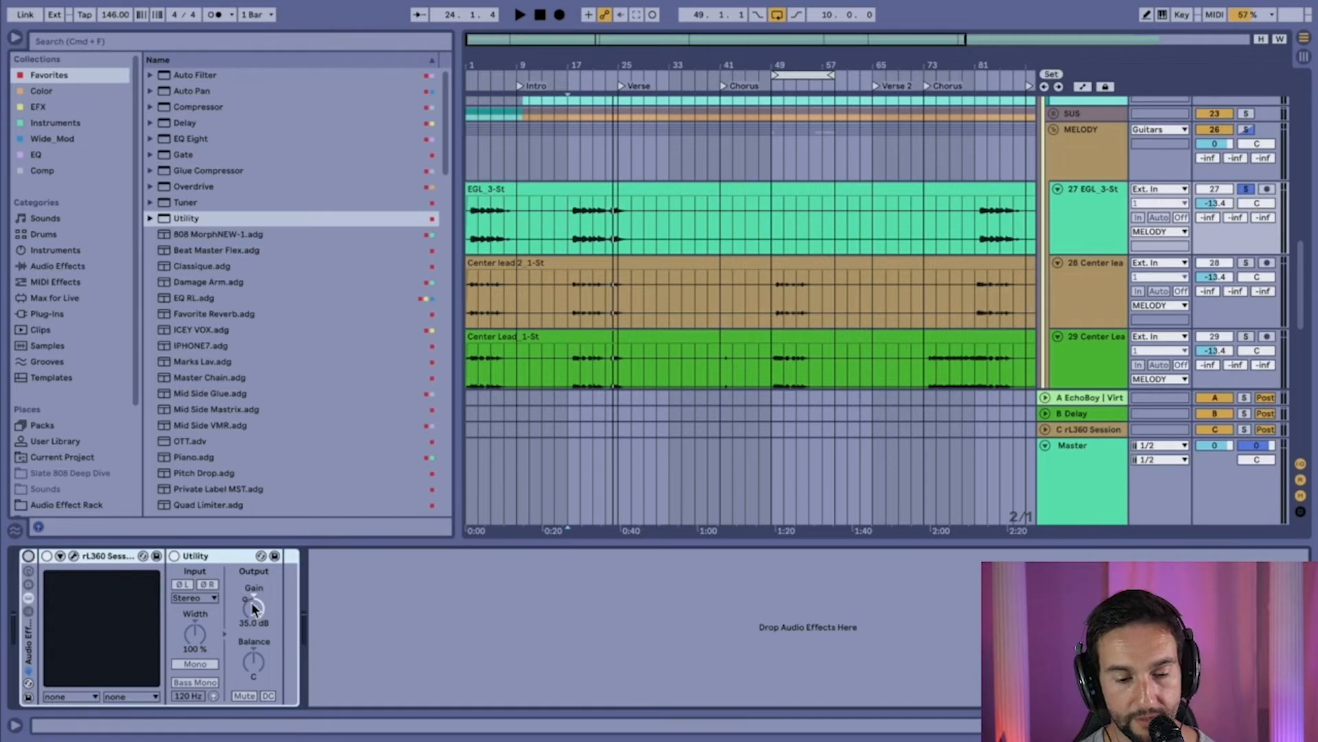
- Inspect the Utility gain automation on the EGL_3-St track, then hide the automation lanes
{"action": "left_click_drag", "start_coordinate": [189, 217], "coordinate": [251, 214]}
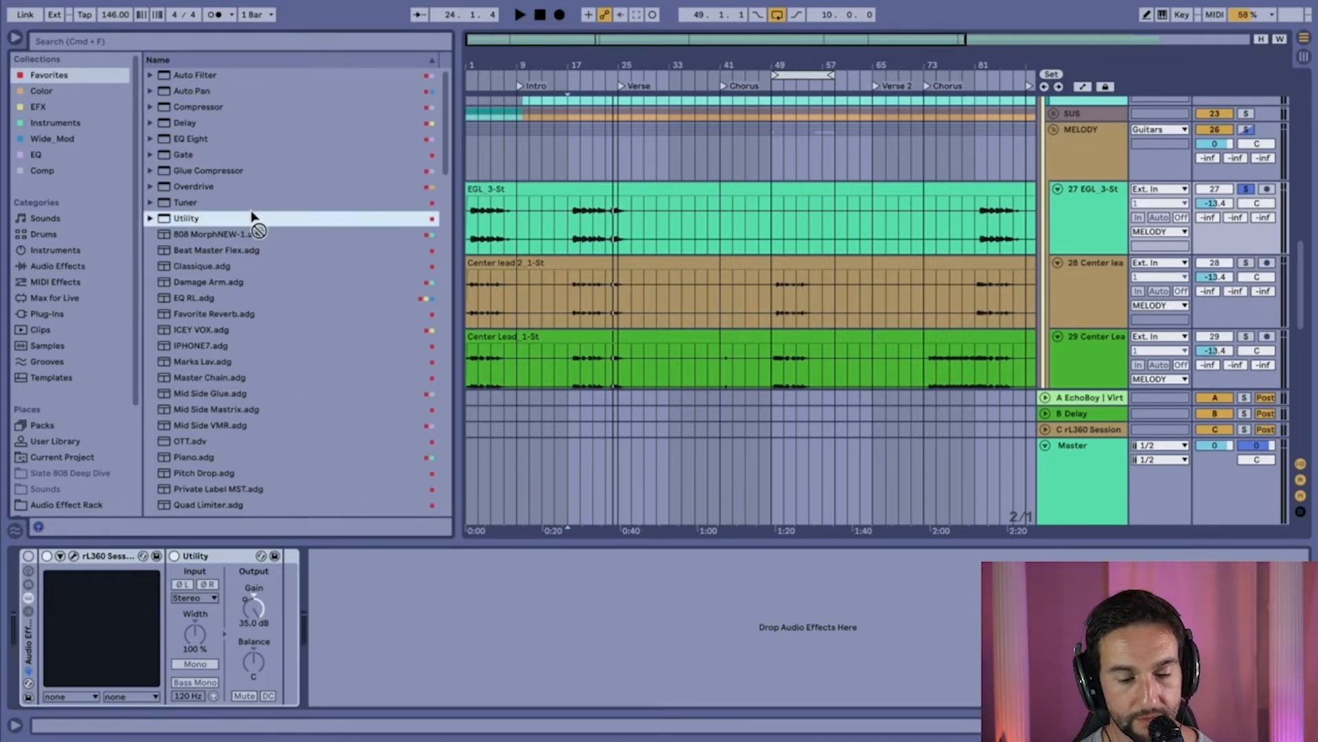
{"action": "key", "text": "a"}
{"action": "left_click", "coordinate": [254, 613]}
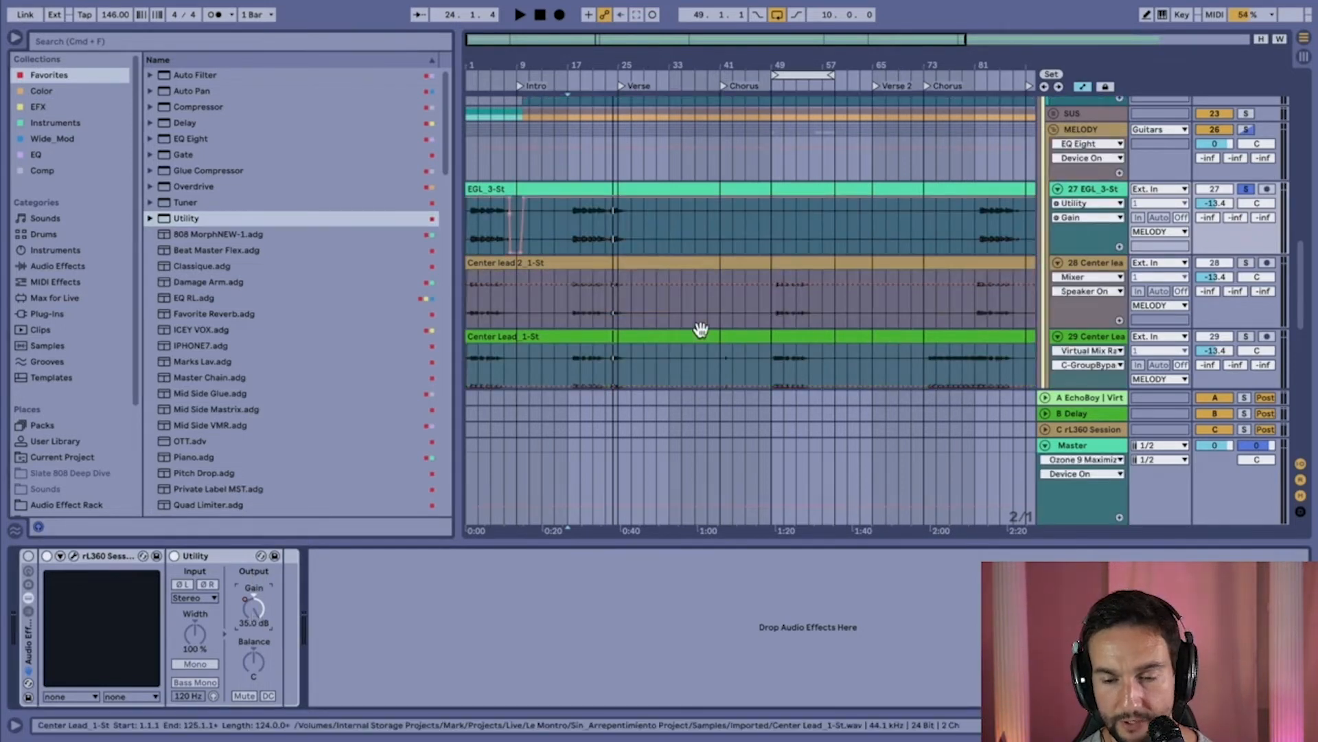
{"action": "key", "text": "minus"}
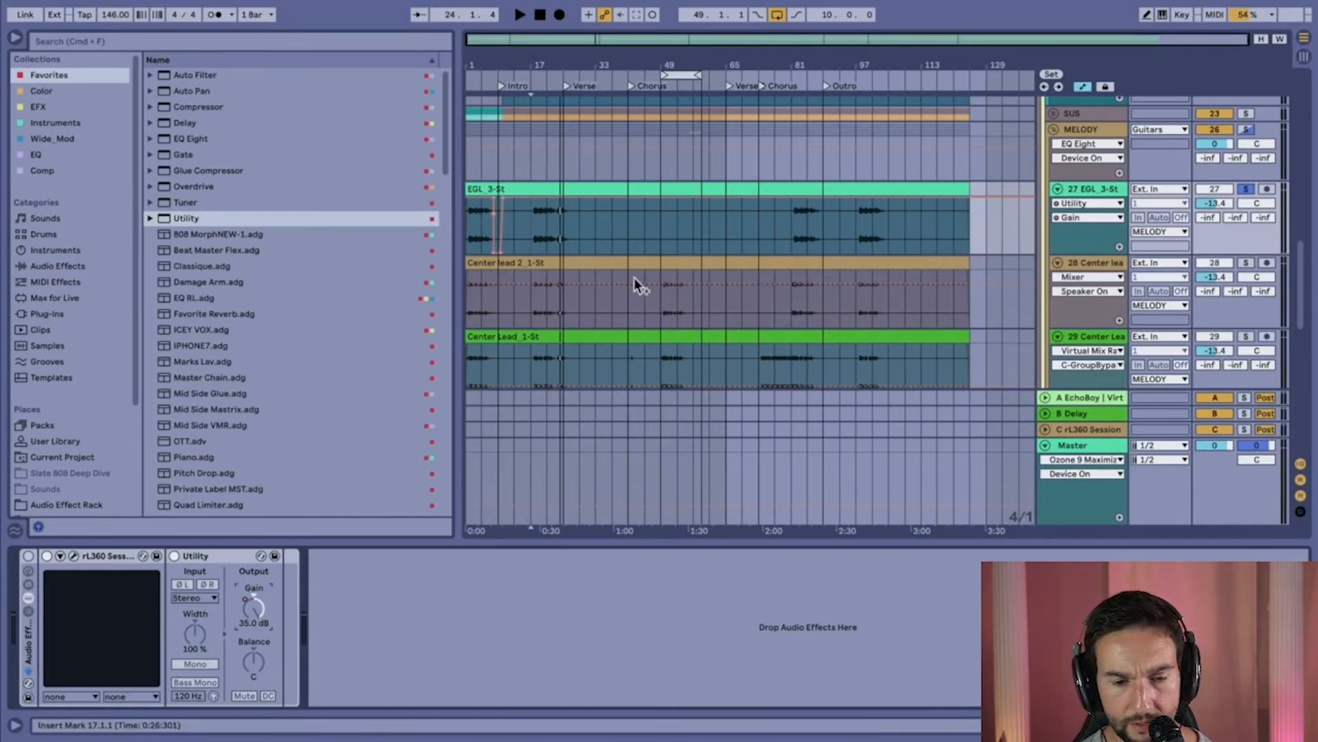
{"action": "scroll", "coordinate": [505, 243], "scroll_direction": "up", "scroll_amount": 4}
{"action": "scroll", "coordinate": [505, 243], "scroll_direction": "up", "scroll_amount": 2}
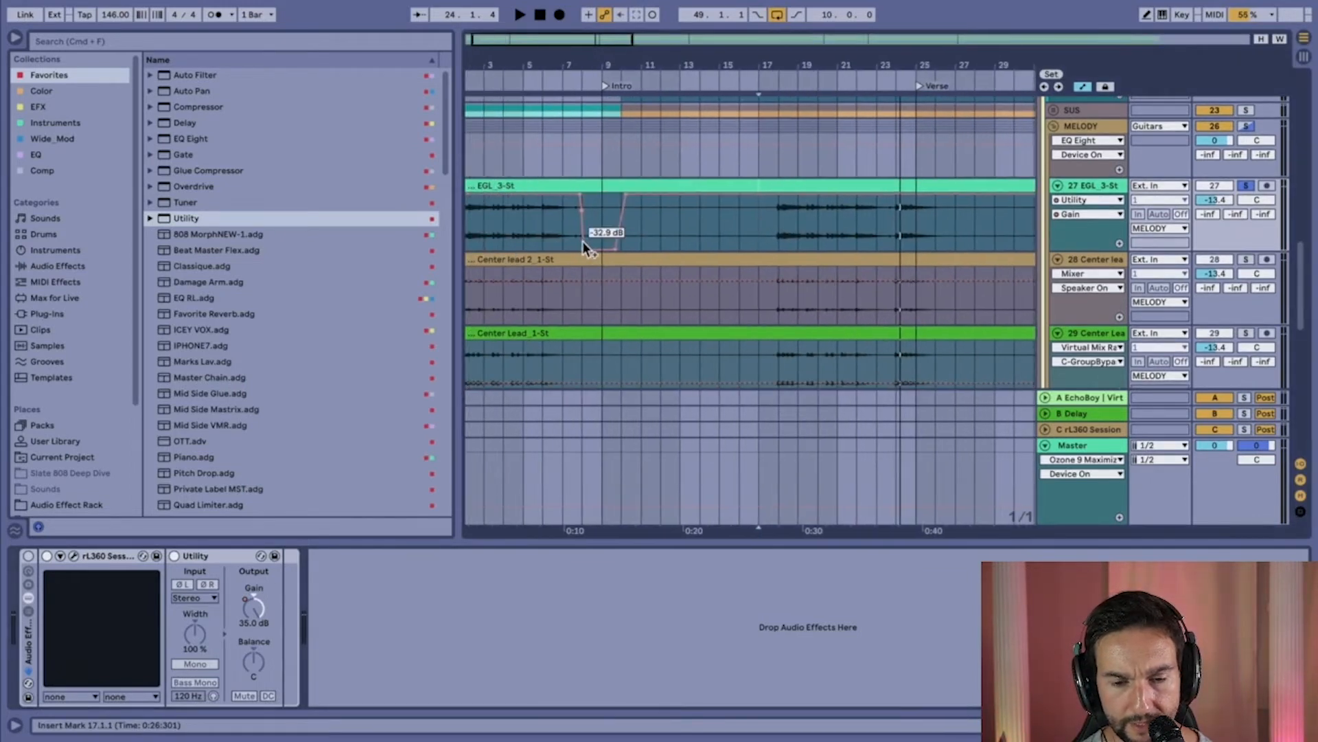
{"action": "key", "text": "a"}
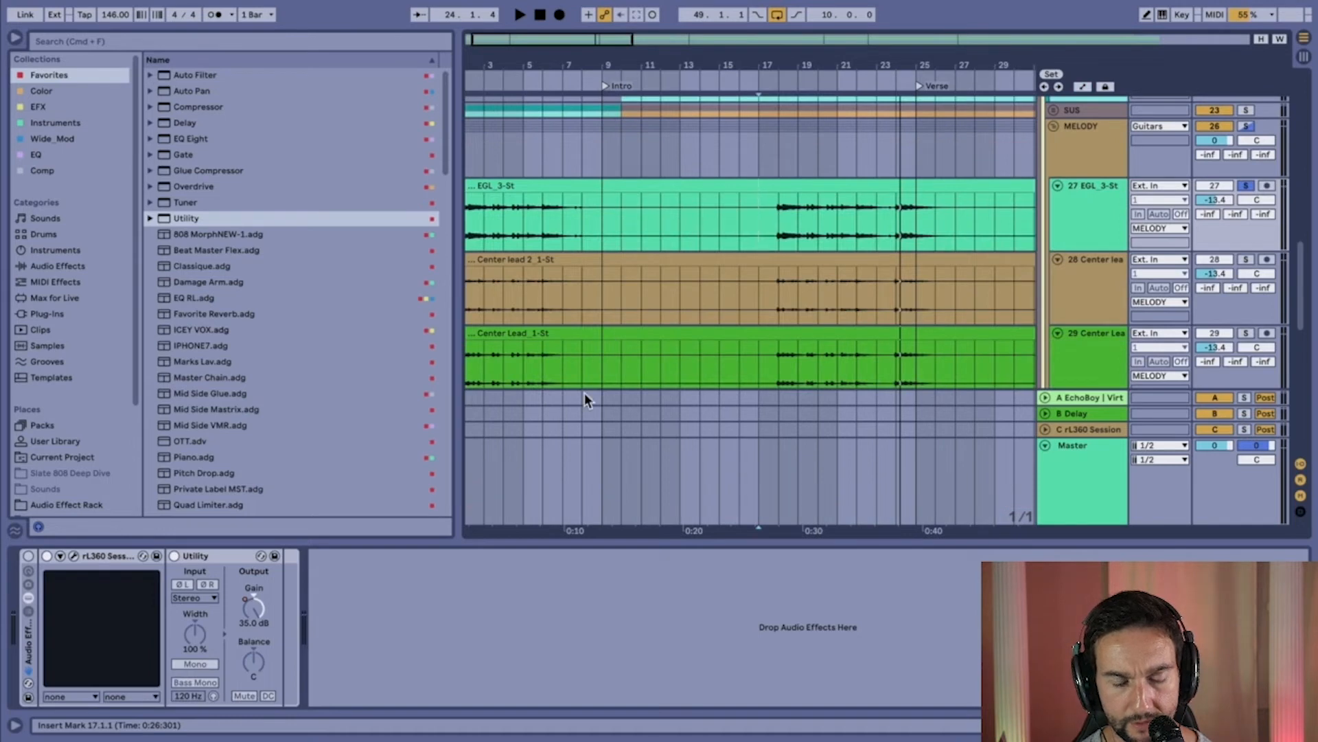
{"action": "key", "text": "minus"}
- Play EGL_3-St with its rack bypassed, adding a second Utility after the rack with its gain set to 6 dB
{"action": "key", "text": "space"}
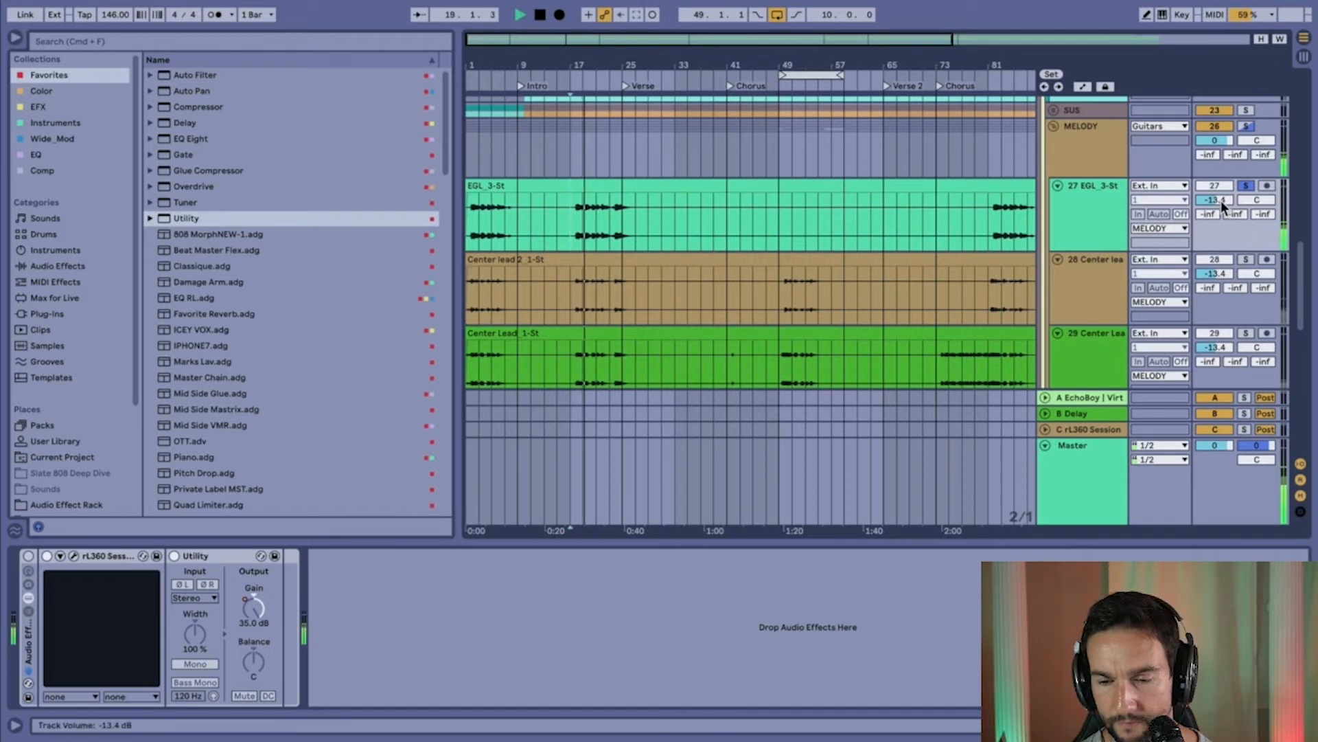
{"action": "key", "text": "space"}
{"action": "left_click_drag", "start_coordinate": [219, 223], "coordinate": [410, 611]}
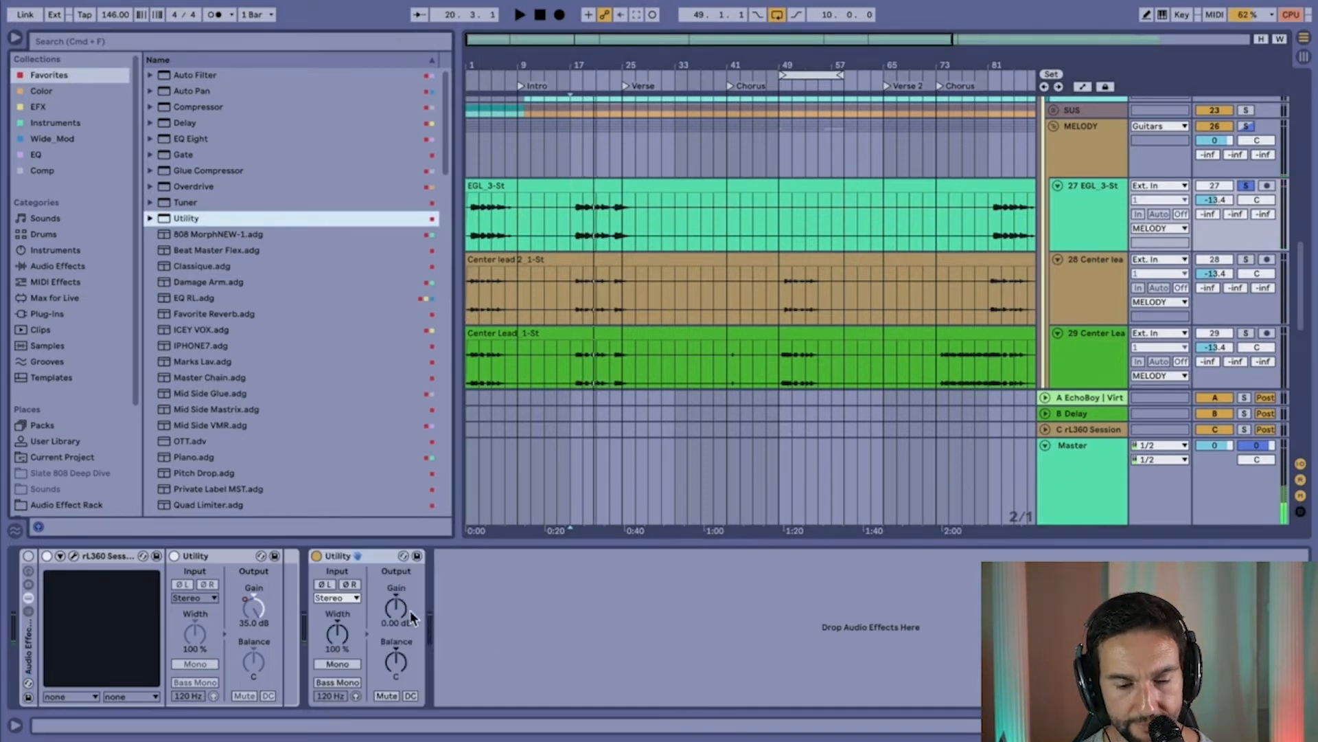
{"action": "left_click", "coordinate": [397, 604]}
{"action": "key", "text": "Up"}
{"action": "key", "text": "space"}
{"action": "key", "text": "Up"}
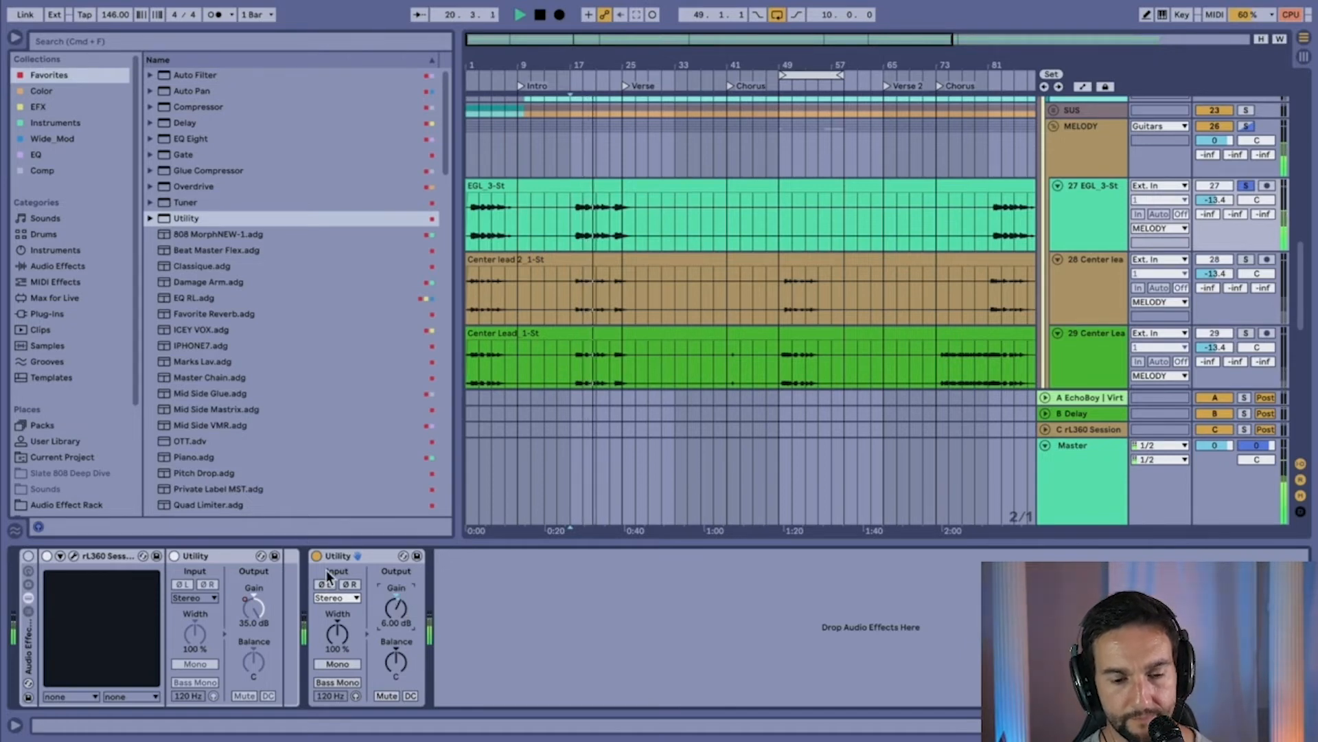
- Bypass the added Utility, re-enable the effect rack on EGL_3-St, and play the processed lead from bar 17
{"action": "left_click", "coordinate": [316, 556]}
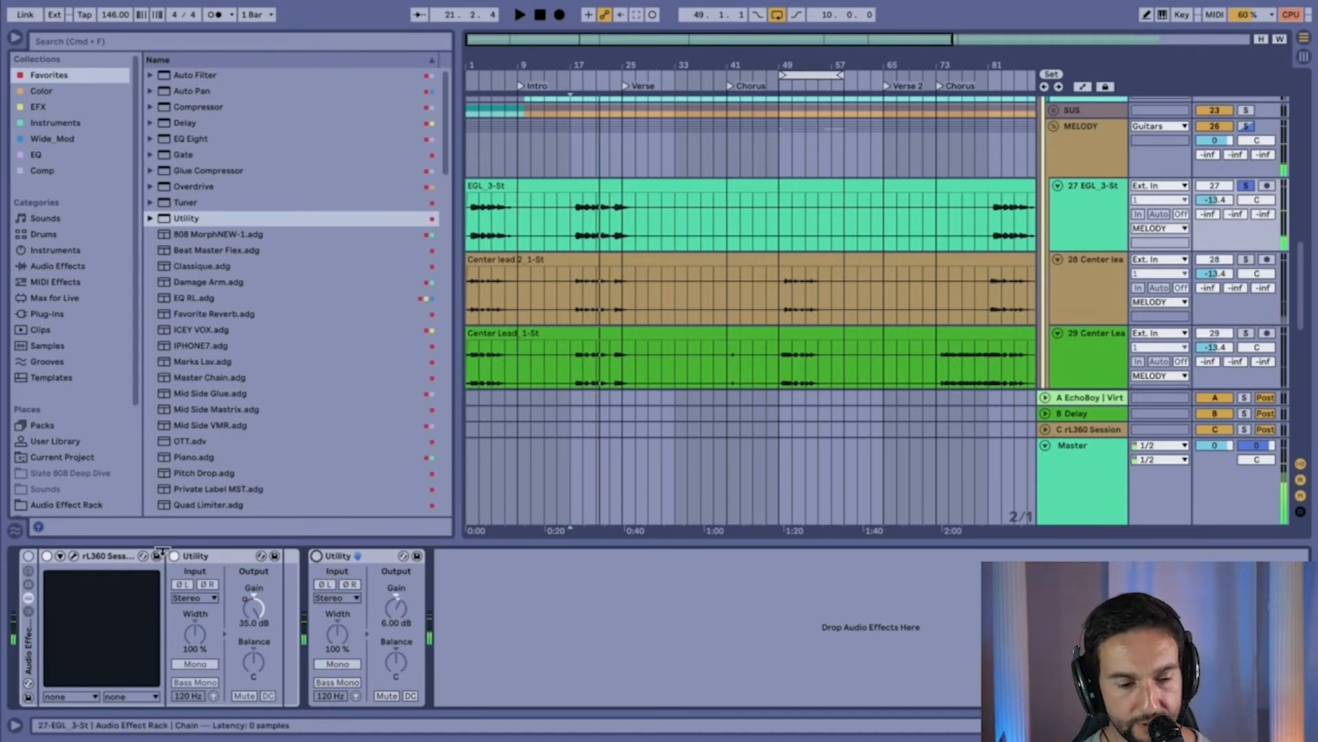
{"action": "key", "text": "space"}
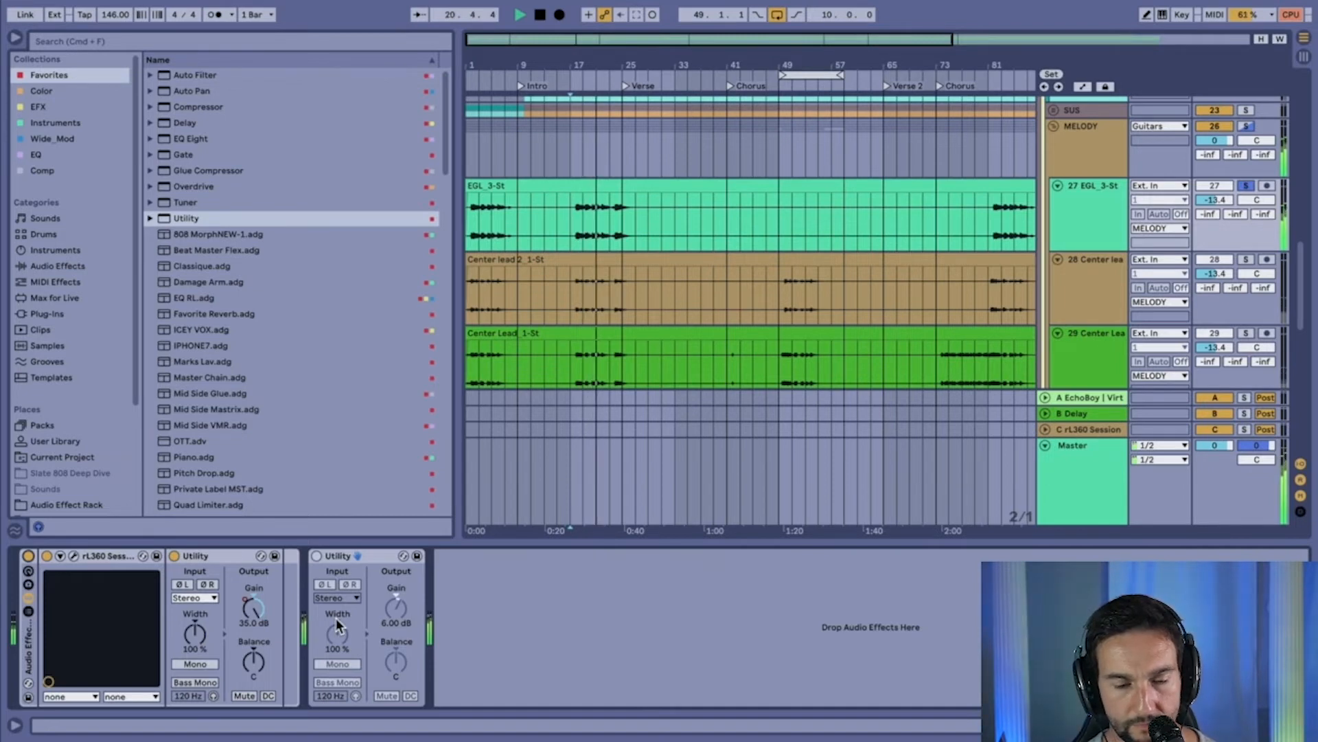
{"action": "key", "text": "space"}
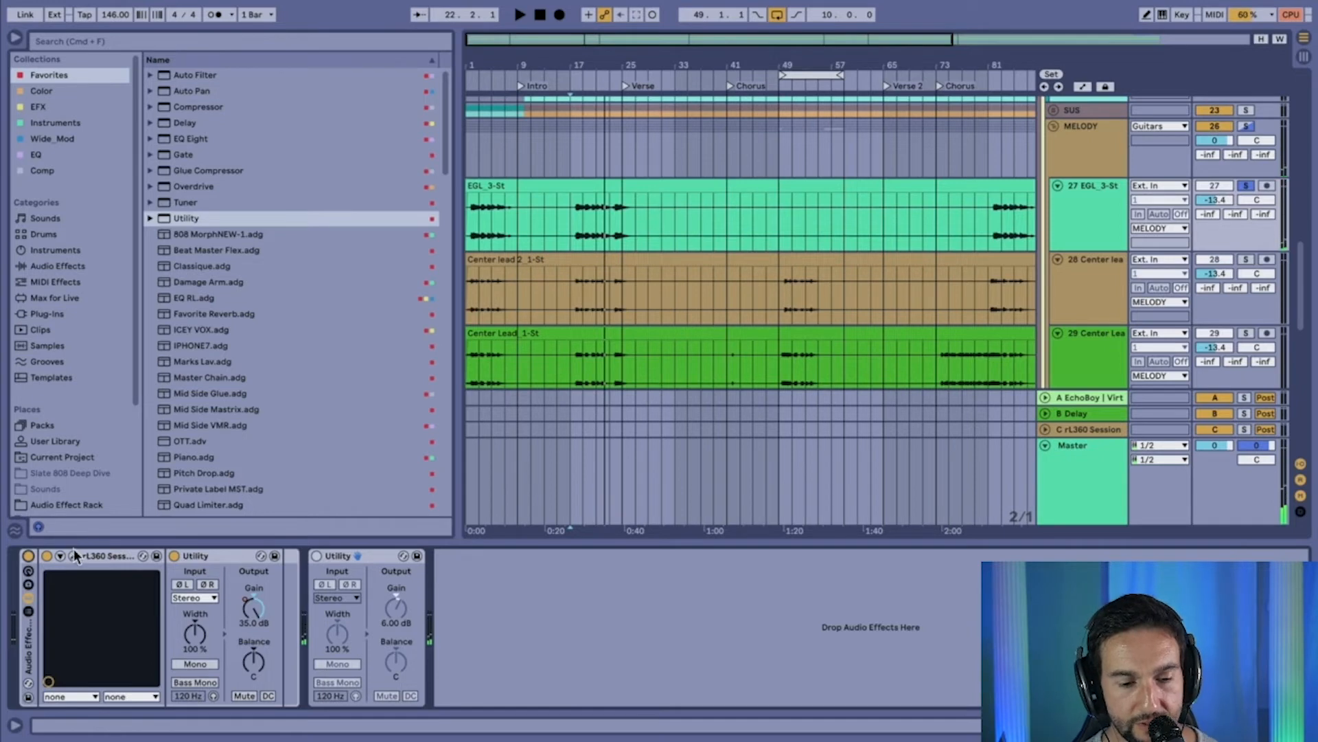
- Reposition the sound source in EGL_3-St's rL360 Session while playing, ending at azimuth 147.60, elevation 32.85 and distance 27.01 ft
{"action": "left_click", "coordinate": [74, 555]}
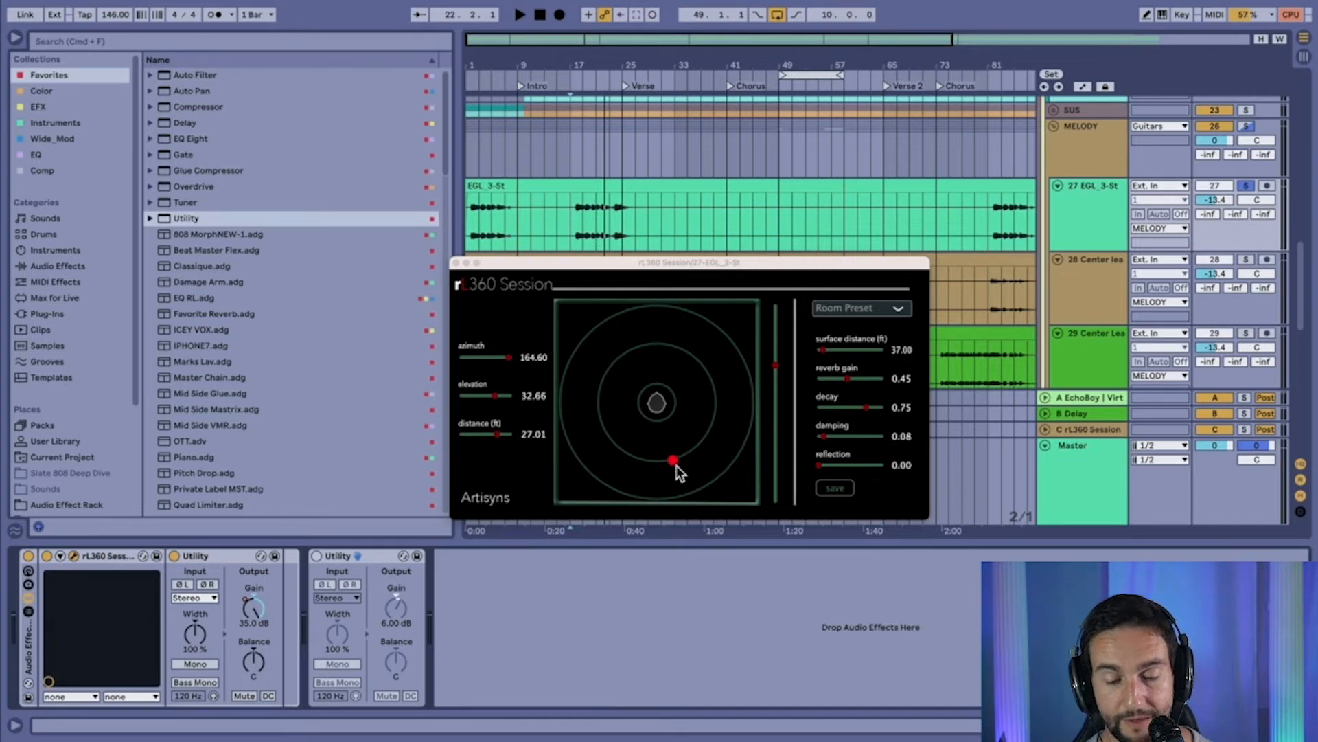
{"action": "key", "text": "space"}
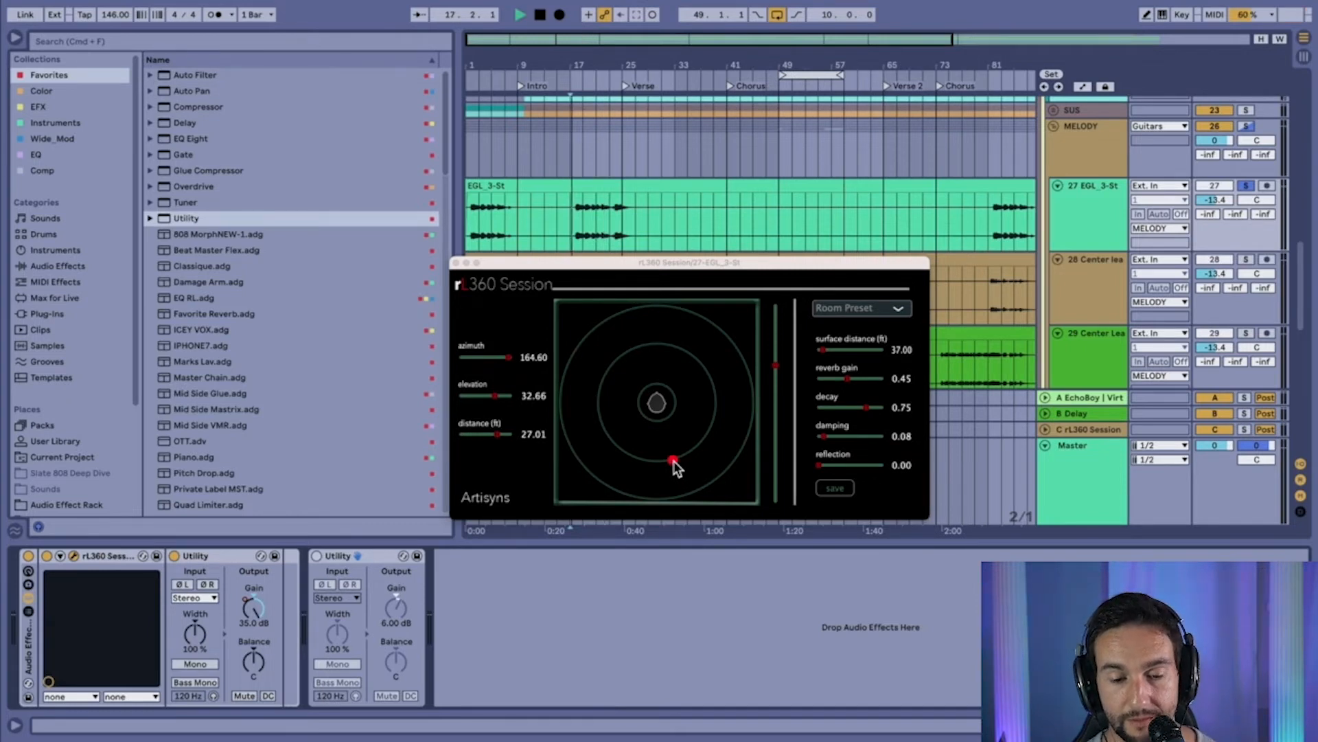
{"action": "mouse_move", "coordinate": [674, 462]}
{"action": "left_mouse_down"}
{"action": "mouse_move", "coordinate": [682, 438]}
{"action": "mouse_move", "coordinate": [679, 459]}
{"action": "mouse_move", "coordinate": [739, 421]}
{"action": "mouse_move", "coordinate": [685, 458]}
{"action": "mouse_move", "coordinate": [610, 458]}
{"action": "mouse_move", "coordinate": [693, 455]}
{"action": "left_mouse_up"}
{"action": "key", "text": "space"}
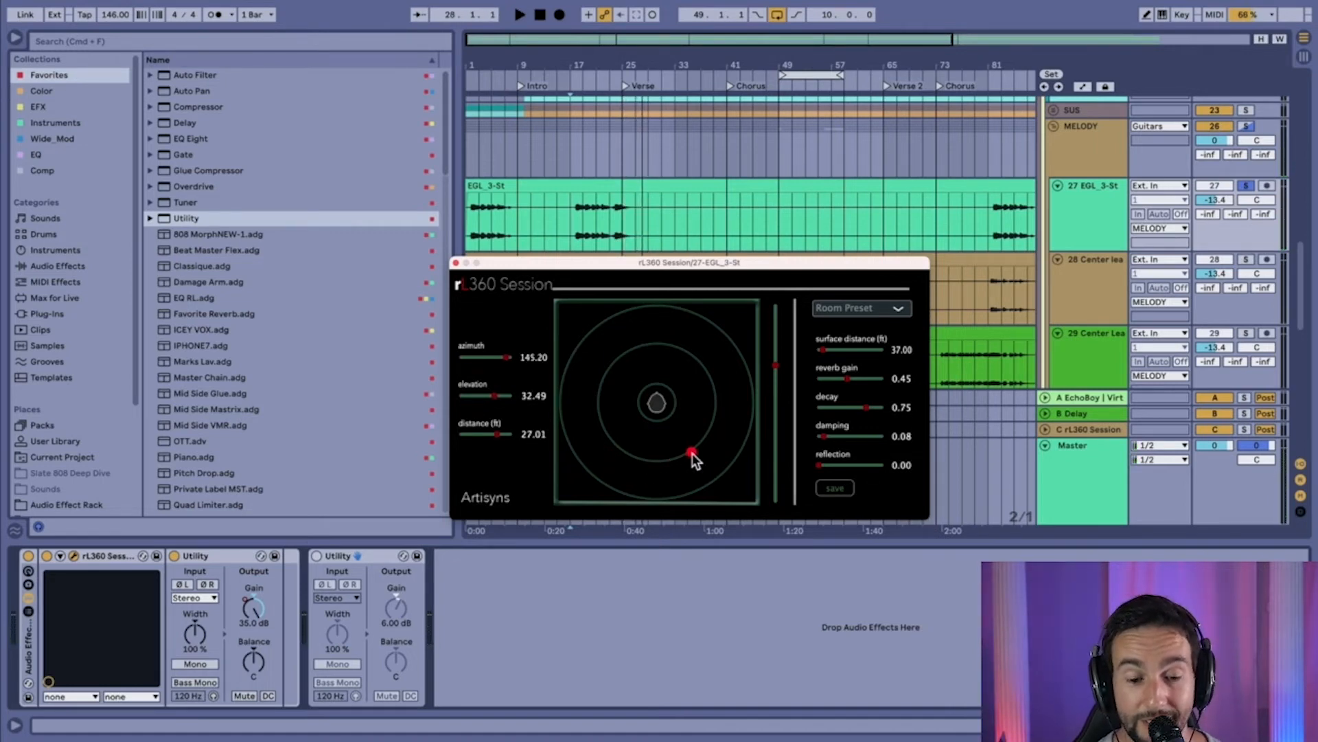
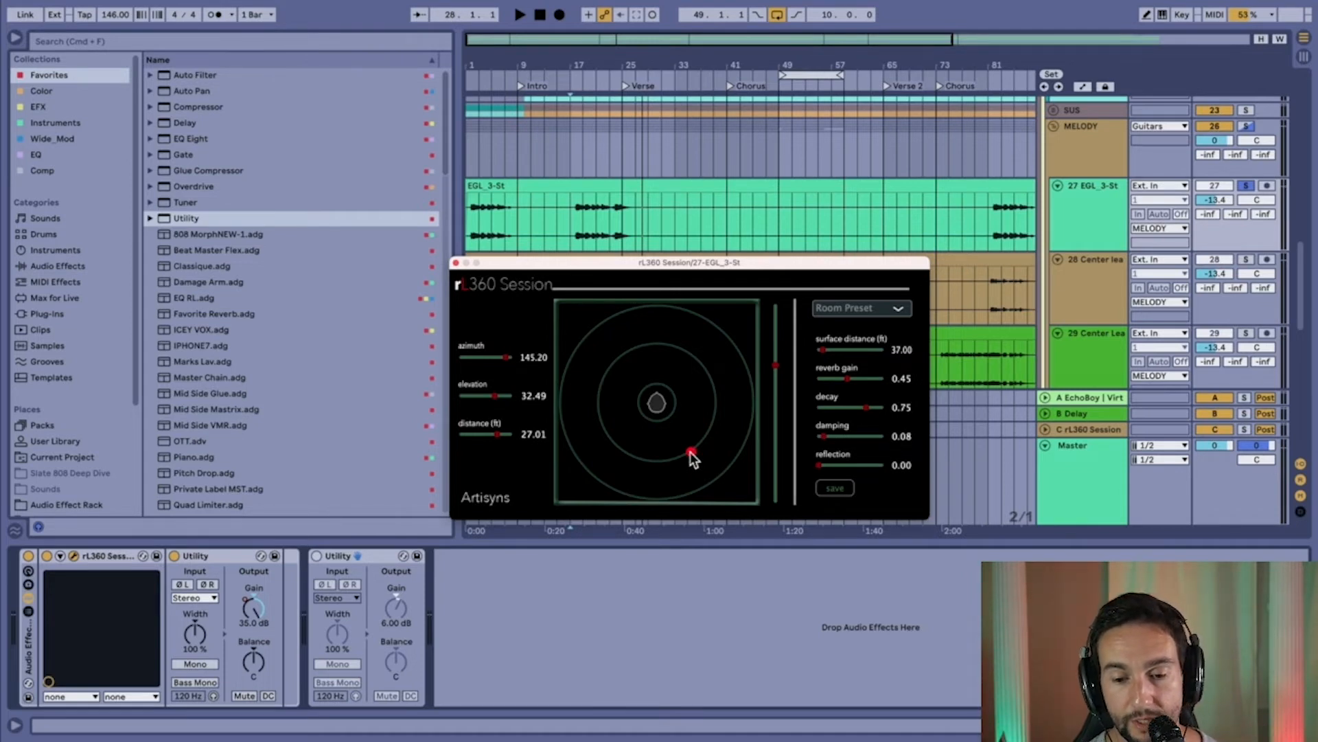
{"action": "left_click_drag", "start_coordinate": [695, 459], "coordinate": [692, 458]}
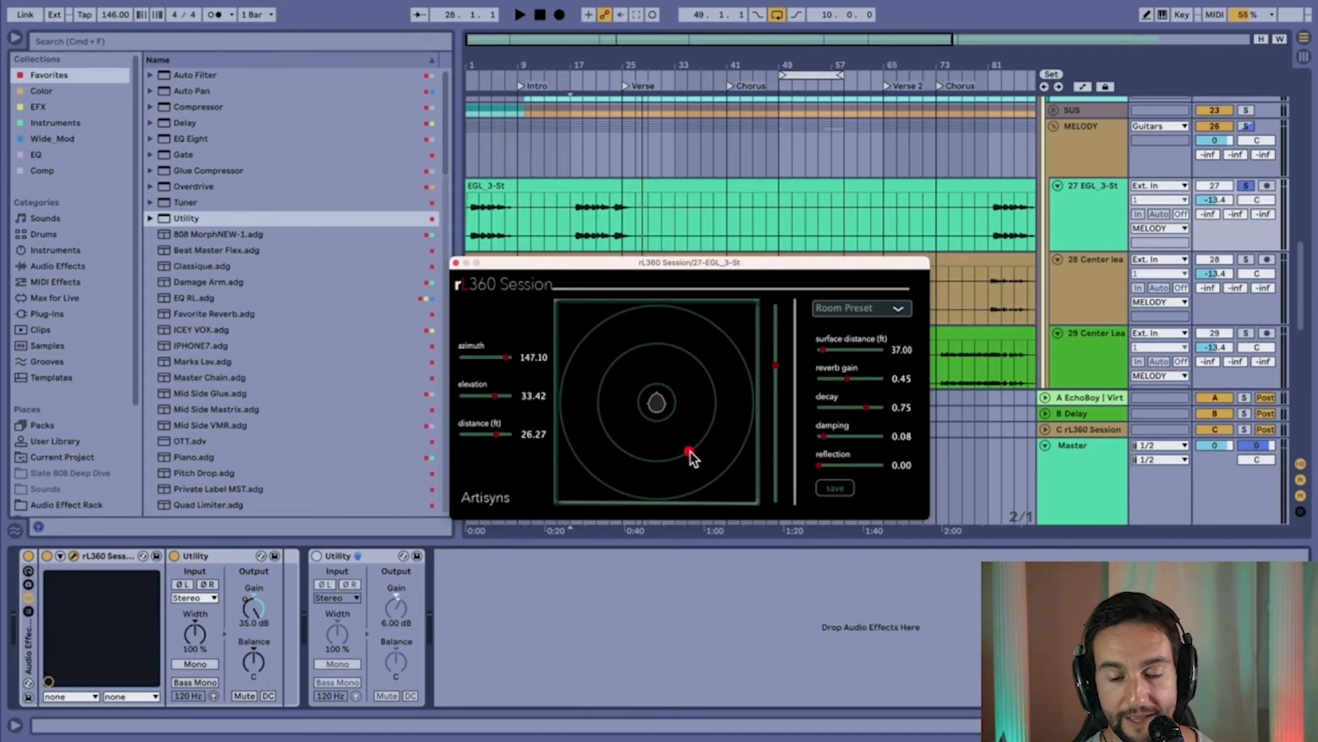
{"action": "key", "text": "space"}
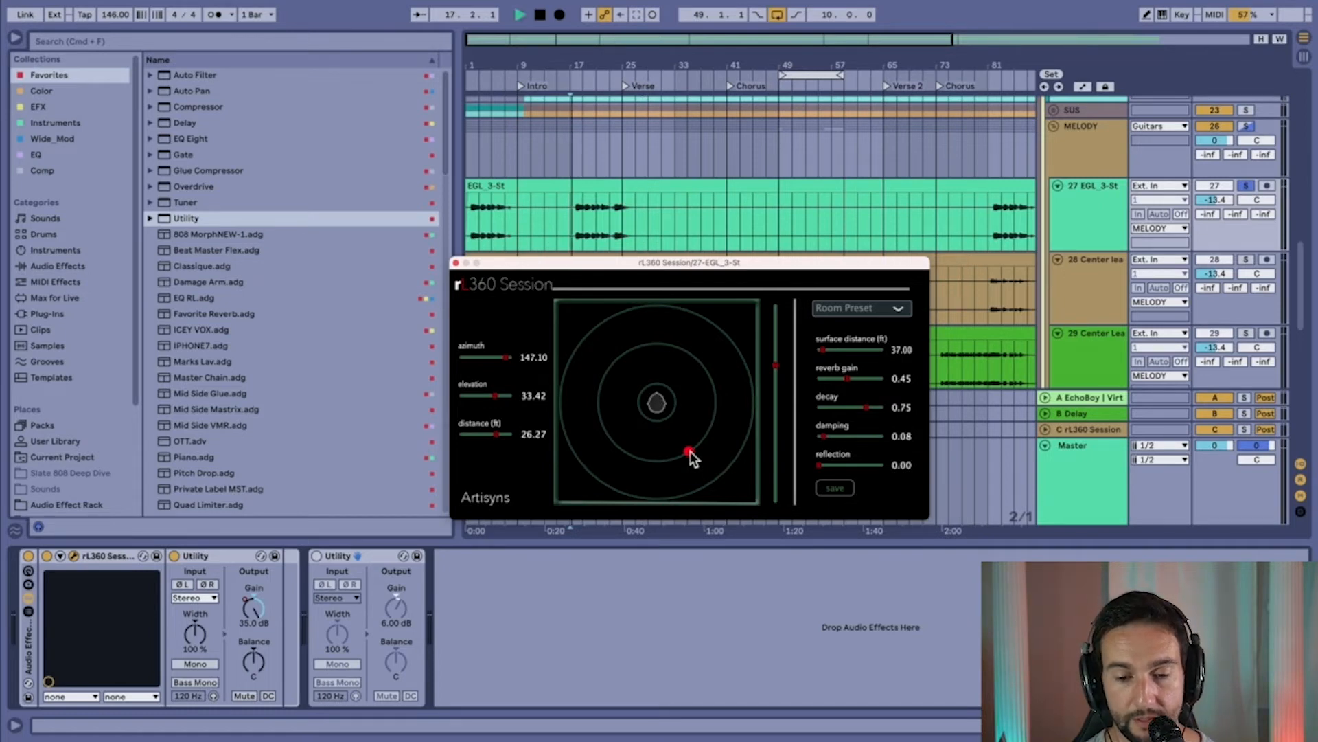
{"action": "left_click_drag", "start_coordinate": [690, 452], "coordinate": [702, 443]}
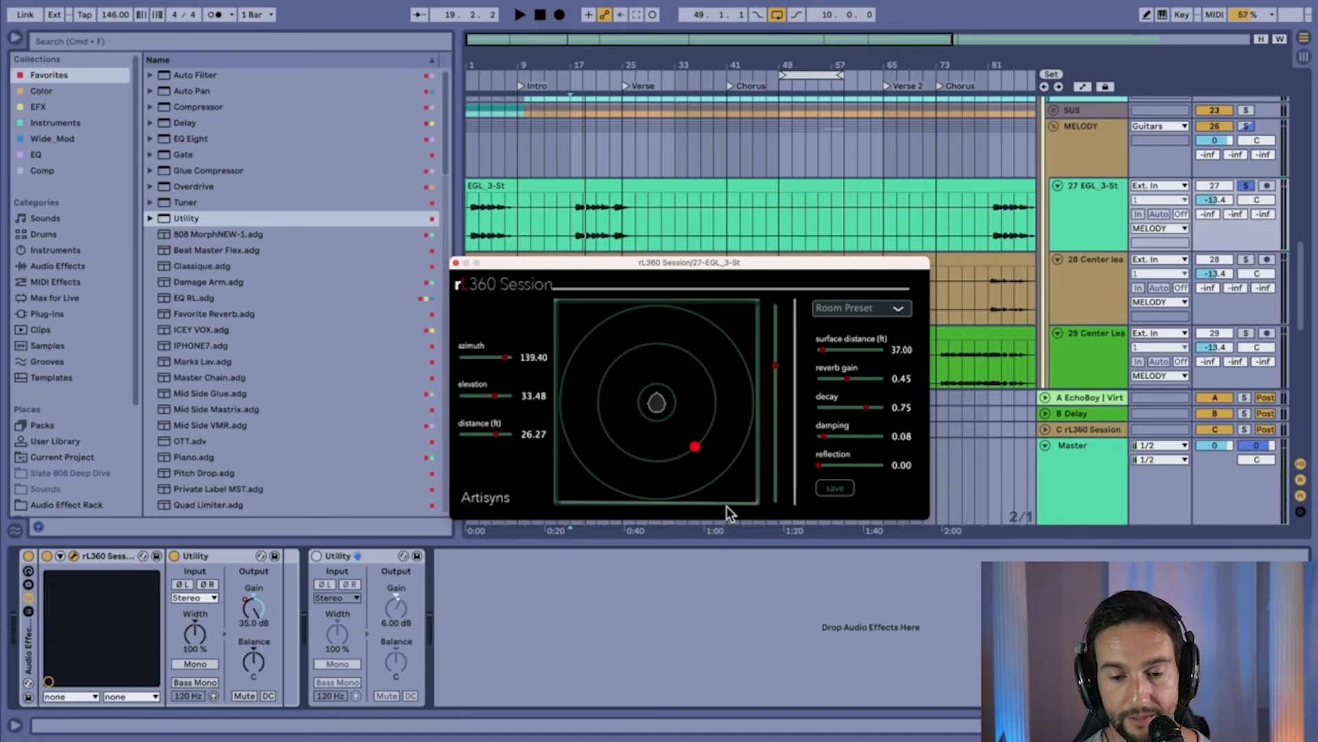
{"action": "key", "text": "space"}
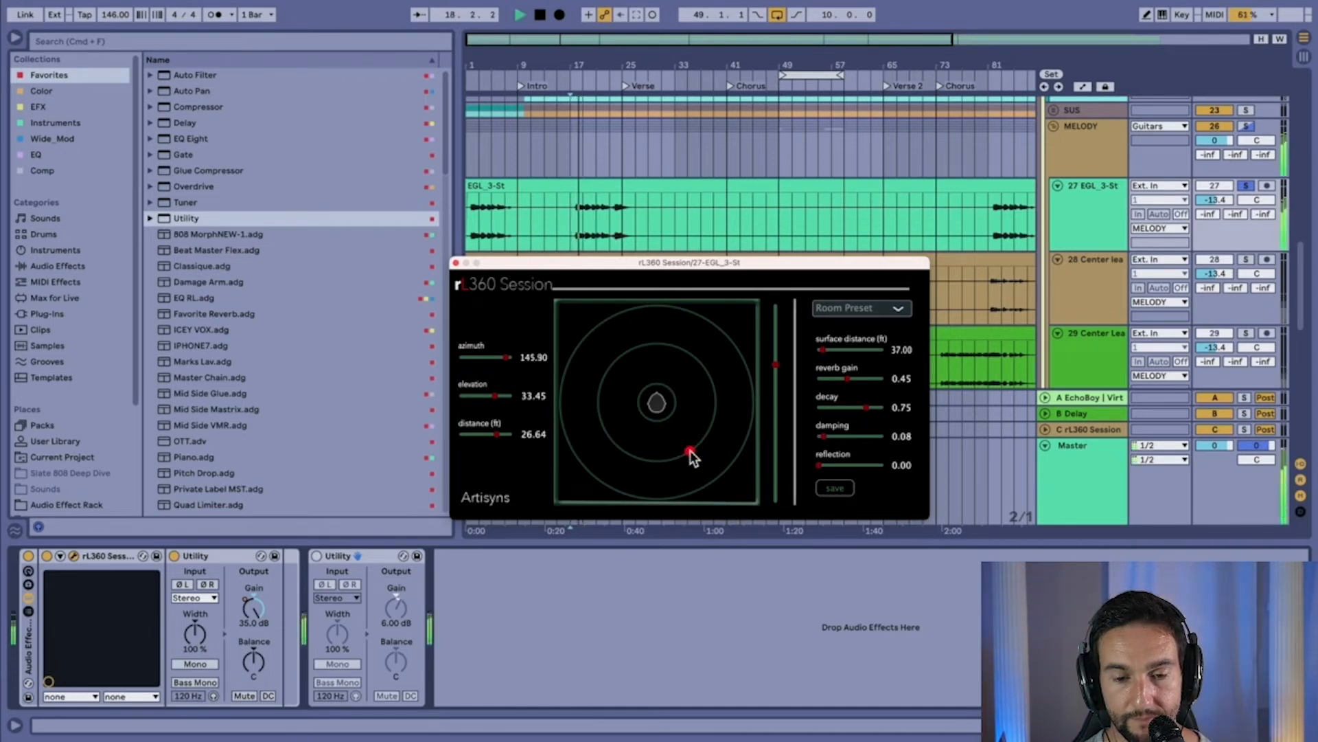
{"action": "key", "text": "space"}
- Unsolo EGL_3-St, close its rL360 Session window, and delete the extra Utility after its effect rack
{"action": "left_click", "coordinate": [1244, 186]}
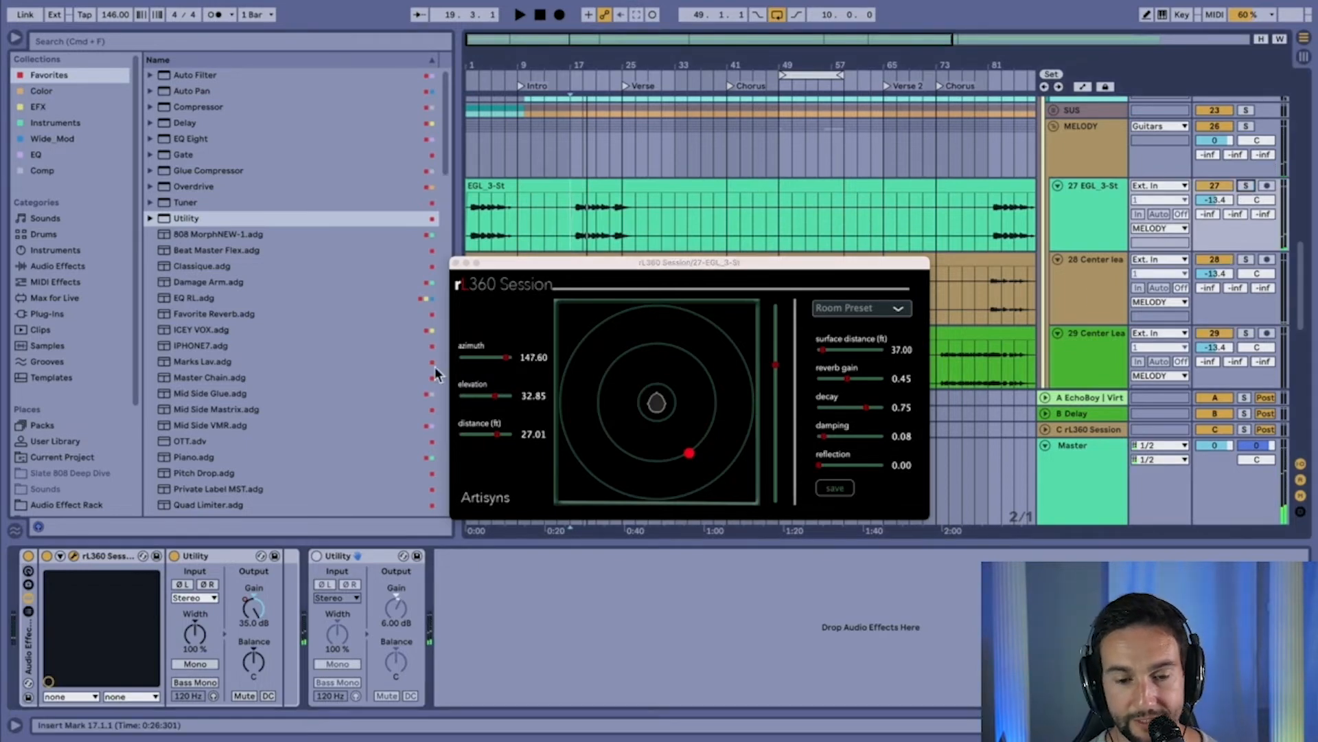
{"action": "left_click", "coordinate": [456, 263]}
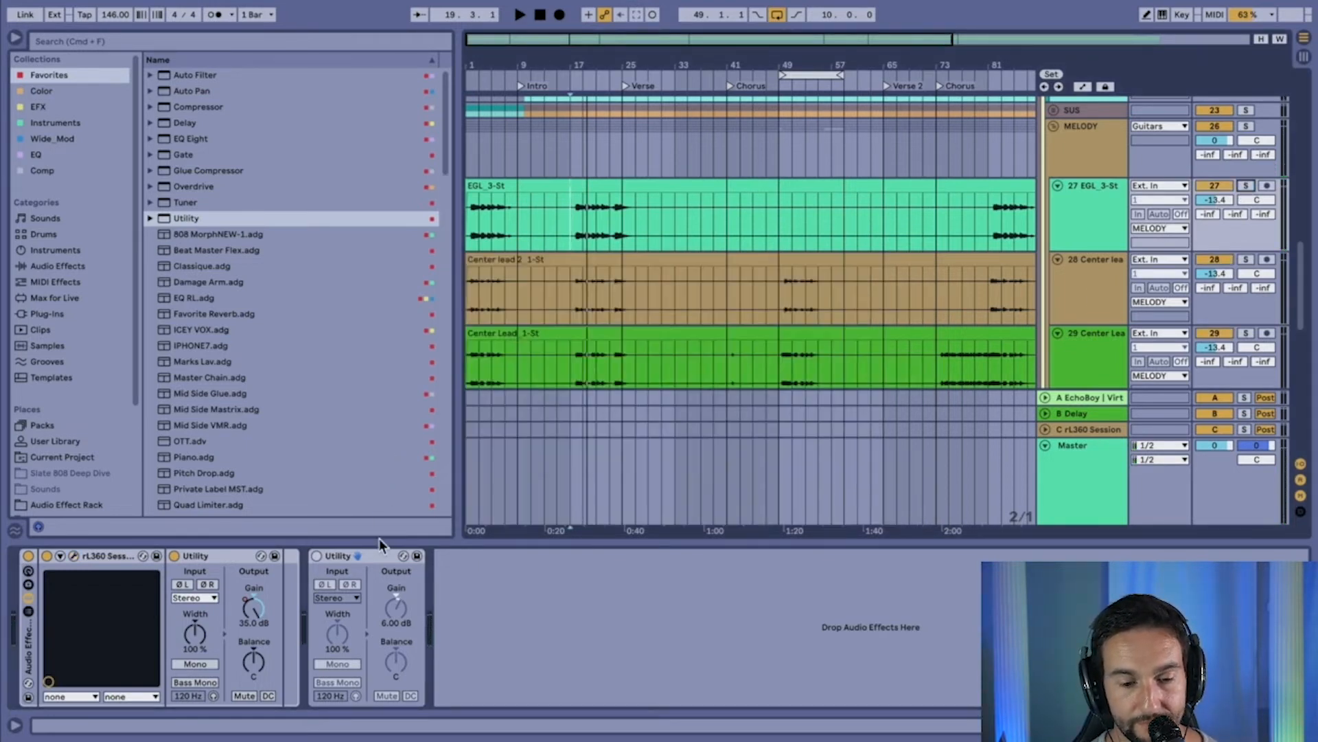
{"action": "left_click", "coordinate": [381, 561]}
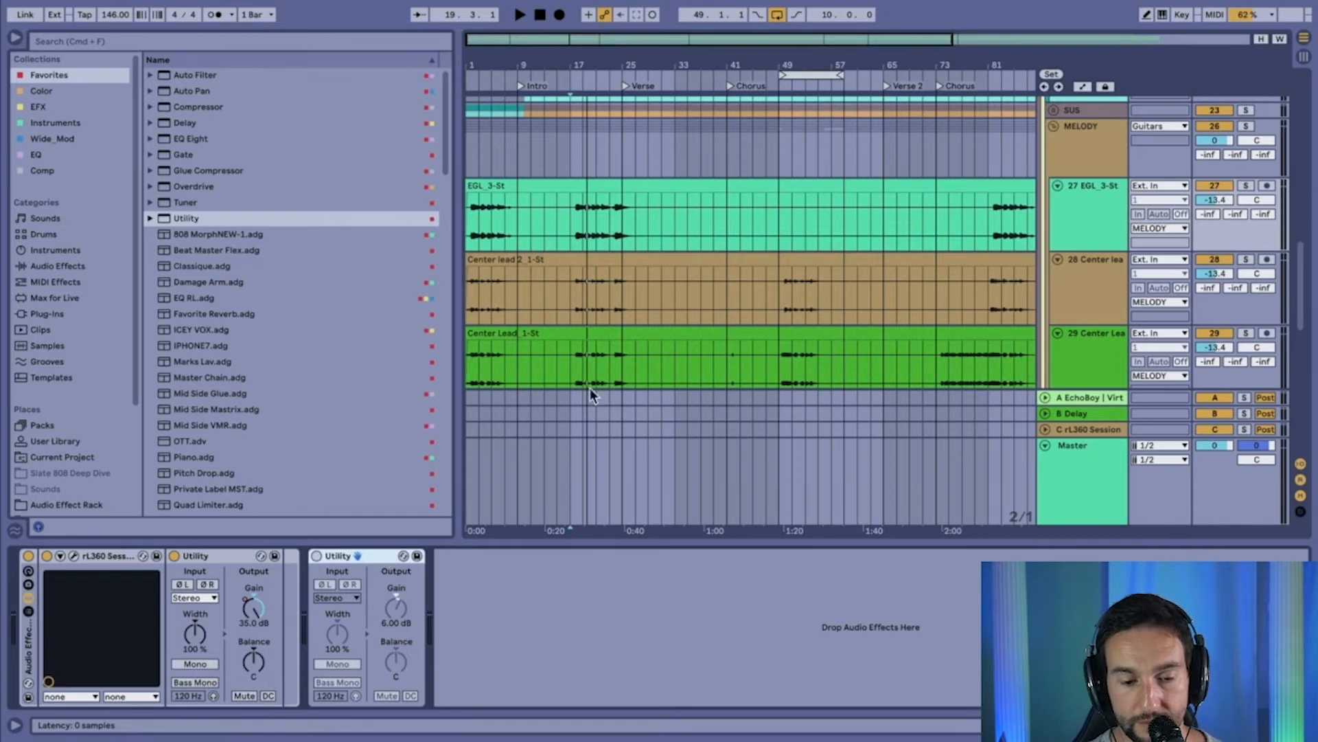
{"action": "key", "text": "Delete"}
{"action": "left_click", "coordinate": [1074, 217]}
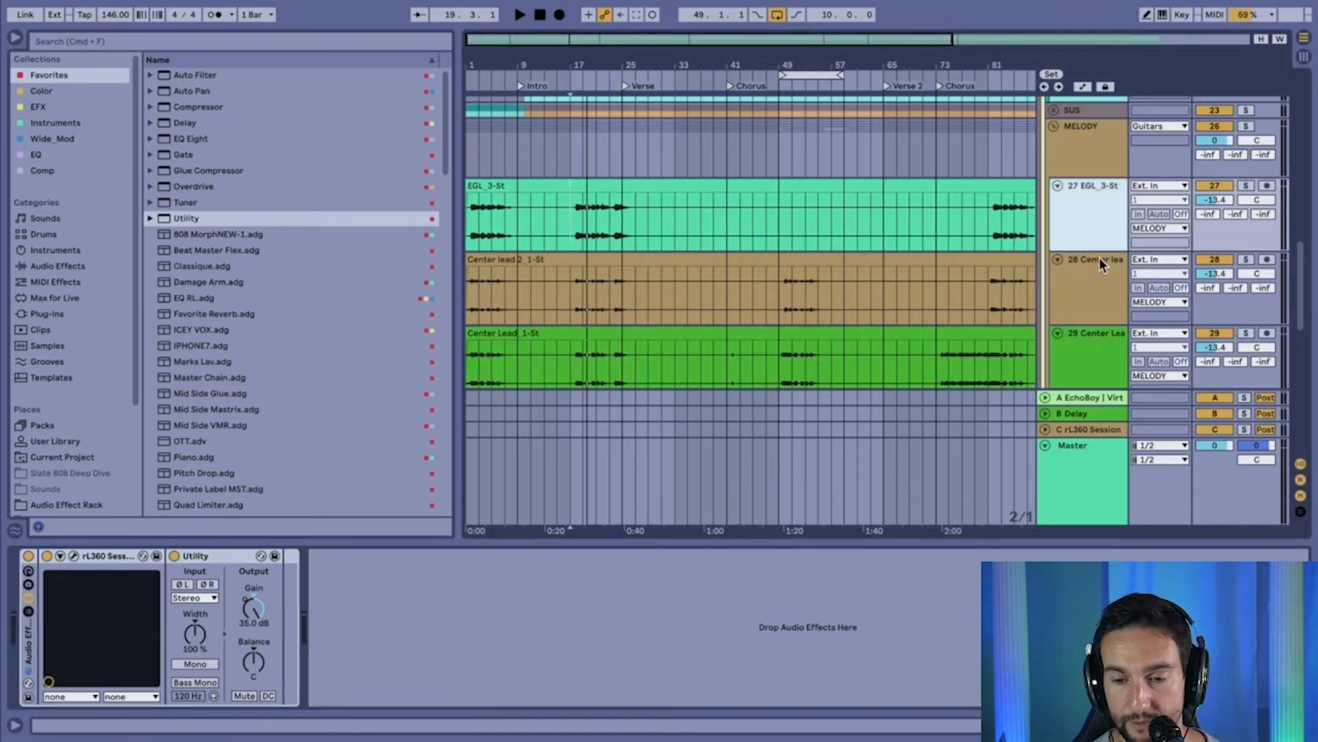
- Solo the GTR_Delay2-St track and play it from bar 17
{"action": "scroll", "coordinate": [1063, 233], "scroll_direction": "down", "scroll_amount": 5}
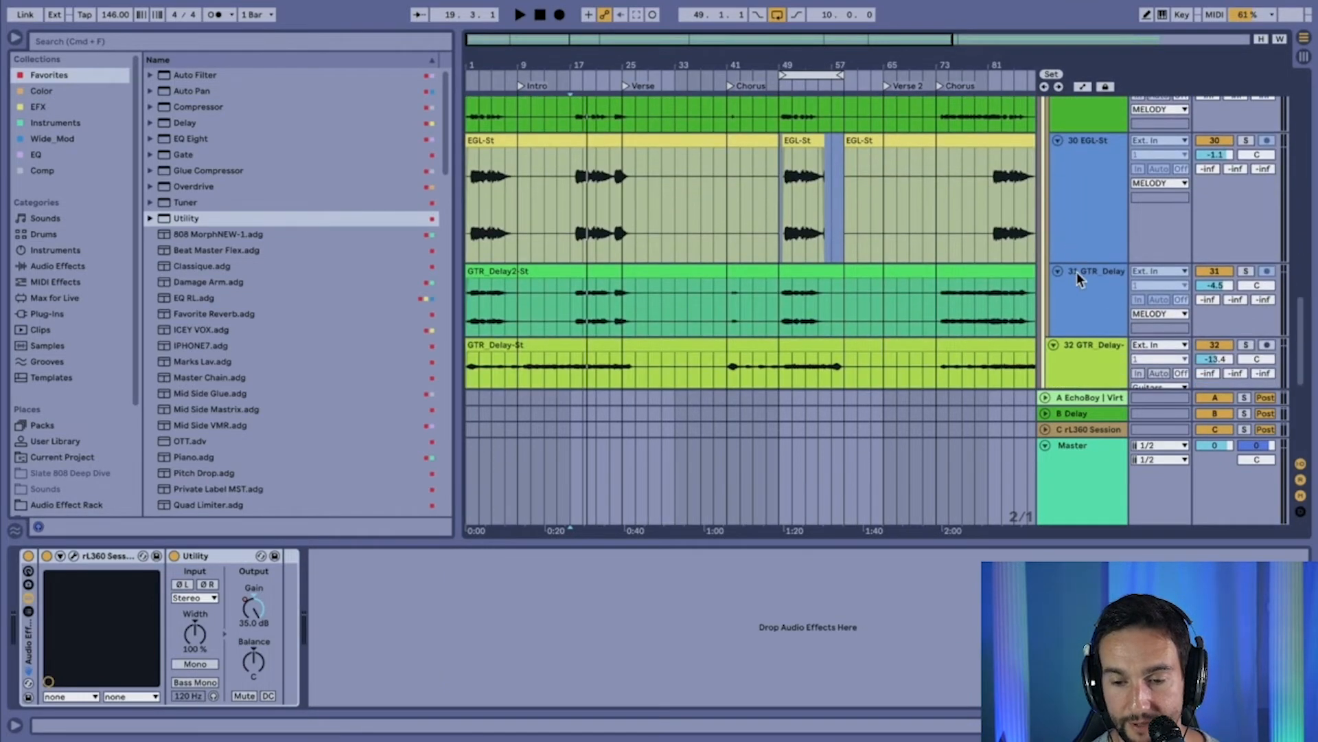
{"action": "left_click", "coordinate": [1086, 300]}
{"action": "left_click", "coordinate": [1240, 272]}
{"action": "key", "text": "space"}
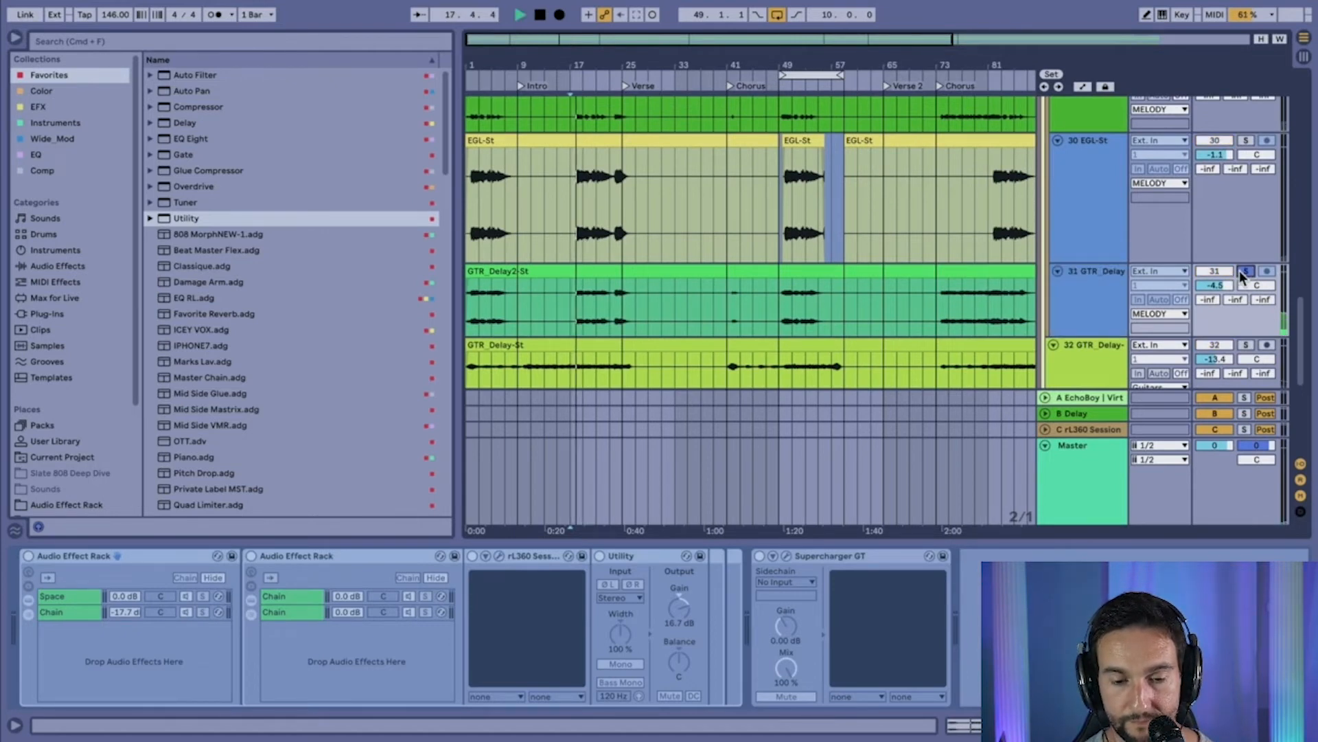
{"action": "left_click", "coordinate": [1106, 298]}
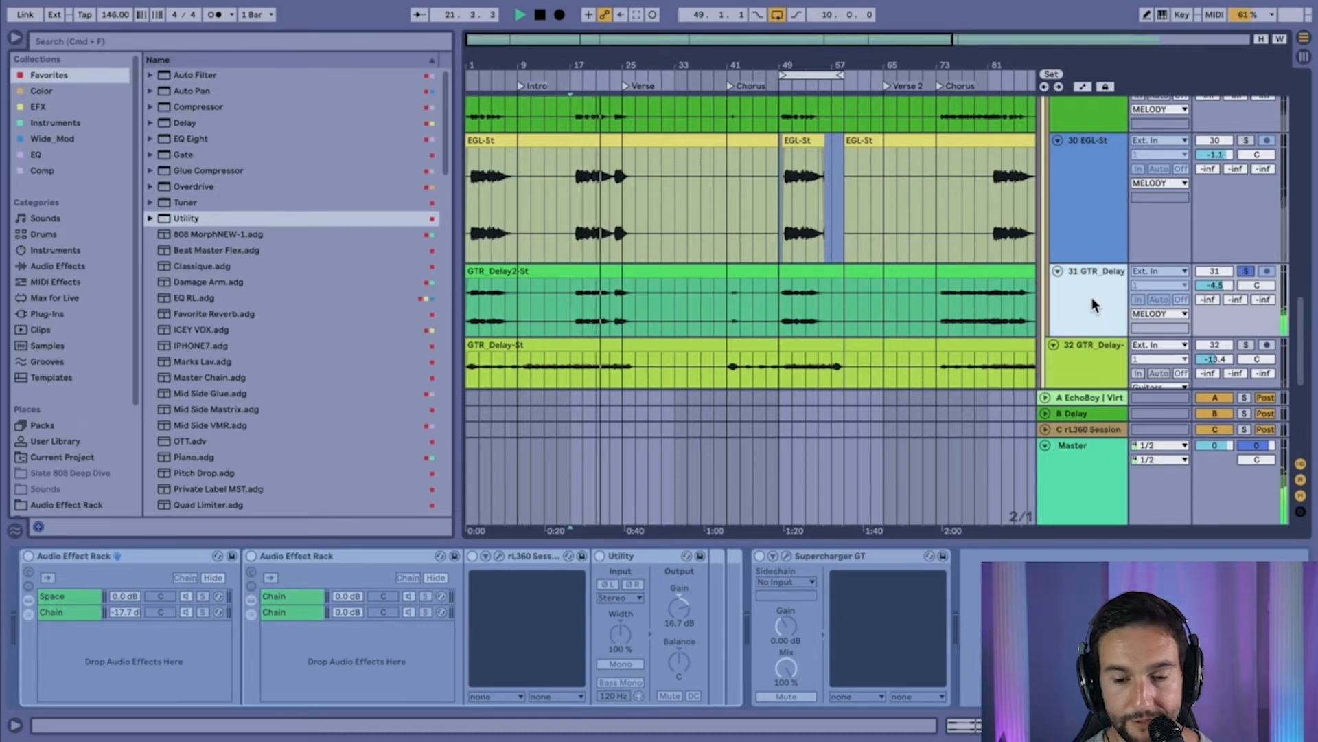
{"action": "key", "text": "space"}
- Unfreeze the GTR_Delay2-St track and open rL360 Session in the second chain of its second Audio Effect Rack
{"action": "right_click", "coordinate": [1086, 305]}
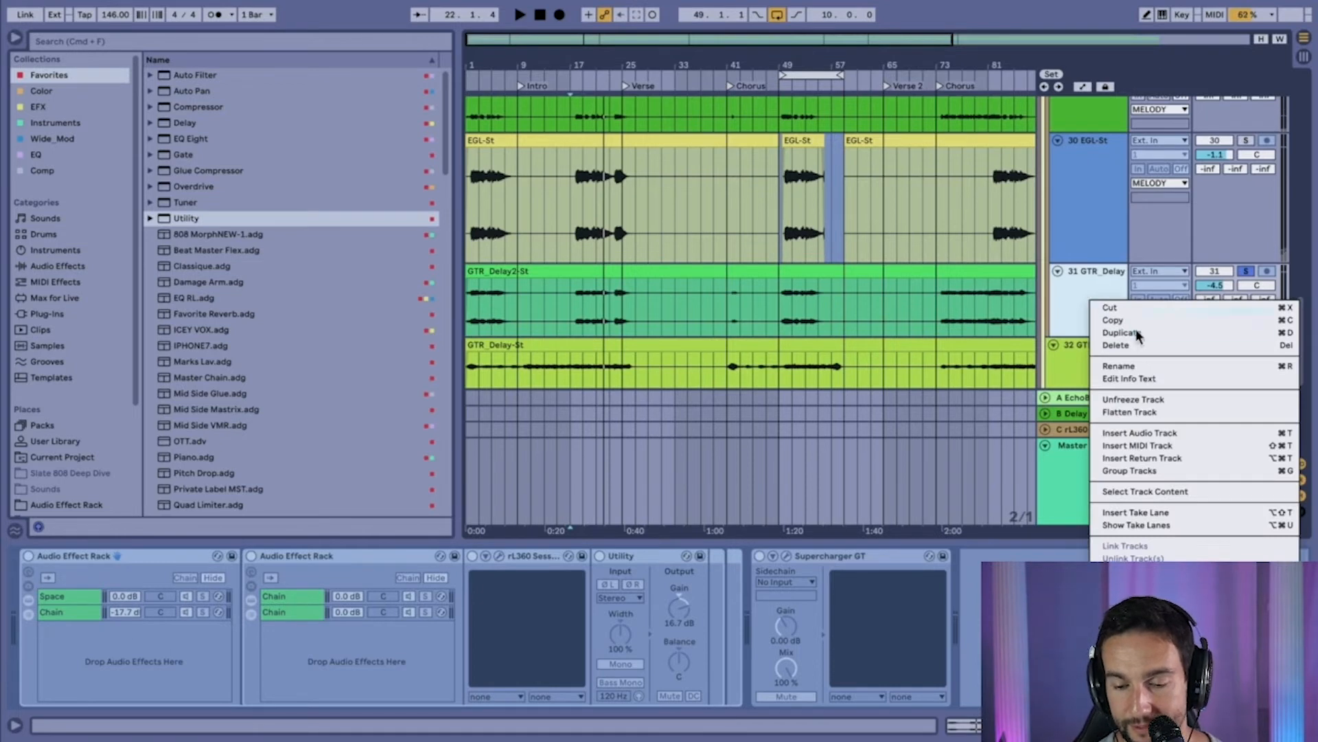
{"action": "left_click", "coordinate": [1119, 399]}
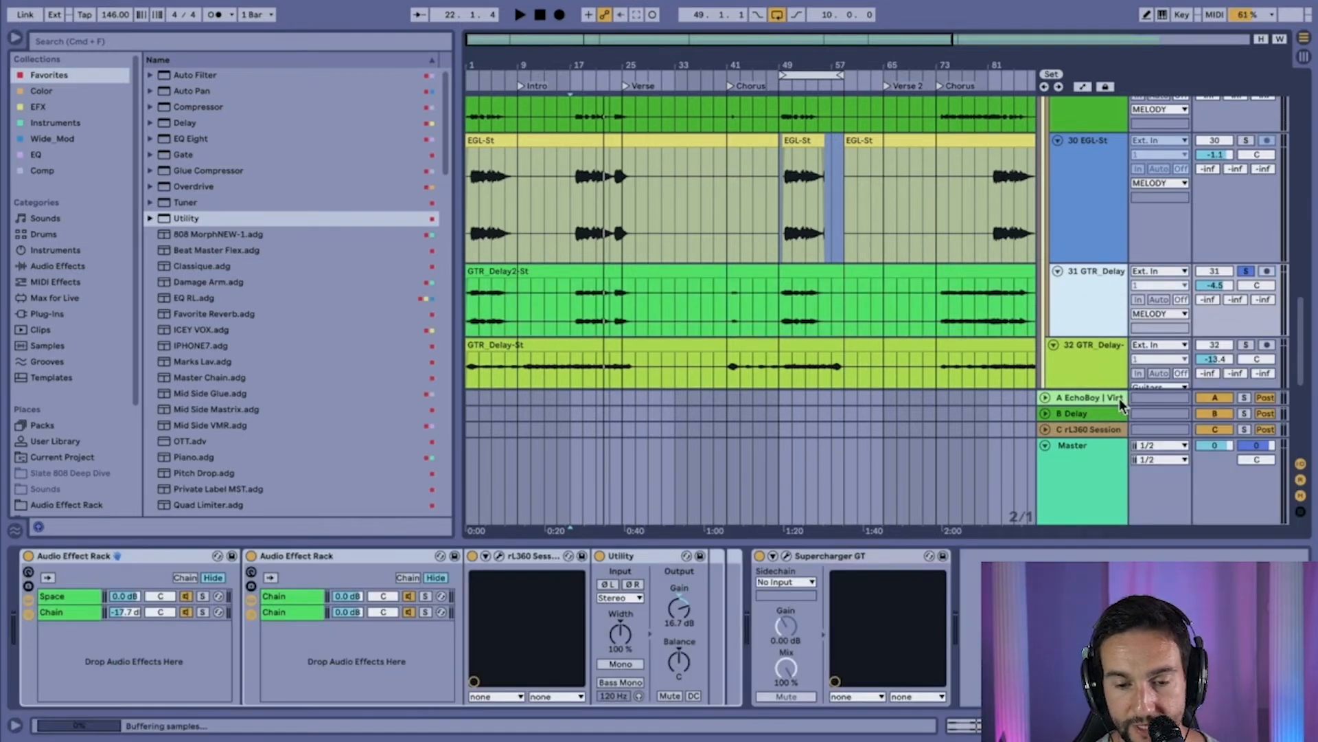
{"action": "left_click", "coordinate": [293, 599]}
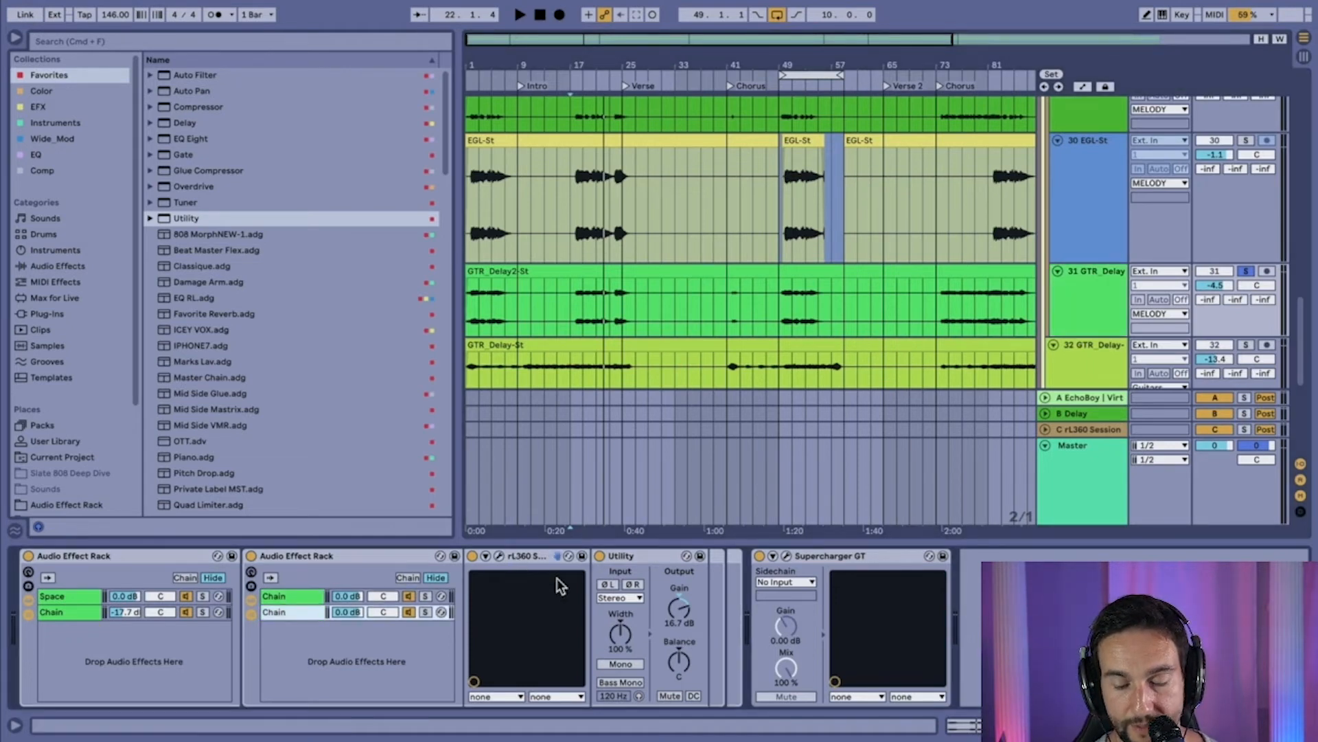
{"action": "left_click", "coordinate": [501, 555]}
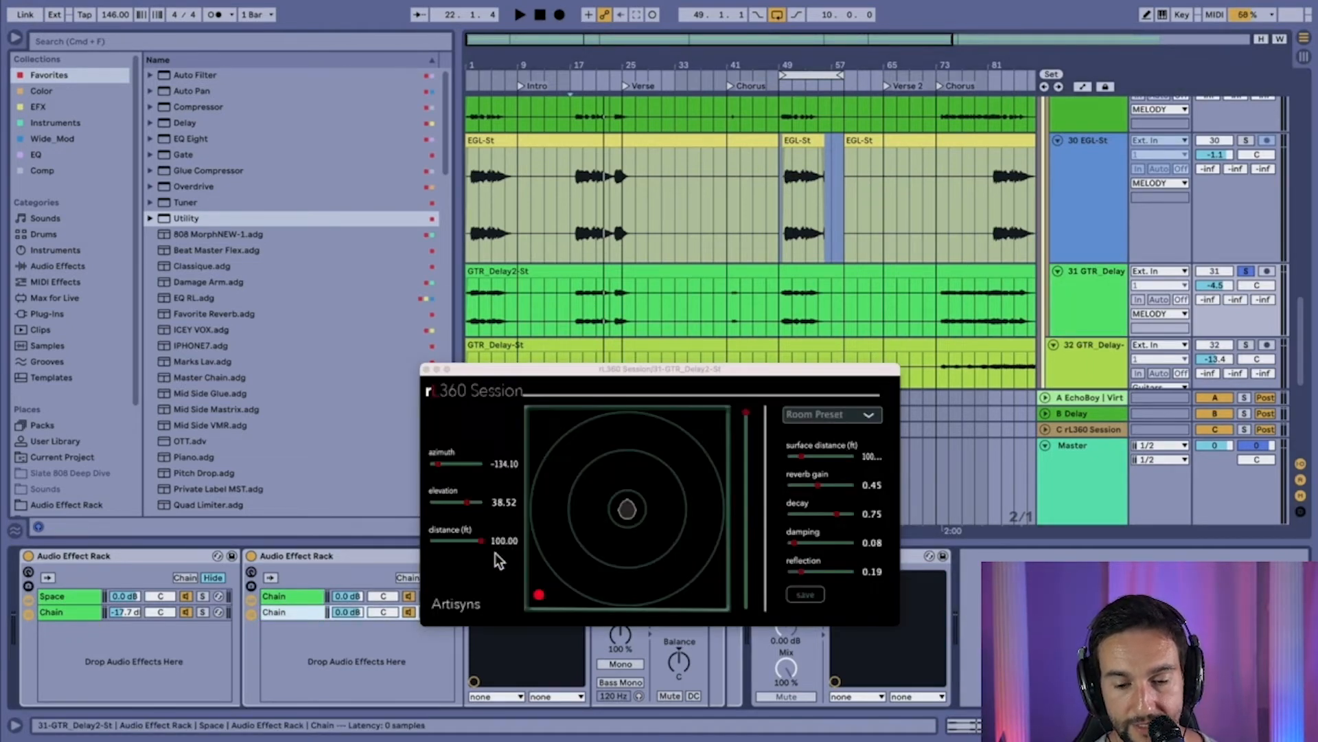
- Compare the rL360 Session settings of both chains in GTR_Delay2-St's second Audio Effect Rack, and close the first chain's plugin window
{"action": "left_click_drag", "start_coordinate": [616, 373], "coordinate": [599, 124]}
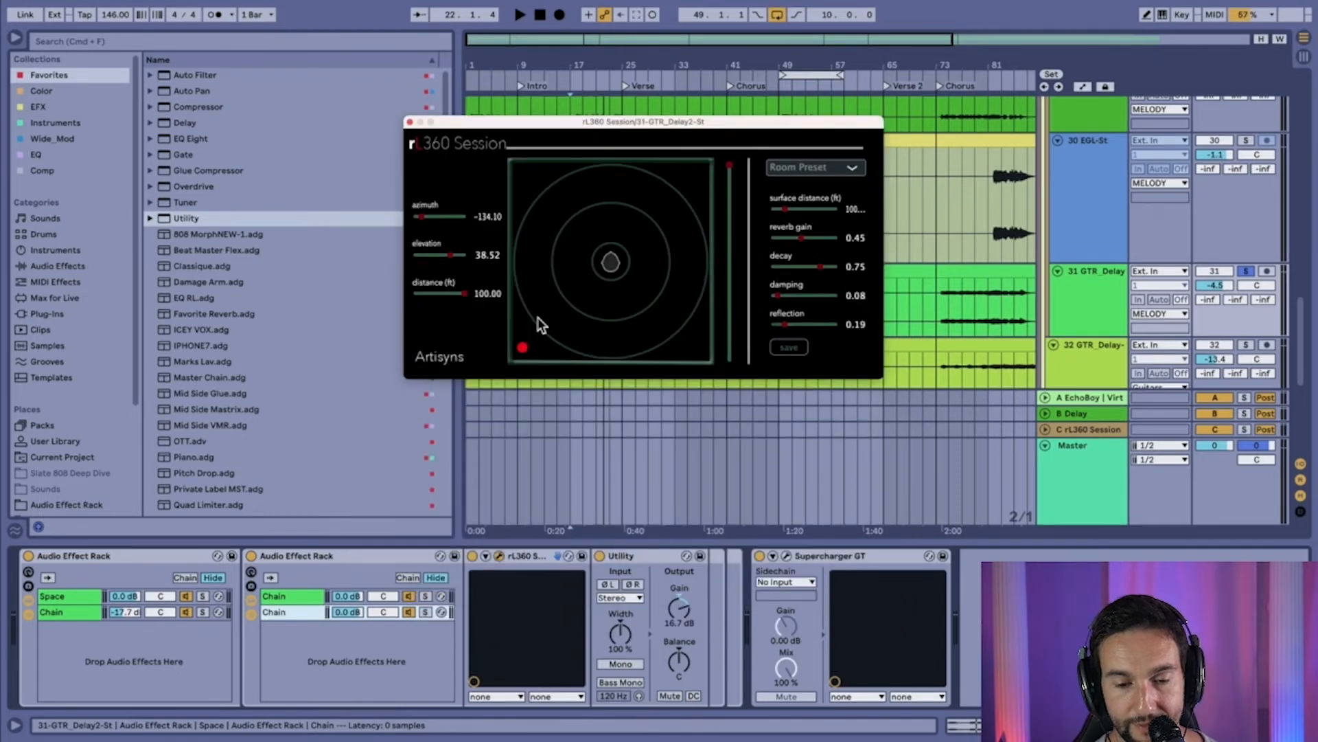
{"action": "left_click", "coordinate": [282, 606]}
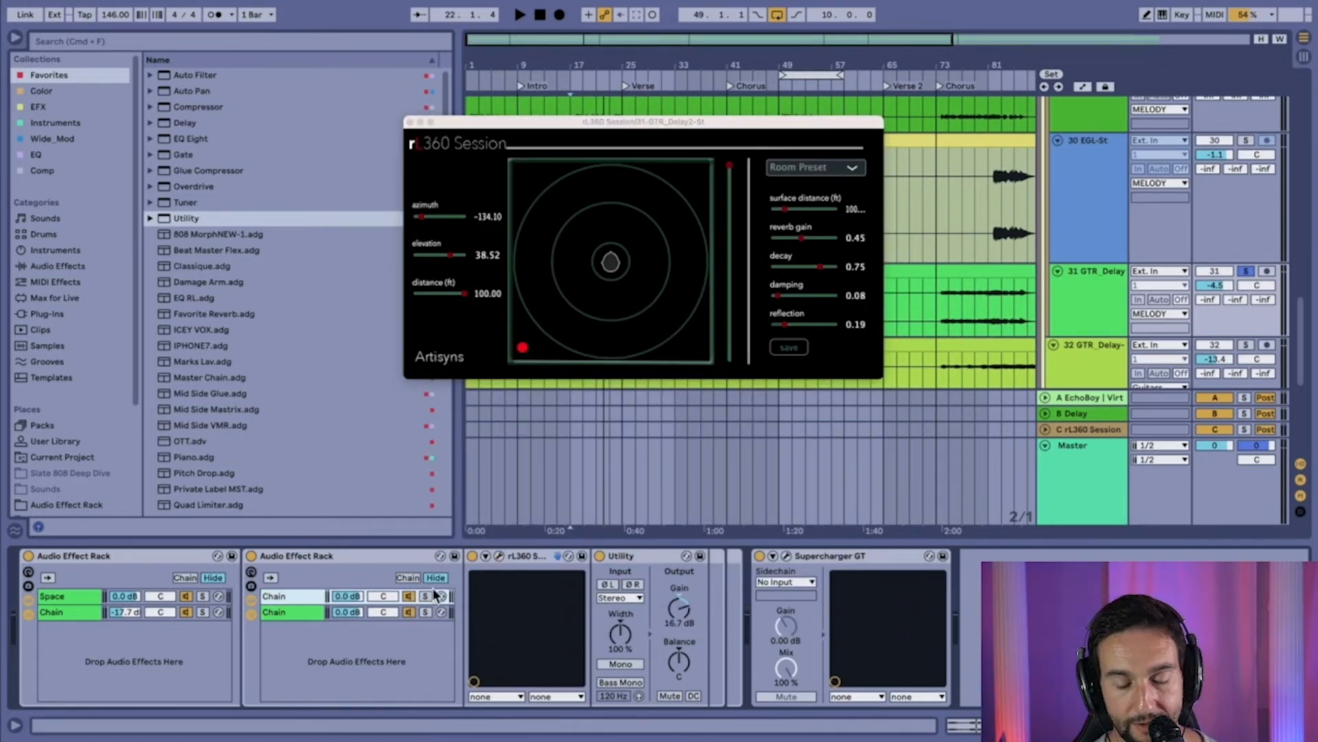
{"action": "left_click", "coordinate": [496, 556]}
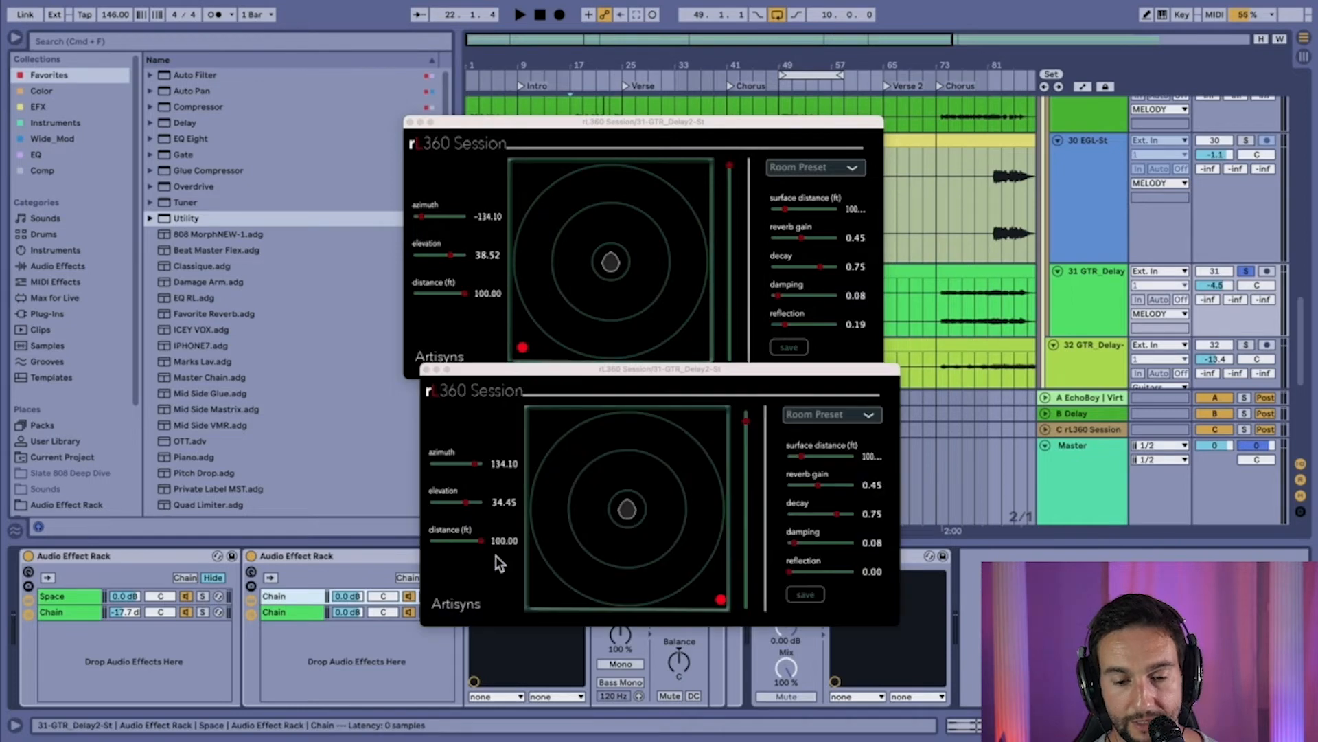
{"action": "left_click", "coordinate": [426, 369]}
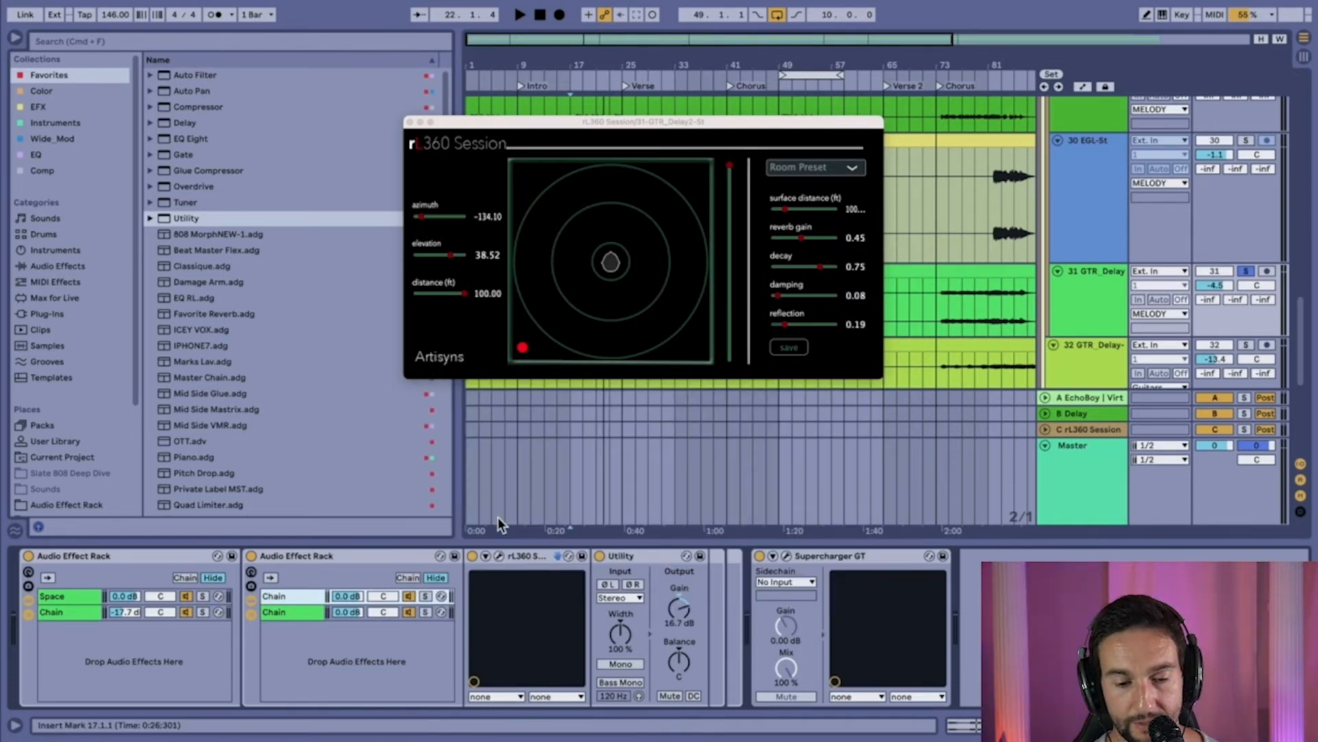
- Switch between the Space chain and the dry Chain in GTR_Delay2-St's first Audio Effect Rack to examine the devices in each
{"action": "left_click", "coordinate": [76, 595]}
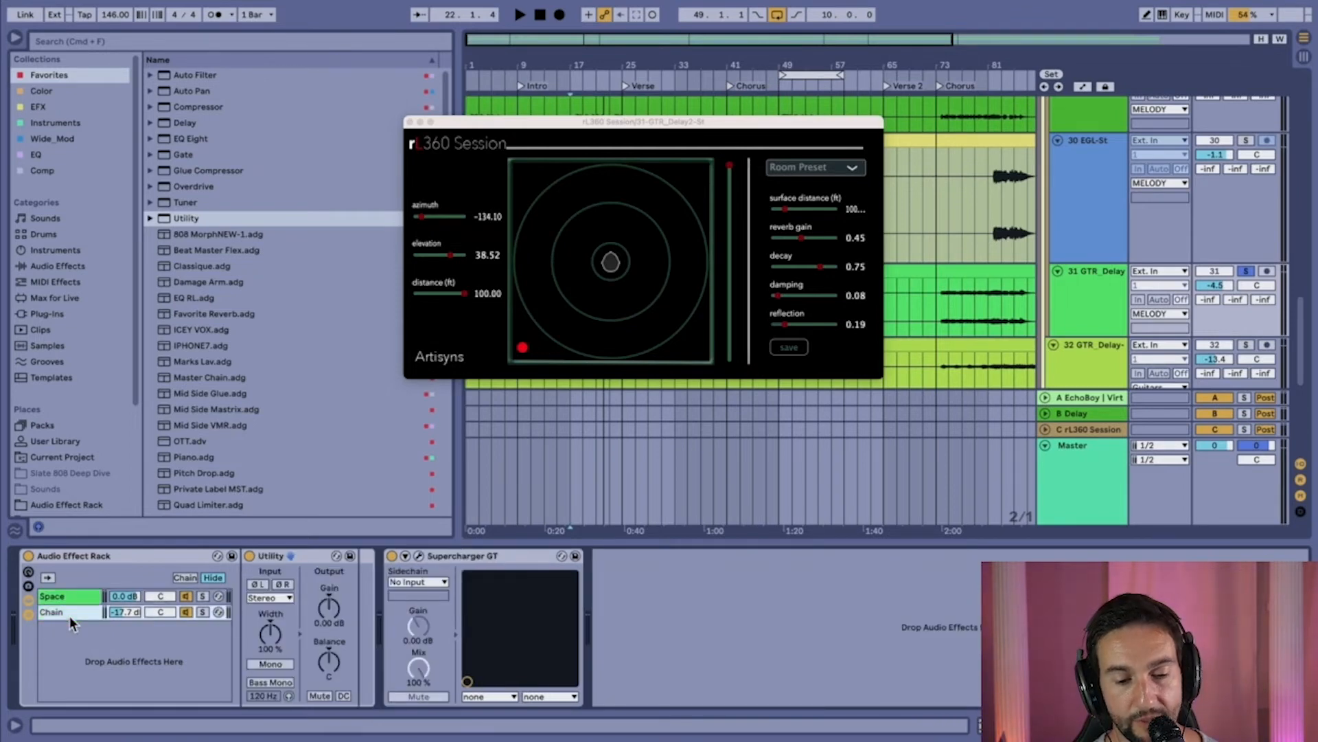
{"action": "left_click", "coordinate": [69, 614]}
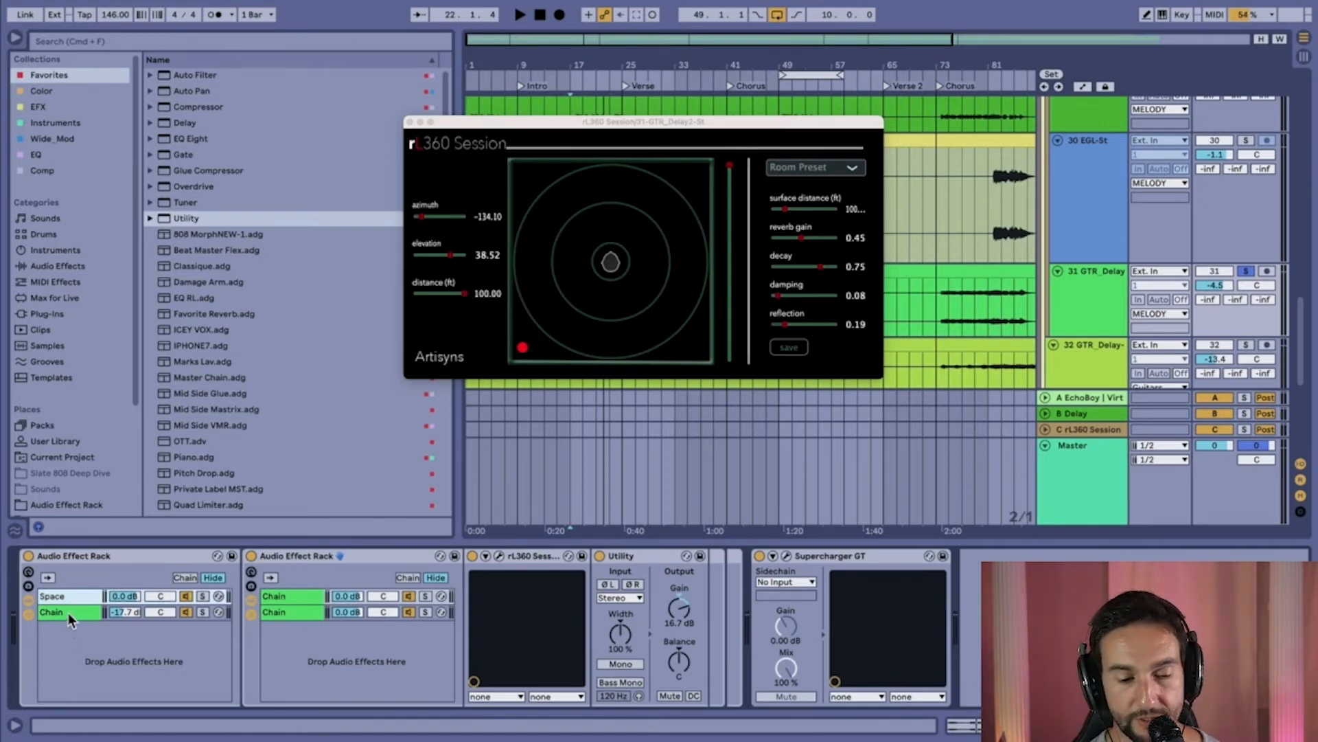
{"action": "key", "text": "Up"}
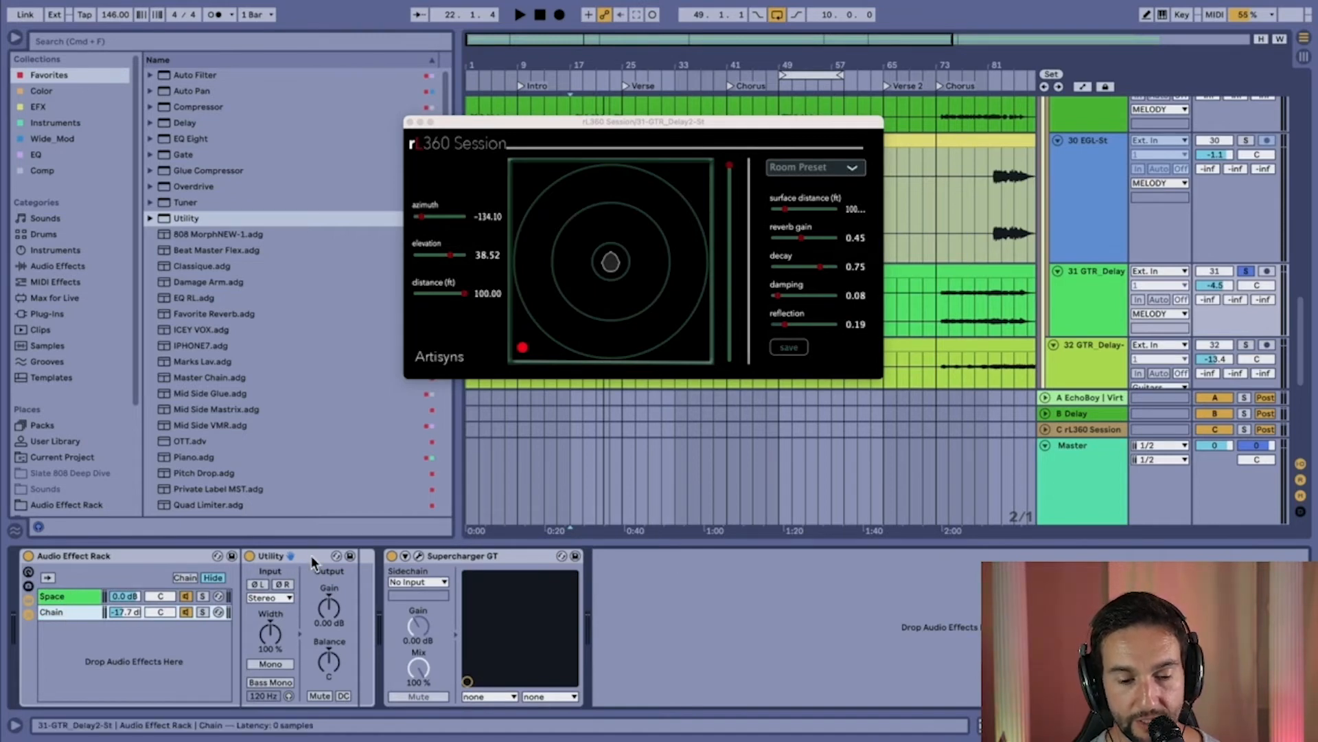
{"action": "key", "text": "shift+Down"}
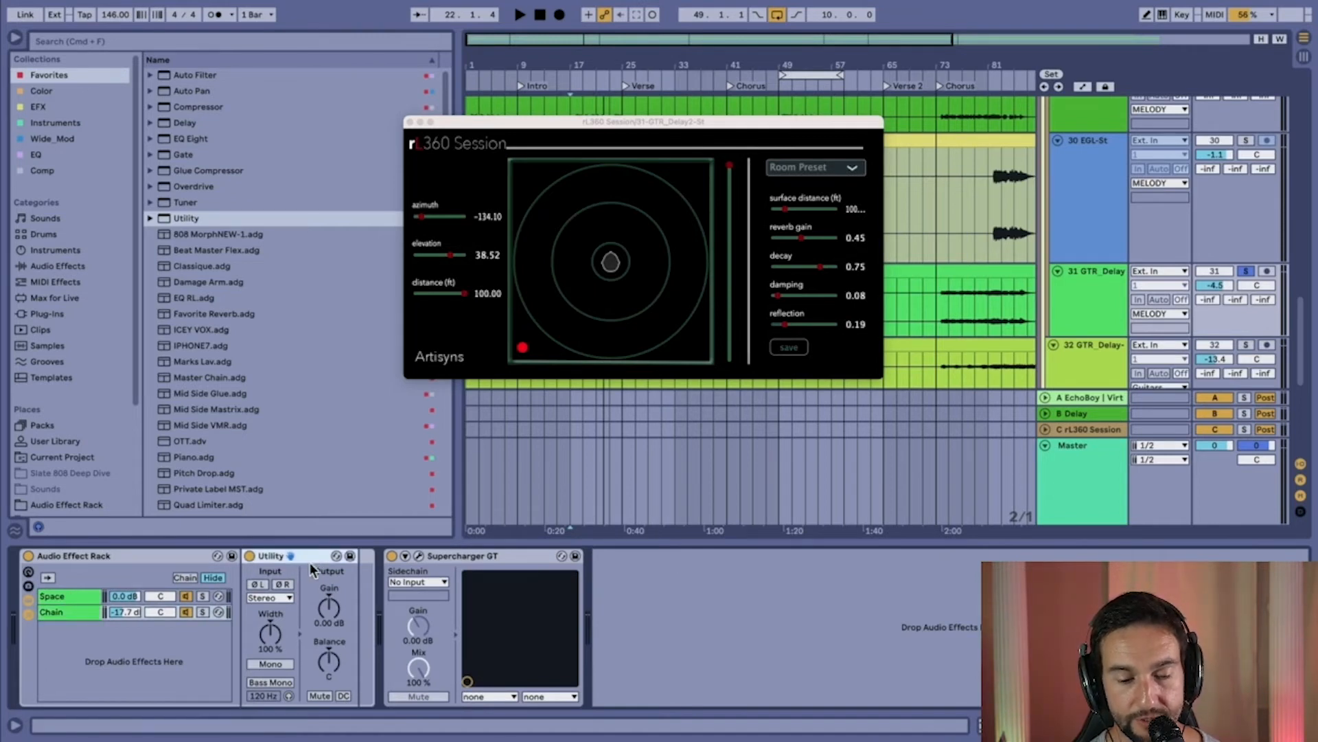
{"action": "left_click", "coordinate": [76, 613], "text": "super"}
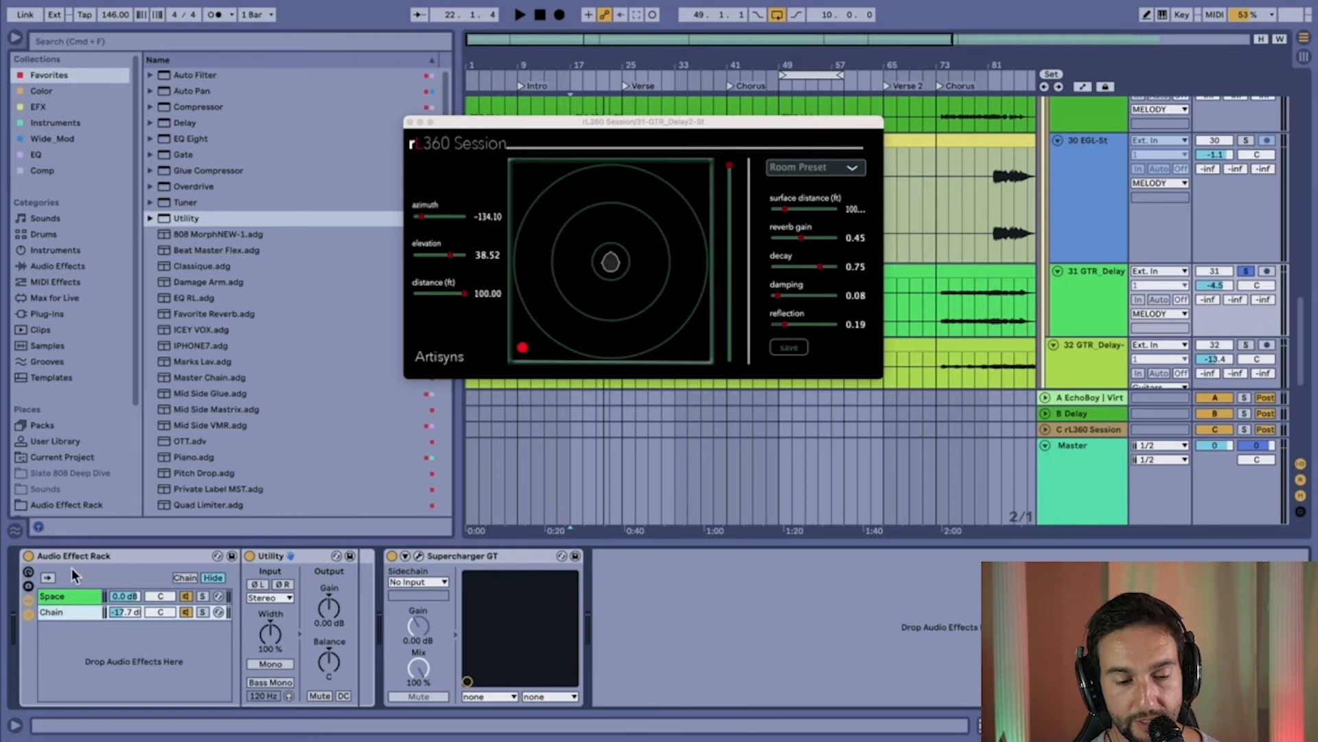
{"action": "key", "text": "Down"}
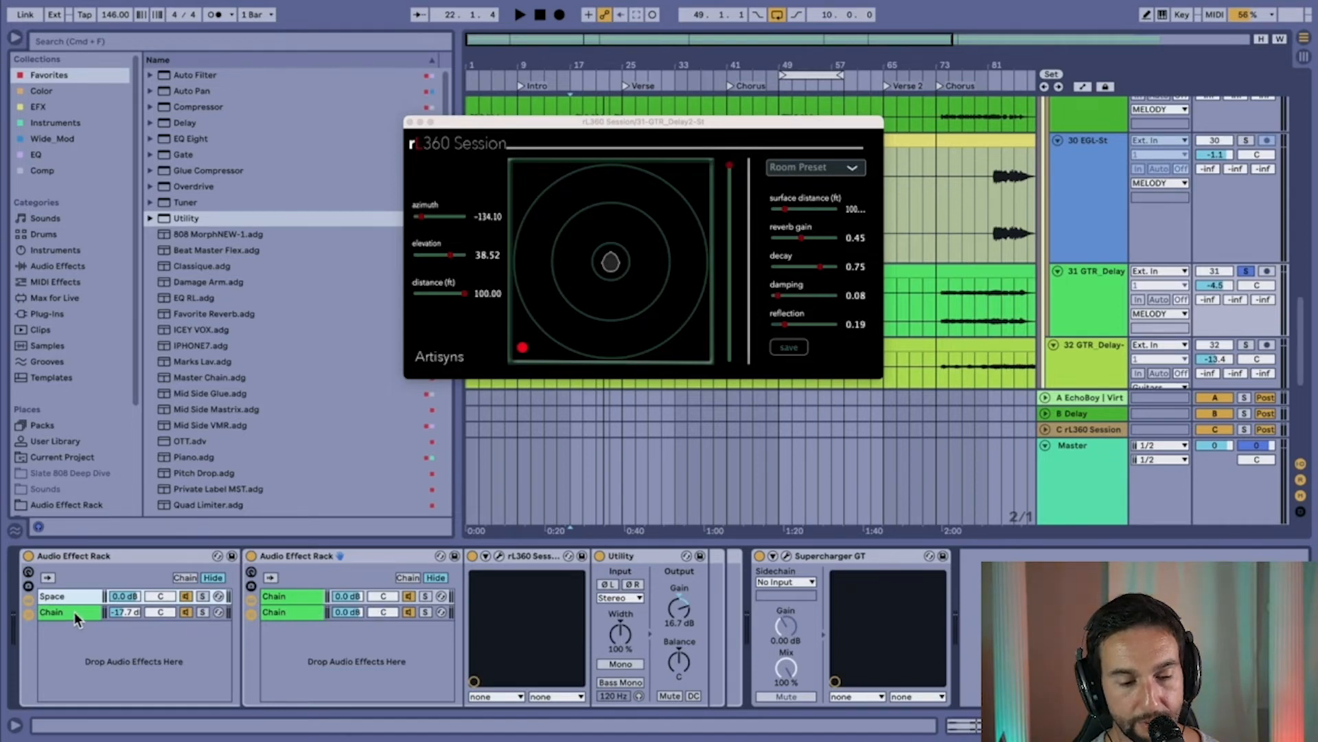
{"action": "key", "text": "Up"}
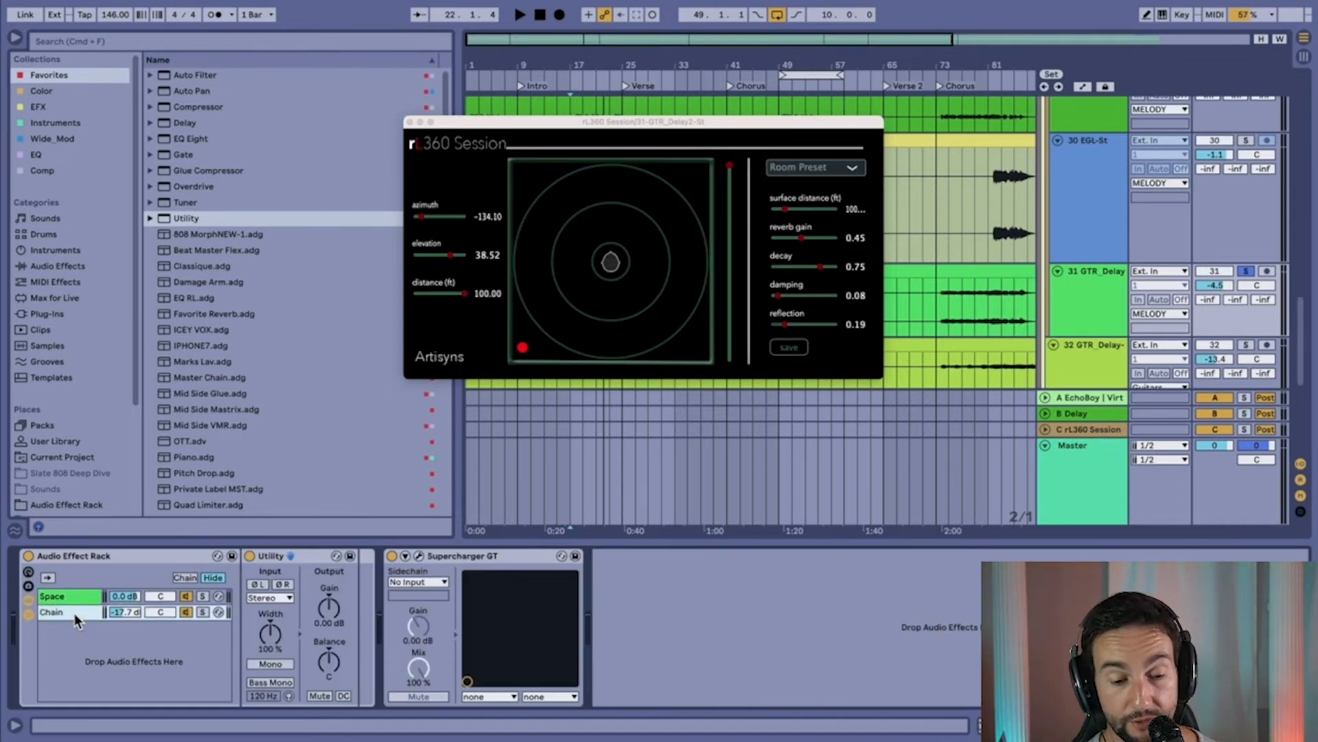
{"action": "key", "text": "Down"}
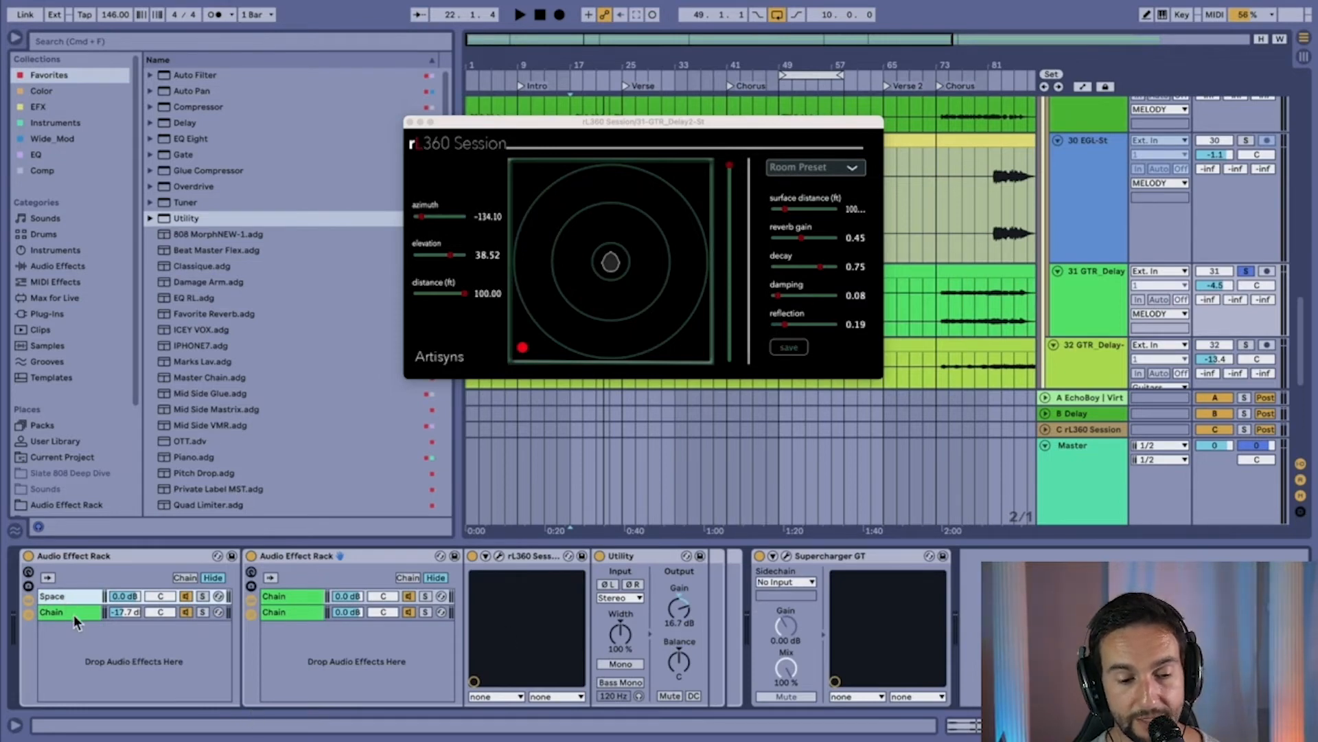
{"action": "key", "text": "Up"}
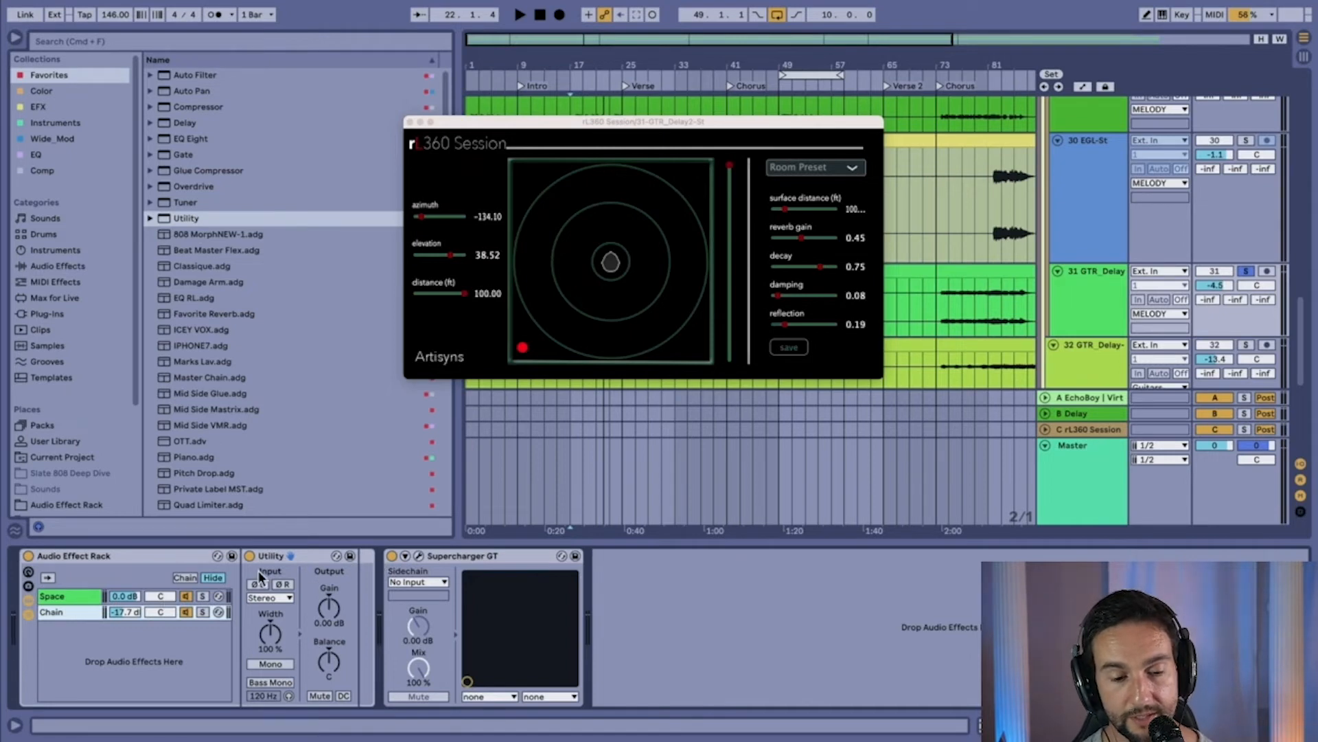
- Play GTR_Delay2-St from bar 17 with its Audio Effect Rack bypassed and re-enabled to compare the sound, and stop playback
{"action": "left_click", "coordinate": [28, 556]}
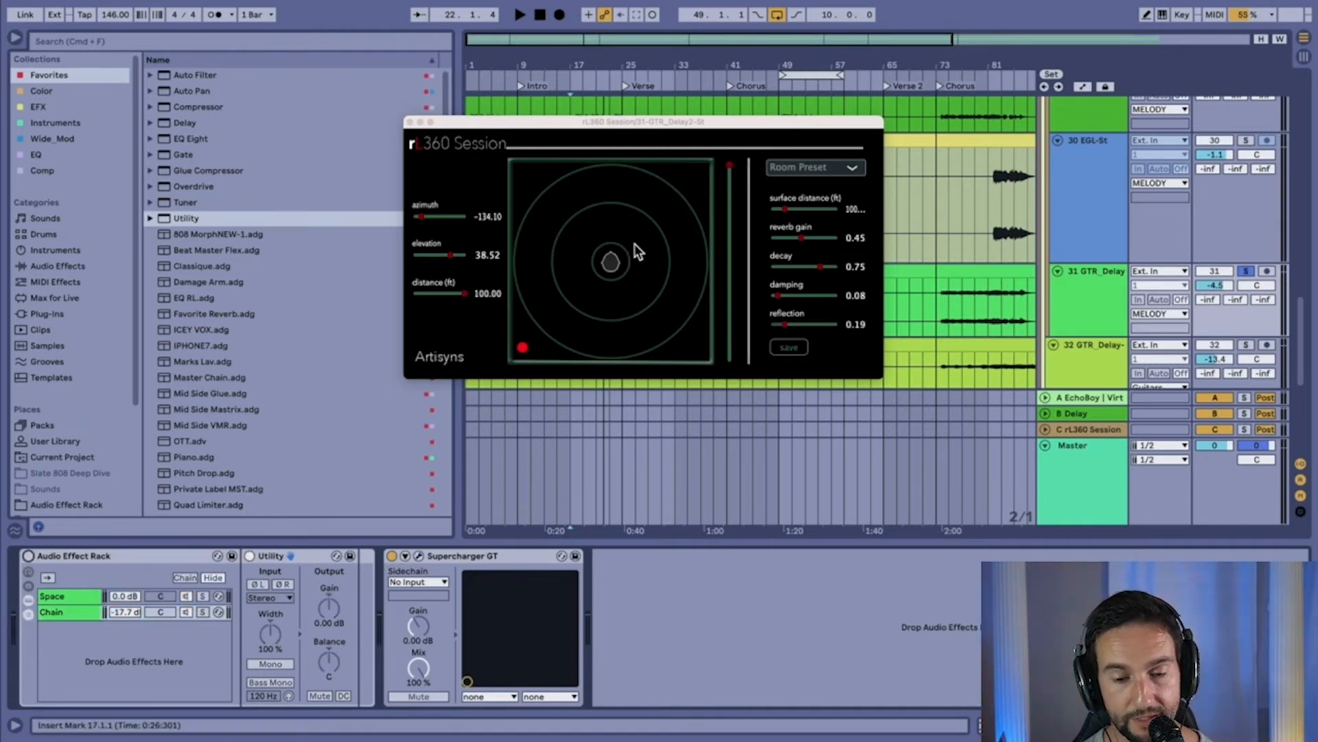
{"action": "key", "text": "space"}
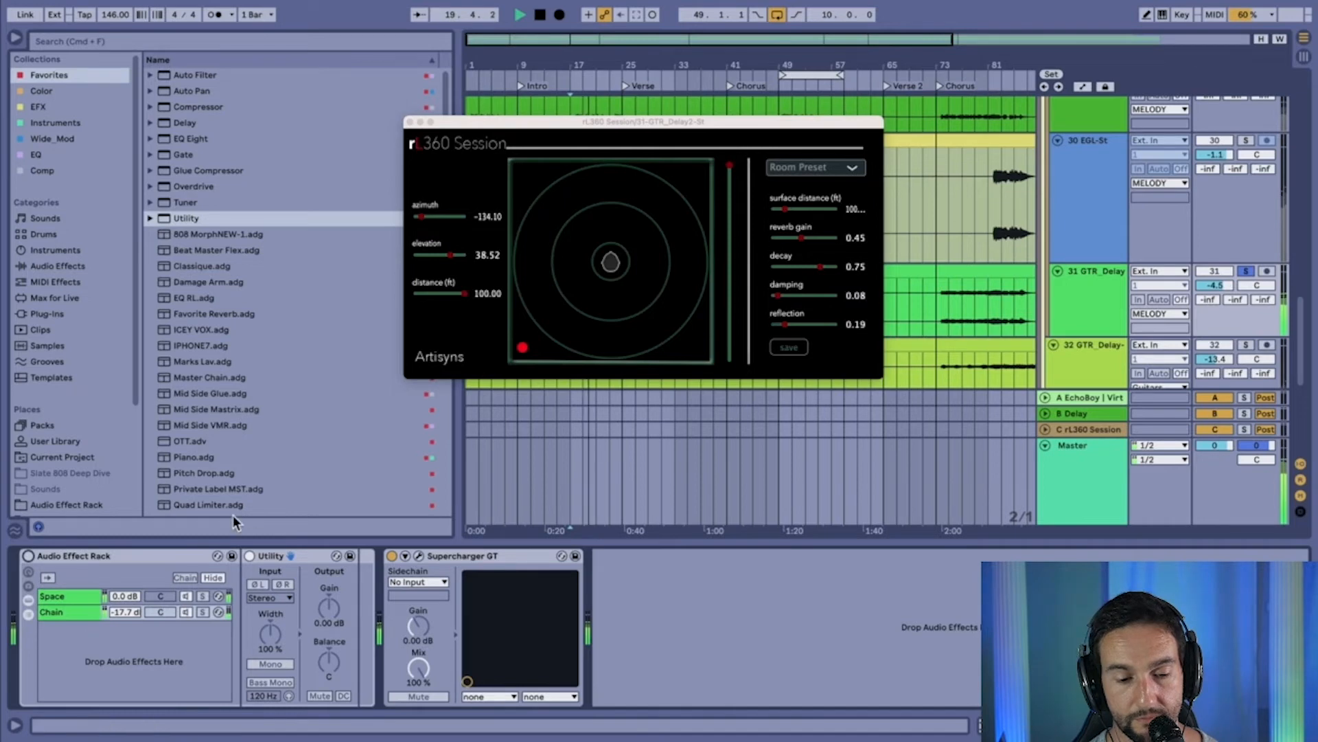
{"action": "left_click", "coordinate": [28, 555]}
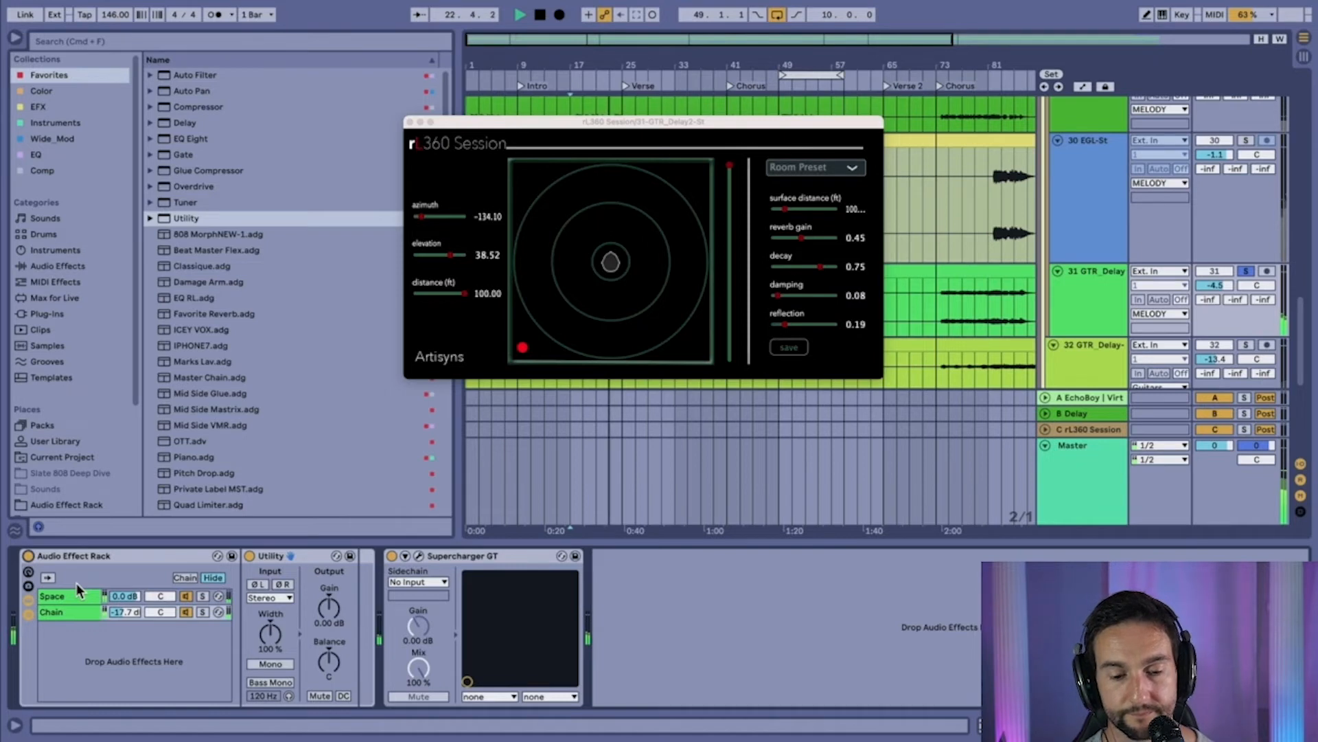
{"action": "key", "text": "space"}
- Unsolo GTR_Delay2-St, close its rL360 Session window, and select its Audio Effect Rack
{"action": "left_click", "coordinate": [1246, 271]}
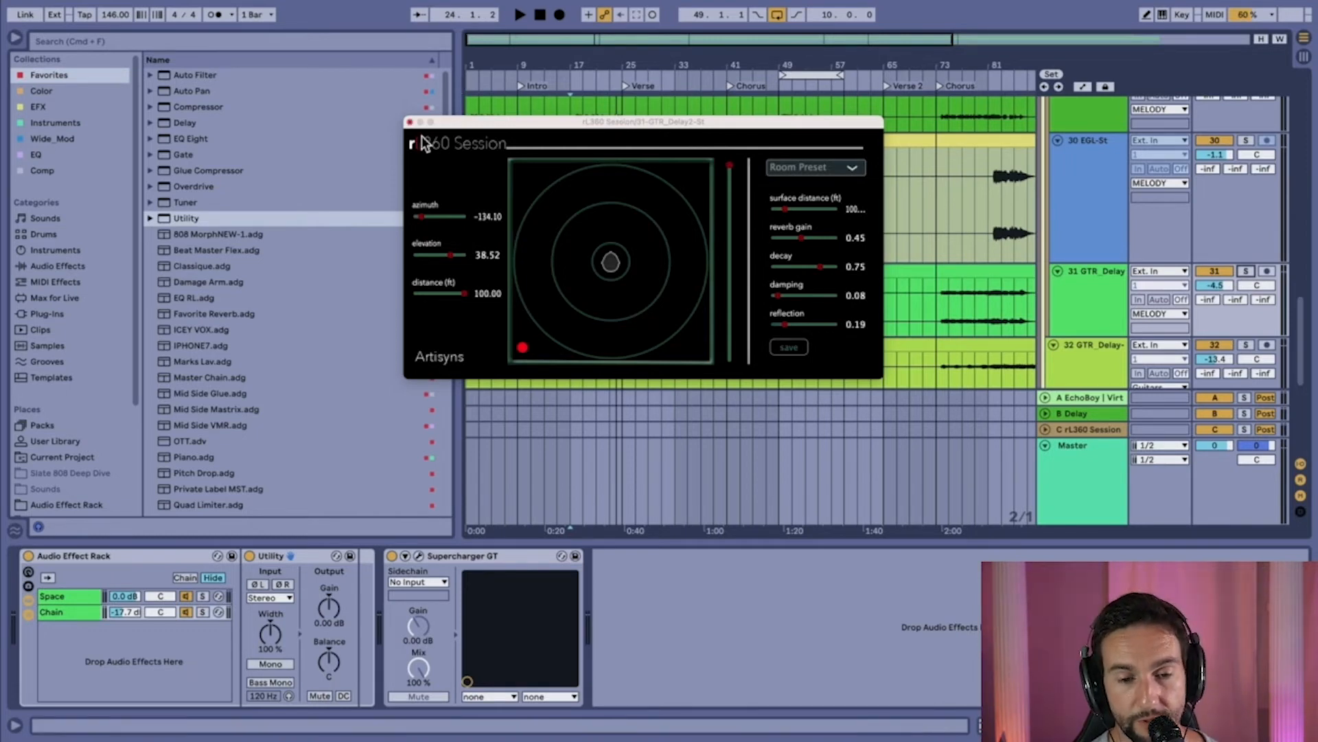
{"action": "left_click", "coordinate": [409, 122]}
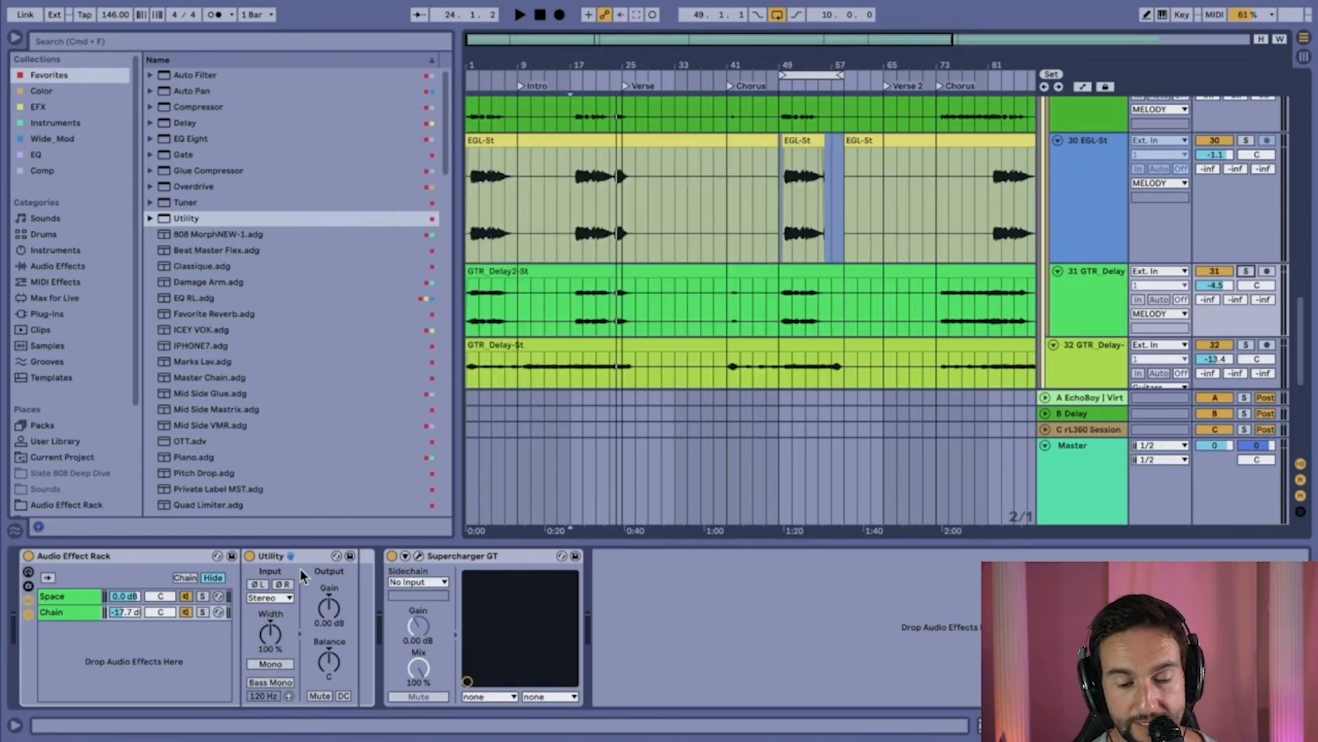
{"action": "left_click", "coordinate": [134, 556]}
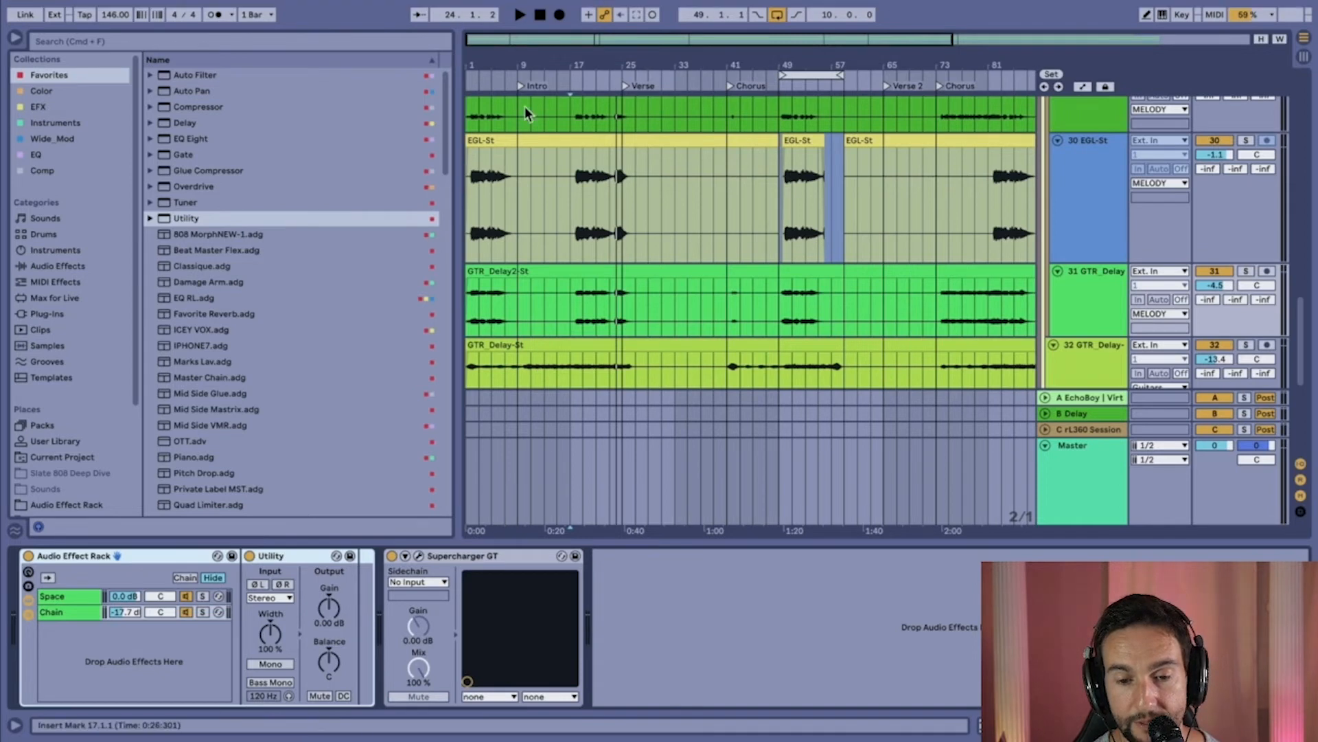
- Open the Supercharger GT interface on the GTR_Delay2-St track and move its window clear of the device chain
{"action": "scroll", "coordinate": [613, 198], "scroll_direction": "up", "scroll_amount": 4}
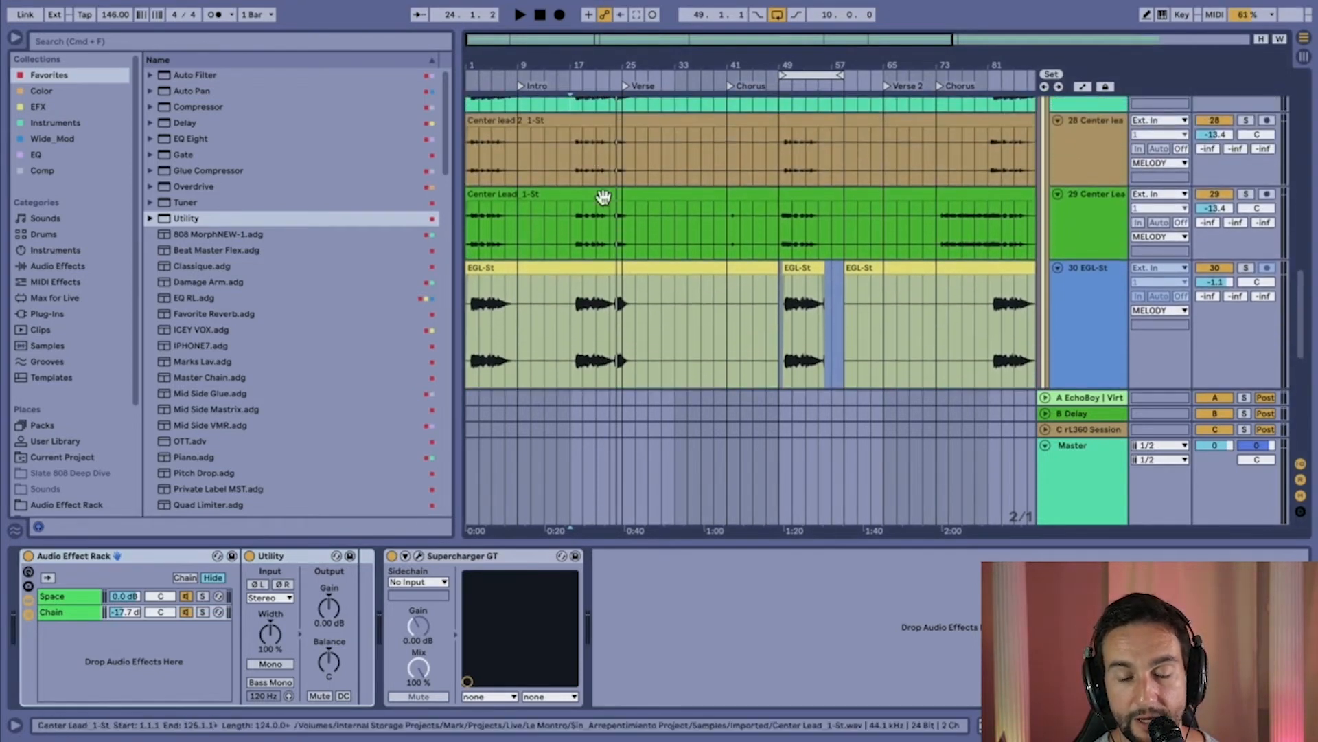
{"action": "scroll", "coordinate": [611, 284], "scroll_direction": "down", "scroll_amount": 3}
{"action": "scroll", "coordinate": [588, 323], "scroll_direction": "down", "scroll_amount": 3}
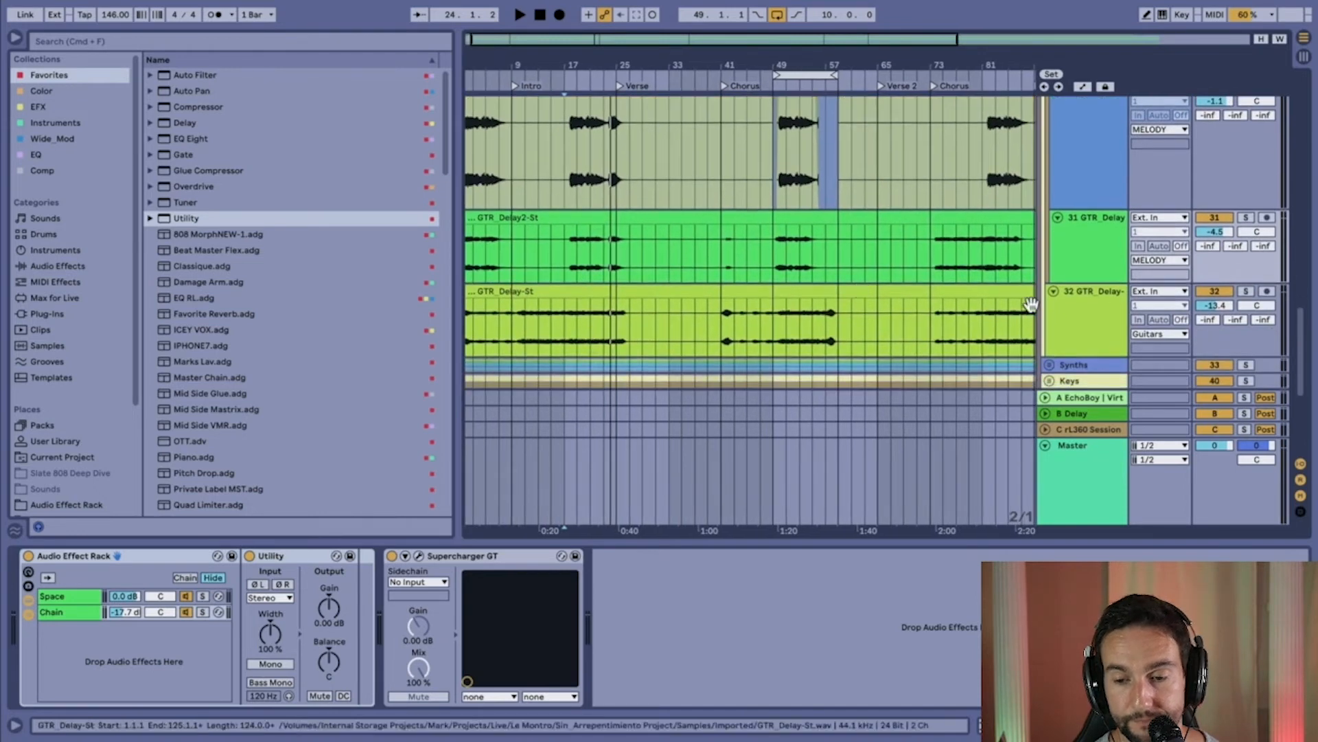
{"action": "left_click", "coordinate": [1096, 308]}
{"action": "left_click", "coordinate": [1088, 243]}
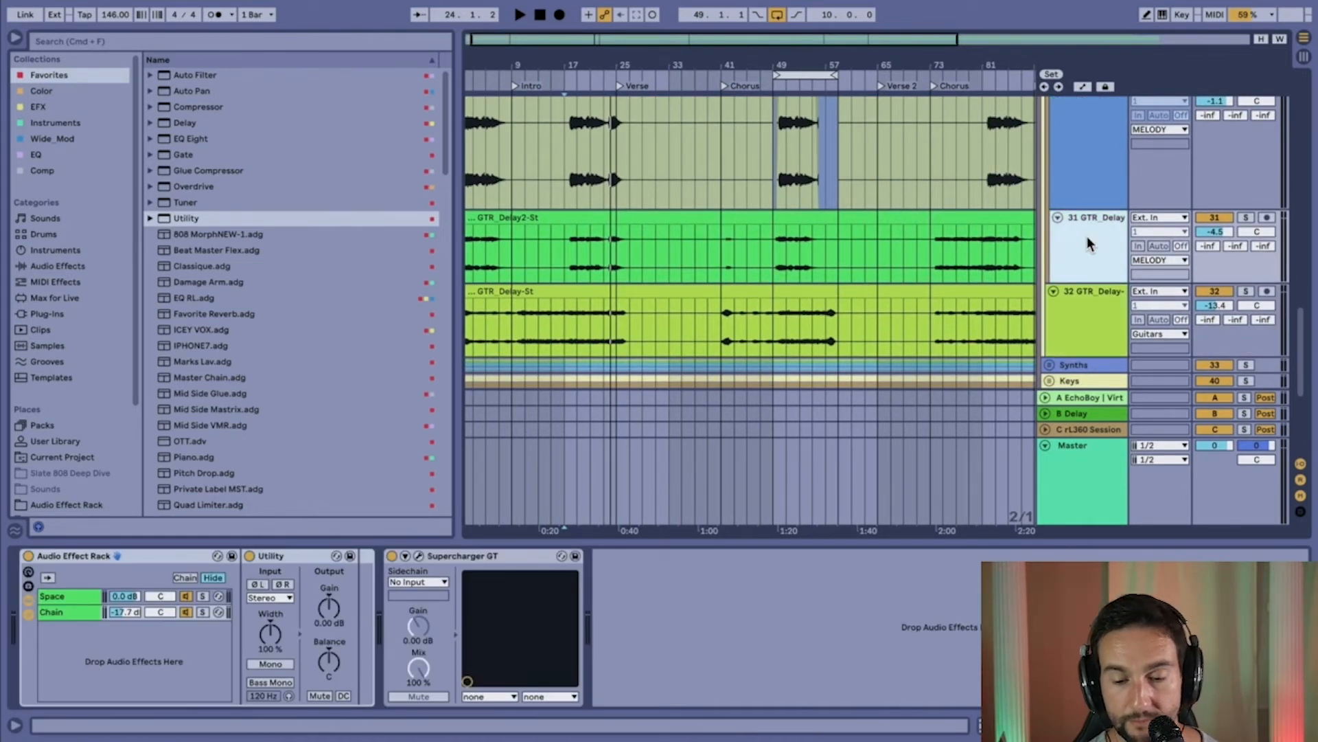
{"action": "left_click", "coordinate": [419, 558]}
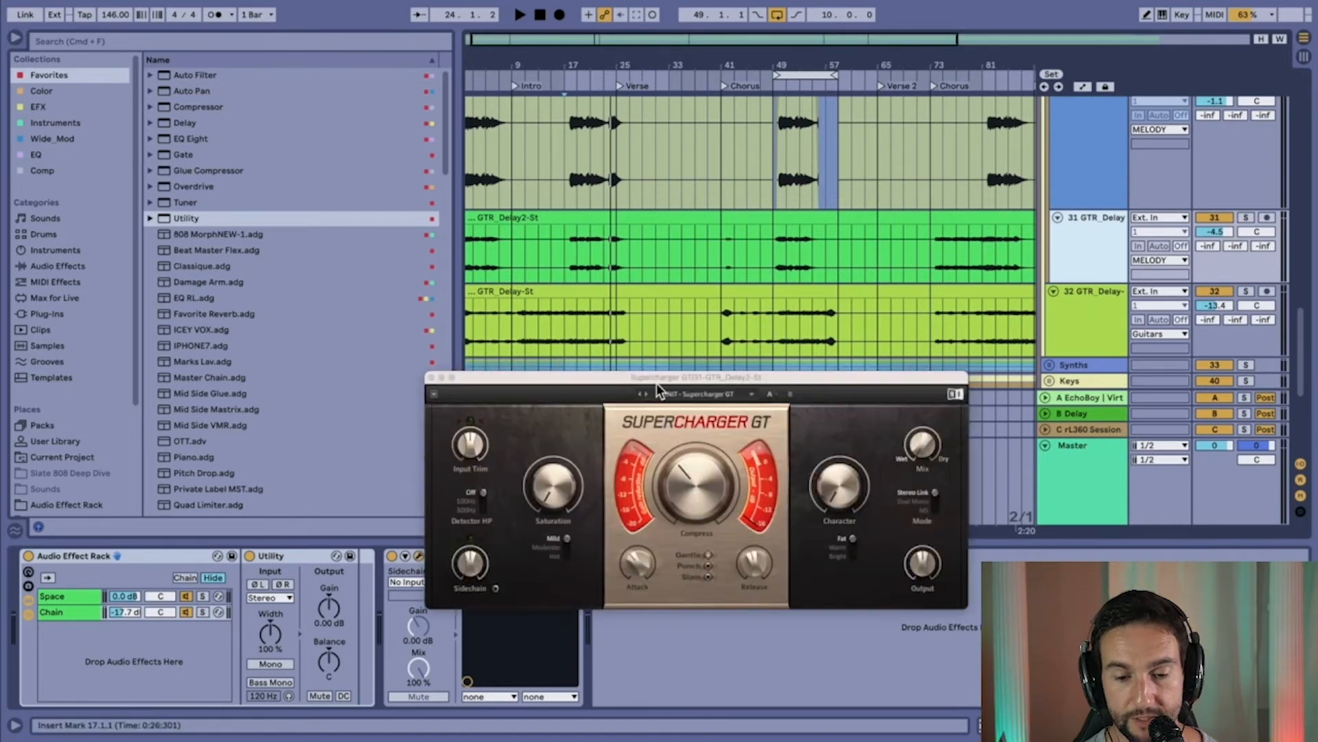
{"action": "left_click_drag", "start_coordinate": [656, 377], "coordinate": [608, 147]}
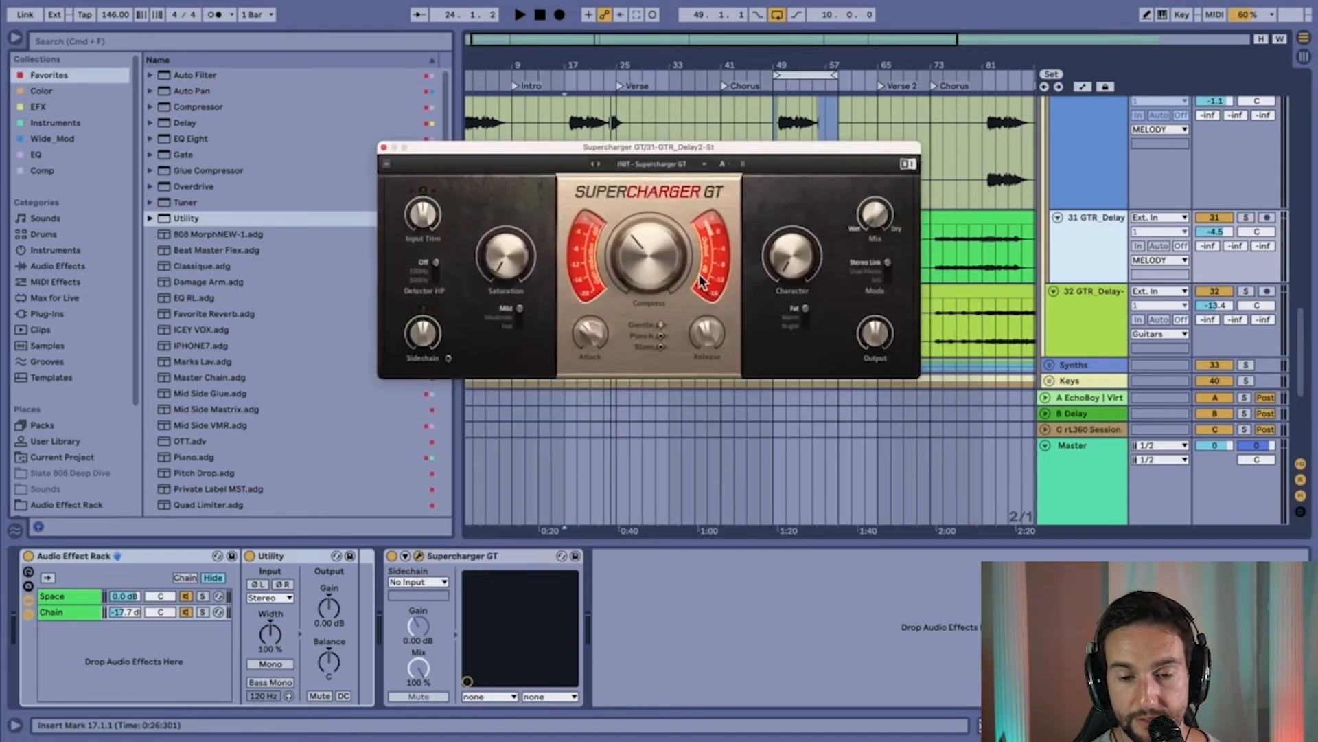
- Solo GTR_Delay2-St and play it from bar 17, comparing the sound with Supercharger GT bypassed and re-enabled
{"action": "key", "text": "space"}
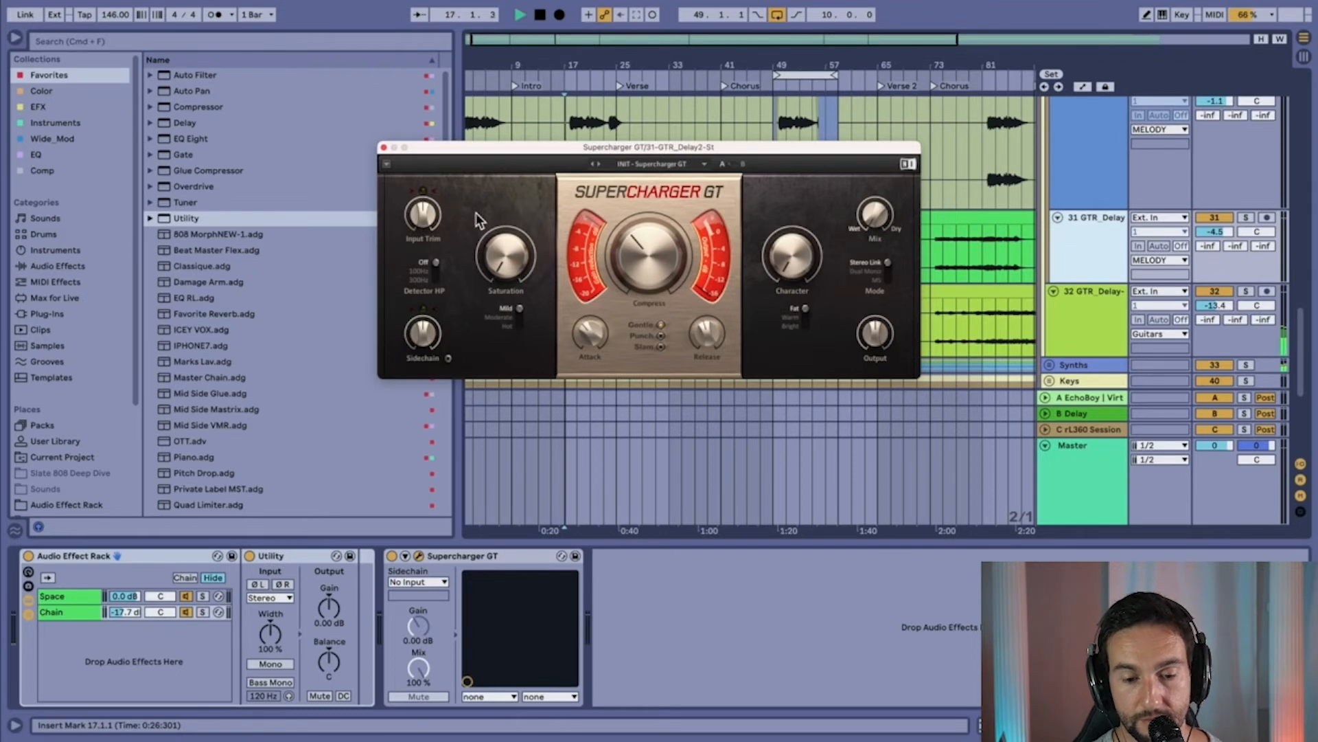
{"action": "left_click", "coordinate": [1246, 217]}
{"action": "left_click", "coordinate": [390, 556]}
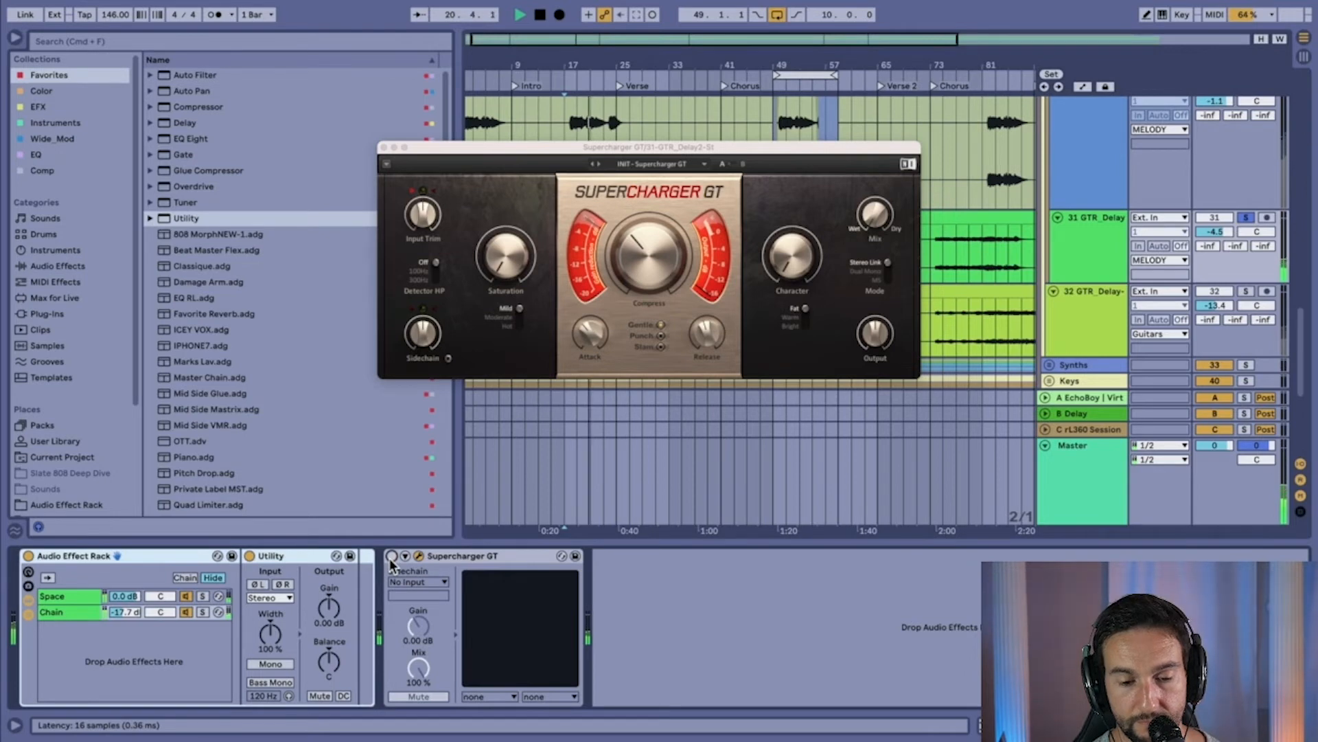
{"action": "left_click", "coordinate": [391, 557]}
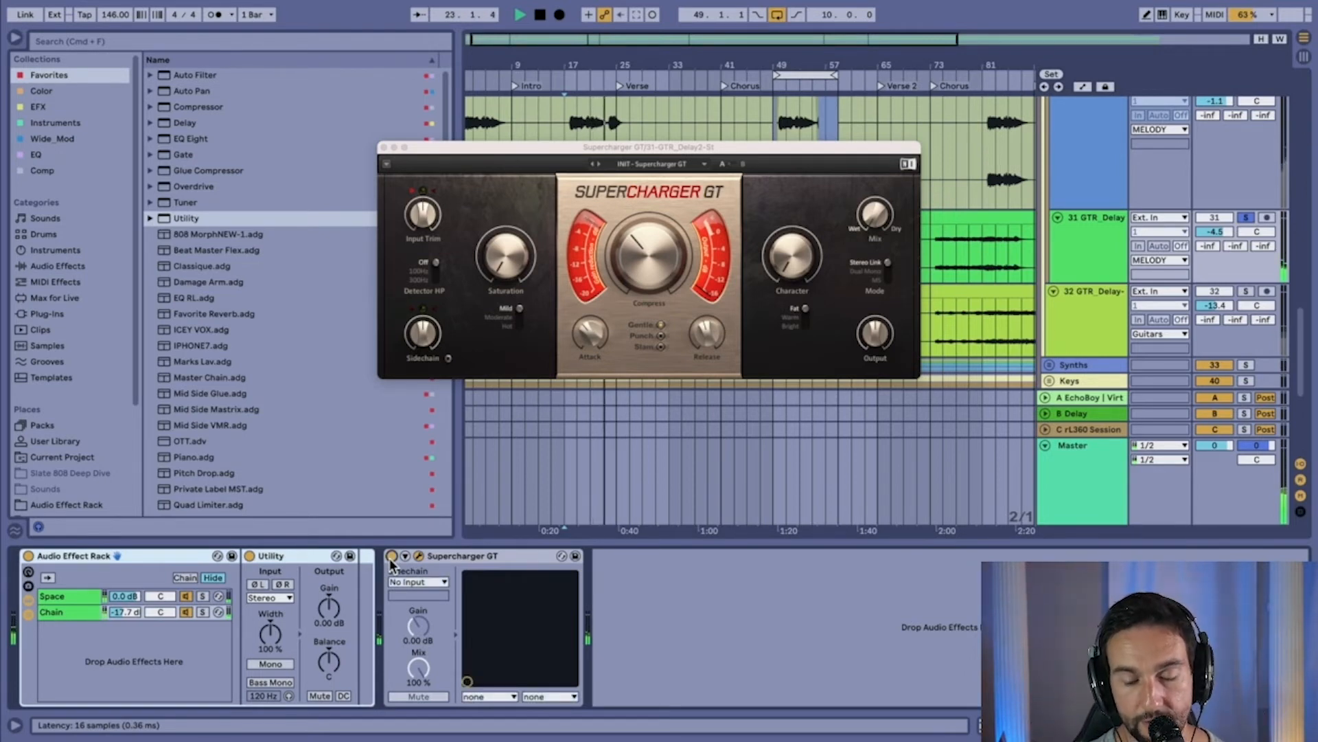
{"action": "key", "text": "space"}
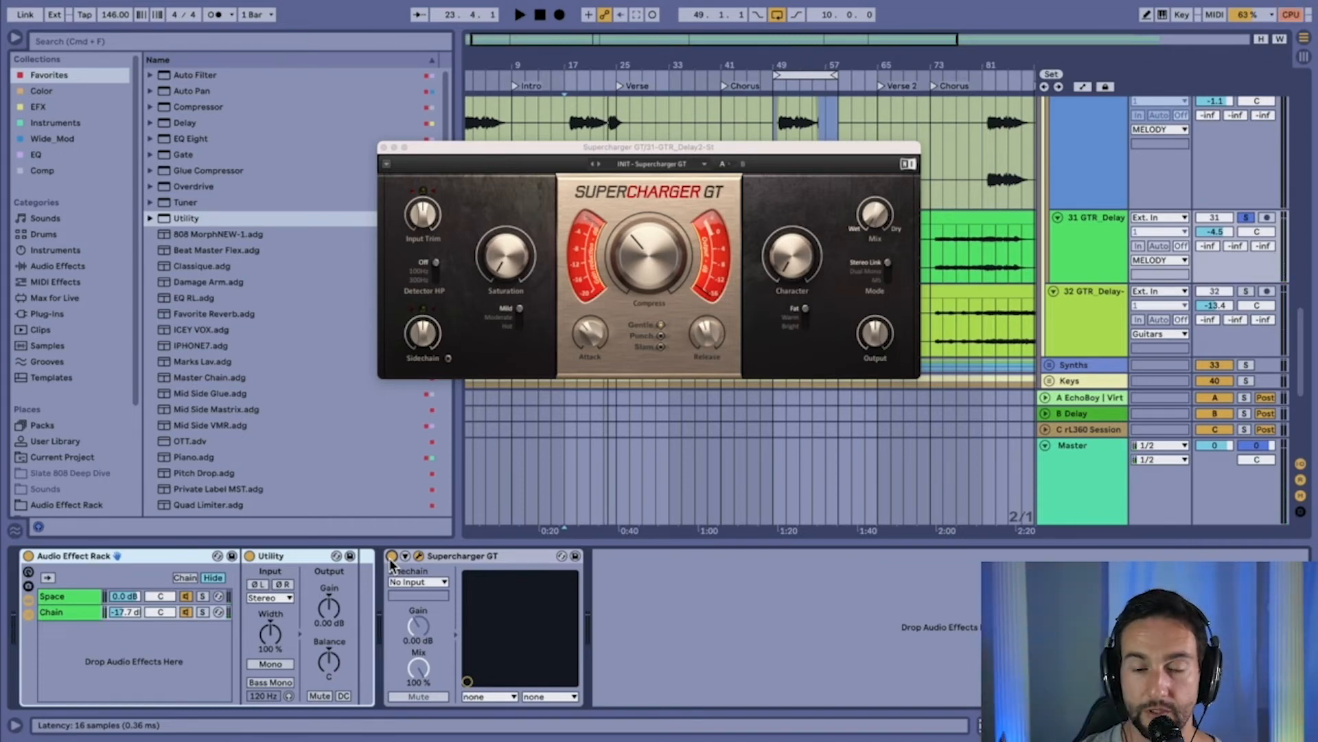
- Close the Supercharger GT window and unsolo GTR_Delay2-St
{"action": "left_click", "coordinate": [382, 146]}
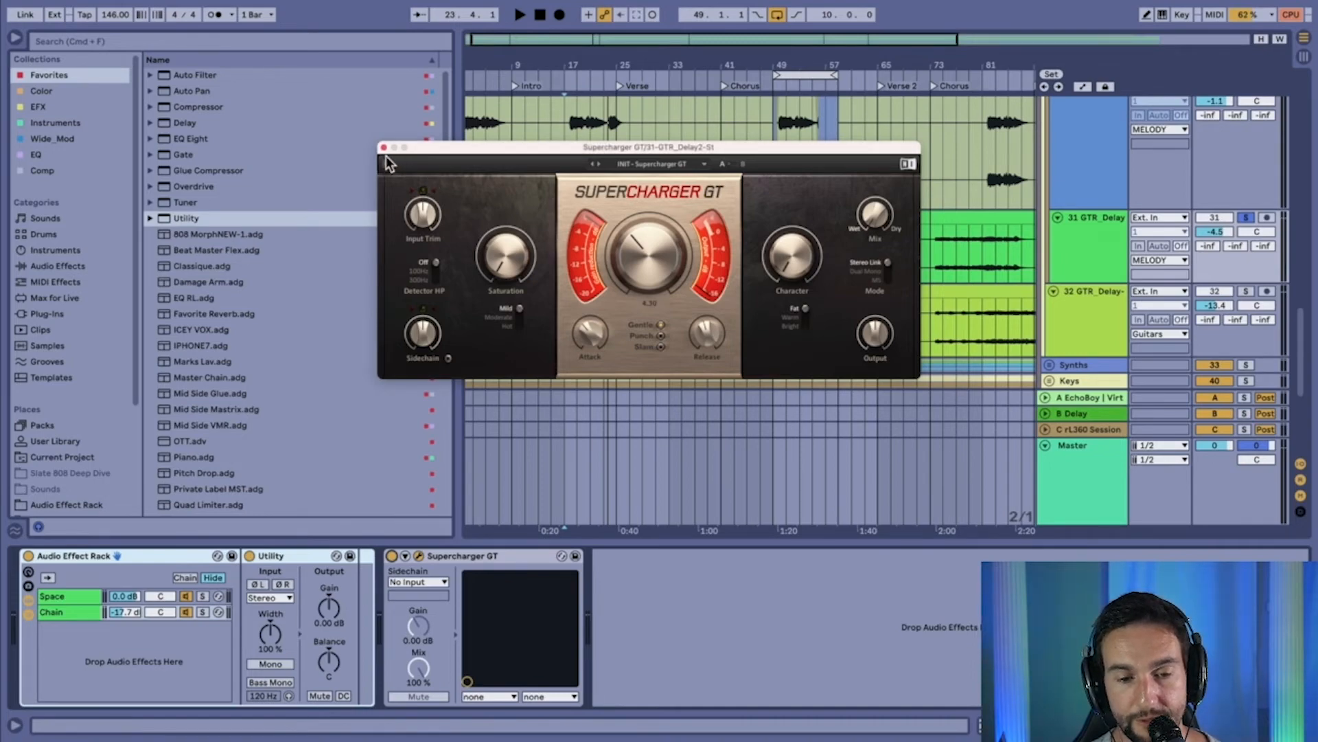
{"action": "left_click", "coordinate": [384, 147]}
{"action": "scroll", "coordinate": [1235, 220], "scroll_direction": "up", "scroll_amount": 4}
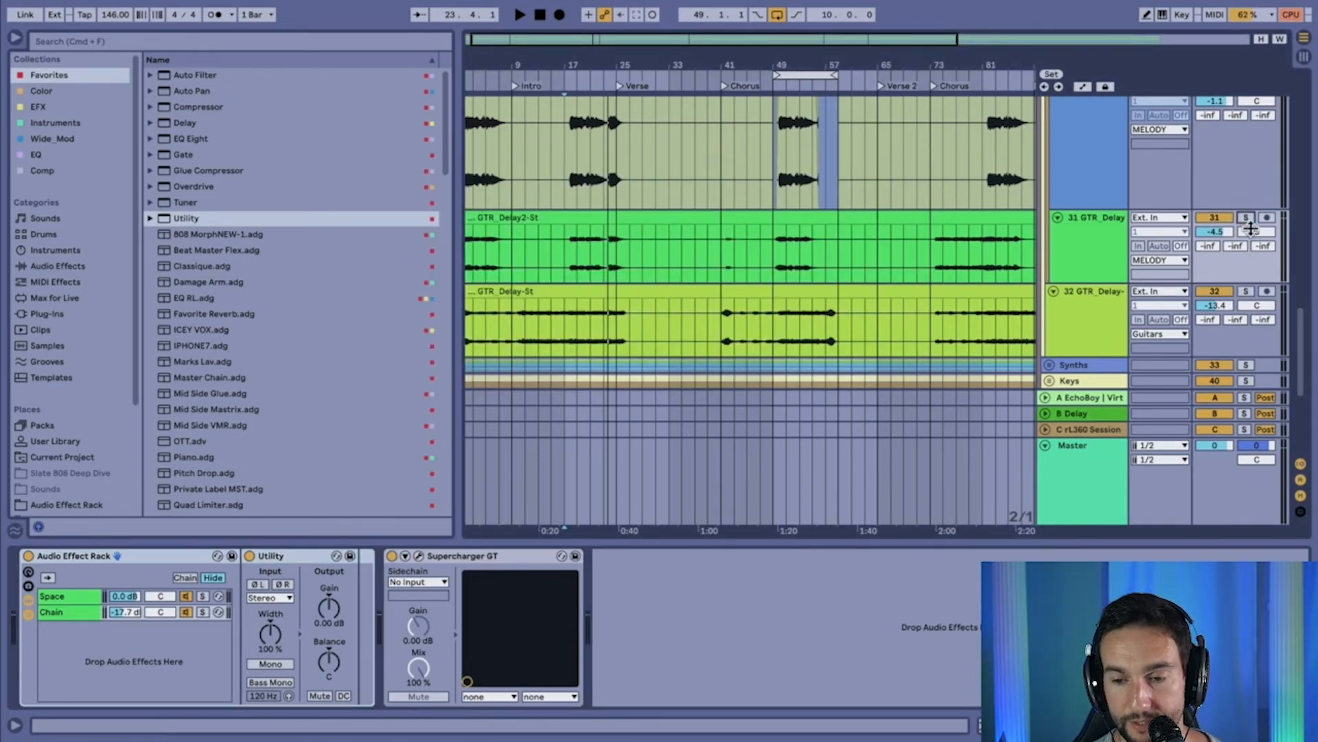
- Play the melody guitars from bar 17, muting and unmuting GTR_Delay2-St to compare the sound with and without it
{"action": "scroll", "coordinate": [1246, 234], "scroll_direction": "up", "scroll_amount": 5}
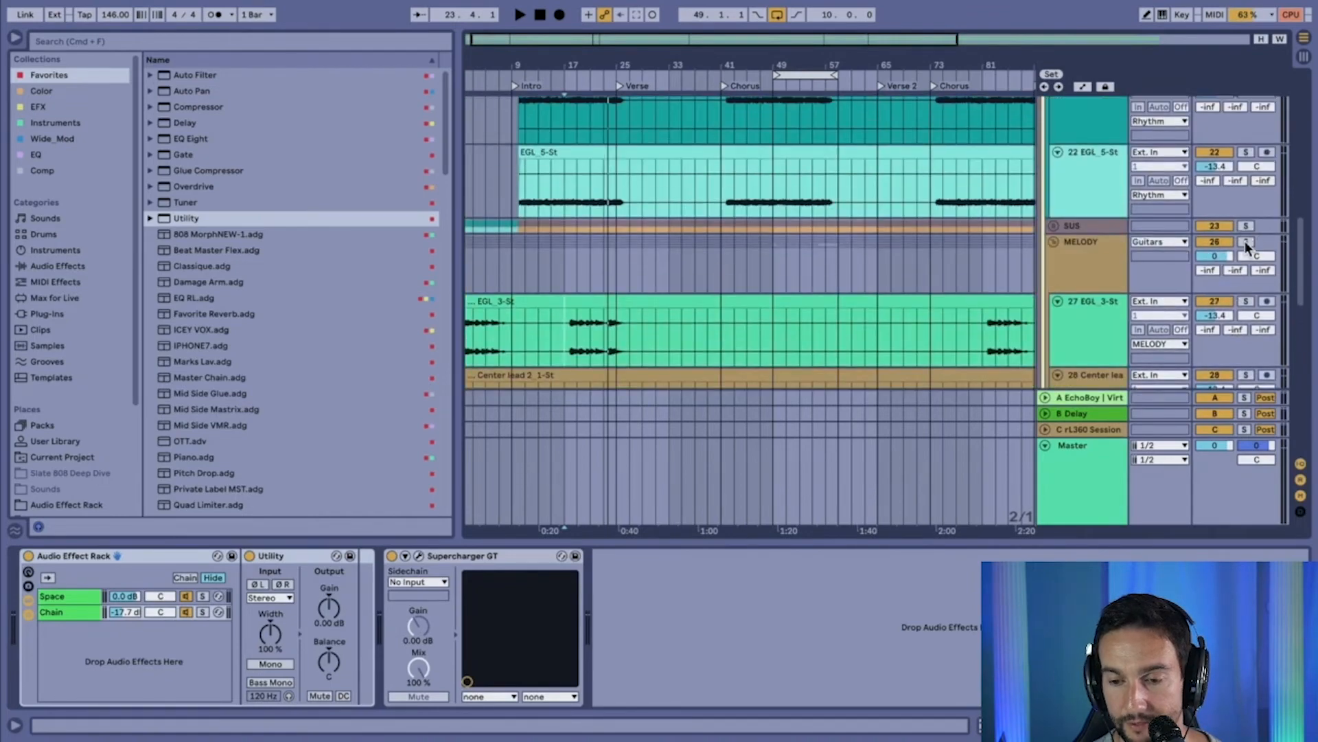
{"action": "scroll", "coordinate": [1238, 303], "scroll_direction": "down", "scroll_amount": 8}
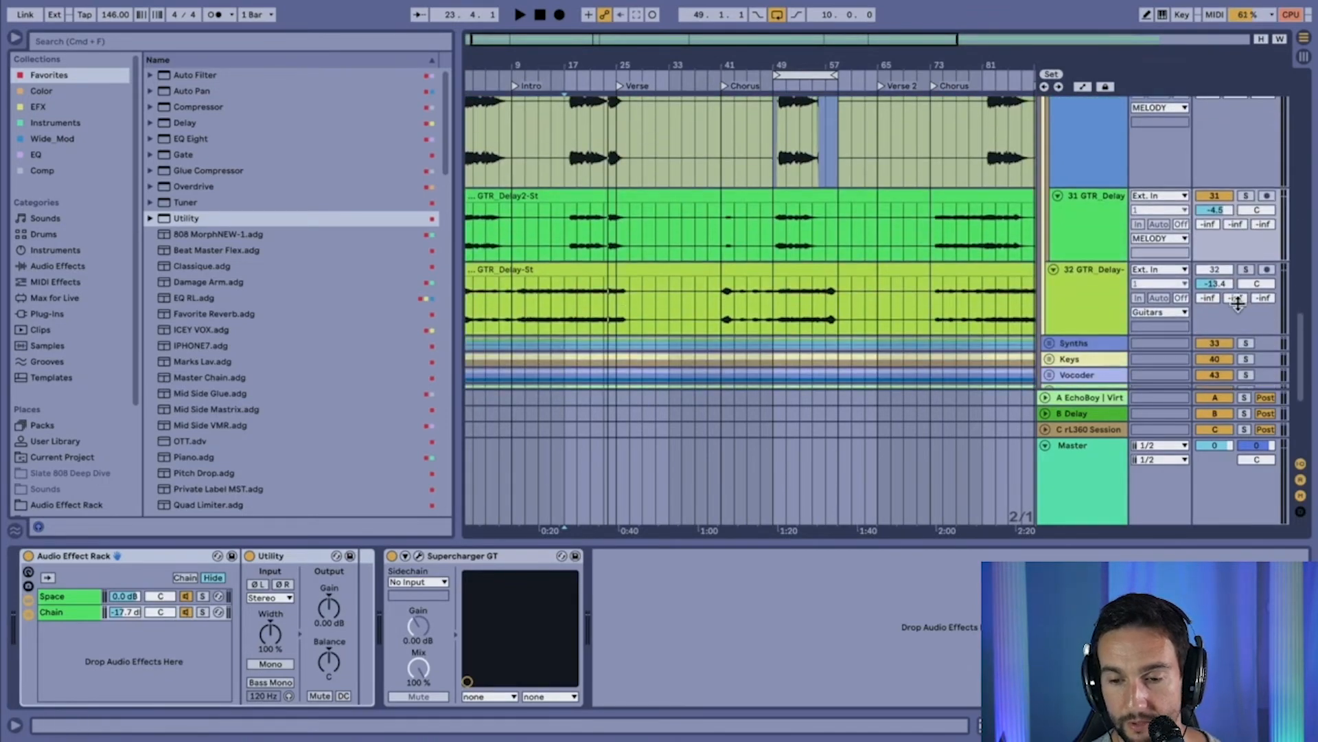
{"action": "key", "text": "space"}
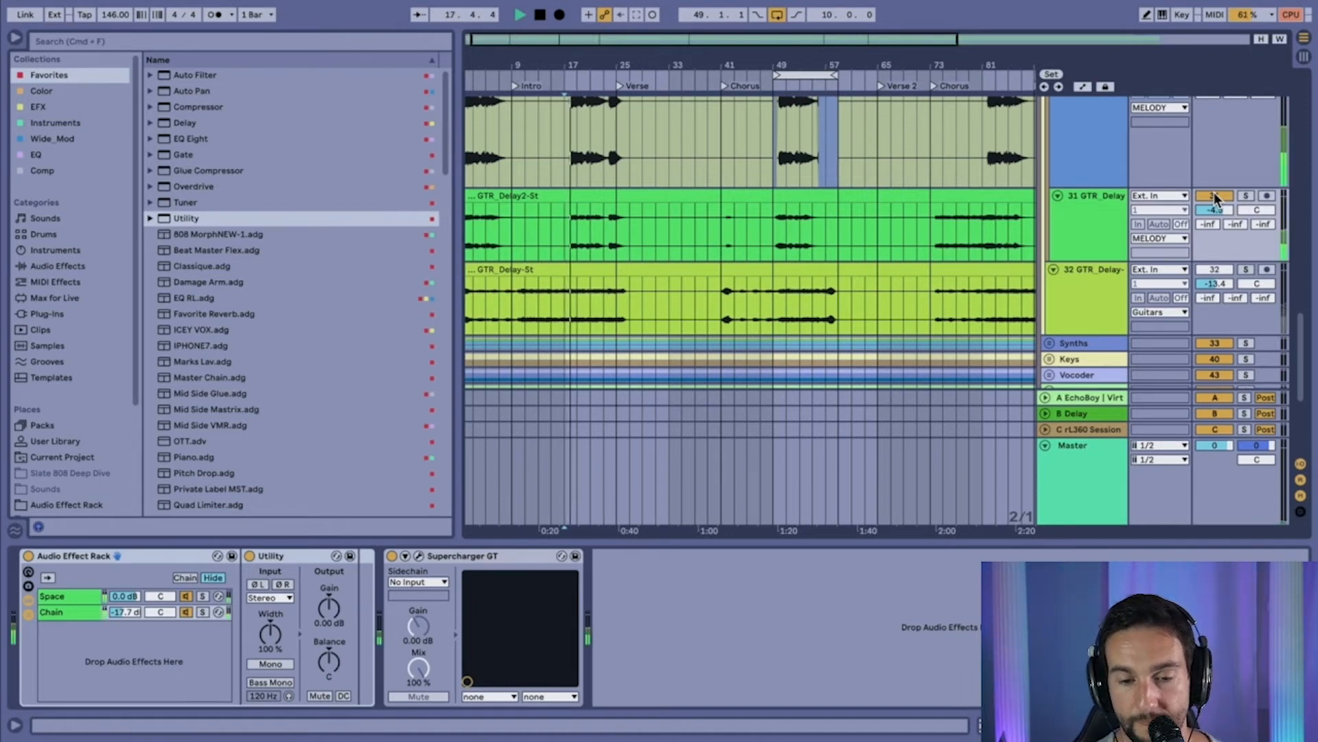
{"action": "left_click", "coordinate": [1214, 196]}
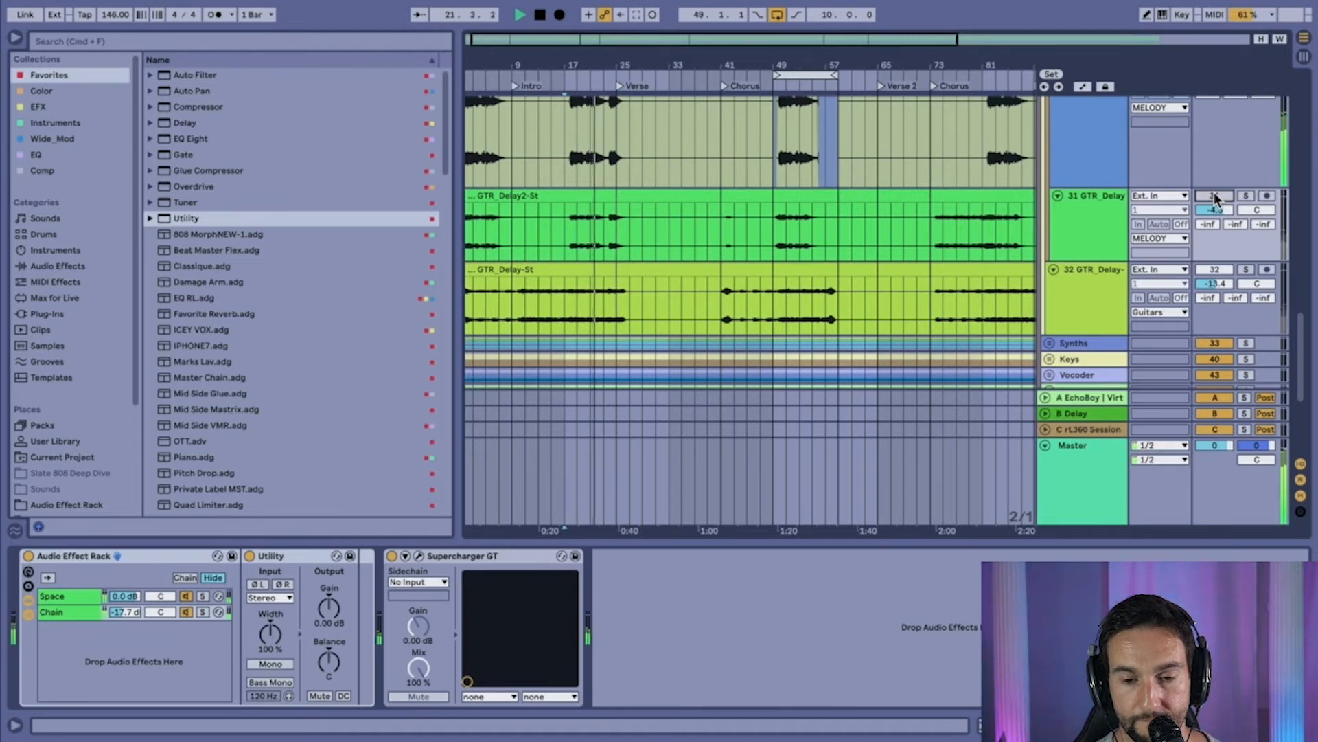
{"action": "left_click", "coordinate": [1214, 195]}
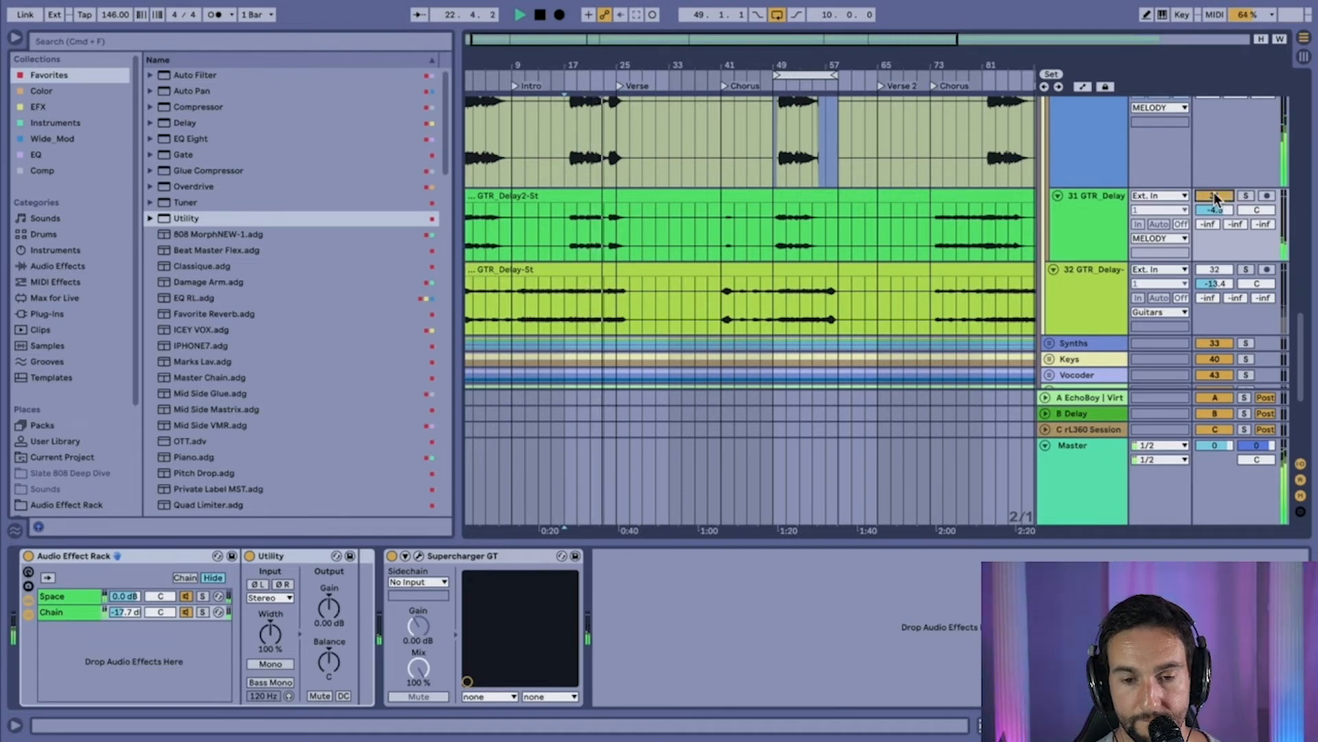
- Restart the melody guitars from bar 17, compare them with GTR_Delay2-St muted and unmuted once more, and stop playback
{"action": "key", "text": "space"}
{"action": "key", "text": "space"}
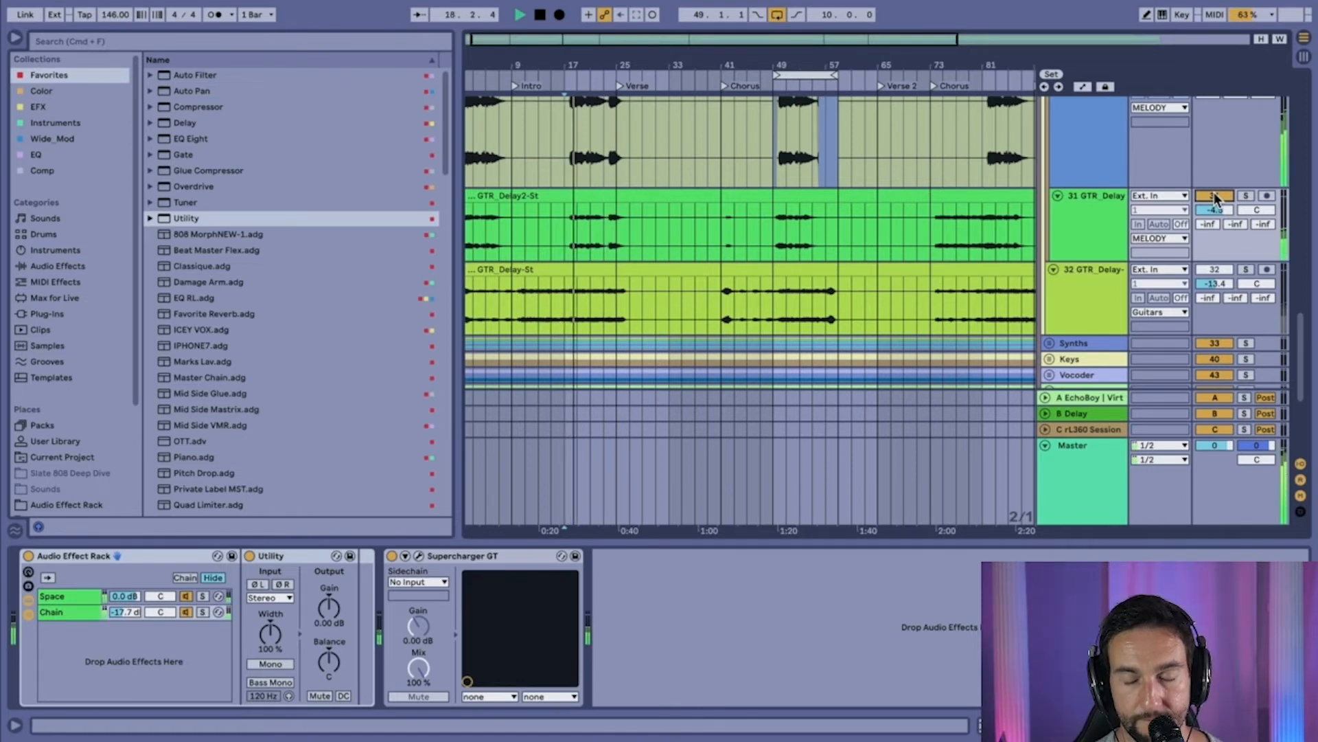
{"action": "left_click", "coordinate": [1214, 195]}
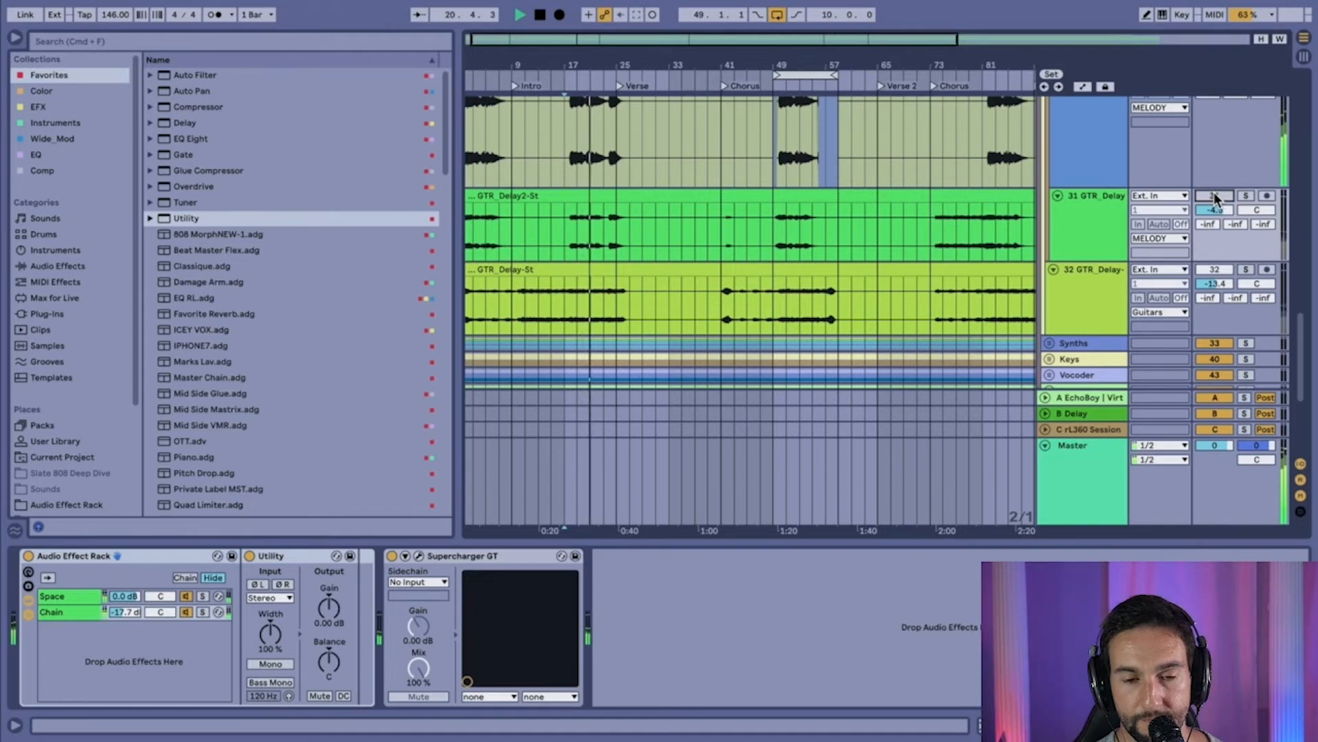
{"action": "left_click", "coordinate": [1214, 195]}
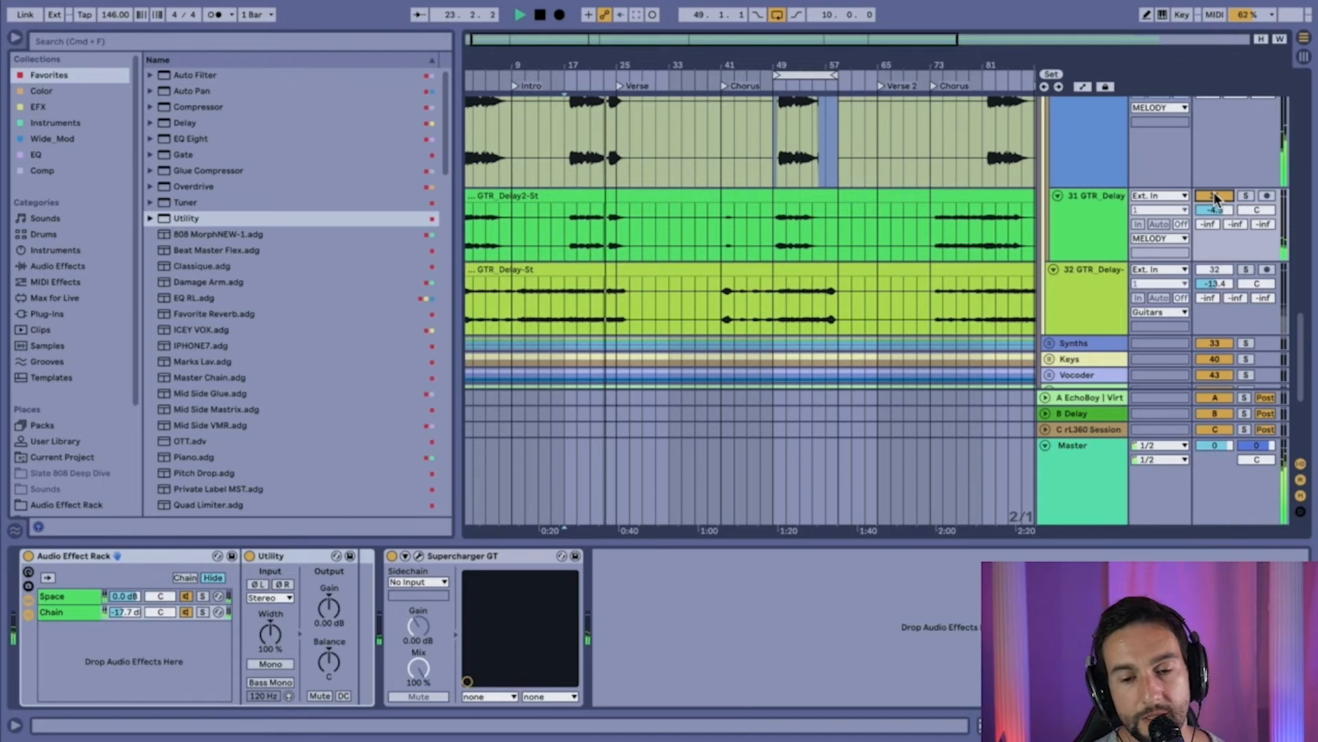
{"action": "key", "text": "space"}
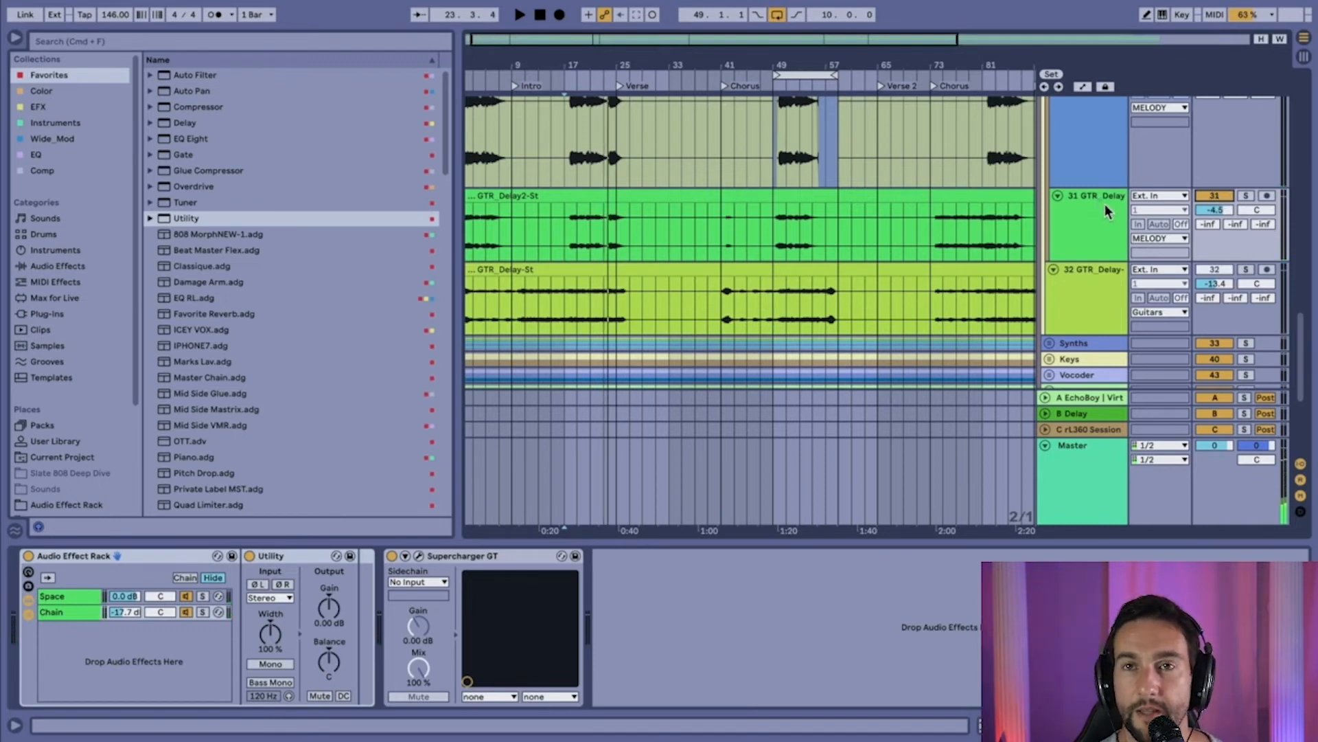
- Unsolo the MELODY group and show the device chain of its EGL_3-St track
{"action": "scroll", "coordinate": [1121, 224], "scroll_direction": "up", "scroll_amount": 4}
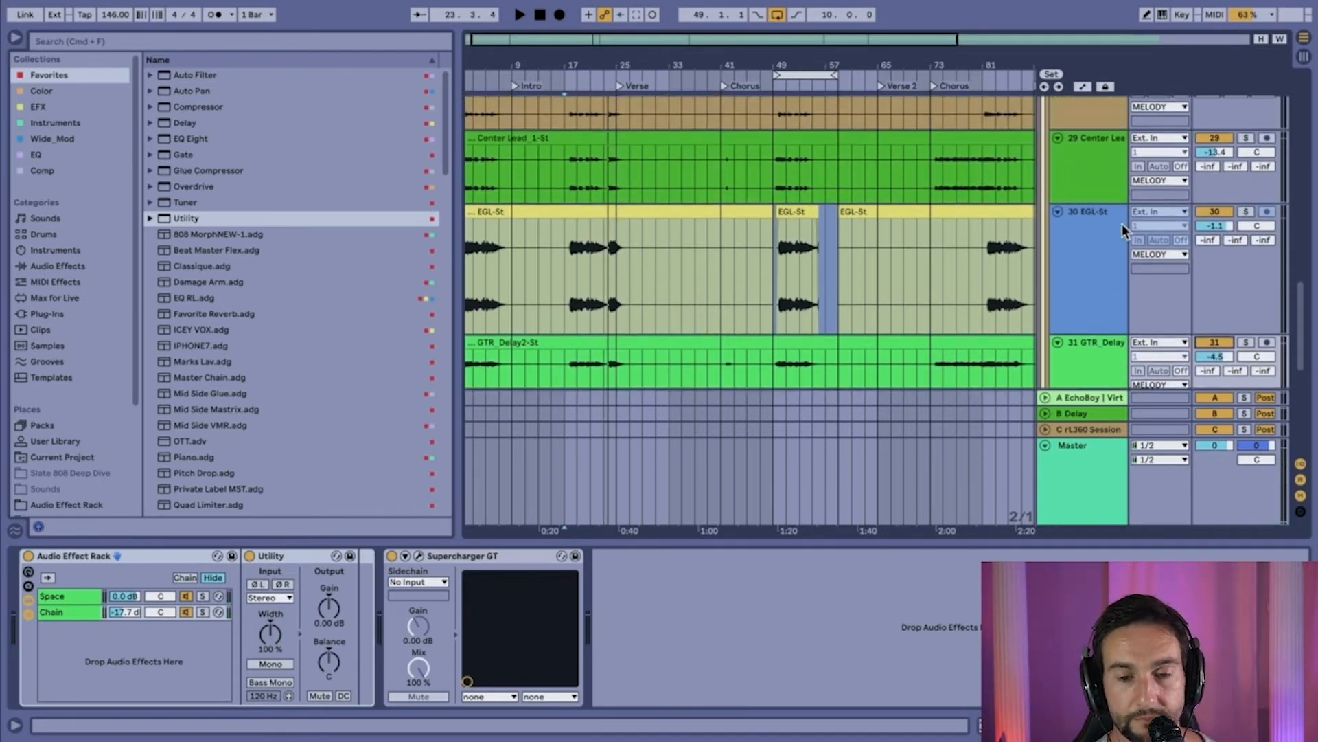
{"action": "scroll", "coordinate": [1122, 224], "scroll_direction": "up", "scroll_amount": 5}
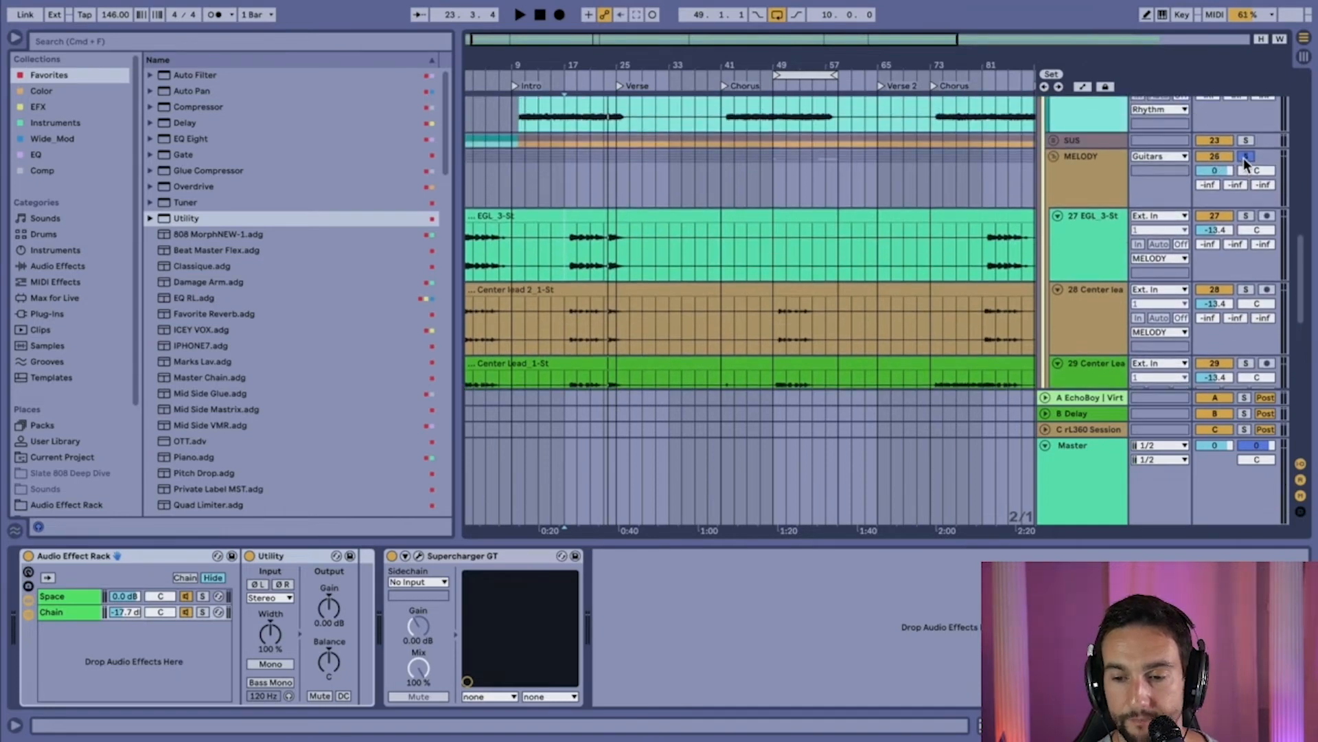
{"action": "scroll", "coordinate": [1134, 241], "scroll_direction": "down", "scroll_amount": 2}
{"action": "left_click", "coordinate": [1089, 200]}
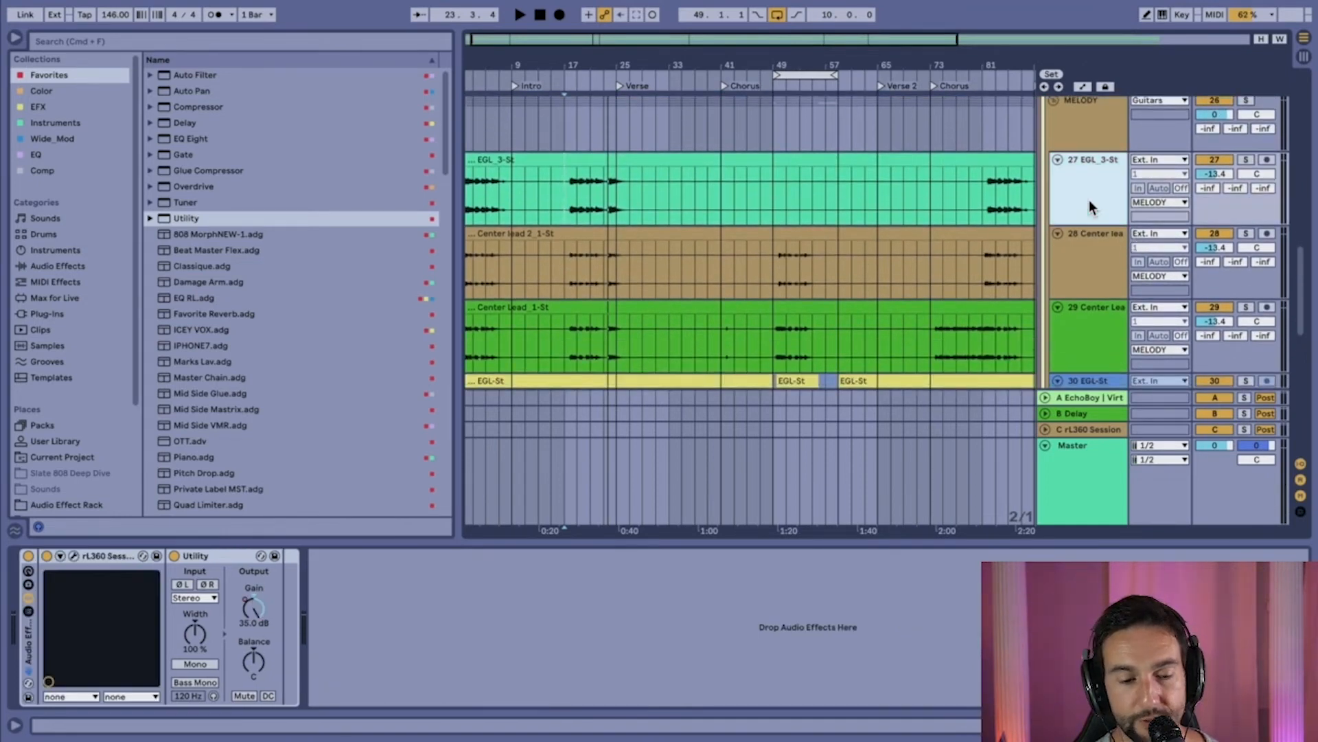
{"action": "scroll", "coordinate": [1089, 200], "scroll_direction": "down", "scroll_amount": 1}
{"action": "scroll", "coordinate": [1199, 148], "scroll_direction": "up", "scroll_amount": 2}
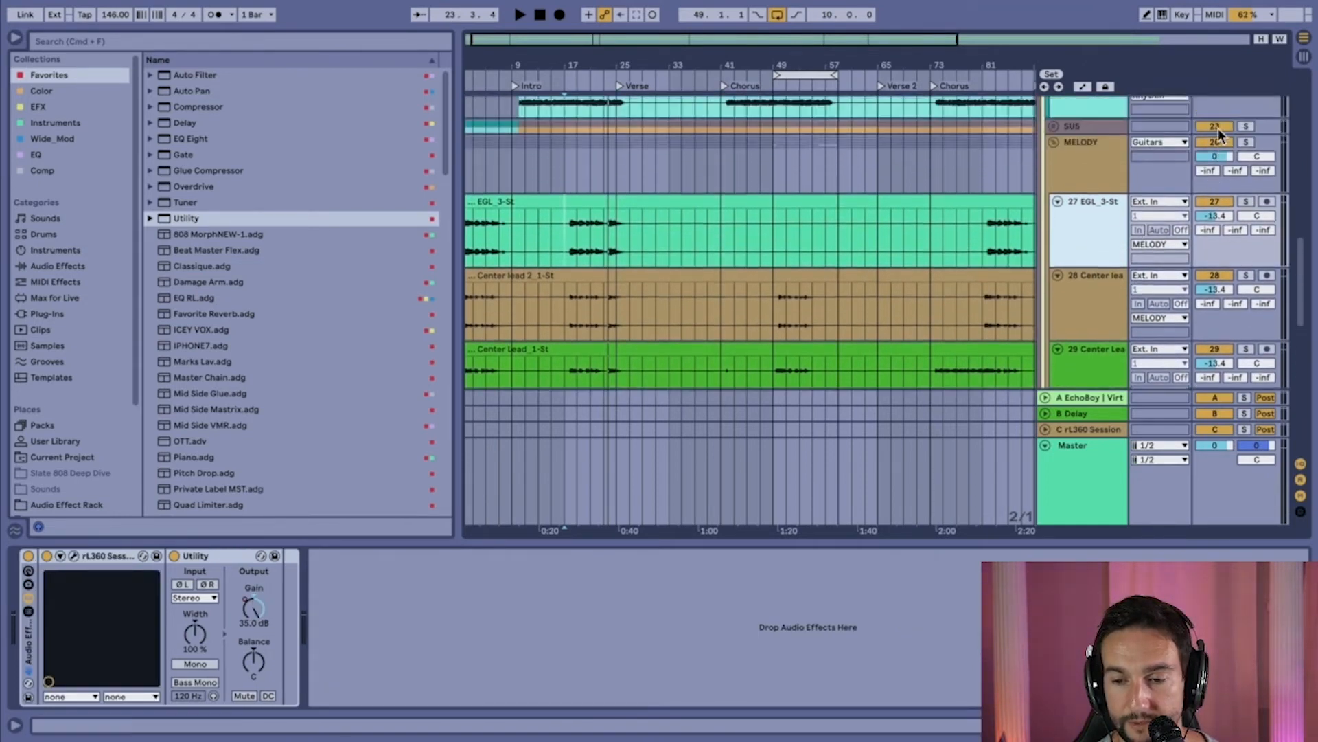
- Solo the MELODY group and play it from bar 17, muting and unmuting EGL_3-St to compare the sound with and without it
{"action": "left_click", "coordinate": [1244, 144]}
{"action": "key", "text": "space"}
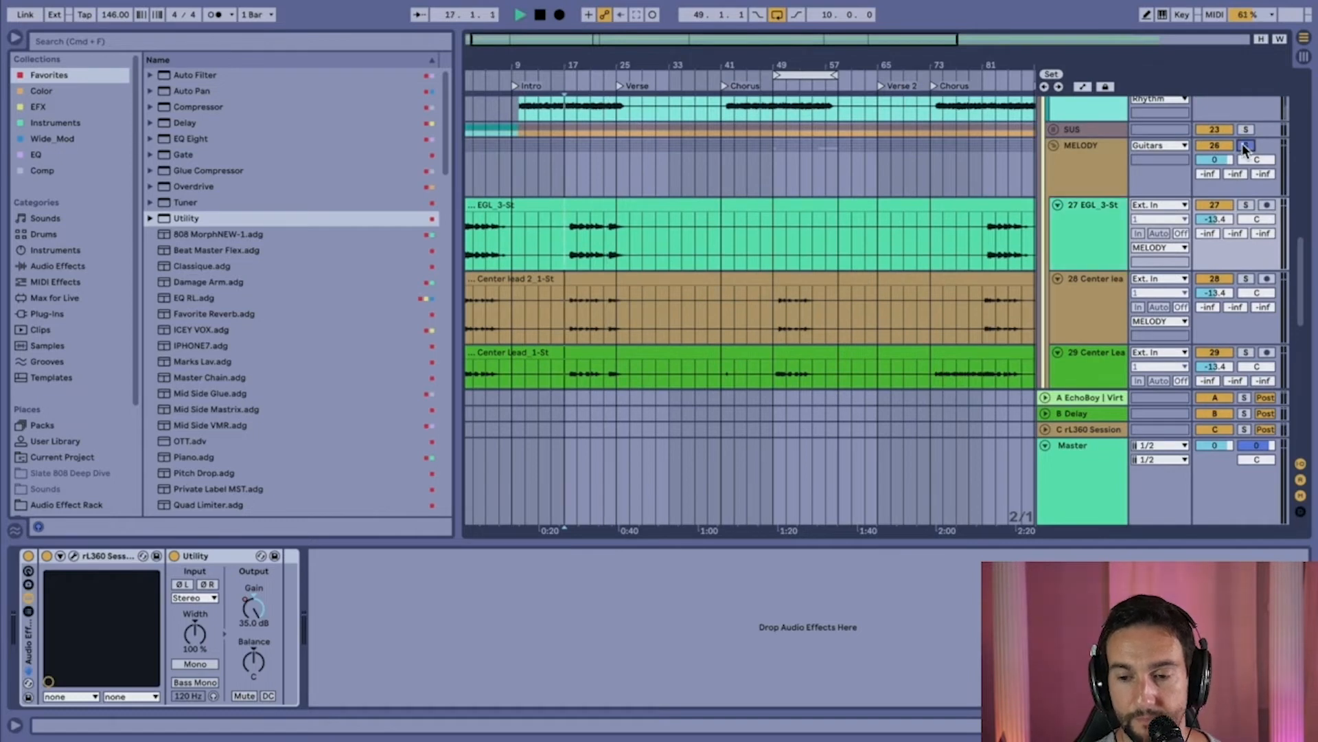
{"action": "left_click", "coordinate": [1214, 206]}
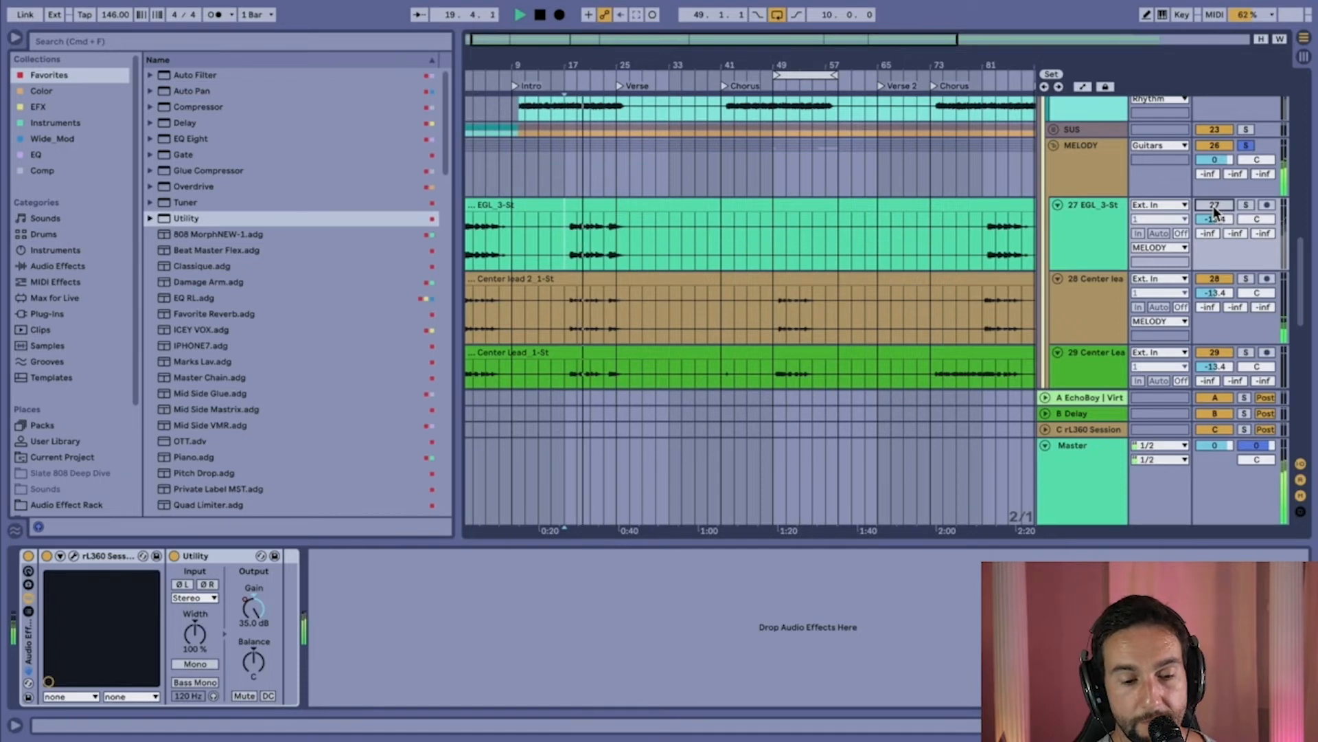
{"action": "left_click", "coordinate": [1214, 206]}
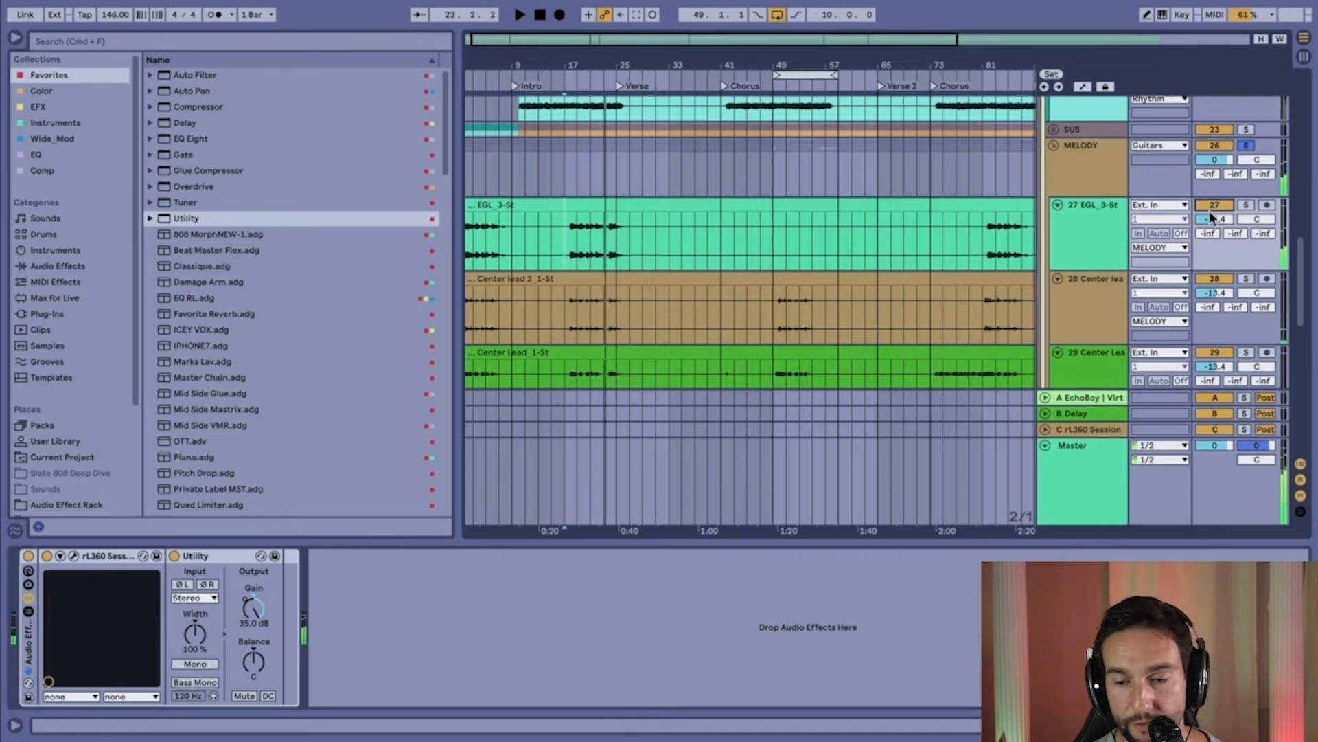
{"action": "left_click", "coordinate": [1078, 220]}
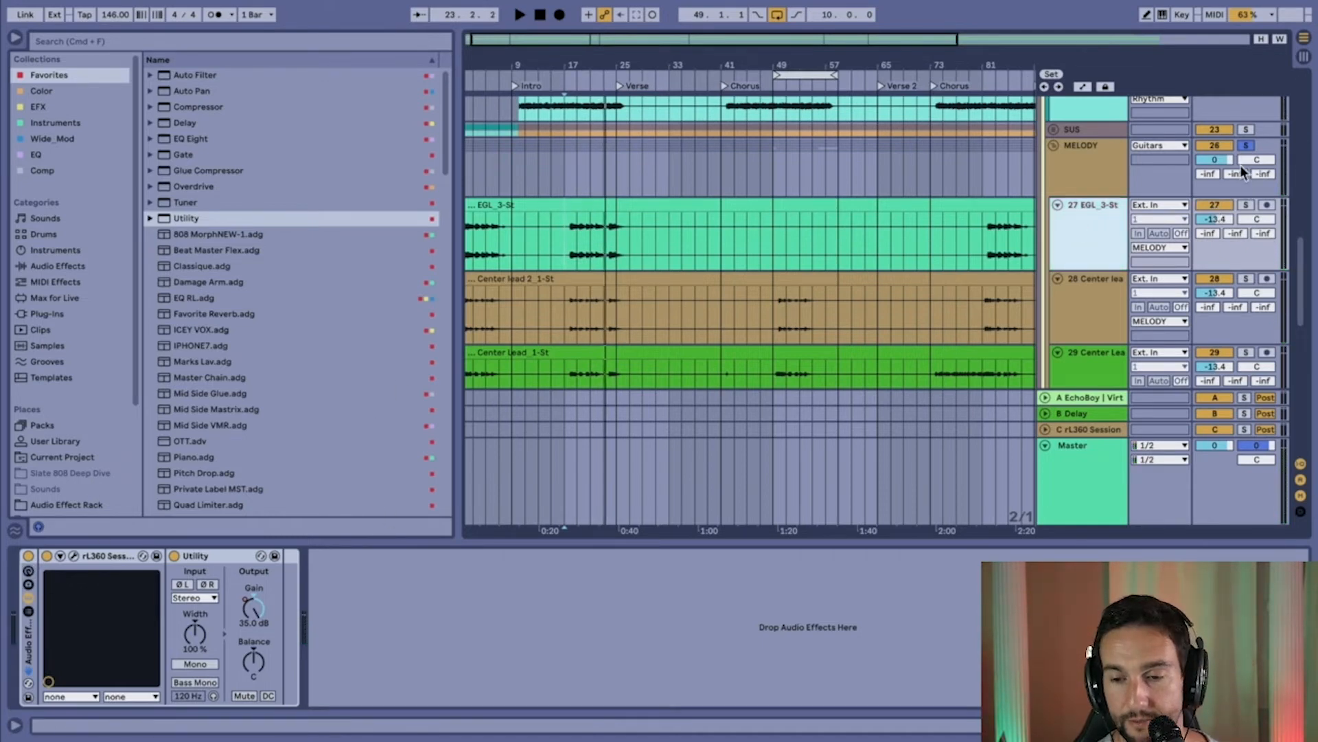
- Unsolo and collapse the MELODY group, and select the GTR_Delay-St track below it to show its device chain
{"action": "left_click", "coordinate": [1246, 145]}
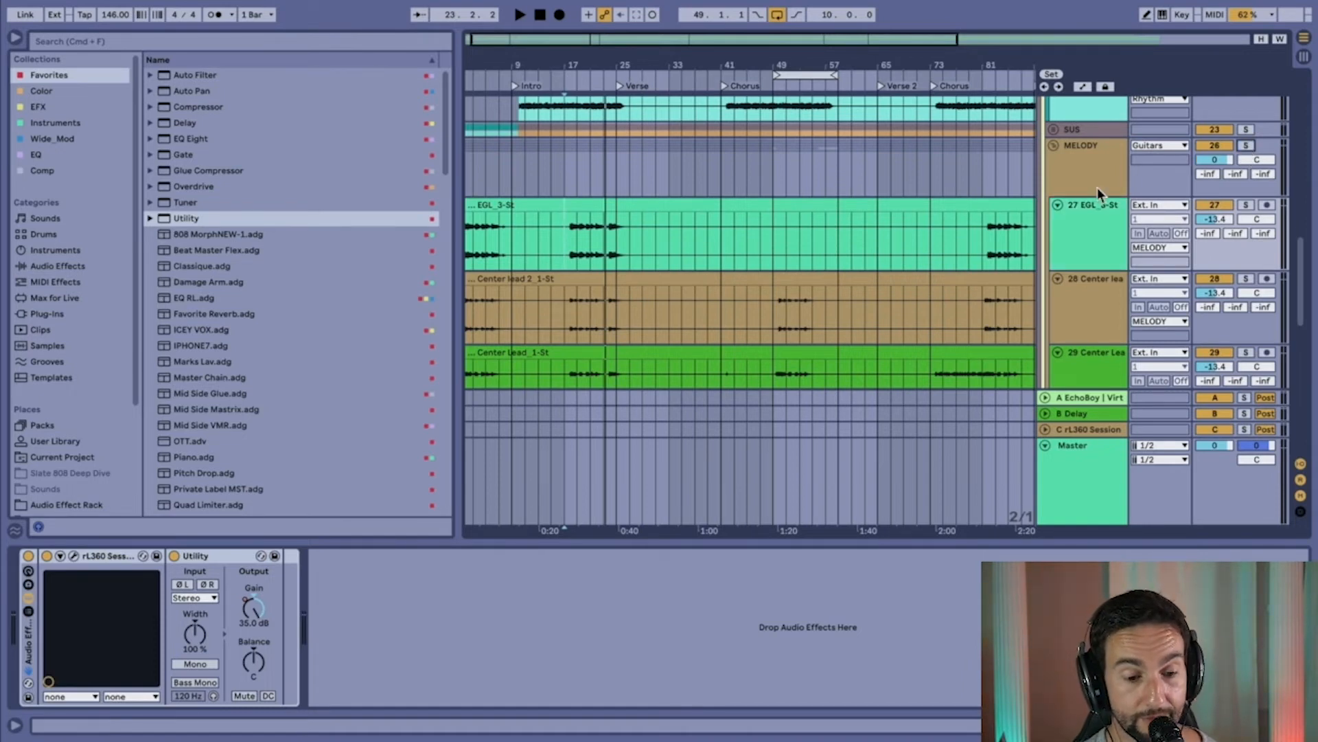
{"action": "left_click", "coordinate": [1082, 167]}
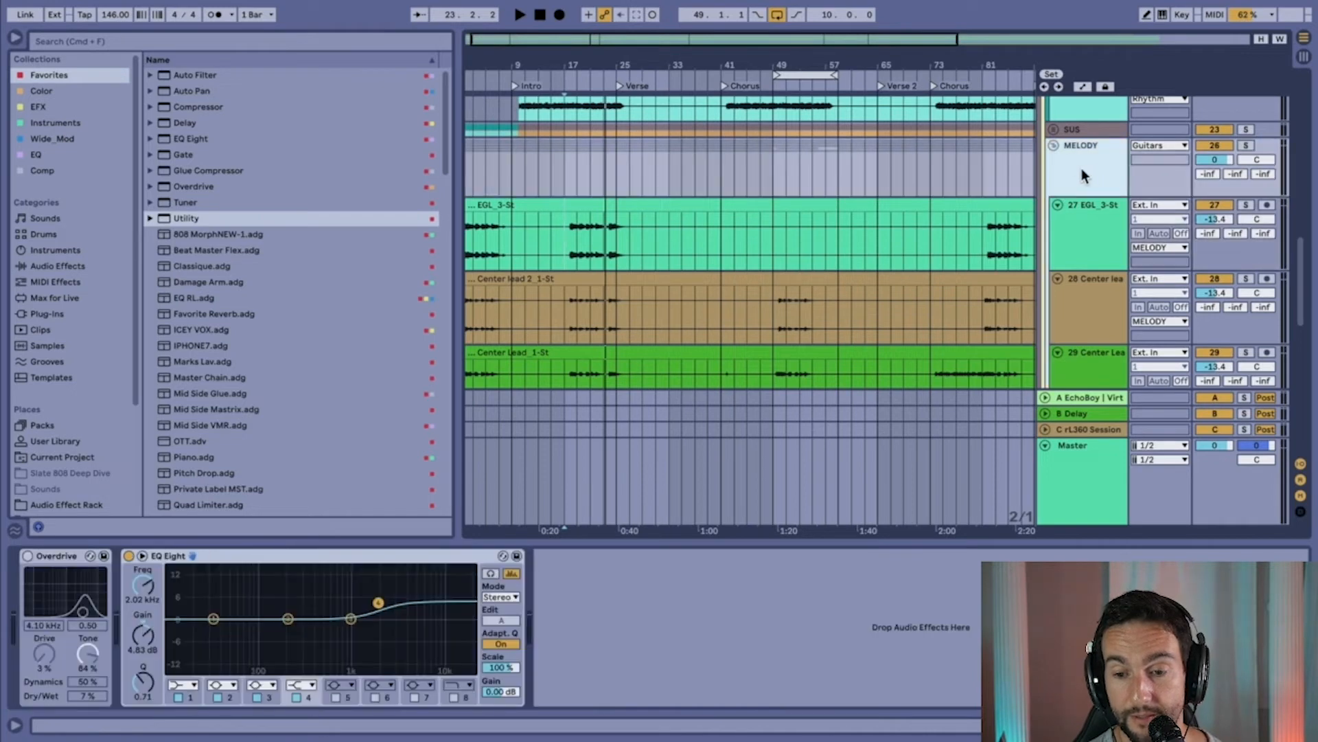
{"action": "left_click", "coordinate": [1052, 145]}
{"action": "scroll", "coordinate": [1072, 208], "scroll_direction": "down", "scroll_amount": 2}
{"action": "left_click", "coordinate": [1082, 170]}
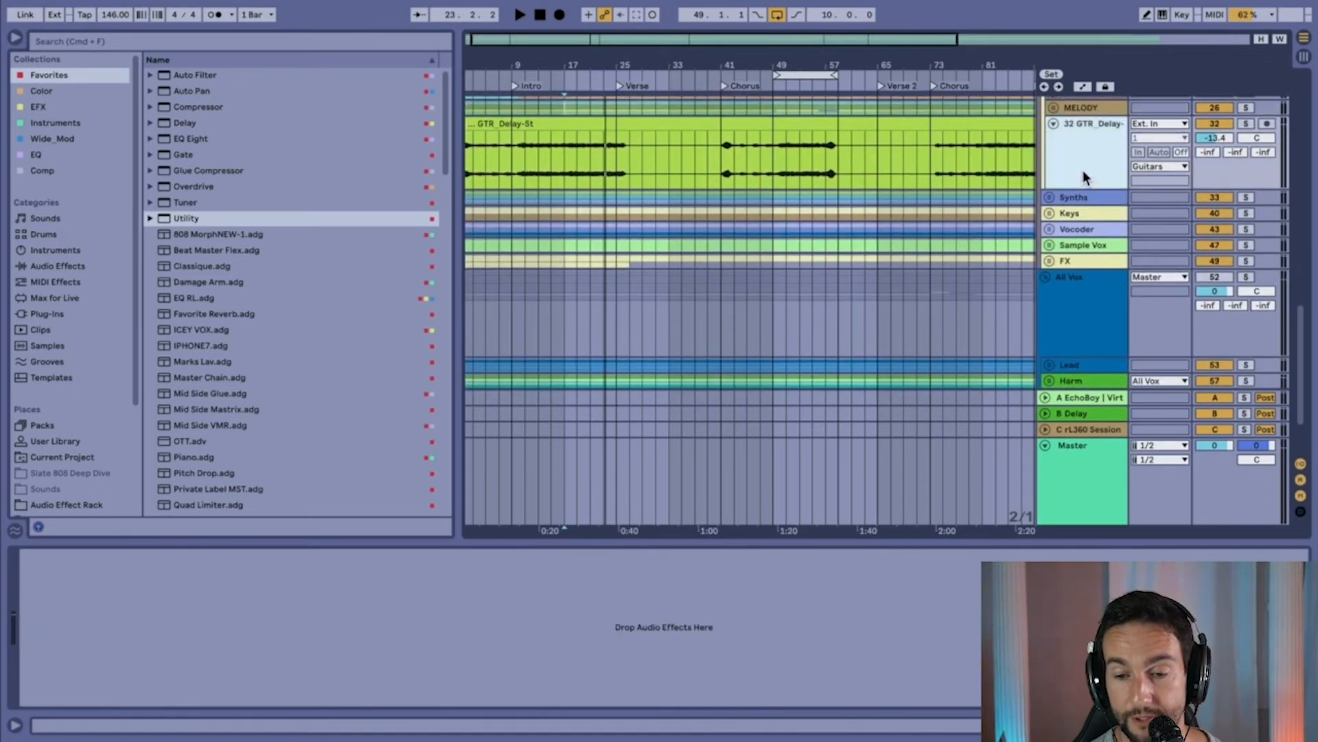
{"action": "scroll", "coordinate": [1082, 170], "scroll_direction": "down", "scroll_amount": 1}
{"action": "scroll", "coordinate": [1077, 171], "scroll_direction": "up", "scroll_amount": 1}
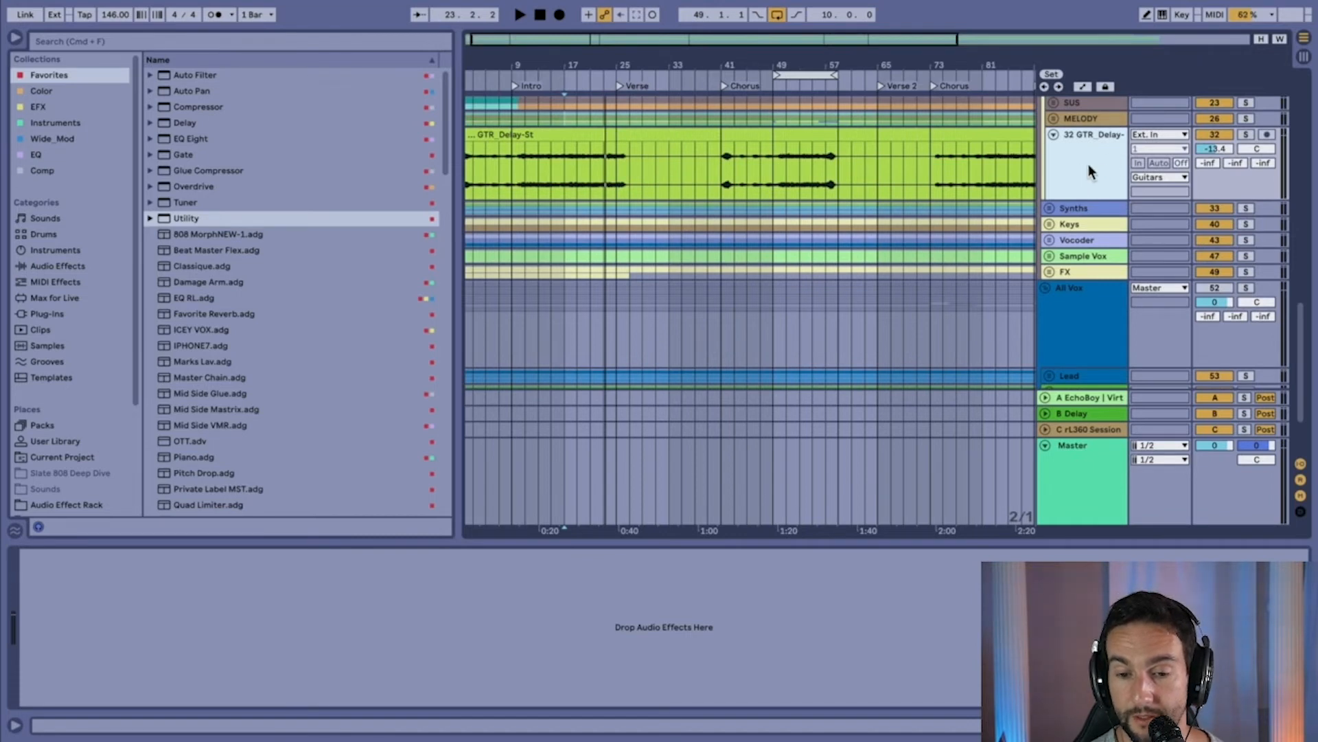
{"action": "scroll", "coordinate": [1086, 159], "scroll_direction": "up", "scroll_amount": 1}
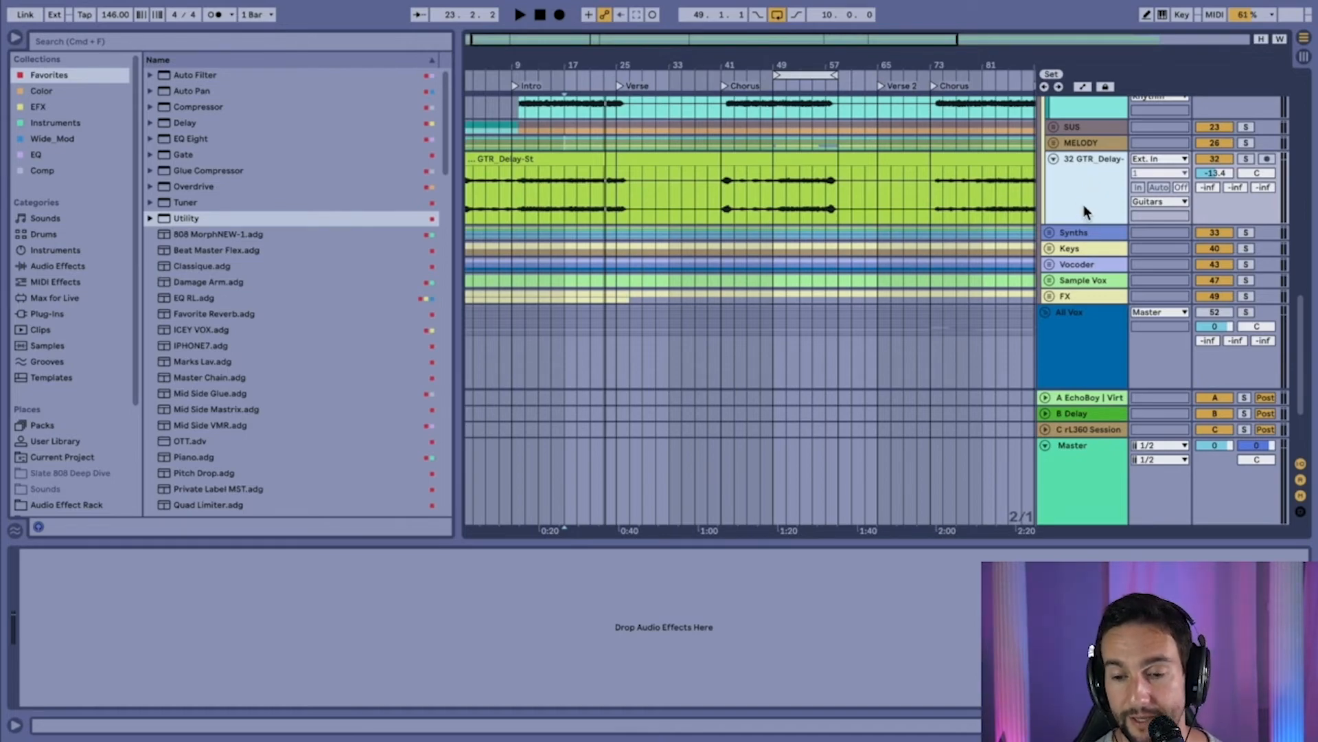
- Collapse the Guitars group and expand the Synths group
{"action": "scroll", "coordinate": [1083, 205], "scroll_direction": "down", "scroll_amount": 2}
{"action": "scroll", "coordinate": [1077, 199], "scroll_direction": "up", "scroll_amount": 5}
{"action": "scroll", "coordinate": [1067, 190], "scroll_direction": "up", "scroll_amount": 5}
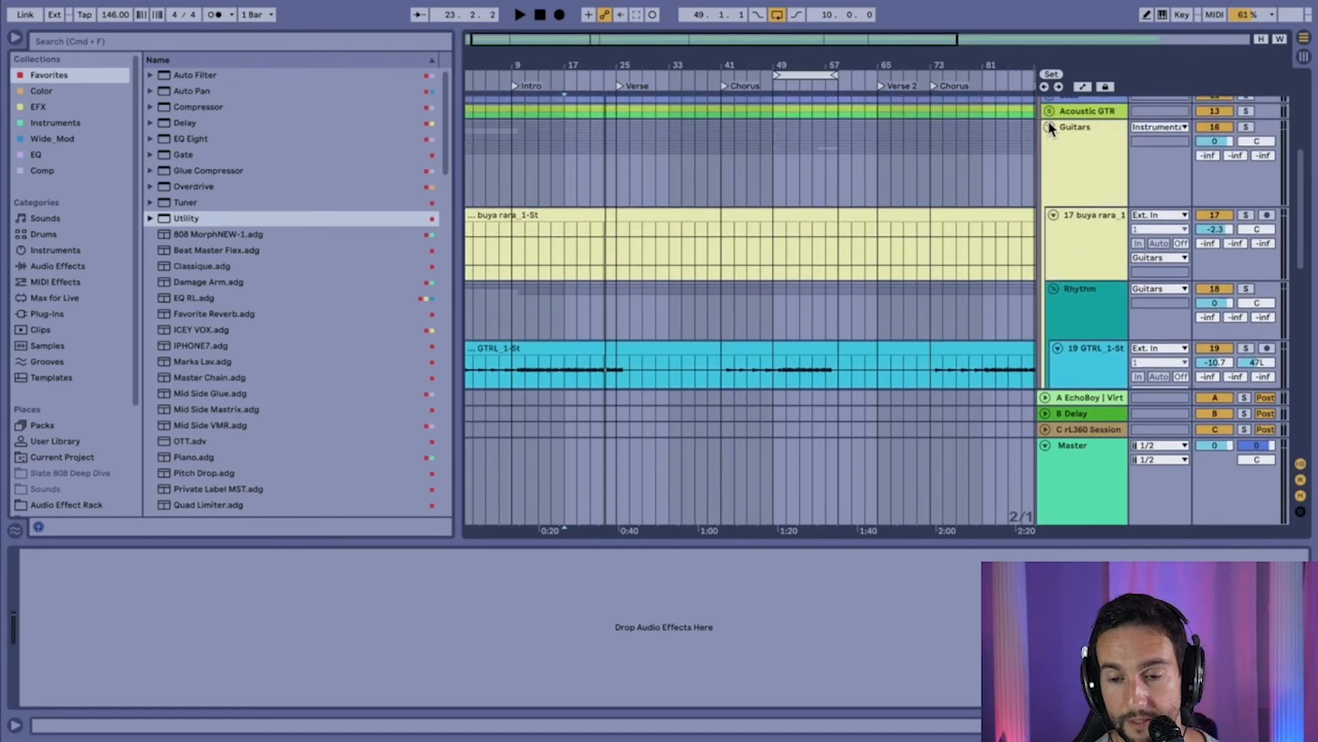
{"action": "left_click", "coordinate": [1050, 127]}
{"action": "left_click", "coordinate": [1049, 171]}
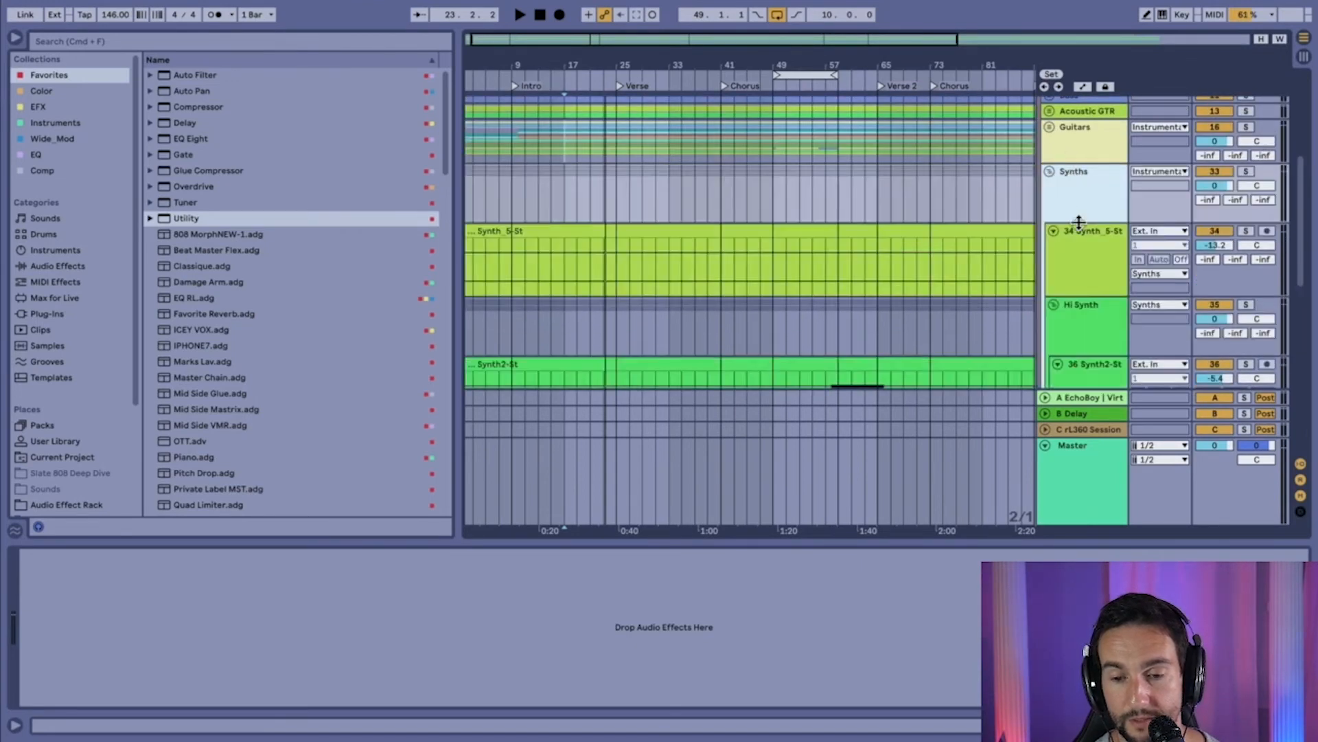
- Play the song from bar 9 and solo the Arp_1-St track in the Synths group, showing its device chain
{"action": "scroll", "coordinate": [1079, 221], "scroll_direction": "down", "scroll_amount": 5}
{"action": "key", "text": "w"}
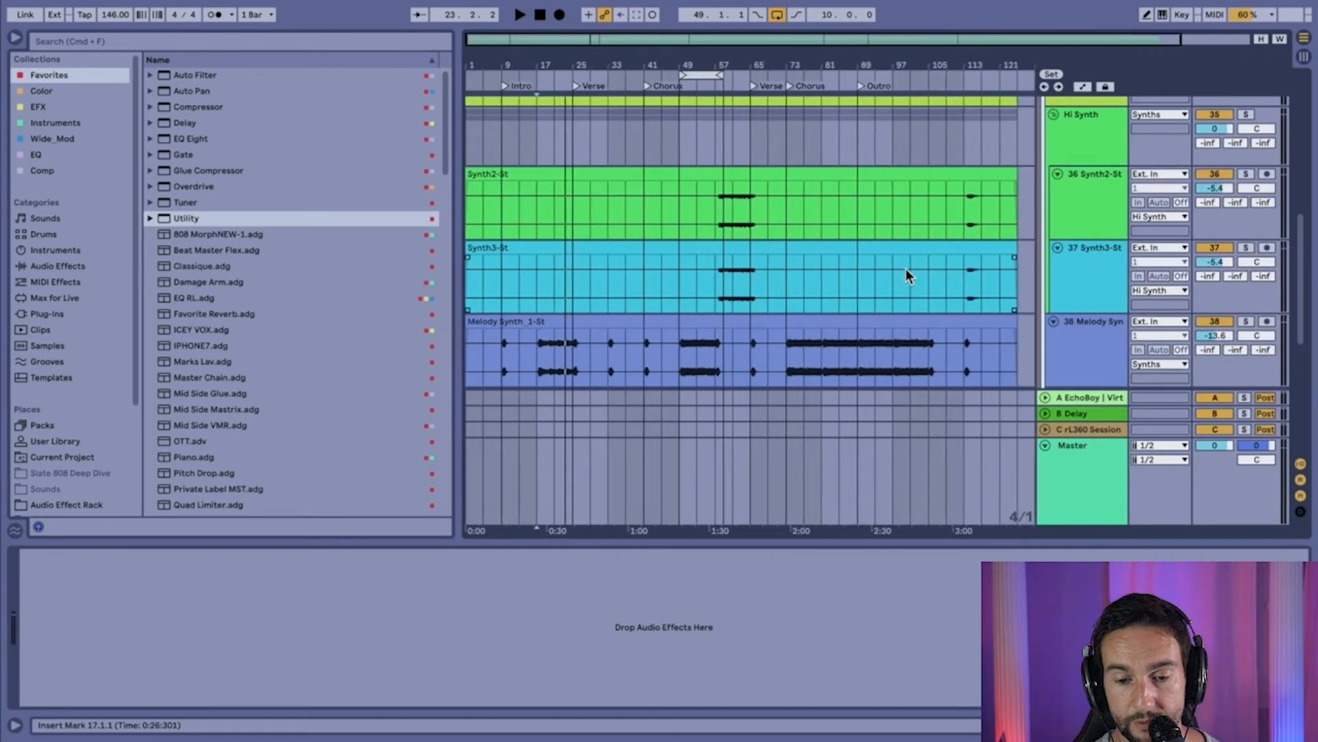
{"action": "scroll", "coordinate": [907, 276], "scroll_direction": "down", "scroll_amount": 3}
{"action": "left_click", "coordinate": [503, 363]}
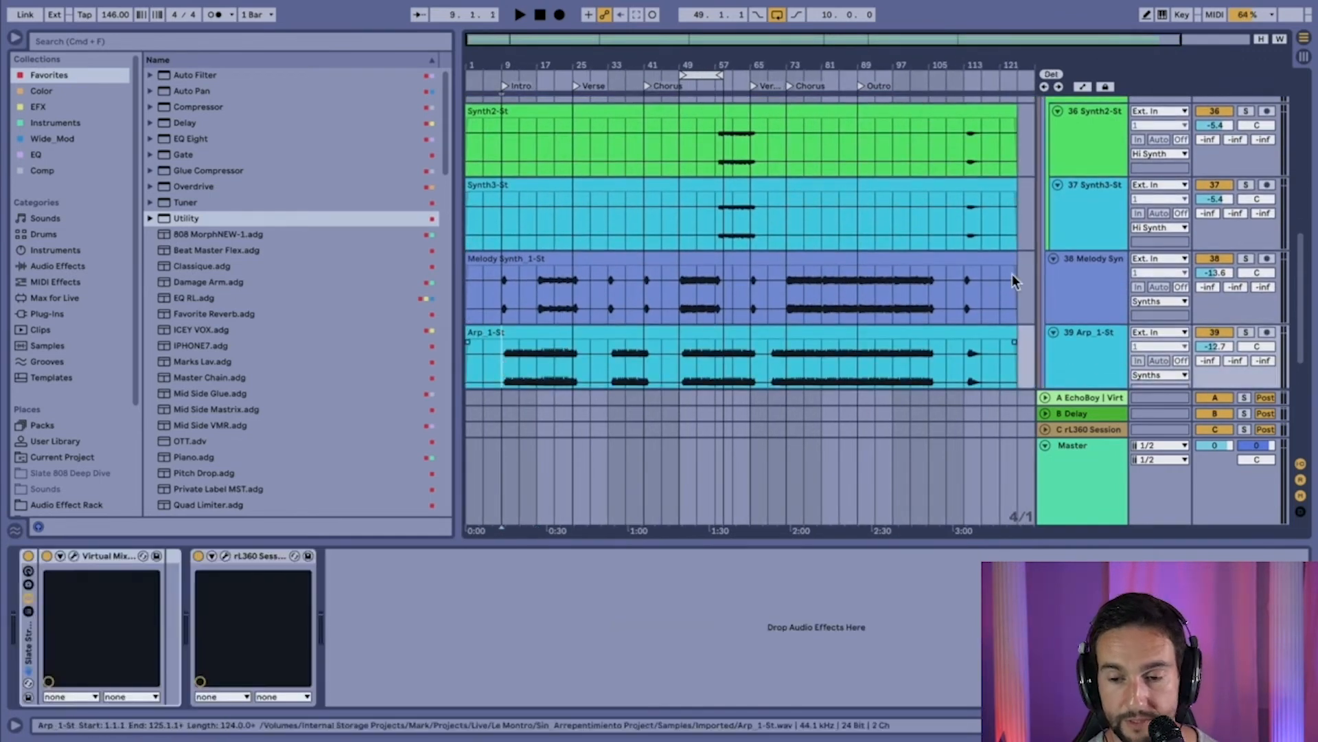
{"action": "key", "text": "space"}
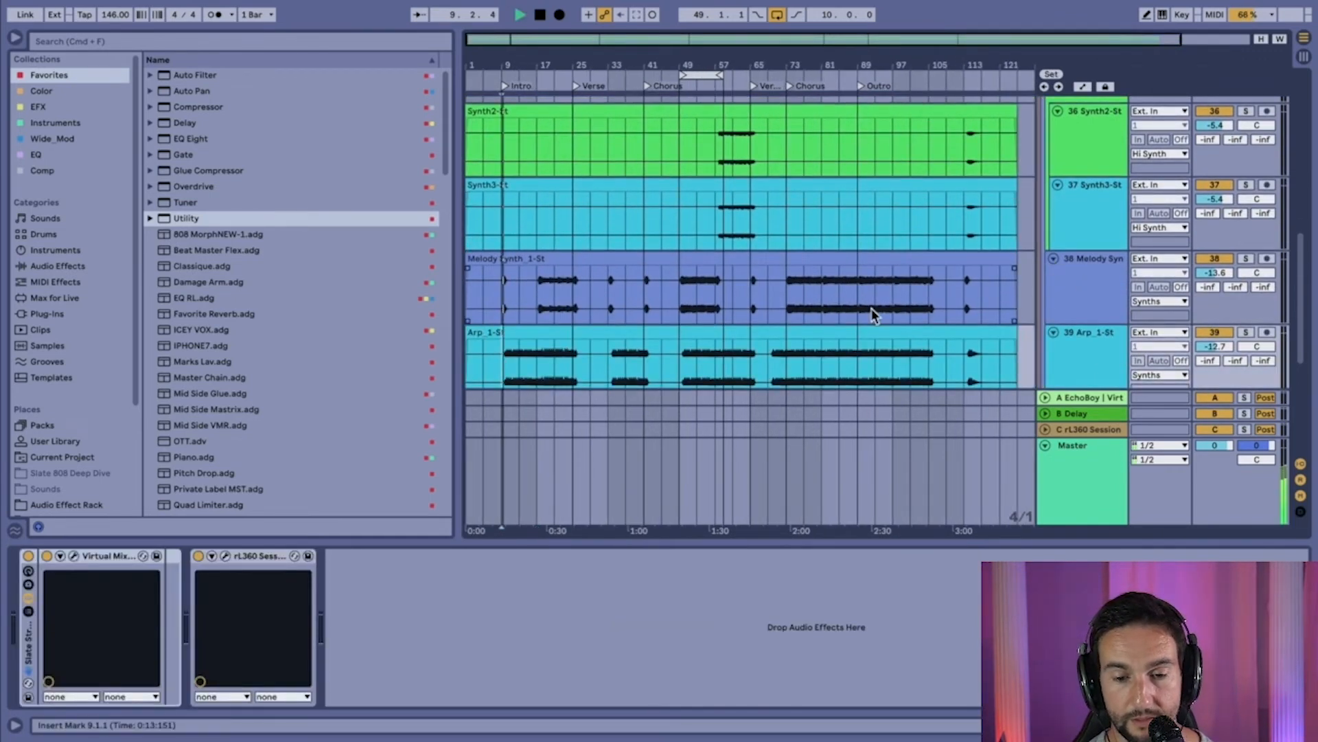
{"action": "scroll", "coordinate": [891, 335], "scroll_direction": "down", "scroll_amount": 2}
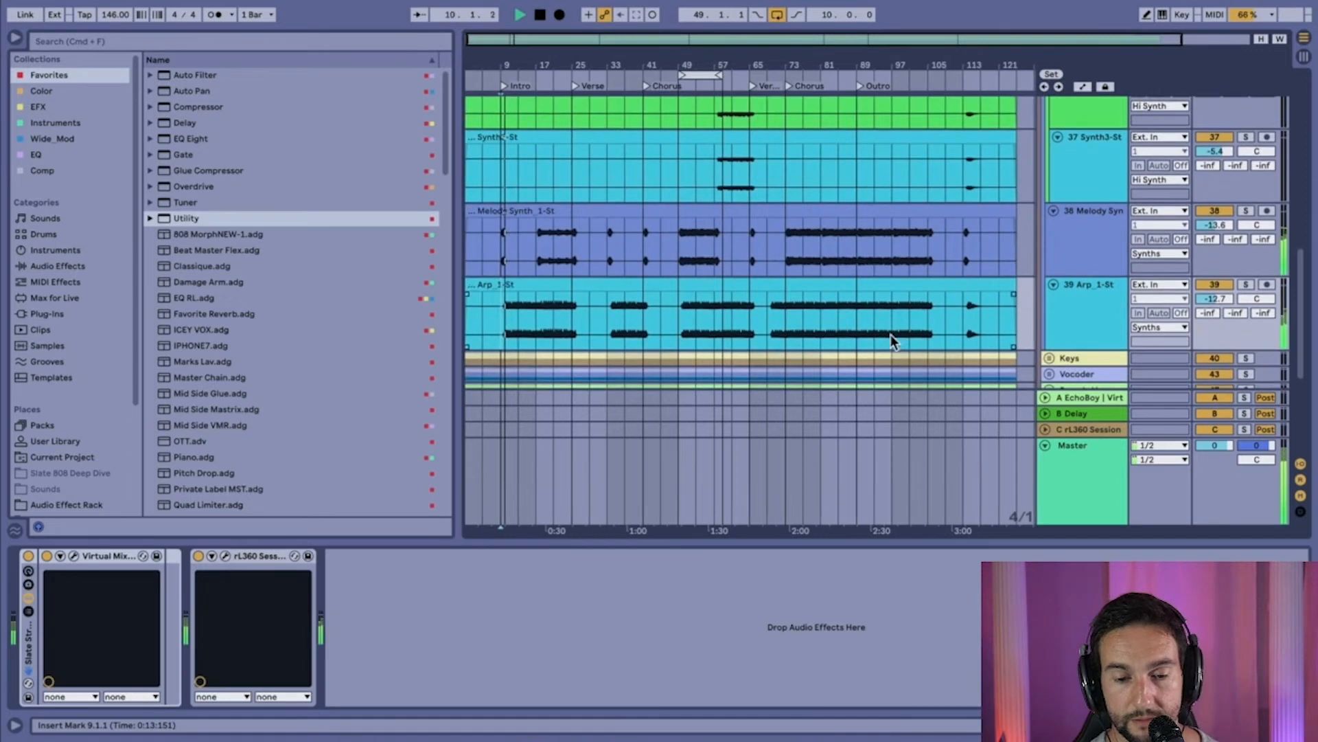
{"action": "left_click", "coordinate": [1245, 285]}
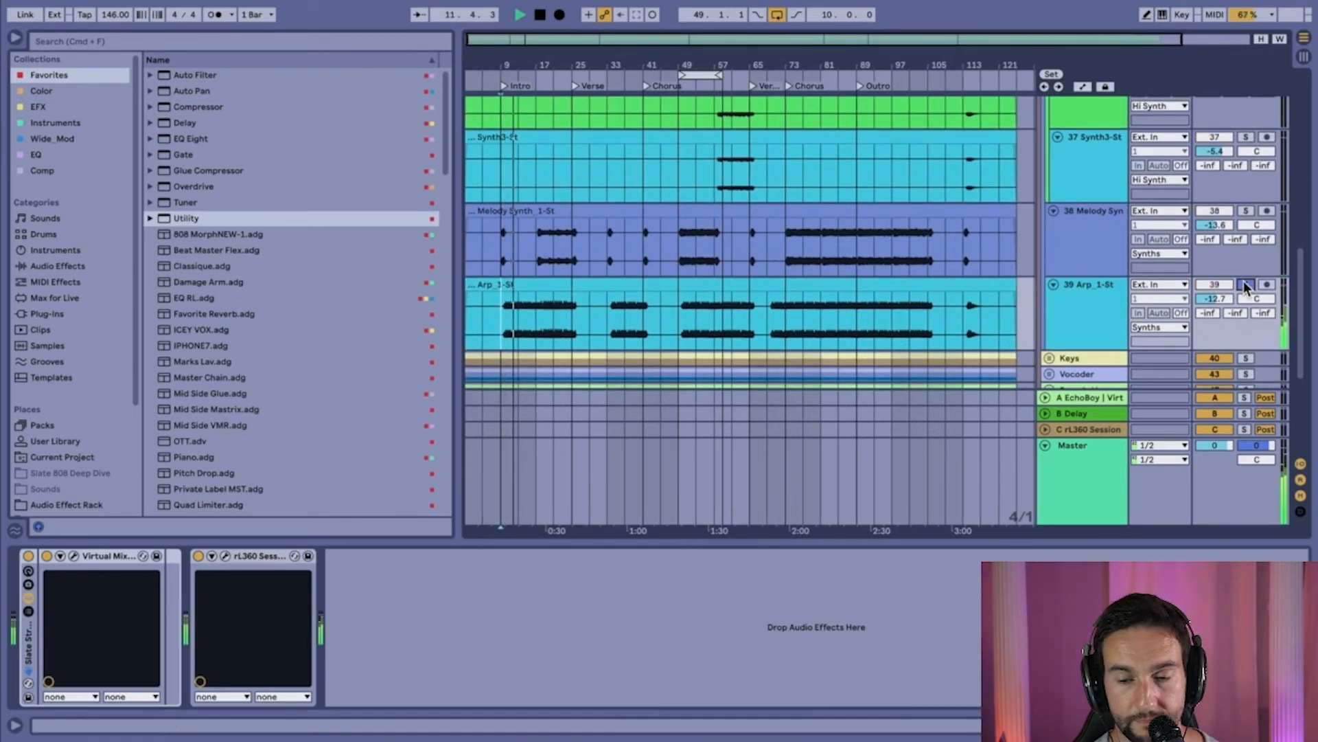
{"action": "left_click", "coordinate": [1086, 318]}
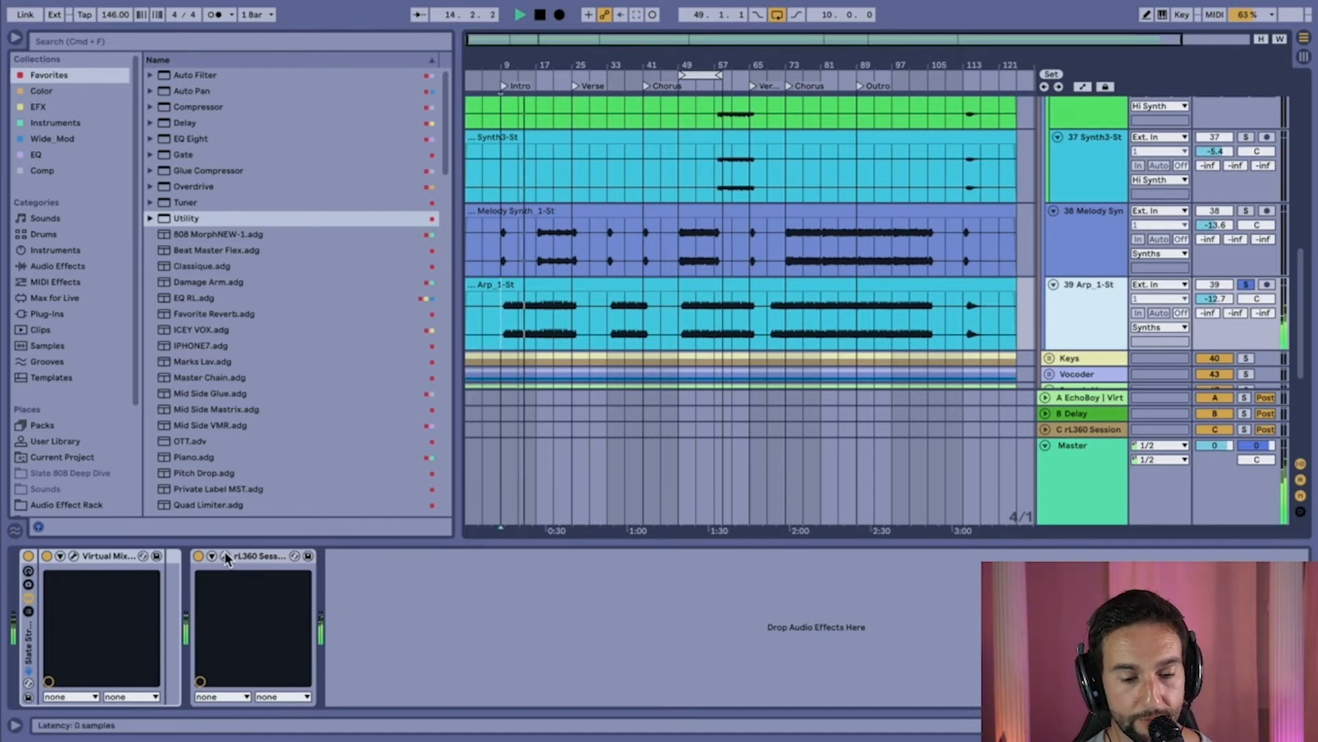
- Stop playback, open the Virtual Mix Rack interface on Arp_1-St clear of the device chain, and select the rL360 Session device
{"action": "left_click", "coordinate": [73, 556]}
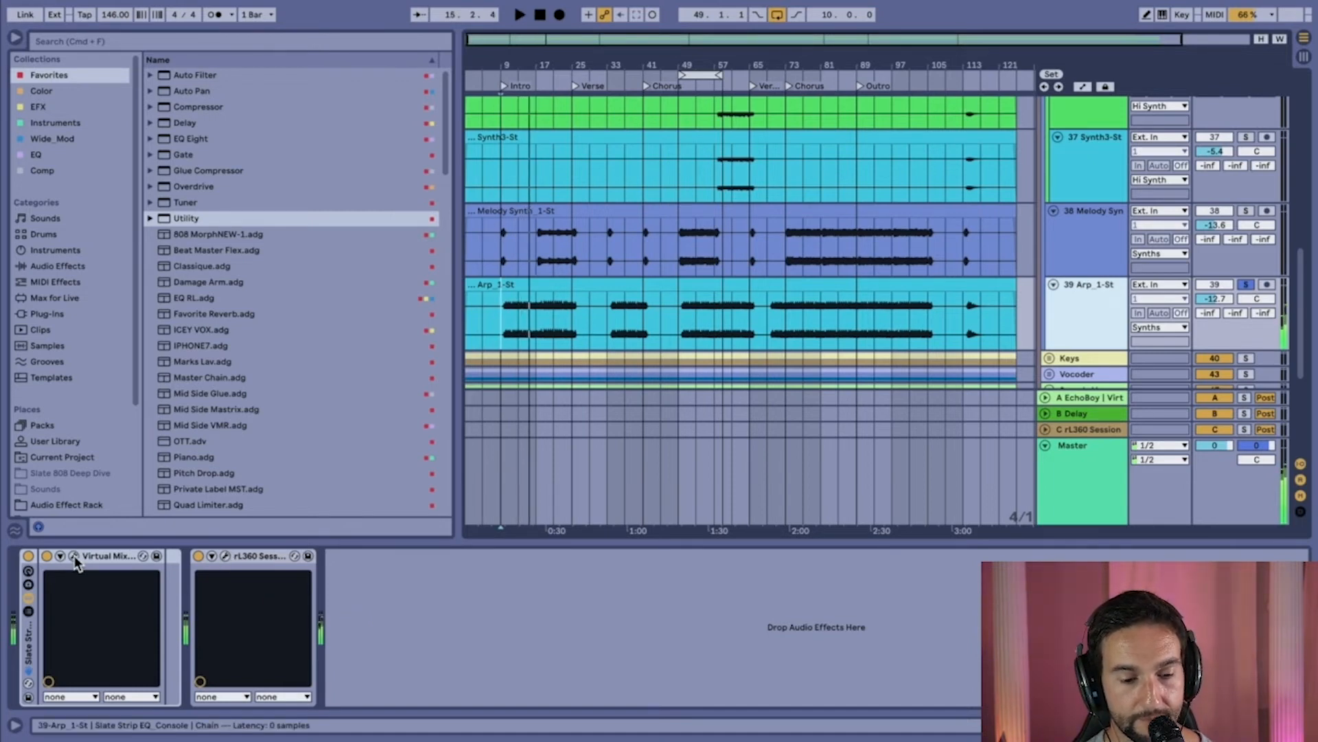
{"action": "left_click_drag", "start_coordinate": [418, 255], "coordinate": [362, 48]}
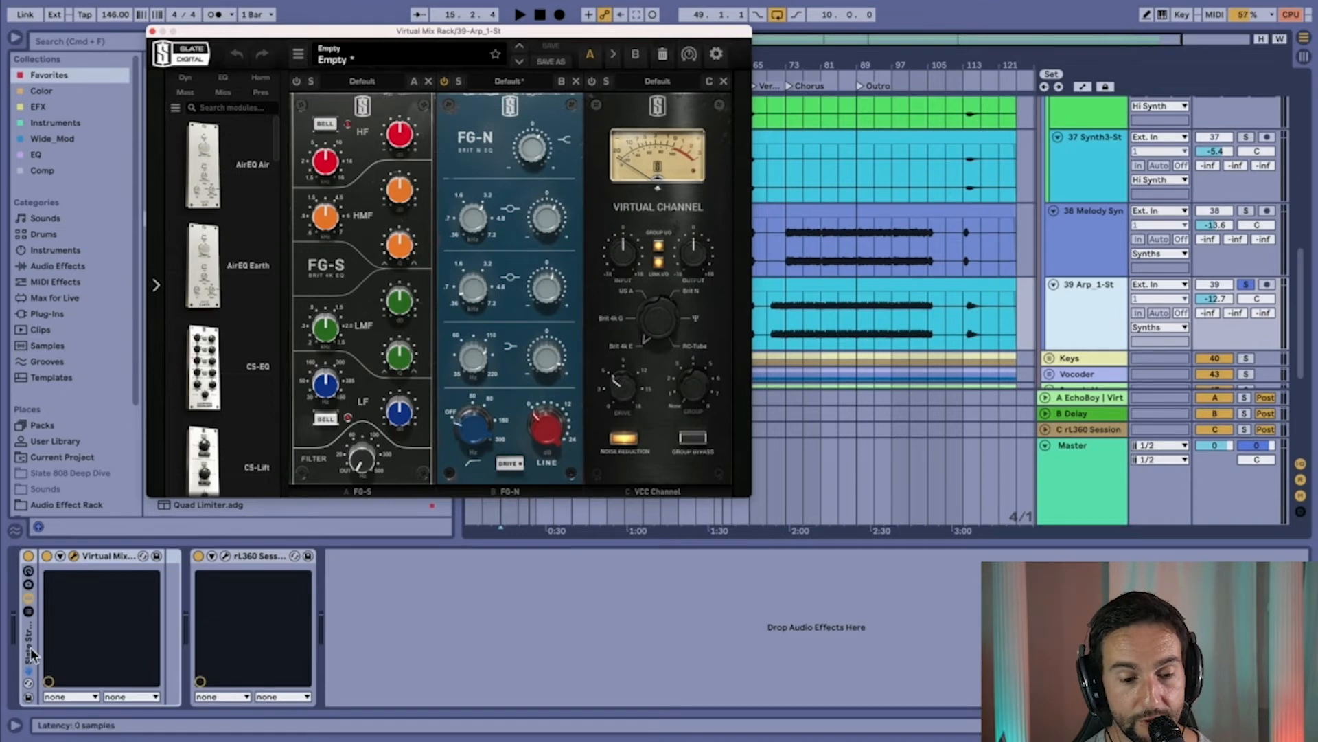
{"action": "left_click", "coordinate": [380, 626]}
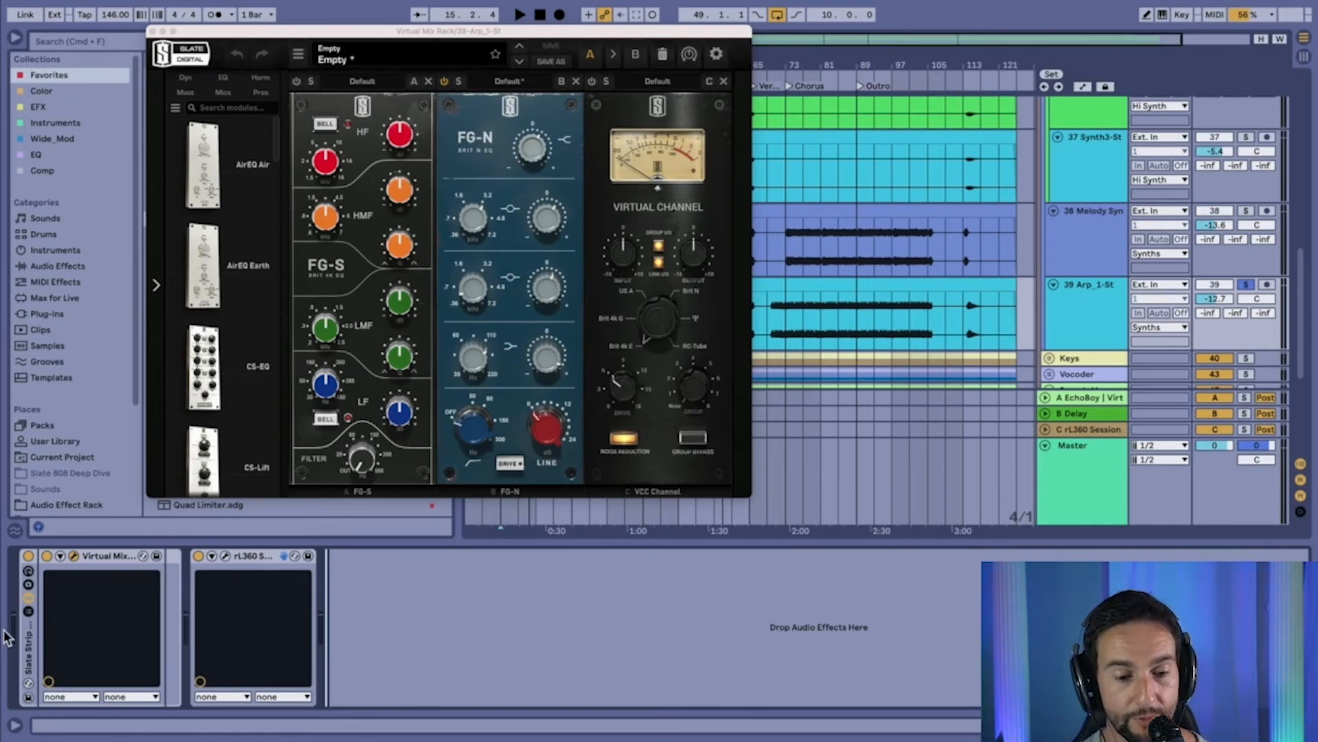
{"action": "left_click", "coordinate": [29, 648]}
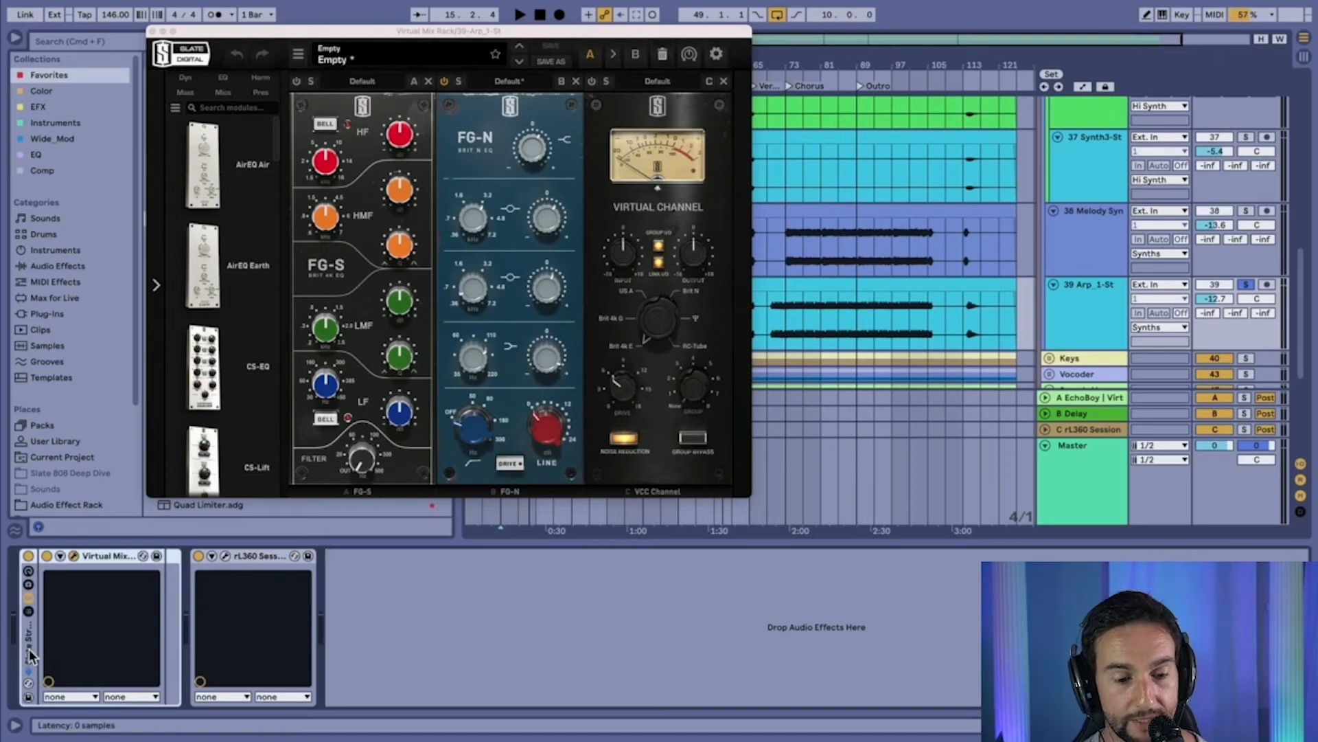
{"action": "left_click", "coordinate": [266, 557]}
{"action": "left_click", "coordinate": [76, 562]}
{"action": "left_click", "coordinate": [75, 562]}
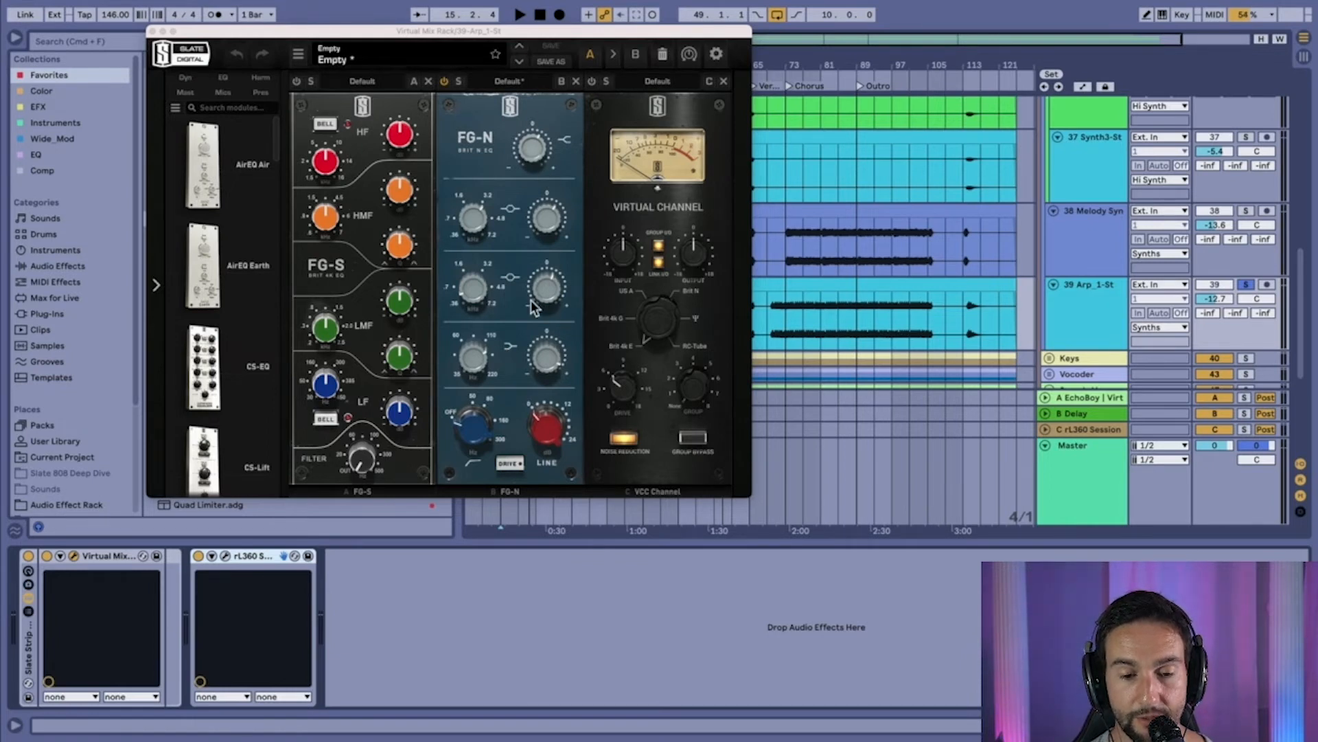
- Play the soloed Arp_1-St from bar 9, comparing the sound with rL360 Session bypassed and re-enabled
{"action": "left_click", "coordinate": [199, 556]}
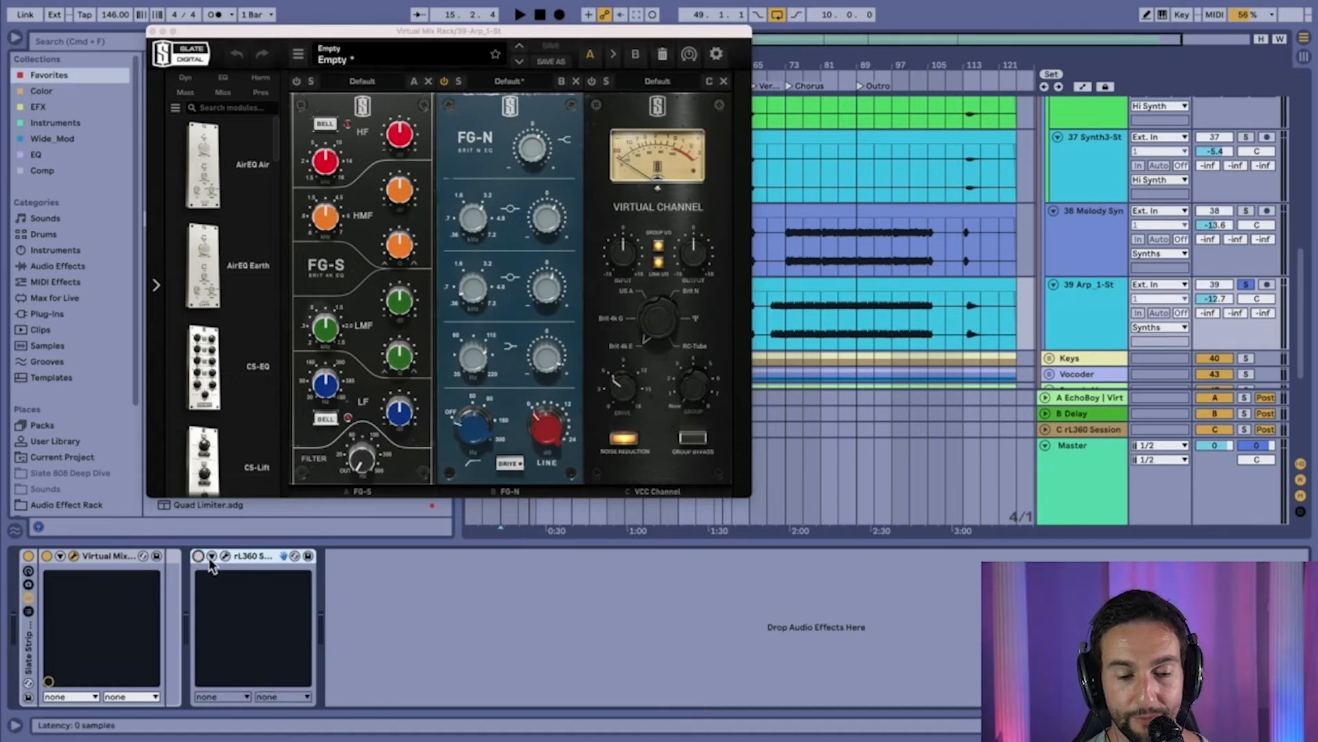
{"action": "key", "text": "space"}
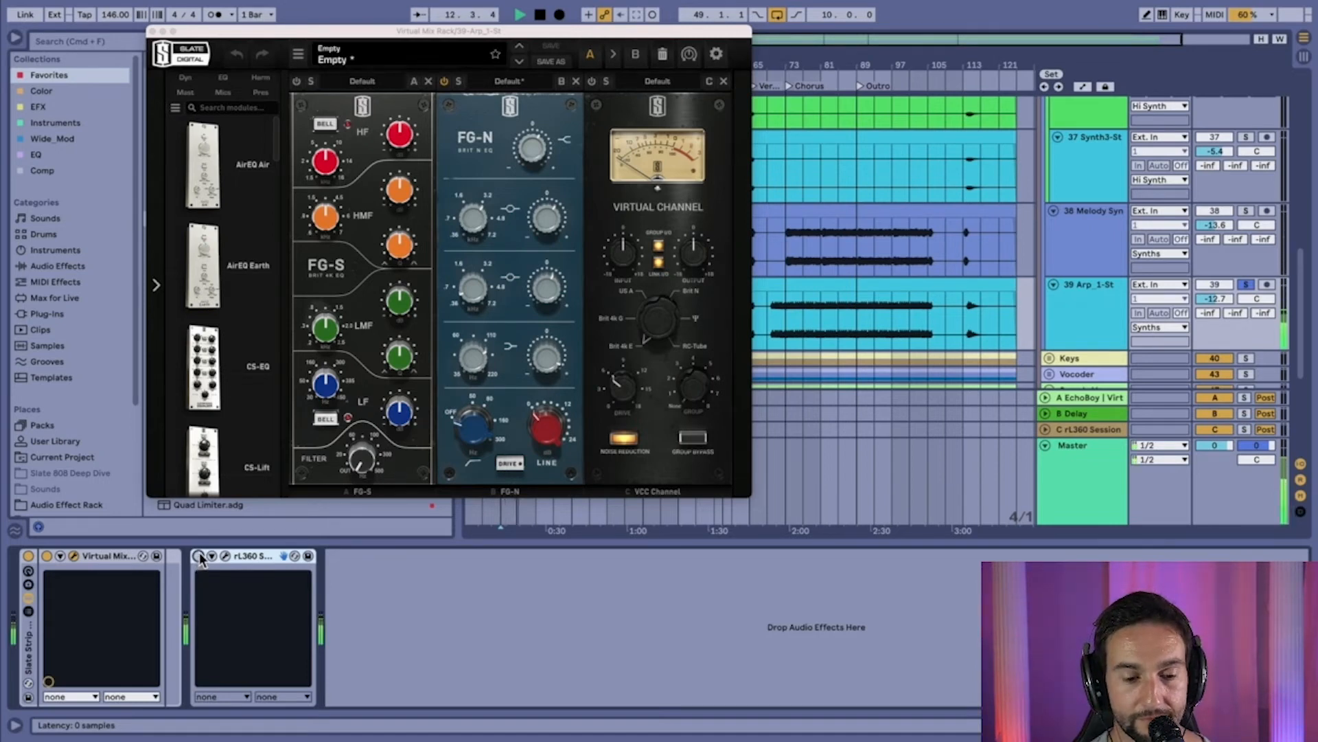
{"action": "left_click", "coordinate": [199, 556]}
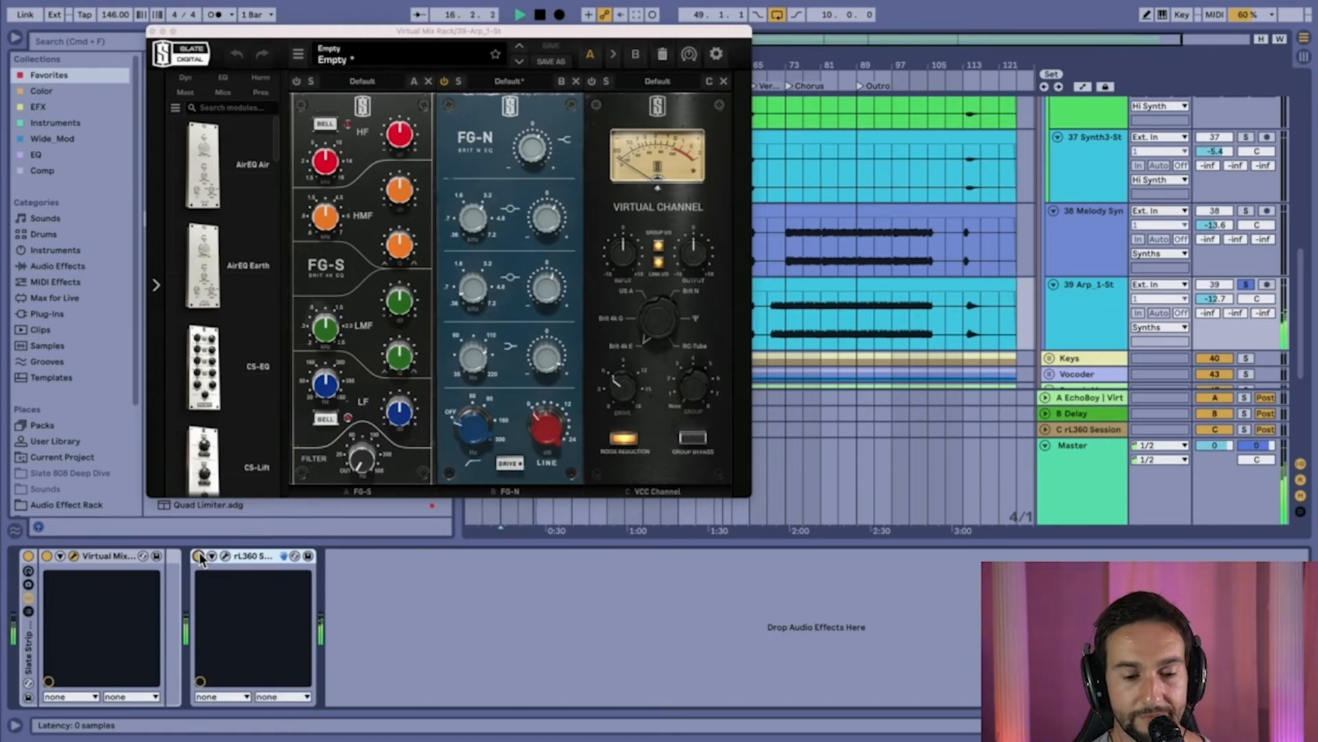
{"action": "left_click", "coordinate": [199, 556]}
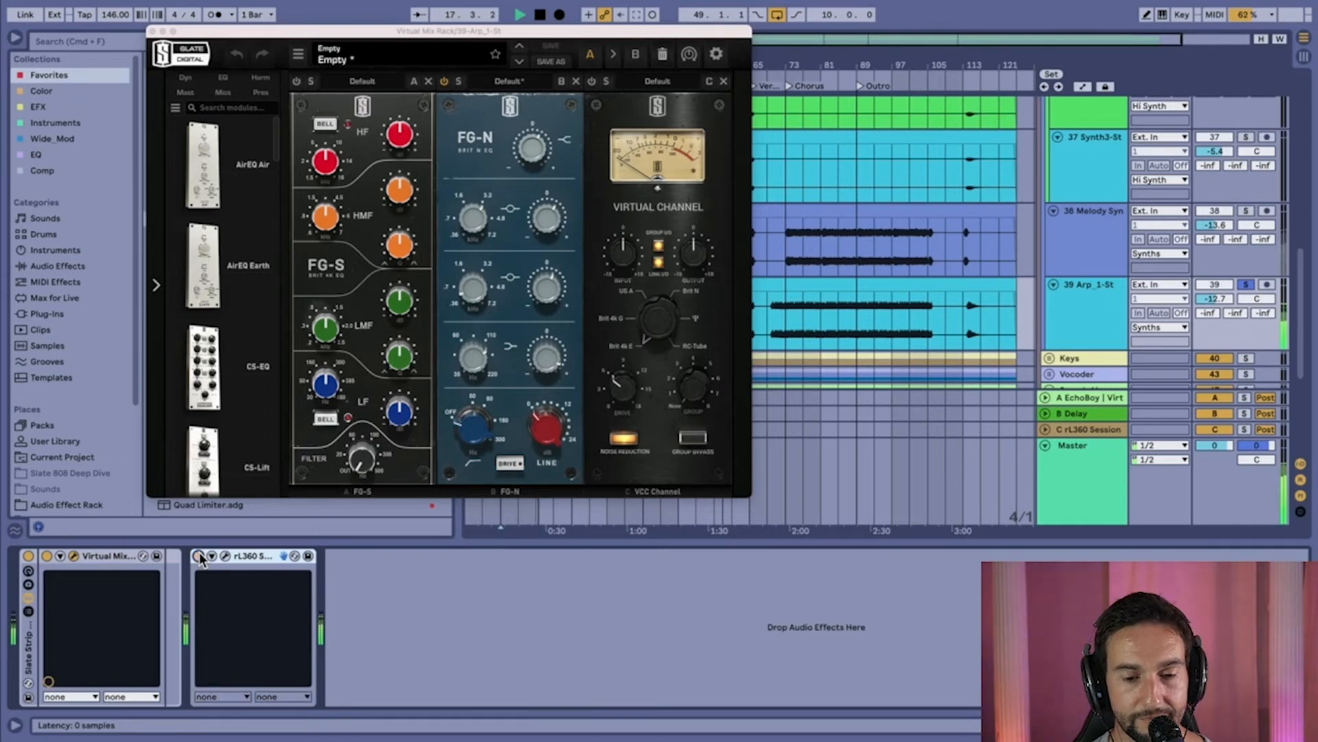
{"action": "left_click", "coordinate": [198, 556]}
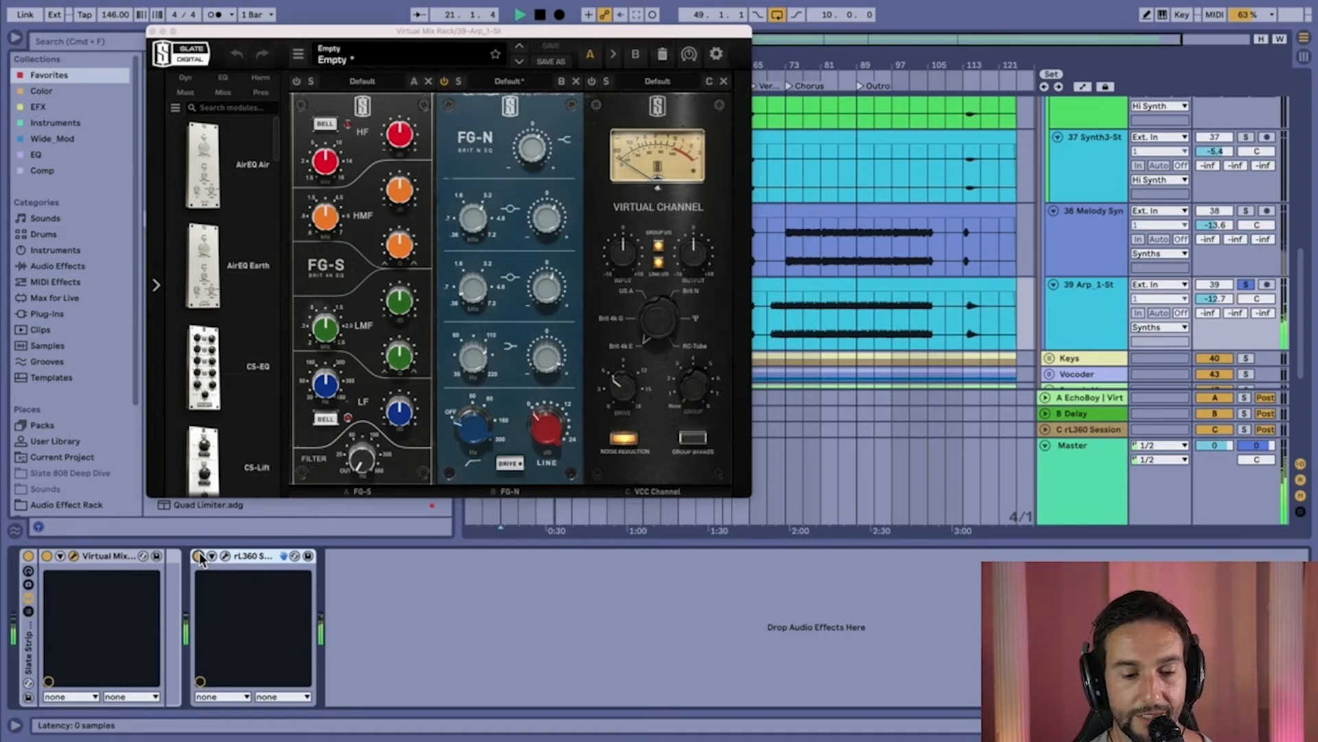
- Stop playback and open the rL360 Session interface on Arp_1-St, placing it beside the Virtual Mix Rack
{"action": "key", "text": "space"}
{"action": "left_click", "coordinate": [225, 556]}
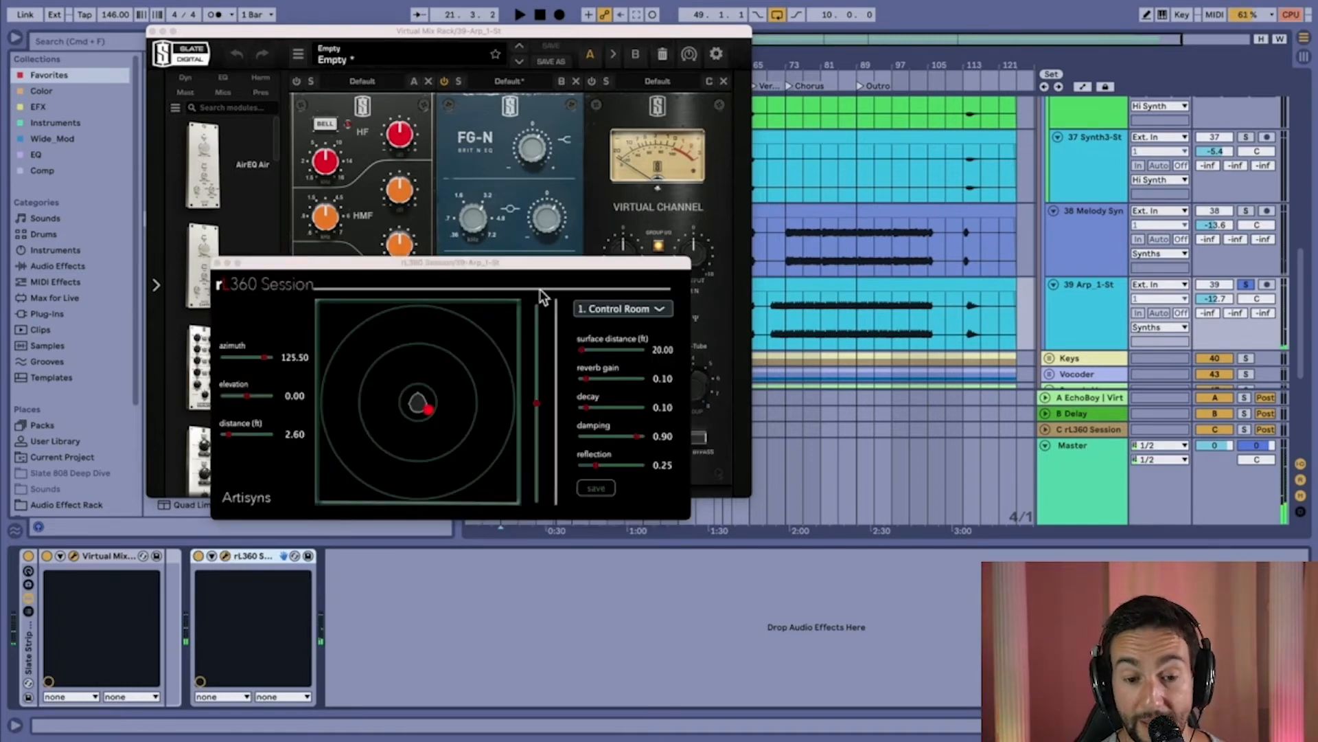
{"action": "left_click_drag", "start_coordinate": [480, 263], "coordinate": [886, 181]}
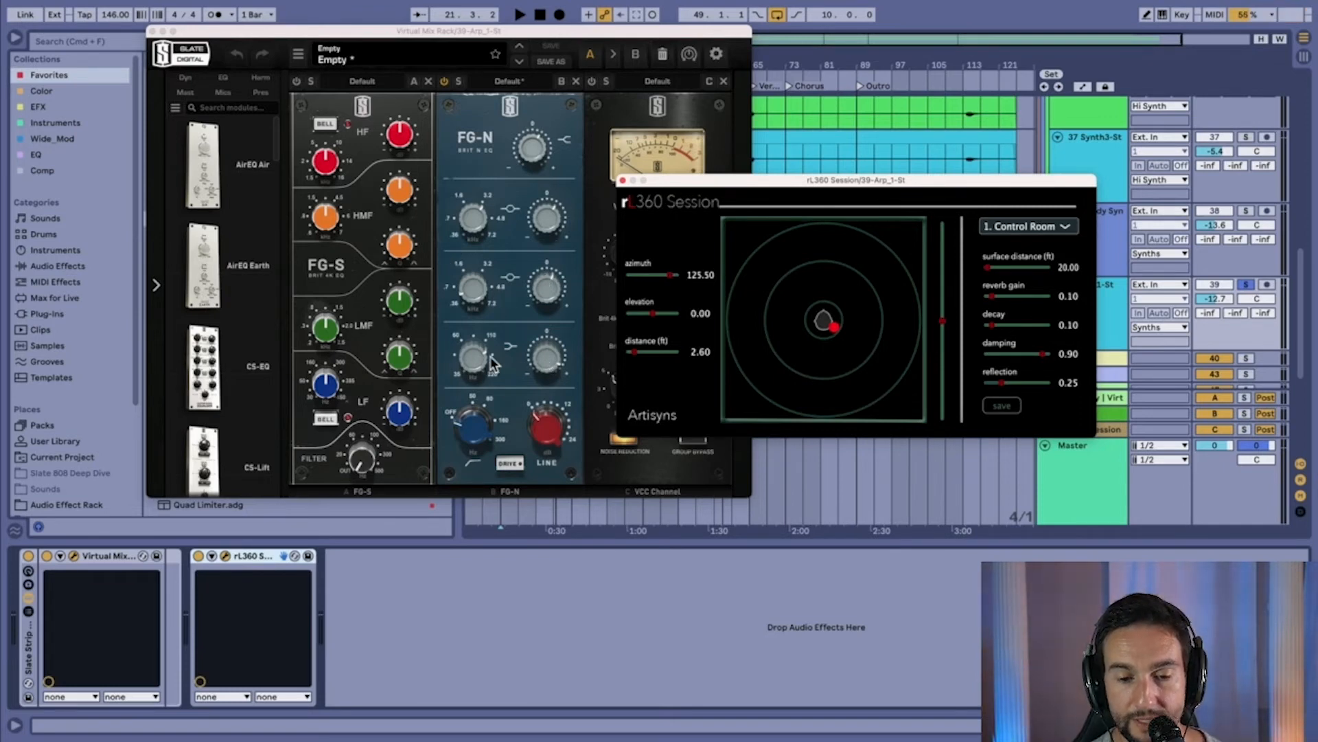
- Play the soloed Arp_1-St and audition the gains of the FG-N's lower and middle bands, resetting them to 0
{"action": "left_click", "coordinate": [552, 360]}
{"action": "key", "text": "space"}
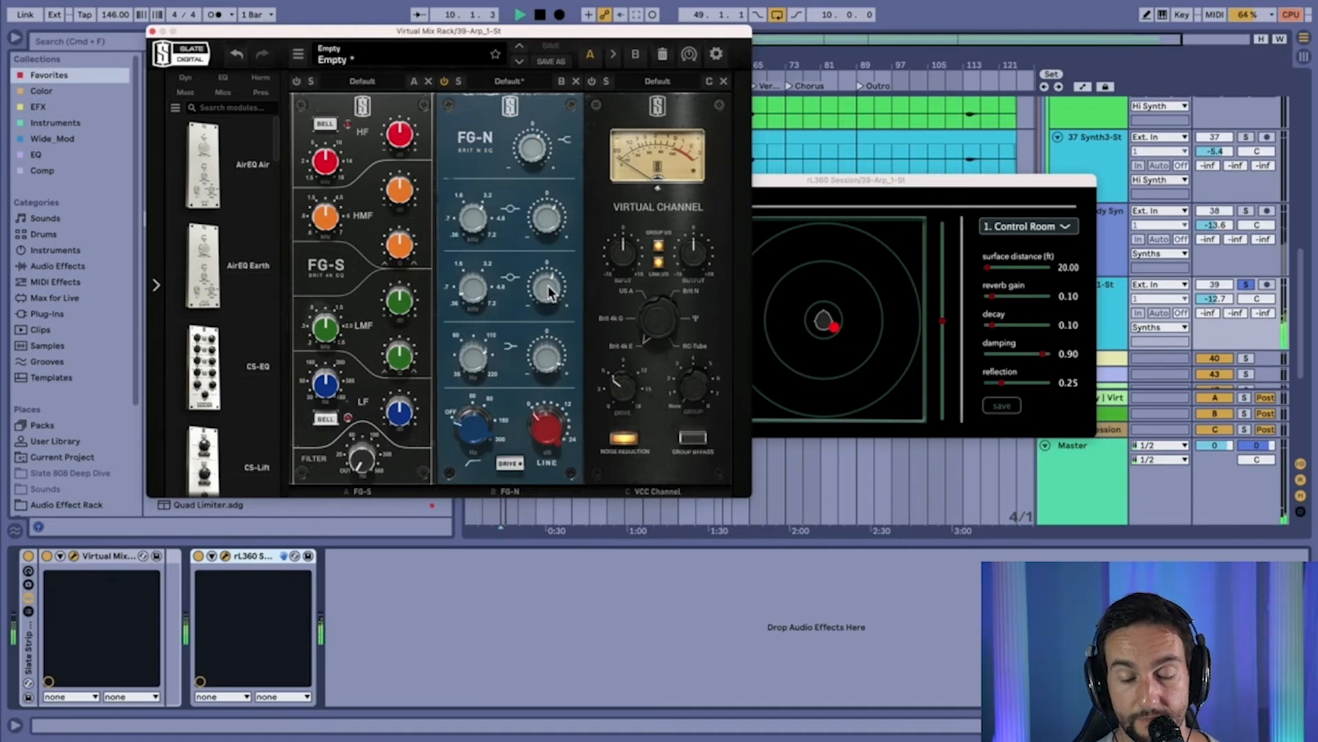
{"action": "double_click", "coordinate": [550, 292]}
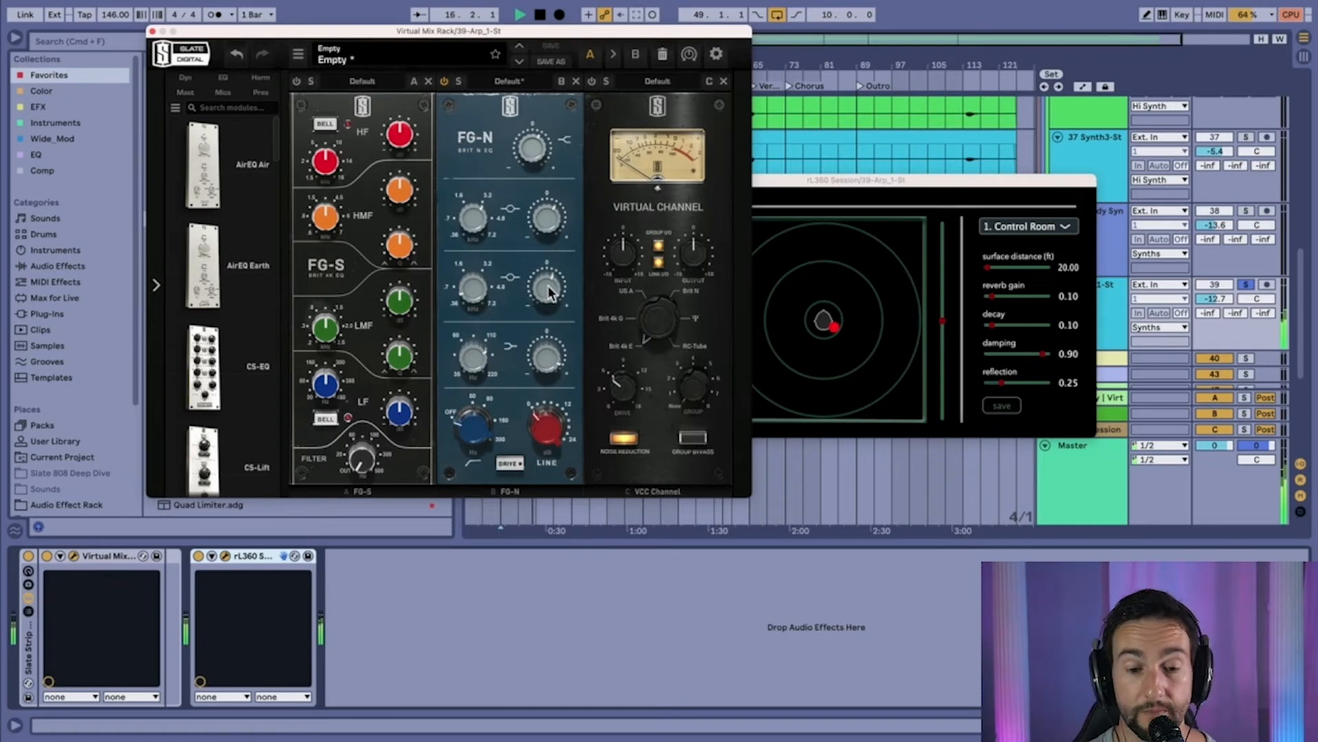
{"action": "mouse_move", "coordinate": [547, 215]}
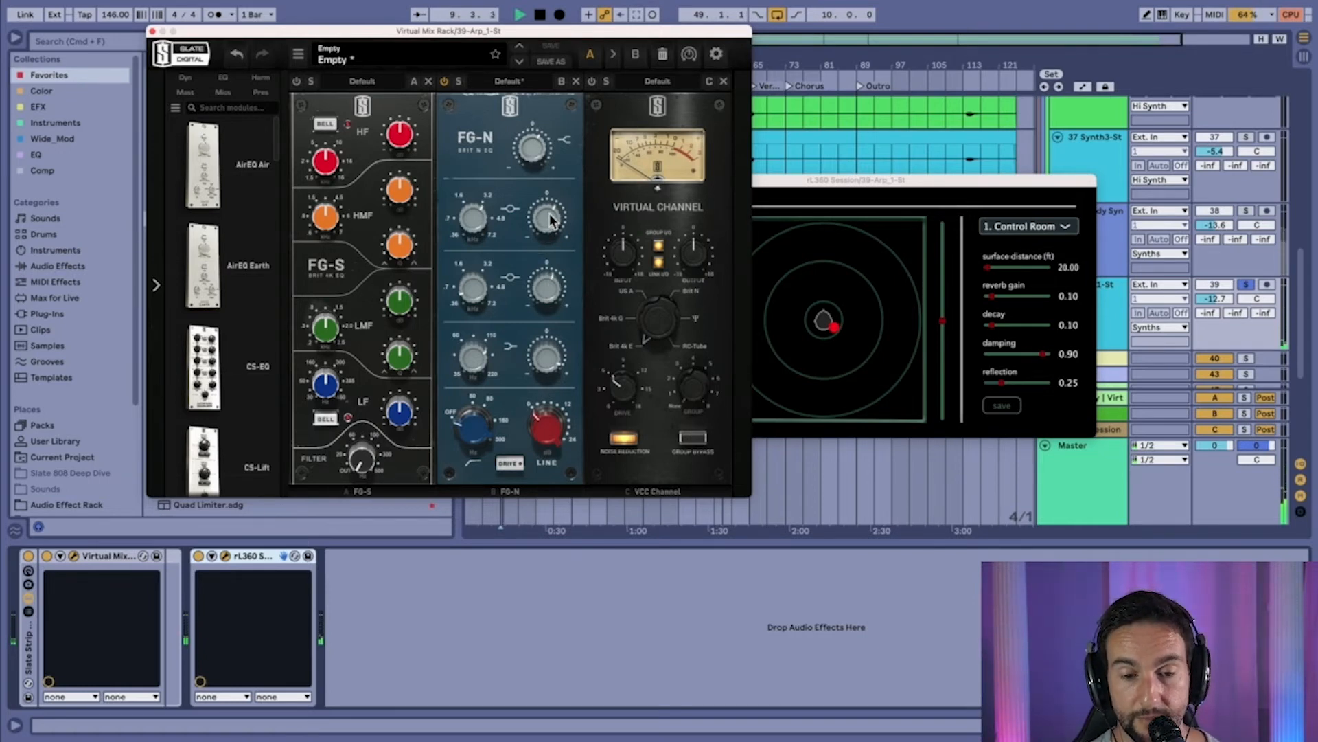
{"action": "double_click", "coordinate": [549, 216]}
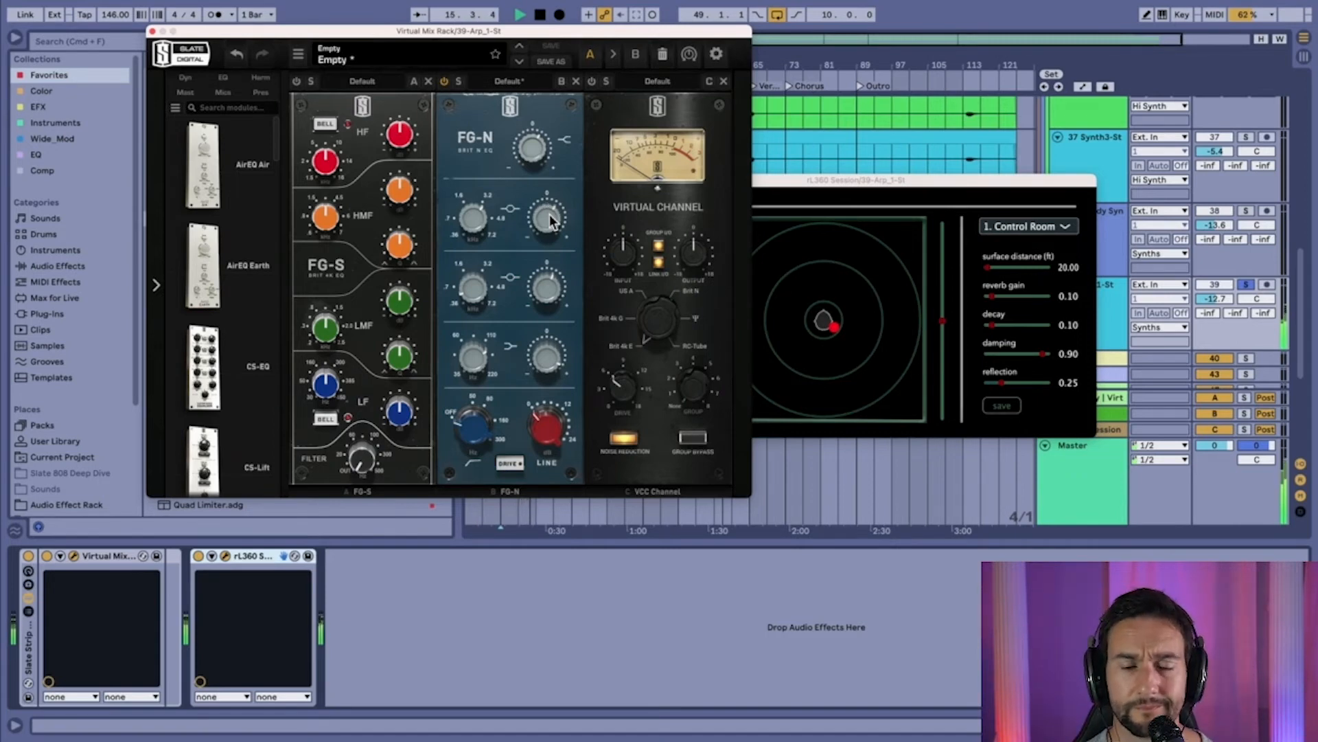
- Replay Arp_1-St to audition the FG-N's high-shelf gain, reset that gain, and stop playback
{"action": "mouse_move", "coordinate": [537, 149]}
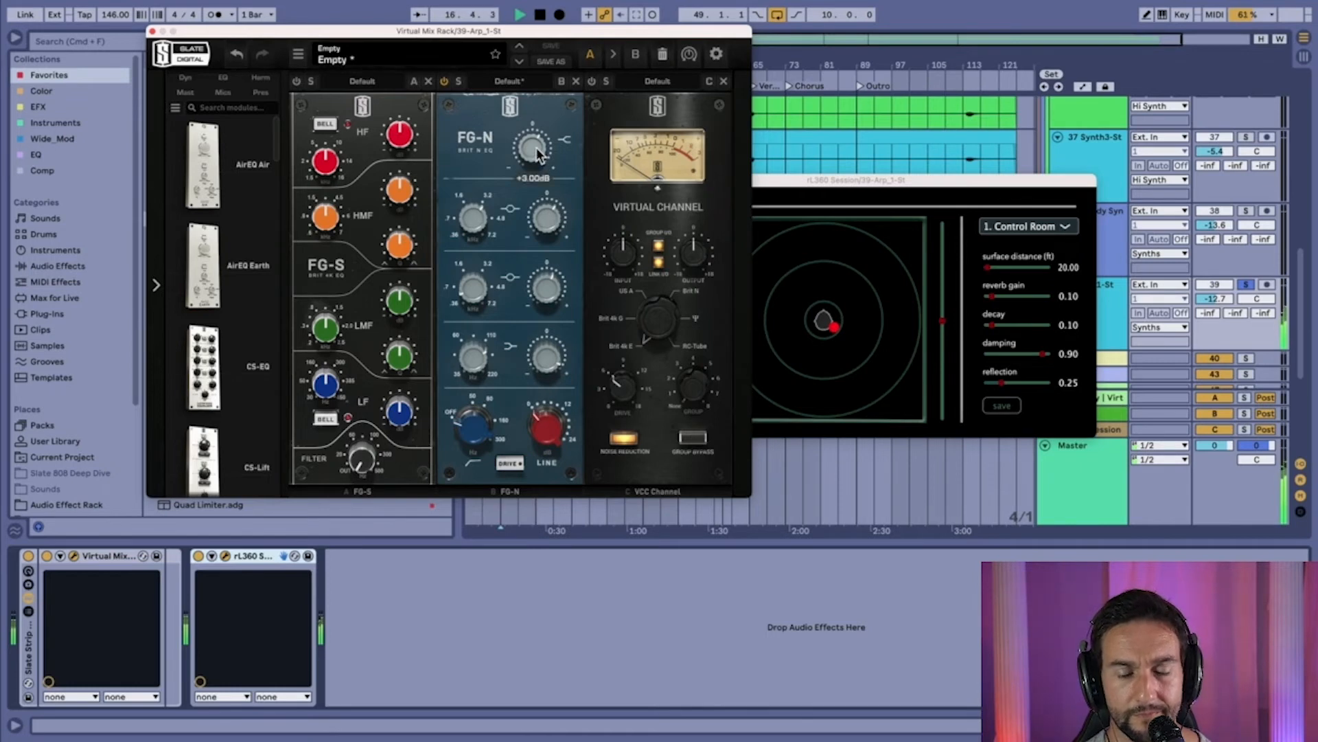
{"action": "key", "text": "space"}
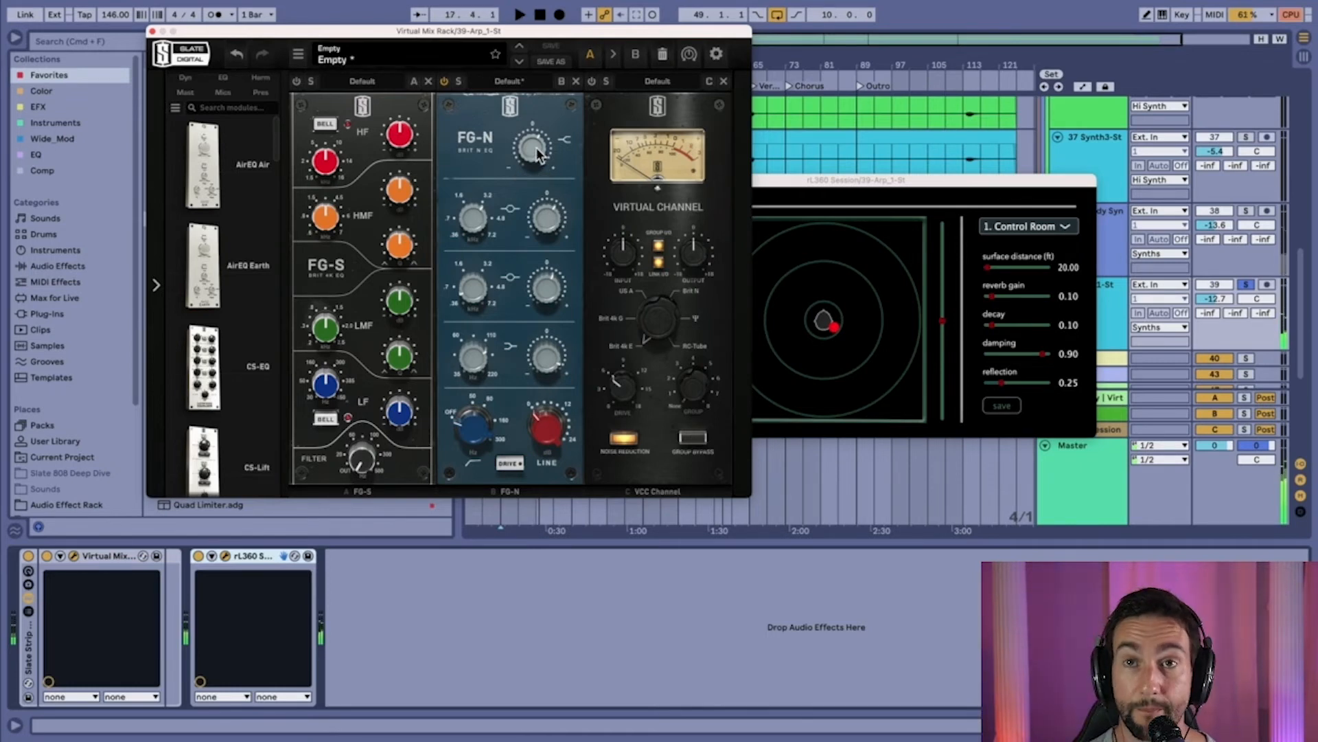
{"action": "key", "text": "space"}
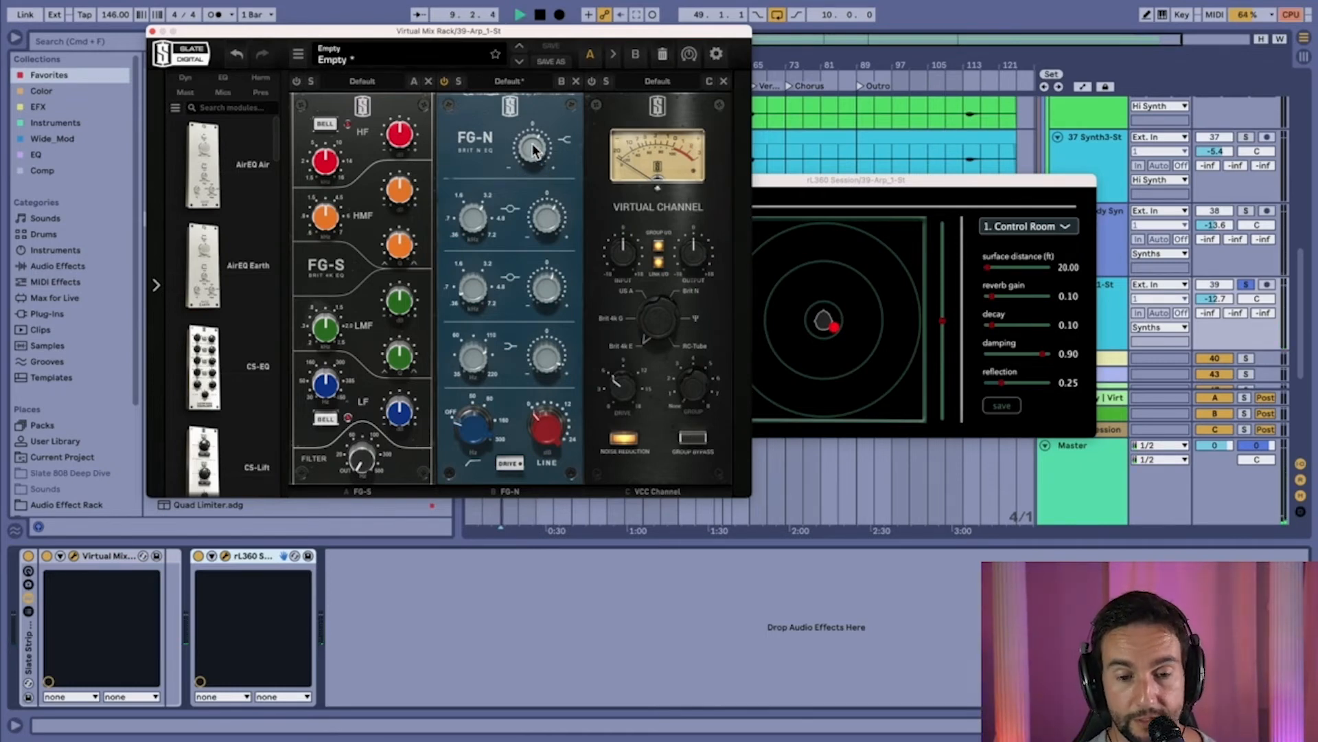
{"action": "double_click", "coordinate": [535, 149]}
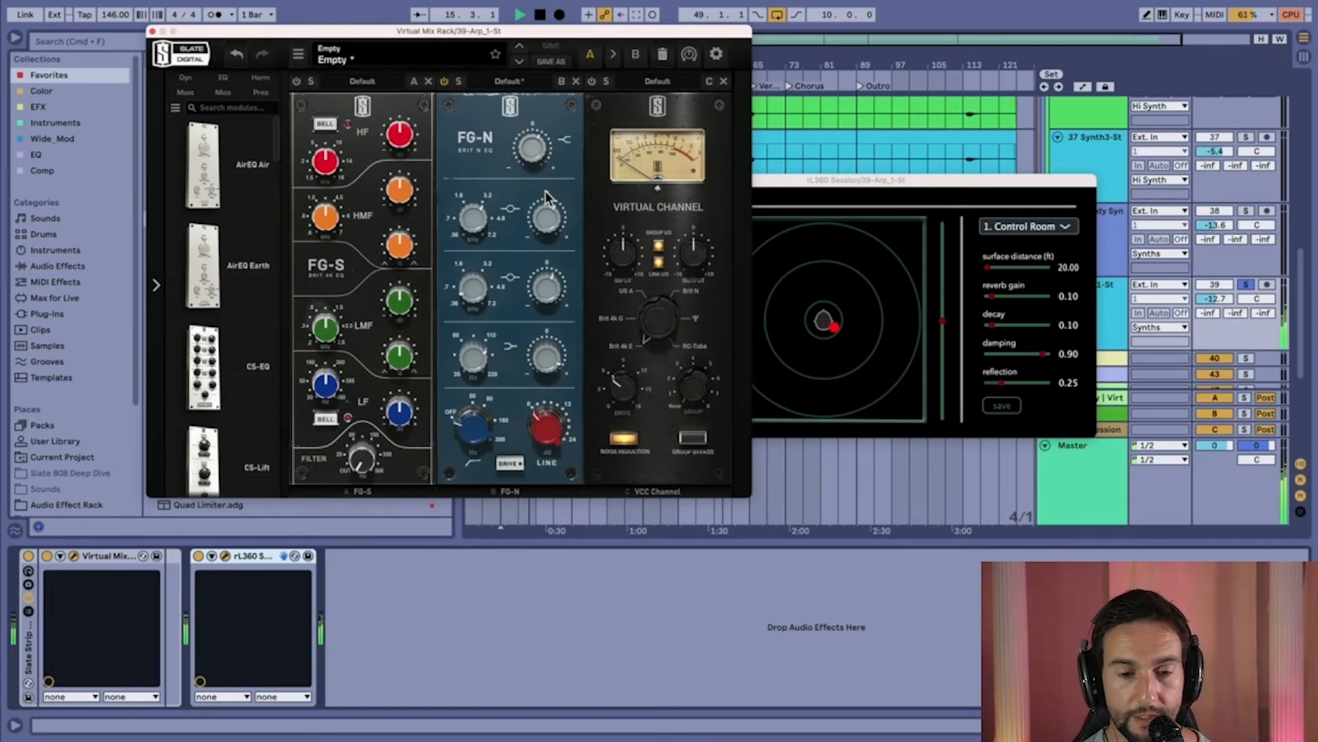
{"action": "key", "text": "space"}
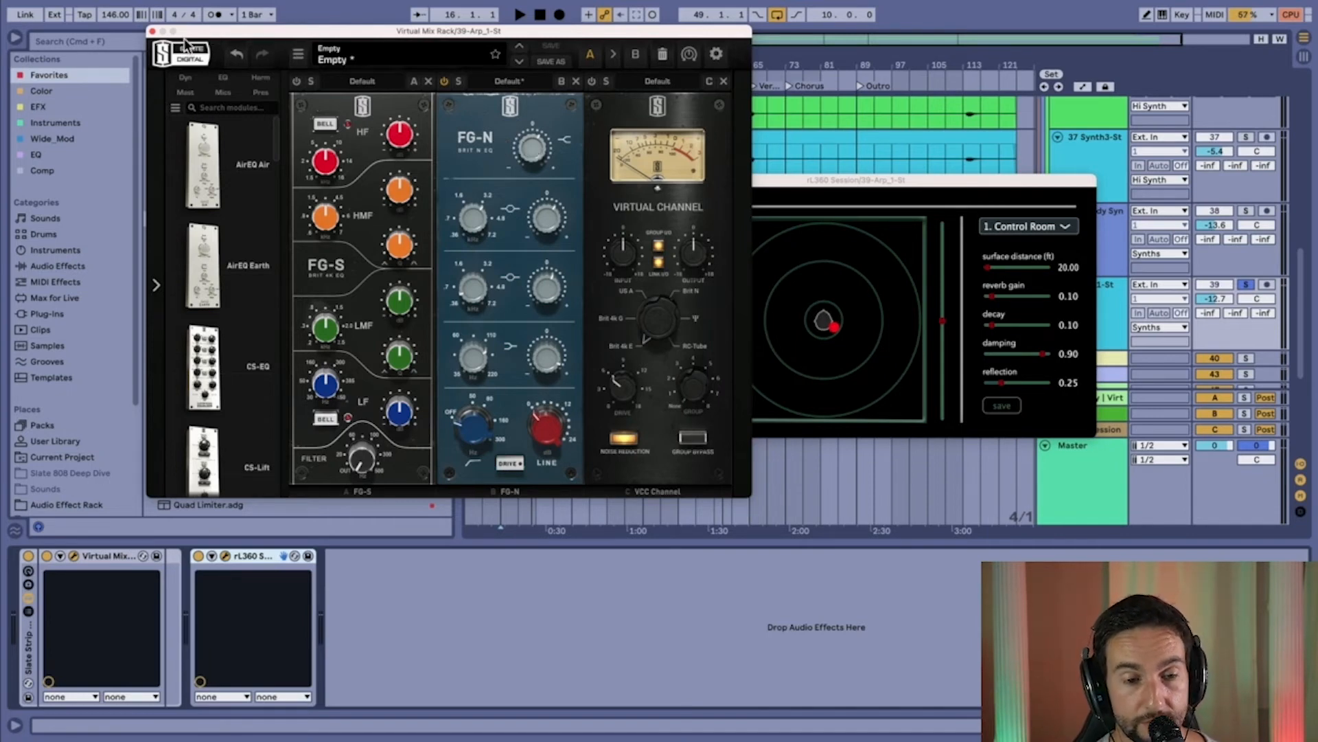
- Close both plug-in windows of Arp_1-St and show the device chain of the Melody Synth_1-St track
{"action": "left_click", "coordinate": [152, 31]}
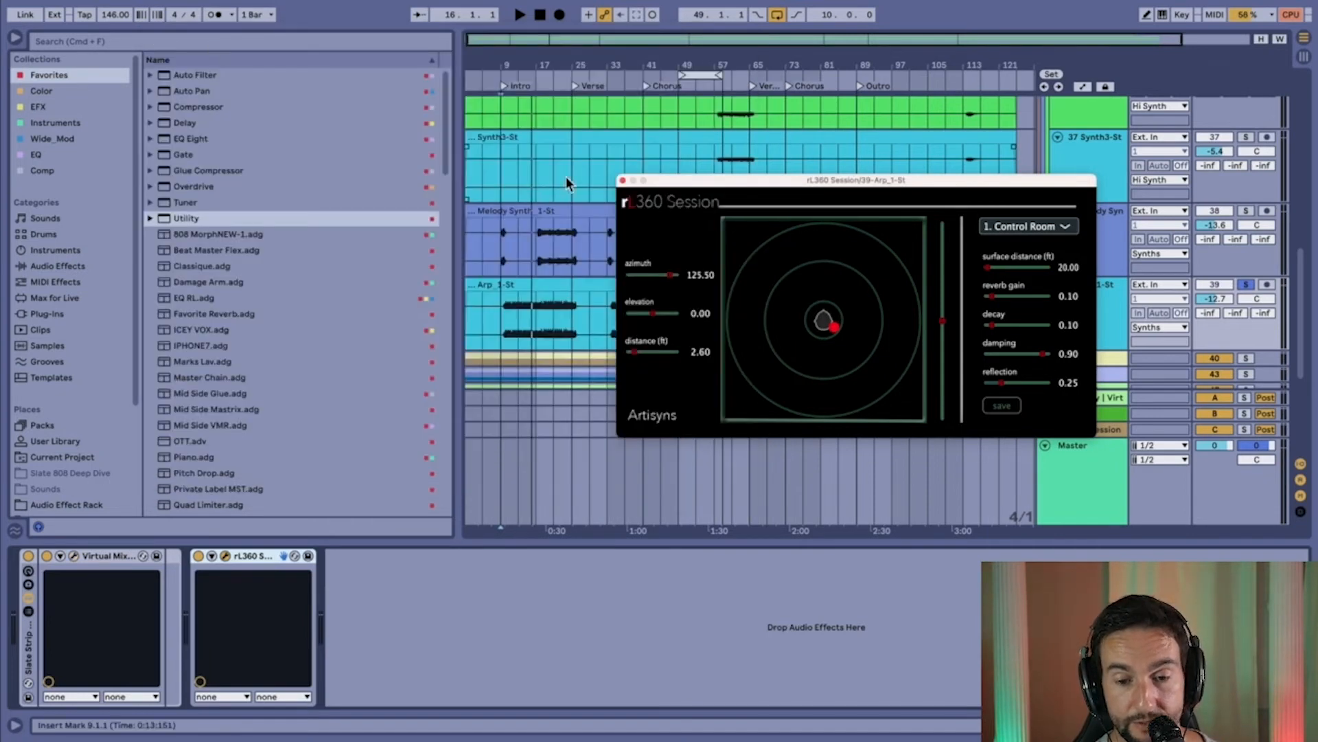
{"action": "left_click", "coordinate": [623, 180]}
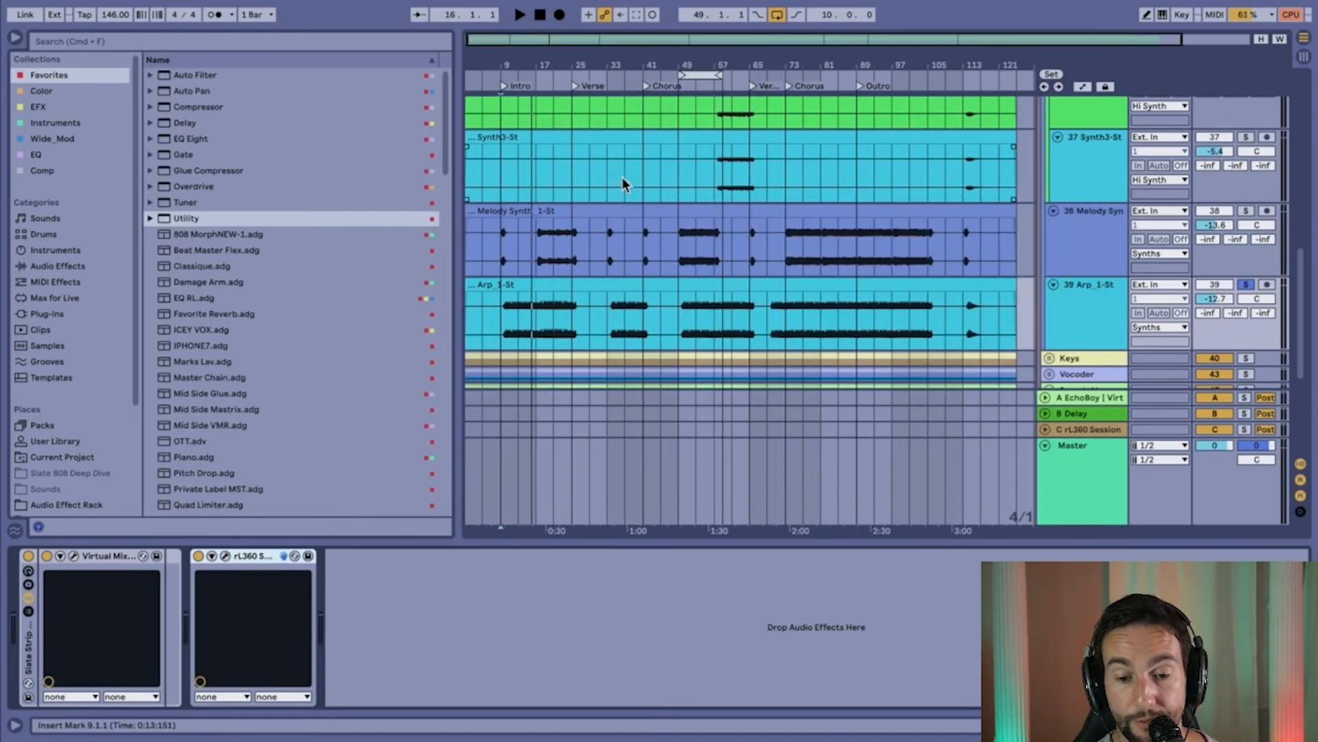
{"action": "left_click", "coordinate": [1077, 259]}
{"action": "scroll", "coordinate": [1077, 258], "scroll_direction": "up", "scroll_amount": 2}
{"action": "scroll", "coordinate": [1076, 254], "scroll_direction": "up", "scroll_amount": 1}
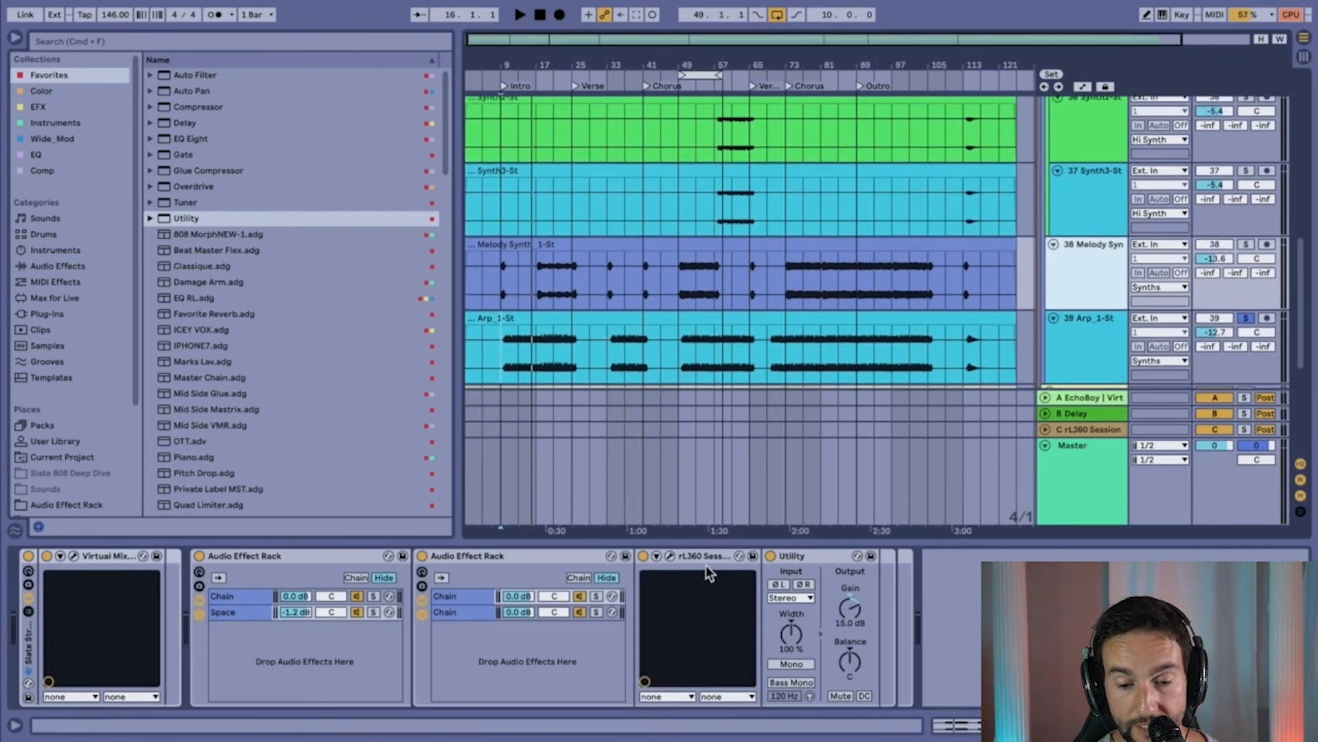
- View the Virtual Mix Rack interface on Melody Synth_1-St clear of the device chain, and close it
{"action": "left_click", "coordinate": [72, 557]}
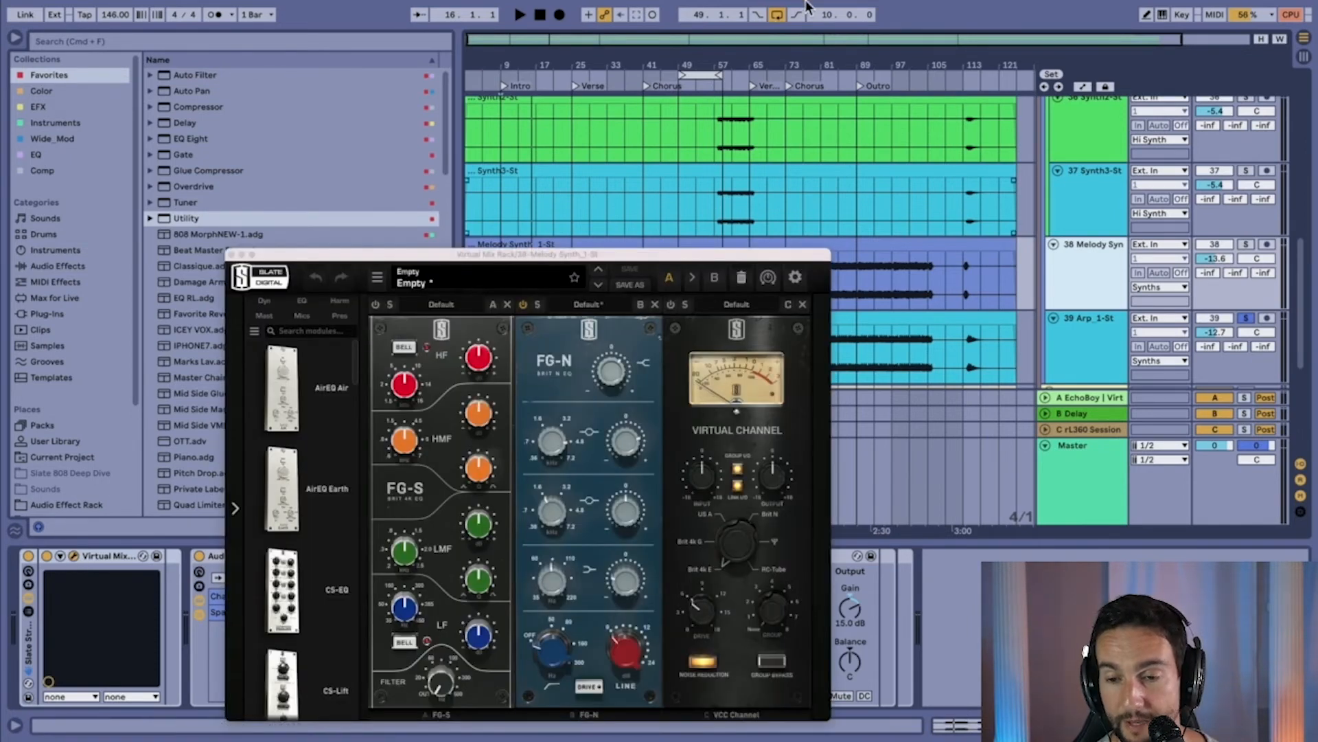
{"action": "mouse_move", "coordinate": [809, 5]}
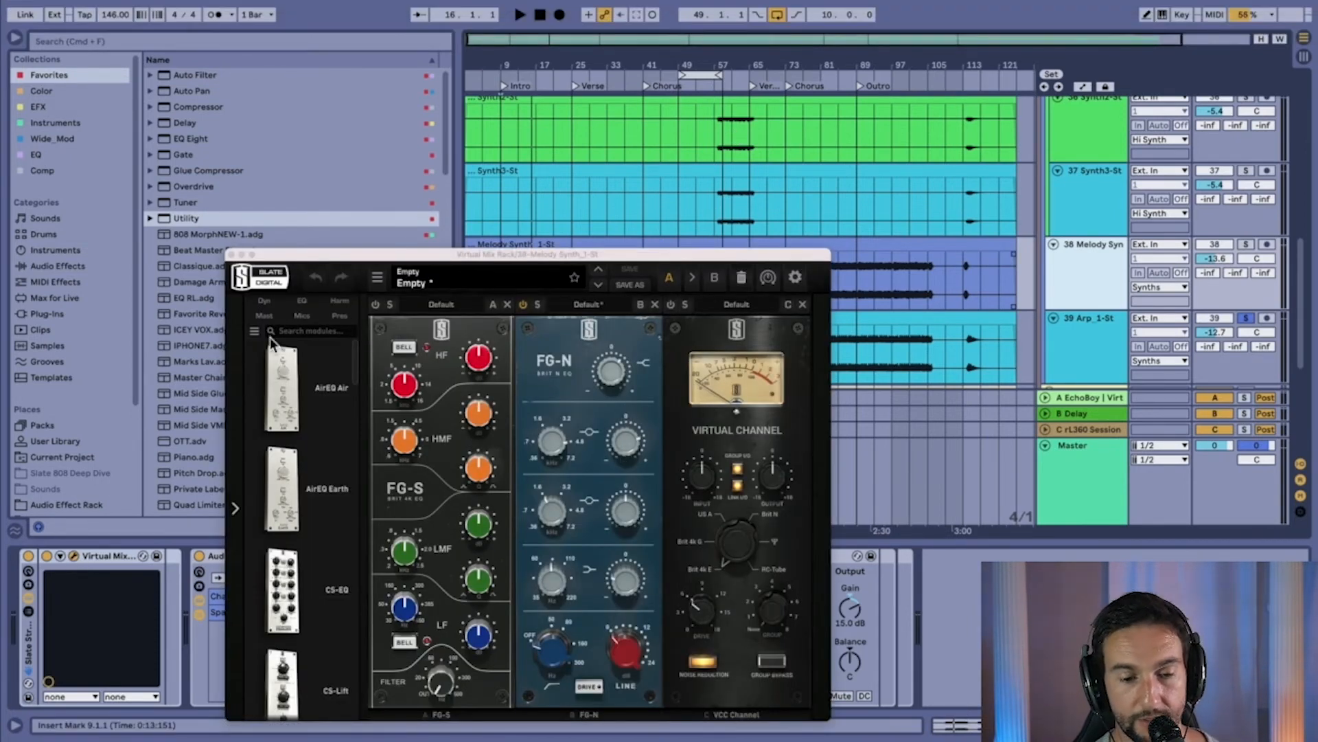
{"action": "left_click", "coordinate": [318, 258]}
{"action": "left_click_drag", "start_coordinate": [318, 258], "coordinate": [335, 154]}
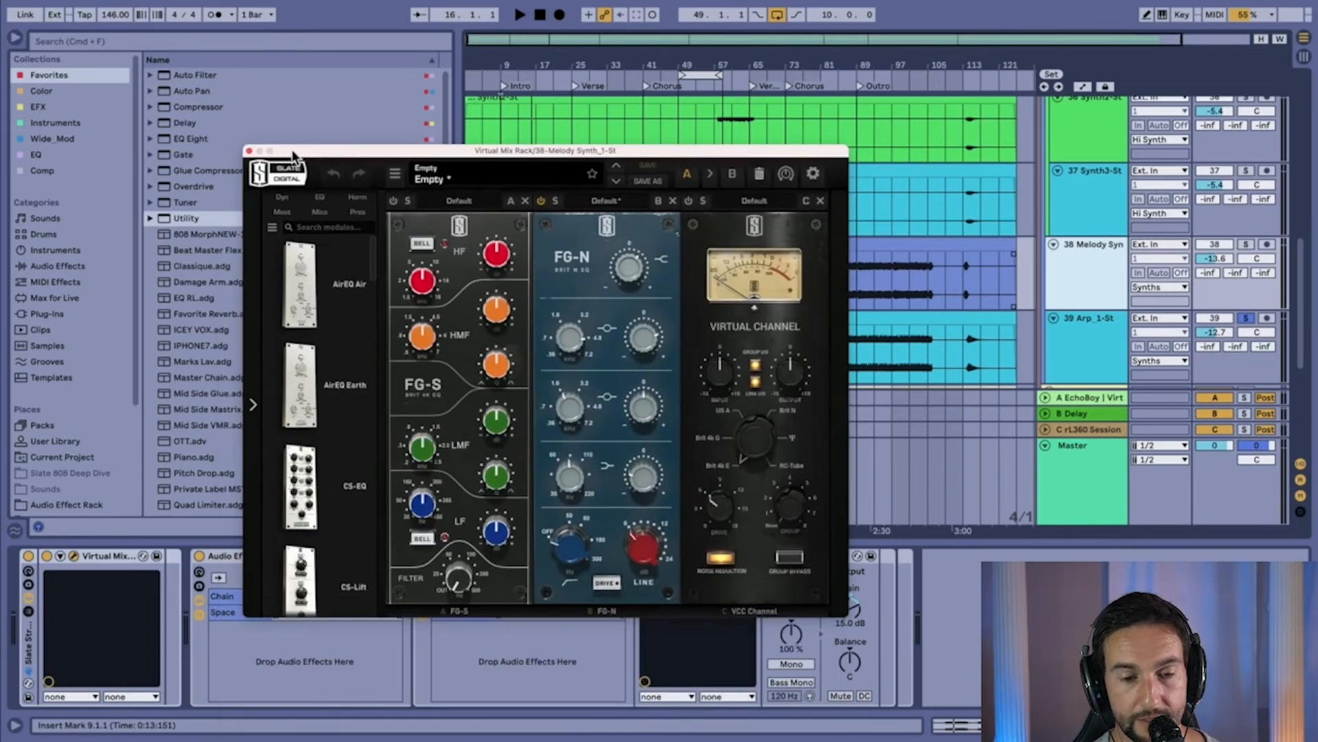
{"action": "left_click", "coordinate": [249, 152]}
- Show the device chain of Synth2-St and set the playback start at bar 114 in the outro
{"action": "scroll", "coordinate": [656, 264], "scroll_direction": "up", "scroll_amount": 2}
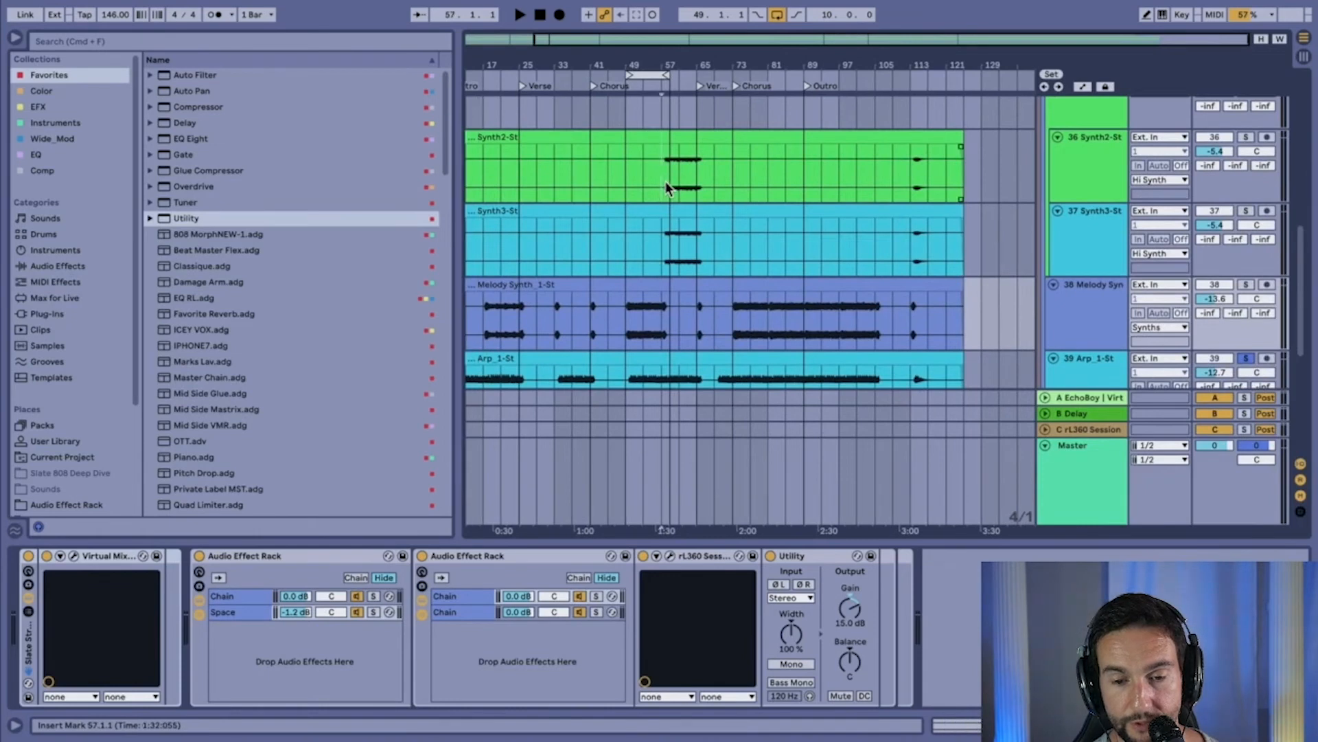
{"action": "left_click", "coordinate": [665, 180]}
{"action": "scroll", "coordinate": [665, 179], "scroll_direction": "up", "scroll_amount": 3}
{"action": "scroll", "coordinate": [833, 201], "scroll_direction": "right", "scroll_amount": 10}
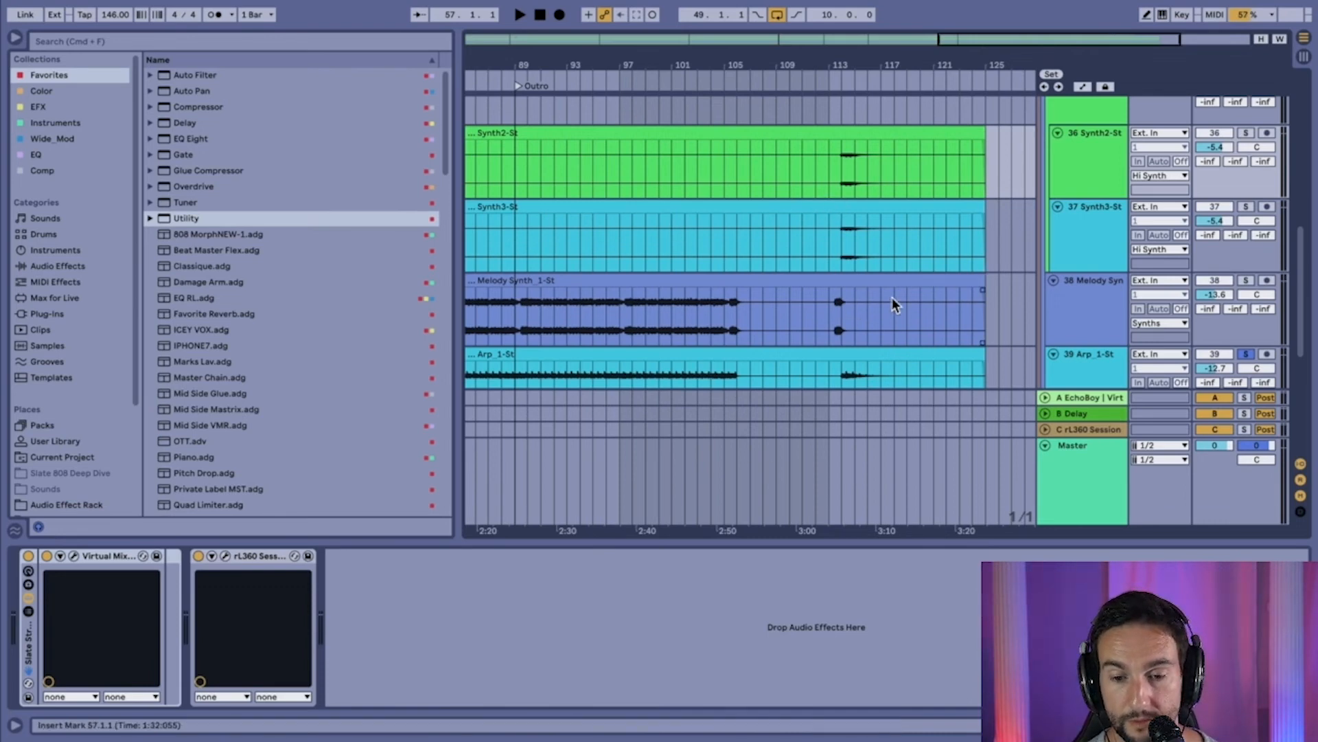
{"action": "left_click", "coordinate": [841, 179]}
{"action": "left_click", "coordinate": [1080, 155]}
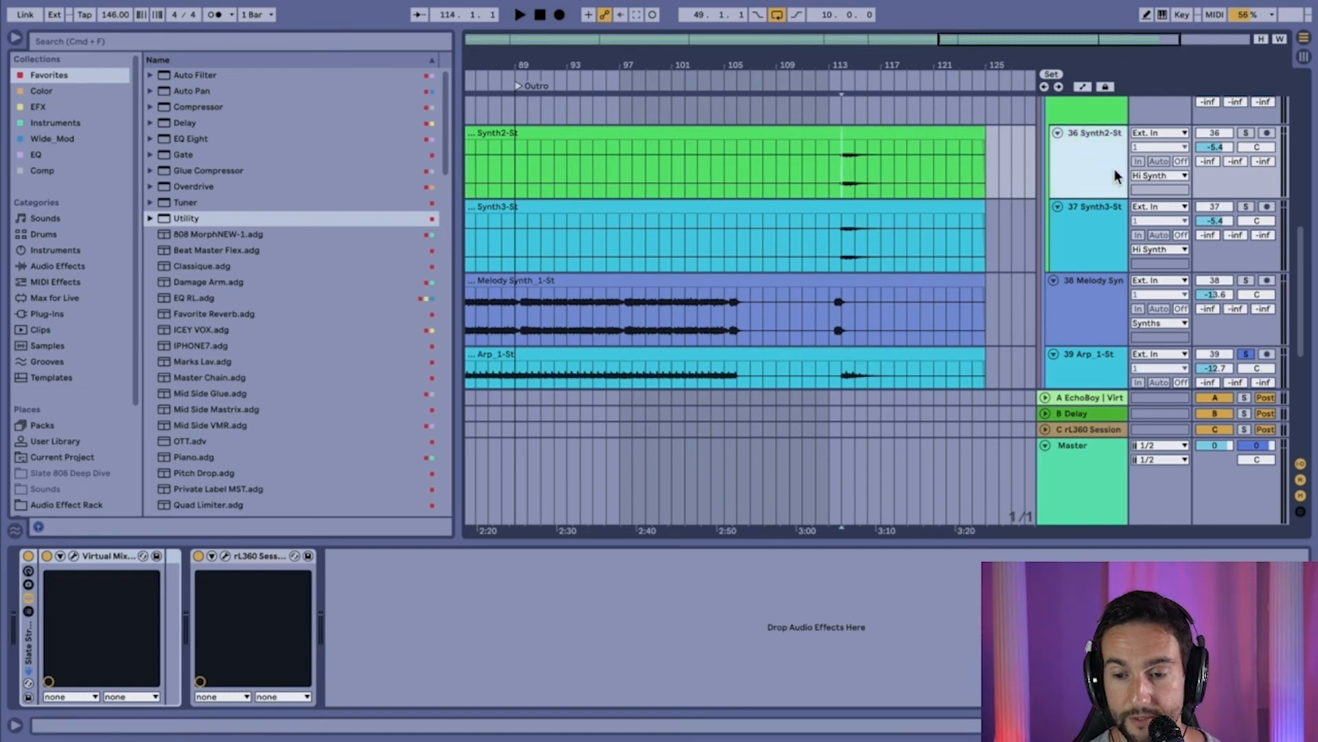
- Switch the solo from Arp_1-St to Synth2-St, play it from bar 114, and unsolo it
{"action": "scroll", "coordinate": [1161, 198], "scroll_direction": "up", "scroll_amount": 1}
{"action": "left_click", "coordinate": [1246, 367]}
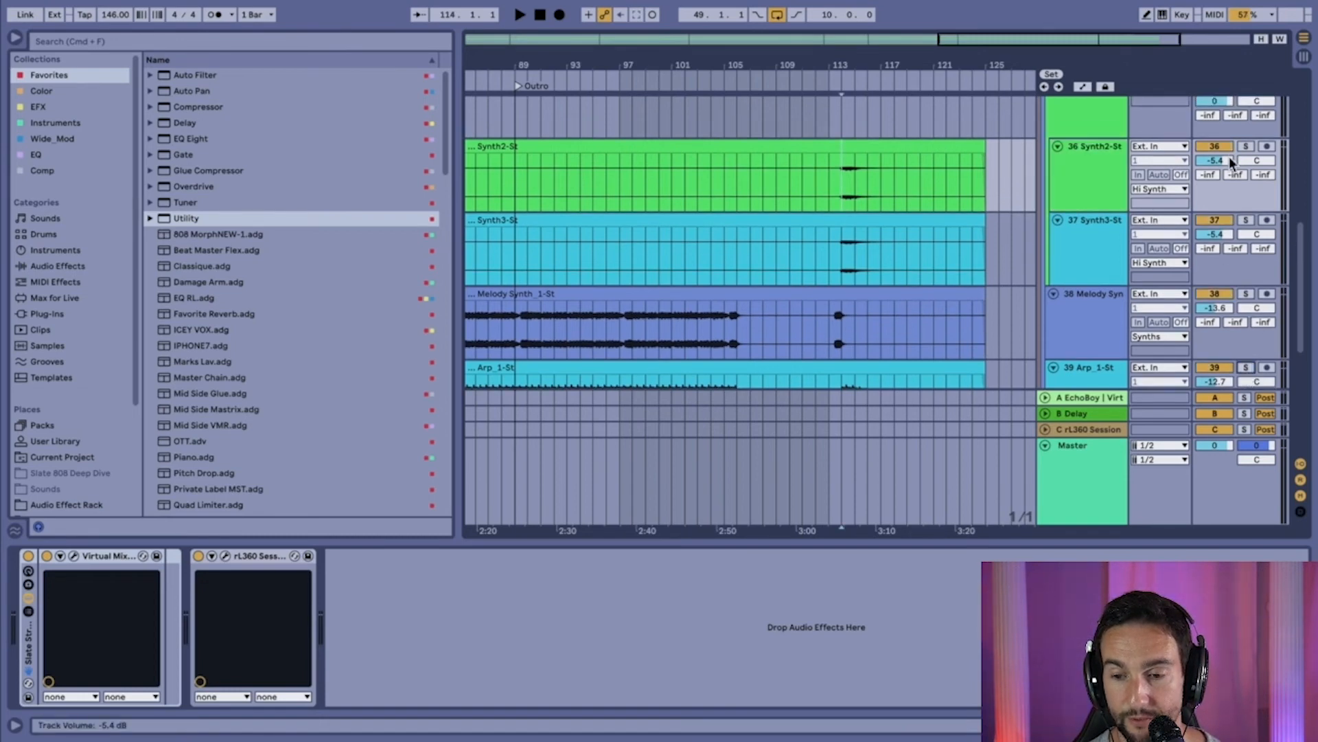
{"action": "left_click", "coordinate": [1245, 146]}
{"action": "key", "text": "space"}
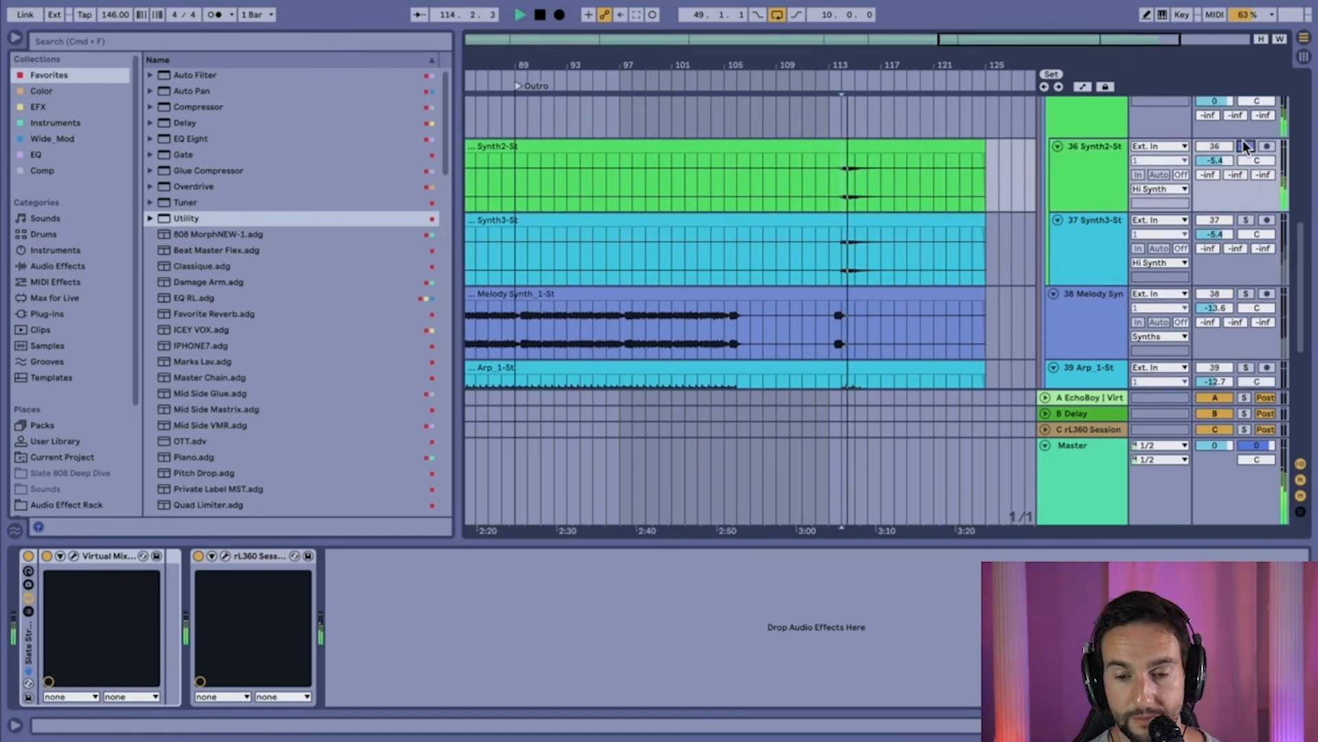
{"action": "key", "text": "space"}
{"action": "left_click", "coordinate": [1244, 145]}
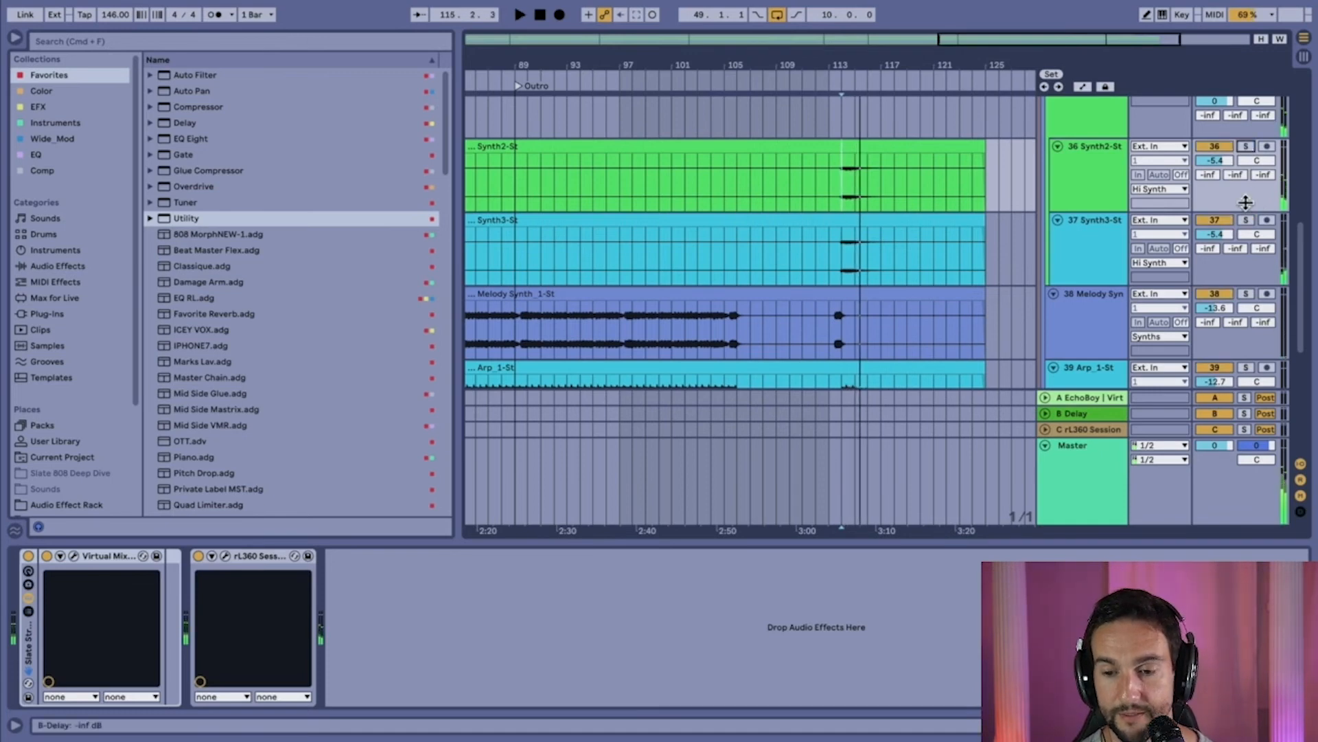
- Solo the Synth3-St track and play its outro part
{"action": "left_click", "coordinate": [1246, 219]}
{"action": "key", "text": "space"}
{"action": "scroll", "coordinate": [729, 294], "scroll_direction": "down", "scroll_amount": 2}
{"action": "key", "text": "space"}
- Play from bar 113 with Melody Synth_1-St and Arp_1-St soloed in turn, then turn off the solo and stop
{"action": "left_click", "coordinate": [830, 287]}
{"action": "left_click", "coordinate": [1249, 236]}
{"action": "key", "text": "space"}
{"action": "scroll", "coordinate": [953, 335], "scroll_direction": "down", "scroll_amount": 1}
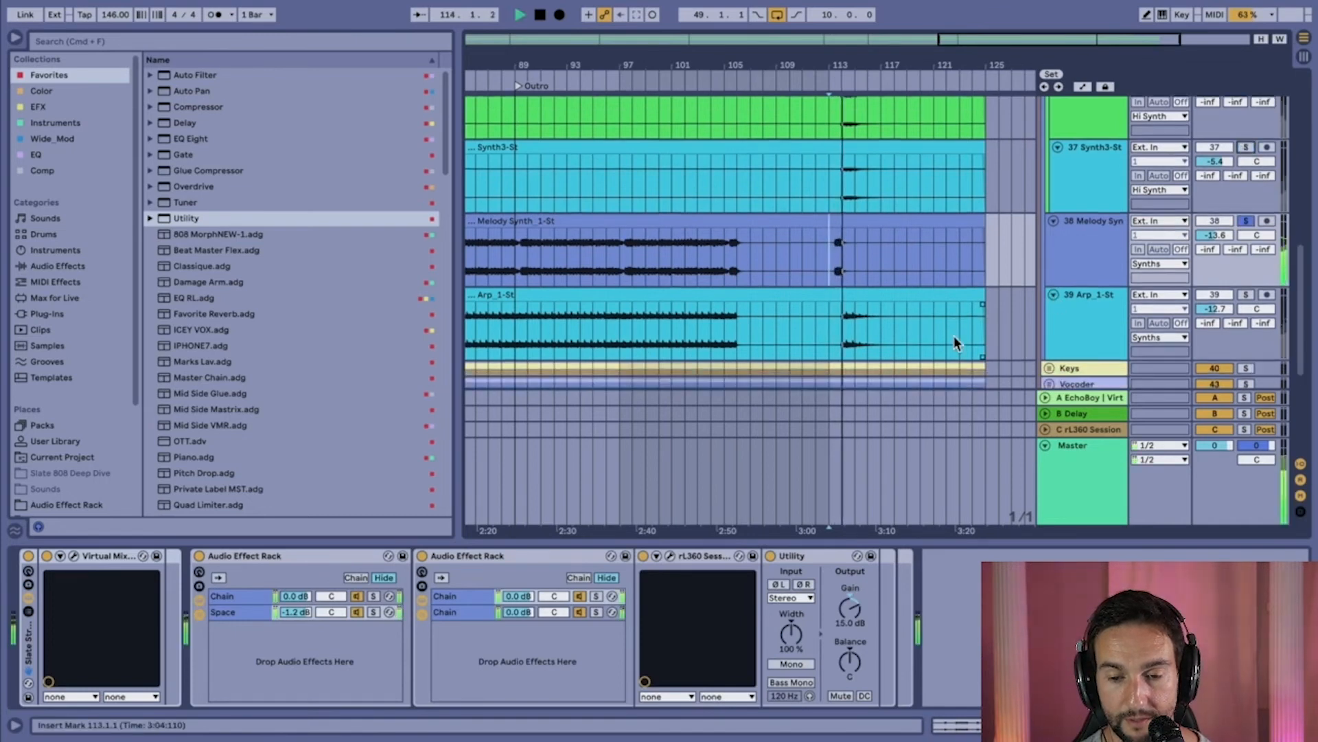
{"action": "scroll", "coordinate": [953, 335], "scroll_direction": "down", "scroll_amount": 1}
{"action": "left_click", "coordinate": [1244, 278]}
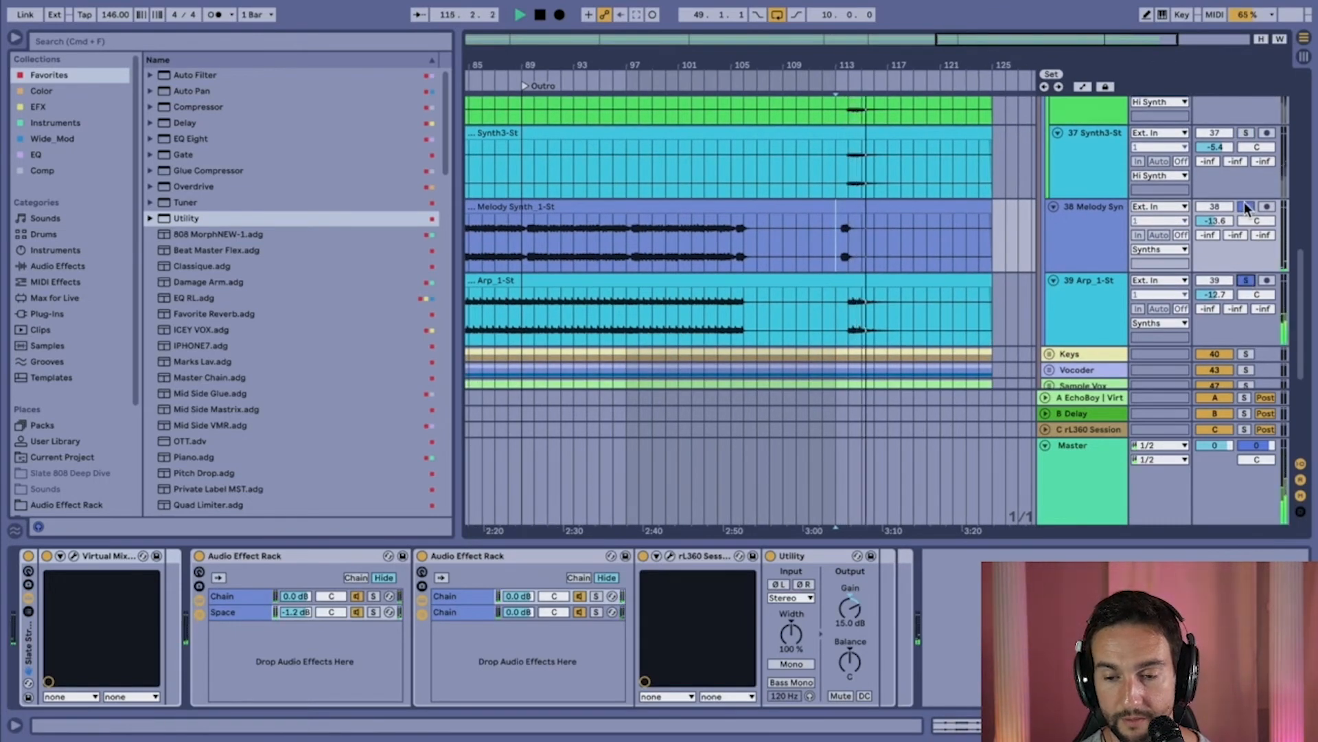
{"action": "left_click", "coordinate": [1246, 279]}
{"action": "key", "text": "space"}
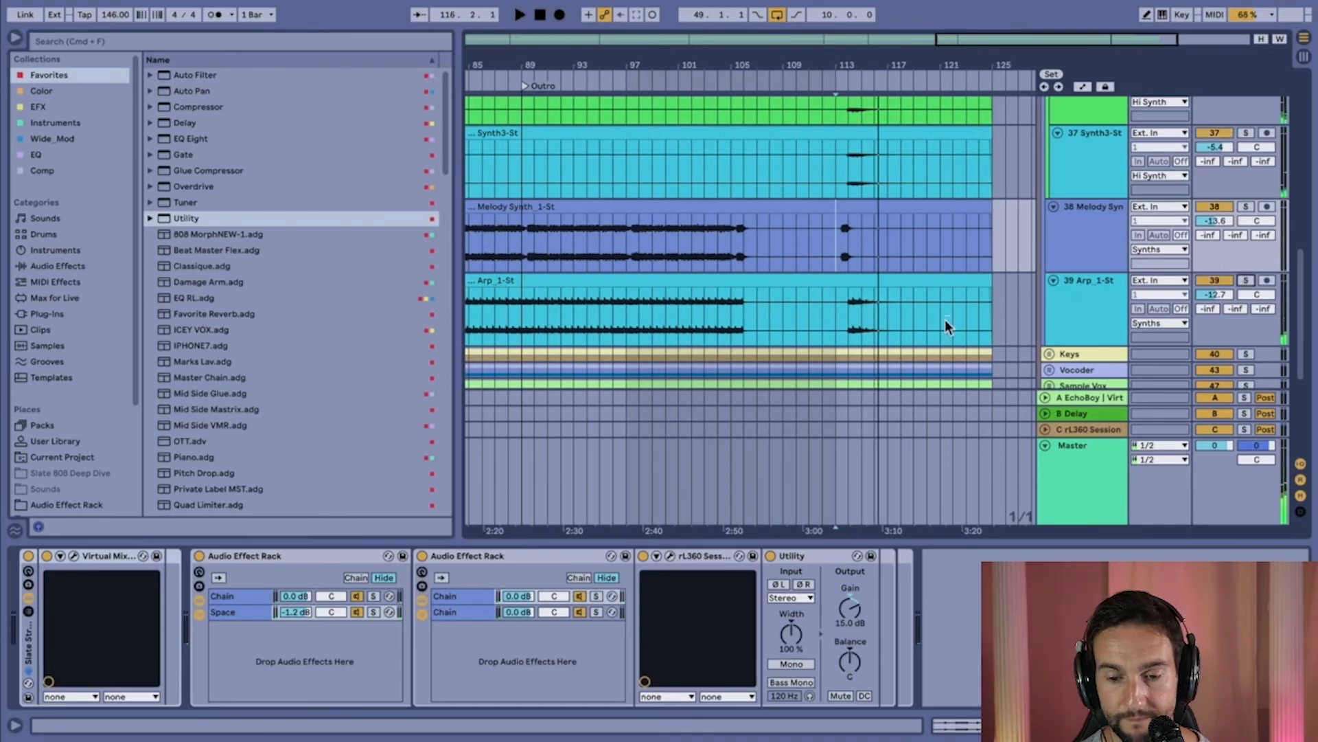
- Play the Synth_5-St track soloed from bar 108, stop playback, and unsolo it
{"action": "scroll", "coordinate": [945, 320], "scroll_direction": "down", "scroll_amount": 2}
{"action": "scroll", "coordinate": [941, 327], "scroll_direction": "up", "scroll_amount": 2}
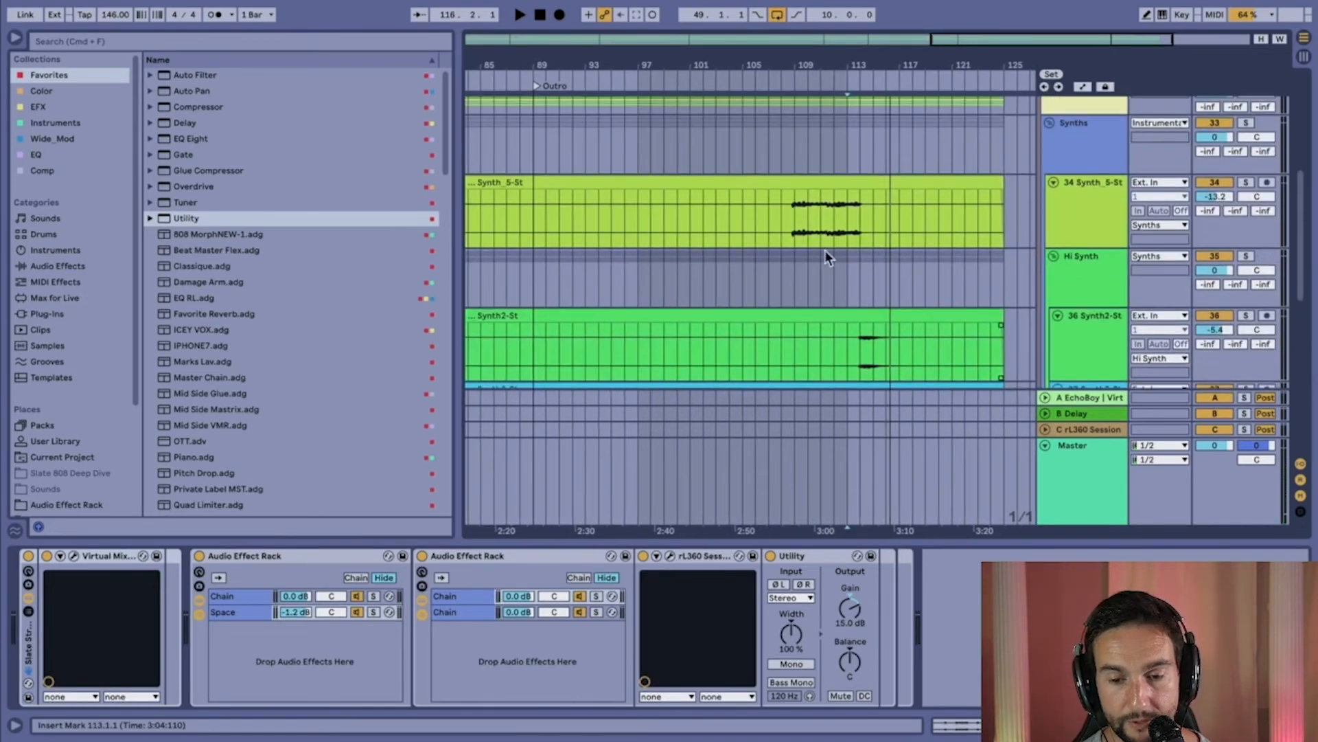
{"action": "left_click", "coordinate": [785, 226]}
{"action": "key", "text": "space"}
{"action": "left_click", "coordinate": [1245, 182]}
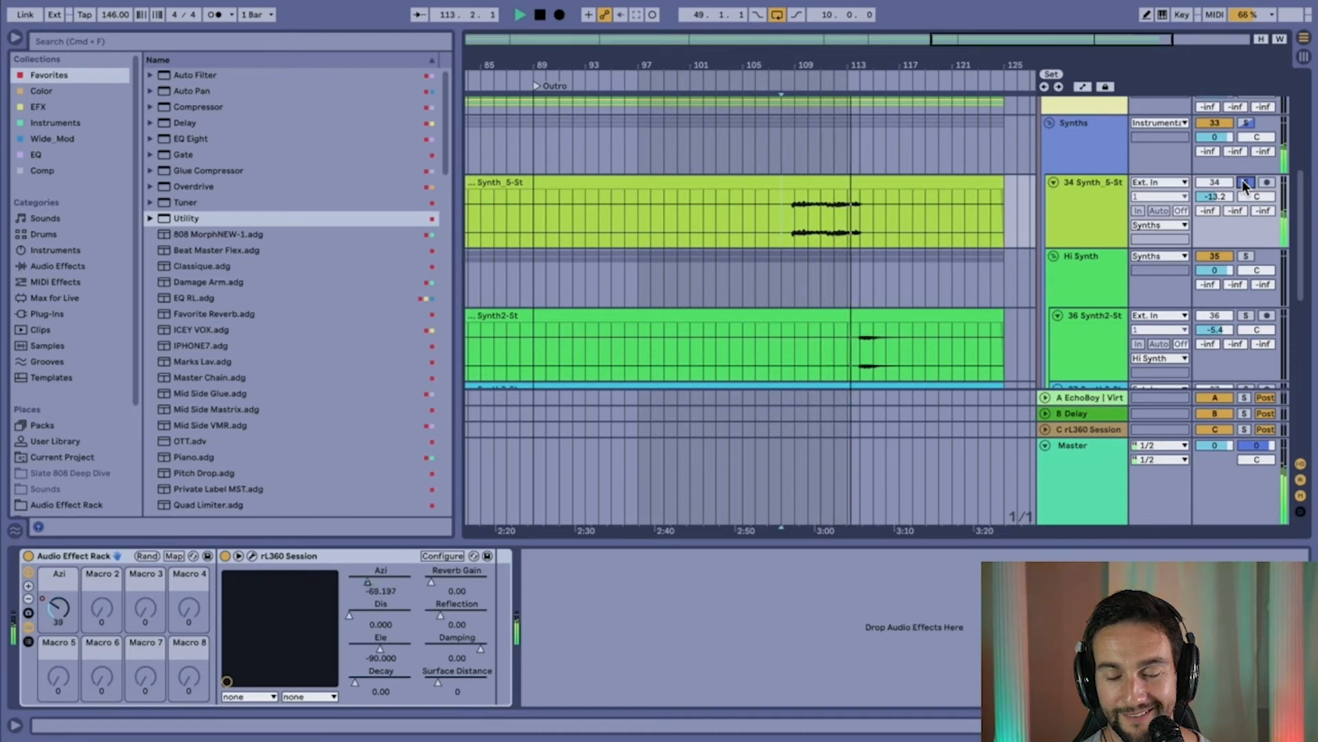
{"action": "key", "text": "space"}
{"action": "left_click", "coordinate": [1242, 180]}
- Select the Synth_5-St track and open its rL360 Session interface clear of the device chain
{"action": "left_click", "coordinate": [1118, 205]}
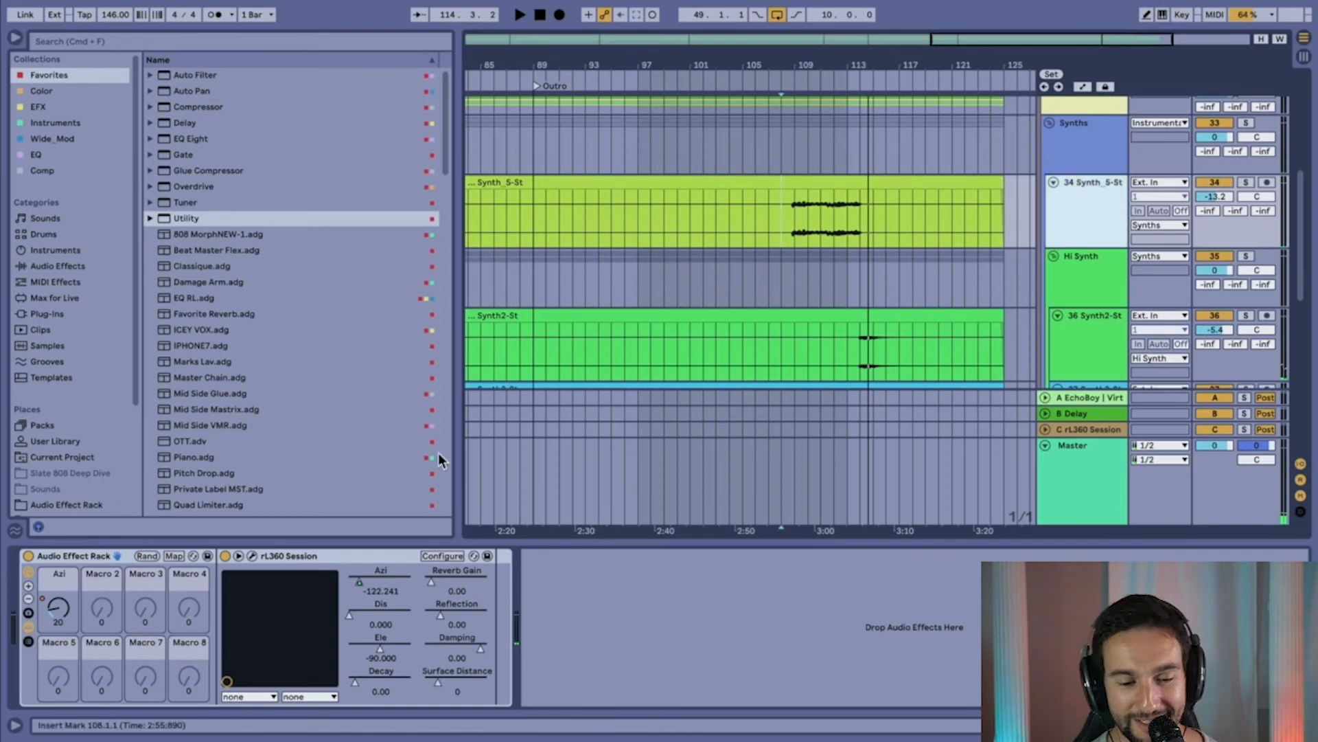
{"action": "left_click", "coordinate": [250, 555]}
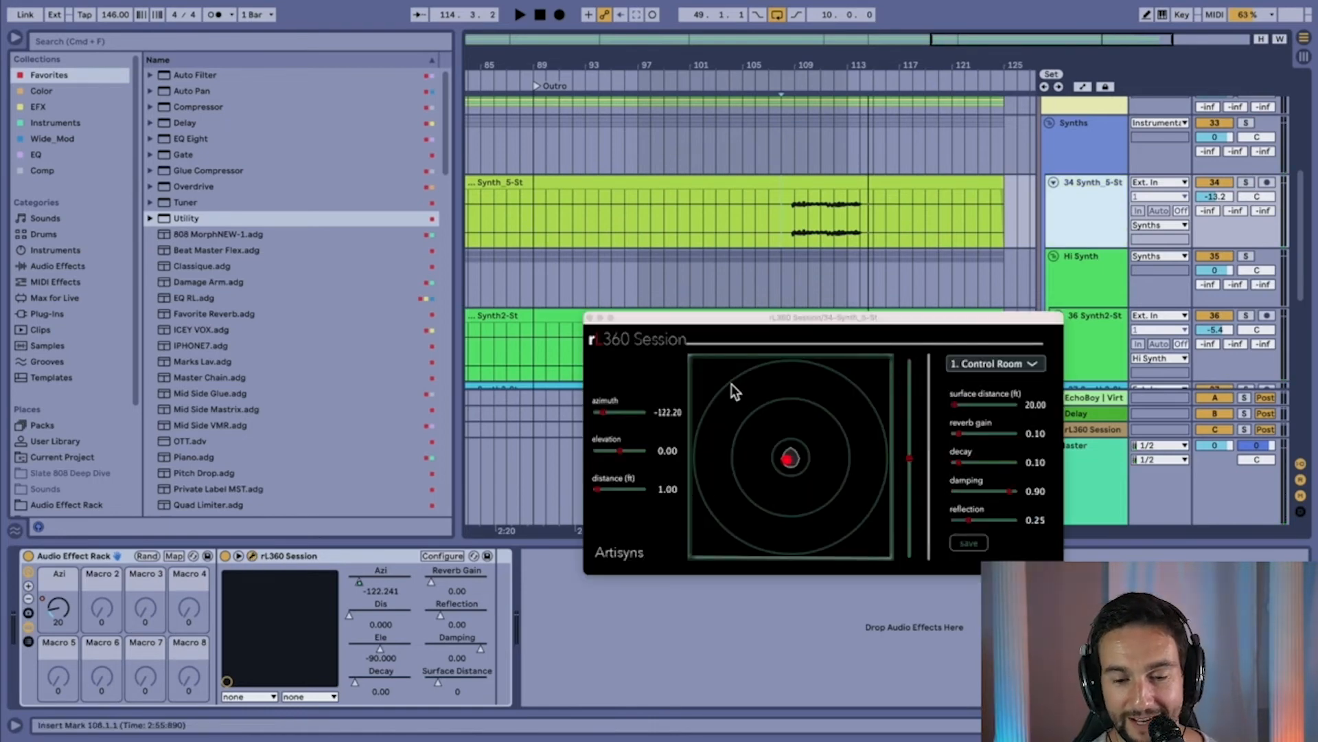
{"action": "left_click_drag", "start_coordinate": [802, 318], "coordinate": [718, 194]}
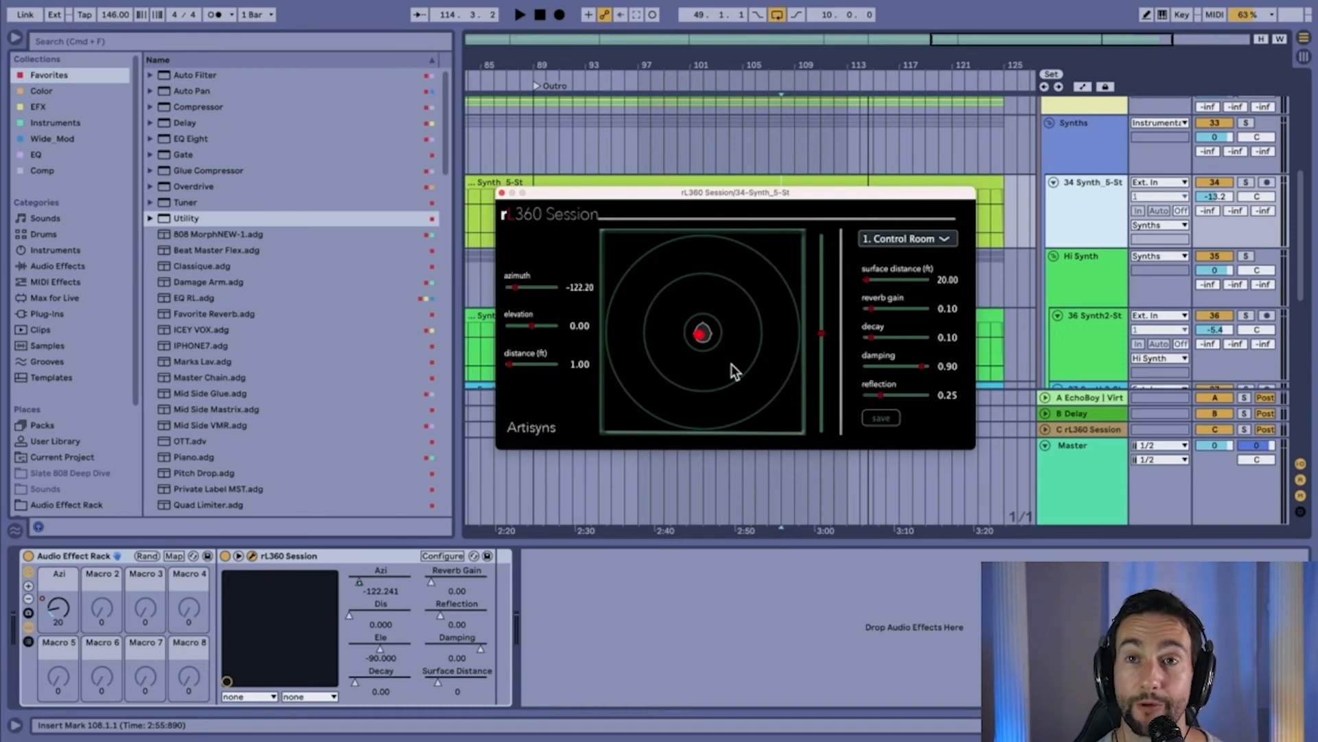
- Play Synth_5-St from bar 108, soloing it and watching its azimuth in rL360 Session, then stop and close the interface
{"action": "key", "text": "space"}
{"action": "left_click_drag", "start_coordinate": [713, 332], "coordinate": [724, 340]}
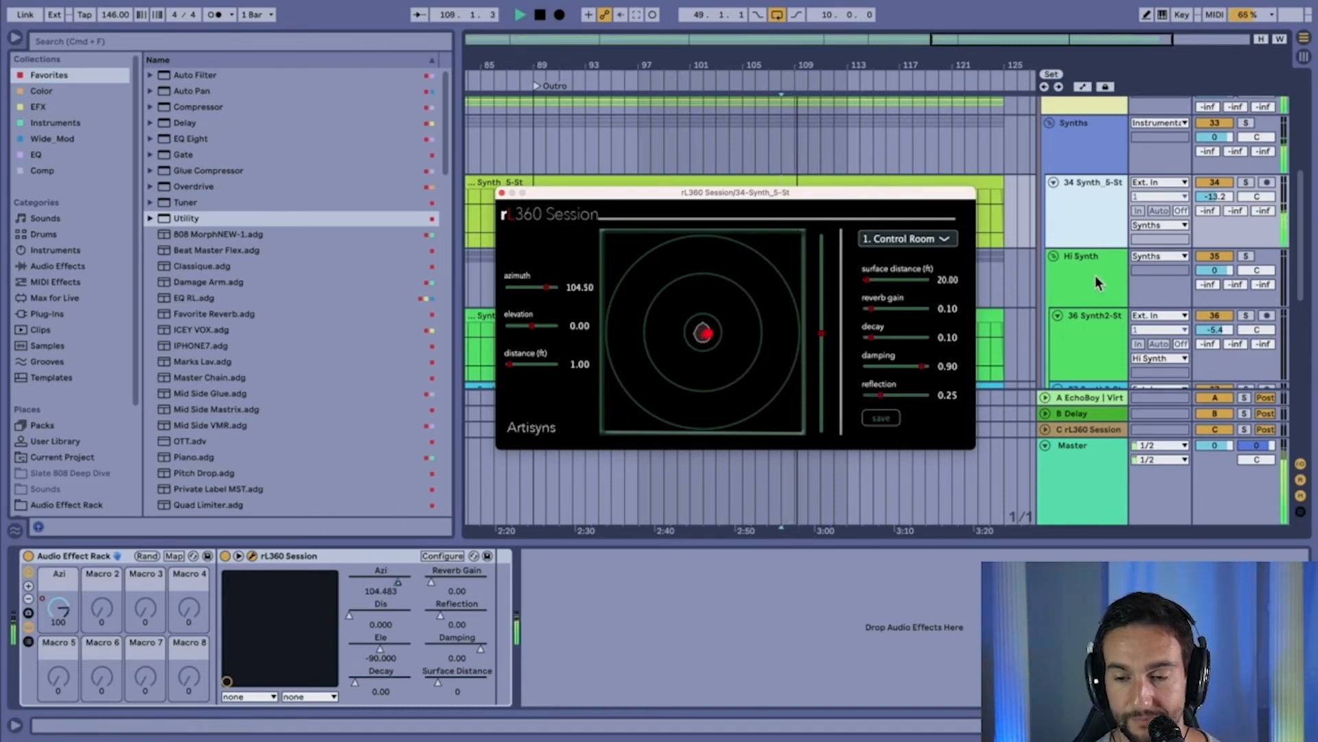
{"action": "left_click", "coordinate": [1246, 183]}
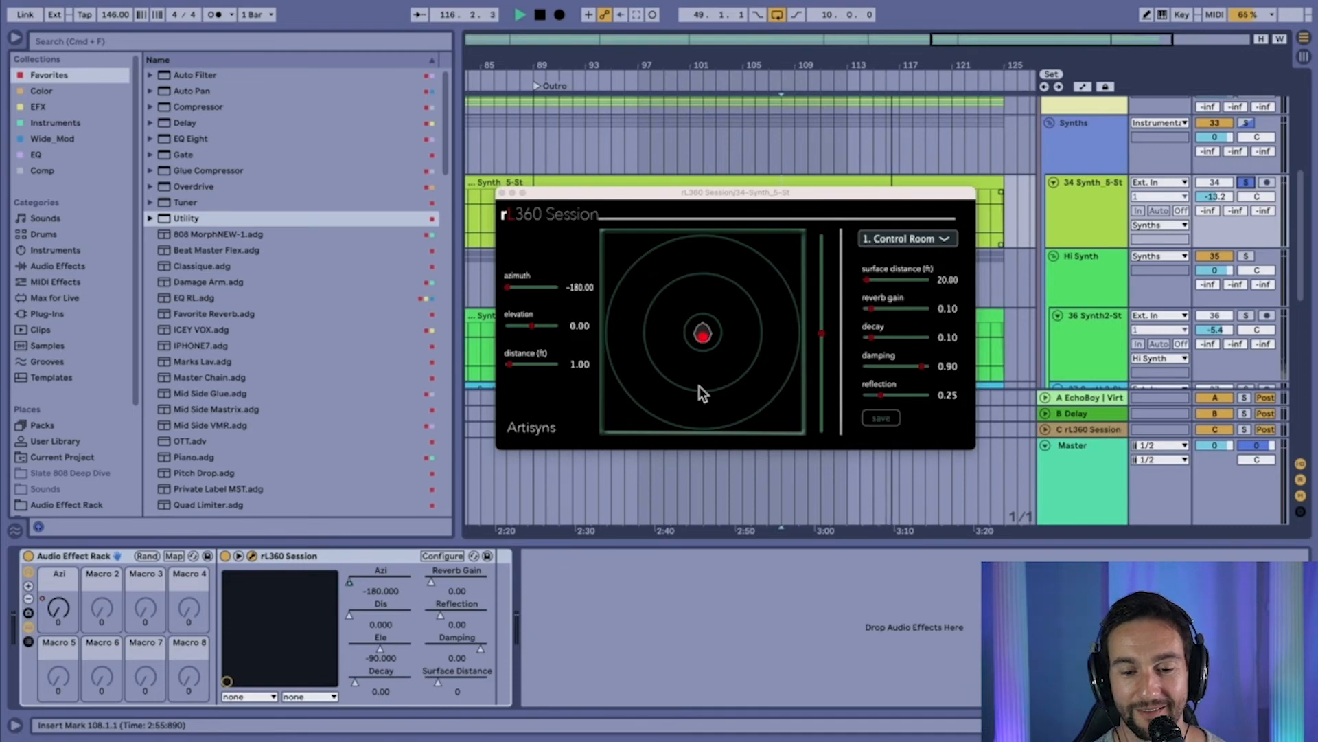
{"action": "key", "text": "space"}
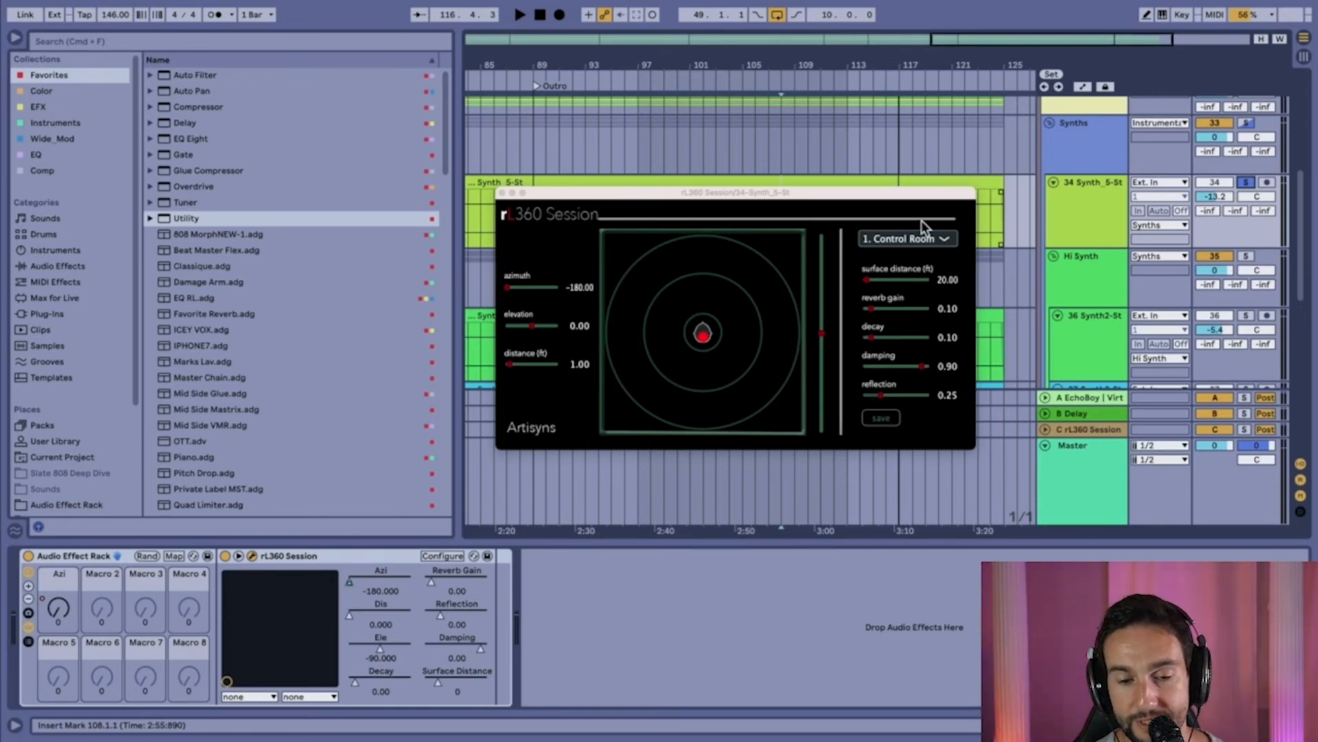
{"action": "left_click", "coordinate": [501, 193]}
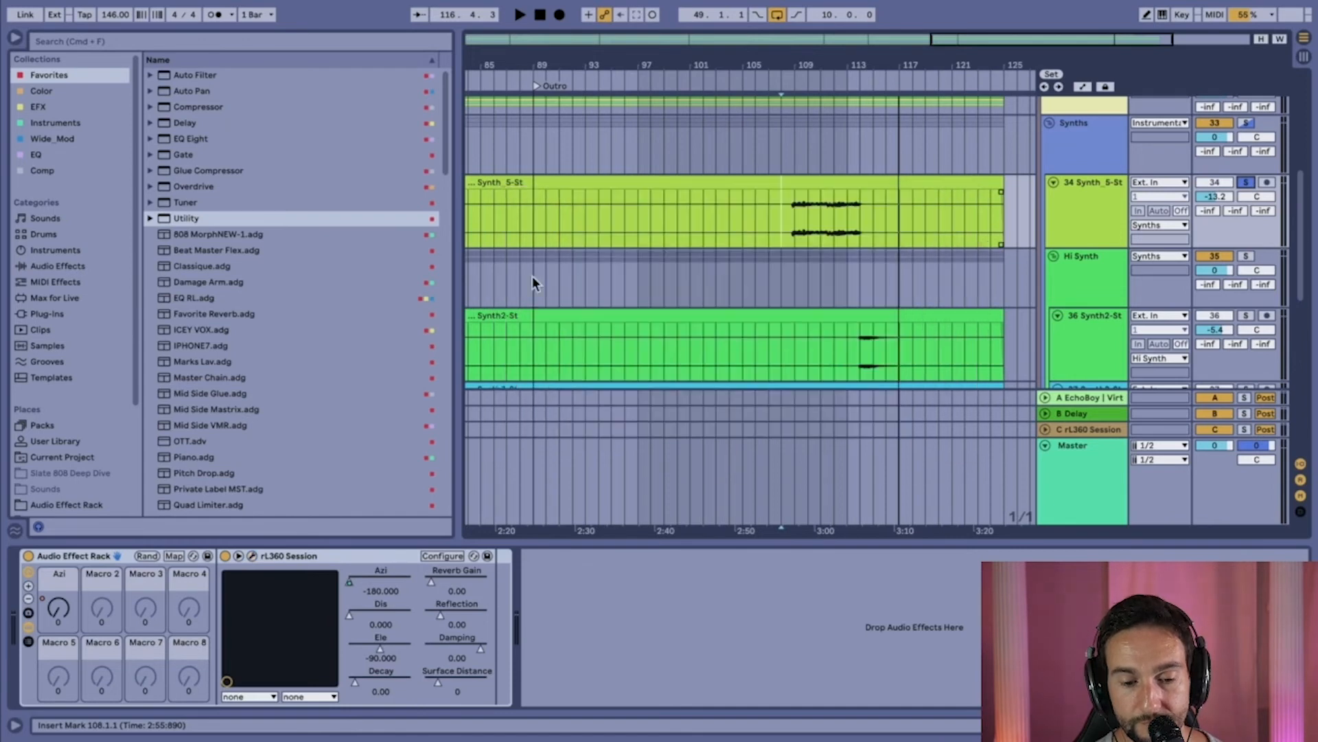
- Select bars 109 to 115 of the Synth_5-St track, fold the Synths group, and unfold the Guitars group
{"action": "left_click_drag", "start_coordinate": [868, 218], "coordinate": [789, 221]}
{"action": "scroll", "coordinate": [810, 236], "scroll_direction": "down", "scroll_amount": 10}
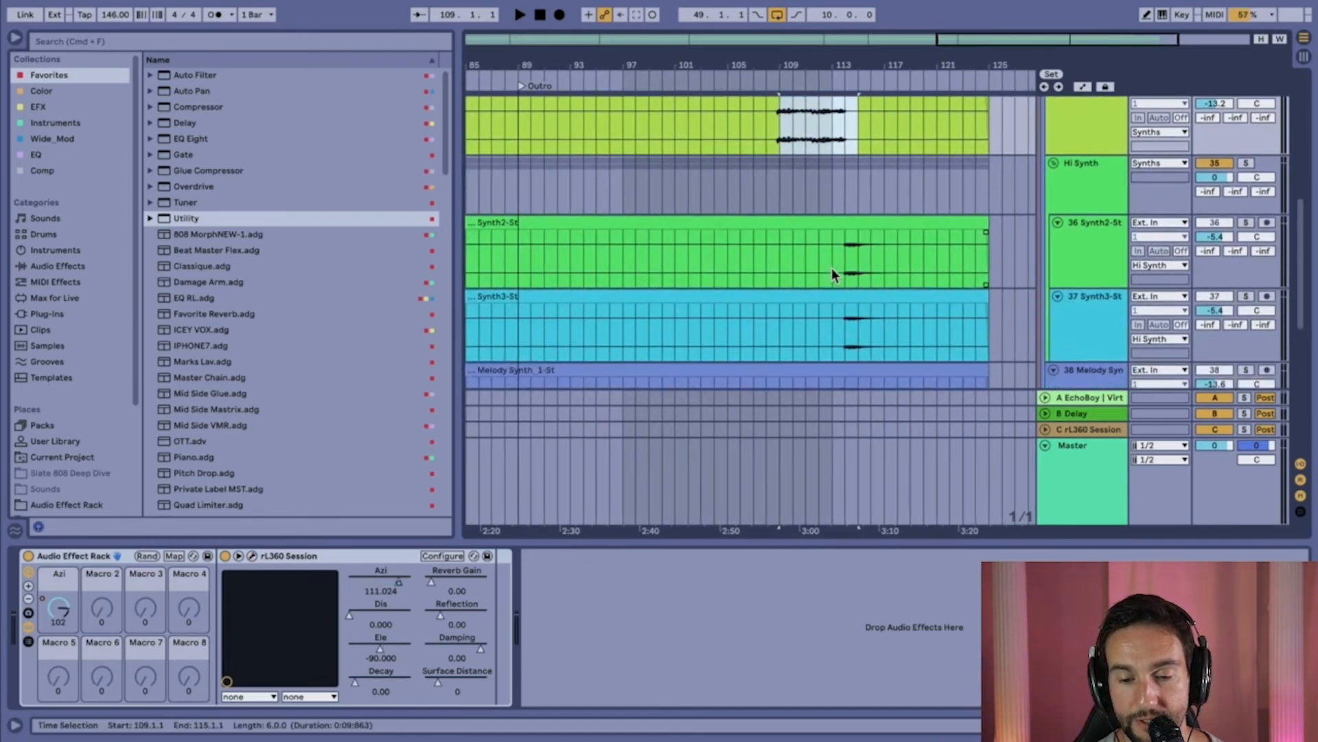
{"action": "scroll", "coordinate": [832, 271], "scroll_direction": "up", "scroll_amount": 10}
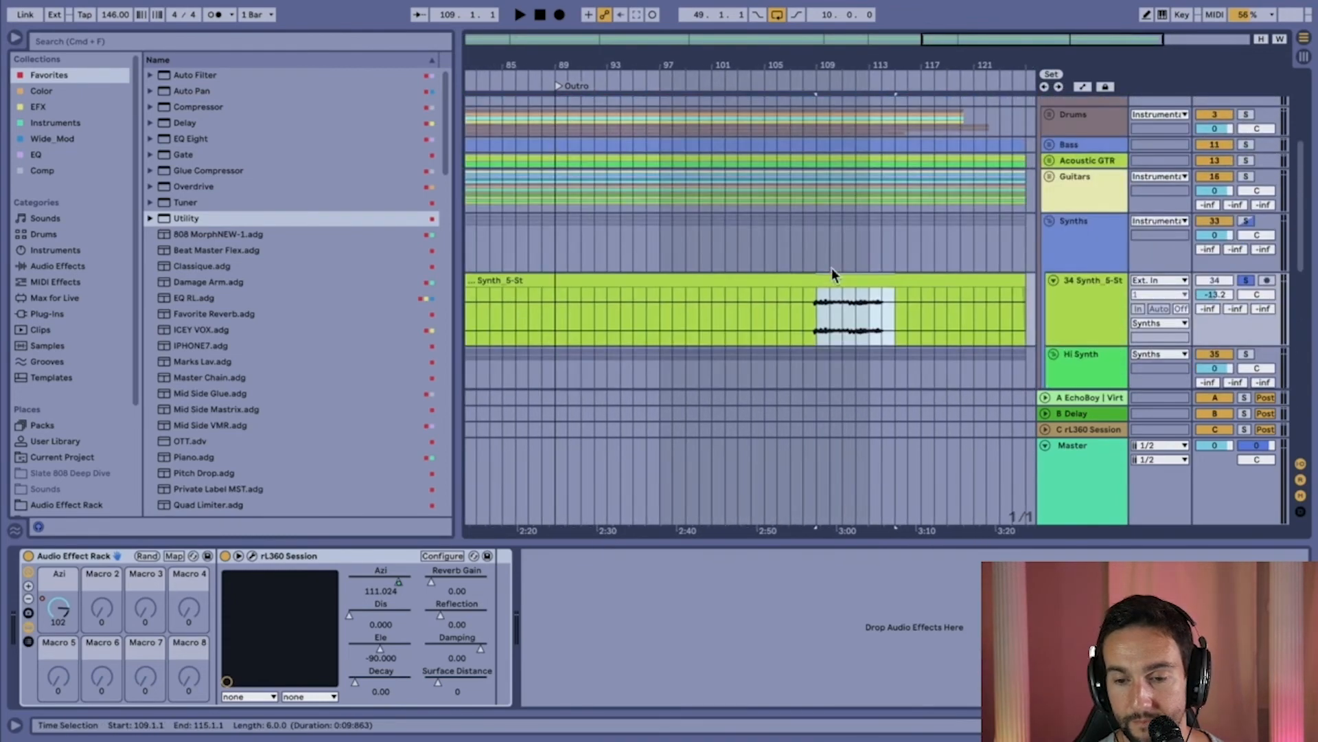
{"action": "left_click", "coordinate": [1050, 221]}
{"action": "left_click", "coordinate": [1049, 177]}
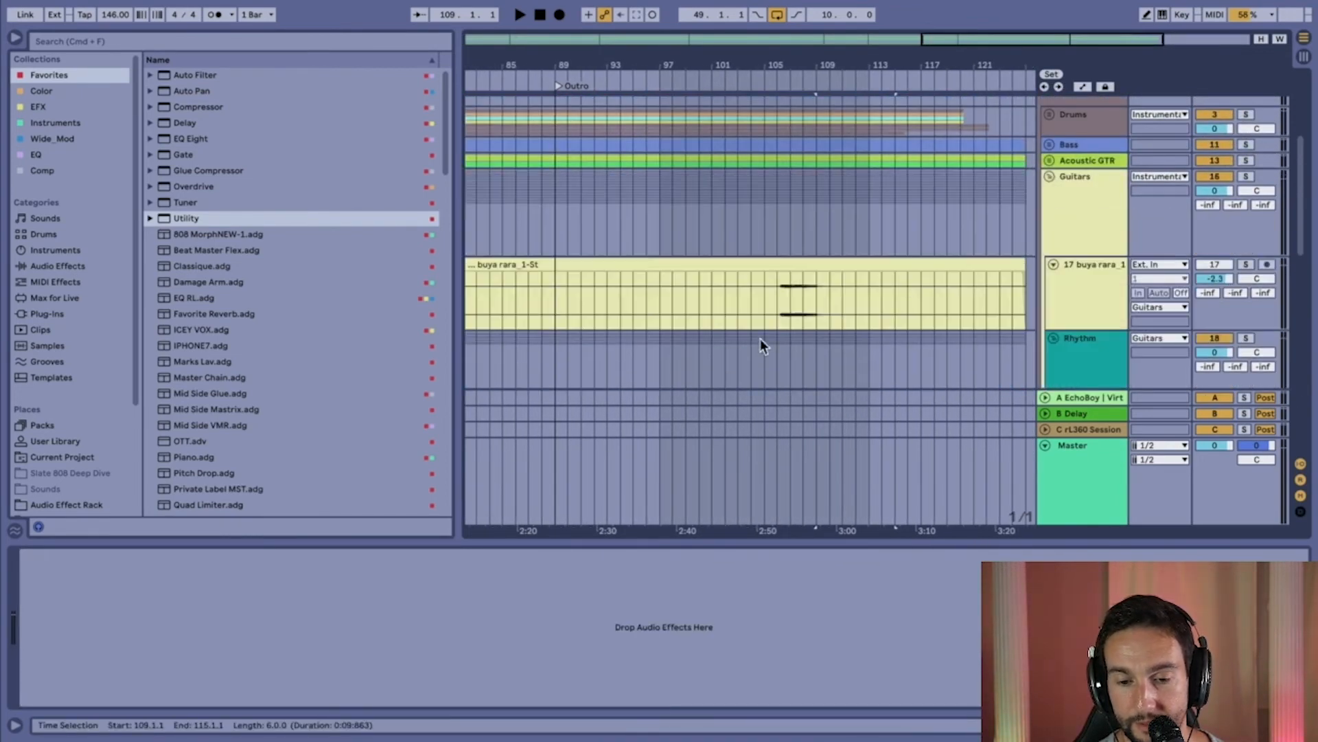
- Solo the buya rara track in the Guitars group and play it from bar 106
{"action": "left_click", "coordinate": [773, 313]}
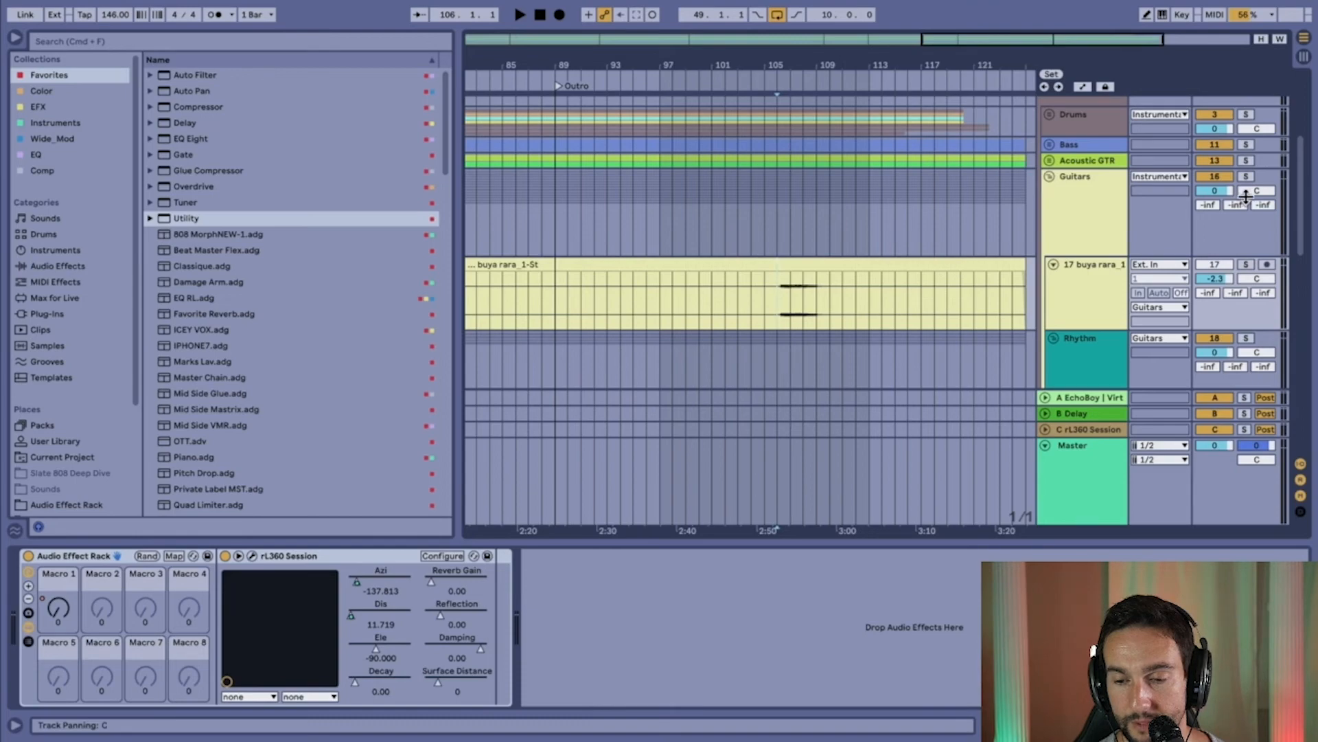
{"action": "scroll", "coordinate": [1238, 188], "scroll_direction": "down", "scroll_amount": 3}
{"action": "scroll", "coordinate": [1229, 184], "scroll_direction": "up", "scroll_amount": 3}
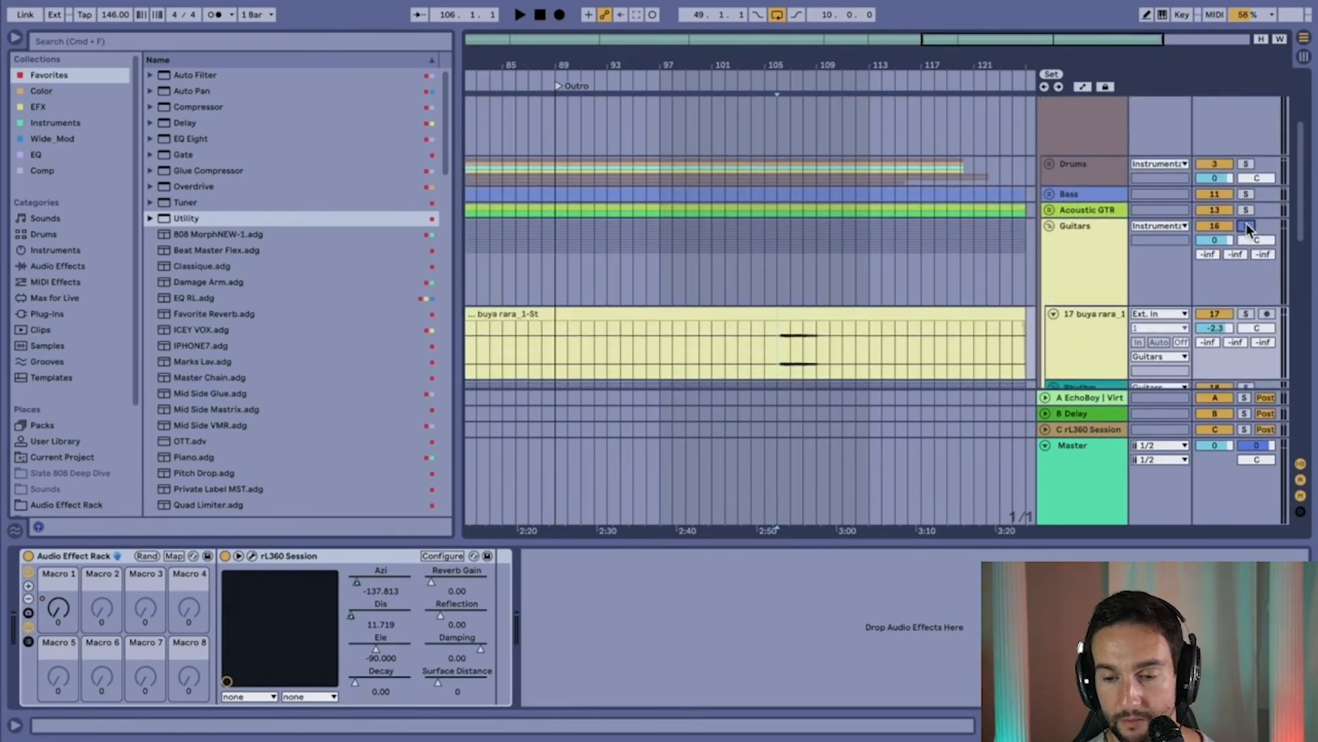
{"action": "left_click", "coordinate": [1247, 225]}
{"action": "left_click", "coordinate": [1245, 313]}
{"action": "key", "text": "space"}
- Open the buya rara track's rL360 Session interface, watch its movement while replaying from bar 106, then stop, close it, and unsolo the track
{"action": "left_click", "coordinate": [1109, 328]}
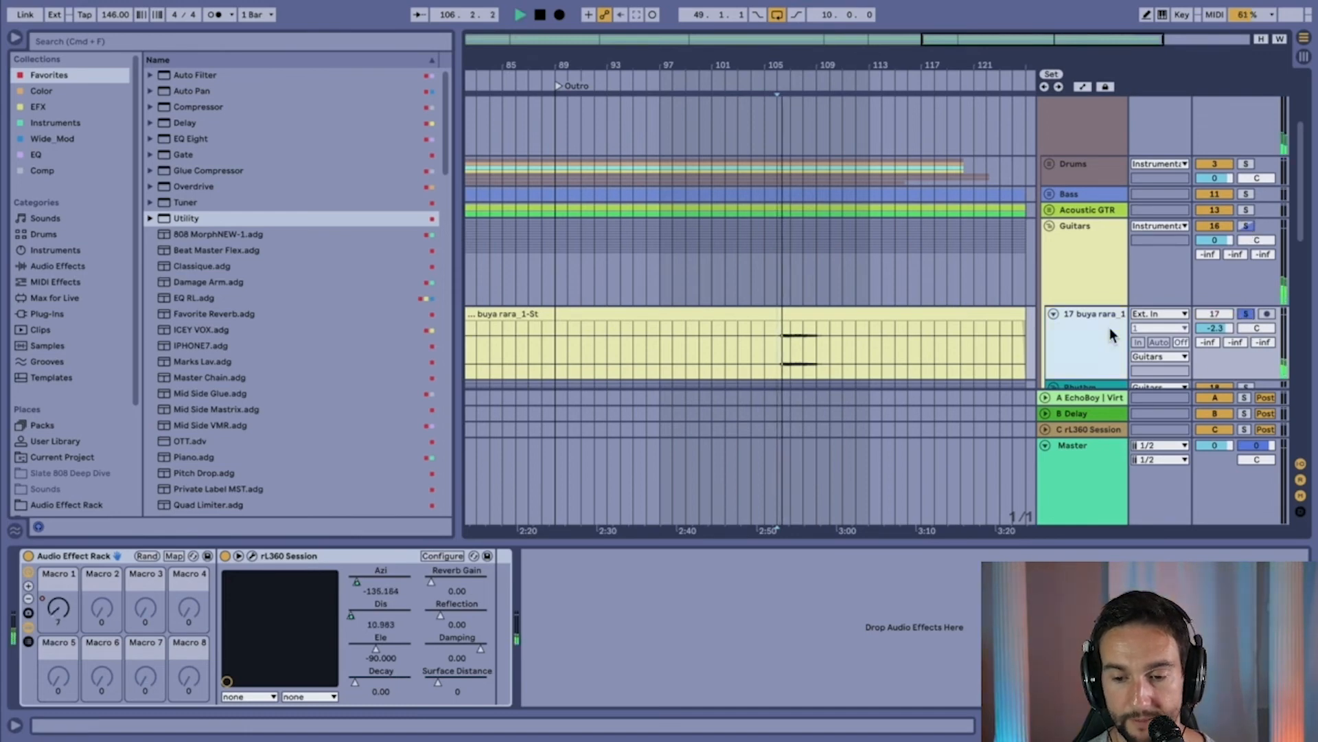
{"action": "left_click", "coordinate": [252, 556]}
{"action": "left_click_drag", "start_coordinate": [630, 229], "coordinate": [647, 228]}
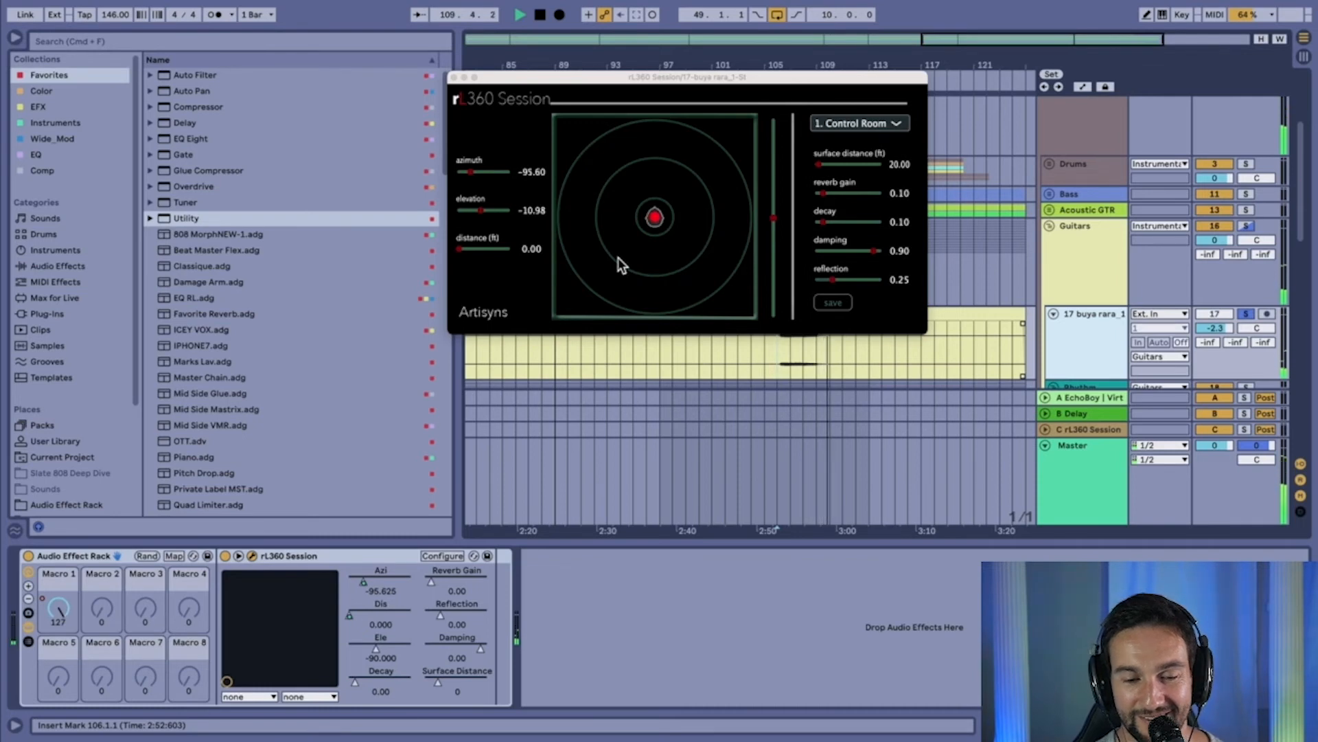
{"action": "key", "text": "space"}
{"action": "key", "text": "space"}
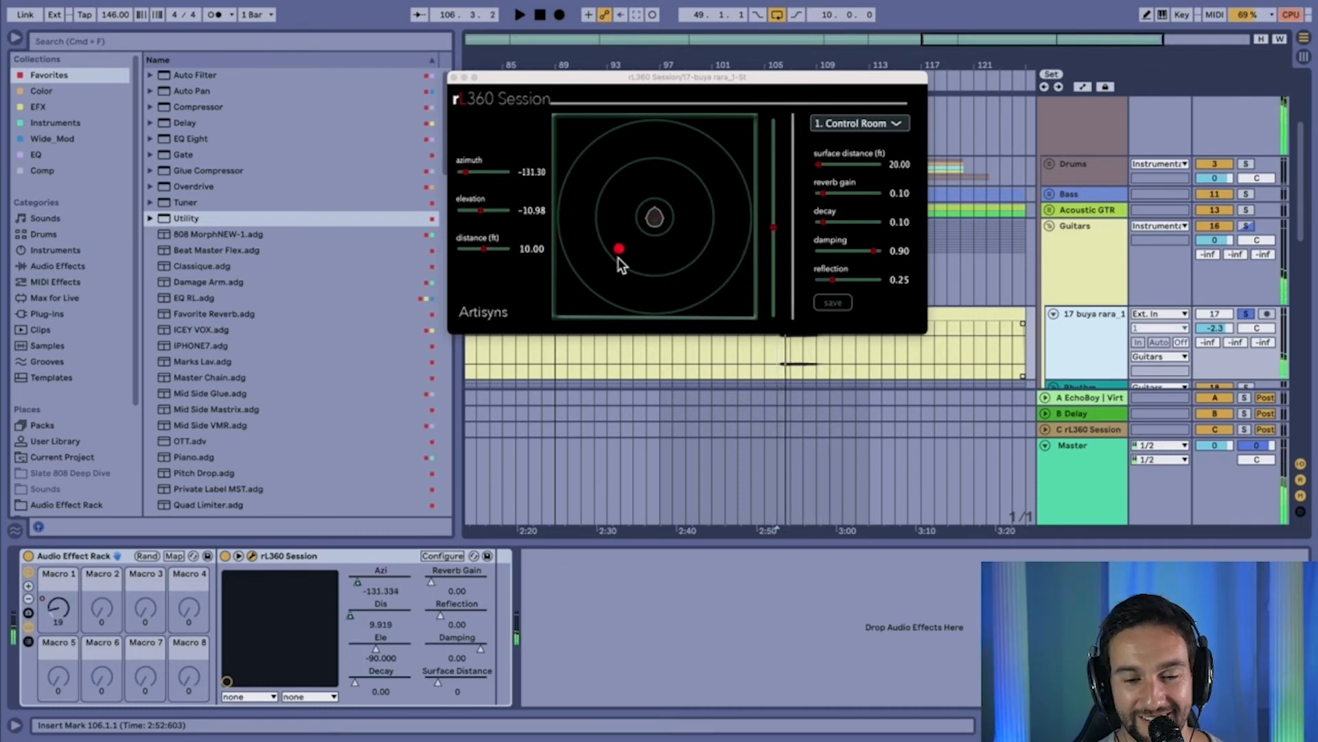
{"action": "left_click", "coordinate": [454, 76]}
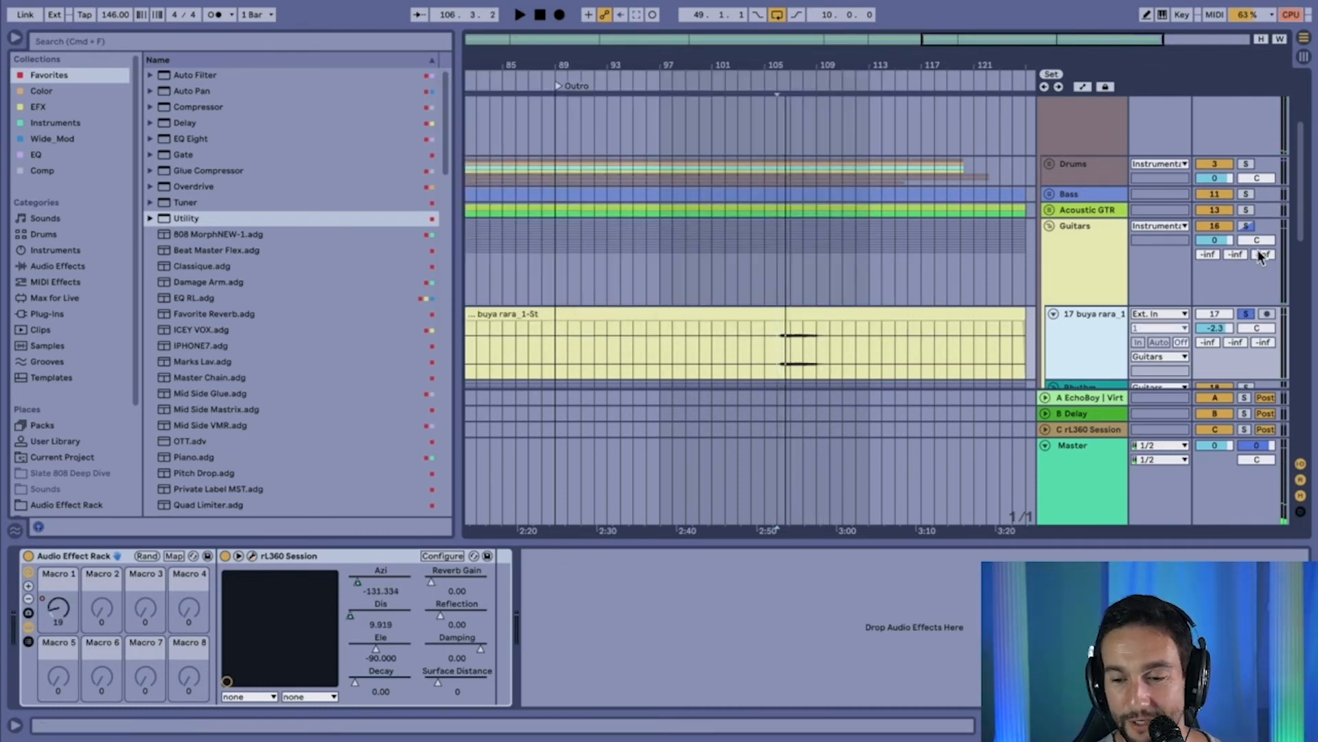
{"action": "left_click", "coordinate": [1245, 314]}
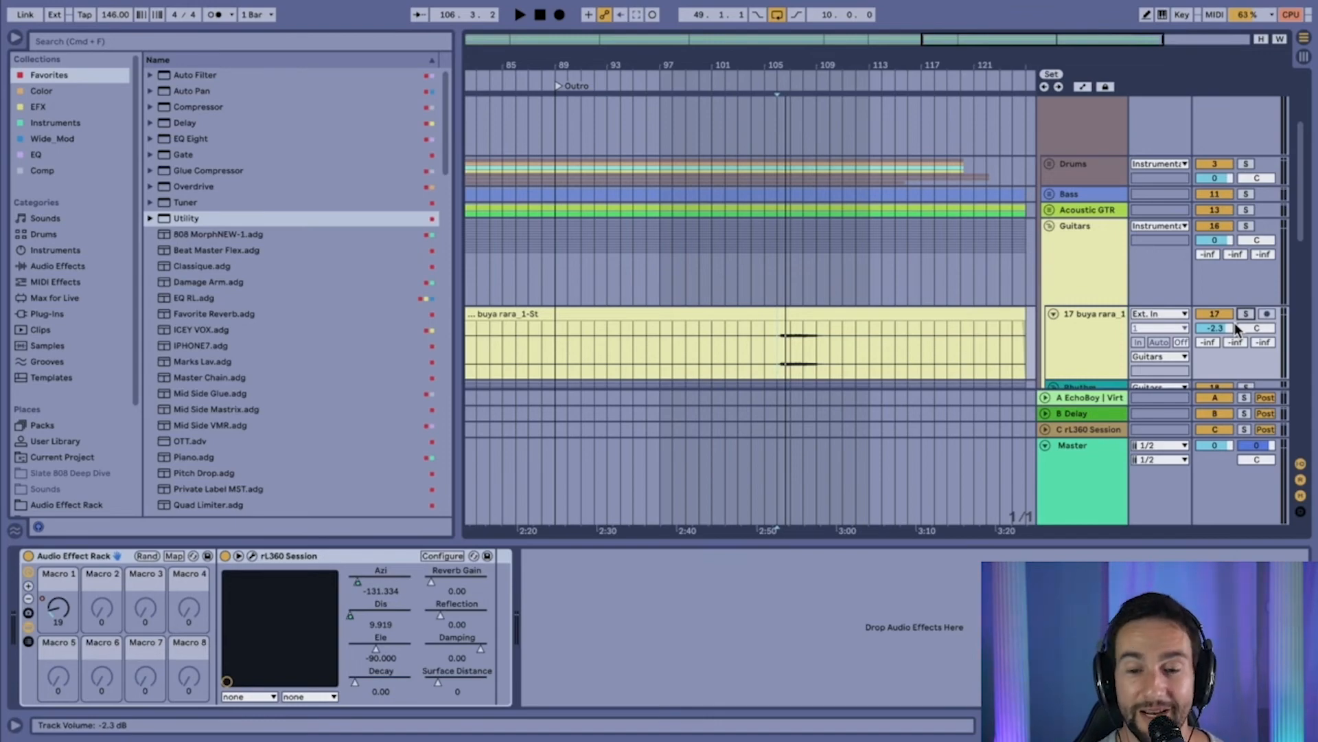
- Select the All Vox group and the Lead group inside it, then unfold the Lead group
{"action": "scroll", "coordinate": [1086, 306], "scroll_direction": "down", "scroll_amount": 5}
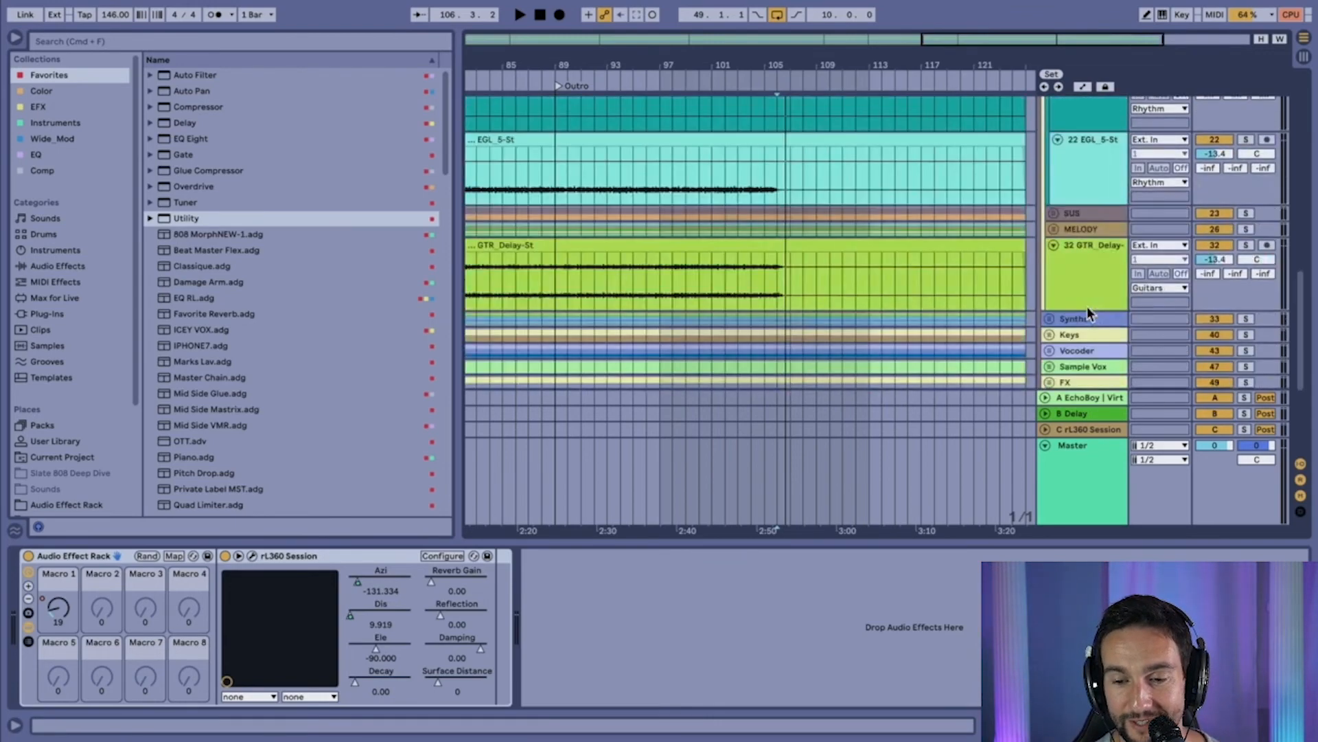
{"action": "scroll", "coordinate": [1087, 306], "scroll_direction": "down", "scroll_amount": 4}
{"action": "scroll", "coordinate": [1086, 306], "scroll_direction": "up", "scroll_amount": 2}
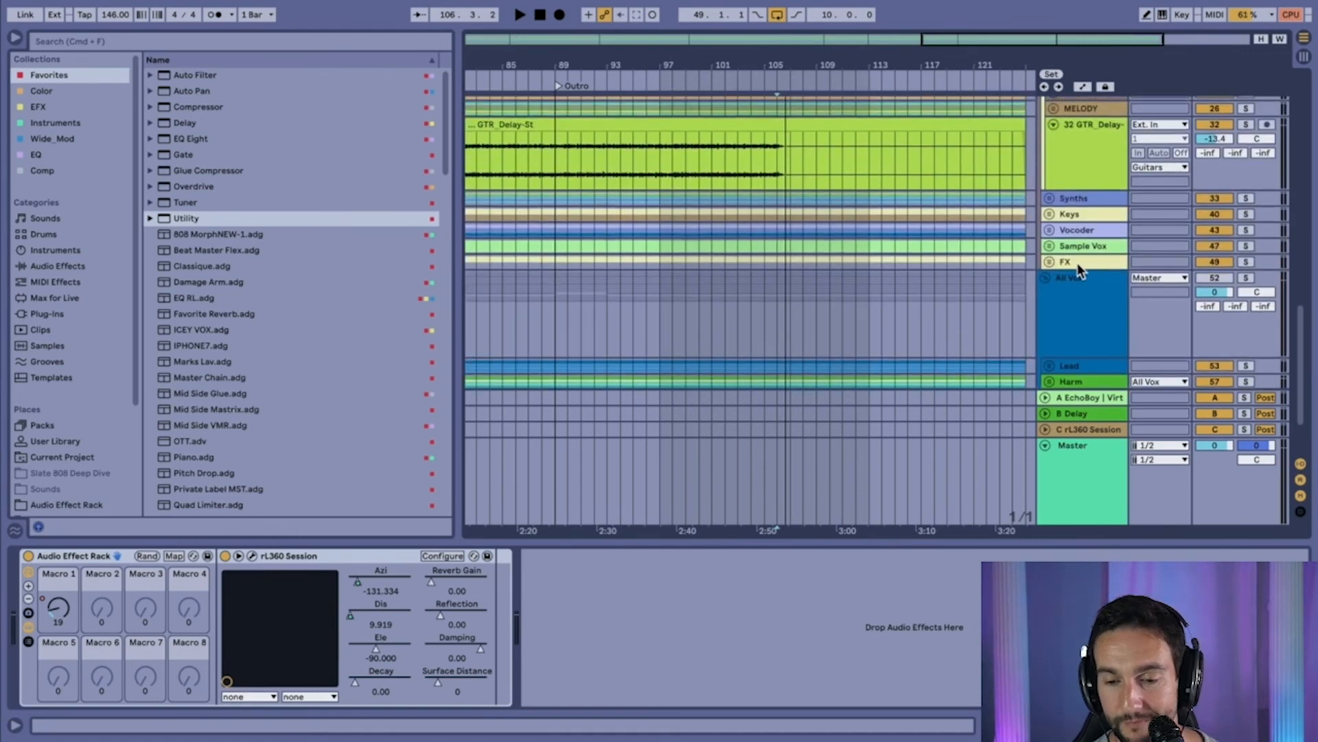
{"action": "left_click", "coordinate": [1073, 287]}
{"action": "scroll", "coordinate": [1073, 312], "scroll_direction": "down", "scroll_amount": 2}
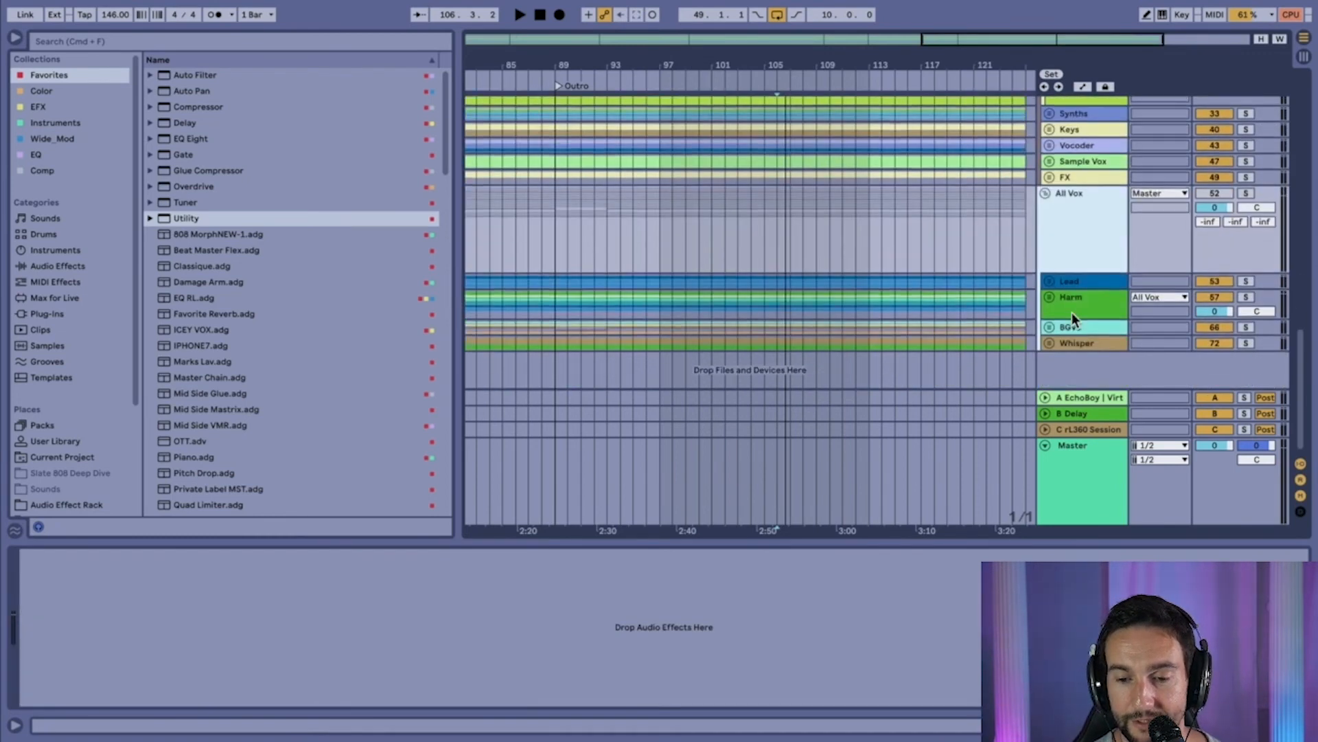
{"action": "left_click", "coordinate": [1073, 283]}
{"action": "left_click", "coordinate": [1049, 280]}
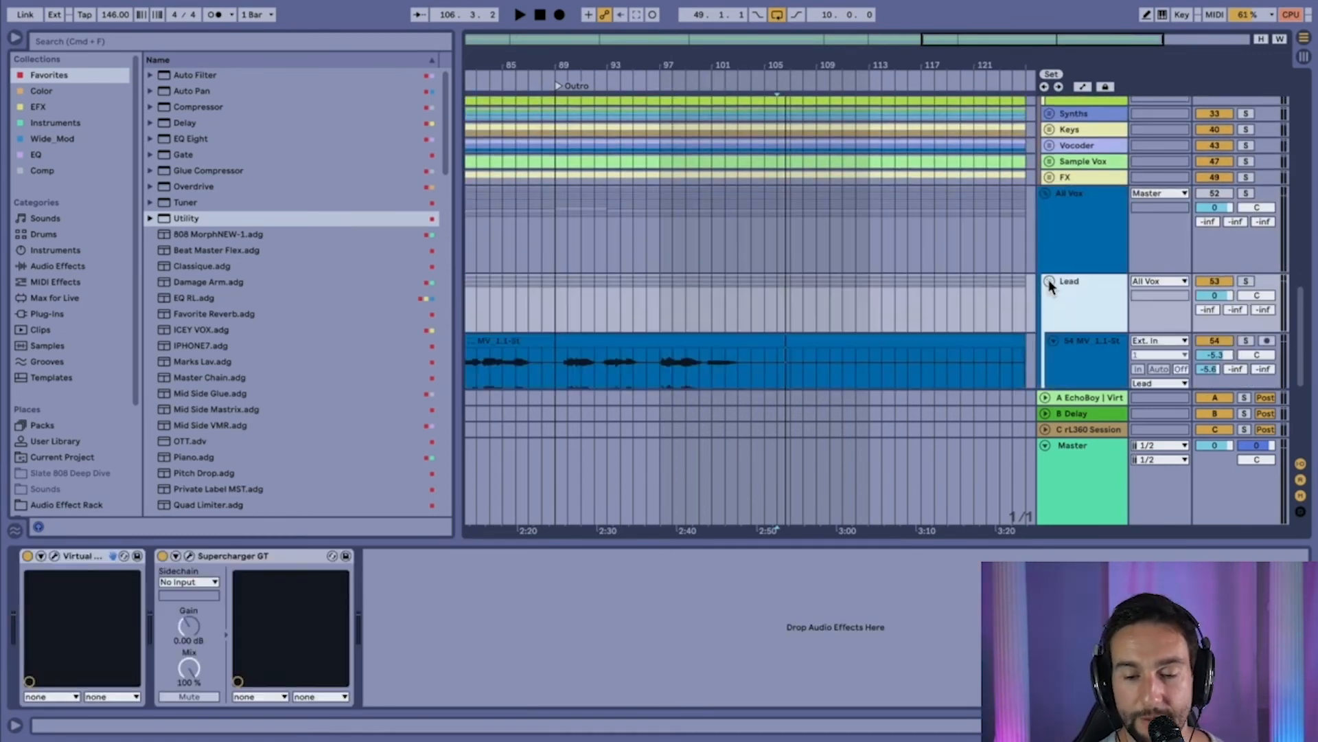
- Show the device chain of the MV_1.1-St track at bar 35, then that of the Lead group
{"action": "scroll", "coordinate": [1049, 280], "scroll_direction": "down", "scroll_amount": 3}
{"action": "scroll", "coordinate": [808, 349], "scroll_direction": "down", "scroll_amount": 4}
{"action": "scroll", "coordinate": [807, 348], "scroll_direction": "left", "scroll_amount": 5}
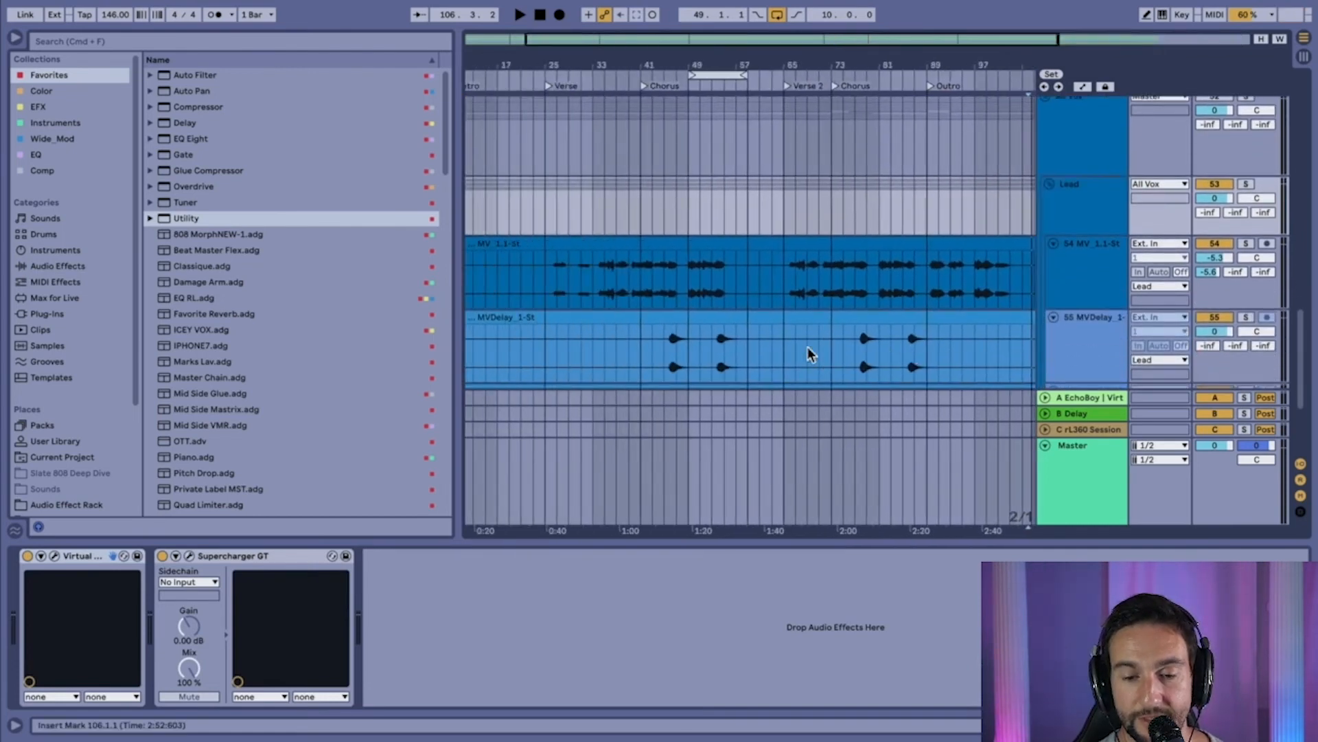
{"action": "scroll", "coordinate": [808, 348], "scroll_direction": "left", "scroll_amount": 3}
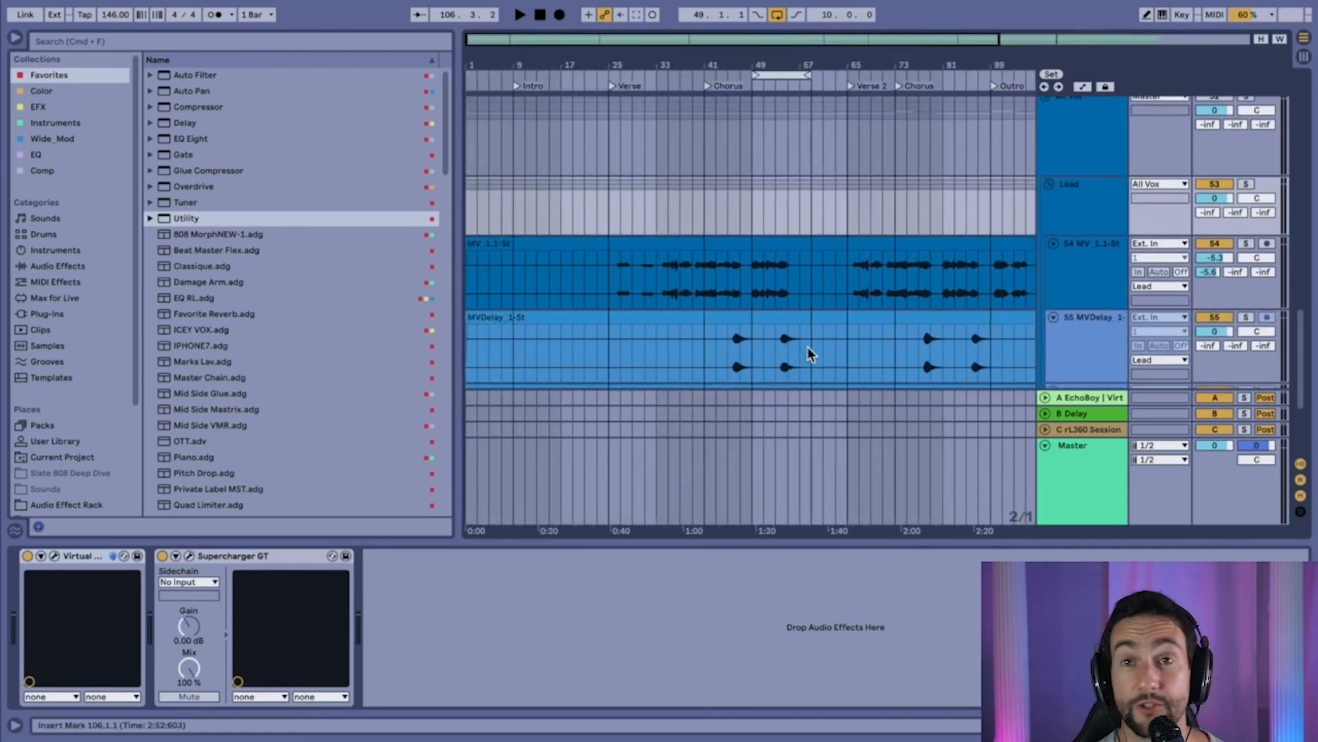
{"action": "left_click", "coordinate": [668, 284]}
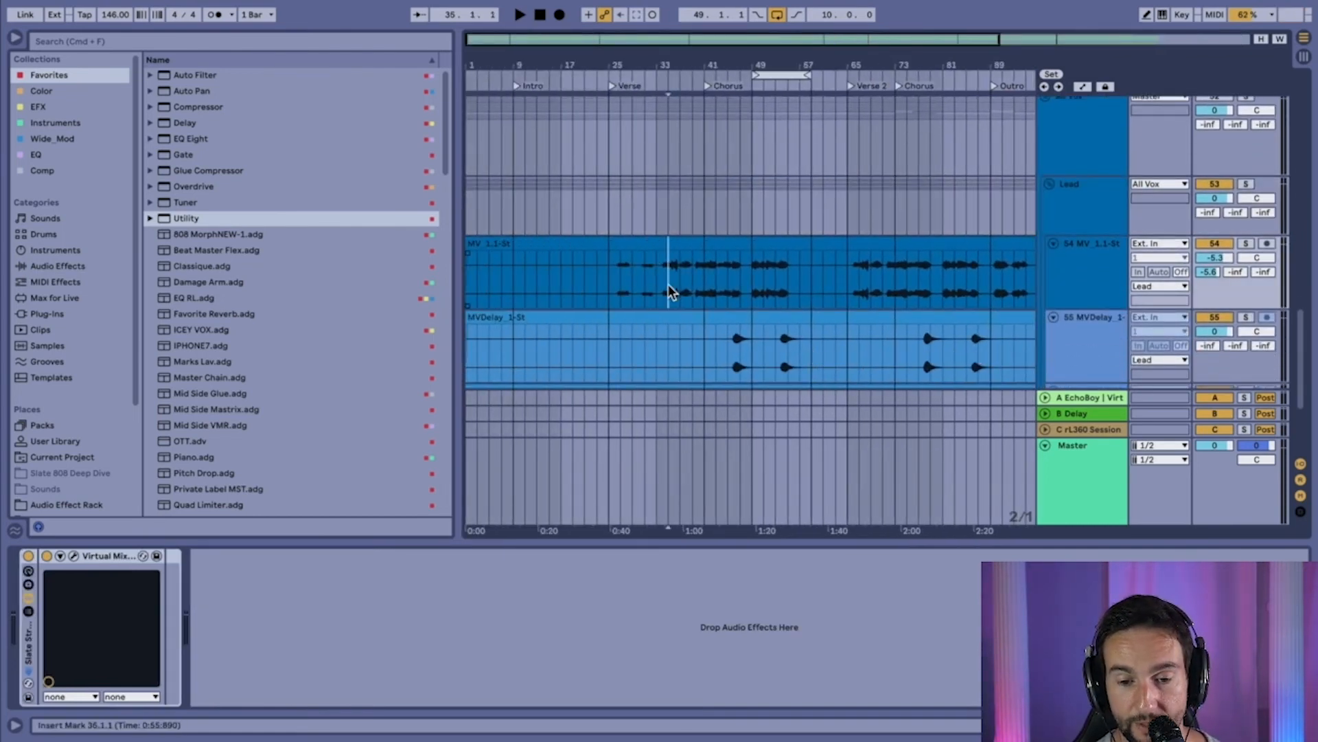
{"action": "left_click", "coordinate": [1086, 228]}
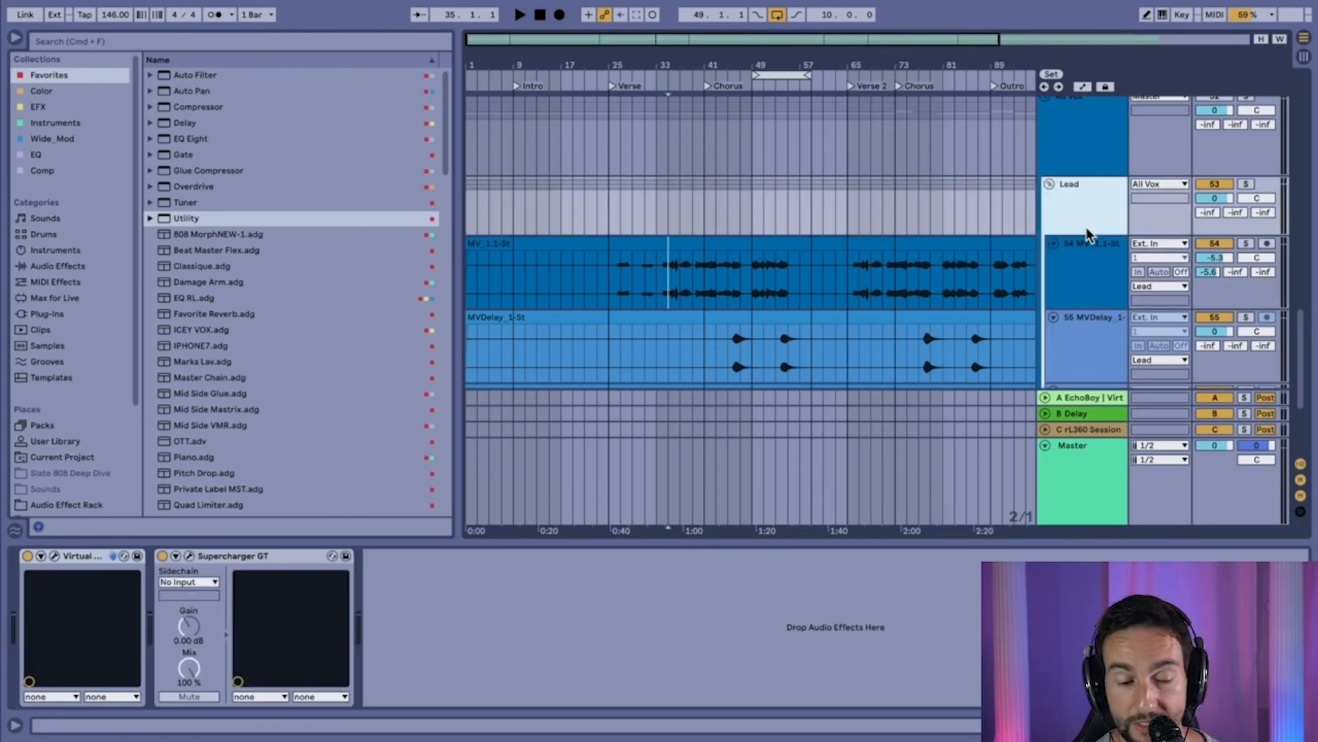
- Play the lead vocal track MV_1.1-St from bar 27 and check the All Vox and Lead groups
{"action": "left_click", "coordinate": [621, 295]}
{"action": "key", "text": "space"}
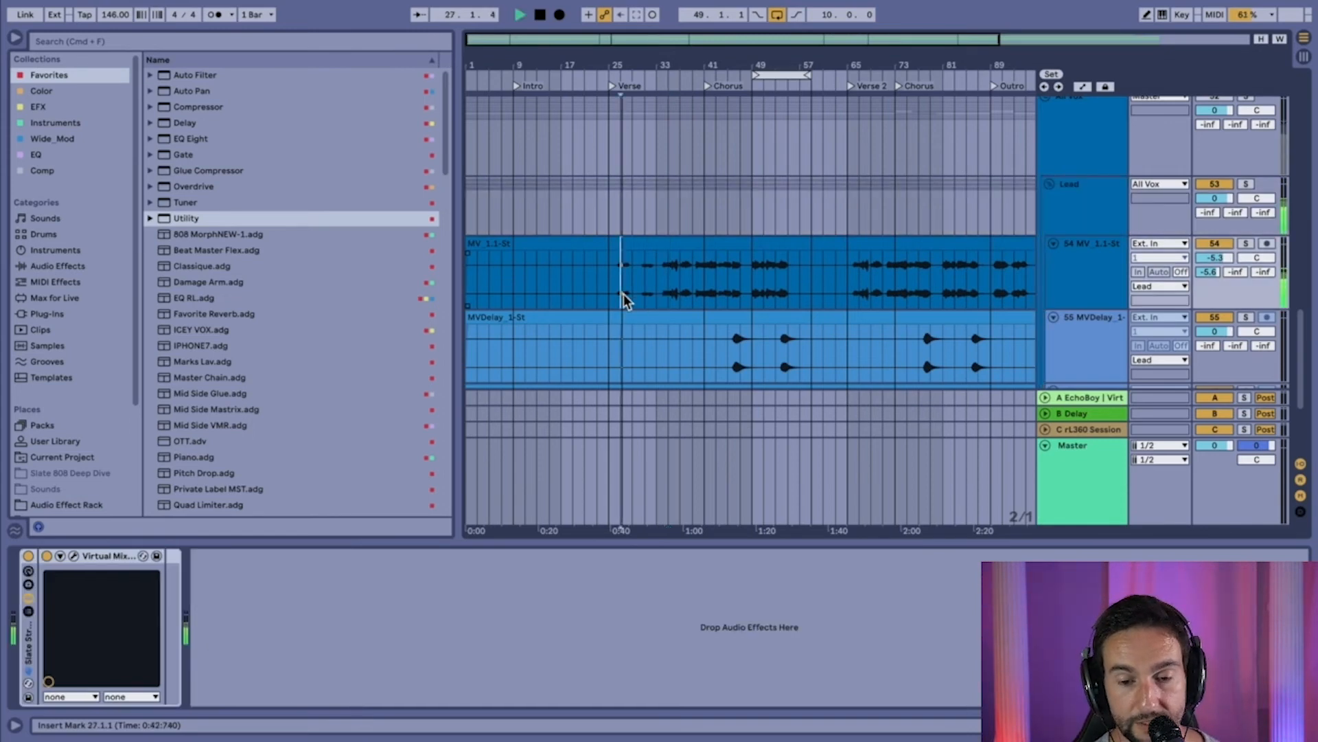
{"action": "scroll", "coordinate": [1133, 233], "scroll_direction": "up", "scroll_amount": 3}
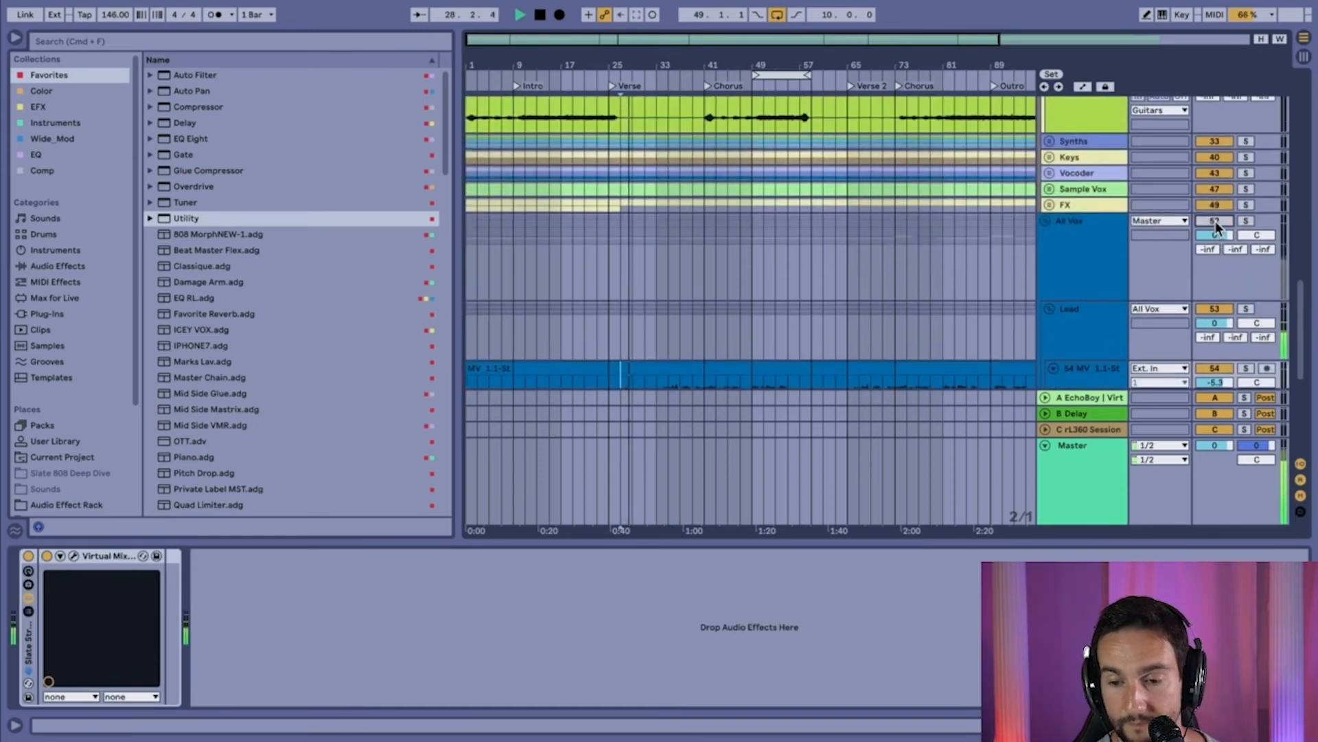
{"action": "scroll", "coordinate": [886, 305], "scroll_direction": "down", "scroll_amount": 5}
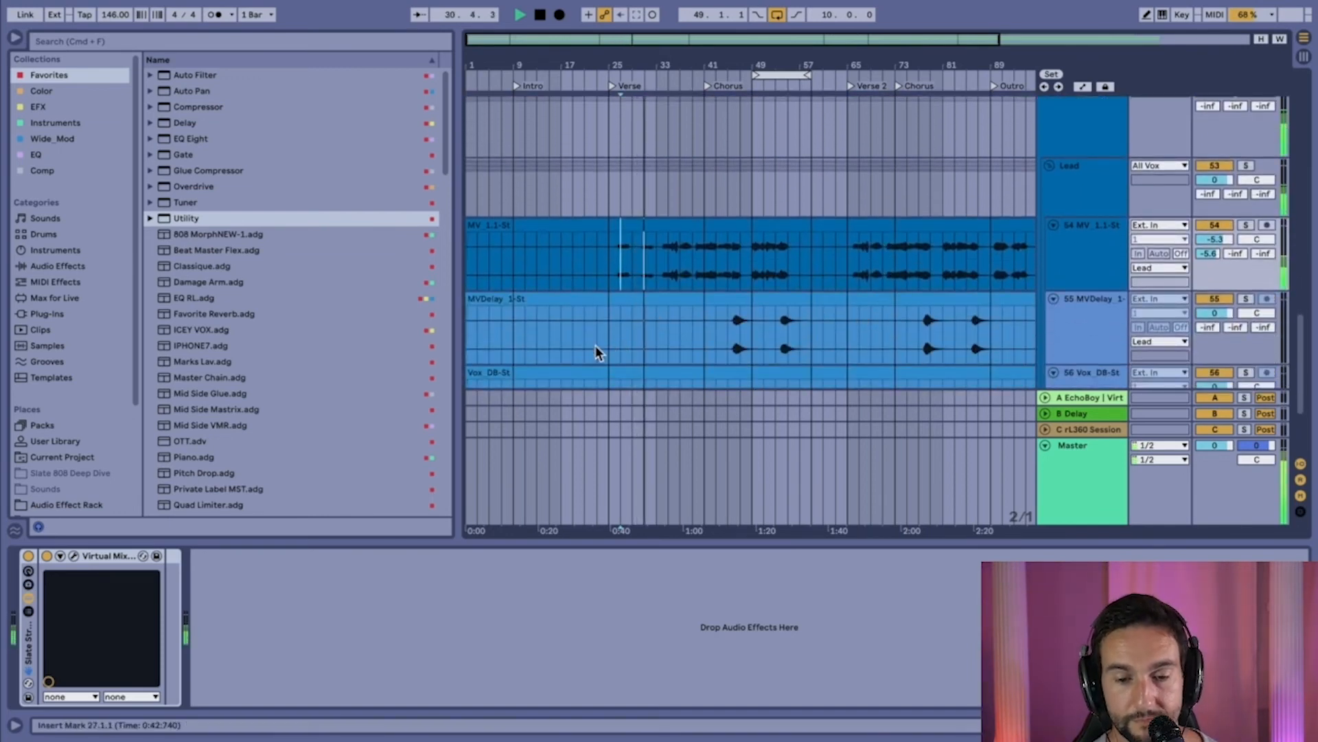
- Open the MV_1.1-St track's Virtual Mix Rack clear of the track headers, listen with its modules in view, and stop playback
{"action": "left_click", "coordinate": [1064, 260]}
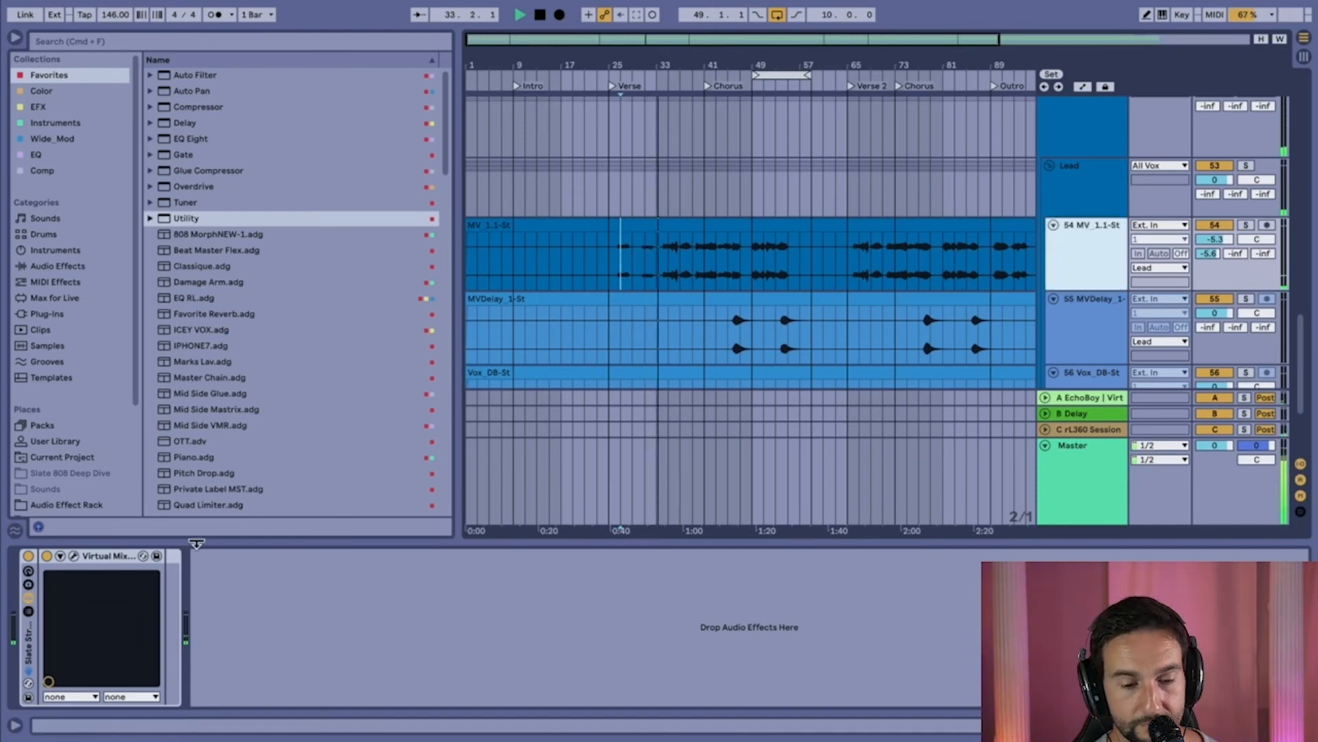
{"action": "left_click", "coordinate": [74, 556]}
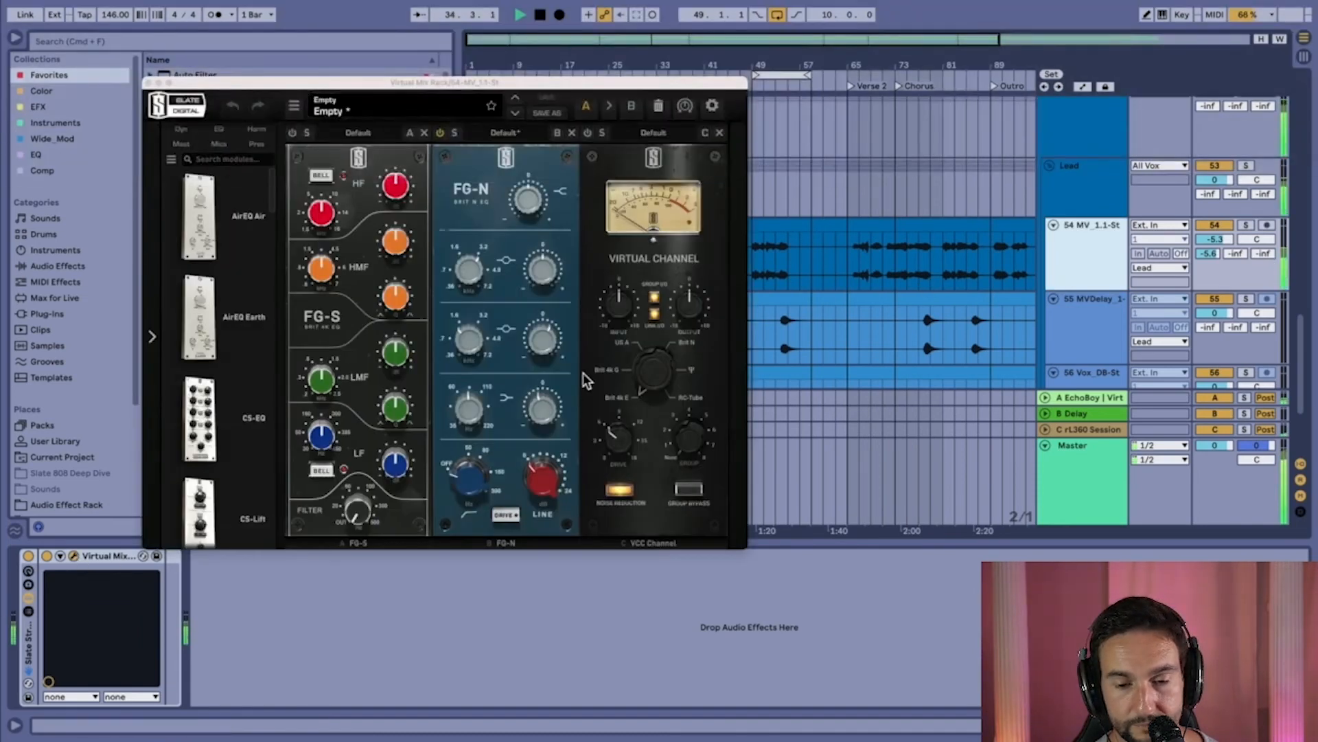
{"action": "left_click_drag", "start_coordinate": [622, 91], "coordinate": [573, 66]}
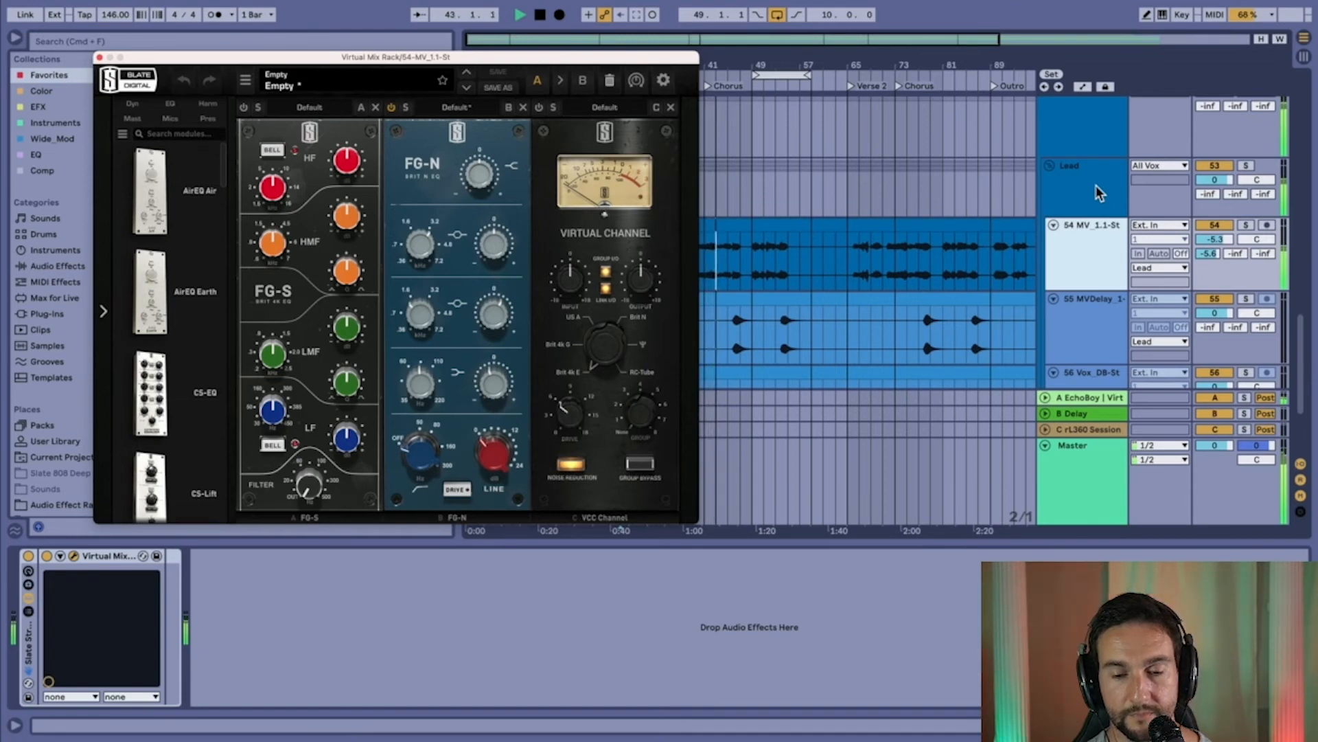
{"action": "key", "text": "space"}
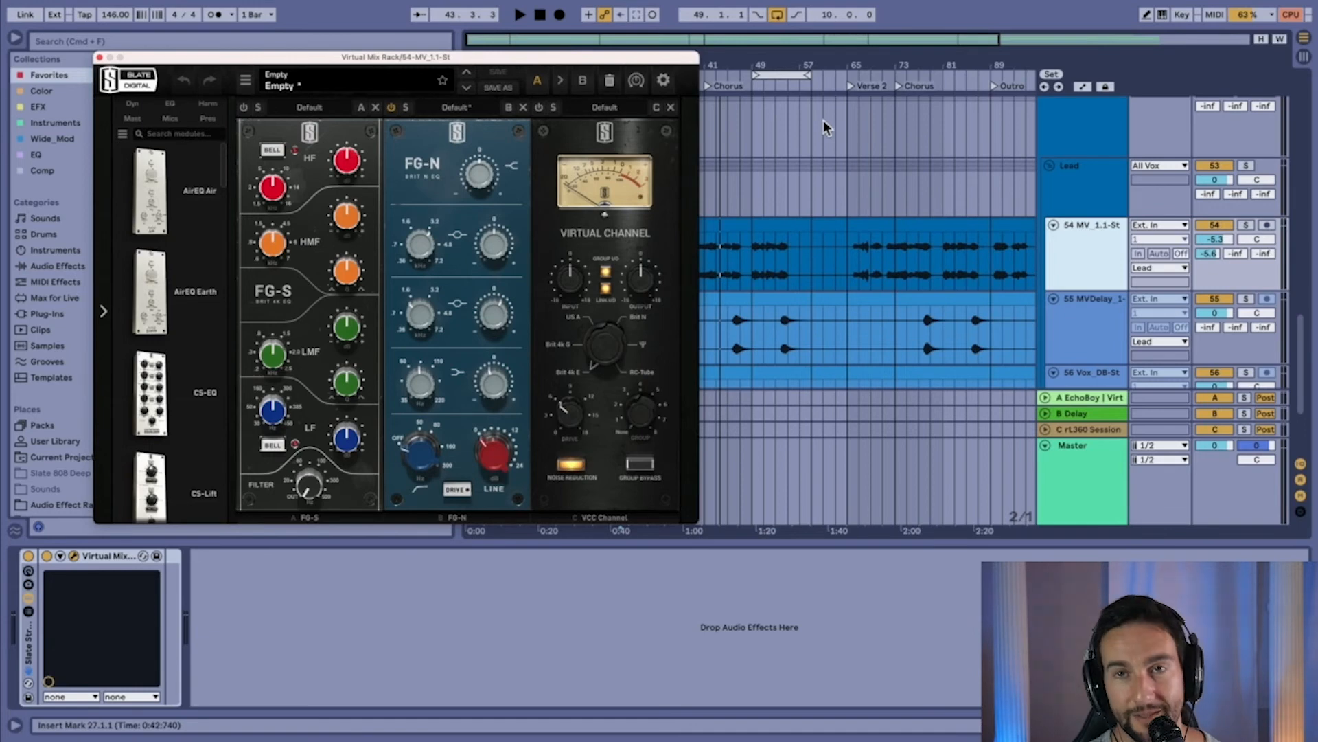
- Replay the lead vocal from bar 27 several times with Virtual Mix Rack centred, then stop playback and close the rack
{"action": "left_click_drag", "start_coordinate": [489, 57], "coordinate": [677, 84]}
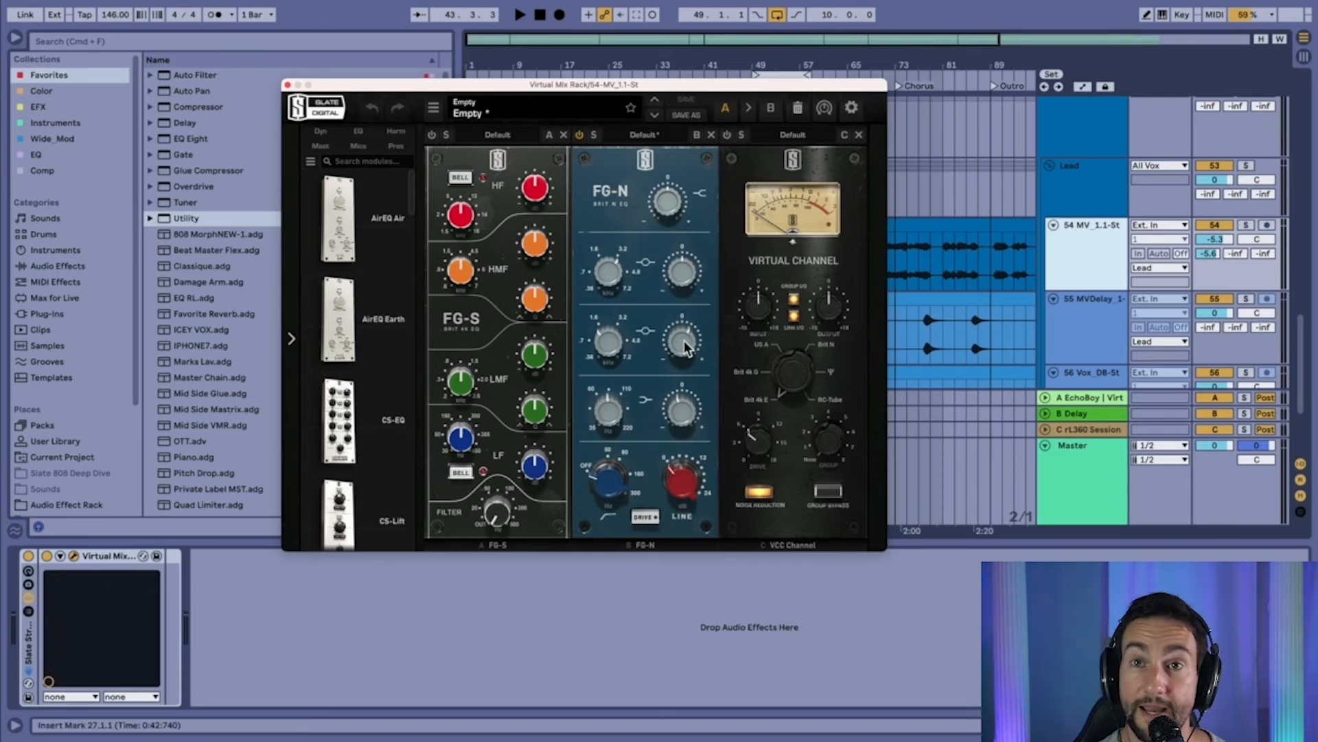
{"action": "key", "text": "space"}
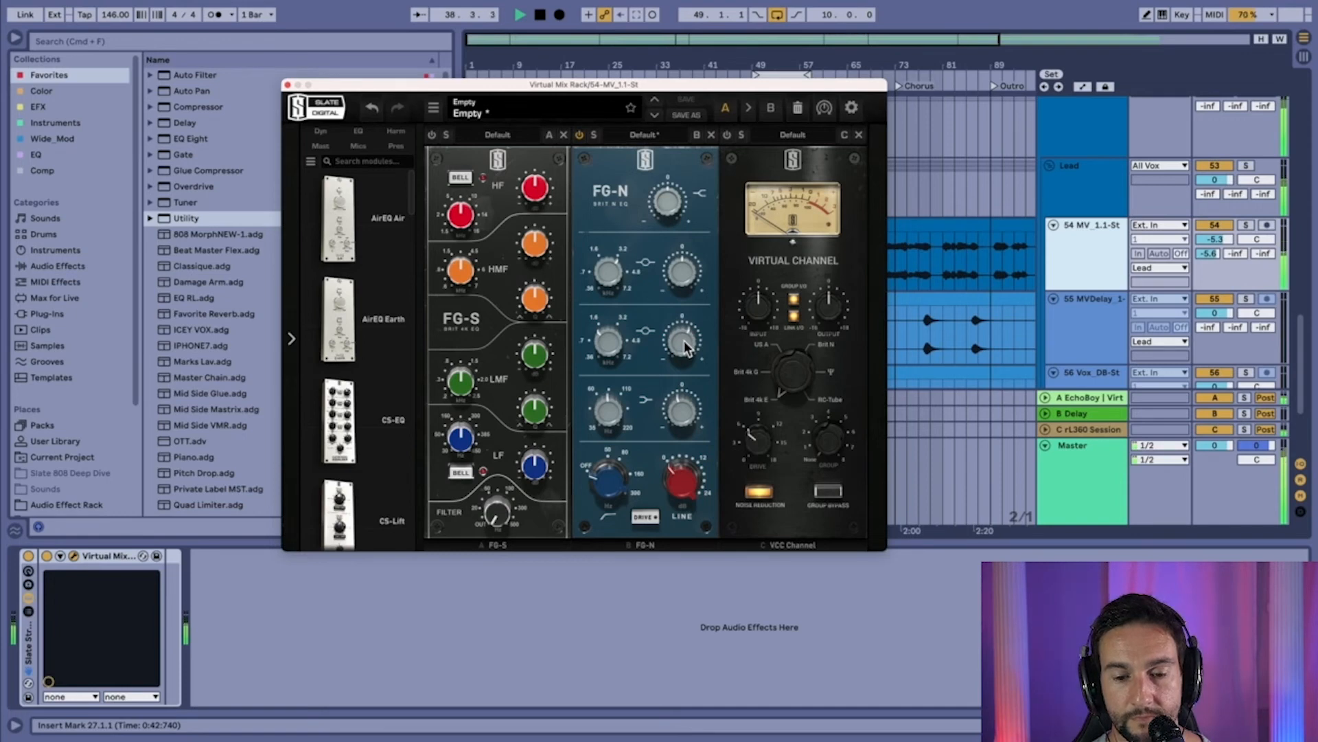
{"action": "key", "text": "space"}
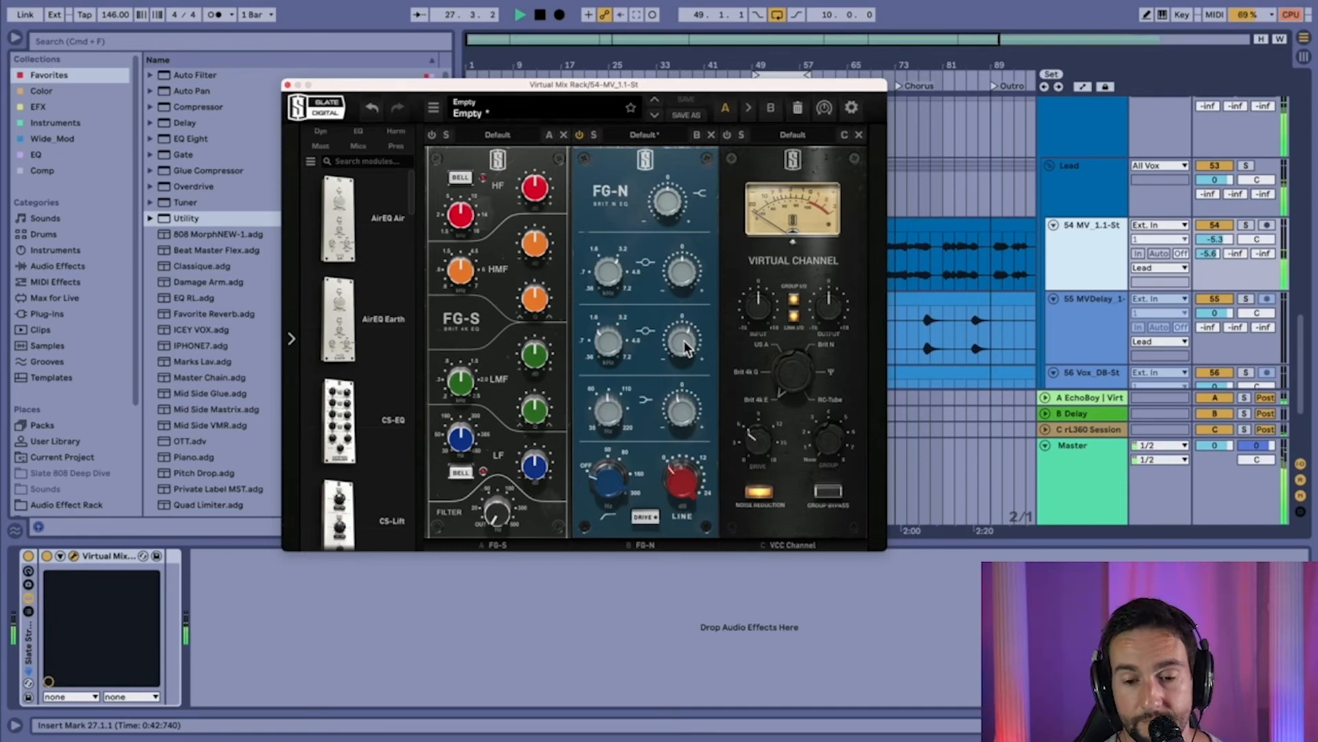
{"action": "key", "text": "space"}
{"action": "key", "text": "space"}
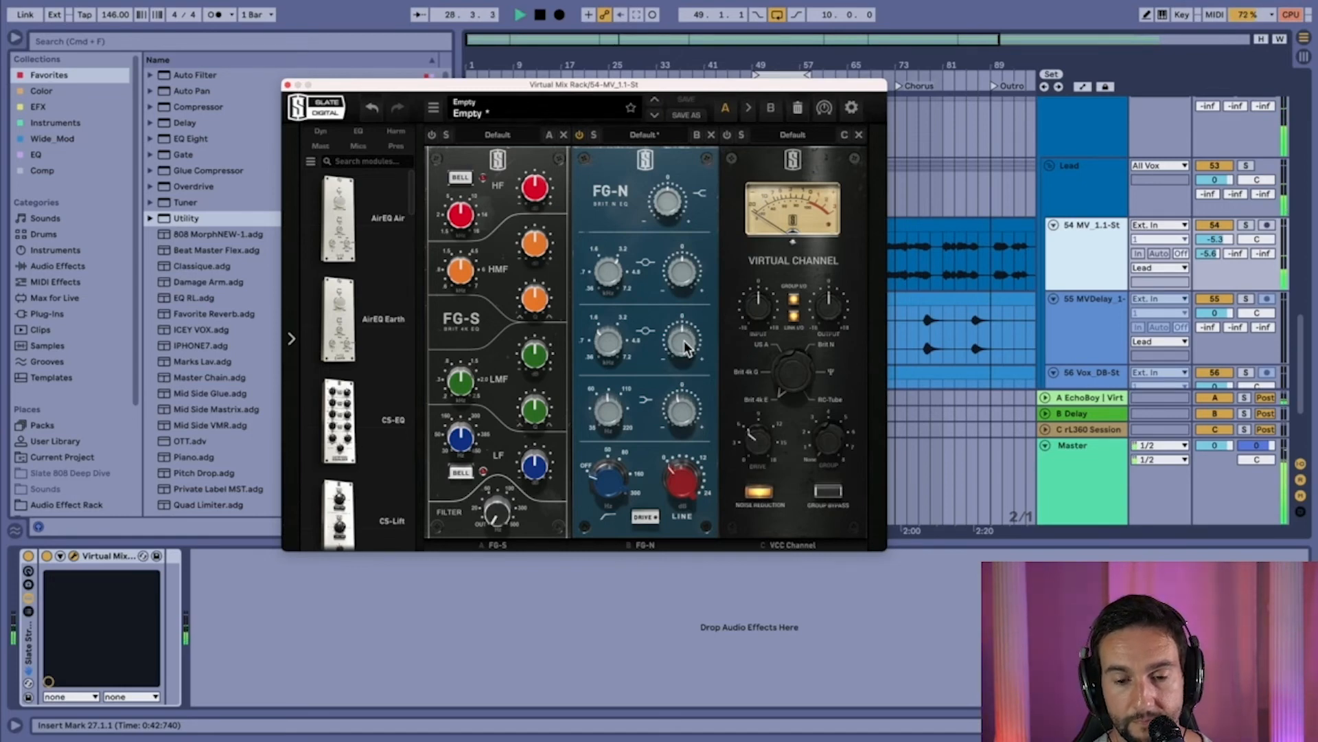
{"action": "key", "text": "space"}
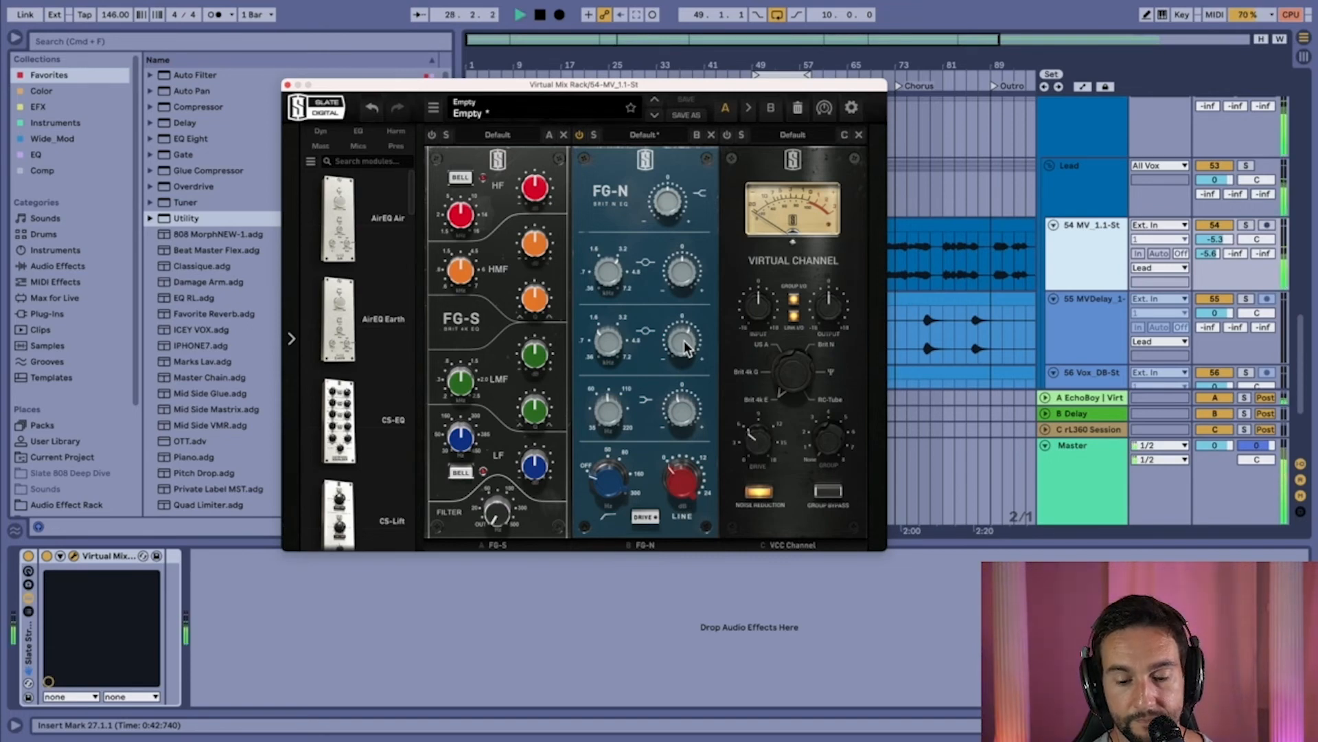
{"action": "key", "text": "space"}
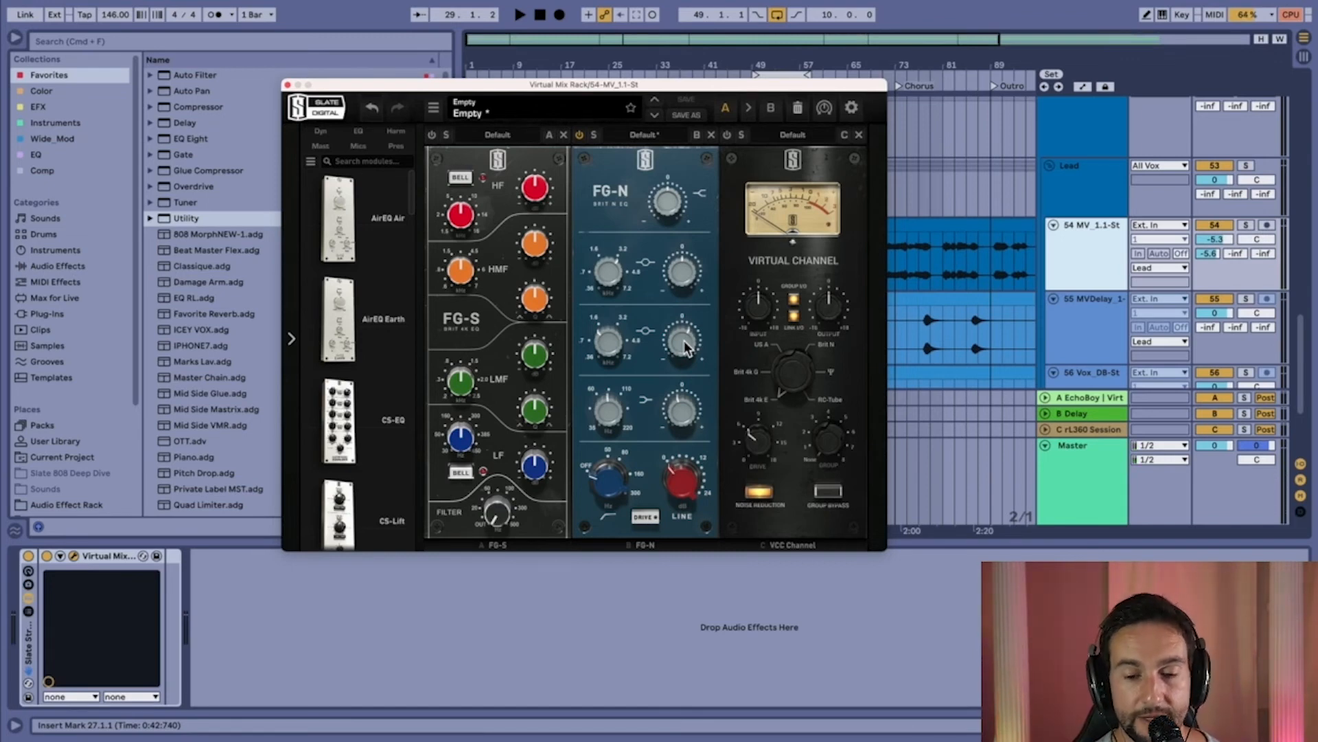
{"action": "left_click", "coordinate": [288, 85]}
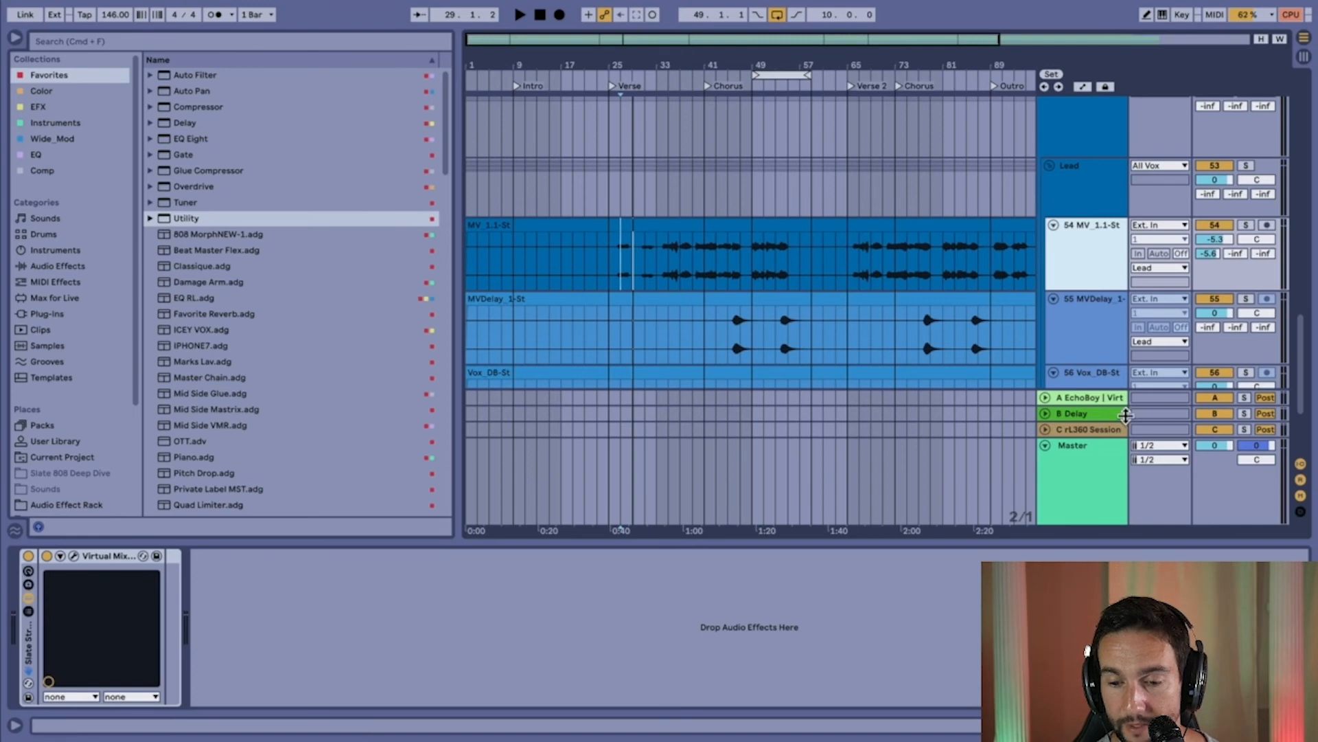
- Show the EchoBoy return track's effects, solo MV_1.1-St, deactivate return A, and play from bar 27
{"action": "left_click", "coordinate": [1082, 398]}
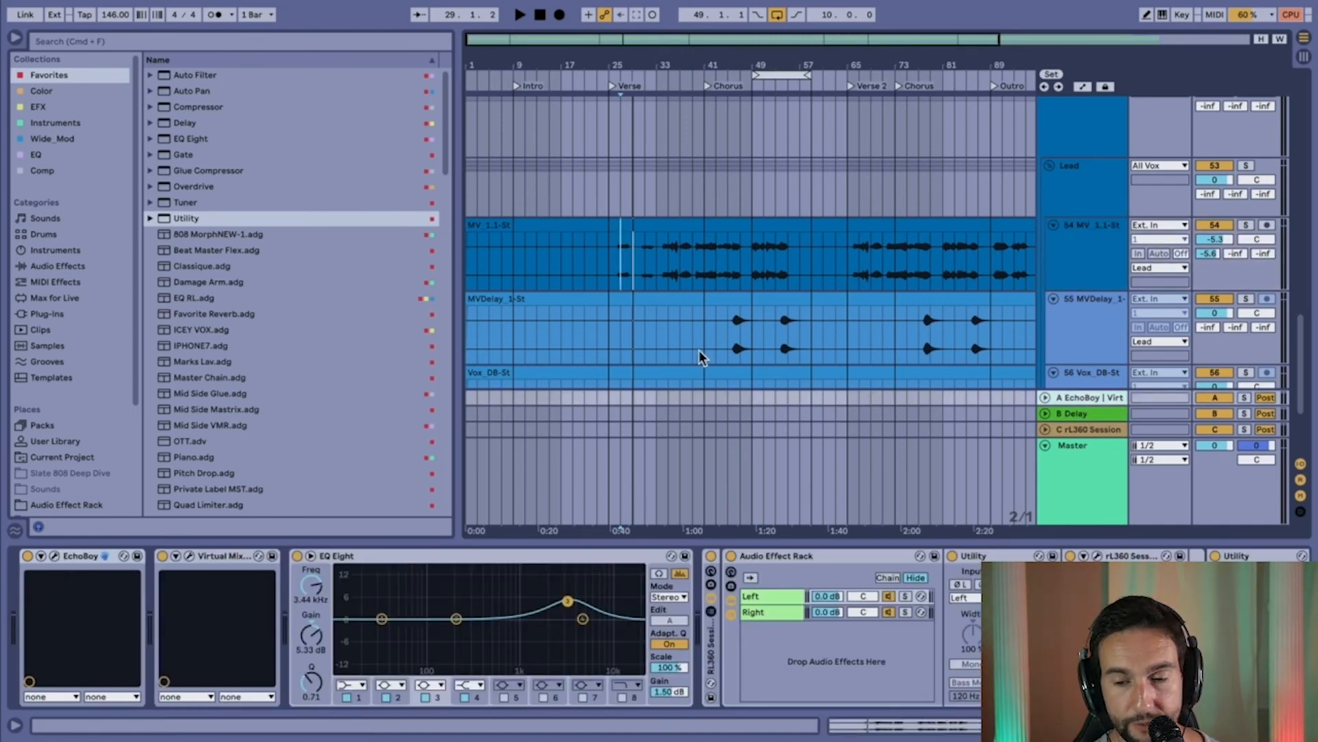
{"action": "left_click", "coordinate": [1244, 223]}
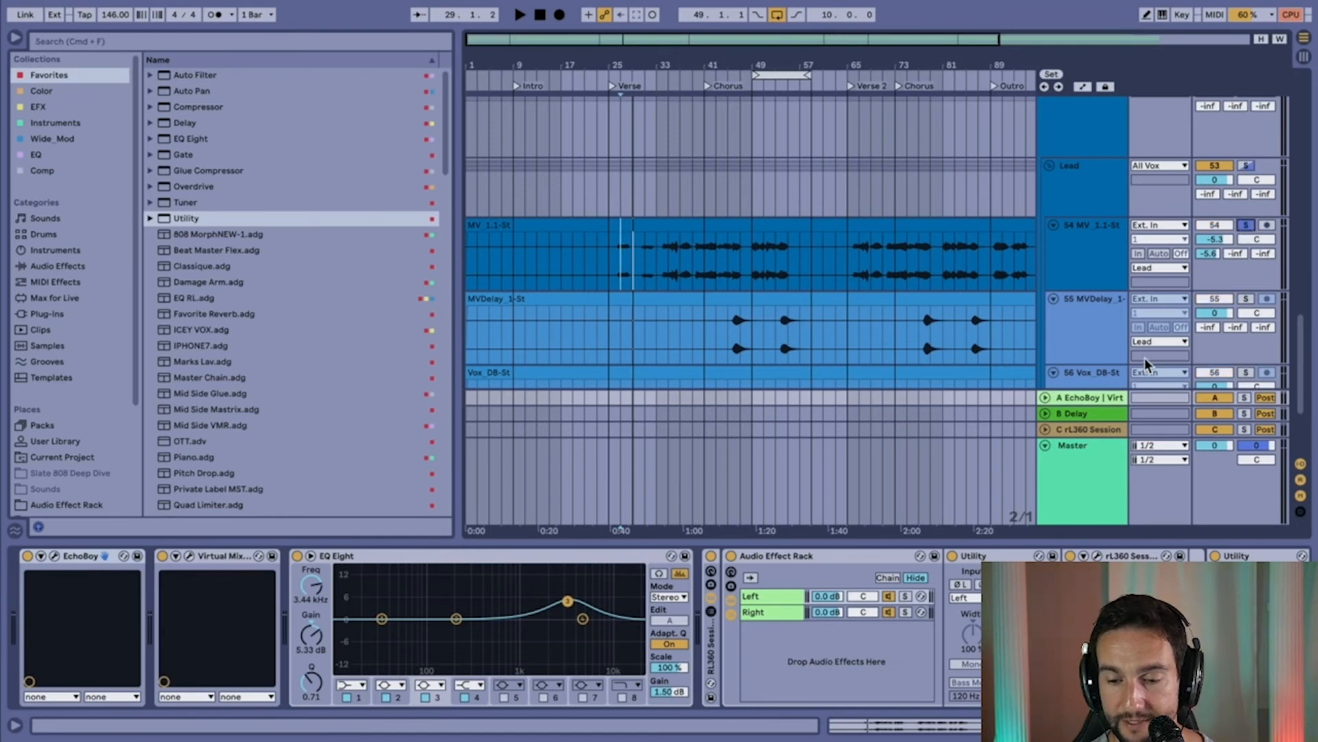
{"action": "left_click", "coordinate": [1210, 395]}
{"action": "key", "text": "space"}
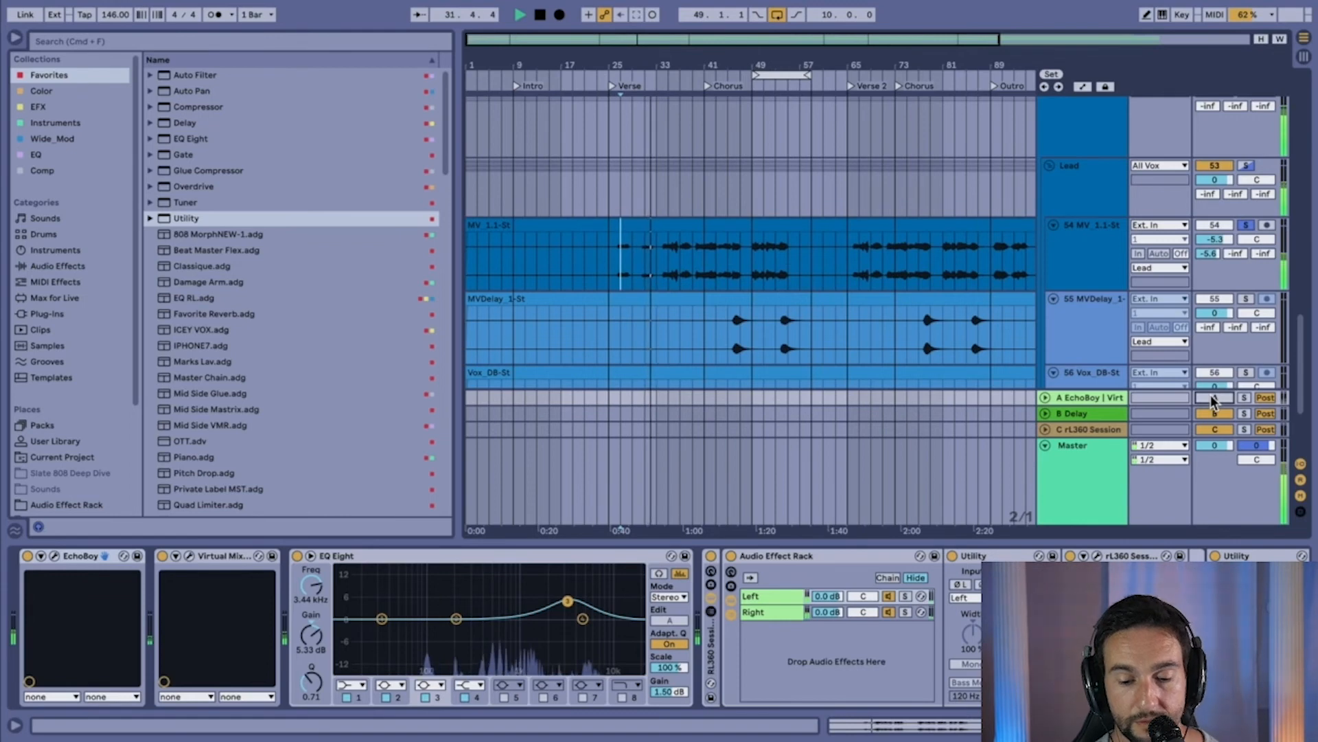
- Reactivate the EchoBoy return during playback, listen to its effect on the lead vocal, and stop playback
{"action": "left_click", "coordinate": [1212, 398]}
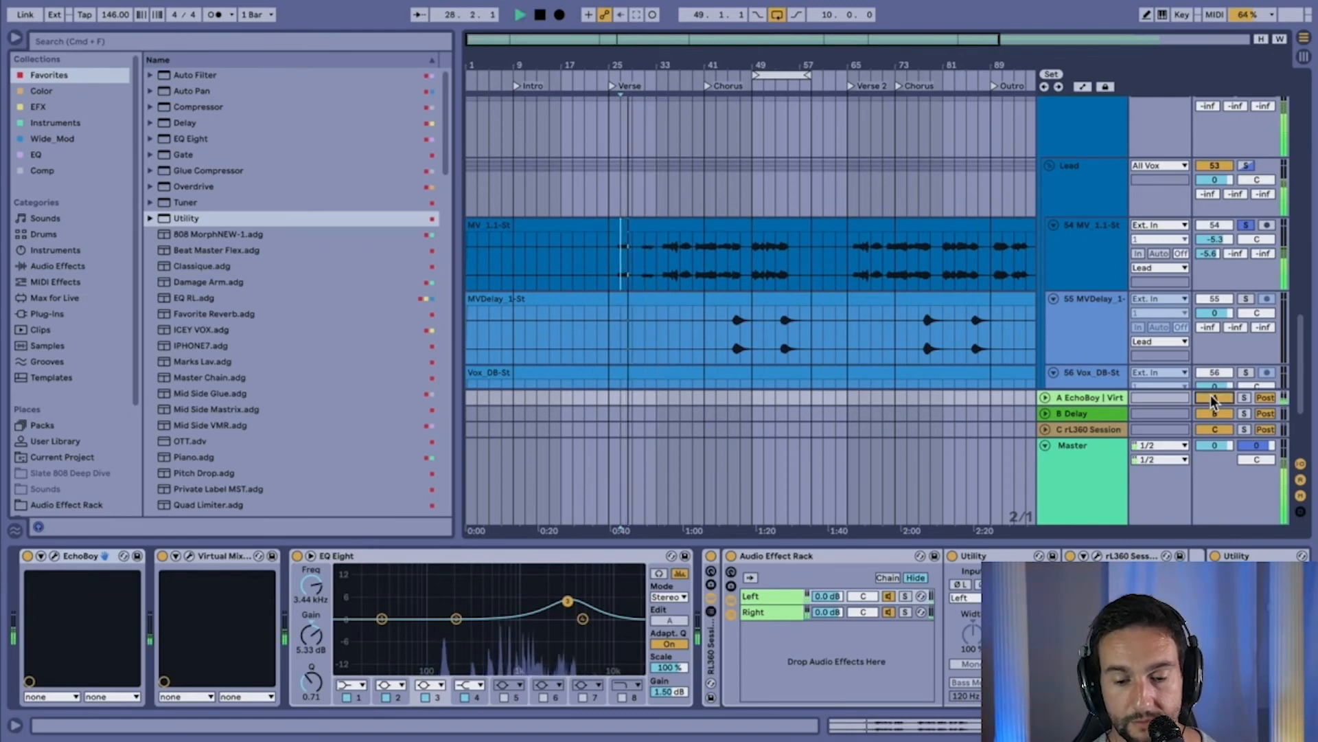
{"action": "key", "text": "space"}
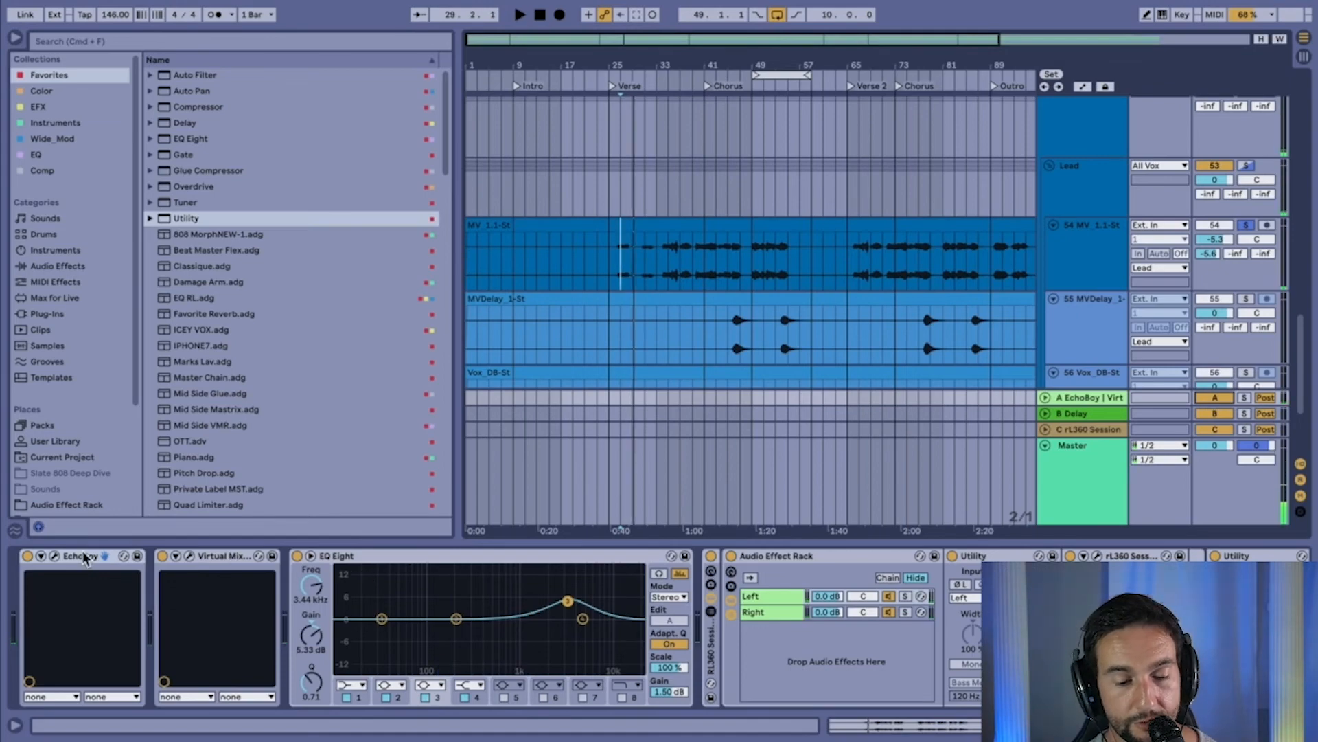
- Inspect the EchoBoy and Virtual Mix Rack windows on the EchoBoy return, closing each one after viewing
{"action": "left_click", "coordinate": [55, 558]}
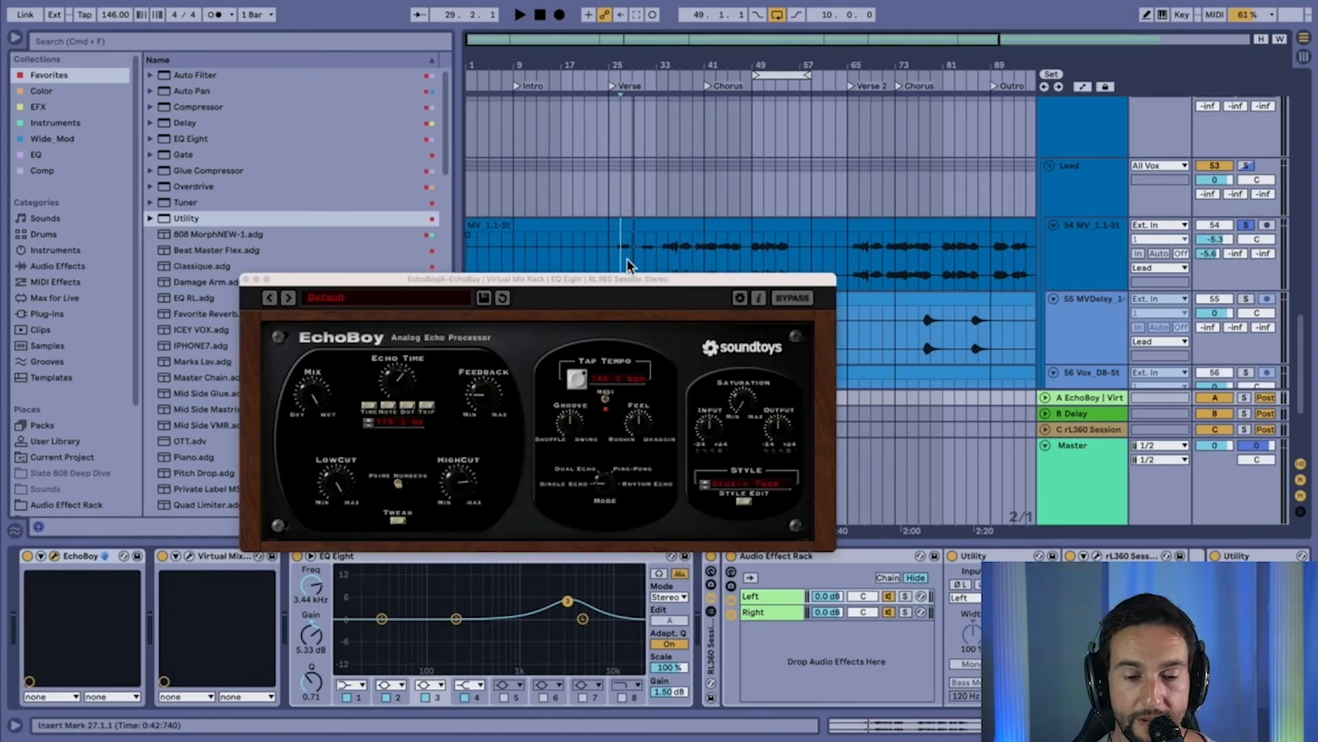
{"action": "left_click_drag", "start_coordinate": [557, 290], "coordinate": [638, 208]}
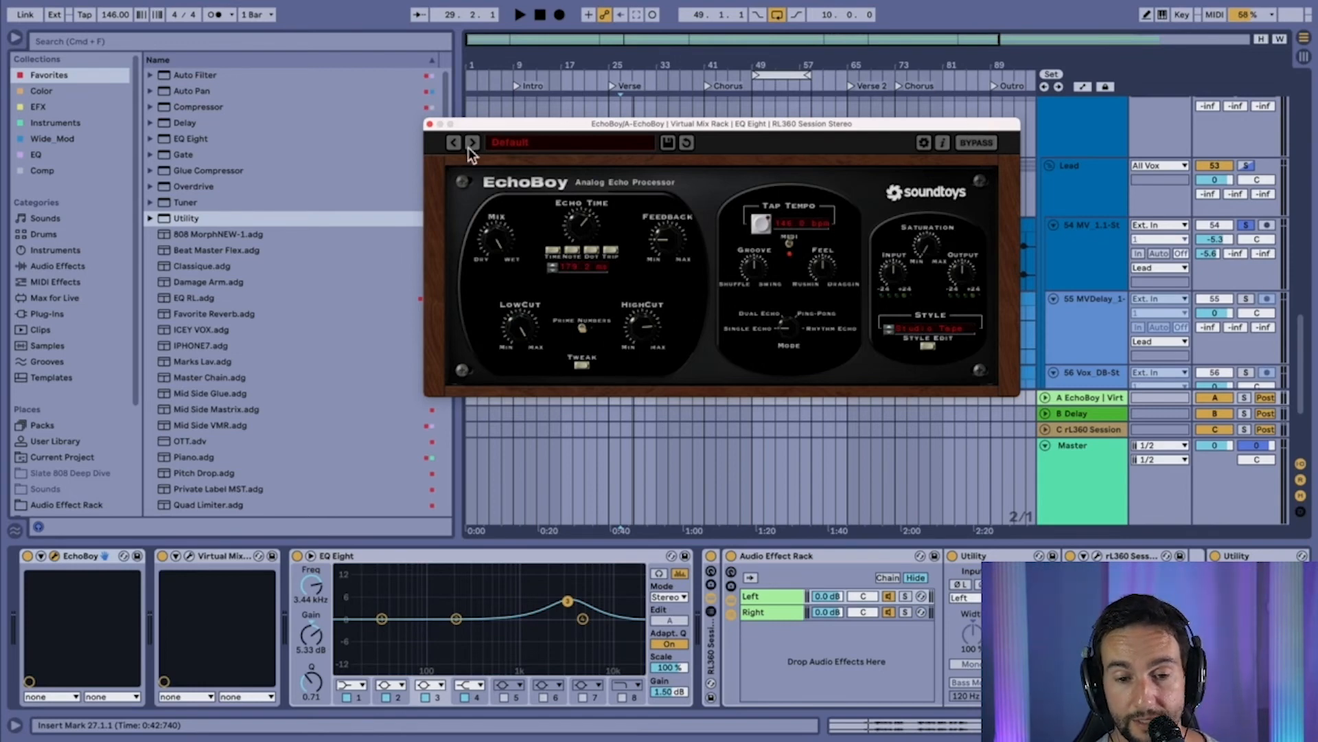
{"action": "left_click", "coordinate": [430, 124]}
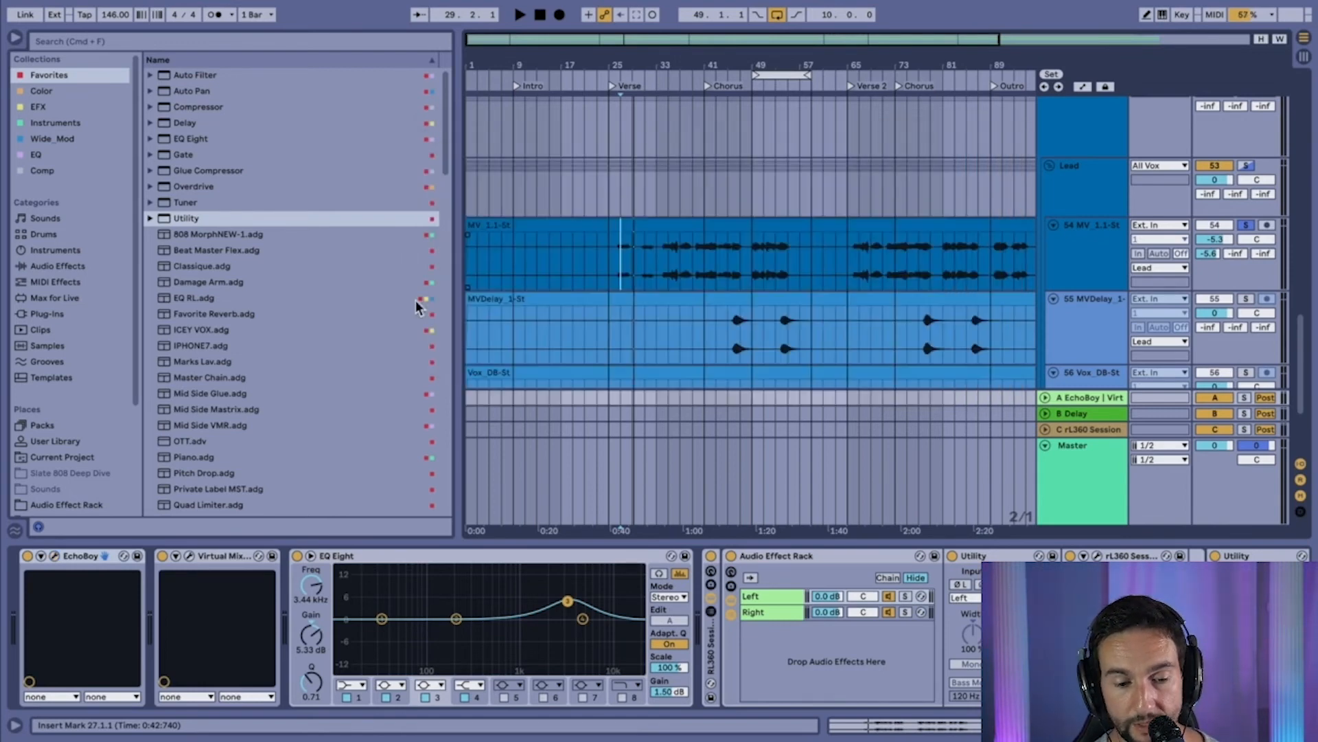
{"action": "left_click", "coordinate": [190, 557]}
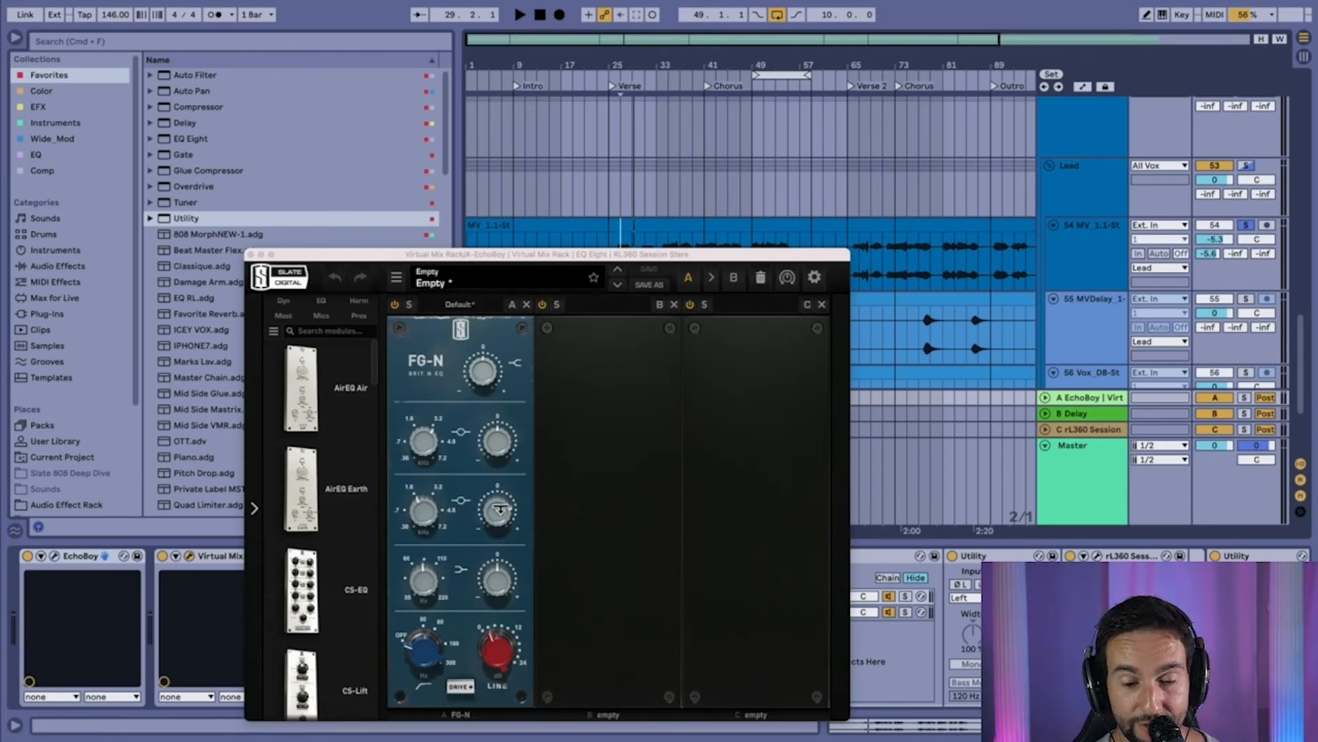
{"action": "left_click", "coordinate": [250, 255]}
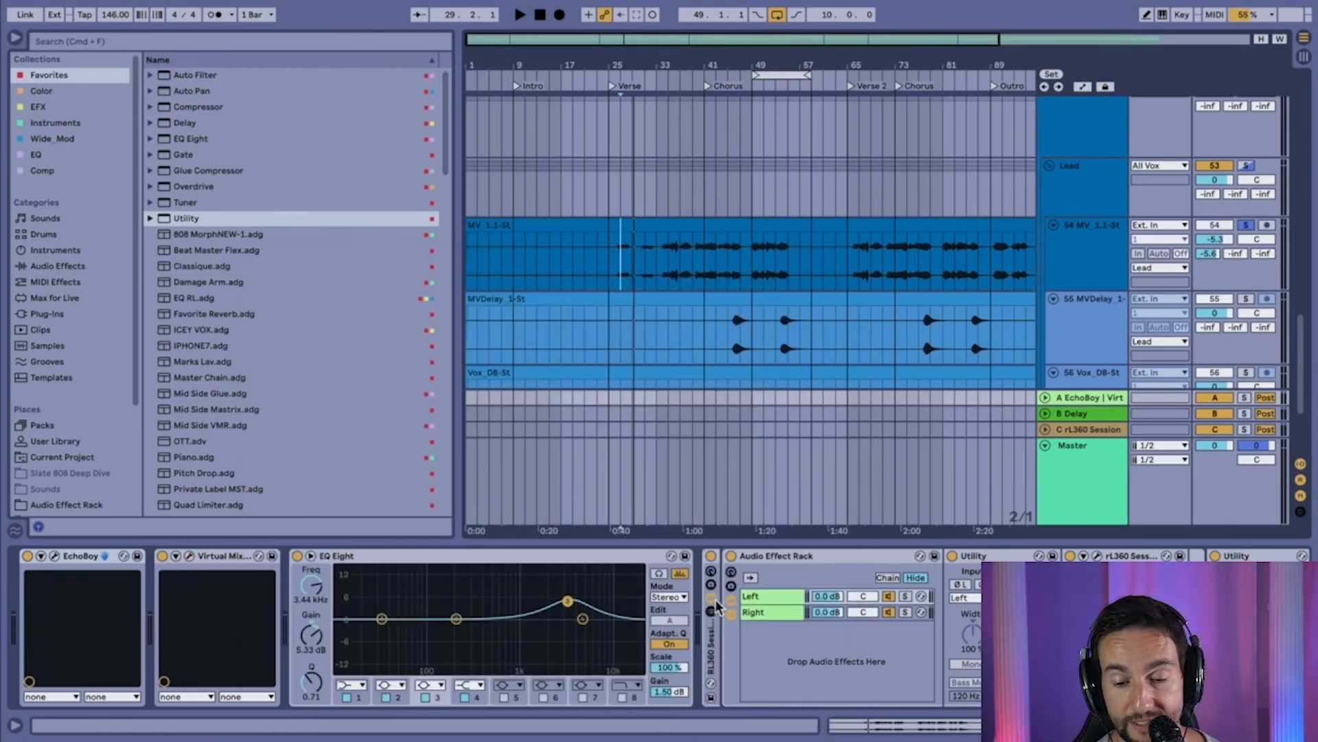
- Show the Right chain of the return's Audio Effect Rack and switch the solo from MV_1.1-St to the EchoBoy return
{"action": "scroll", "coordinate": [824, 563], "scroll_direction": "right", "scroll_amount": 3}
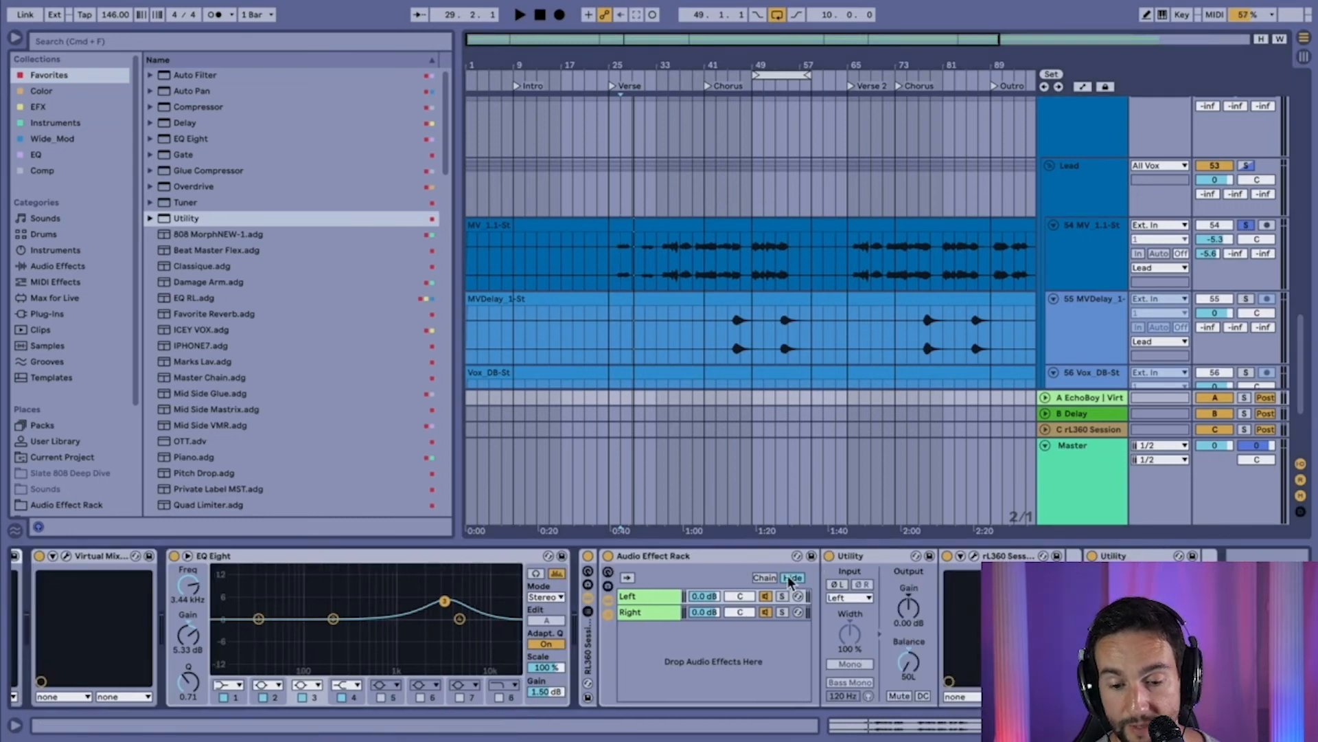
{"action": "left_click", "coordinate": [658, 612]}
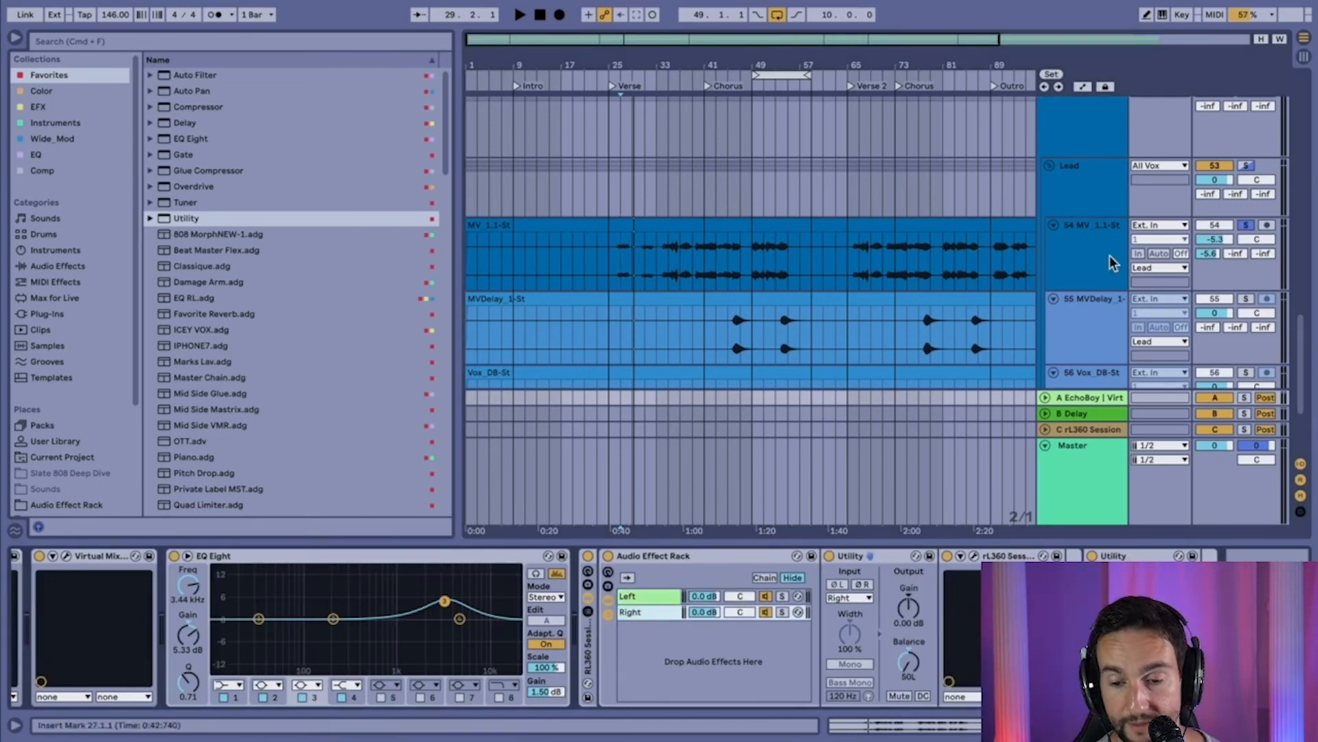
{"action": "left_click", "coordinate": [1247, 226]}
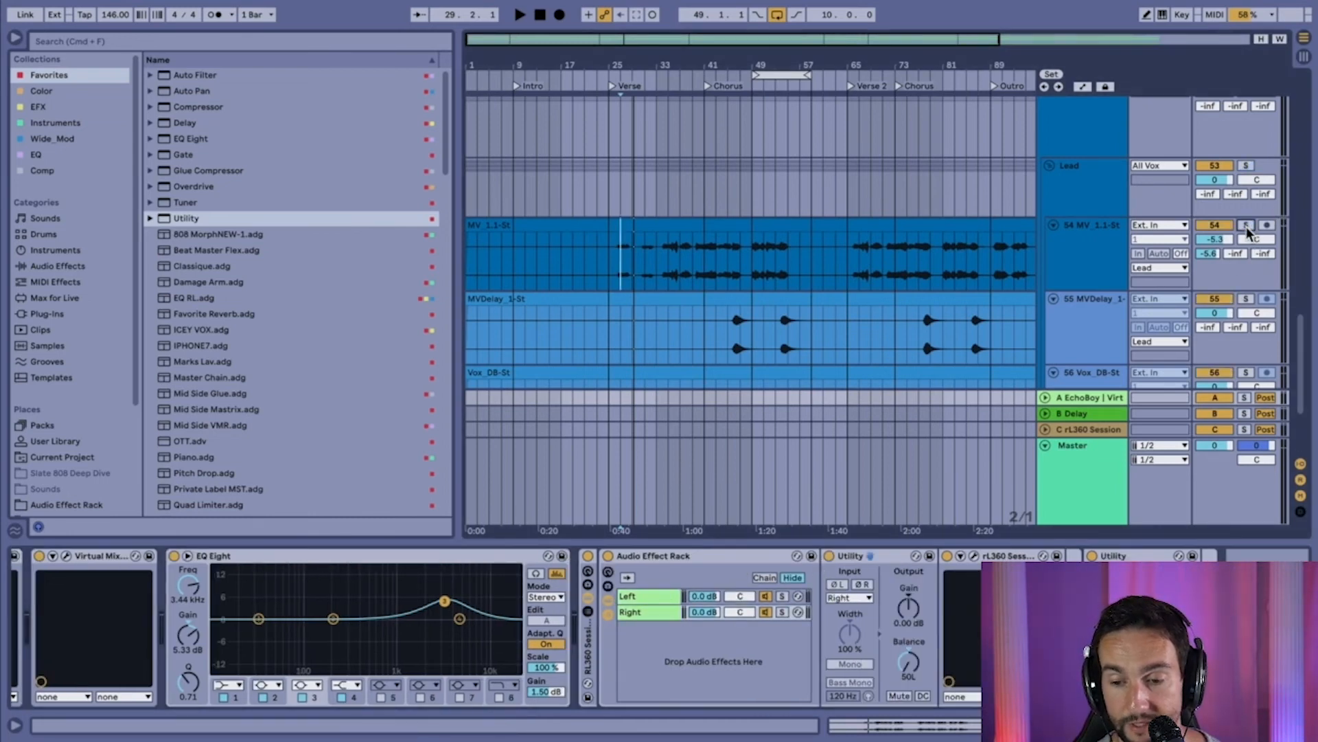
{"action": "left_click", "coordinate": [1244, 398]}
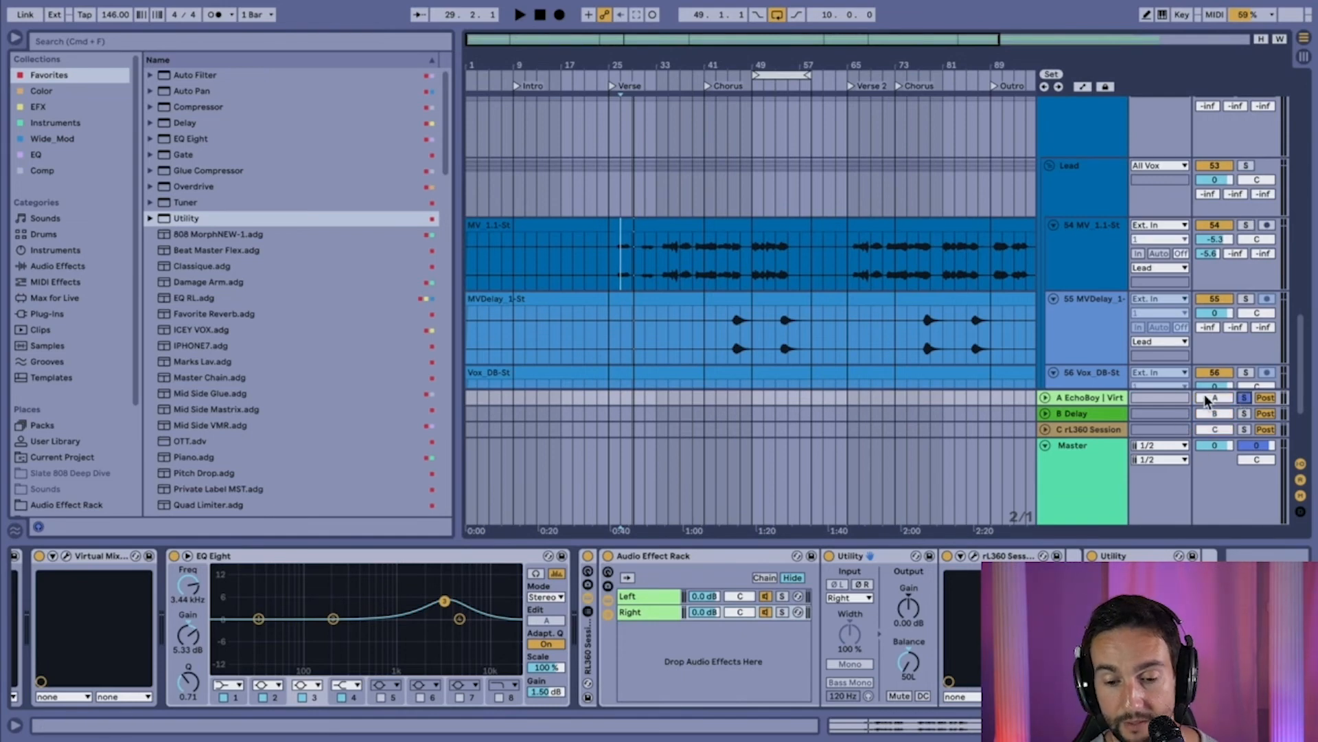
- Compare the soloed EchoBoy return from bar 27 with its RL360 Session Stereo rack off and on, leaving the rack on and playback stopped
{"action": "left_click", "coordinate": [587, 556]}
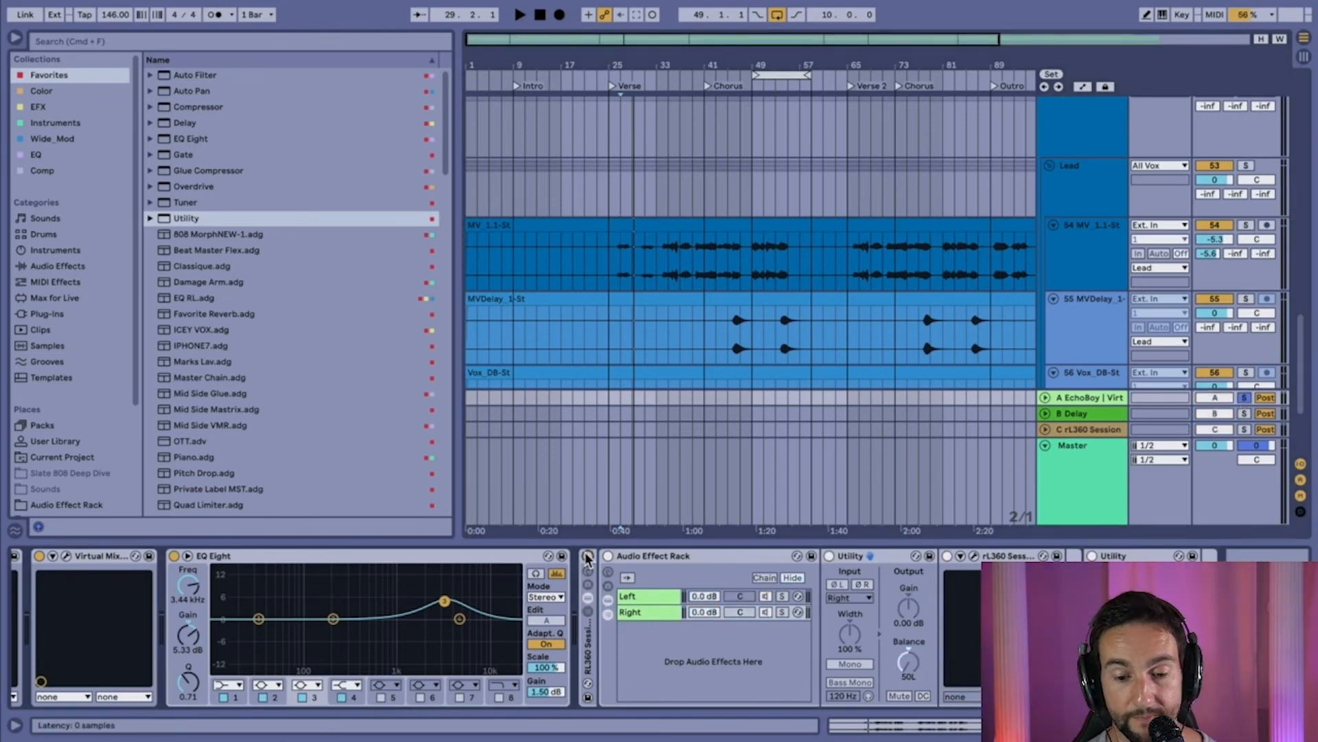
{"action": "key", "text": "space"}
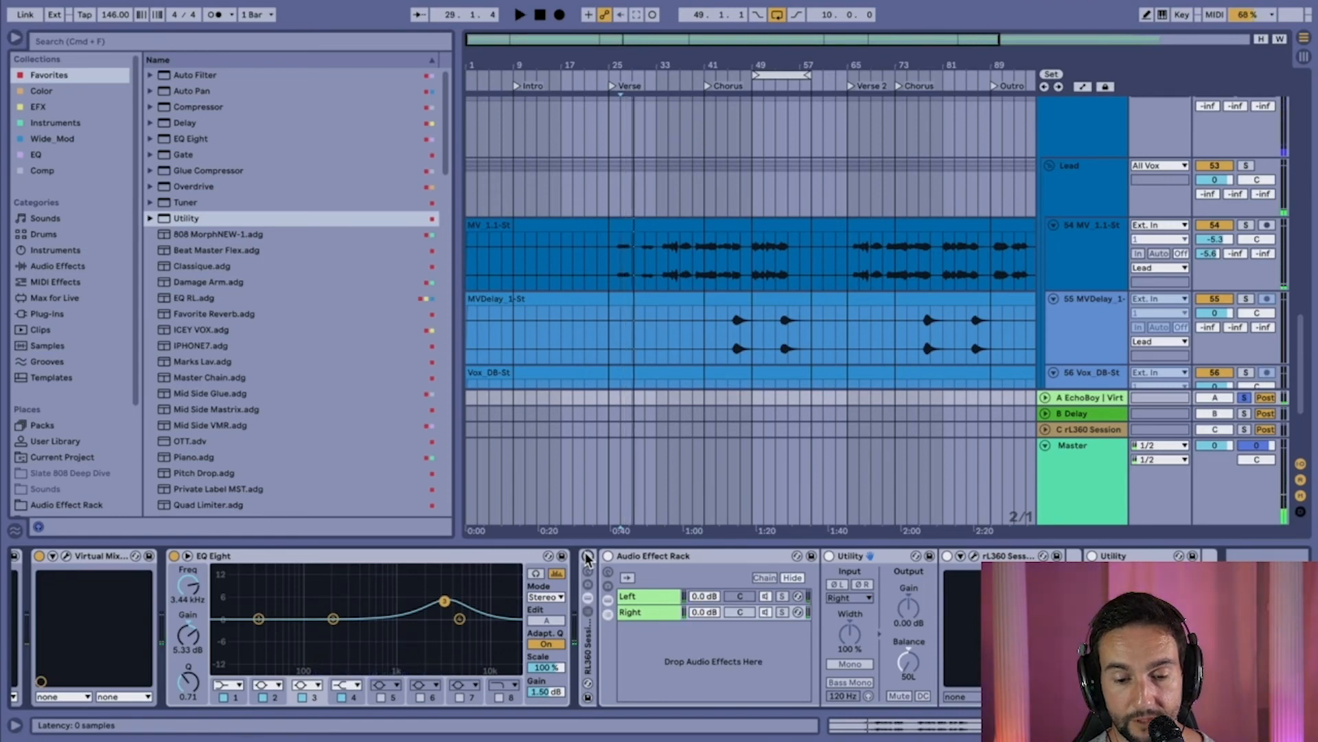
{"action": "left_click", "coordinate": [587, 557]}
{"action": "key", "text": "space"}
{"action": "key", "text": "space"}
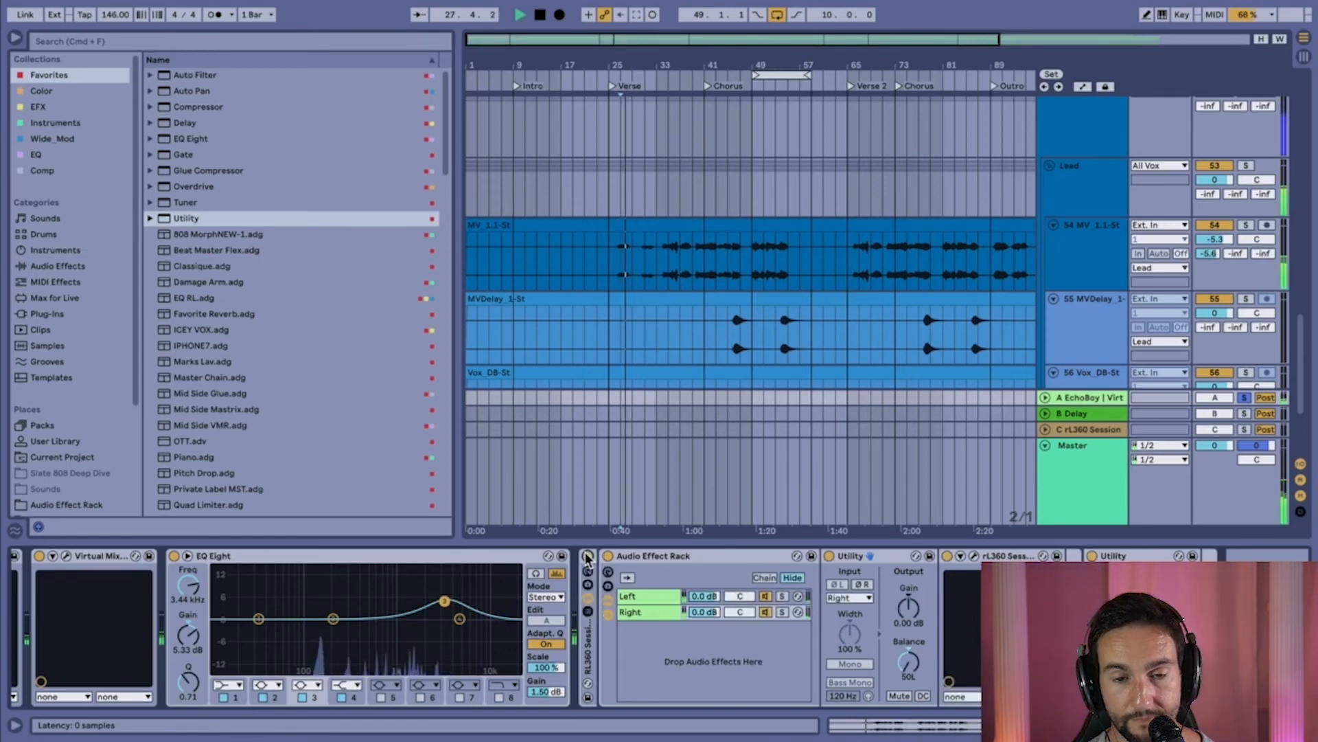
{"action": "key", "text": "space"}
{"action": "left_click", "coordinate": [587, 556]}
{"action": "key", "text": "space"}
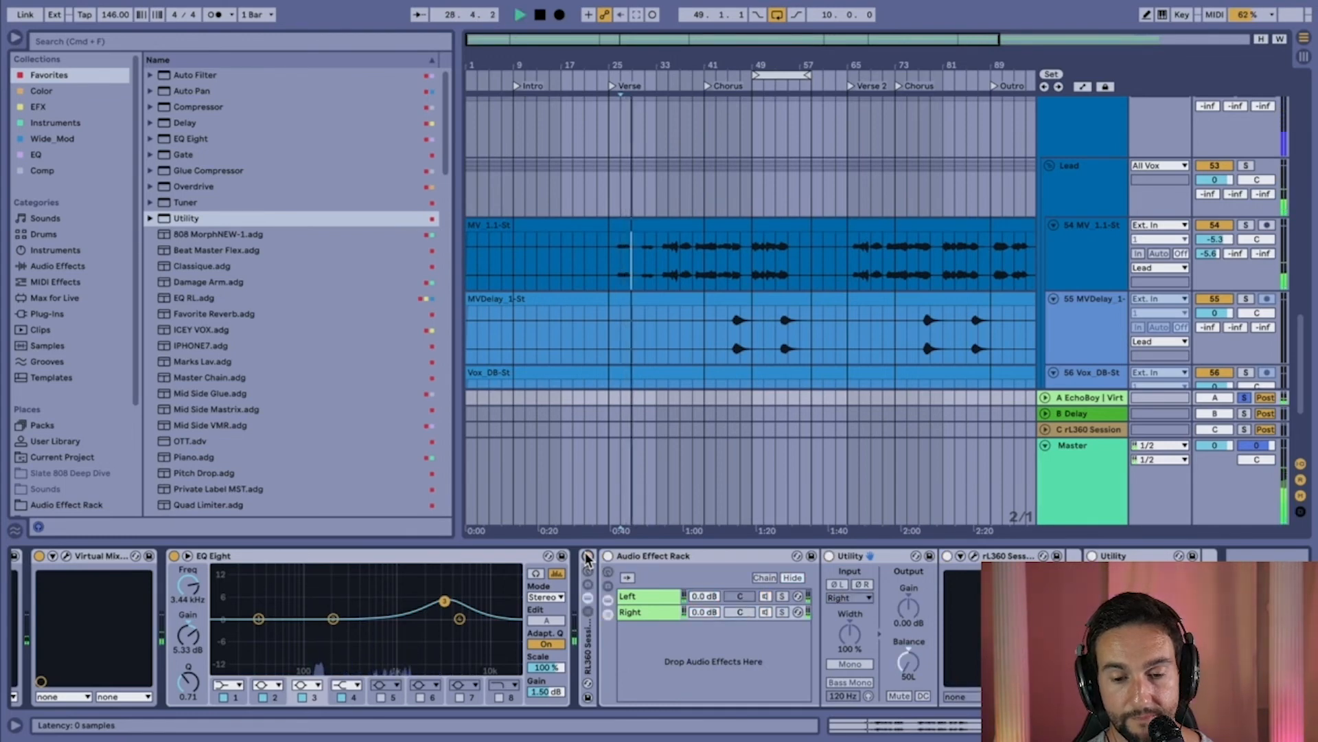
{"action": "key", "text": "space"}
{"action": "left_click", "coordinate": [587, 556]}
{"action": "key", "text": "space"}
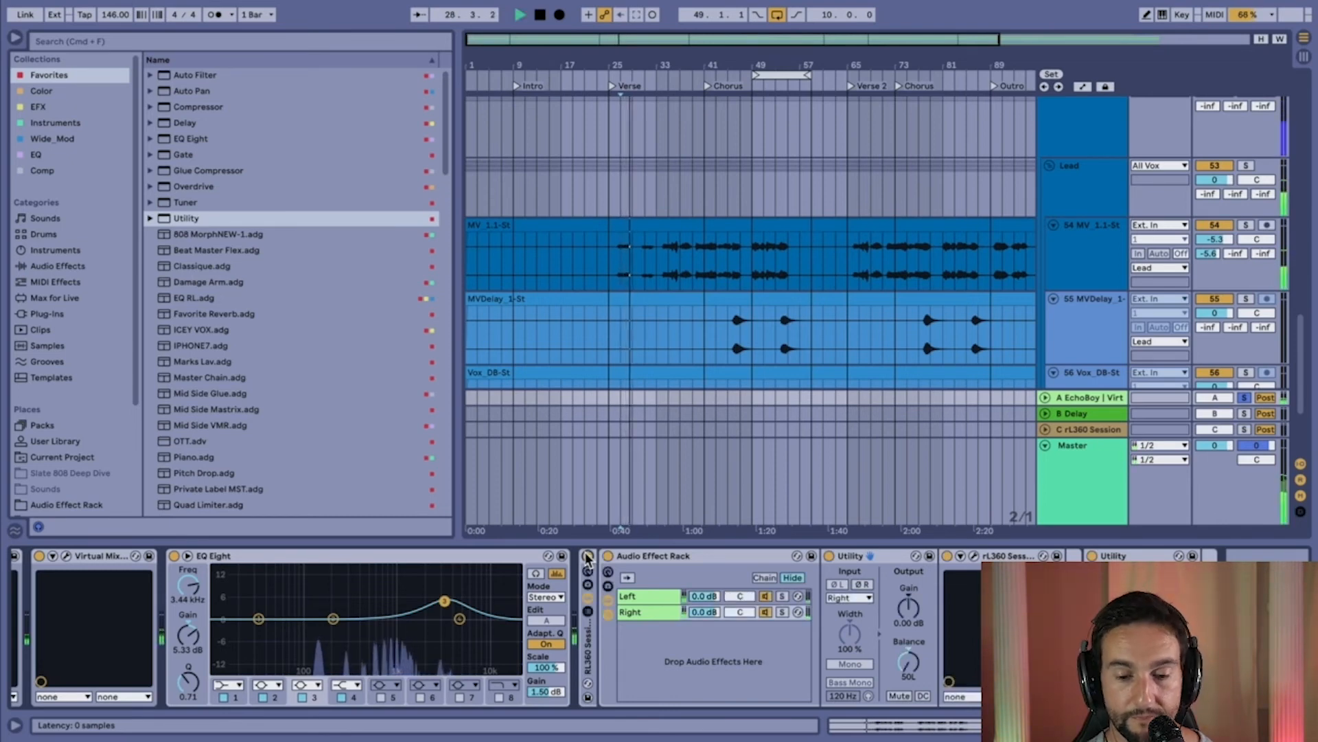
{"action": "key", "text": "space"}
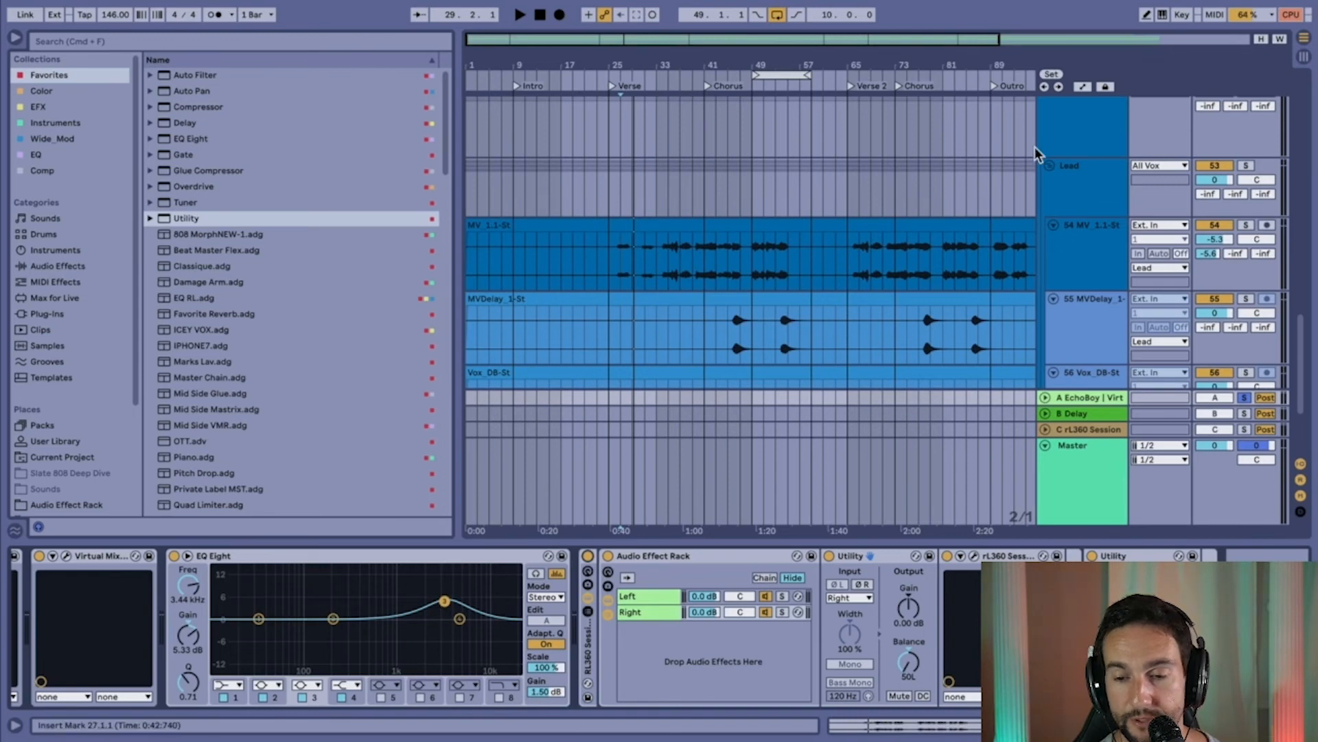
- Show the Lead group's effects, unsolo the EchoBoy return, and briefly play the mix from bar 27
{"action": "left_click", "coordinate": [1084, 198]}
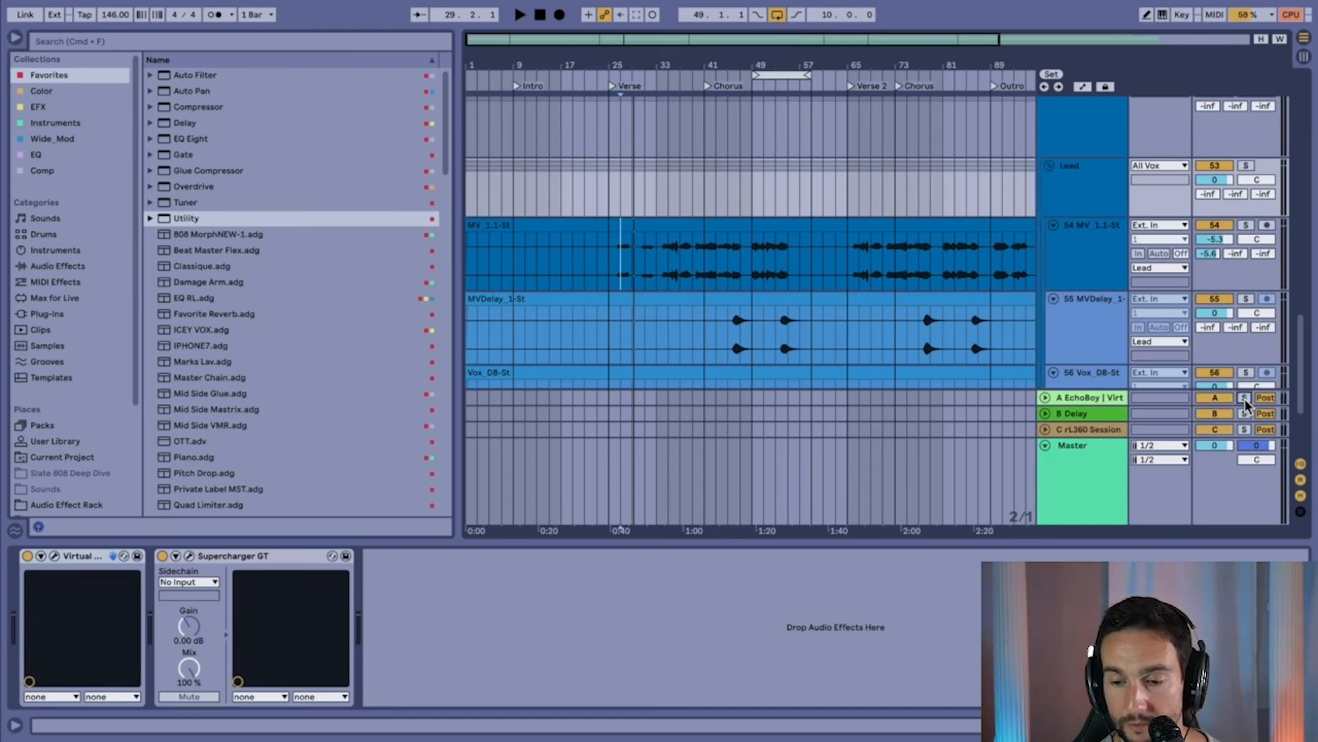
{"action": "scroll", "coordinate": [1090, 342], "scroll_direction": "down", "scroll_amount": 3}
{"action": "key", "text": "space"}
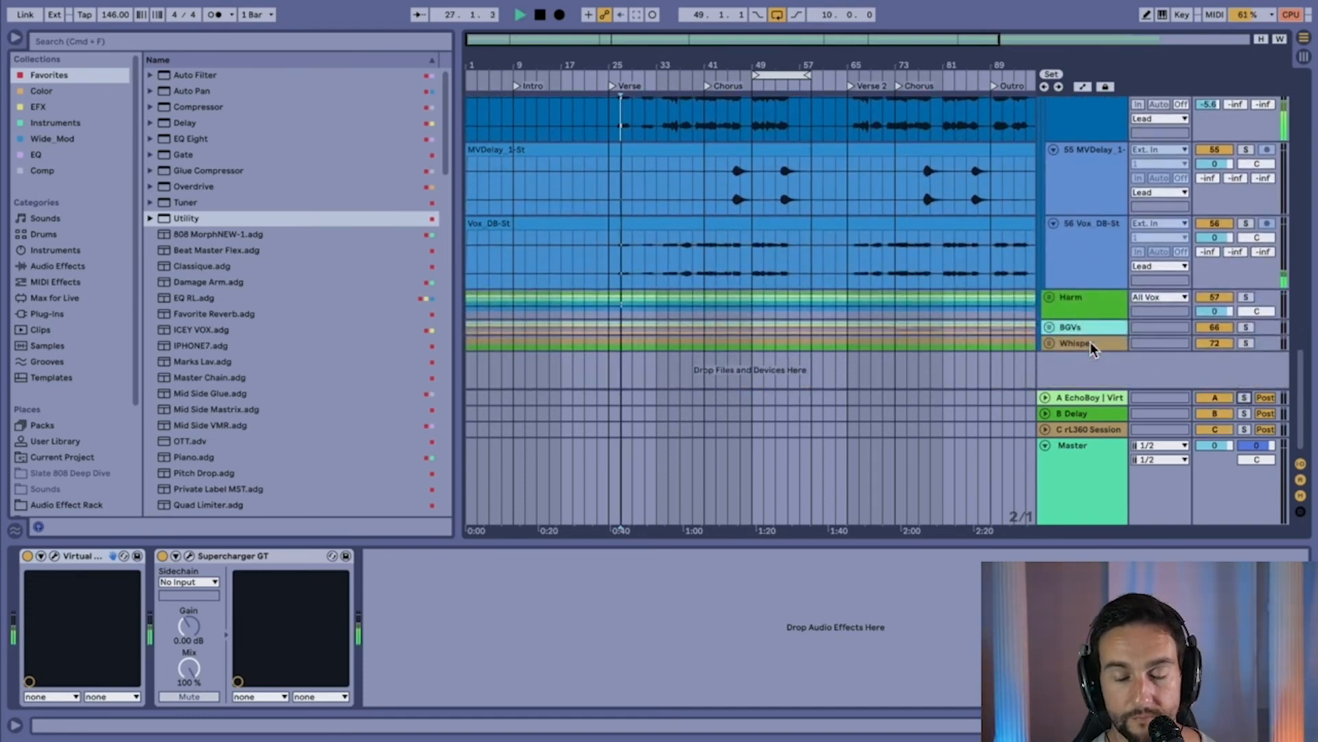
{"action": "key", "text": "space"}
- Set the start position to bar 45, check the effects on MVDelay_1-St and Vox_DB-St, and unfold the Harm group
{"action": "left_click", "coordinate": [728, 186]}
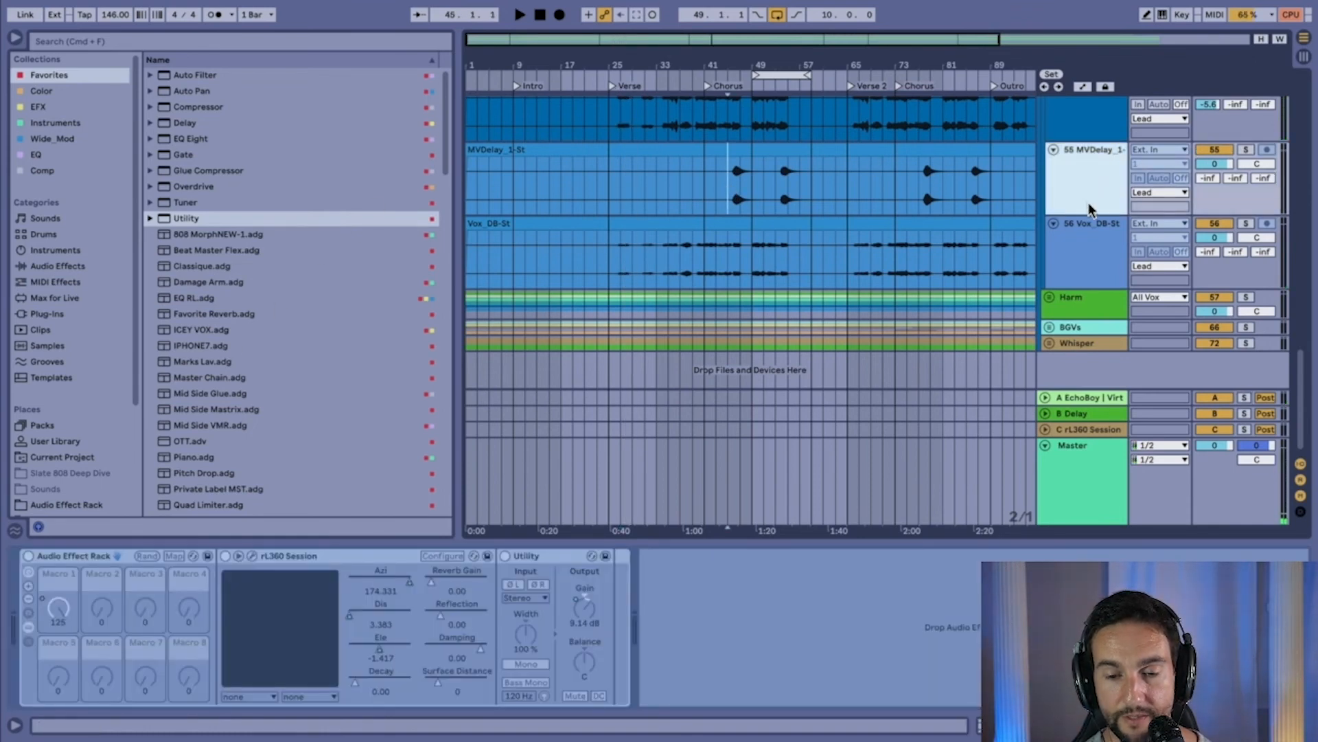
{"action": "left_click", "coordinate": [1089, 250]}
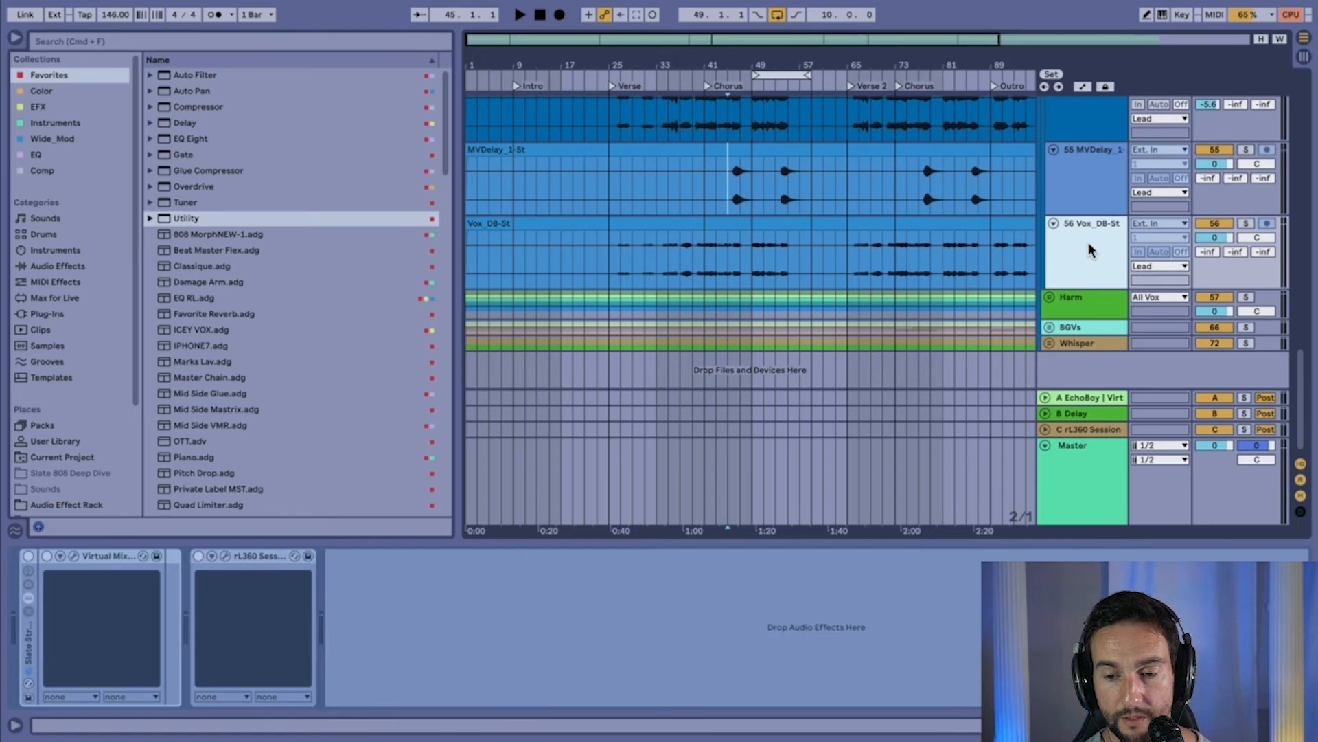
{"action": "left_click", "coordinate": [1048, 297]}
{"action": "scroll", "coordinate": [1078, 261], "scroll_direction": "down", "scroll_amount": 2}
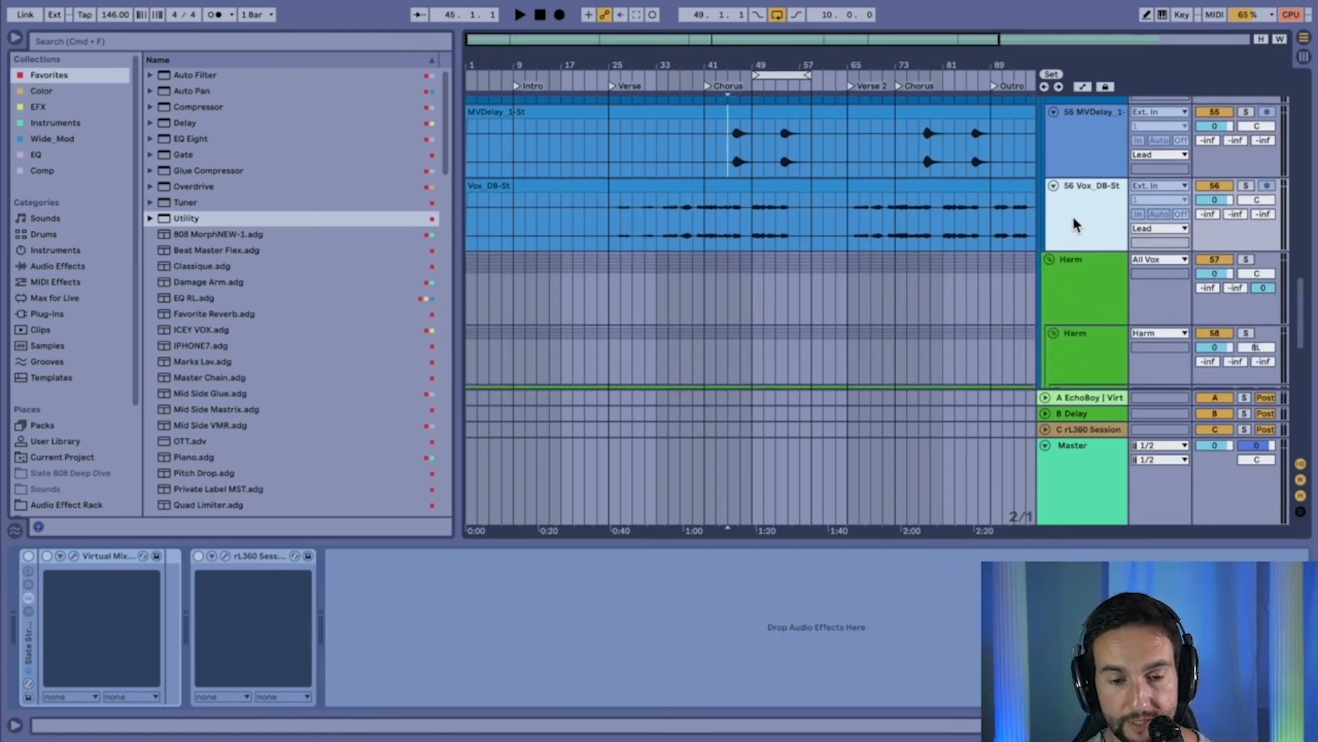
{"action": "right_click", "coordinate": [1075, 218]}
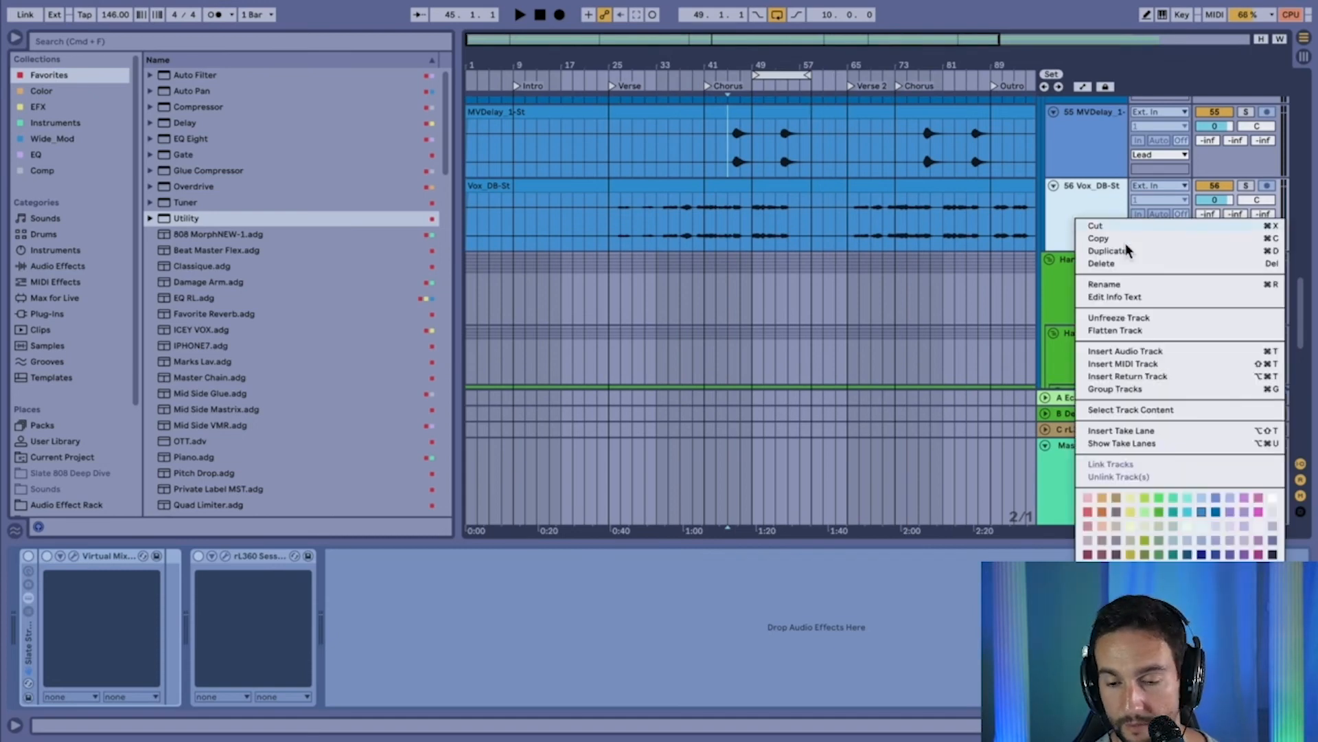
{"action": "left_click", "coordinate": [1064, 215]}
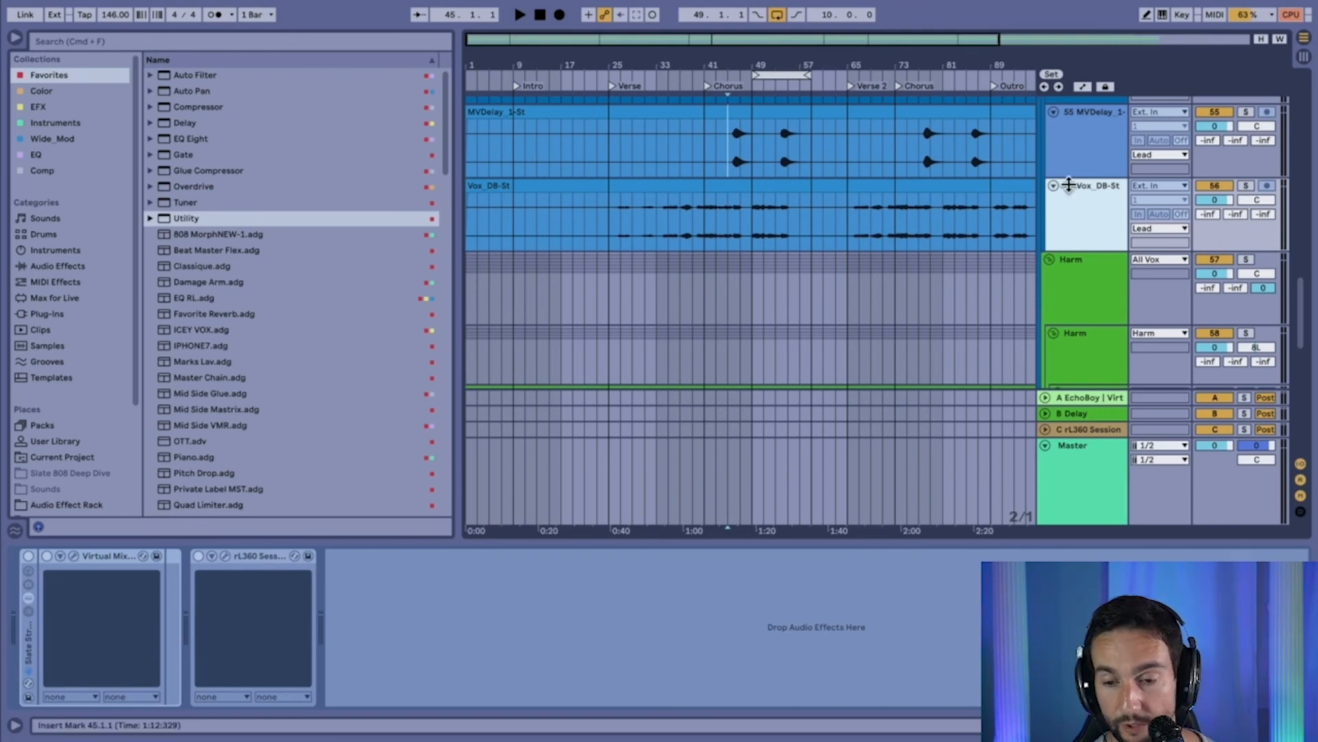
- Show the Harm group's effects and look through its harmony tracks
{"action": "left_click", "coordinate": [1081, 265]}
{"action": "scroll", "coordinate": [1082, 265], "scroll_direction": "down", "scroll_amount": 10}
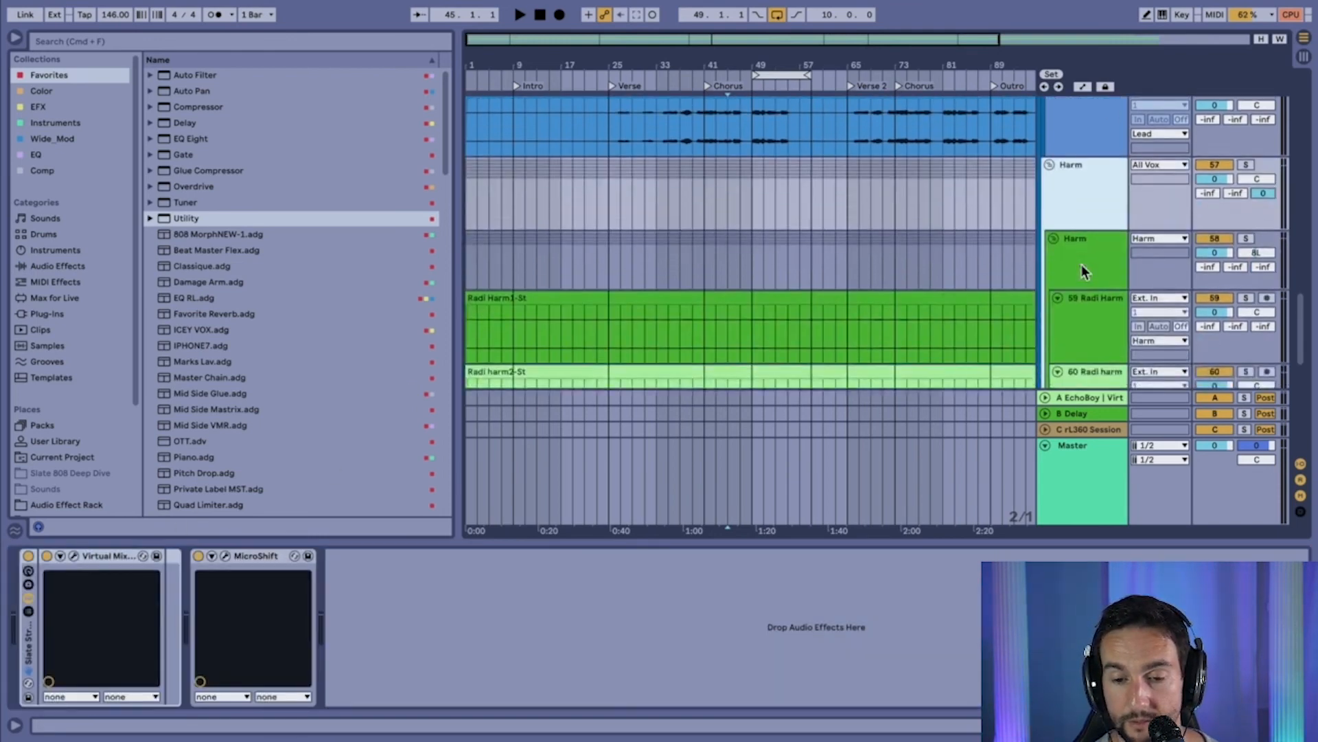
{"action": "scroll", "coordinate": [1081, 265], "scroll_direction": "up", "scroll_amount": 10}
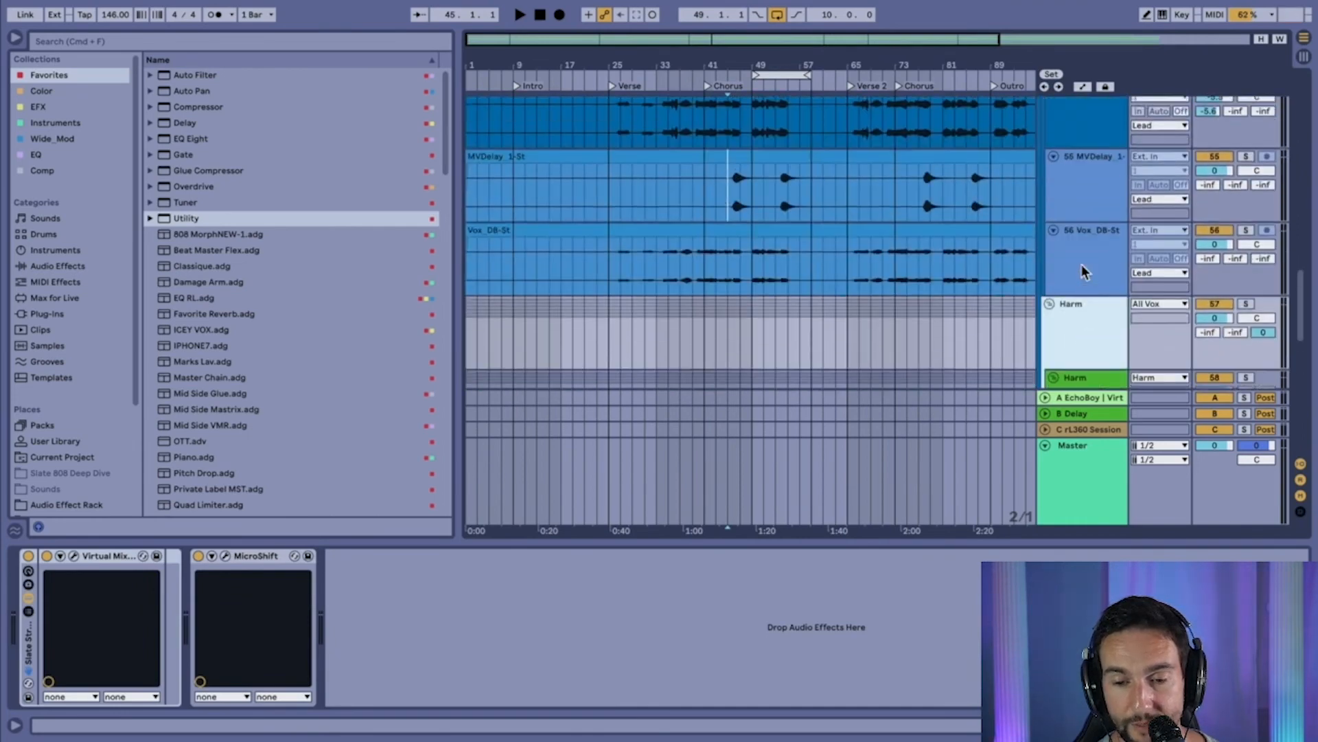
- Inspect the Virtual Mix Rack on MV_1.1-St, close it, and check the All Vox group for effects
{"action": "left_click", "coordinate": [1073, 318]}
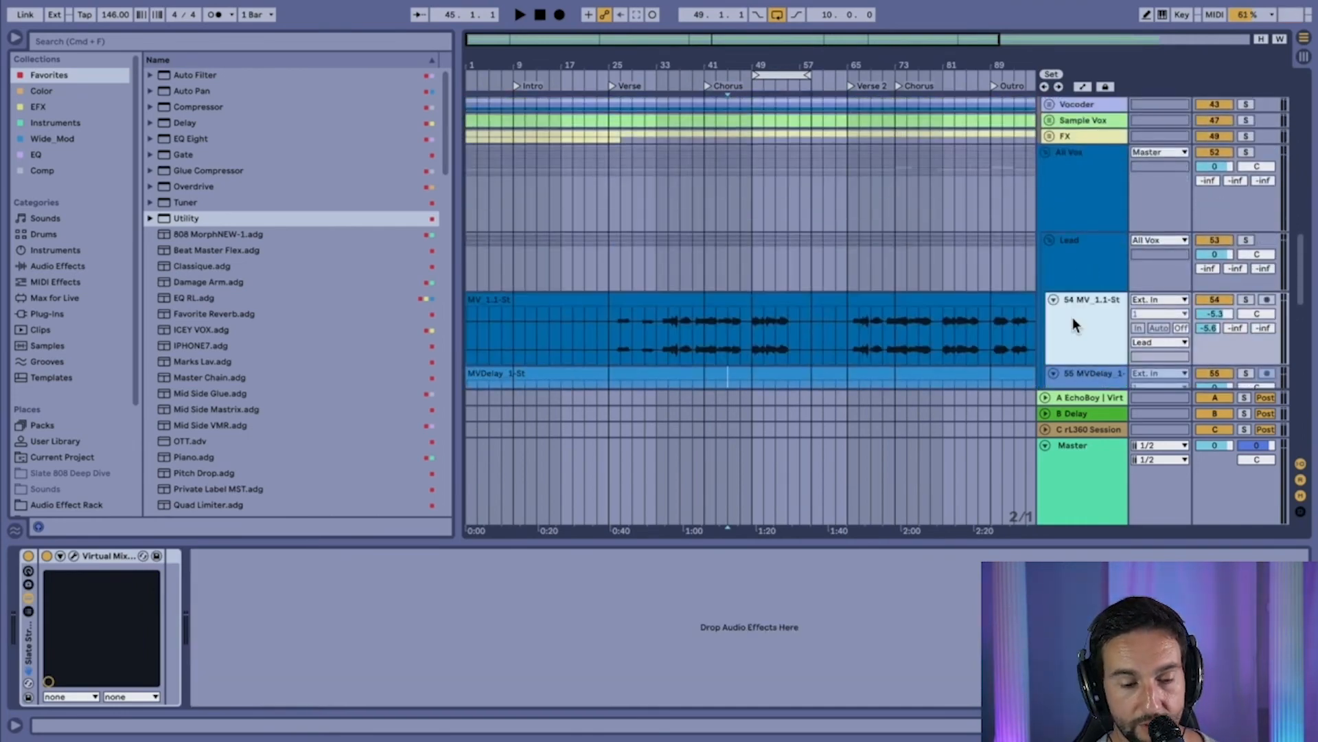
{"action": "left_click", "coordinate": [76, 555]}
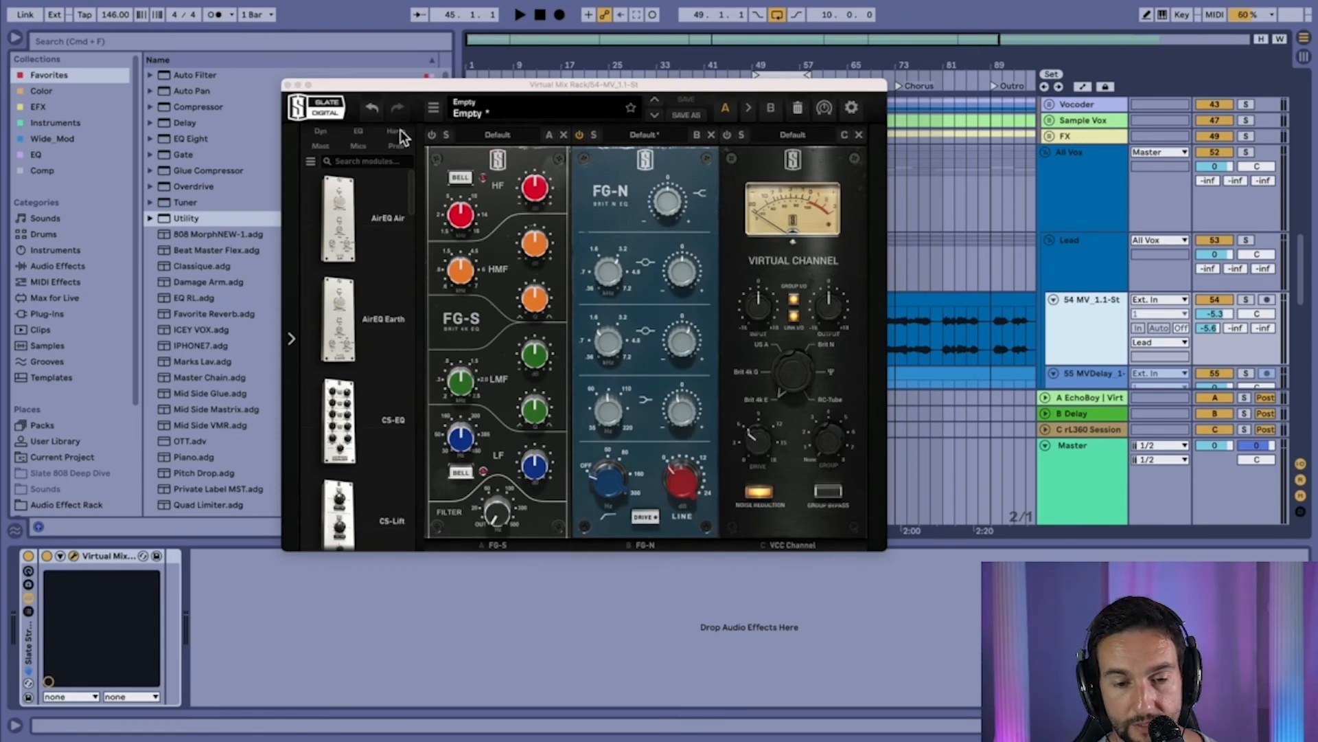
{"action": "left_click", "coordinate": [287, 85]}
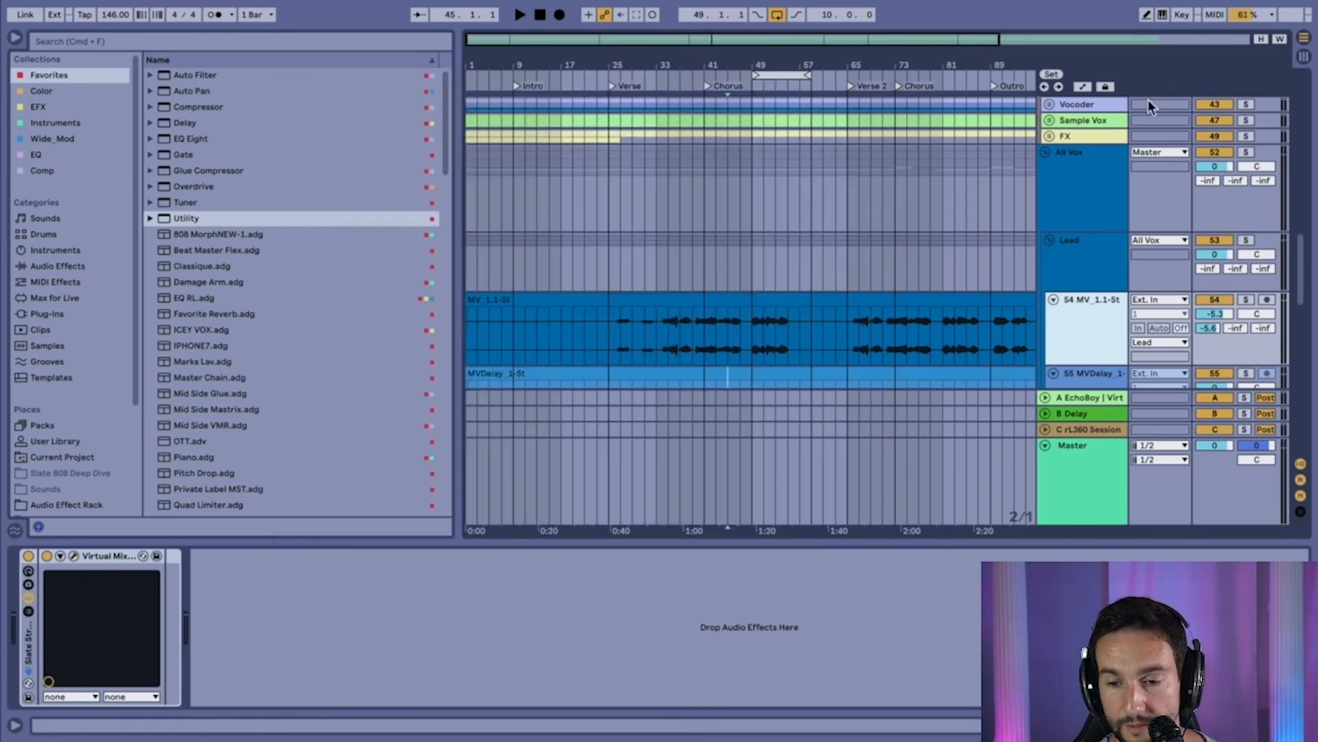
{"action": "left_click", "coordinate": [1078, 180]}
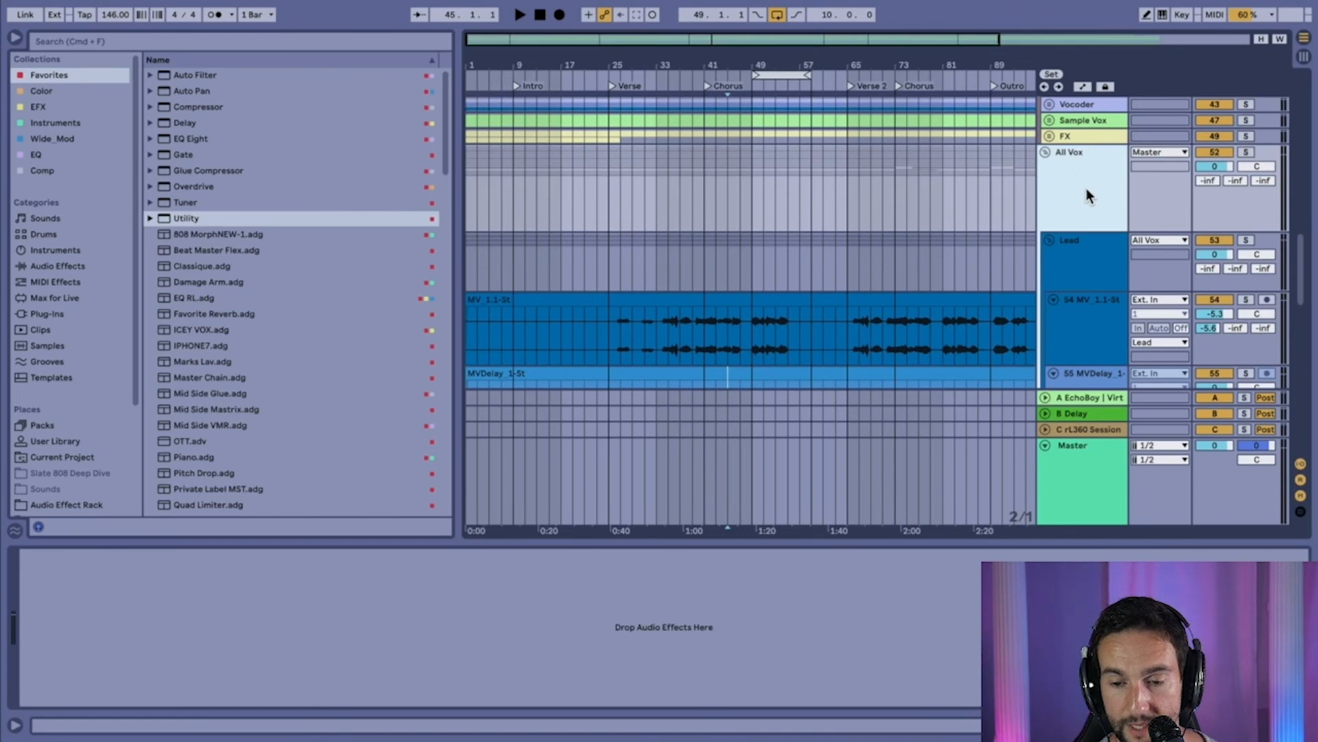
- Open the Lead group's Virtual Tape Machines clear of the track headers, play from bar 45, and open its Supercharger GT
{"action": "left_click", "coordinate": [1091, 241]}
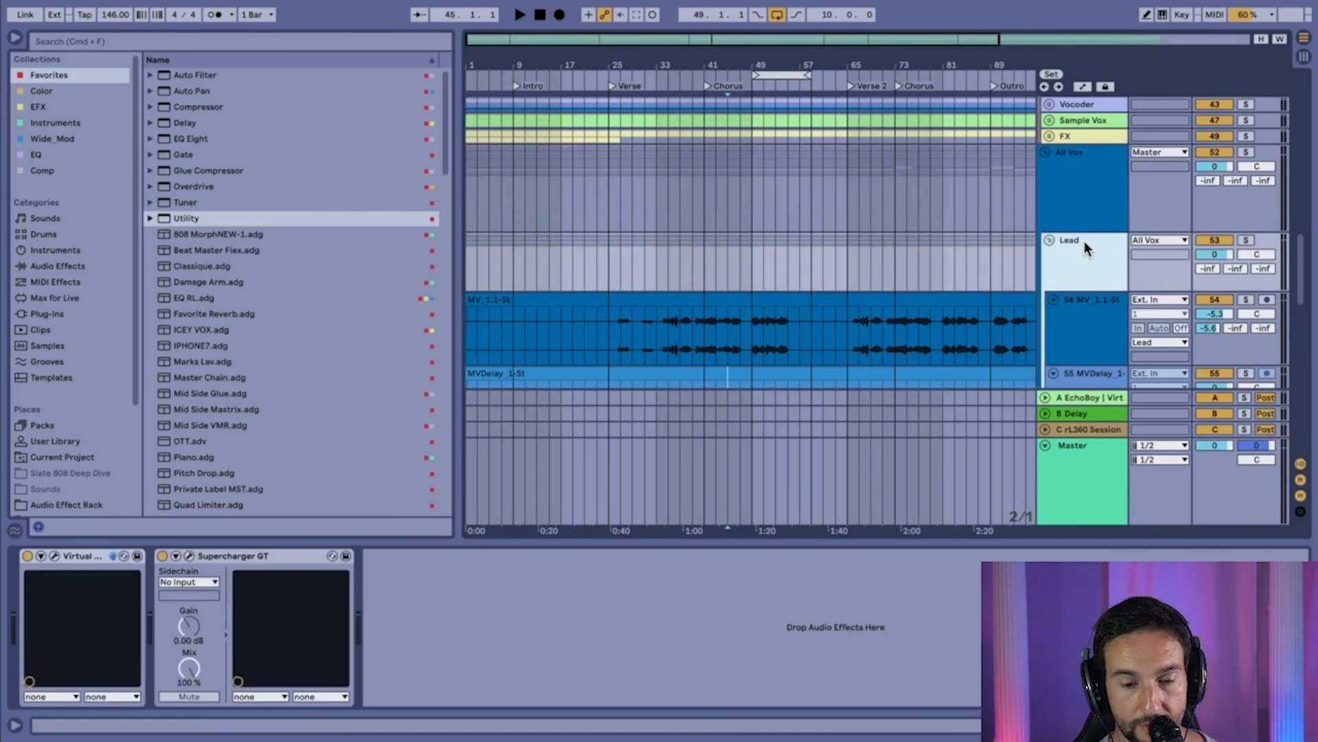
{"action": "left_click", "coordinate": [55, 557]}
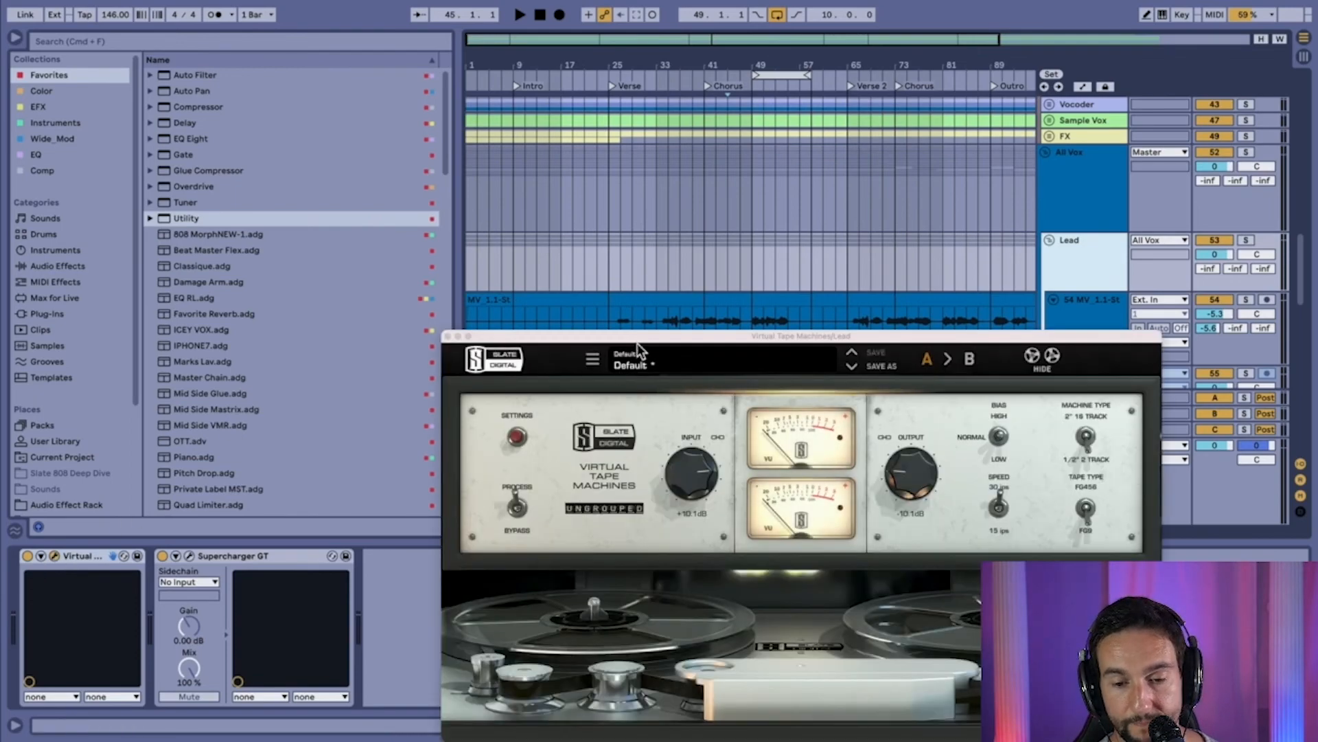
{"action": "left_click_drag", "start_coordinate": [652, 339], "coordinate": [249, 22]}
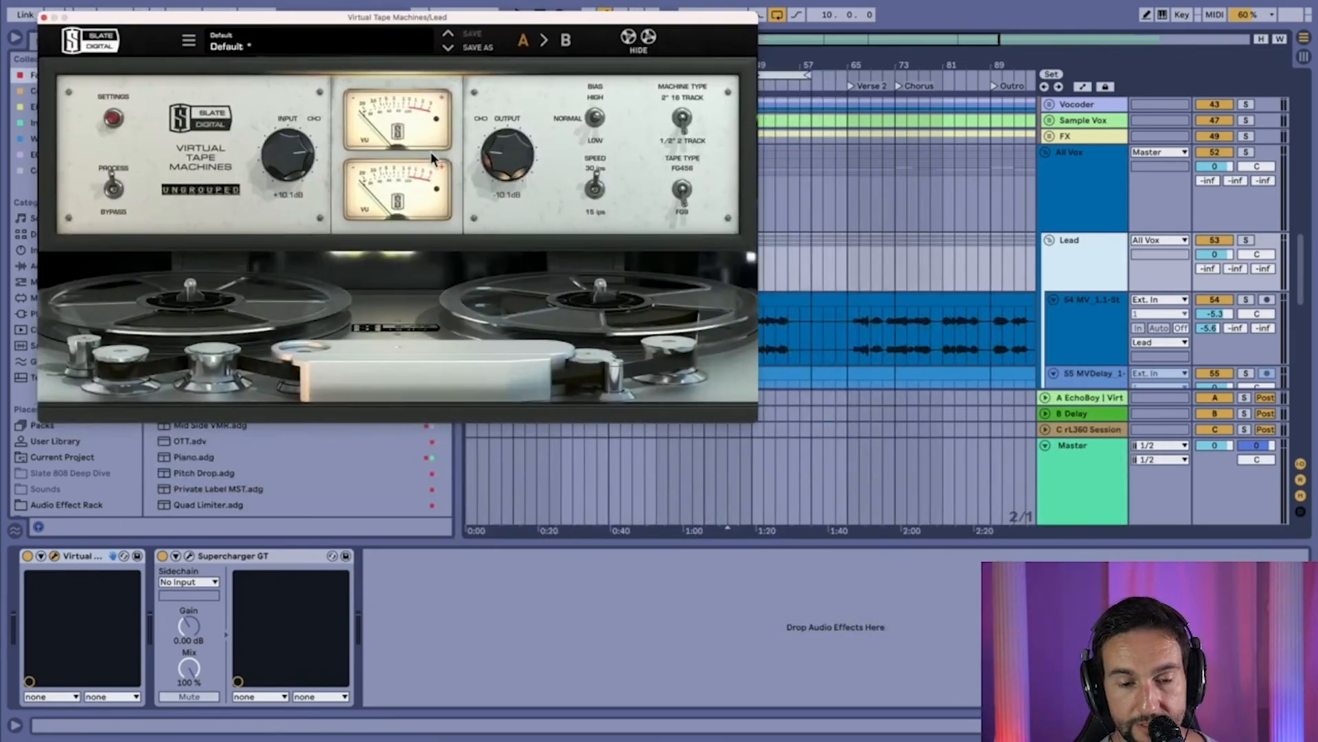
{"action": "key", "text": "space"}
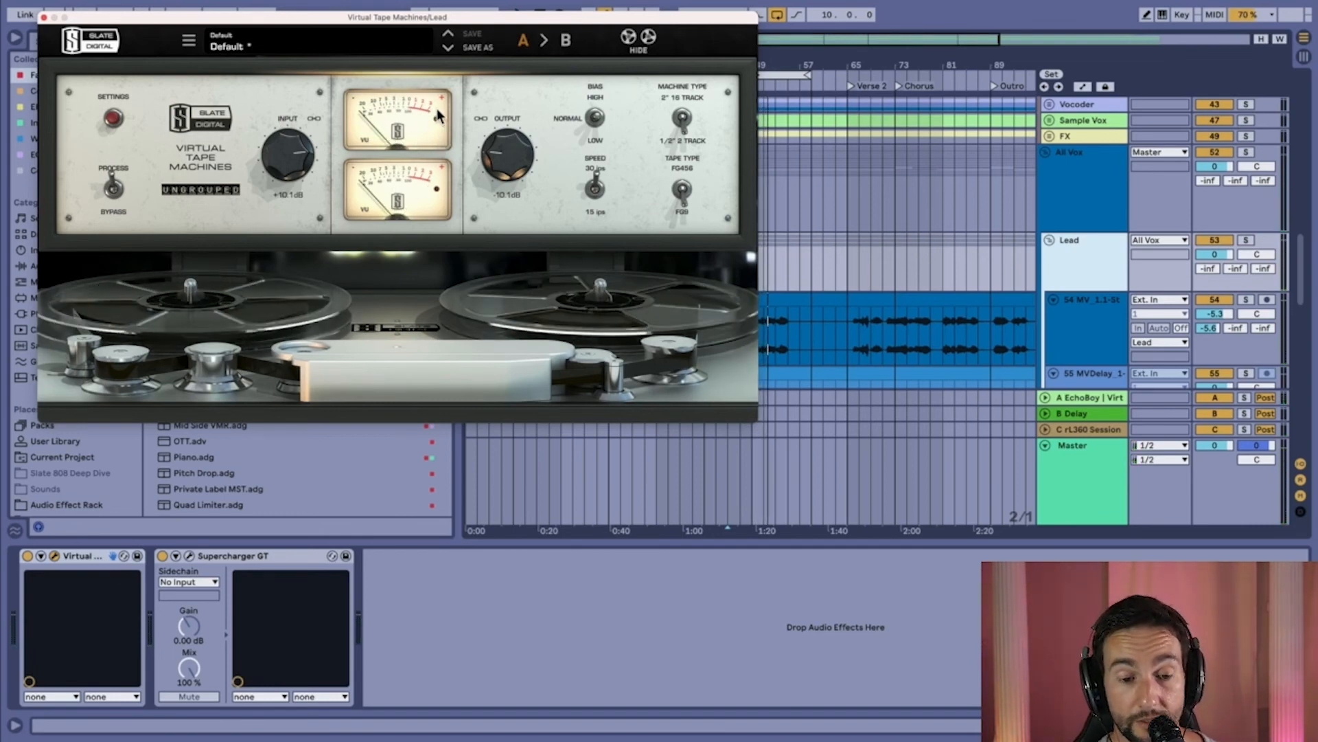
{"action": "left_click", "coordinate": [191, 555]}
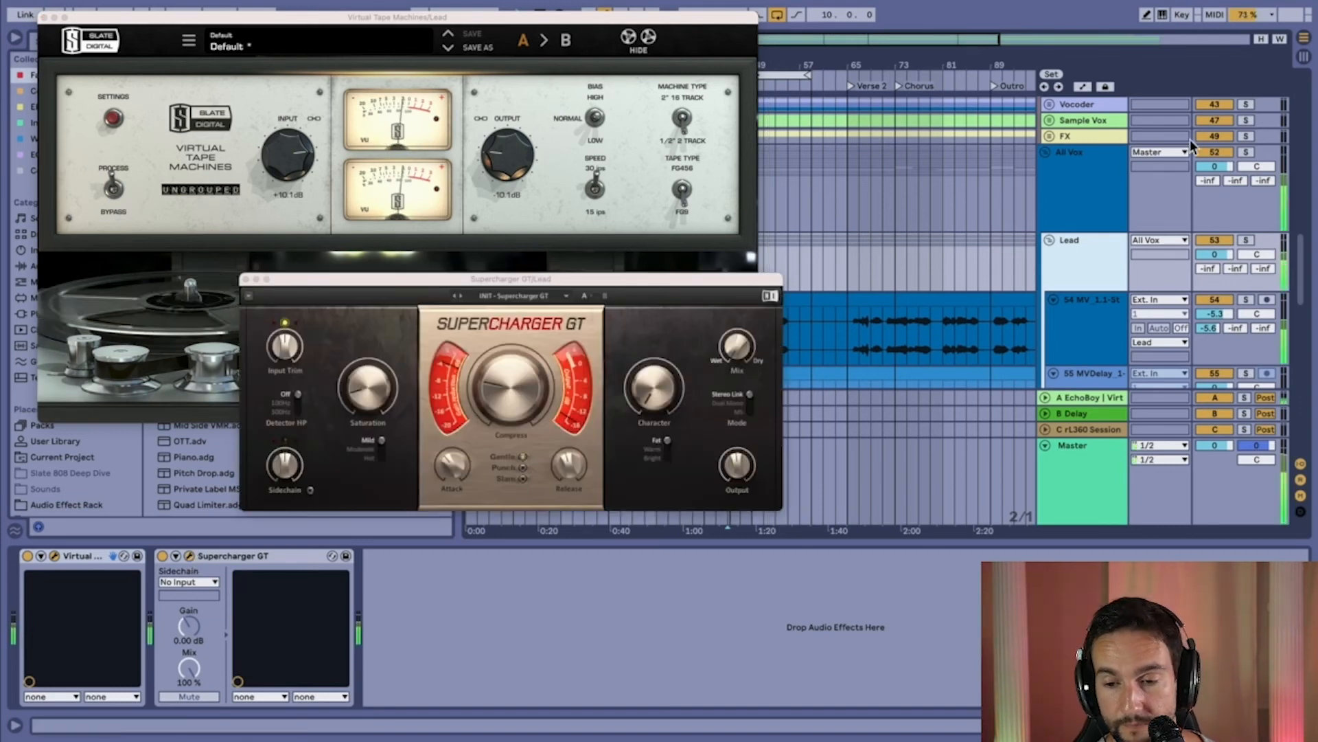
- Solo the Lead group with its Supercharger GT bypassed and mute the A EchoBoy return
{"action": "left_click", "coordinate": [1244, 236]}
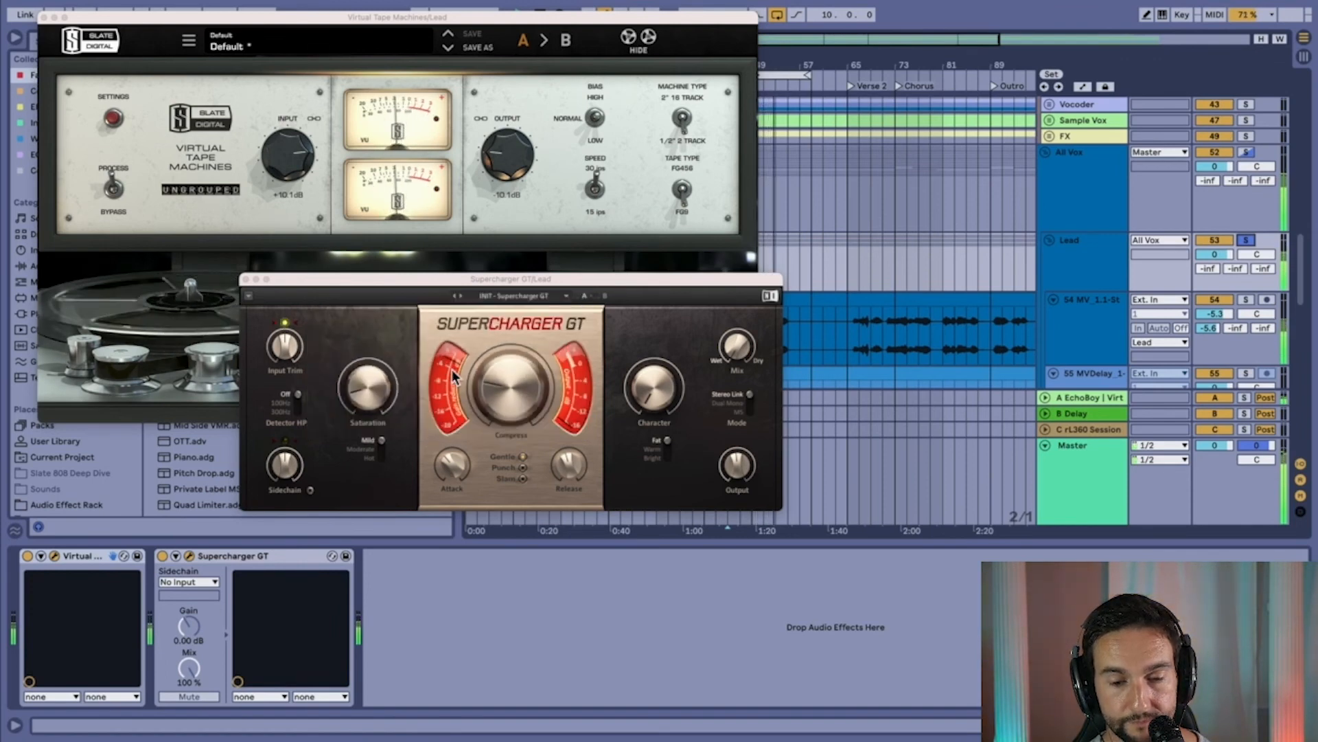
{"action": "mouse_move", "coordinate": [498, 365]}
{"action": "mouse_move", "coordinate": [751, 358]}
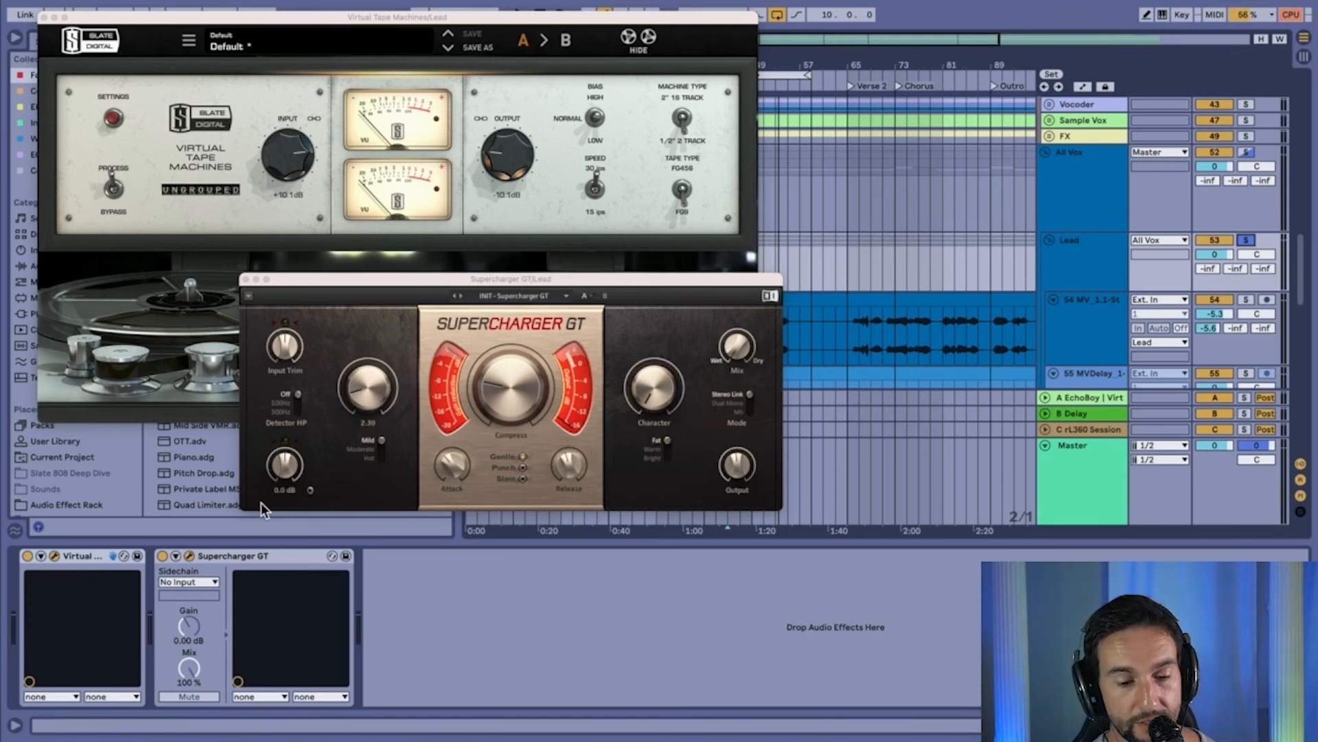
{"action": "left_click", "coordinate": [162, 557]}
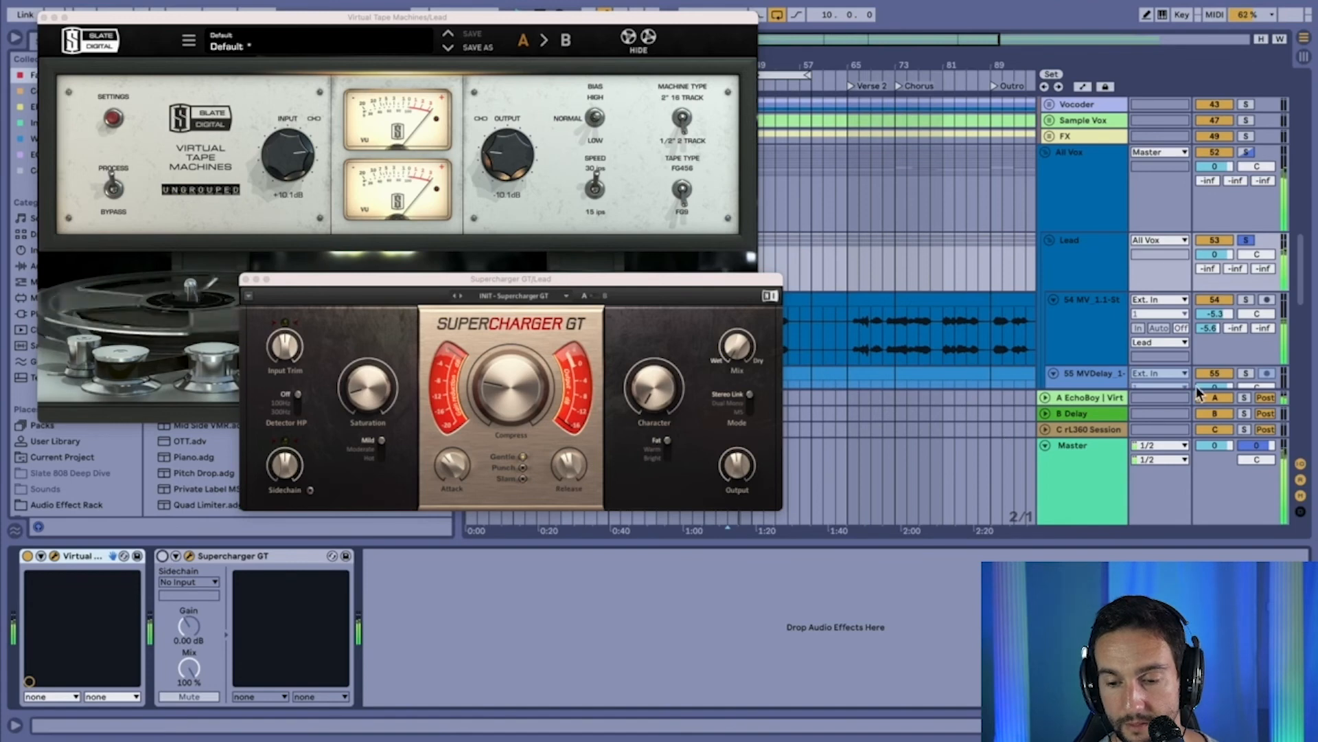
{"action": "left_click", "coordinate": [1215, 398]}
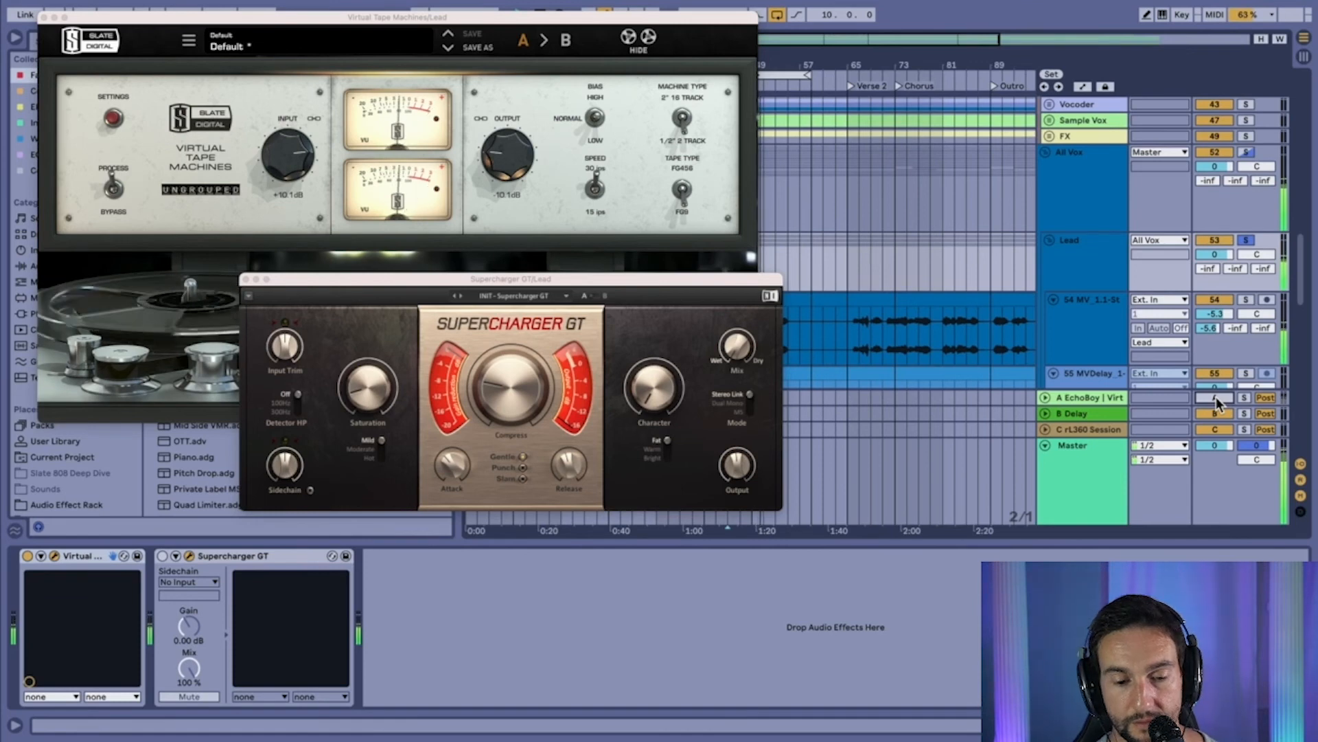
- Turn the Lead group's Supercharger GT back on and lower its output to -3.3 dB
{"action": "left_click", "coordinate": [162, 556]}
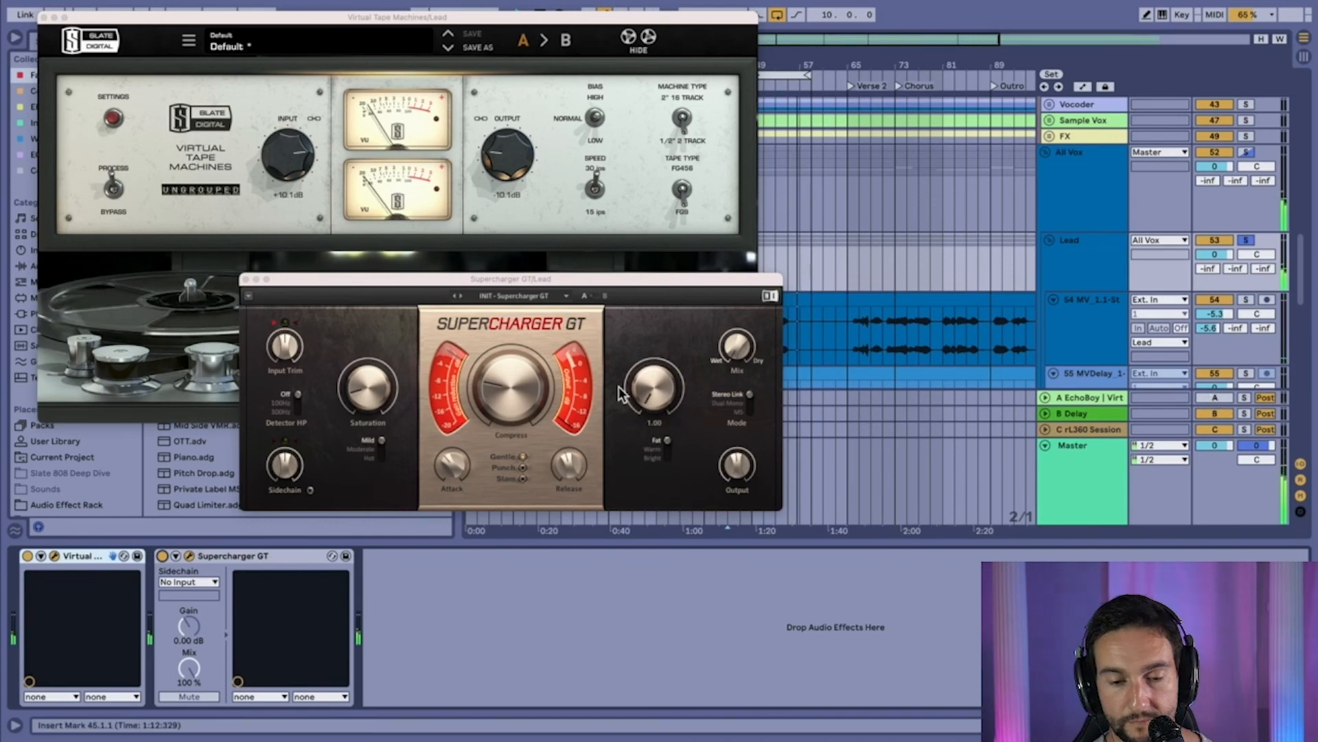
{"action": "left_click", "coordinate": [738, 467]}
{"action": "left_click_drag", "start_coordinate": [738, 467], "coordinate": [738, 472]}
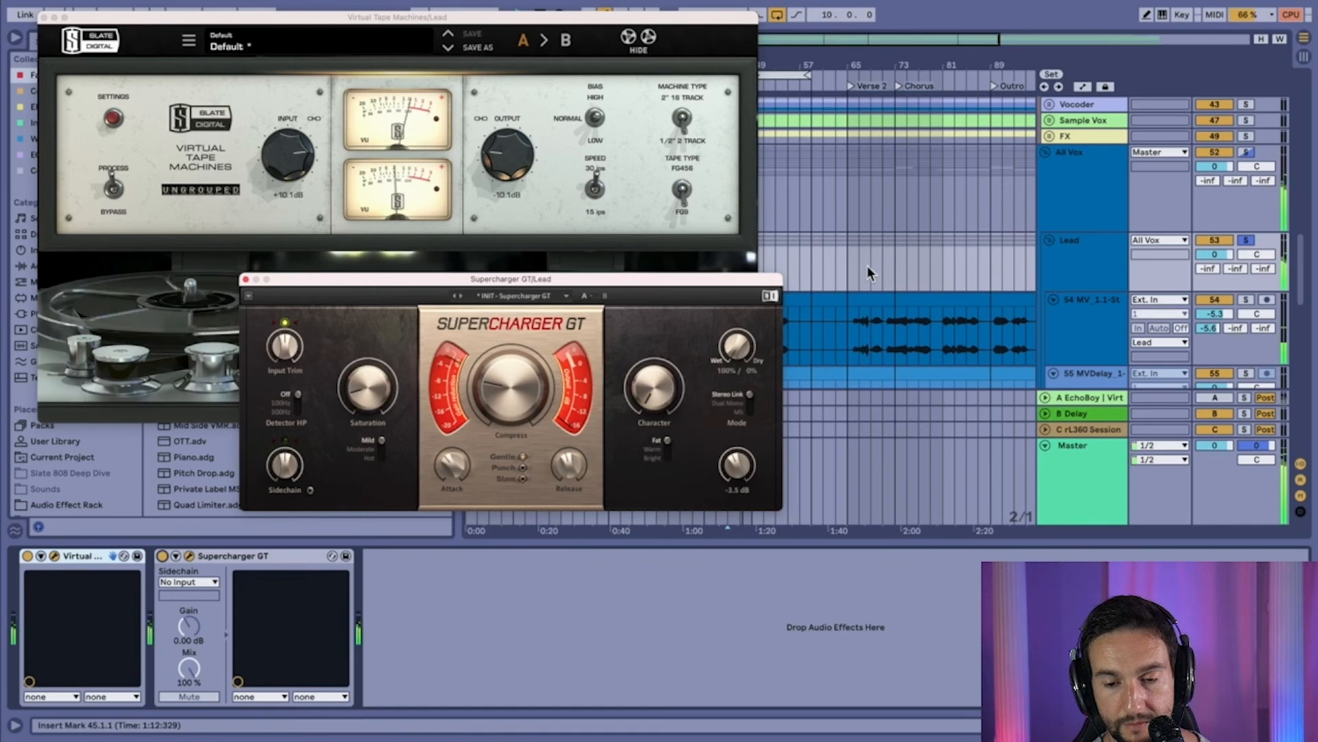
- Play the soloed lead vocal from around bar 67 in Verse 2
{"action": "left_click", "coordinate": [857, 332]}
{"action": "key", "text": "space"}
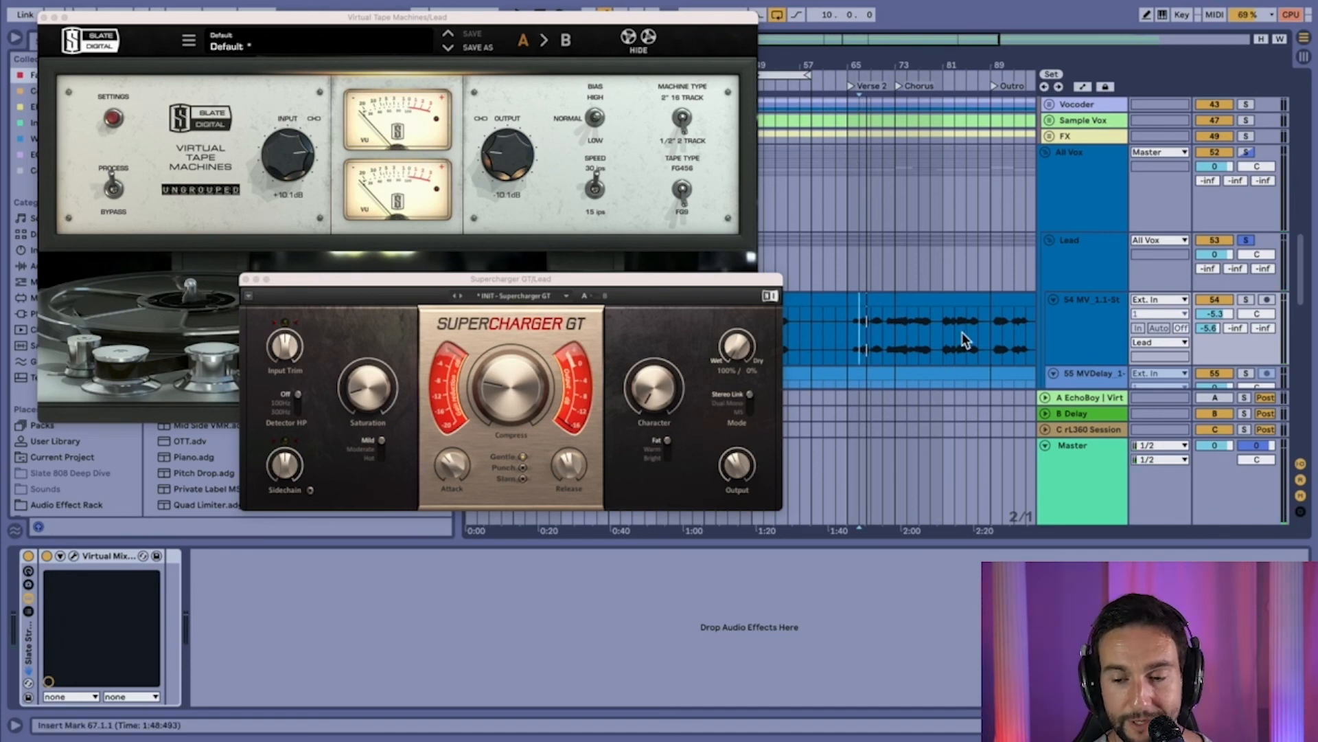
{"action": "scroll", "coordinate": [853, 337], "scroll_direction": "up", "scroll_amount": 5}
{"action": "left_click", "coordinate": [874, 332]}
{"action": "key", "text": "space"}
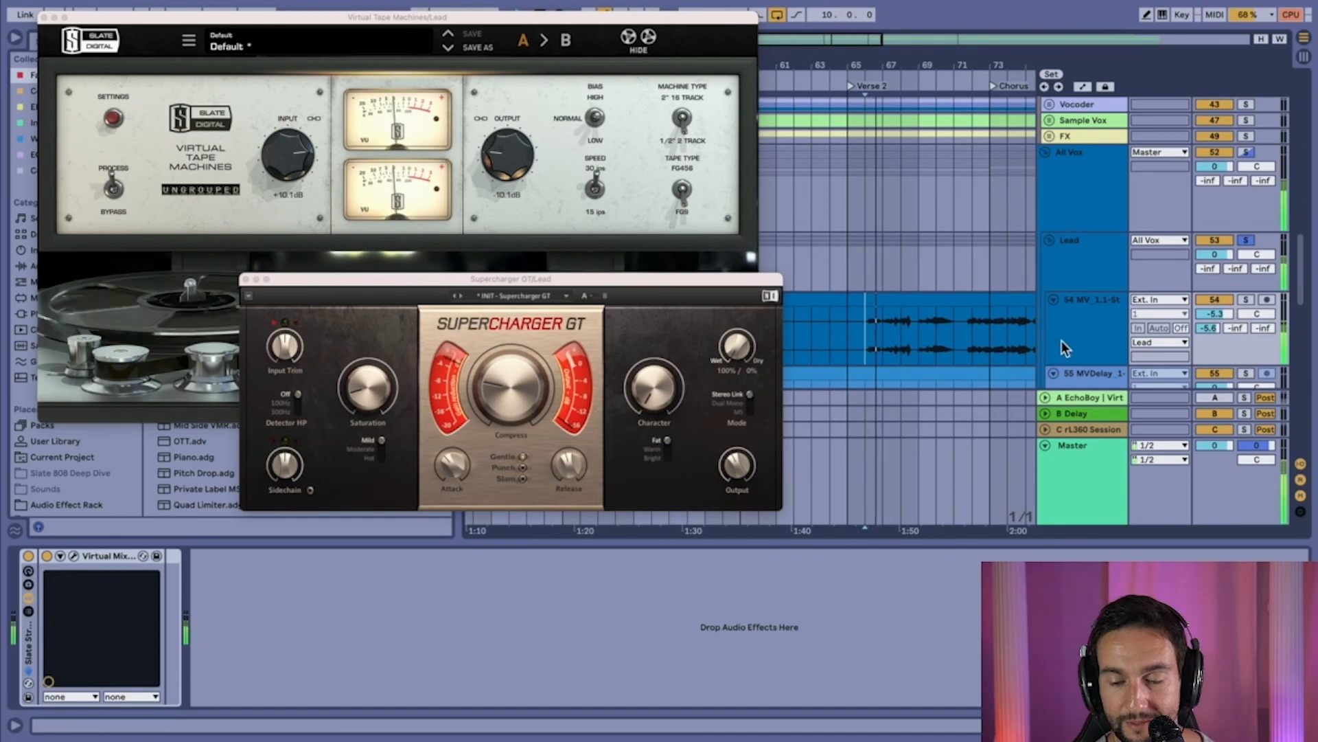
- Compare the Lead group with Supercharger GT off and on, and stop playback
{"action": "left_click", "coordinate": [1065, 337]}
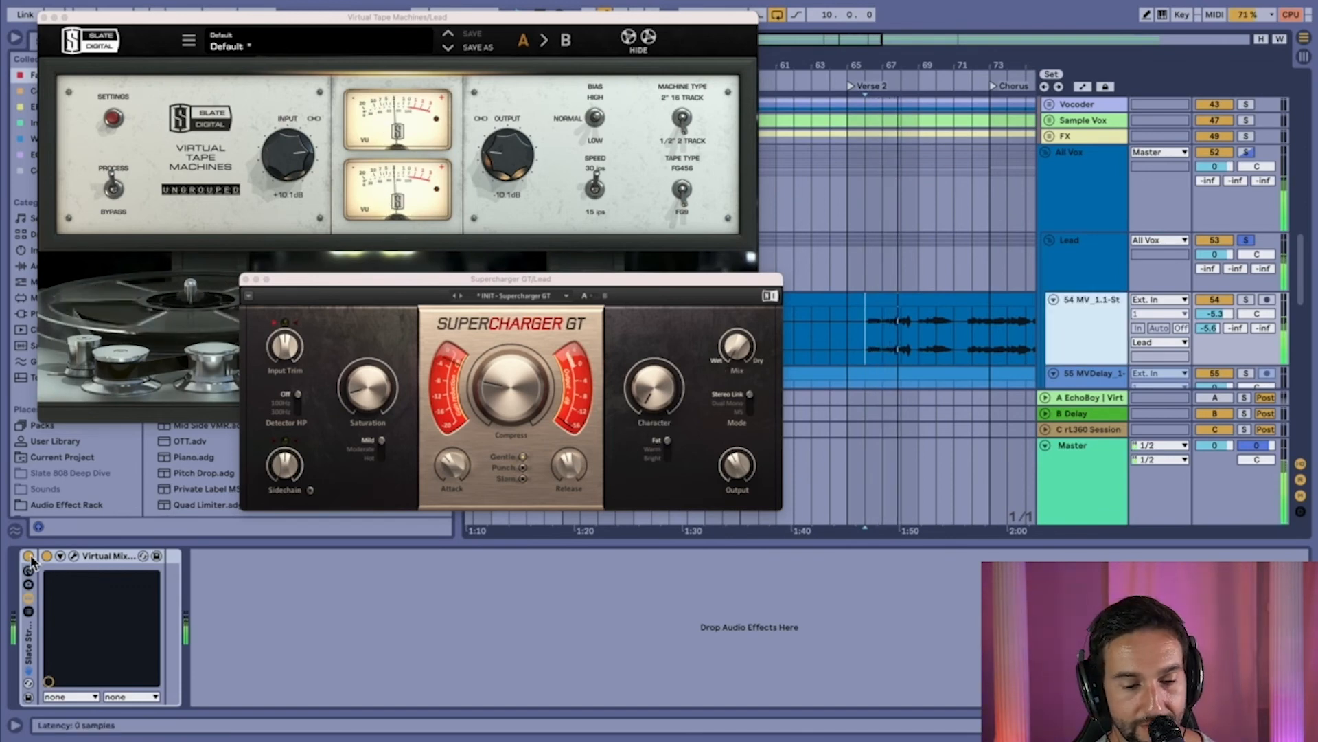
{"action": "left_click", "coordinate": [1072, 273]}
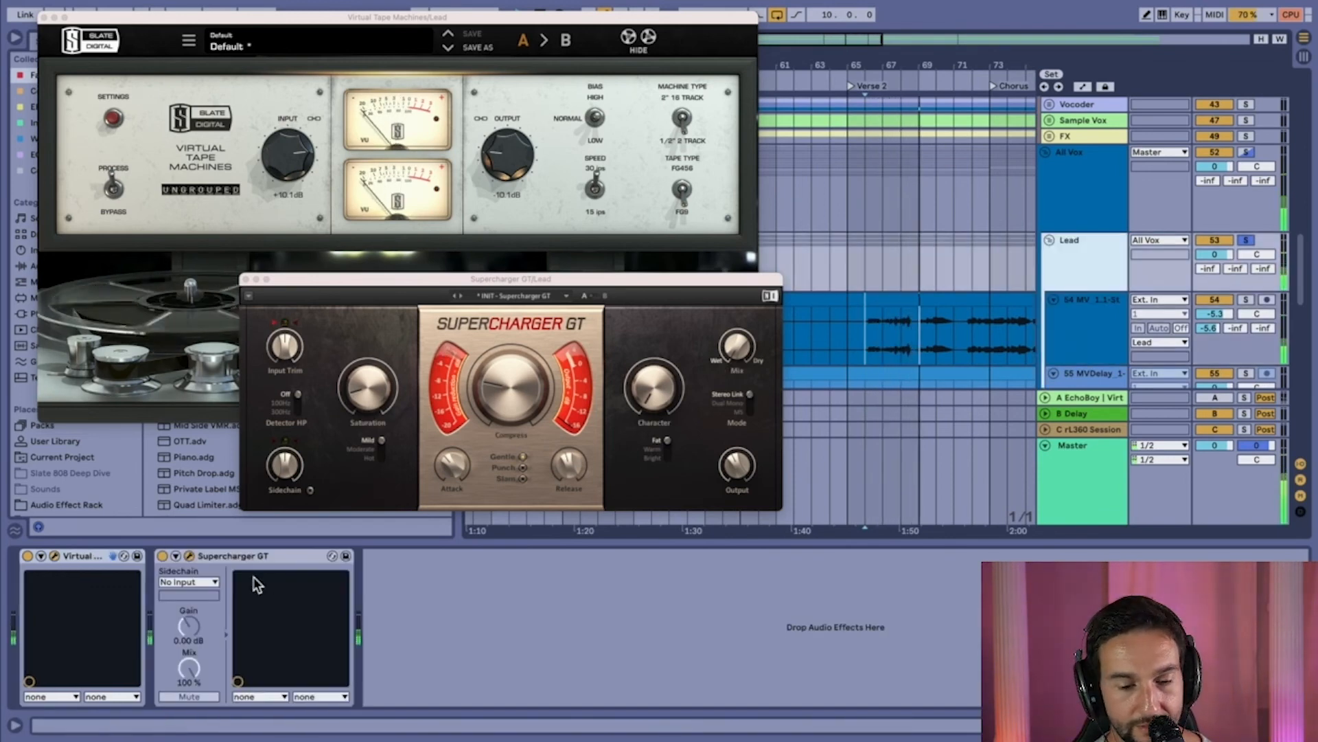
{"action": "left_click", "coordinate": [163, 557]}
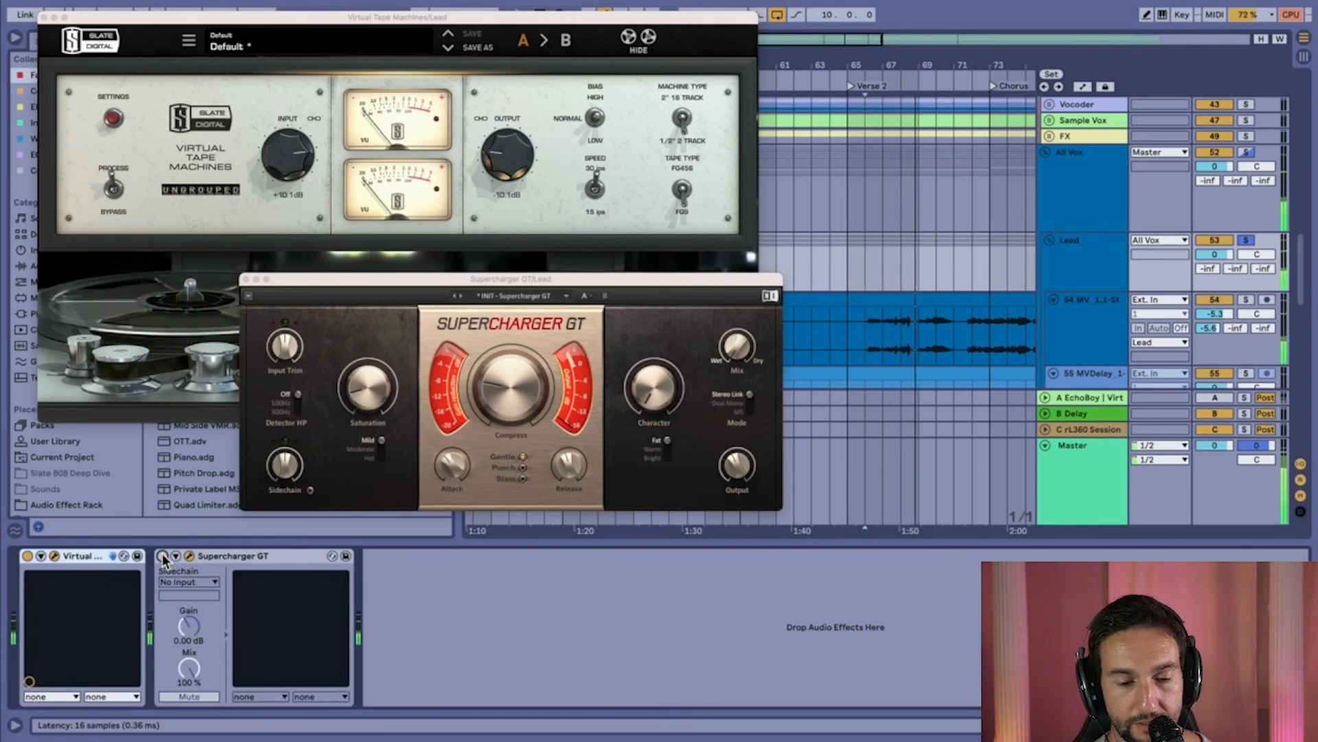
{"action": "left_click", "coordinate": [163, 556]}
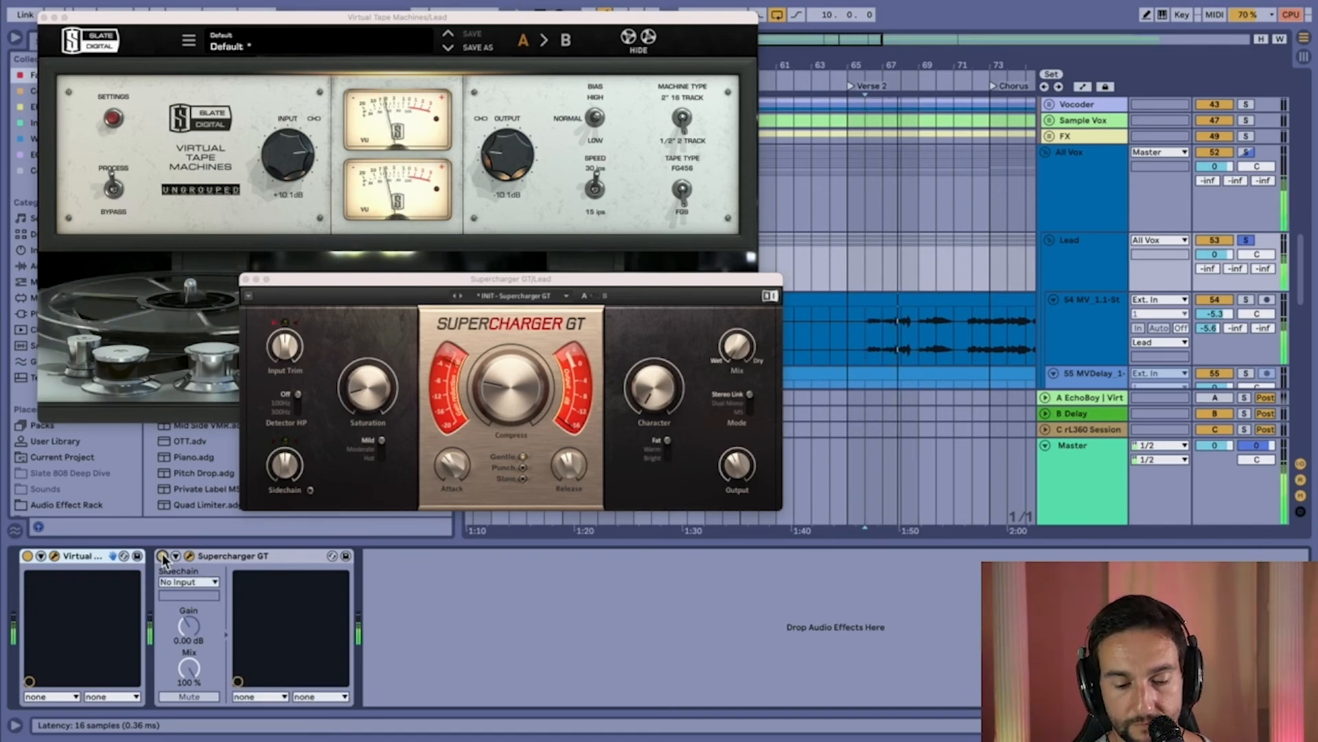
{"action": "key", "text": "space"}
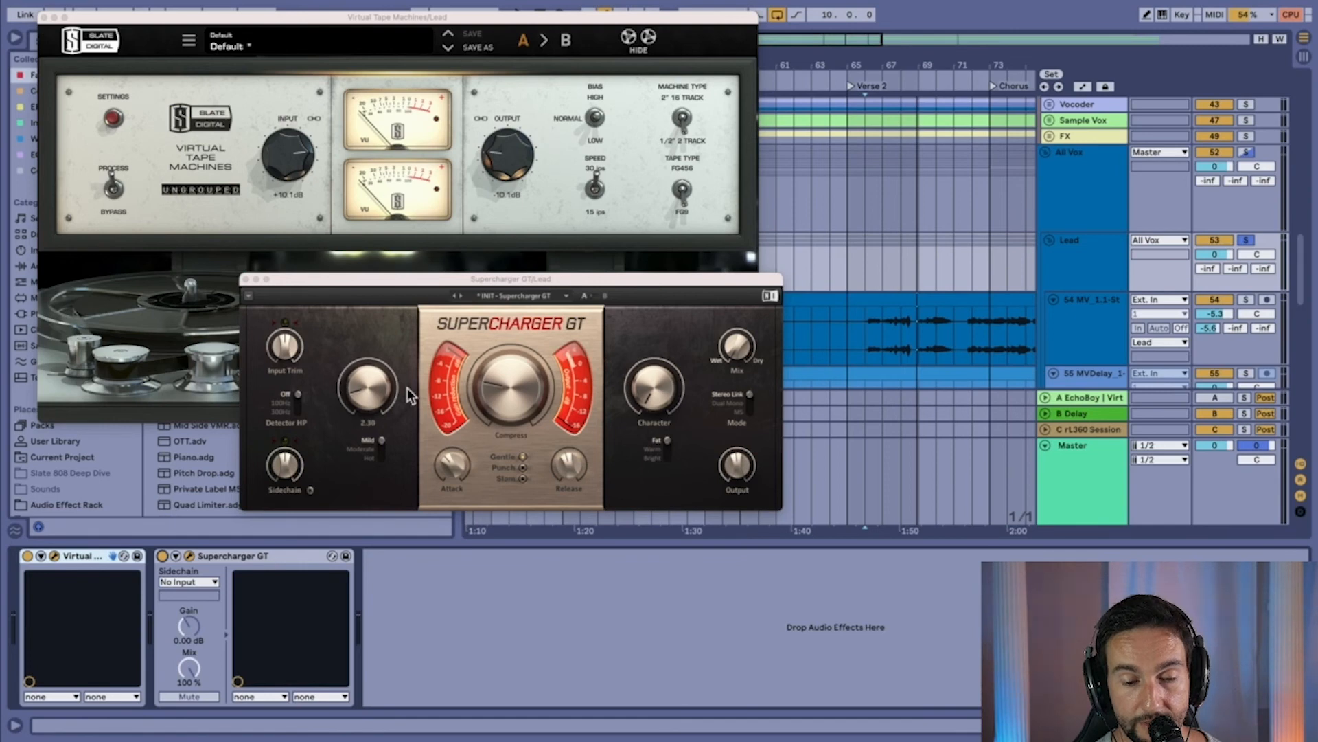
- Close both Lead plugin windows, and fold and unsolo the Lead group
{"action": "left_click", "coordinate": [246, 281]}
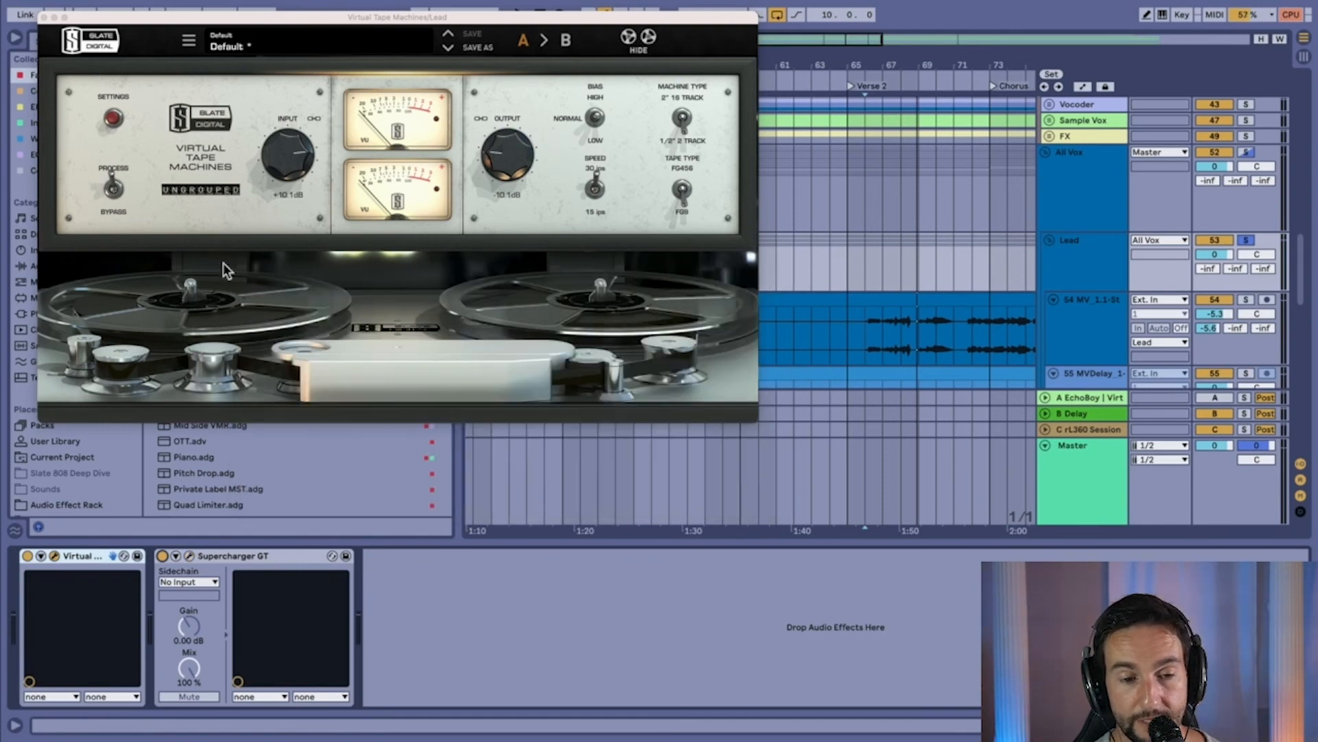
{"action": "left_click", "coordinate": [44, 17]}
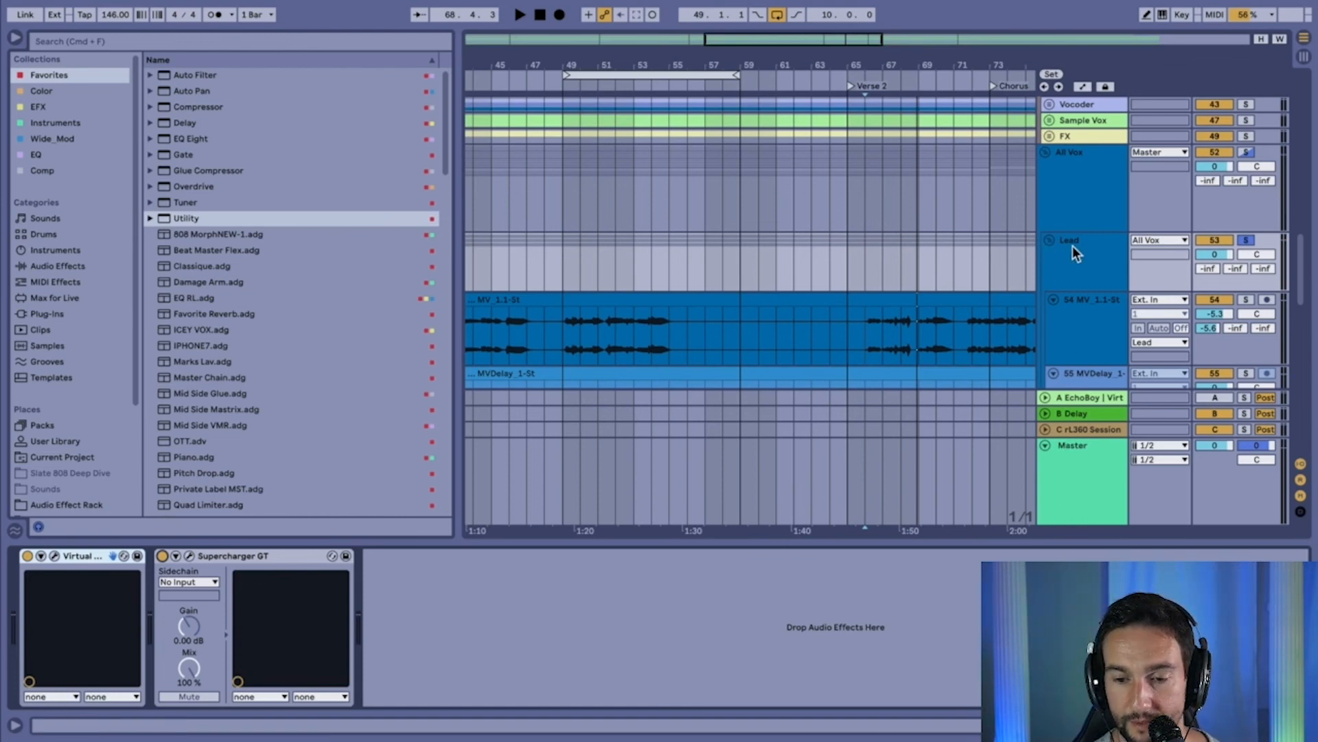
{"action": "left_click", "coordinate": [1049, 239]}
{"action": "left_click", "coordinate": [1087, 269]}
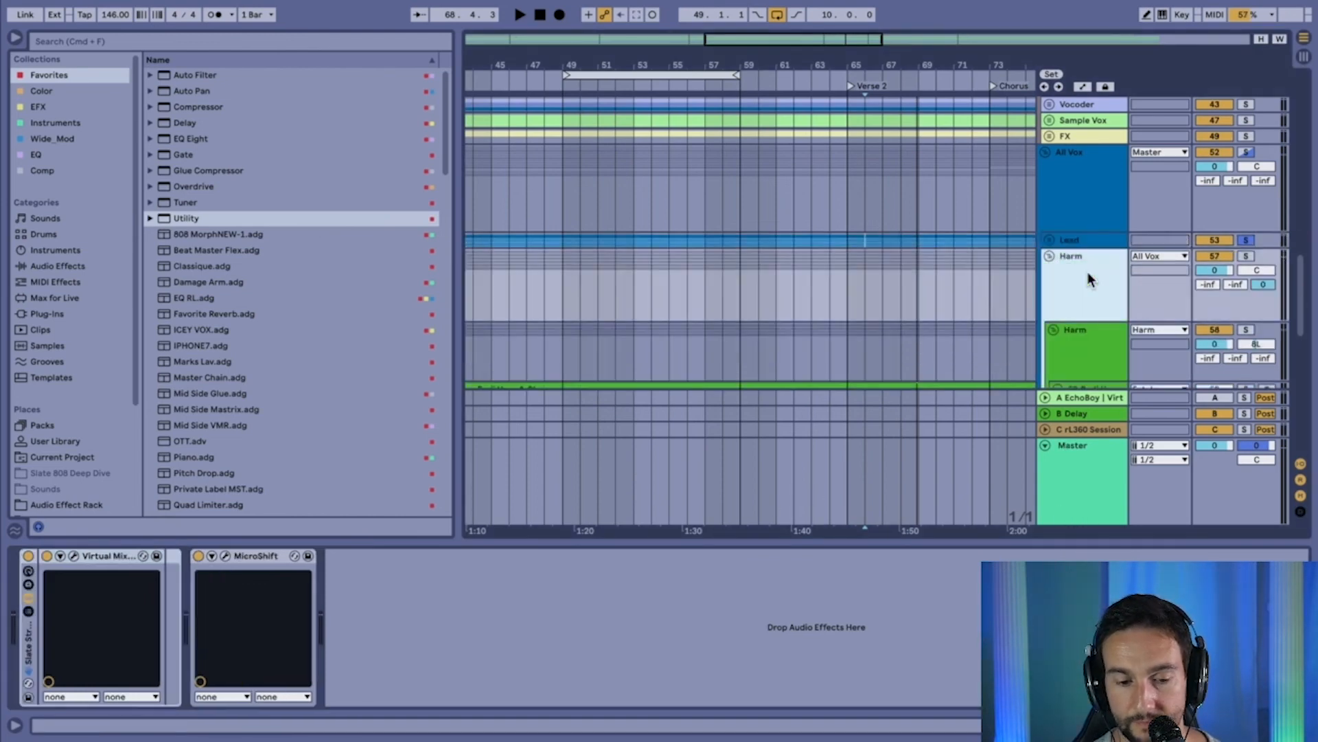
{"action": "scroll", "coordinate": [1088, 272], "scroll_direction": "down", "scroll_amount": 2}
{"action": "left_click", "coordinate": [1249, 192]}
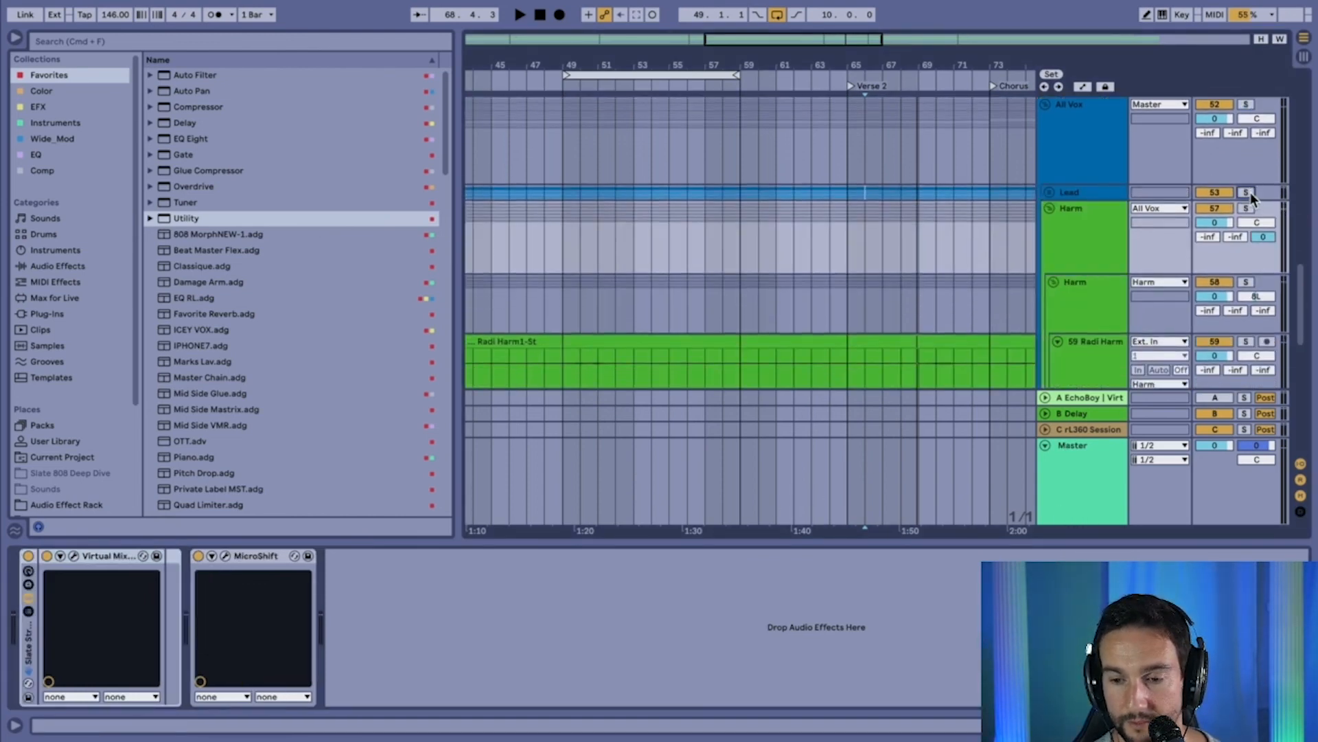
- Open the Harm group's MicroShift and Virtual Mix Rack, and keep only the MicroShift window open
{"action": "scroll", "coordinate": [1102, 240], "scroll_direction": "down", "scroll_amount": 2}
{"action": "left_click", "coordinate": [1103, 240]}
{"action": "left_click", "coordinate": [73, 555]}
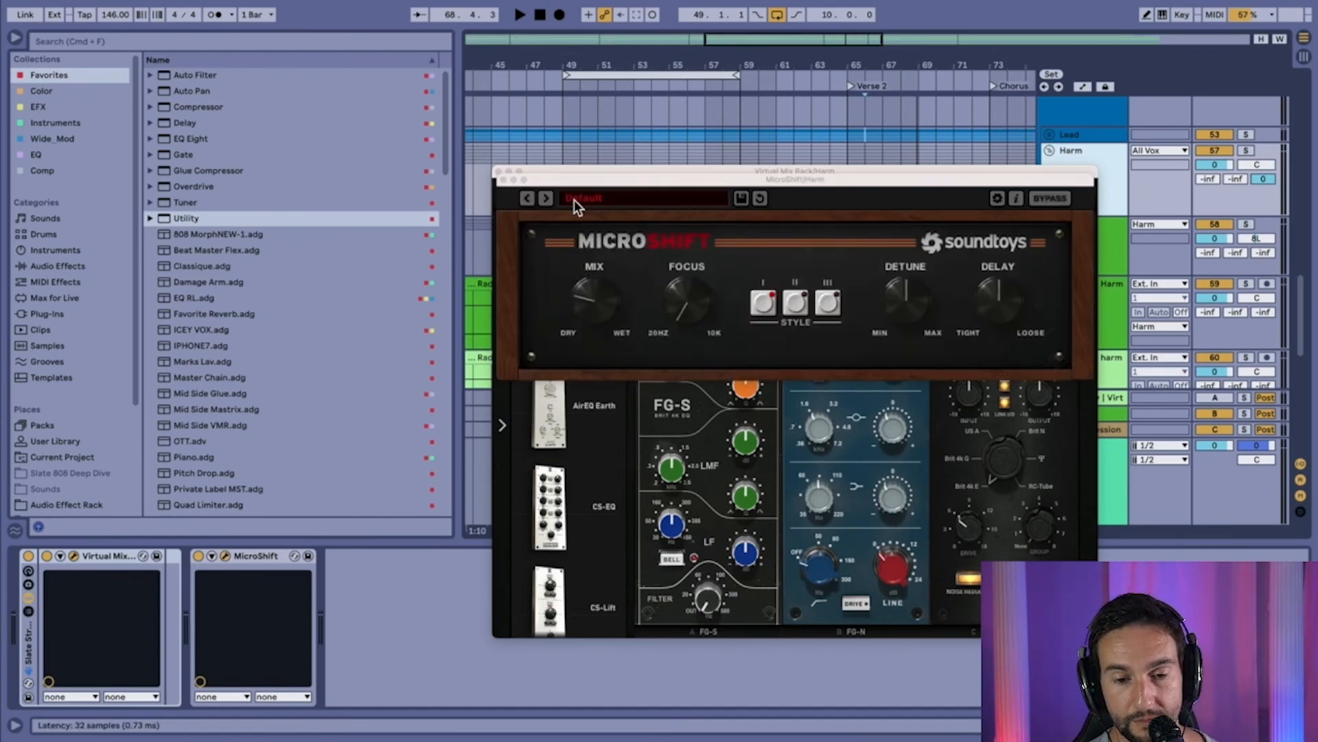
{"action": "left_click_drag", "start_coordinate": [636, 186], "coordinate": [529, 191]}
{"action": "left_click", "coordinate": [506, 176]}
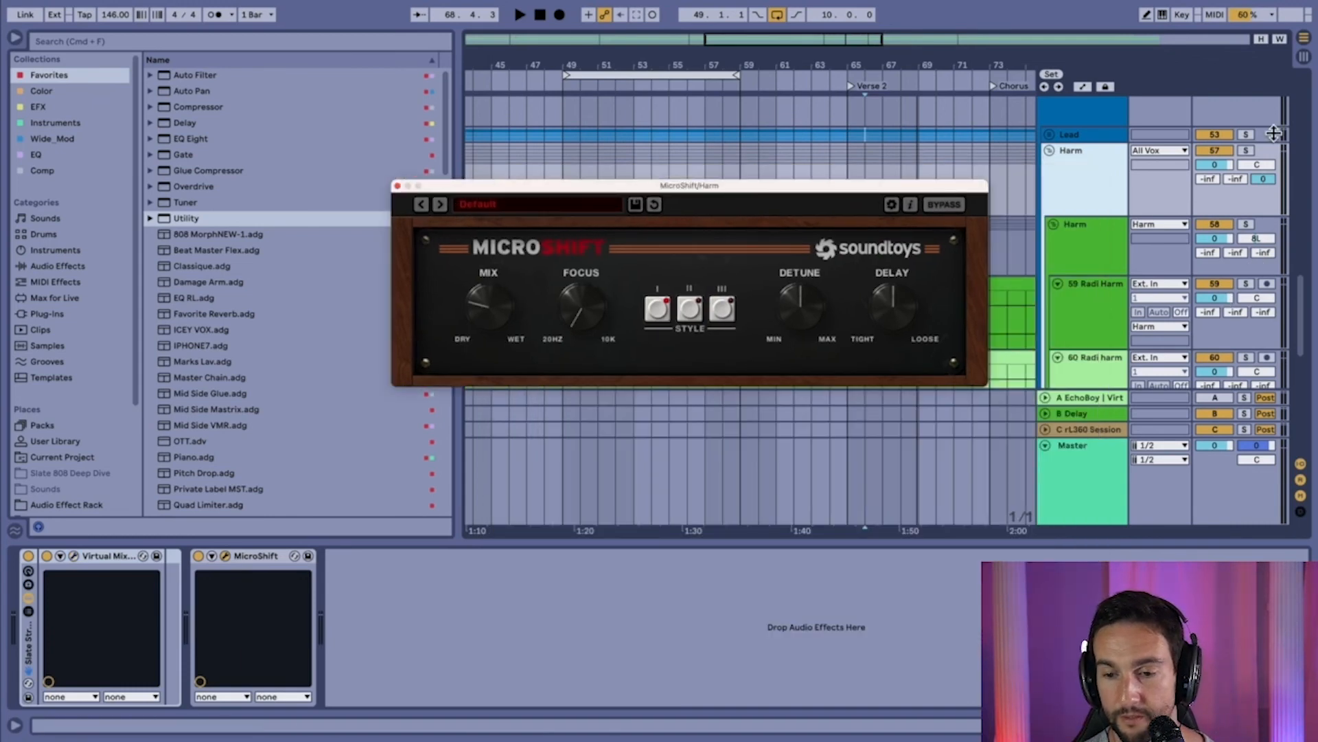
- Solo the Harm group, play it with MicroShift bypassed, and move the plugin window clear of the tracks
{"action": "left_click", "coordinate": [1244, 151]}
{"action": "key", "text": "space"}
{"action": "left_click", "coordinate": [198, 556]}
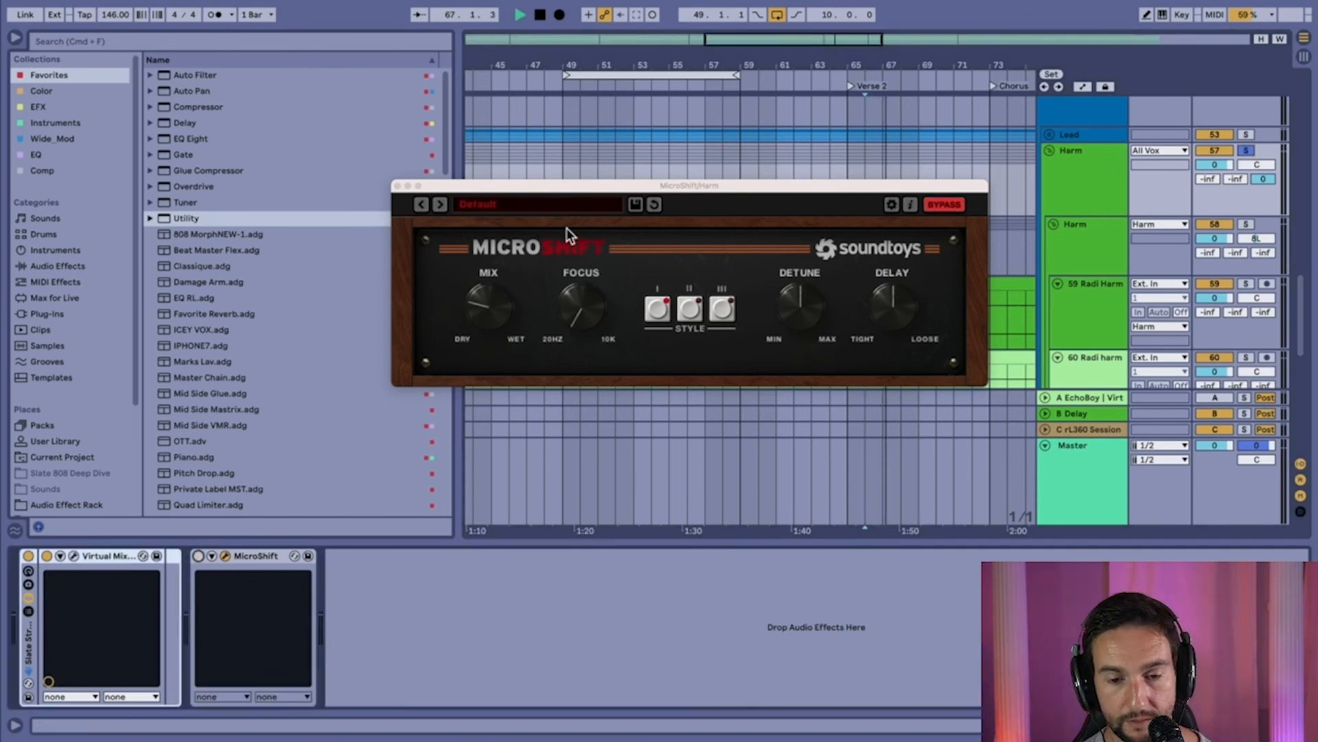
{"action": "left_click_drag", "start_coordinate": [614, 206], "coordinate": [623, 414]}
{"action": "scroll", "coordinate": [699, 291], "scroll_direction": "down", "scroll_amount": 3}
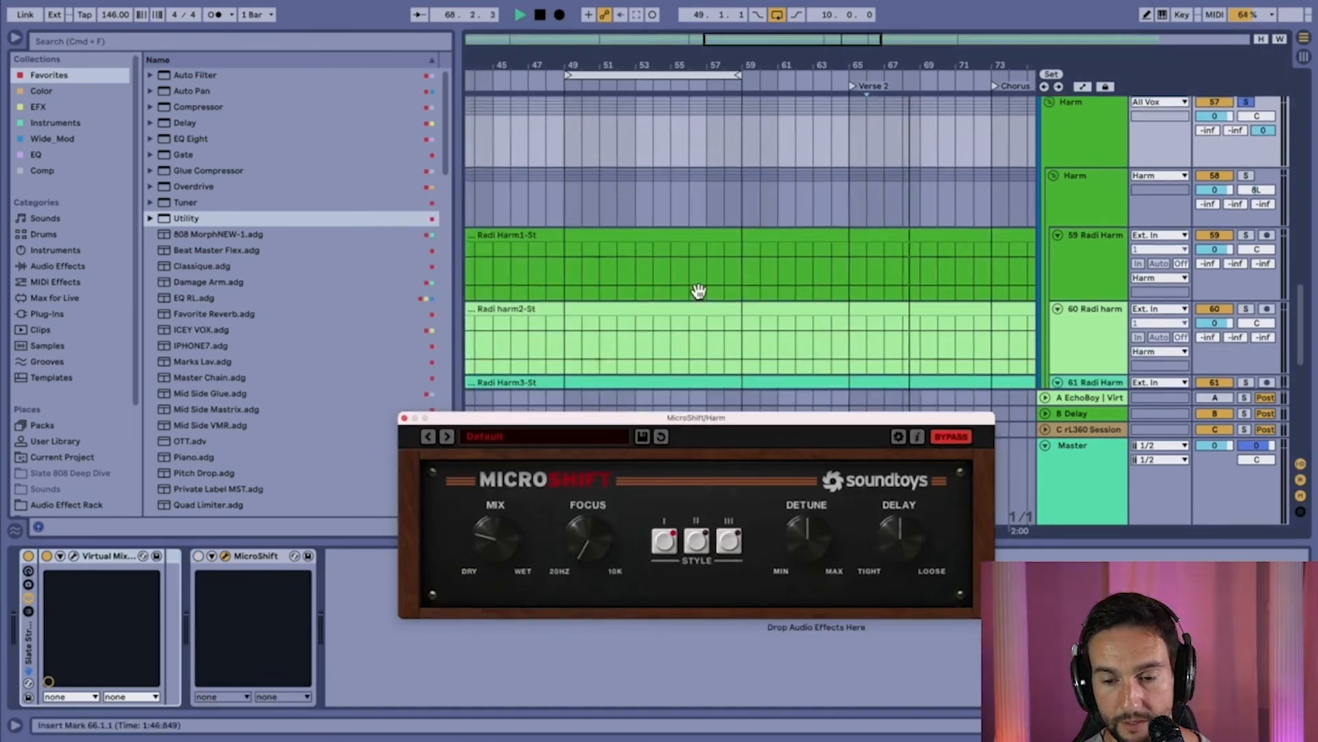
- Find the harmony passage and restart playback from position 69.4.1 on the Radi Harm1-St track
{"action": "key", "text": "space"}
{"action": "left_click", "coordinate": [856, 256]}
{"action": "key", "text": "space"}
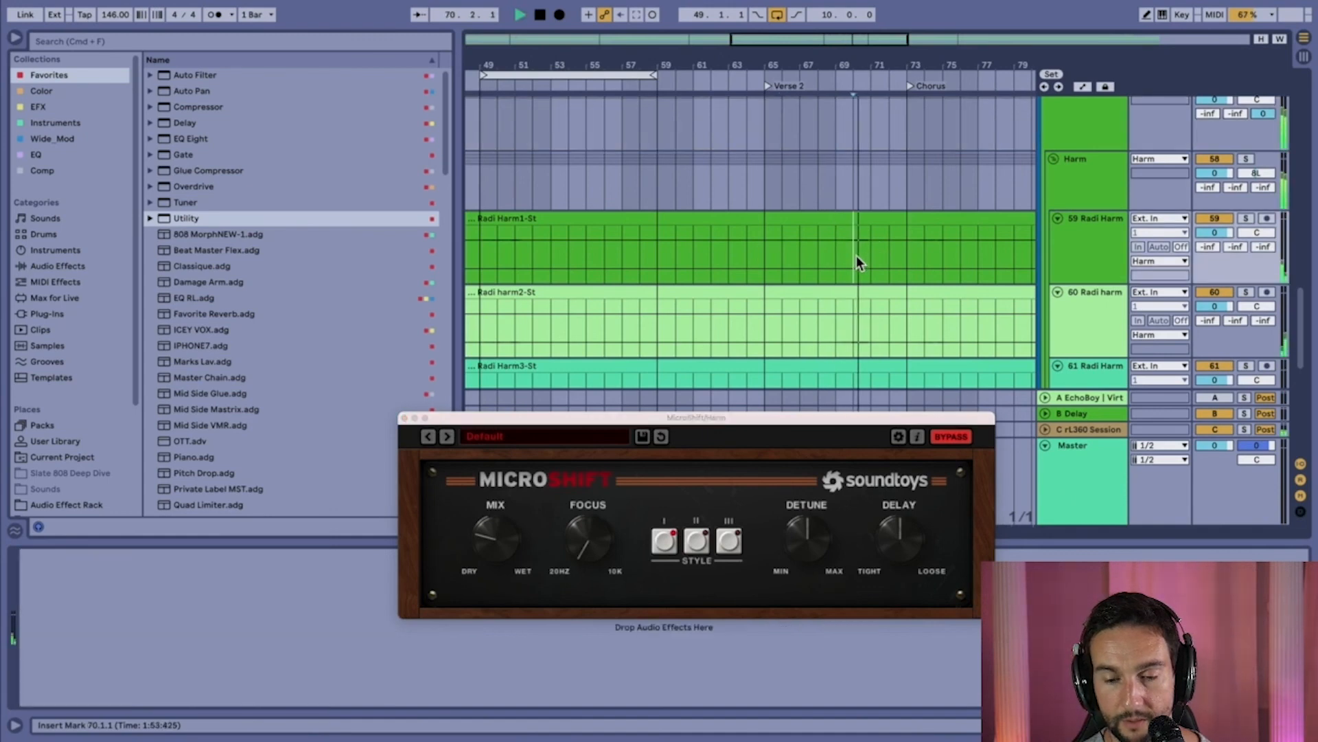
{"action": "scroll", "coordinate": [883, 254], "scroll_direction": "right", "scroll_amount": 2}
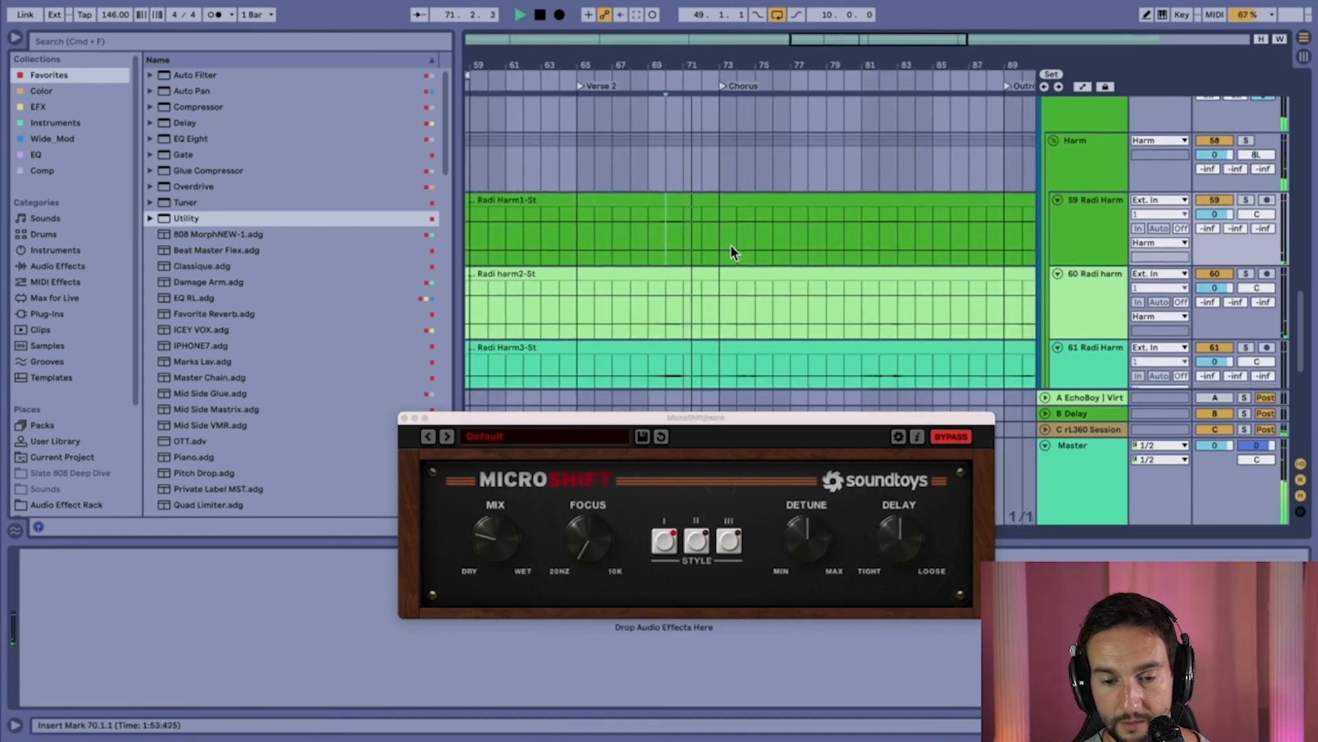
{"action": "scroll", "coordinate": [681, 243], "scroll_direction": "up", "scroll_amount": 5}
{"action": "left_click", "coordinate": [598, 237]}
{"action": "key", "text": "space"}
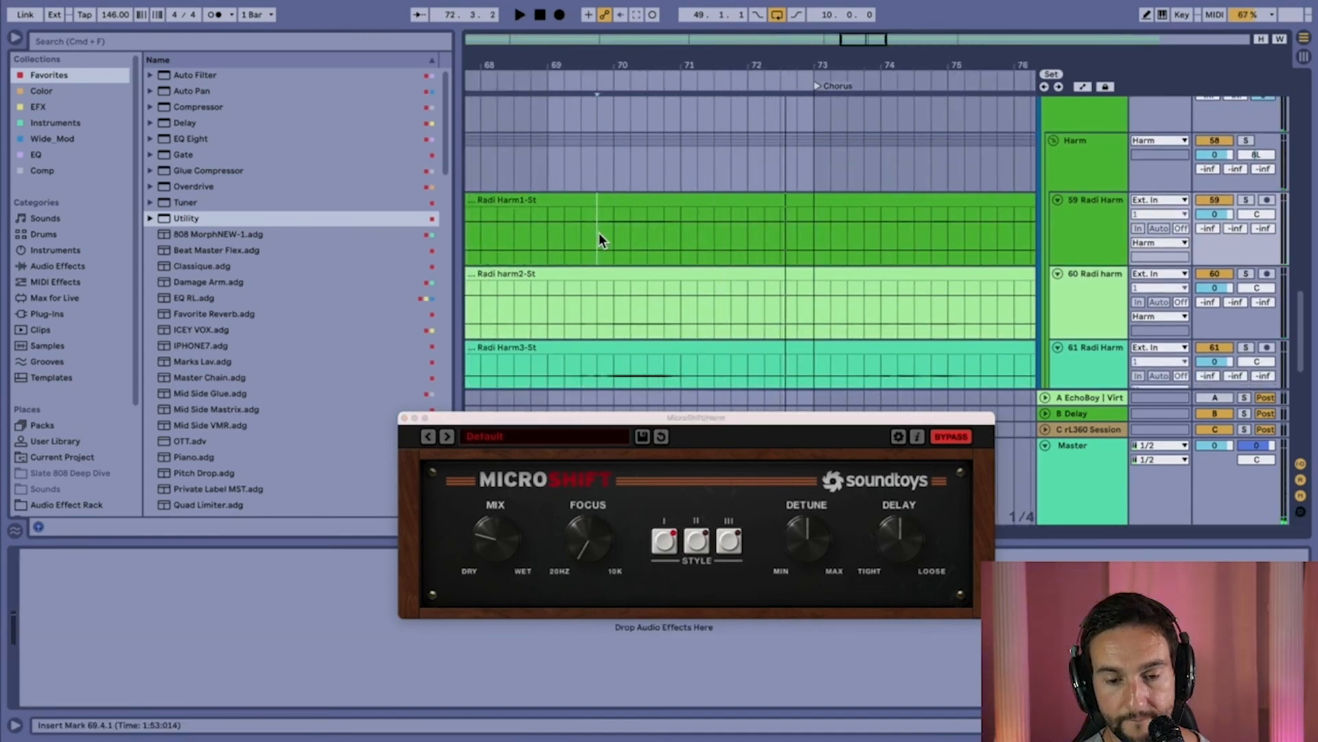
{"action": "key", "text": "space"}
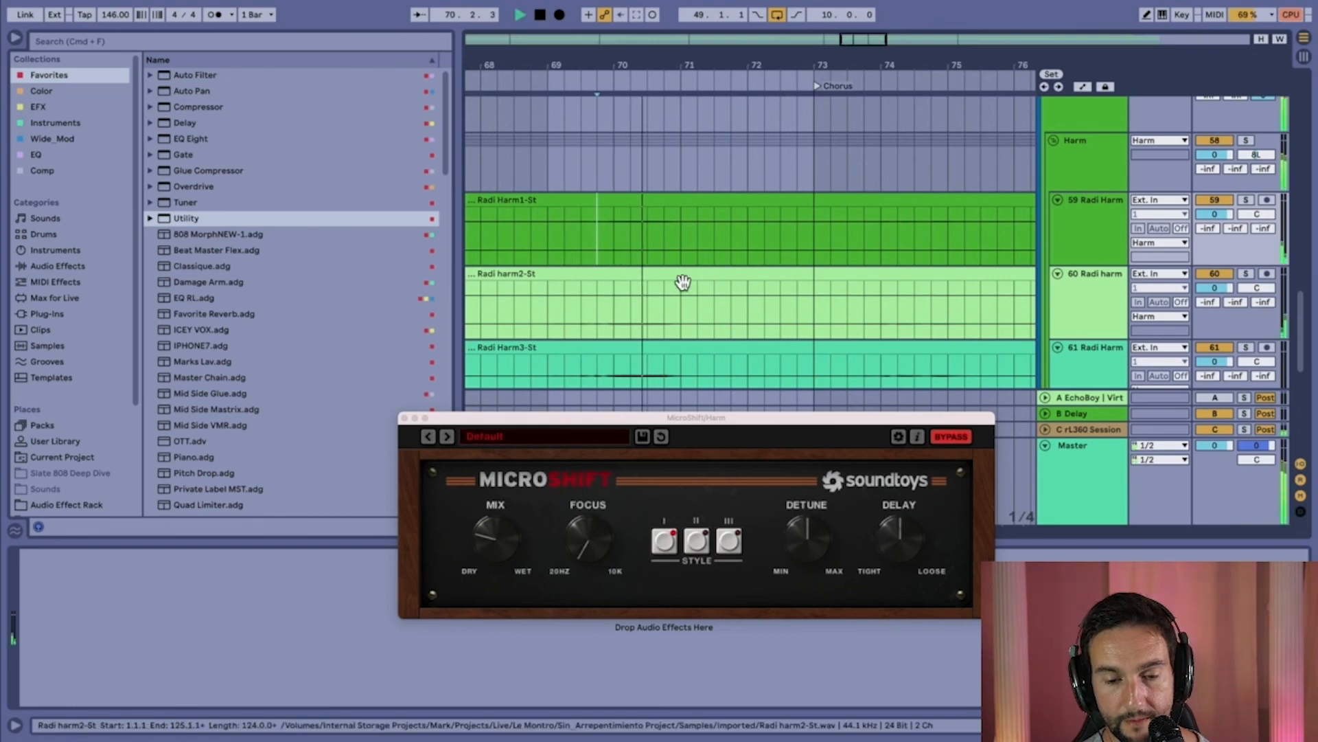
- Check the effects on the Radi Harm1-St track and the inner Harm group, and return to the outer Harm group
{"action": "left_click", "coordinate": [1097, 224]}
{"action": "left_click", "coordinate": [1093, 165]}
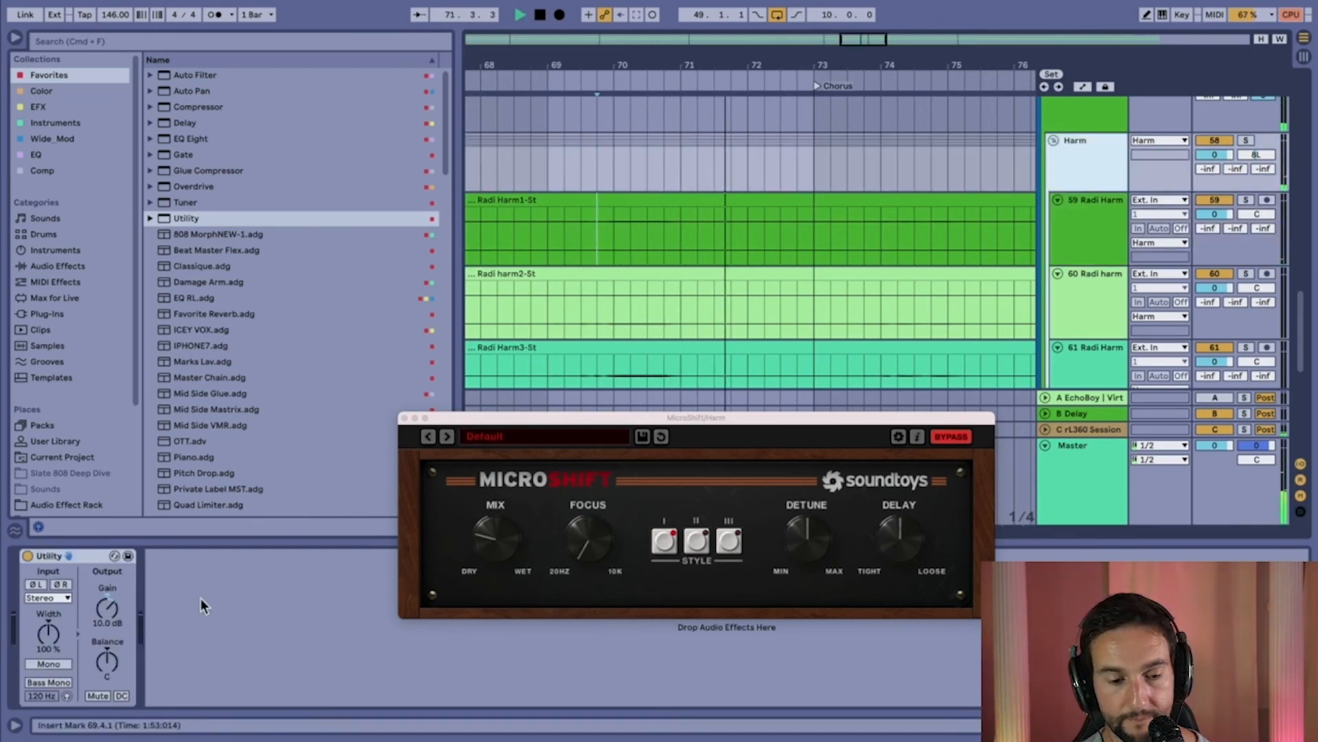
{"action": "left_click", "coordinate": [1090, 115]}
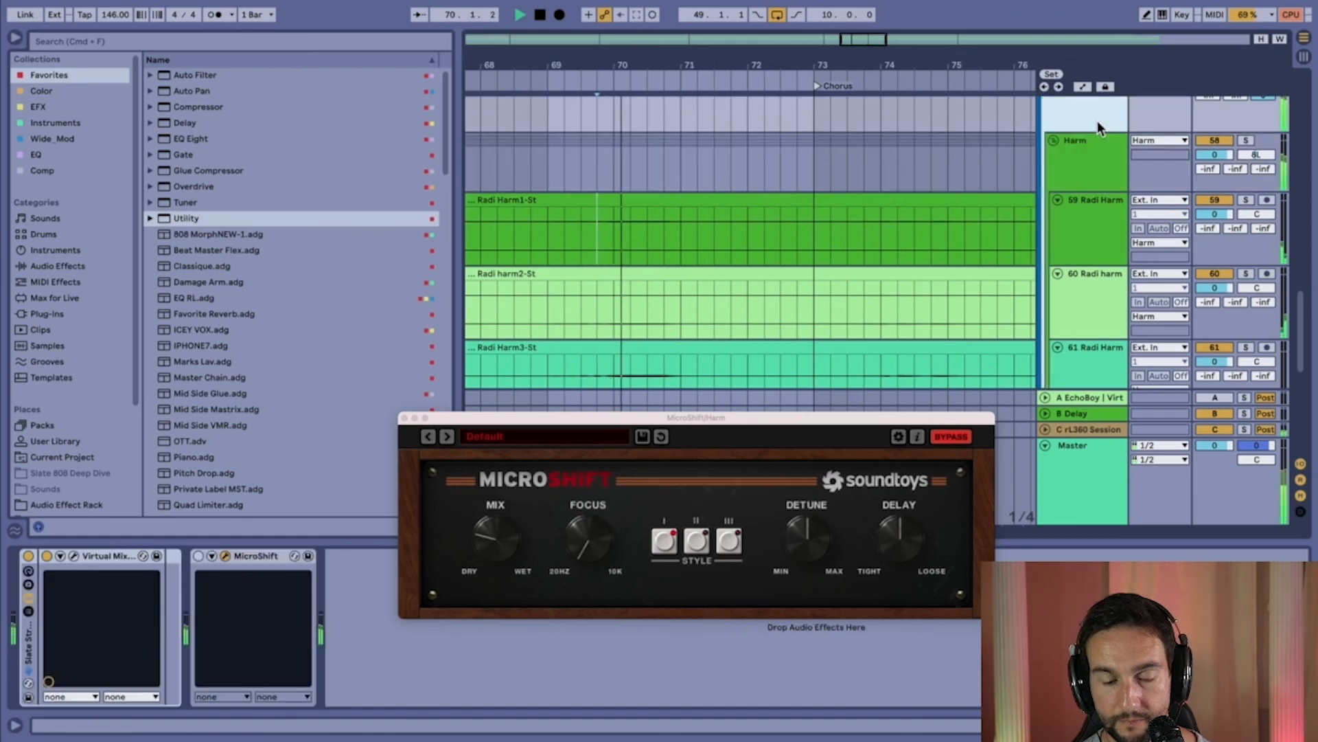
- Turn MicroShift back on, audition the Harm group from the same position, and close the plugin window
{"action": "key", "text": "space"}
{"action": "left_click", "coordinate": [199, 556]}
{"action": "key", "text": "space"}
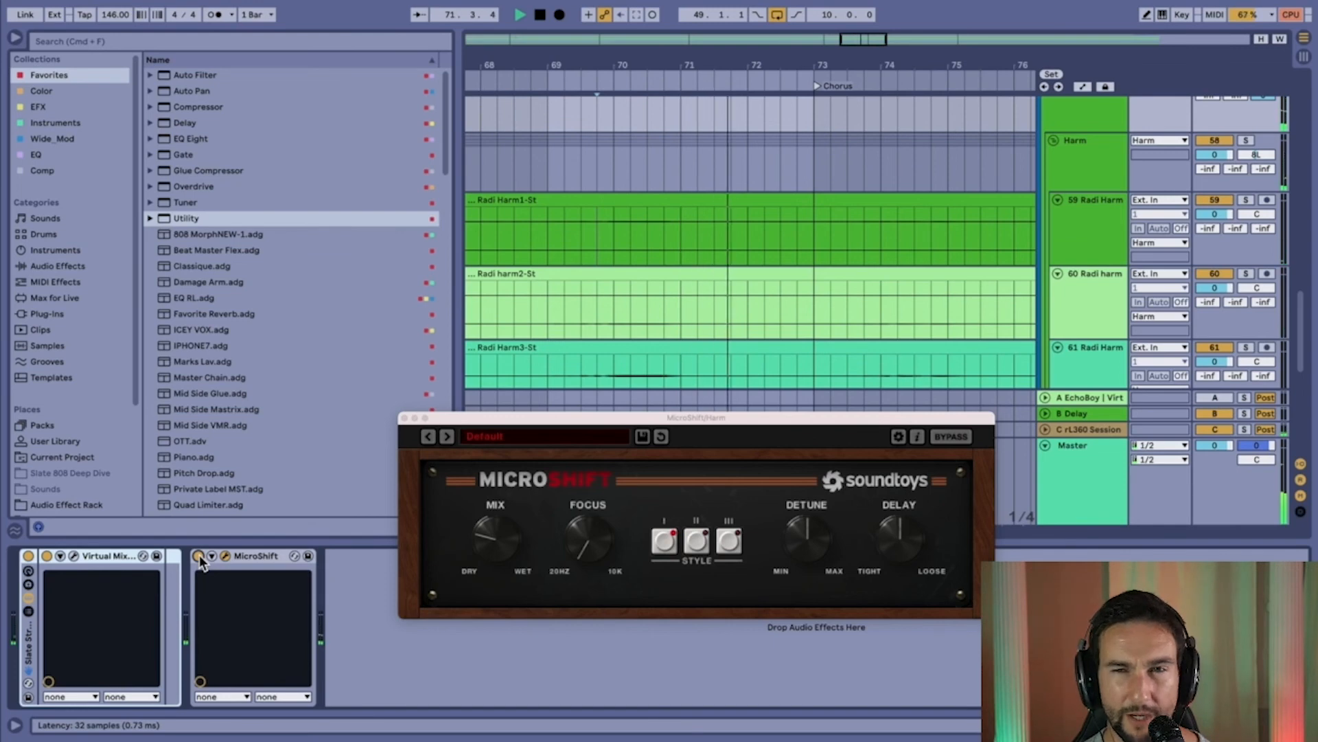
{"action": "key", "text": "space"}
{"action": "key", "text": "space"}
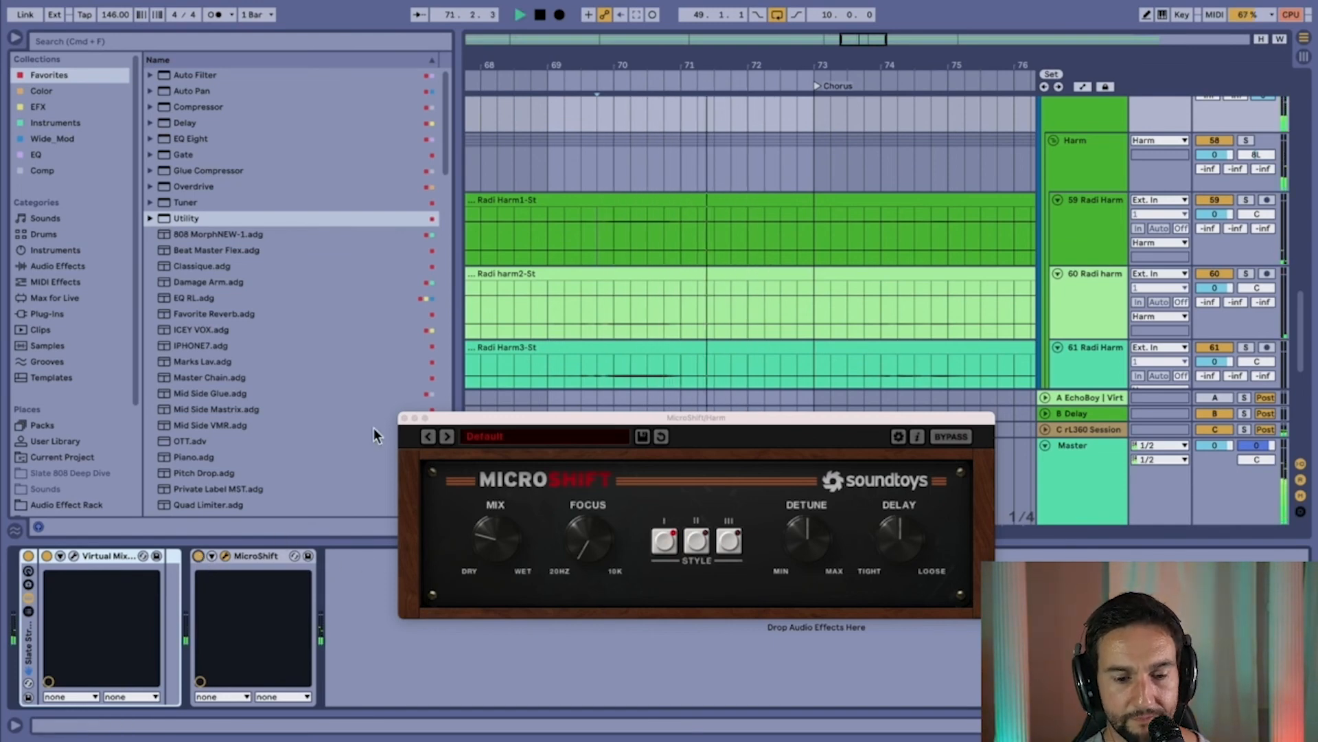
{"action": "key", "text": "space"}
{"action": "left_click", "coordinate": [405, 417]}
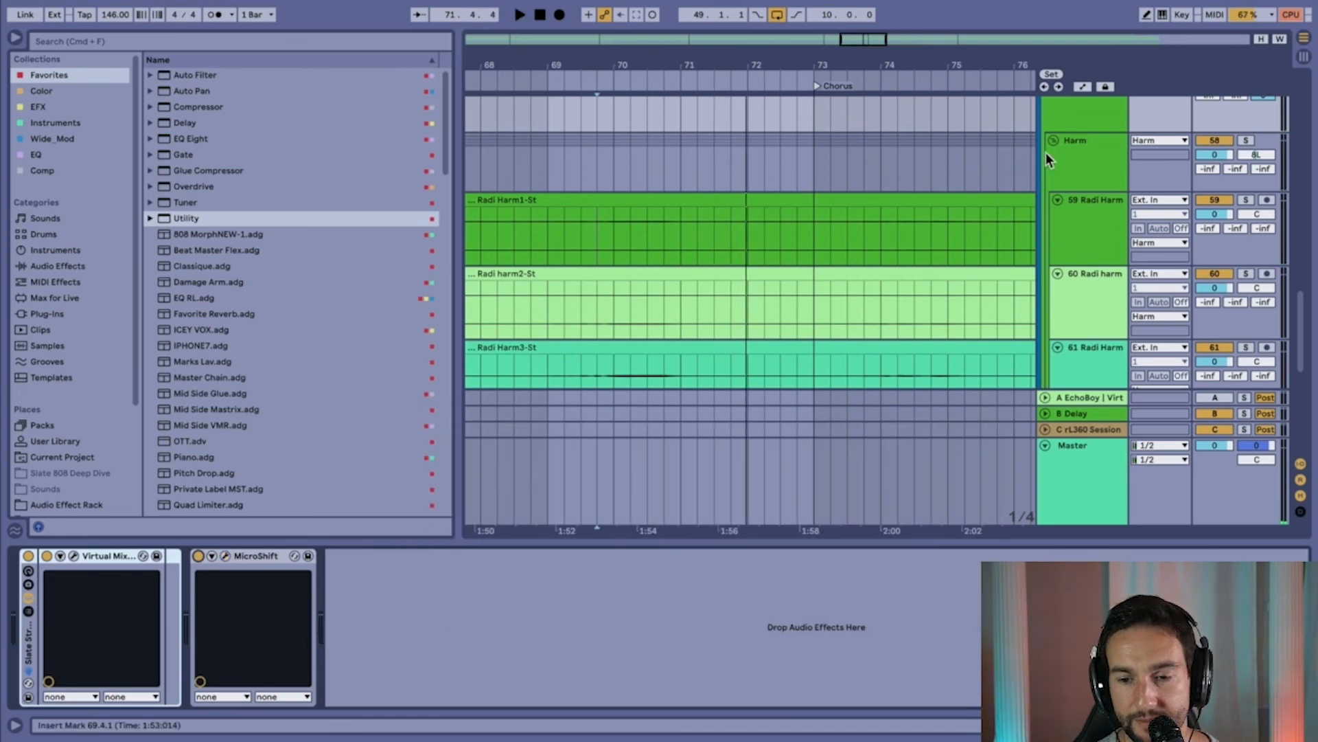
- Look through the inner Harm group and its individual harmony tracks for effects
{"action": "left_click", "coordinate": [1068, 147]}
{"action": "left_click", "coordinate": [1086, 200]}
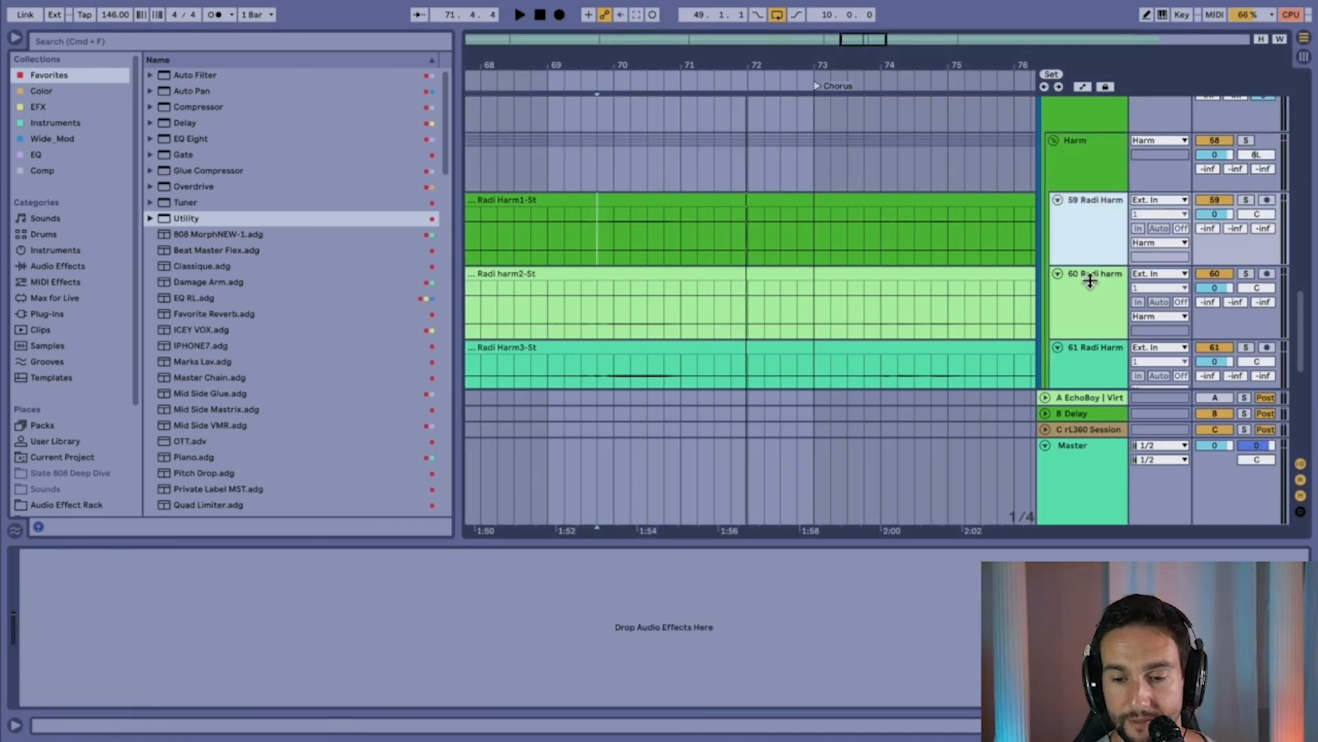
{"action": "left_click", "coordinate": [1082, 284]}
{"action": "scroll", "coordinate": [1082, 284], "scroll_direction": "down", "scroll_amount": 1}
{"action": "left_click", "coordinate": [1078, 165]}
{"action": "scroll", "coordinate": [1082, 166], "scroll_direction": "down", "scroll_amount": 3}
{"action": "left_click", "coordinate": [1081, 204]}
{"action": "left_click", "coordinate": [1078, 164]}
{"action": "scroll", "coordinate": [1077, 162], "scroll_direction": "up", "scroll_amount": 3}
{"action": "left_click", "coordinate": [1078, 157]}
{"action": "scroll", "coordinate": [1078, 157], "scroll_direction": "up", "scroll_amount": 3}
{"action": "left_click", "coordinate": [1080, 162]}
{"action": "scroll", "coordinate": [1078, 129], "scroll_direction": "up", "scroll_amount": 2}
{"action": "left_click", "coordinate": [1077, 129]}
{"action": "scroll", "coordinate": [1080, 178], "scroll_direction": "up", "scroll_amount": 1}
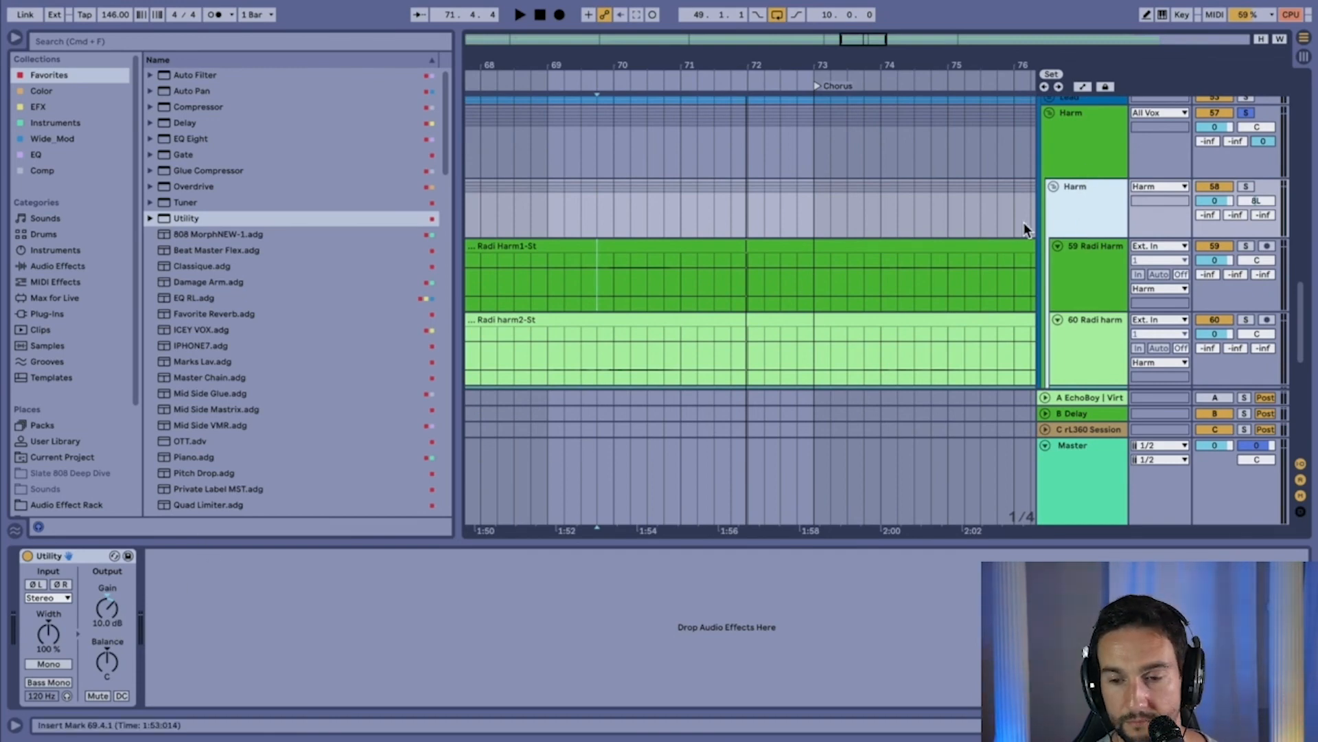
- Inspect the Virtual Mix Rack on the outer Harm group and close it
{"action": "left_click", "coordinate": [1079, 141]}
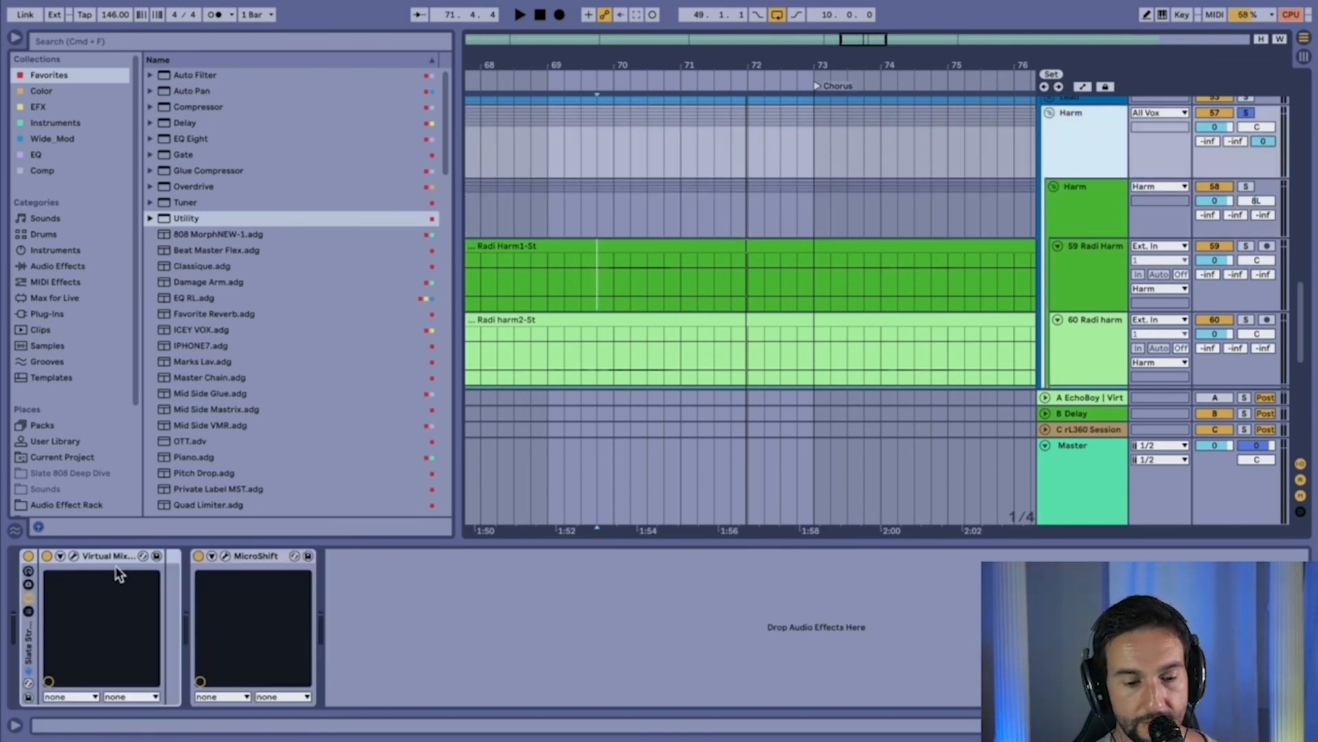
{"action": "left_click", "coordinate": [74, 556]}
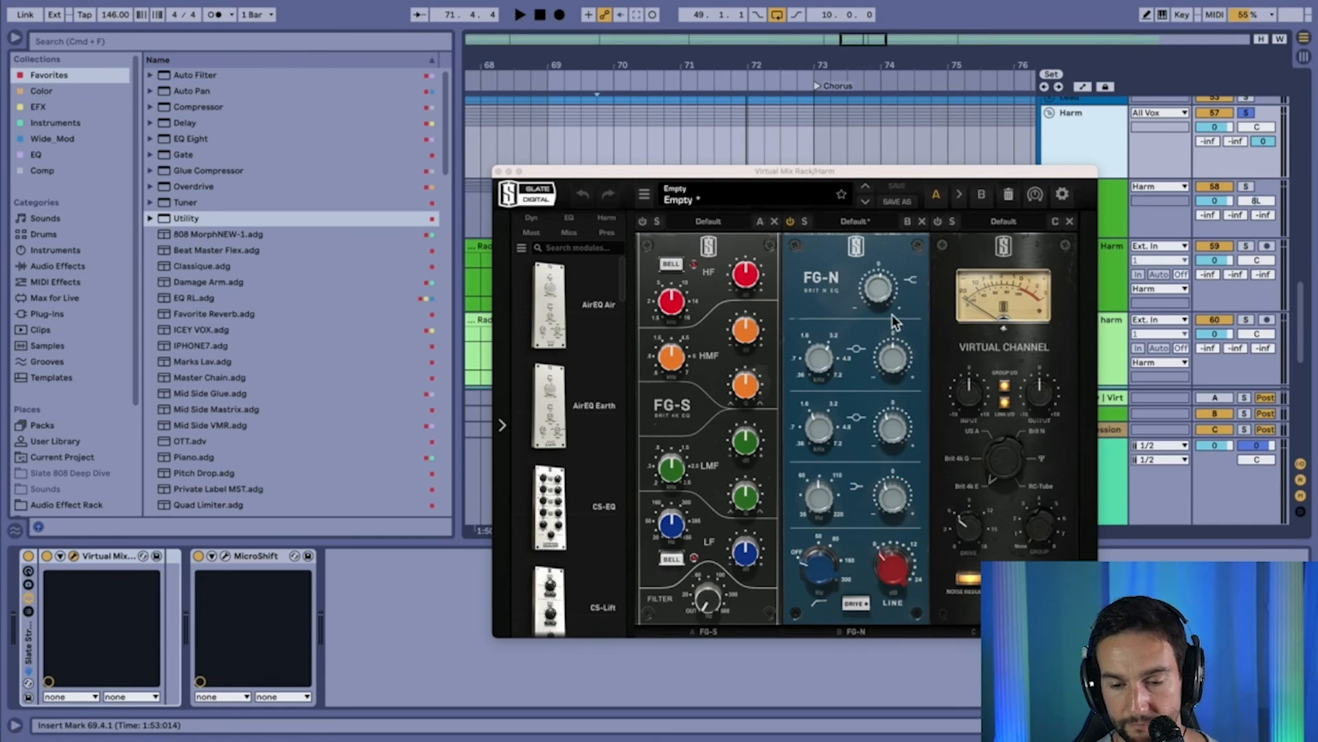
{"action": "left_click", "coordinate": [498, 171]}
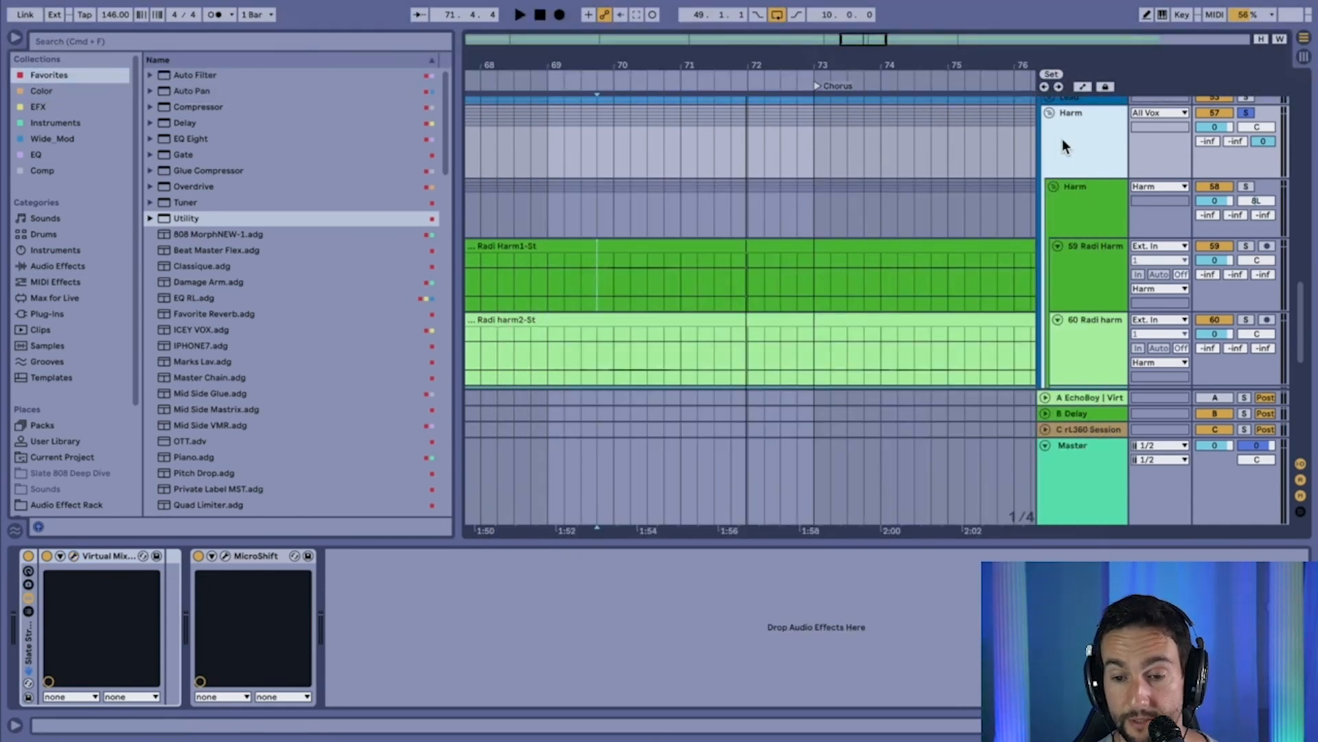
- Unsolo and fold the outer Harm group, and expand the BGVs group to check its tracks and effects
{"action": "left_click", "coordinate": [1251, 113]}
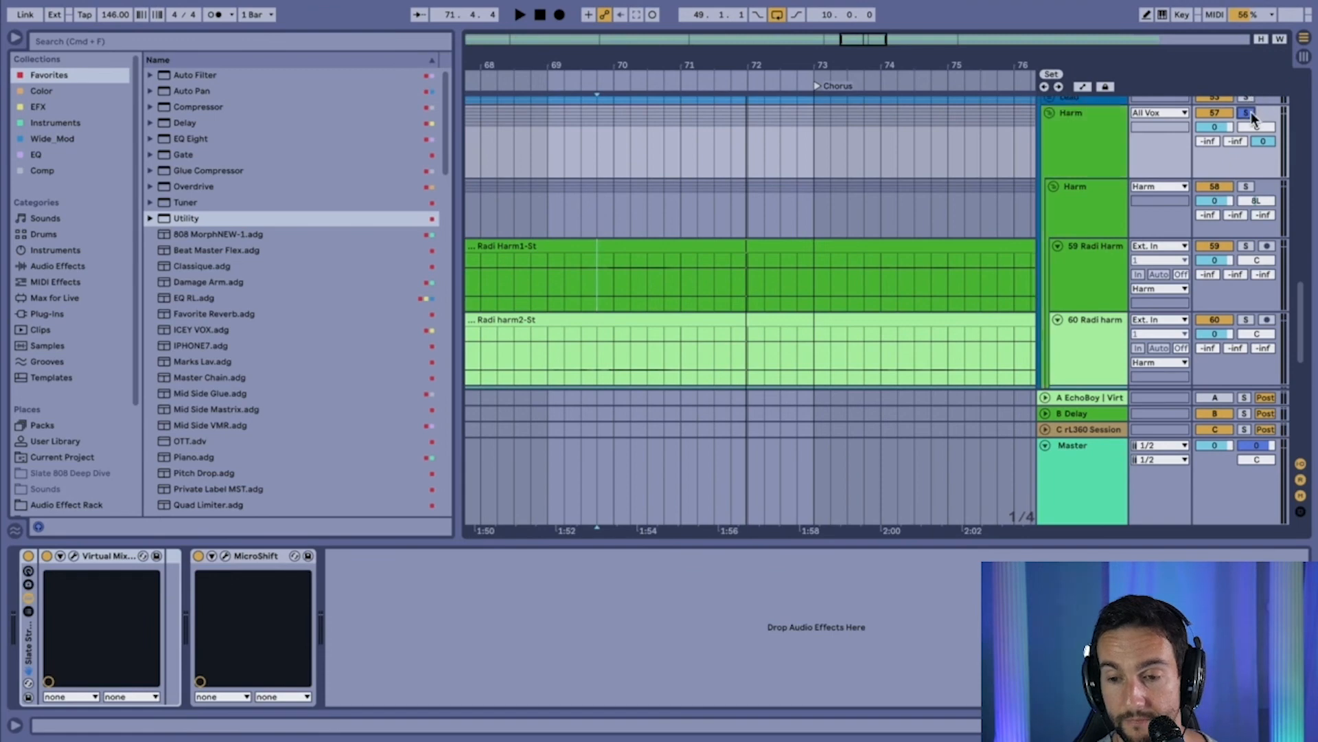
{"action": "left_click", "coordinate": [1048, 116]}
{"action": "left_click", "coordinate": [1068, 143]}
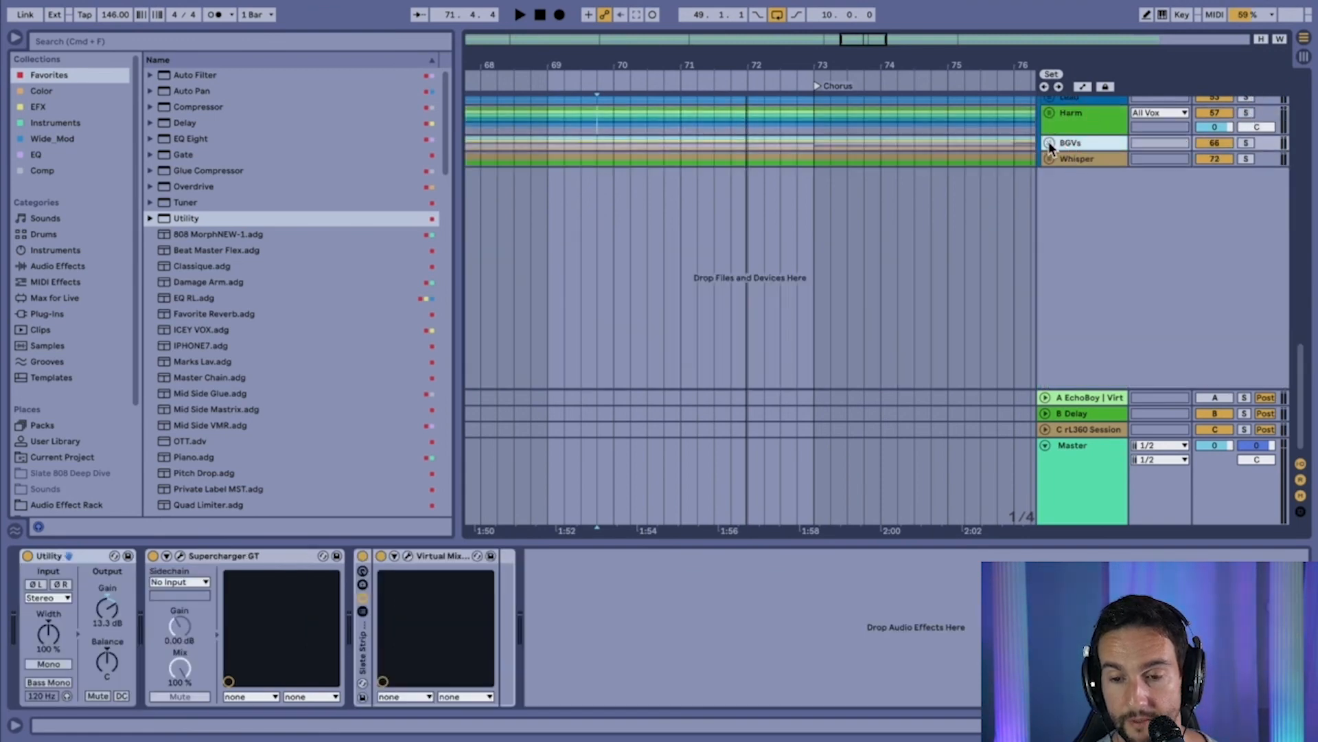
{"action": "left_click", "coordinate": [1049, 143]}
{"action": "scroll", "coordinate": [1065, 266], "scroll_direction": "down", "scroll_amount": 2}
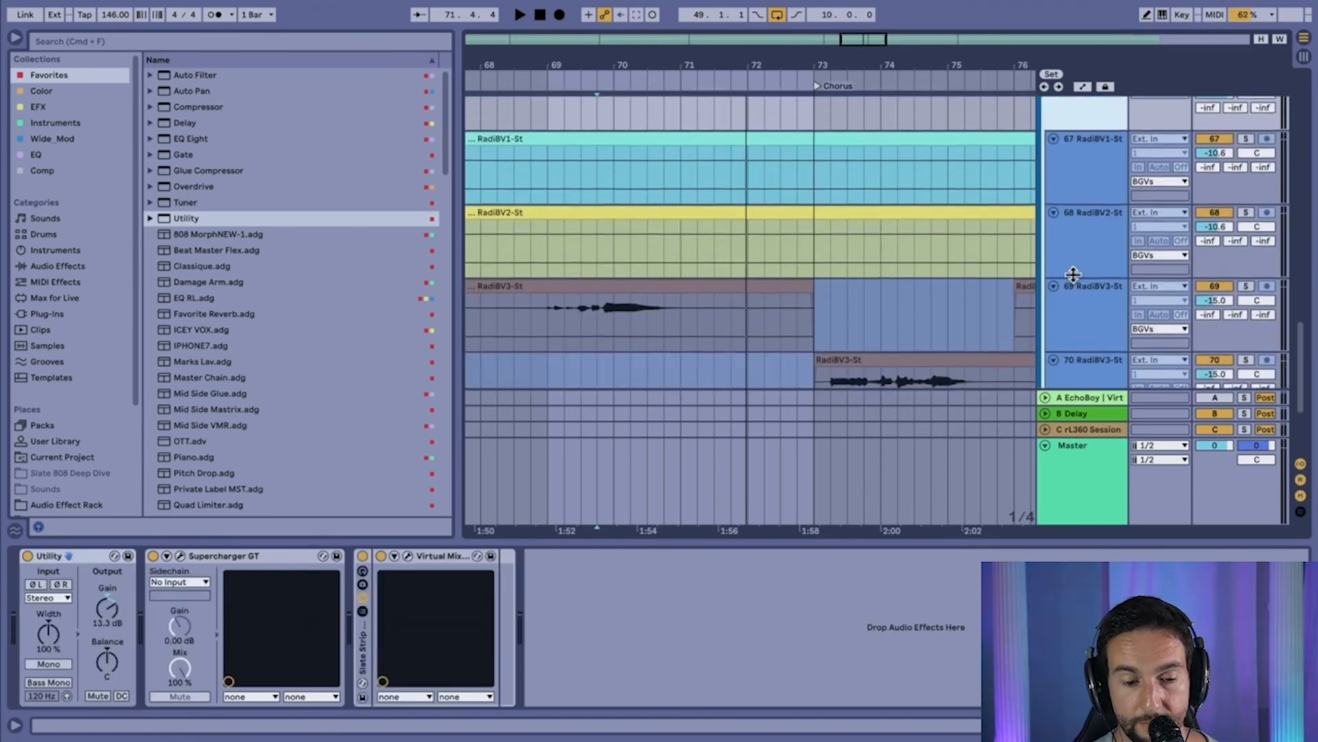
{"action": "left_click", "coordinate": [1087, 159]}
{"action": "left_click", "coordinate": [1088, 113]}
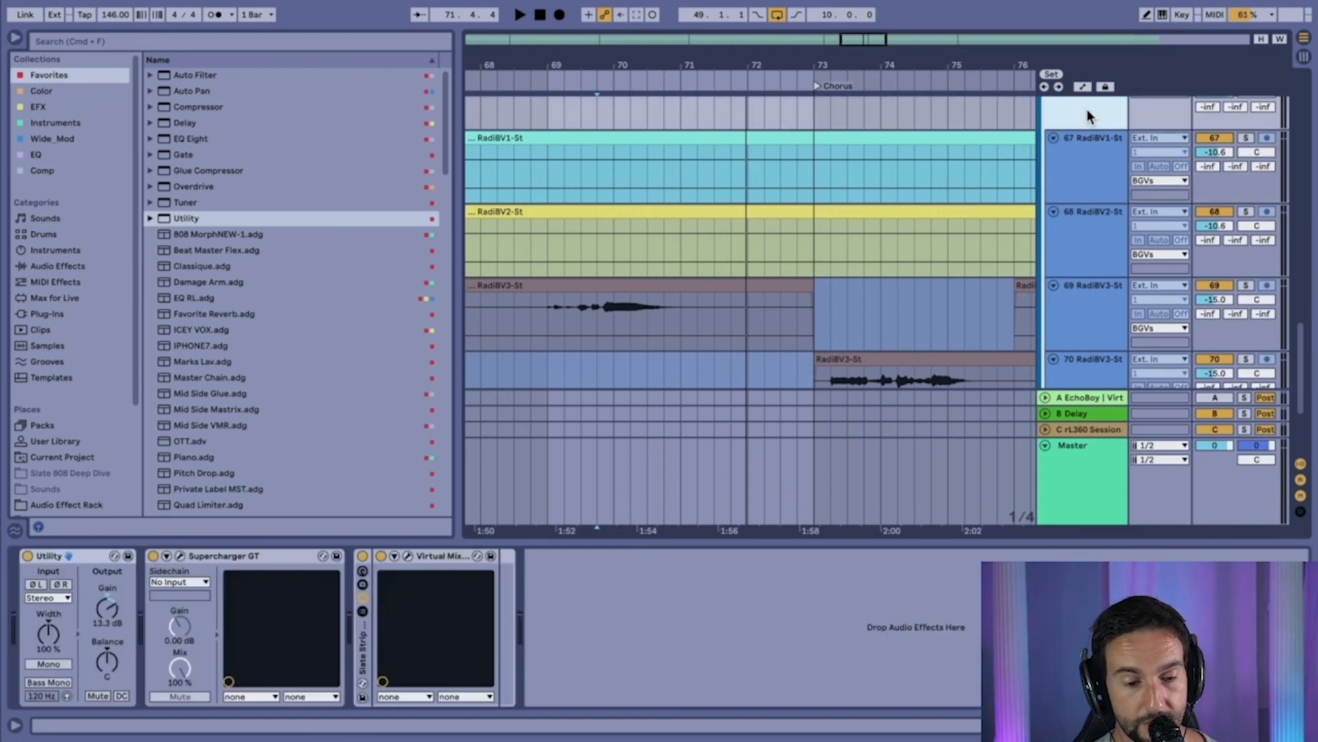
- Inspect and close the Virtual Mix Rack on the BGVs group, and open Supercharger GT clear of the device chain
{"action": "left_click", "coordinate": [408, 554]}
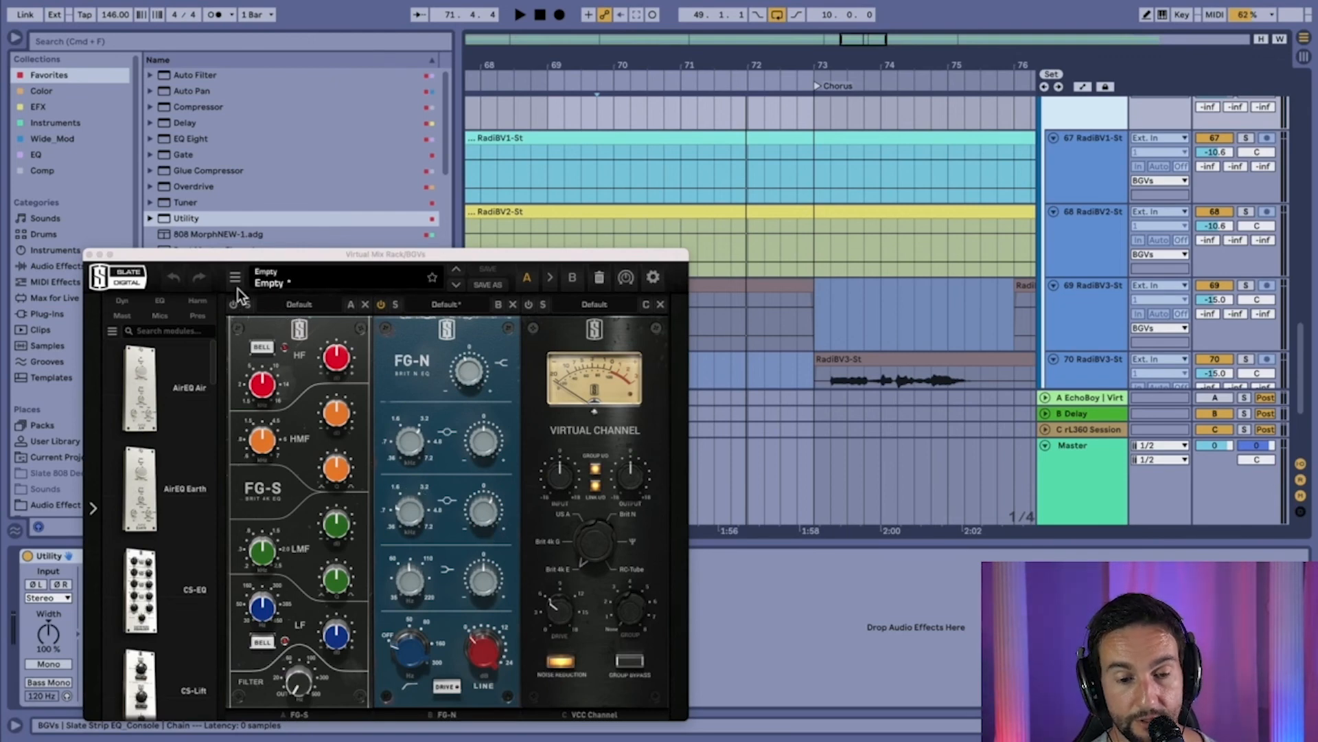
{"action": "left_click", "coordinate": [89, 254]}
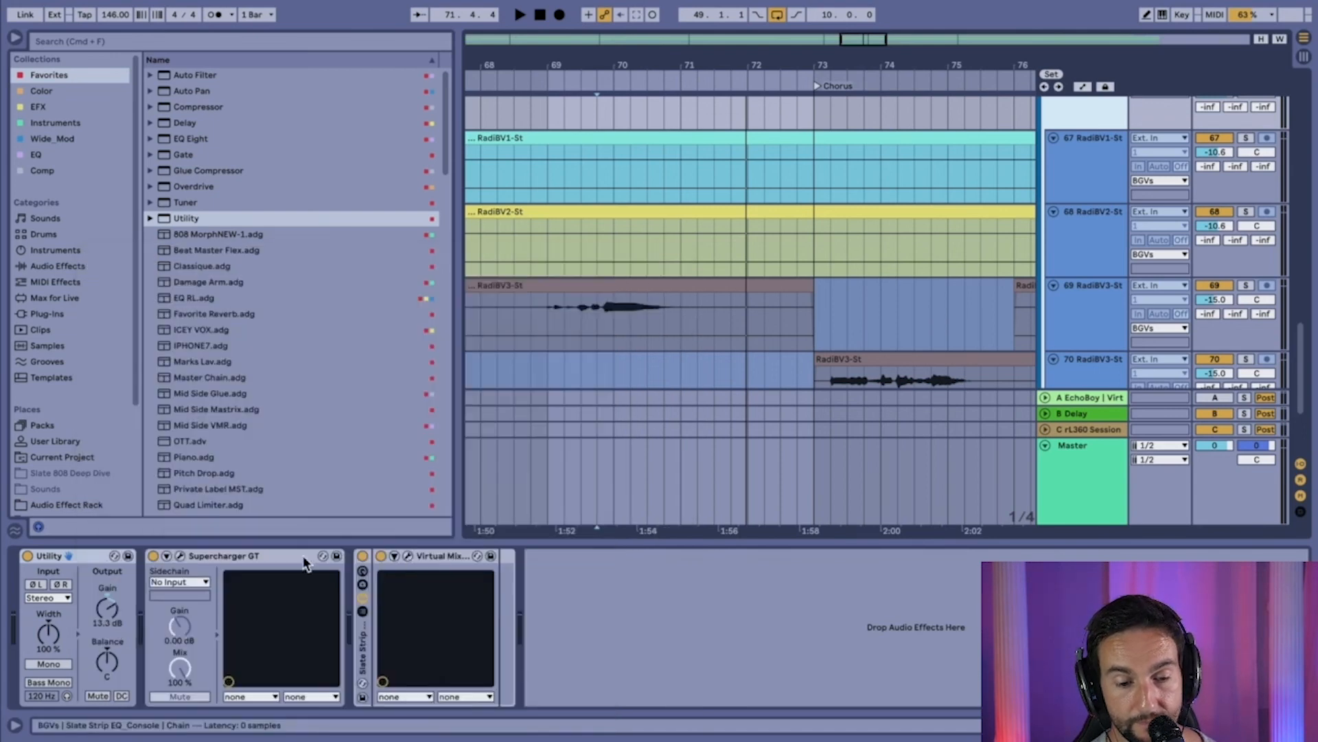
{"action": "left_click", "coordinate": [179, 555]}
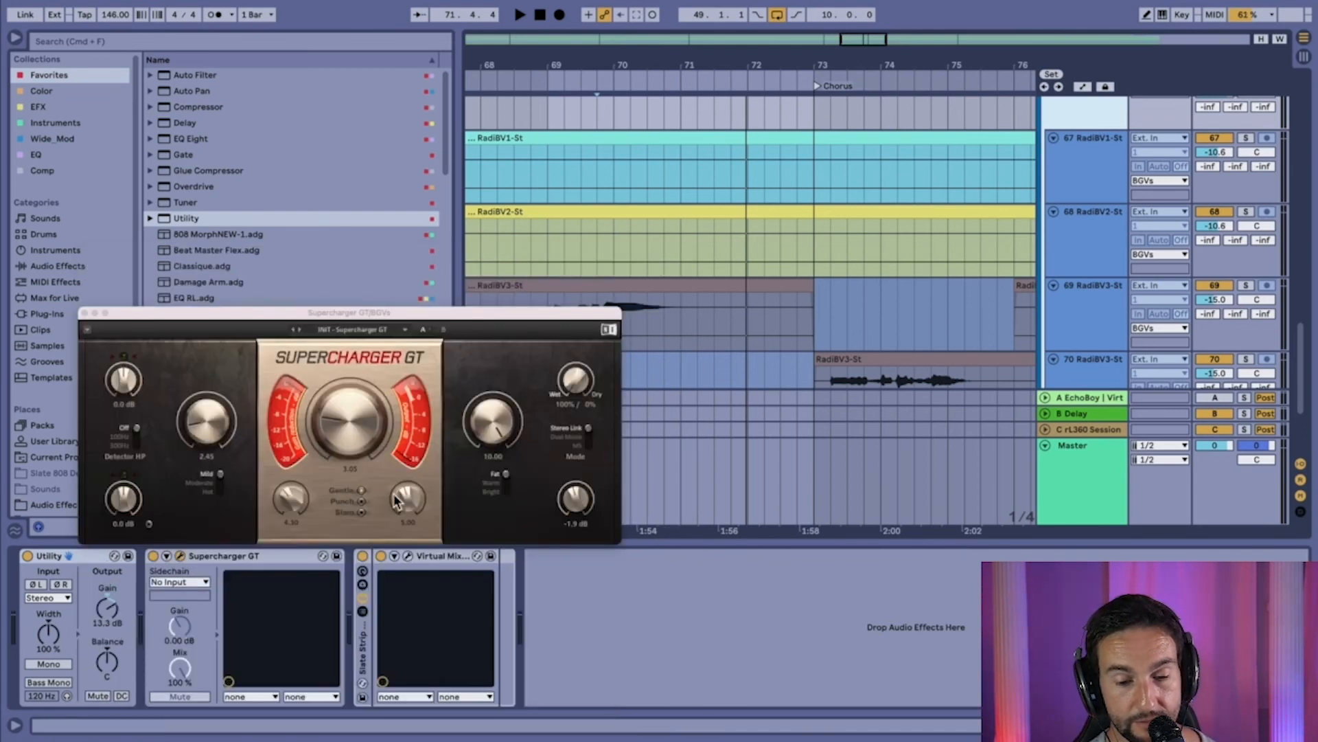
{"action": "left_click_drag", "start_coordinate": [296, 321], "coordinate": [335, 212]}
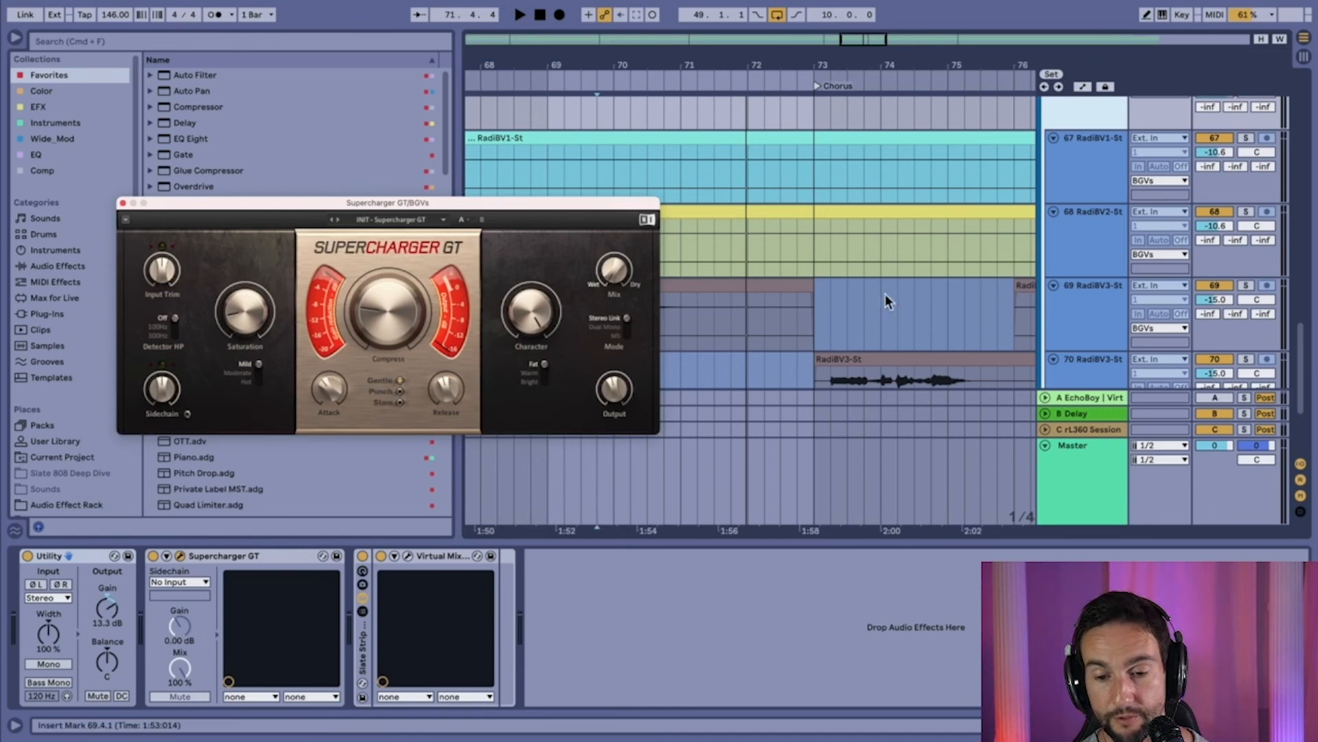
- Audition the BGVs group in solo from the Chorus at bar 73
{"action": "left_click", "coordinate": [817, 373]}
{"action": "key", "text": "space"}
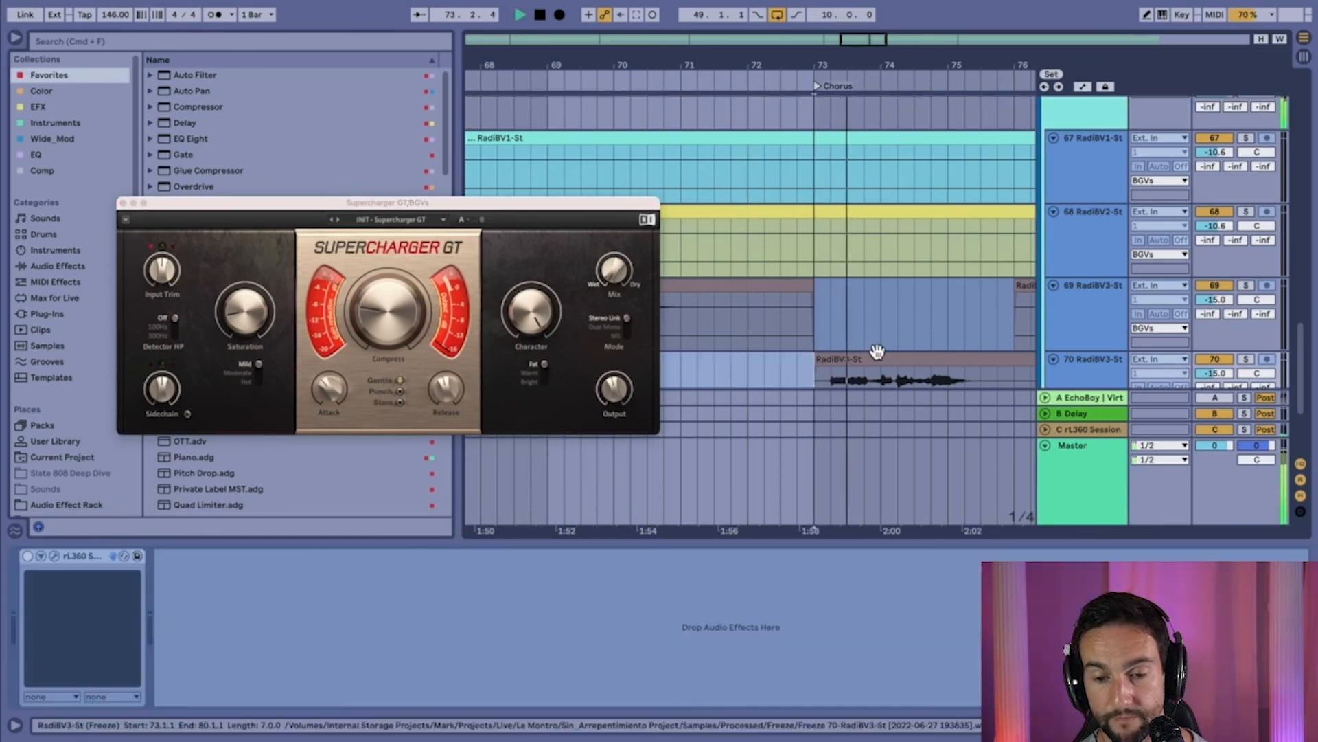
{"action": "scroll", "coordinate": [877, 351], "scroll_direction": "up", "scroll_amount": 3}
{"action": "scroll", "coordinate": [877, 352], "scroll_direction": "up", "scroll_amount": 2}
{"action": "left_click", "coordinate": [1245, 163]}
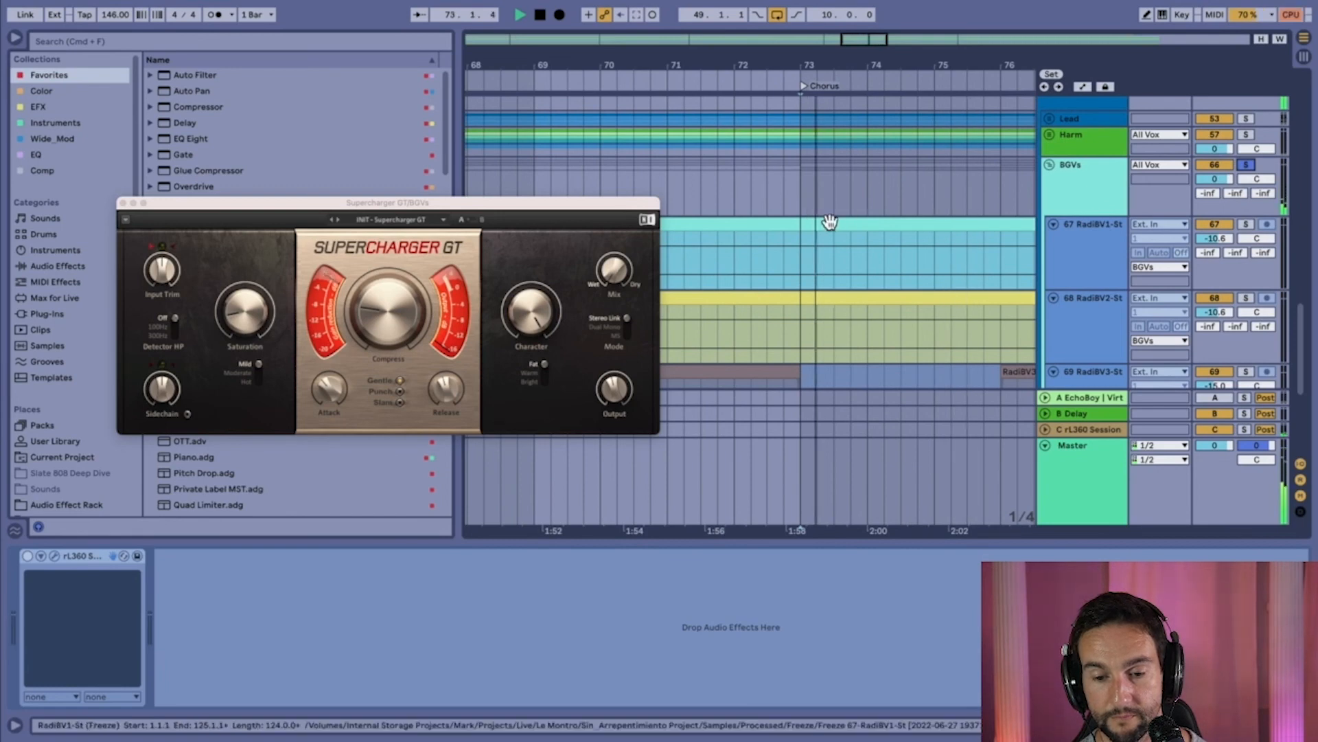
{"action": "scroll", "coordinate": [830, 221], "scroll_direction": "down", "scroll_amount": 5}
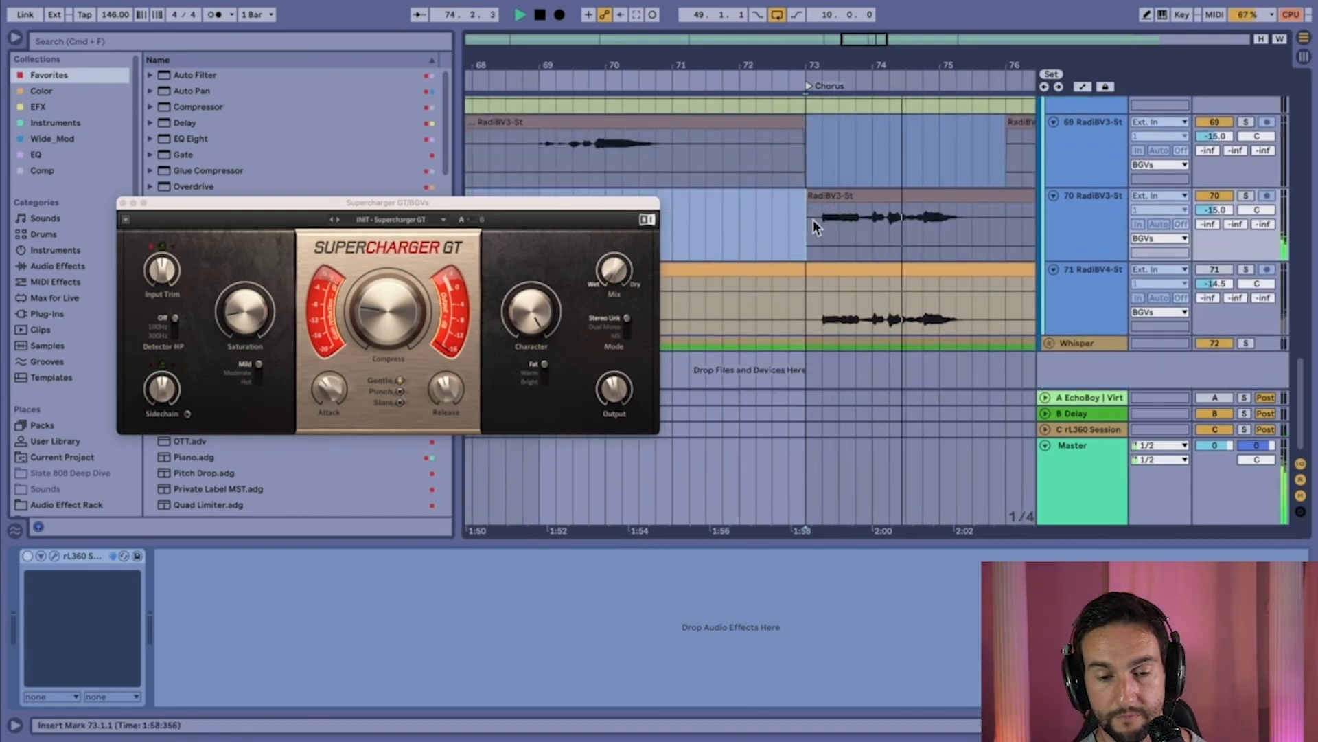
{"action": "scroll", "coordinate": [1076, 184], "scroll_direction": "up", "scroll_amount": 5}
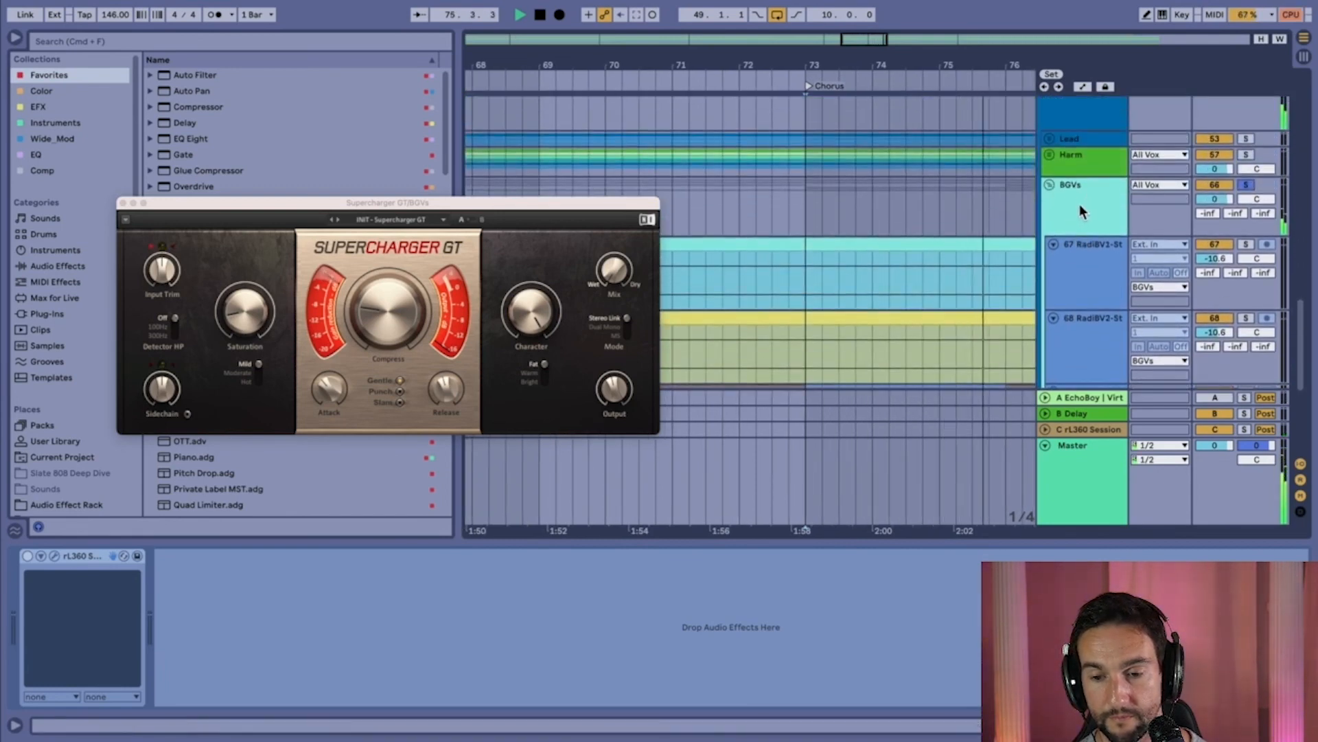
- Audition the BGVs group with Supercharger GT and the Slate Strip rack bypassed, and compare with both turned back on
{"action": "left_click", "coordinate": [1079, 204]}
{"action": "key", "text": "space"}
{"action": "left_click", "coordinate": [152, 555]}
{"action": "key", "text": "space"}
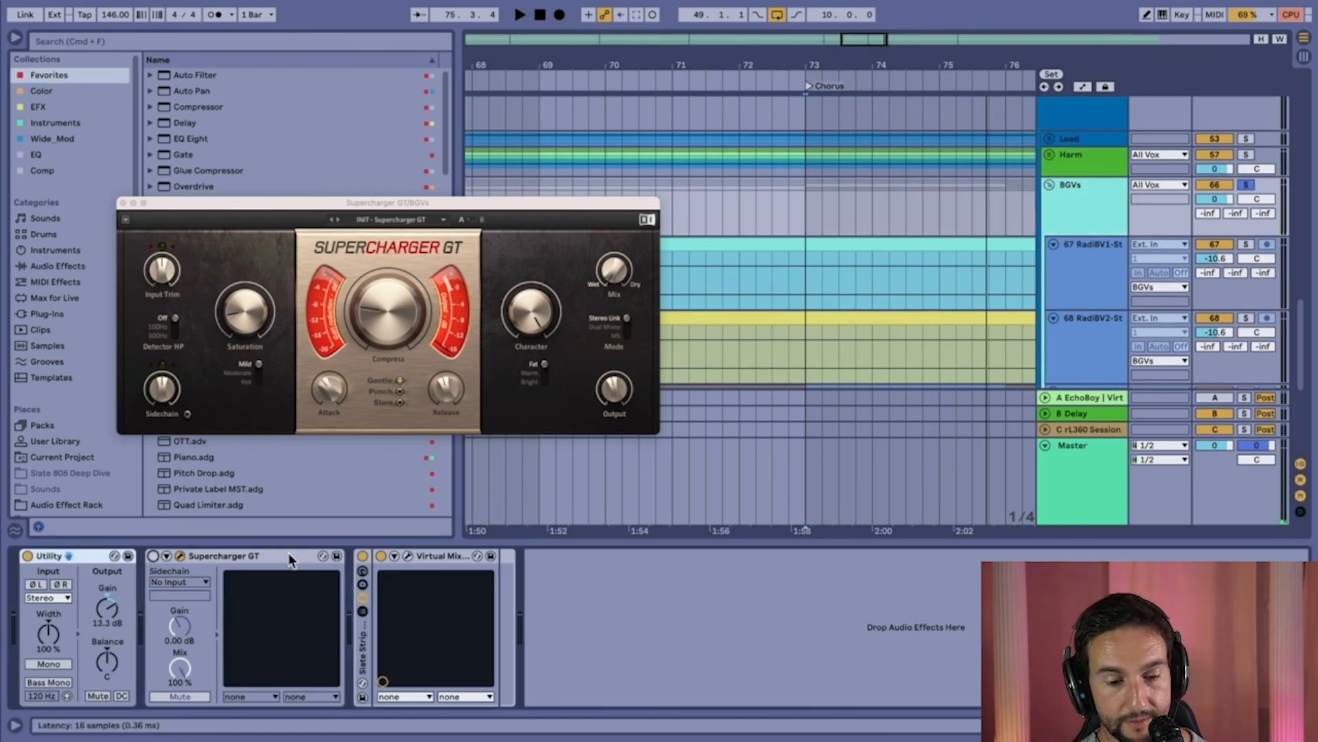
{"action": "left_click", "coordinate": [362, 556]}
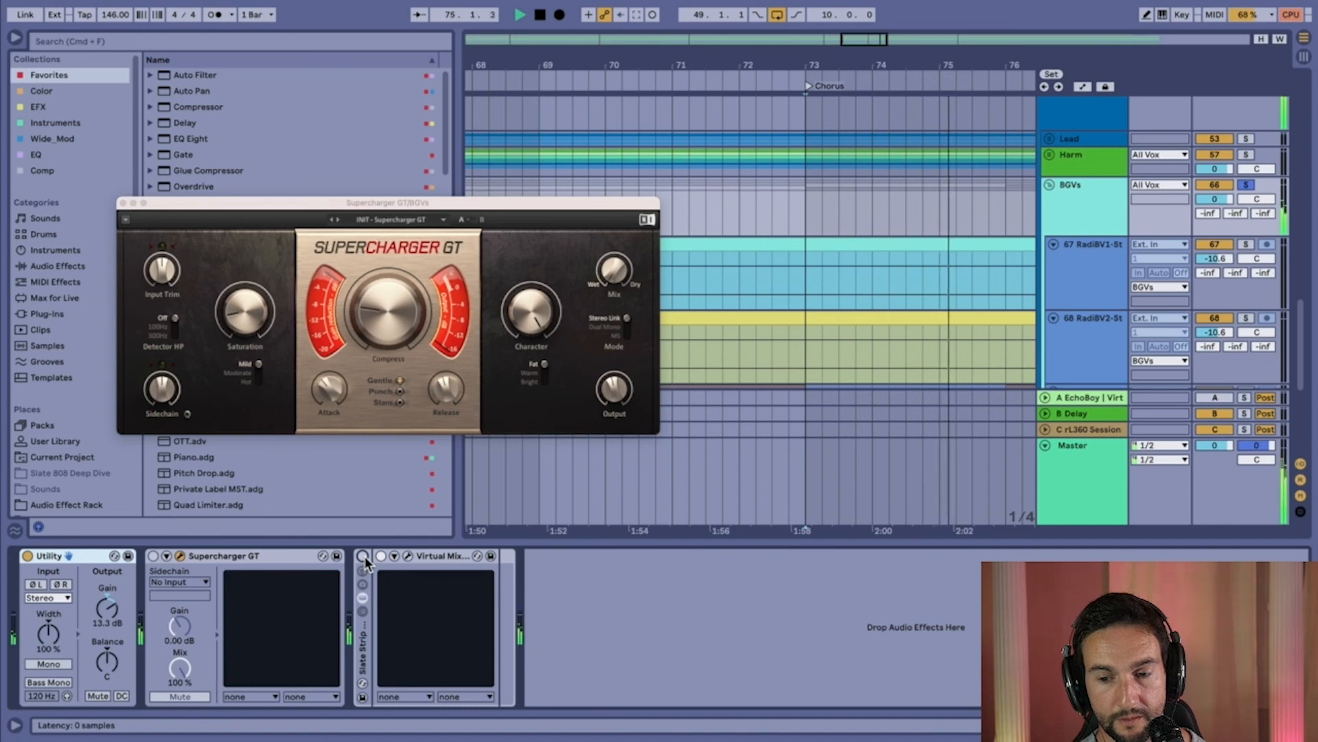
{"action": "left_click", "coordinate": [362, 556]}
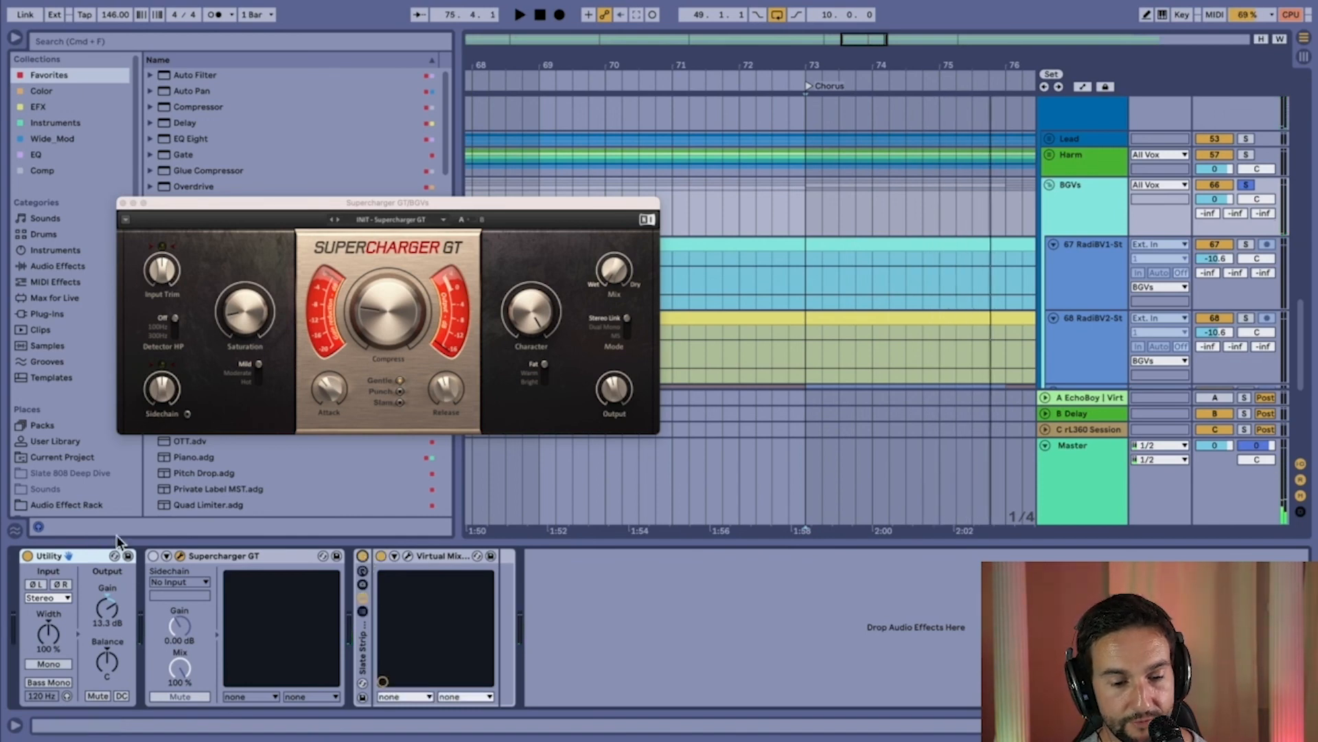
{"action": "left_click", "coordinate": [153, 555]}
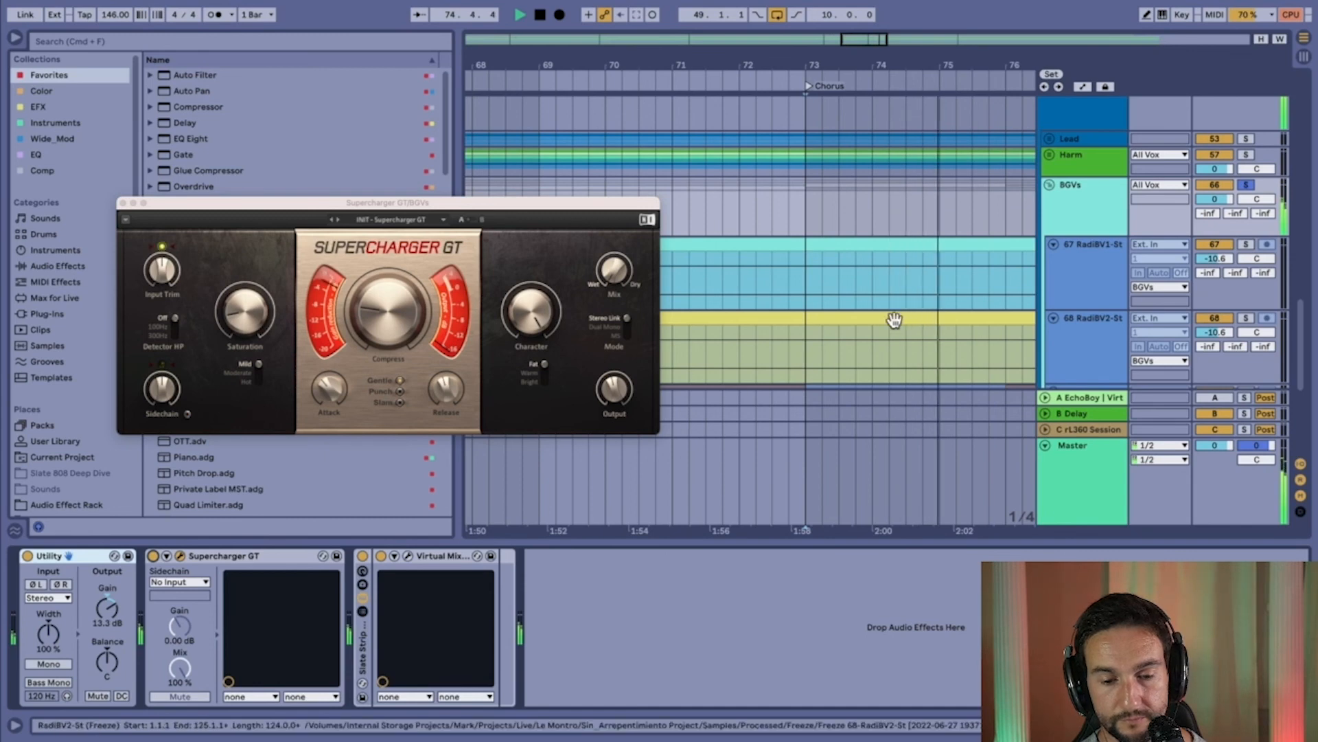
{"action": "key", "text": "space"}
- Review the Virtual Mix Rack on the BGVs group, close both plugin windows, and leave the group unsoloed and folded
{"action": "left_click", "coordinate": [408, 554]}
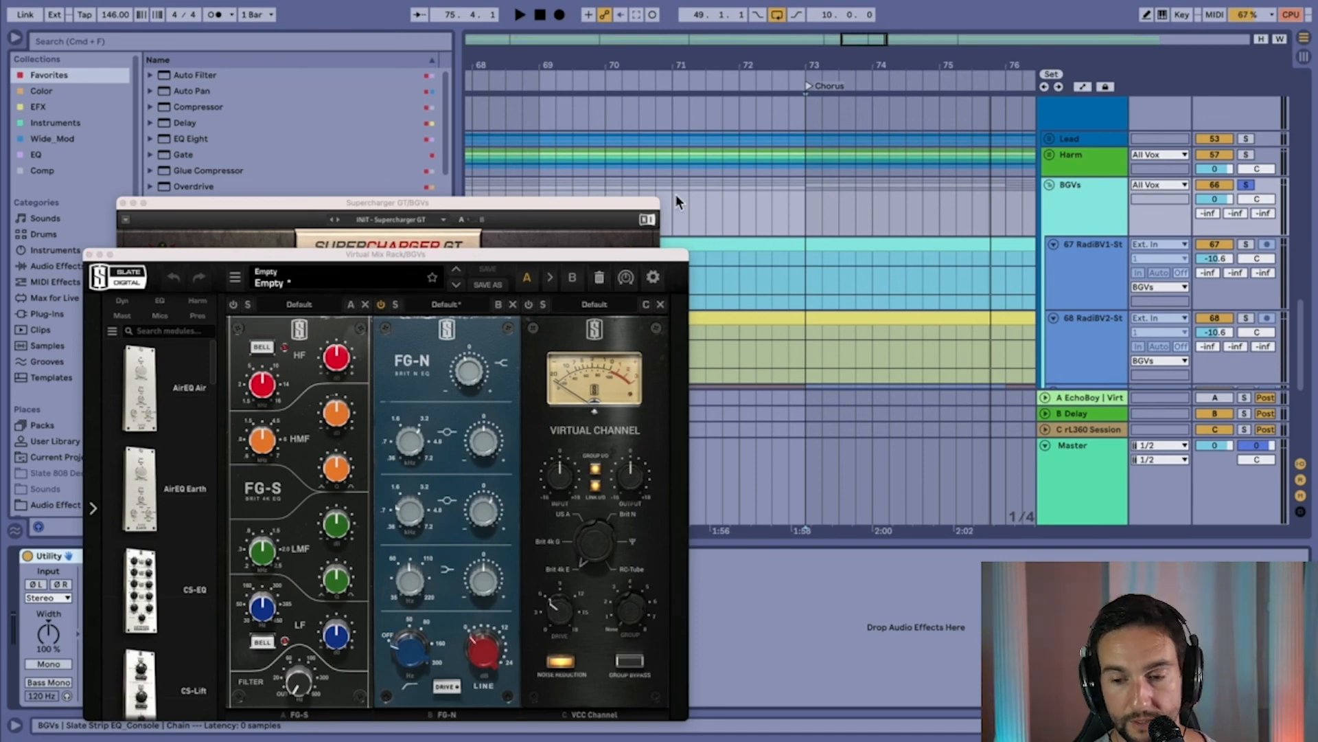
{"action": "left_click", "coordinate": [1246, 185]}
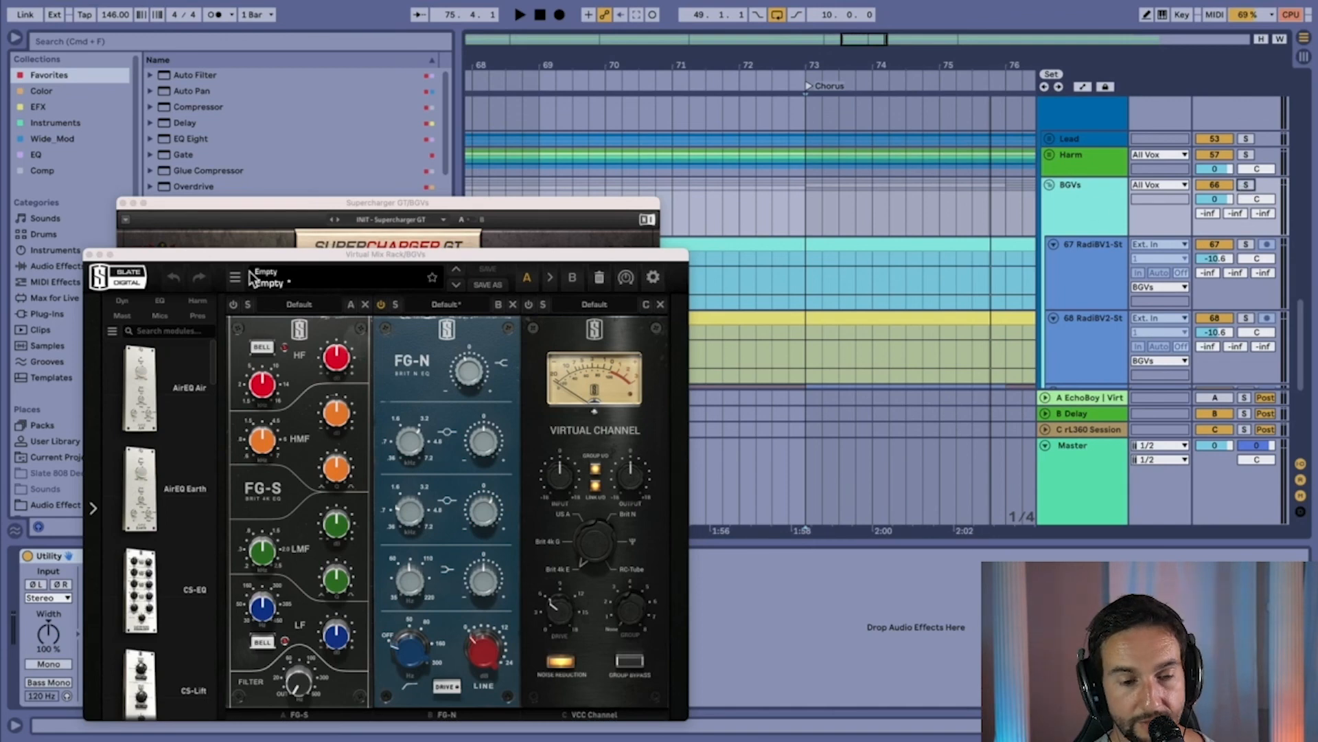
{"action": "left_click", "coordinate": [89, 254]}
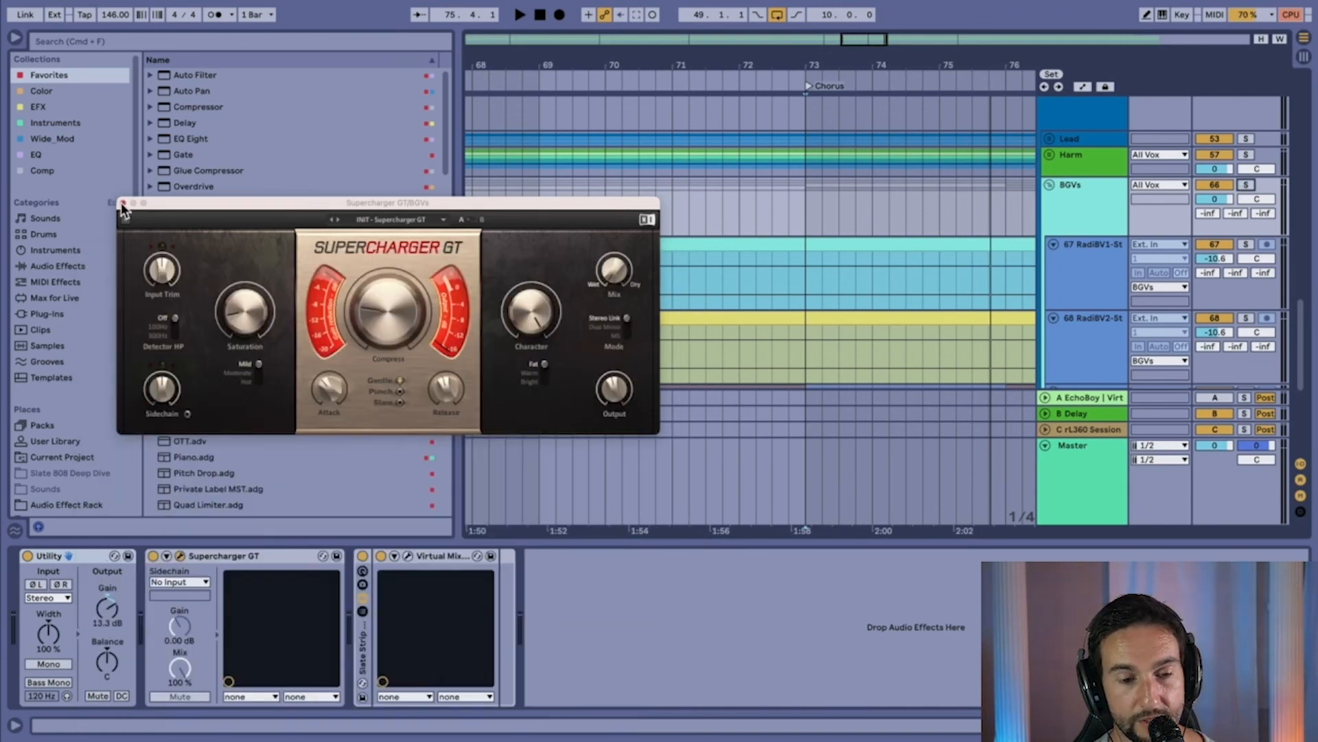
{"action": "left_click", "coordinate": [122, 203]}
{"action": "left_click", "coordinate": [1069, 207]}
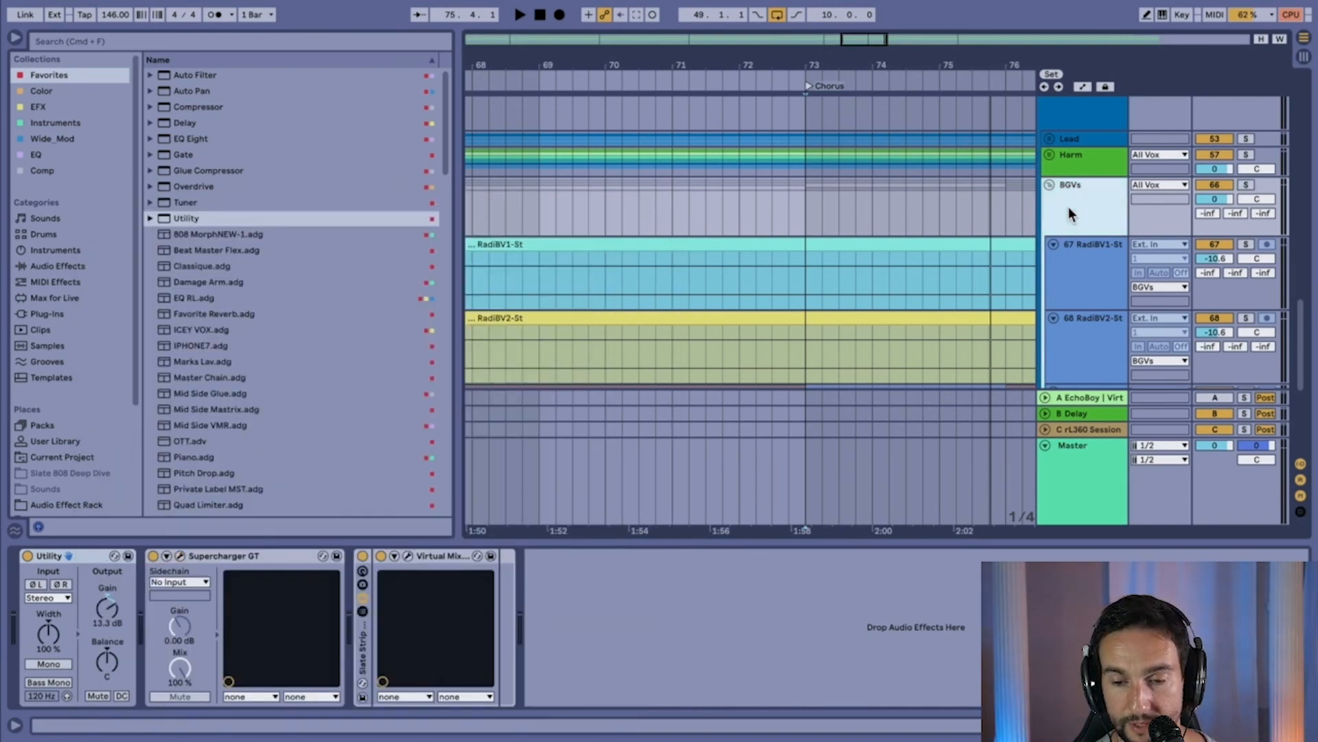
{"action": "left_click", "coordinate": [1050, 184]}
- Look through the Whisper group's EQ Eight and its two whisper tracks, and fold the group again
{"action": "left_click", "coordinate": [1073, 201]}
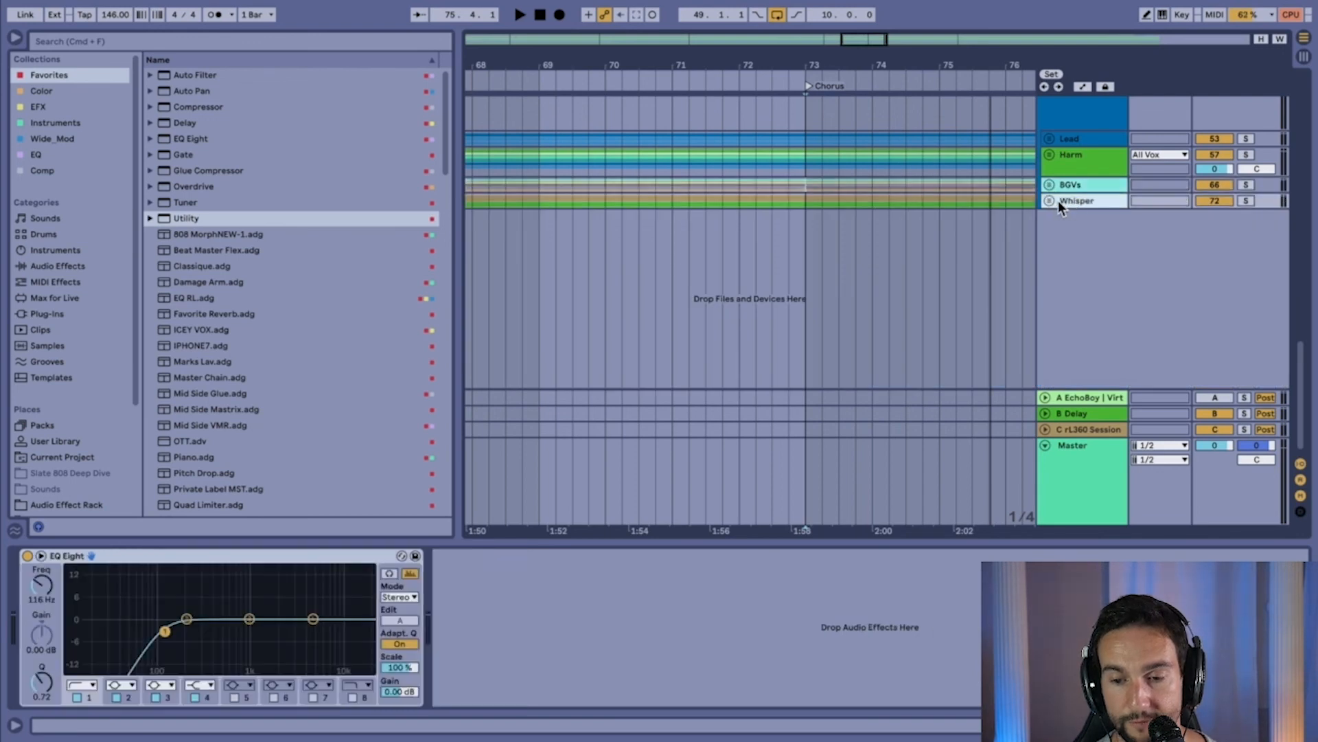
{"action": "left_click", "coordinate": [1049, 201]}
{"action": "scroll", "coordinate": [1081, 248], "scroll_direction": "down", "scroll_amount": 2}
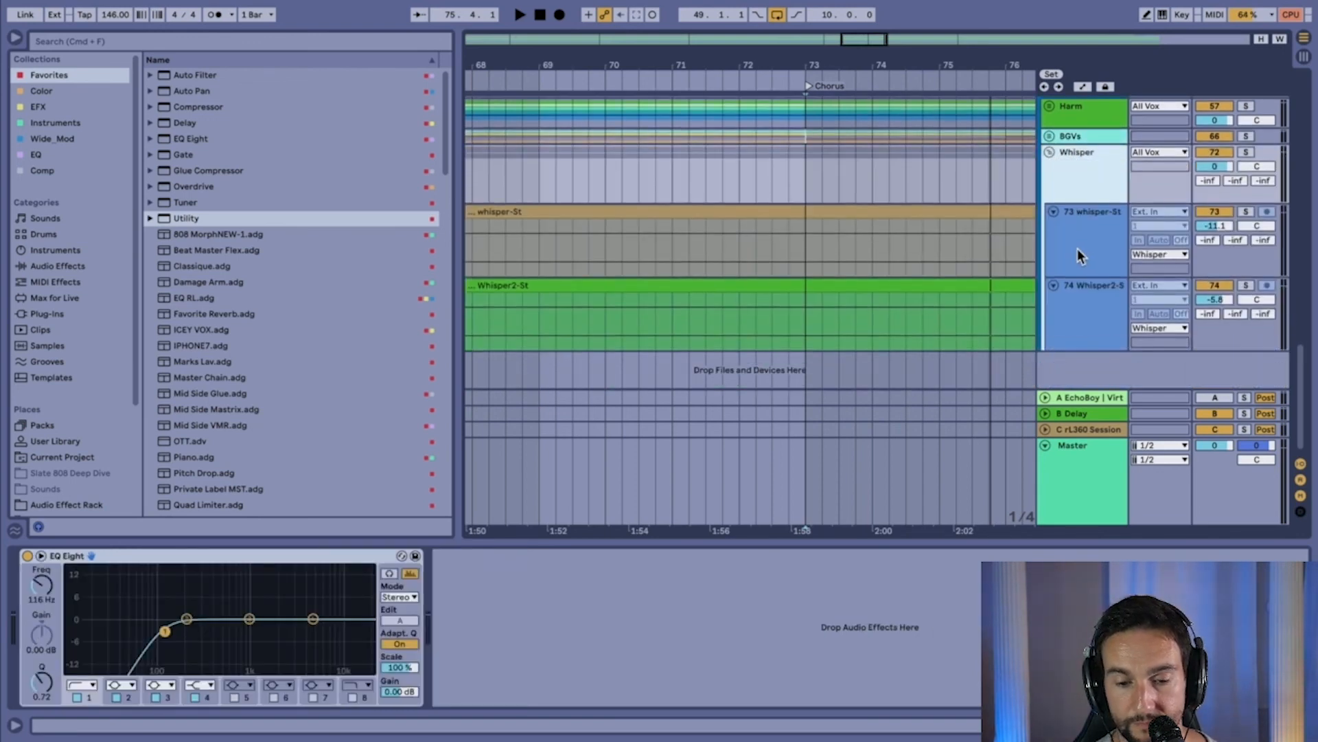
{"action": "left_click", "coordinate": [1049, 152]}
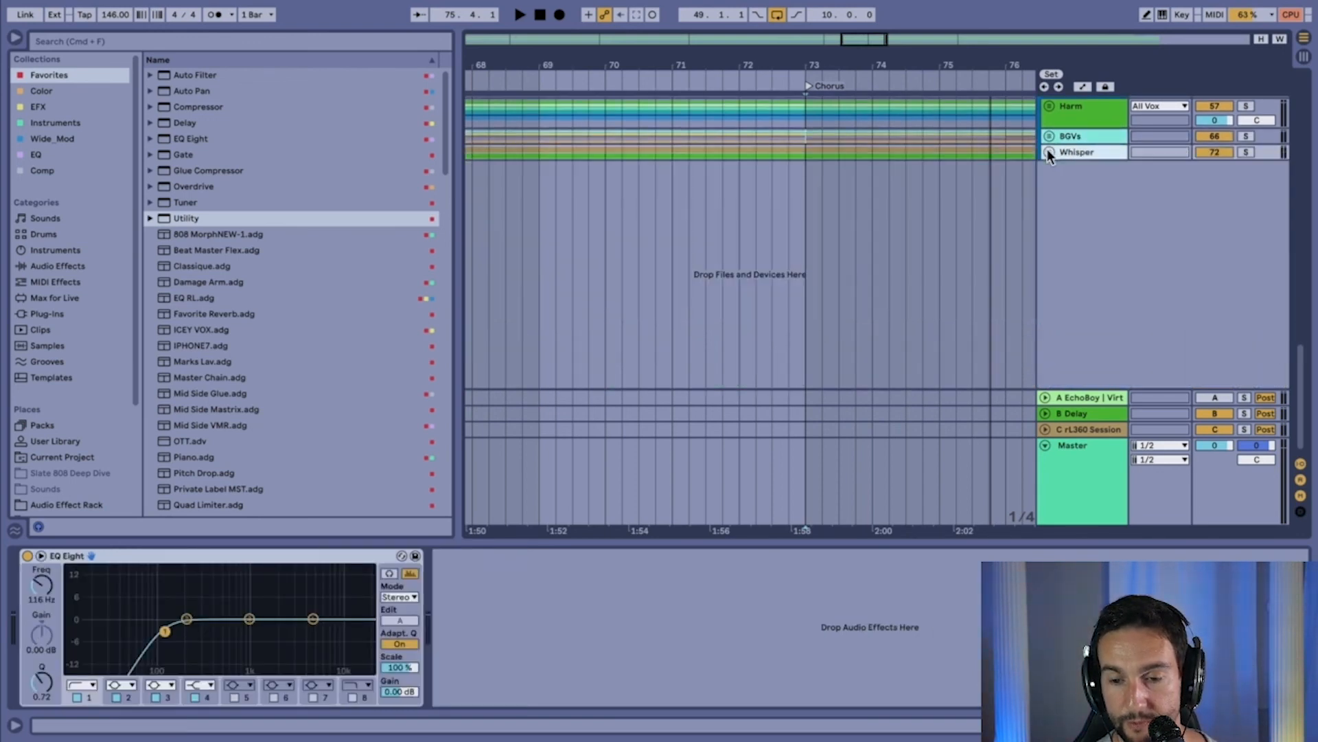
- Show the Master track's effects chain and return to the guitar tracks in the arrangement
{"action": "left_click", "coordinate": [1078, 474]}
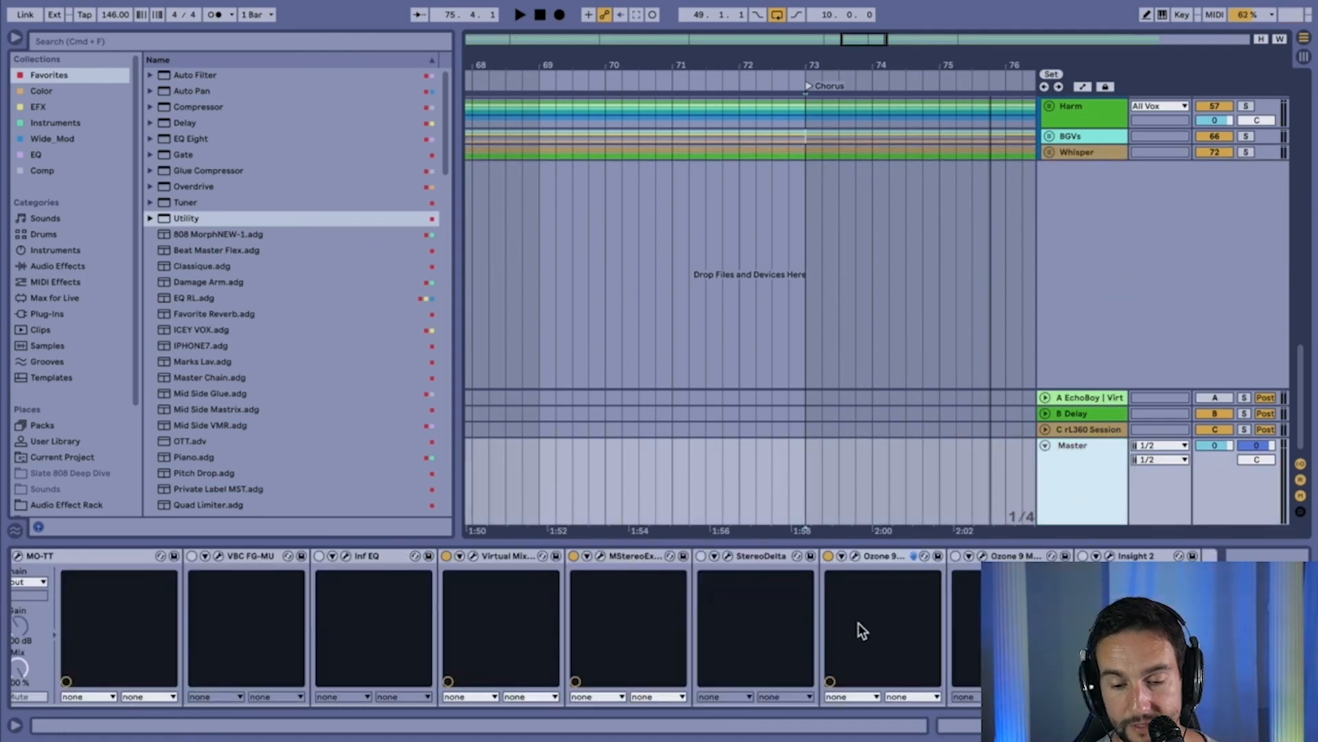
{"action": "scroll", "coordinate": [928, 288], "scroll_direction": "up", "scroll_amount": 5}
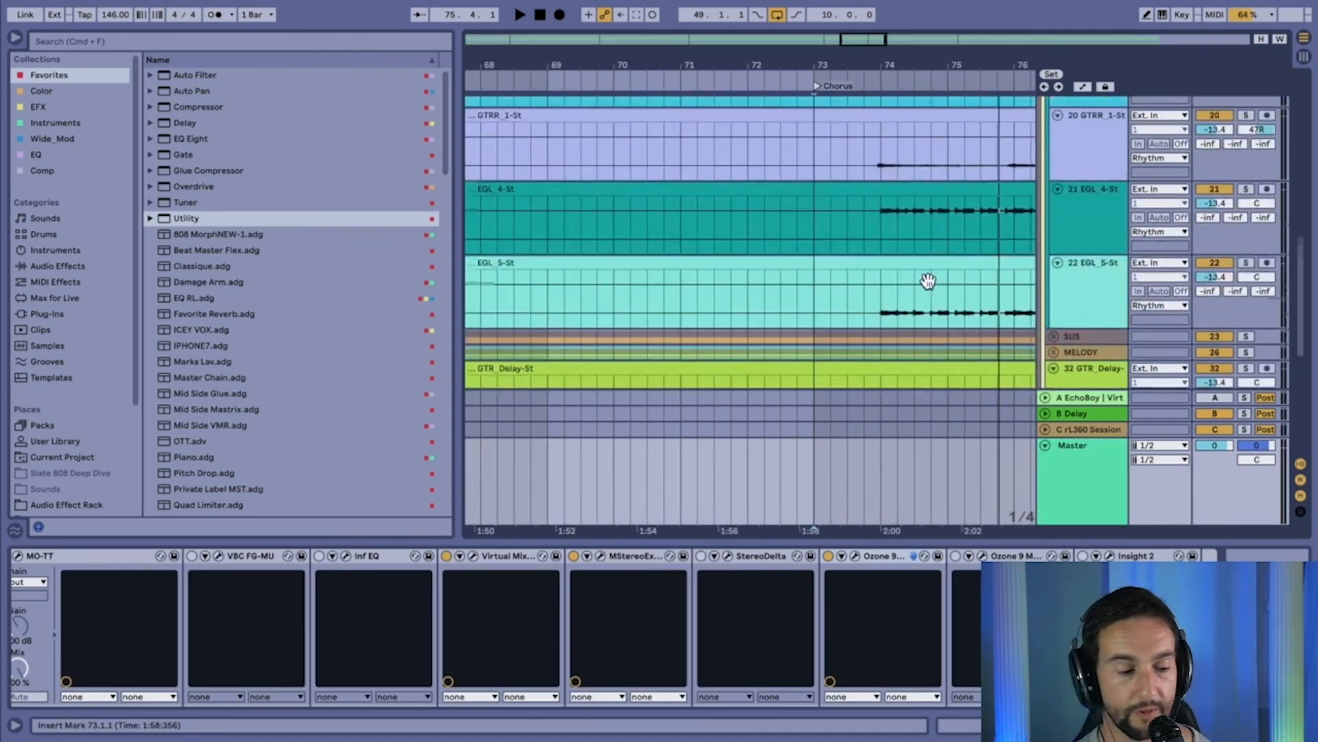